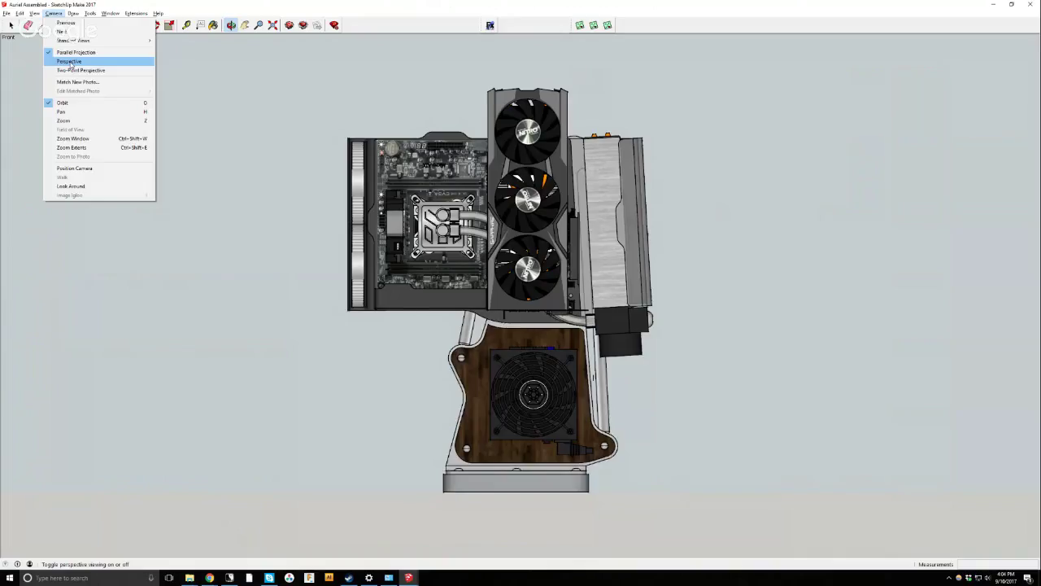
Show the shared SketchUp PC case model in a straight front view.
{"action": "left_click", "coordinate": [321, 161]}
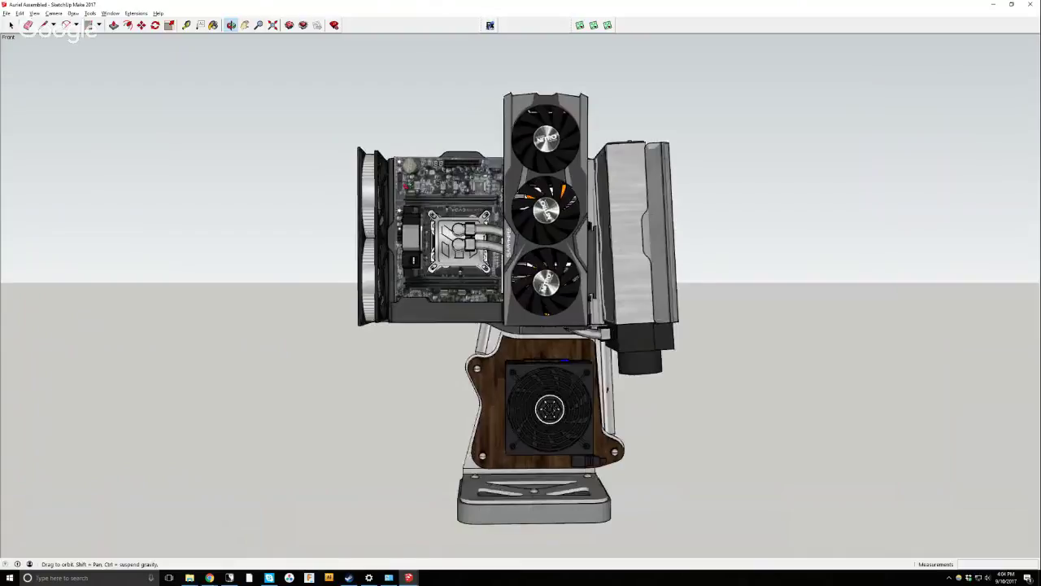
Orbit past the back plate, fans, motherboard, radiator and linkage plate, ending three-quarter front.
{"action": "mouse_move", "coordinate": [598, 357]}
{"action": "left_mouse_down"}
{"action": "mouse_move", "coordinate": [600, 379]}
{"action": "mouse_move", "coordinate": [643, 411]}
{"action": "mouse_move", "coordinate": [598, 371]}
{"action": "left_mouse_up"}
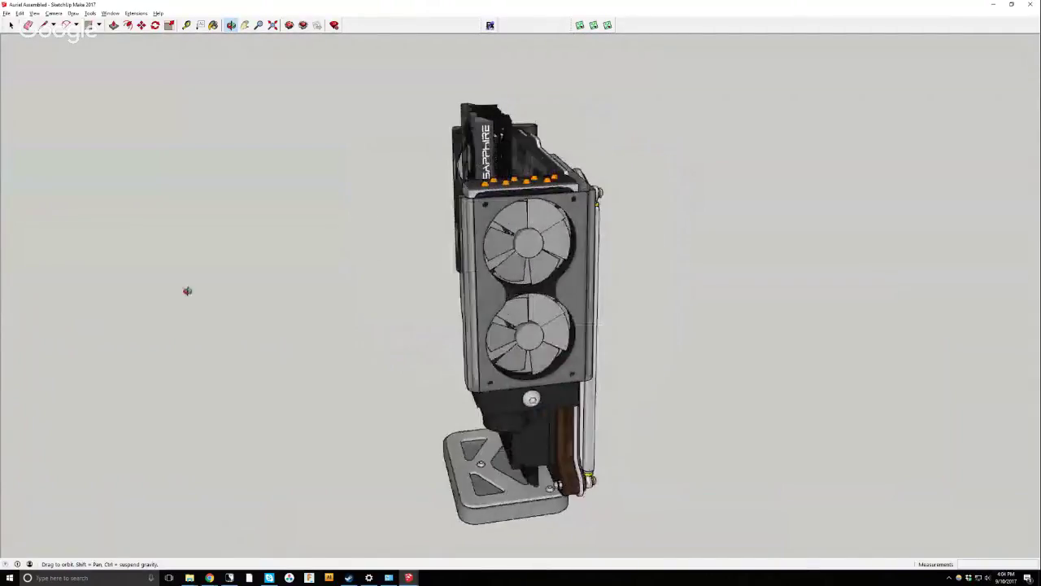
{"action": "left_click_drag", "start_coordinate": [579, 264], "coordinate": [289, 237]}
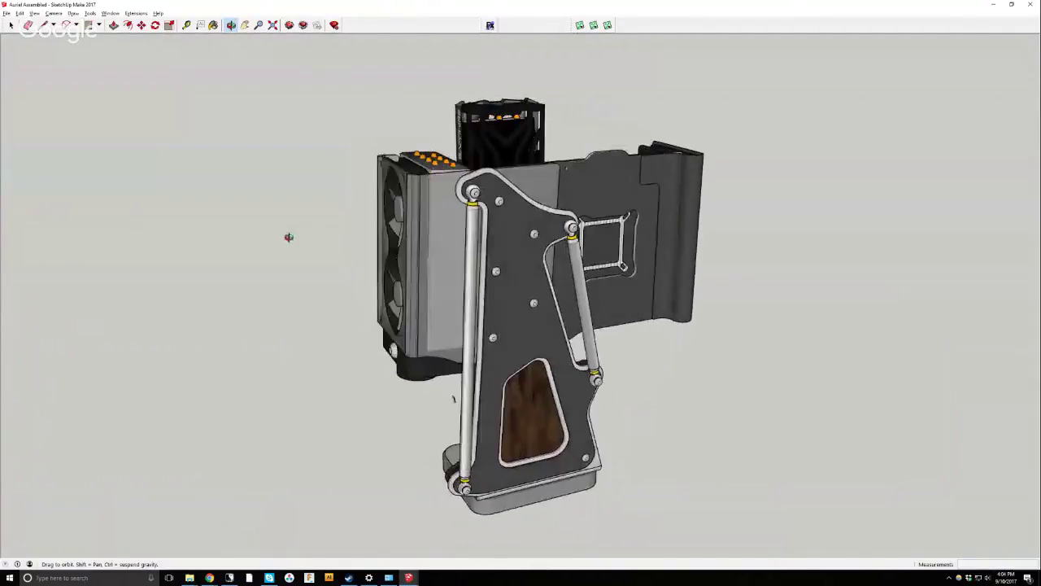
{"action": "left_click_drag", "start_coordinate": [698, 237], "coordinate": [504, 222]}
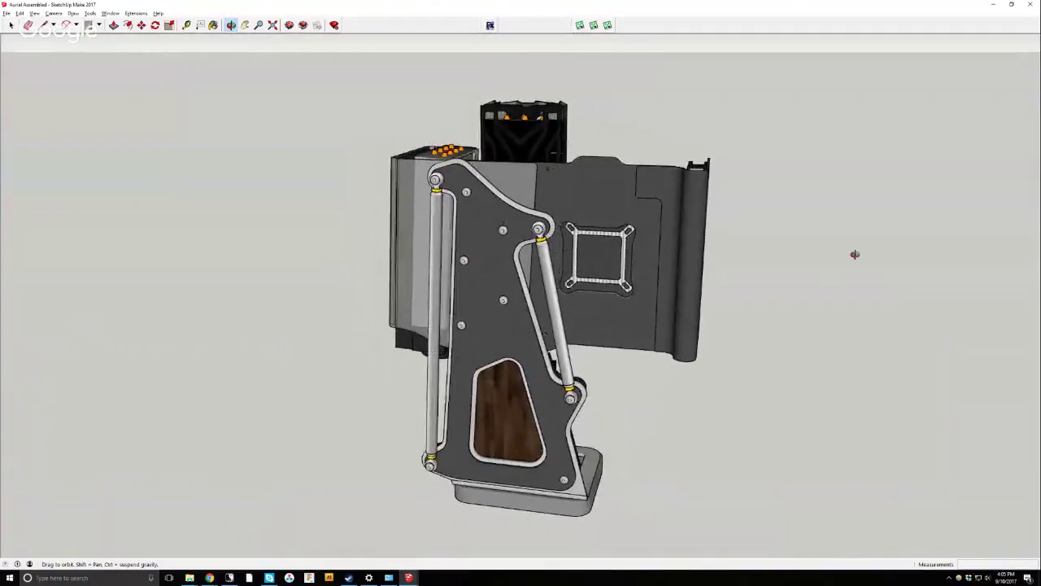
{"action": "left_click_drag", "start_coordinate": [855, 254], "coordinate": [773, 301]}
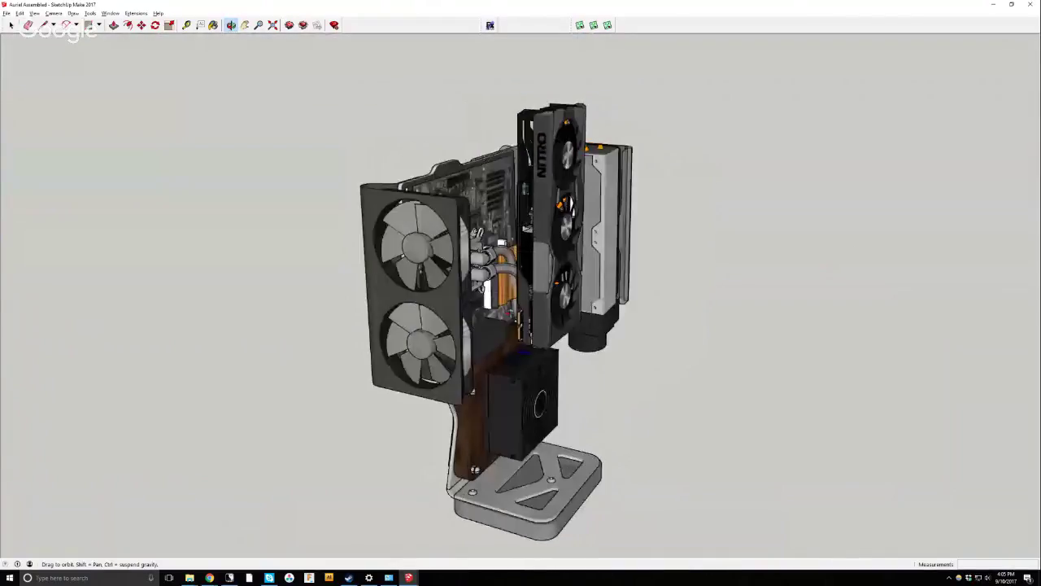
{"action": "left_click_drag", "start_coordinate": [472, 391], "coordinate": [310, 312]}
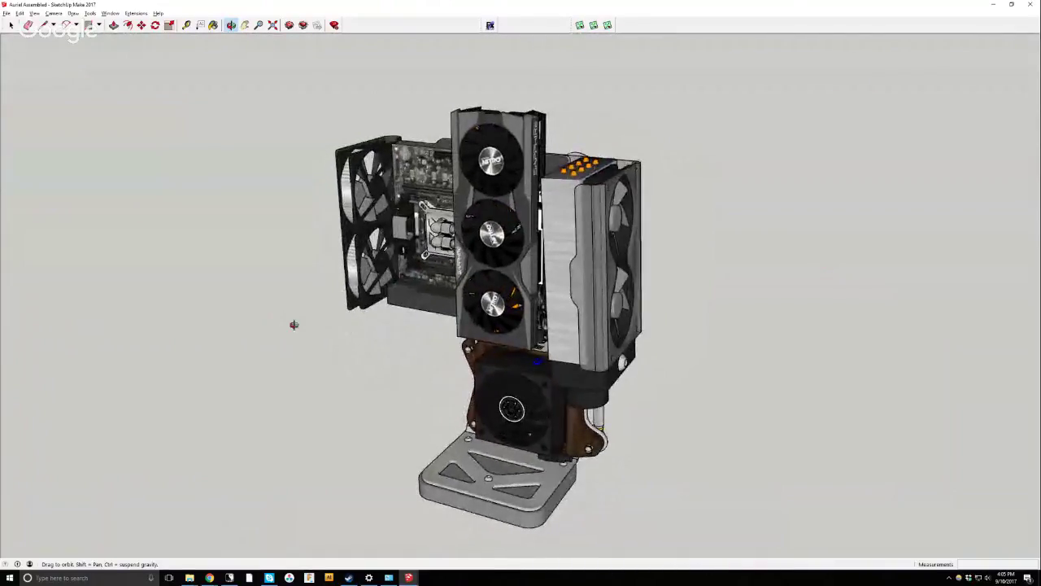
{"action": "left_click_drag", "start_coordinate": [434, 401], "coordinate": [580, 359]}
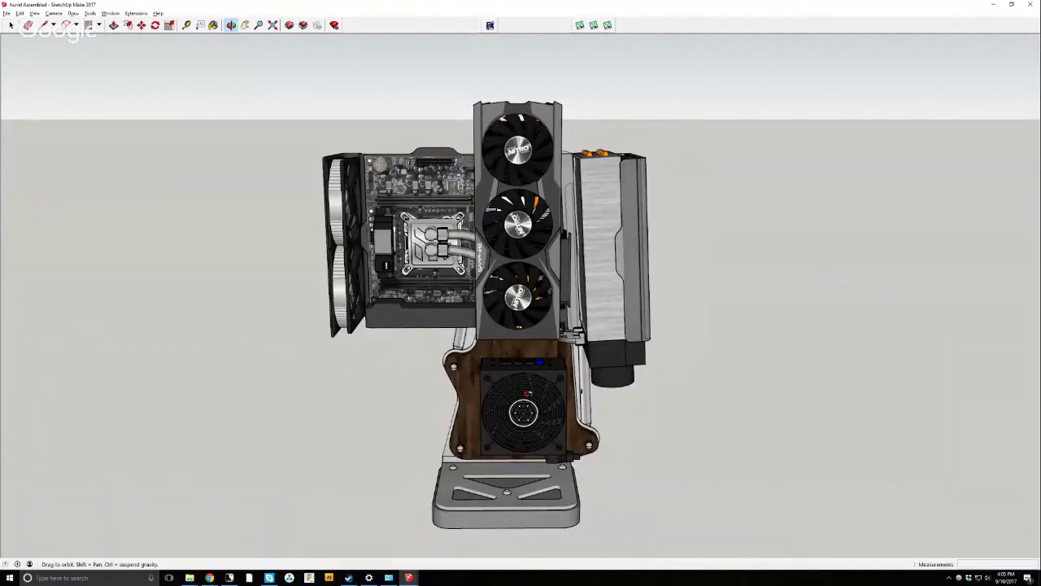
{"action": "mouse_move", "coordinate": [603, 518]}
{"action": "left_mouse_down"}
{"action": "mouse_move", "coordinate": [604, 470]}
{"action": "mouse_move", "coordinate": [607, 481]}
{"action": "mouse_move", "coordinate": [700, 497]}
{"action": "mouse_move", "coordinate": [848, 463]}
{"action": "mouse_move", "coordinate": [995, 483]}
{"action": "mouse_move", "coordinate": [526, 393]}
{"action": "left_mouse_up"}
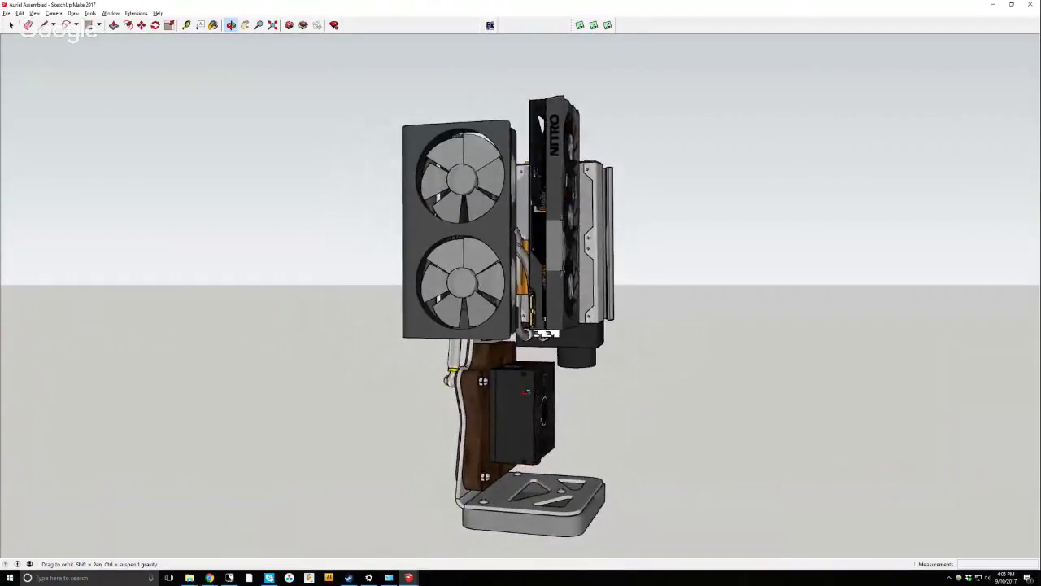
{"action": "left_click_drag", "start_coordinate": [470, 430], "coordinate": [968, 471]}
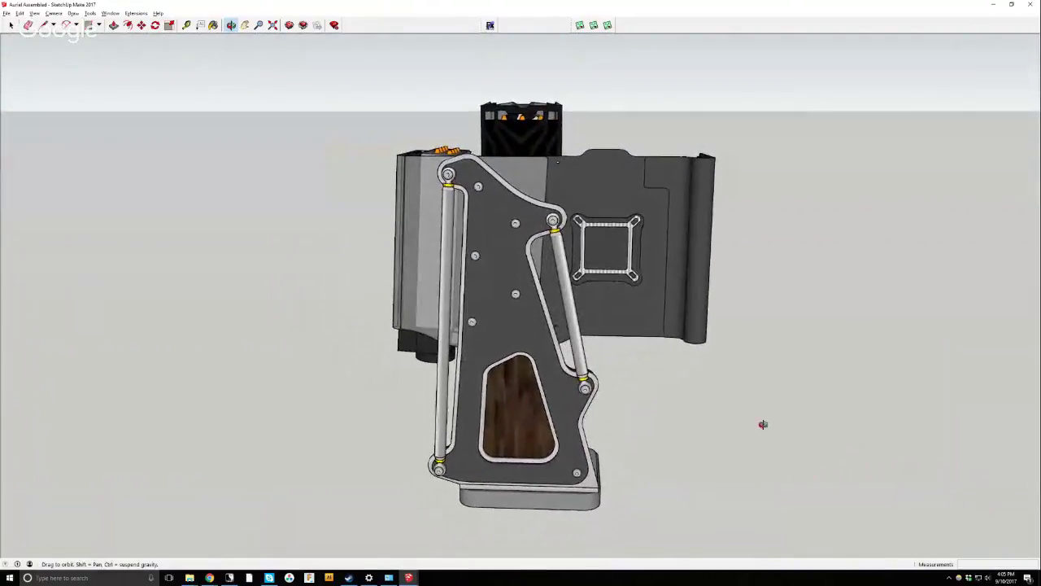
{"action": "left_click_drag", "start_coordinate": [503, 323], "coordinate": [586, 395]}
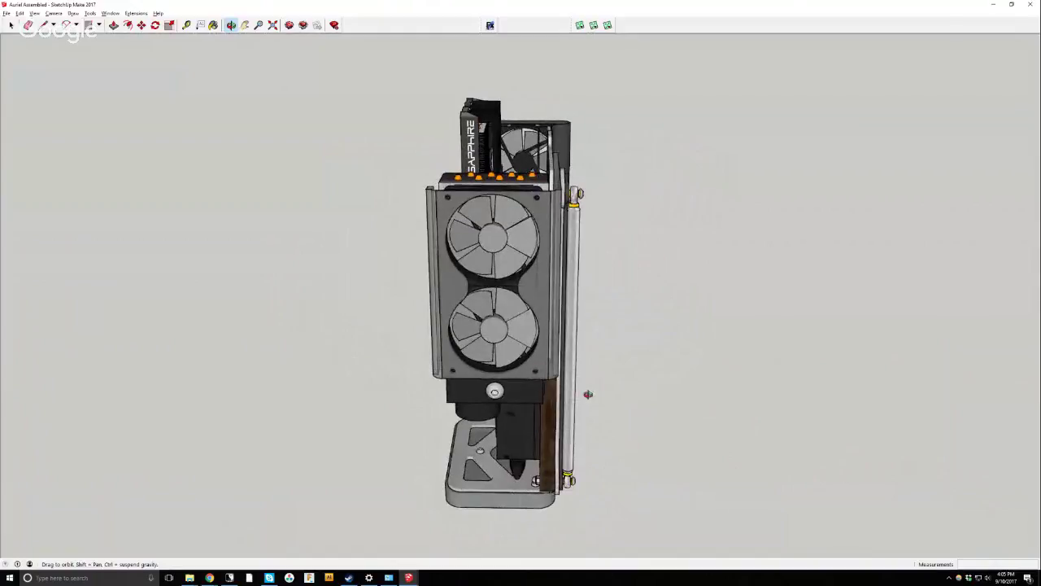
{"action": "left_click_drag", "start_coordinate": [499, 354], "coordinate": [1017, 318]}
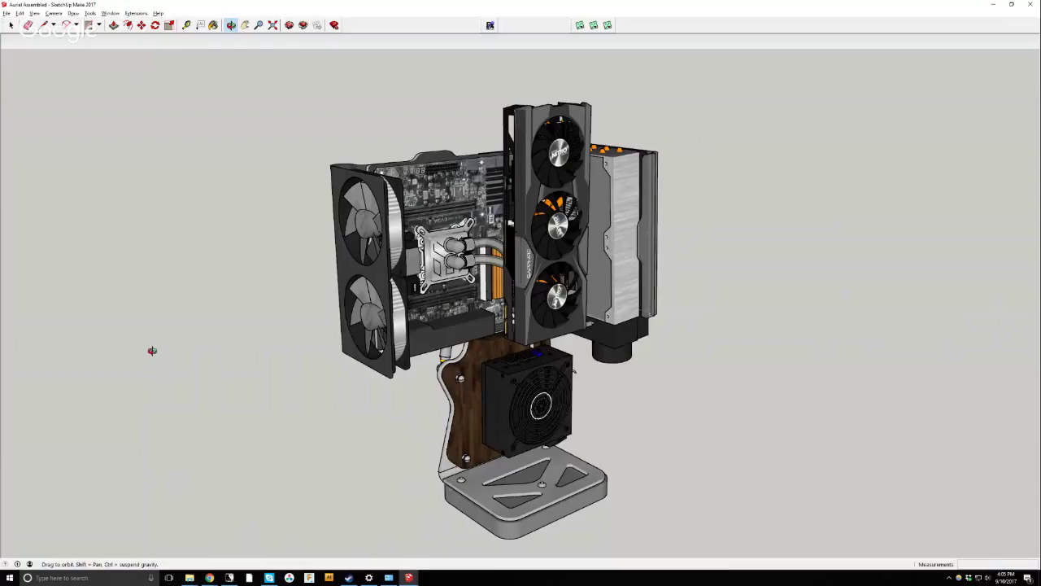
Orbit the model until the graphics card and power supply face the viewer squarely.
{"action": "left_click_drag", "start_coordinate": [480, 415], "coordinate": [497, 419]}
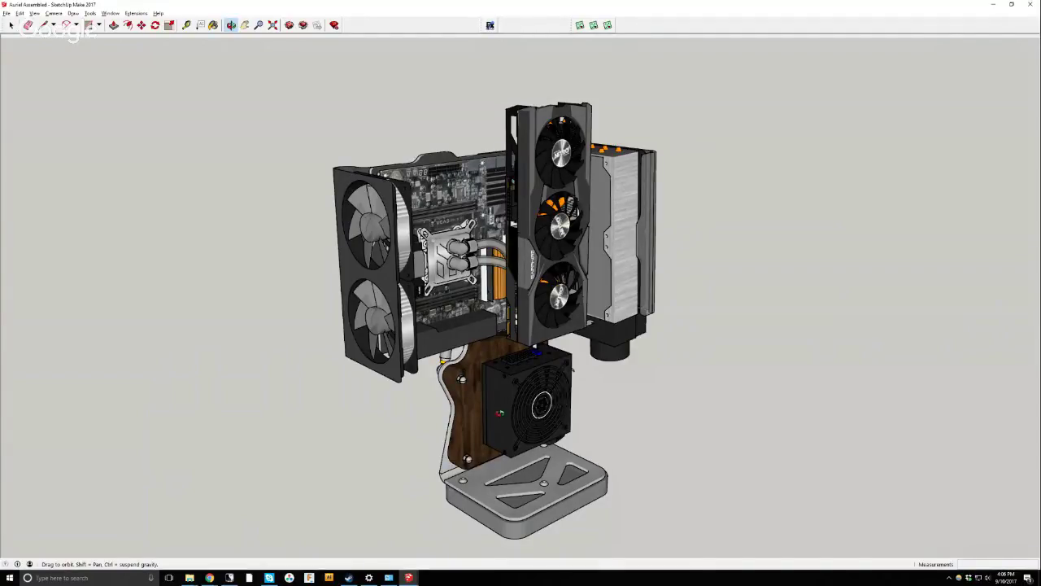
{"action": "left_click_drag", "start_coordinate": [544, 385], "coordinate": [288, 393]}
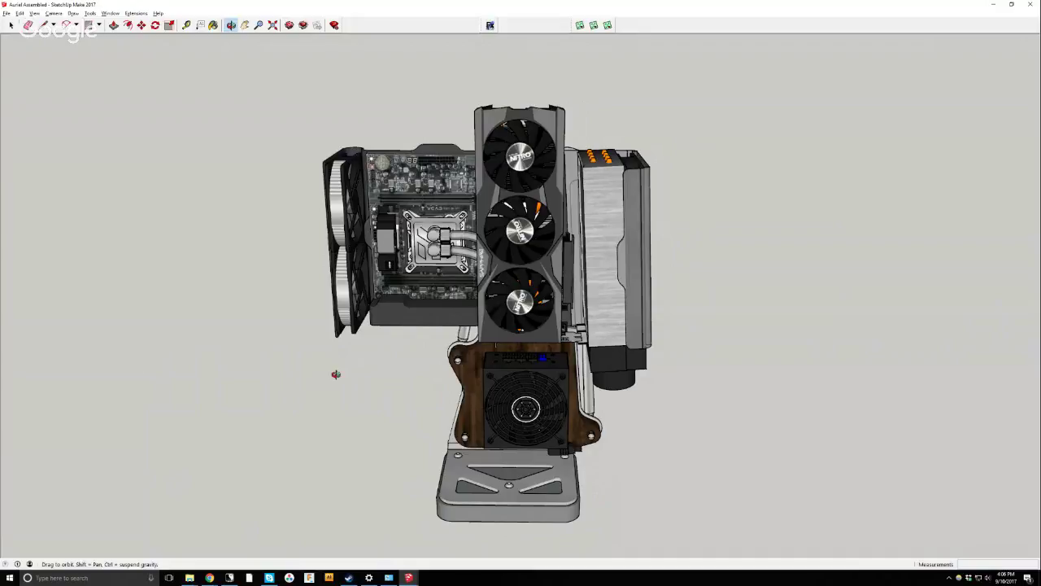
{"action": "left_click_drag", "start_coordinate": [514, 376], "coordinate": [494, 373]}
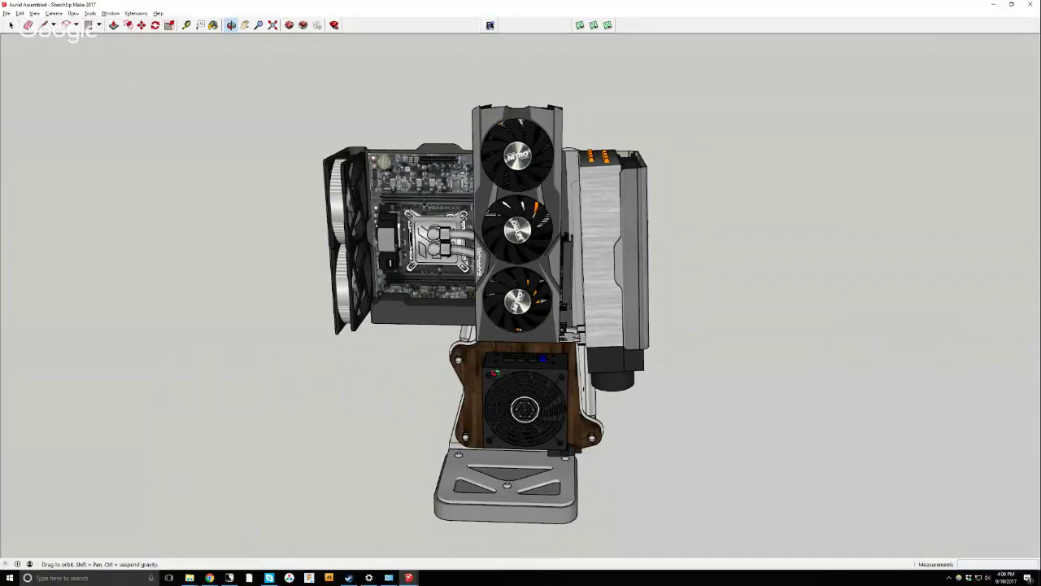
{"action": "left_click_drag", "start_coordinate": [504, 383], "coordinate": [268, 223]}
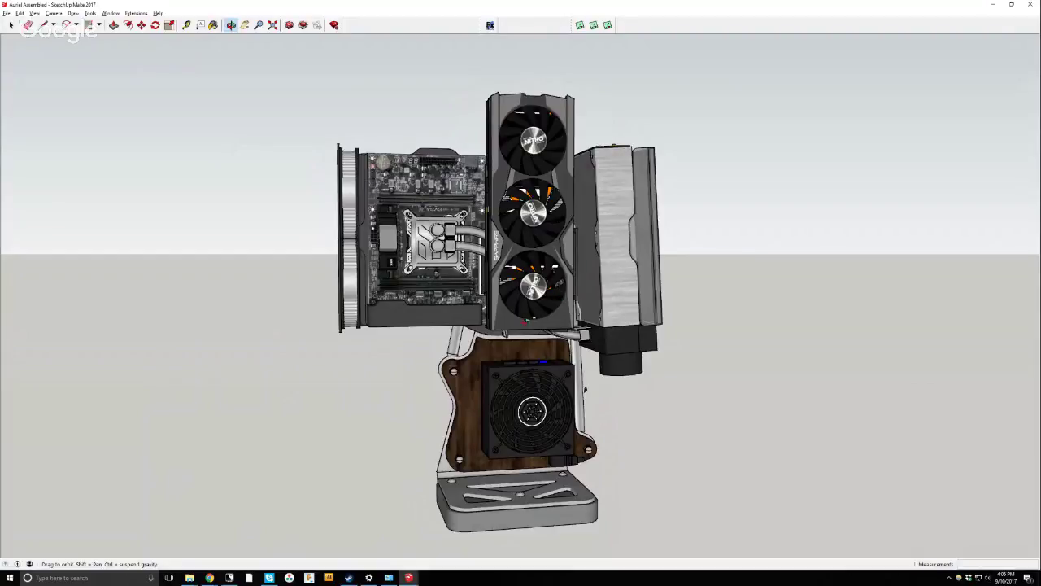
Turn the linkage-arm side plate toward the viewer, tilt down on it, then orbit back to the front.
{"action": "left_click_drag", "start_coordinate": [269, 223], "coordinate": [296, 251]}
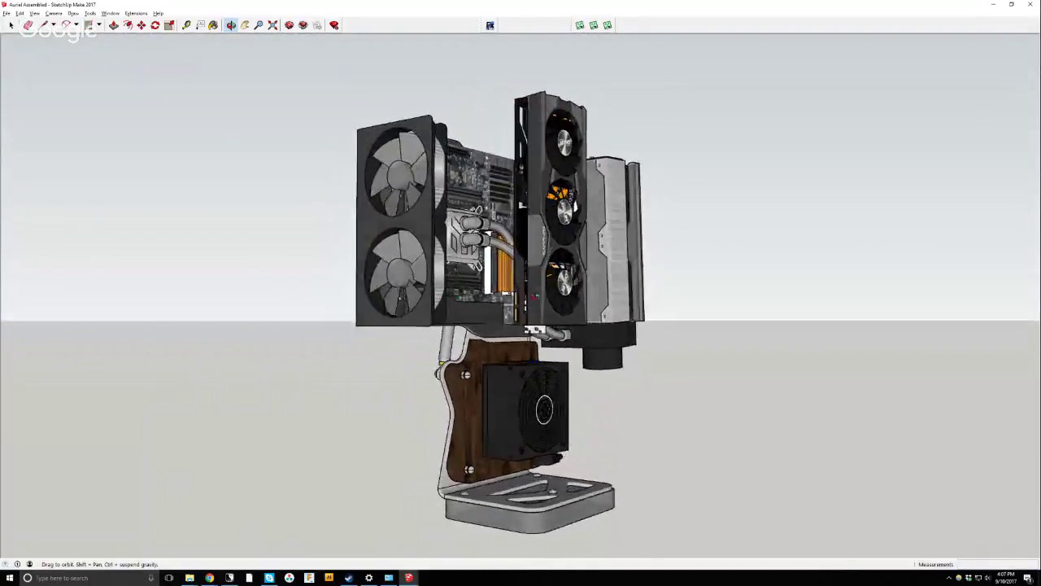
{"action": "left_click_drag", "start_coordinate": [533, 298], "coordinate": [1037, 316]}
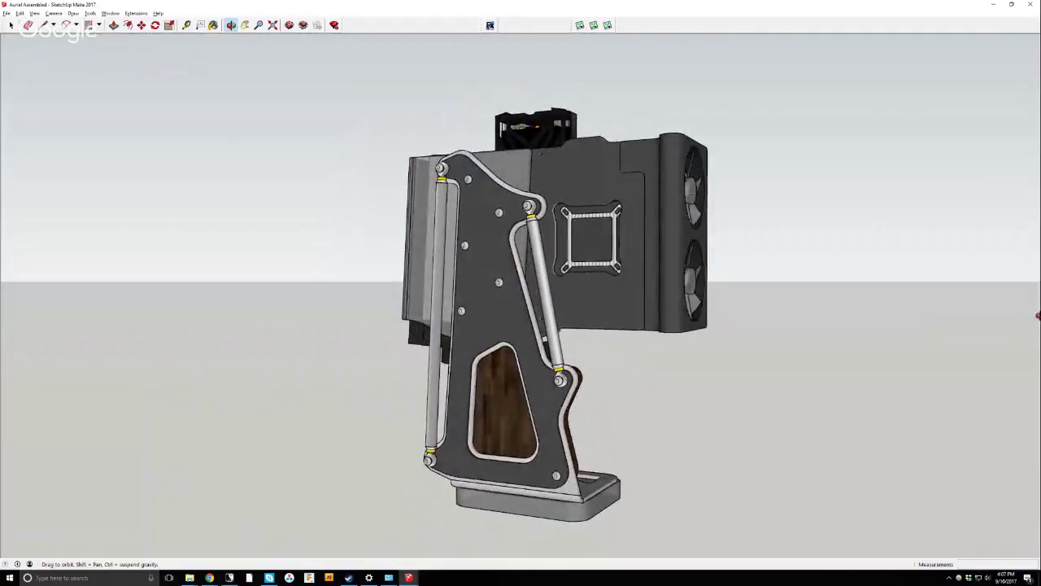
{"action": "left_click_drag", "start_coordinate": [978, 302], "coordinate": [954, 270]}
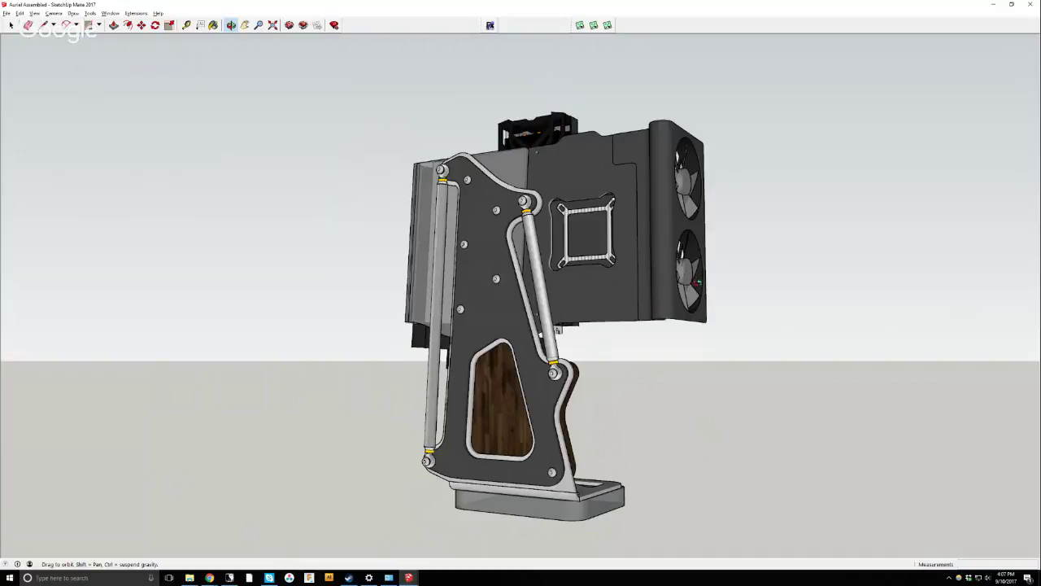
{"action": "mouse_move", "coordinate": [558, 329]}
{"action": "left_mouse_down"}
{"action": "mouse_move", "coordinate": [168, 353]}
{"action": "mouse_move", "coordinate": [596, 332]}
{"action": "mouse_move", "coordinate": [341, 103]}
{"action": "mouse_move", "coordinate": [302, 40]}
{"action": "mouse_move", "coordinate": [402, 64]}
{"action": "mouse_move", "coordinate": [415, 104]}
{"action": "mouse_move", "coordinate": [599, 390]}
{"action": "mouse_move", "coordinate": [595, 410]}
{"action": "mouse_move", "coordinate": [525, 384]}
{"action": "mouse_move", "coordinate": [555, 345]}
{"action": "left_mouse_up"}
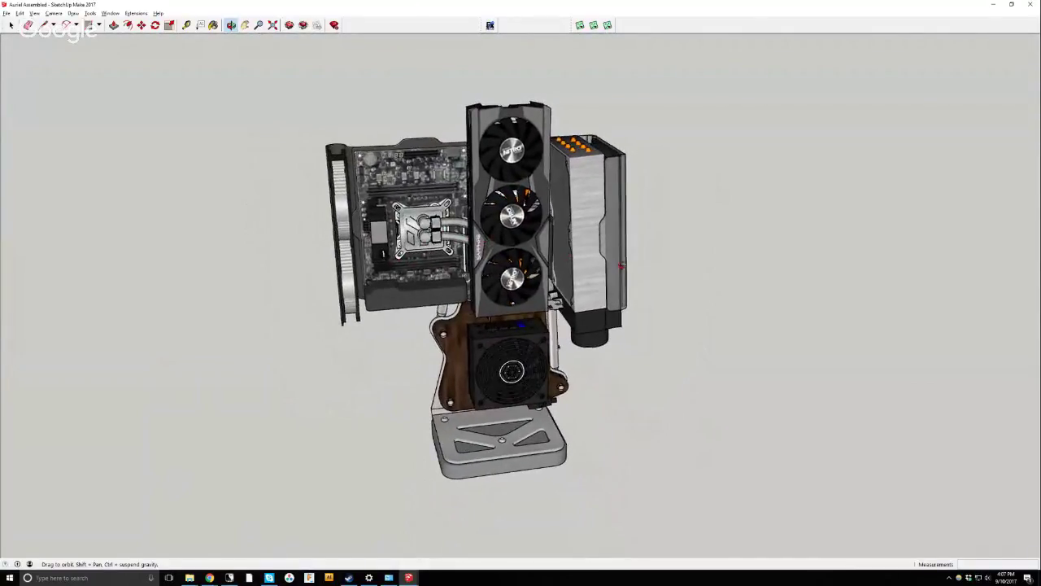
Zoom in and out while orbiting to inspect the case's left and fan sides.
{"action": "scroll", "coordinate": [602, 184], "scroll_direction": "up", "scroll_amount": 6}
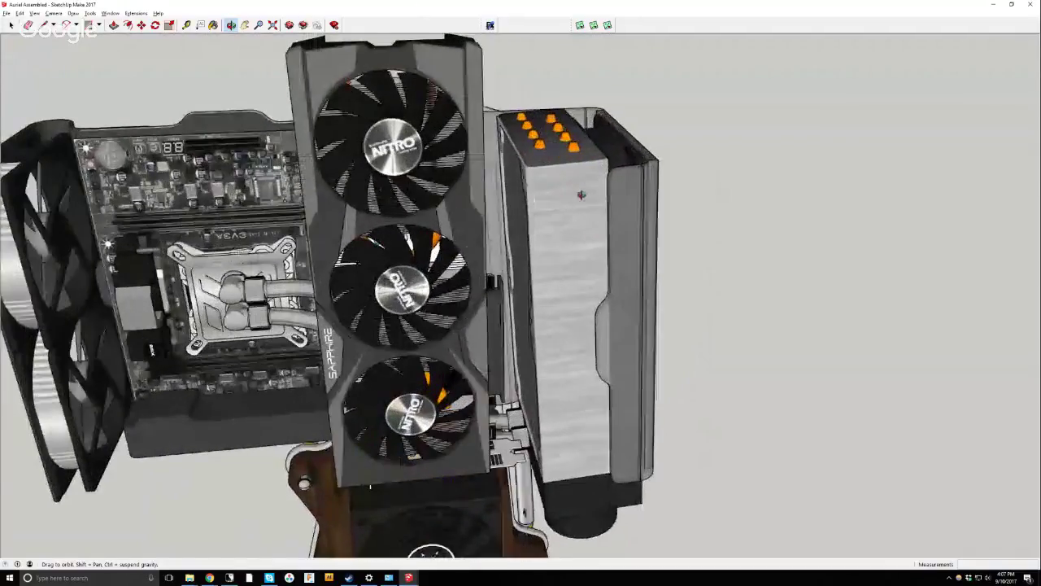
{"action": "left_click_drag", "start_coordinate": [581, 195], "coordinate": [626, 289]}
{"action": "scroll", "coordinate": [496, 206], "scroll_direction": "down", "scroll_amount": 2}
{"action": "scroll", "coordinate": [627, 289], "scroll_direction": "down", "scroll_amount": 2}
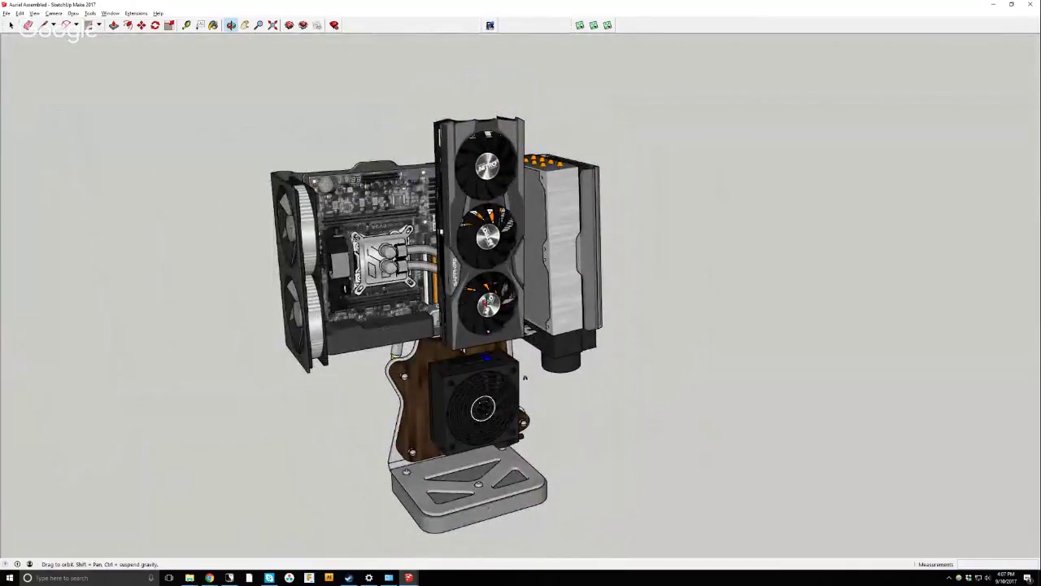
{"action": "mouse_move", "coordinate": [384, 381]}
{"action": "left_mouse_down"}
{"action": "mouse_move", "coordinate": [790, 353]}
{"action": "mouse_move", "coordinate": [743, 360]}
{"action": "mouse_move", "coordinate": [814, 372]}
{"action": "mouse_move", "coordinate": [247, 390]}
{"action": "mouse_move", "coordinate": [578, 395]}
{"action": "mouse_move", "coordinate": [385, 365]}
{"action": "mouse_move", "coordinate": [454, 379]}
{"action": "left_mouse_up"}
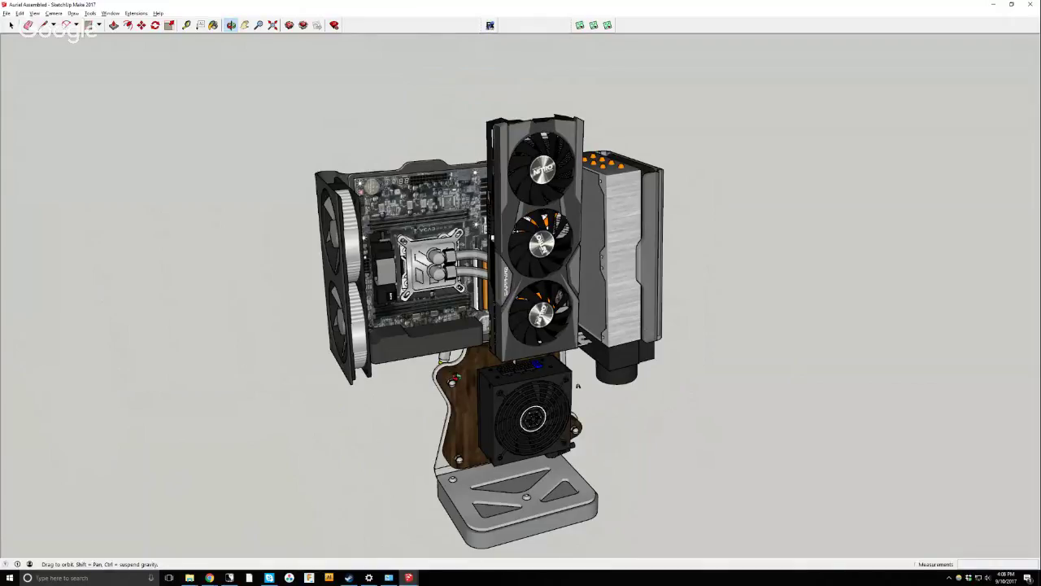
{"action": "left_click_drag", "start_coordinate": [578, 386], "coordinate": [573, 384]}
Zoom back out and orbit until the radiator fans and graphics card face the viewer.
{"action": "scroll", "coordinate": [573, 384], "scroll_direction": "up", "scroll_amount": 2}
{"action": "scroll", "coordinate": [572, 385], "scroll_direction": "down", "scroll_amount": 1}
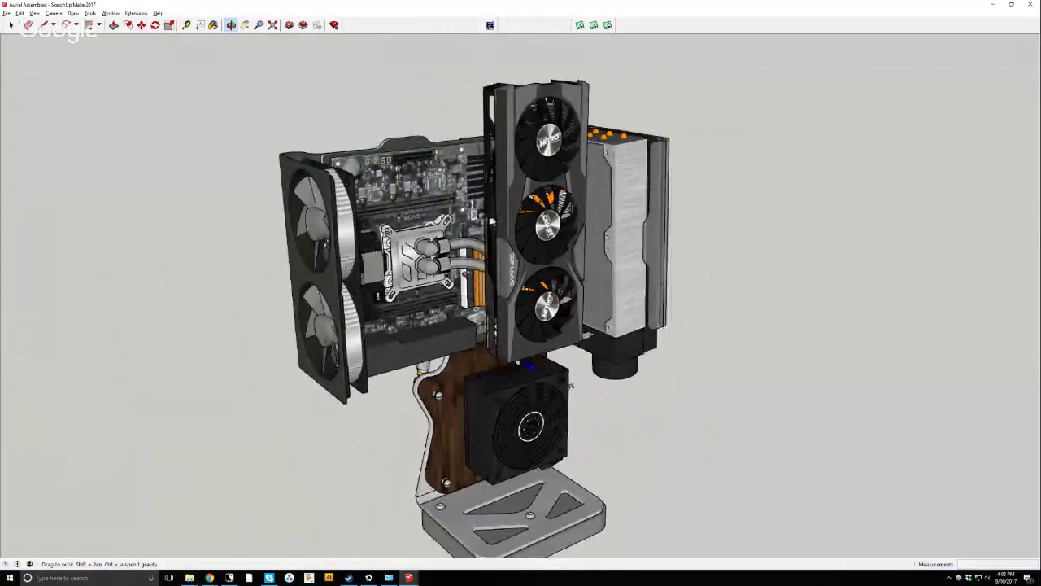
{"action": "scroll", "coordinate": [571, 386], "scroll_direction": "down", "scroll_amount": 2}
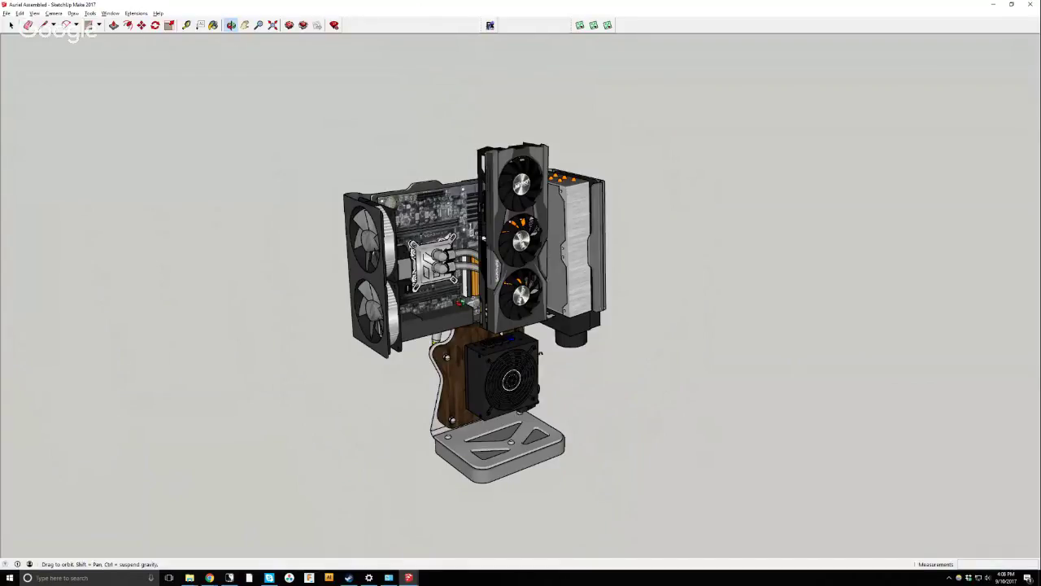
{"action": "left_click_drag", "start_coordinate": [539, 352], "coordinate": [594, 375]}
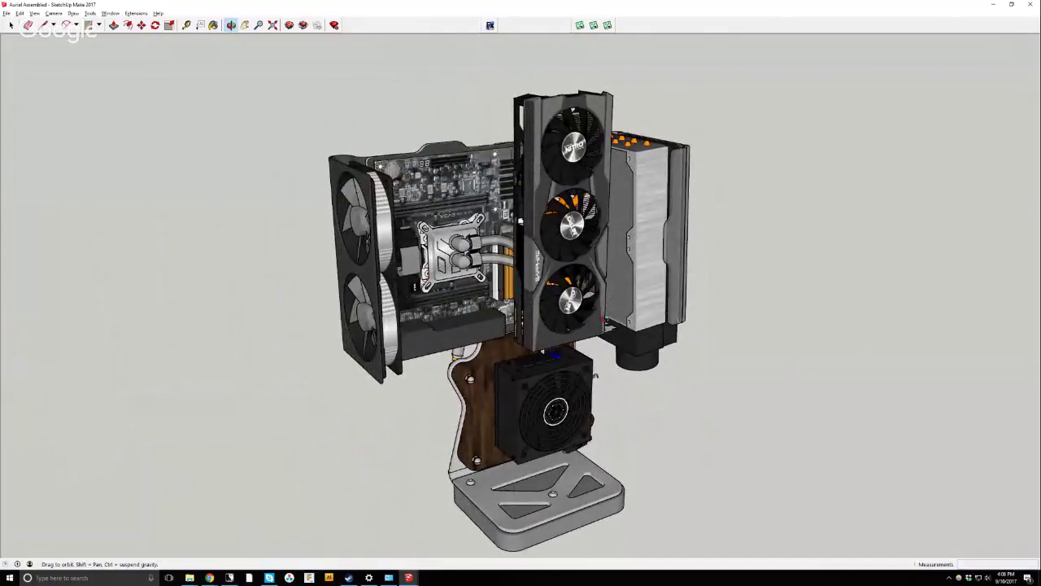
{"action": "left_click_drag", "start_coordinate": [605, 319], "coordinate": [375, 303]}
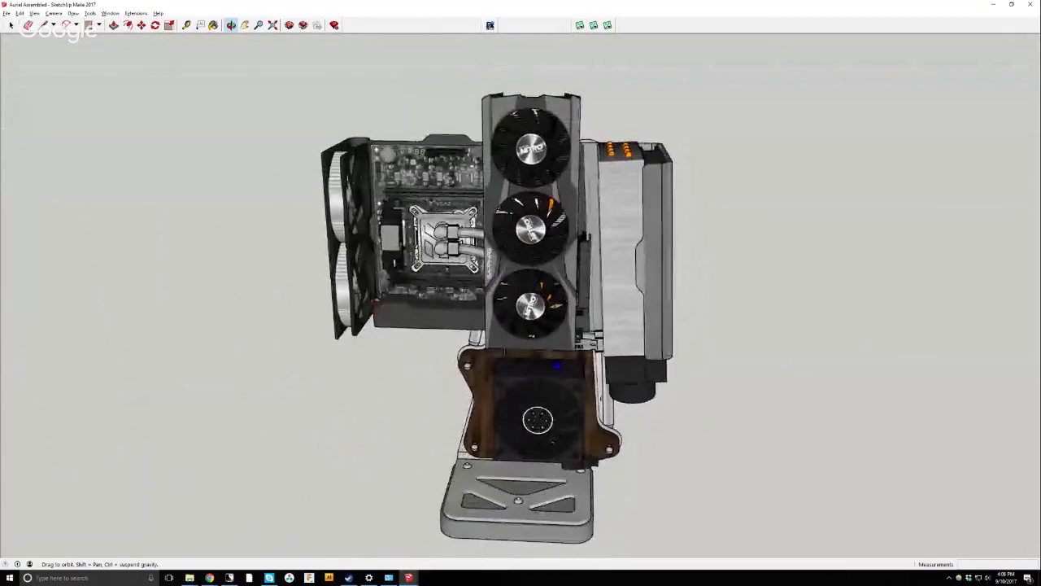
{"action": "mouse_move", "coordinate": [420, 339]}
{"action": "left_mouse_down"}
{"action": "mouse_move", "coordinate": [327, 335]}
{"action": "mouse_move", "coordinate": [425, 358]}
{"action": "left_mouse_up"}
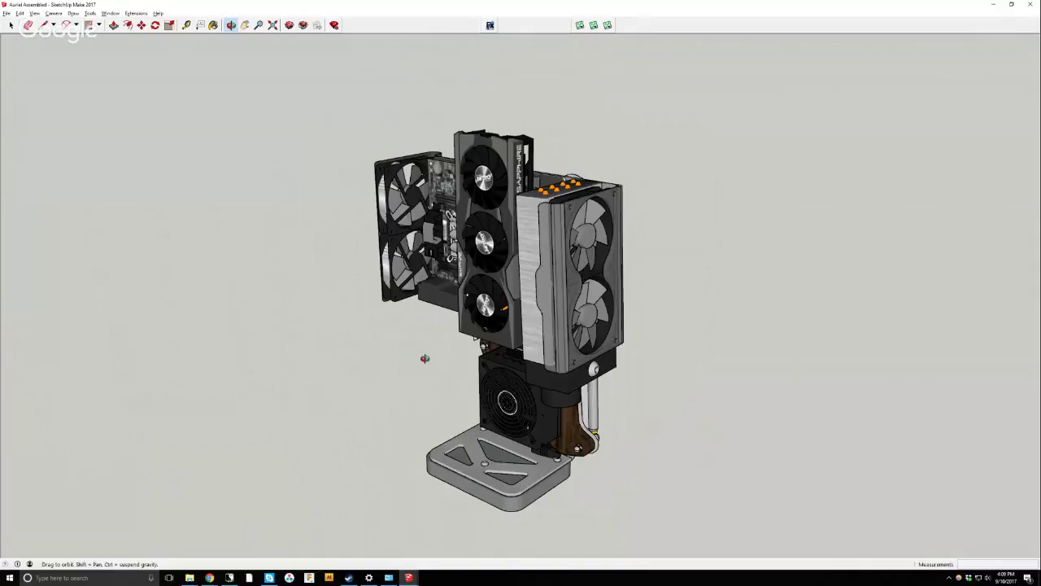
{"action": "left_click", "coordinate": [408, 578]}
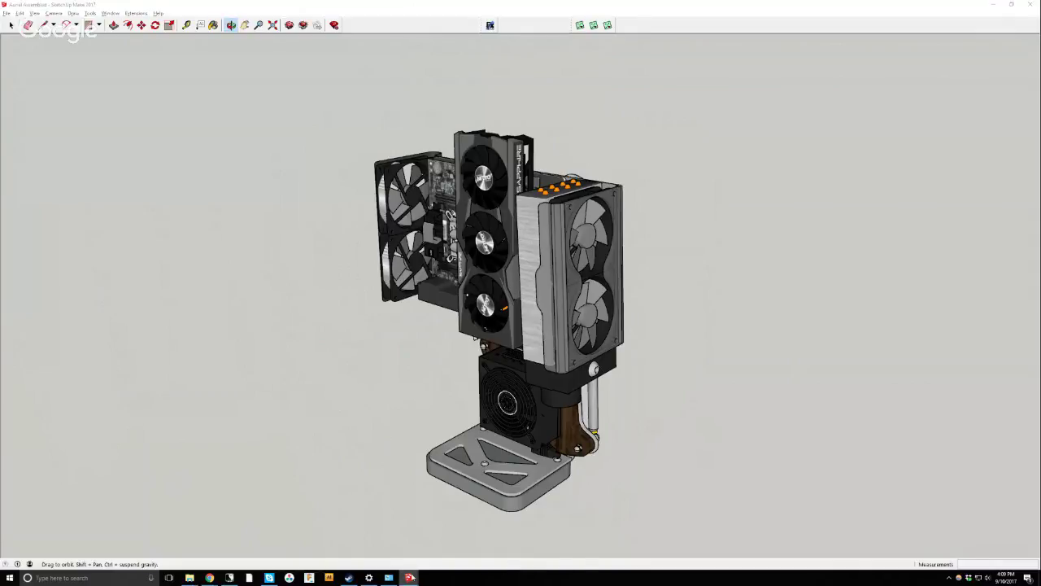
{"action": "left_click", "coordinate": [508, 553]}
{"action": "scroll", "coordinate": [529, 318], "scroll_direction": "down", "scroll_amount": 2}
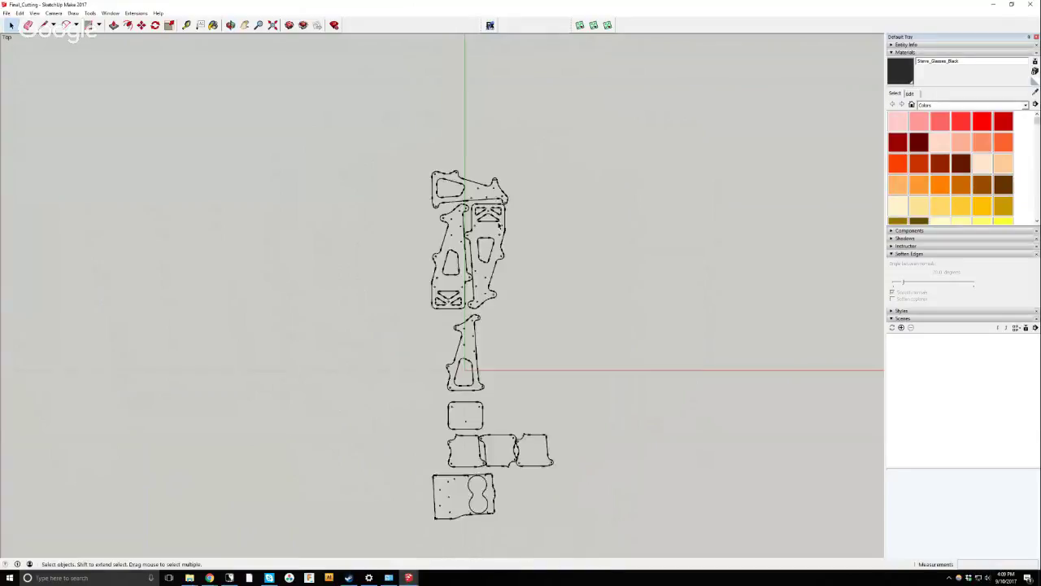
{"action": "scroll", "coordinate": [478, 210], "scroll_direction": "up", "scroll_amount": 5}
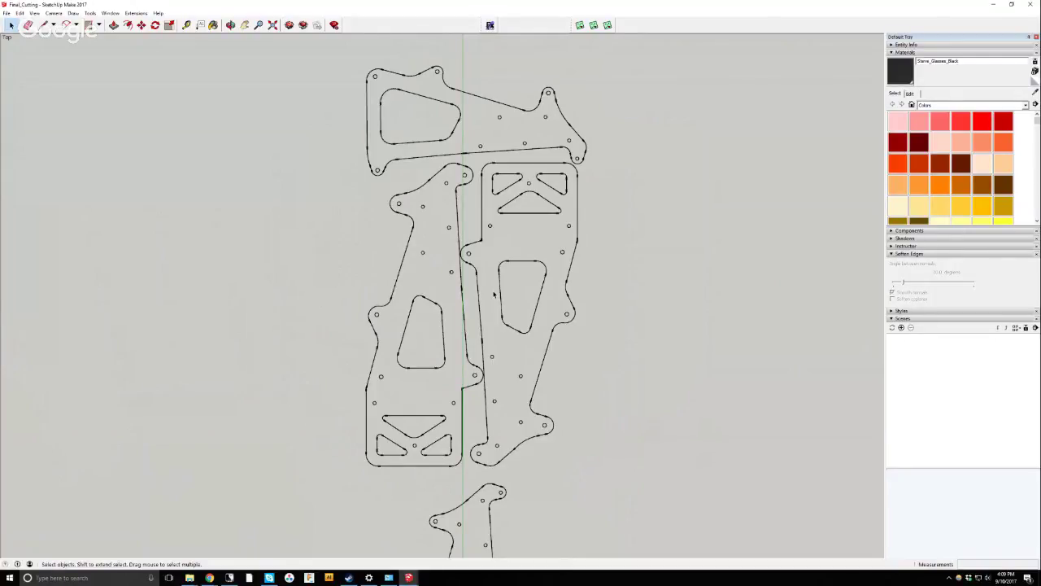
{"action": "scroll", "coordinate": [491, 288], "scroll_direction": "up", "scroll_amount": 1}
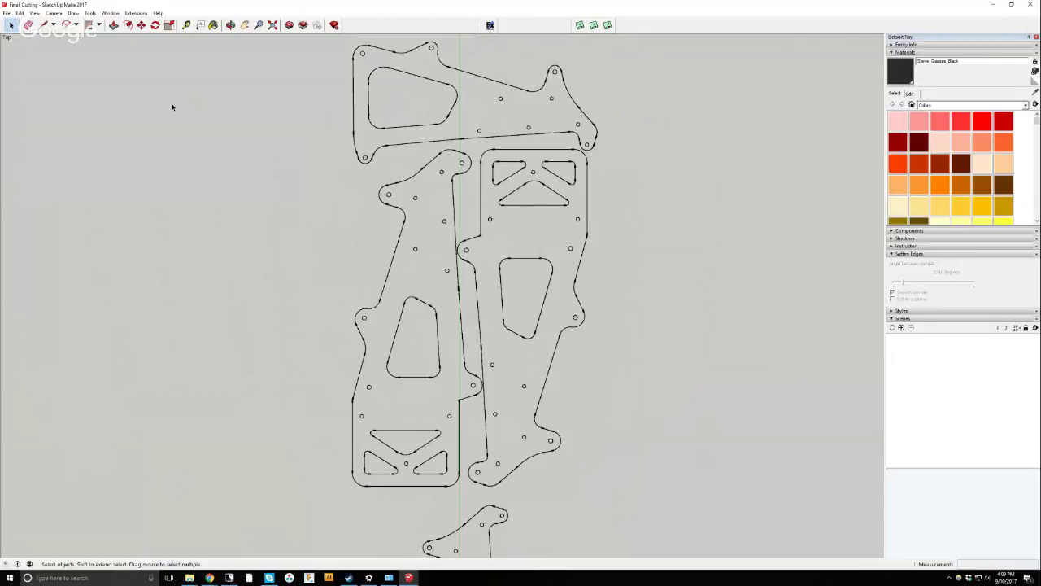
{"action": "scroll", "coordinate": [294, 233], "scroll_direction": "down", "scroll_amount": 1}
{"action": "left_click", "coordinate": [7, 13]}
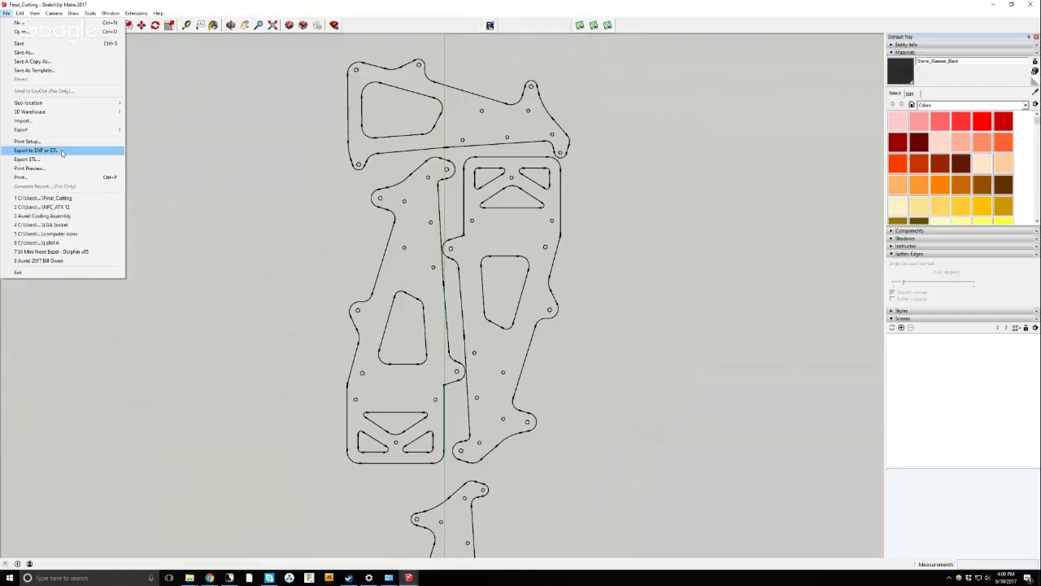
{"action": "left_click", "coordinate": [252, 201]}
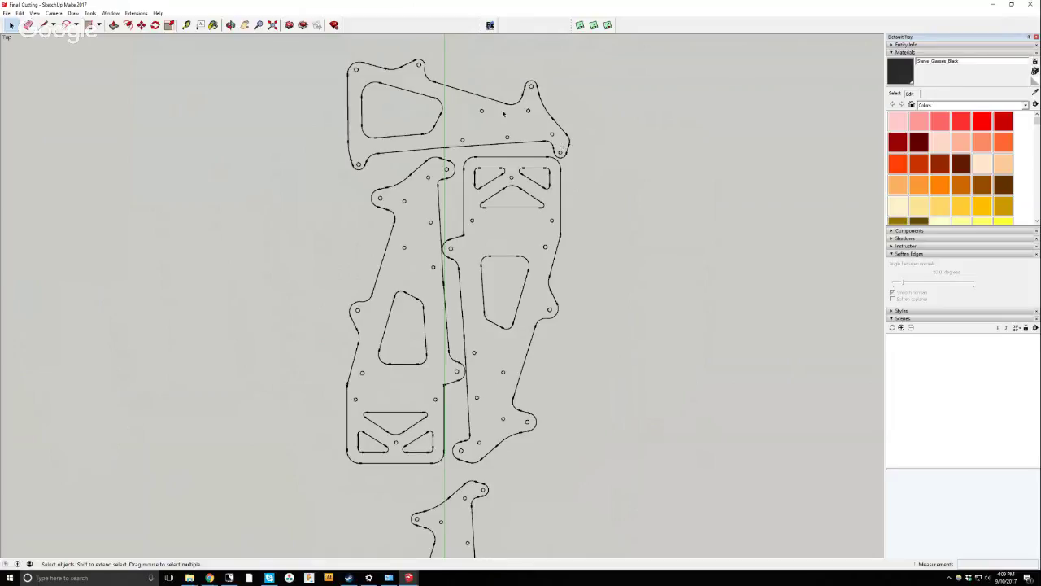
{"action": "scroll", "coordinate": [496, 97], "scroll_direction": "down", "scroll_amount": 2}
{"action": "scroll", "coordinate": [496, 98], "scroll_direction": "up", "scroll_amount": 6}
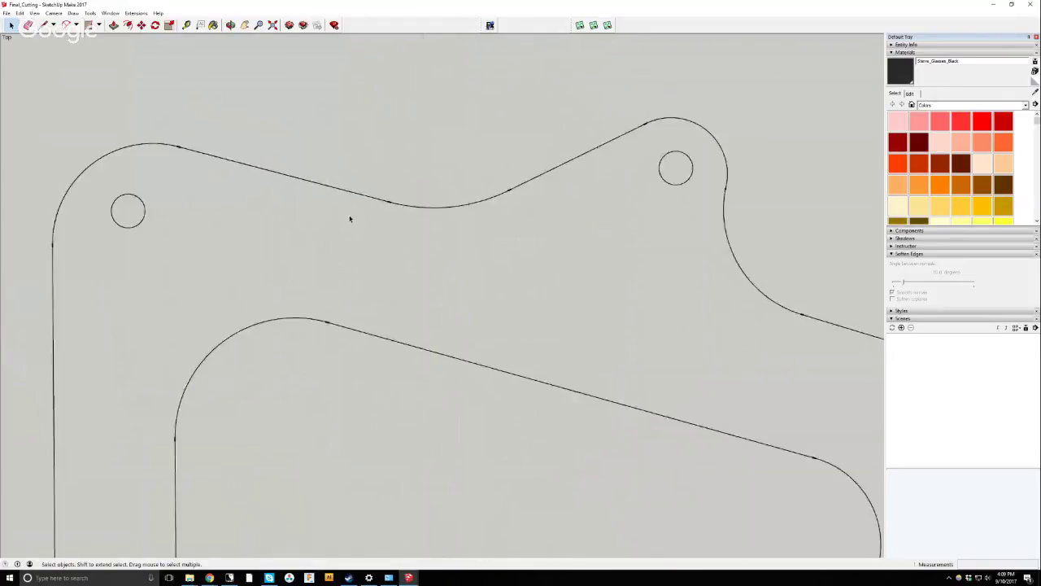
{"action": "scroll", "coordinate": [511, 187], "scroll_direction": "down", "scroll_amount": 2}
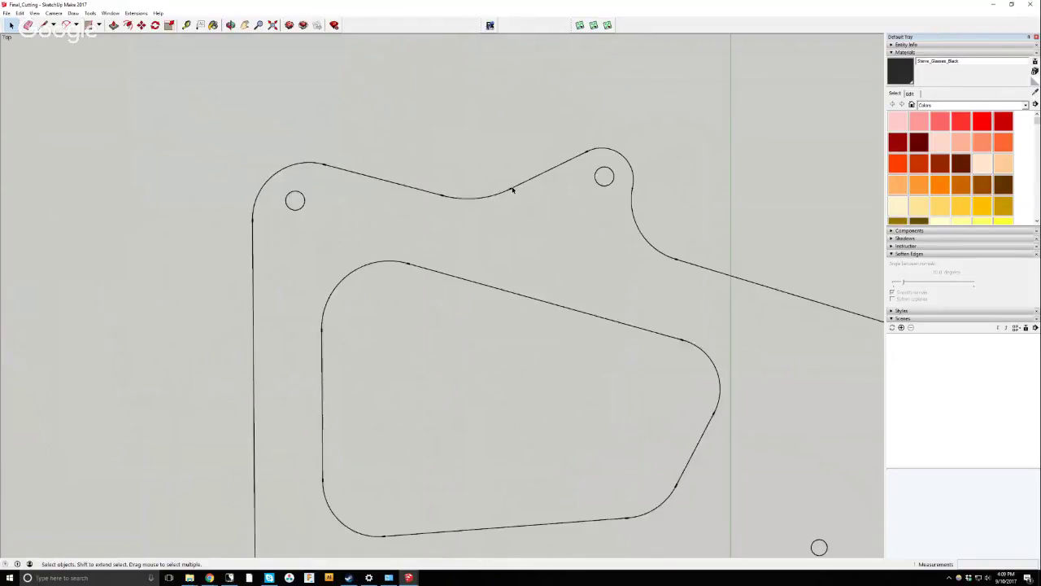
{"action": "scroll", "coordinate": [620, 159], "scroll_direction": "up", "scroll_amount": 3}
{"action": "scroll", "coordinate": [594, 166], "scroll_direction": "up", "scroll_amount": 1}
{"action": "left_click", "coordinate": [574, 171]}
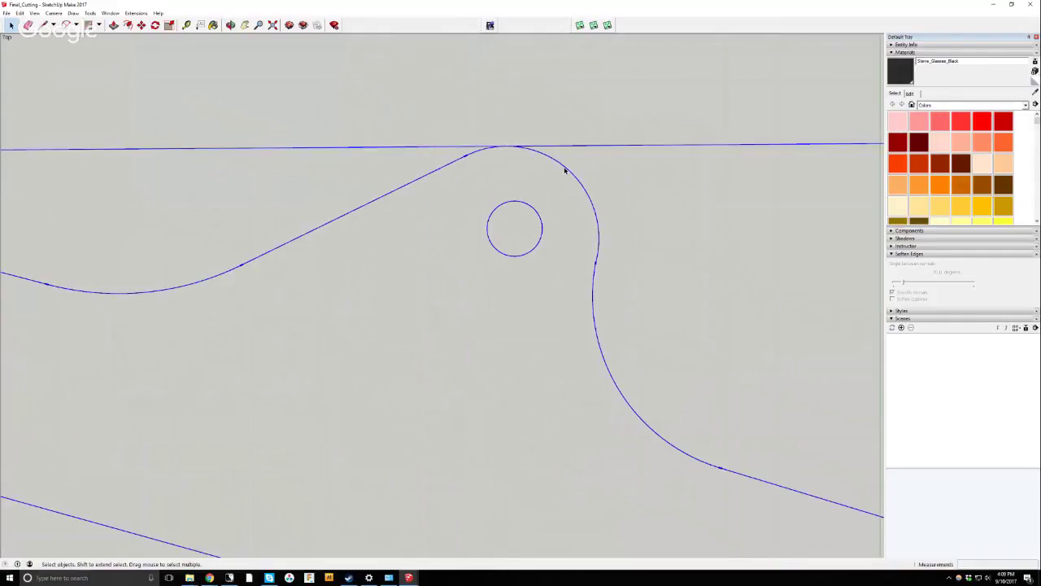
{"action": "left_click", "coordinate": [565, 169]}
{"action": "left_click", "coordinate": [564, 170]}
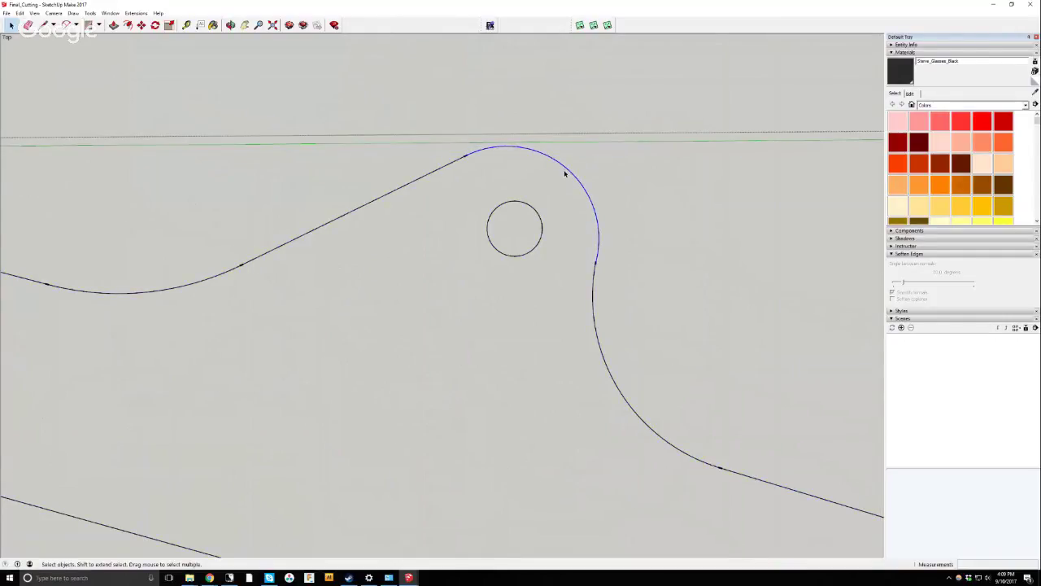
{"action": "scroll", "coordinate": [576, 184], "scroll_direction": "down", "scroll_amount": 1}
{"action": "scroll", "coordinate": [575, 184], "scroll_direction": "down", "scroll_amount": 1}
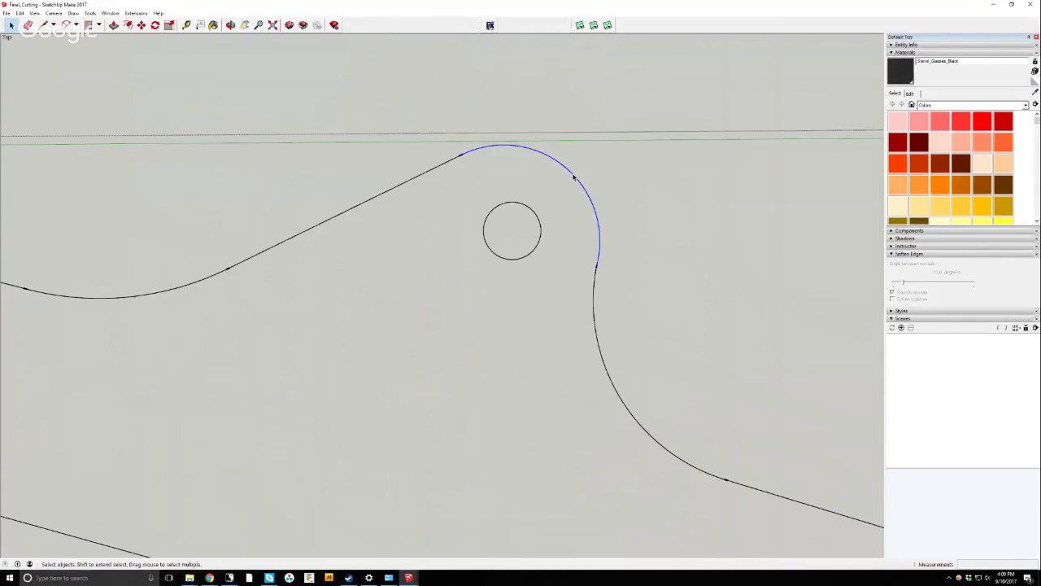
{"action": "scroll", "coordinate": [561, 181], "scroll_direction": "down", "scroll_amount": 3}
{"action": "scroll", "coordinate": [456, 184], "scroll_direction": "down", "scroll_amount": 2}
{"action": "scroll", "coordinate": [465, 139], "scroll_direction": "up", "scroll_amount": 1}
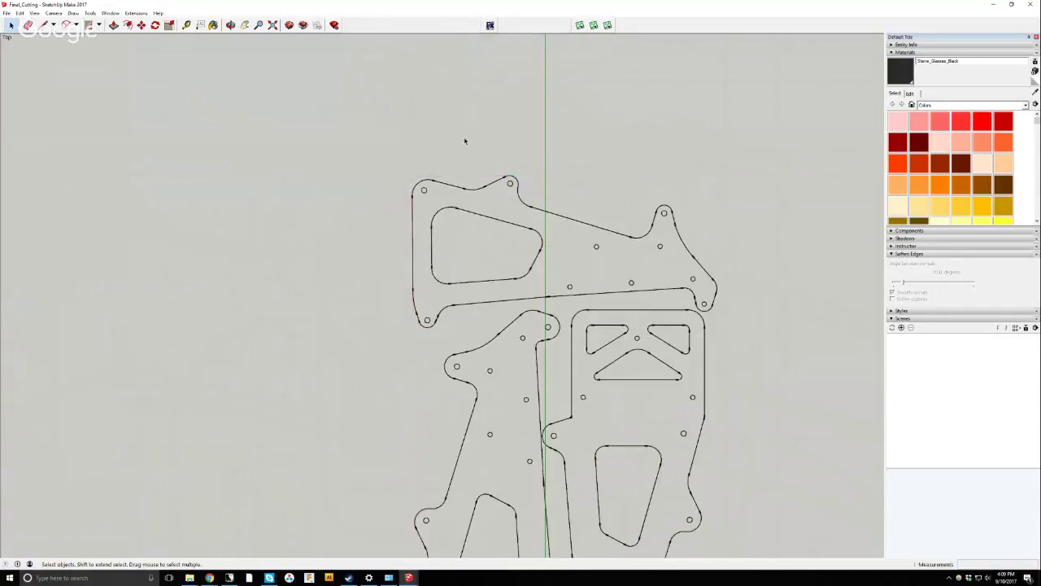
{"action": "scroll", "coordinate": [562, 179], "scroll_direction": "up", "scroll_amount": 1}
{"action": "scroll", "coordinate": [448, 156], "scroll_direction": "up", "scroll_amount": 4}
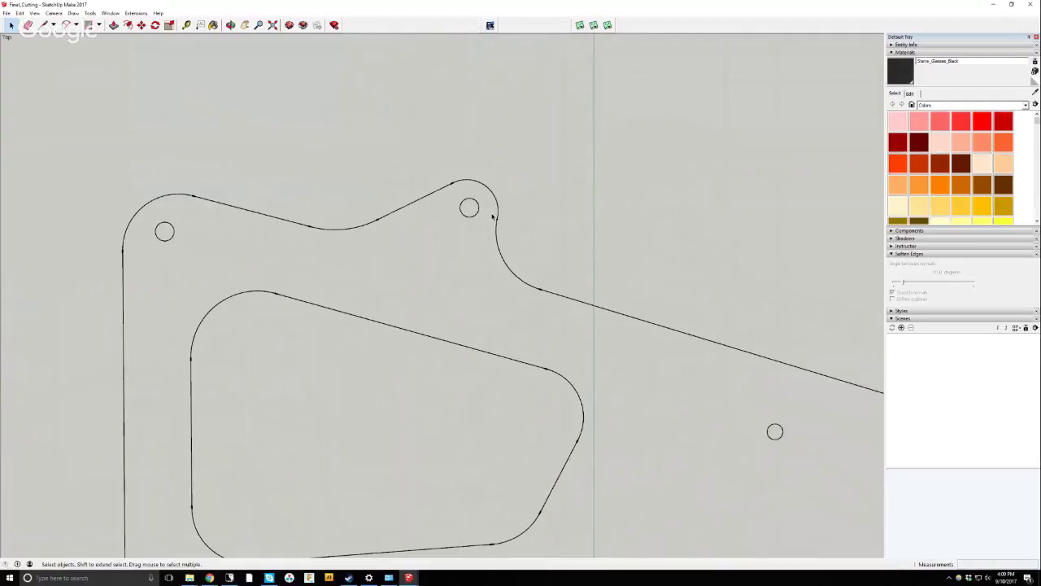
{"action": "scroll", "coordinate": [493, 201], "scroll_direction": "down", "scroll_amount": 3}
{"action": "scroll", "coordinate": [493, 201], "scroll_direction": "down", "scroll_amount": 3}
{"action": "scroll", "coordinate": [488, 195], "scroll_direction": "up", "scroll_amount": 2}
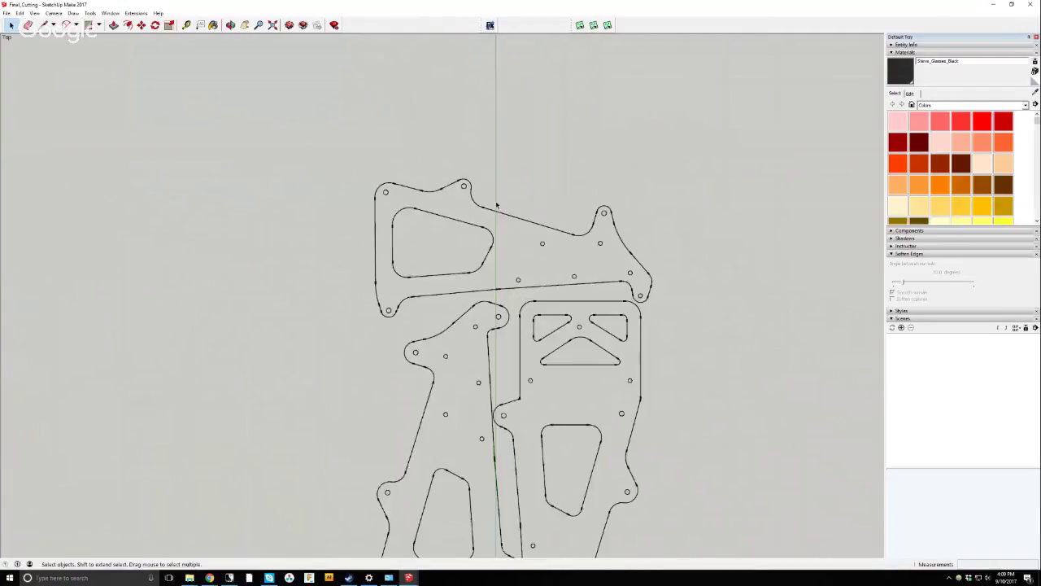
{"action": "scroll", "coordinate": [486, 211], "scroll_direction": "down", "scroll_amount": 3}
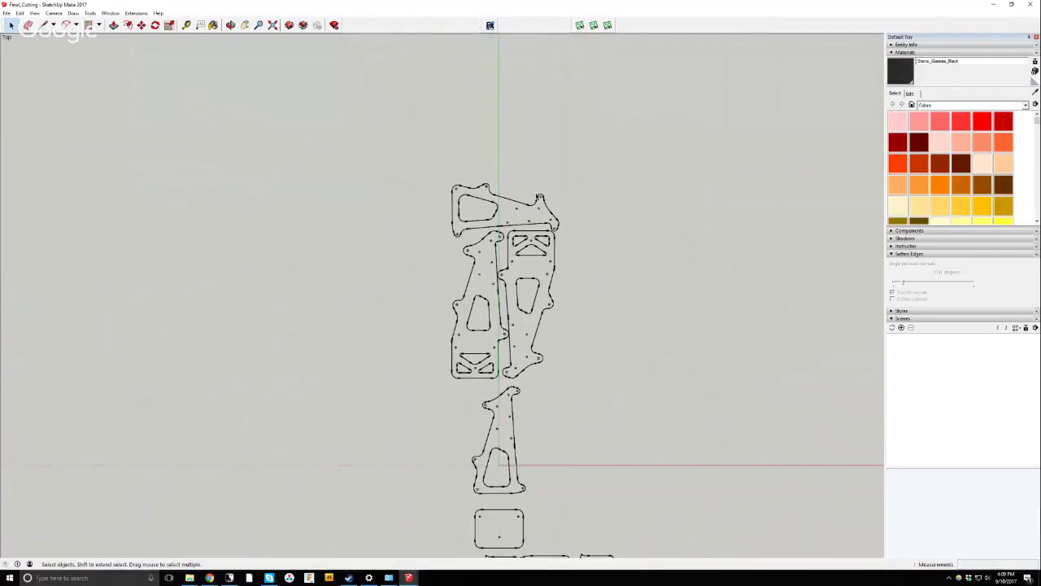
{"action": "scroll", "coordinate": [498, 279], "scroll_direction": "up", "scroll_amount": 3}
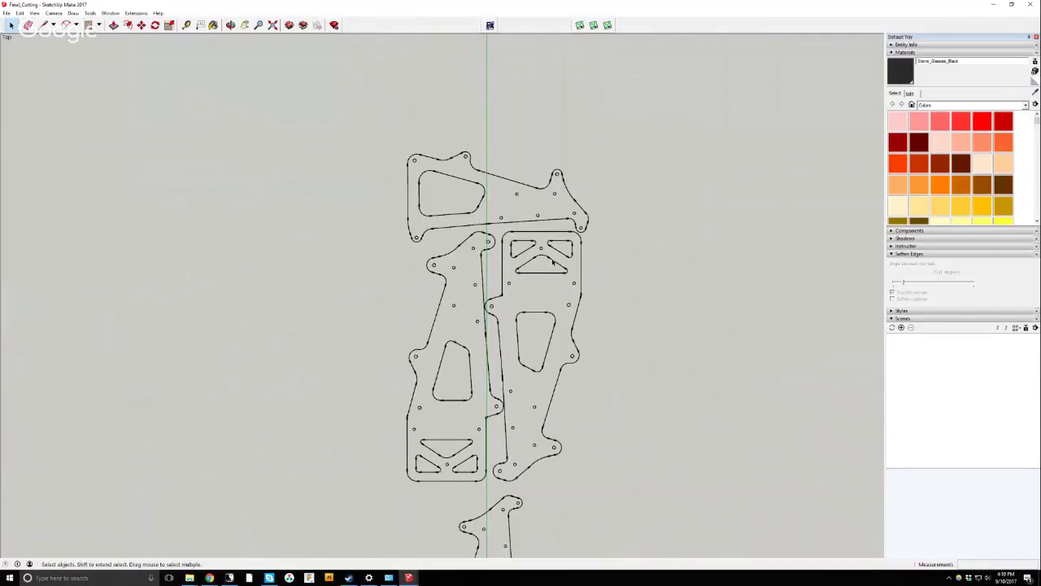
{"action": "scroll", "coordinate": [553, 260], "scroll_direction": "up", "scroll_amount": 2}
{"action": "scroll", "coordinate": [553, 243], "scroll_direction": "down", "scroll_amount": 3}
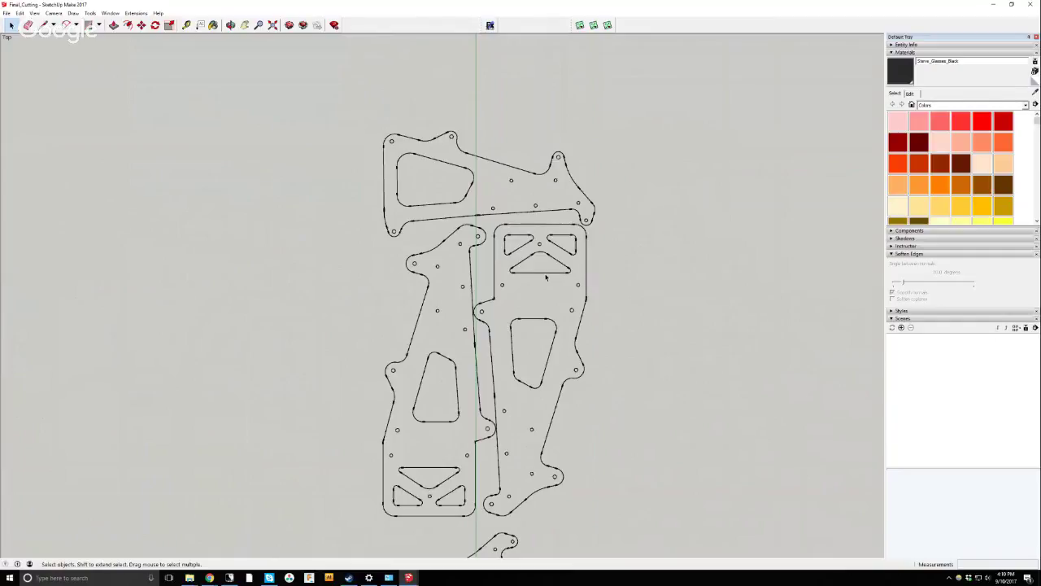
{"action": "scroll", "coordinate": [456, 252], "scroll_direction": "up", "scroll_amount": 2}
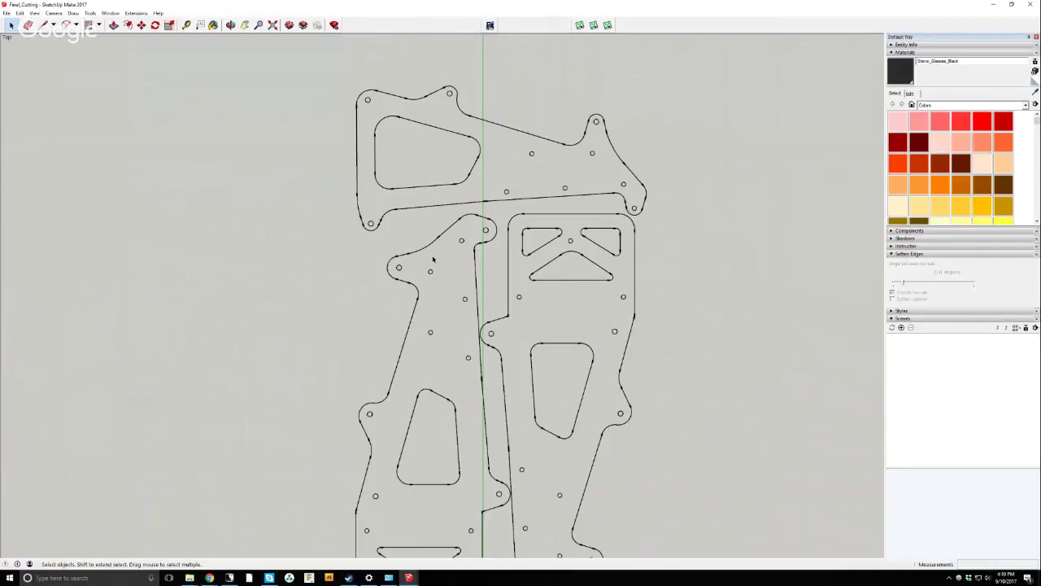
{"action": "scroll", "coordinate": [432, 259], "scroll_direction": "down", "scroll_amount": 6}
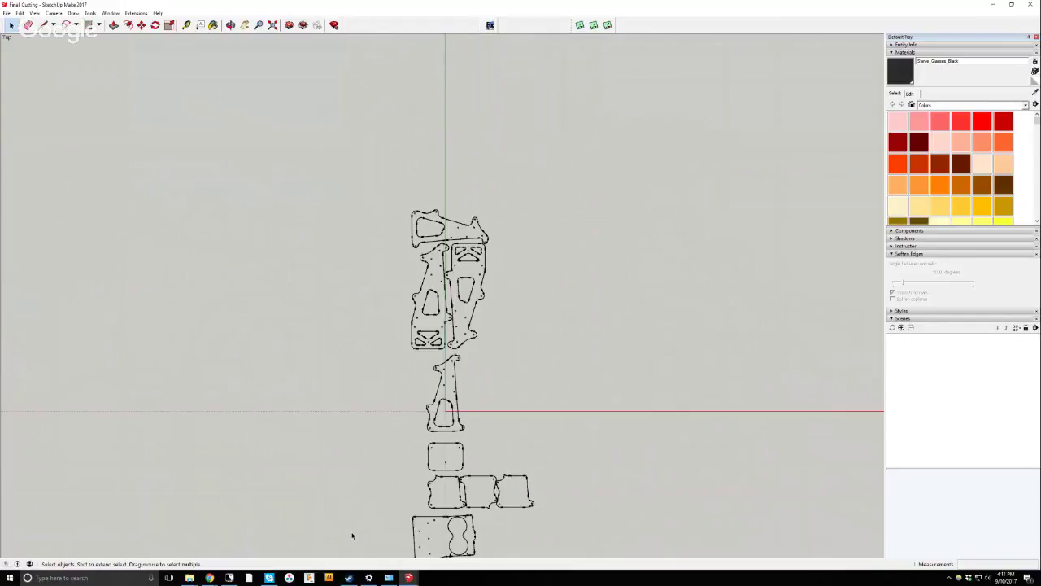
Tilt the Final_Cutting parts layout, then bring up thumbnails of the open SketchUp models.
{"action": "left_click", "coordinate": [231, 24]}
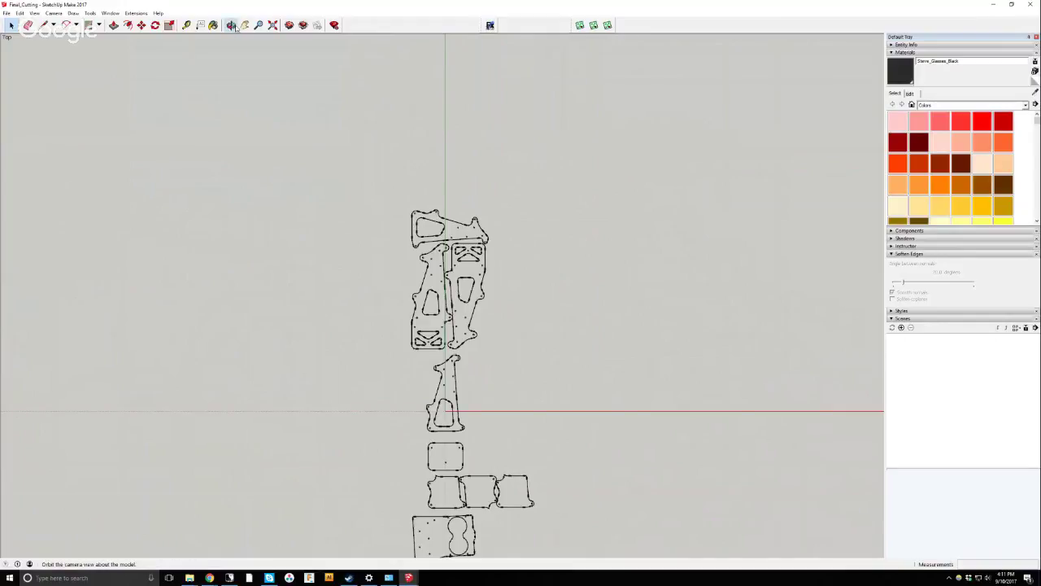
{"action": "left_click_drag", "start_coordinate": [457, 384], "coordinate": [393, 464]}
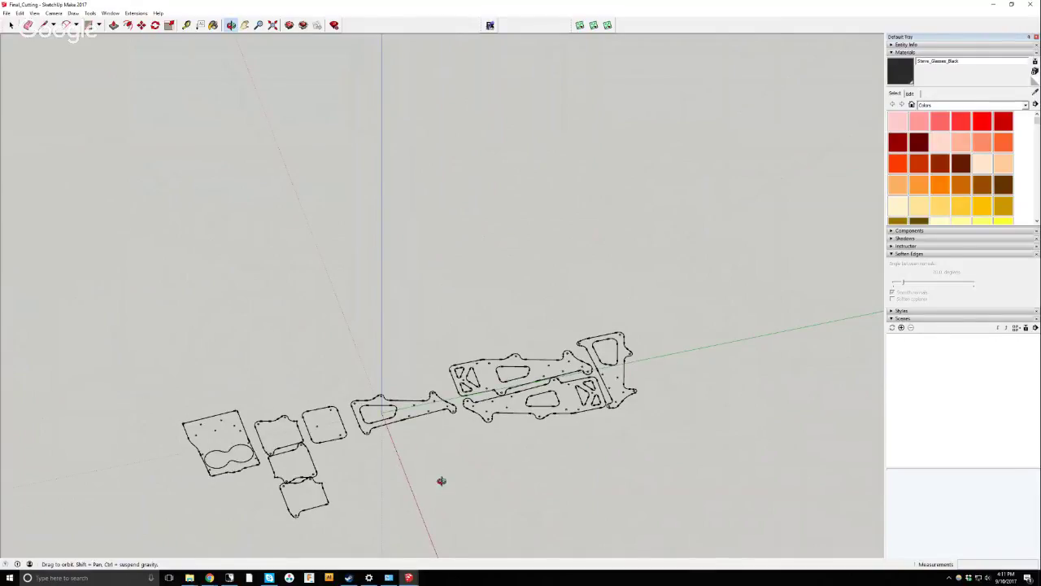
{"action": "left_click", "coordinate": [409, 577]}
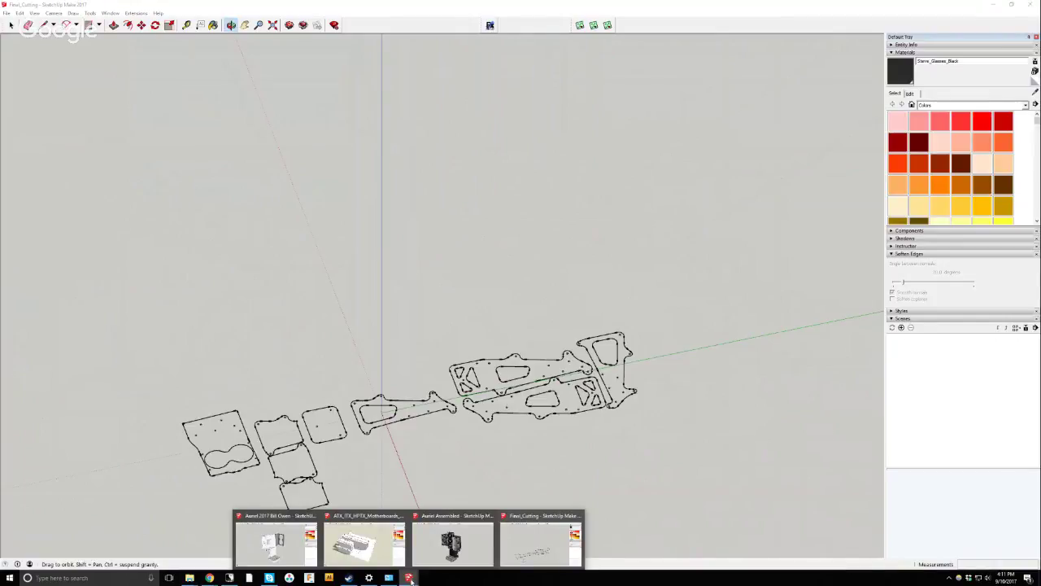
Switch to the ATX_ITX_HPTX motherboard model and view it top-down and from oblique angles.
{"action": "left_click", "coordinate": [380, 557]}
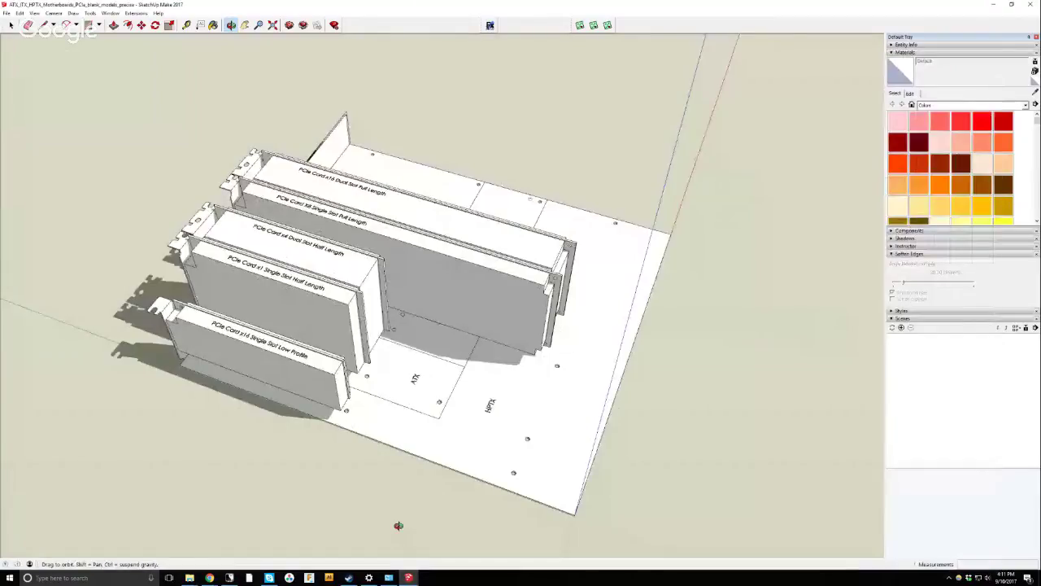
{"action": "left_click_drag", "start_coordinate": [398, 526], "coordinate": [542, 406]}
{"action": "scroll", "coordinate": [248, 219], "scroll_direction": "up", "scroll_amount": 3}
{"action": "scroll", "coordinate": [249, 219], "scroll_direction": "down", "scroll_amount": 3}
{"action": "left_click_drag", "start_coordinate": [249, 219], "coordinate": [433, 276]}
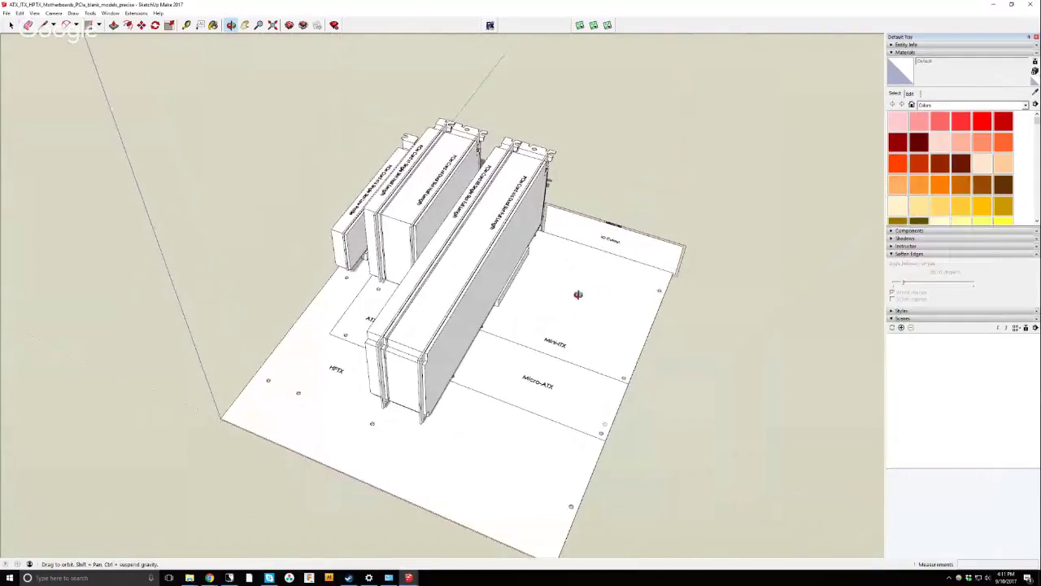
{"action": "left_click_drag", "start_coordinate": [577, 293], "coordinate": [405, 345]}
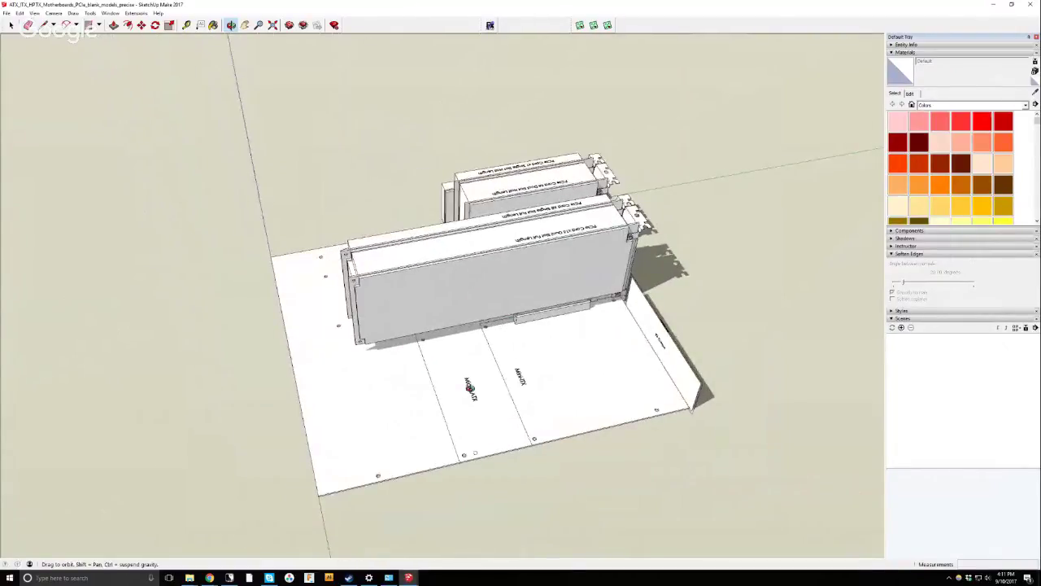
{"action": "left_click_drag", "start_coordinate": [469, 388], "coordinate": [483, 376]}
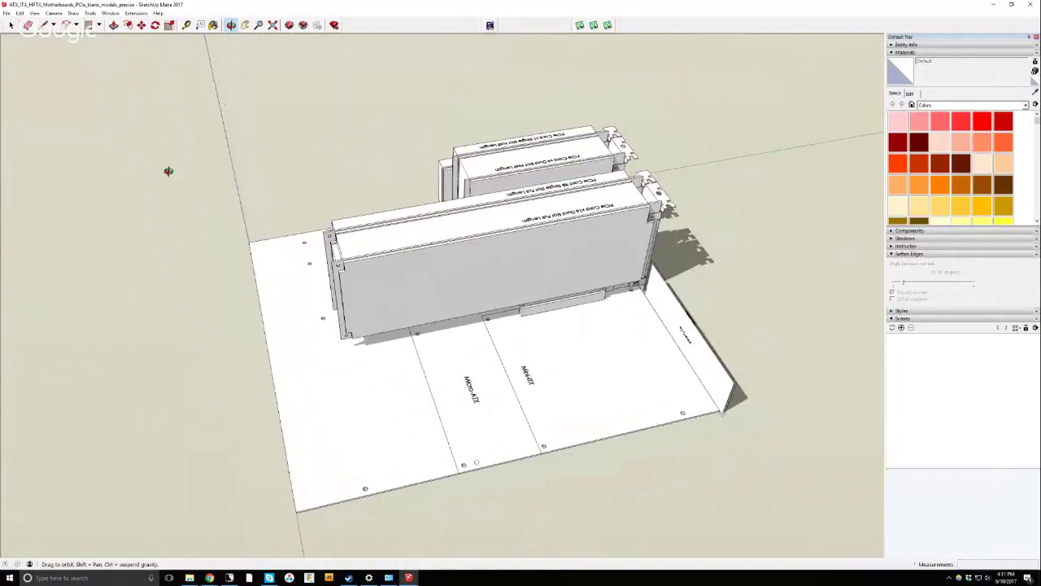
{"action": "left_click", "coordinate": [10, 25]}
{"action": "left_click", "coordinate": [274, 339]}
{"action": "double_click", "coordinate": [284, 351]}
{"action": "left_click", "coordinate": [288, 353]}
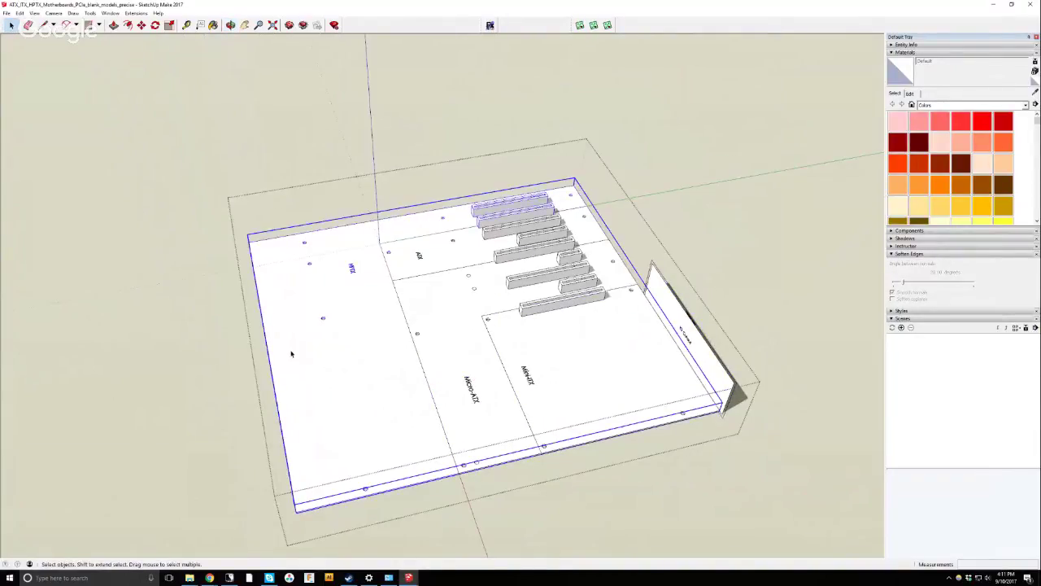
{"action": "left_click", "coordinate": [490, 376]}
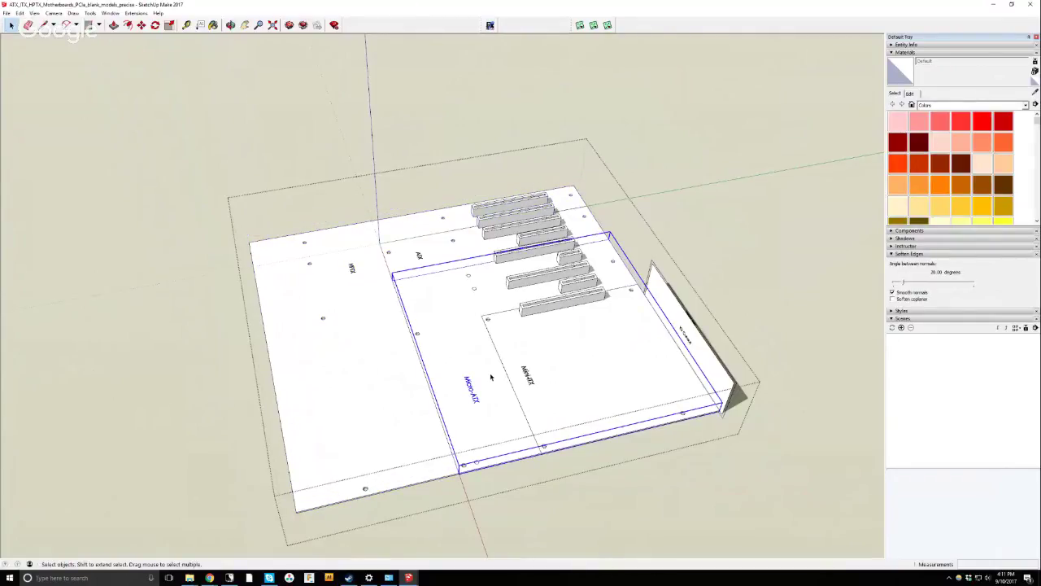
{"action": "left_click", "coordinate": [567, 375]}
{"action": "left_click", "coordinate": [457, 272]}
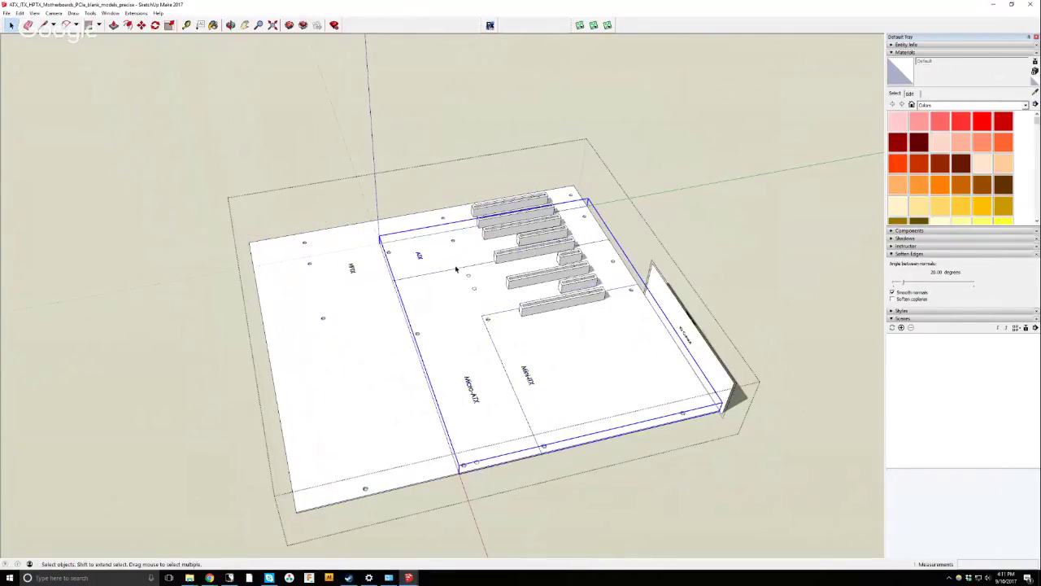
{"action": "left_click", "coordinate": [397, 245]}
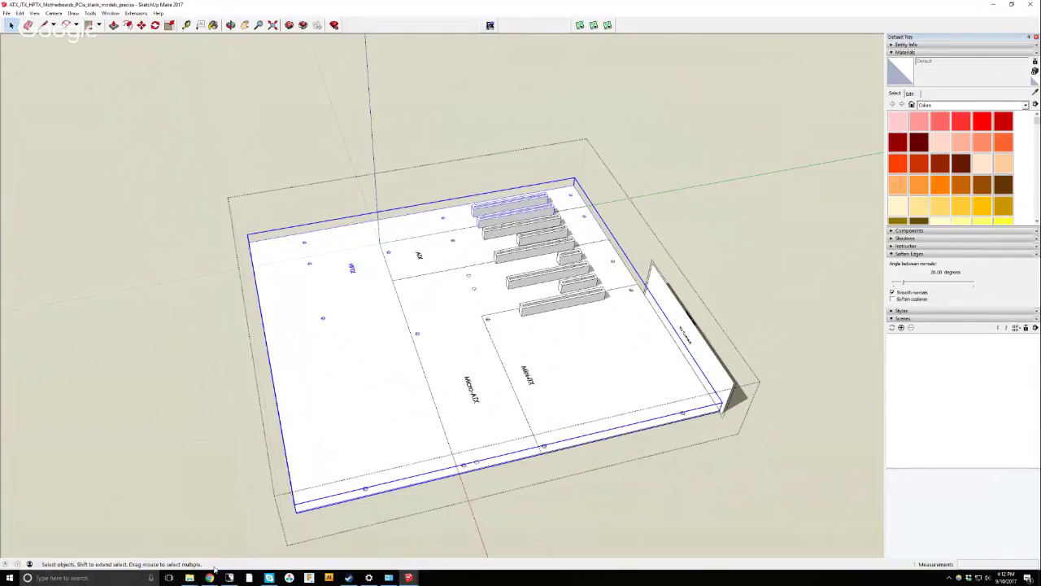
{"action": "left_click", "coordinate": [149, 273]}
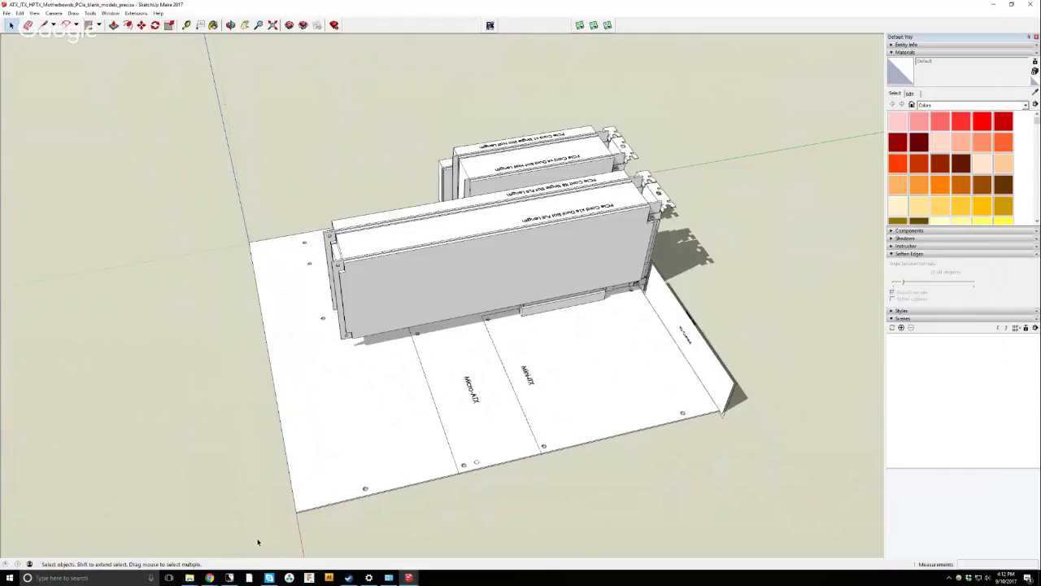
Orbit the board view slightly, then bring the Google Hangouts window to the front.
{"action": "left_click", "coordinate": [231, 25]}
{"action": "left_click_drag", "start_coordinate": [254, 99], "coordinate": [809, 252]}
{"action": "mouse_move", "coordinate": [209, 577]}
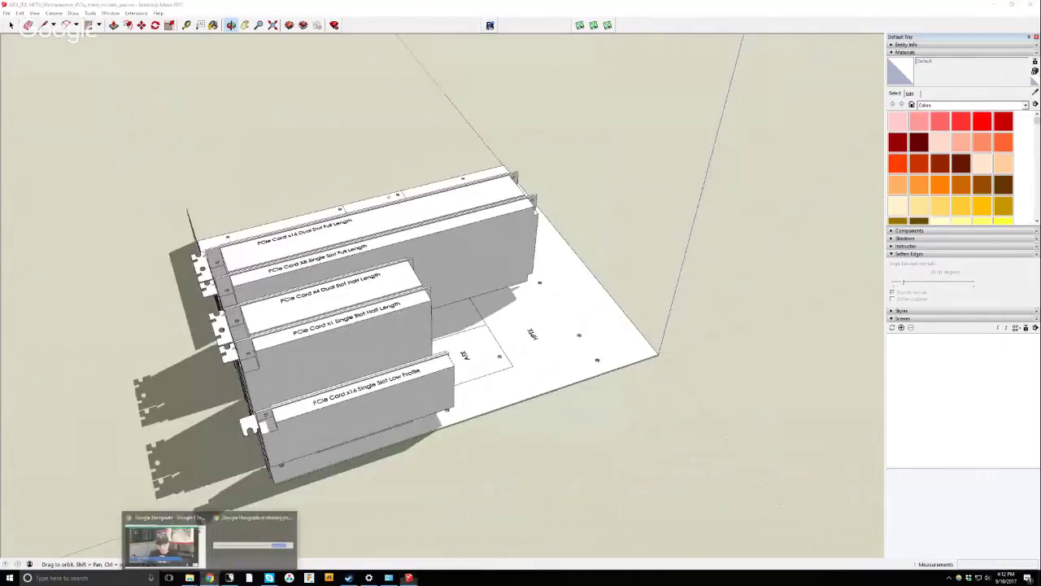
{"action": "left_click", "coordinate": [167, 533]}
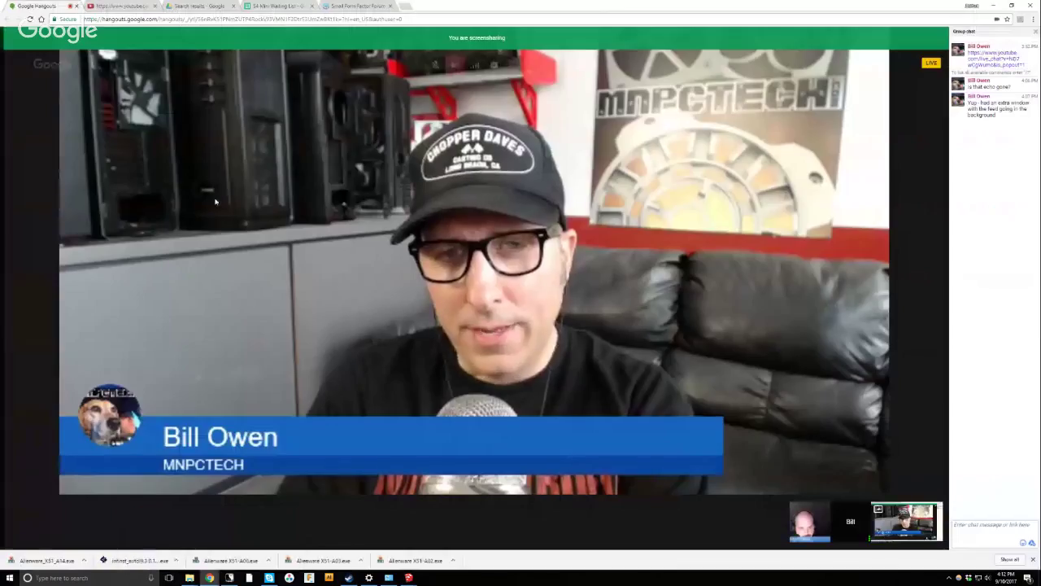
Go to the SFF Forum Resources page and scroll through its first page.
{"action": "left_click", "coordinate": [355, 6]}
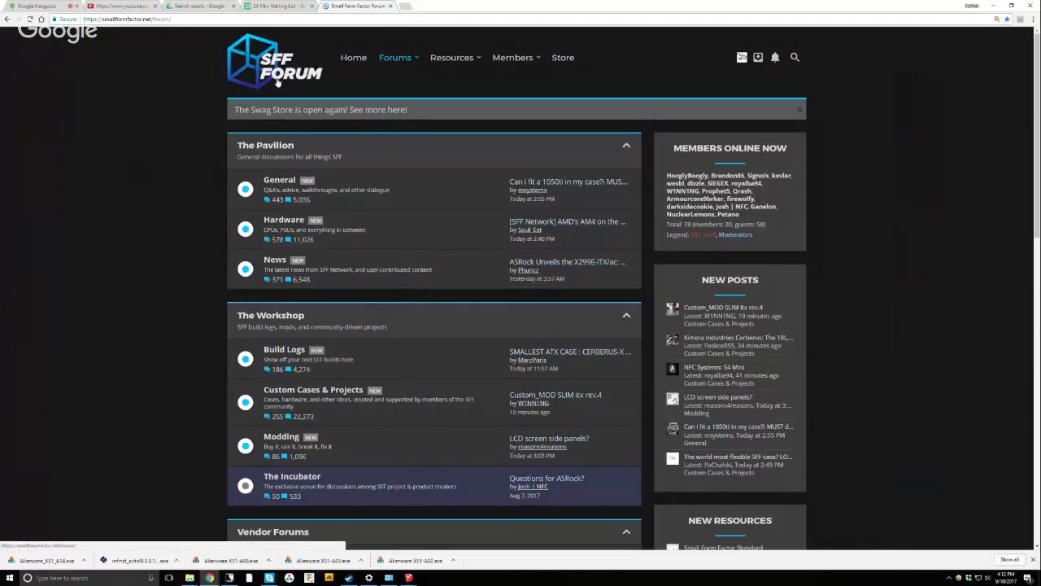
{"action": "left_click", "coordinate": [395, 58]}
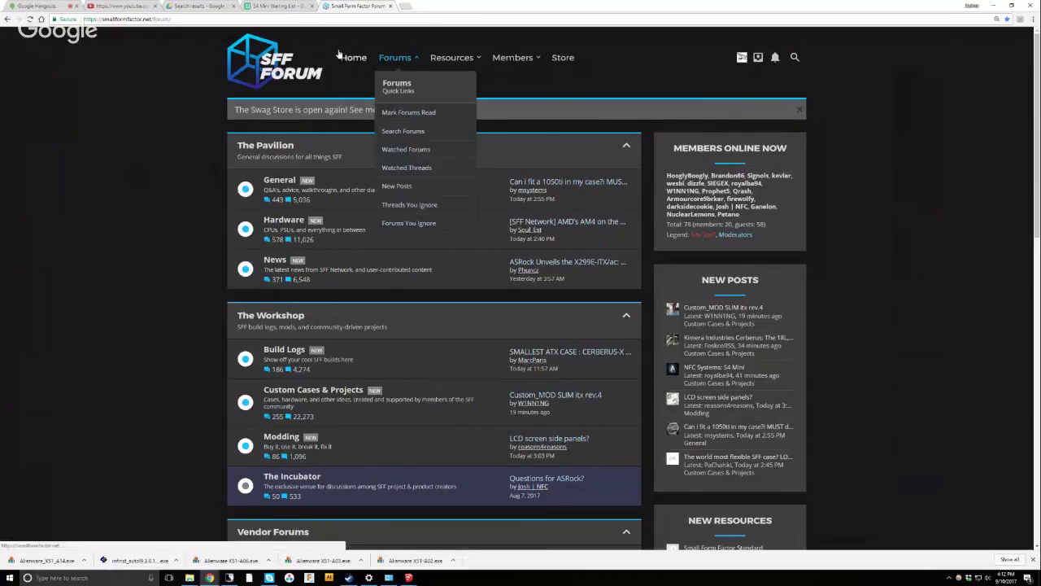
{"action": "left_click", "coordinate": [451, 60]}
{"action": "left_click", "coordinate": [451, 58]}
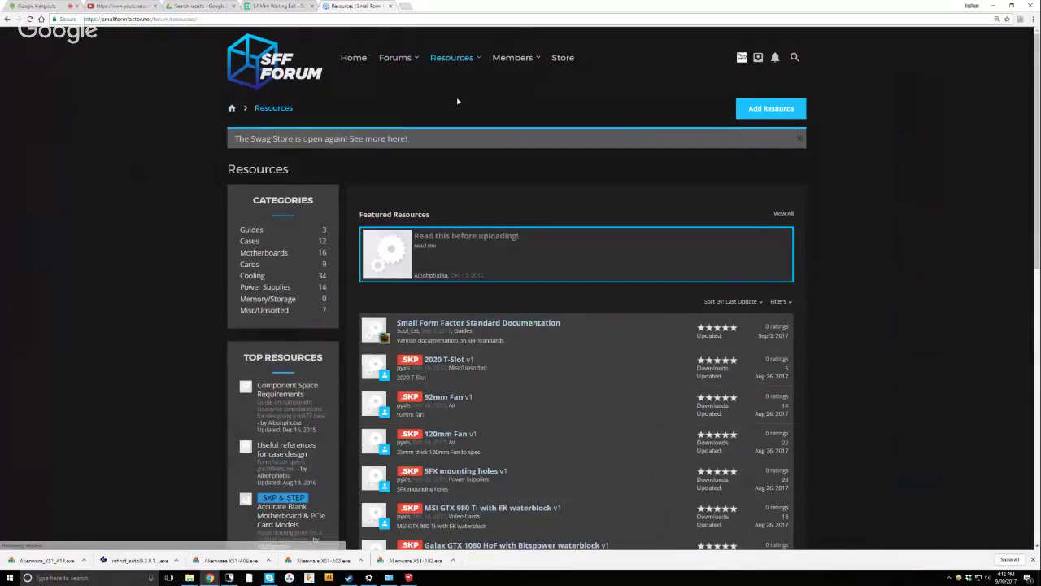
{"action": "scroll", "coordinate": [474, 319], "scroll_direction": "down", "scroll_amount": 3}
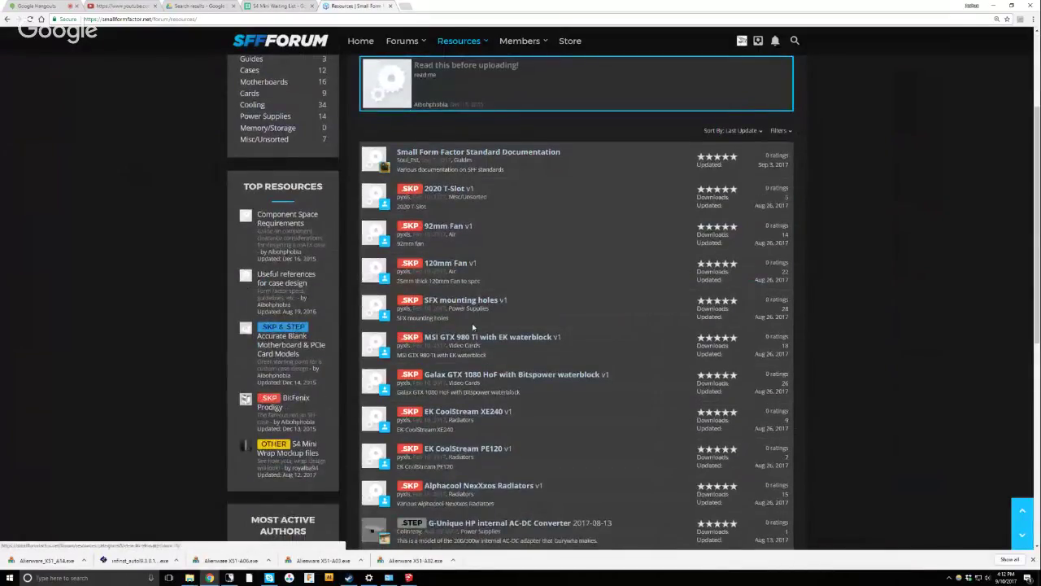
{"action": "scroll", "coordinate": [496, 305], "scroll_direction": "down", "scroll_amount": 1}
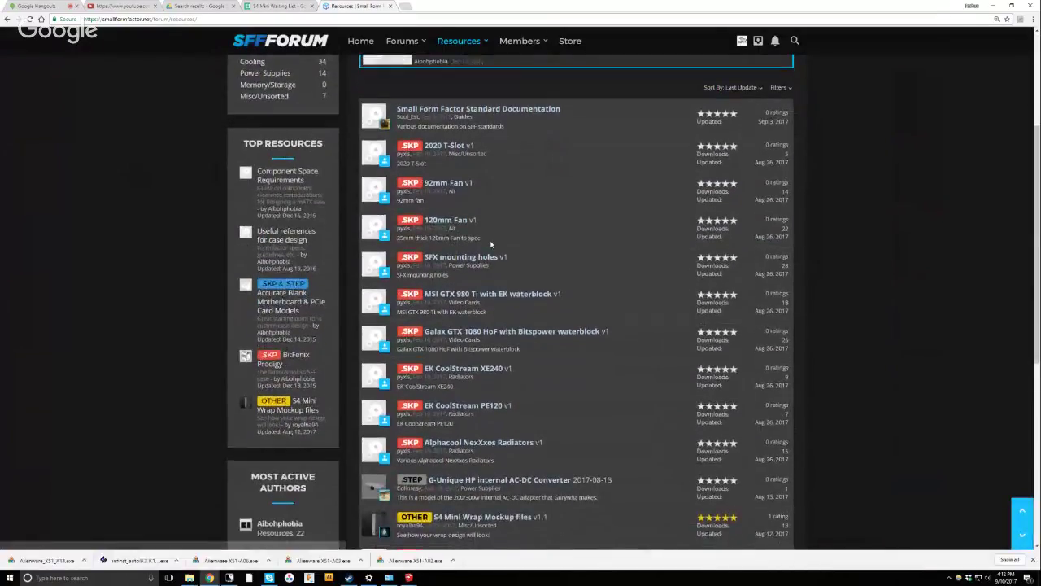
{"action": "scroll", "coordinate": [498, 317], "scroll_direction": "down", "scroll_amount": 1}
{"action": "scroll", "coordinate": [488, 340], "scroll_direction": "down", "scroll_amount": 1}
{"action": "scroll", "coordinate": [488, 340], "scroll_direction": "down", "scroll_amount": 3}
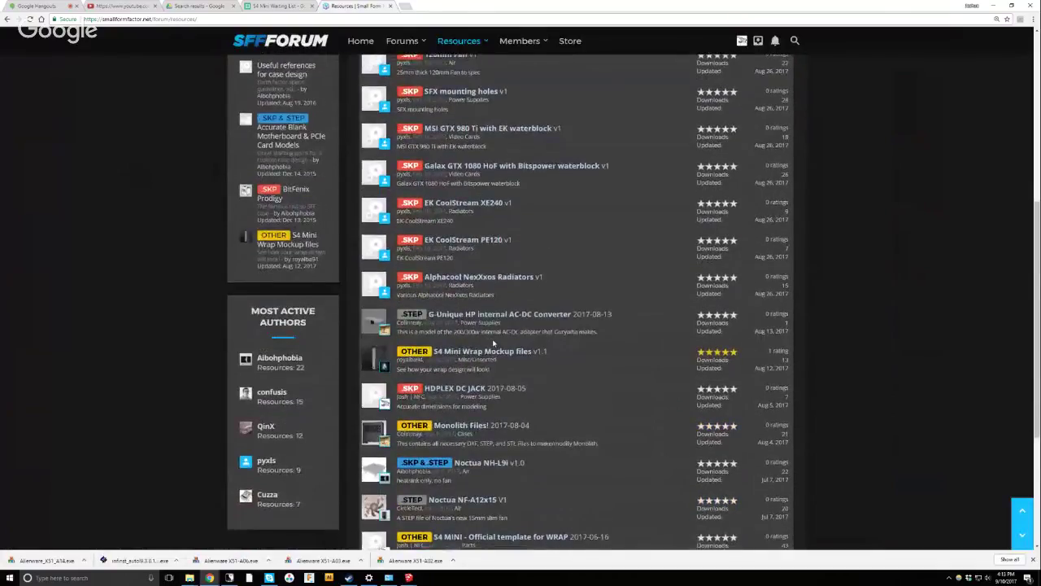
Browse through Resources pages 2, 3 and 4.
{"action": "left_click", "coordinate": [414, 455]}
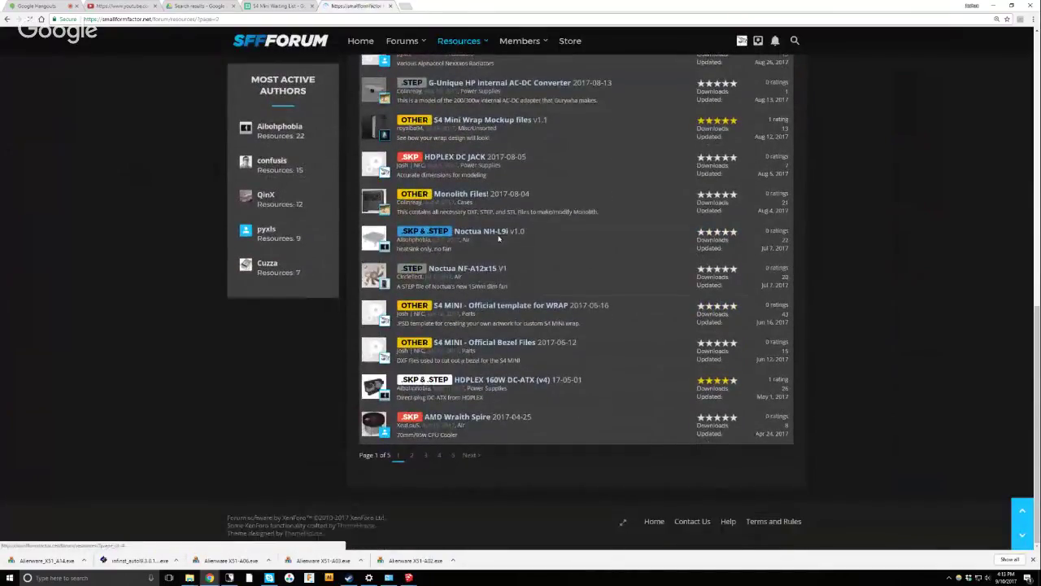
{"action": "scroll", "coordinate": [504, 261], "scroll_direction": "down", "scroll_amount": 5}
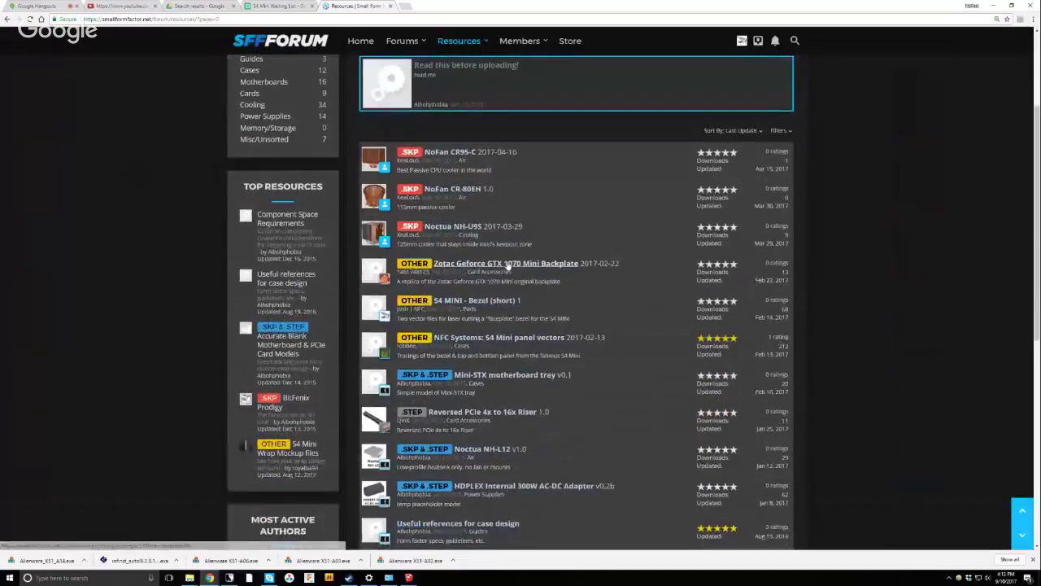
{"action": "scroll", "coordinate": [491, 364], "scroll_direction": "down", "scroll_amount": 2}
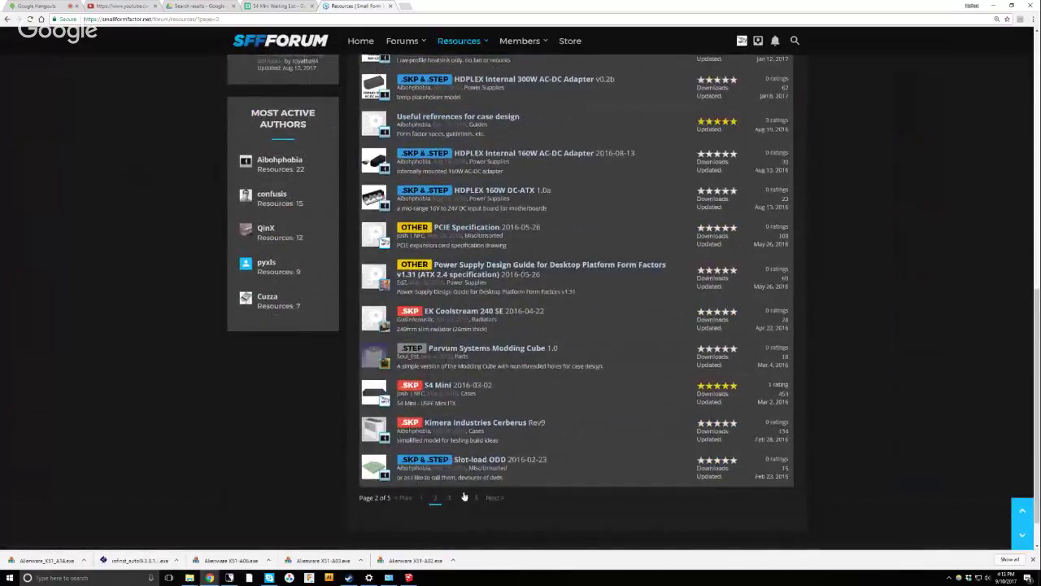
{"action": "left_click", "coordinate": [456, 502]}
{"action": "scroll", "coordinate": [521, 294], "scroll_direction": "down", "scroll_amount": 3}
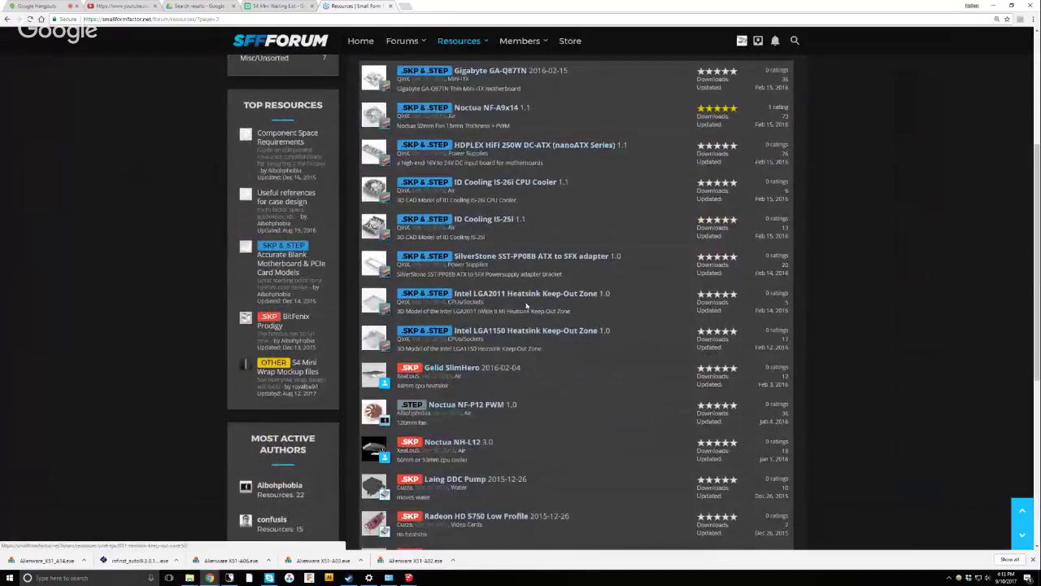
{"action": "scroll", "coordinate": [530, 355], "scroll_direction": "down", "scroll_amount": 1}
{"action": "scroll", "coordinate": [529, 344], "scroll_direction": "down", "scroll_amount": 3}
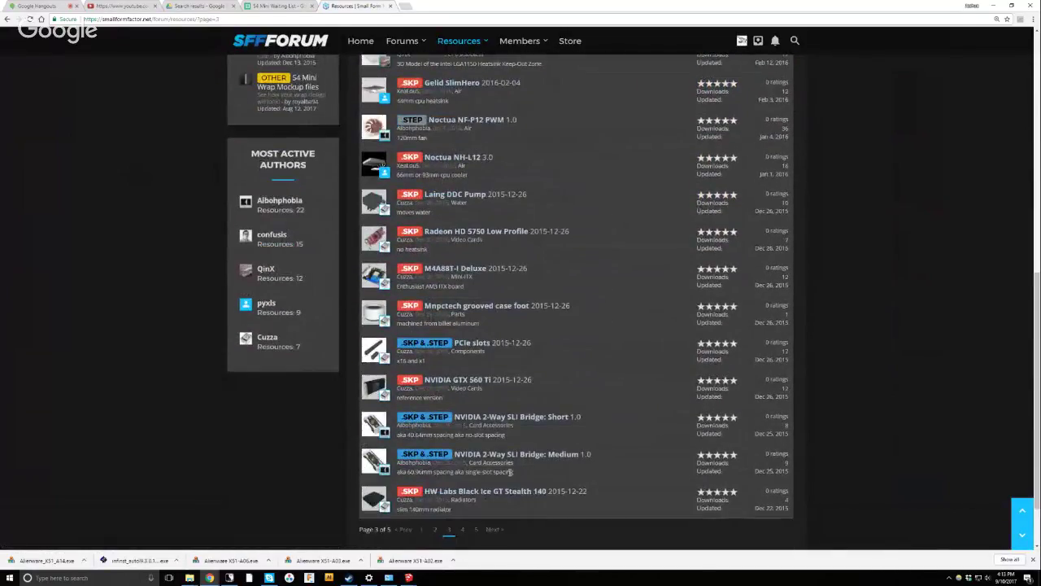
{"action": "left_click", "coordinate": [462, 529]}
Open the 'Accurate Blank Motherboard & PCIe Card Models' resource.
{"action": "scroll", "coordinate": [538, 293], "scroll_direction": "down", "scroll_amount": 1}
{"action": "scroll", "coordinate": [538, 293], "scroll_direction": "down", "scroll_amount": 3}
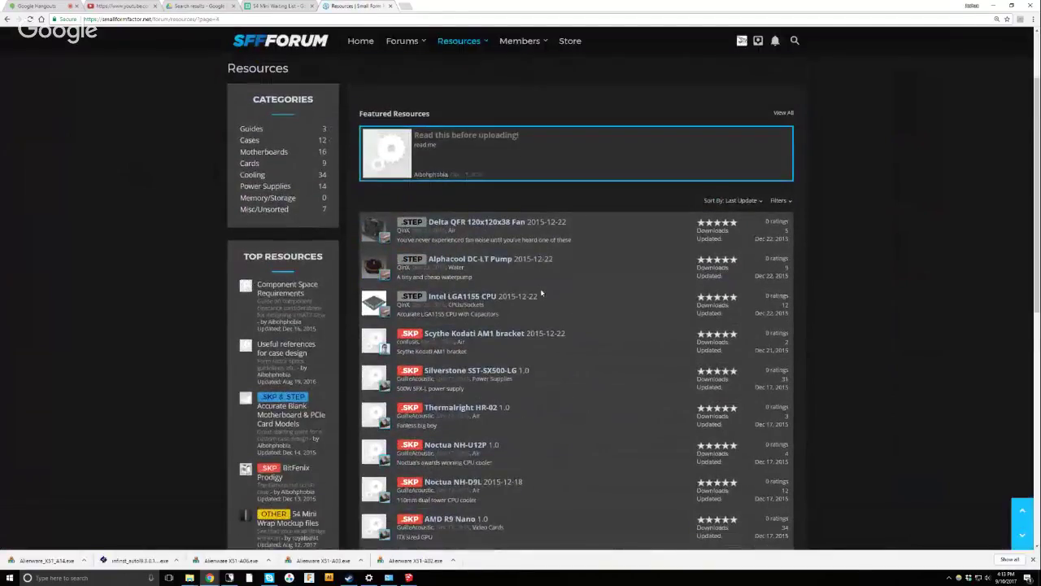
{"action": "scroll", "coordinate": [540, 291], "scroll_direction": "down", "scroll_amount": 1}
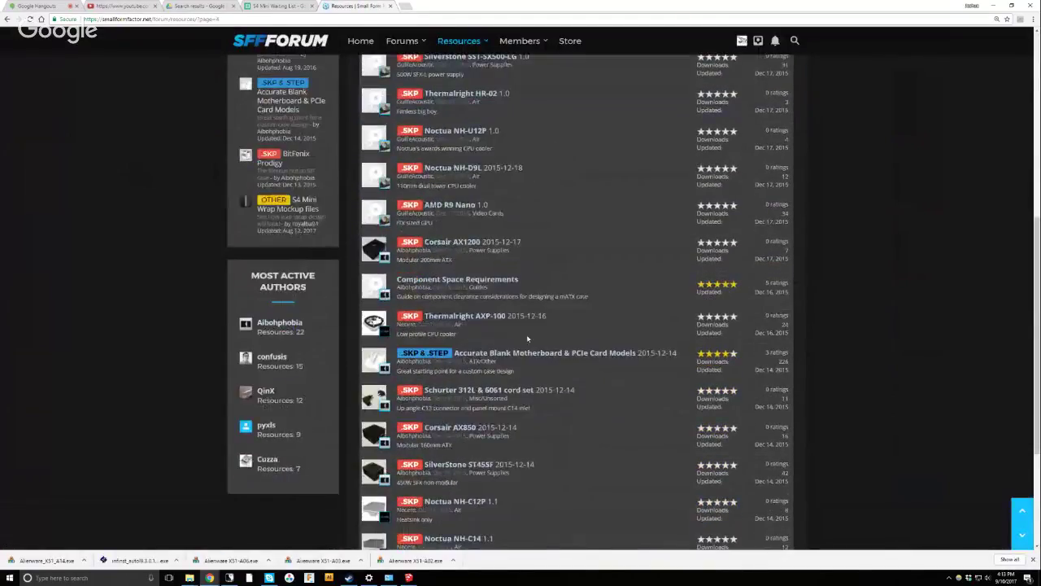
{"action": "left_click", "coordinate": [525, 352]}
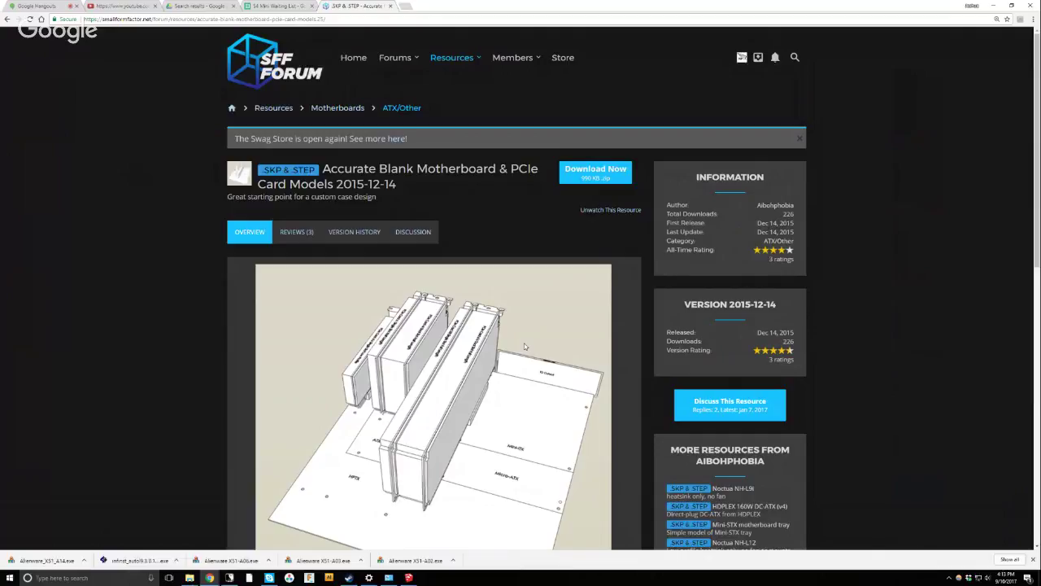
{"action": "scroll", "coordinate": [521, 370], "scroll_direction": "down", "scroll_amount": 1}
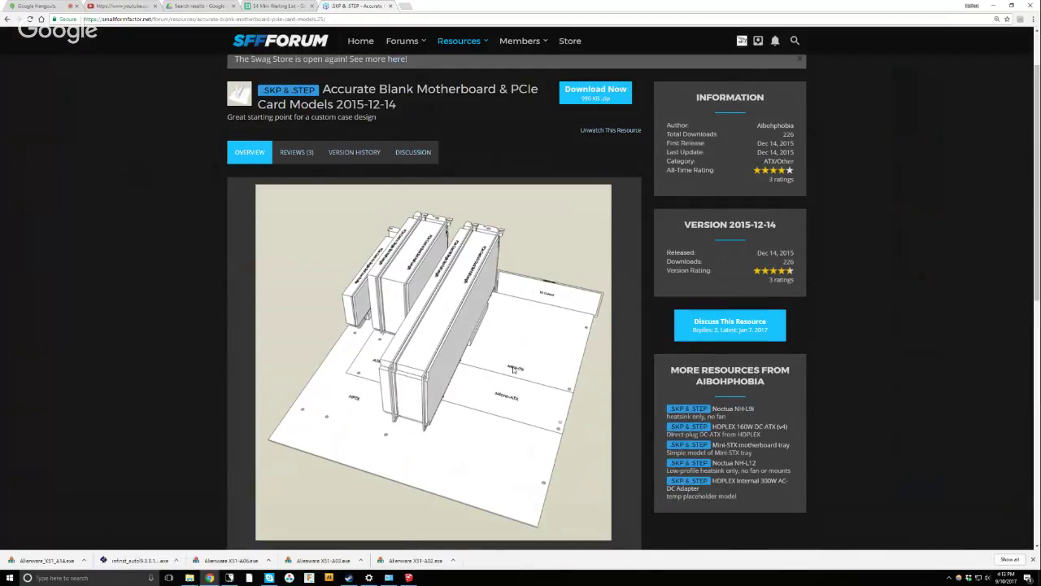
{"action": "scroll", "coordinate": [470, 393], "scroll_direction": "down", "scroll_amount": 1}
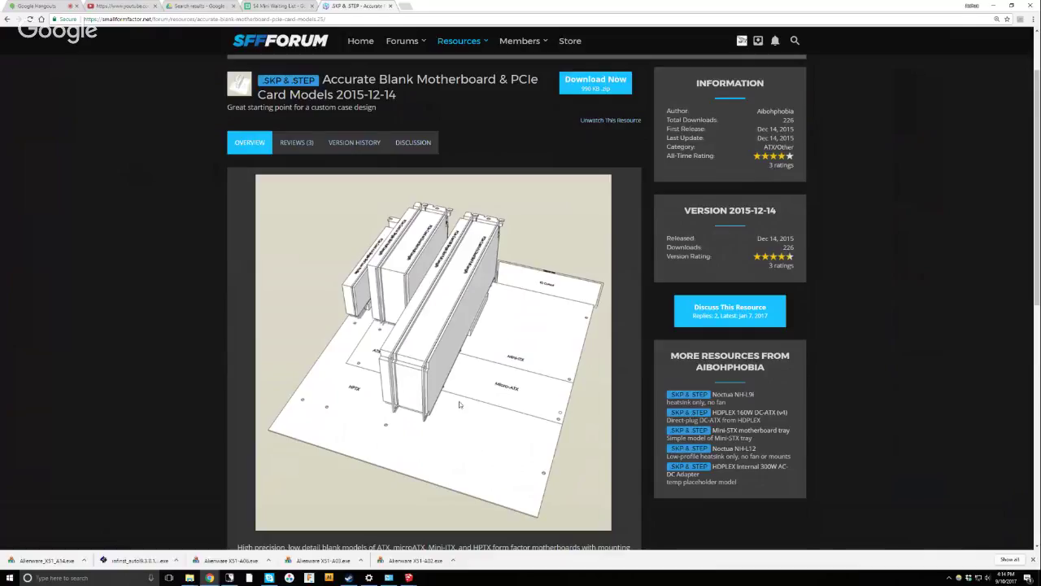
{"action": "mouse_move", "coordinate": [409, 579]}
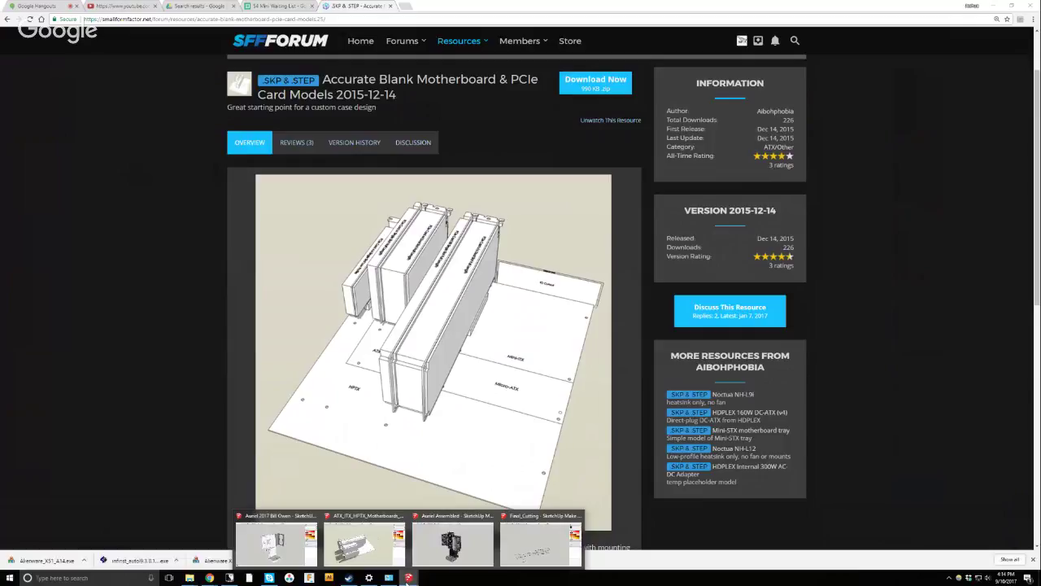
Switch to the motherboard SketchUp model and orbit and zoom around the PCIe card models.
{"action": "left_click", "coordinate": [364, 541]}
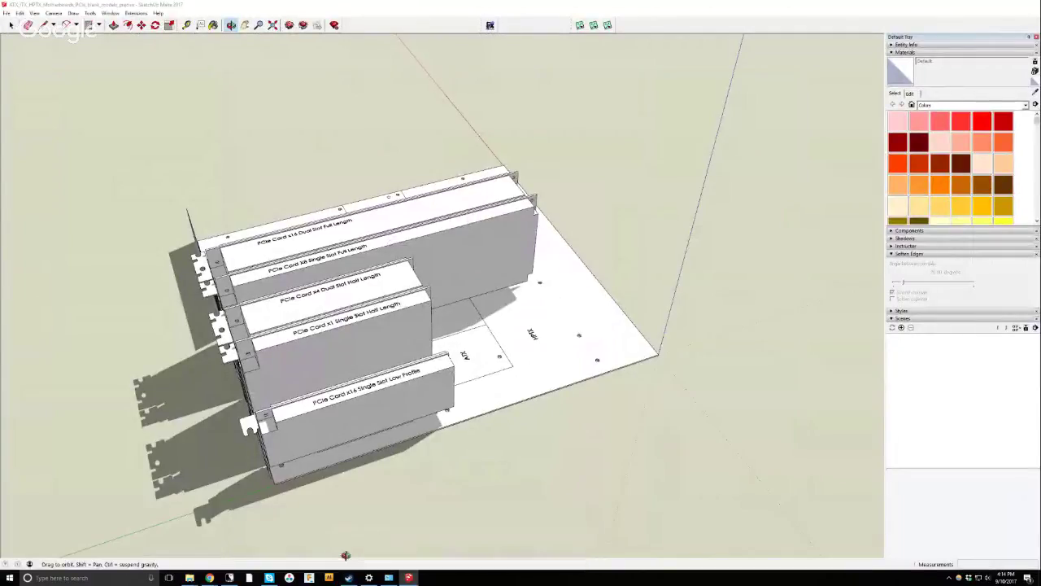
{"action": "scroll", "coordinate": [468, 264], "scroll_direction": "down", "scroll_amount": 3}
{"action": "left_click_drag", "start_coordinate": [468, 265], "coordinate": [330, 169]}
{"action": "scroll", "coordinate": [341, 179], "scroll_direction": "up", "scroll_amount": 5}
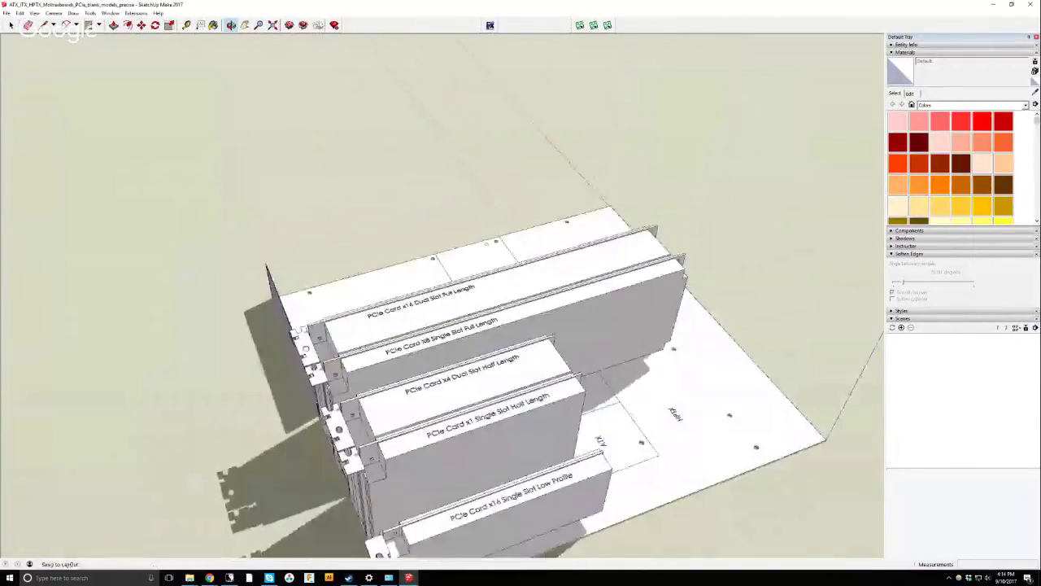
{"action": "left_click_drag", "start_coordinate": [218, 47], "coordinate": [604, 286]}
{"action": "scroll", "coordinate": [569, 229], "scroll_direction": "down", "scroll_amount": 3}
{"action": "scroll", "coordinate": [605, 285], "scroll_direction": "up", "scroll_amount": 4}
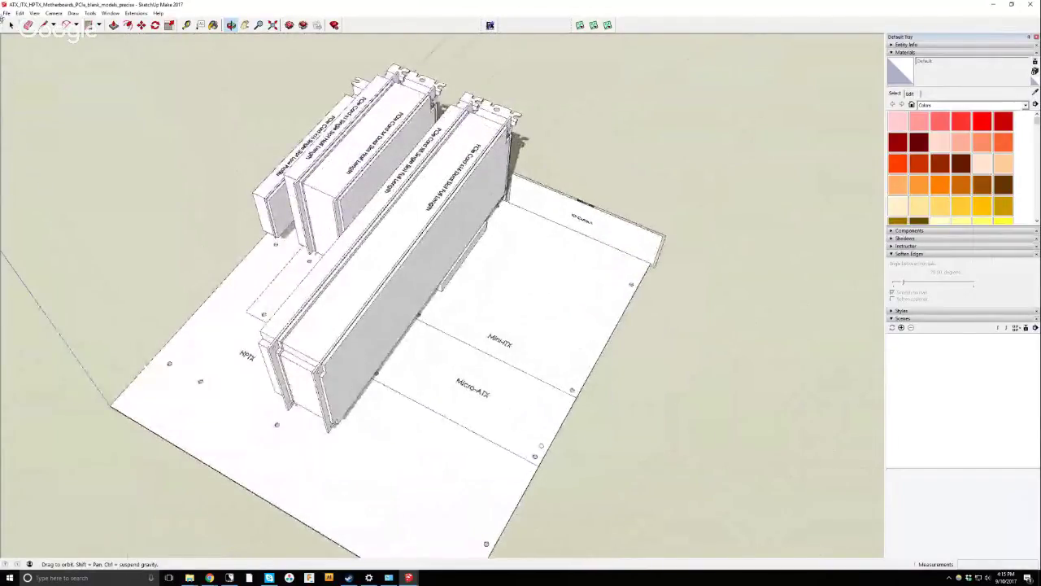
With Select, open the motherboard group for editing and exit it again.
{"action": "left_click", "coordinate": [11, 25]}
{"action": "scroll", "coordinate": [635, 340], "scroll_direction": "down", "scroll_amount": 2}
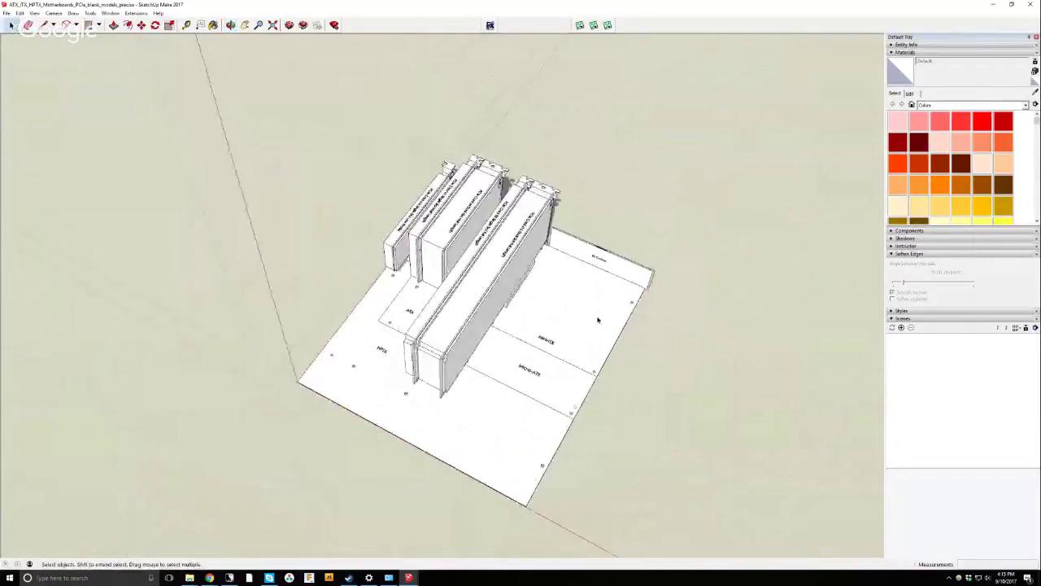
{"action": "scroll", "coordinate": [576, 306], "scroll_direction": "up", "scroll_amount": 3}
{"action": "double_click", "coordinate": [576, 306]}
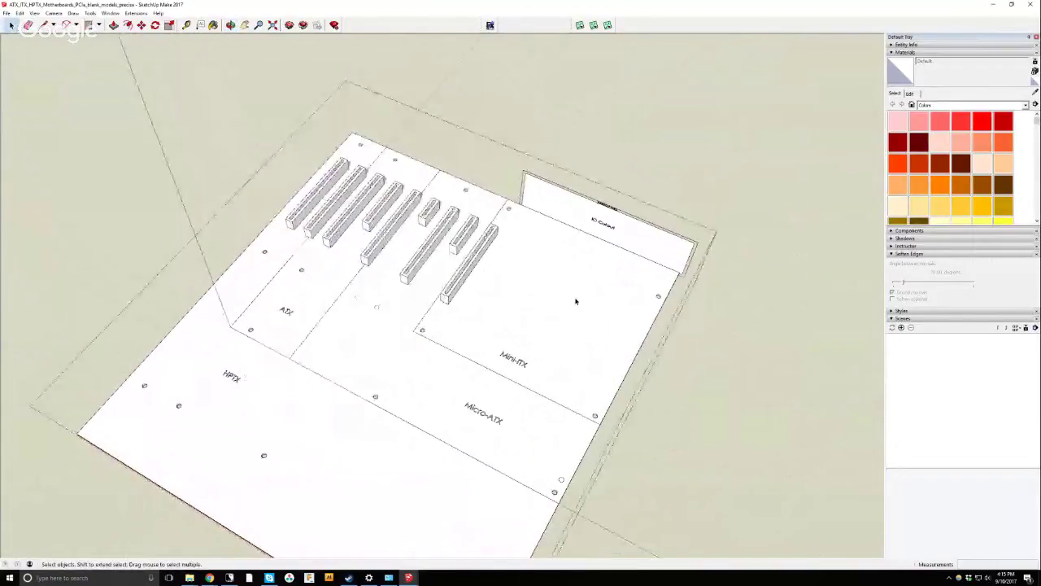
{"action": "left_click", "coordinate": [718, 454]}
Orbit the board and cards to a new angle and return to the Select tool.
{"action": "middle_click_drag", "start_coordinate": [635, 430], "coordinate": [298, 232]}
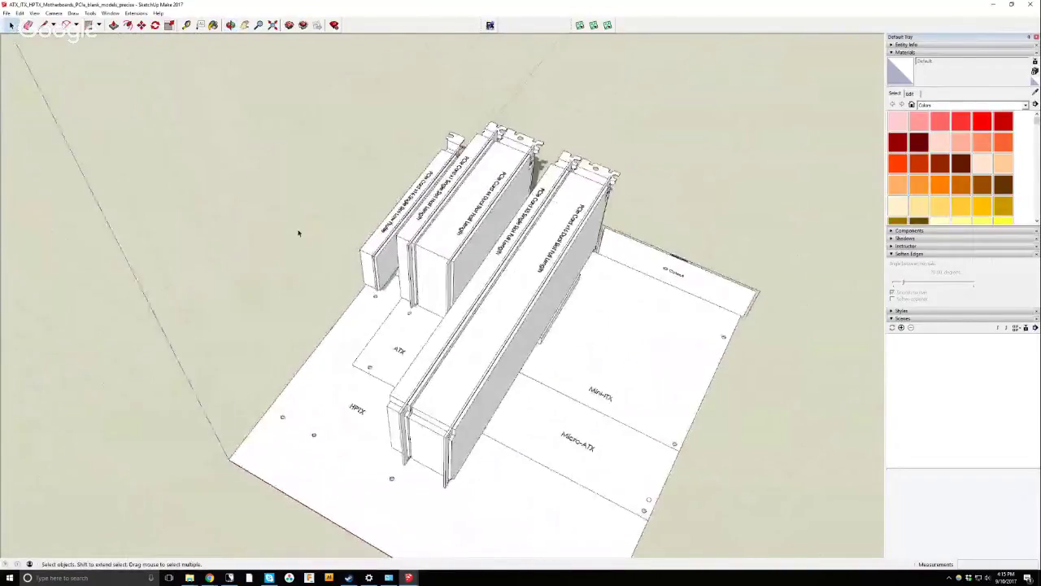
{"action": "left_click", "coordinate": [232, 25]}
{"action": "left_click_drag", "start_coordinate": [228, 251], "coordinate": [535, 316]}
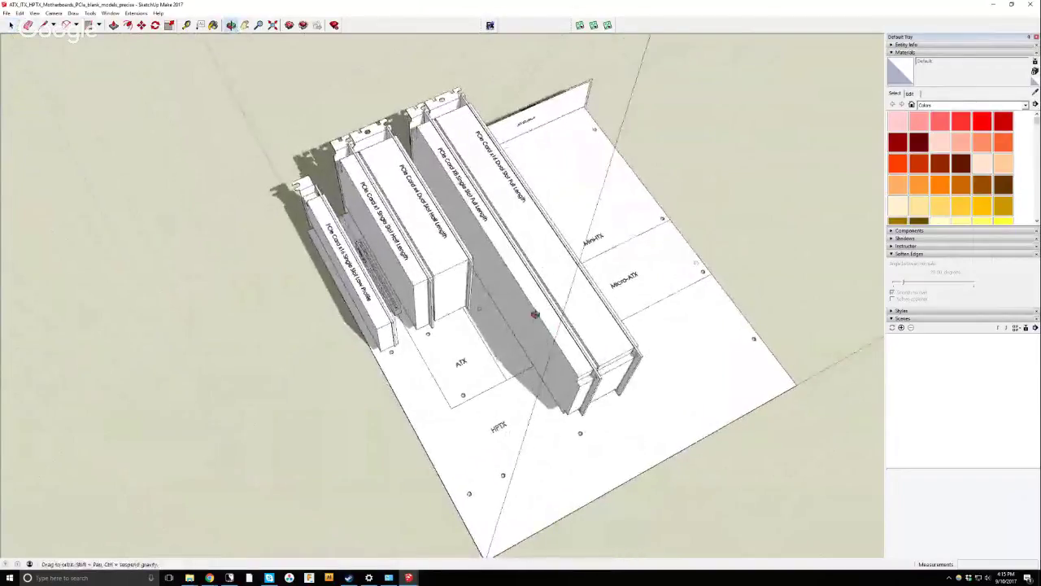
{"action": "left_click", "coordinate": [11, 25]}
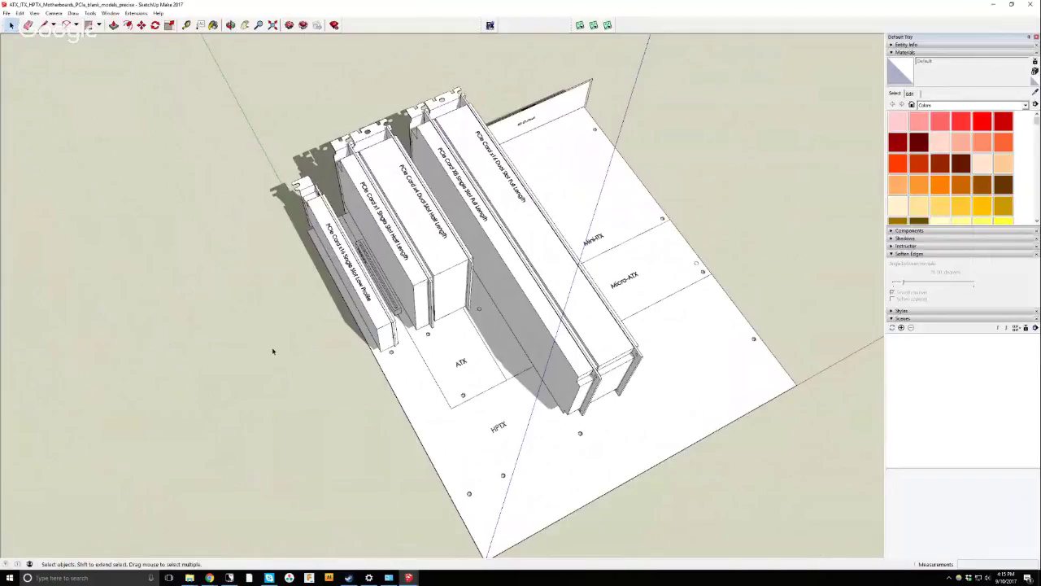
Move the ATX board out of the motherboard component to sit beside the full motherboard.
{"action": "left_click", "coordinate": [460, 352]}
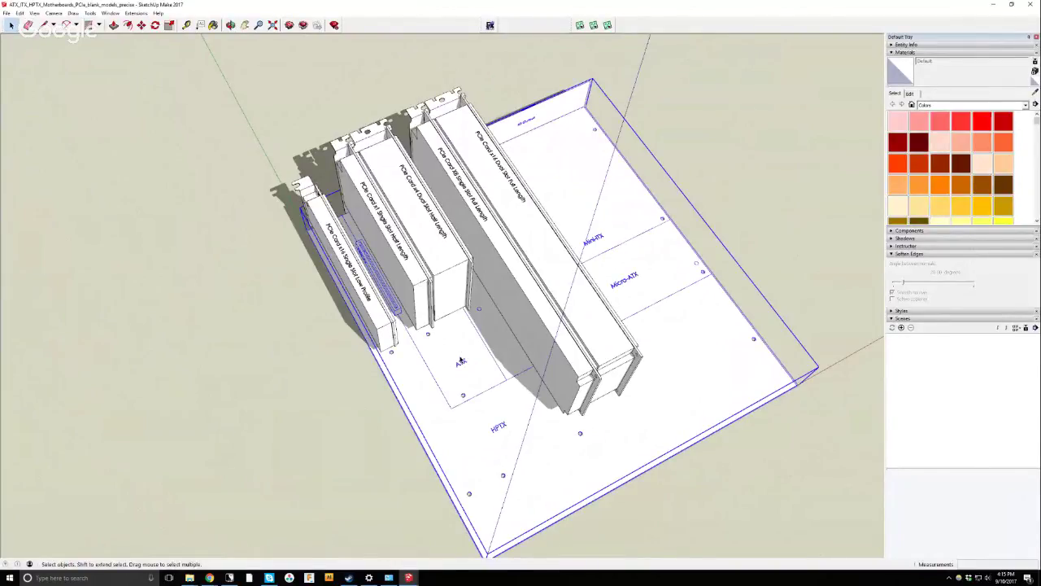
{"action": "double_click", "coordinate": [460, 360]}
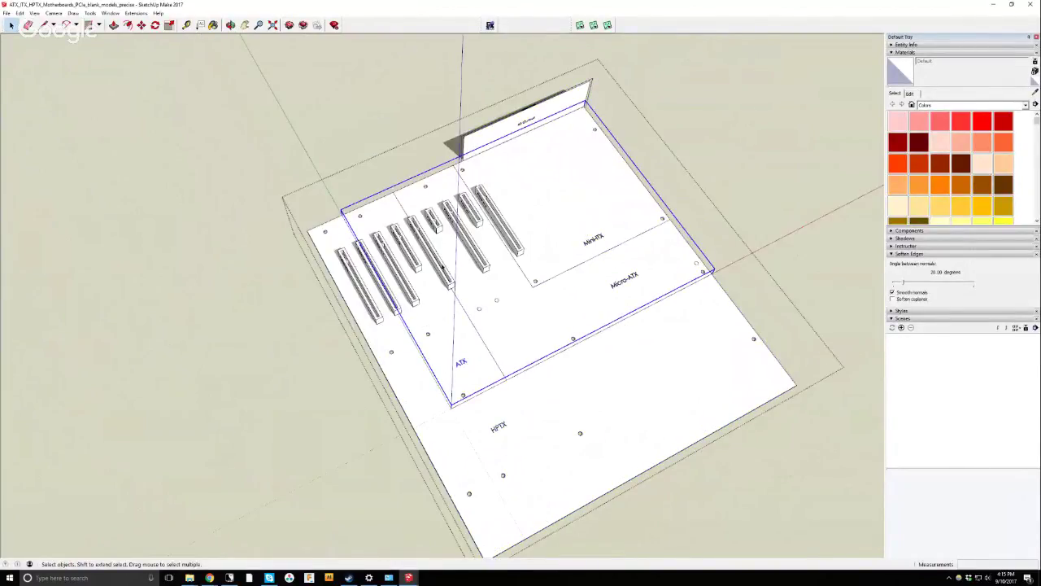
{"action": "scroll", "coordinate": [441, 266], "scroll_direction": "down", "scroll_amount": 3}
{"action": "key", "text": "m"}
{"action": "left_click", "coordinate": [447, 230]}
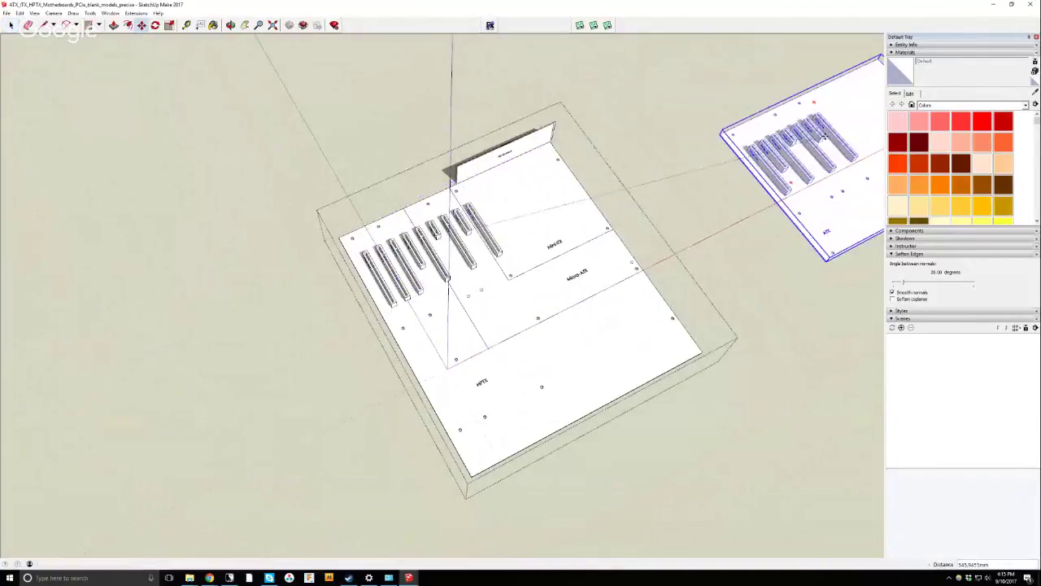
{"action": "mouse_move", "coordinate": [220, 182]}
{"action": "middle_mouse_down"}
{"action": "mouse_move", "coordinate": [263, 158]}
{"action": "mouse_move", "coordinate": [27, 24]}
{"action": "middle_mouse_up"}
{"action": "key", "text": "Escape"}
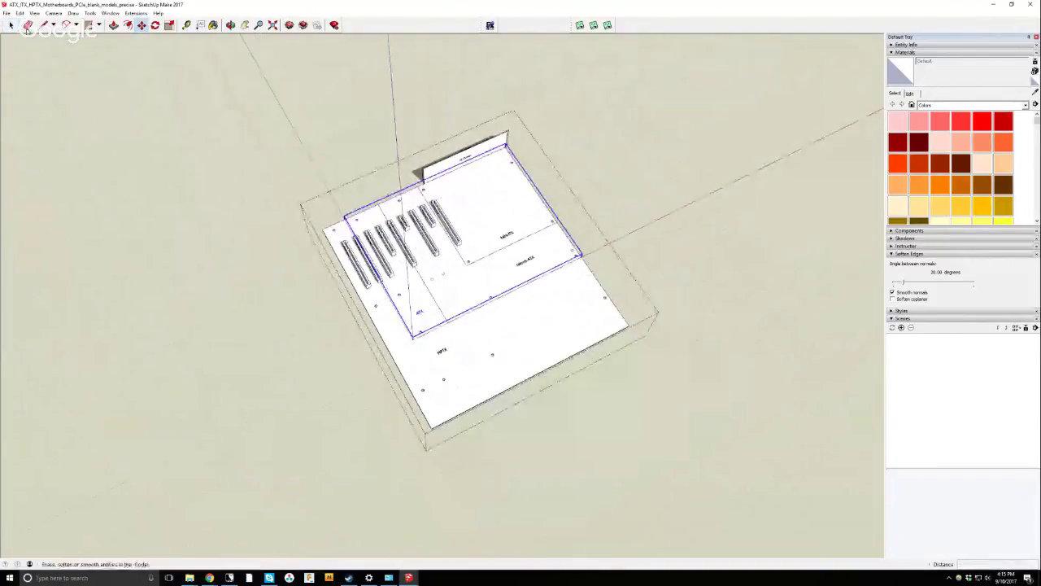
{"action": "left_click", "coordinate": [11, 24]}
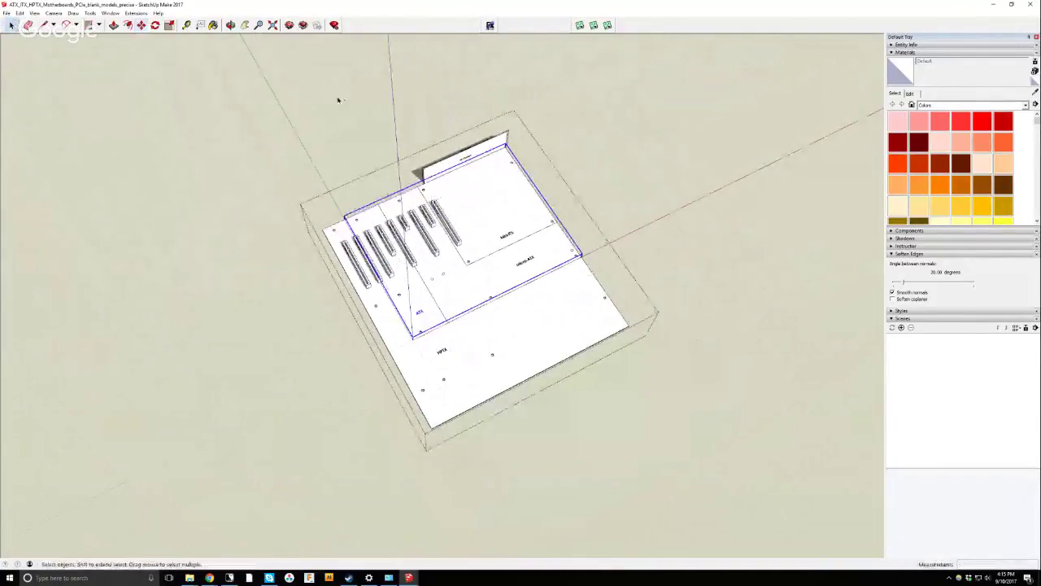
{"action": "left_click", "coordinate": [141, 24]}
{"action": "left_click", "coordinate": [468, 202]}
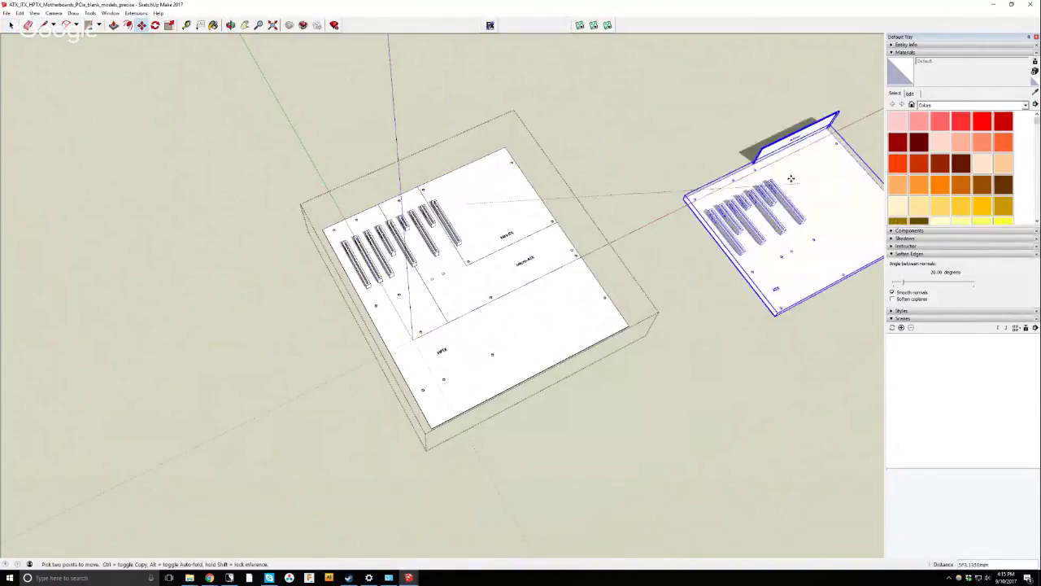
{"action": "left_click", "coordinate": [778, 171]}
{"action": "key", "text": "space"}
Copy the tallest PCIe card onto the separate ATX board.
{"action": "left_click", "coordinate": [57, 149]}
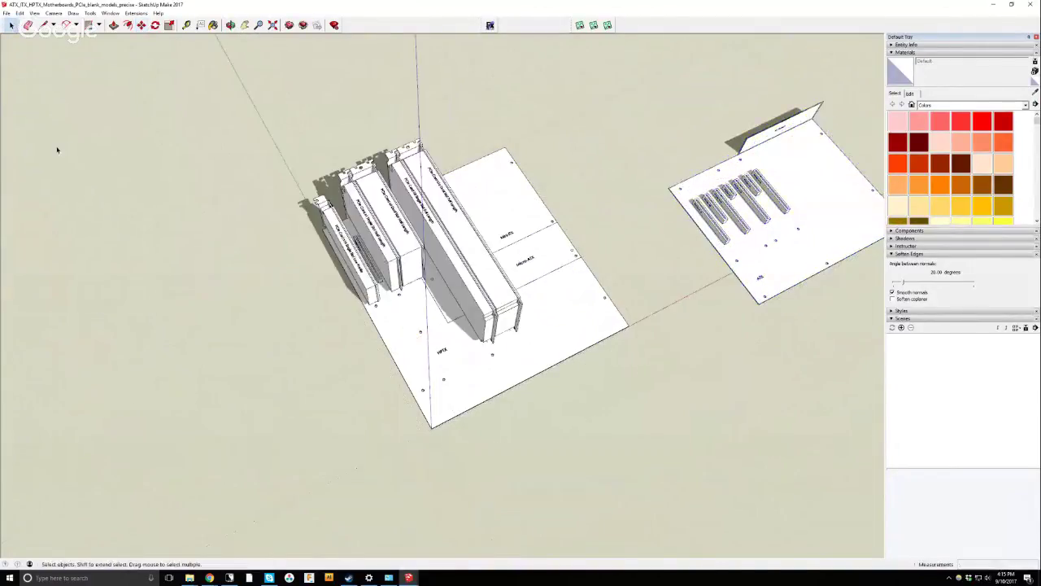
{"action": "left_click", "coordinate": [441, 215]}
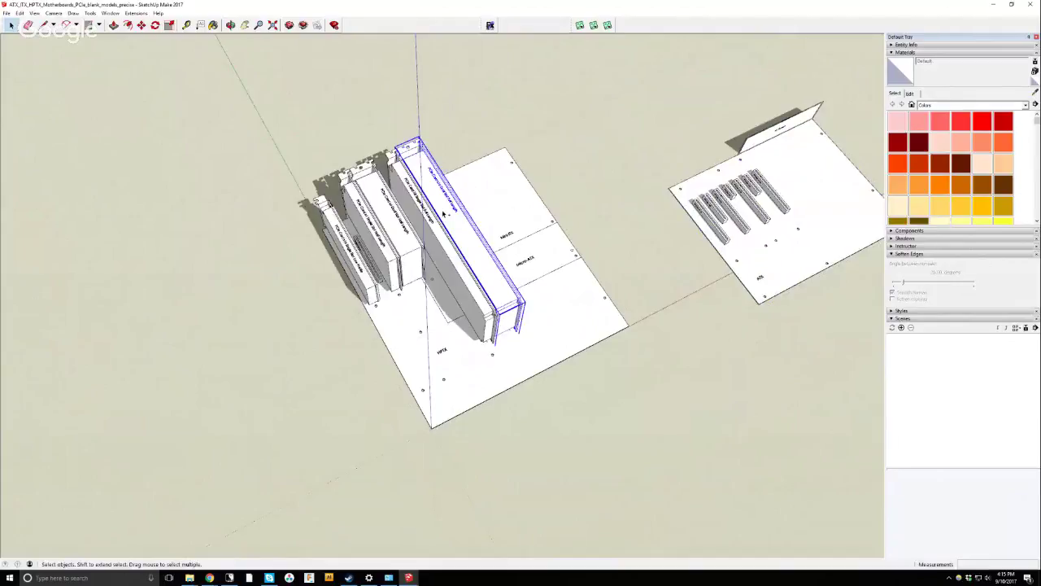
{"action": "key", "text": "ctrl+c"}
{"action": "key", "text": "ctrl+v"}
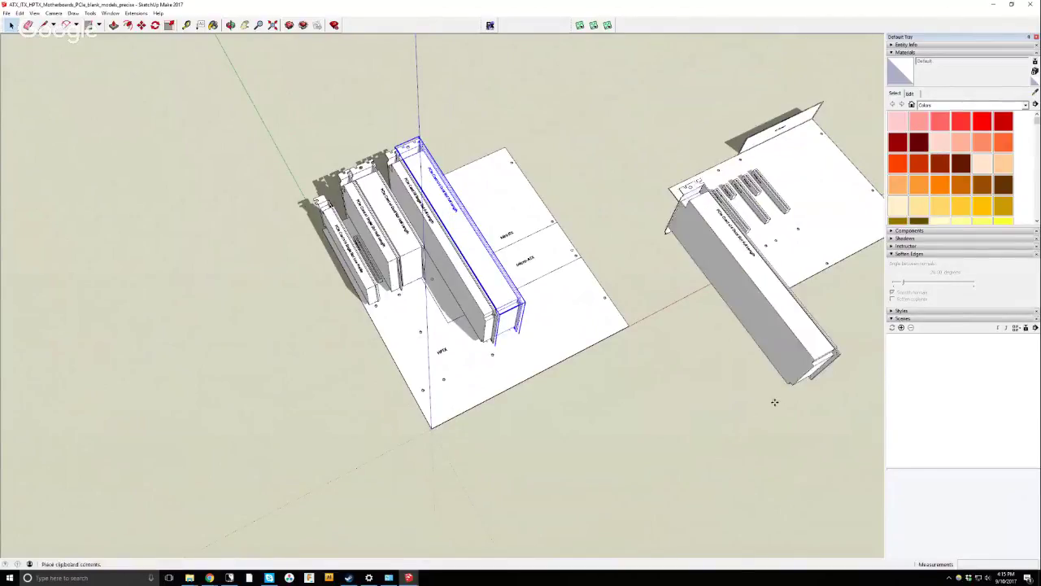
{"action": "left_click", "coordinate": [758, 423]}
Delete the three PCIe cards on the left HPTX board and select the board's group.
{"action": "key", "text": "space"}
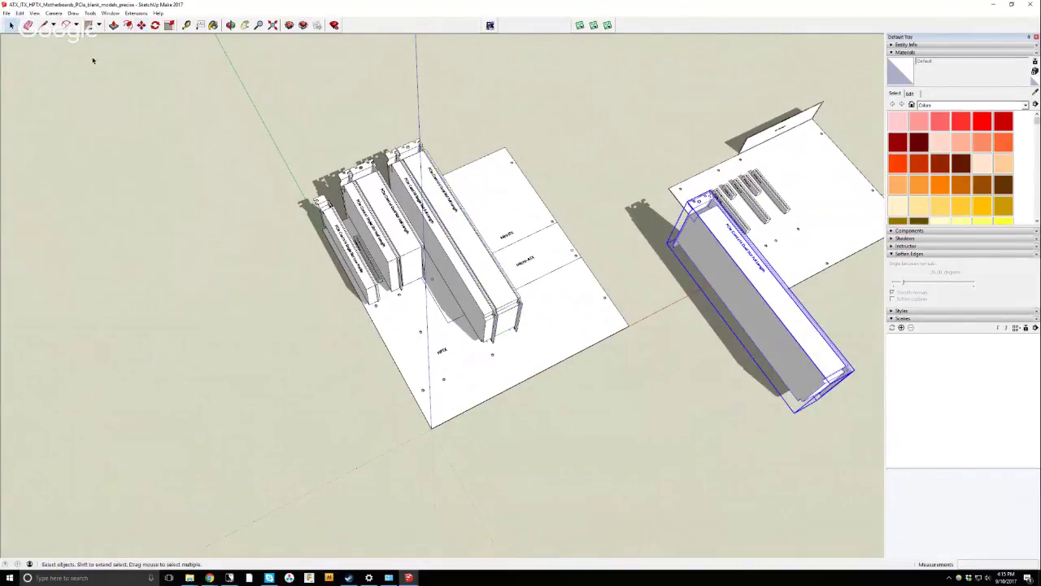
{"action": "left_click_drag", "start_coordinate": [170, 91], "coordinate": [631, 463]}
{"action": "key", "text": "Delete"}
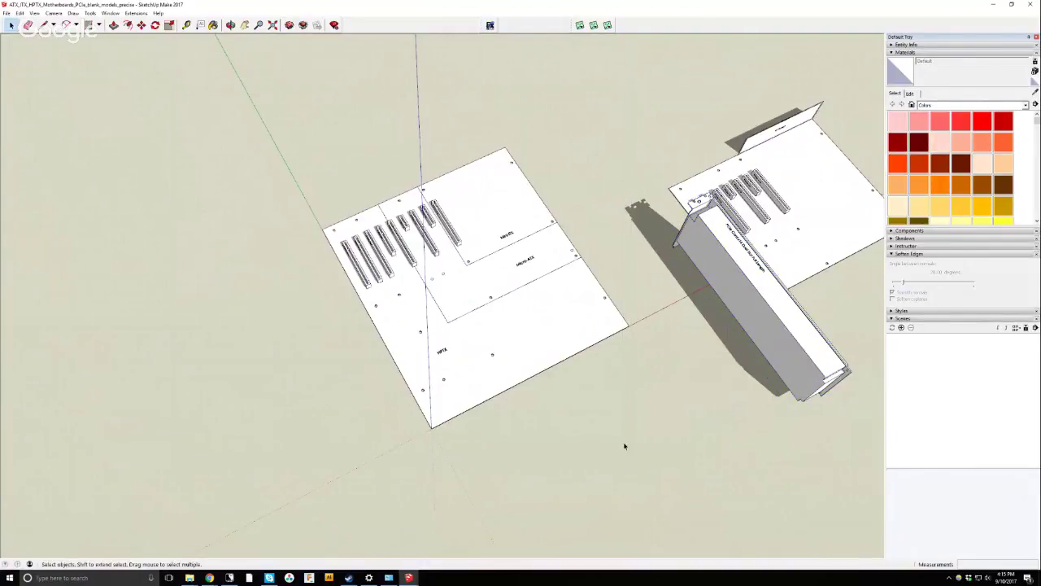
{"action": "left_click_drag", "start_coordinate": [232, 109], "coordinate": [639, 461]}
{"action": "left_click_drag", "start_coordinate": [253, 86], "coordinate": [637, 491]}
{"action": "left_click", "coordinate": [575, 308]}
Orbit around the boards and select the PCIe card and the group spanning both boards.
{"action": "scroll", "coordinate": [575, 307], "scroll_direction": "up", "scroll_amount": 3}
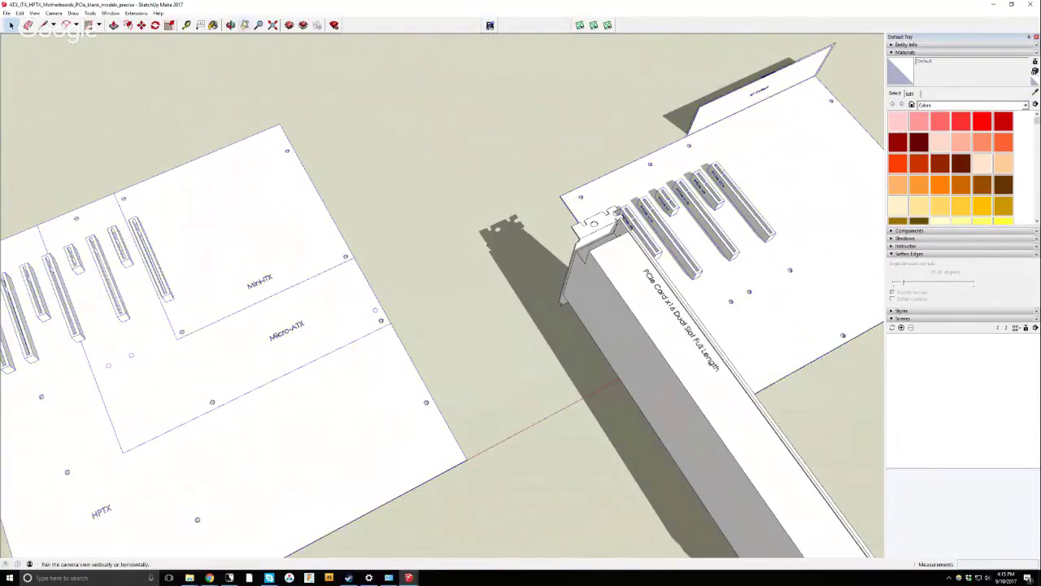
{"action": "middle_click_drag", "start_coordinate": [797, 190], "coordinate": [574, 209]}
{"action": "scroll", "coordinate": [411, 217], "scroll_direction": "up", "scroll_amount": 3}
{"action": "scroll", "coordinate": [441, 334], "scroll_direction": "down", "scroll_amount": 3}
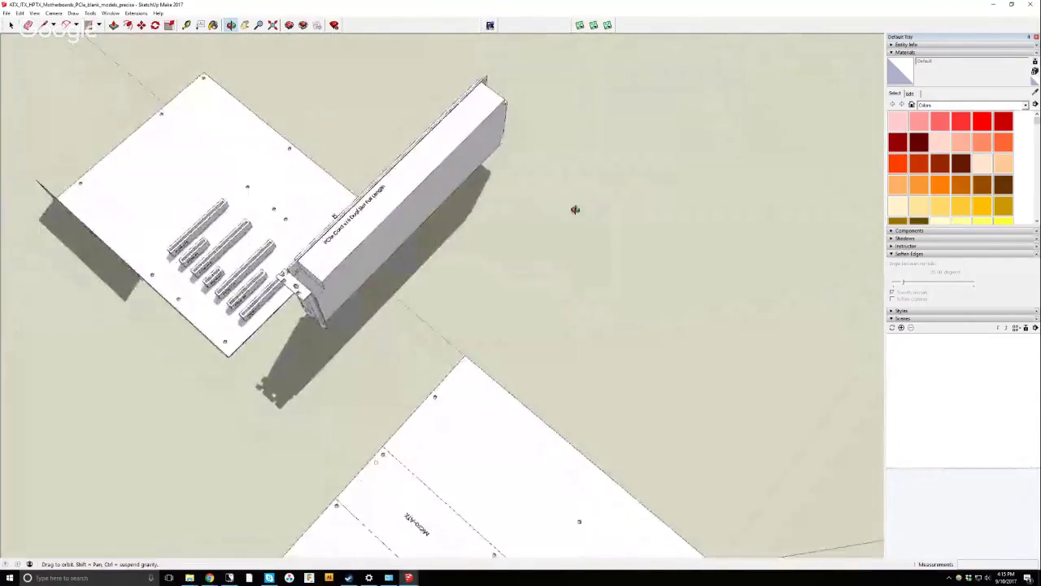
{"action": "scroll", "coordinate": [574, 209], "scroll_direction": "down", "scroll_amount": 3}
{"action": "left_click", "coordinate": [10, 25]}
{"action": "left_click_drag", "start_coordinate": [114, 62], "coordinate": [595, 334]}
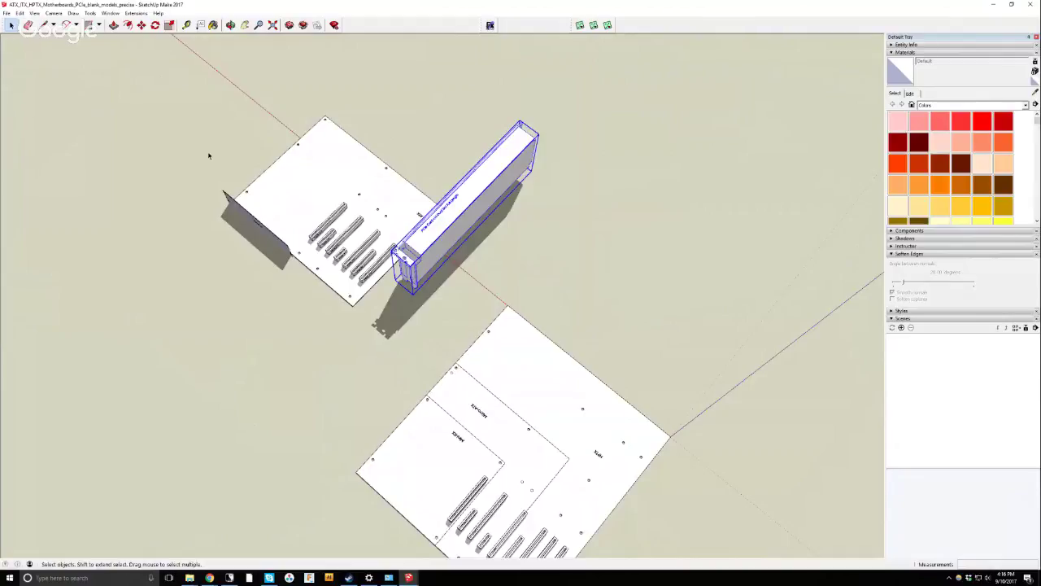
{"action": "left_click", "coordinate": [319, 224]}
Delete the large lower motherboard sheet, keeping the PCIe card, then call up the window list with Alt+Tab.
{"action": "scroll", "coordinate": [511, 405], "scroll_direction": "down", "scroll_amount": 3}
{"action": "left_click", "coordinate": [511, 404]}
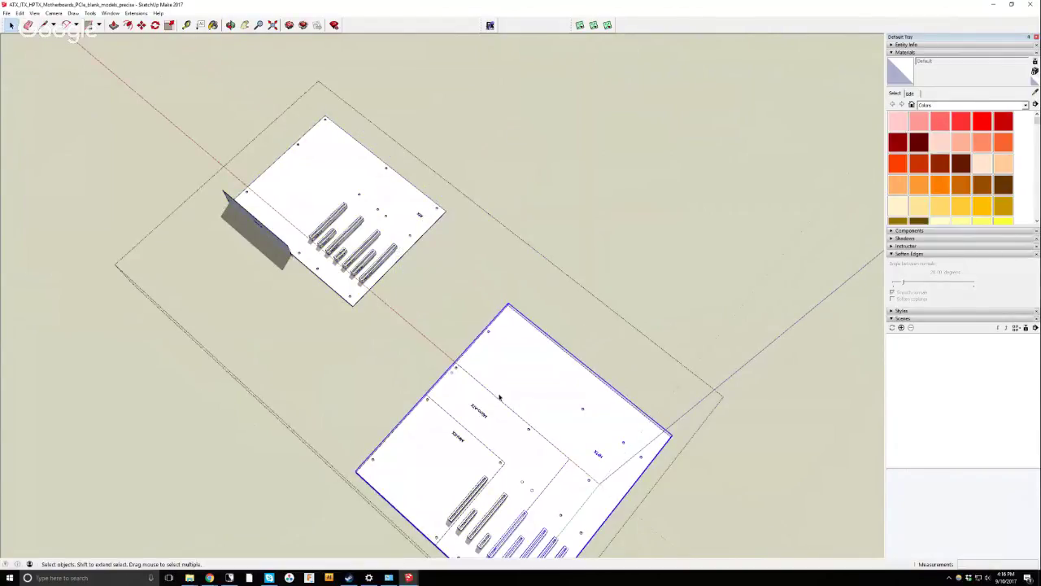
{"action": "key", "text": "Delete"}
{"action": "middle_click_drag", "start_coordinate": [510, 405], "coordinate": [425, 390]}
{"action": "scroll", "coordinate": [425, 390], "scroll_direction": "down", "scroll_amount": 2}
{"action": "left_click", "coordinate": [478, 435]}
{"action": "key", "text": "Delete"}
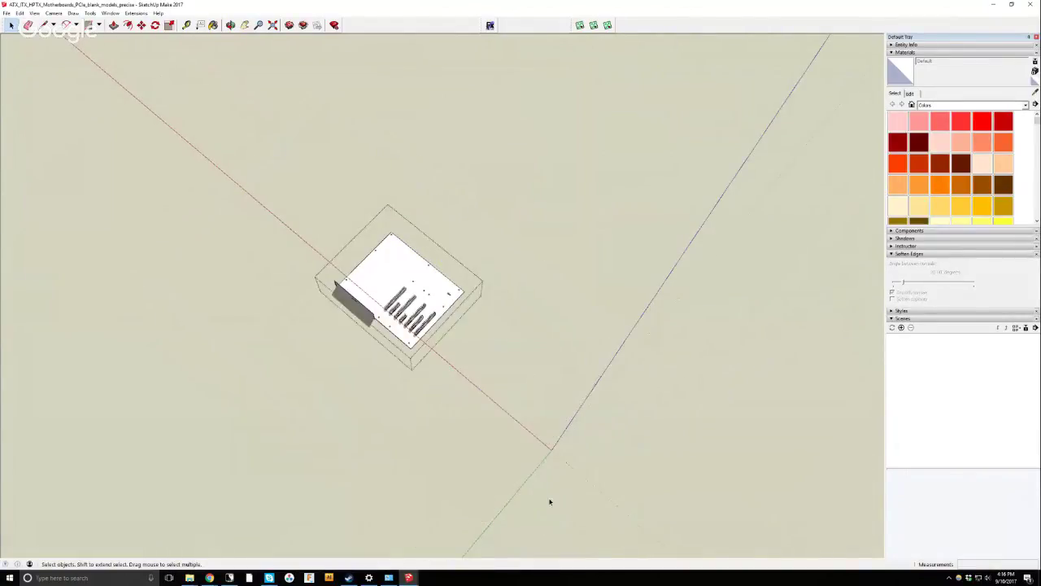
{"action": "key", "text": "ctrl+z"}
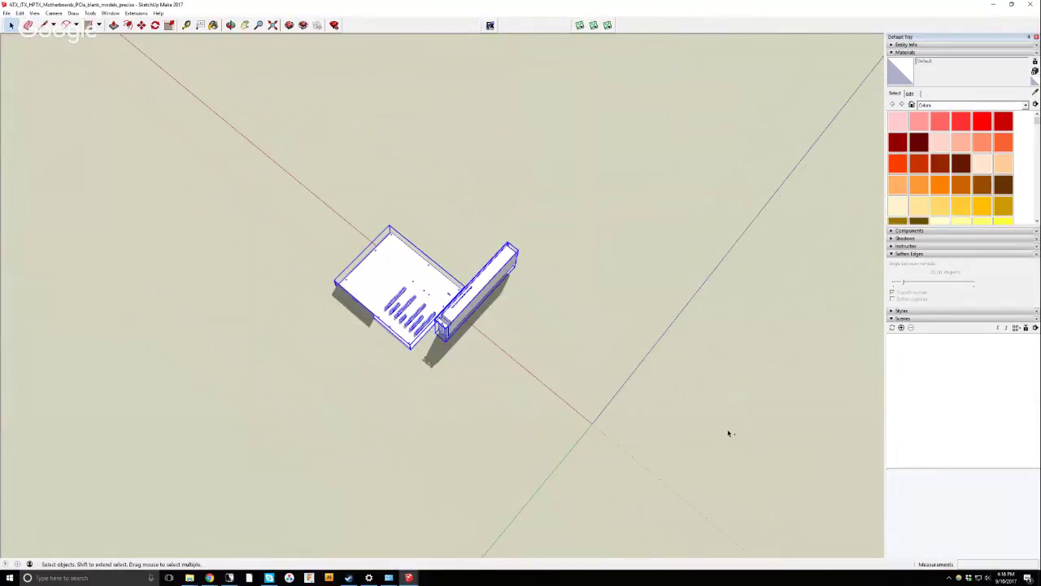
{"action": "key", "text": "alt+Tab"}
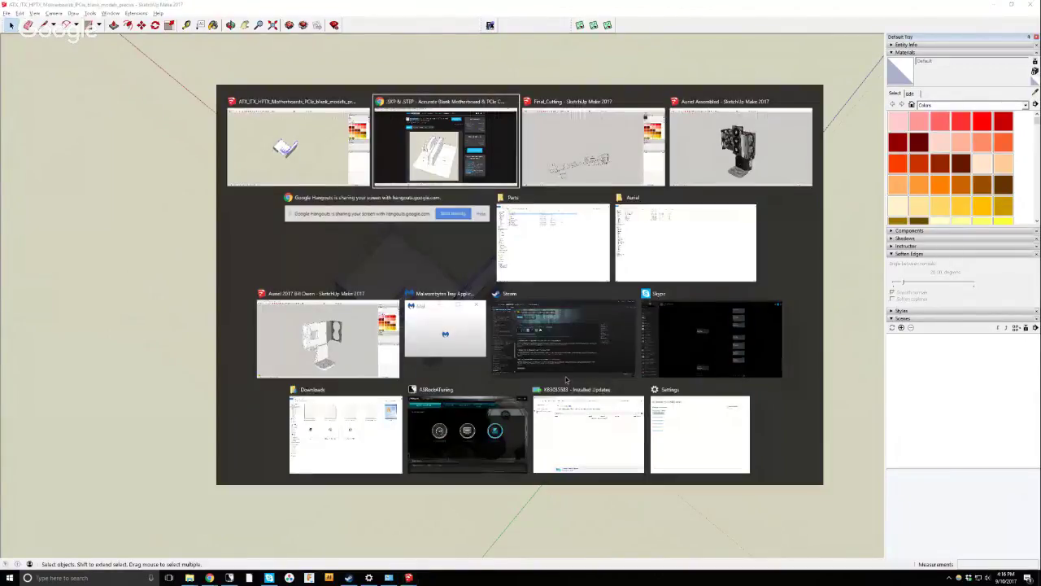
Paste the board and PCIe card into the Auriel case model and position them beside the case.
{"action": "left_click", "coordinate": [301, 358]}
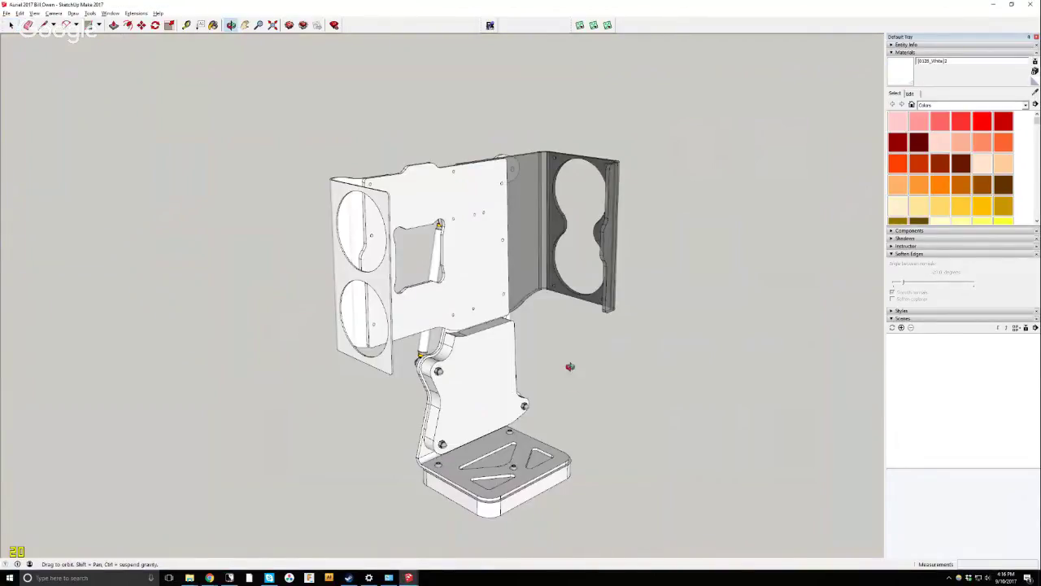
{"action": "scroll", "coordinate": [472, 334], "scroll_direction": "up", "scroll_amount": 3}
{"action": "scroll", "coordinate": [427, 297], "scroll_direction": "down", "scroll_amount": 8}
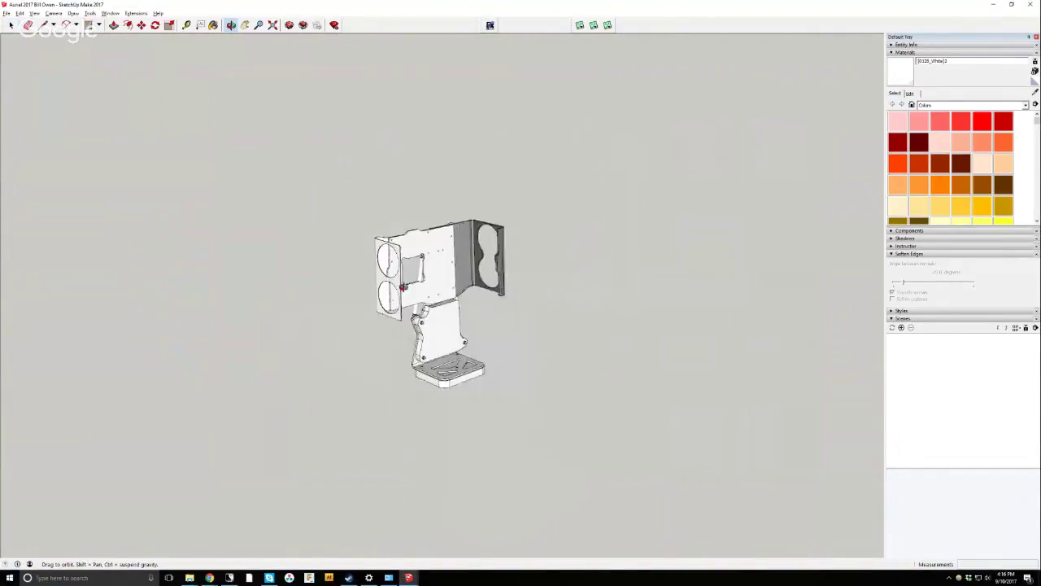
{"action": "key", "text": "ctrl+v"}
{"action": "left_click", "coordinate": [598, 365]}
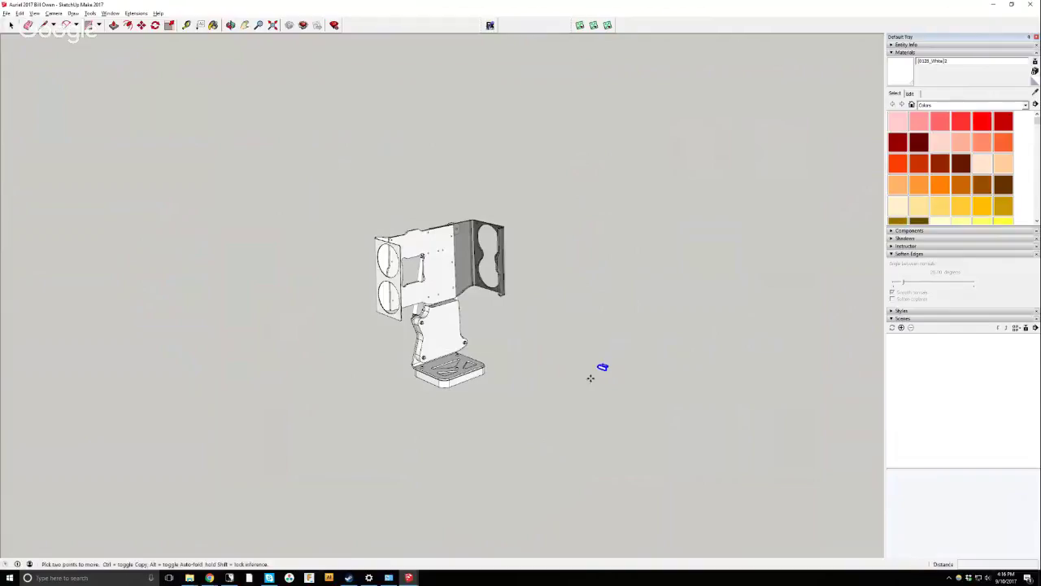
{"action": "scroll", "coordinate": [592, 361], "scroll_direction": "up", "scroll_amount": 2}
{"action": "scroll", "coordinate": [597, 360], "scroll_direction": "up", "scroll_amount": 3}
{"action": "scroll", "coordinate": [621, 367], "scroll_direction": "down", "scroll_amount": 2}
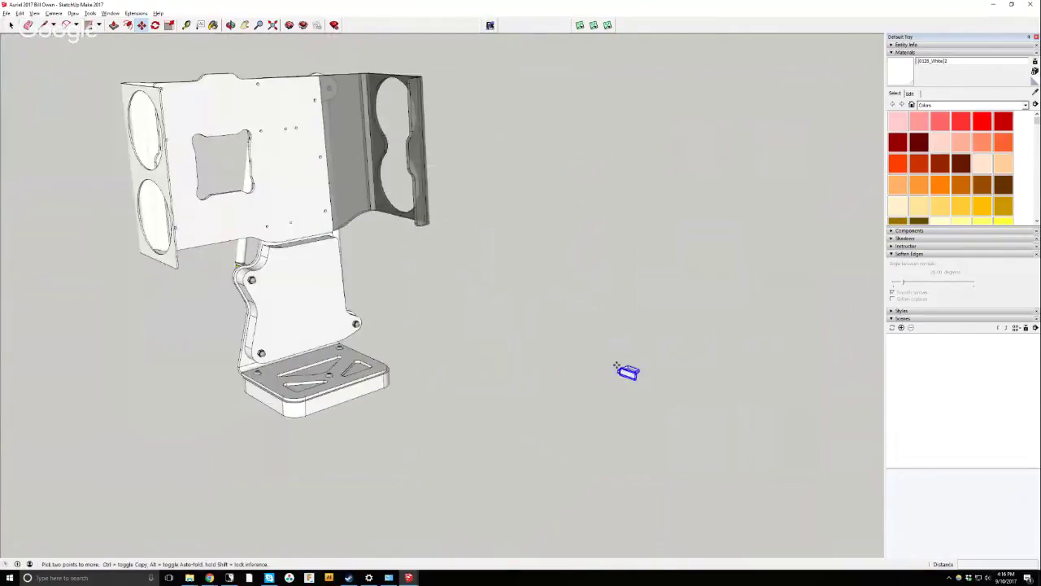
{"action": "left_click", "coordinate": [620, 370]}
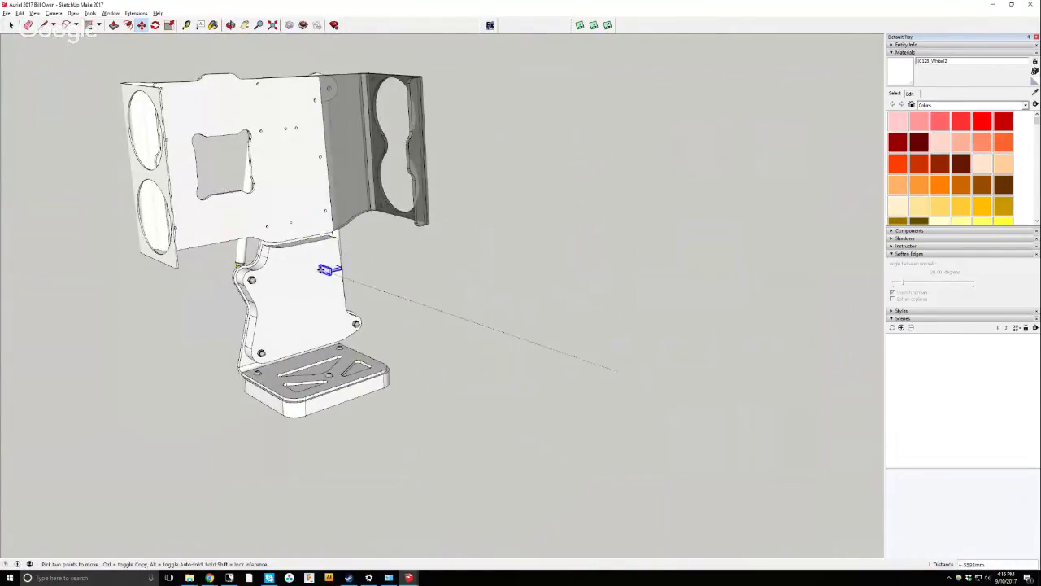
{"action": "left_click", "coordinate": [350, 278]}
Scale the pasted board and card up roughly tenfold to match the case size.
{"action": "scroll", "coordinate": [397, 284], "scroll_direction": "up", "scroll_amount": 2}
{"action": "scroll", "coordinate": [403, 285], "scroll_direction": "down", "scroll_amount": 3}
{"action": "scroll", "coordinate": [398, 284], "scroll_direction": "up", "scroll_amount": 2}
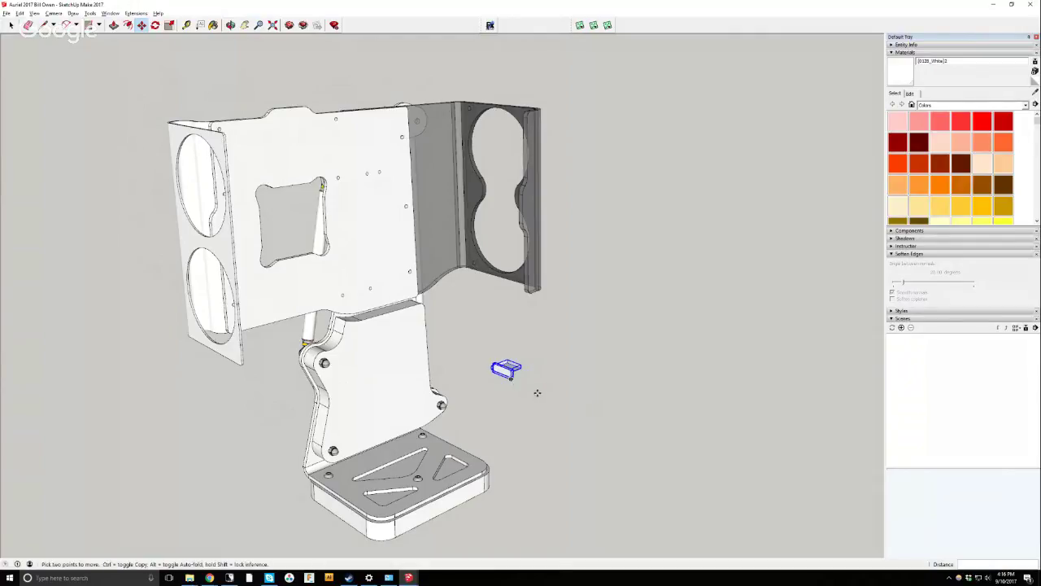
{"action": "key", "text": "s"}
{"action": "left_click_drag", "start_coordinate": [530, 361], "coordinate": [830, 268]}
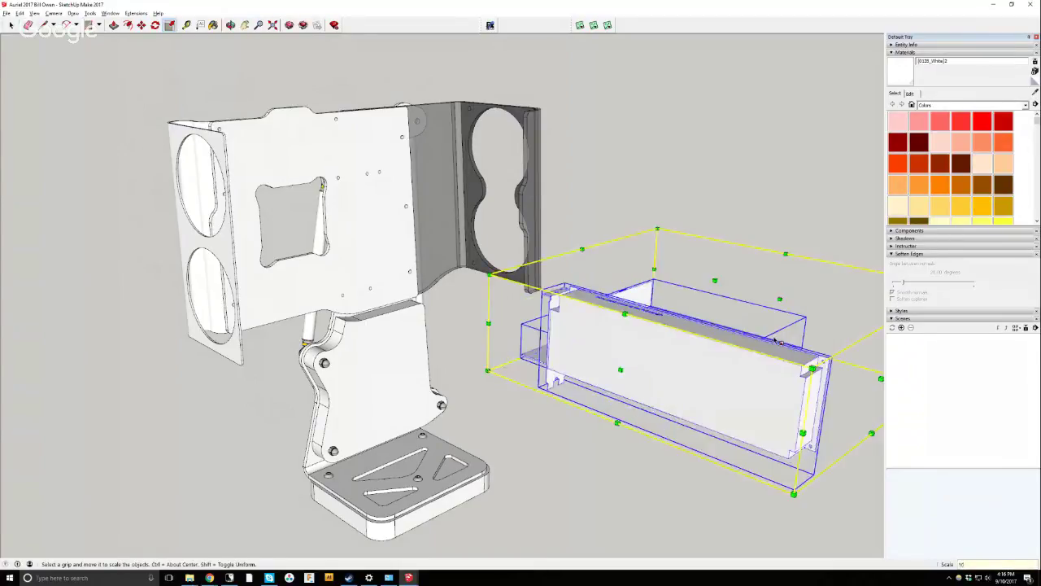
{"action": "scroll", "coordinate": [374, 235], "scroll_direction": "down", "scroll_amount": 4}
{"action": "key", "text": "space"}
{"action": "left_click", "coordinate": [193, 95]}
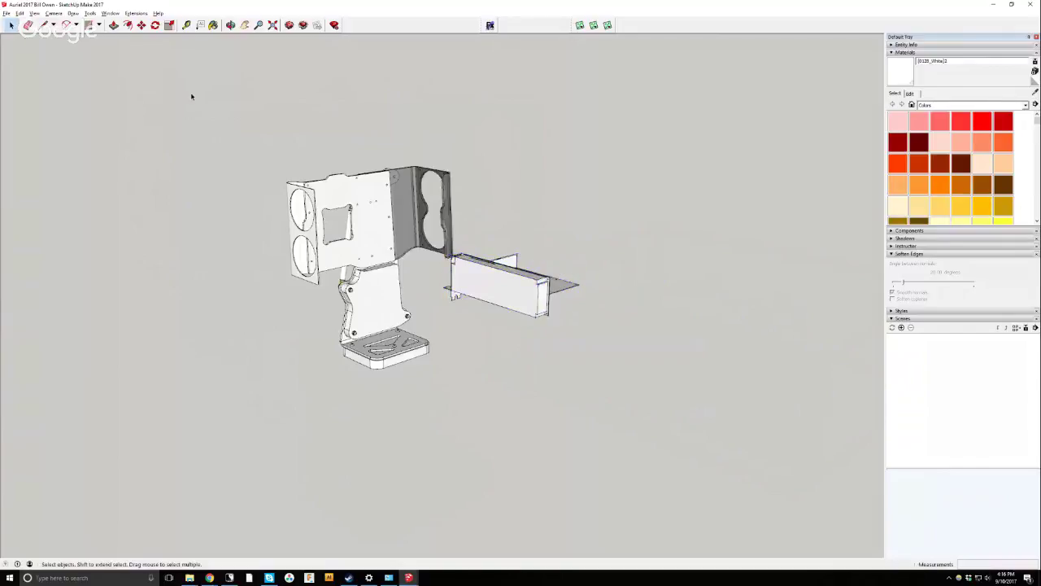
{"action": "middle_click_drag", "start_coordinate": [193, 96], "coordinate": [231, 26]}
{"action": "left_click", "coordinate": [231, 25]}
{"action": "left_click_drag", "start_coordinate": [496, 326], "coordinate": [531, 318]}
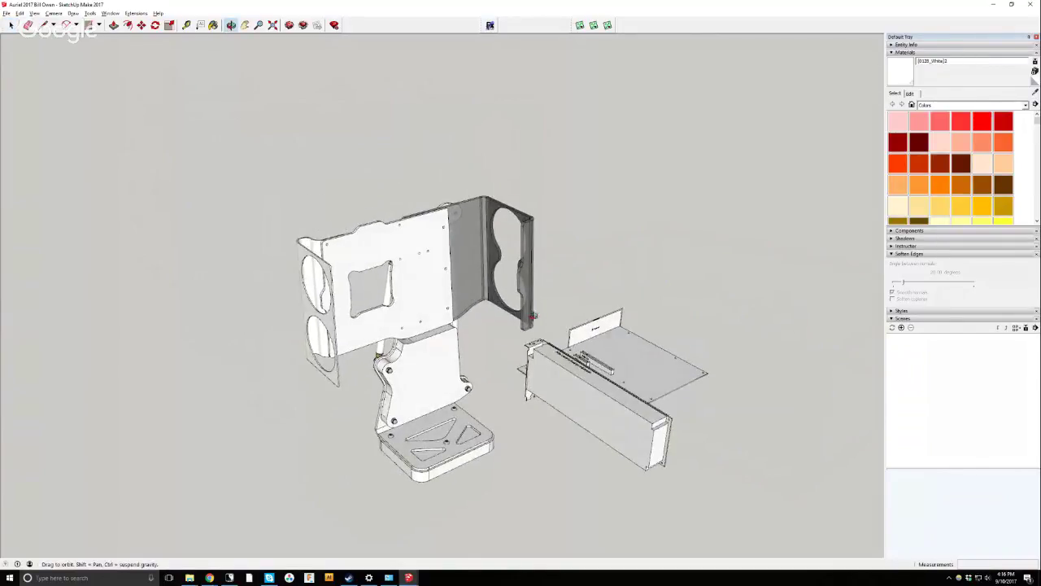
{"action": "scroll", "coordinate": [386, 303], "scroll_direction": "up", "scroll_amount": 2}
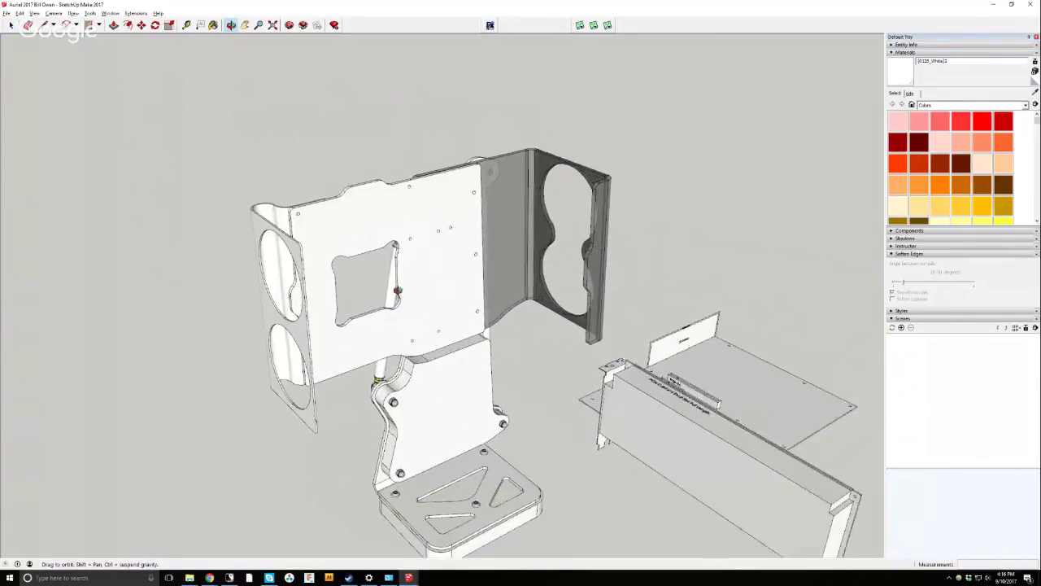
{"action": "scroll", "coordinate": [480, 309], "scroll_direction": "down", "scroll_amount": 2}
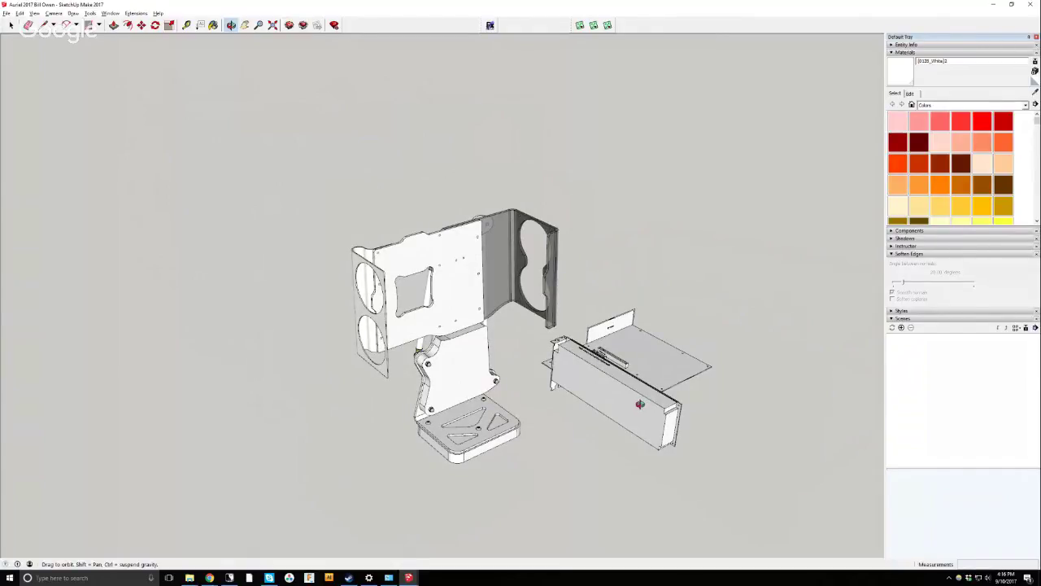
{"action": "scroll", "coordinate": [515, 335], "scroll_direction": "up", "scroll_amount": 1}
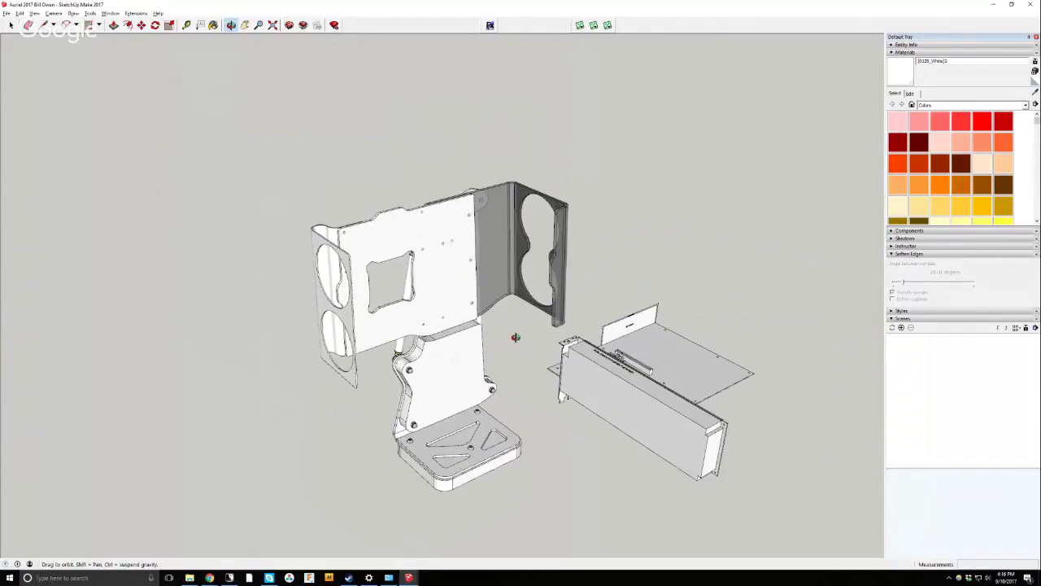
{"action": "left_click_drag", "start_coordinate": [391, 227], "coordinate": [432, 233]}
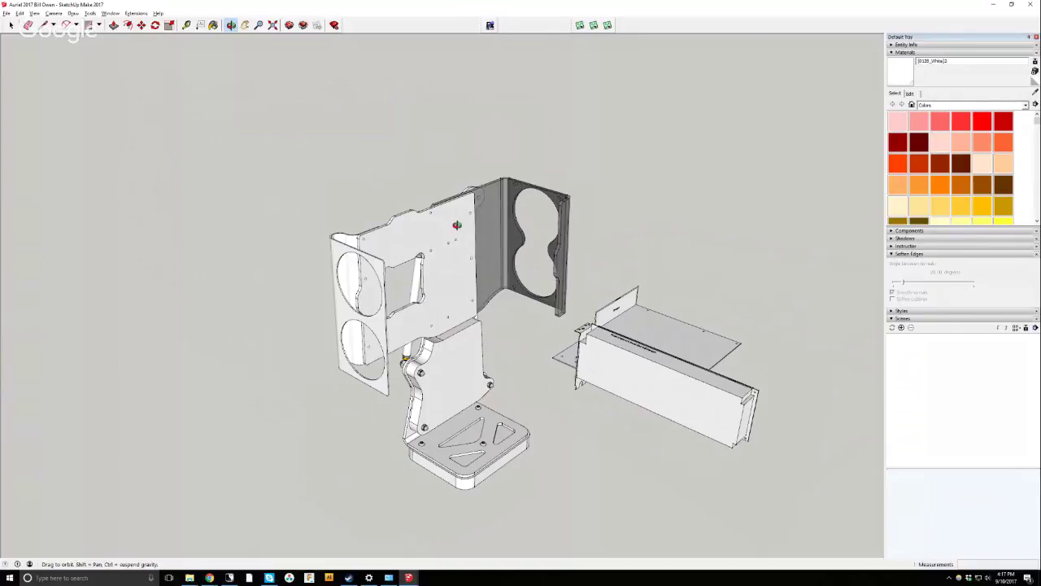
{"action": "scroll", "coordinate": [457, 236], "scroll_direction": "down", "scroll_amount": 2}
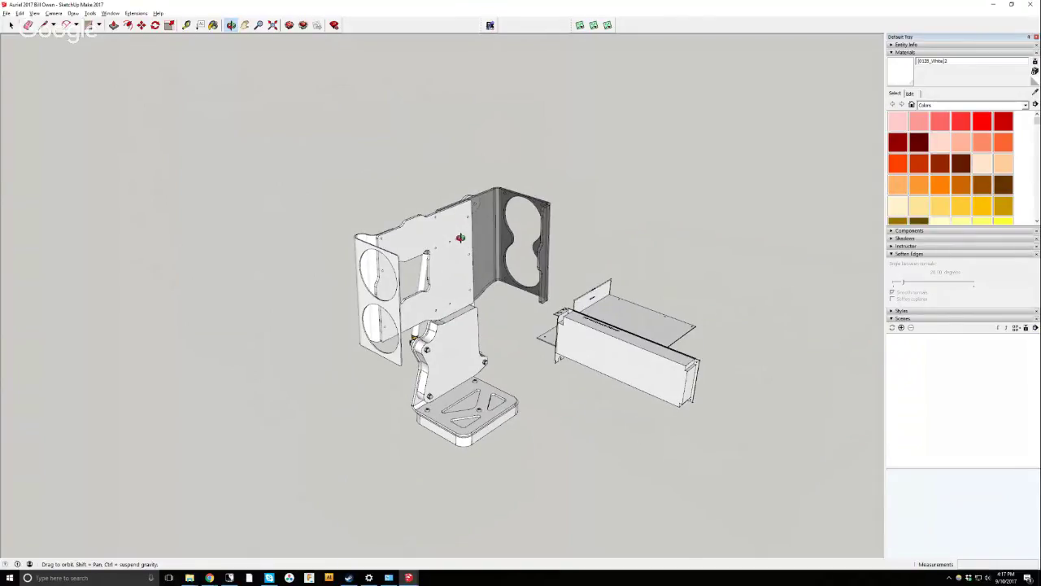
{"action": "scroll", "coordinate": [460, 237], "scroll_direction": "up", "scroll_amount": 2}
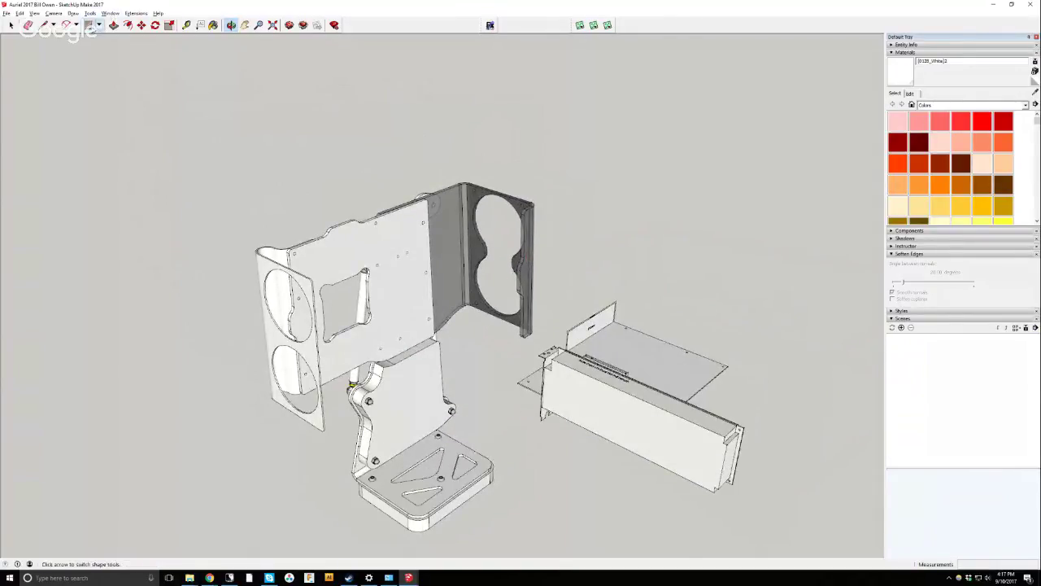
Draw a rectangle below the case and pull it up into a box.
{"action": "left_click", "coordinate": [89, 24]}
{"action": "scroll", "coordinate": [358, 122], "scroll_direction": "down", "scroll_amount": 3}
{"action": "left_click", "coordinate": [255, 483]}
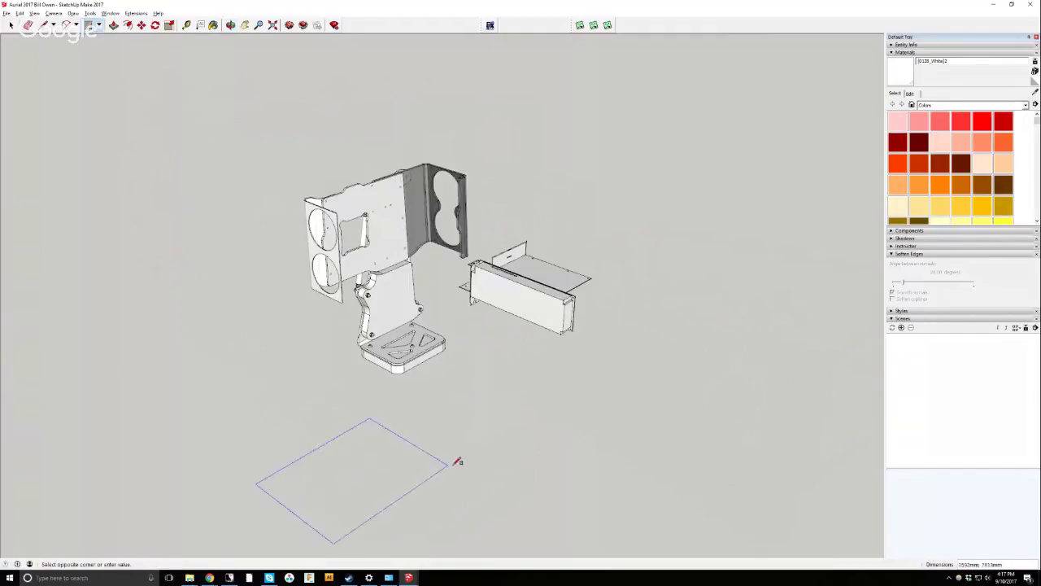
{"action": "left_click", "coordinate": [481, 470]}
{"action": "middle_click_drag", "start_coordinate": [481, 469], "coordinate": [295, 279]}
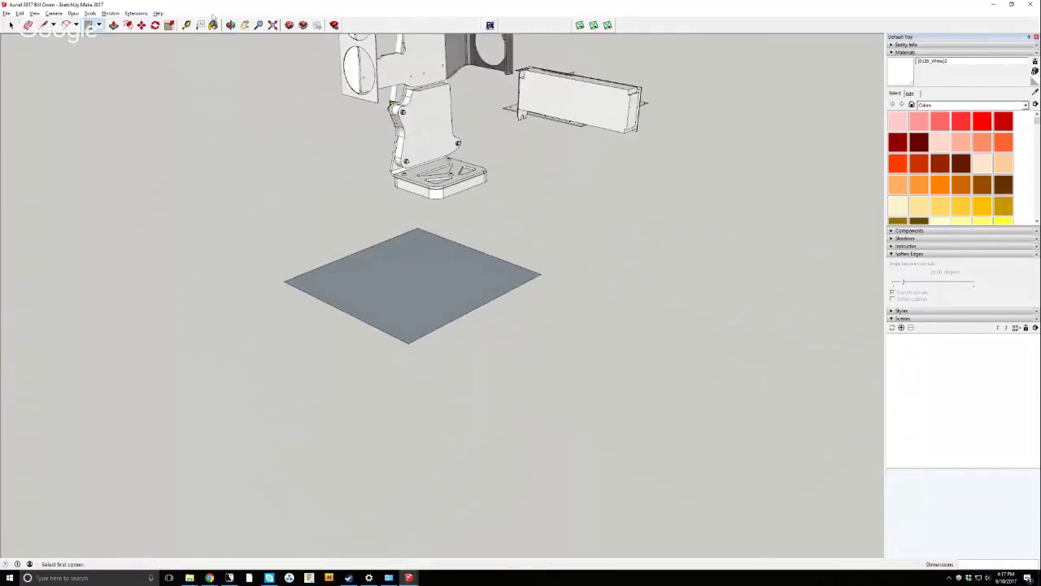
{"action": "left_click", "coordinate": [114, 24]}
{"action": "left_click_drag", "start_coordinate": [349, 288], "coordinate": [480, 317]}
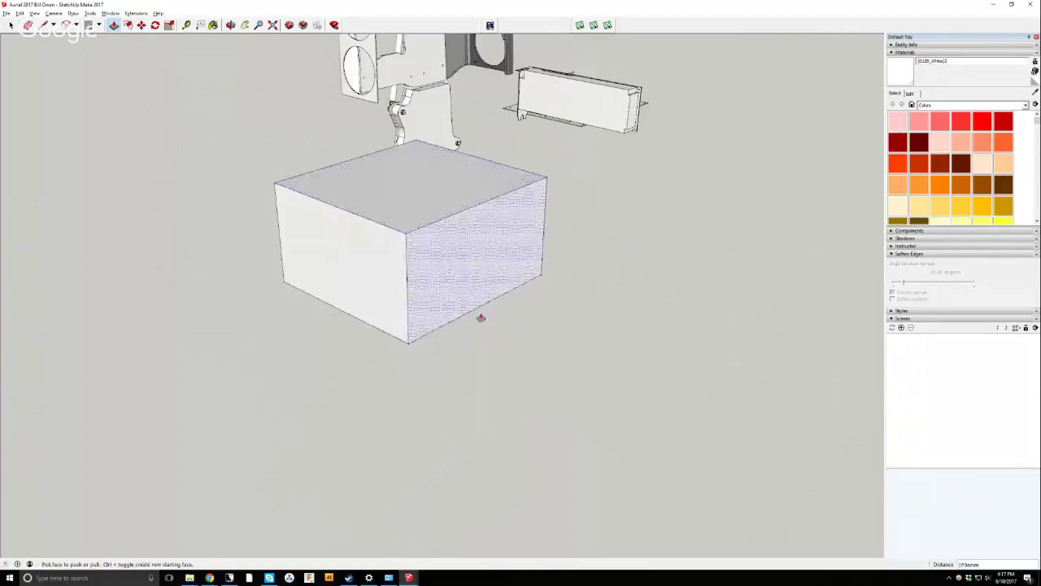
Split the box top with a line and push the front strip down through the box.
{"action": "left_click", "coordinate": [231, 24]}
{"action": "left_click_drag", "start_coordinate": [268, 163], "coordinate": [333, 283]}
{"action": "key", "text": "l"}
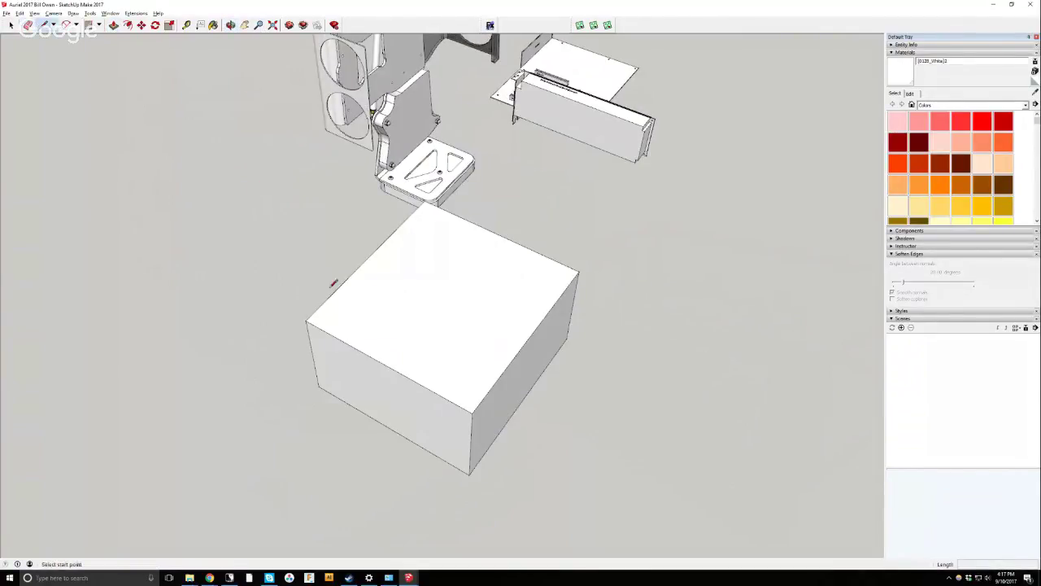
{"action": "left_click", "coordinate": [344, 281]}
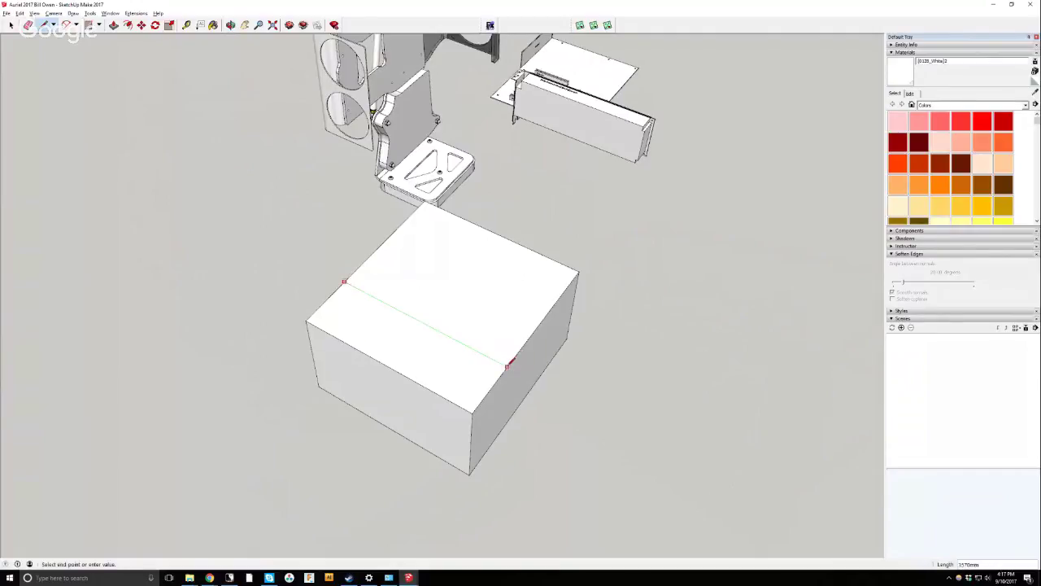
{"action": "left_click", "coordinate": [508, 365]}
{"action": "left_click", "coordinate": [114, 25]}
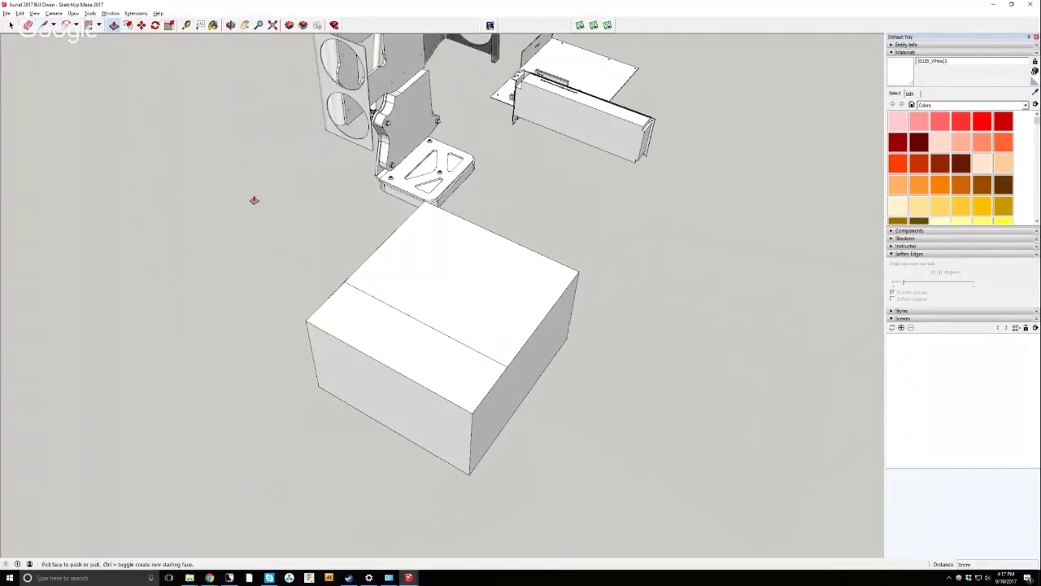
{"action": "left_click", "coordinate": [461, 391]}
{"action": "left_click", "coordinate": [539, 372]}
{"action": "scroll", "coordinate": [453, 281], "scroll_direction": "down", "scroll_amount": 3}
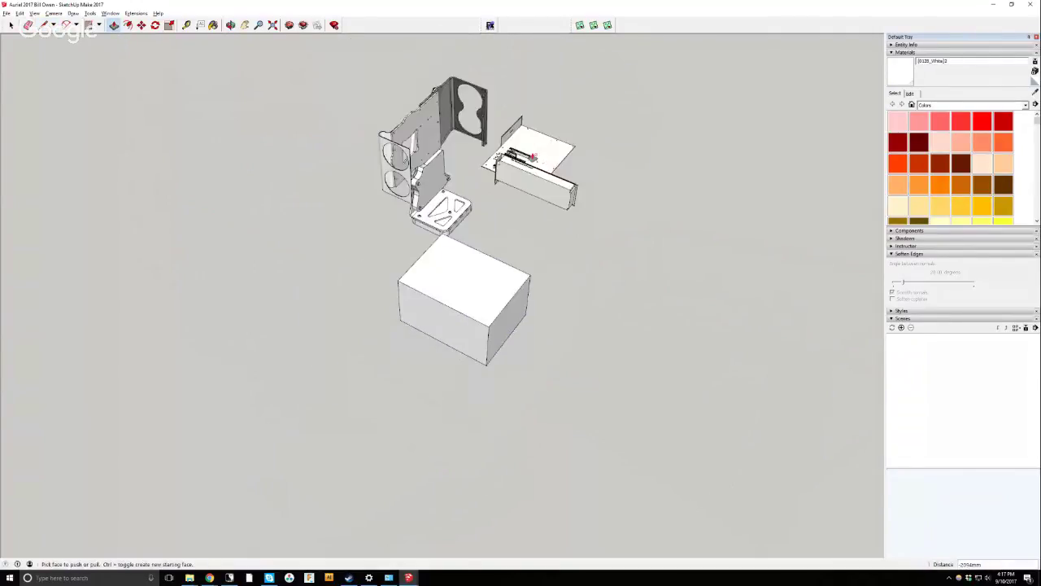
Switch to the Final_Cutting model and open the plate part's group for editing.
{"action": "key", "text": "alt+Tab"}
{"action": "key", "text": "alt+Tab"}
{"action": "key", "text": "alt+Tab"}
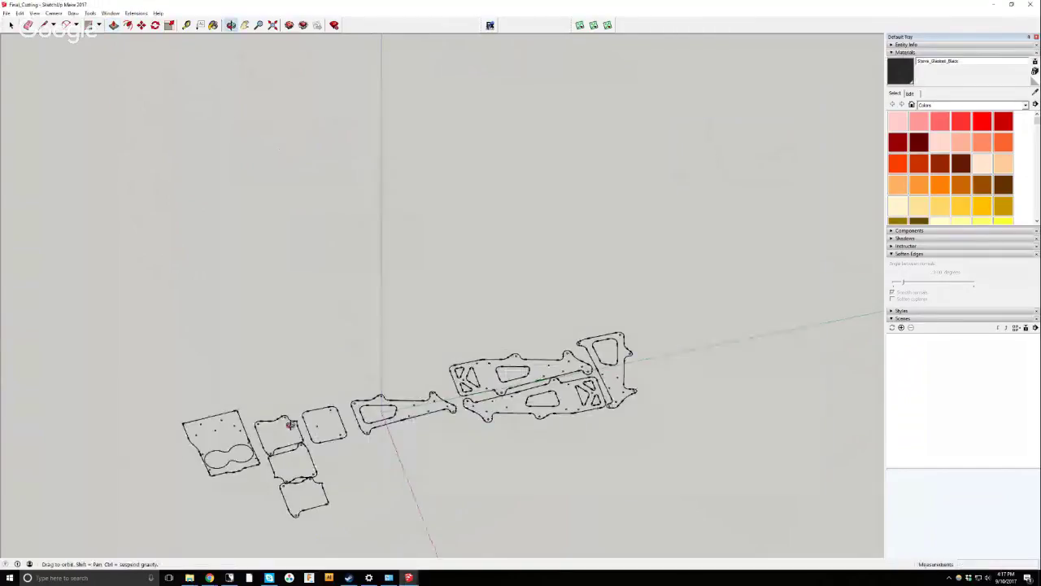
{"action": "scroll", "coordinate": [289, 424], "scroll_direction": "down", "scroll_amount": 2}
{"action": "scroll", "coordinate": [623, 195], "scroll_direction": "up", "scroll_amount": 5}
{"action": "scroll", "coordinate": [681, 282], "scroll_direction": "down", "scroll_amount": 3}
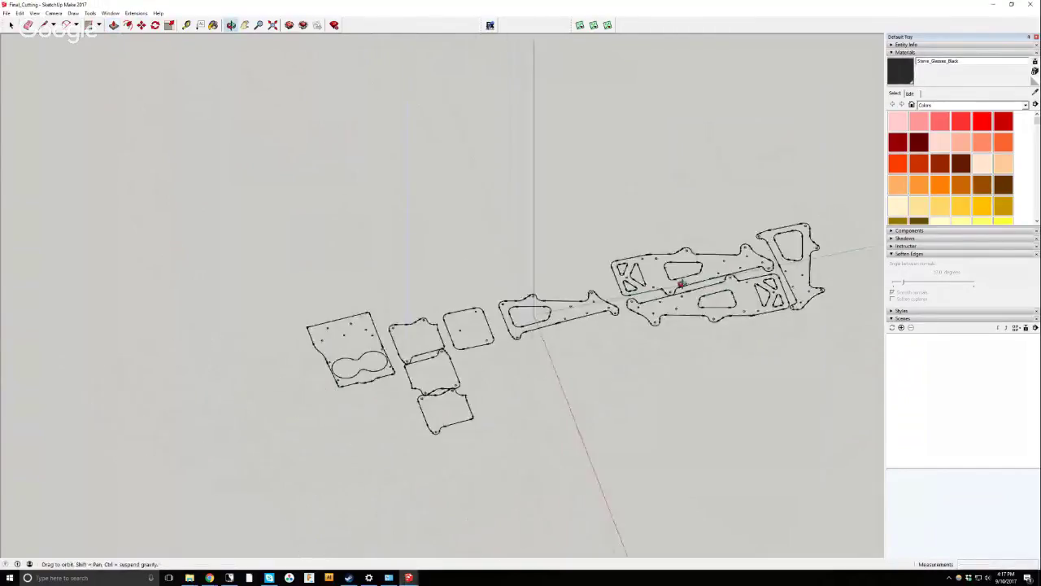
{"action": "scroll", "coordinate": [681, 282], "scroll_direction": "up", "scroll_amount": 6}
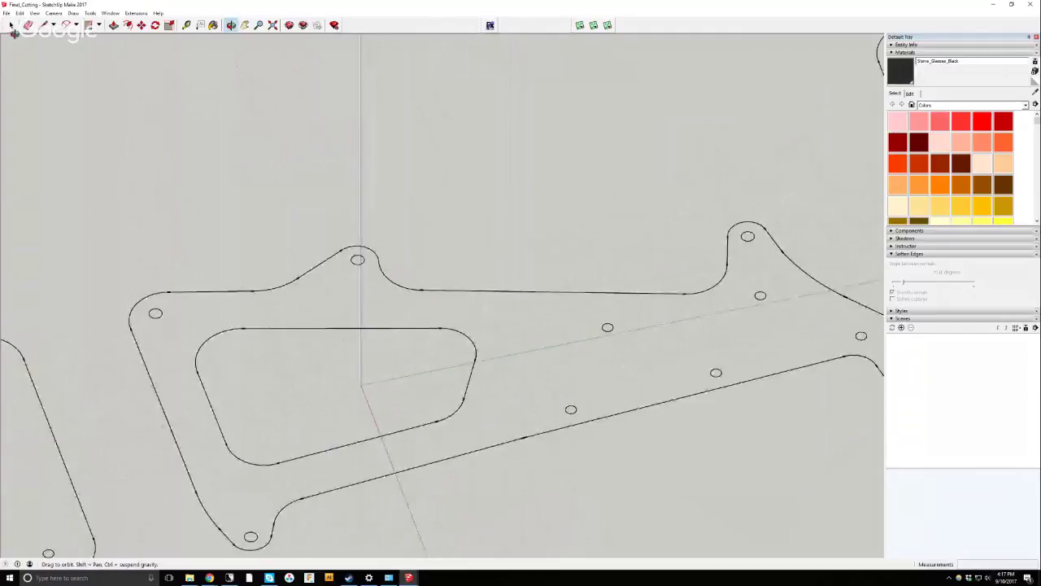
{"action": "left_click", "coordinate": [12, 25]}
{"action": "left_click", "coordinate": [475, 295]}
{"action": "double_click", "coordinate": [475, 295]}
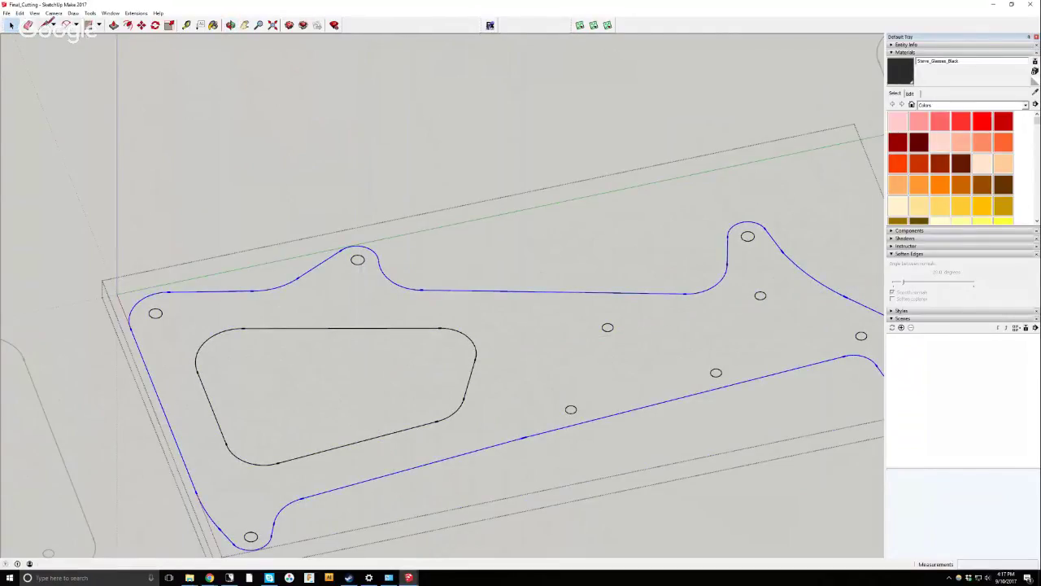
Form the plate's faces with a temporary line, erase it, and extrude the plate to the previous thickness.
{"action": "left_click", "coordinate": [44, 26]}
{"action": "left_click", "coordinate": [509, 290]}
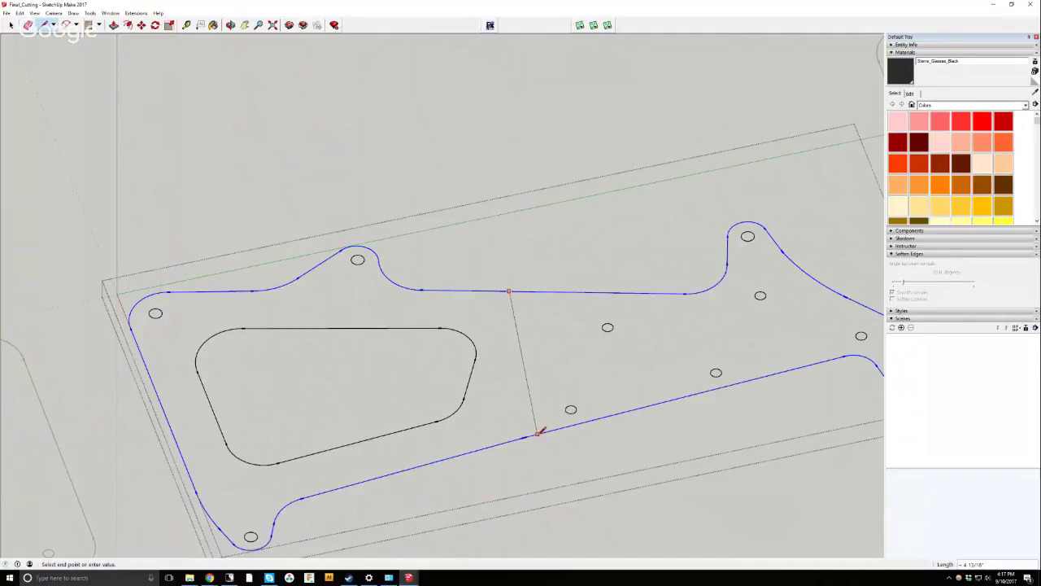
{"action": "left_click", "coordinate": [536, 434]}
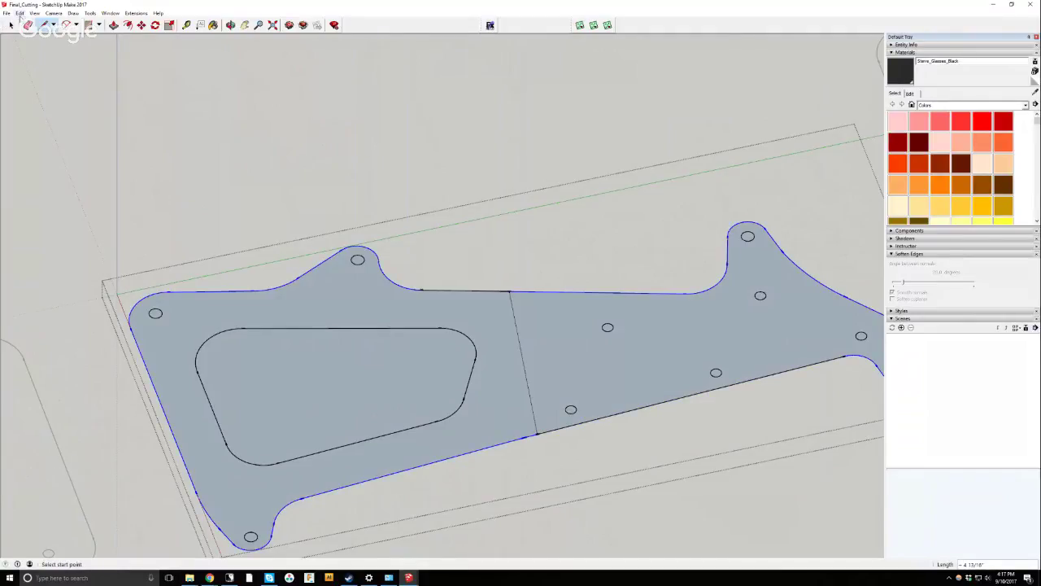
{"action": "key", "text": "e"}
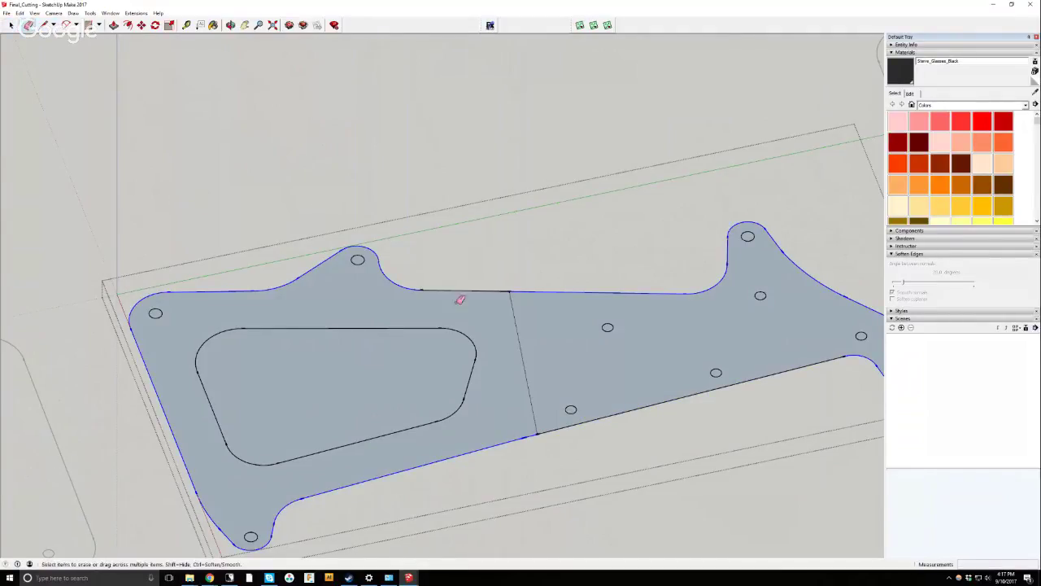
{"action": "left_click_drag", "start_coordinate": [534, 310], "coordinate": [497, 314]}
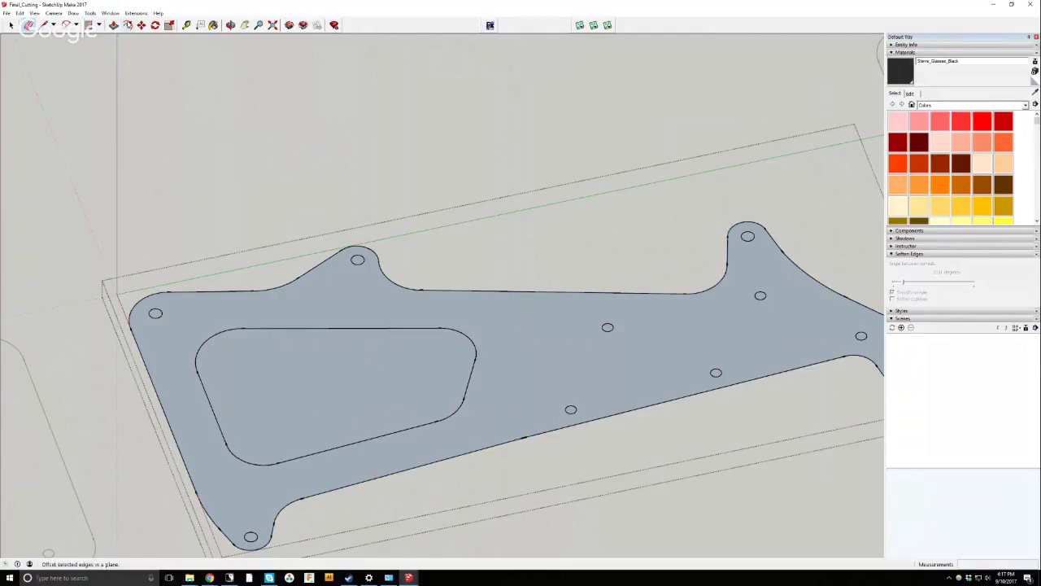
{"action": "left_click", "coordinate": [115, 26]}
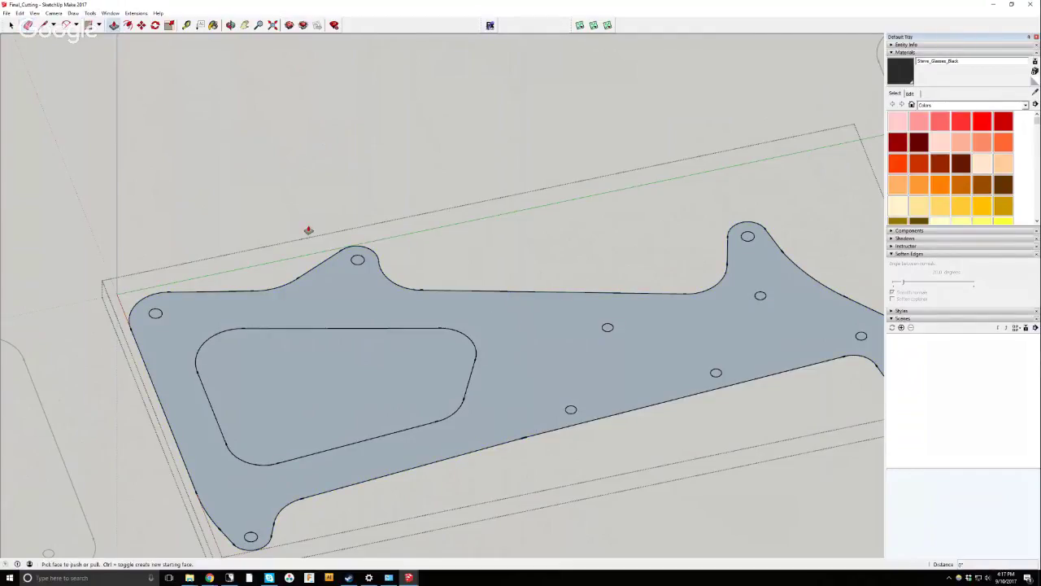
{"action": "double_click", "coordinate": [451, 370]}
{"action": "scroll", "coordinate": [414, 469], "scroll_direction": "down", "scroll_amount": 5}
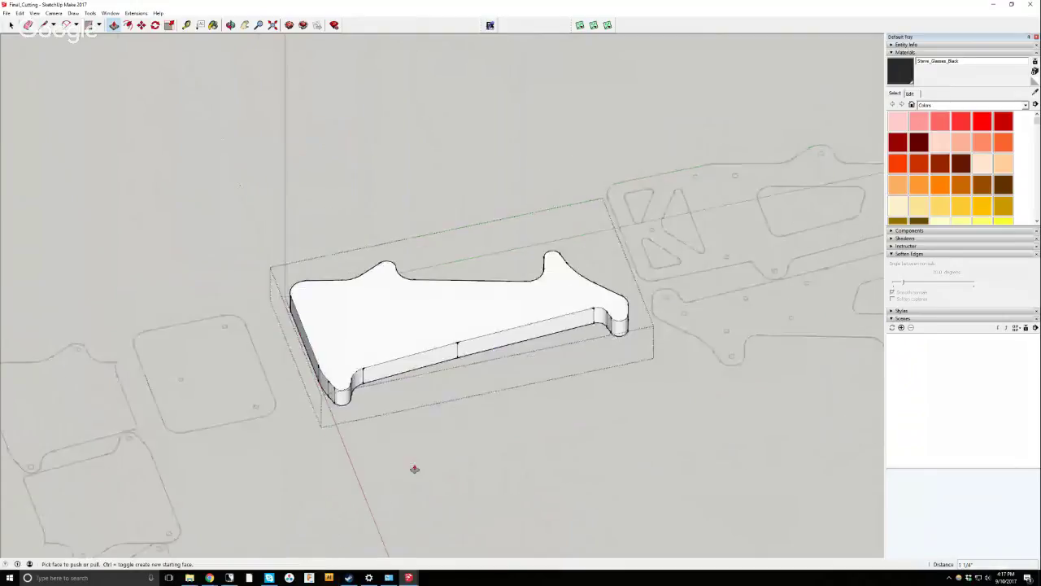
Orbit and zoom around the extruded part and the plate outlines to inspect them.
{"action": "middle_click_drag", "start_coordinate": [414, 469], "coordinate": [435, 355]}
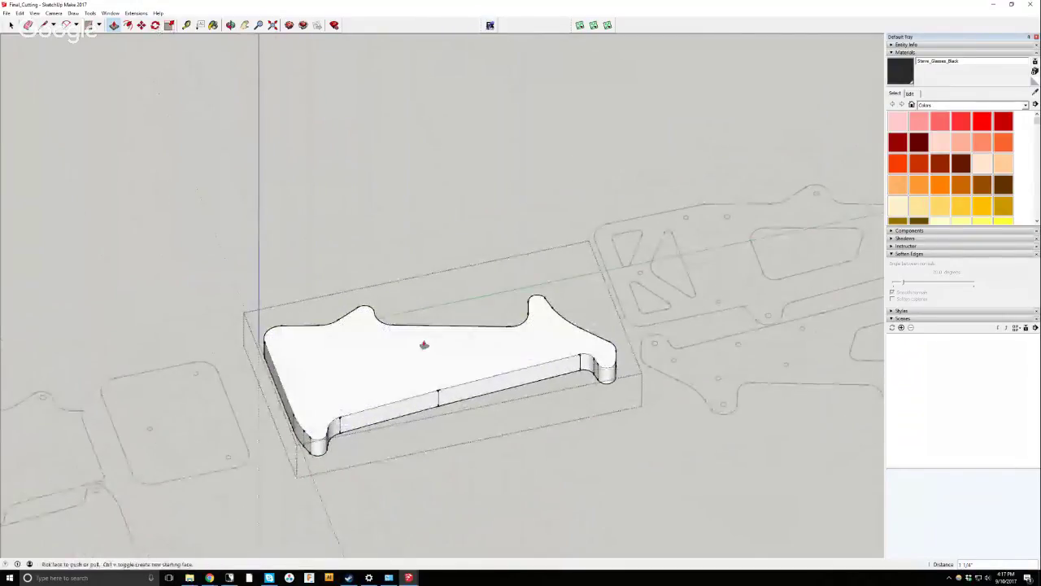
{"action": "scroll", "coordinate": [423, 344], "scroll_direction": "down", "scroll_amount": 3}
{"action": "scroll", "coordinate": [683, 281], "scroll_direction": "down", "scroll_amount": 2}
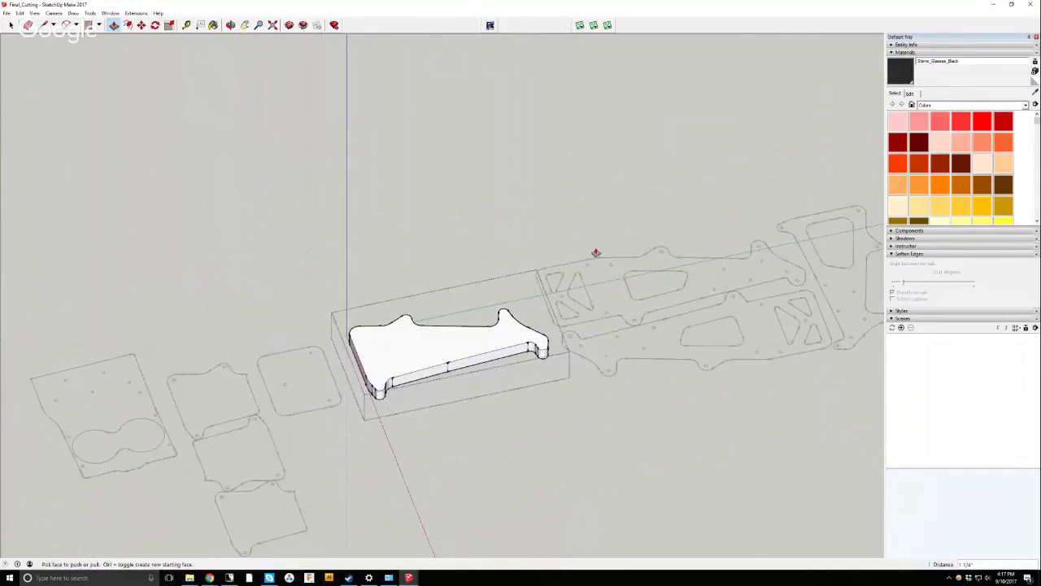
{"action": "middle_click_drag", "start_coordinate": [594, 252], "coordinate": [816, 249]}
{"action": "scroll", "coordinate": [776, 267], "scroll_direction": "up", "scroll_amount": 5}
{"action": "scroll", "coordinate": [717, 270], "scroll_direction": "up", "scroll_amount": 1}
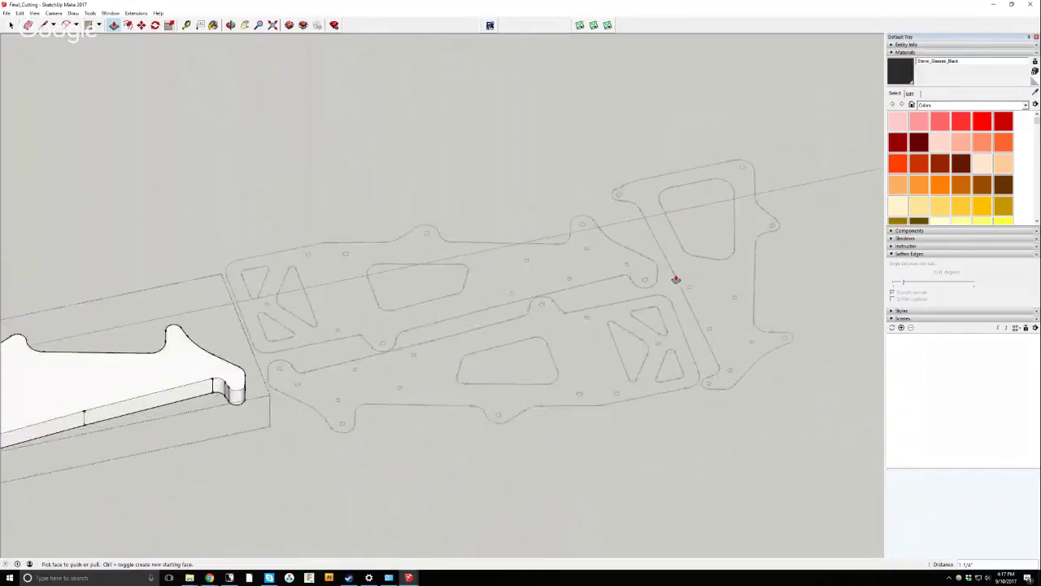
{"action": "scroll", "coordinate": [413, 274], "scroll_direction": "down", "scroll_amount": 2}
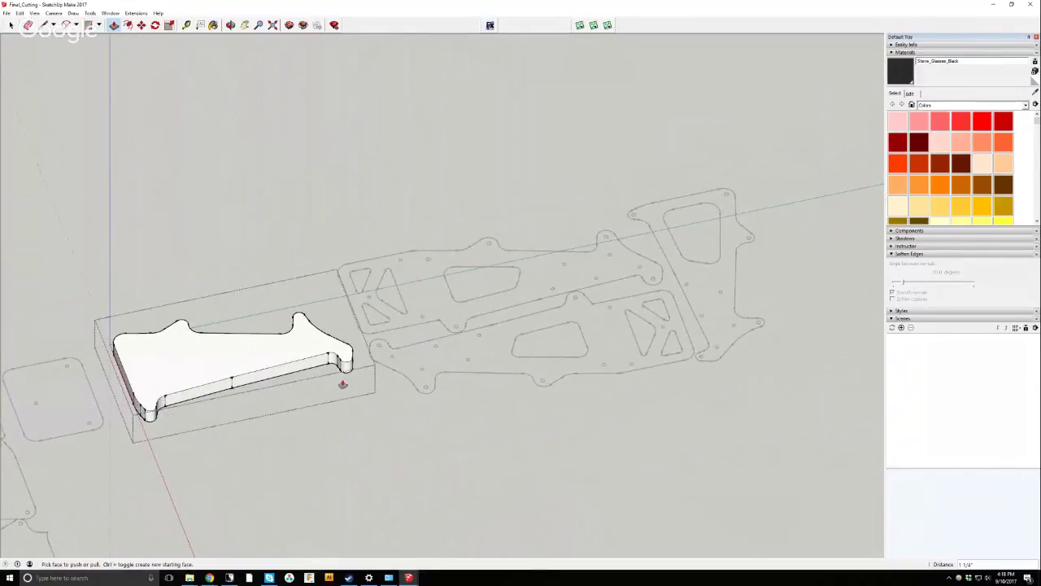
{"action": "scroll", "coordinate": [61, 326], "scroll_direction": "up", "scroll_amount": 3}
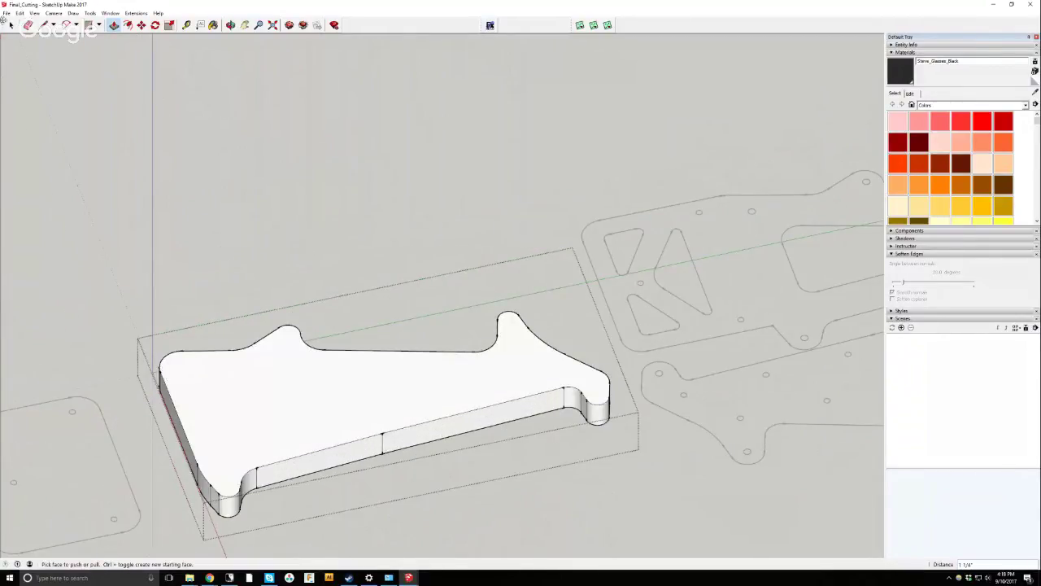
{"action": "left_click", "coordinate": [11, 25]}
{"action": "scroll", "coordinate": [364, 233], "scroll_direction": "down", "scroll_amount": 3}
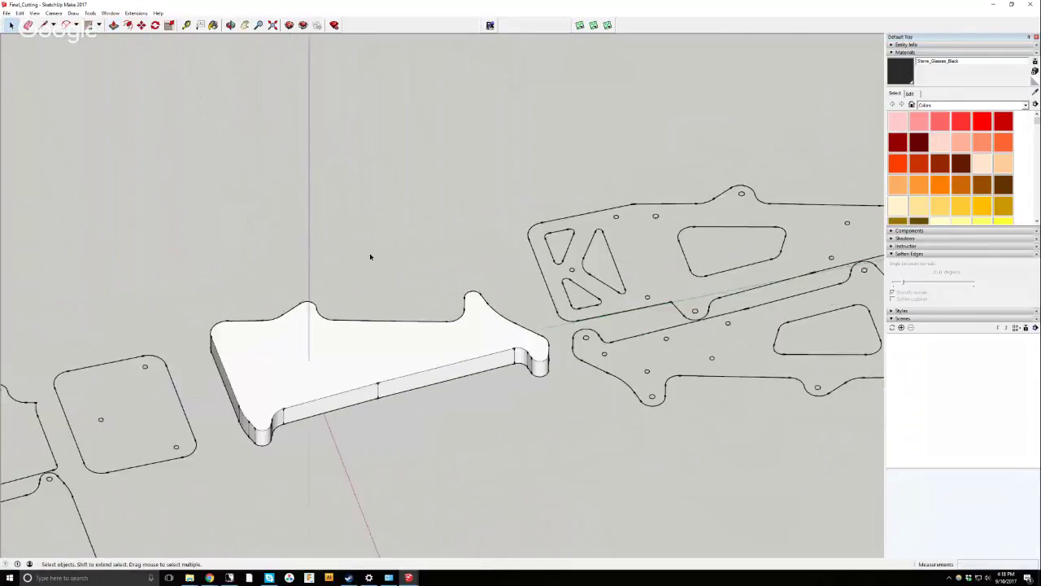
{"action": "scroll", "coordinate": [369, 256], "scroll_direction": "down", "scroll_amount": 4}
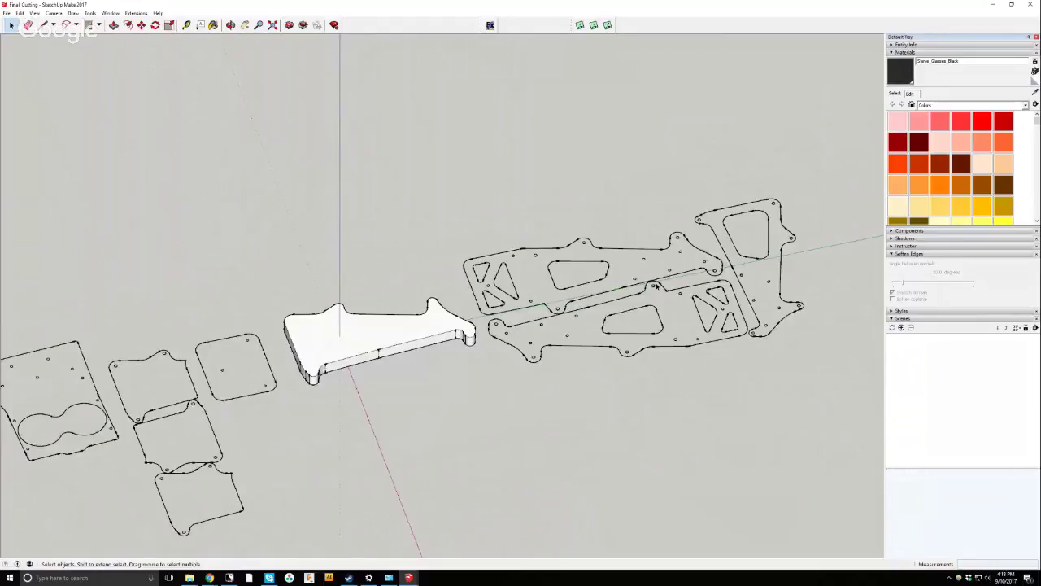
{"action": "scroll", "coordinate": [657, 286], "scroll_direction": "up", "scroll_amount": 2}
{"action": "scroll", "coordinate": [541, 270], "scroll_direction": "down", "scroll_amount": 1}
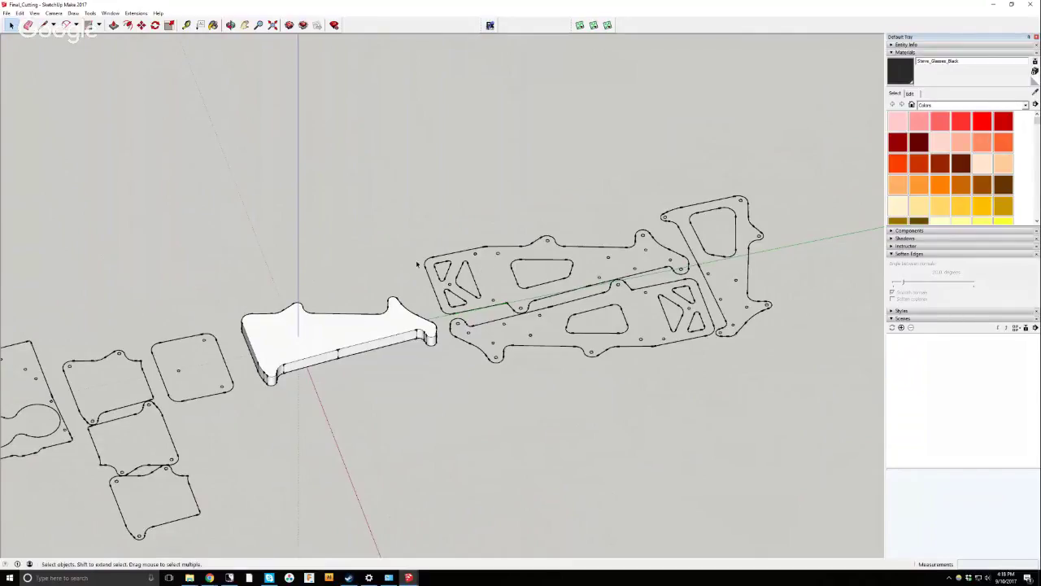
{"action": "scroll", "coordinate": [417, 263], "scroll_direction": "up", "scroll_amount": 2}
{"action": "scroll", "coordinate": [417, 263], "scroll_direction": "down", "scroll_amount": 3}
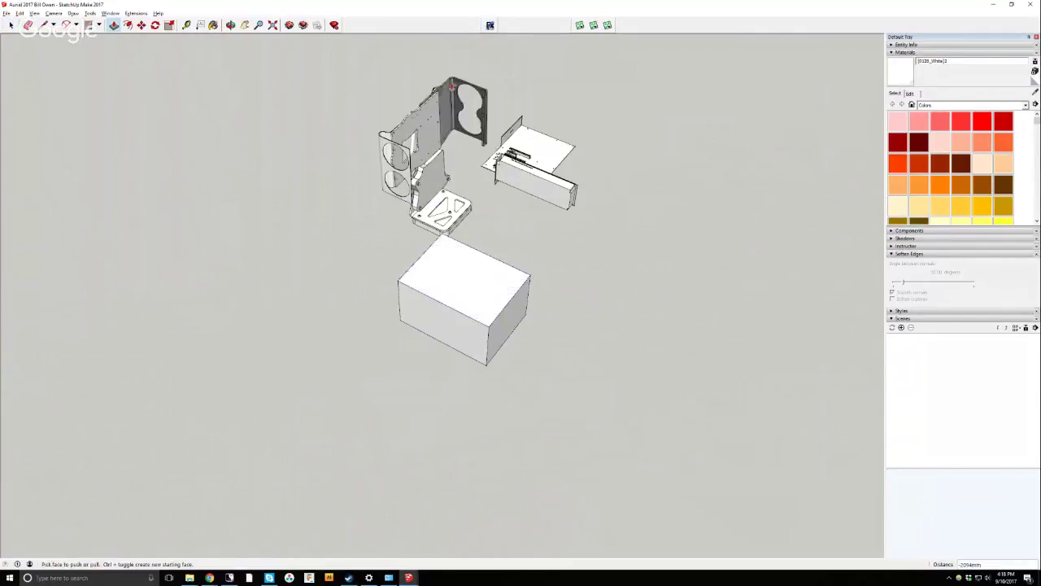
Delete the plain box below the case parts.
{"action": "scroll", "coordinate": [452, 86], "scroll_direction": "up", "scroll_amount": 1}
{"action": "key", "text": "space"}
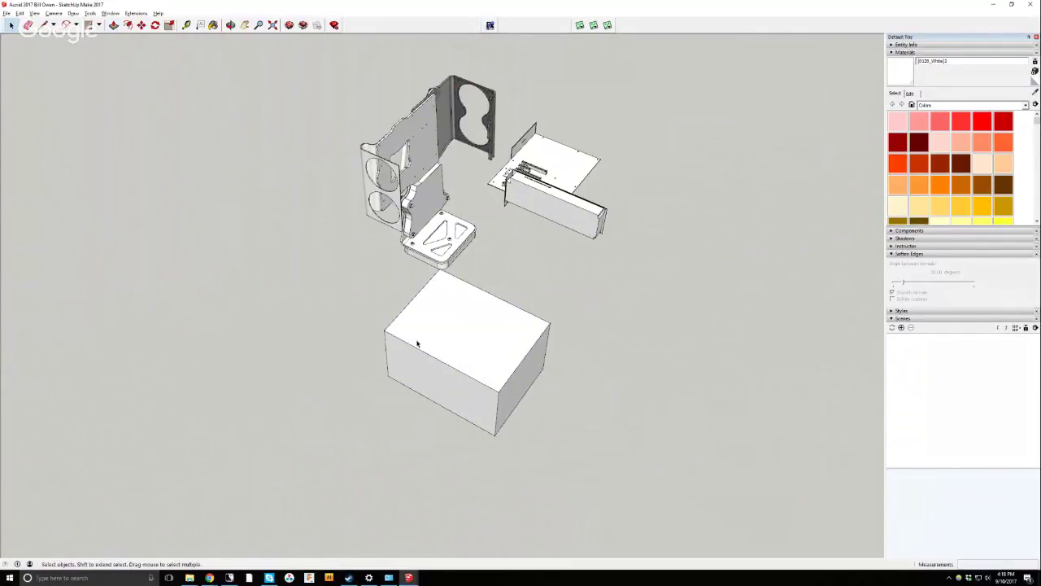
{"action": "left_click", "coordinate": [416, 343]}
{"action": "key", "text": "Delete"}
Orbit to a higher viewpoint over the parts and select the motherboard sheet group.
{"action": "scroll", "coordinate": [434, 60], "scroll_direction": "up", "scroll_amount": 3}
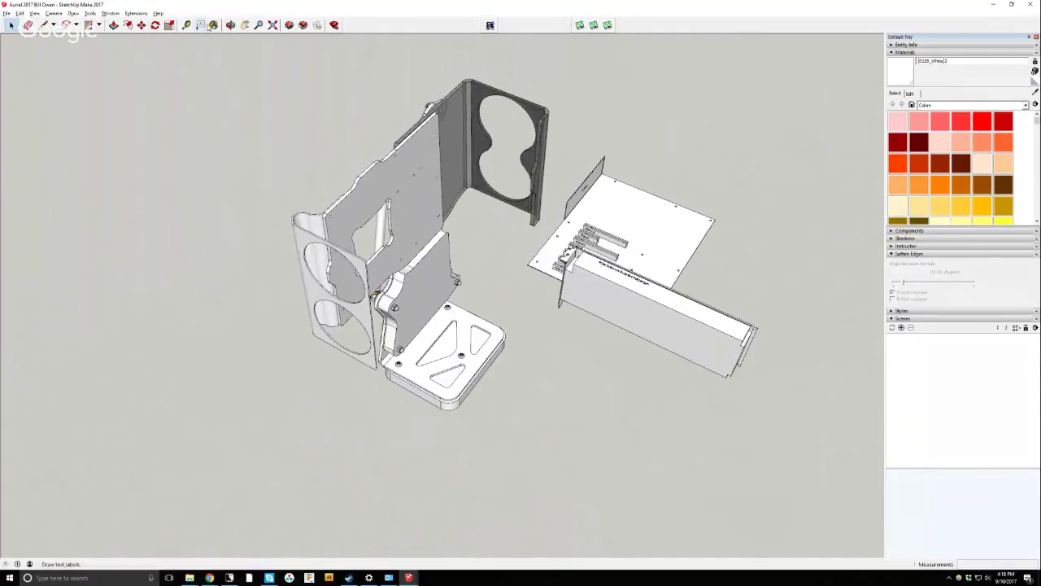
{"action": "left_click", "coordinate": [231, 25]}
{"action": "left_click_drag", "start_coordinate": [665, 365], "coordinate": [443, 189]}
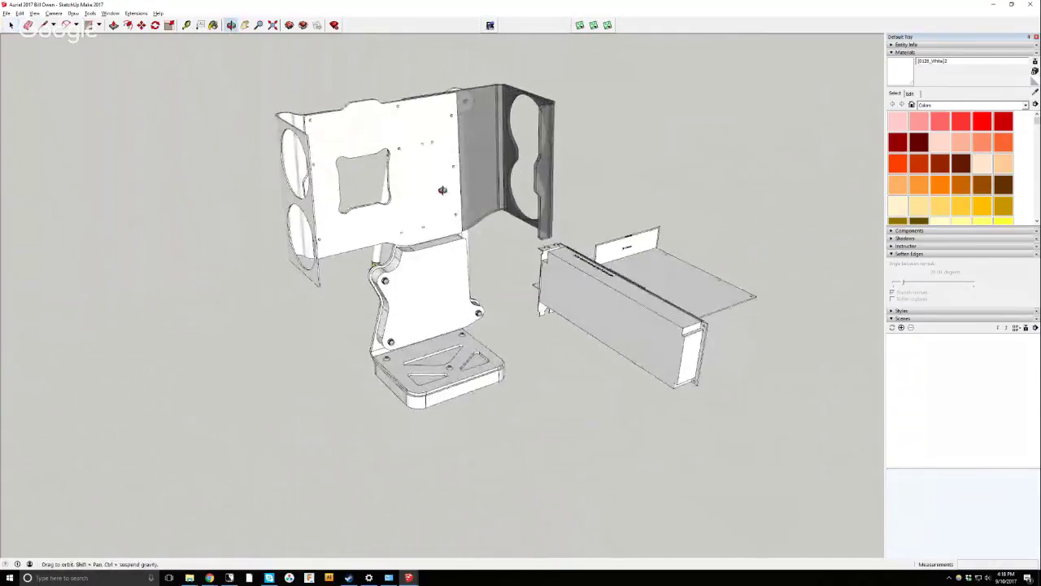
{"action": "scroll", "coordinate": [442, 189], "scroll_direction": "down", "scroll_amount": 4}
{"action": "scroll", "coordinate": [565, 168], "scroll_direction": "down", "scroll_amount": 2}
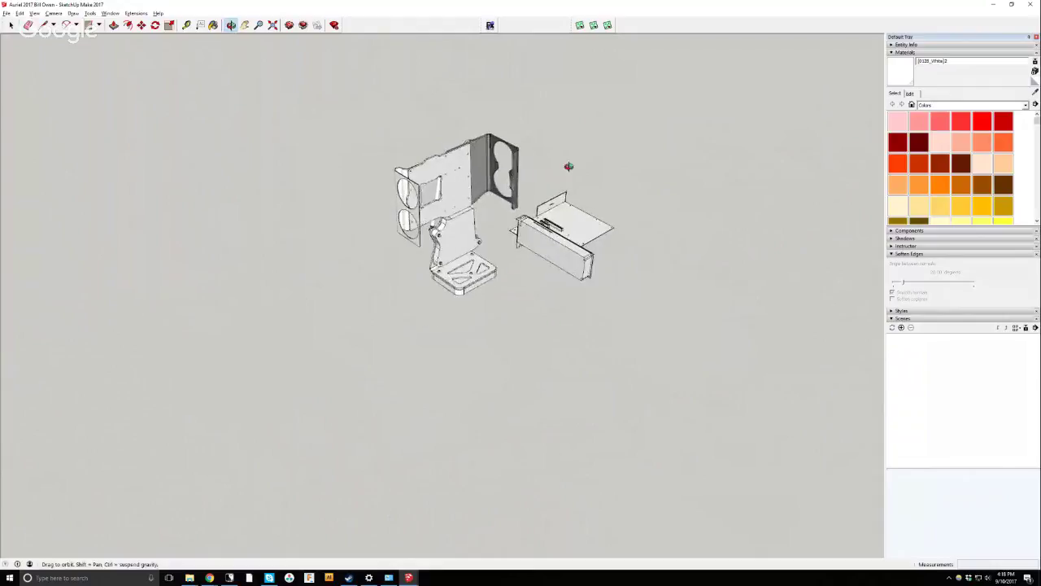
{"action": "scroll", "coordinate": [561, 161], "scroll_direction": "up", "scroll_amount": 3}
{"action": "left_click_drag", "start_coordinate": [553, 157], "coordinate": [553, 220]}
{"action": "scroll", "coordinate": [513, 105], "scroll_direction": "up", "scroll_amount": 3}
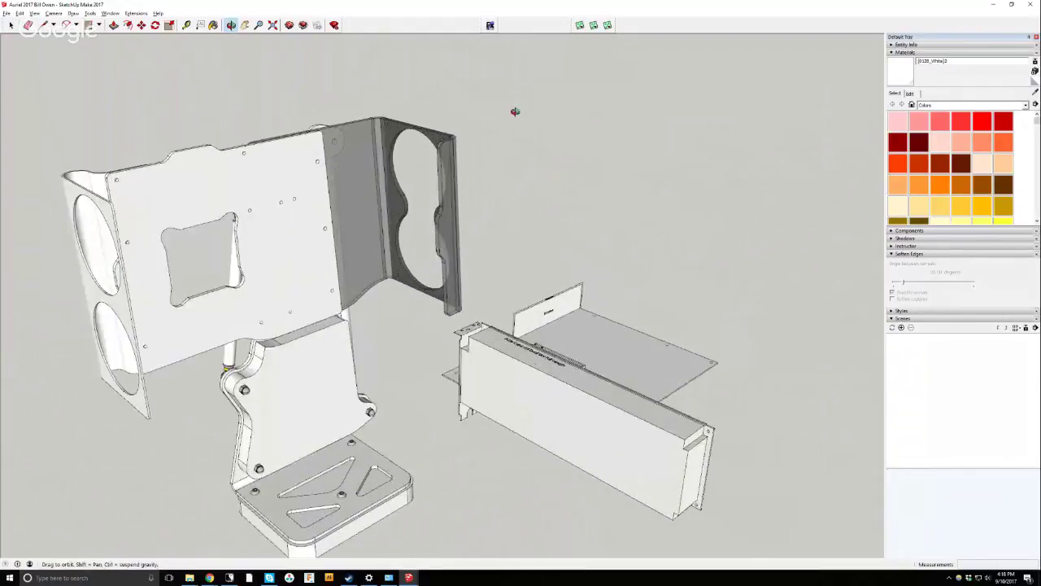
{"action": "left_click_drag", "start_coordinate": [515, 111], "coordinate": [528, 230]}
{"action": "left_click", "coordinate": [10, 25]}
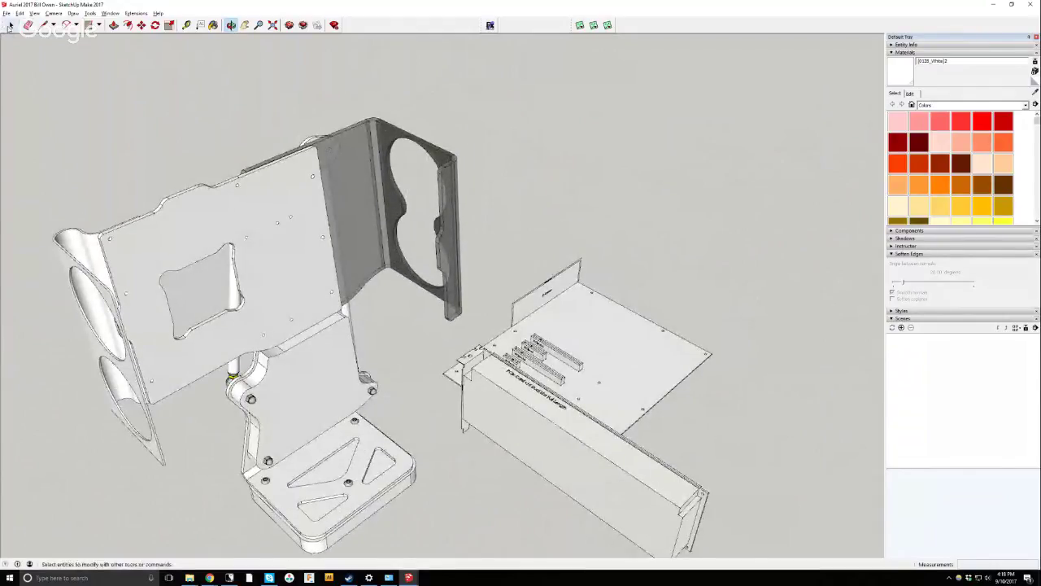
{"action": "left_click", "coordinate": [600, 333]}
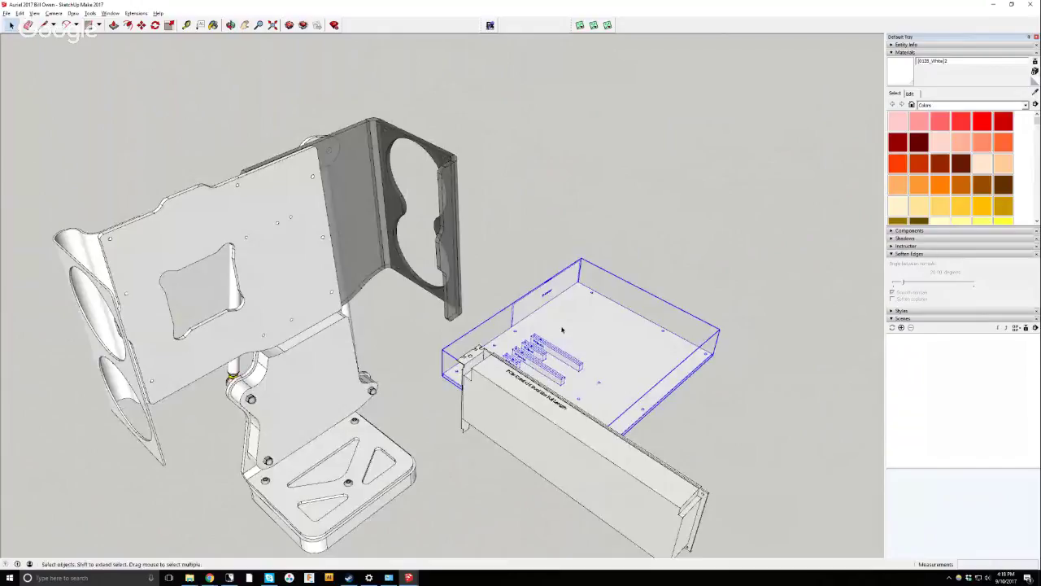
Switch the camera to the Top standard view with parallel projection.
{"action": "left_click", "coordinate": [54, 13]}
{"action": "left_click", "coordinate": [181, 42]}
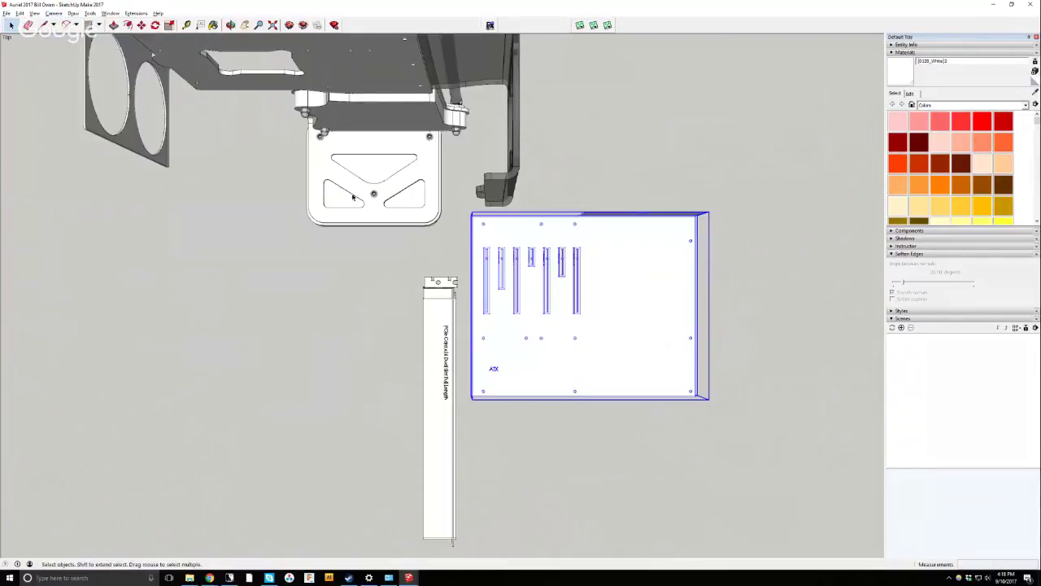
{"action": "left_click", "coordinate": [54, 13]}
{"action": "left_click", "coordinate": [77, 52]}
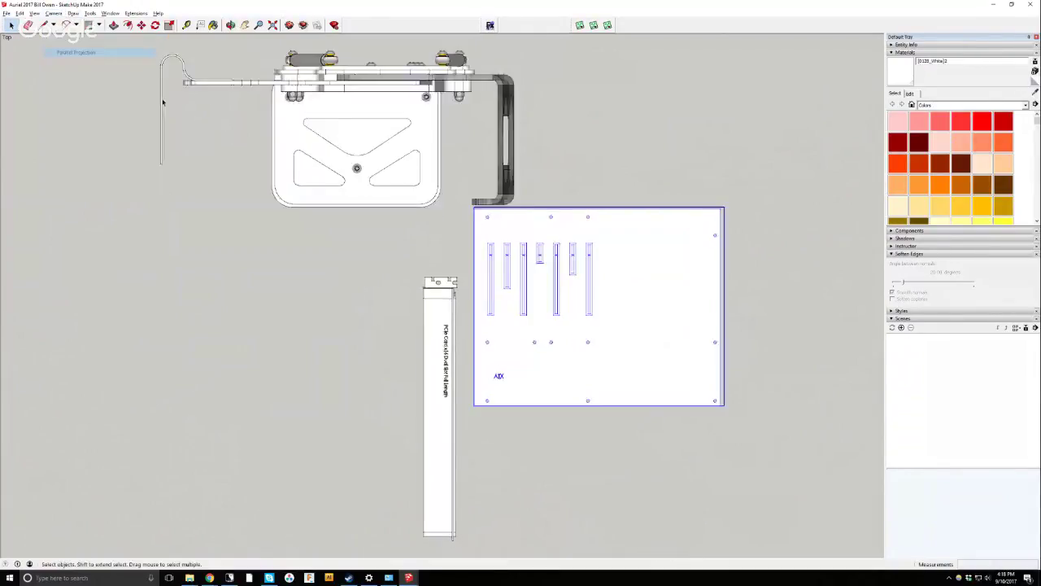
{"action": "scroll", "coordinate": [406, 236], "scroll_direction": "down", "scroll_amount": 3}
Rotate the motherboard sheet 180 degrees, return to an angled 3-D view, and minimise the Aurial window.
{"action": "left_click", "coordinate": [155, 26]}
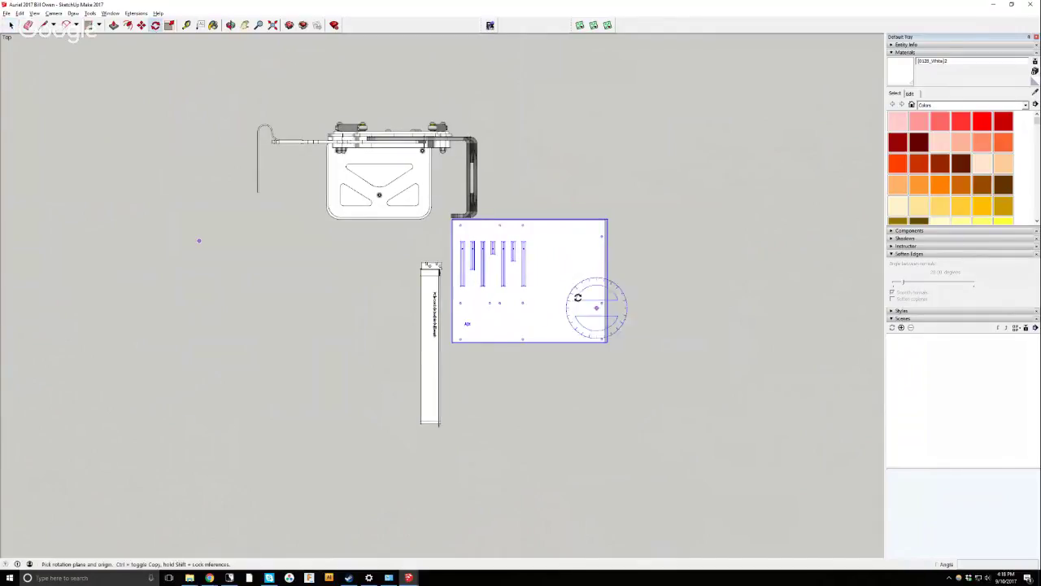
{"action": "left_click", "coordinate": [549, 283]}
{"action": "left_click", "coordinate": [602, 282]}
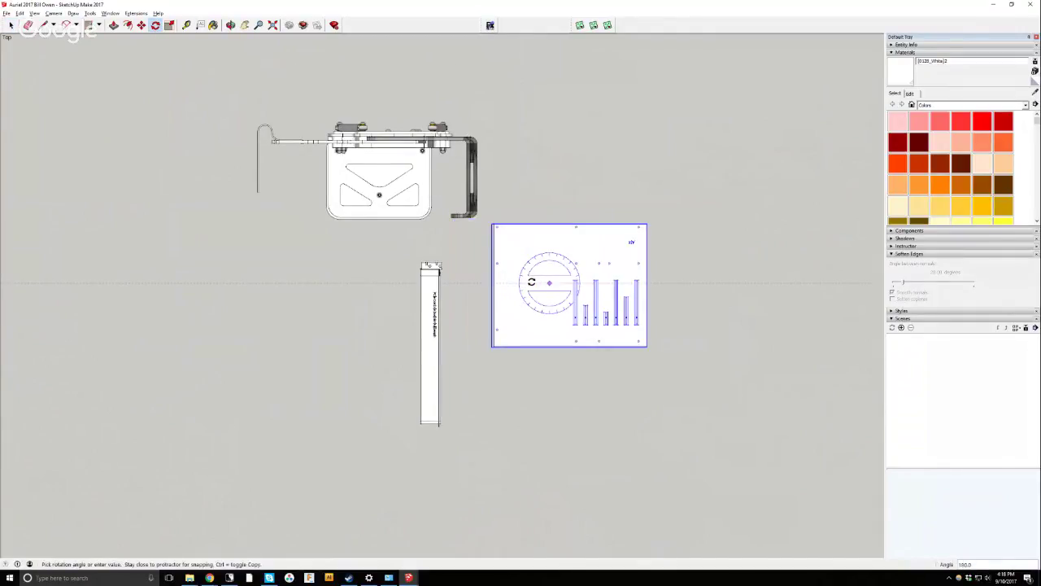
{"action": "left_click", "coordinate": [531, 282]}
{"action": "left_click", "coordinate": [231, 25]}
{"action": "left_click_drag", "start_coordinate": [236, 101], "coordinate": [64, 10]}
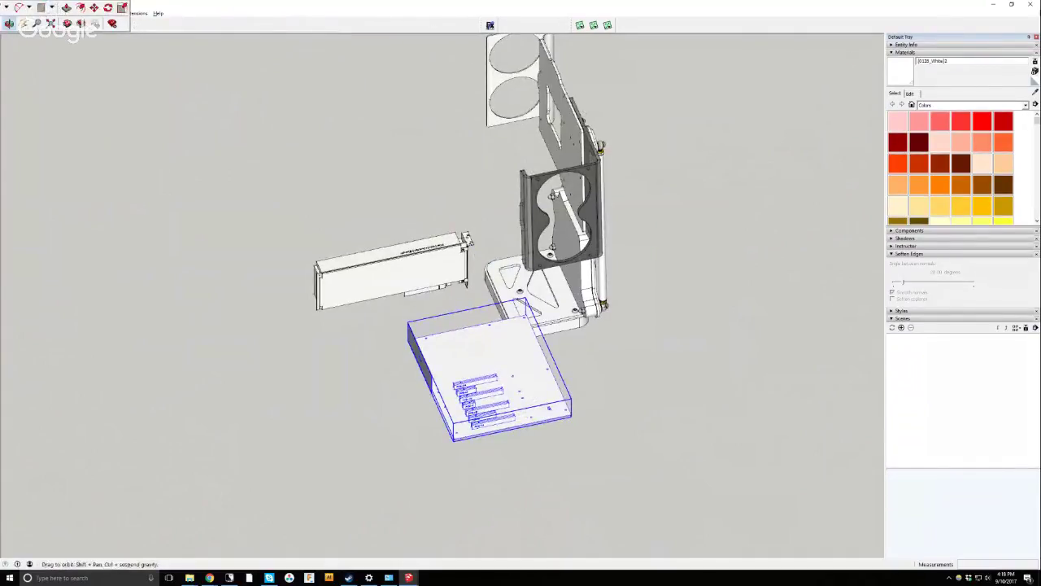
{"action": "left_click", "coordinate": [1011, 7]}
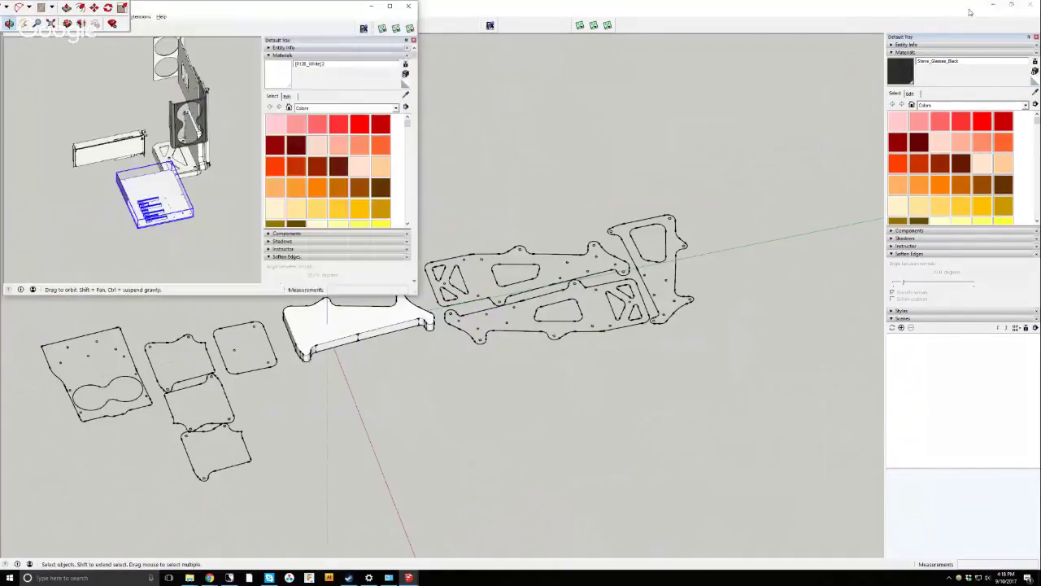
Close the Aurial model window and orbit the Silverstone-TJ07 case to show its interior.
{"action": "left_click", "coordinate": [385, 5]}
{"action": "left_click_drag", "start_coordinate": [461, 199], "coordinate": [464, 163]}
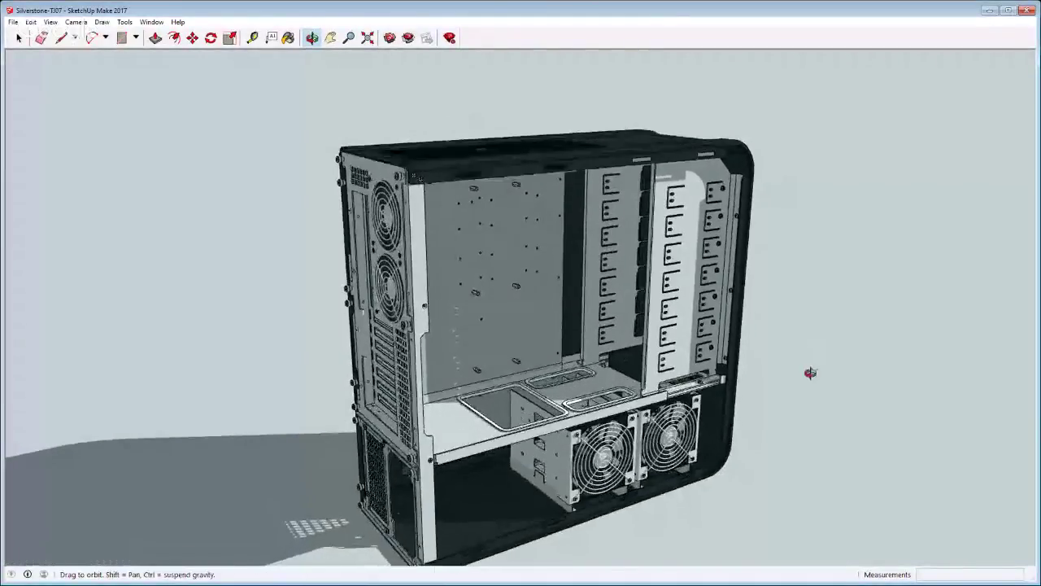
{"action": "left_click_drag", "start_coordinate": [810, 373], "coordinate": [573, 266]}
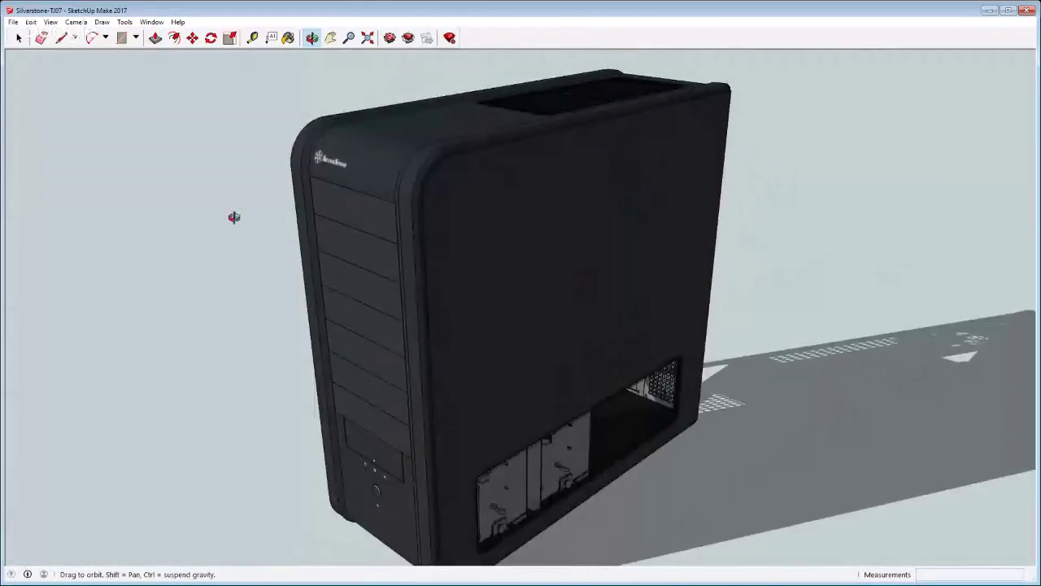
{"action": "left_click_drag", "start_coordinate": [234, 217], "coordinate": [819, 162]}
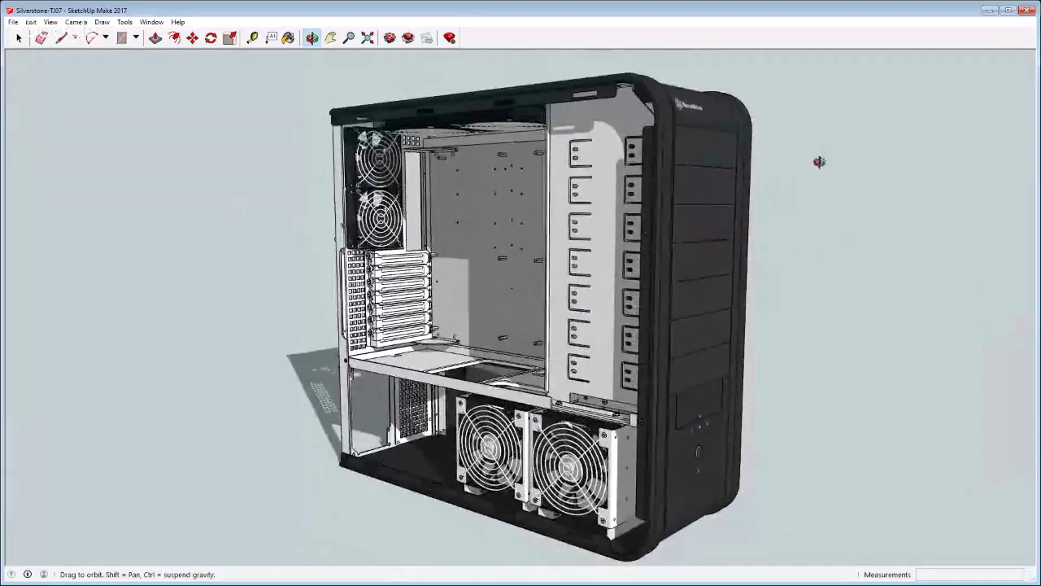
{"action": "left_click_drag", "start_coordinate": [795, 245], "coordinate": [881, 200]}
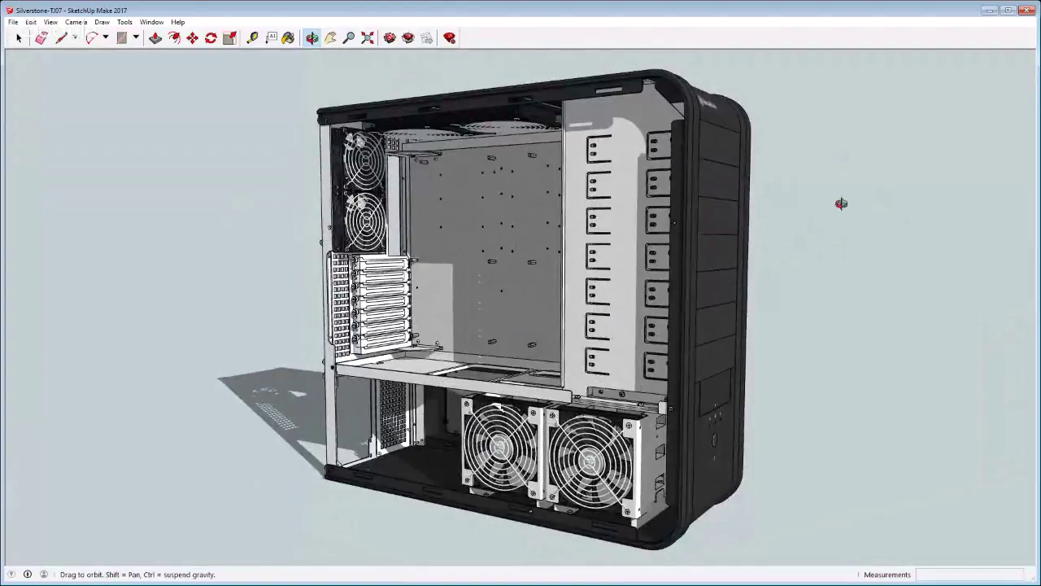
{"action": "mouse_move", "coordinate": [841, 203]}
{"action": "left_mouse_down"}
{"action": "mouse_move", "coordinate": [846, 239]}
{"action": "mouse_move", "coordinate": [734, 246]}
{"action": "mouse_move", "coordinate": [377, 202]}
{"action": "mouse_move", "coordinate": [428, 185]}
{"action": "mouse_move", "coordinate": [822, 186]}
{"action": "mouse_move", "coordinate": [823, 200]}
{"action": "left_mouse_up"}
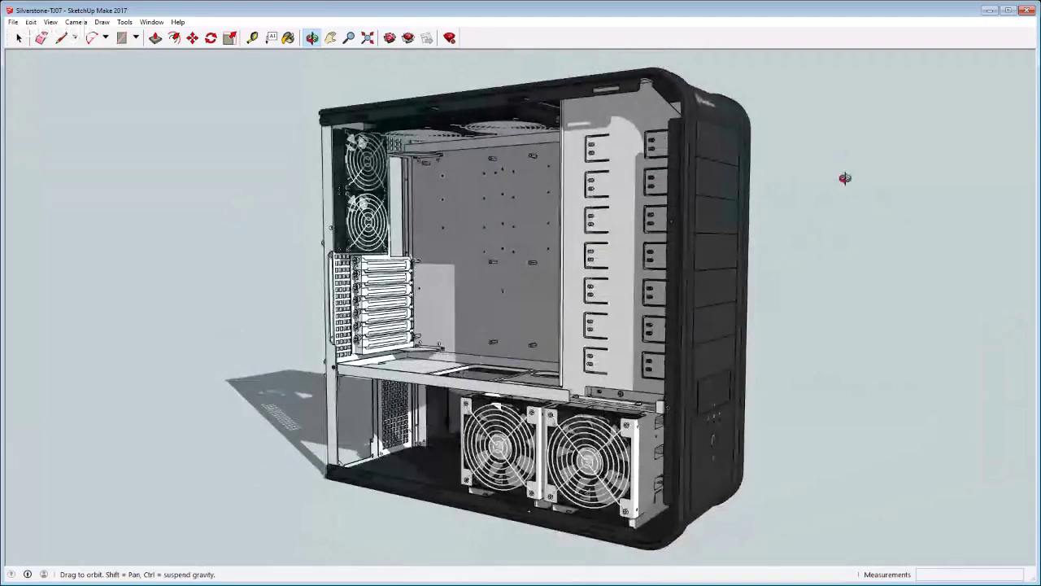
{"action": "left_click_drag", "start_coordinate": [783, 154], "coordinate": [261, 157]}
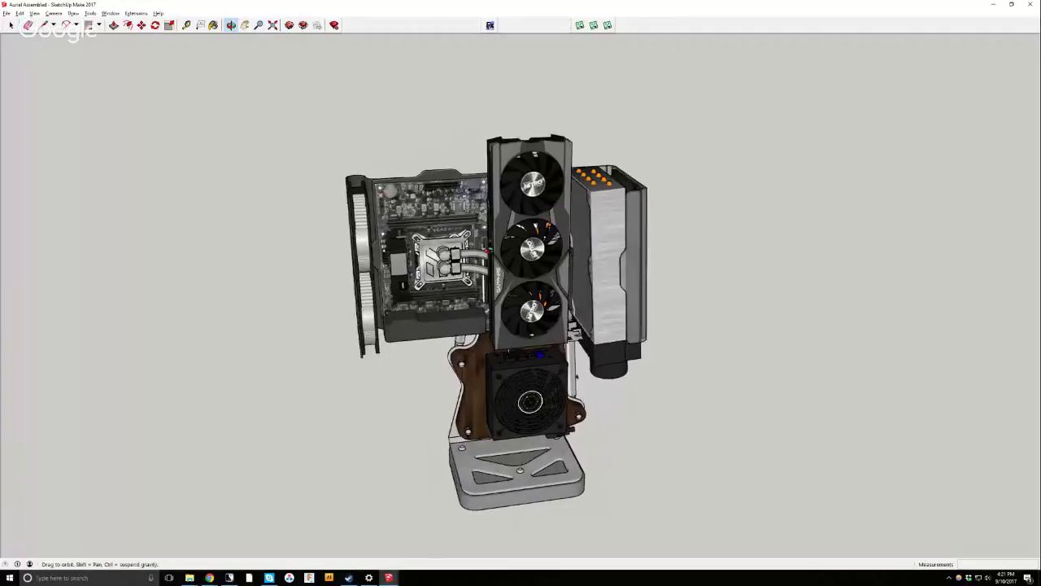
Rotate the assembled Auriel build model slightly and zoom out to view it.
{"action": "left_click_drag", "start_coordinate": [586, 431], "coordinate": [610, 425]}
{"action": "scroll", "coordinate": [609, 424], "scroll_direction": "down", "scroll_amount": 3}
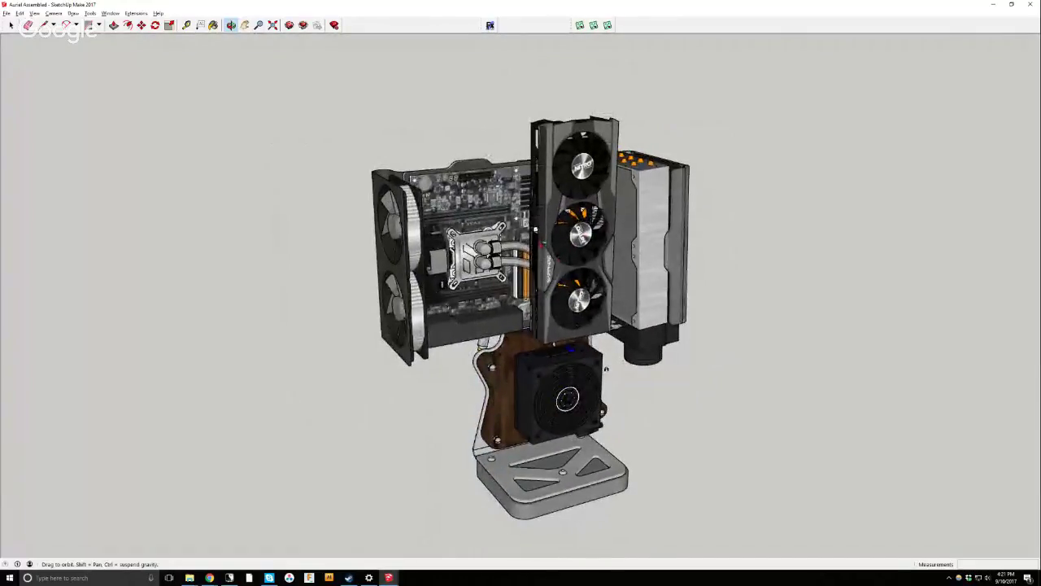
Select the graphics card group, step into its nested parts, then Alt+Tab toward the 120mm by 25mm Fan window.
{"action": "left_click", "coordinate": [13, 25]}
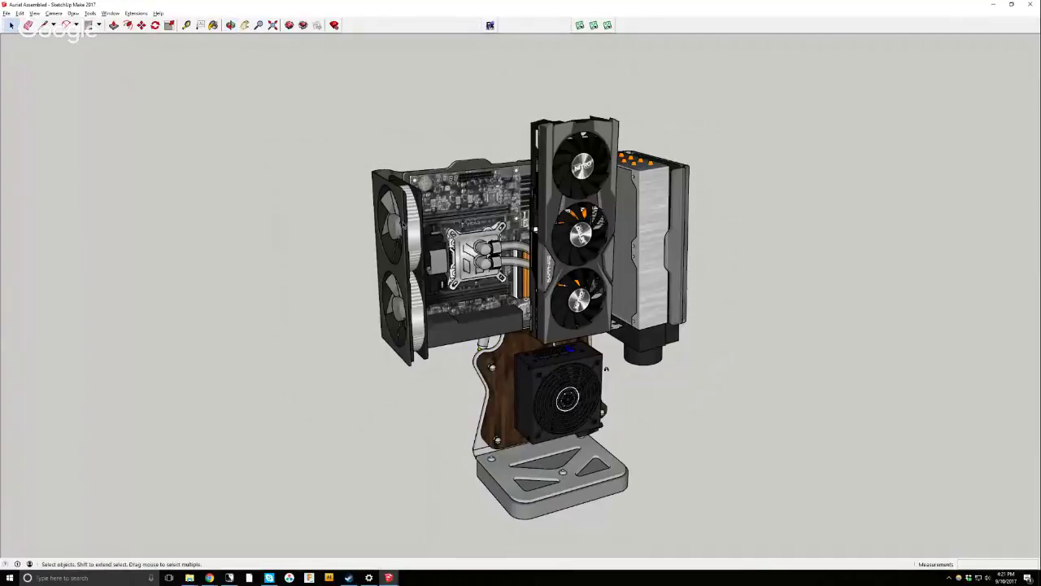
{"action": "left_click", "coordinate": [424, 218]}
{"action": "key", "text": "Return"}
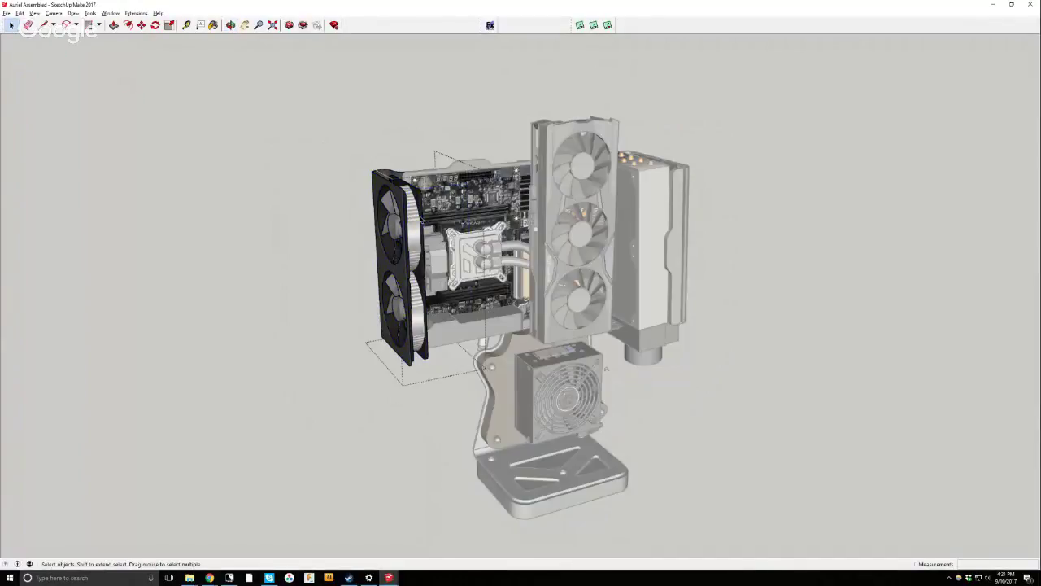
{"action": "key", "text": "Return"}
{"action": "key", "text": "alt+Tab"}
{"action": "key", "text": "alt+Tab"}
Paste the copied 120mm fan into the model.
{"action": "left_click_drag", "start_coordinate": [256, 193], "coordinate": [627, 493]}
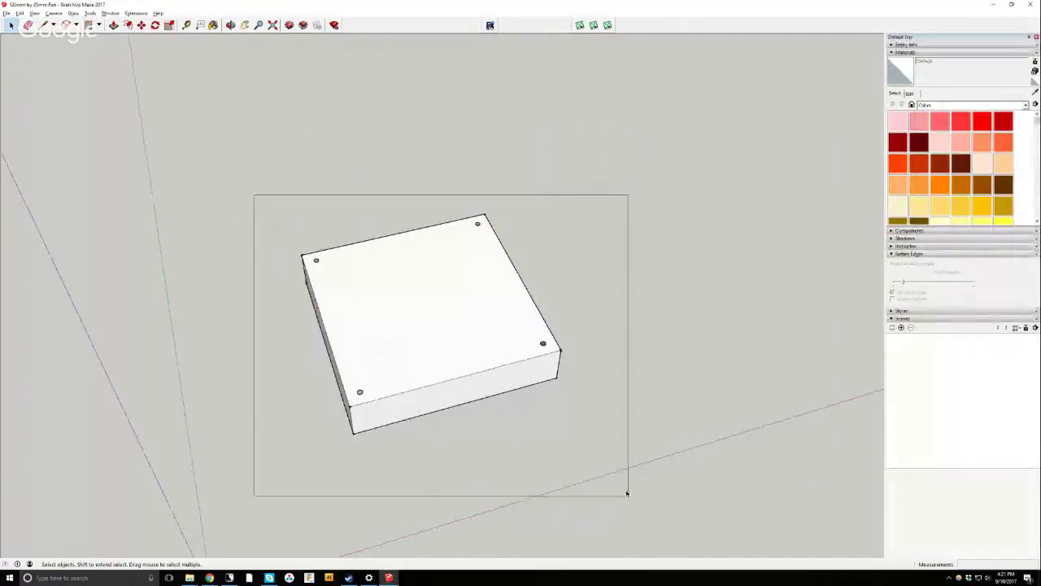
{"action": "scroll", "coordinate": [204, 353], "scroll_direction": "down", "scroll_amount": 5}
{"action": "key", "text": "ctrl+v"}
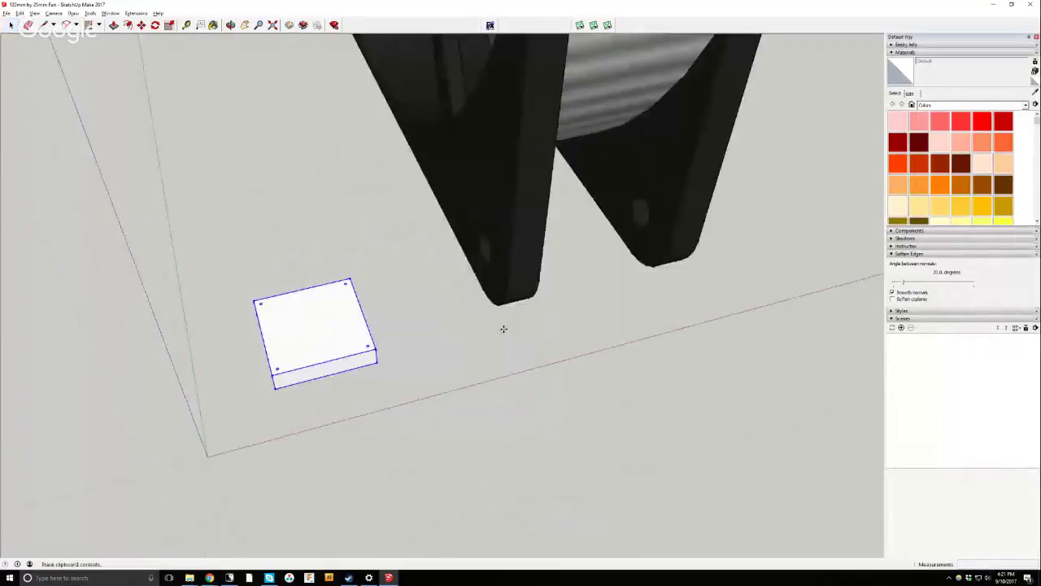
{"action": "scroll", "coordinate": [537, 358], "scroll_direction": "down", "scroll_amount": 3}
{"action": "scroll", "coordinate": [556, 355], "scroll_direction": "down", "scroll_amount": 3}
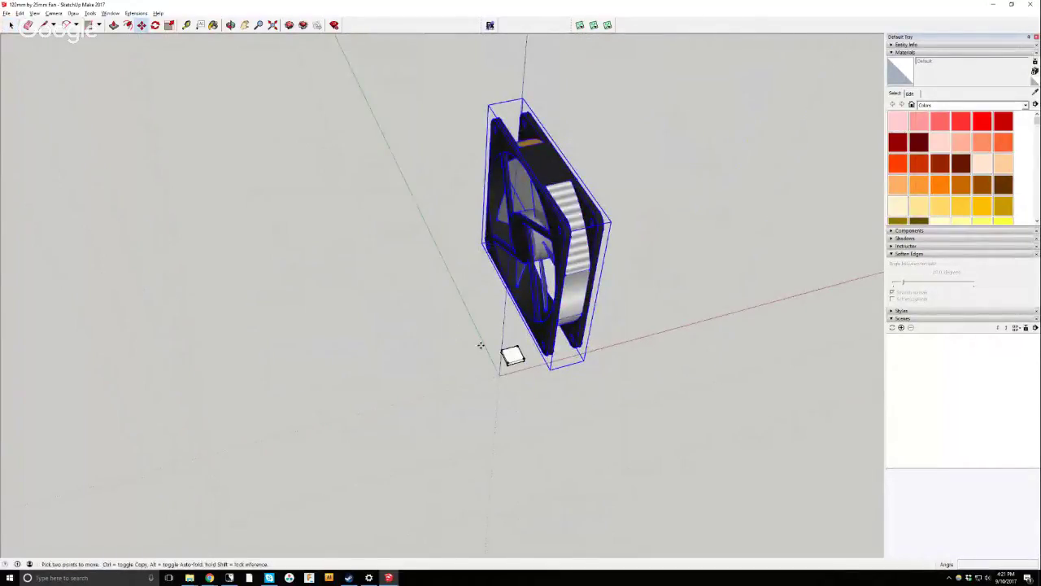
Look at the fan from the Right standard view with Parallel Projection turned on.
{"action": "left_click", "coordinate": [53, 13]}
{"action": "mouse_move", "coordinate": [89, 39]}
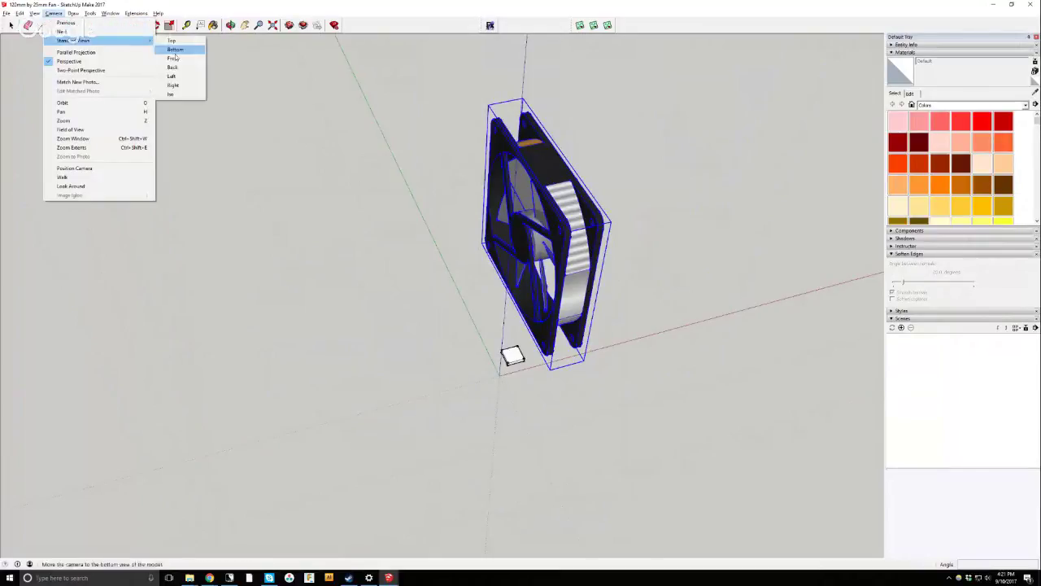
{"action": "left_click", "coordinate": [179, 59]}
{"action": "left_click", "coordinate": [53, 13]}
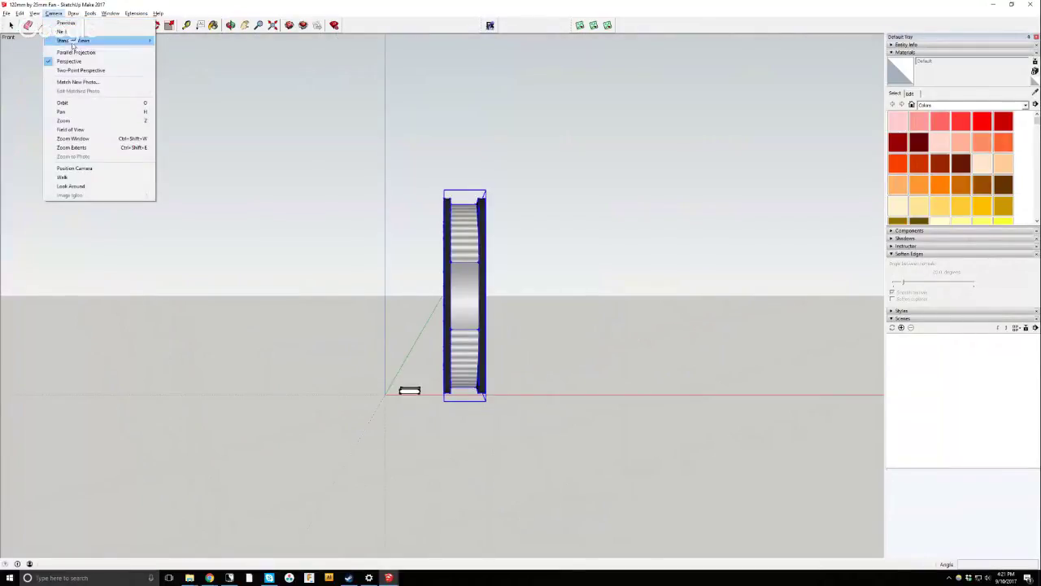
{"action": "mouse_move", "coordinate": [89, 40]}
{"action": "left_click", "coordinate": [184, 86]}
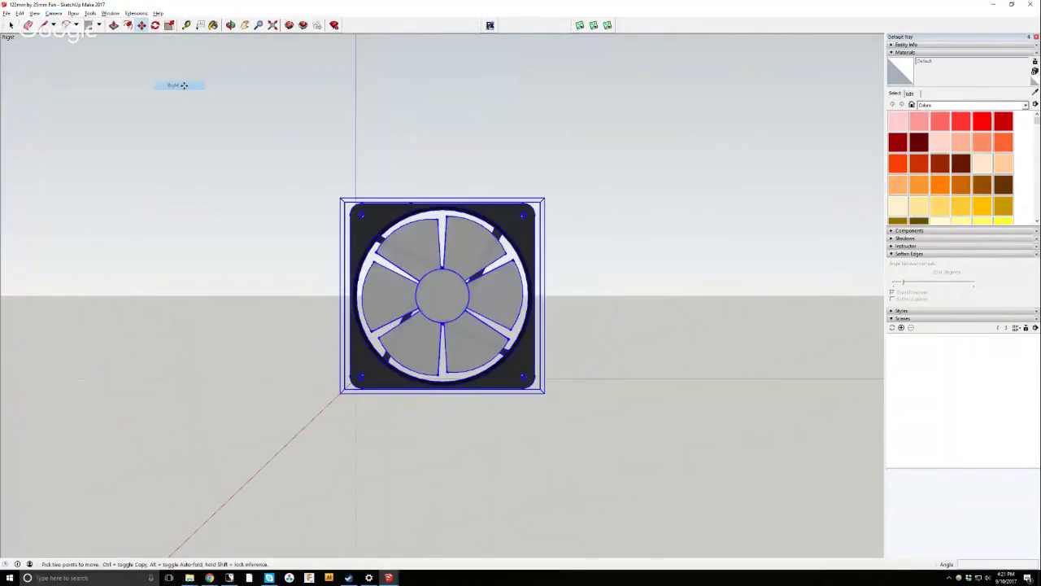
{"action": "left_click", "coordinate": [53, 13]}
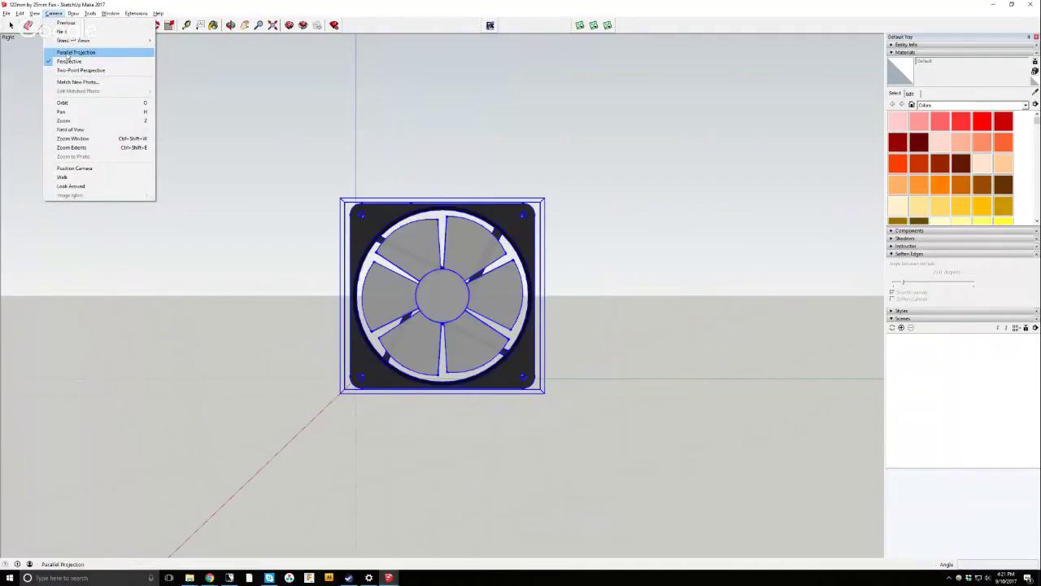
{"action": "left_click", "coordinate": [82, 52]}
Pick up the pasted fan with the Move tool to reposition it.
{"action": "key", "text": "m"}
{"action": "scroll", "coordinate": [541, 269], "scroll_direction": "down", "scroll_amount": 1}
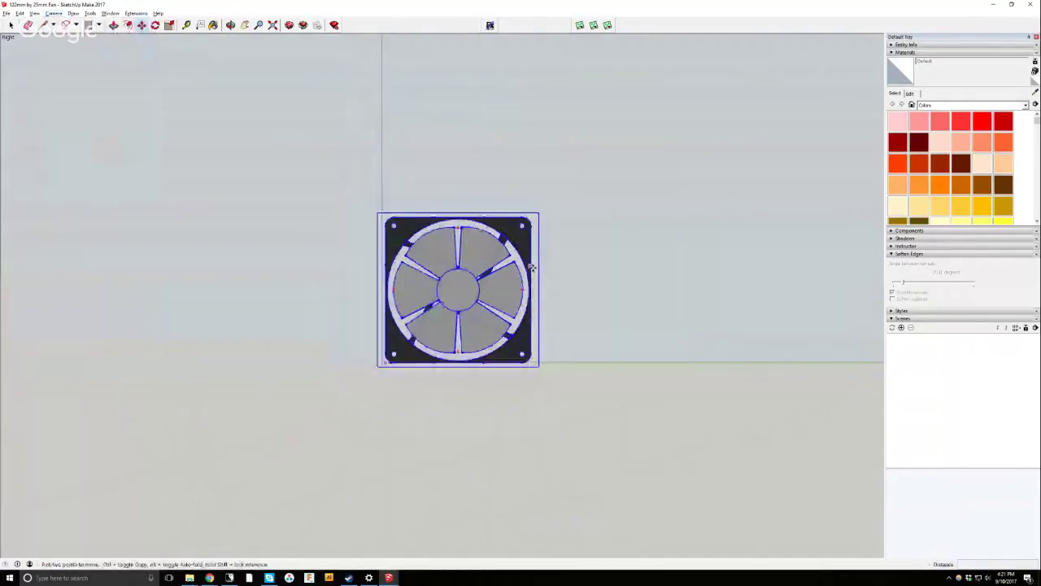
{"action": "scroll", "coordinate": [651, 262], "scroll_direction": "up", "scroll_amount": 2}
{"action": "scroll", "coordinate": [178, 251], "scroll_direction": "down", "scroll_amount": 1}
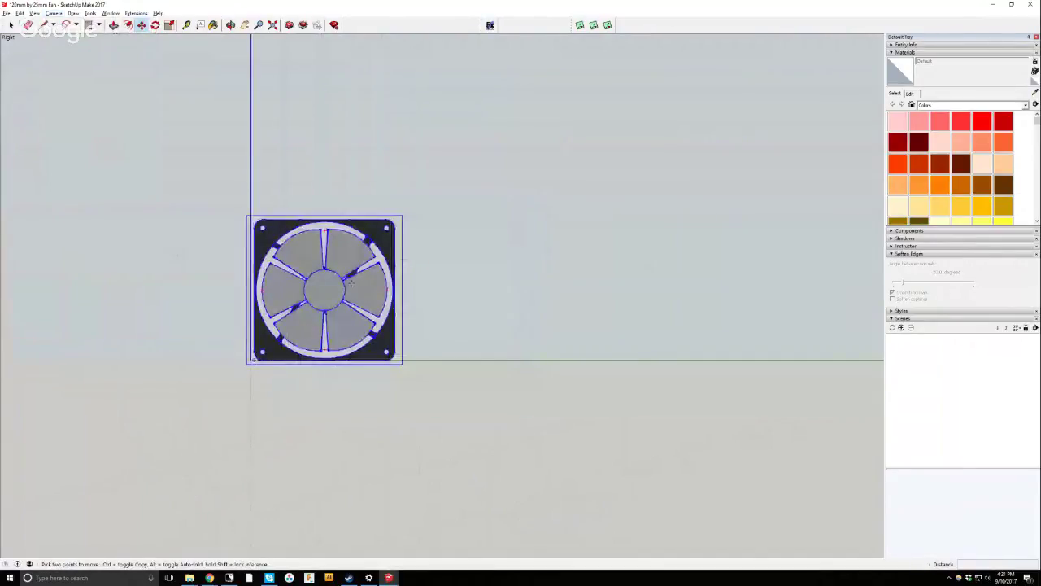
{"action": "left_click", "coordinate": [34, 13]}
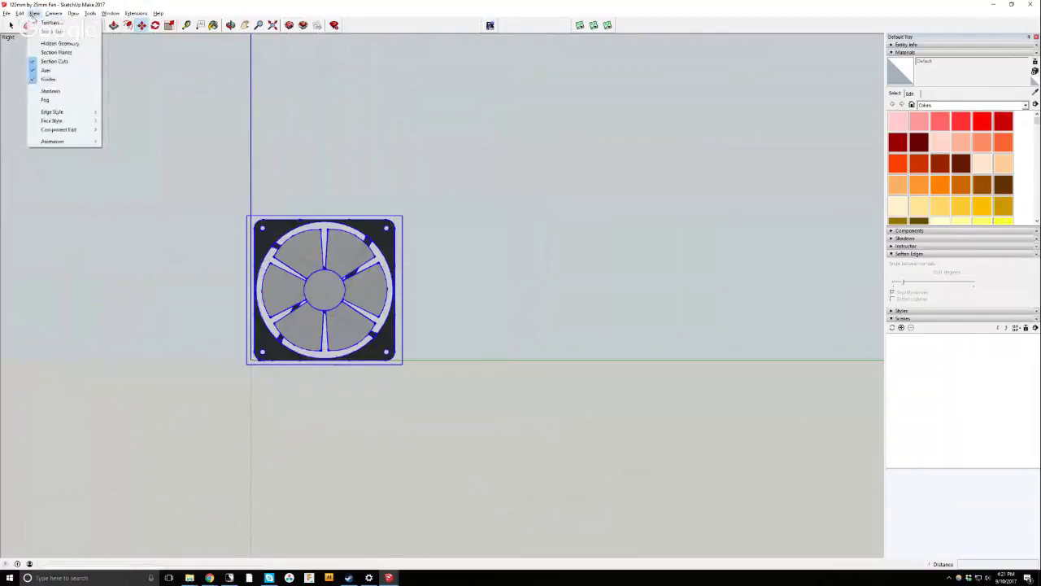
{"action": "mouse_move", "coordinate": [18, 15]}
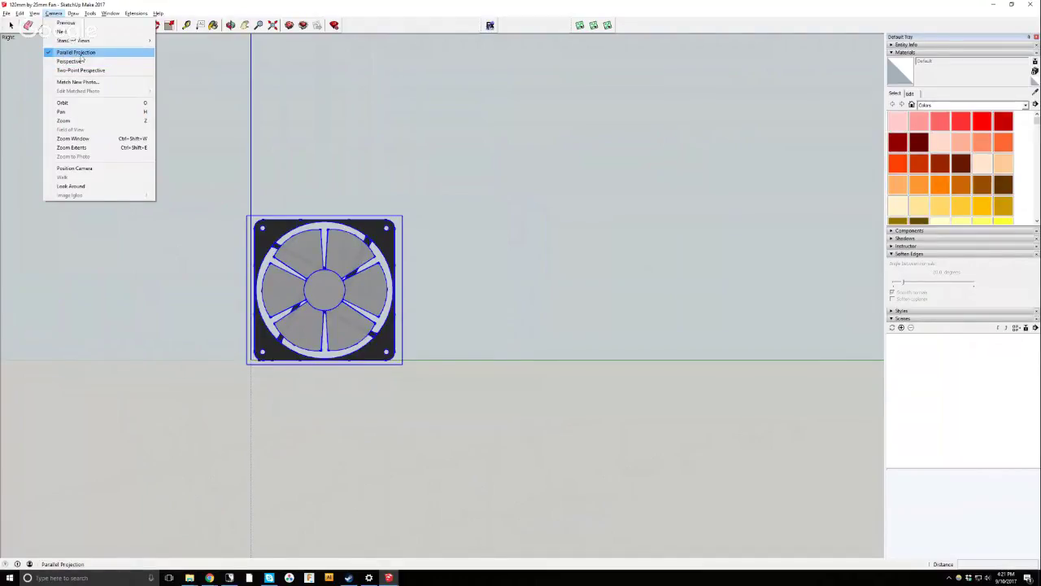
{"action": "key", "text": "Escape"}
{"action": "key", "text": "m"}
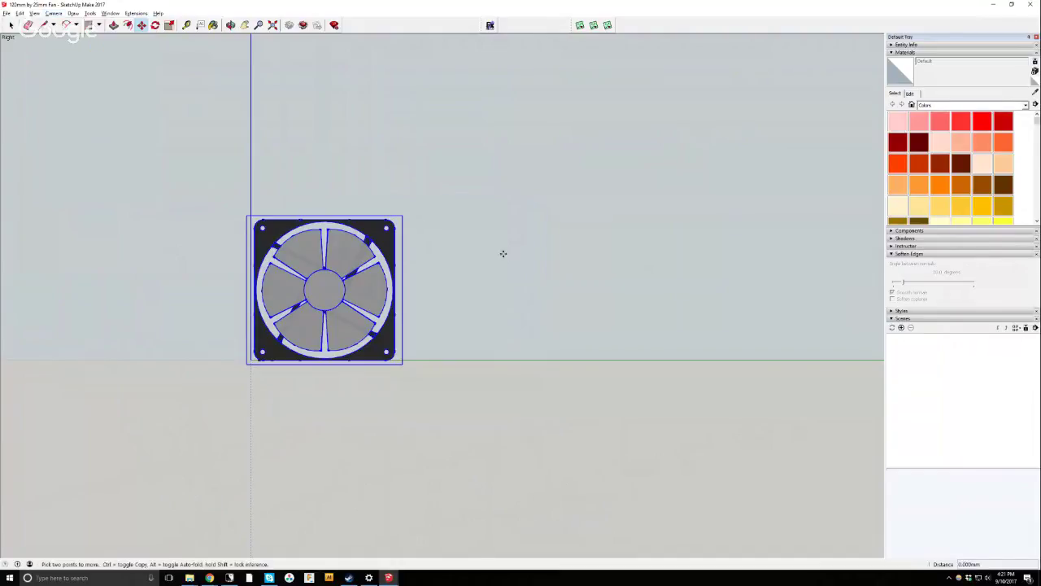
{"action": "left_click", "coordinate": [504, 254]}
{"action": "scroll", "coordinate": [540, 267], "scroll_direction": "down", "scroll_amount": 1}
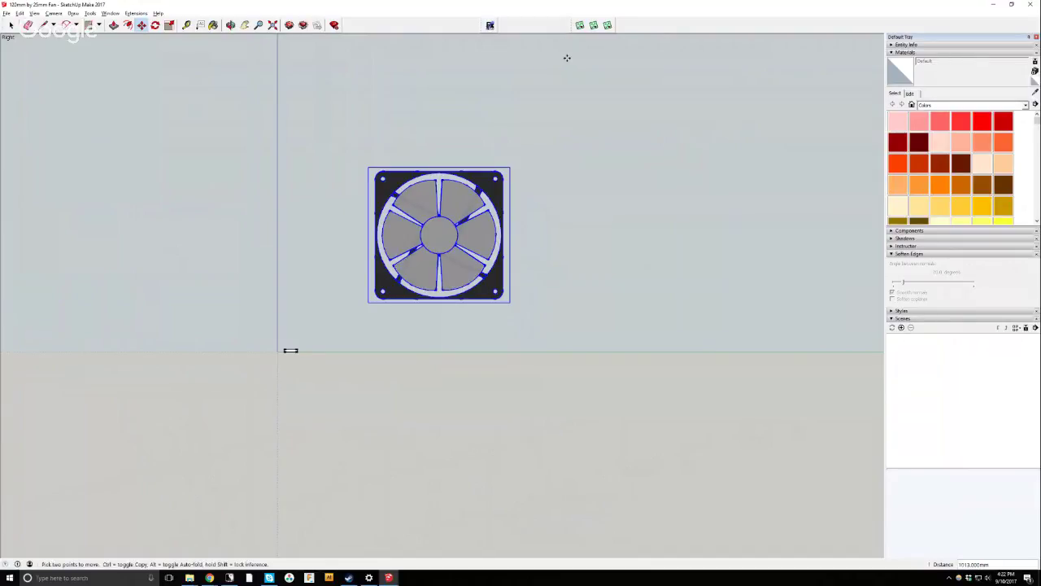
Draw a rectangle face just right of the fan, entering its size numerically.
{"action": "scroll", "coordinate": [567, 58], "scroll_direction": "up", "scroll_amount": 1}
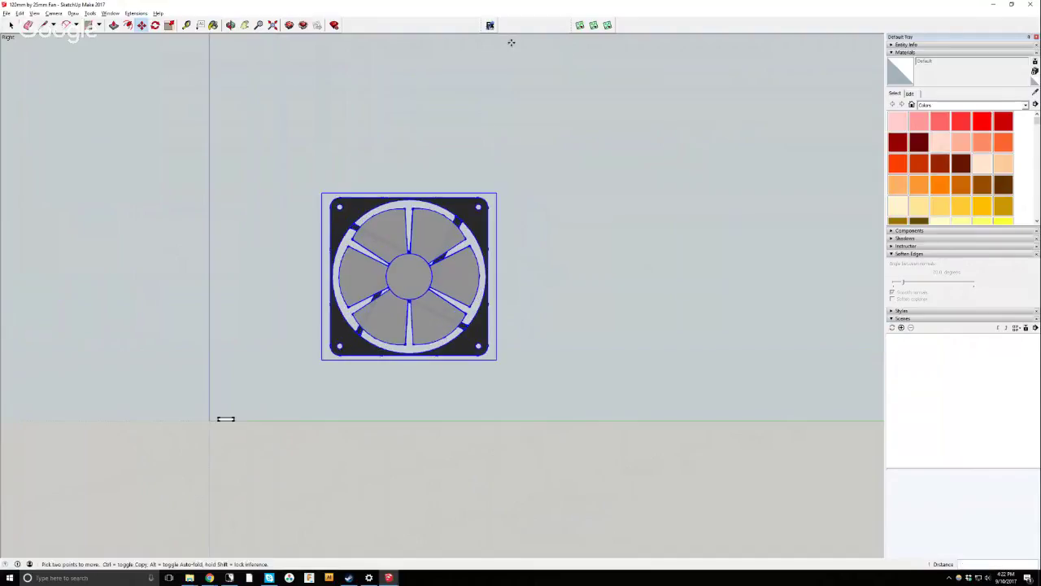
{"action": "left_click", "coordinate": [90, 25]}
{"action": "scroll", "coordinate": [146, 219], "scroll_direction": "down", "scroll_amount": 2}
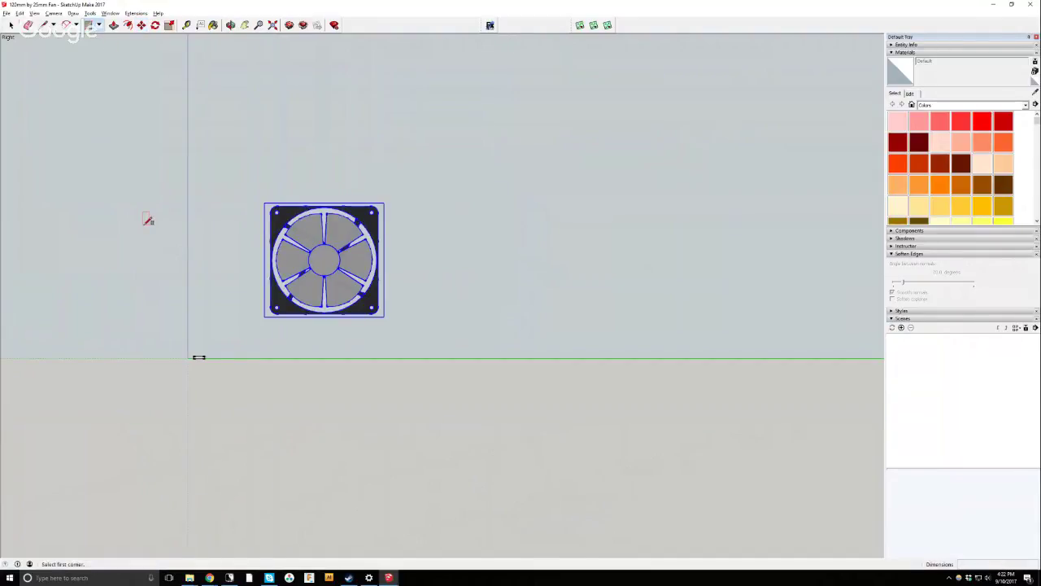
{"action": "left_click", "coordinate": [446, 205]}
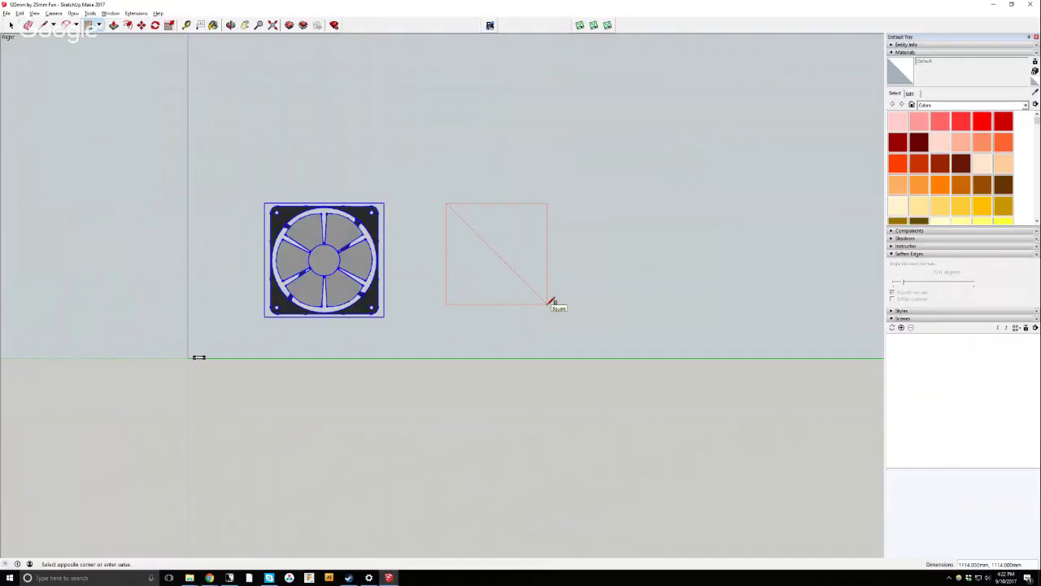
{"action": "type", "text": "1200,1200"}
{"action": "key", "text": "Return"}
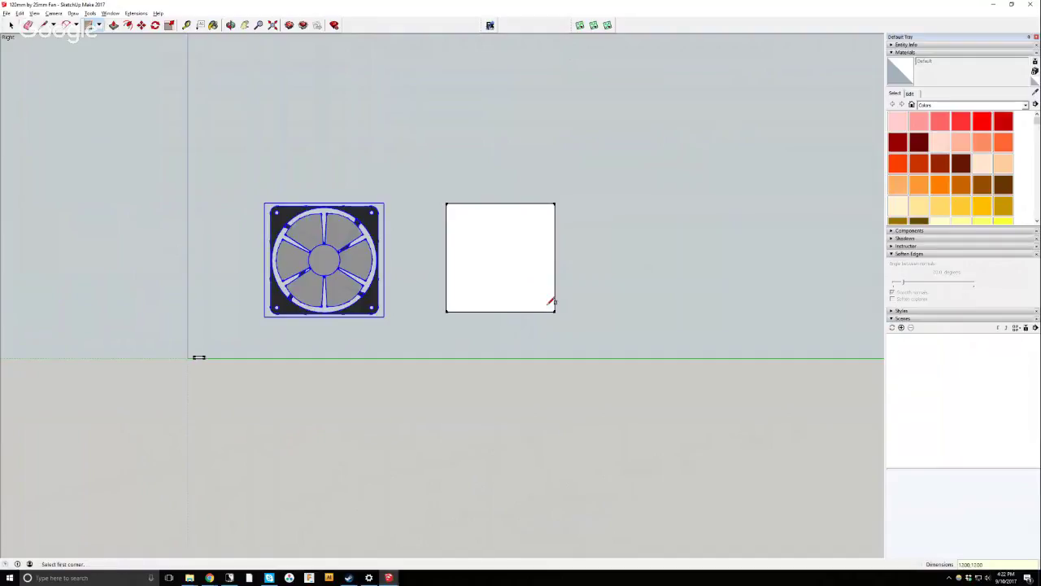
{"action": "scroll", "coordinate": [525, 260], "scroll_direction": "up", "scroll_amount": 1}
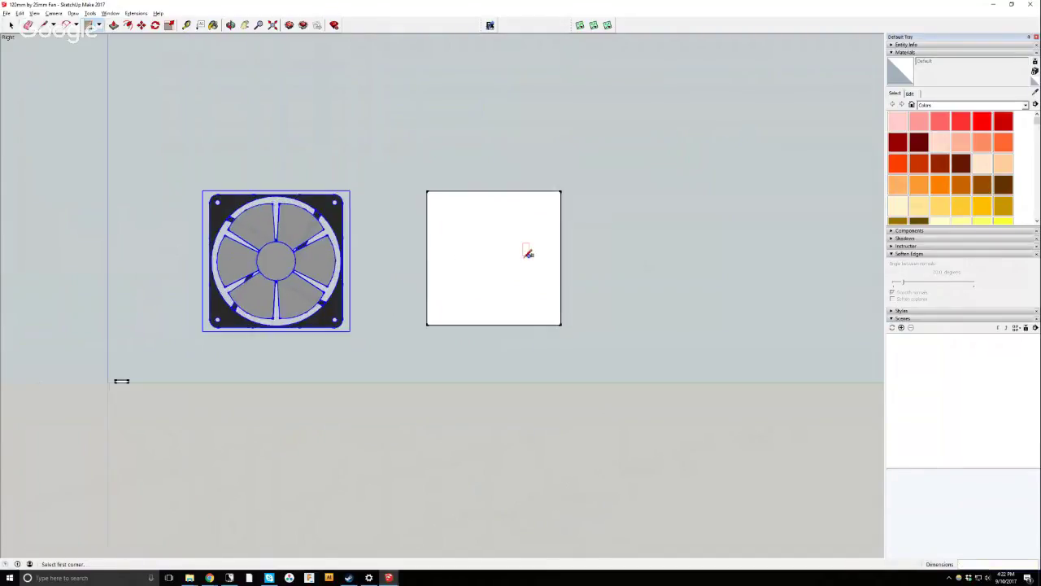
{"action": "scroll", "coordinate": [478, 249], "scroll_direction": "up", "scroll_amount": 1}
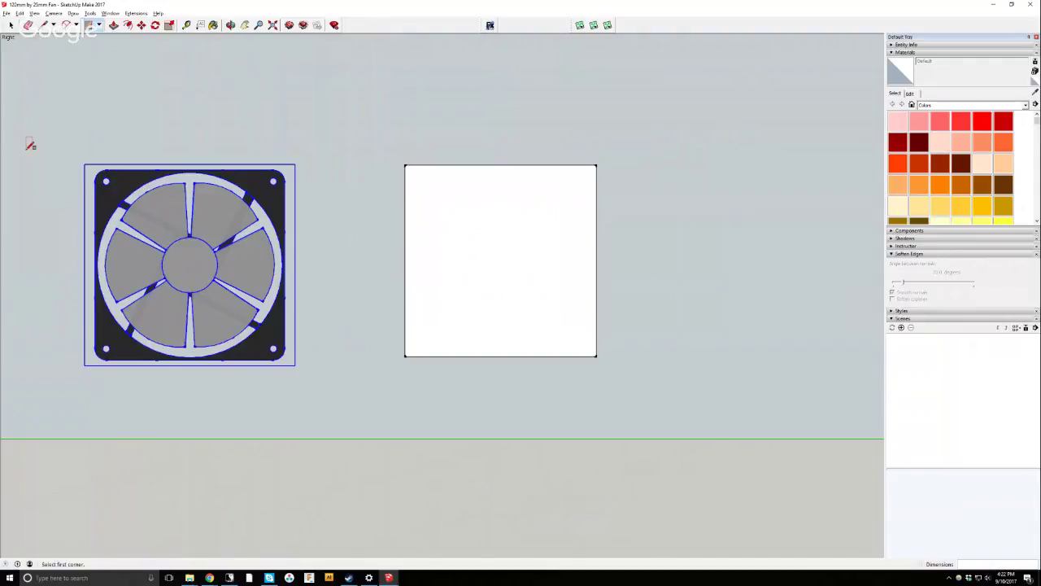
Draw diagonal chamfer lines across all four corners of the square.
{"action": "left_click", "coordinate": [45, 24]}
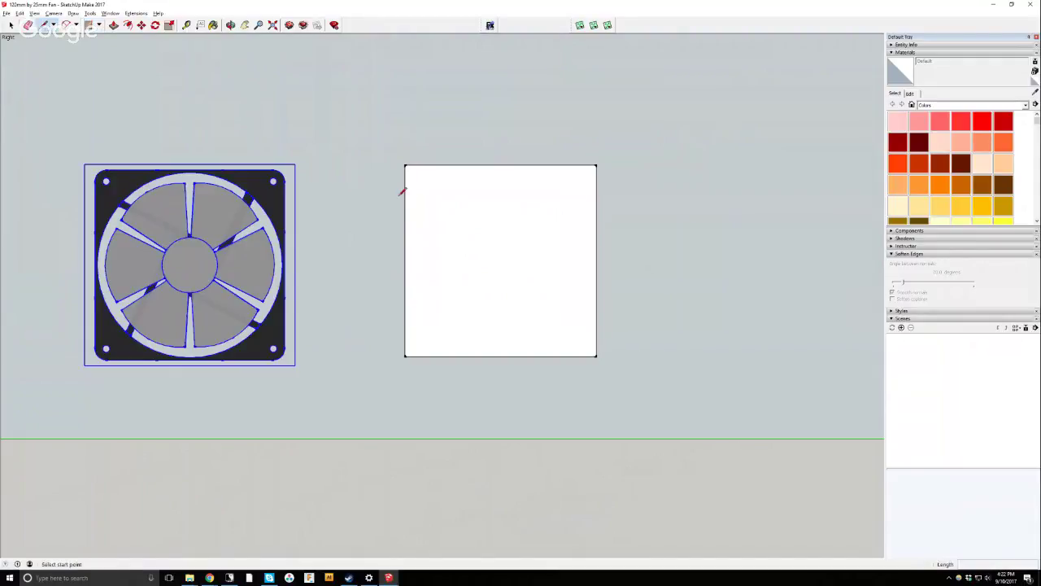
{"action": "left_click", "coordinate": [405, 177]}
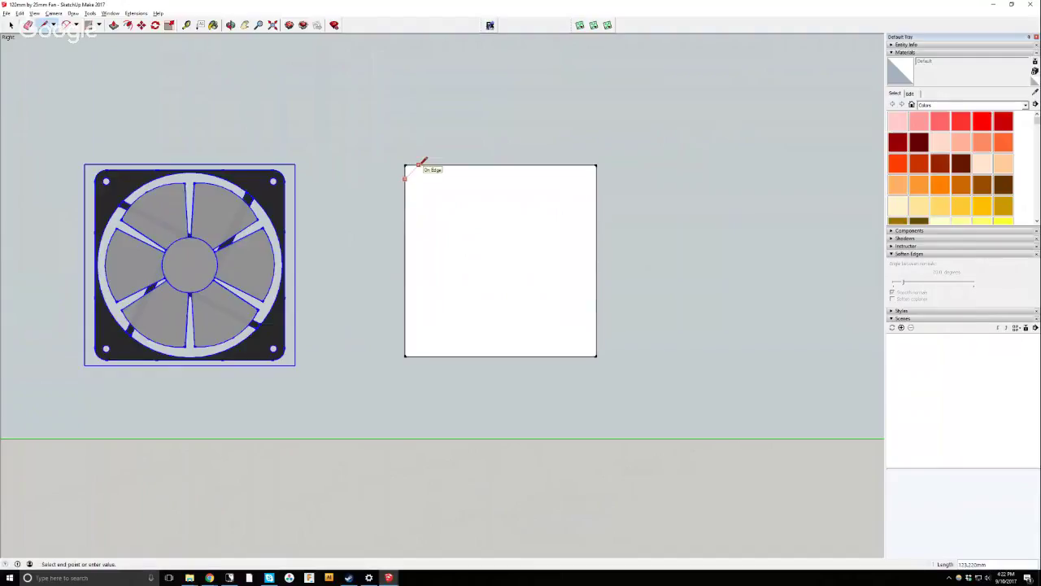
{"action": "left_click", "coordinate": [418, 165]}
{"action": "left_click", "coordinate": [418, 355]}
{"action": "left_click", "coordinate": [405, 343]}
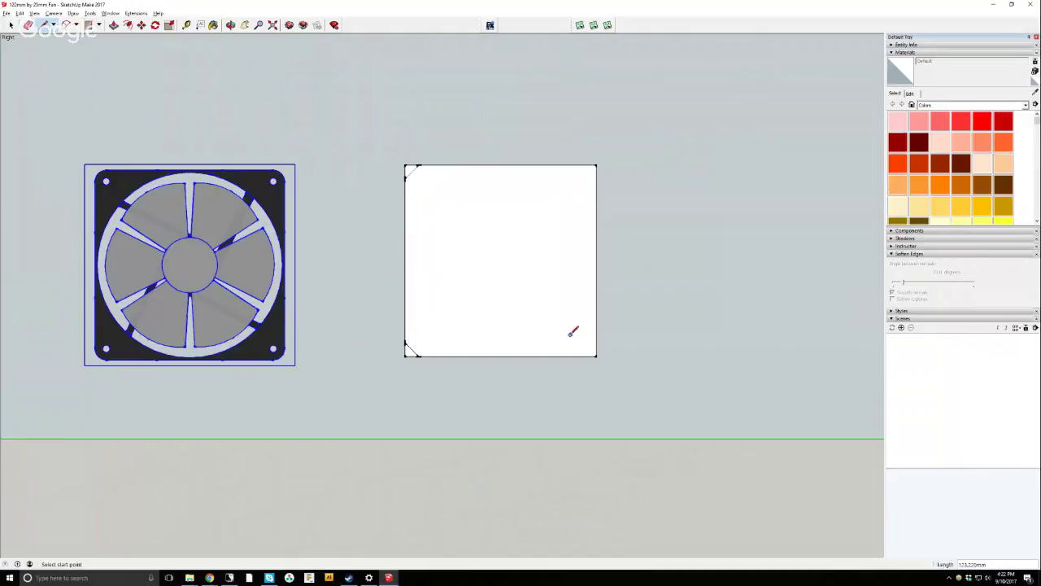
{"action": "left_click", "coordinate": [596, 343]}
{"action": "left_click", "coordinate": [582, 356]}
{"action": "left_click", "coordinate": [583, 166]}
{"action": "left_click", "coordinate": [596, 178]}
{"action": "left_click", "coordinate": [584, 165]}
{"action": "left_click", "coordinate": [596, 178]}
{"action": "scroll", "coordinate": [480, 57], "scroll_direction": "down", "scroll_amount": 3}
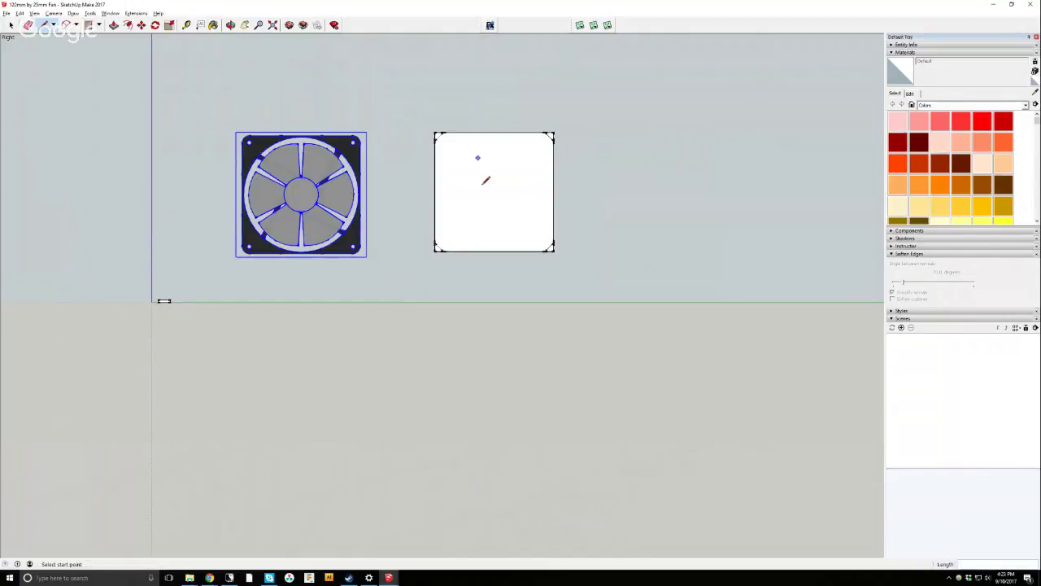
{"action": "scroll", "coordinate": [483, 176], "scroll_direction": "up", "scroll_amount": 5}
Erase the four cut-off corner pieces beyond the chamfer lines.
{"action": "left_click", "coordinate": [29, 24]}
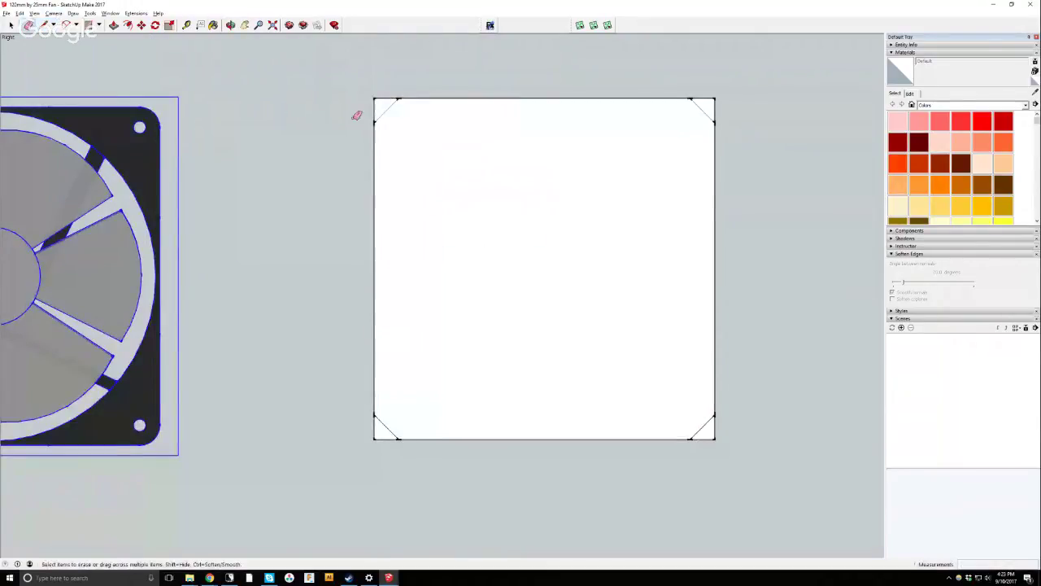
{"action": "left_click_drag", "start_coordinate": [367, 114], "coordinate": [389, 91]}
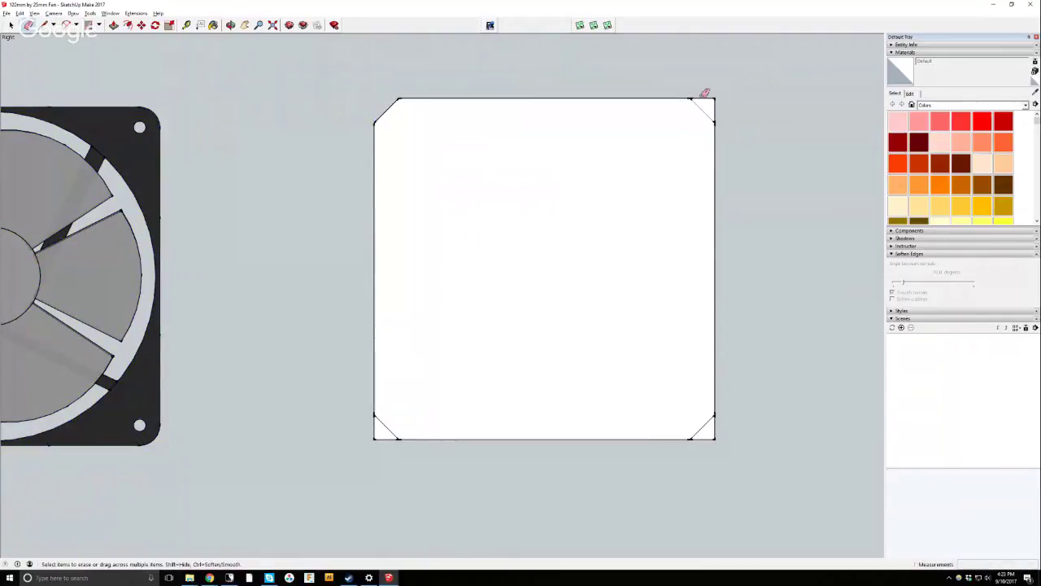
{"action": "left_click_drag", "start_coordinate": [707, 93], "coordinate": [728, 114]}
{"action": "left_click_drag", "start_coordinate": [709, 441], "coordinate": [720, 423]}
{"action": "left_click_drag", "start_coordinate": [396, 433], "coordinate": [345, 416]}
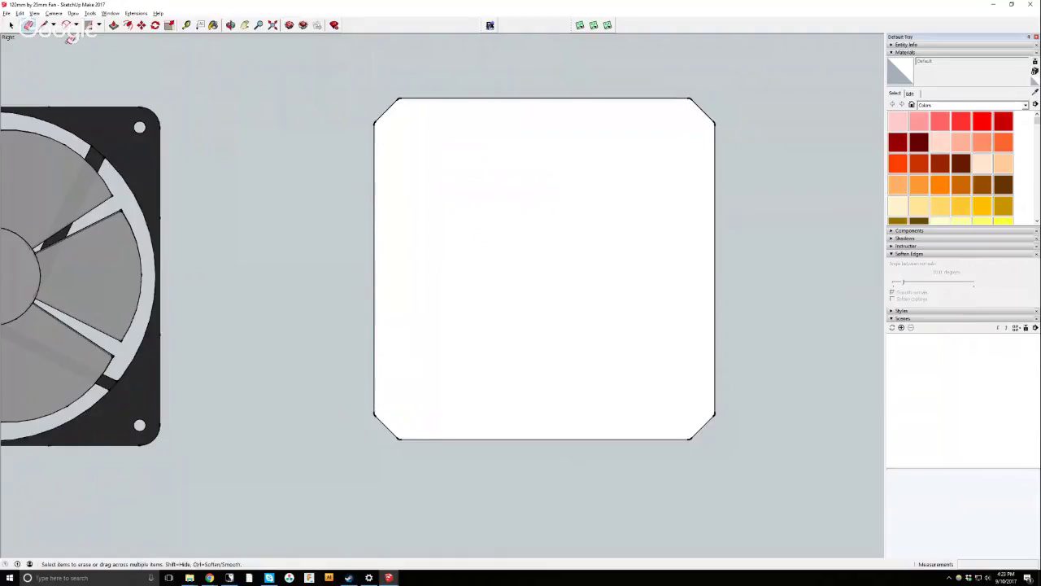
{"action": "left_click", "coordinate": [90, 25]}
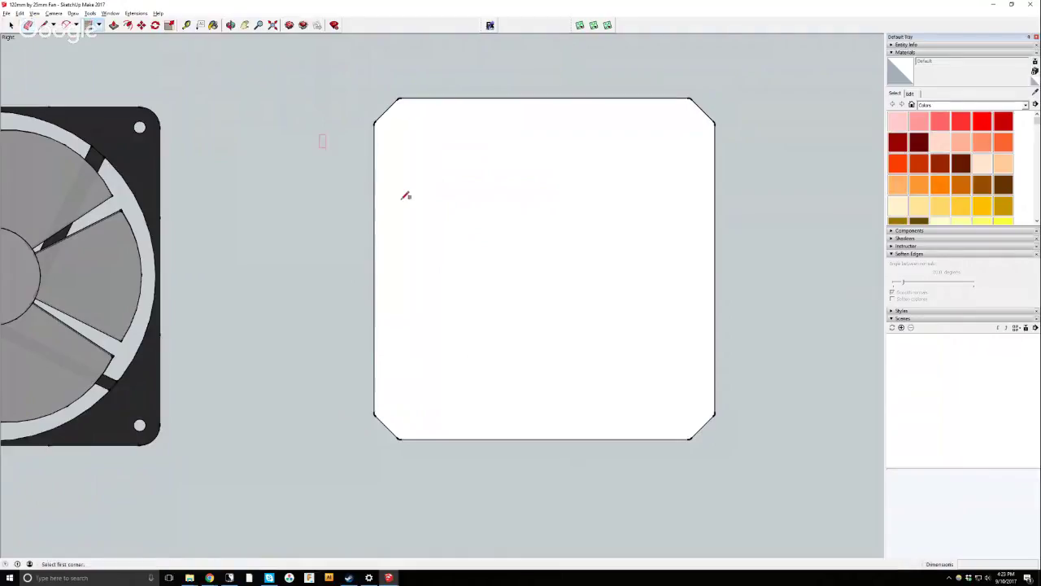
{"action": "left_click", "coordinate": [469, 132]}
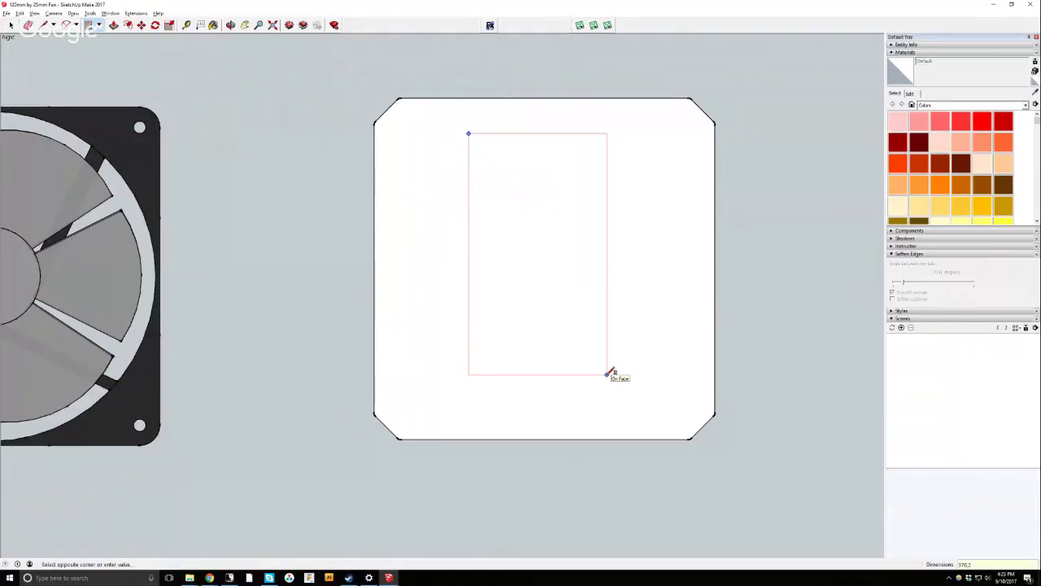
{"action": "key", "text": "Return"}
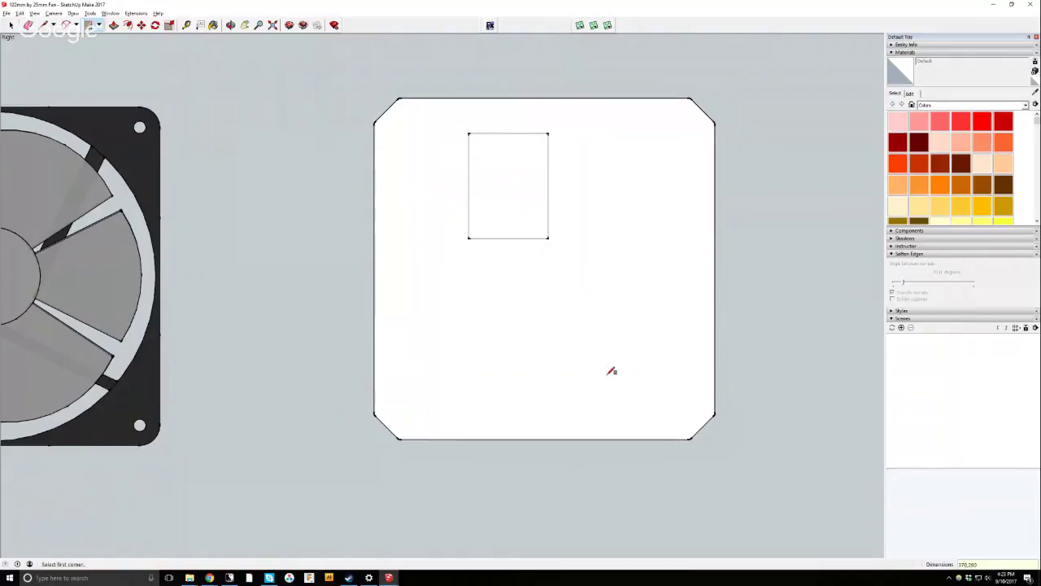
{"action": "key", "text": "ctrl+z"}
{"action": "left_click", "coordinate": [487, 113]}
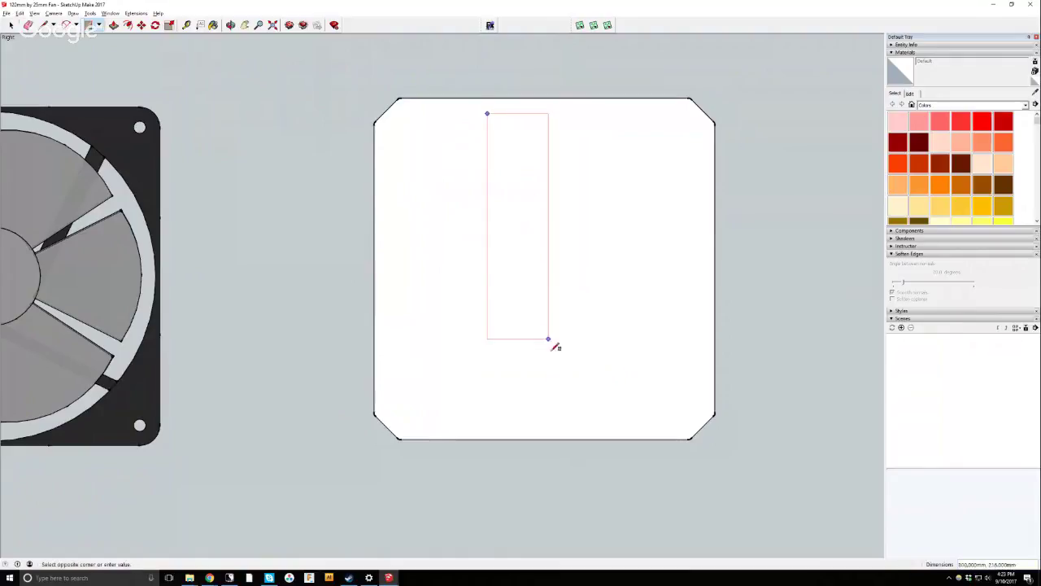
{"action": "type", "text": "37,0;80"}
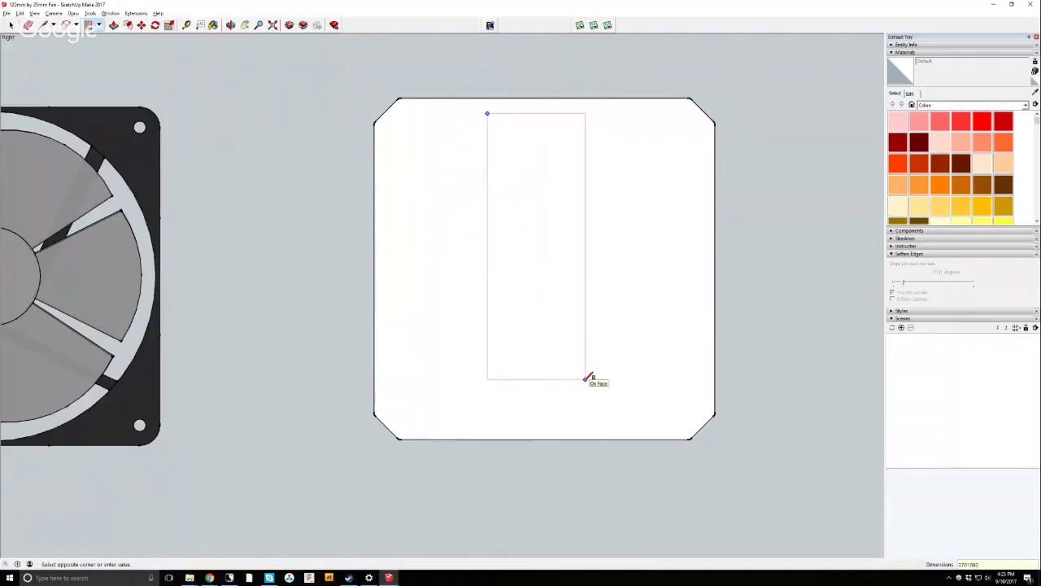
{"action": "key", "text": "Return"}
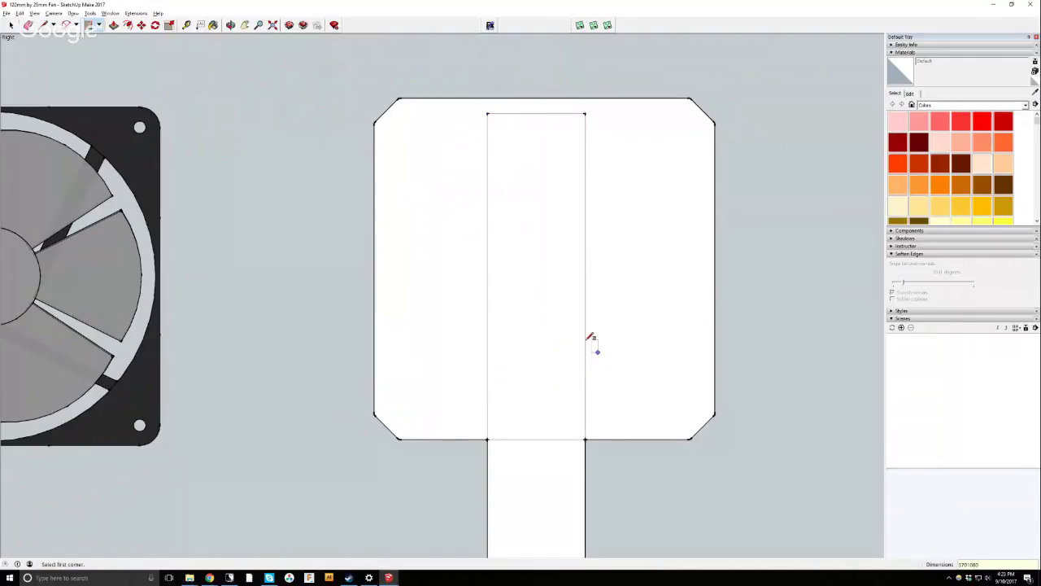
{"action": "key", "text": "ctrl+z"}
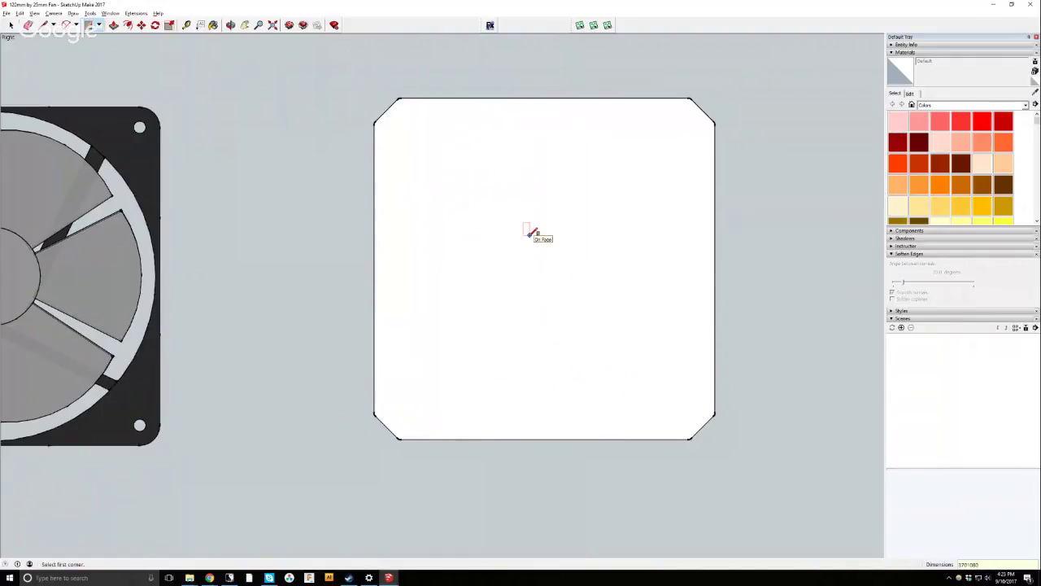
{"action": "left_click", "coordinate": [492, 137]}
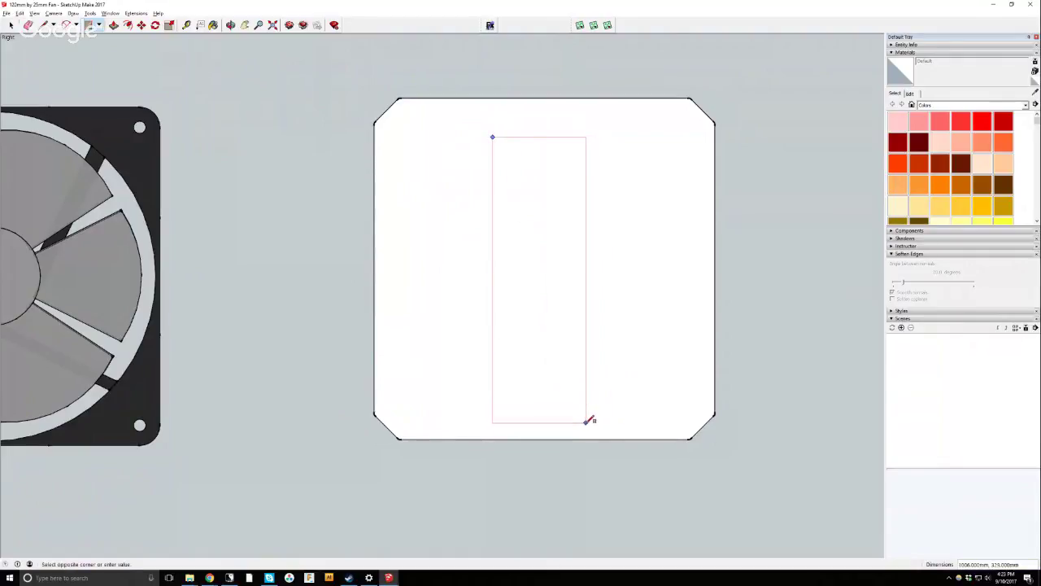
{"action": "key", "text": "Escape"}
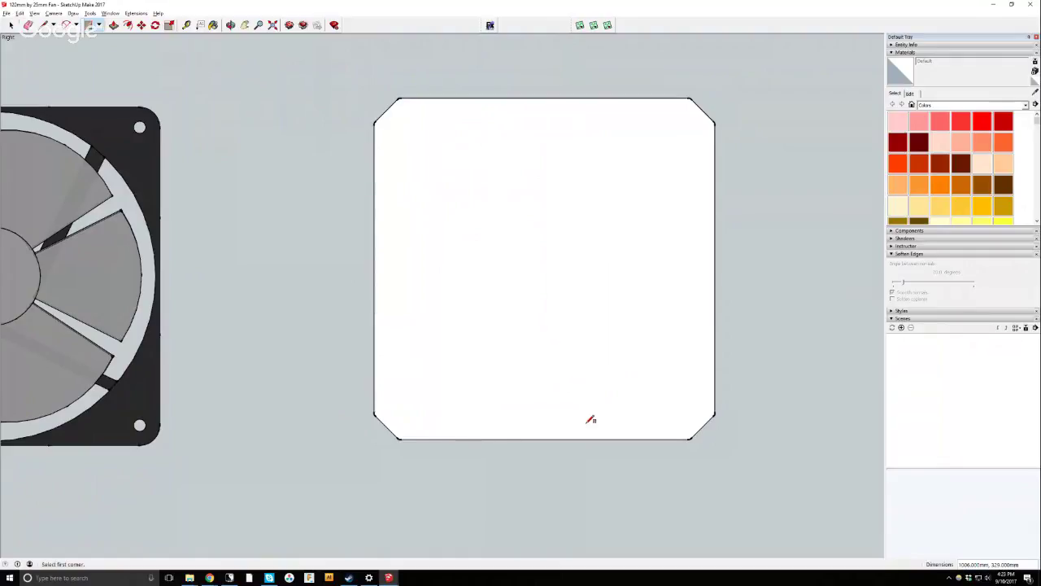
{"action": "scroll", "coordinate": [200, 217], "scroll_direction": "up", "scroll_amount": 1}
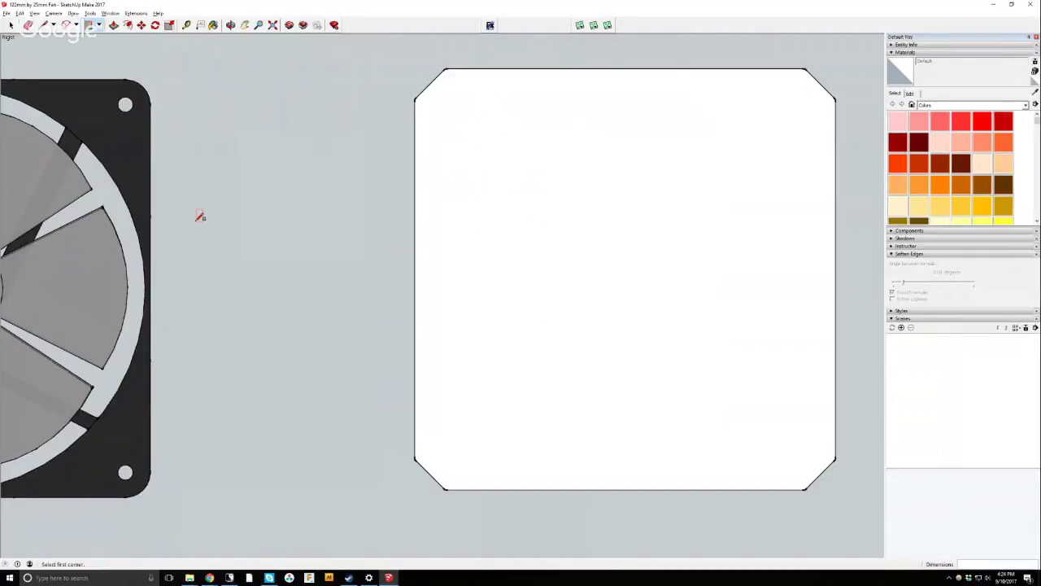
{"action": "scroll", "coordinate": [201, 216], "scroll_direction": "down", "scroll_amount": 3}
Draw a 1080 by 390 rectangle to the right of the panel.
{"action": "left_click", "coordinate": [574, 135]}
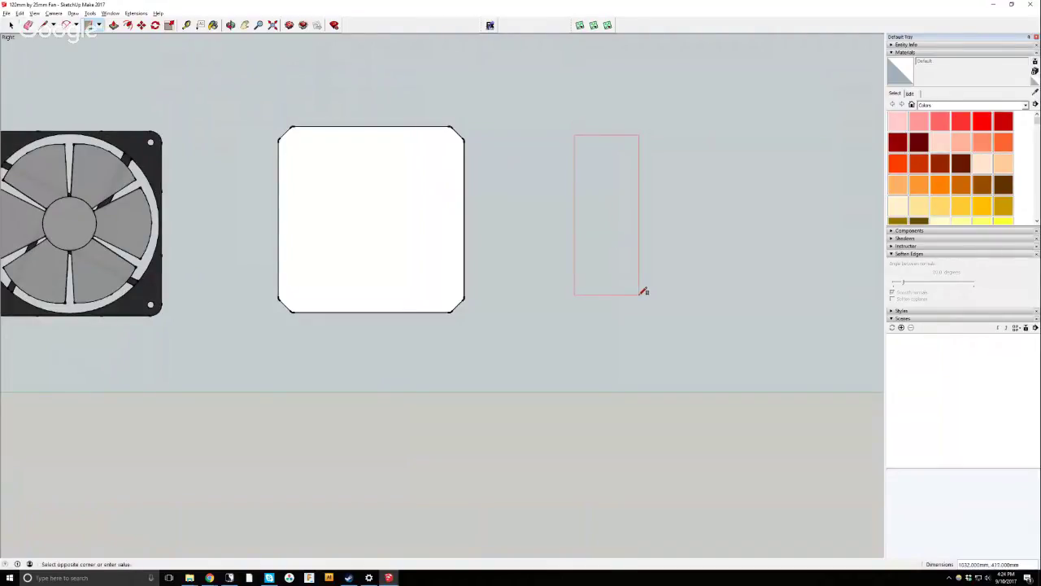
{"action": "type", "text": "1080, 330"}
{"action": "key", "text": "Return"}
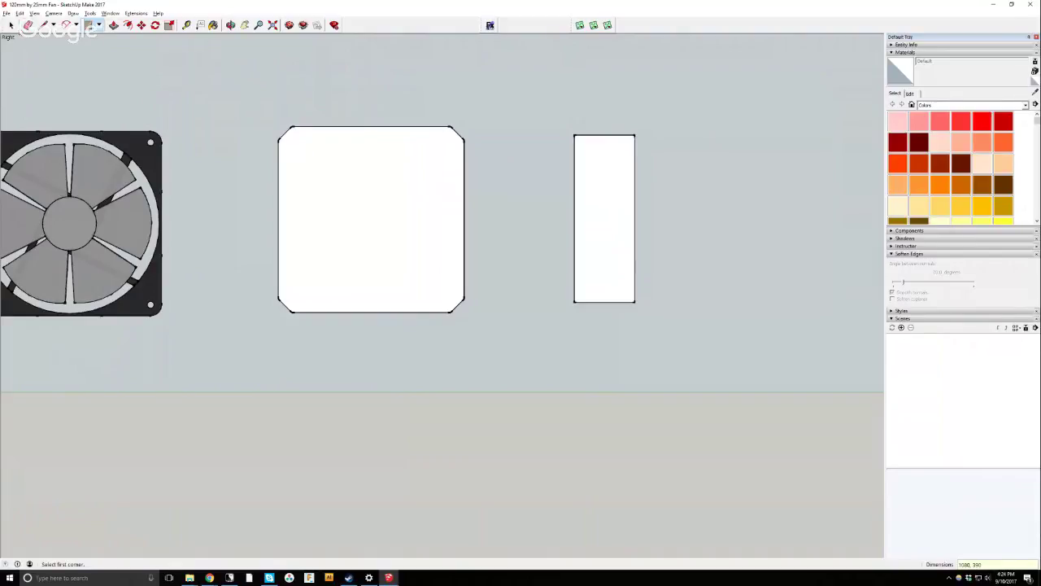
Round all four corners of the rectangle with 2 Point Arcs.
{"action": "left_click", "coordinate": [65, 25]}
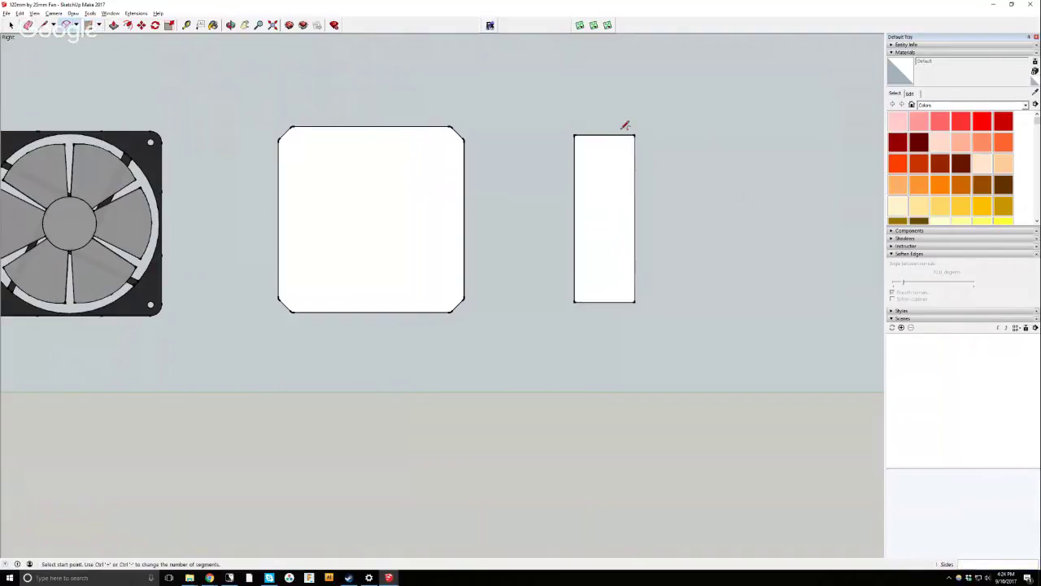
{"action": "scroll", "coordinate": [620, 124], "scroll_direction": "up", "scroll_amount": 2}
{"action": "left_click", "coordinate": [557, 149]}
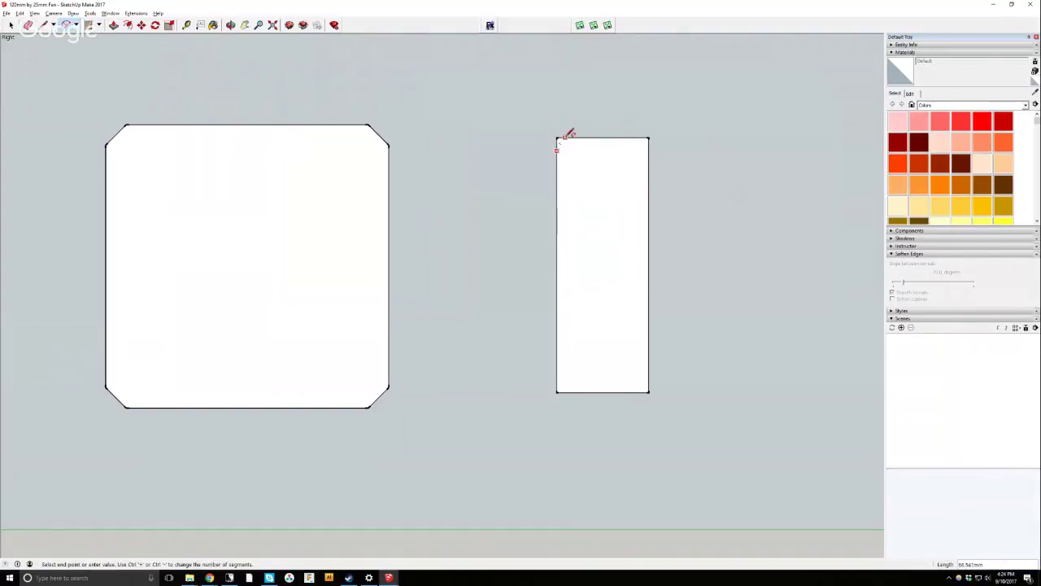
{"action": "left_click", "coordinate": [570, 137]}
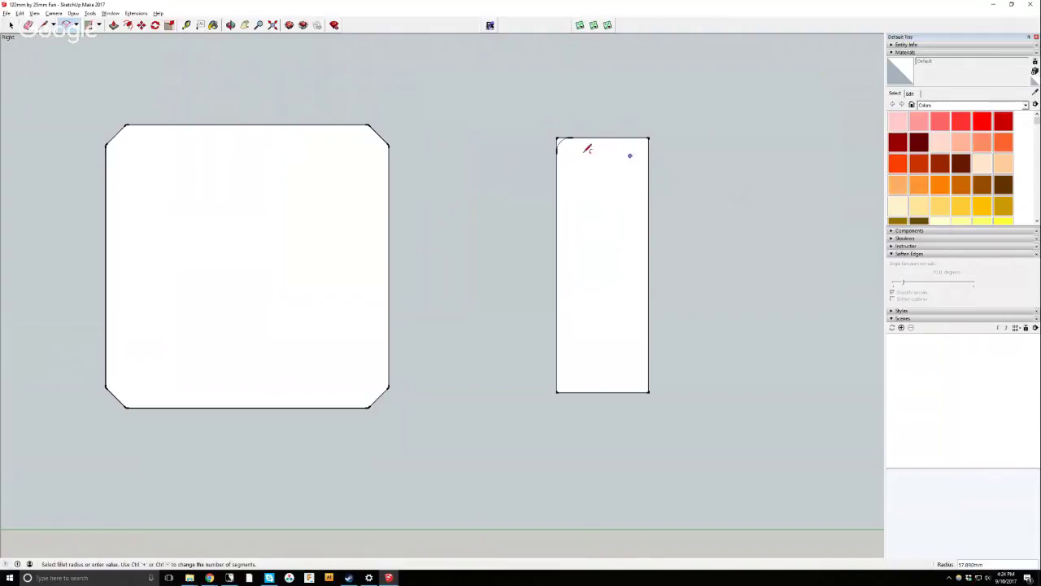
{"action": "left_click", "coordinate": [648, 150]}
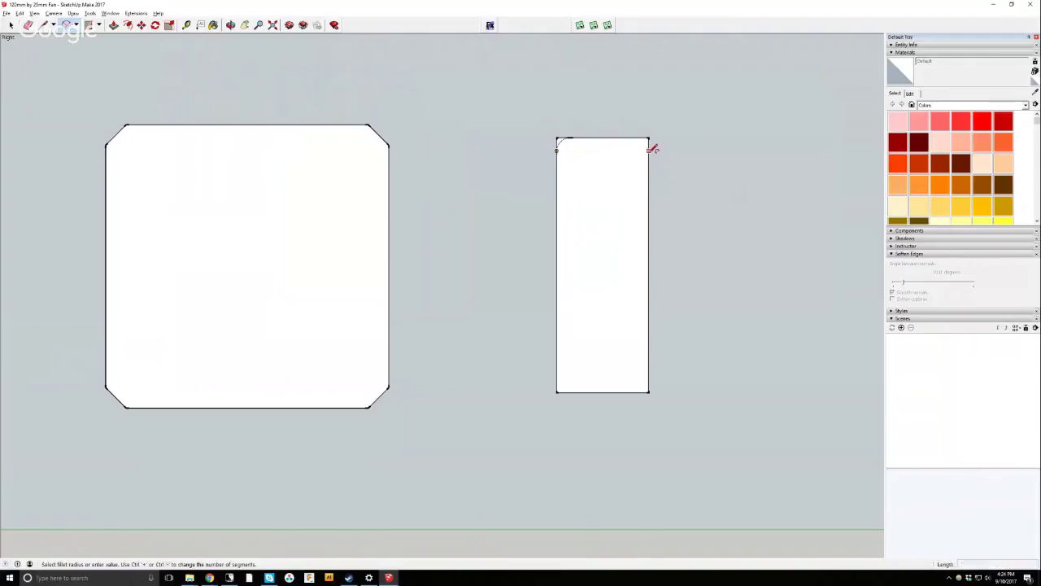
{"action": "left_click", "coordinate": [640, 135]}
{"action": "left_click", "coordinate": [570, 388]}
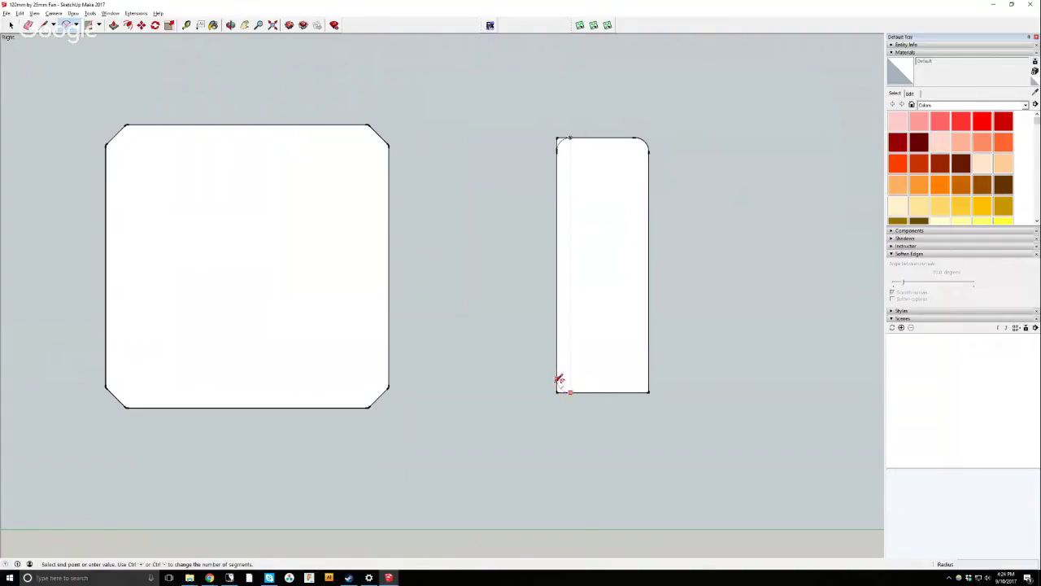
{"action": "left_click", "coordinate": [560, 379]}
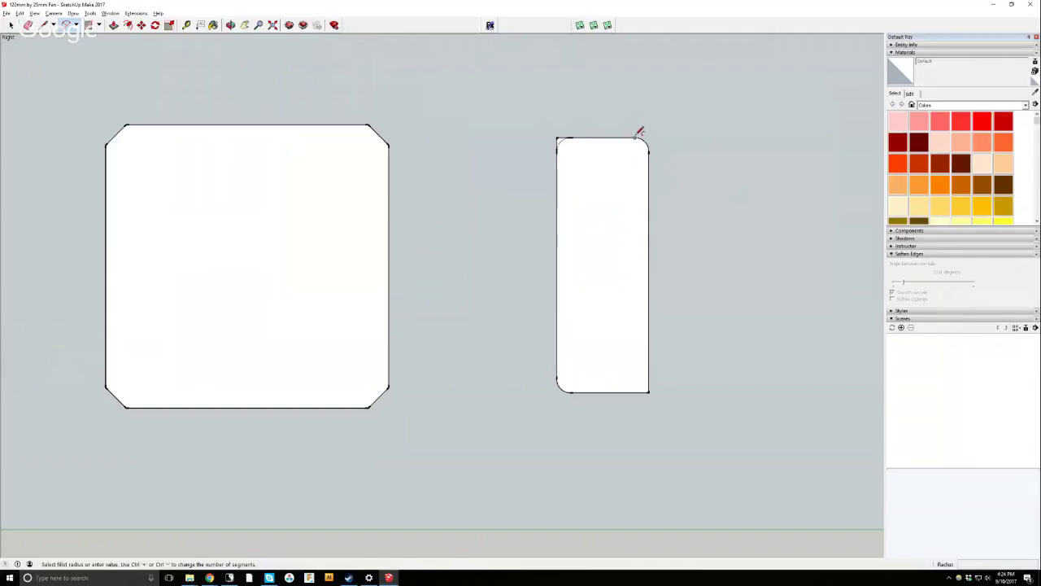
{"action": "left_click", "coordinate": [641, 390]}
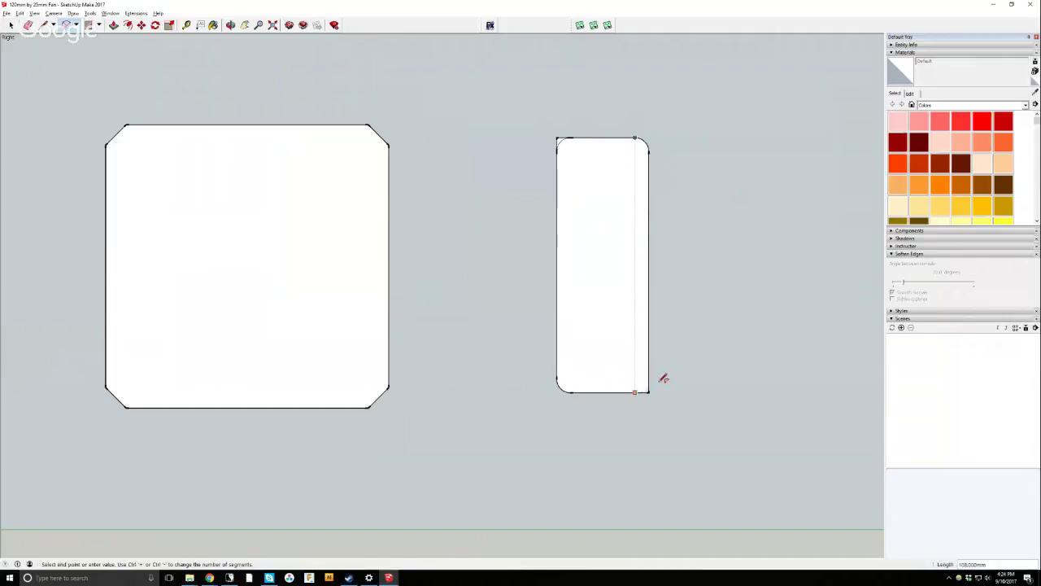
{"action": "left_click", "coordinate": [649, 377]}
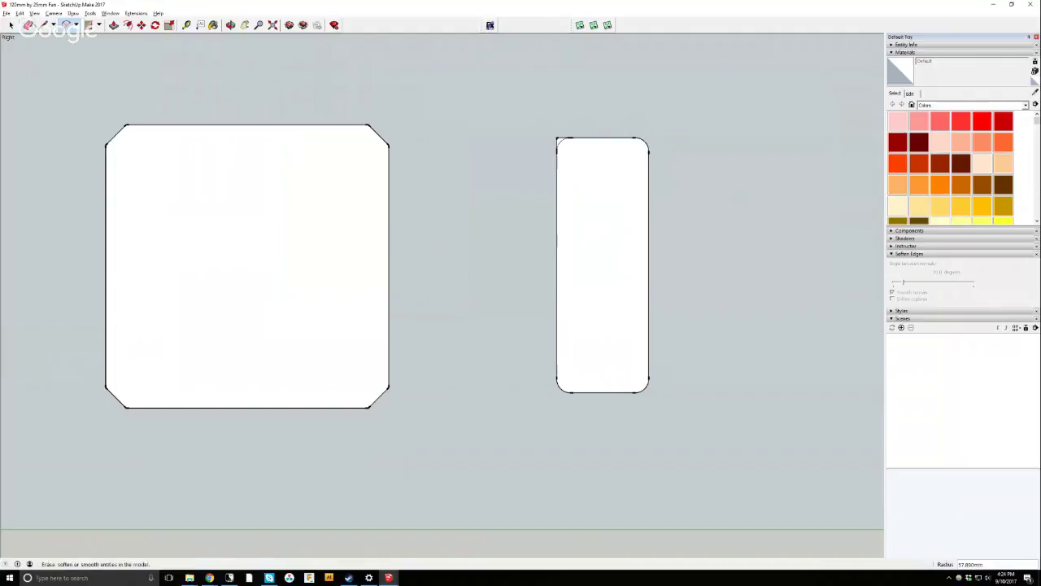
Select the rounded slot's face and edges with a double-click.
{"action": "key", "text": "e"}
{"action": "scroll", "coordinate": [467, 63], "scroll_direction": "up", "scroll_amount": 2}
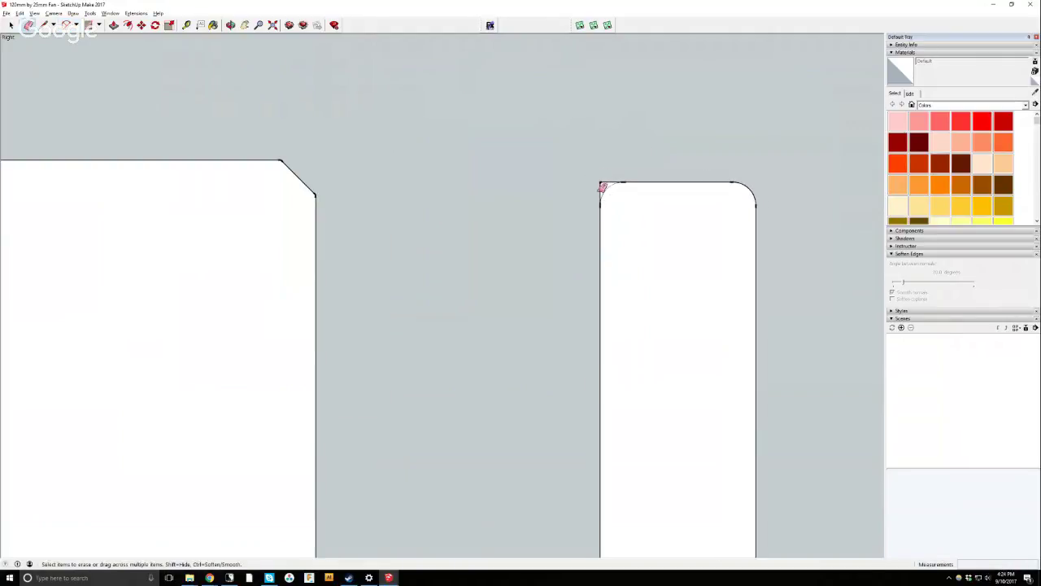
{"action": "scroll", "coordinate": [464, 151], "scroll_direction": "down", "scroll_amount": 3}
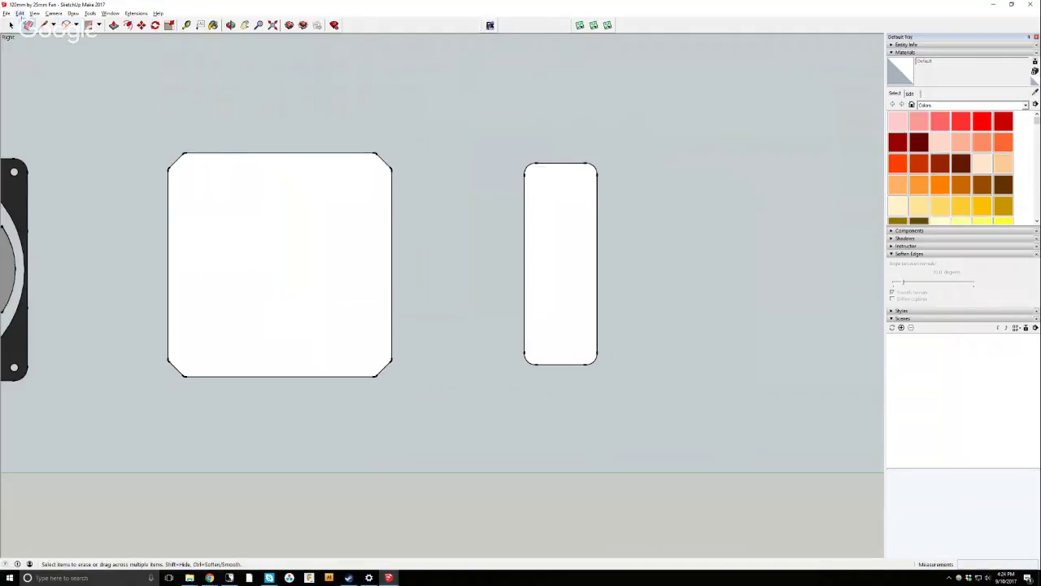
{"action": "key", "text": "space"}
{"action": "double_click", "coordinate": [578, 229]}
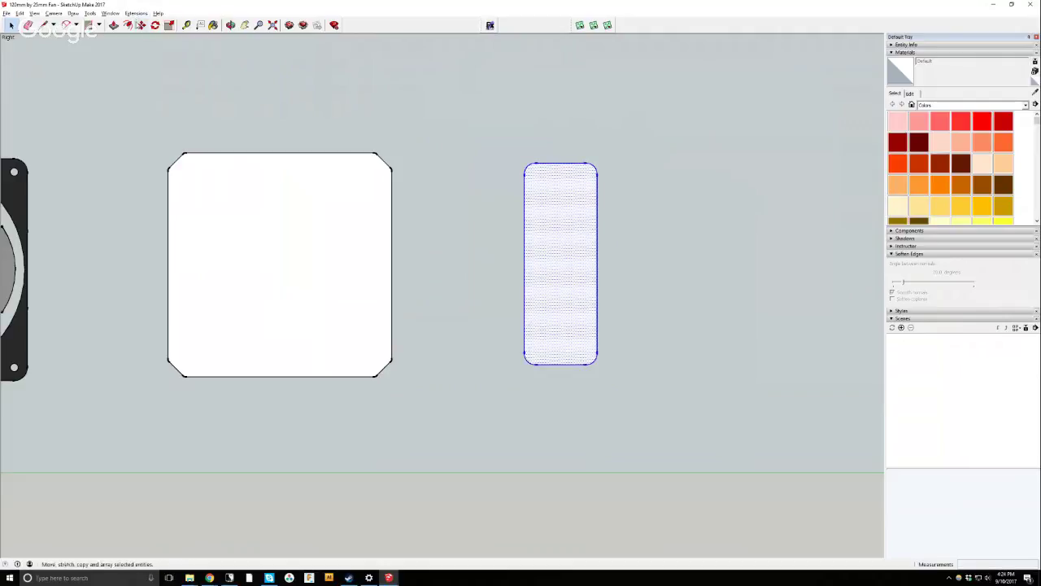
Move the rounded slot into the centre of the chamfered panel.
{"action": "key", "text": "m"}
{"action": "left_click", "coordinate": [565, 171]}
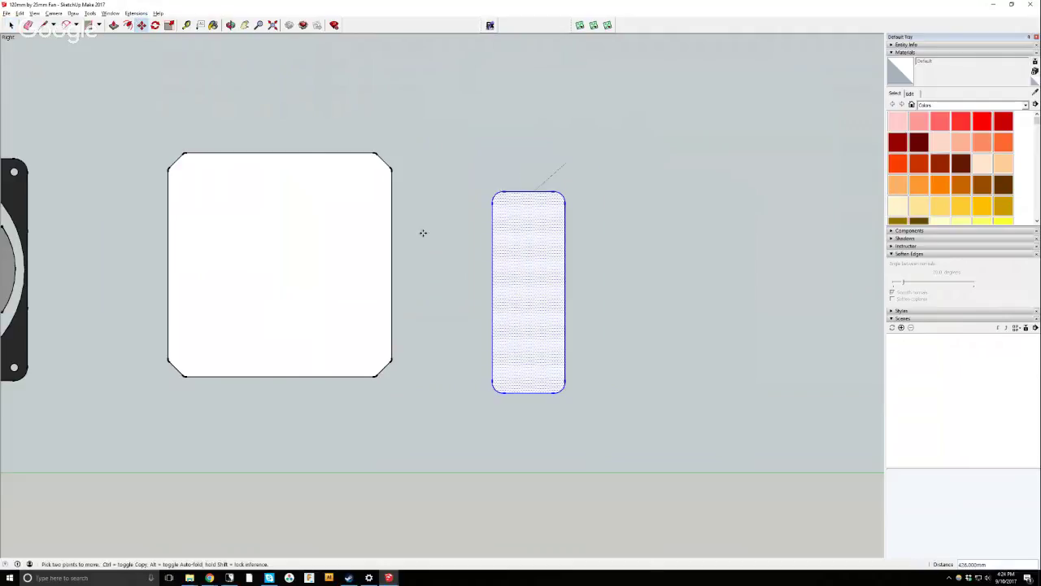
{"action": "left_click", "coordinate": [284, 162]}
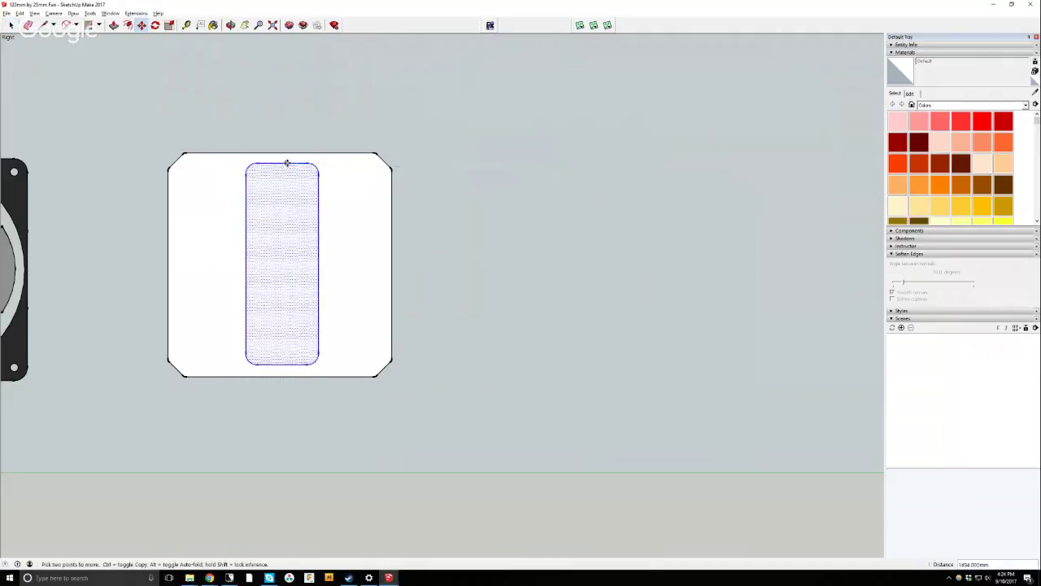
{"action": "left_click", "coordinate": [285, 162]}
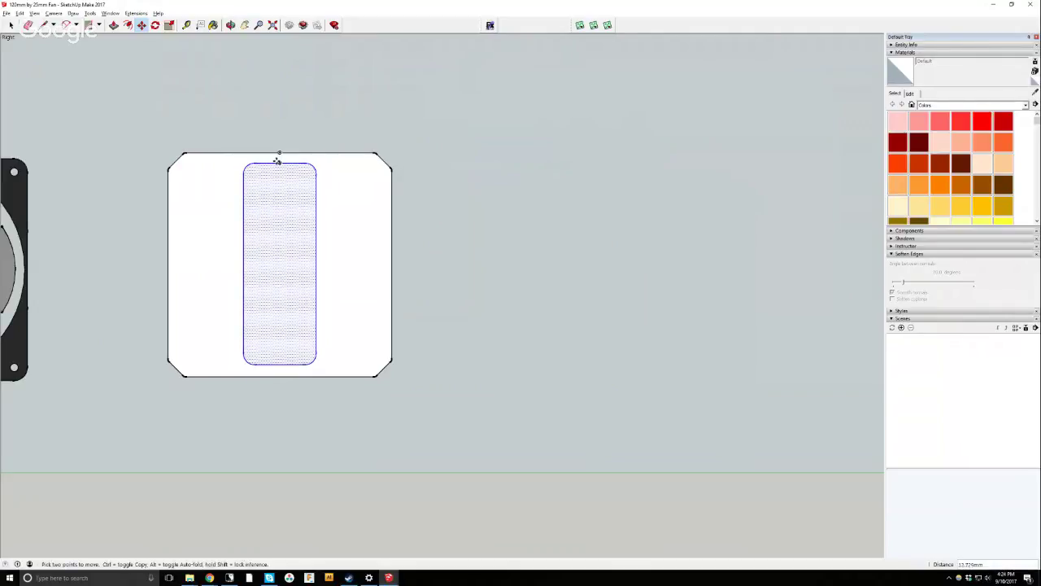
{"action": "left_click", "coordinate": [277, 160]}
{"action": "scroll", "coordinate": [697, 298], "scroll_direction": "down", "scroll_amount": 1}
{"action": "scroll", "coordinate": [532, 293], "scroll_direction": "down", "scroll_amount": 2}
{"action": "scroll", "coordinate": [383, 239], "scroll_direction": "up", "scroll_amount": 3}
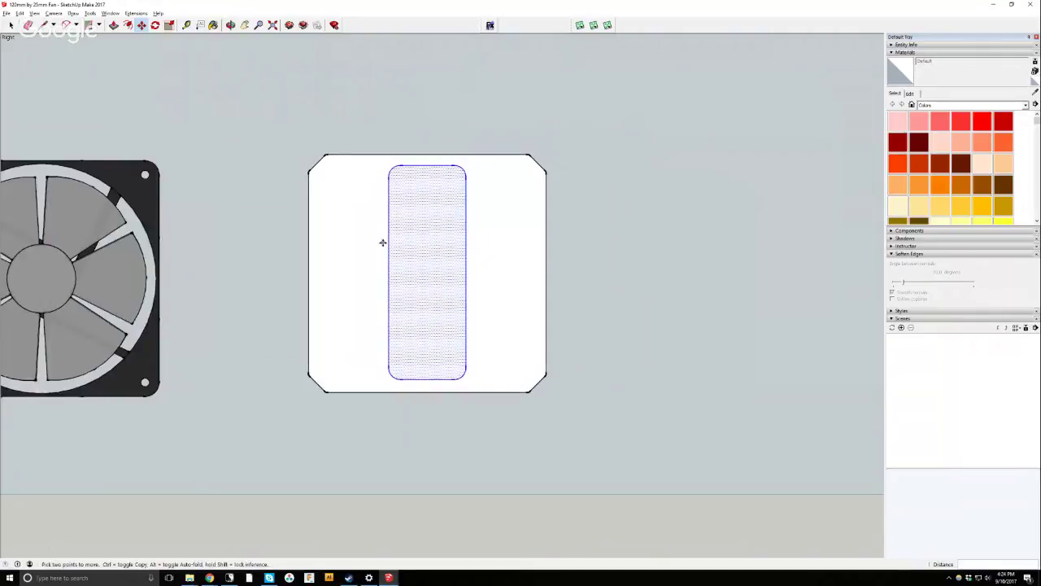
{"action": "scroll", "coordinate": [348, 203], "scroll_direction": "up", "scroll_amount": 1}
{"action": "scroll", "coordinate": [347, 203], "scroll_direction": "up", "scroll_amount": 1}
Draw a narrow rectangle on the panel's left side, beside the slot.
{"action": "key", "text": "l"}
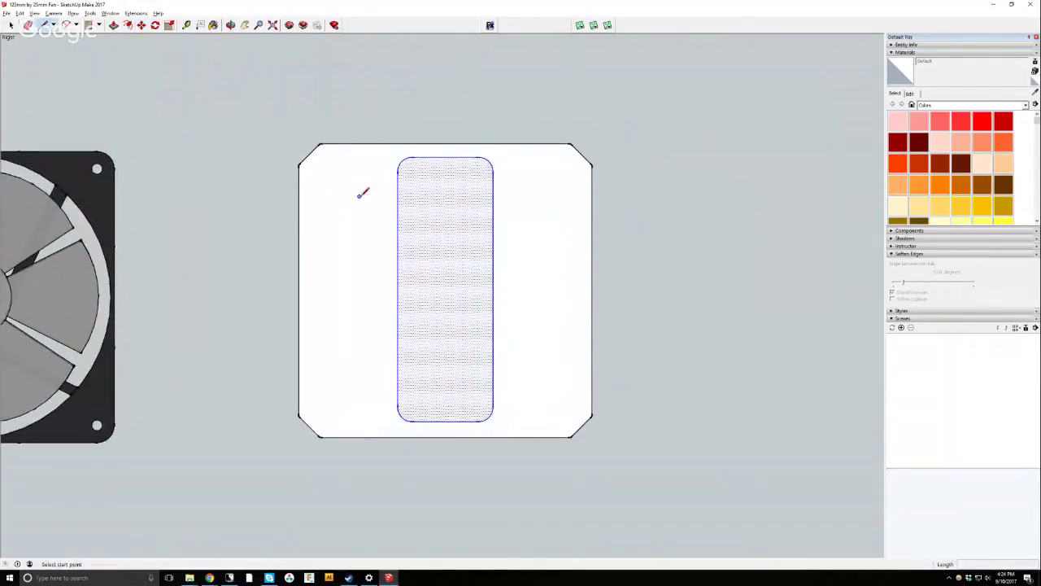
{"action": "left_click", "coordinate": [89, 25]}
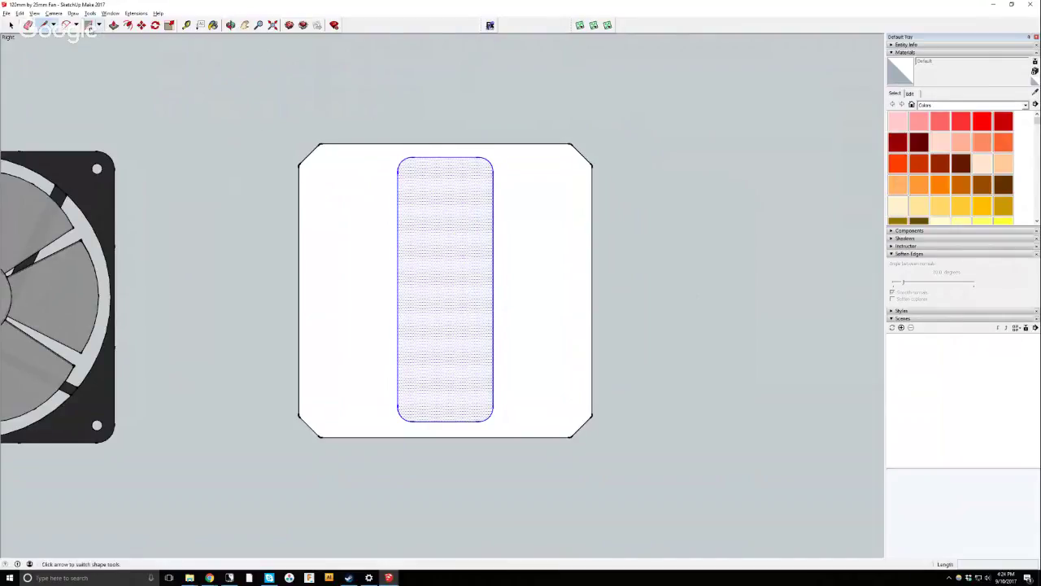
{"action": "left_click", "coordinate": [332, 187]}
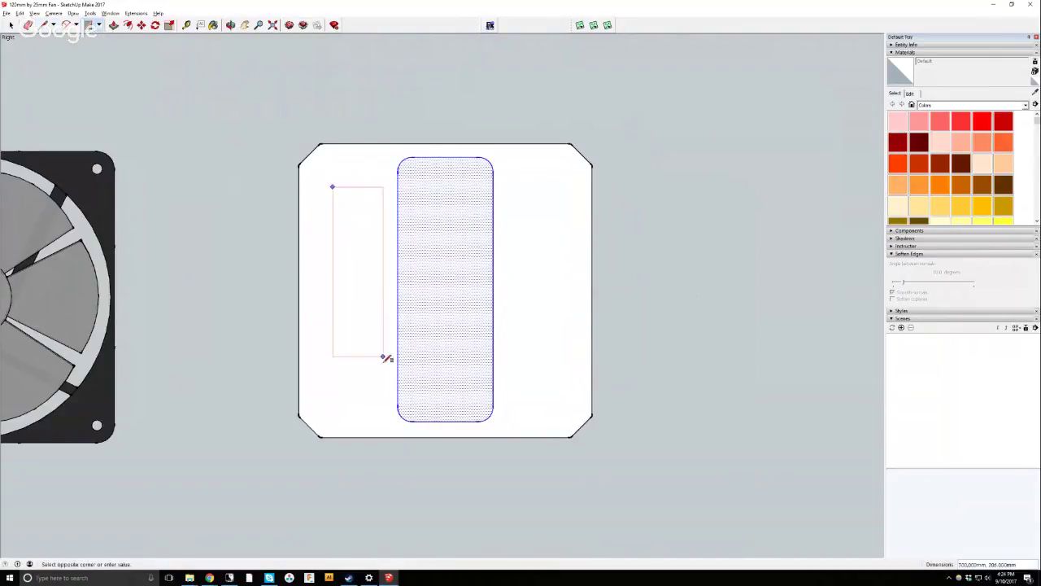
{"action": "left_click", "coordinate": [372, 397]}
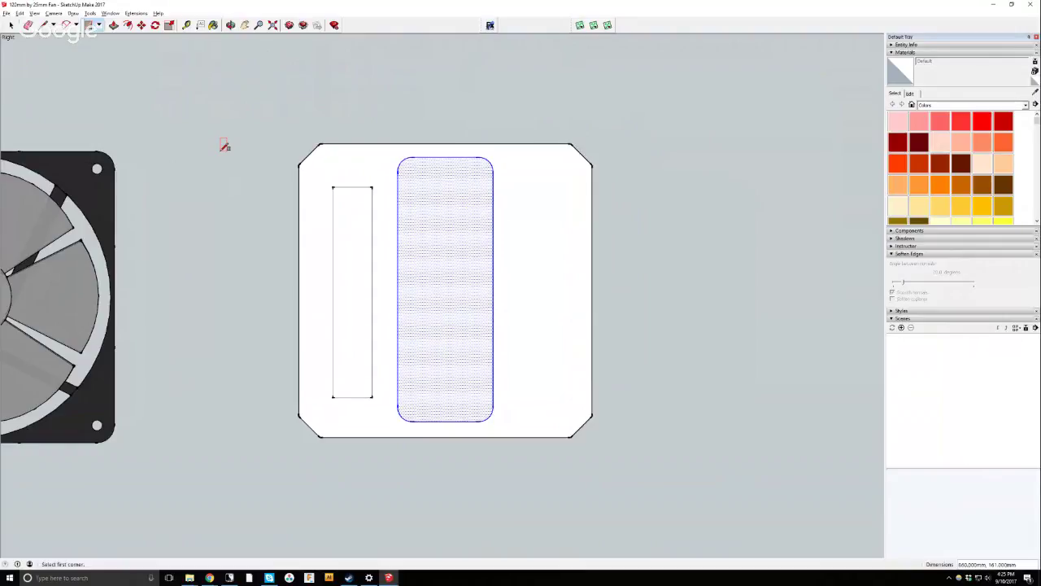
Undo the stray thin rectangle and draw a 660 by 260 rectangle beside the plate.
{"action": "key", "text": "ctrl+z"}
{"action": "scroll", "coordinate": [539, 209], "scroll_direction": "down", "scroll_amount": 1}
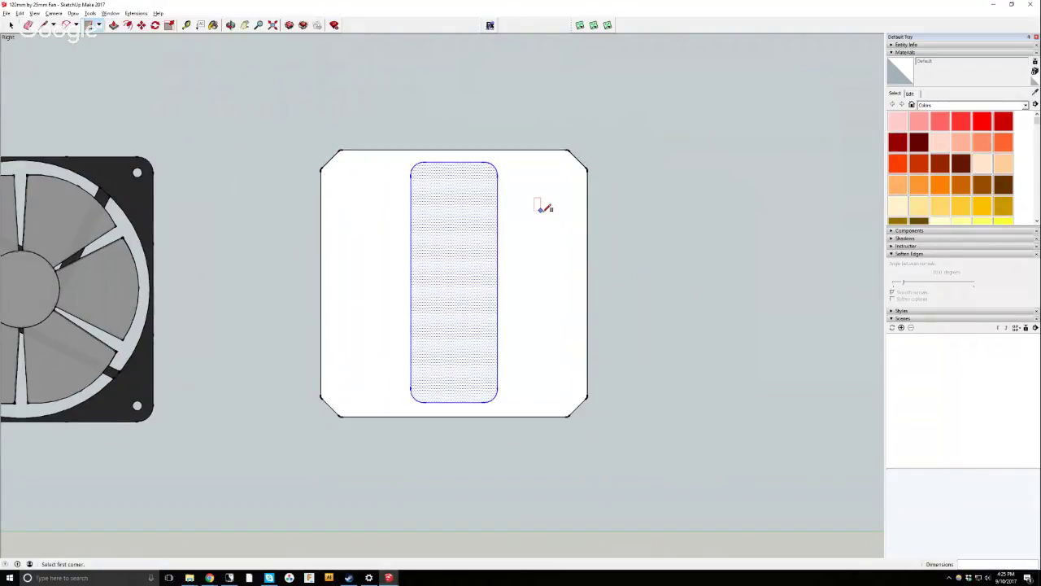
{"action": "scroll", "coordinate": [543, 209], "scroll_direction": "down", "scroll_amount": 2}
{"action": "left_click", "coordinate": [645, 186]}
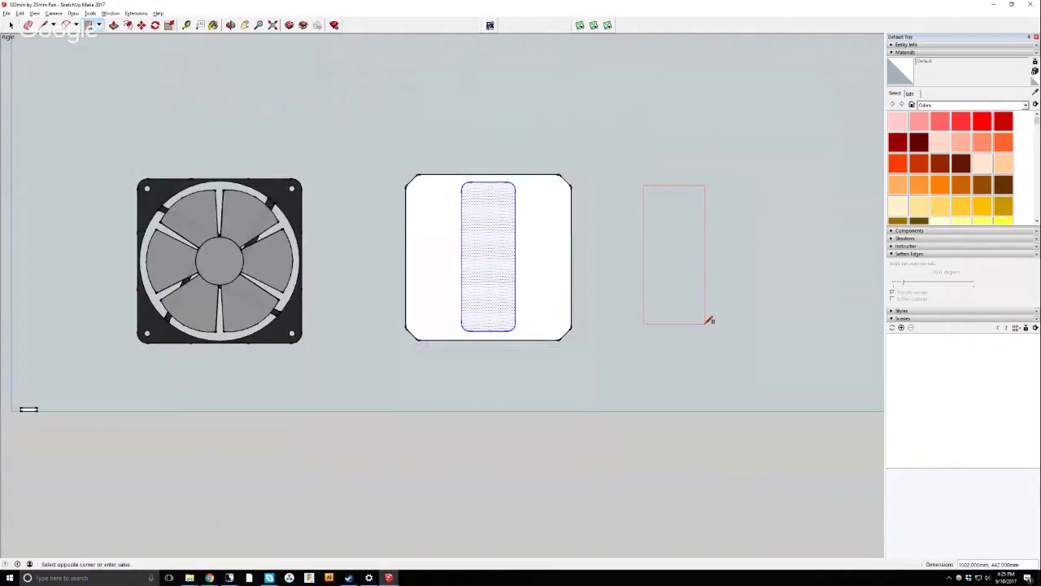
{"action": "type", "text": "660,260"}
{"action": "key", "text": "Return"}
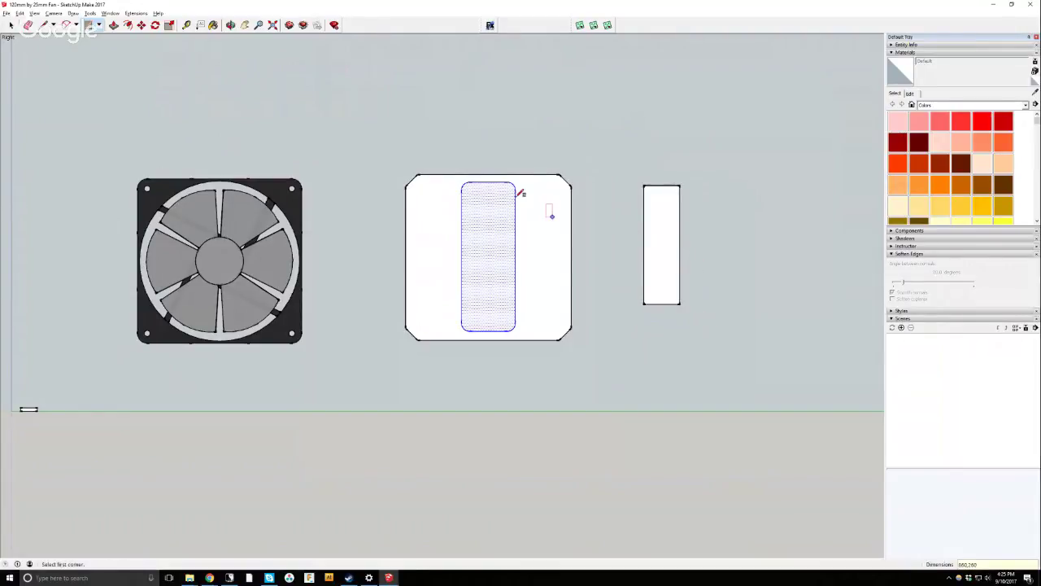
Draw an arc from the rectangle's top edge to its bottom edge, bulging left.
{"action": "scroll", "coordinate": [561, 211], "scroll_direction": "down", "scroll_amount": 1}
{"action": "scroll", "coordinate": [748, 222], "scroll_direction": "up", "scroll_amount": 2}
{"action": "scroll", "coordinate": [789, 228], "scroll_direction": "up", "scroll_amount": 2}
{"action": "key", "text": "c"}
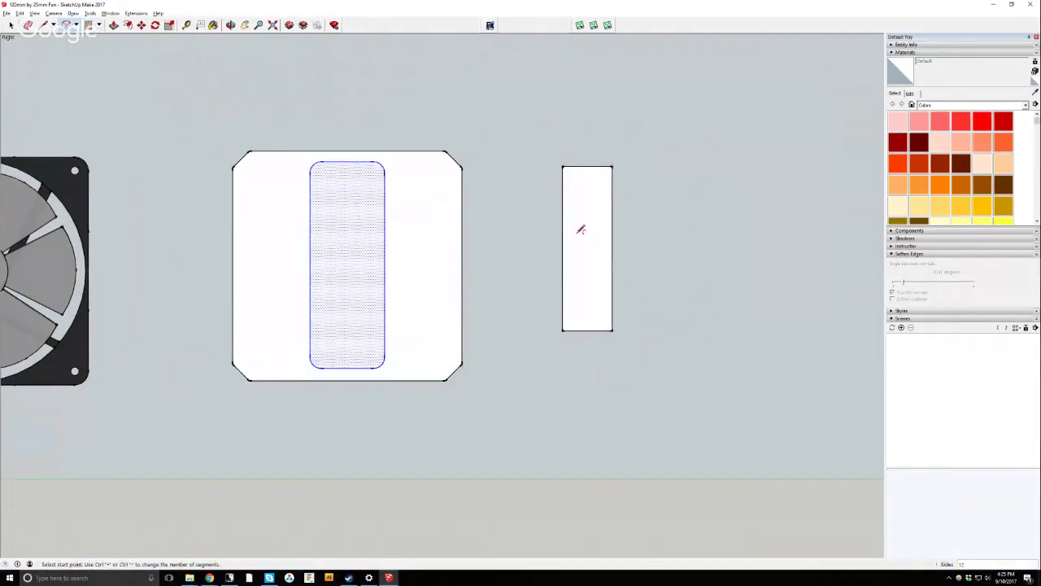
{"action": "left_click", "coordinate": [594, 166]}
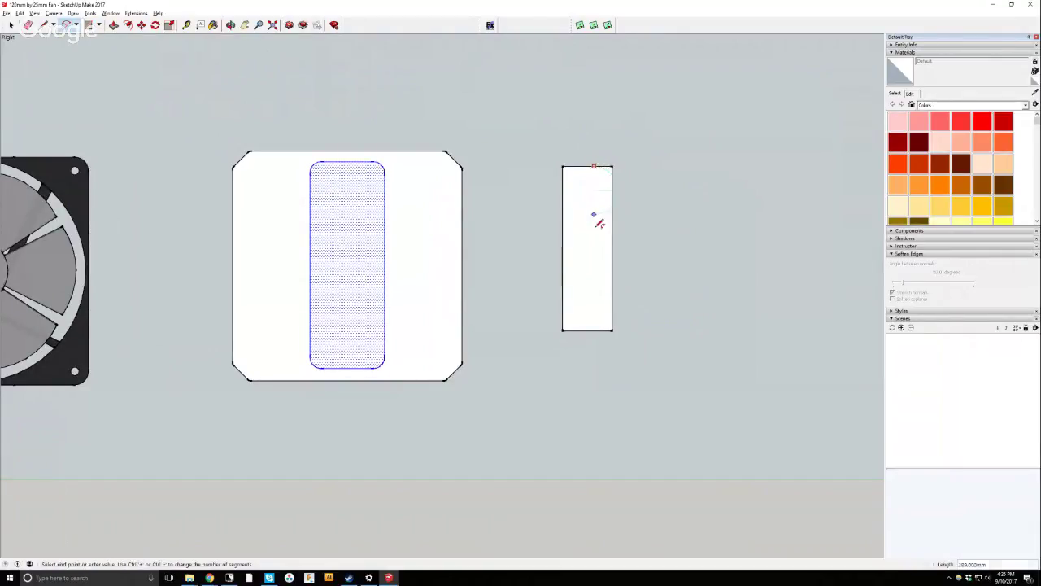
{"action": "left_click", "coordinate": [593, 329]}
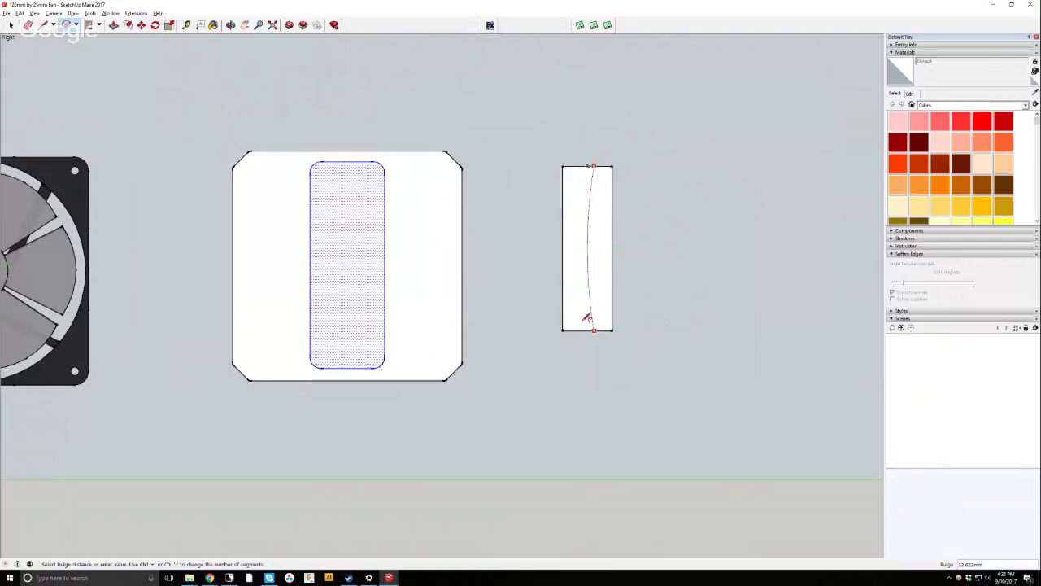
{"action": "left_click", "coordinate": [565, 245]}
{"action": "scroll", "coordinate": [626, 178], "scroll_direction": "down", "scroll_amount": 2}
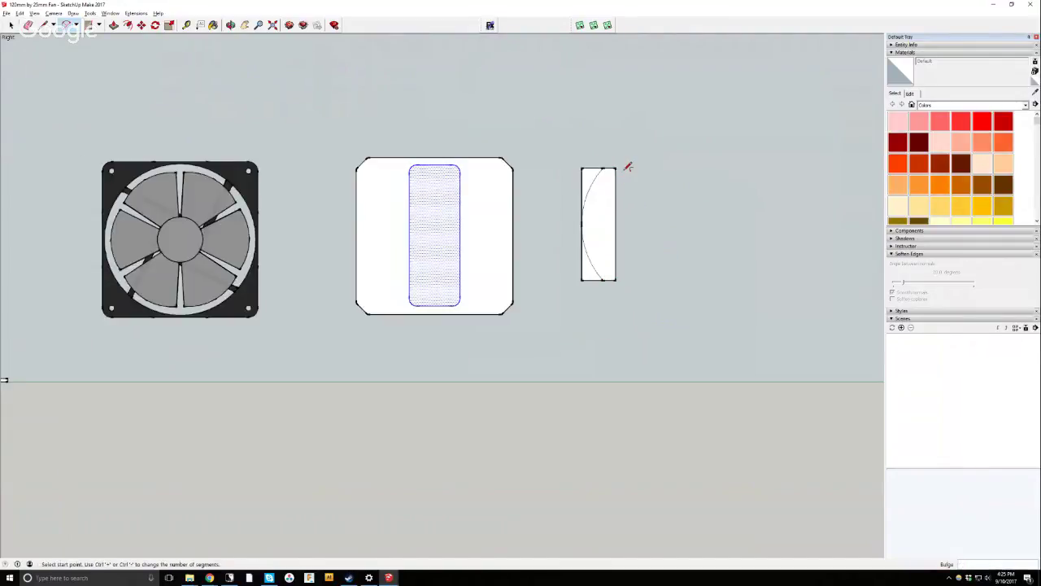
{"action": "scroll", "coordinate": [627, 165], "scroll_direction": "up", "scroll_amount": 2}
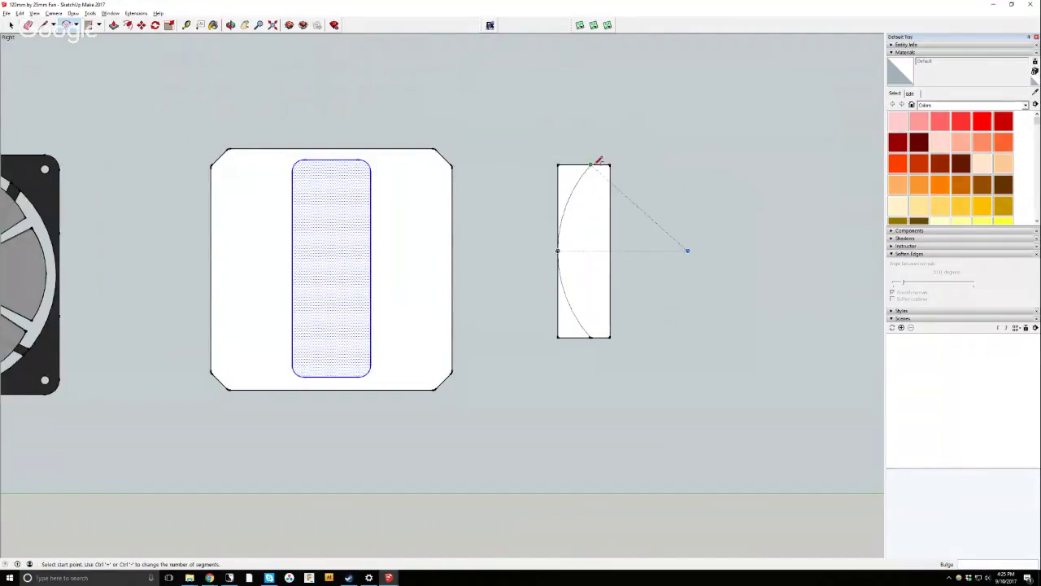
Round the top-right corner with a small corner arc and a blending arc.
{"action": "left_click", "coordinate": [599, 163]}
{"action": "scroll", "coordinate": [596, 161], "scroll_direction": "down", "scroll_amount": 1}
{"action": "scroll", "coordinate": [594, 161], "scroll_direction": "up", "scroll_amount": 4}
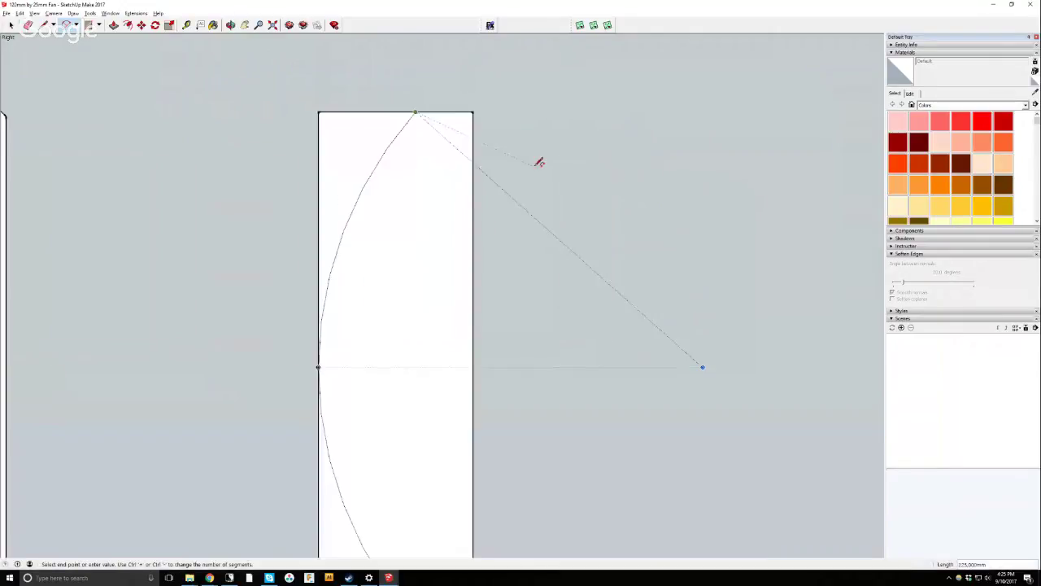
{"action": "left_click", "coordinate": [607, 179]}
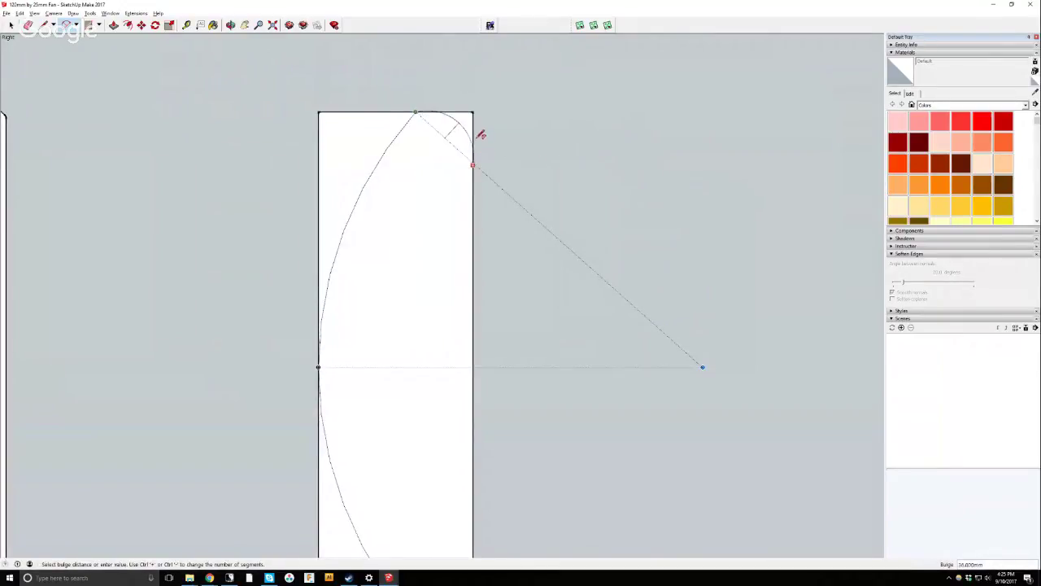
{"action": "left_click", "coordinate": [477, 134]}
{"action": "left_click", "coordinate": [389, 148]}
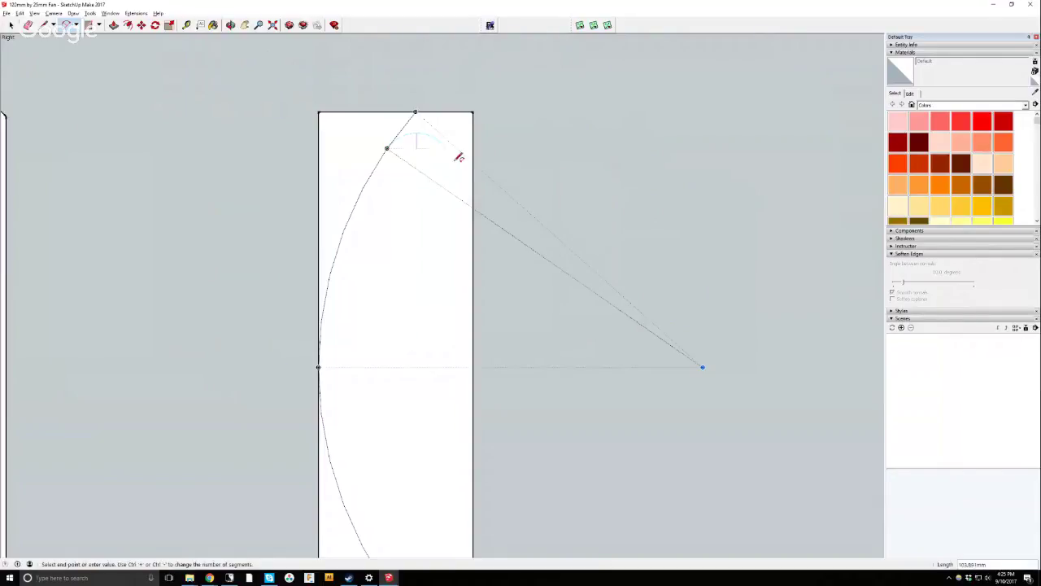
{"action": "left_click", "coordinate": [473, 172]}
{"action": "scroll", "coordinate": [469, 122], "scroll_direction": "down", "scroll_amount": 5}
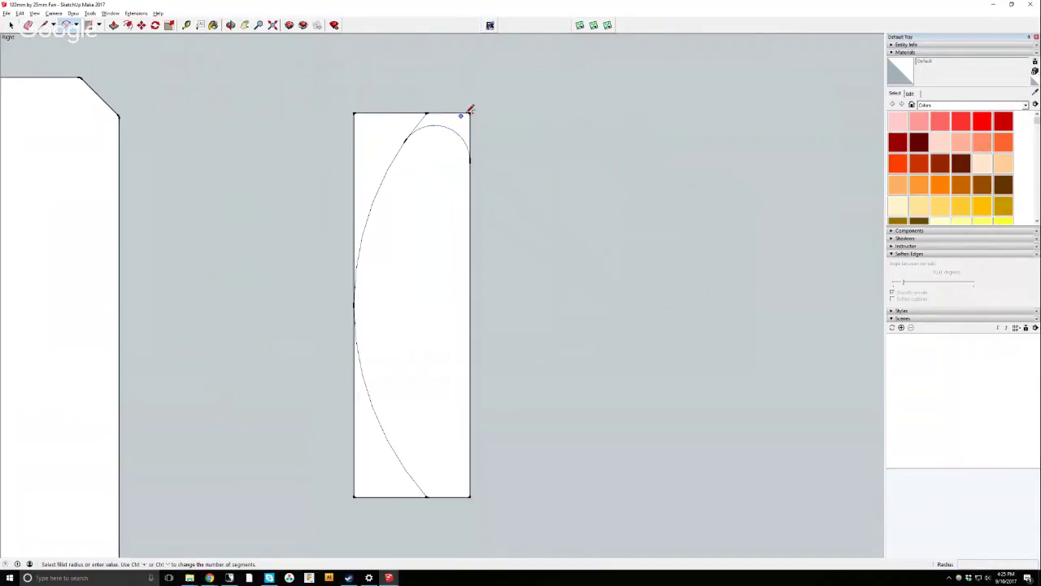
{"action": "left_click", "coordinate": [11, 25]}
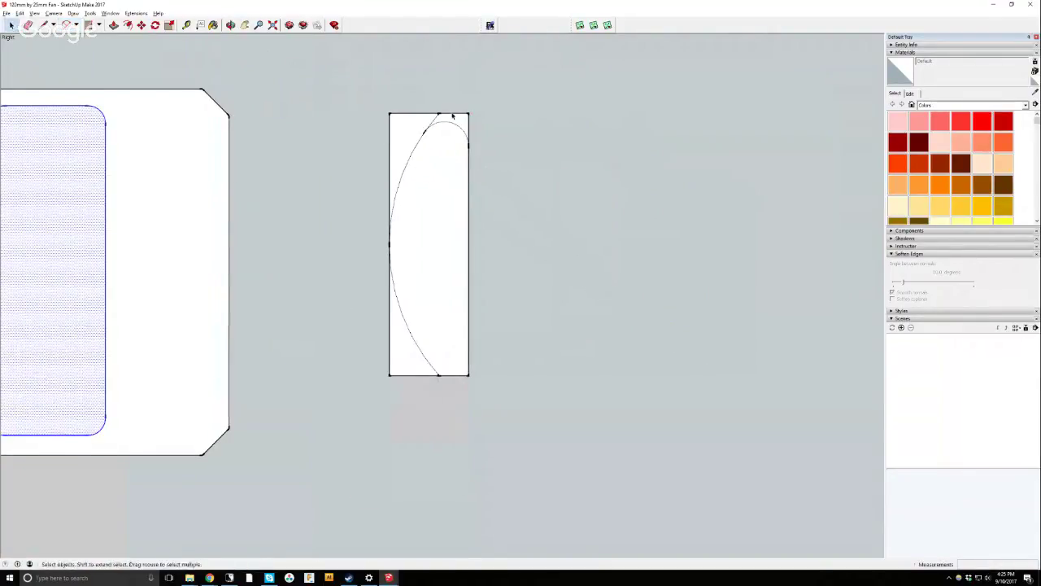
Copy the corner piece, flip it vertically and fit it into the bottom-right corner.
{"action": "left_click", "coordinate": [460, 125]}
{"action": "key", "text": "ctrl+c"}
{"action": "key", "text": "ctrl+v"}
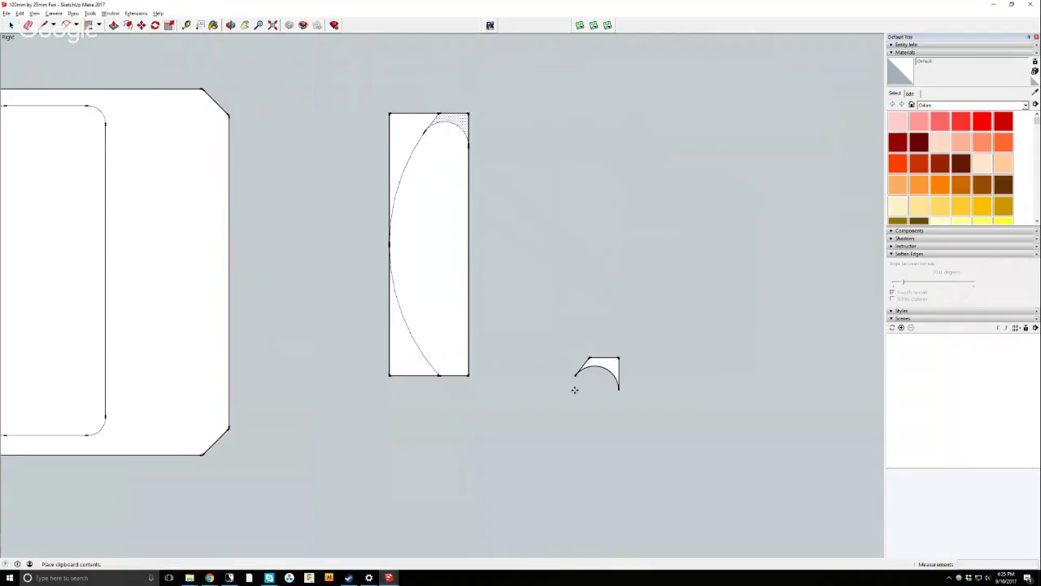
{"action": "left_click", "coordinate": [574, 391]}
{"action": "right_click", "coordinate": [612, 365]}
{"action": "mouse_move", "coordinate": [647, 465]}
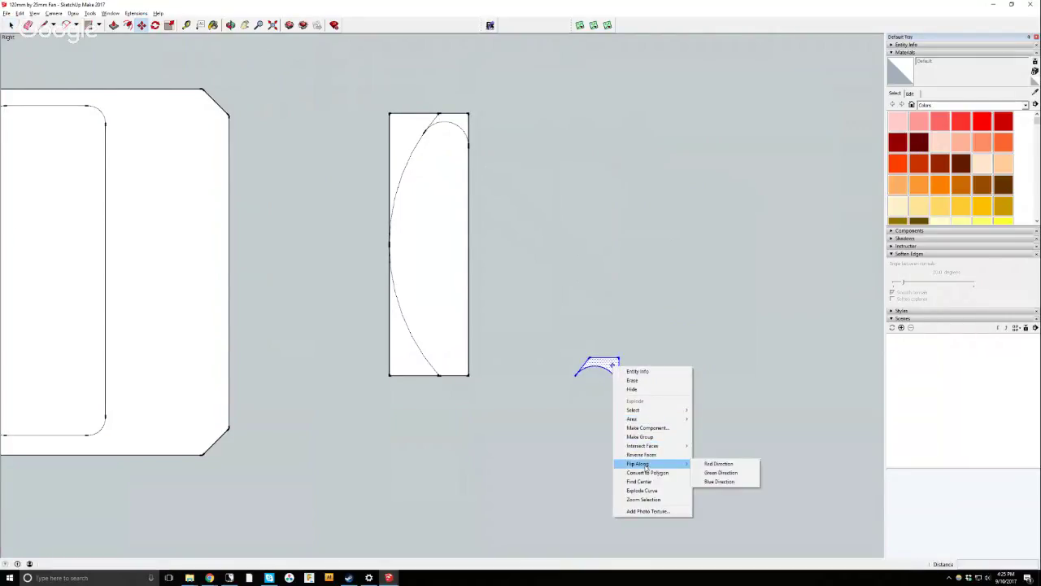
{"action": "left_click", "coordinate": [710, 480]}
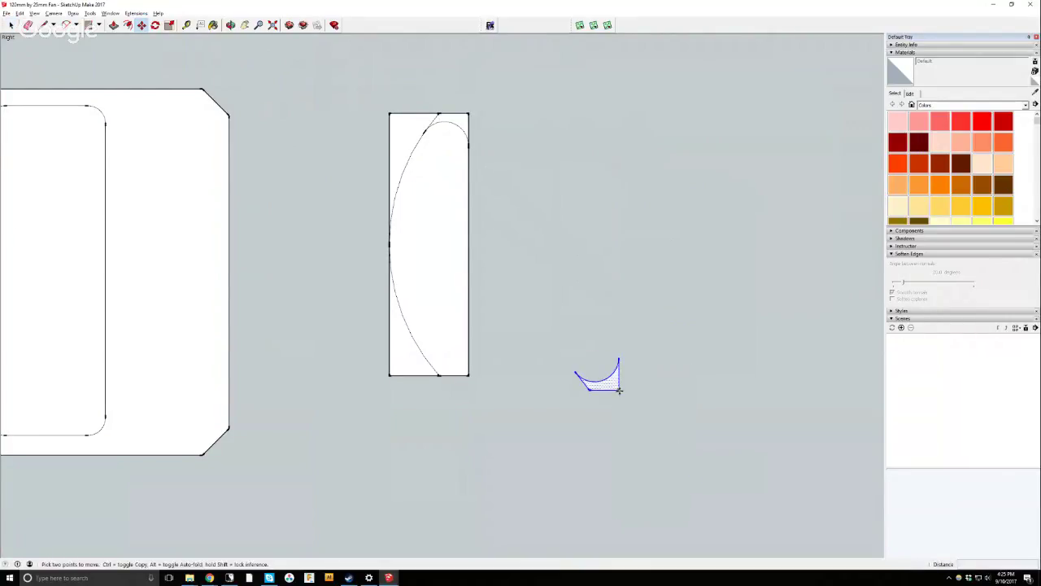
{"action": "left_click", "coordinate": [468, 375]}
{"action": "scroll", "coordinate": [598, 240], "scroll_direction": "down", "scroll_amount": 2}
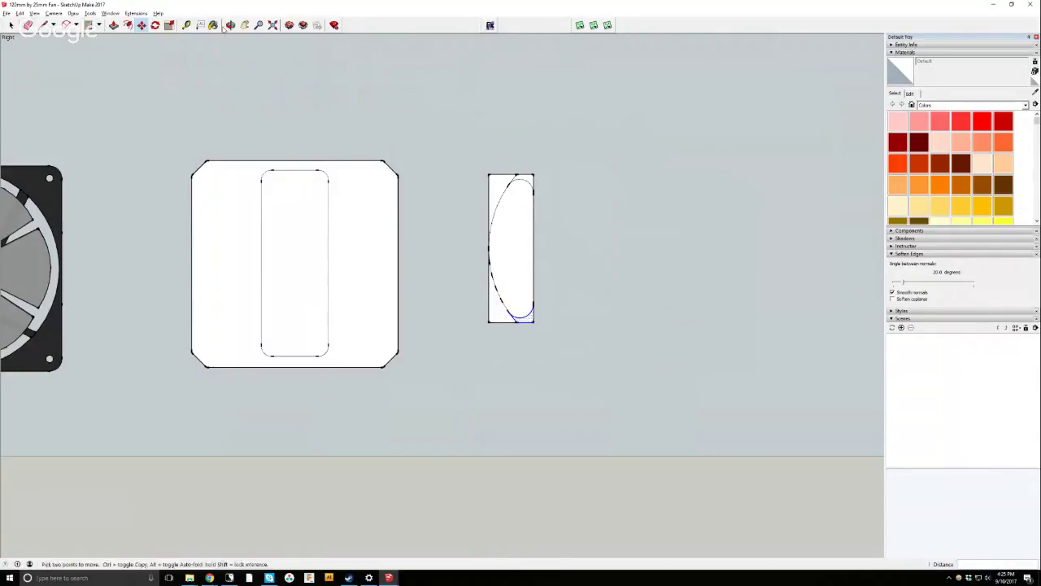
Erase the leftover rectangle edges at both right corners, leaving the curved face.
{"action": "left_click", "coordinate": [28, 24]}
{"action": "scroll", "coordinate": [514, 177], "scroll_direction": "up", "scroll_amount": 3}
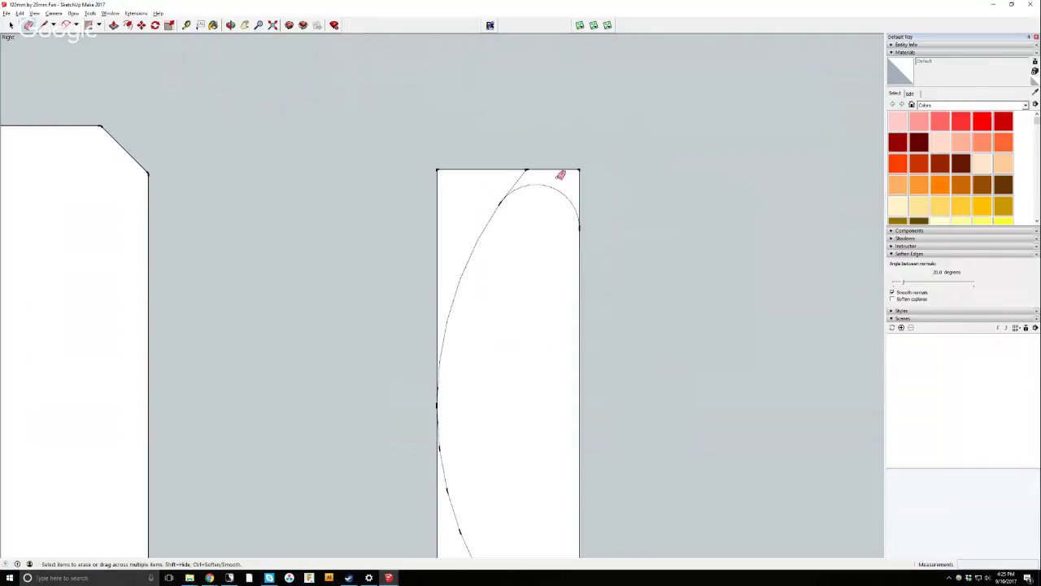
{"action": "left_click_drag", "start_coordinate": [500, 171], "coordinate": [432, 205]}
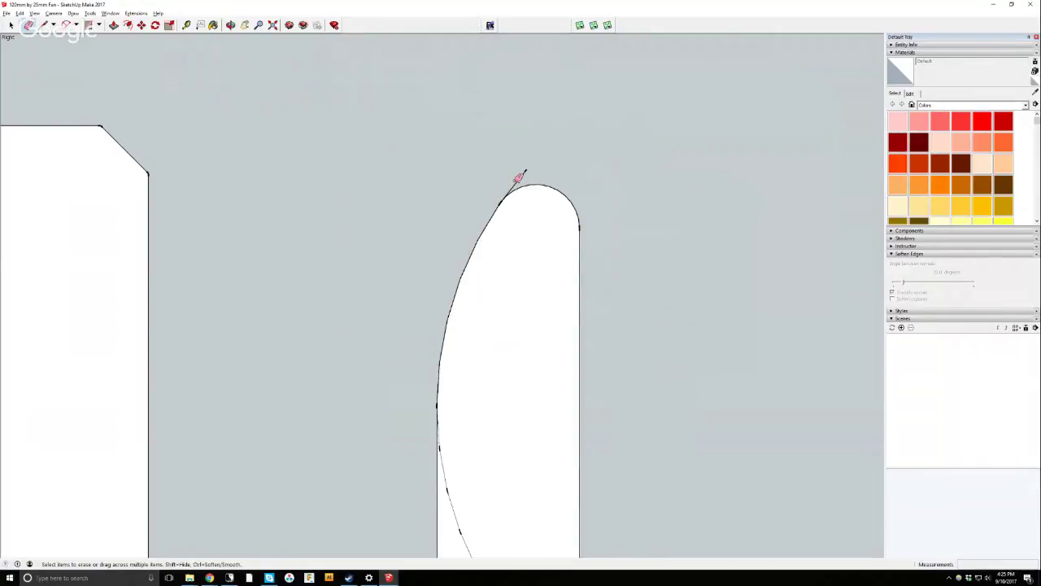
{"action": "scroll", "coordinate": [512, 187], "scroll_direction": "down", "scroll_amount": 3}
{"action": "mouse_move", "coordinate": [494, 377]}
{"action": "left_mouse_down"}
{"action": "mouse_move", "coordinate": [522, 371]}
{"action": "mouse_move", "coordinate": [501, 382]}
{"action": "mouse_move", "coordinate": [445, 375]}
{"action": "mouse_move", "coordinate": [448, 360]}
{"action": "mouse_move", "coordinate": [439, 361]}
{"action": "left_mouse_up"}
{"action": "scroll", "coordinate": [528, 395], "scroll_direction": "down", "scroll_amount": 2}
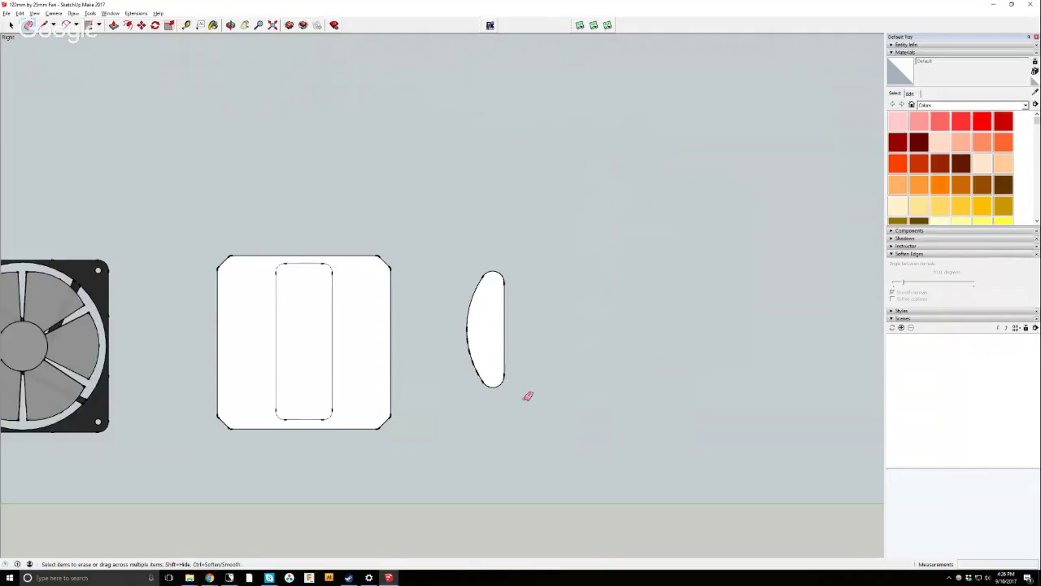
{"action": "key", "text": "space"}
{"action": "left_click", "coordinate": [496, 321]}
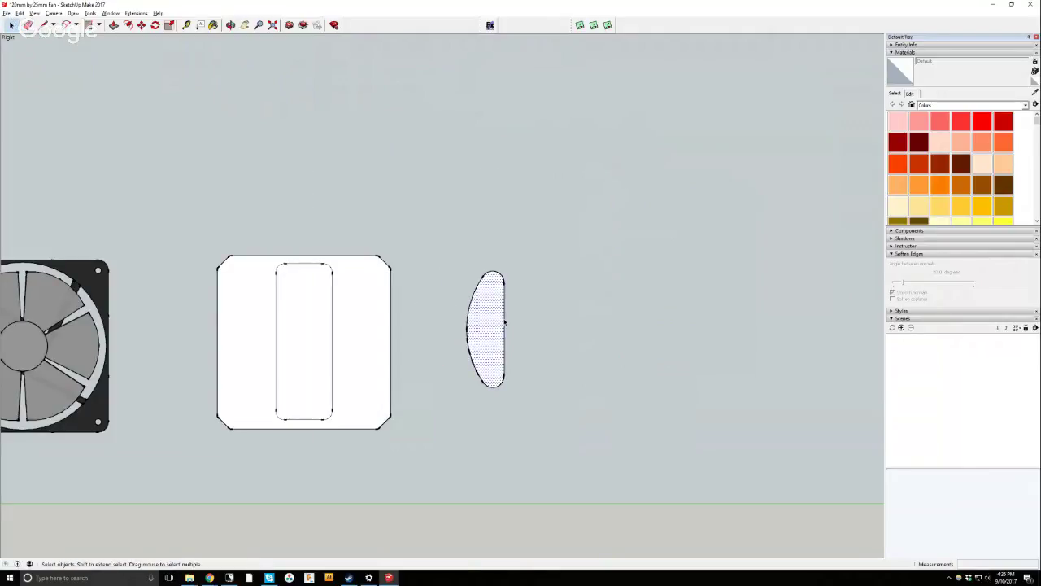
{"action": "mouse_move", "coordinate": [564, 328]}
{"action": "middle_mouse_down", "text": "shift"}
{"action": "mouse_move", "coordinate": [657, 367]}
{"action": "mouse_move", "coordinate": [523, 395]}
{"action": "middle_mouse_up", "text": "shift"}
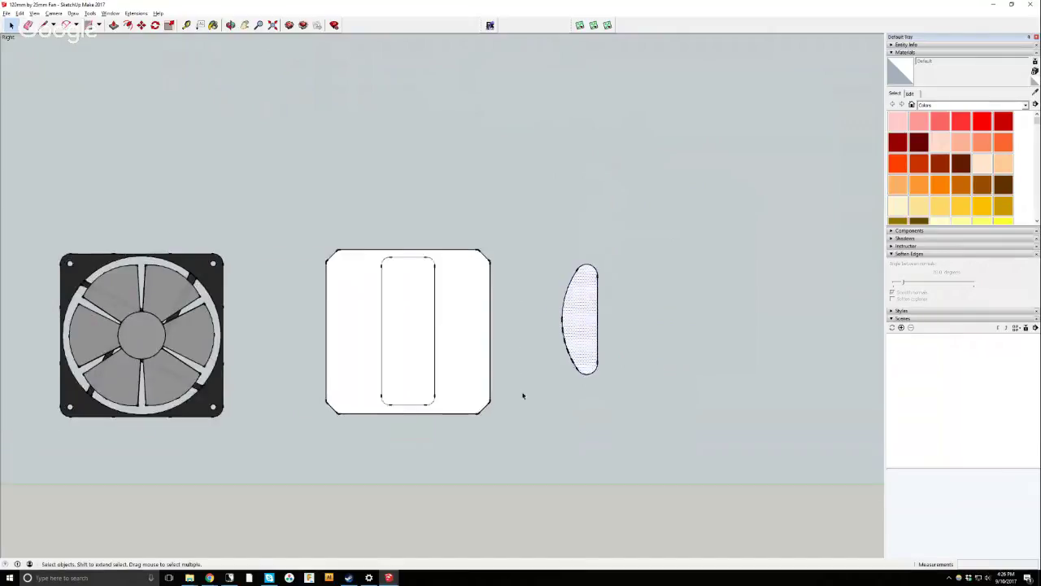
Copy the curved face onto the plate's left side, just beside the central slot.
{"action": "scroll", "coordinate": [528, 378], "scroll_direction": "up", "scroll_amount": 2}
{"action": "key", "text": "m"}
{"action": "key", "text": "ctrl"}
{"action": "left_click", "coordinate": [603, 318]}
{"action": "left_click", "coordinate": [326, 321]}
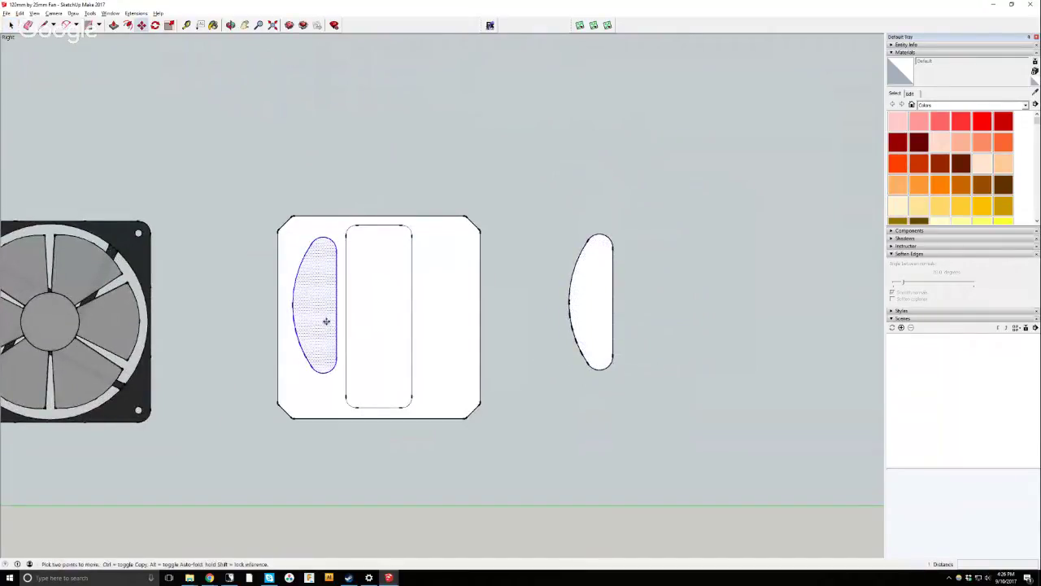
{"action": "left_click", "coordinate": [331, 314]}
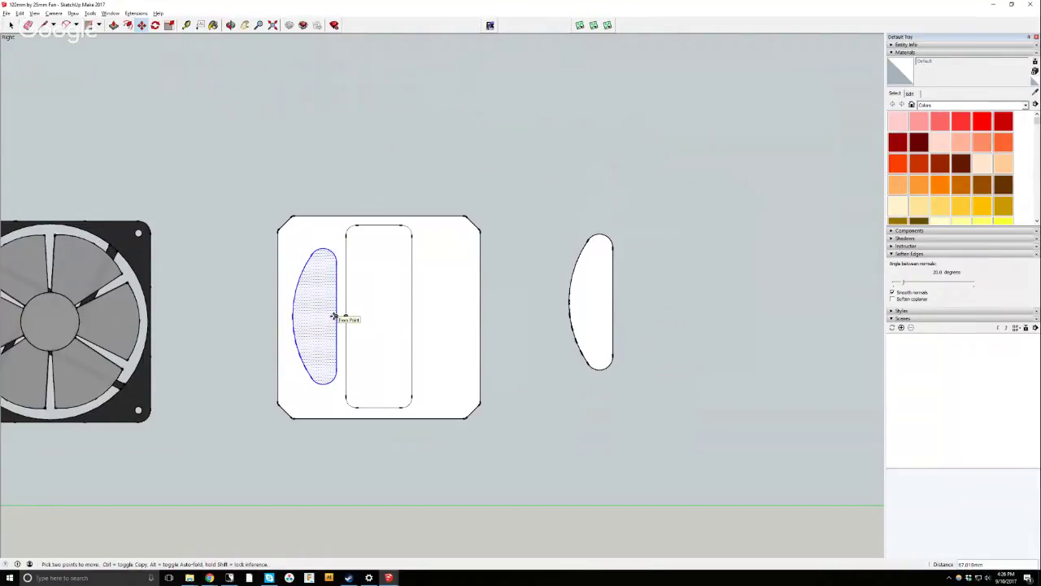
{"action": "left_click", "coordinate": [334, 316]}
{"action": "scroll", "coordinate": [336, 311], "scroll_direction": "up", "scroll_amount": 1}
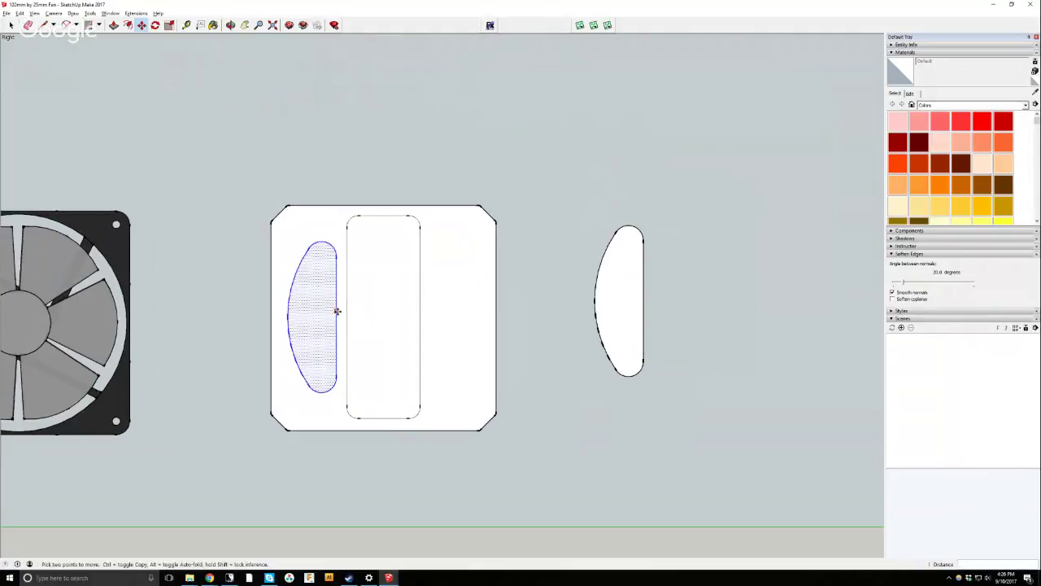
{"action": "scroll", "coordinate": [350, 297], "scroll_direction": "up", "scroll_amount": 1}
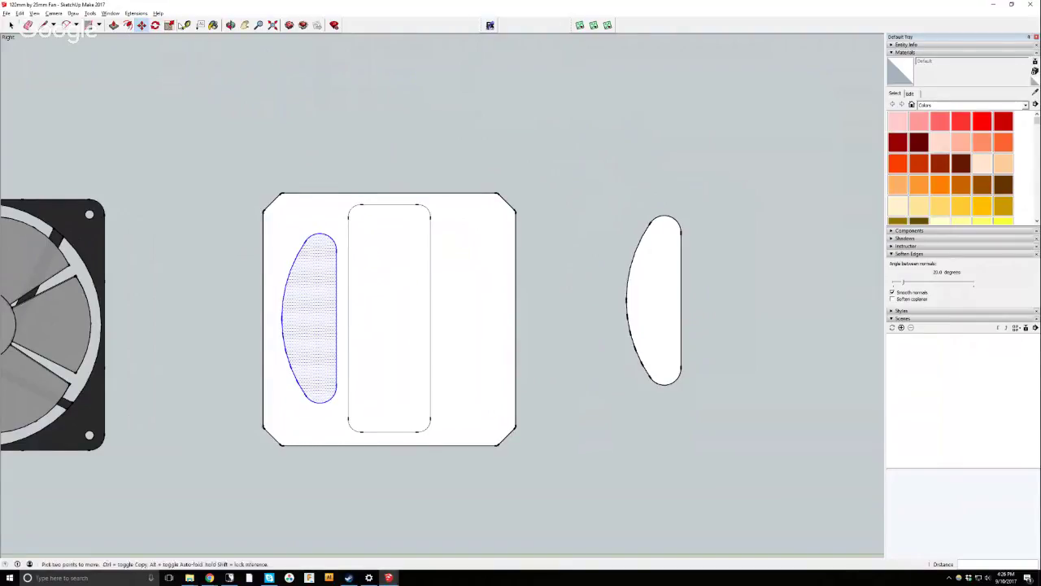
Measure the gap from the copied face to the slot and begin nudging the face.
{"action": "left_click", "coordinate": [187, 25]}
{"action": "scroll", "coordinate": [335, 313], "scroll_direction": "up", "scroll_amount": 3}
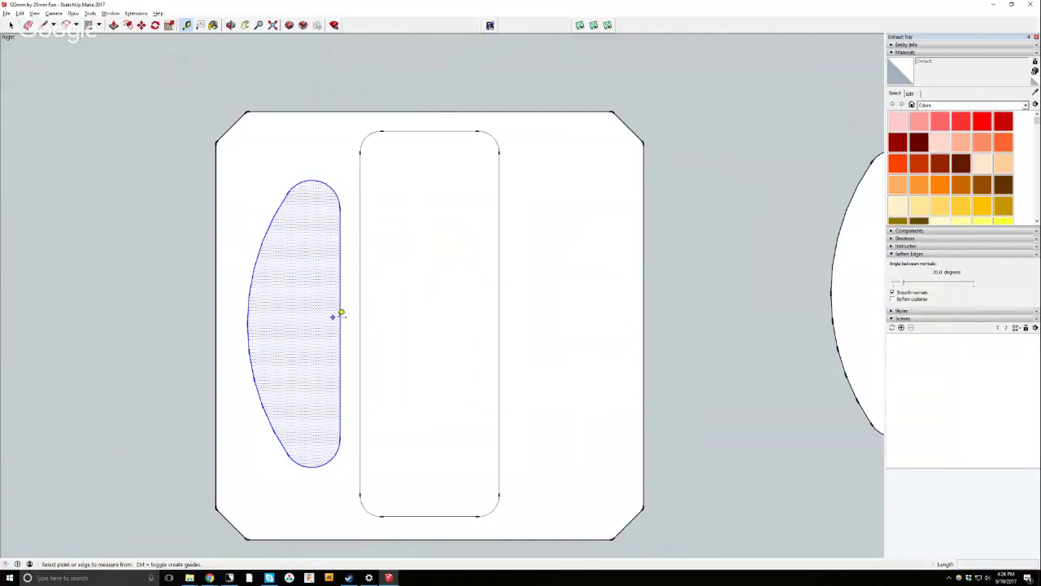
{"action": "left_click", "coordinate": [340, 316]}
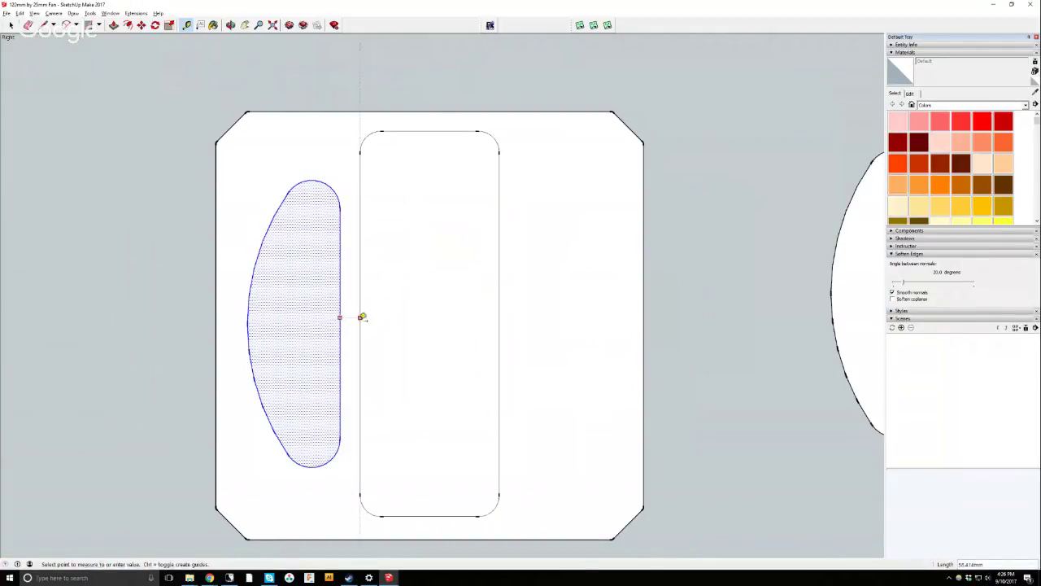
{"action": "key", "text": "space"}
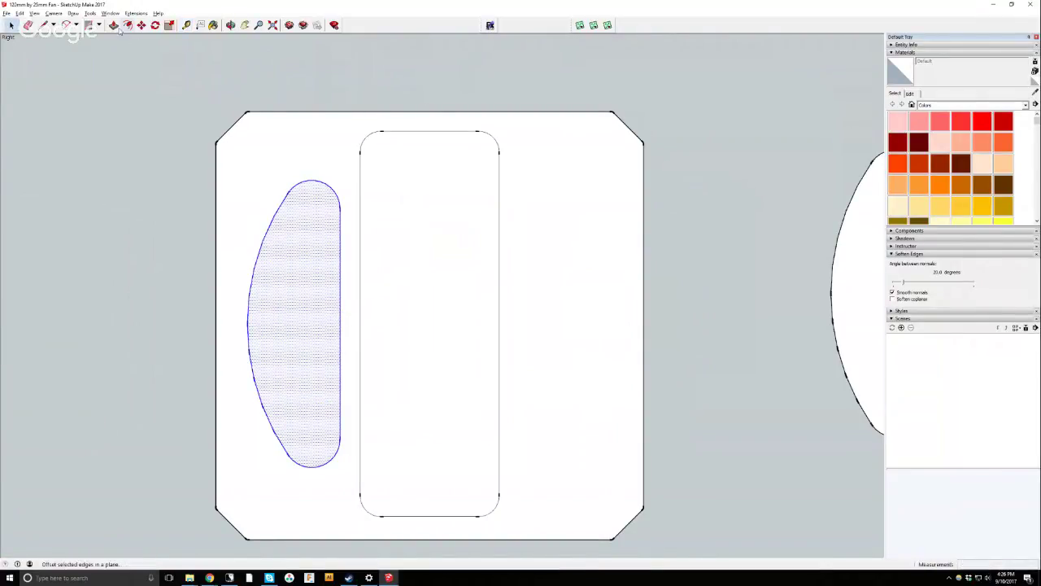
{"action": "left_click", "coordinate": [142, 25]}
{"action": "left_click", "coordinate": [302, 302]}
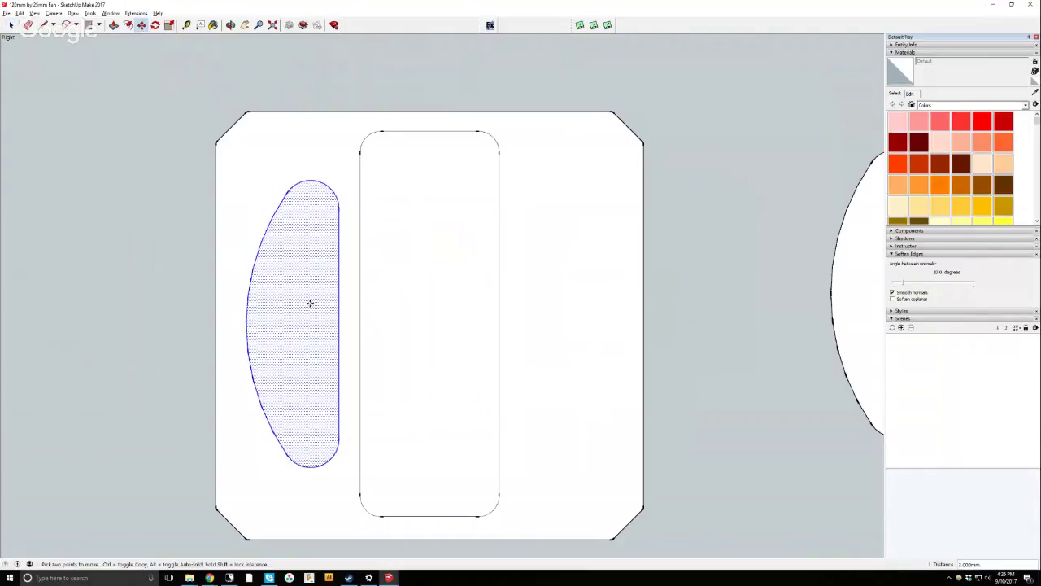
{"action": "scroll", "coordinate": [307, 302], "scroll_direction": "down", "scroll_amount": 4}
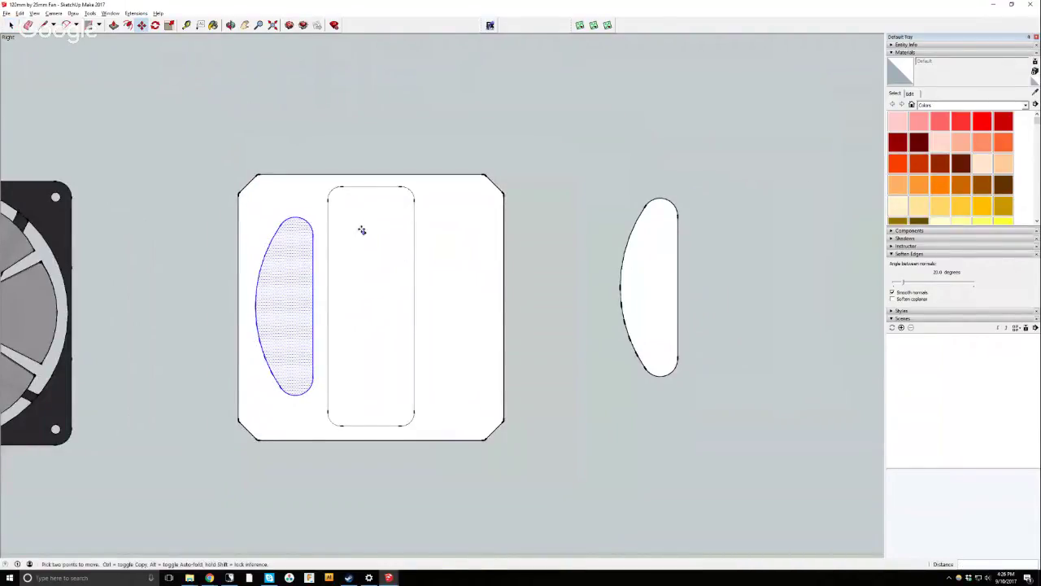
Copy the left cutout to the plate's right side and flip it along green and blue.
{"action": "left_click", "coordinate": [296, 272]}
{"action": "key", "text": "ctrl"}
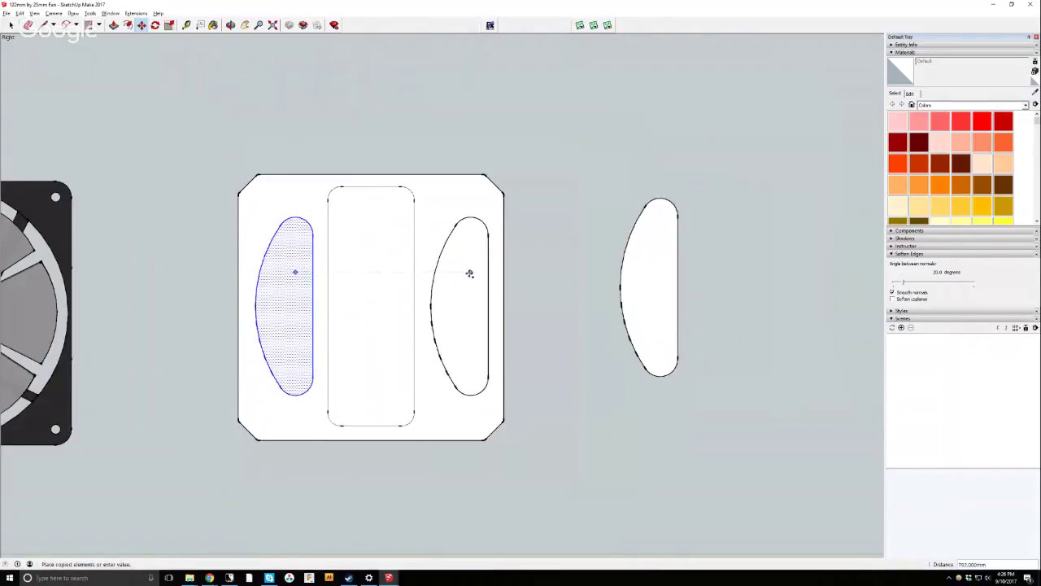
{"action": "left_click", "coordinate": [466, 273]}
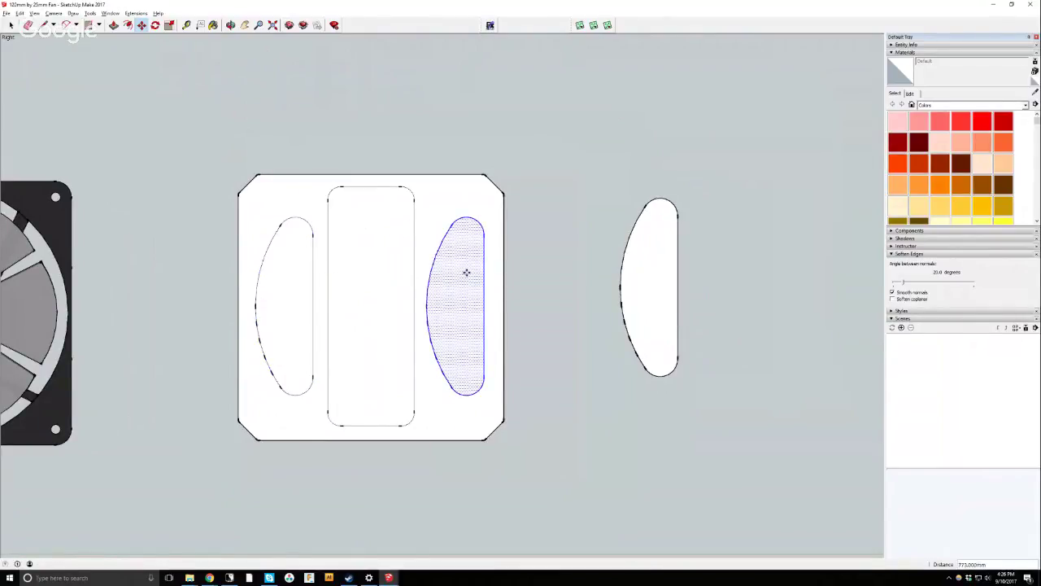
{"action": "right_click", "coordinate": [466, 273]}
{"action": "mouse_move", "coordinate": [528, 372]}
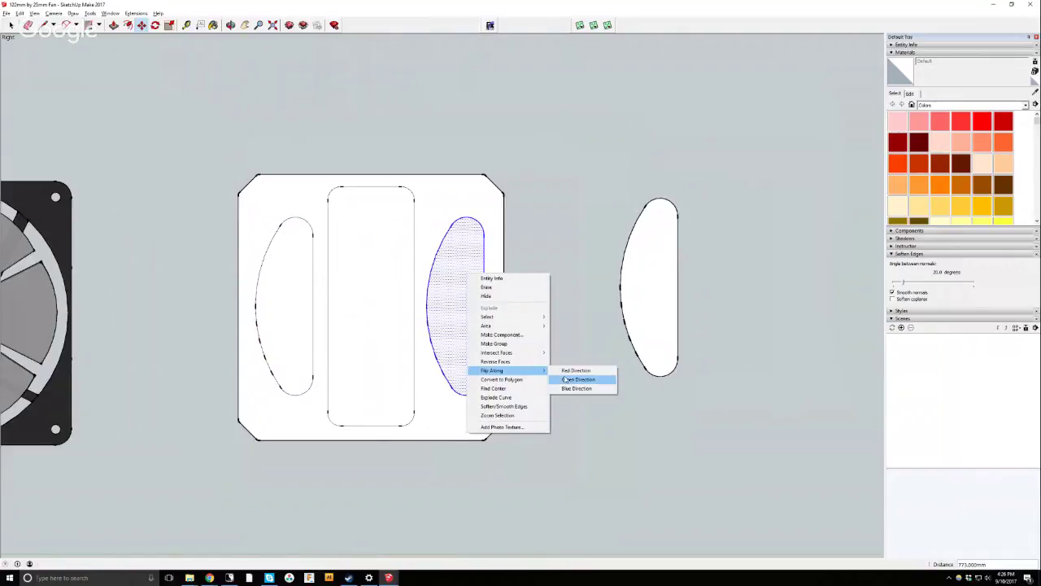
{"action": "left_click", "coordinate": [565, 380]}
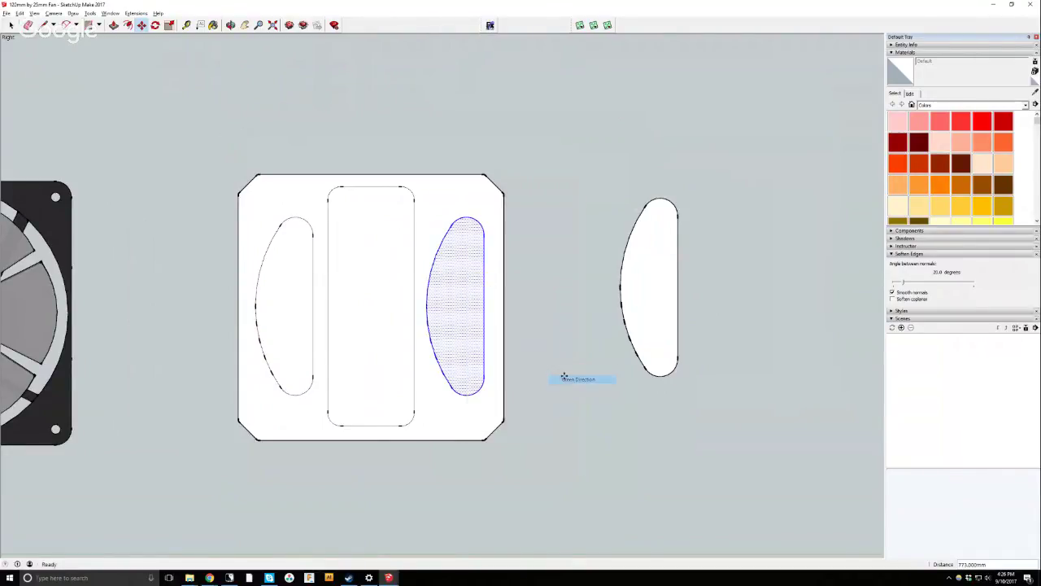
{"action": "right_click", "coordinate": [459, 308]}
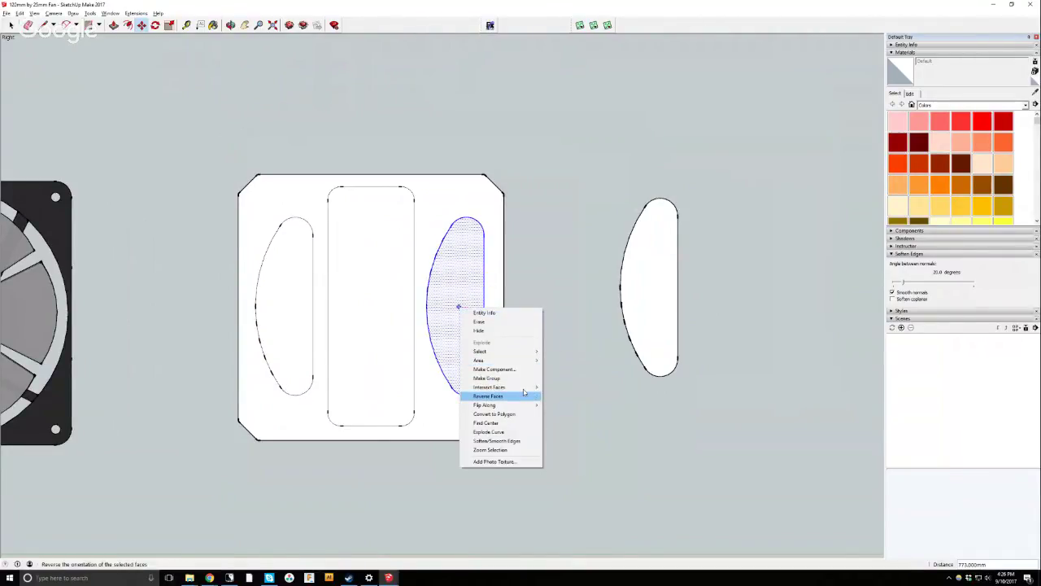
{"action": "mouse_move", "coordinate": [530, 405]}
{"action": "left_click", "coordinate": [570, 422]}
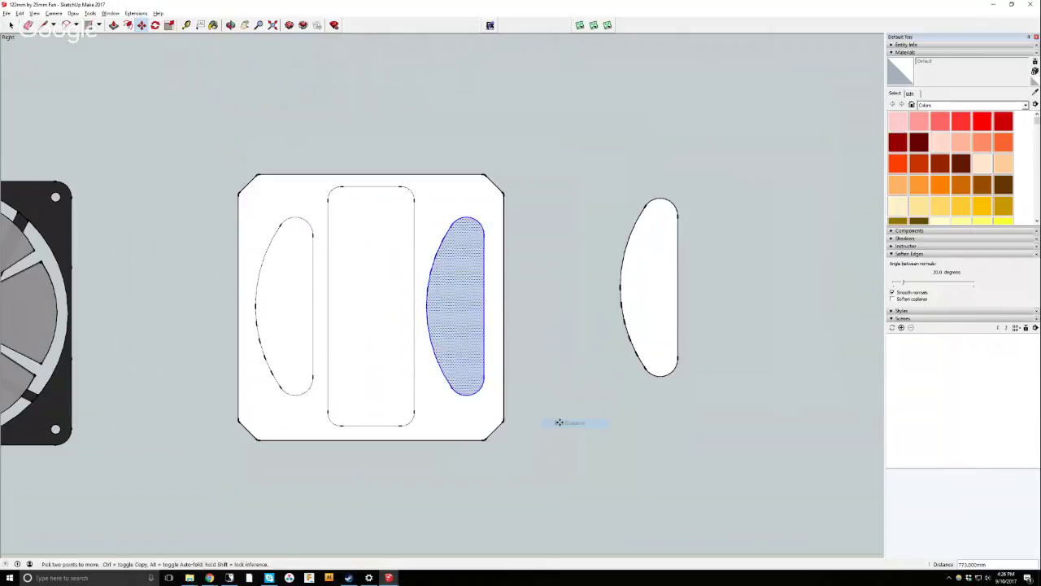
Inspect the copied cutout's face options without changing anything.
{"action": "right_click", "coordinate": [476, 321]}
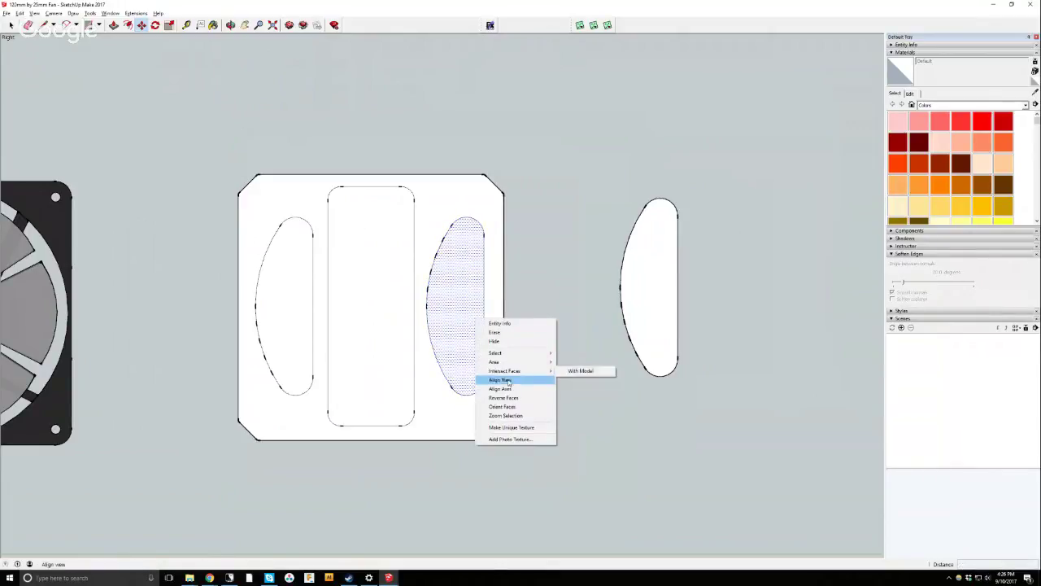
{"action": "left_click", "coordinate": [456, 285]}
{"action": "right_click", "coordinate": [453, 287]}
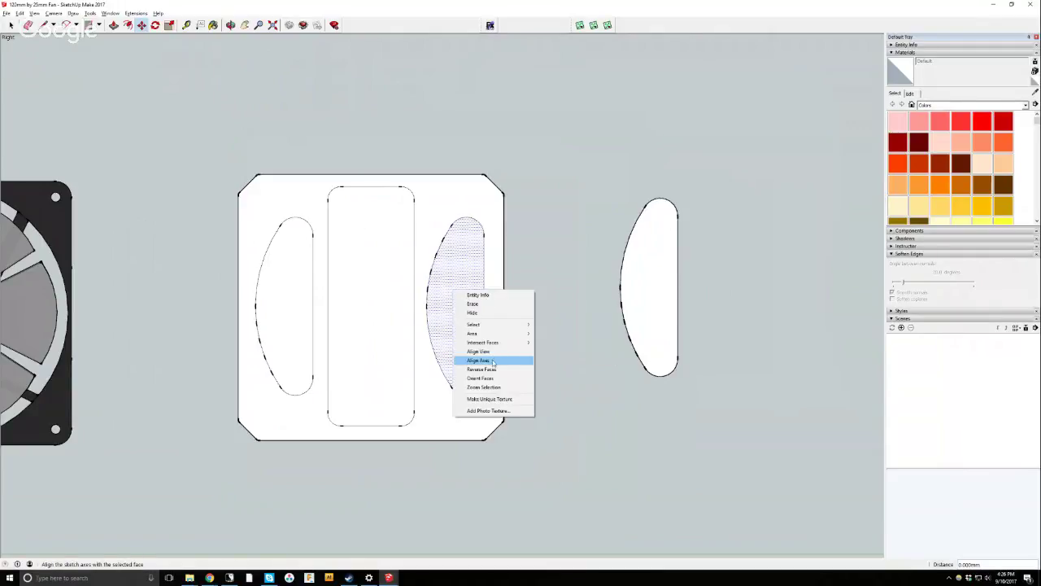
{"action": "key", "text": "m"}
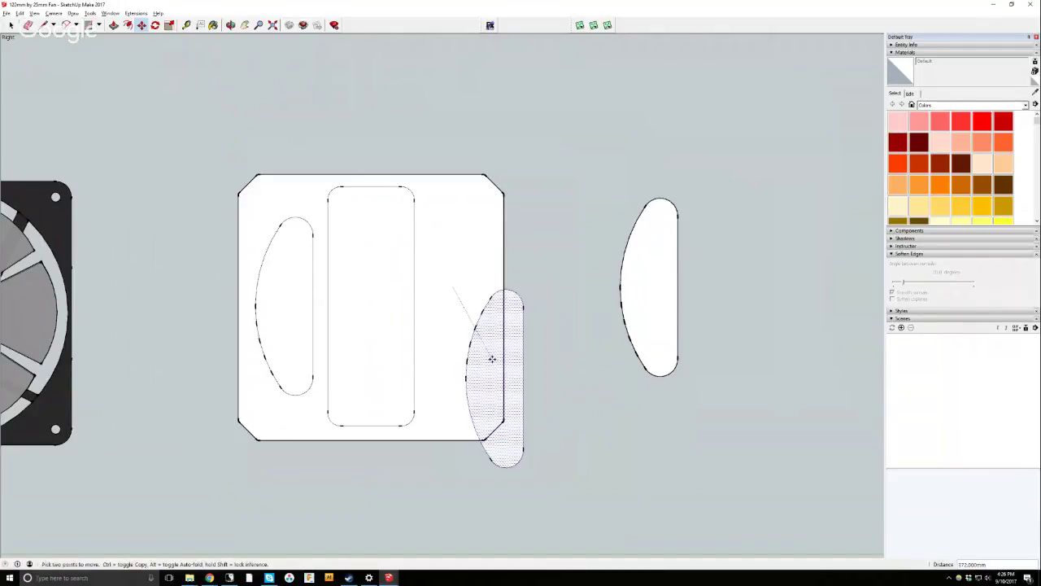
{"action": "key", "text": "space"}
{"action": "right_click", "coordinate": [452, 285]}
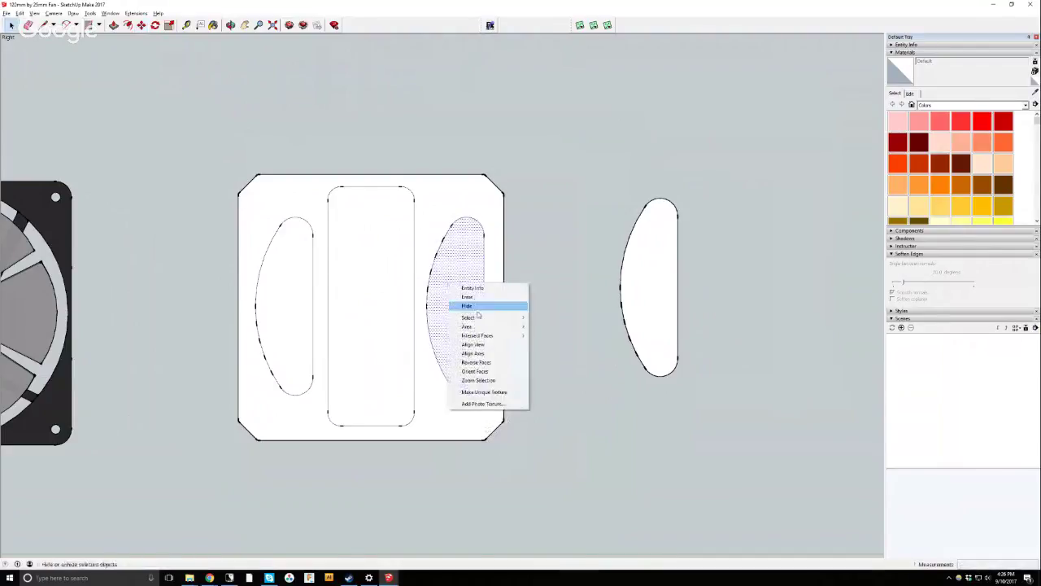
{"action": "mouse_move", "coordinate": [504, 329]}
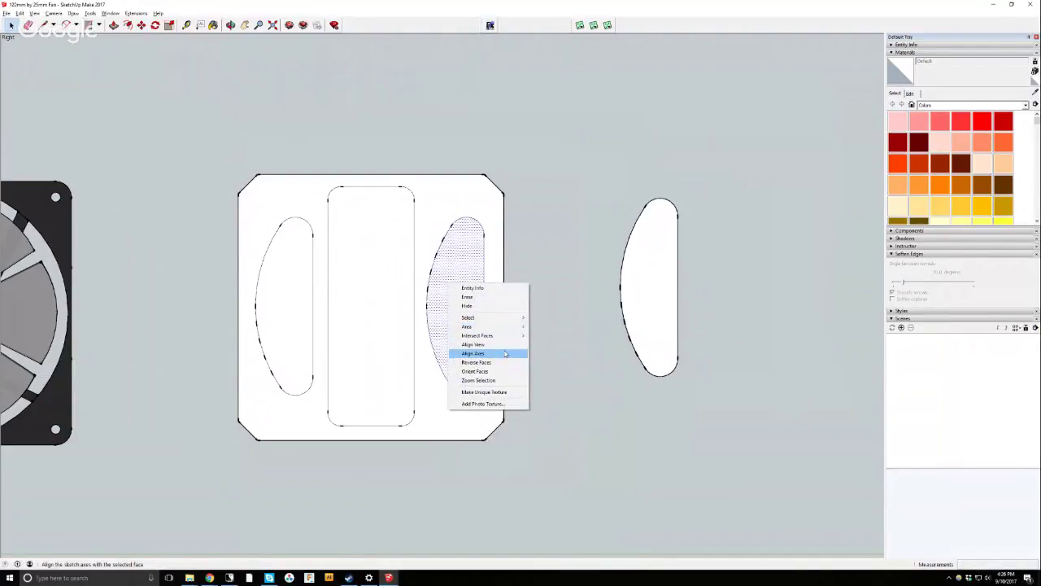
{"action": "left_click", "coordinate": [574, 393]}
{"action": "scroll", "coordinate": [577, 390], "scroll_direction": "down", "scroll_amount": 2}
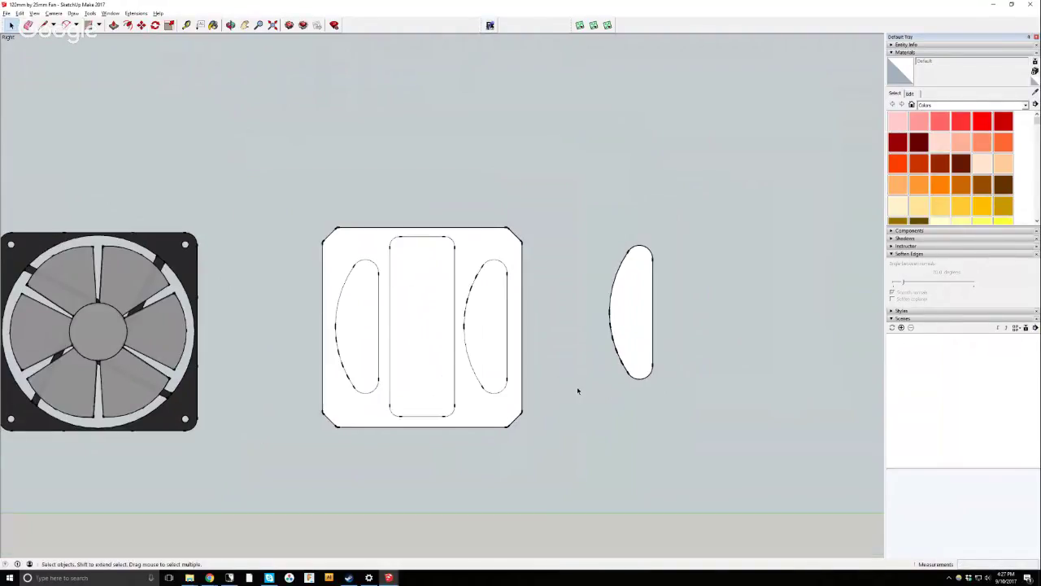
{"action": "scroll", "coordinate": [577, 390], "scroll_direction": "down", "scroll_amount": 1}
Select the loose oval outside the plate and flip it along the red axis.
{"action": "left_click_drag", "start_coordinate": [565, 219], "coordinate": [679, 400]}
{"action": "right_click", "coordinate": [623, 319]}
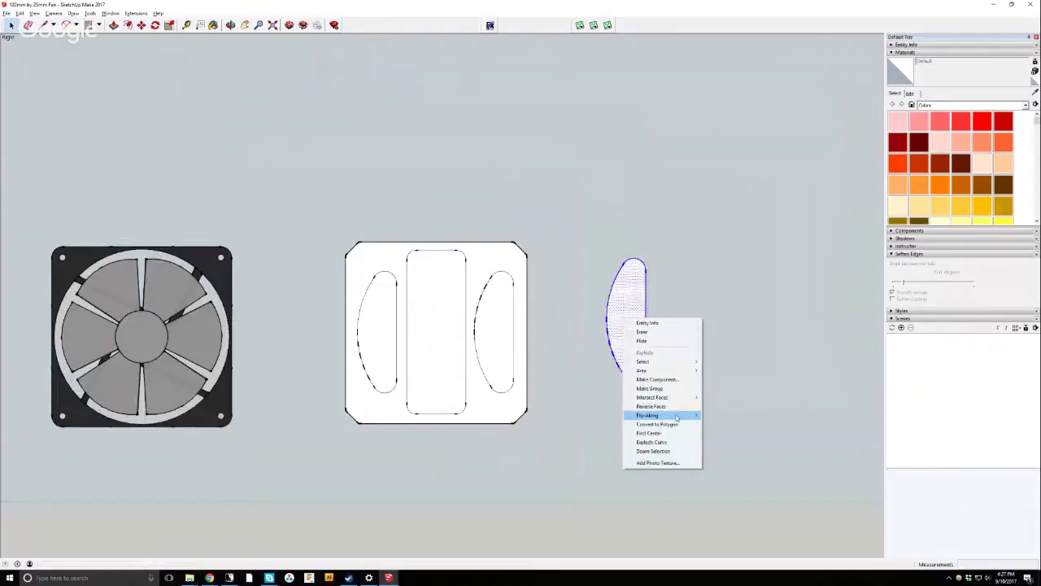
{"action": "mouse_move", "coordinate": [677, 418]}
{"action": "left_click", "coordinate": [713, 418]}
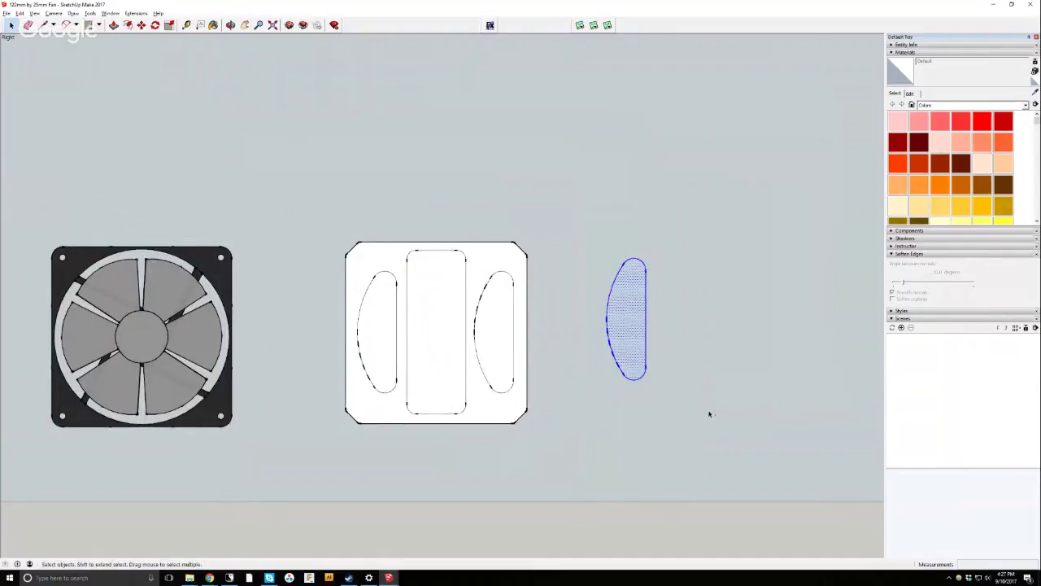
{"action": "left_click", "coordinate": [659, 378]}
Flip the loose oval along the blue axis and mirror it, then select the right cutout.
{"action": "right_click", "coordinate": [628, 332]}
{"action": "left_click_drag", "start_coordinate": [579, 230], "coordinate": [729, 422]}
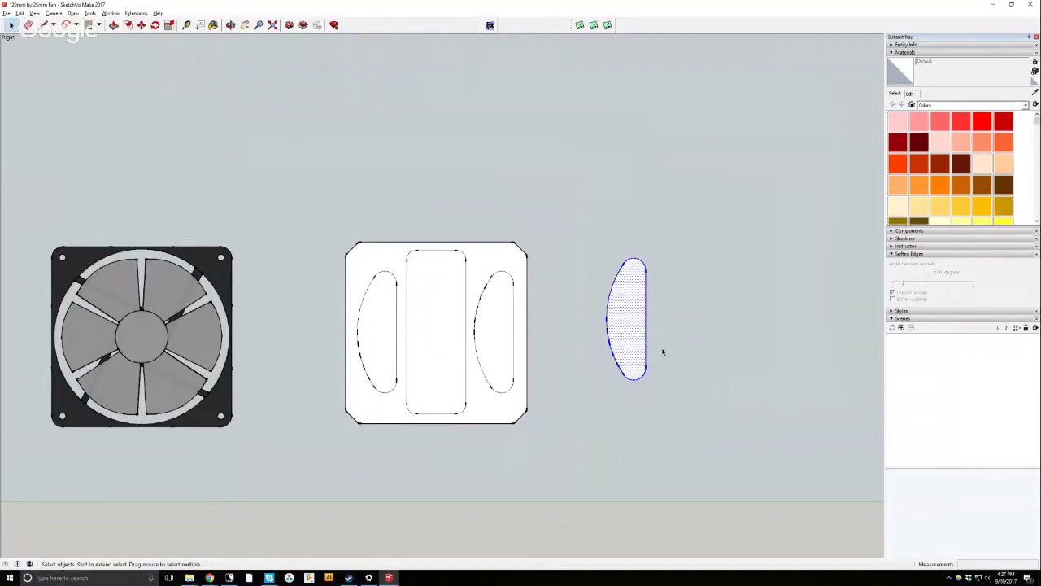
{"action": "right_click", "coordinate": [623, 314]}
{"action": "mouse_move", "coordinate": [664, 410]}
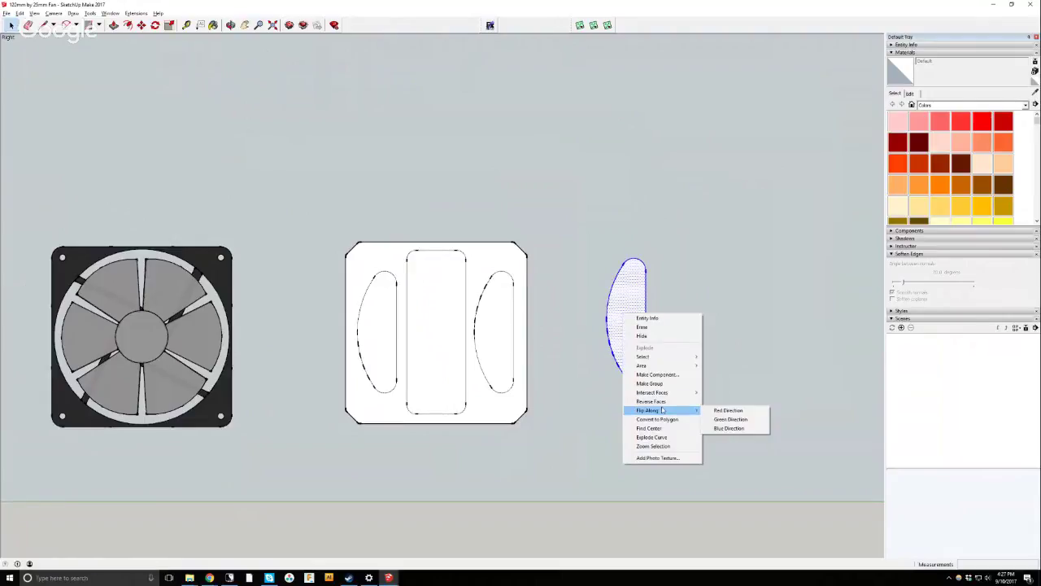
{"action": "left_click", "coordinate": [717, 428]}
{"action": "right_click", "coordinate": [628, 322]}
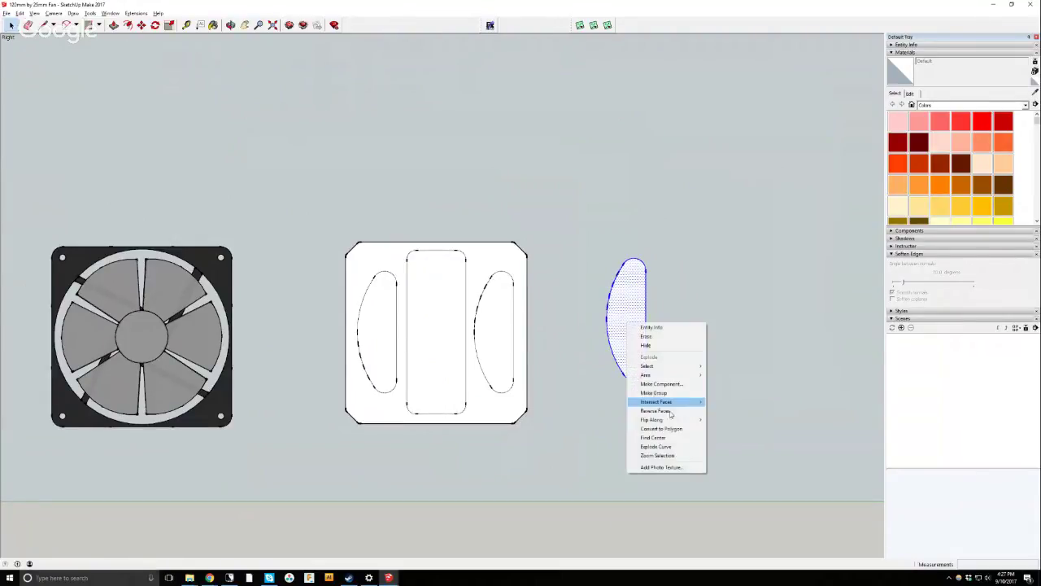
{"action": "mouse_move", "coordinate": [669, 419]}
{"action": "left_click", "coordinate": [720, 431]}
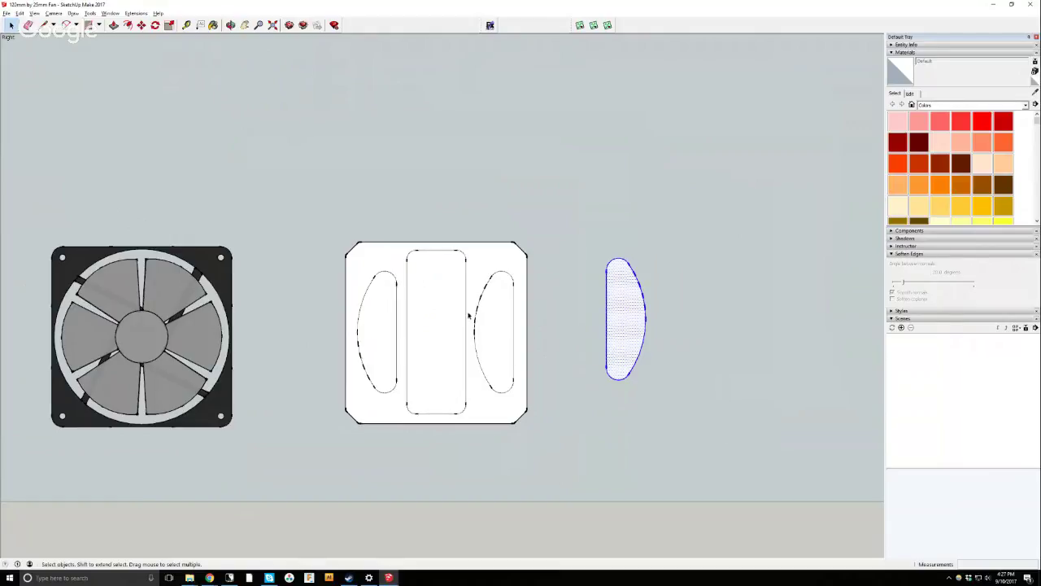
{"action": "scroll", "coordinate": [474, 298], "scroll_direction": "up", "scroll_amount": 2}
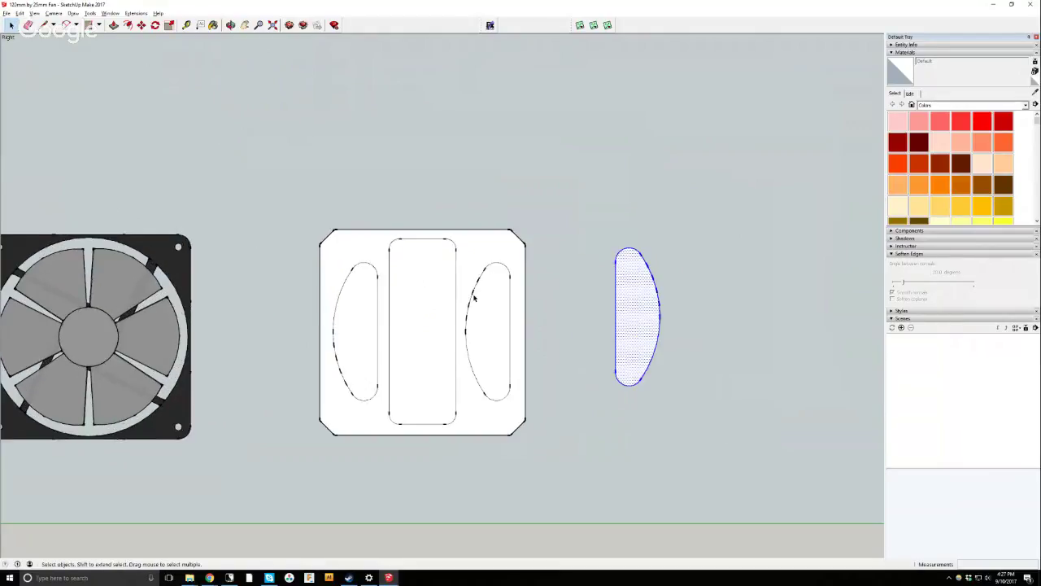
{"action": "left_click_drag", "start_coordinate": [457, 264], "coordinate": [519, 402]}
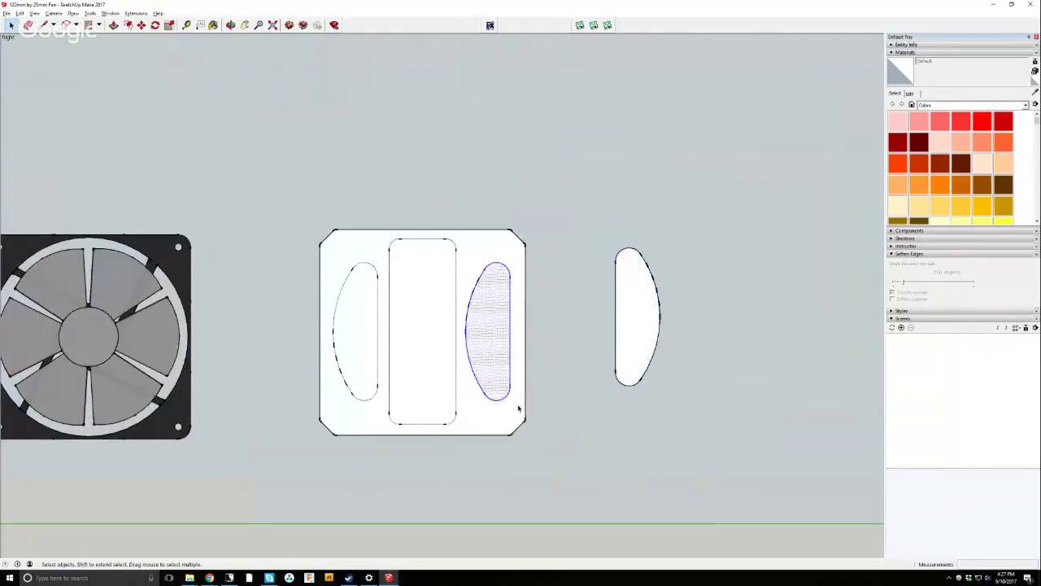
Delete the copied right cutout and move the mirrored loose oval onto the plate's right side.
{"action": "key", "text": "Delete"}
{"action": "left_click", "coordinate": [622, 335]}
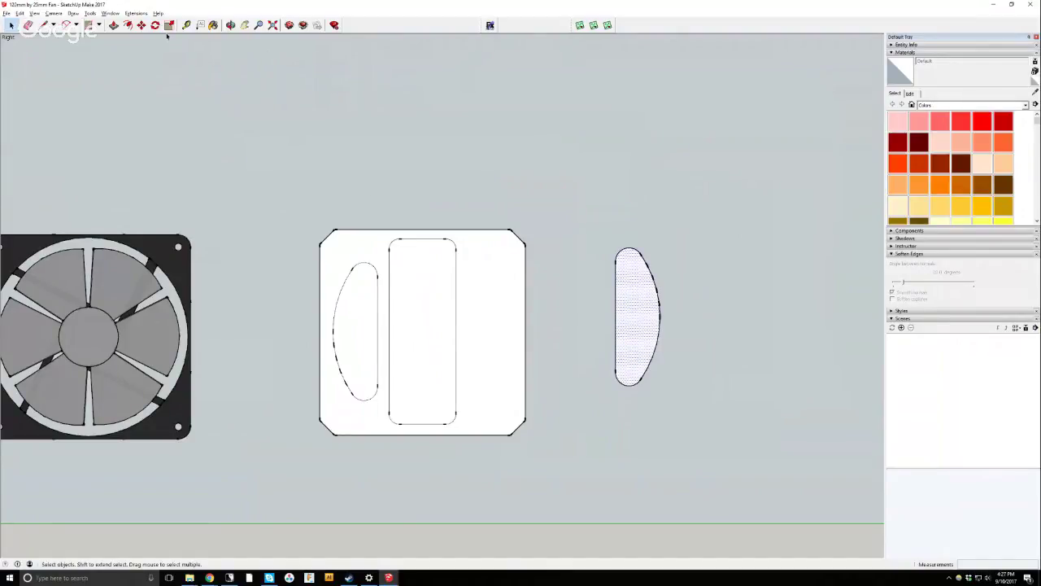
{"action": "left_click", "coordinate": [141, 25]}
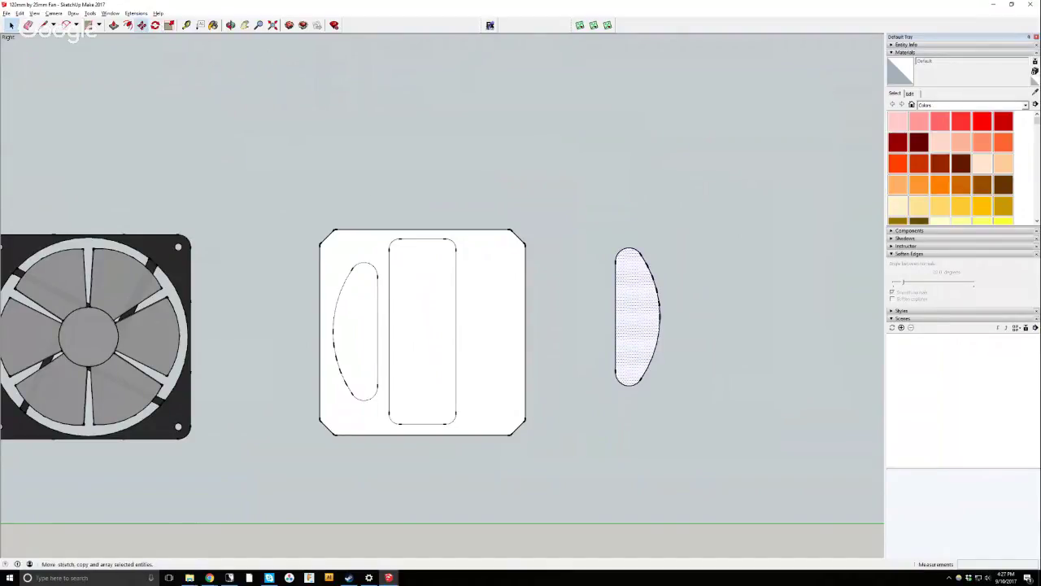
{"action": "left_click", "coordinate": [615, 317]}
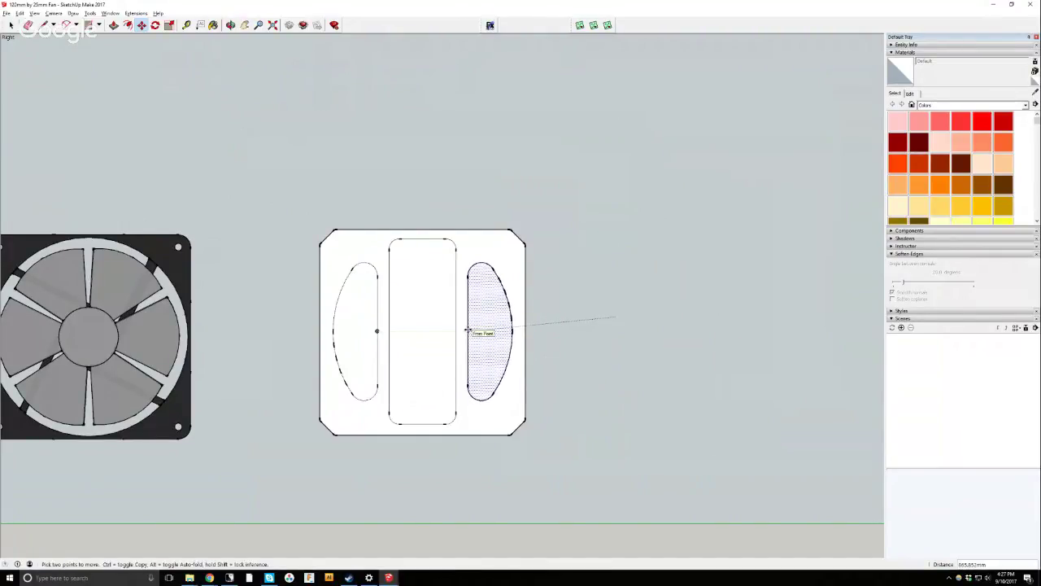
{"action": "left_click", "coordinate": [468, 330]}
{"action": "scroll", "coordinate": [561, 389], "scroll_direction": "down", "scroll_amount": 1}
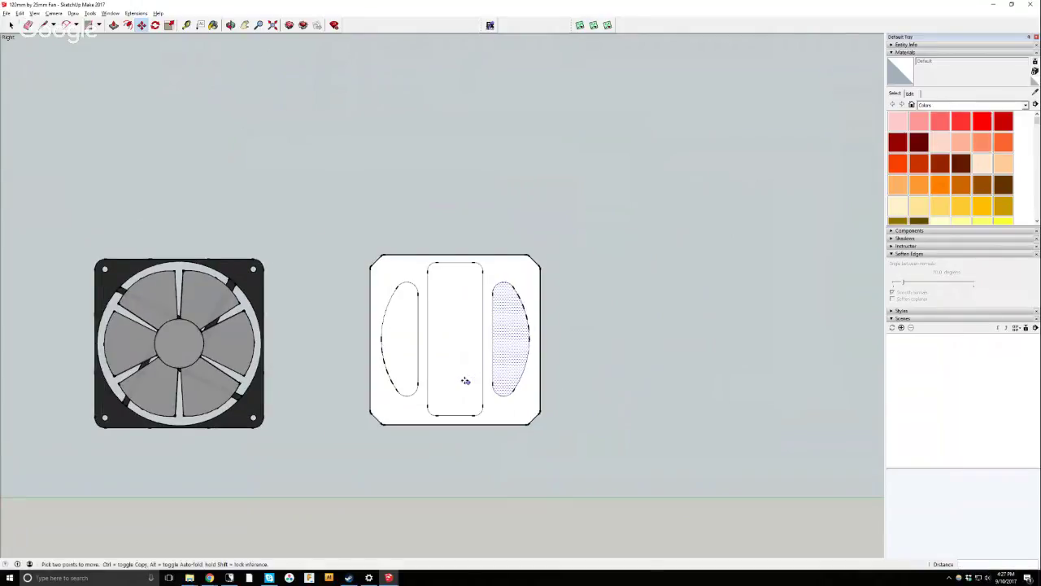
{"action": "scroll", "coordinate": [471, 371], "scroll_direction": "down", "scroll_amount": 1}
{"action": "scroll", "coordinate": [431, 333], "scroll_direction": "up", "scroll_amount": 3}
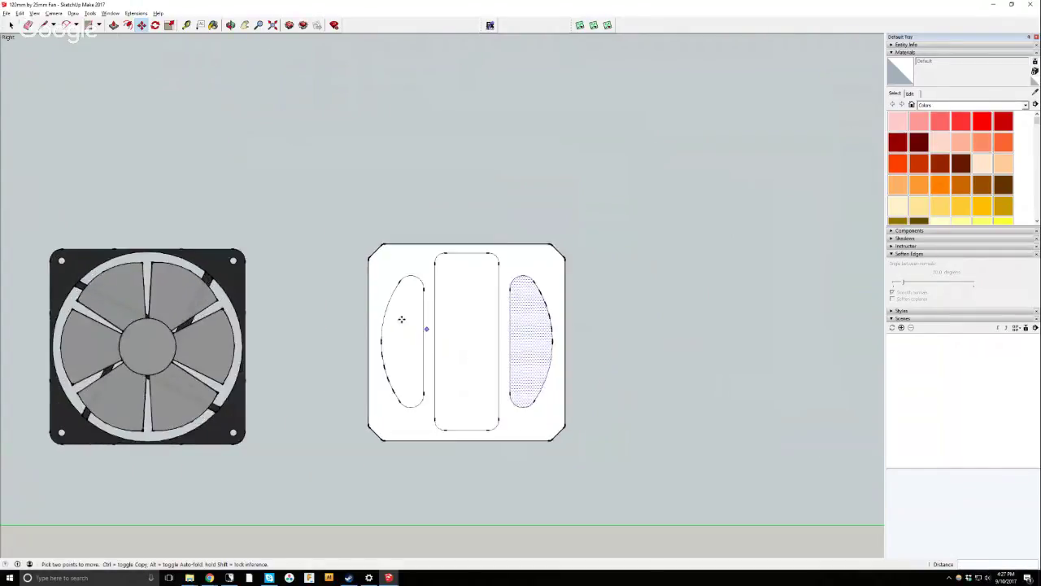
{"action": "left_click", "coordinate": [66, 25]}
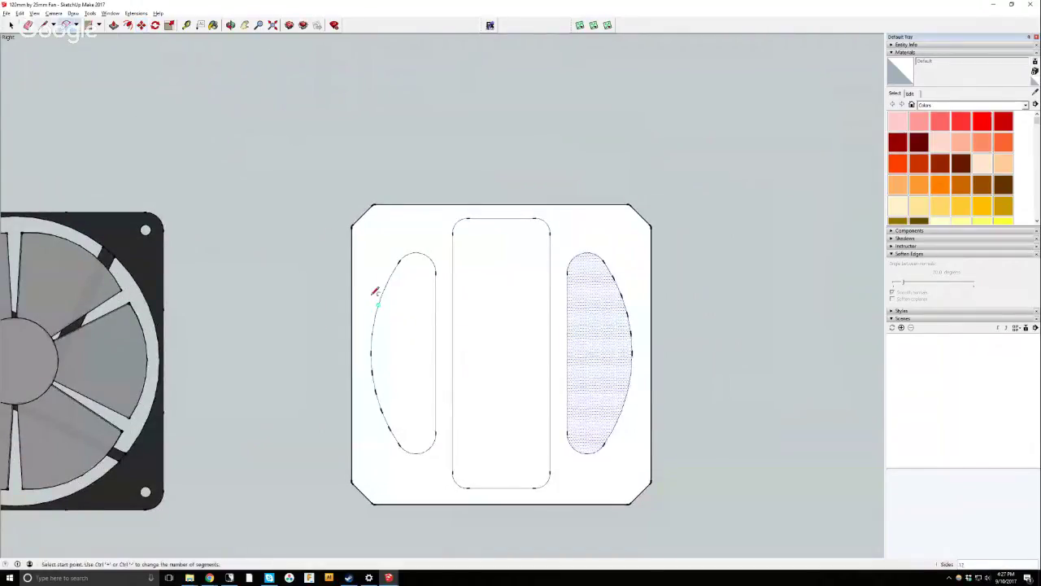
Draw a shallow arc with a 29 mm bulge along the plate's left edge.
{"action": "left_click", "coordinate": [352, 289]}
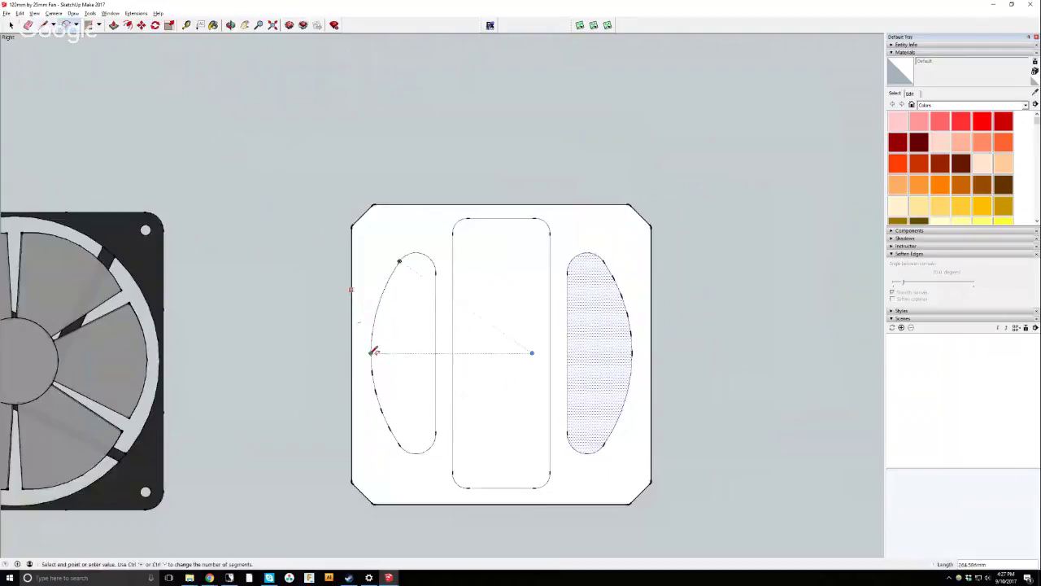
{"action": "left_click", "coordinate": [352, 428]}
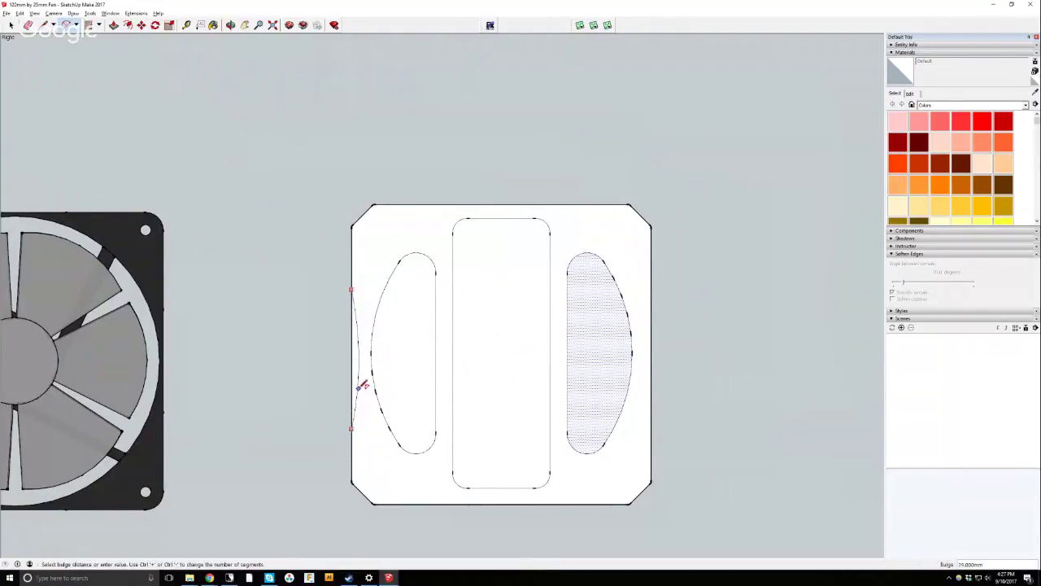
{"action": "left_click", "coordinate": [359, 364]}
{"action": "left_click", "coordinate": [12, 25]}
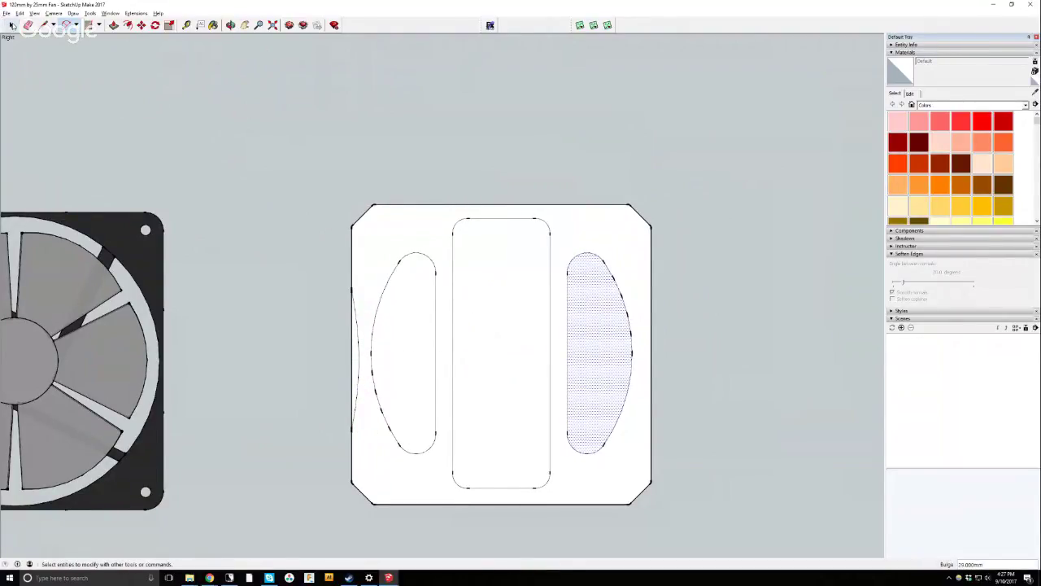
Move the arc sliver 18 mm up the blue axis and start a guide at the bottom-edge midpoint.
{"action": "left_click", "coordinate": [358, 364]}
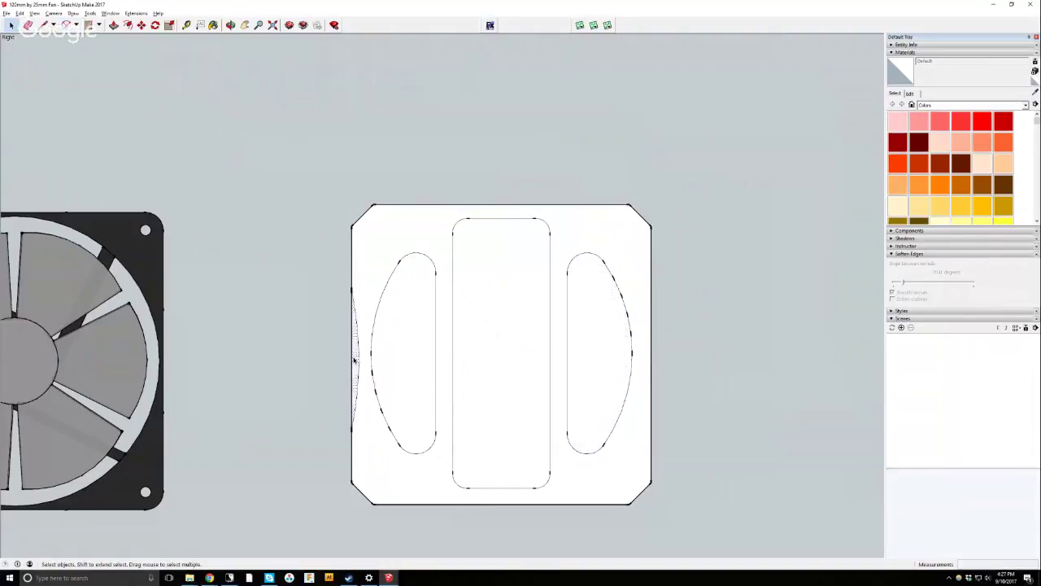
{"action": "key", "text": "m"}
{"action": "scroll", "coordinate": [366, 362], "scroll_direction": "up", "scroll_amount": 3}
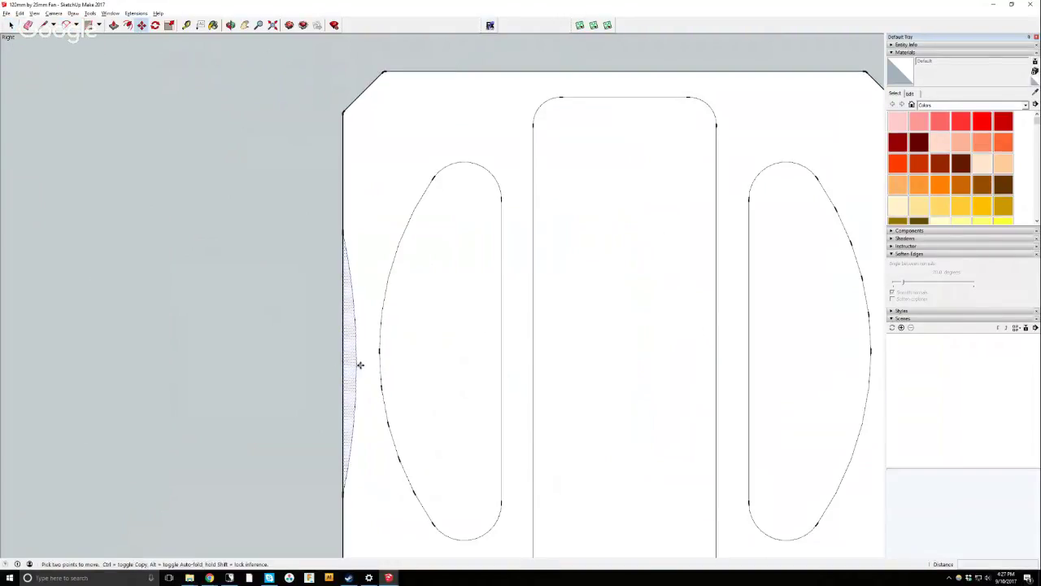
{"action": "left_click", "coordinate": [358, 361]}
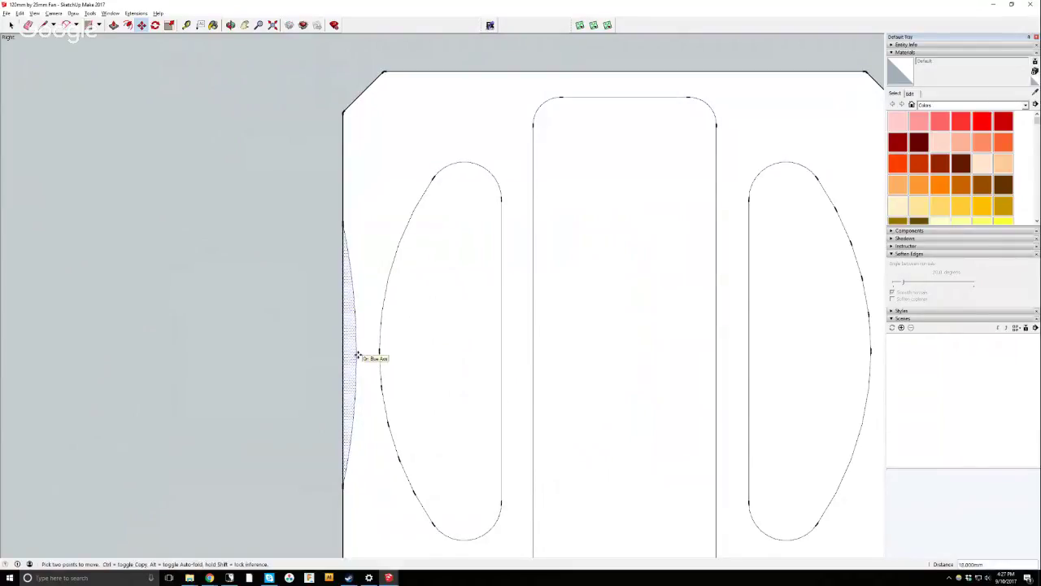
{"action": "left_click", "coordinate": [358, 358]}
{"action": "scroll", "coordinate": [374, 325], "scroll_direction": "down", "scroll_amount": 5}
{"action": "left_click", "coordinate": [186, 25]}
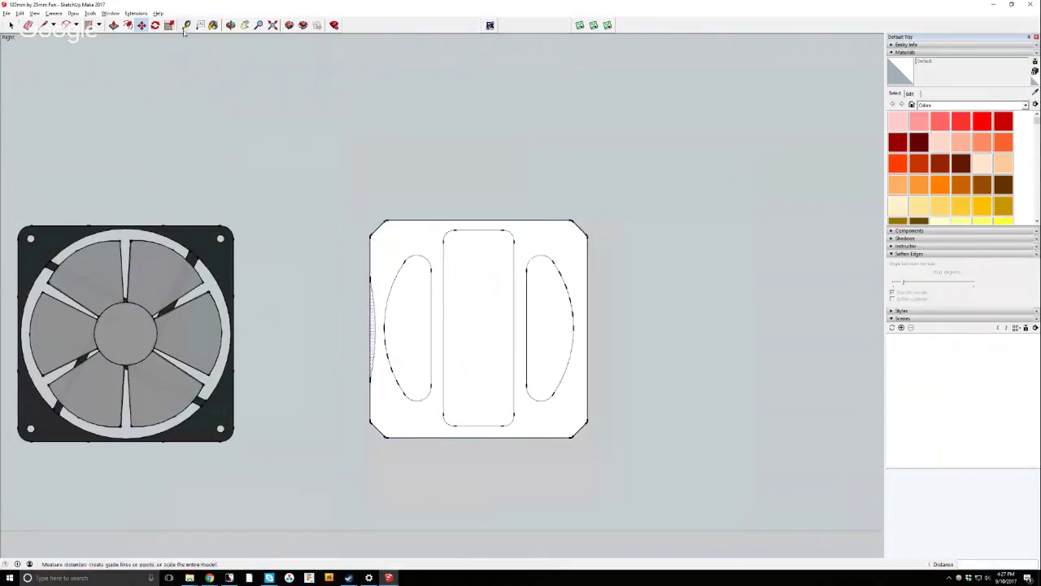
{"action": "left_click", "coordinate": [478, 437]}
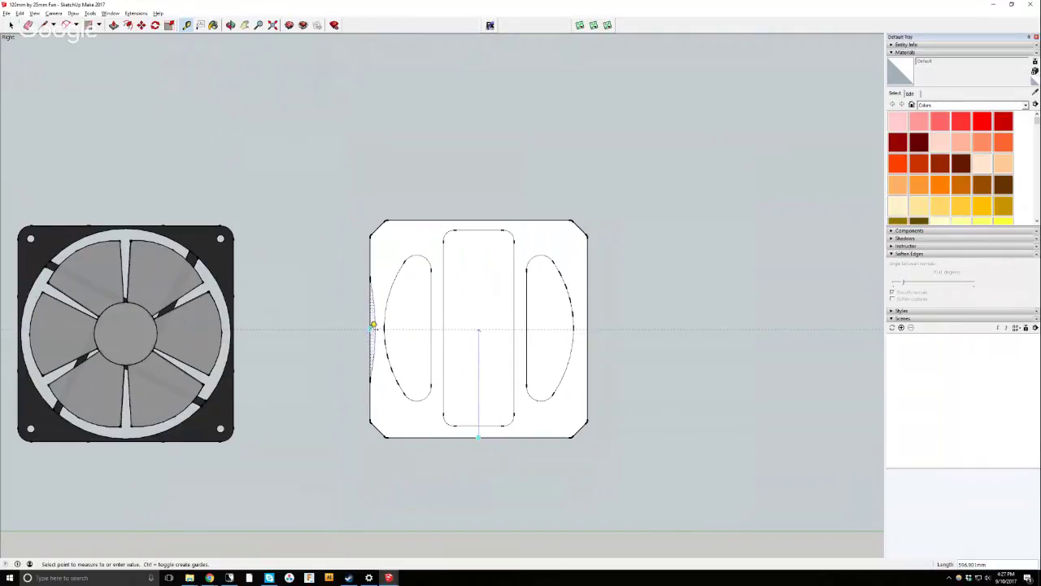
Place a horizontal guide through the centre of the plate.
{"action": "left_click", "coordinate": [374, 326]}
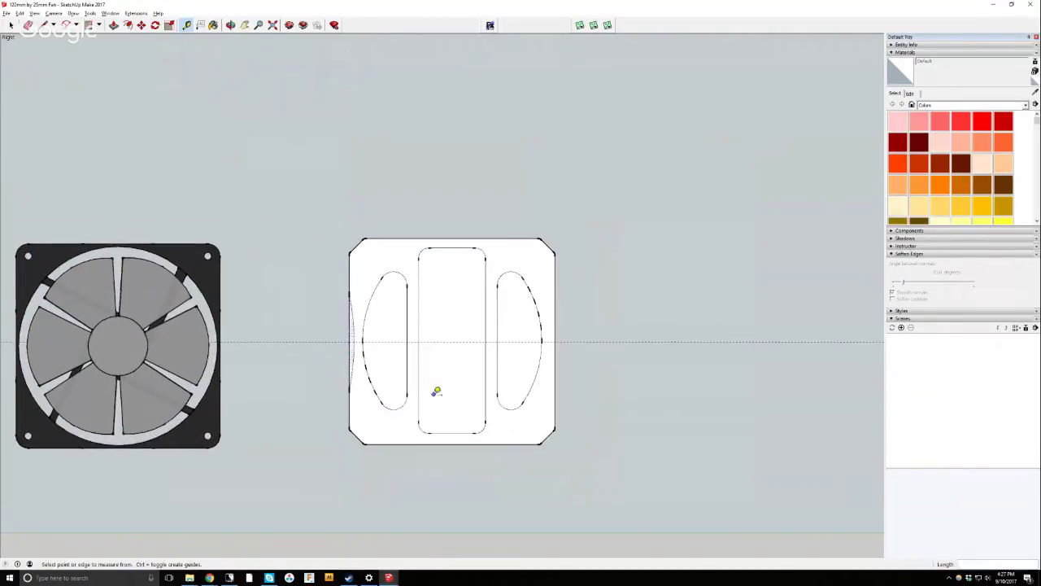
{"action": "scroll", "coordinate": [432, 390], "scroll_direction": "up", "scroll_amount": 3}
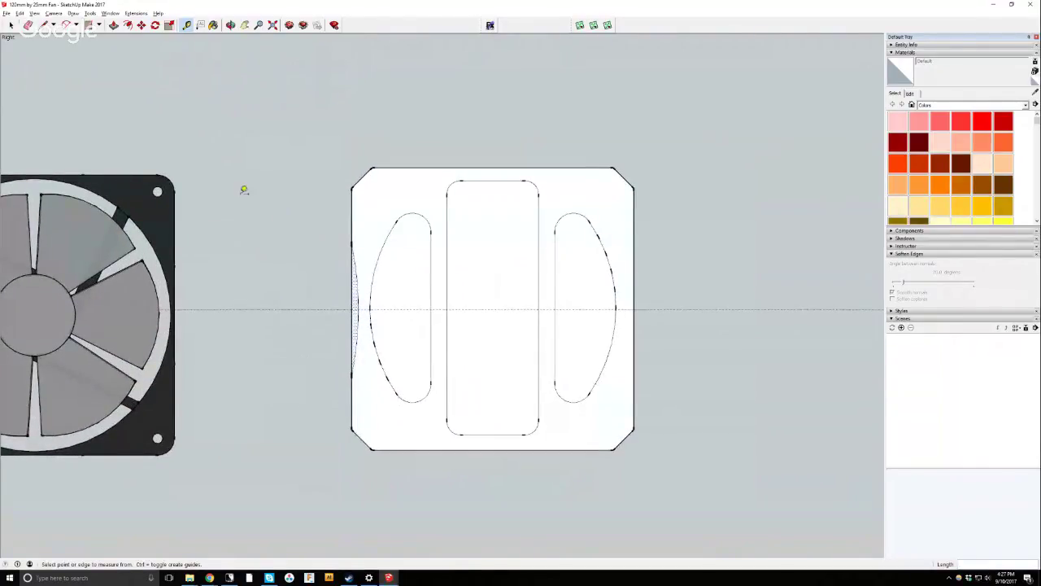
{"action": "left_click", "coordinate": [66, 24]}
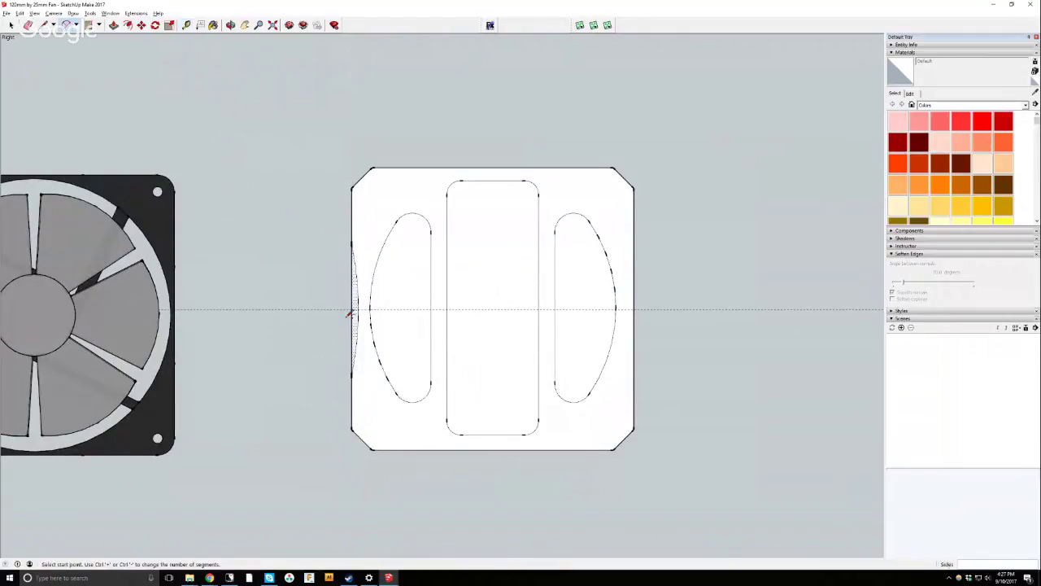
{"action": "scroll", "coordinate": [376, 313], "scroll_direction": "down", "scroll_amount": 2}
{"action": "scroll", "coordinate": [371, 275], "scroll_direction": "up", "scroll_amount": 5}
{"action": "scroll", "coordinate": [370, 275], "scroll_direction": "up", "scroll_amount": 1}
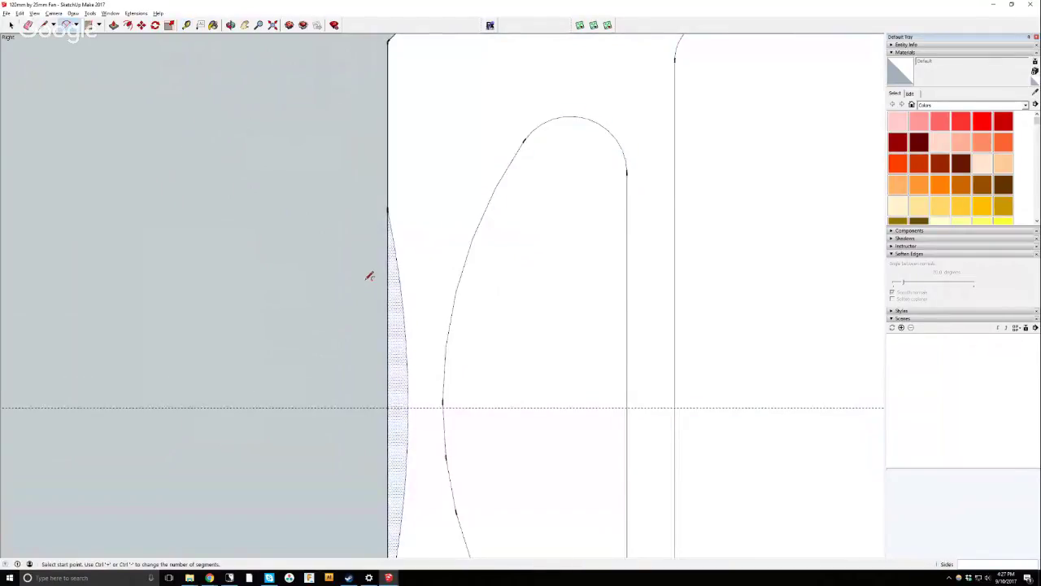
Draw a small arc following the lens edge on the plate's left side.
{"action": "left_click", "coordinate": [387, 247]}
{"action": "left_click", "coordinate": [397, 265]}
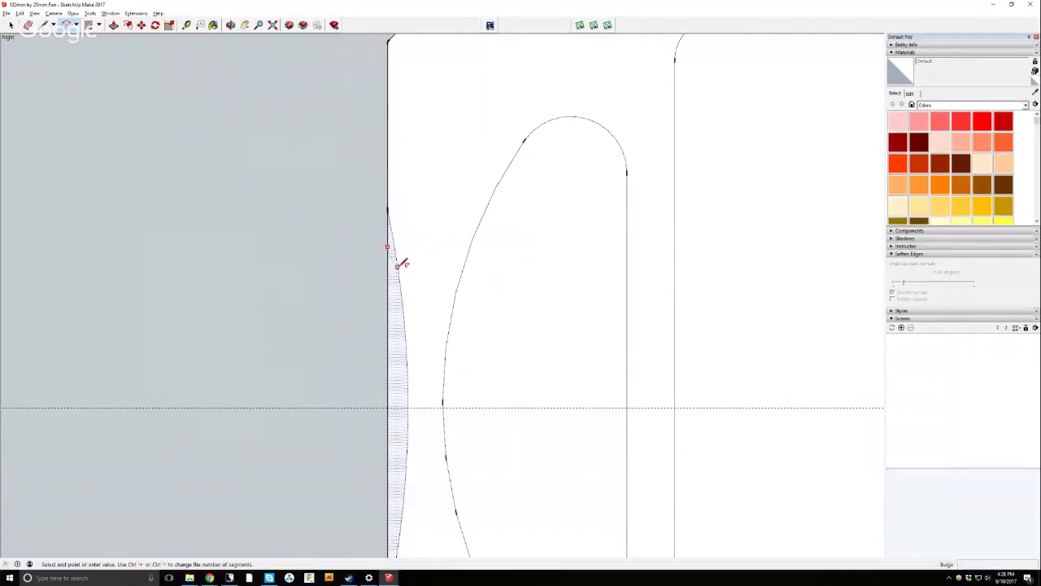
{"action": "left_click", "coordinate": [398, 248]}
{"action": "scroll", "coordinate": [398, 203], "scroll_direction": "down", "scroll_amount": 3}
{"action": "scroll", "coordinate": [397, 386], "scroll_direction": "up", "scroll_amount": 3}
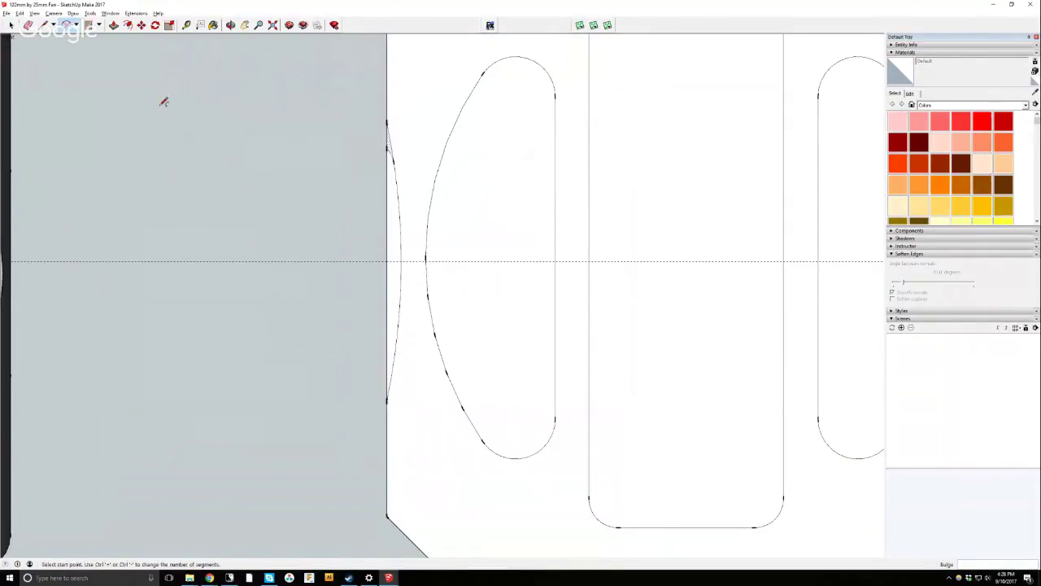
{"action": "key", "text": "space"}
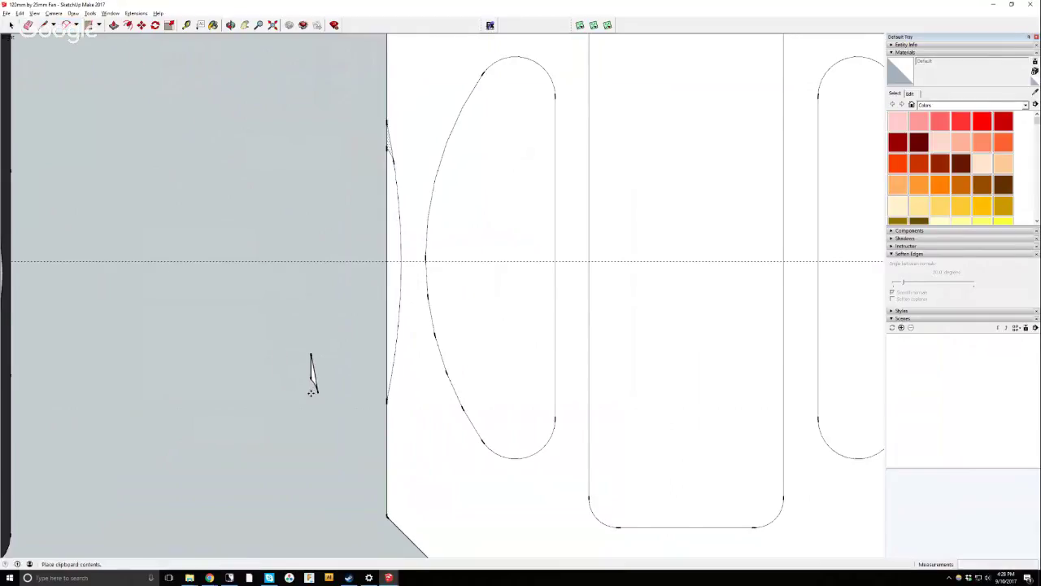
Flip the copied arc shape along the red and blue directions.
{"action": "key", "text": "m"}
{"action": "right_click", "coordinate": [316, 372]}
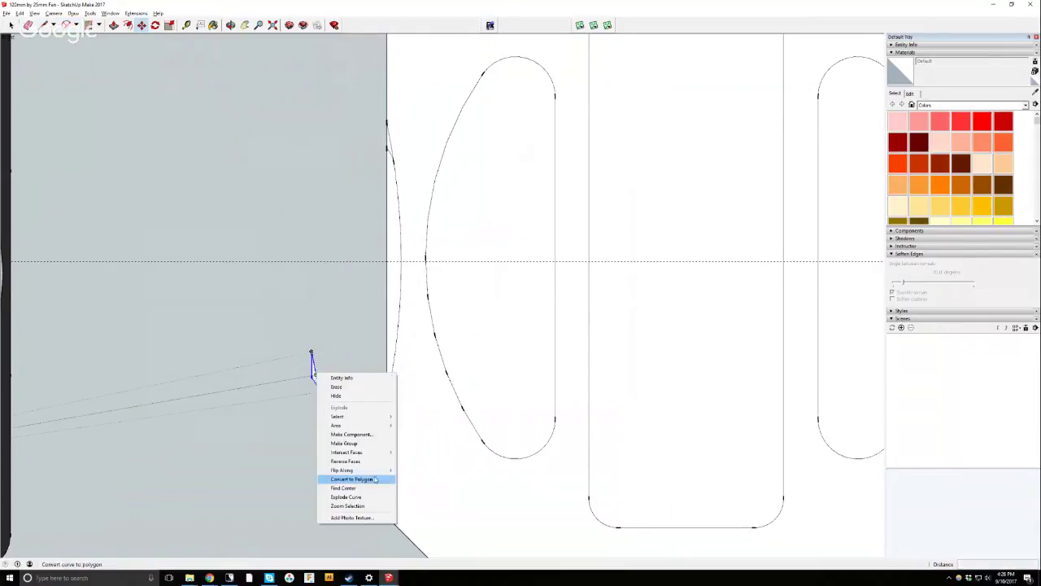
{"action": "left_click", "coordinate": [412, 470]}
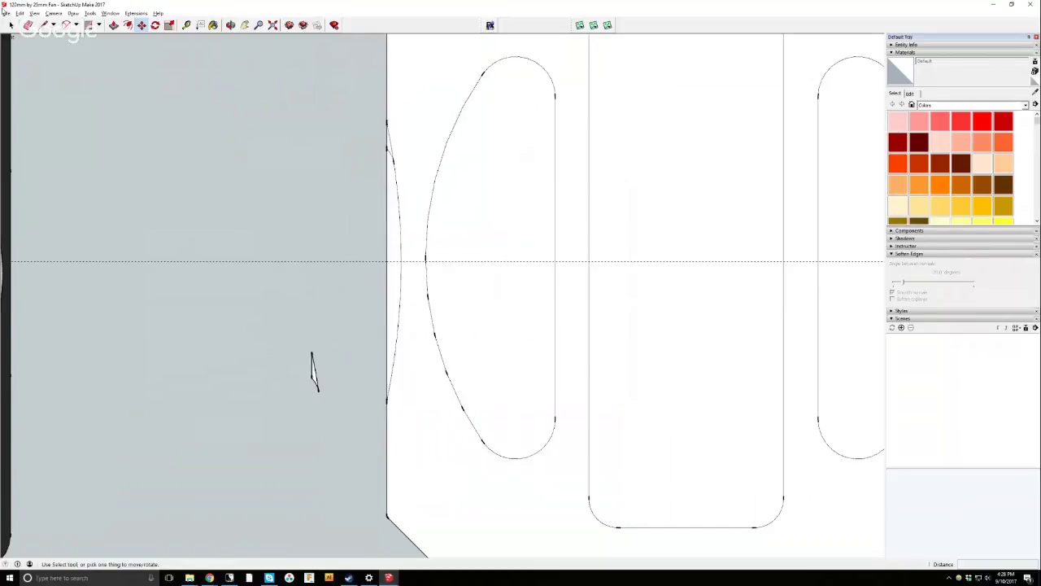
{"action": "left_click", "coordinate": [12, 25]}
{"action": "left_click_drag", "start_coordinate": [285, 309], "coordinate": [392, 478]}
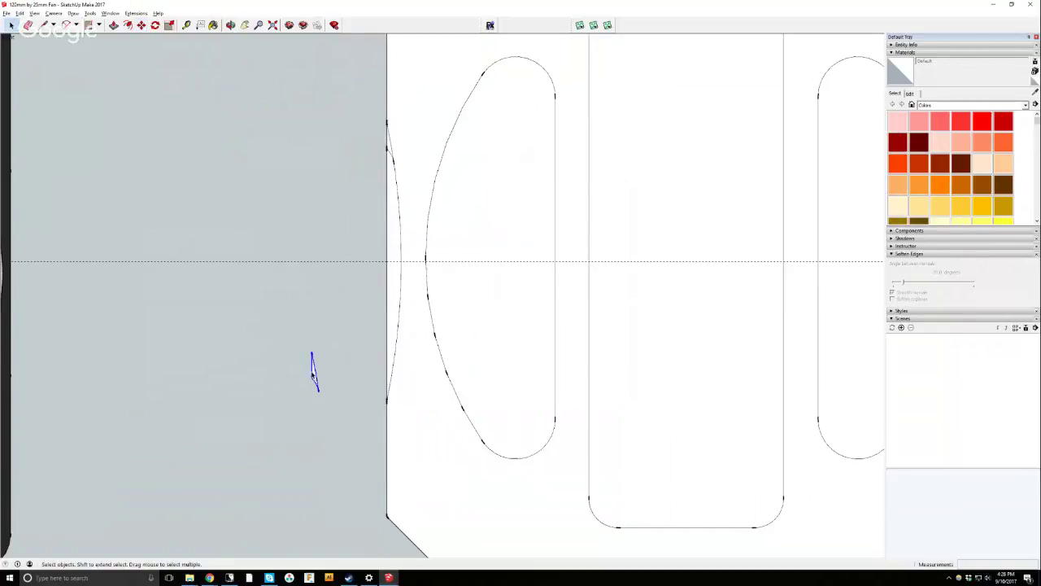
{"action": "right_click", "coordinate": [312, 373]}
{"action": "mouse_move", "coordinate": [374, 470]}
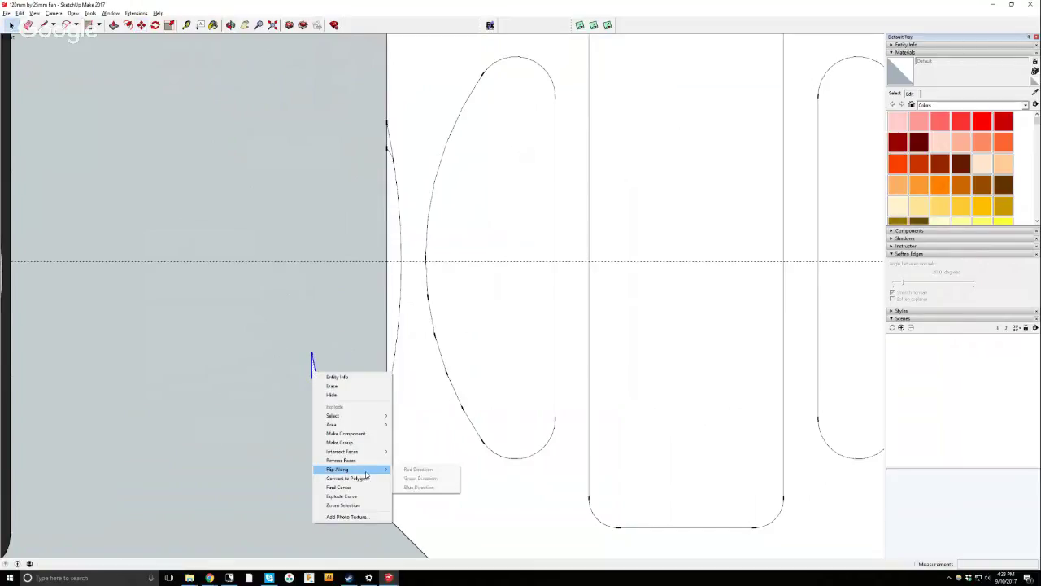
{"action": "left_click", "coordinate": [430, 487]}
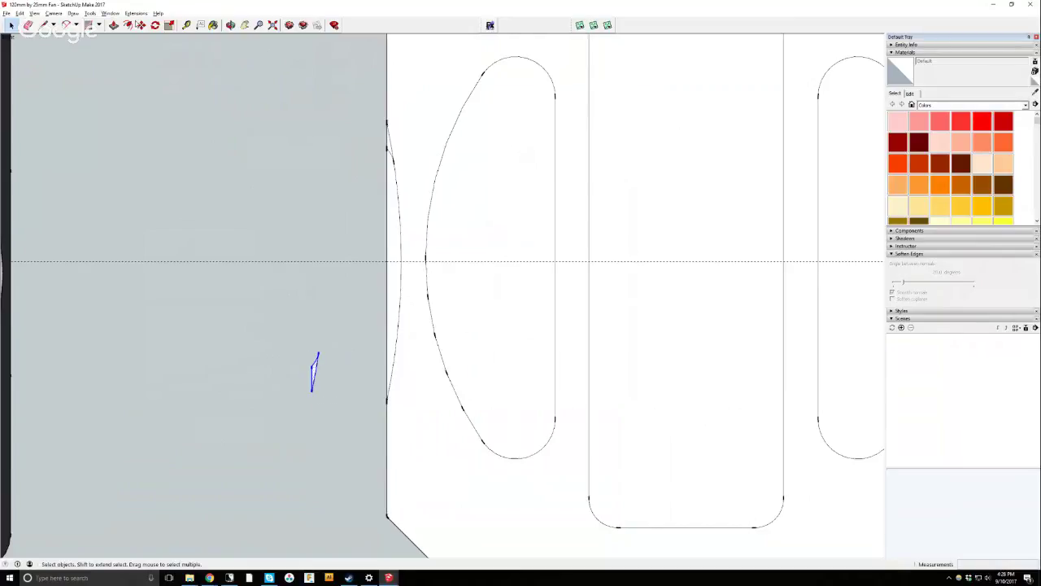
Move the flipped arc onto the plate's left edge and clear the stray edges.
{"action": "left_click", "coordinate": [141, 25]}
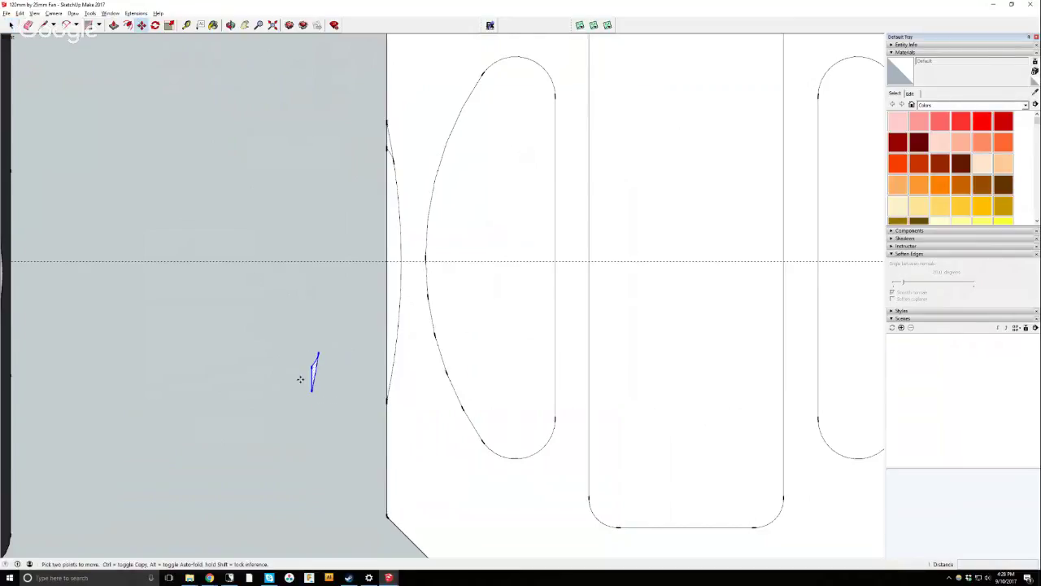
{"action": "left_click_drag", "start_coordinate": [311, 393], "coordinate": [388, 400]}
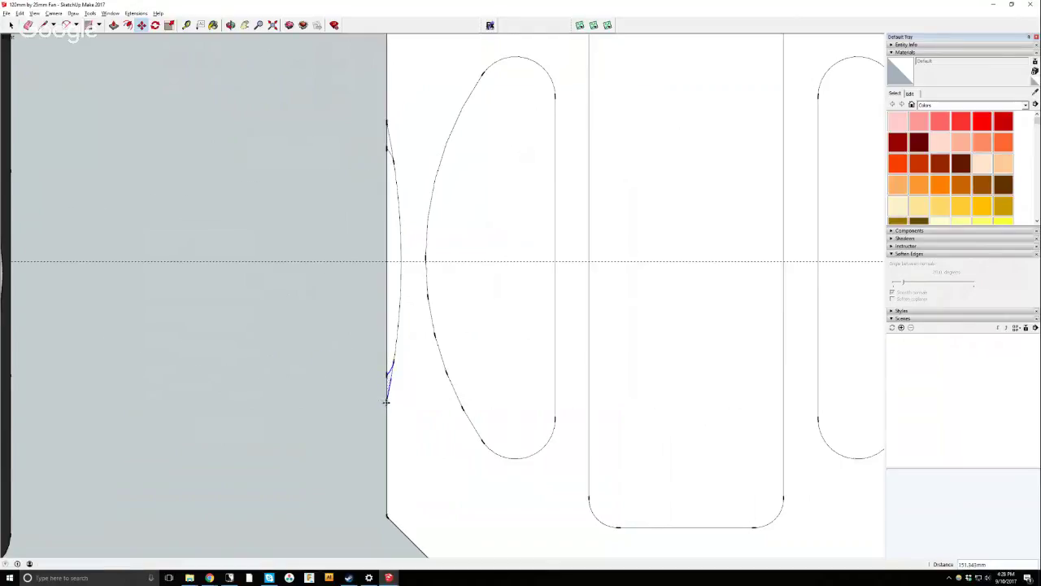
{"action": "left_click", "coordinate": [28, 25]}
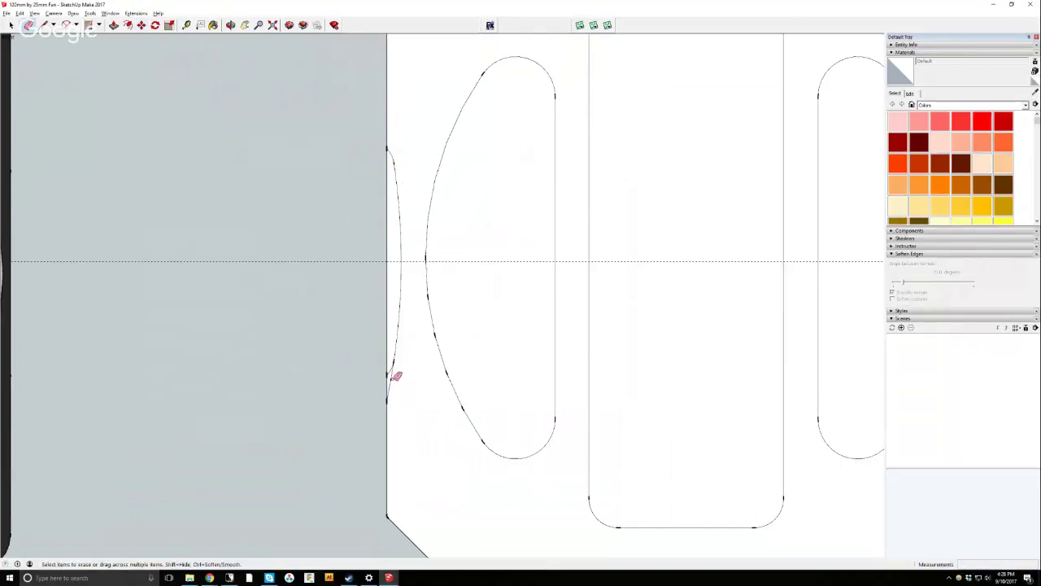
{"action": "scroll", "coordinate": [413, 329], "scroll_direction": "down", "scroll_amount": 2}
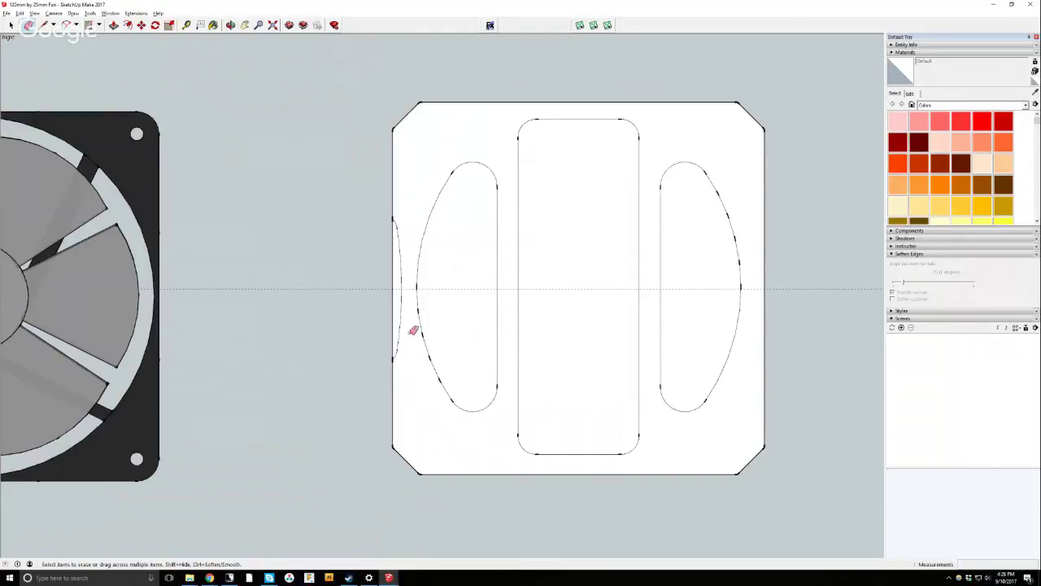
{"action": "scroll", "coordinate": [346, 195], "scroll_direction": "down", "scroll_amount": 1}
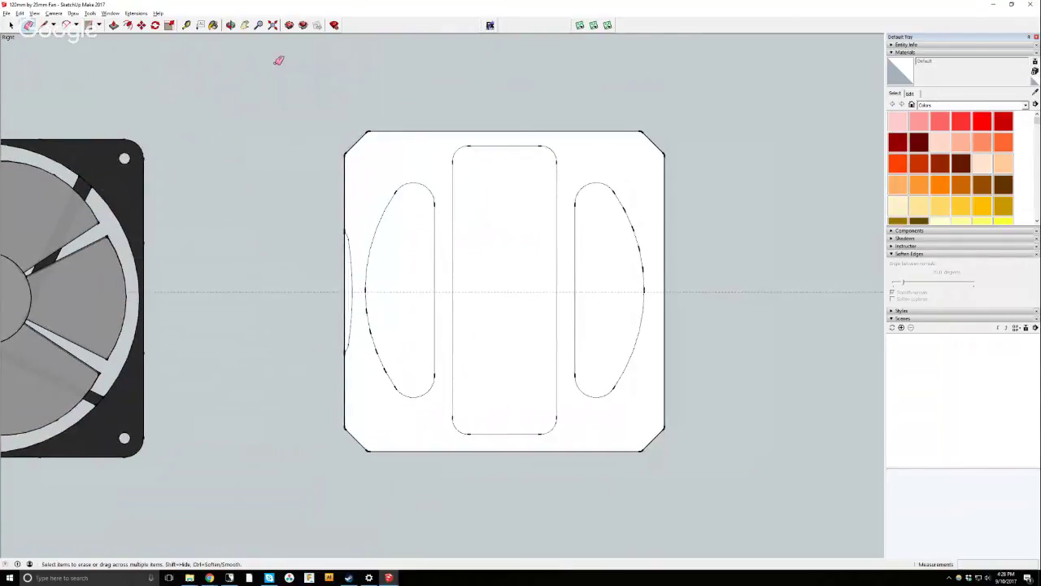
Erase the plate's right half in perspective, keeping the left half with its side cutout.
{"action": "left_click_drag", "start_coordinate": [367, 255], "coordinate": [132, 66]}
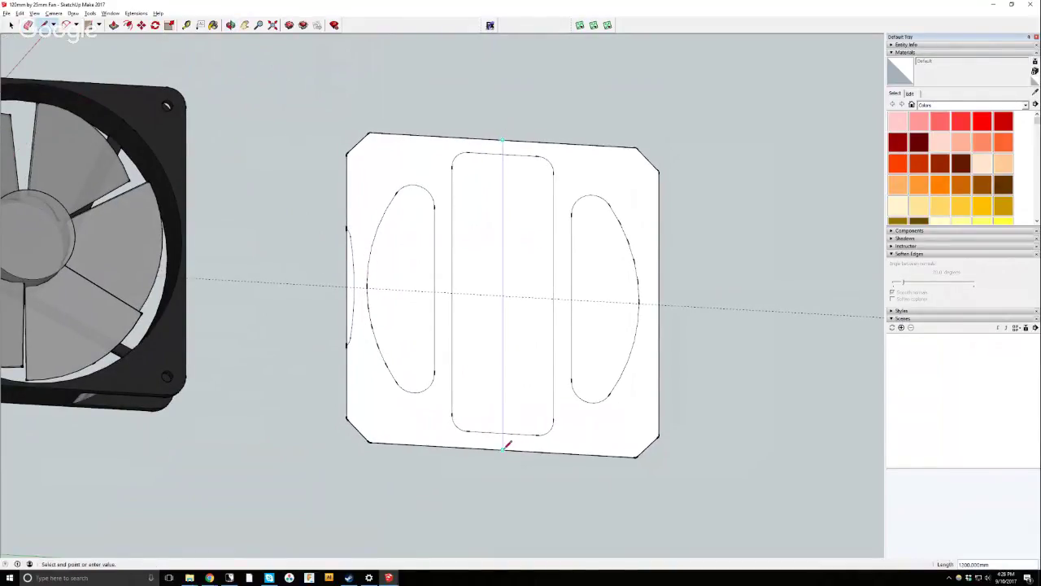
{"action": "left_click", "coordinate": [29, 24]}
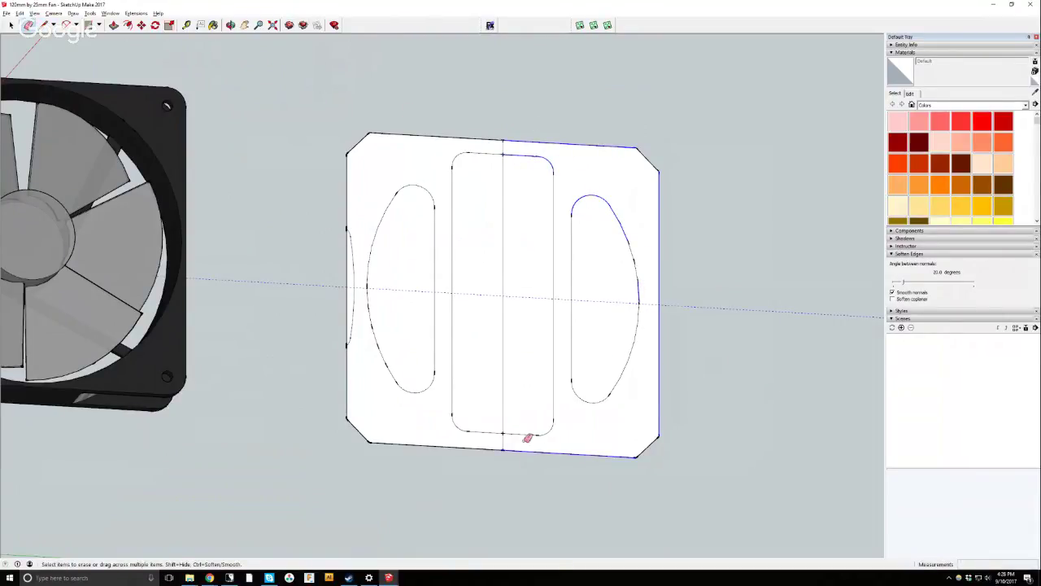
{"action": "left_click", "coordinate": [535, 423]}
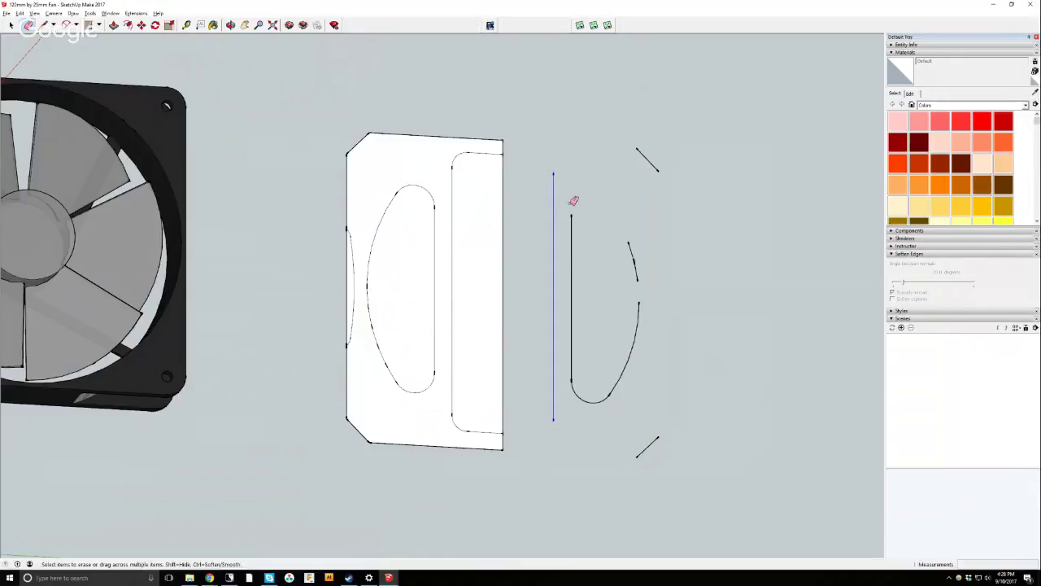
{"action": "scroll", "coordinate": [389, 248], "scroll_direction": "down", "scroll_amount": 3}
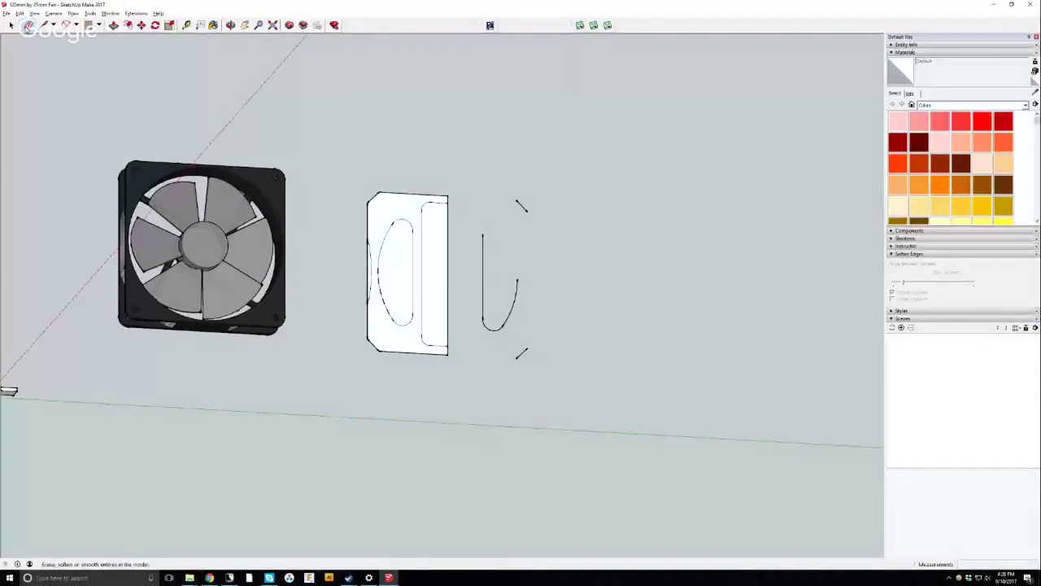
{"action": "key", "text": "space"}
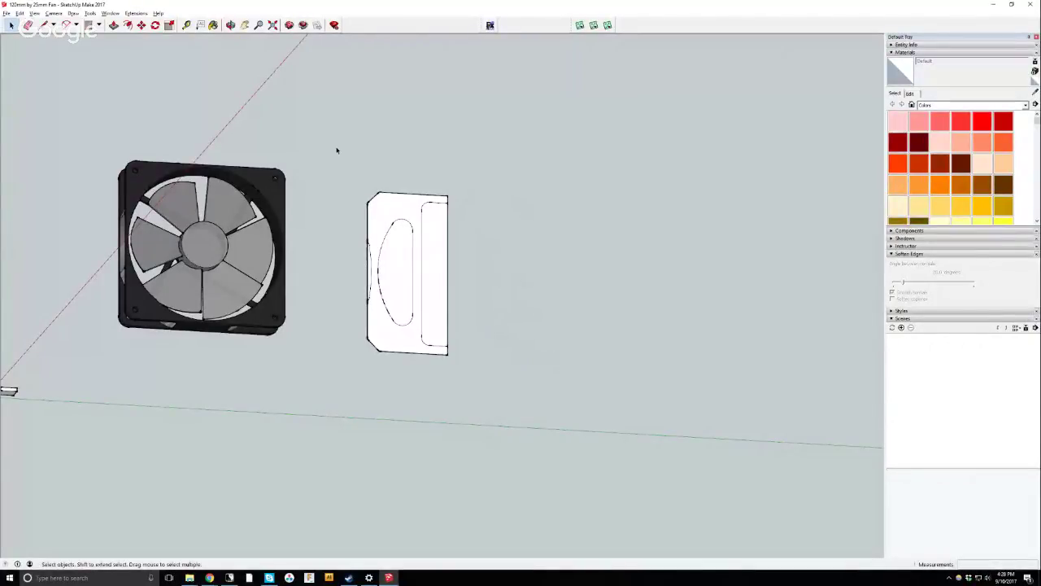
Delete the oval face inside the plate to cut a hole.
{"action": "scroll", "coordinate": [384, 237], "scroll_direction": "up", "scroll_amount": 2}
{"action": "scroll", "coordinate": [389, 237], "scroll_direction": "up", "scroll_amount": 1}
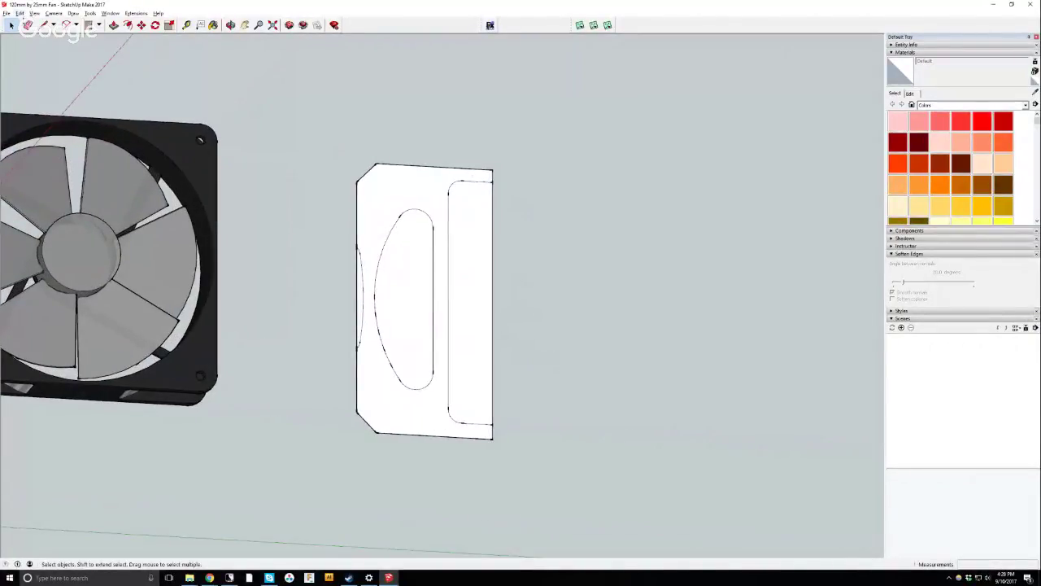
{"action": "left_click", "coordinate": [28, 25]}
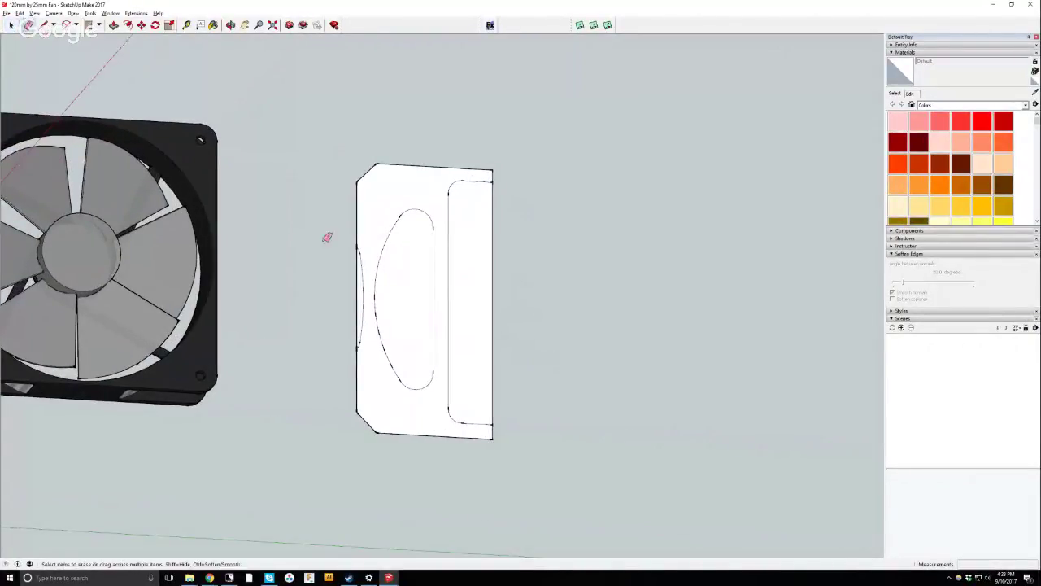
{"action": "left_click", "coordinate": [388, 250]}
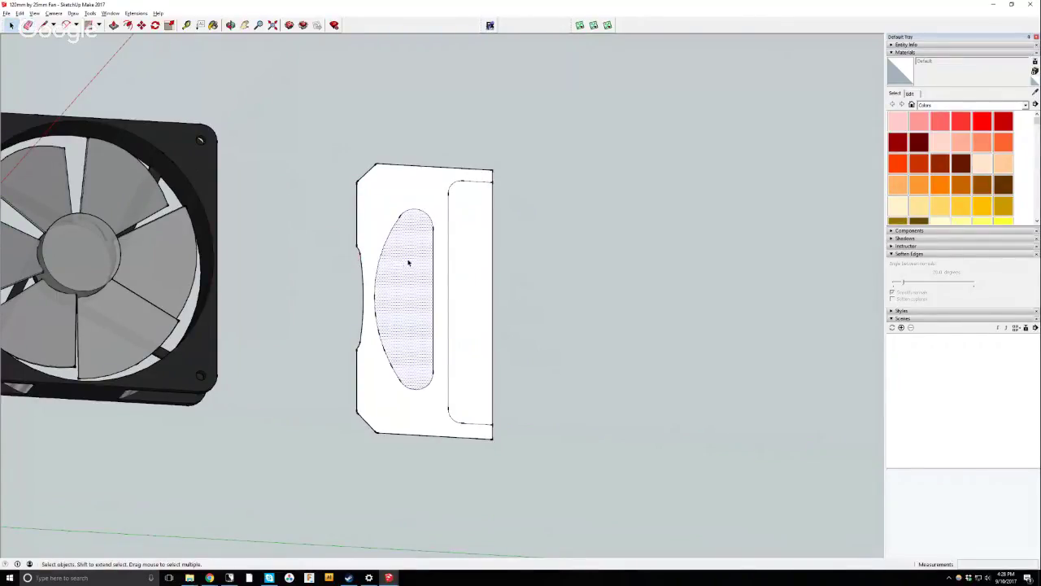
{"action": "key", "text": "Delete"}
Erase the plate's right edge to open a notch and begin a slanted line on the top arm.
{"action": "left_click", "coordinate": [29, 26]}
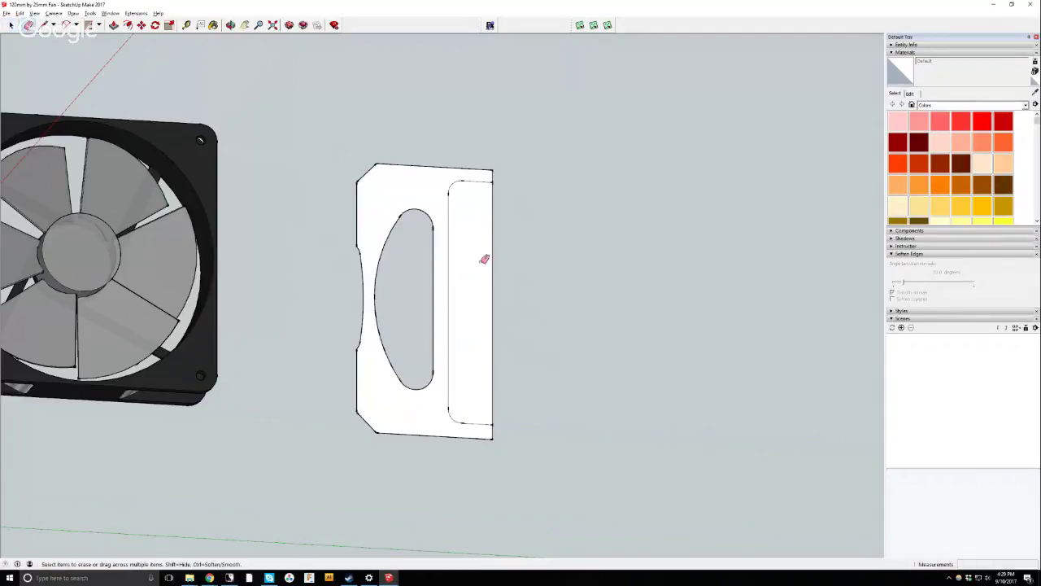
{"action": "left_click", "coordinate": [489, 252]}
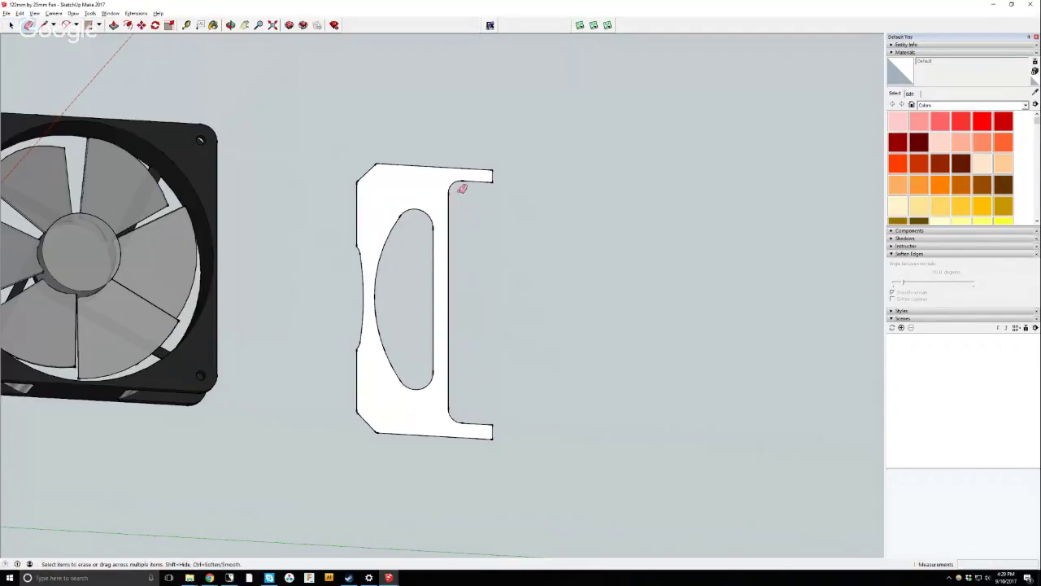
{"action": "scroll", "coordinate": [478, 155], "scroll_direction": "up", "scroll_amount": 3}
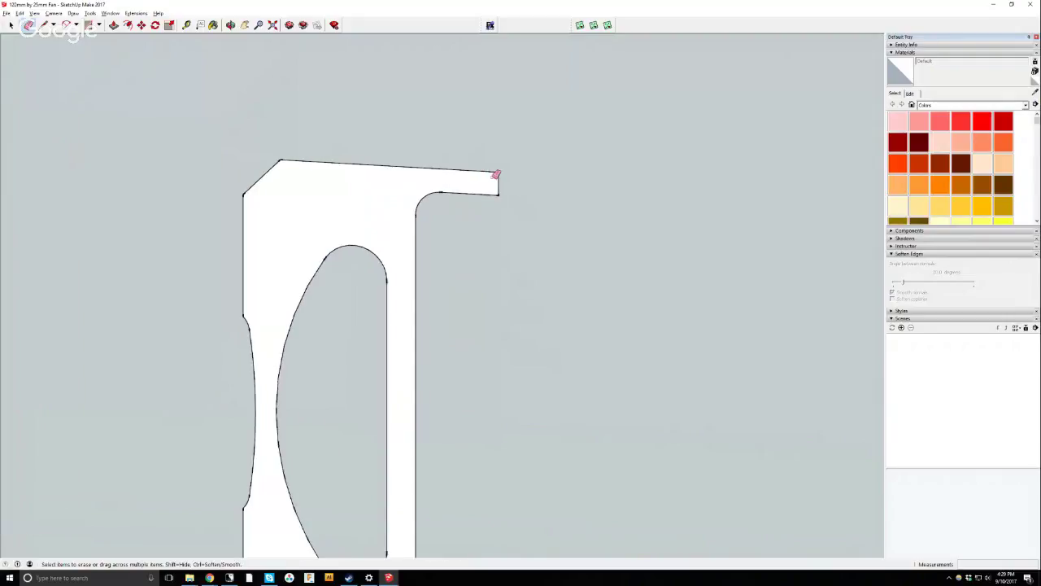
{"action": "scroll", "coordinate": [533, 136], "scroll_direction": "up", "scroll_amount": 2}
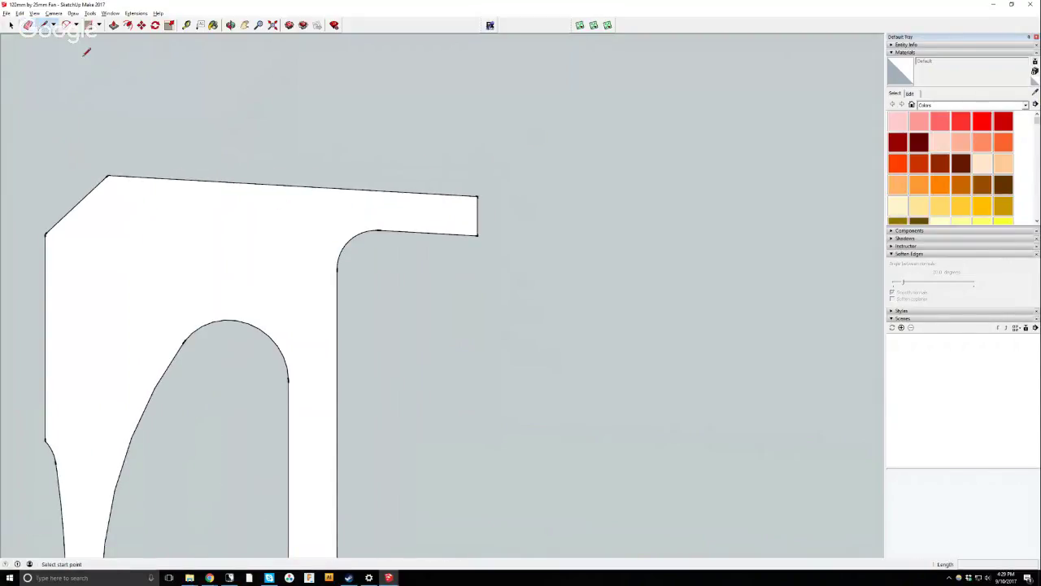
{"action": "left_click", "coordinate": [319, 187]}
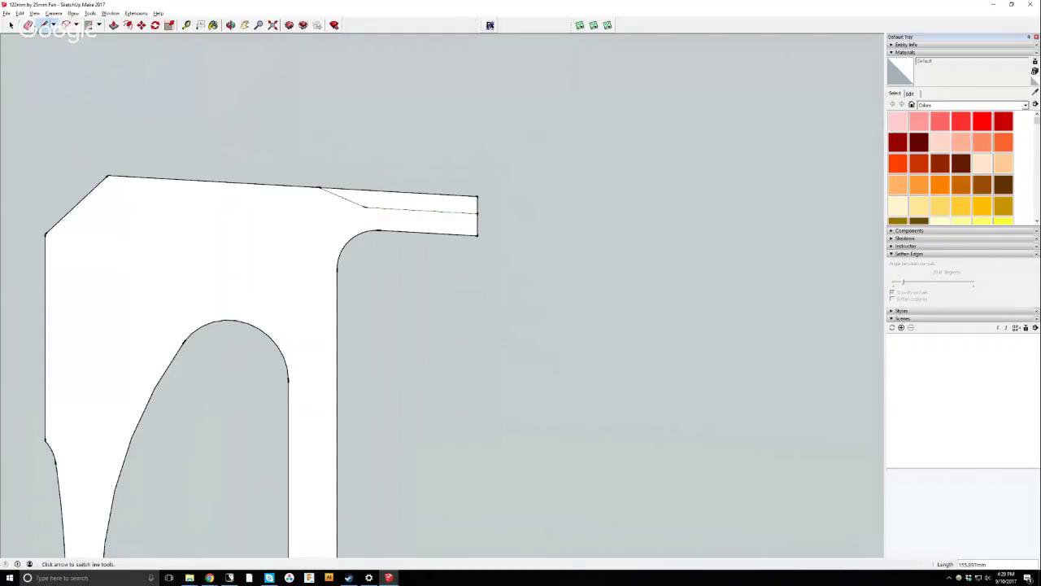
{"action": "left_click", "coordinate": [27, 24]}
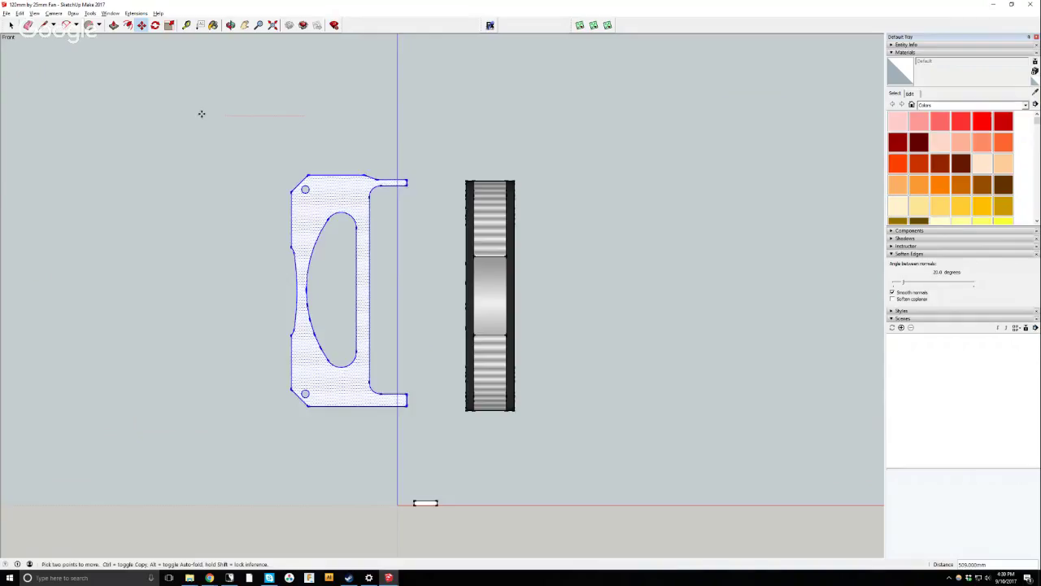
Copy the bracket with a Ctrl-Move to the right of the fan.
{"action": "key", "text": "Escape"}
{"action": "scroll", "coordinate": [382, 170], "scroll_direction": "down", "scroll_amount": 3}
{"action": "scroll", "coordinate": [244, 168], "scroll_direction": "up", "scroll_amount": 2}
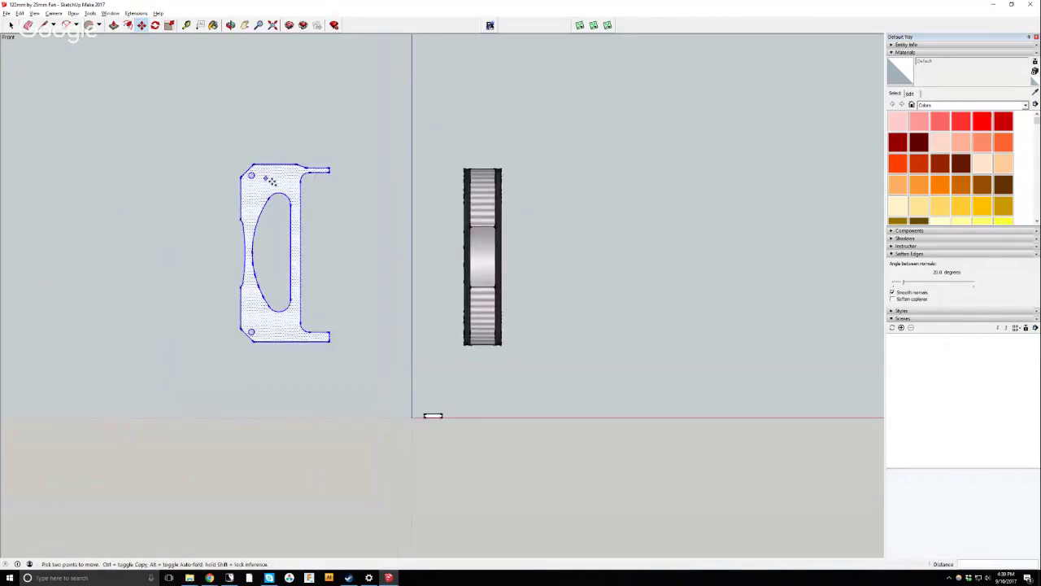
{"action": "key", "text": "ctrl"}
{"action": "left_click", "coordinate": [295, 188]}
{"action": "left_click", "coordinate": [717, 163]}
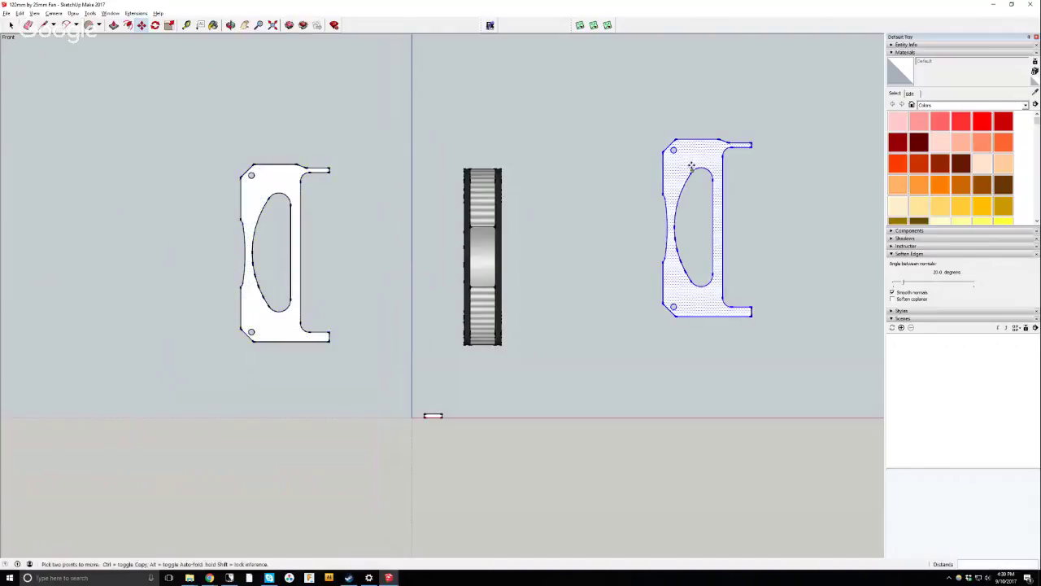
Flip the copy along the Red direction and move it against the original.
{"action": "right_click", "coordinate": [691, 163]}
{"action": "mouse_move", "coordinate": [732, 257]}
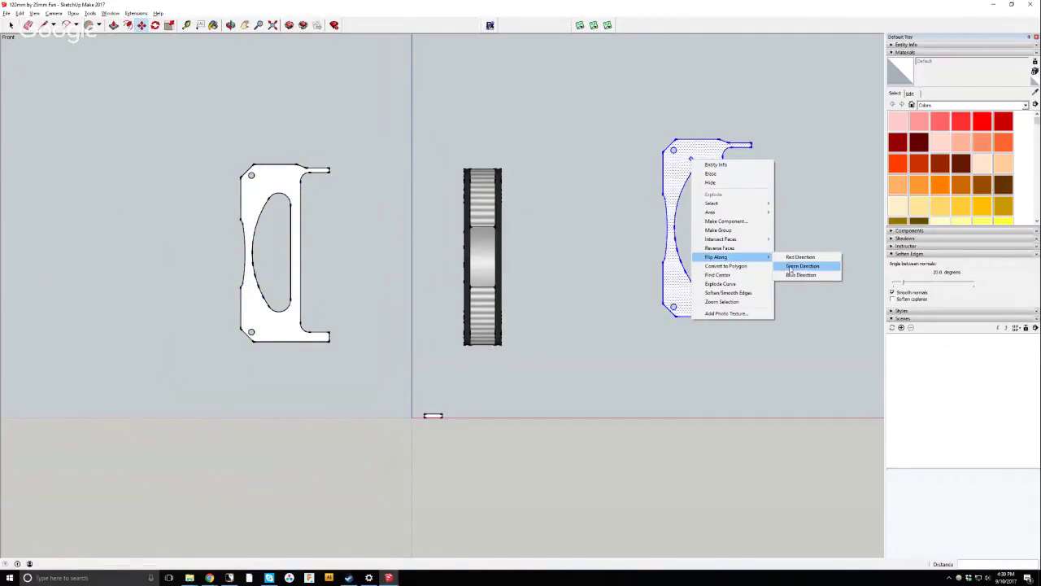
{"action": "left_click", "coordinate": [794, 258]}
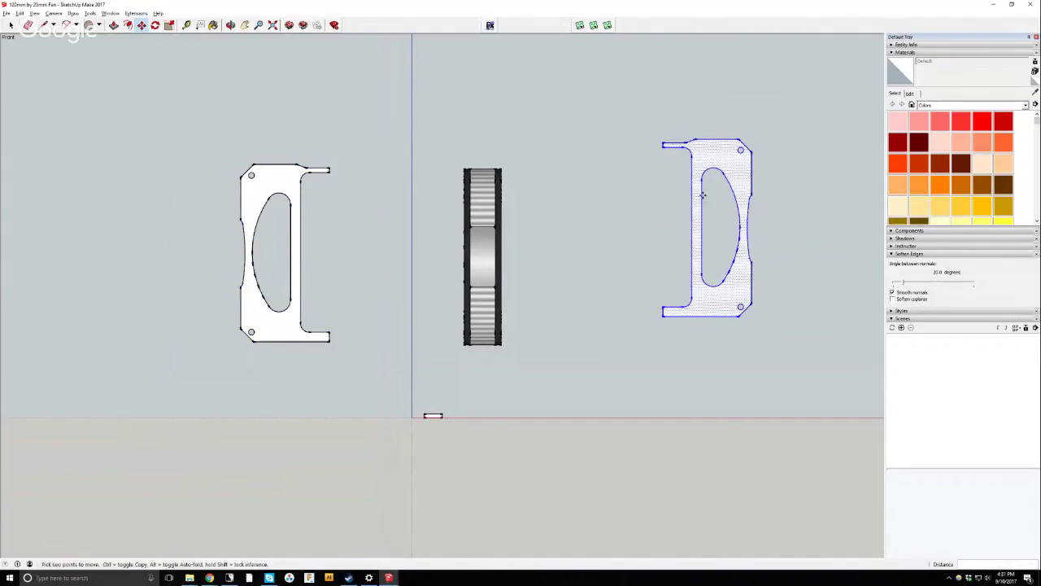
{"action": "left_click", "coordinate": [663, 144]}
{"action": "scroll", "coordinate": [331, 165], "scroll_direction": "up", "scroll_amount": 5}
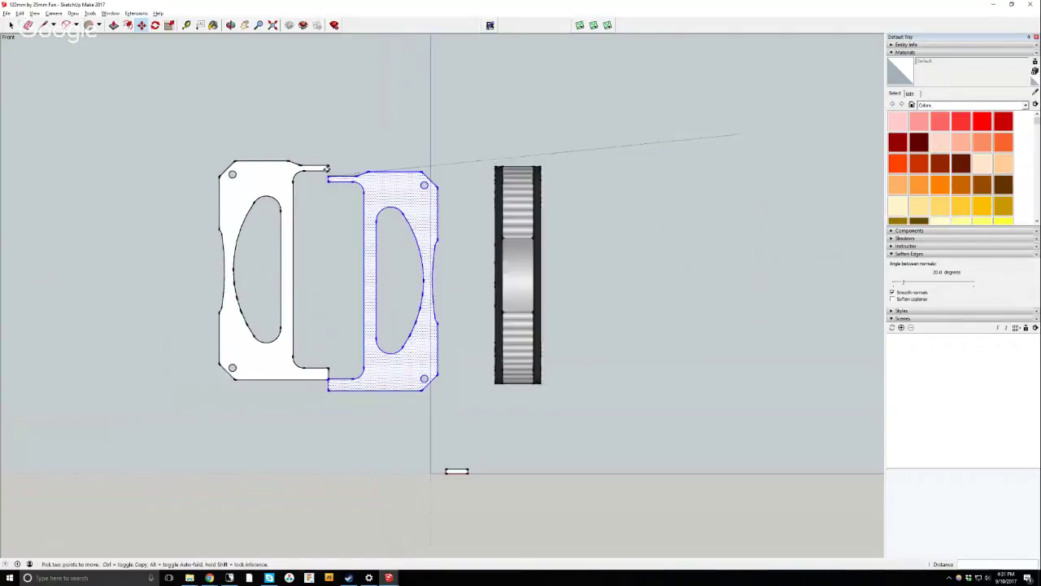
{"action": "scroll", "coordinate": [334, 163], "scroll_direction": "up", "scroll_amount": 5}
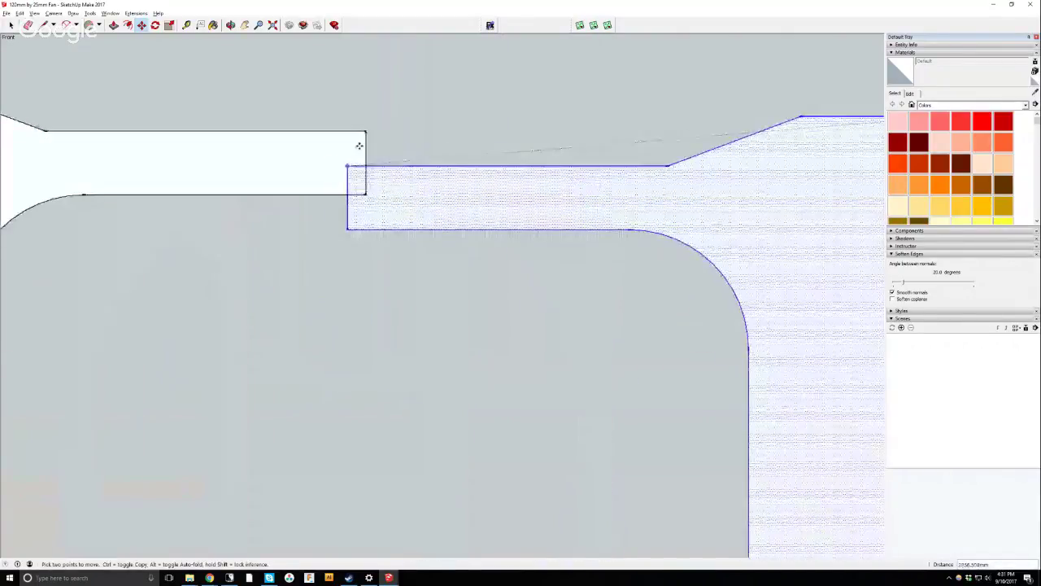
{"action": "scroll", "coordinate": [404, 158], "scroll_direction": "down", "scroll_amount": 8}
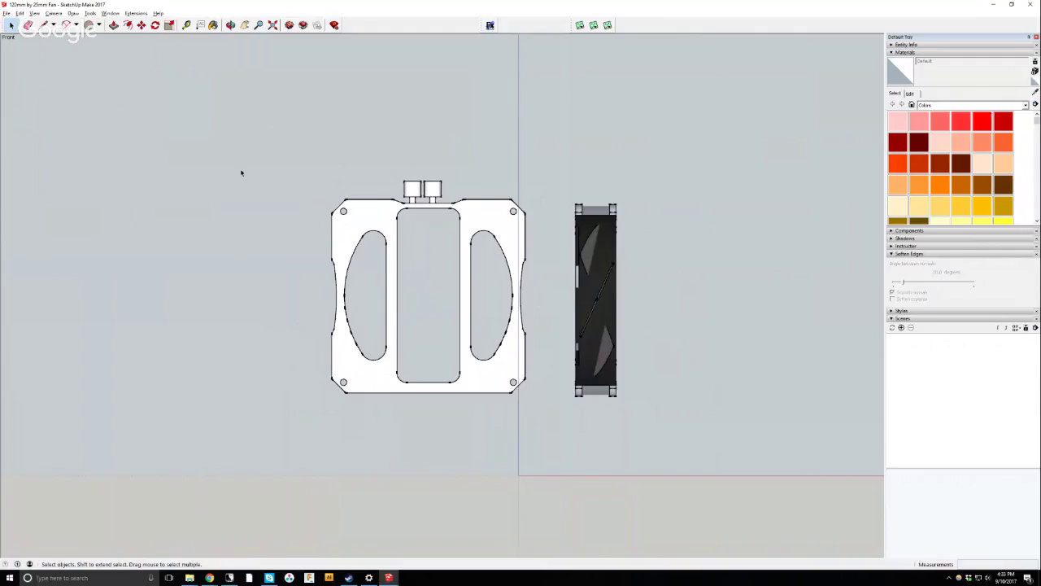
Move the two connector blocks slightly left along the plate's top edge.
{"action": "mouse_move", "coordinate": [241, 117]}
{"action": "left_mouse_down"}
{"action": "mouse_move", "coordinate": [532, 398]}
{"action": "mouse_move", "coordinate": [542, 421]}
{"action": "left_mouse_up"}
{"action": "scroll", "coordinate": [374, 192], "scroll_direction": "up", "scroll_amount": 8}
{"action": "left_click_drag", "start_coordinate": [306, 128], "coordinate": [516, 344]}
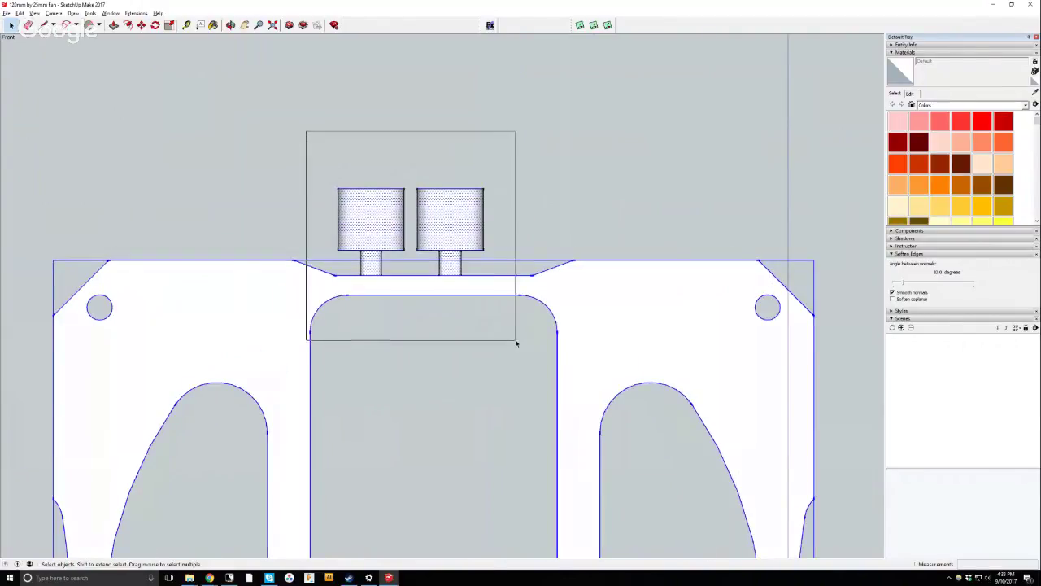
{"action": "key", "text": "m"}
{"action": "left_click", "coordinate": [253, 81]}
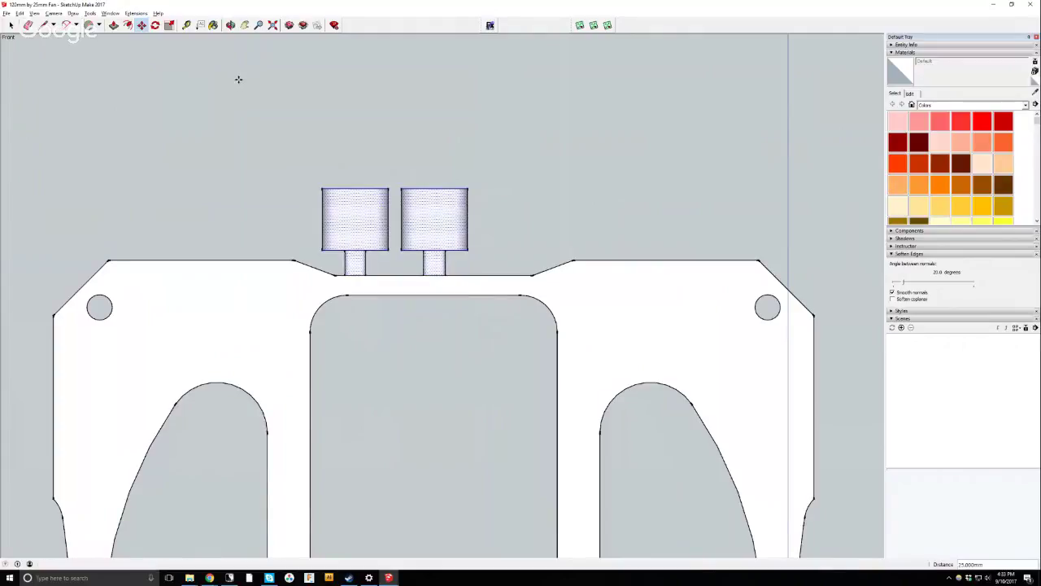
{"action": "scroll", "coordinate": [364, 101], "scroll_direction": "down", "scroll_amount": 4}
{"action": "scroll", "coordinate": [387, 114], "scroll_direction": "down", "scroll_amount": 2}
Select the entire plate and make it a group.
{"action": "key", "text": "space"}
{"action": "left_click", "coordinate": [115, 112]}
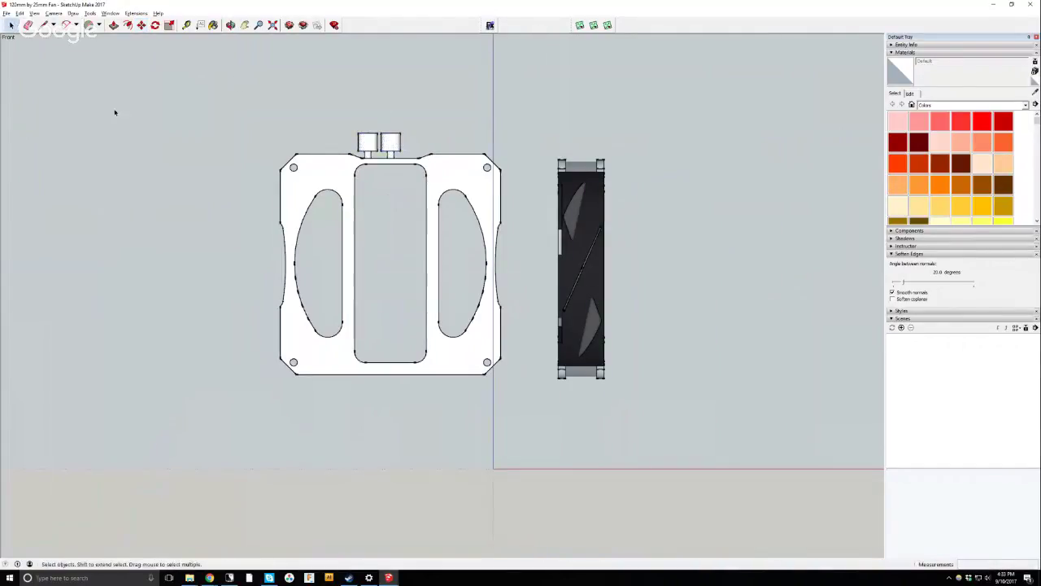
{"action": "left_click_drag", "start_coordinate": [198, 66], "coordinate": [541, 418]}
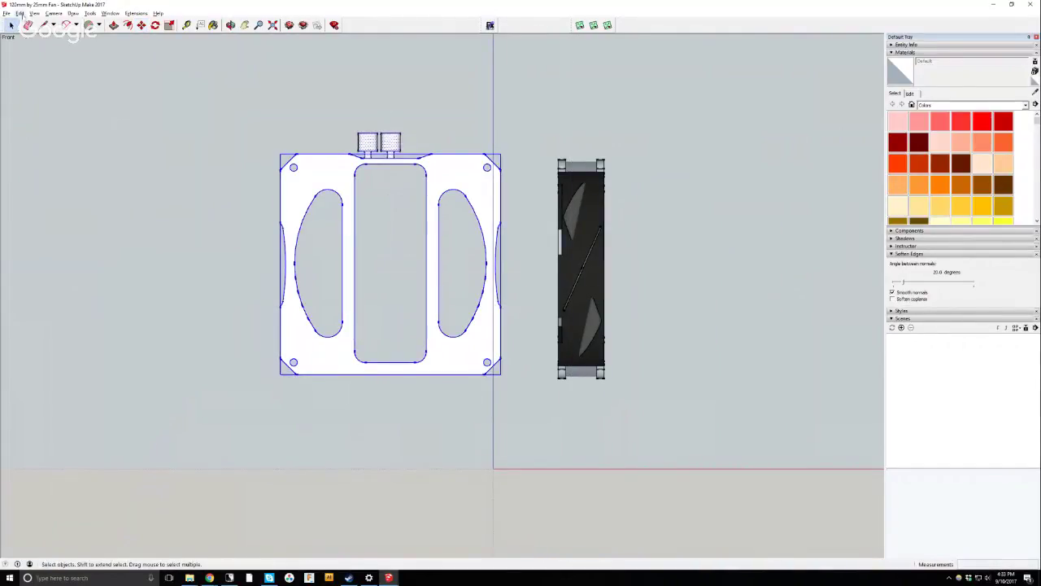
{"action": "left_click", "coordinate": [19, 13]}
{"action": "left_click", "coordinate": [39, 171]}
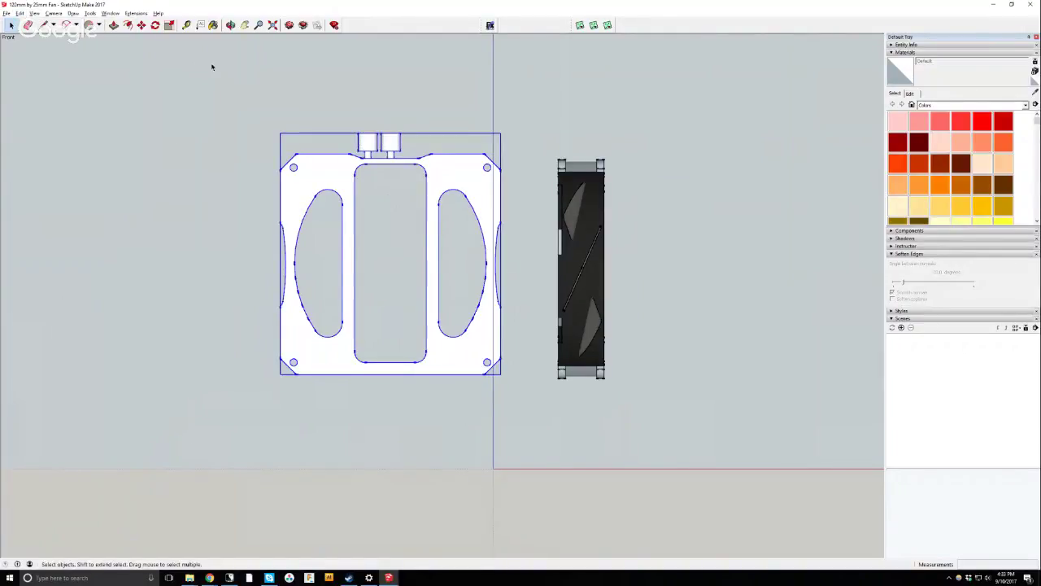
Orbit and zoom the plate into perspective to inspect its openings' depth.
{"action": "left_click", "coordinate": [231, 24]}
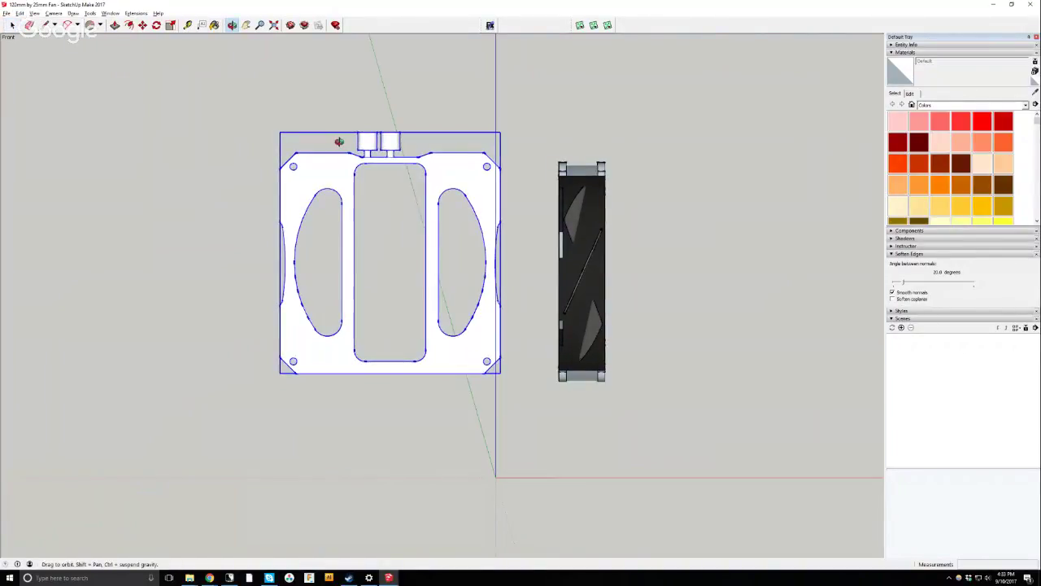
{"action": "left_click_drag", "start_coordinate": [379, 144], "coordinate": [366, 202]}
{"action": "scroll", "coordinate": [344, 119], "scroll_direction": "up", "scroll_amount": 5}
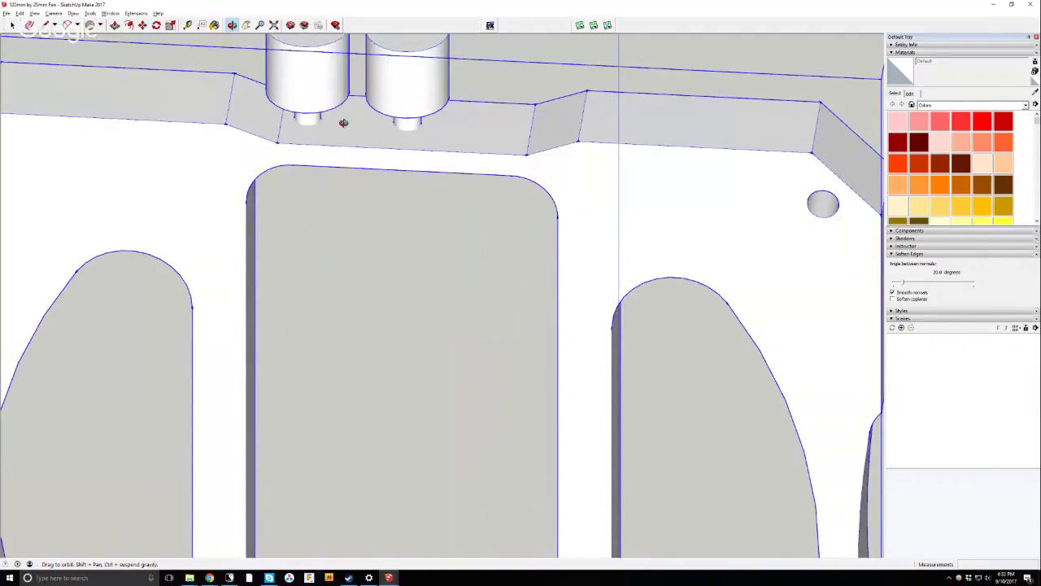
{"action": "scroll", "coordinate": [407, 270], "scroll_direction": "down", "scroll_amount": 8}
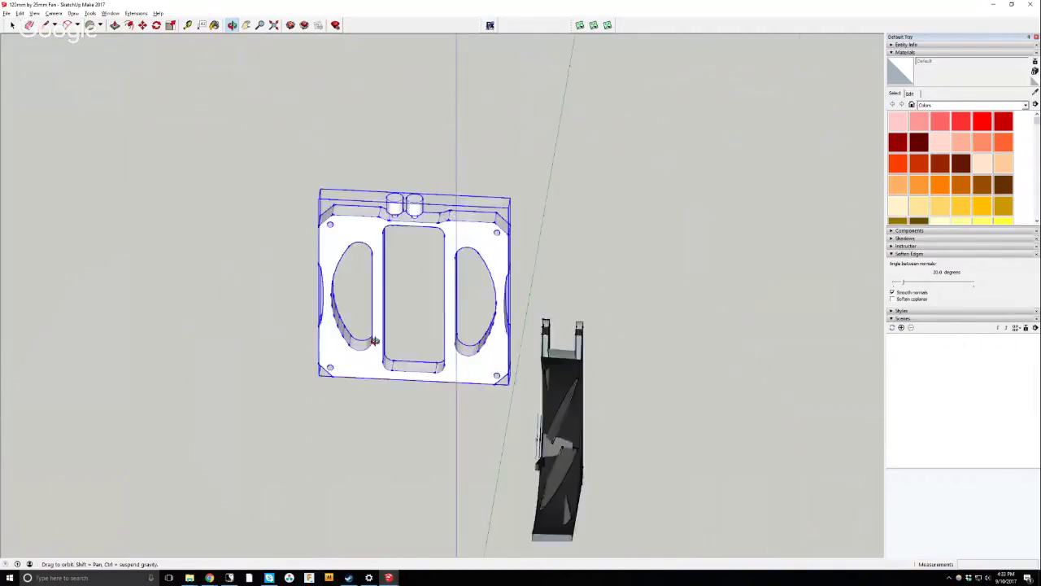
{"action": "scroll", "coordinate": [398, 333], "scroll_direction": "up", "scroll_amount": 4}
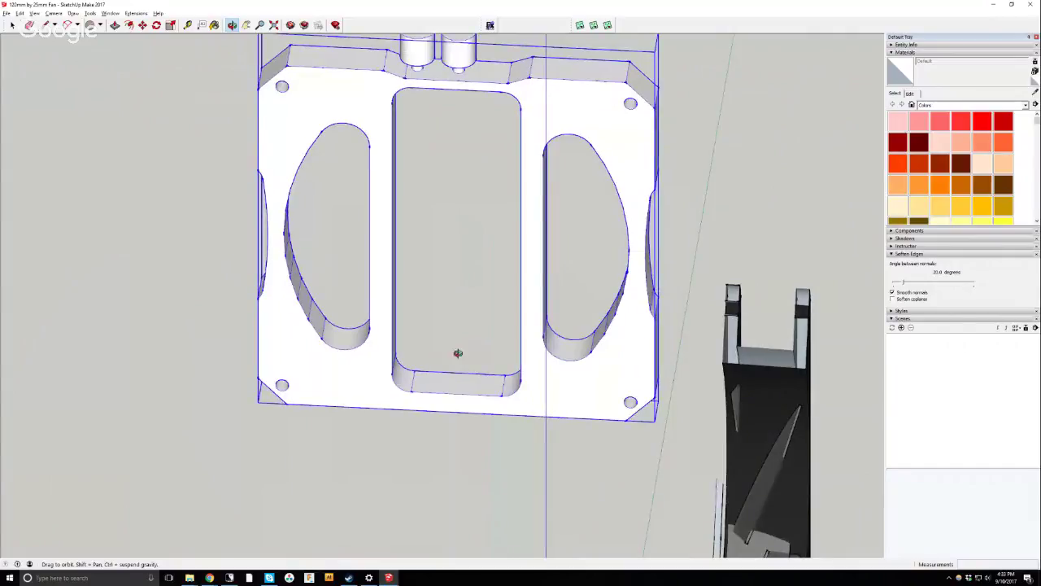
{"action": "scroll", "coordinate": [458, 353], "scroll_direction": "up", "scroll_amount": 6}
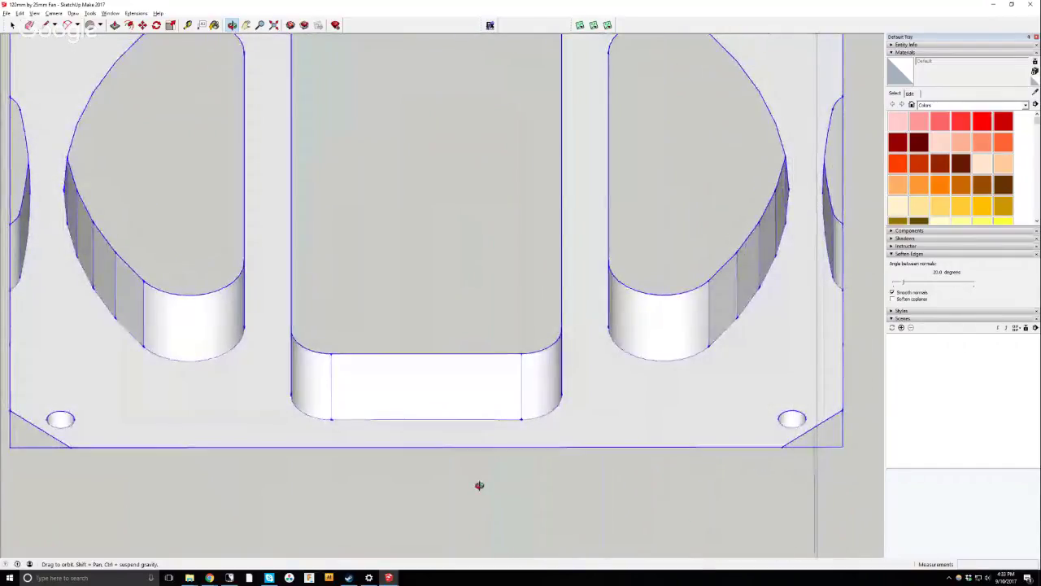
{"action": "left_click_drag", "start_coordinate": [479, 483], "coordinate": [460, 502]}
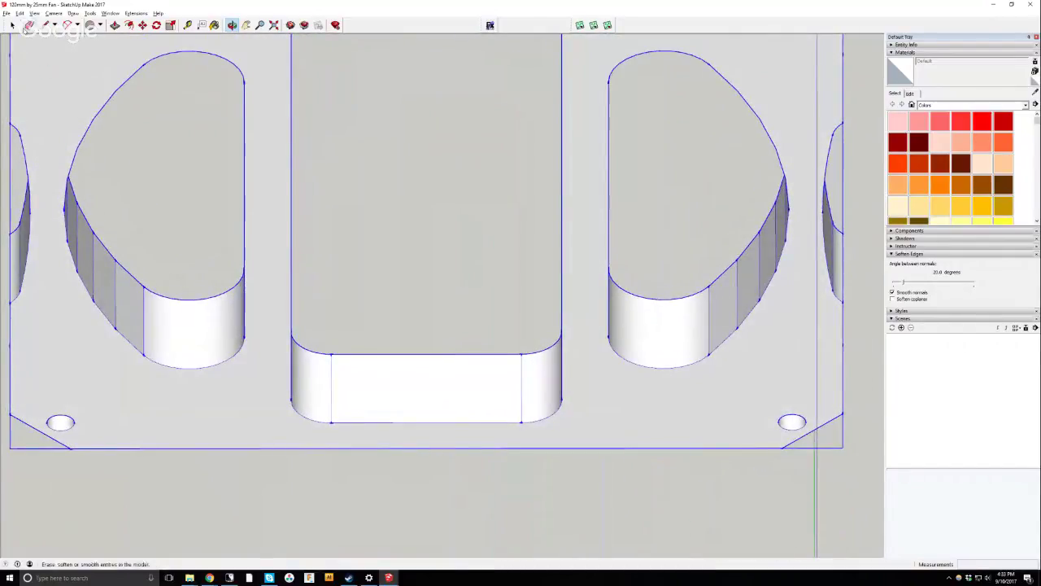
{"action": "left_click", "coordinate": [12, 25]}
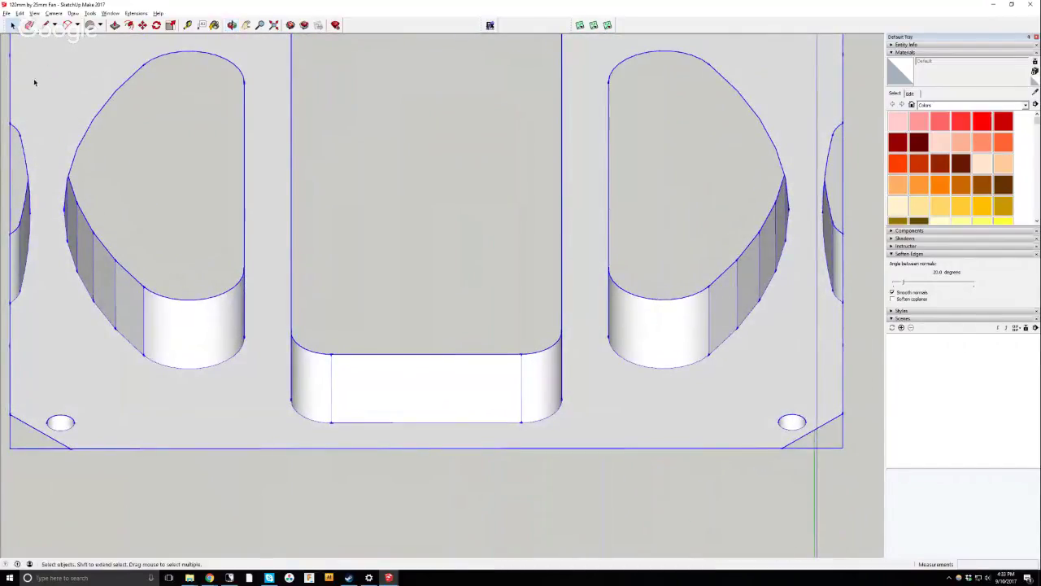
Draw a thin rectangle across the slot's bottom and push it down into the plate.
{"action": "triple_click", "coordinate": [379, 398]}
{"action": "left_click", "coordinate": [379, 395]}
{"action": "scroll", "coordinate": [447, 421], "scroll_direction": "up", "scroll_amount": 2}
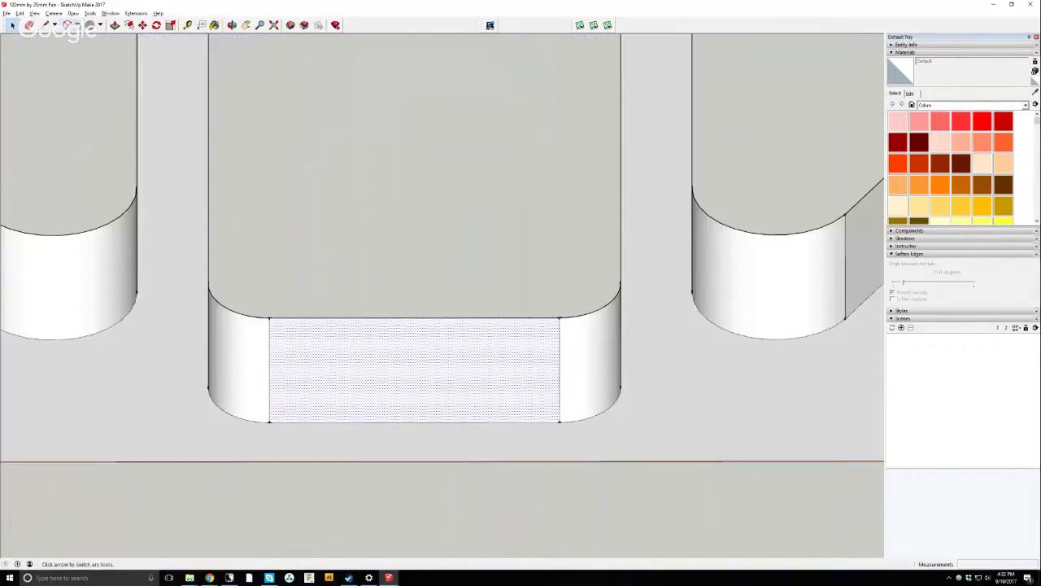
{"action": "left_click", "coordinate": [100, 25]}
{"action": "left_click", "coordinate": [104, 37]}
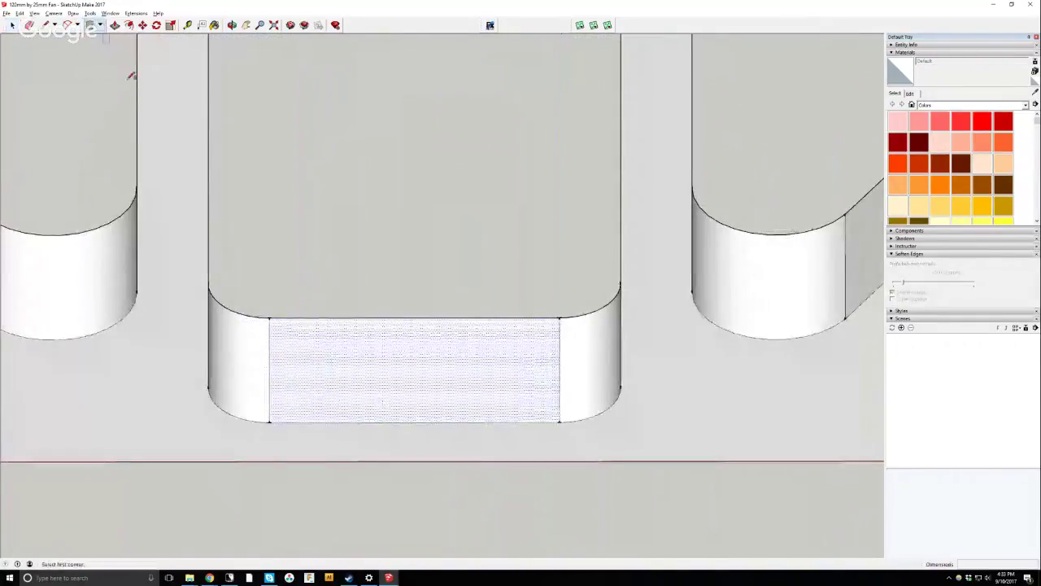
{"action": "left_click", "coordinate": [269, 402]}
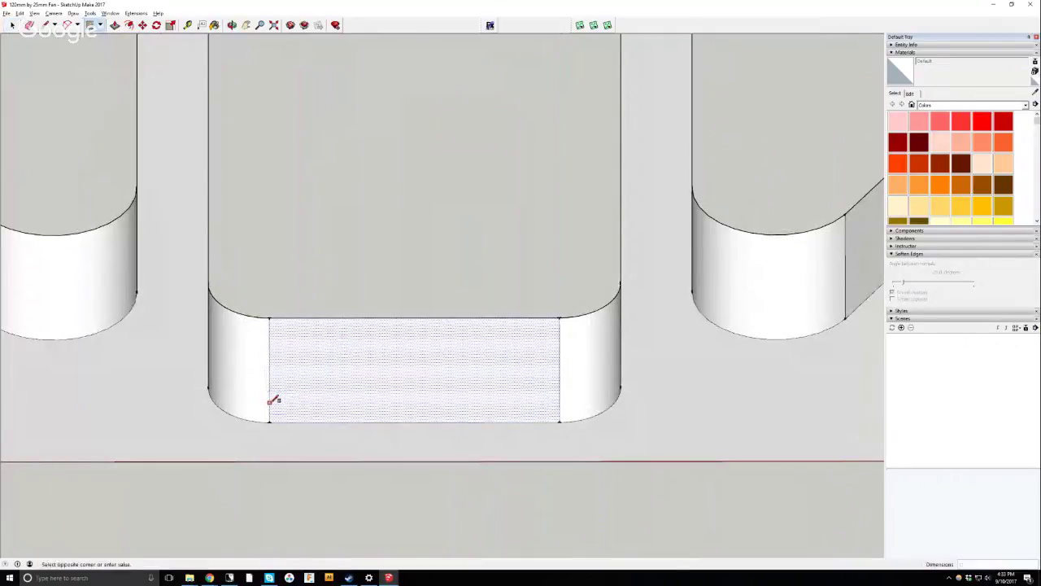
{"action": "left_click", "coordinate": [561, 408]}
{"action": "left_click", "coordinate": [115, 25]}
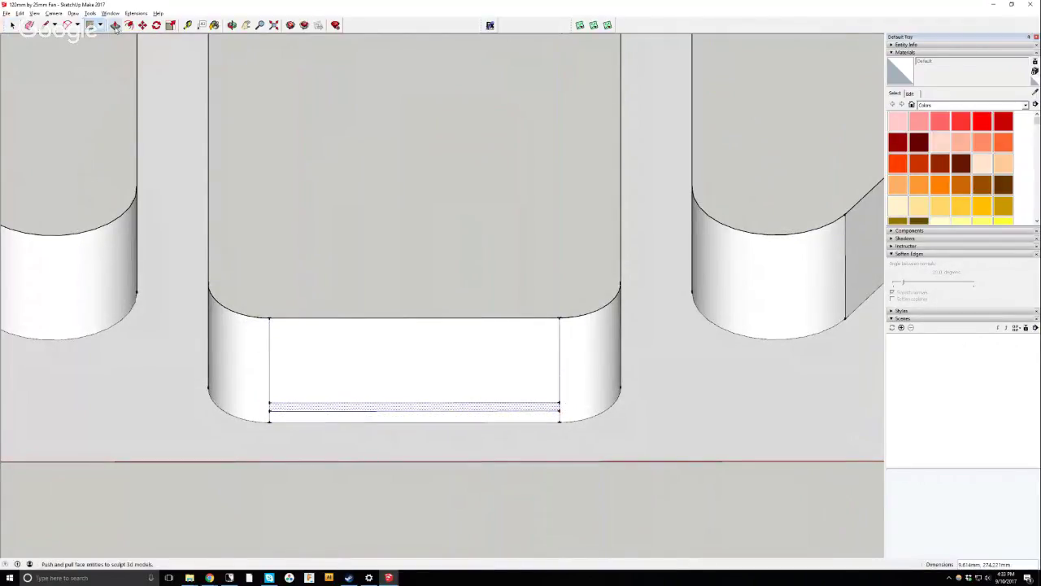
{"action": "left_click", "coordinate": [339, 411]}
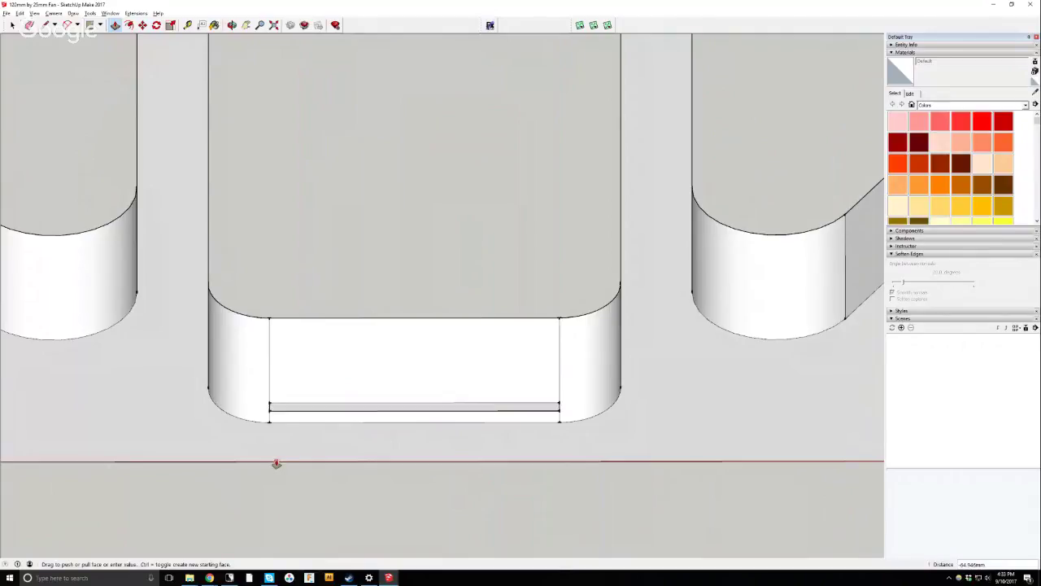
{"action": "left_click", "coordinate": [276, 464]}
{"action": "scroll", "coordinate": [379, 319], "scroll_direction": "down", "scroll_amount": 6}
{"action": "key", "text": "space"}
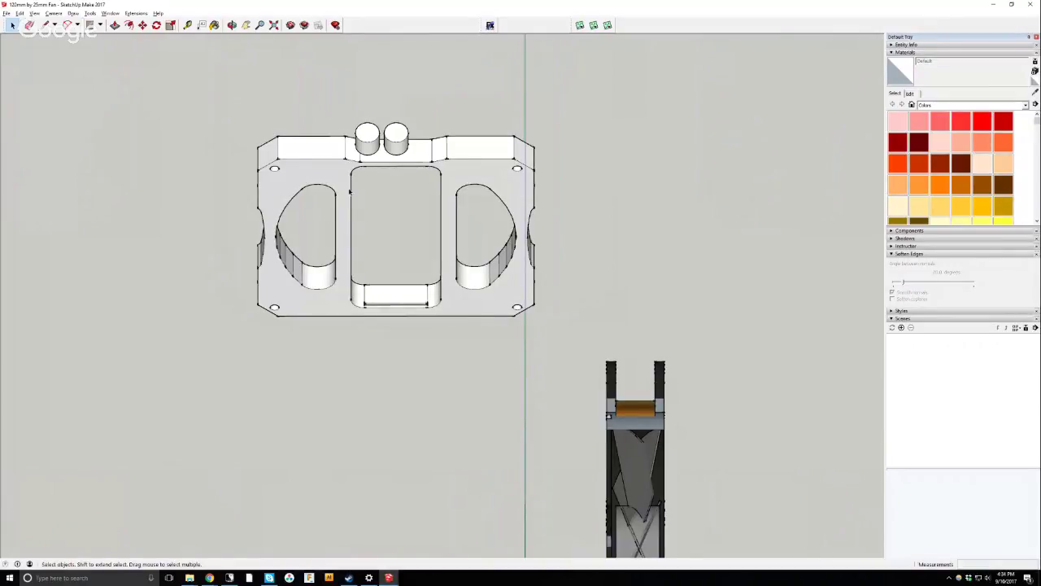
Draw a line from the arc's end corner to split off the strip above the arc.
{"action": "scroll", "coordinate": [393, 139], "scroll_direction": "up", "scroll_amount": 5}
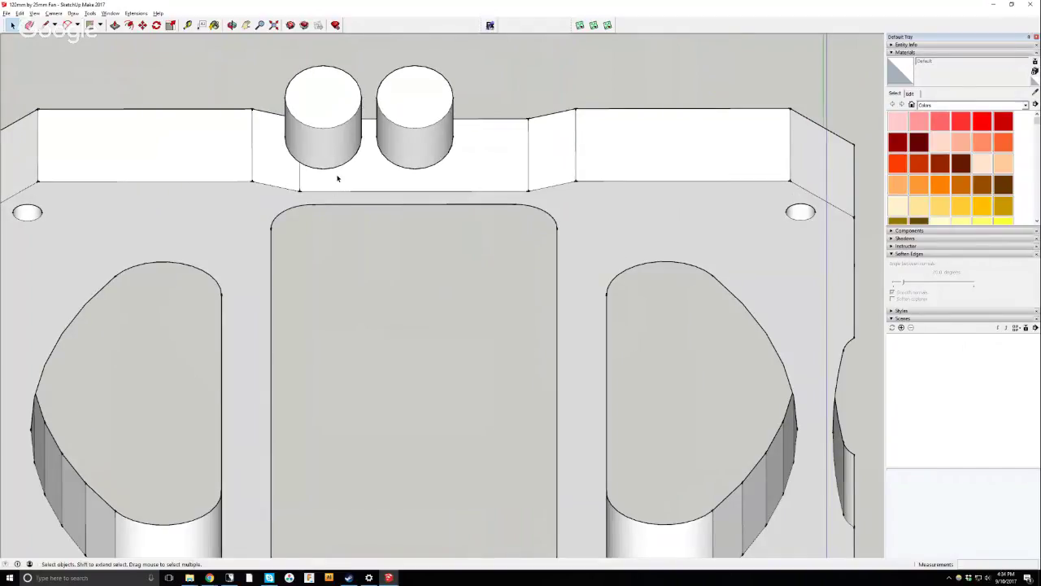
{"action": "key", "text": "l"}
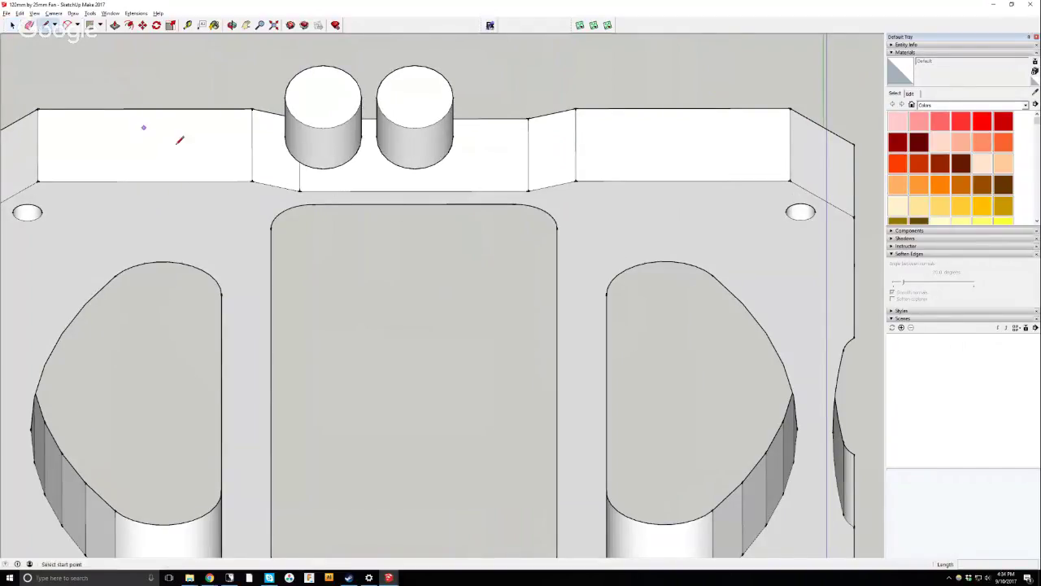
{"action": "scroll", "coordinate": [245, 188], "scroll_direction": "up", "scroll_amount": 2}
{"action": "left_click", "coordinate": [283, 242]}
{"action": "key", "text": "space"}
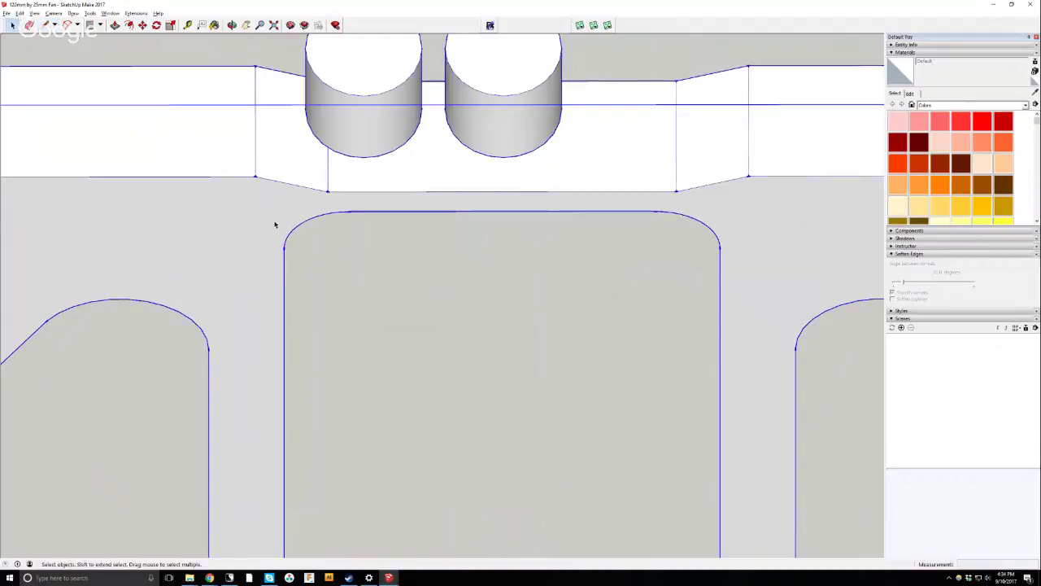
{"action": "double_click", "coordinate": [275, 209]}
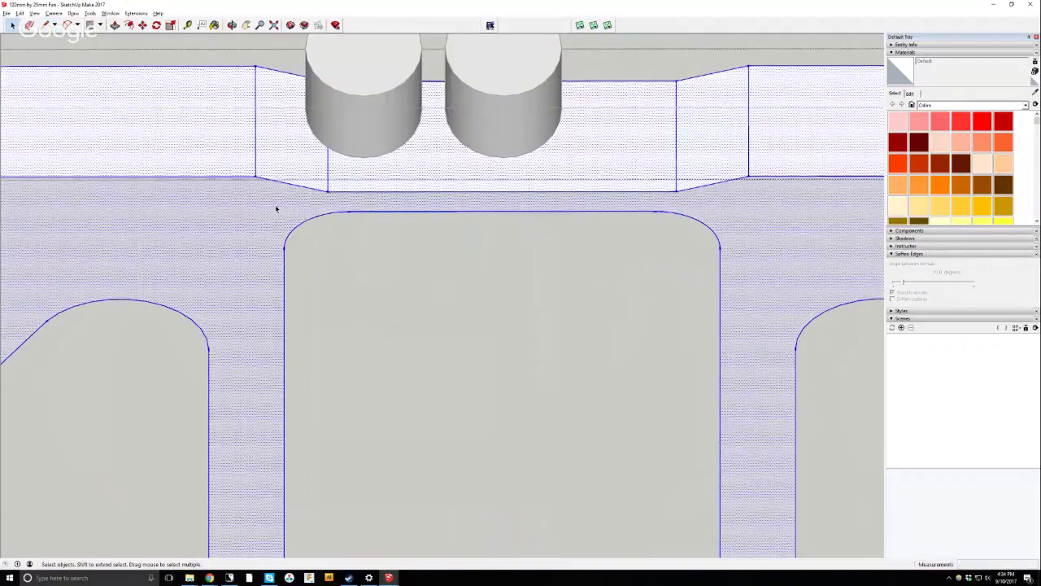
{"action": "key", "text": "l"}
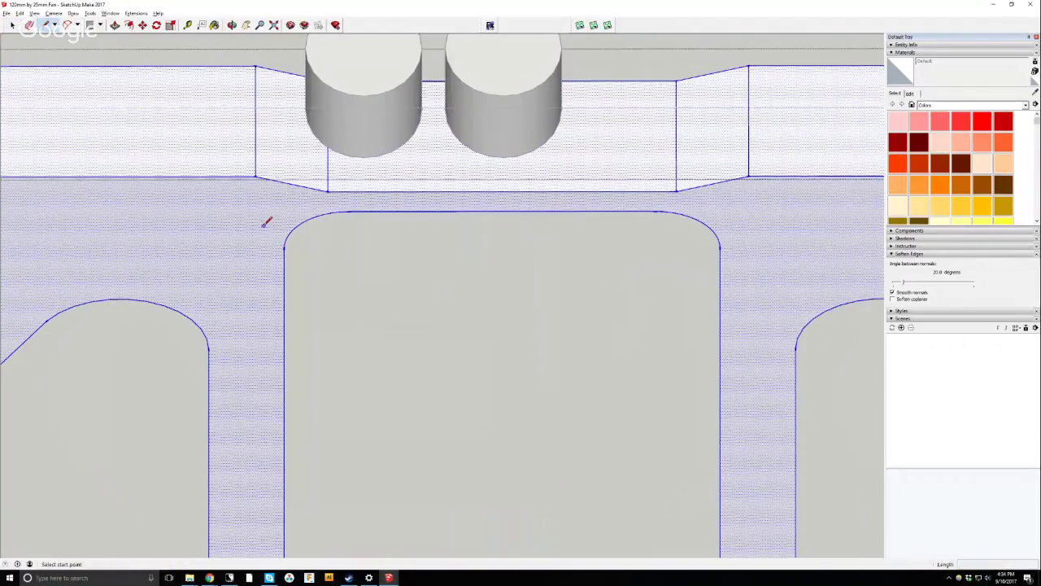
{"action": "left_click", "coordinate": [719, 247]}
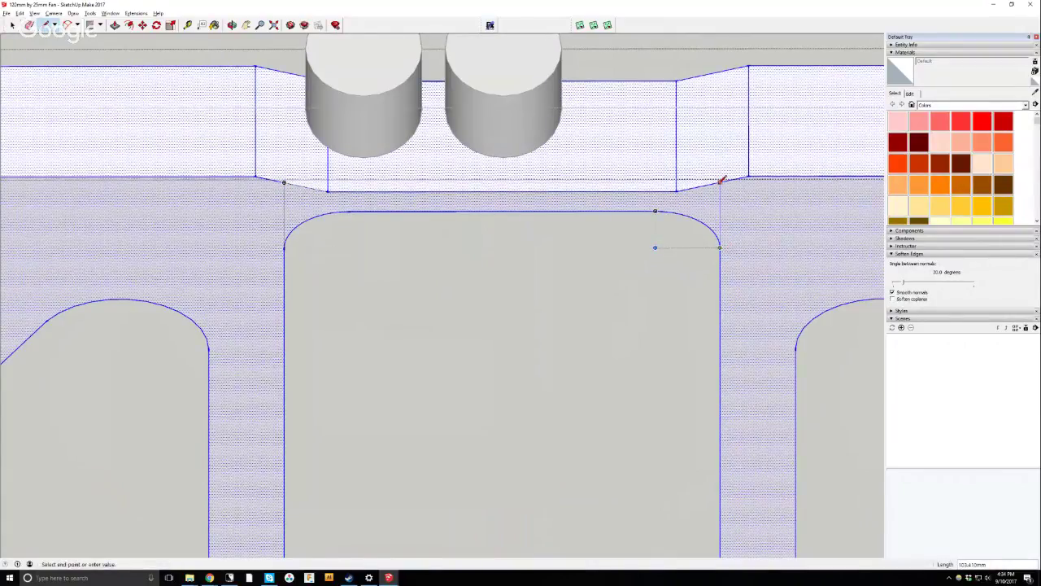
{"action": "left_click", "coordinate": [720, 180]}
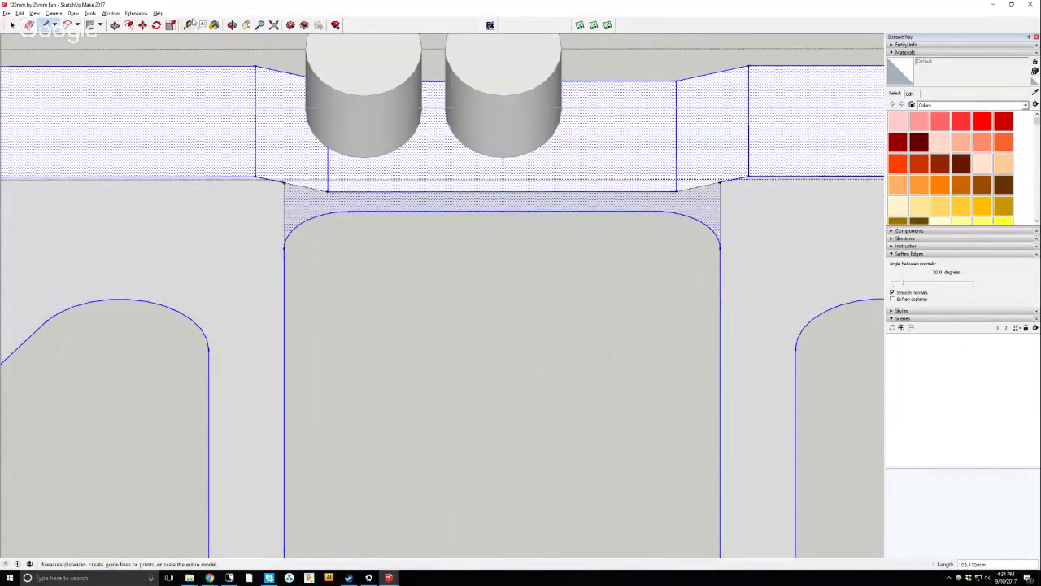
Push the strip above the arc back 18 mm.
{"action": "left_click", "coordinate": [115, 24]}
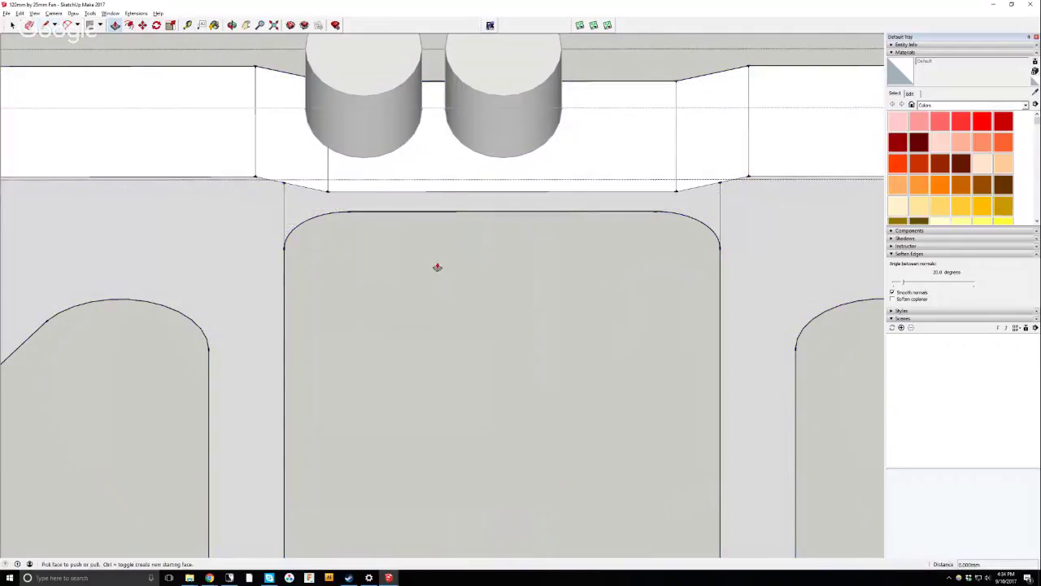
{"action": "left_click", "coordinate": [318, 202]}
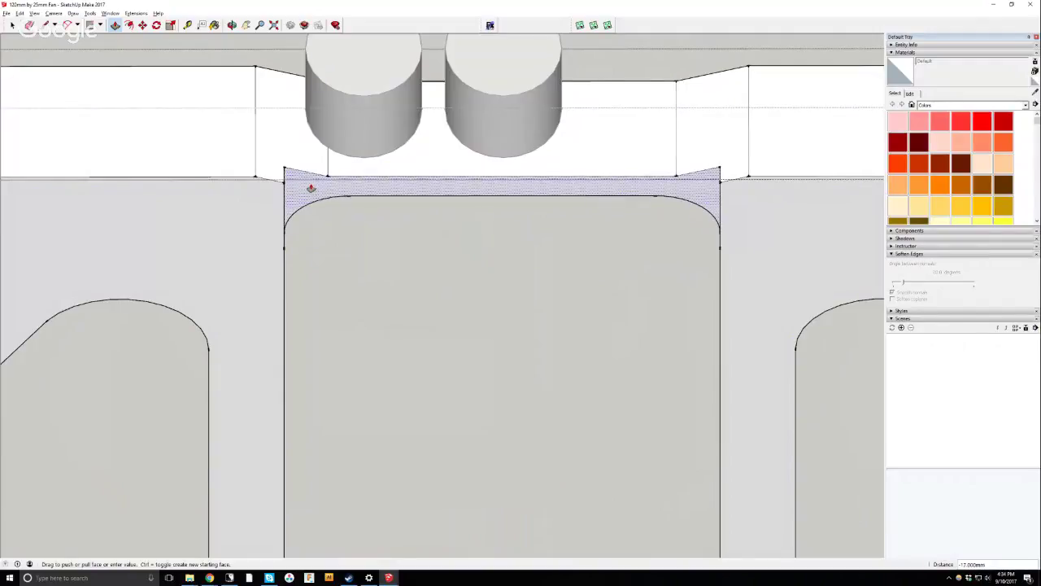
{"action": "left_click", "coordinate": [311, 187]}
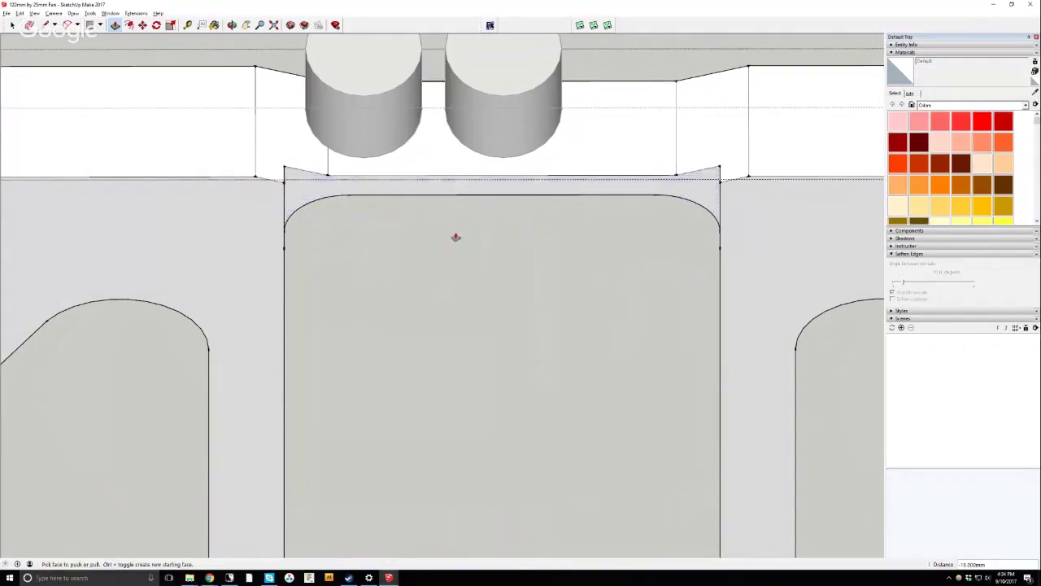
{"action": "scroll", "coordinate": [457, 232], "scroll_direction": "down", "scroll_amount": 5}
Zoom out and box-select the whole fan plate, then clear the selection.
{"action": "left_click", "coordinate": [6, 13]}
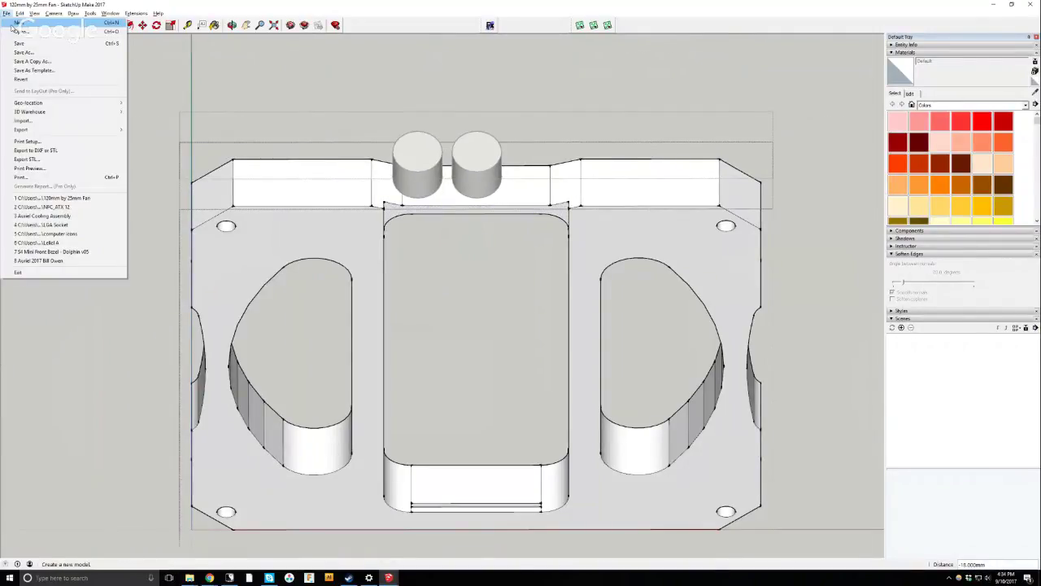
{"action": "left_click", "coordinate": [158, 74]}
{"action": "left_click", "coordinate": [13, 25]}
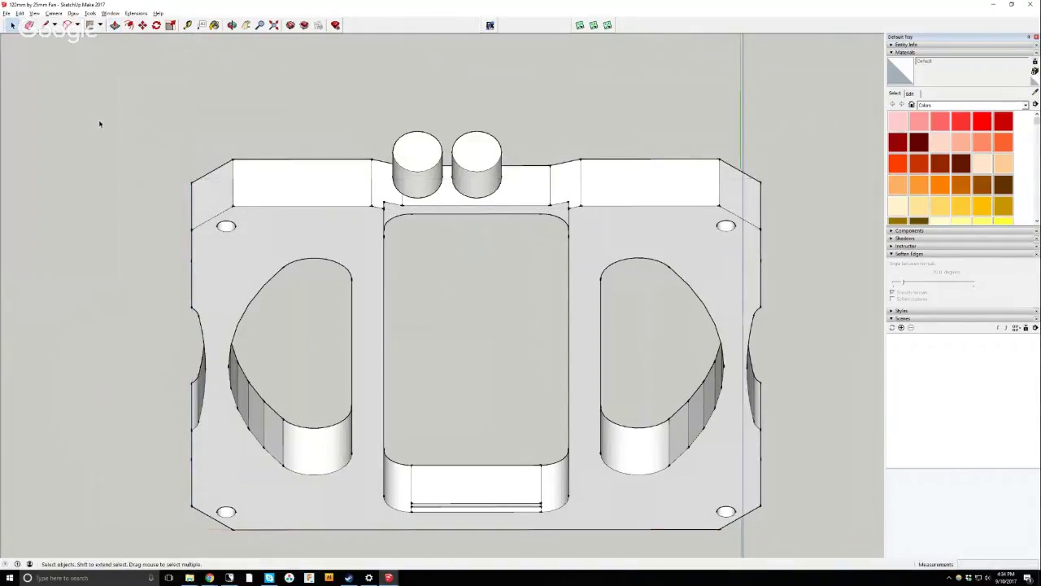
{"action": "scroll", "coordinate": [99, 119], "scroll_direction": "down", "scroll_amount": 3}
{"action": "left_click_drag", "start_coordinate": [109, 75], "coordinate": [460, 345]}
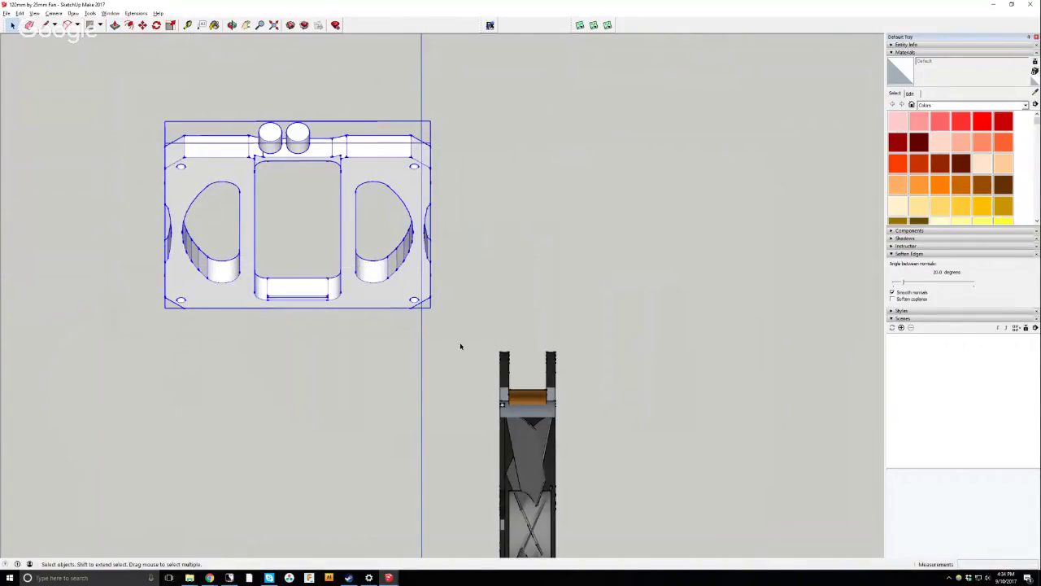
{"action": "left_click", "coordinate": [573, 249]}
{"action": "scroll", "coordinate": [572, 249], "scroll_direction": "down", "scroll_amount": 3}
{"action": "scroll", "coordinate": [453, 200], "scroll_direction": "up", "scroll_amount": 7}
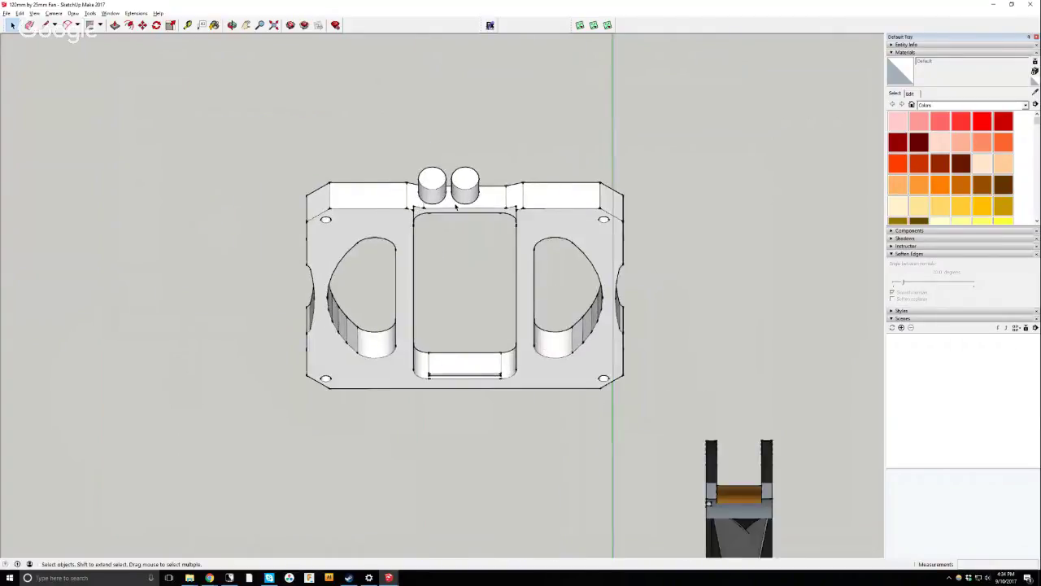
Orbit around the plate to view it at an angle, then reselect and deselect it.
{"action": "left_click", "coordinate": [232, 25]}
{"action": "scroll", "coordinate": [379, 223], "scroll_direction": "up", "scroll_amount": 2}
{"action": "scroll", "coordinate": [472, 125], "scroll_direction": "down", "scroll_amount": 5}
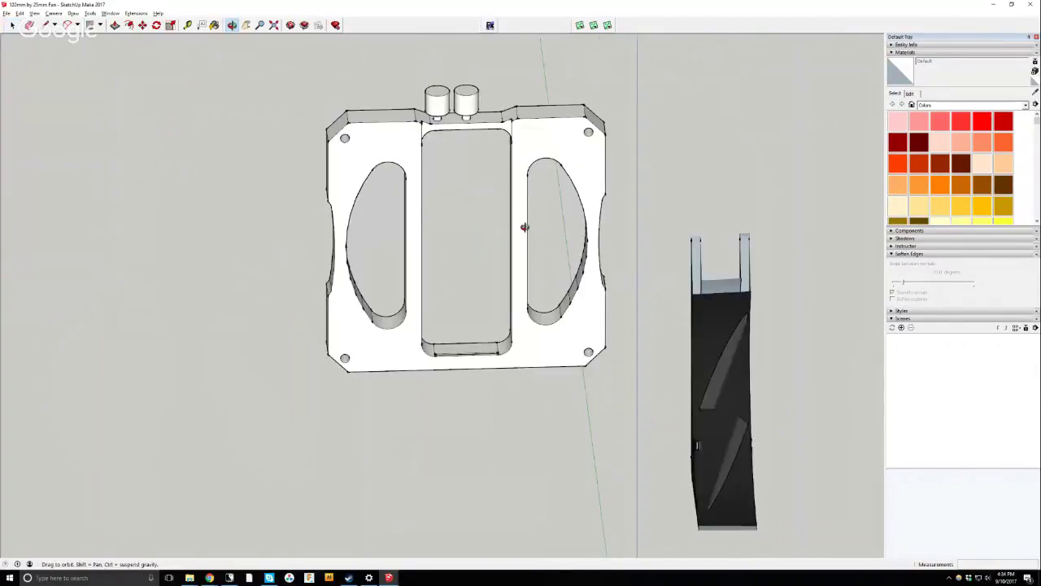
{"action": "left_click_drag", "start_coordinate": [523, 225], "coordinate": [705, 174]}
{"action": "scroll", "coordinate": [681, 186], "scroll_direction": "down", "scroll_amount": 3}
{"action": "scroll", "coordinate": [476, 193], "scroll_direction": "down", "scroll_amount": 2}
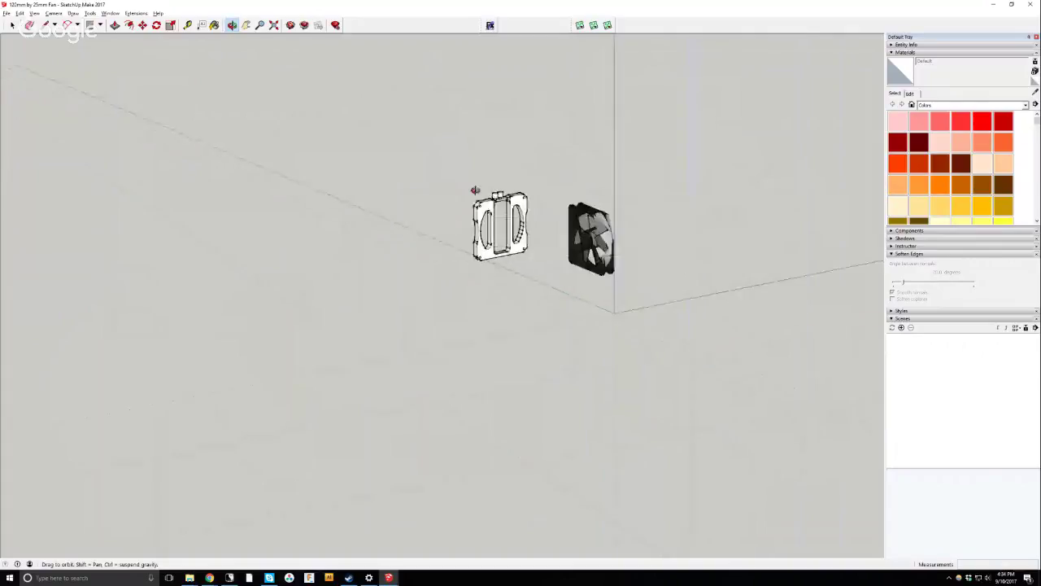
{"action": "scroll", "coordinate": [513, 213], "scroll_direction": "up", "scroll_amount": 2}
{"action": "scroll", "coordinate": [512, 207], "scroll_direction": "up", "scroll_amount": 2}
{"action": "left_click", "coordinate": [11, 25]}
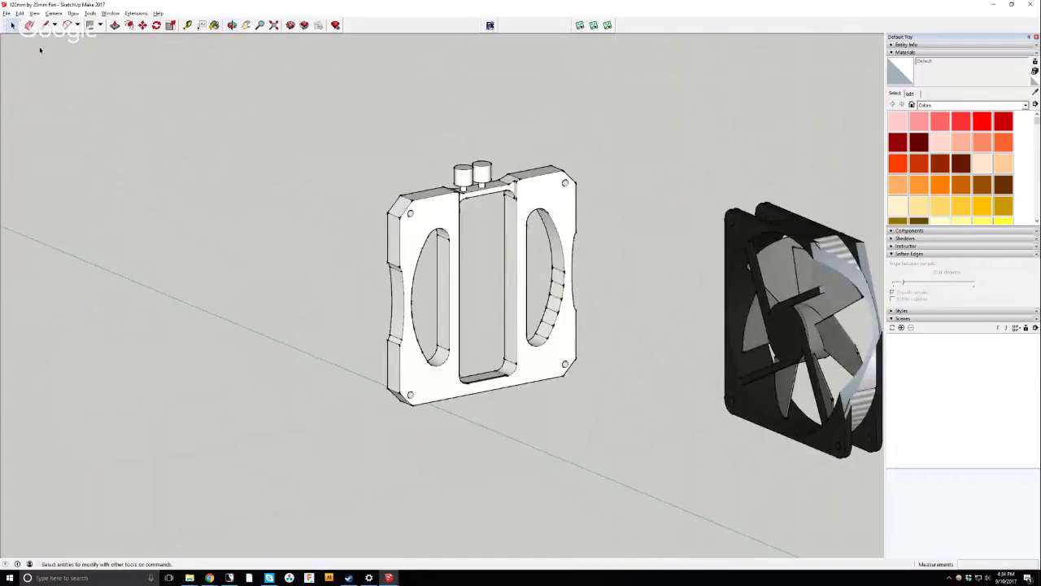
{"action": "left_click_drag", "start_coordinate": [216, 92], "coordinate": [606, 426]}
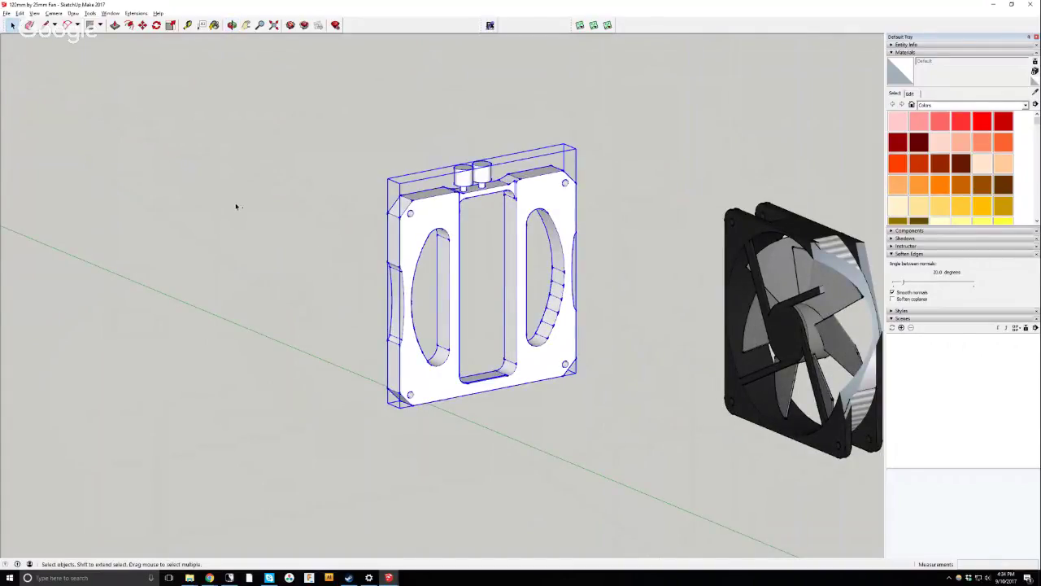
{"action": "scroll", "coordinate": [522, 256], "scroll_direction": "up", "scroll_amount": 2}
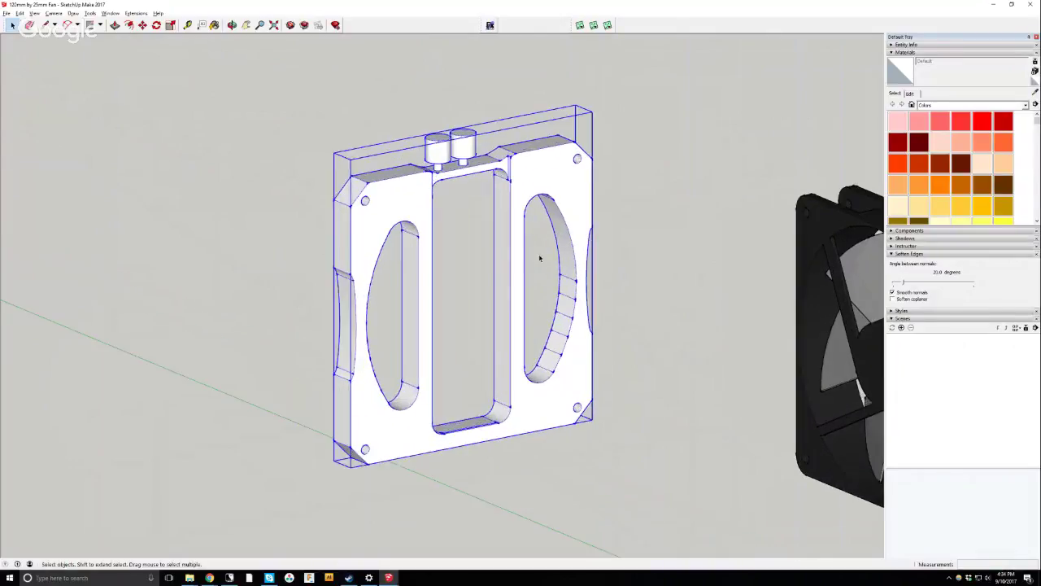
{"action": "left_click", "coordinate": [277, 150]}
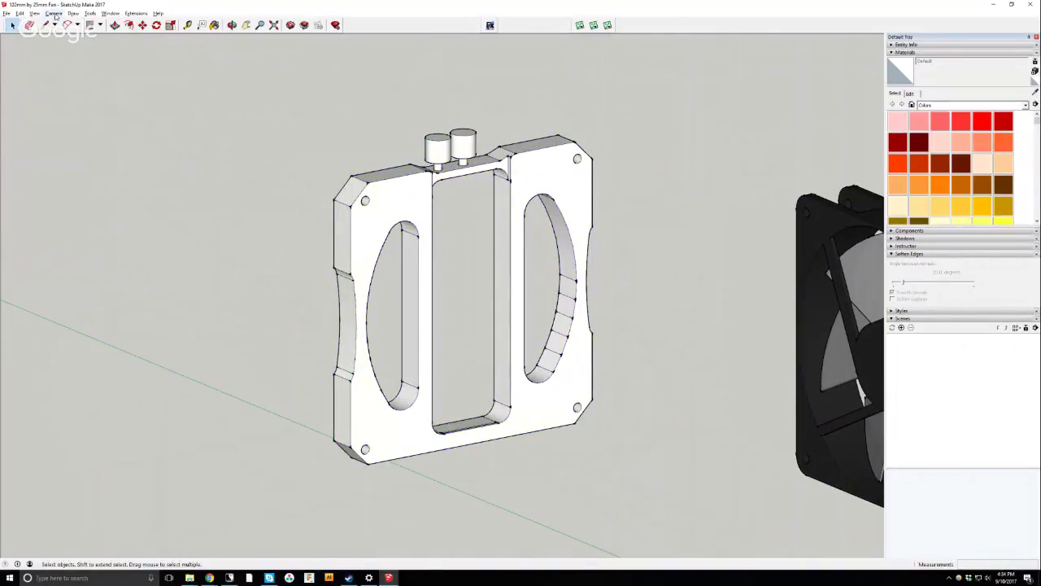
Switch the camera to Perspective and zoom in on the plate.
{"action": "left_click", "coordinate": [54, 14]}
{"action": "left_click", "coordinate": [63, 61]}
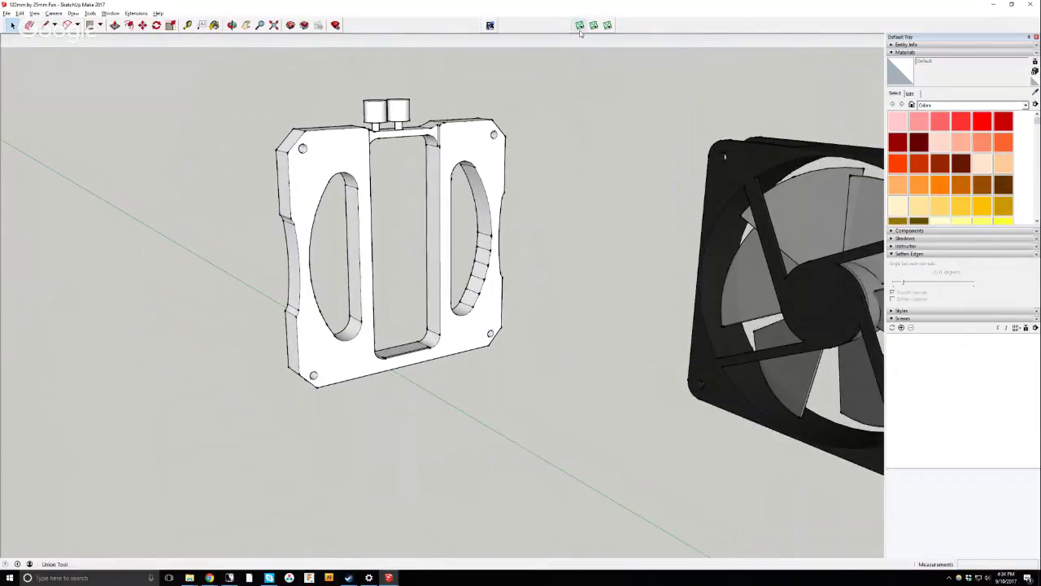
{"action": "scroll", "coordinate": [413, 109], "scroll_direction": "up", "scroll_amount": 3}
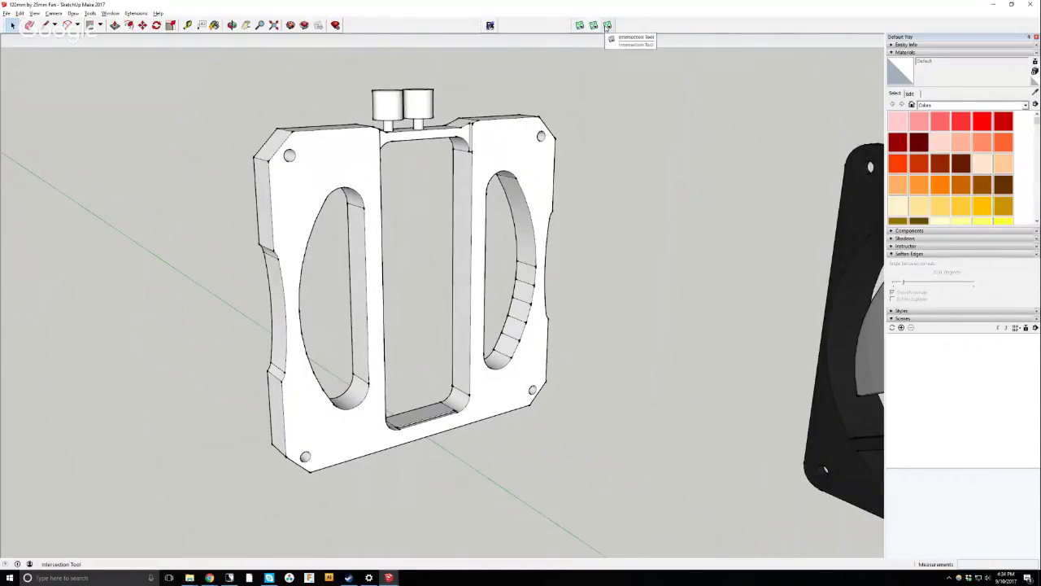
{"action": "left_click", "coordinate": [111, 14]}
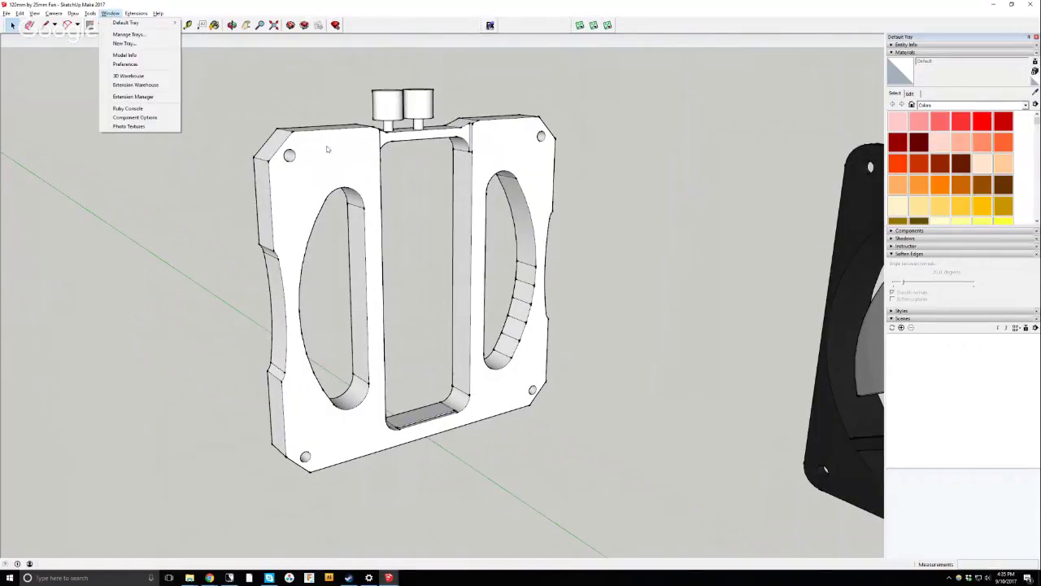
Select every face of the plate and paint it Metal Silver from the Metal collection.
{"action": "left_click", "coordinate": [671, 221]}
{"action": "left_click", "coordinate": [972, 105]}
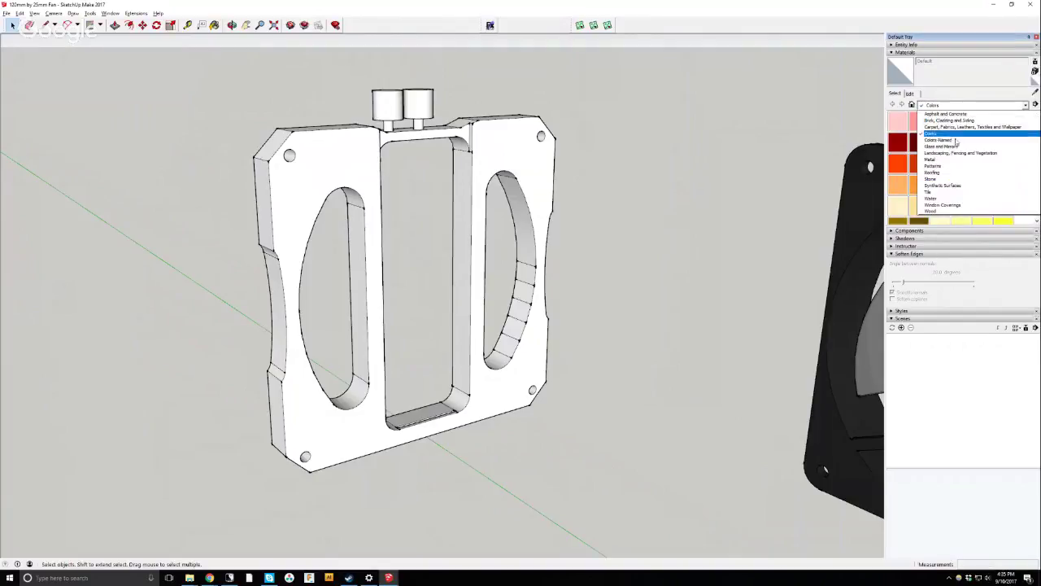
{"action": "left_click", "coordinate": [945, 159]}
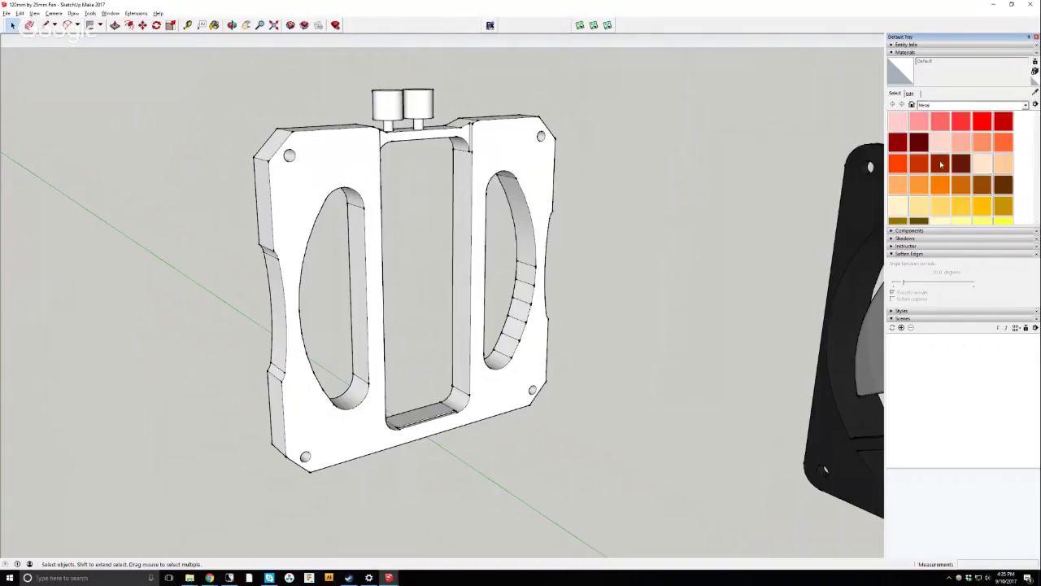
{"action": "triple_click", "coordinate": [510, 136]}
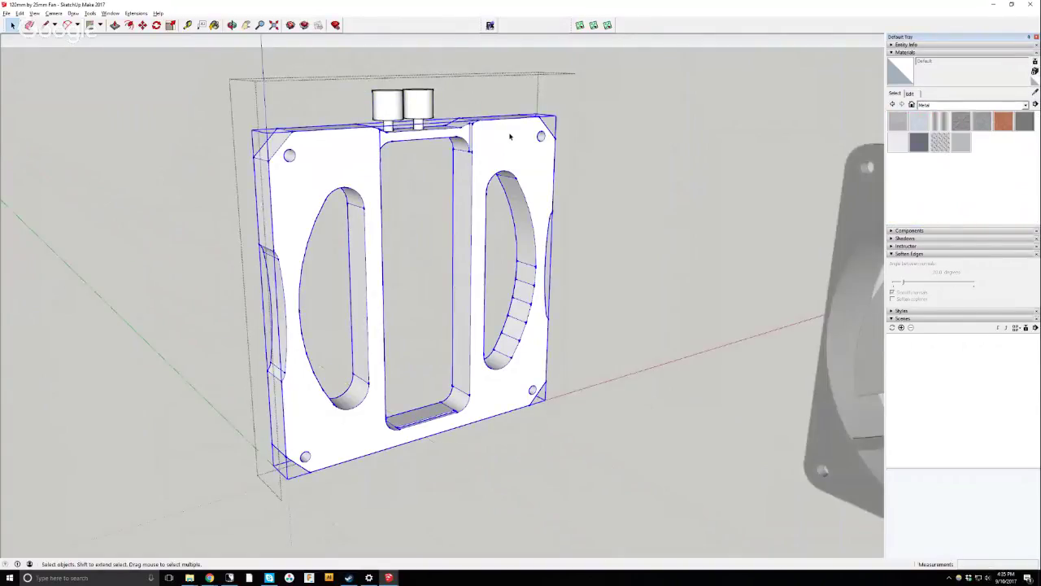
{"action": "triple_click", "coordinate": [510, 136]}
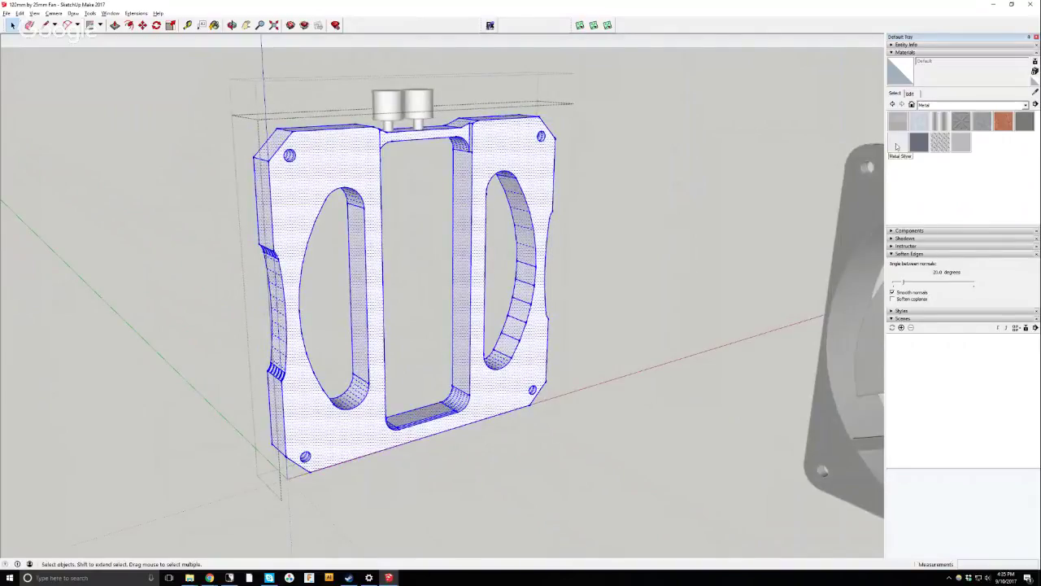
{"action": "left_click", "coordinate": [897, 144]}
{"action": "left_click", "coordinate": [513, 151]}
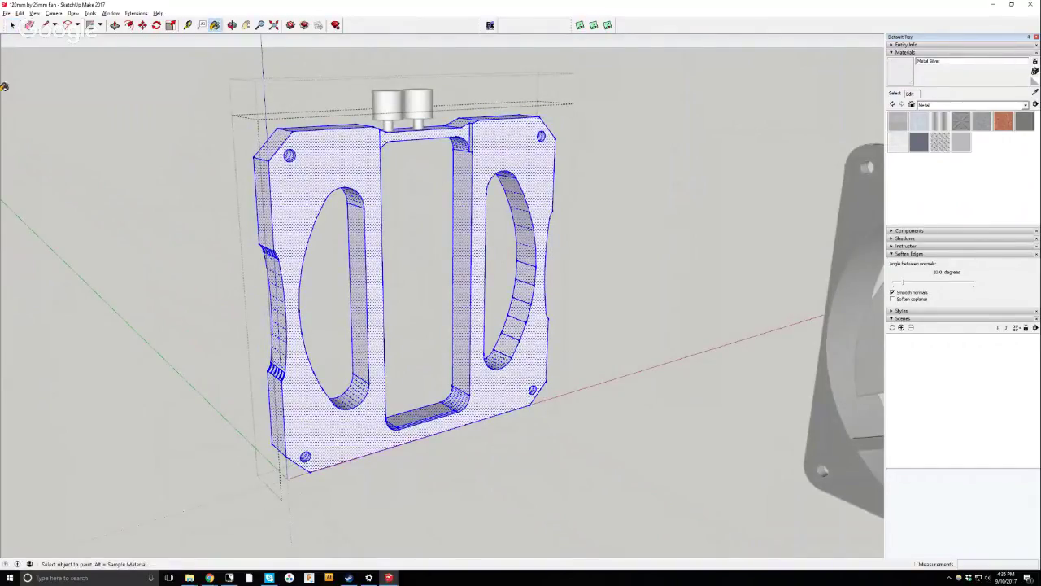
{"action": "left_click", "coordinate": [12, 25]}
{"action": "scroll", "coordinate": [385, 290], "scroll_direction": "down", "scroll_amount": 4}
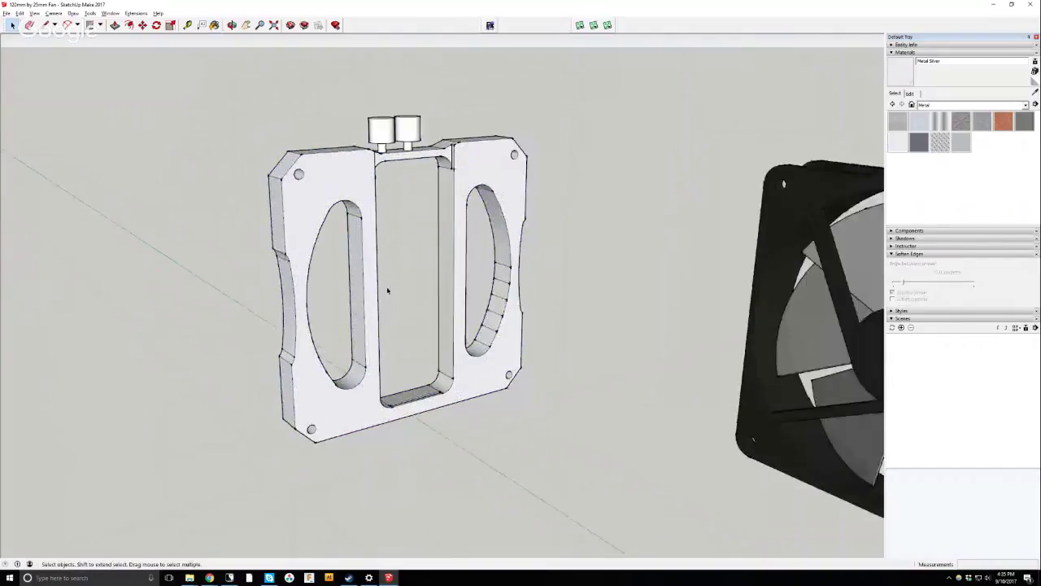
With the fan plate selected, change the edge display settings in the View menu.
{"action": "left_click_drag", "start_coordinate": [214, 115], "coordinate": [571, 447]}
{"action": "left_click", "coordinate": [20, 13]}
{"action": "left_click", "coordinate": [34, 13]}
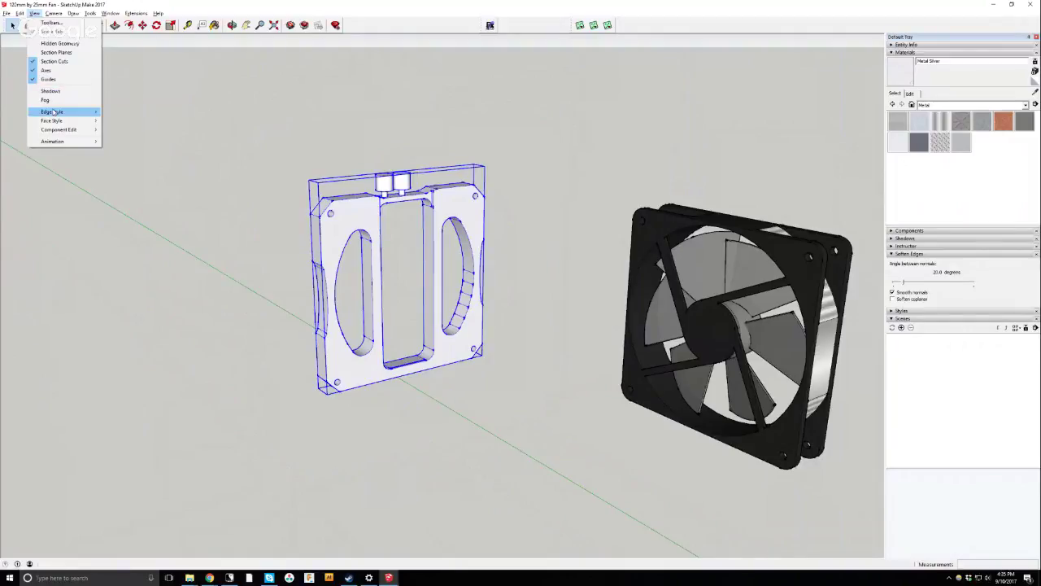
{"action": "mouse_move", "coordinate": [57, 112]}
{"action": "left_click", "coordinate": [132, 152]}
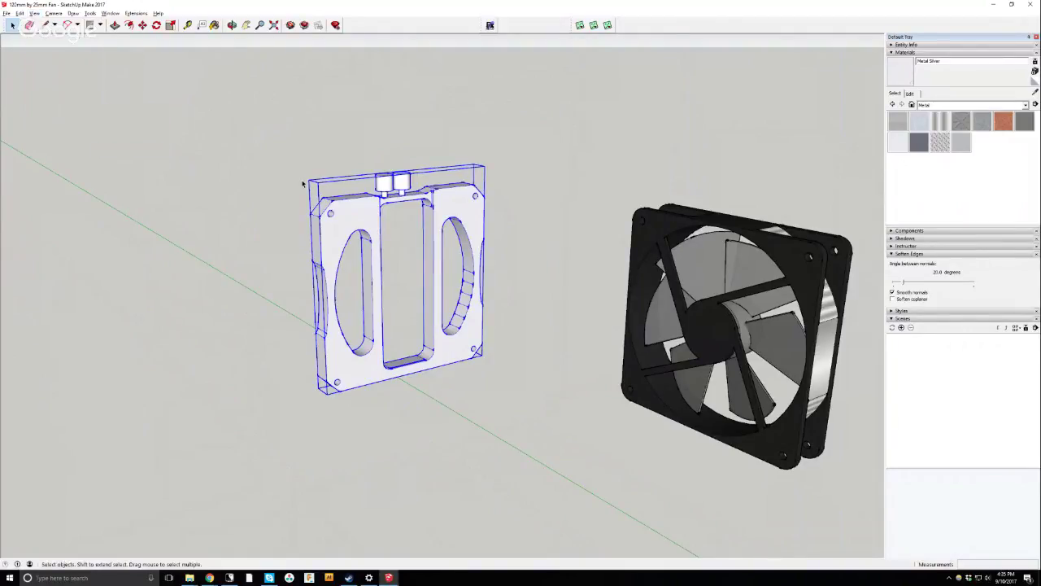
{"action": "left_click", "coordinate": [34, 13]}
{"action": "mouse_move", "coordinate": [72, 113]}
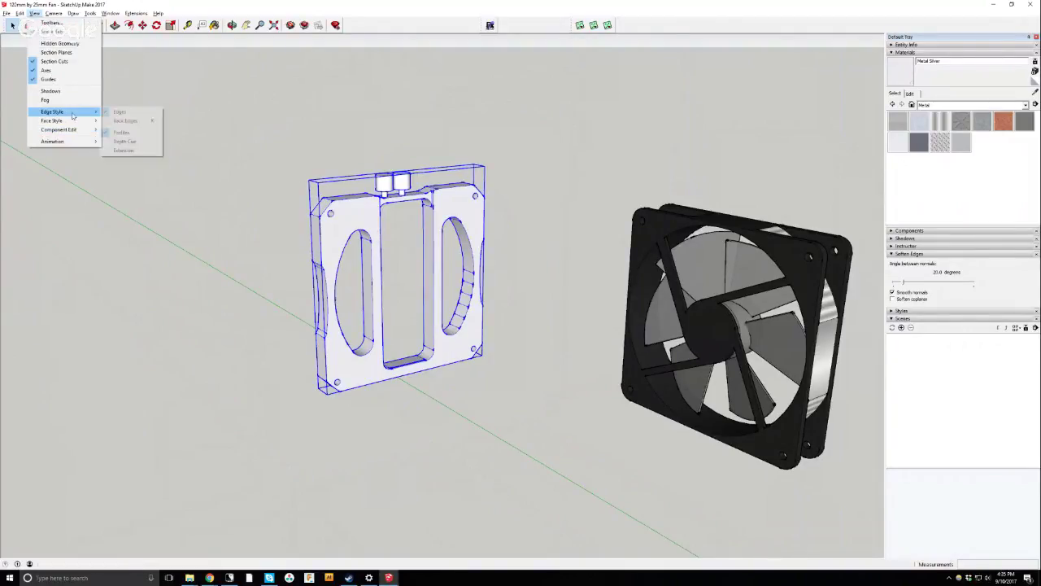
{"action": "left_click", "coordinate": [119, 113]}
Reselect the fan bracket and bring up the Alt+Tab window switcher.
{"action": "left_click_drag", "start_coordinate": [216, 86], "coordinate": [541, 426]}
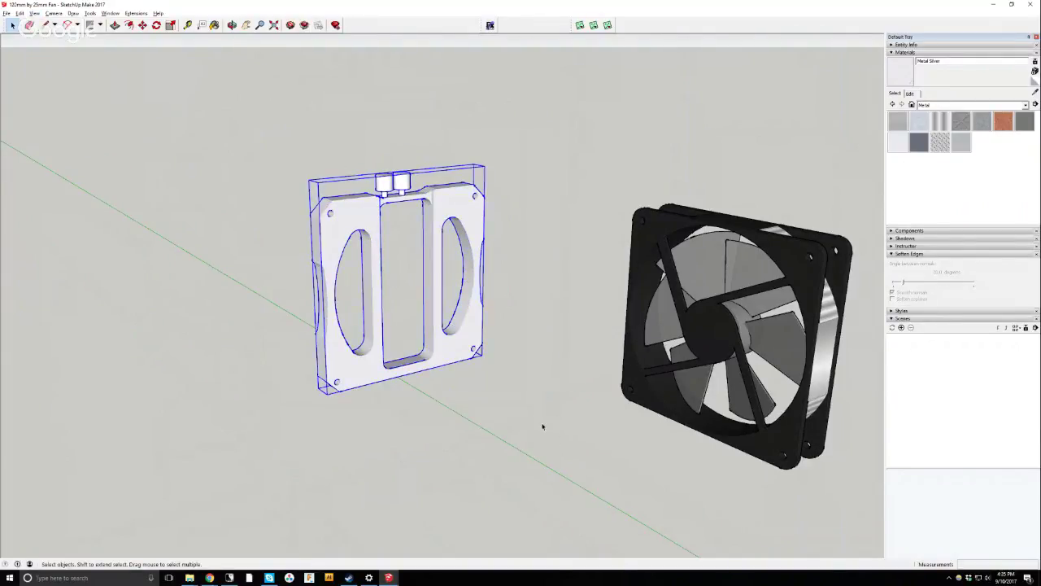
{"action": "scroll", "coordinate": [357, 283], "scroll_direction": "down", "scroll_amount": 5}
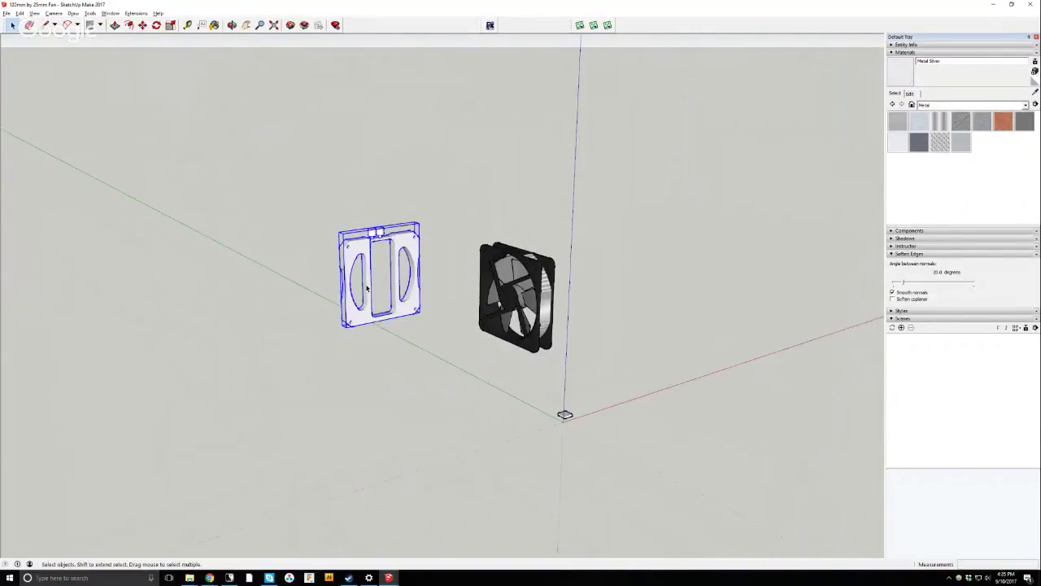
{"action": "middle_click_drag", "start_coordinate": [357, 283], "coordinate": [354, 277]}
{"action": "scroll", "coordinate": [355, 274], "scroll_direction": "up", "scroll_amount": 5}
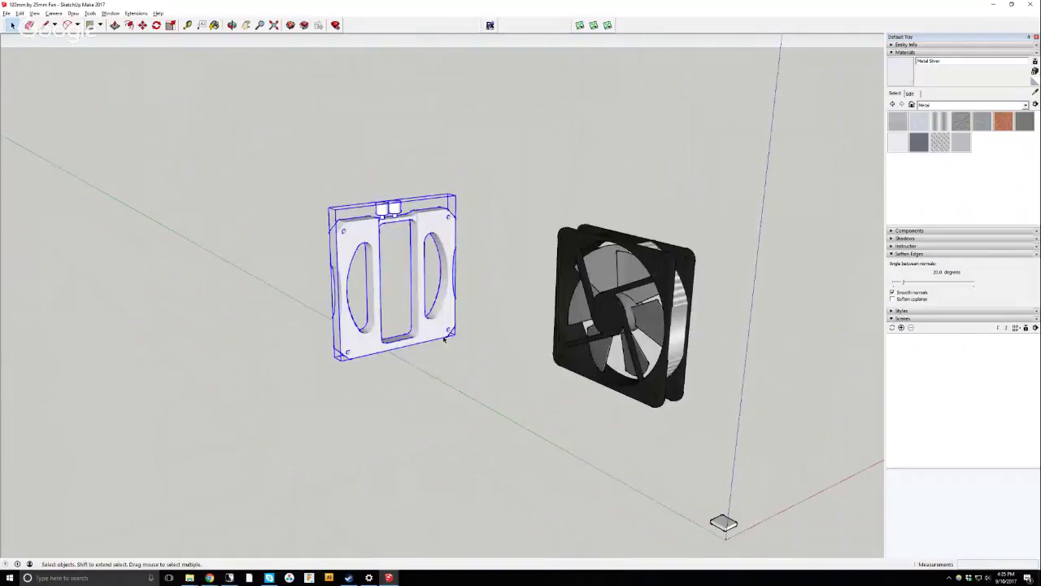
{"action": "left_click", "coordinate": [175, 190]}
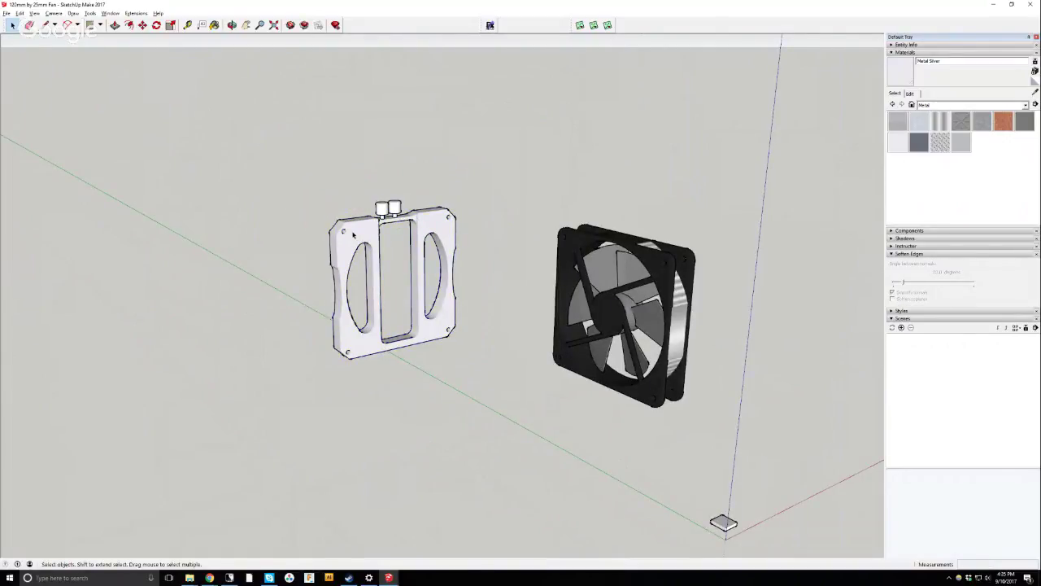
{"action": "left_click", "coordinate": [353, 234]}
{"action": "key", "text": "alt+Tab"}
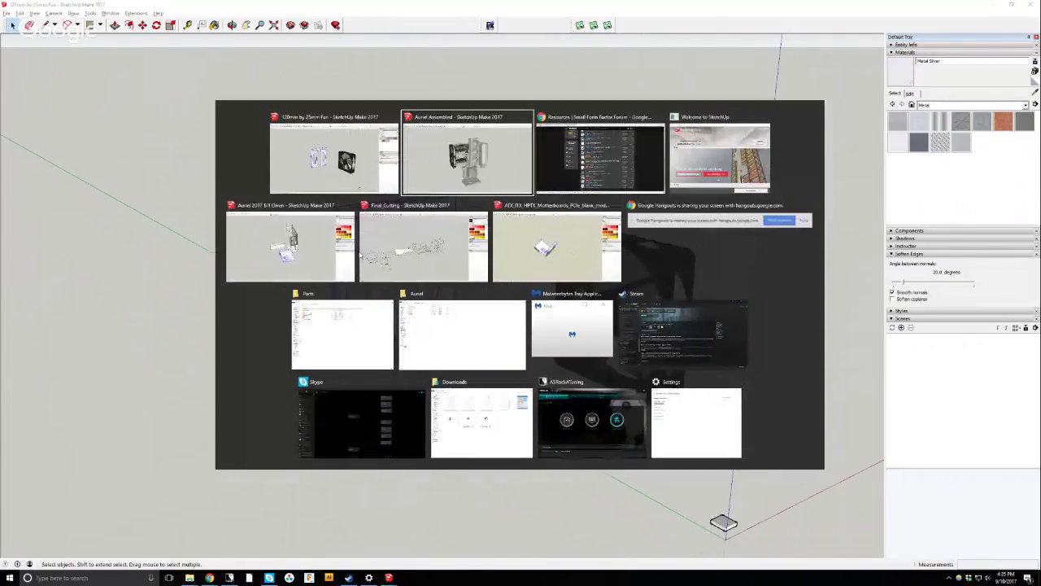
Switch to the Auriel case model and paste the fan bracket into it.
{"action": "key", "text": "alt+Tab"}
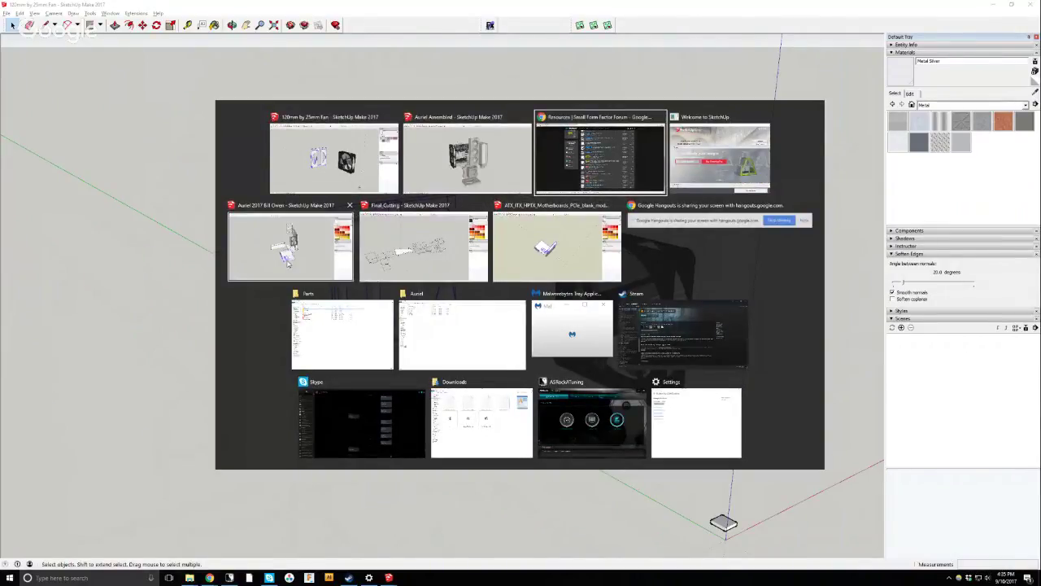
{"action": "left_click", "coordinate": [286, 257]}
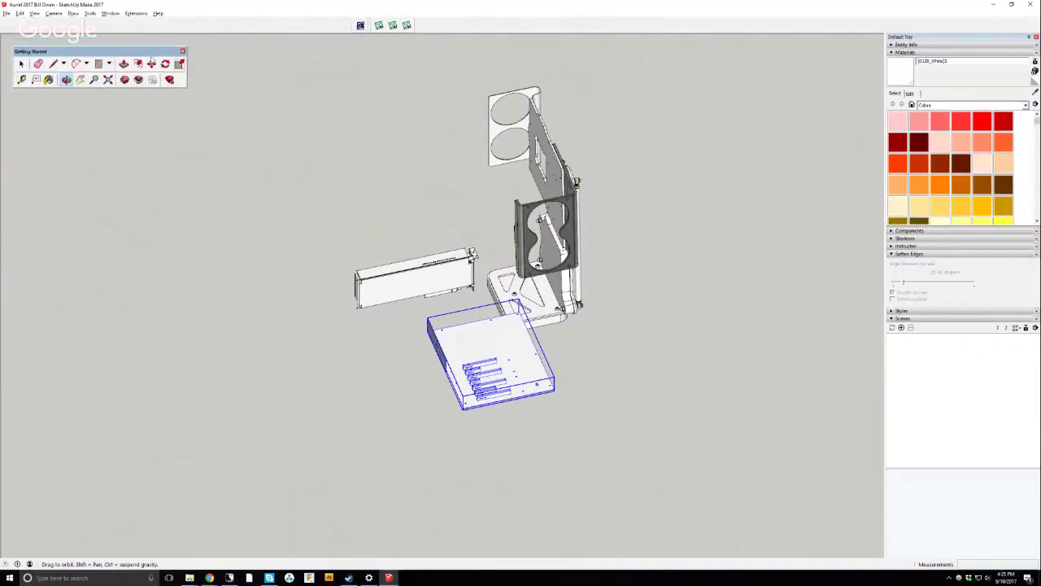
{"action": "key", "text": "ctrl+v"}
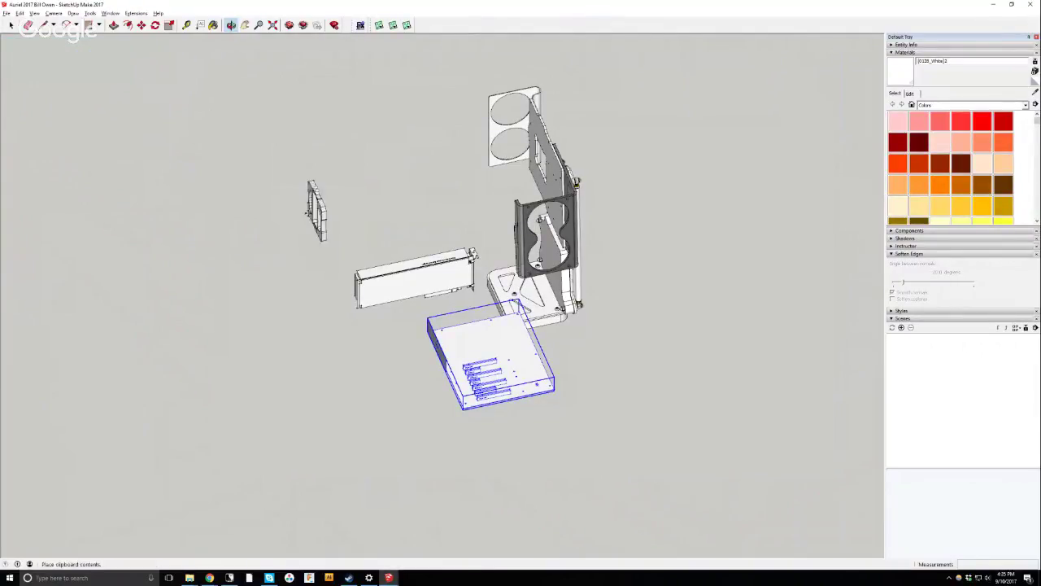
{"action": "left_click", "coordinate": [326, 204]}
Set the camera to the standard Top view of the case model.
{"action": "left_click_drag", "start_coordinate": [222, 67], "coordinate": [579, 230]}
{"action": "scroll", "coordinate": [591, 184], "scroll_direction": "up", "scroll_amount": 3}
{"action": "scroll", "coordinate": [529, 228], "scroll_direction": "down", "scroll_amount": 3}
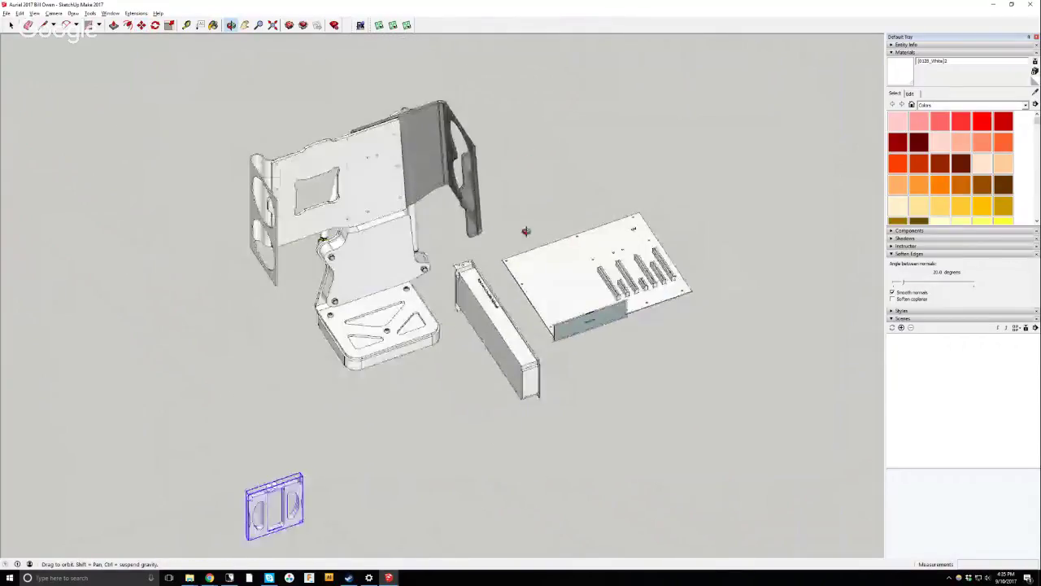
{"action": "left_click", "coordinate": [53, 13]}
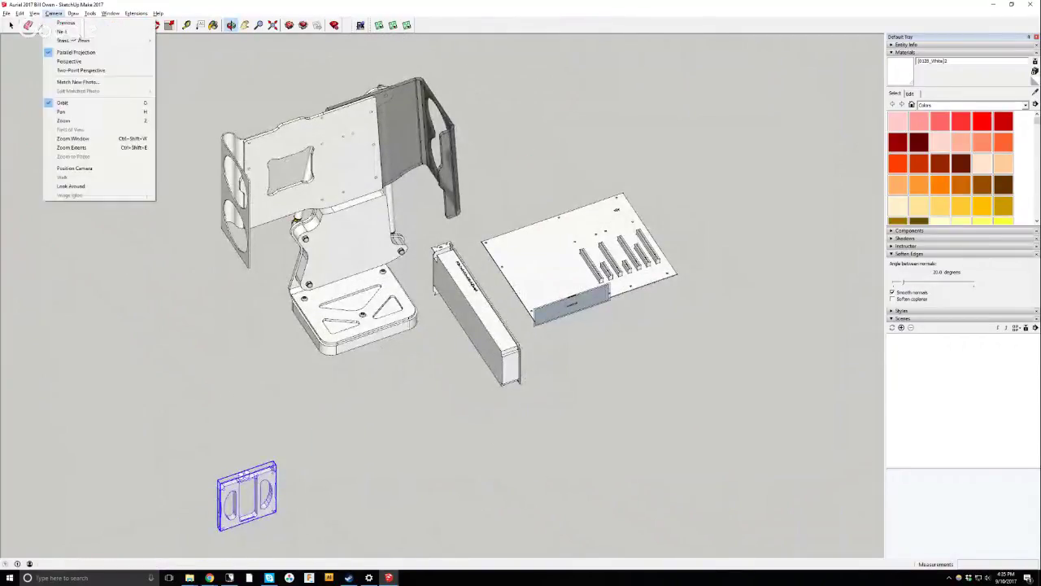
{"action": "mouse_move", "coordinate": [122, 40]}
{"action": "left_click", "coordinate": [171, 40]}
{"action": "scroll", "coordinate": [301, 201], "scroll_direction": "down", "scroll_amount": 3}
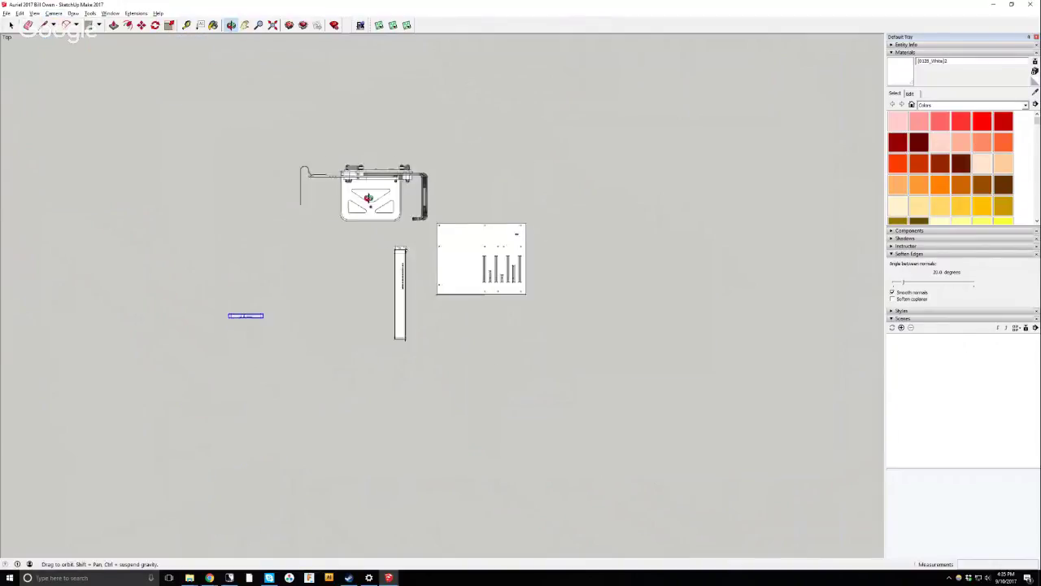
{"action": "scroll", "coordinate": [497, 233], "scroll_direction": "up", "scroll_amount": 4}
{"action": "scroll", "coordinate": [453, 235], "scroll_direction": "down", "scroll_amount": 2}
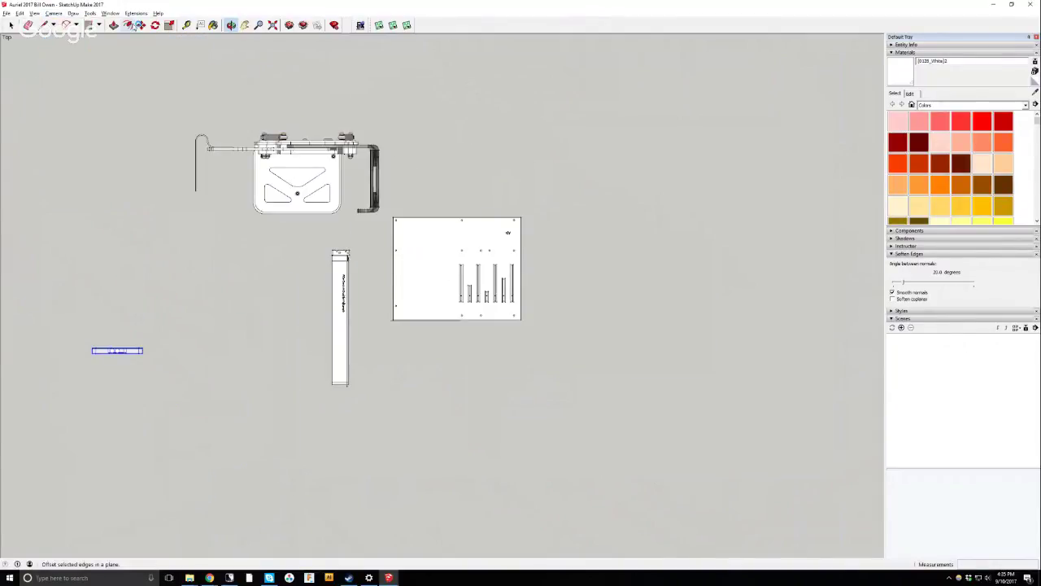
Cancel the accidental bracket move and select the ATX motherboard template.
{"action": "left_click", "coordinate": [142, 24]}
{"action": "left_click", "coordinate": [178, 281]}
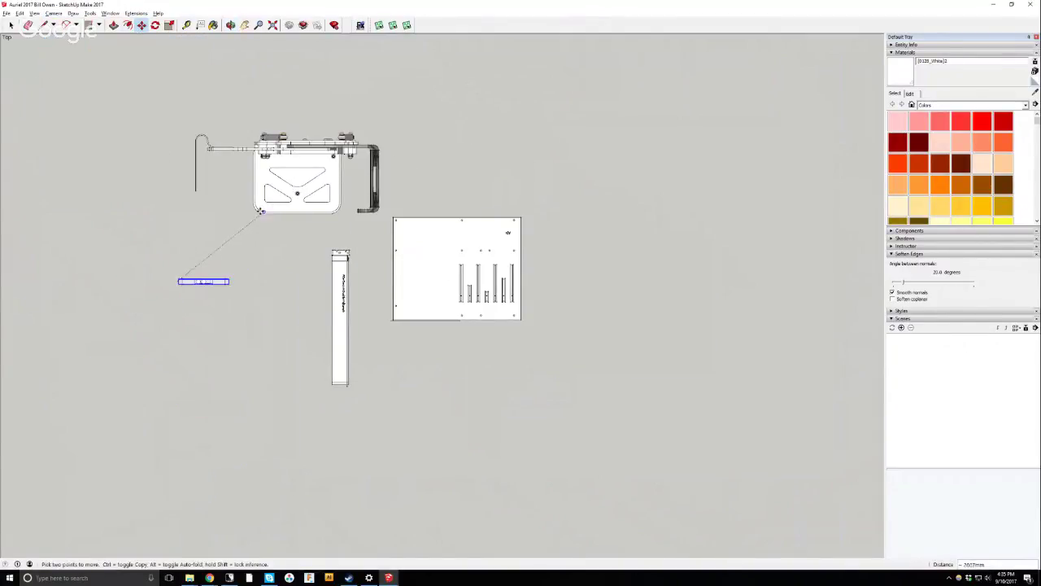
{"action": "key", "text": "Escape"}
{"action": "scroll", "coordinate": [521, 244], "scroll_direction": "up", "scroll_amount": 3}
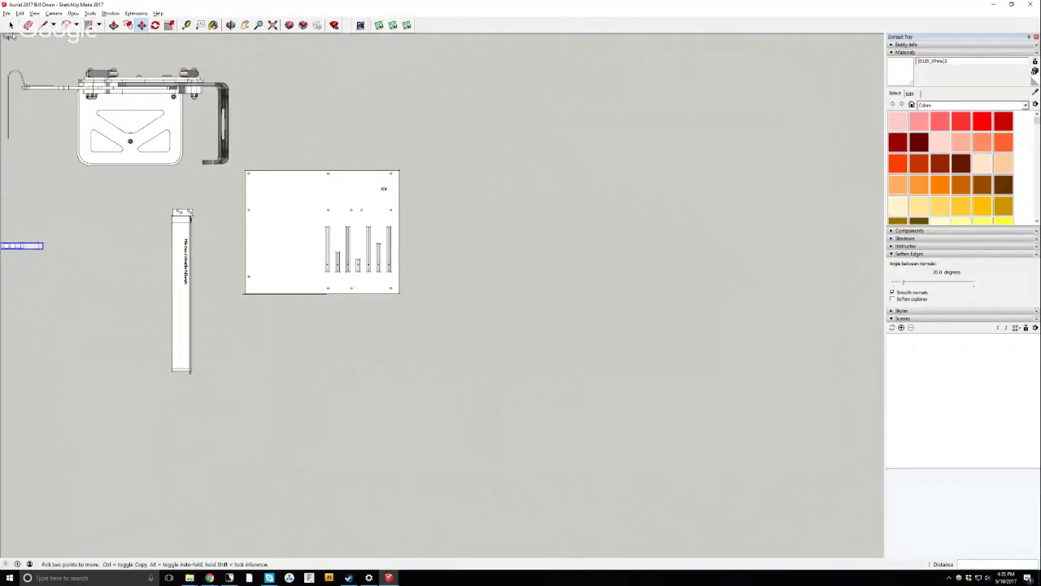
{"action": "left_click", "coordinate": [11, 25]}
{"action": "left_click_drag", "start_coordinate": [238, 163], "coordinate": [515, 355]}
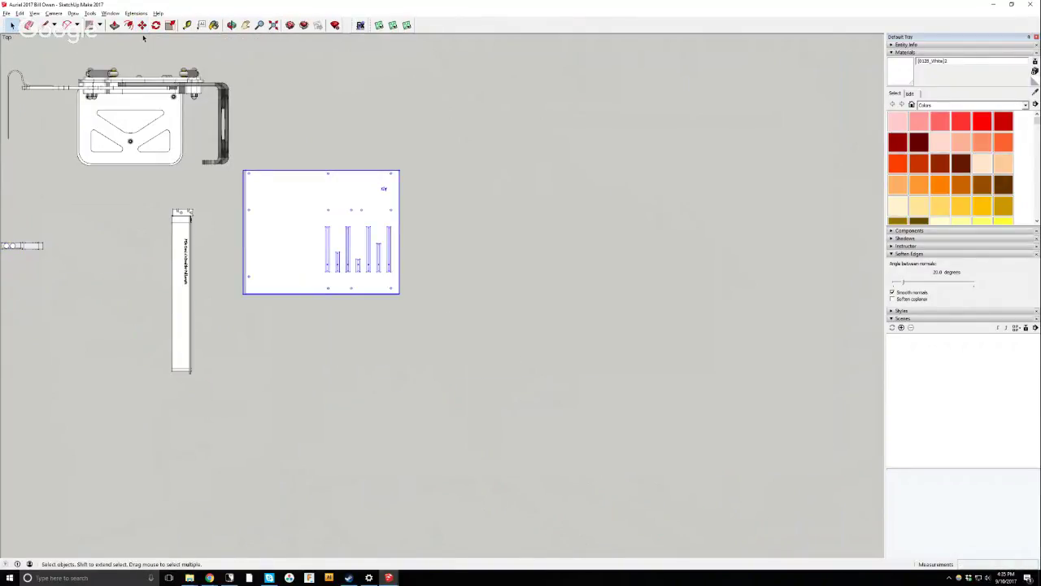
Rotate the ATX template 90° so it stands upright.
{"action": "left_click", "coordinate": [156, 25]}
{"action": "left_click", "coordinate": [312, 219]}
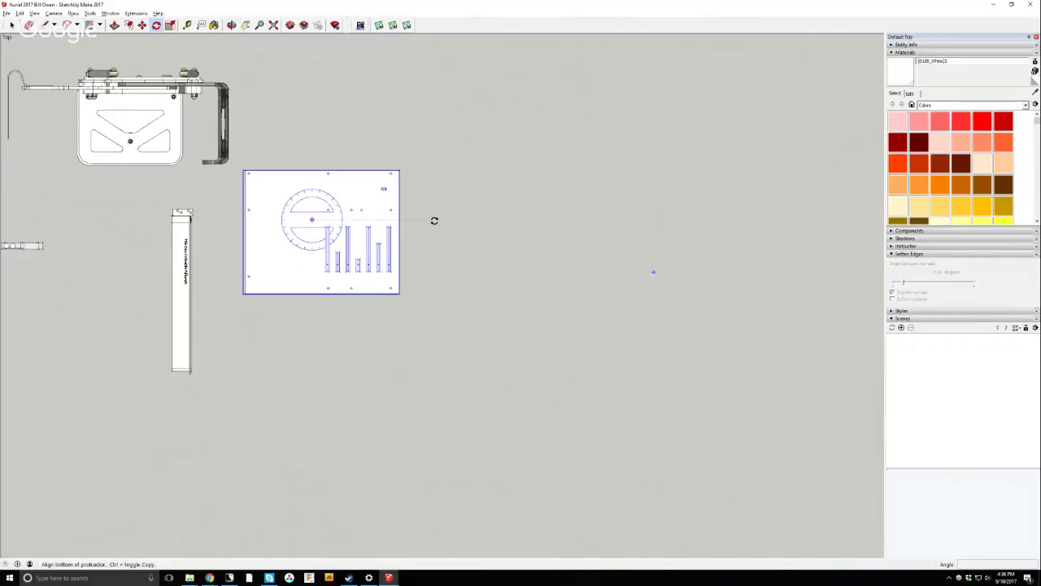
{"action": "left_click", "coordinate": [432, 219]}
{"action": "left_click", "coordinate": [312, 287]}
{"action": "scroll", "coordinate": [491, 238], "scroll_direction": "down", "scroll_amount": 3}
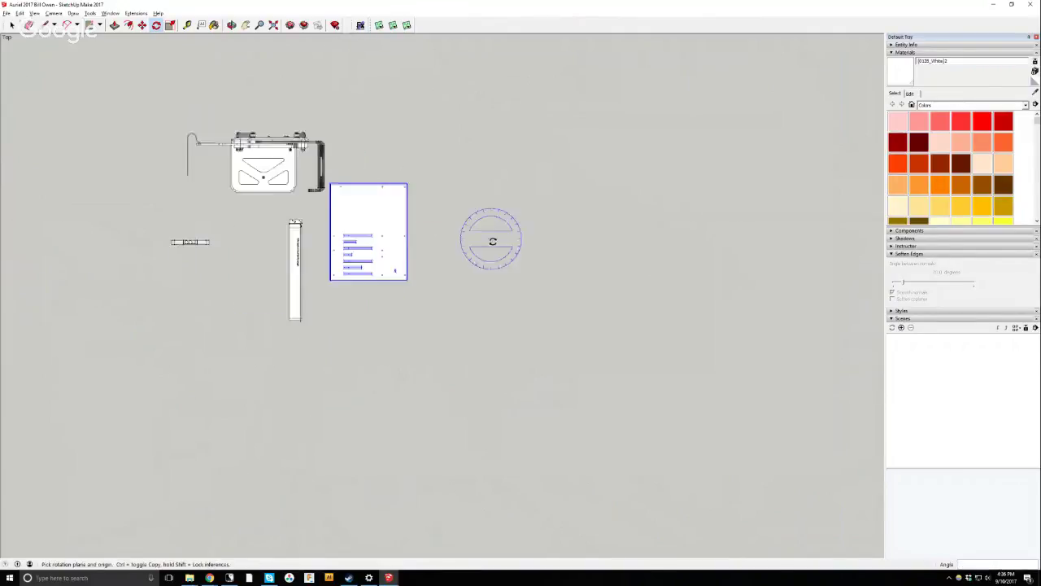
{"action": "scroll", "coordinate": [344, 192], "scroll_direction": "up", "scroll_amount": 3}
{"action": "scroll", "coordinate": [498, 211], "scroll_direction": "up", "scroll_amount": 3}
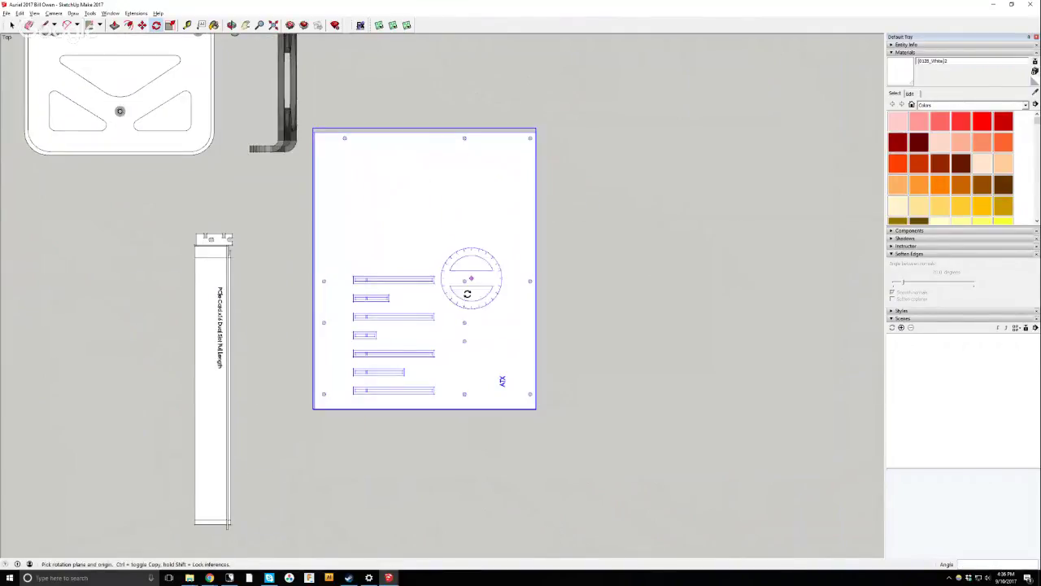
{"action": "scroll", "coordinate": [650, 284], "scroll_direction": "down", "scroll_amount": 2}
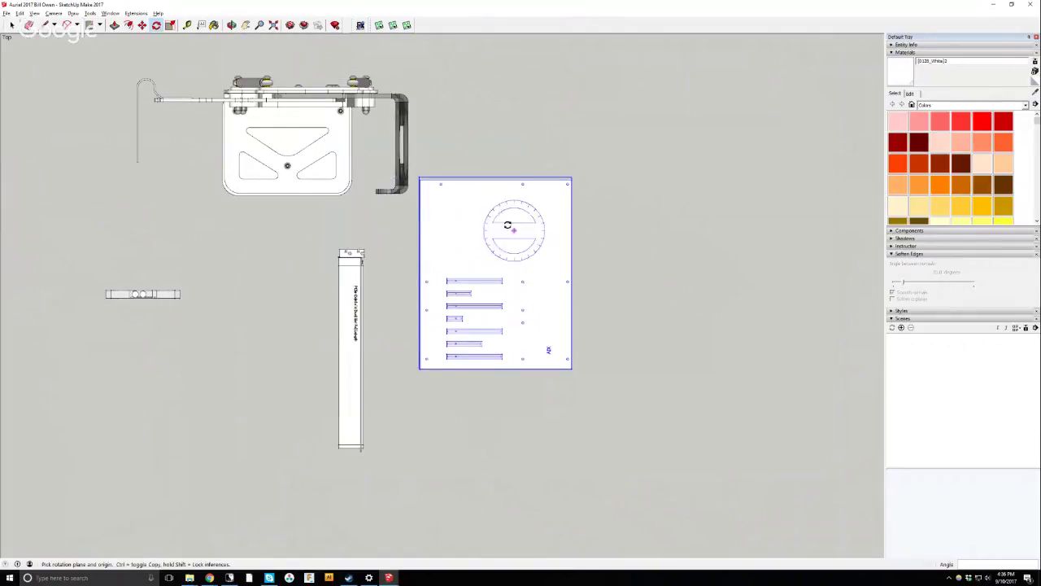
{"action": "scroll", "coordinate": [510, 139], "scroll_direction": "up", "scroll_amount": 2}
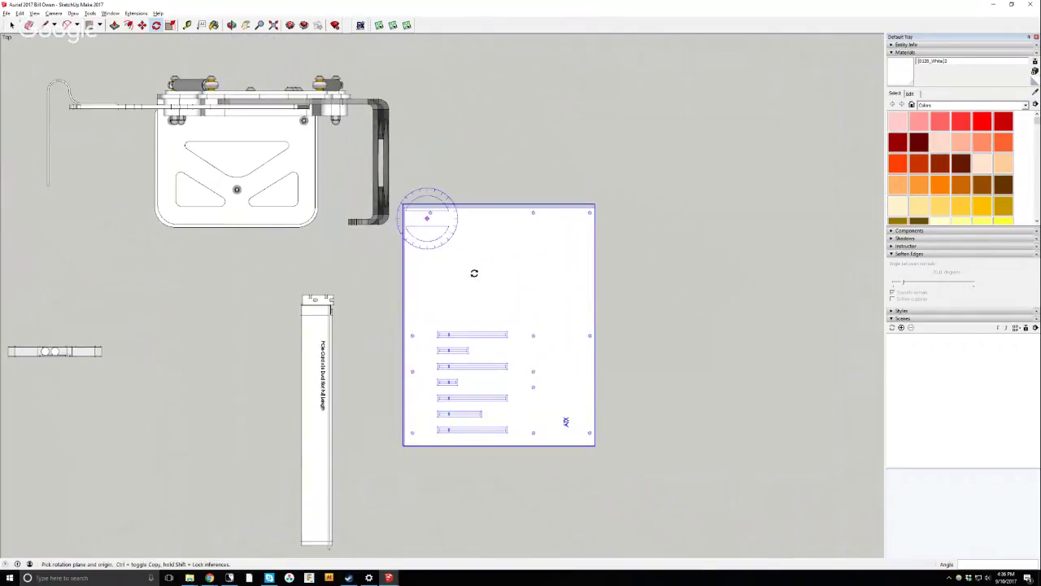
Move the template to the right, then switch back to the fan model window.
{"action": "left_click", "coordinate": [142, 25]}
{"action": "left_click", "coordinate": [494, 232]}
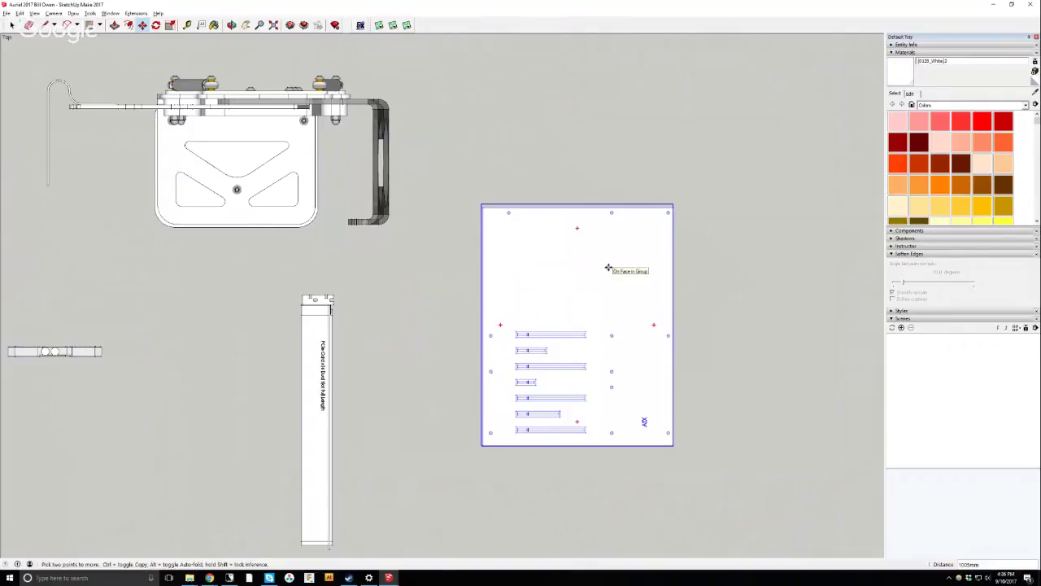
{"action": "key", "text": "alt+Tab"}
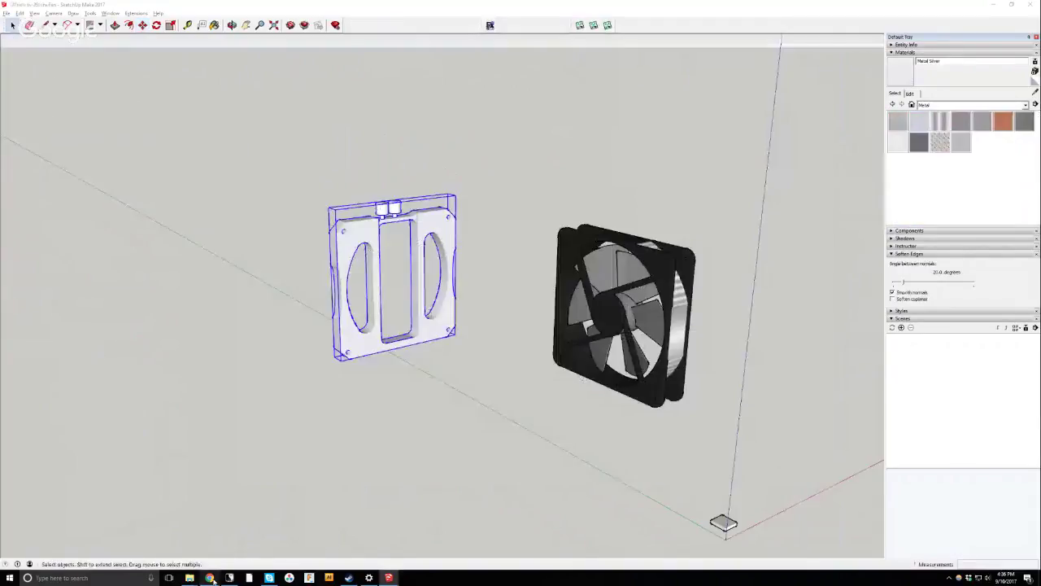
Go to the Newegg website in a new browser tab.
{"action": "left_click", "coordinate": [210, 578]}
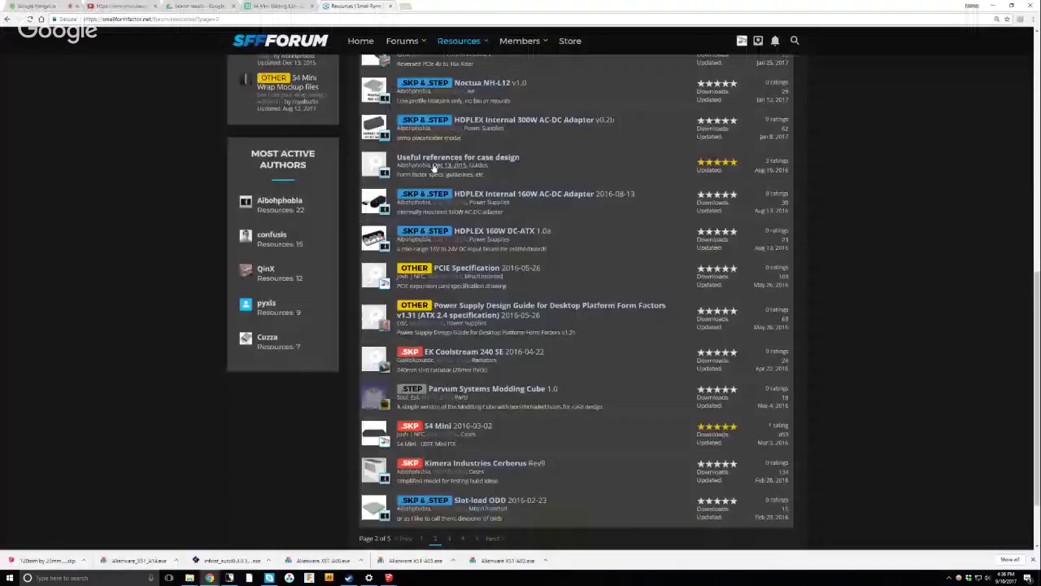
{"action": "left_click", "coordinate": [405, 7]}
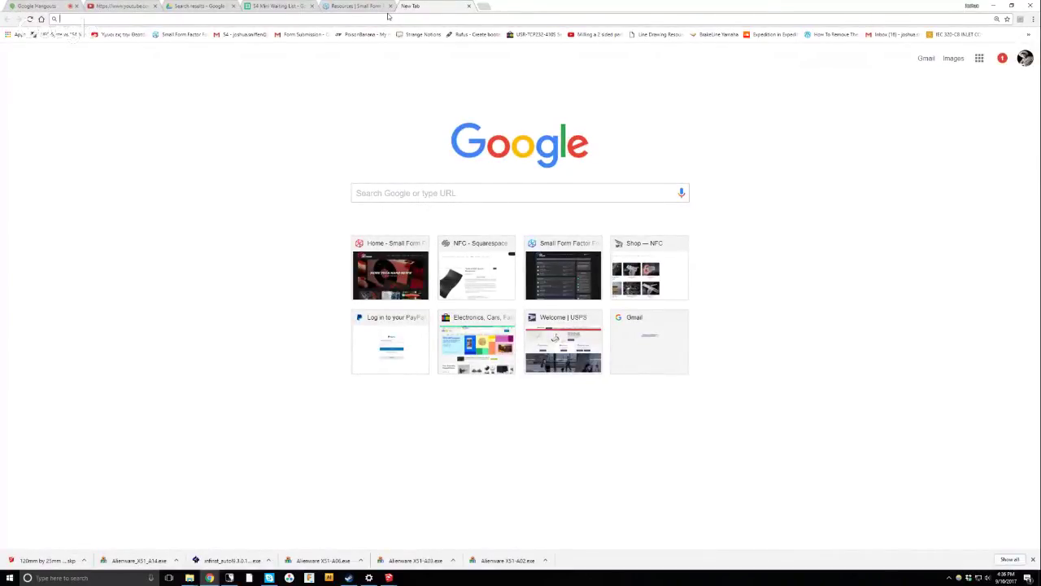
{"action": "type", "text": "newegg"}
{"action": "key", "text": "Return"}
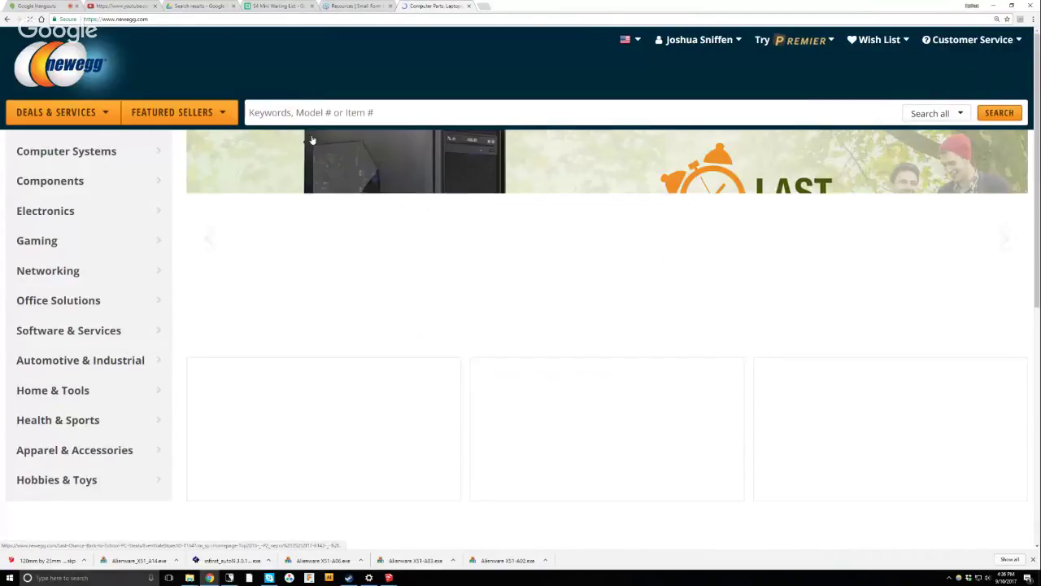
Search Newegg for 'Asrock x299', then refine the search to 'Asrock X370 Tai Chi'.
{"action": "left_click", "coordinate": [316, 107]}
{"action": "type", "text": "Asrock"}
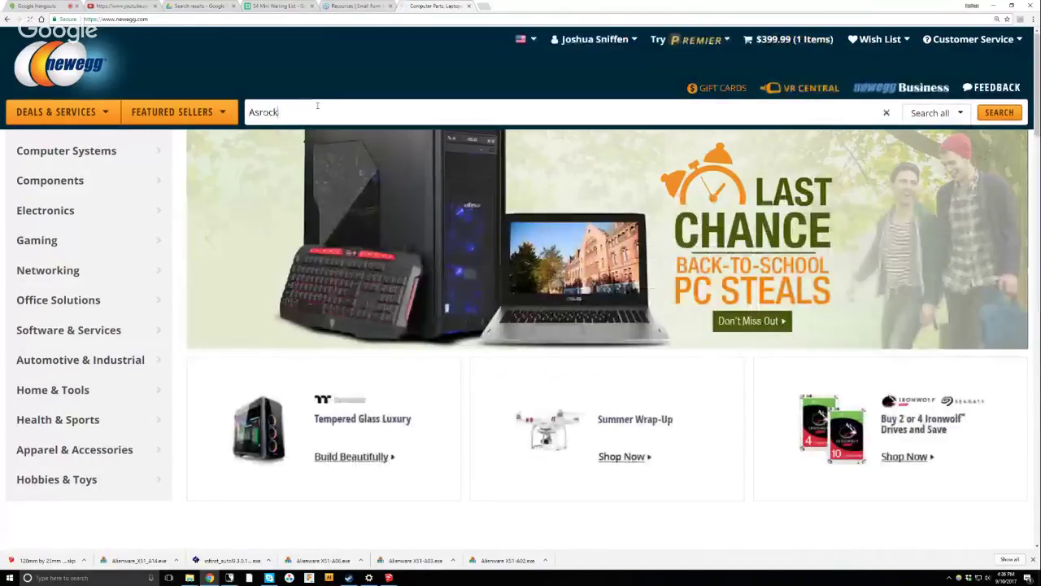
{"action": "type", "text": " x299"}
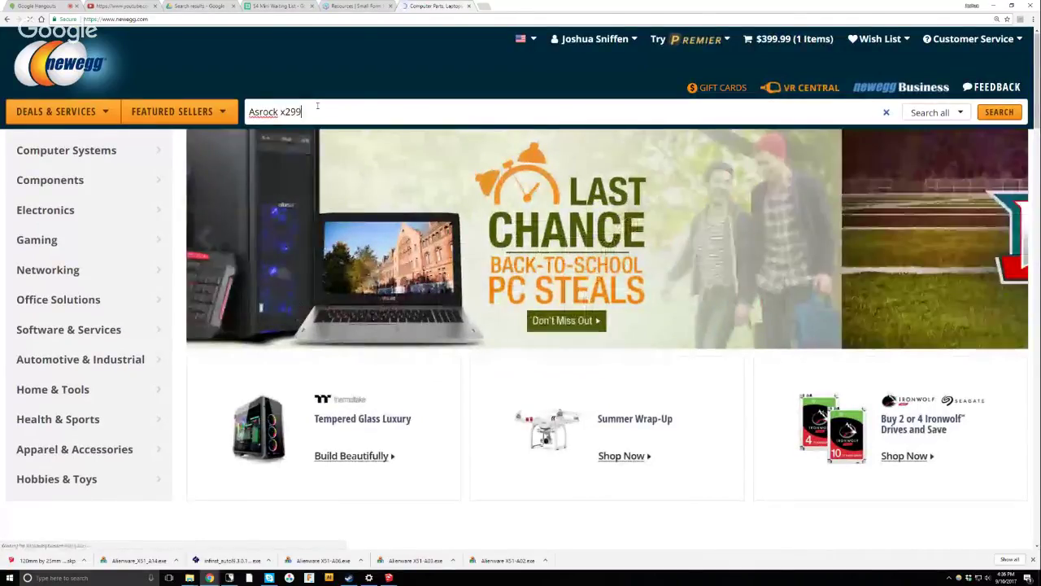
{"action": "key", "text": "Return"}
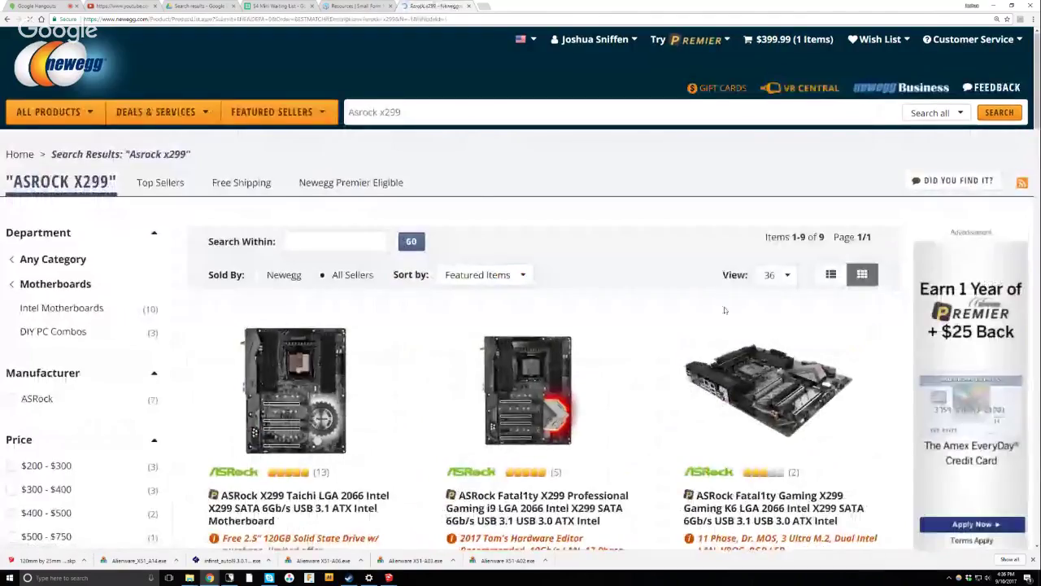
{"action": "scroll", "coordinate": [724, 310], "scroll_direction": "down", "scroll_amount": 5}
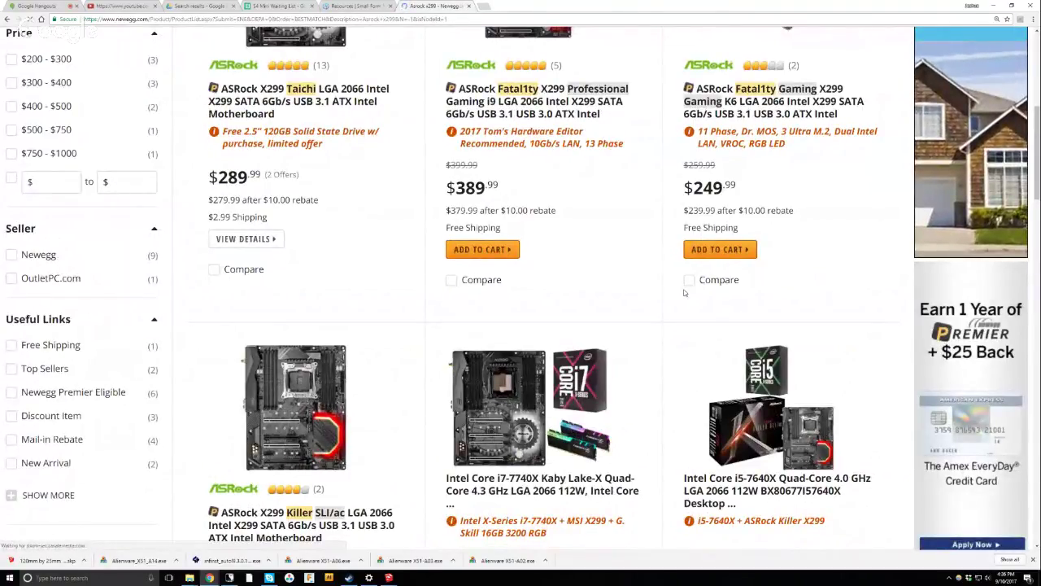
{"action": "scroll", "coordinate": [833, 368], "scroll_direction": "up", "scroll_amount": 5}
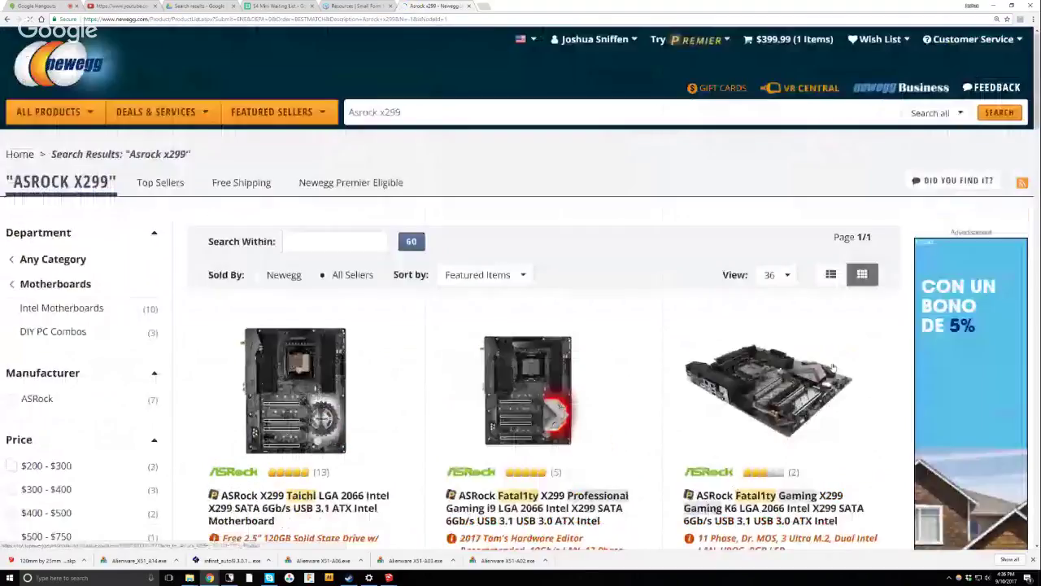
{"action": "double_click", "coordinate": [386, 111]}
{"action": "type", "text": "X"}
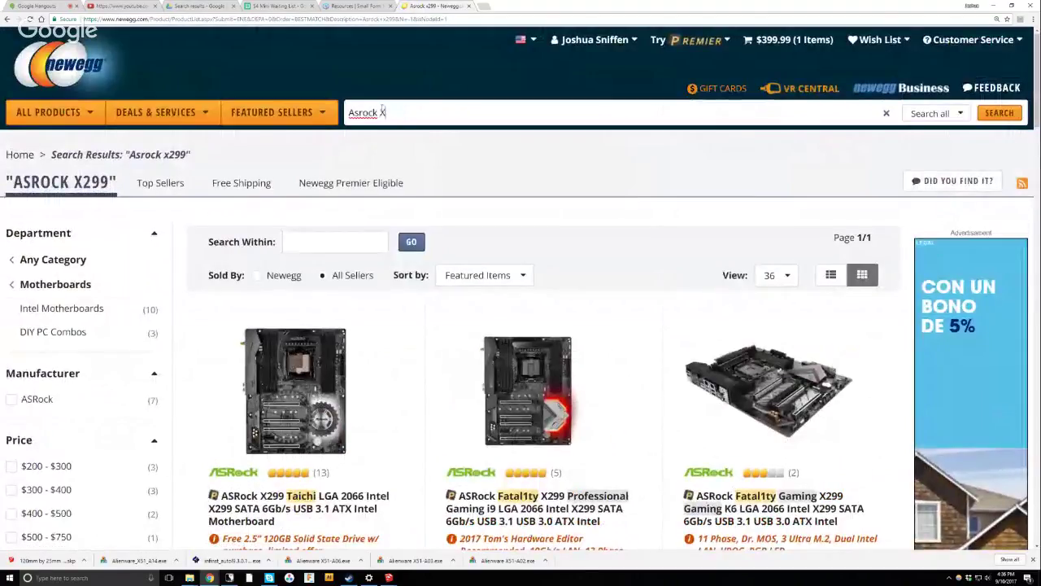
{"action": "type", "text": "370 Tai Ch"}
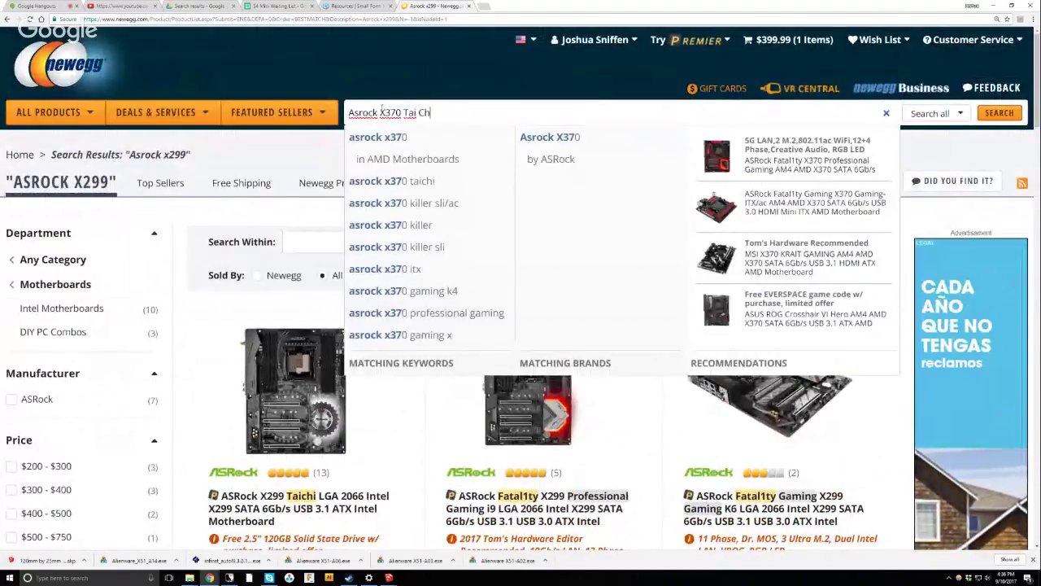
{"action": "type", "text": "i"}
{"action": "key", "text": "Return"}
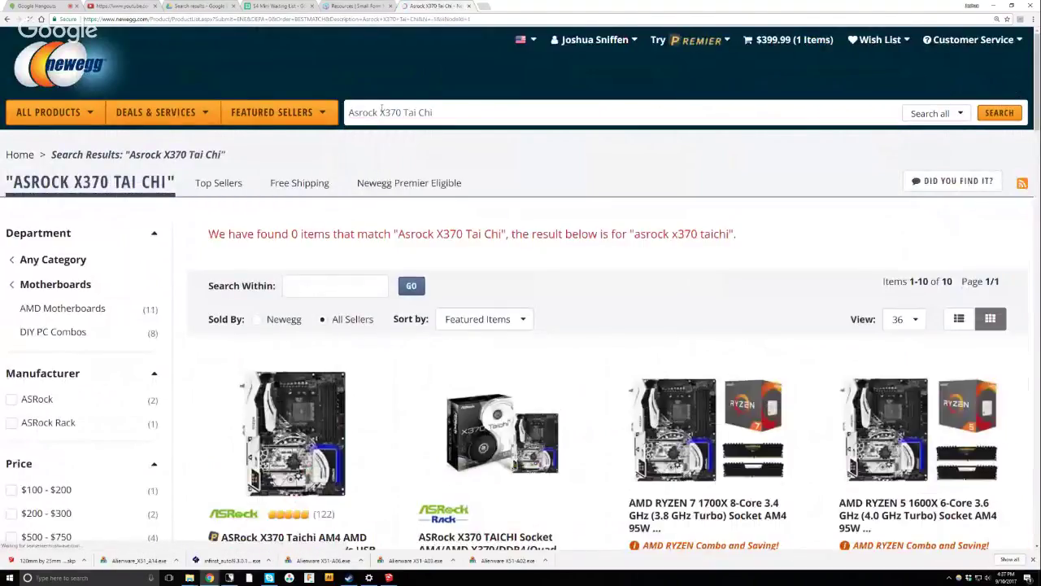
Save the enlarged ASRock X370 Taichi gallery image to the desktop.
{"action": "scroll", "coordinate": [365, 351], "scroll_direction": "down", "scroll_amount": 1}
{"action": "scroll", "coordinate": [365, 351], "scroll_direction": "down", "scroll_amount": 1}
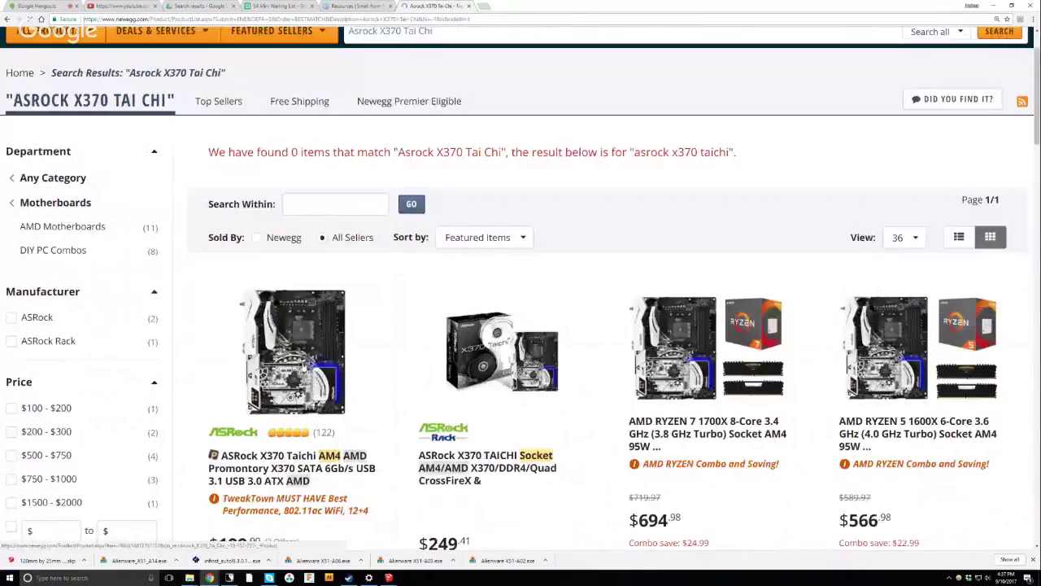
{"action": "scroll", "coordinate": [218, 296], "scroll_direction": "down", "scroll_amount": 1}
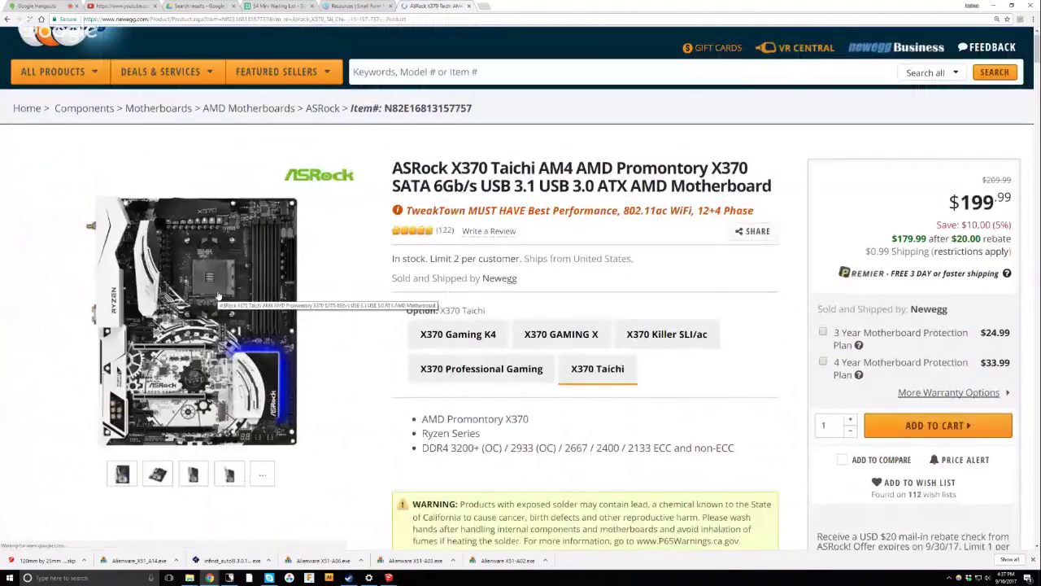
{"action": "left_click", "coordinate": [218, 296]}
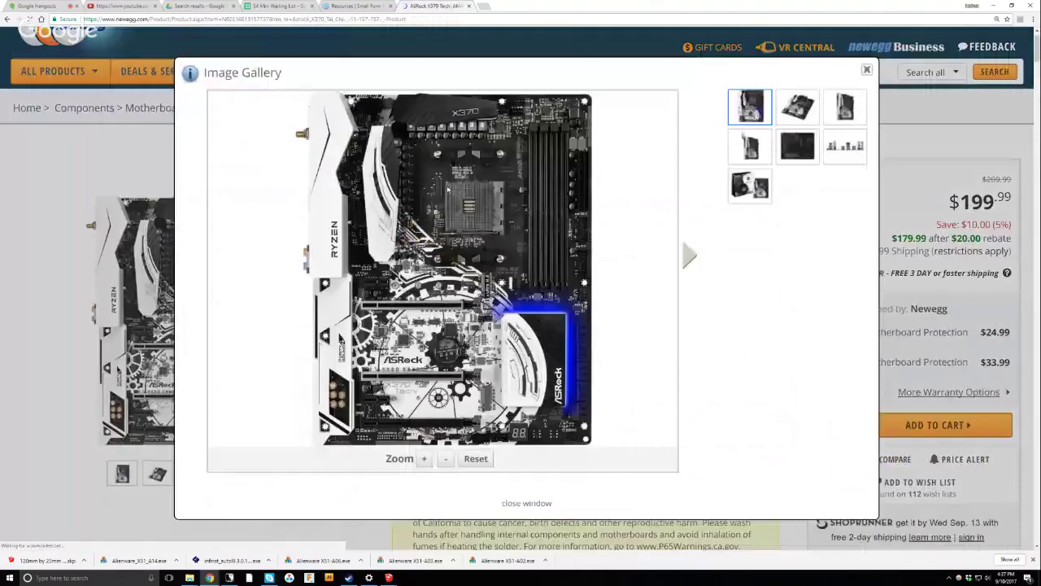
{"action": "right_click", "coordinate": [447, 188]}
{"action": "left_click", "coordinate": [474, 202]}
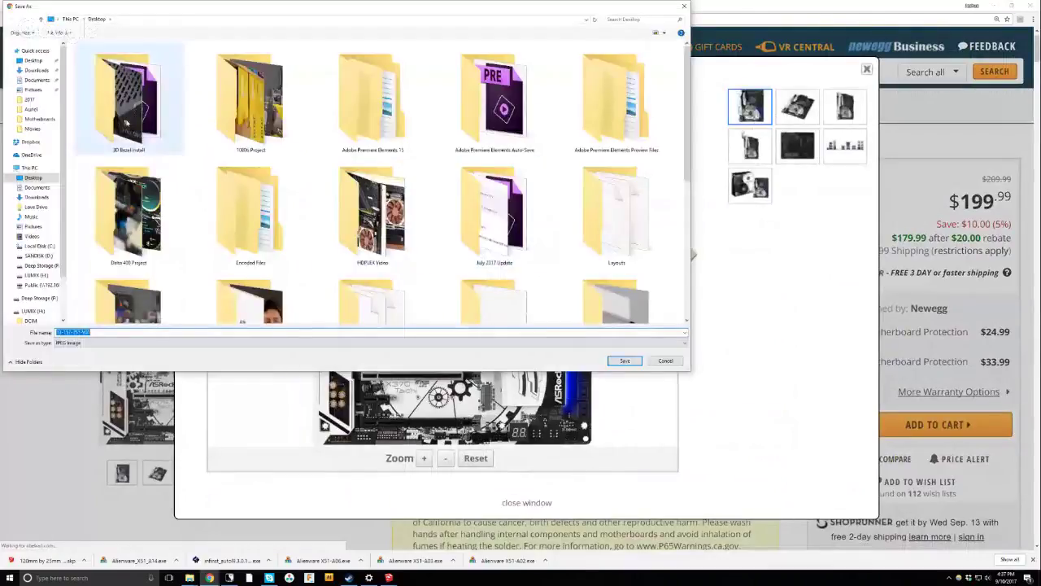
{"action": "left_click", "coordinate": [624, 360]}
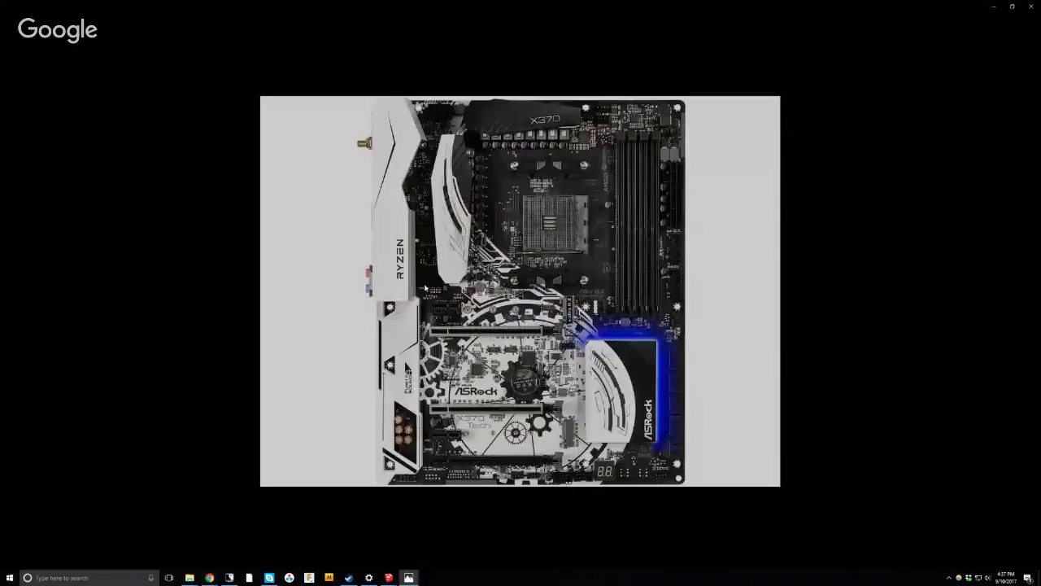
{"action": "key", "text": "alt+F4"}
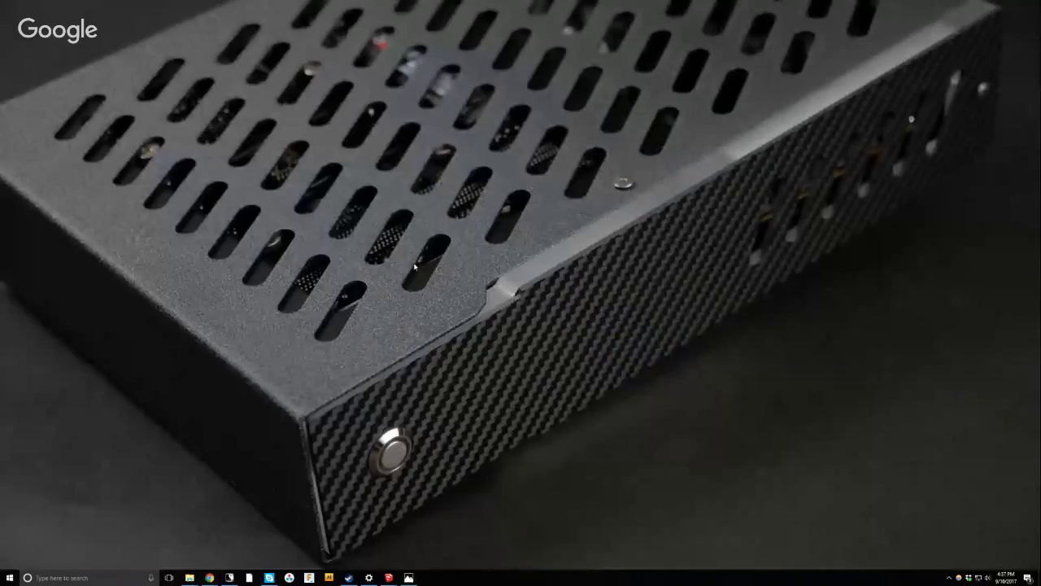
Set the desktop icons to large and turn Show desktop icons back on.
{"action": "right_click", "coordinate": [411, 265]}
{"action": "mouse_move", "coordinate": [444, 286]}
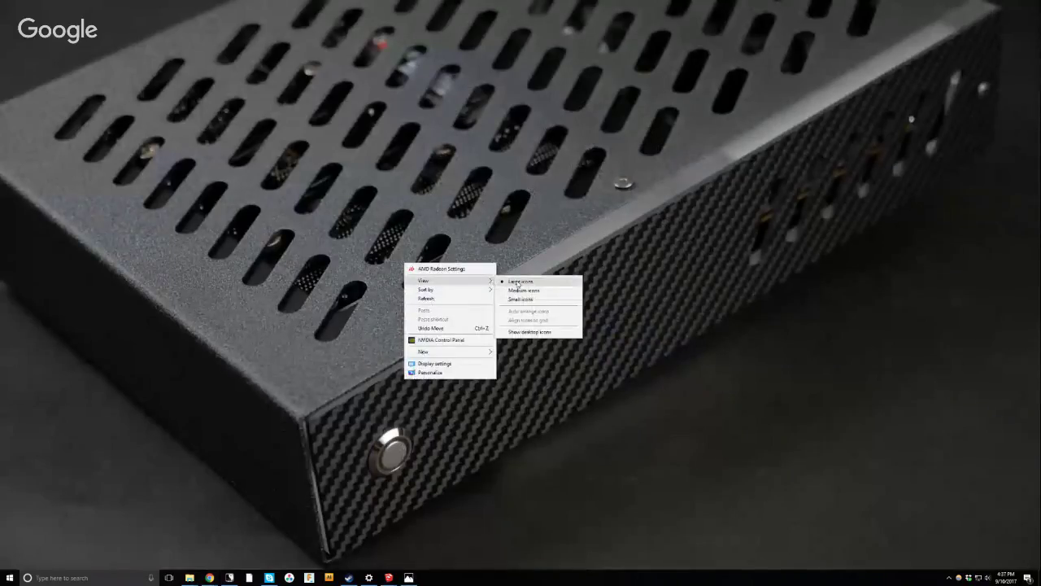
{"action": "left_click", "coordinate": [518, 281]}
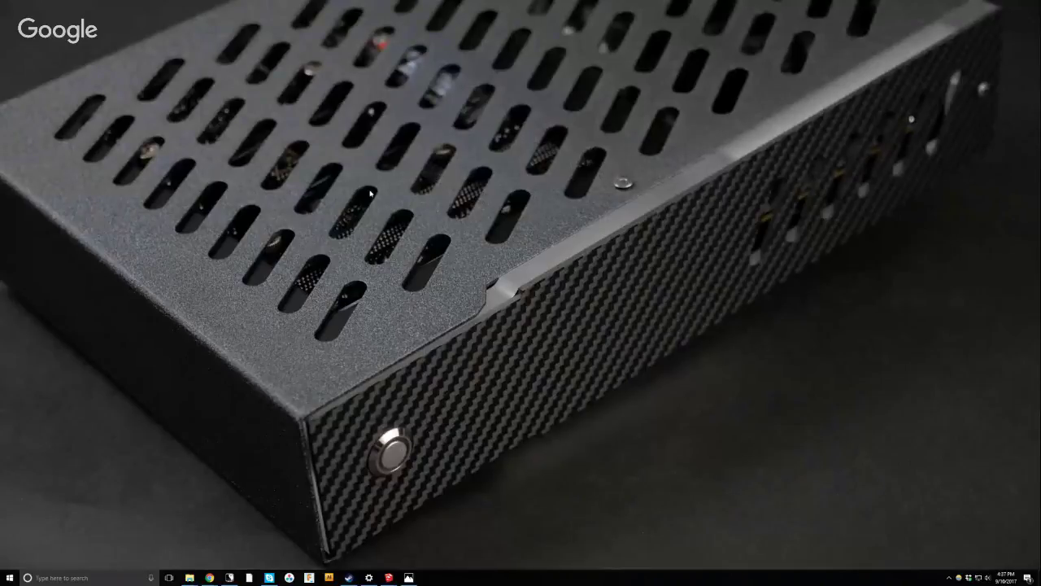
{"action": "right_click", "coordinate": [456, 190]}
{"action": "mouse_move", "coordinate": [496, 205]}
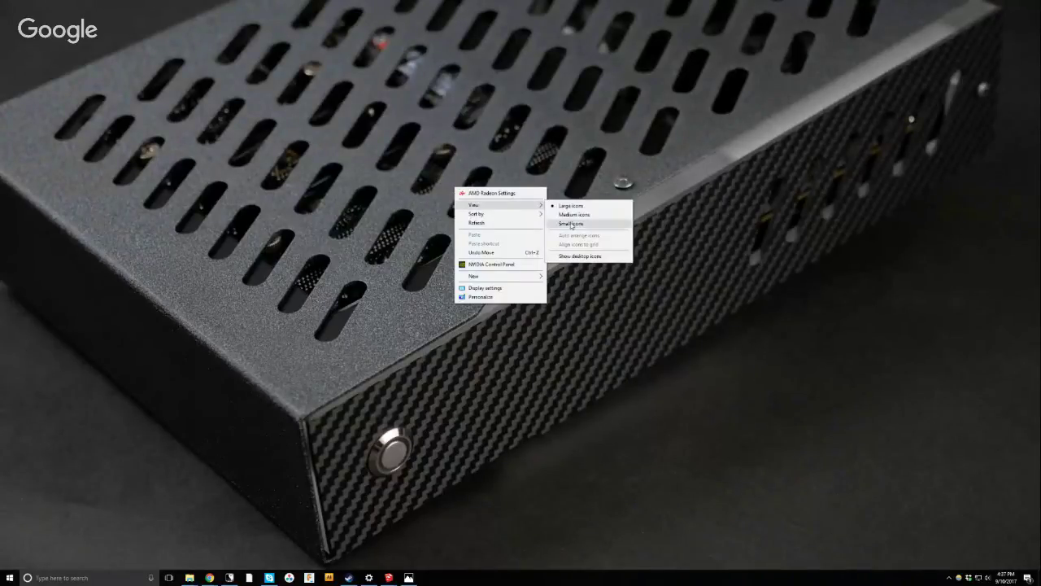
{"action": "left_click", "coordinate": [588, 257]}
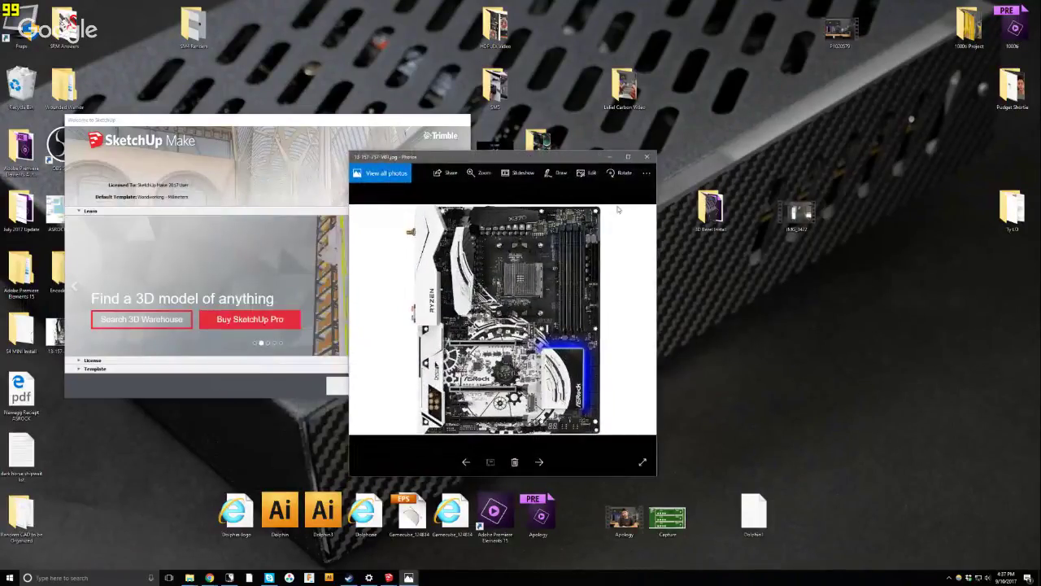
Maximize the Photos window and open the motherboard photo with Adobe Photoshop CS4.
{"action": "left_click", "coordinate": [628, 156]}
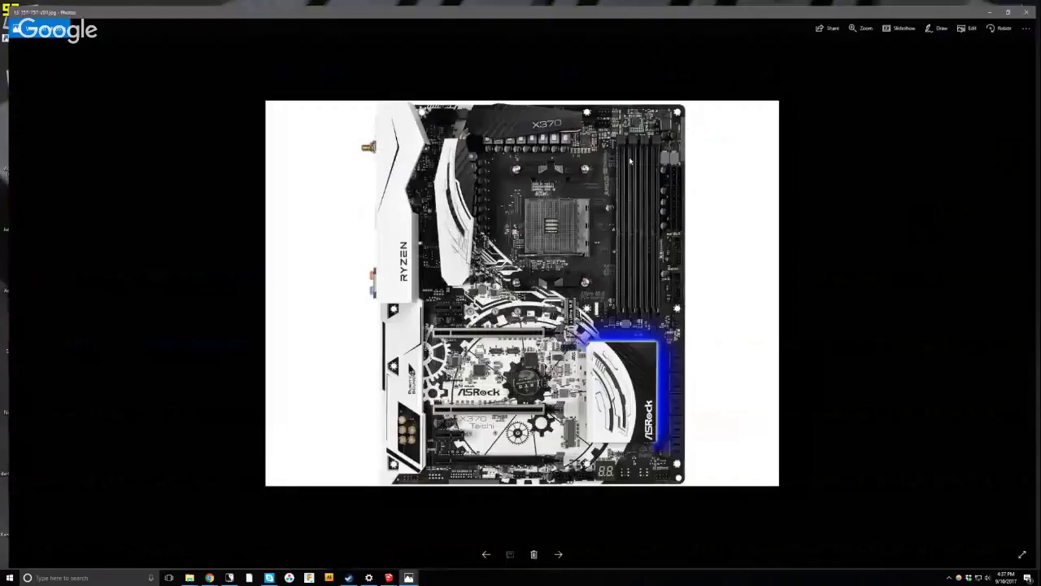
{"action": "right_click", "coordinate": [555, 217]}
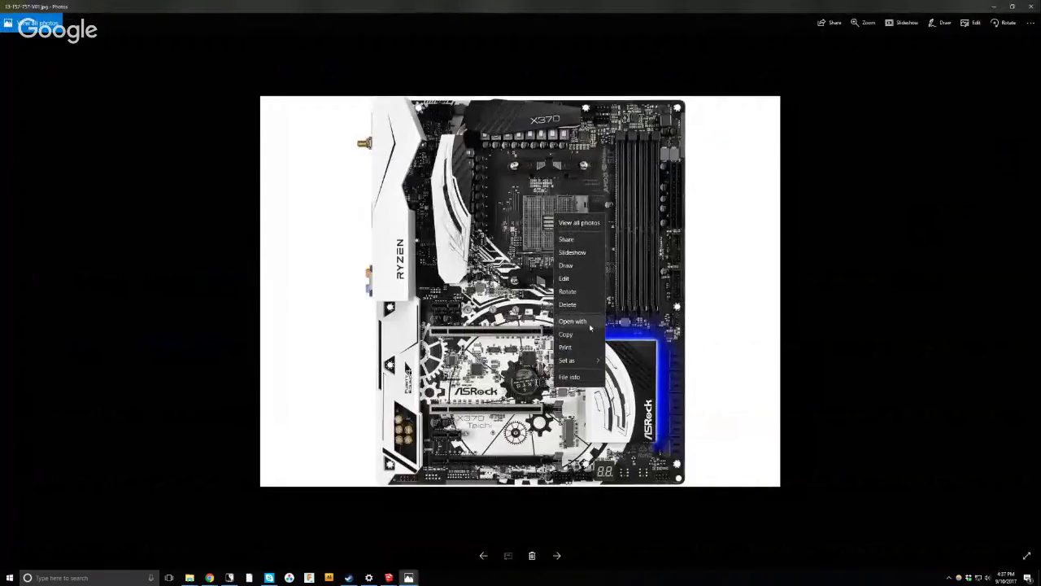
{"action": "left_click", "coordinate": [587, 322]}
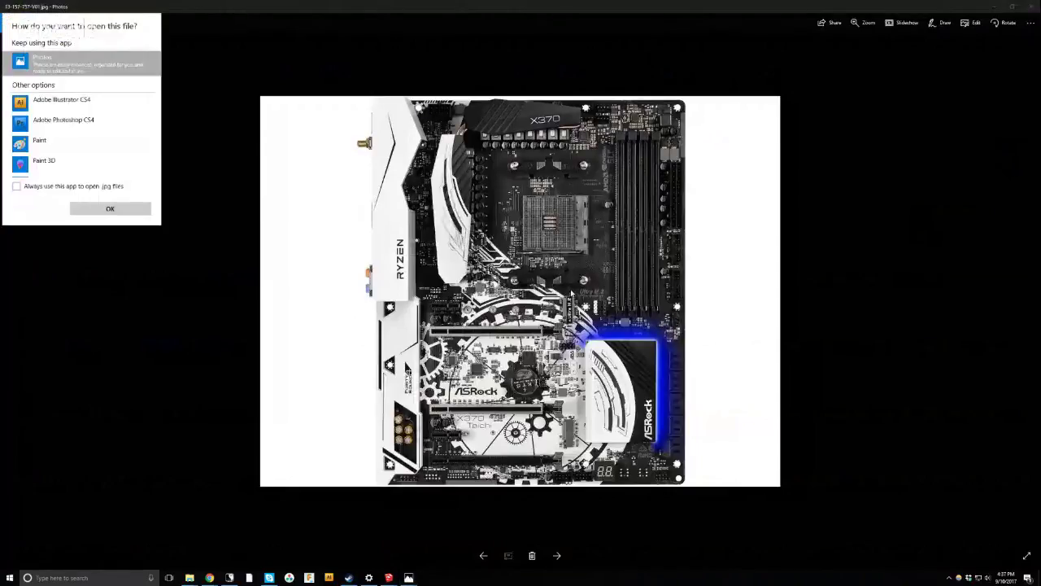
{"action": "left_click", "coordinate": [79, 126]}
{"action": "double_click", "coordinate": [79, 128]}
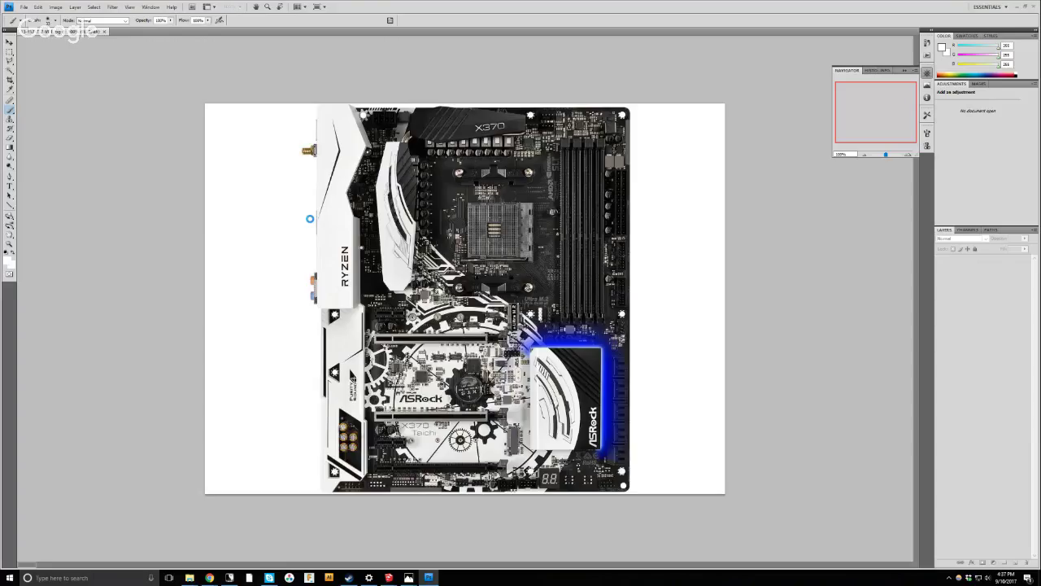
Convert the Background into Layer 0 and crop the canvas to the motherboard area.
{"action": "left_click", "coordinate": [11, 43]}
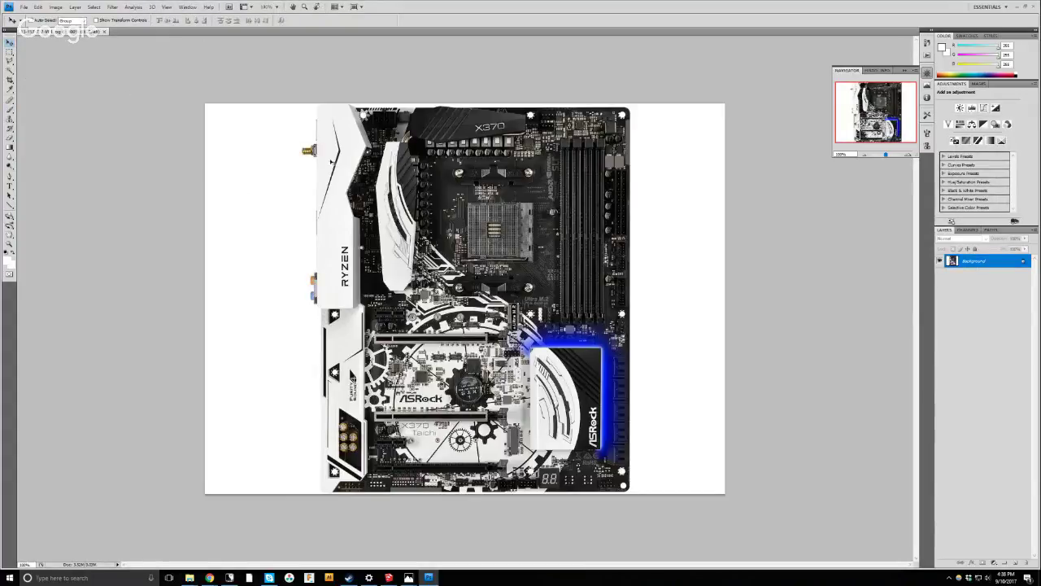
{"action": "double_click", "coordinate": [976, 260]}
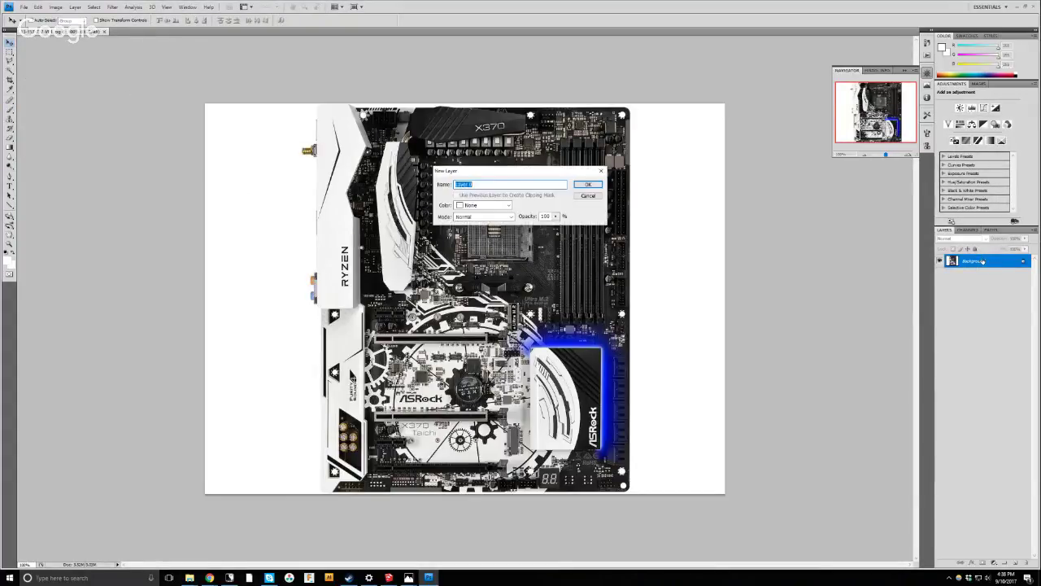
{"action": "key", "text": "Return"}
{"action": "key", "text": "m"}
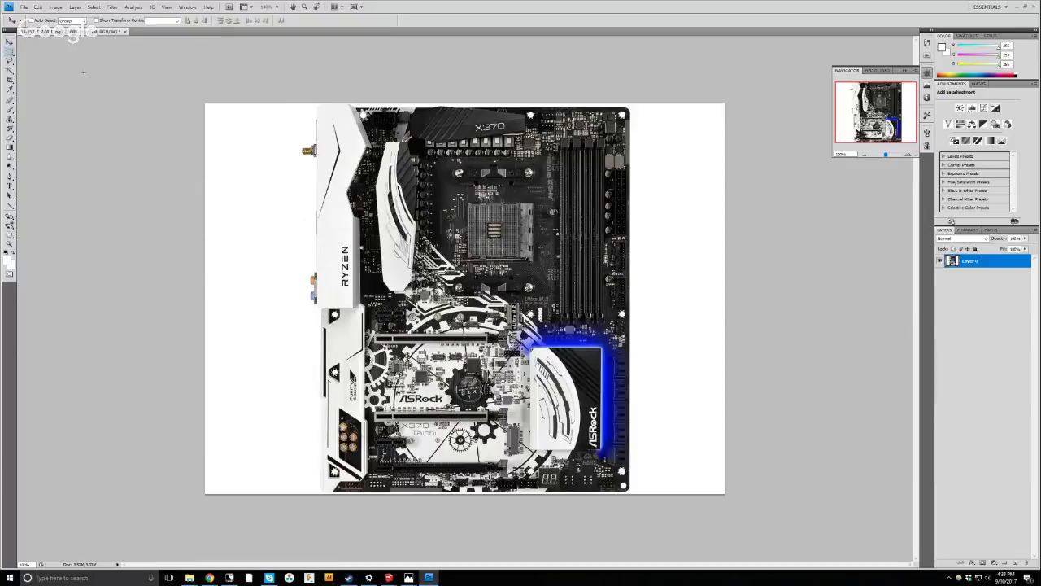
{"action": "left_click_drag", "start_coordinate": [300, 103], "coordinate": [653, 493]}
{"action": "left_click", "coordinate": [55, 6]}
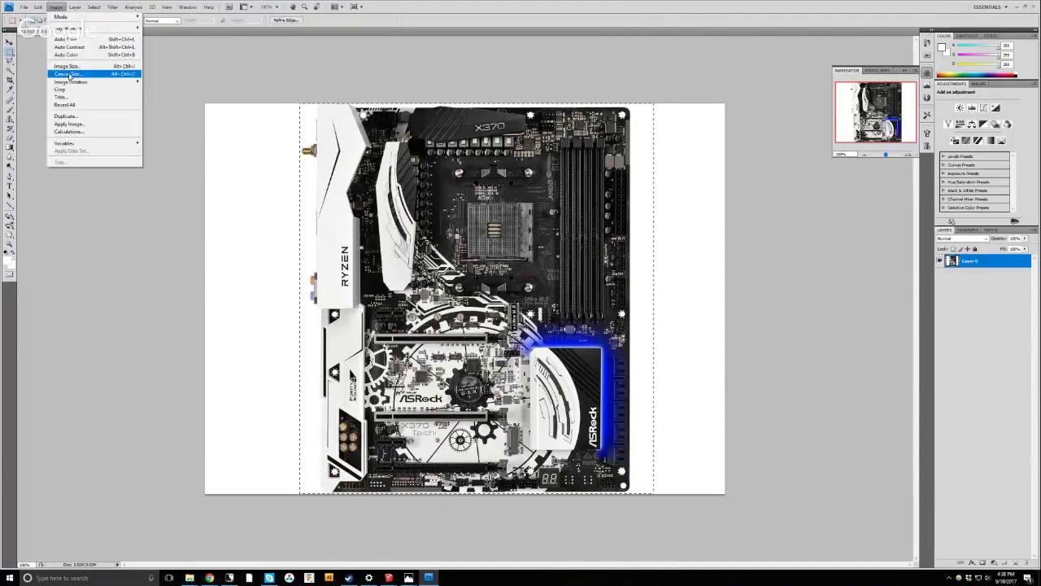
{"action": "left_click", "coordinate": [91, 89]}
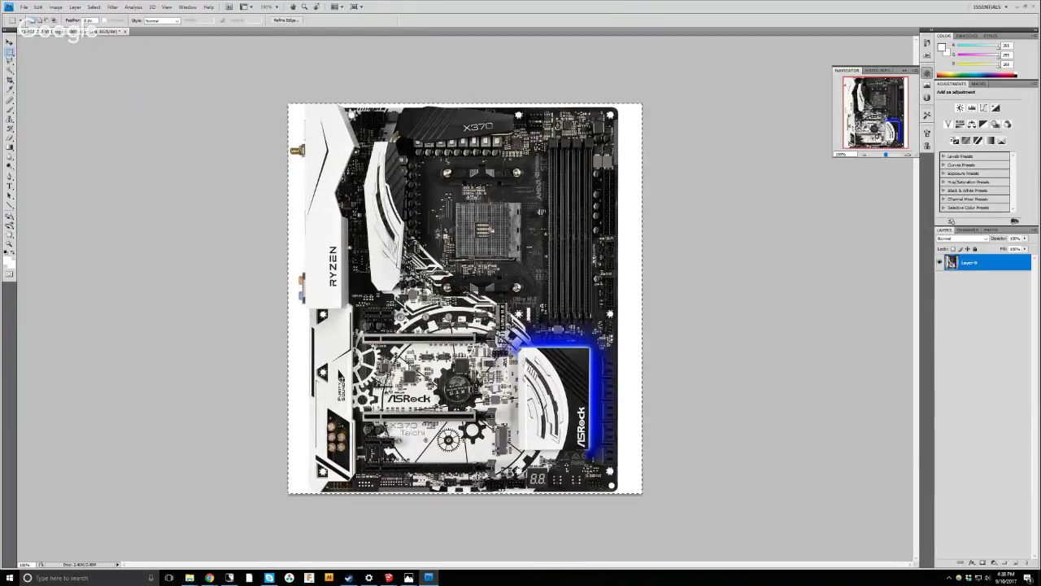
Crop again tightly to the board, trimming the leftover white edges.
{"action": "left_click", "coordinate": [10, 71]}
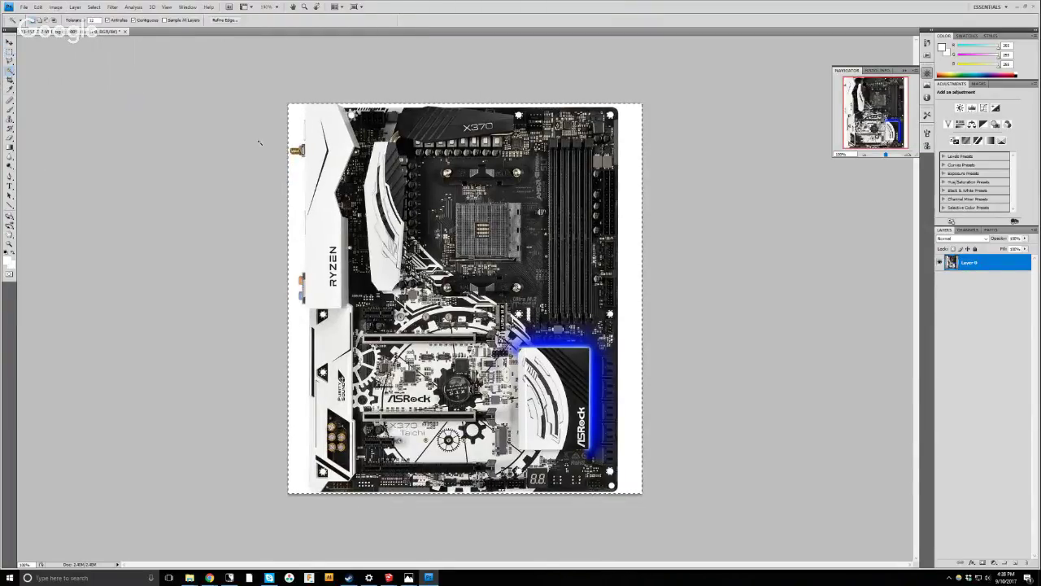
{"action": "left_click", "coordinate": [294, 122]}
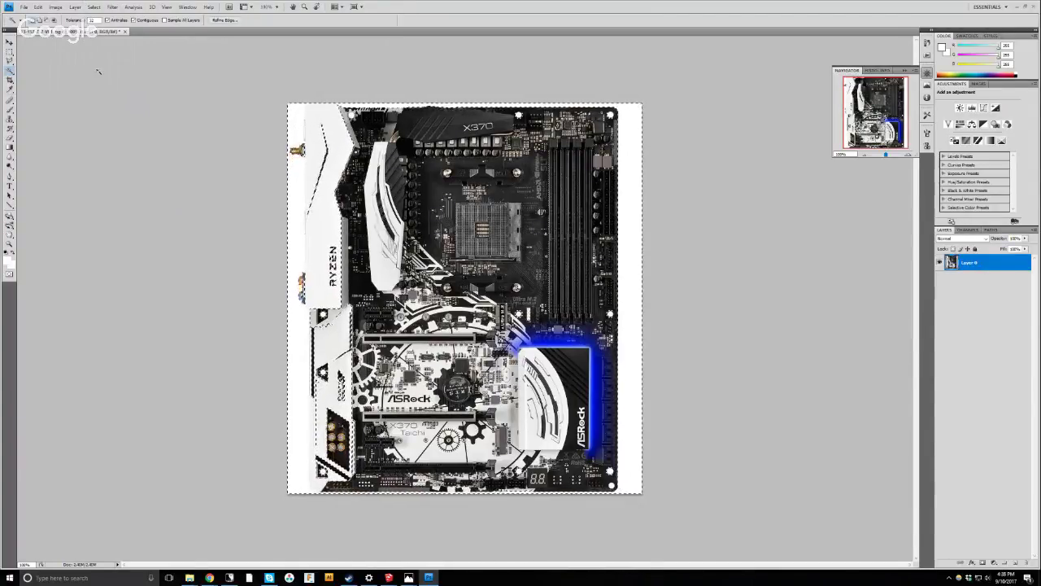
{"action": "key", "text": "ctrl+d"}
{"action": "left_click", "coordinate": [9, 50]}
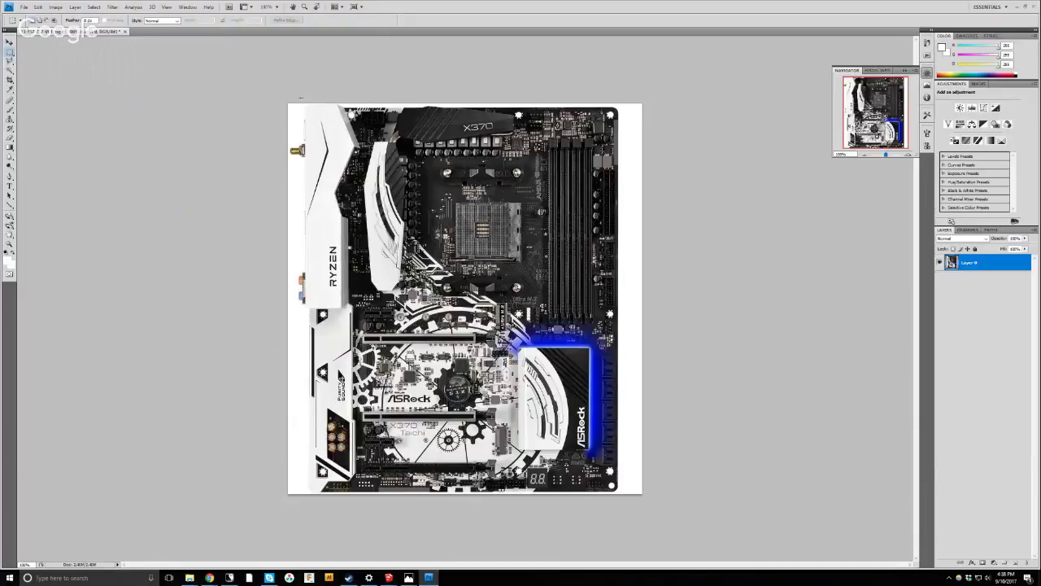
{"action": "left_click_drag", "start_coordinate": [304, 95], "coordinate": [619, 573]}
{"action": "left_click", "coordinate": [55, 7]}
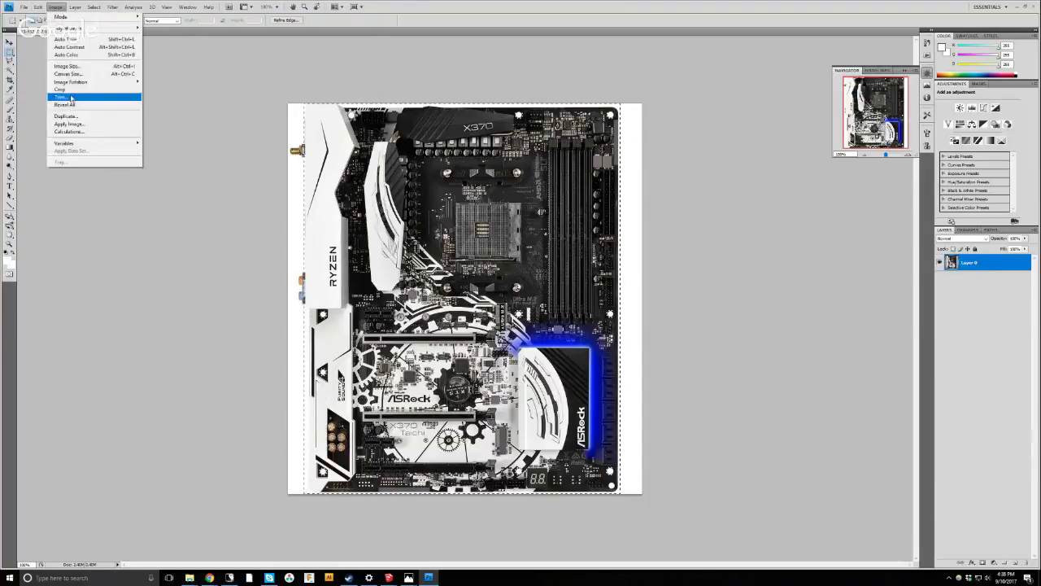
{"action": "left_click", "coordinate": [61, 90]}
{"action": "left_click", "coordinate": [450, 183]}
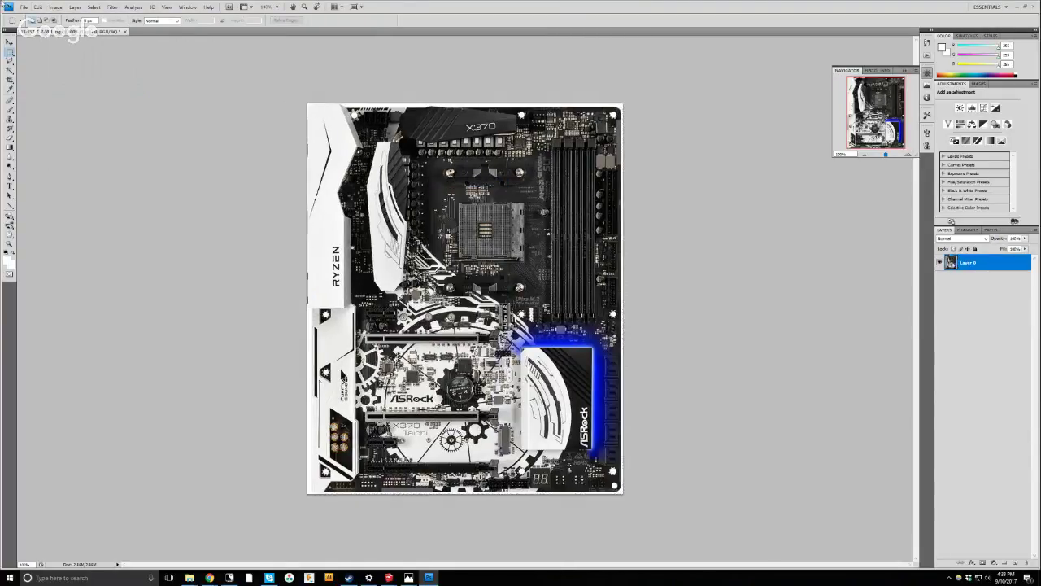
Save the cropped image as a PNG copy on the desktop.
{"action": "left_click", "coordinate": [25, 6]}
{"action": "left_click", "coordinate": [35, 116]}
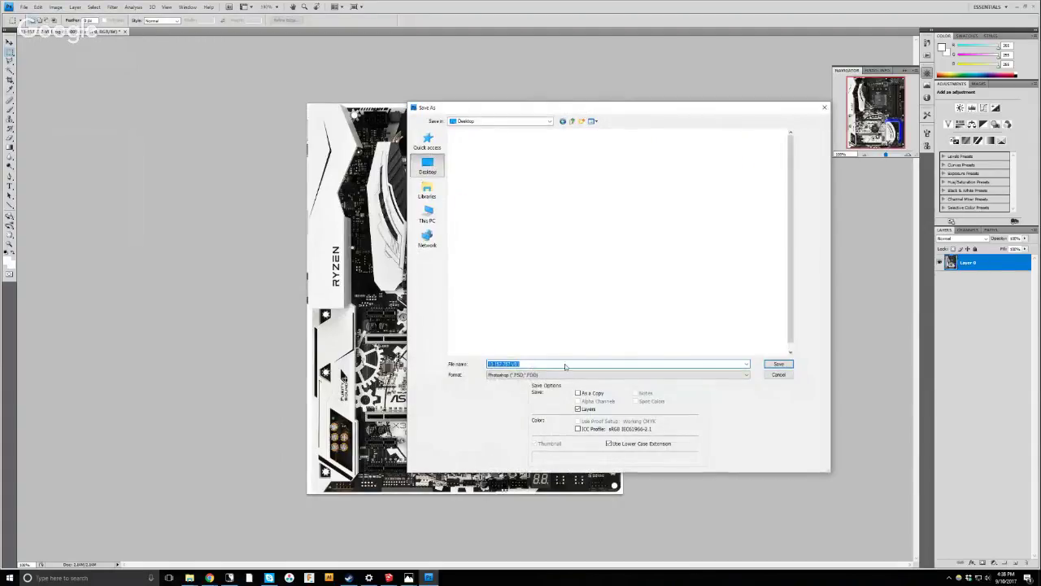
{"action": "left_click", "coordinate": [569, 374]}
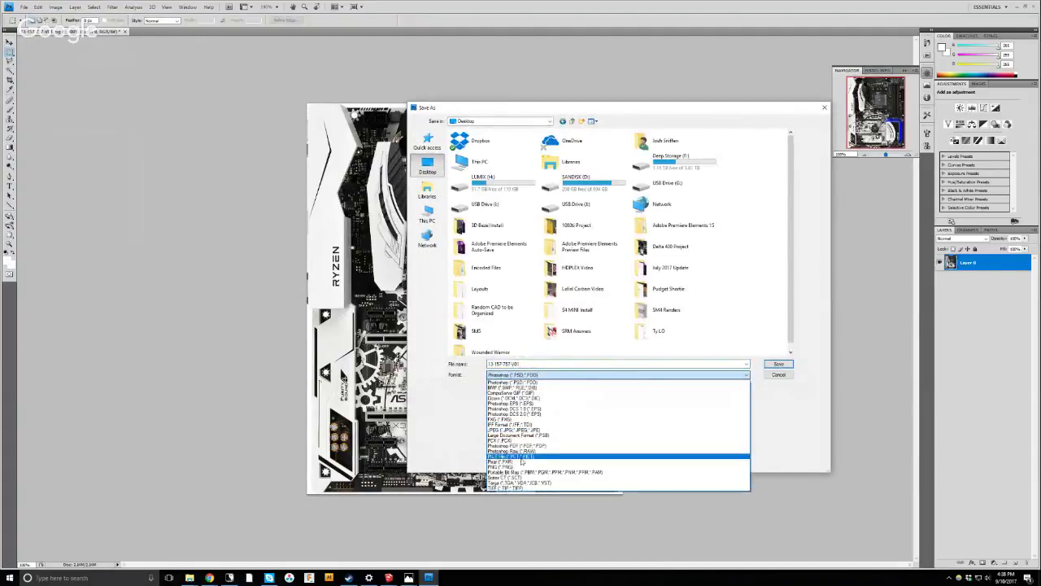
{"action": "left_click", "coordinate": [521, 467]}
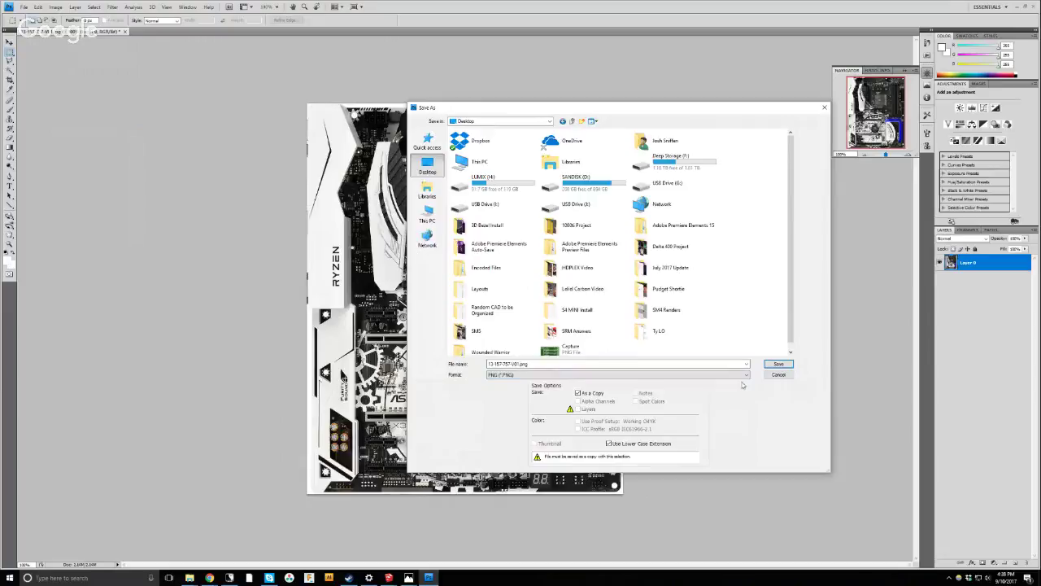
{"action": "left_click", "coordinate": [642, 364]}
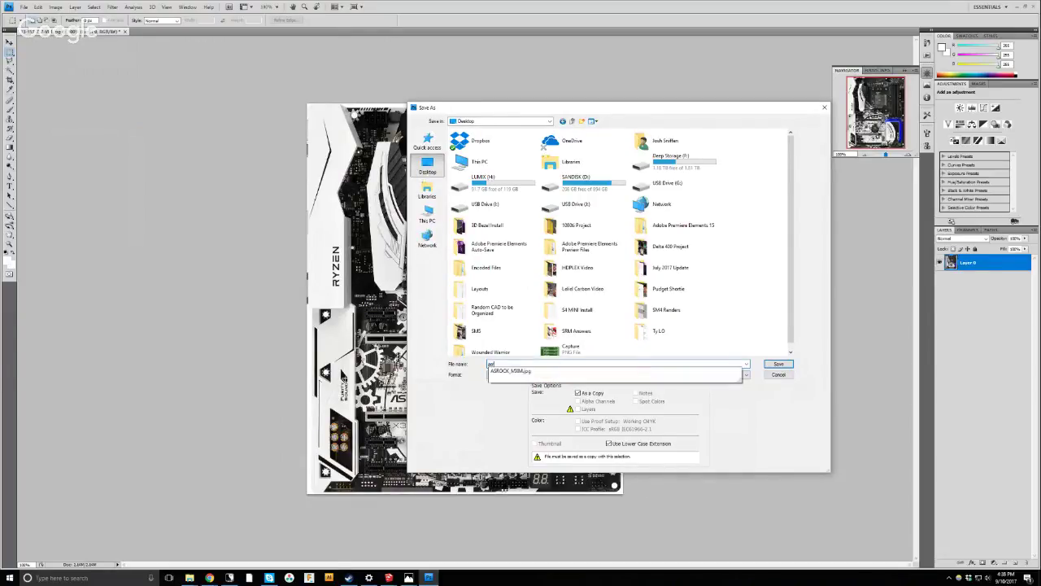
{"action": "key", "text": "Return"}
{"action": "key", "text": "Return"}
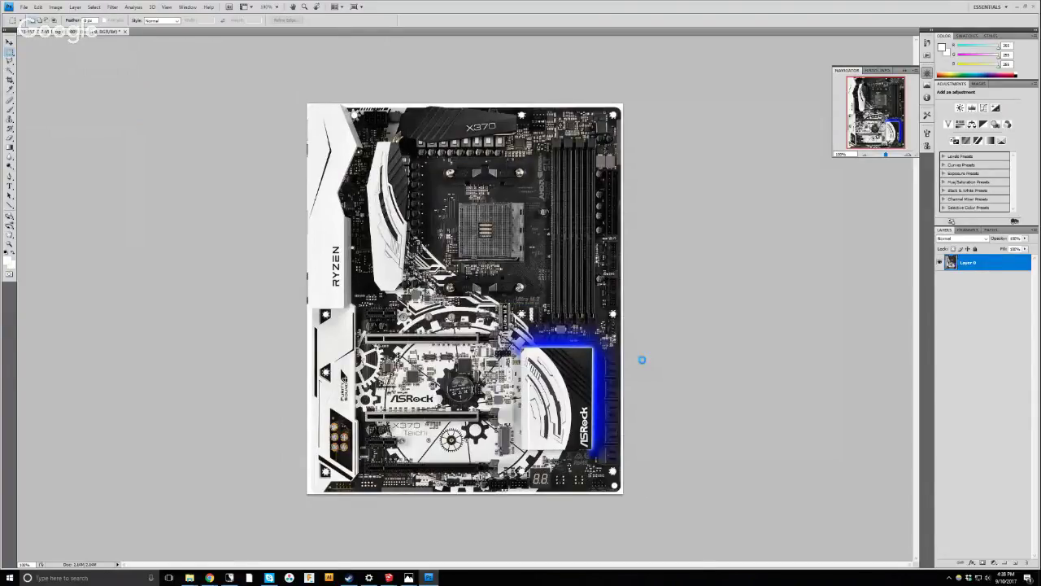
Drag the saved asrock image from the desktop into the Aurel model and place it.
{"action": "key", "text": "super+d"}
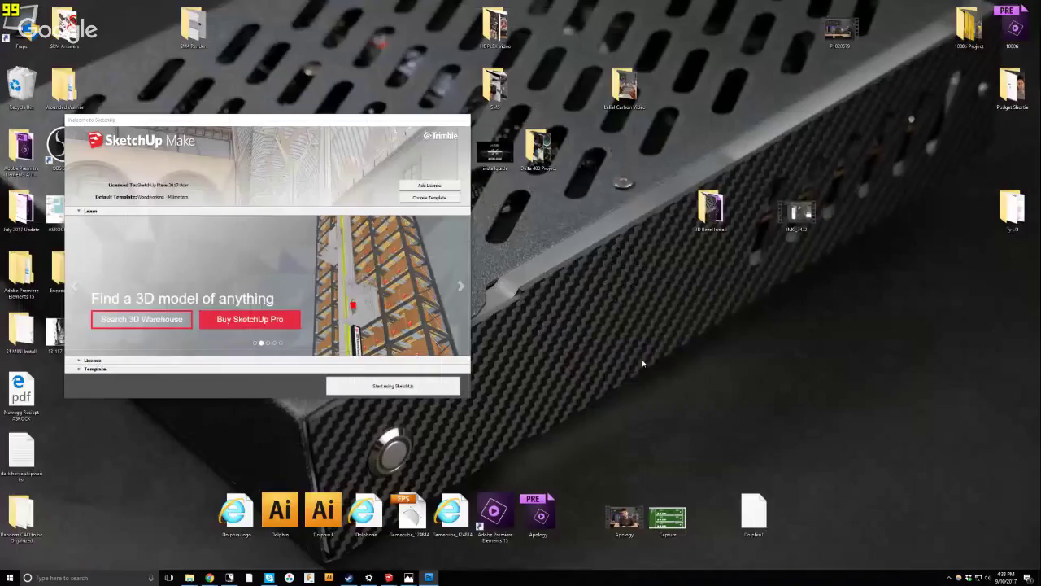
{"action": "left_click_drag", "start_coordinate": [67, 392], "coordinate": [558, 340]}
{"action": "key", "text": "alt+Tab"}
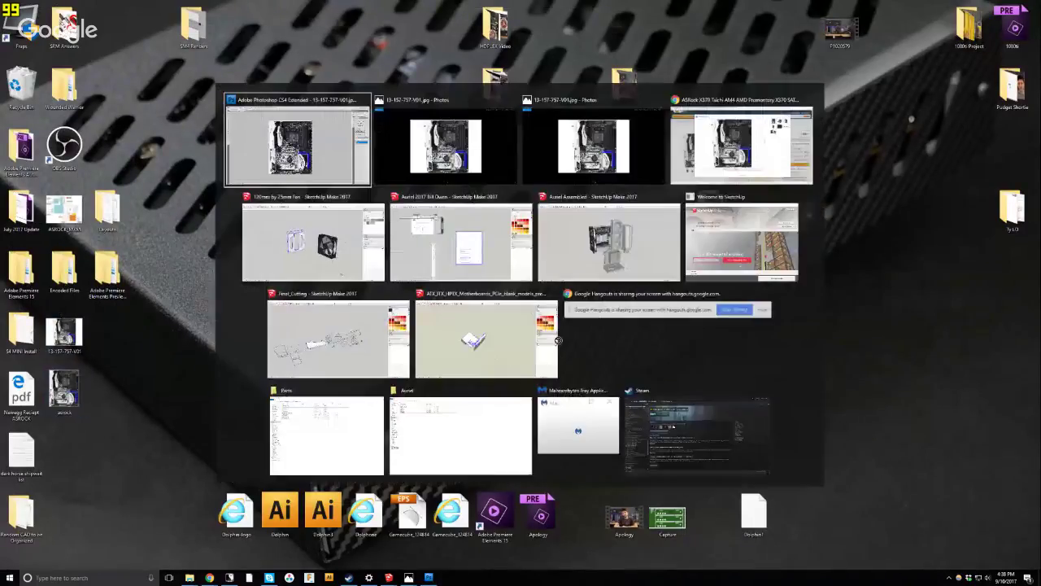
{"action": "key", "text": "alt+Tab"}
{"action": "key", "text": "alt+Tab"}
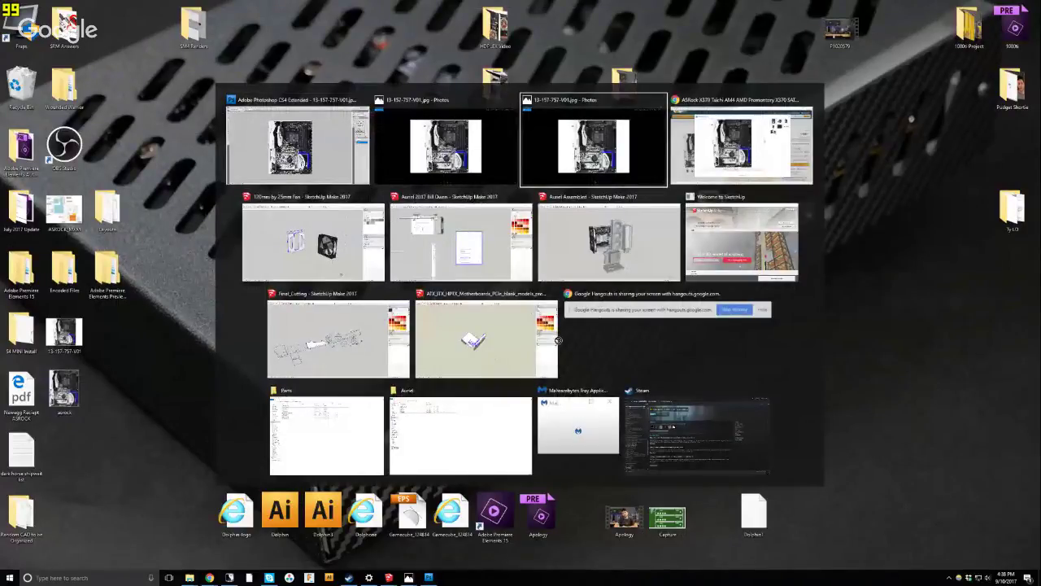
{"action": "key", "text": "alt+Tab"}
{"action": "key", "text": "alt+Tab"}
{"action": "key", "text": "alt+Tab"}
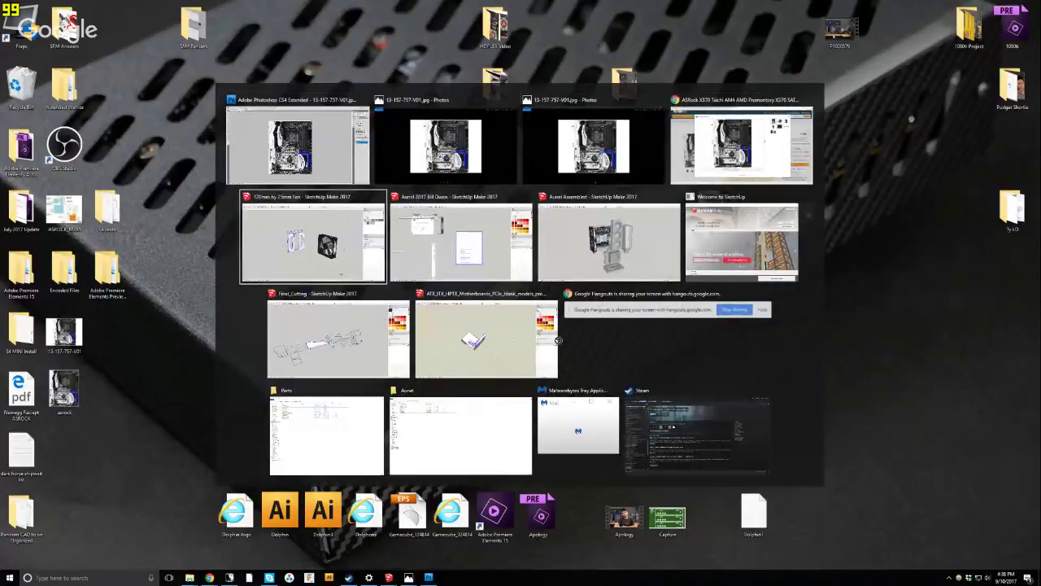
{"action": "left_click_drag", "start_coordinate": [558, 339], "coordinate": [562, 345]}
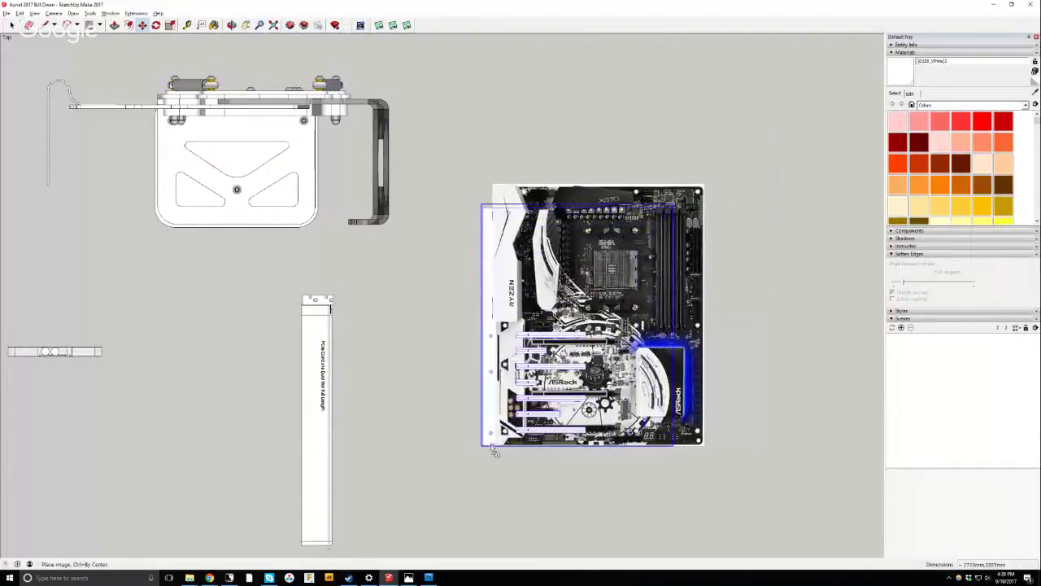
{"action": "left_click", "coordinate": [488, 446]}
Scale the photo down from its corner and move it left over the ATX template.
{"action": "key", "text": "s"}
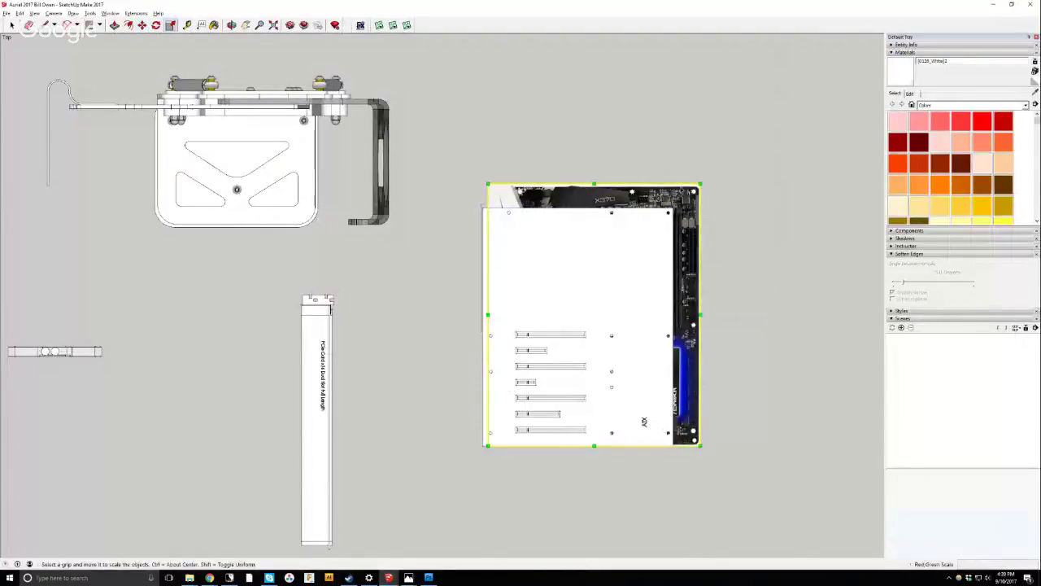
{"action": "left_click", "coordinate": [700, 186]}
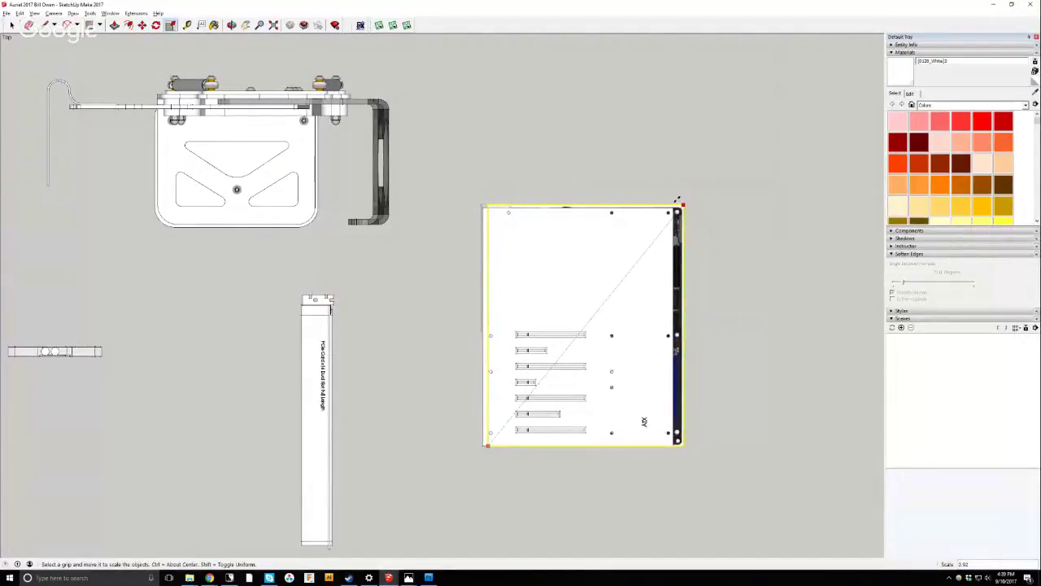
{"action": "left_click", "coordinate": [678, 199]}
{"action": "scroll", "coordinate": [663, 220], "scroll_direction": "up", "scroll_amount": 4}
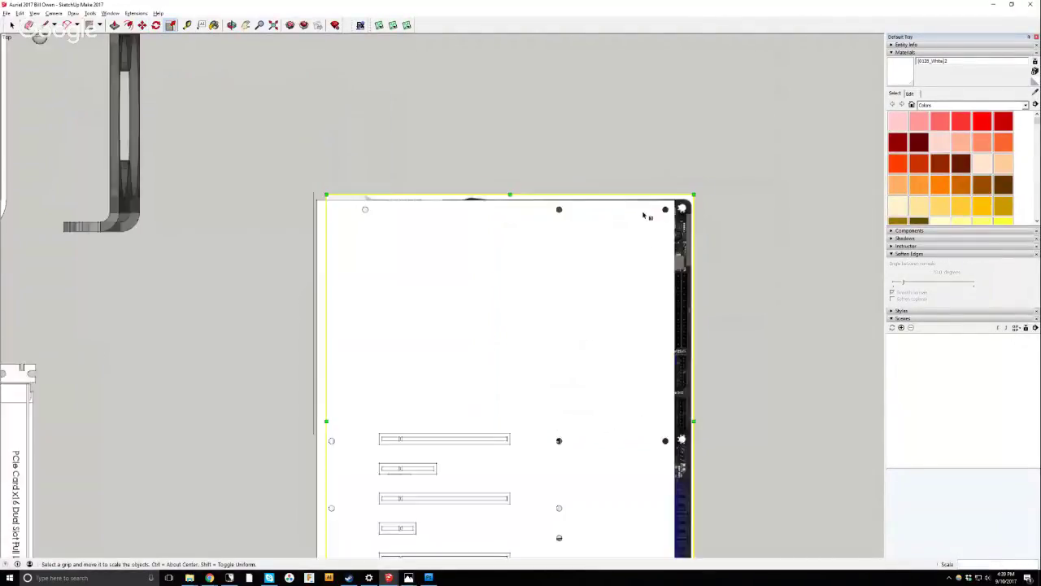
{"action": "left_click", "coordinate": [142, 25]}
{"action": "left_click", "coordinate": [569, 119]}
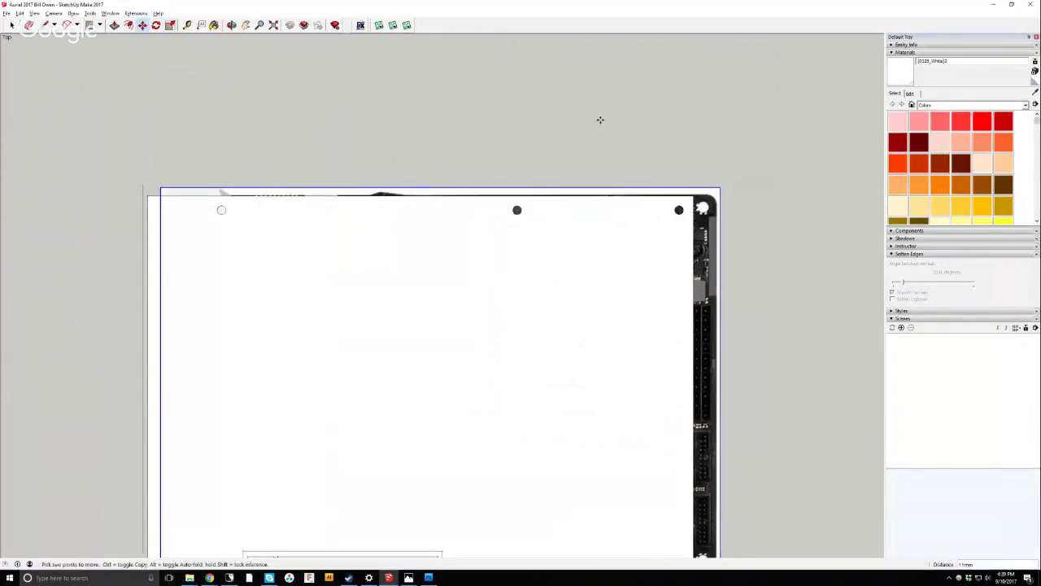
{"action": "left_click", "coordinate": [579, 118]}
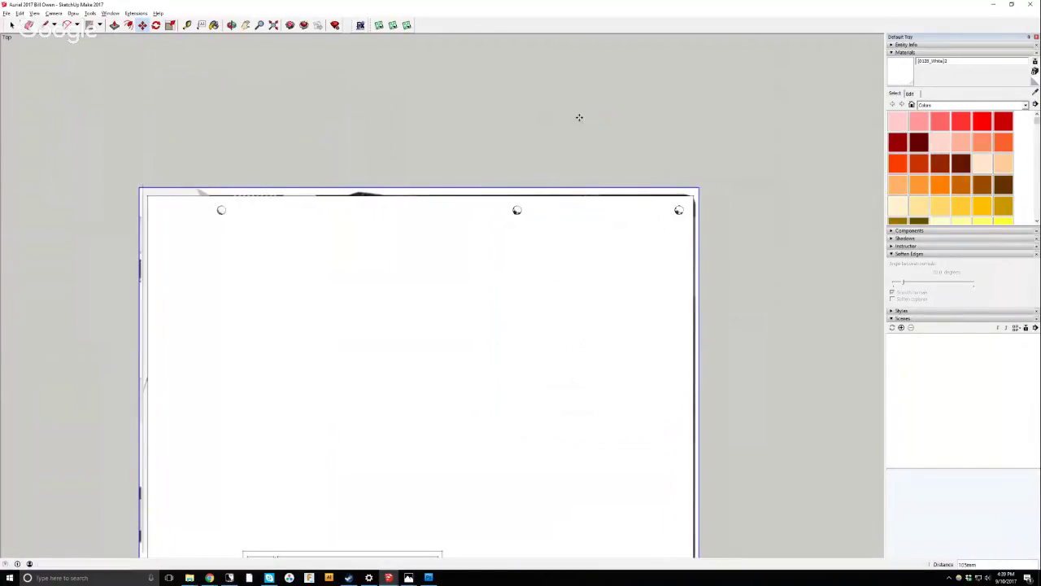
{"action": "left_click", "coordinate": [232, 25]}
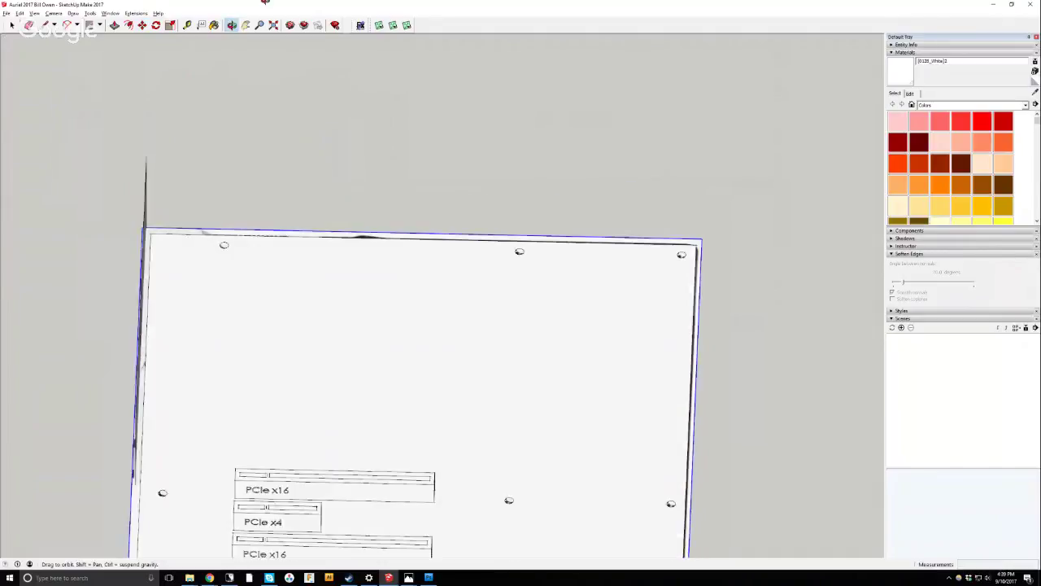
{"action": "scroll", "coordinate": [297, 348], "scroll_direction": "down", "scroll_amount": 3}
{"action": "scroll", "coordinate": [298, 478], "scroll_direction": "up", "scroll_amount": 3}
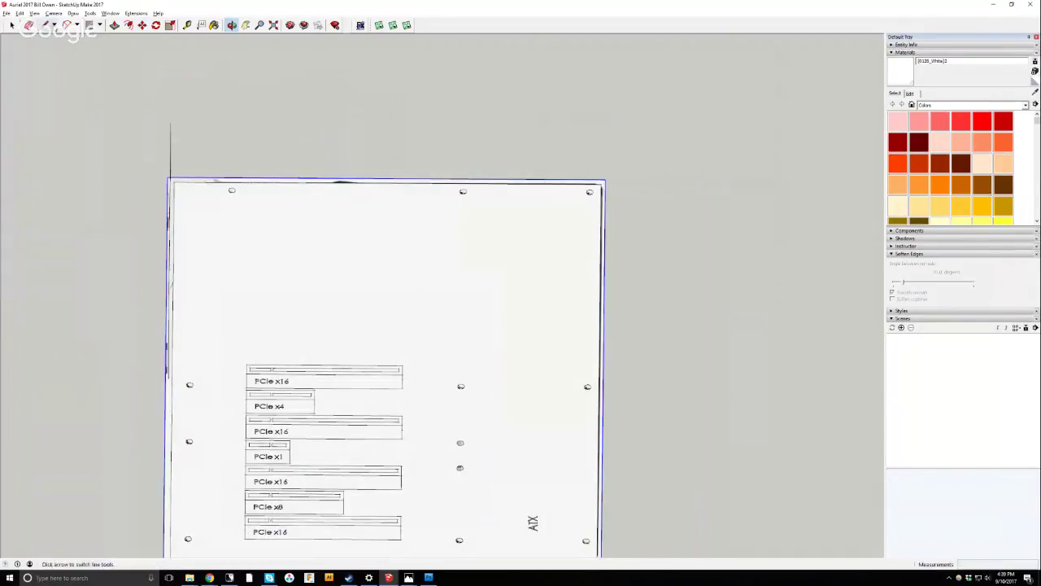
{"action": "left_click", "coordinate": [53, 13]}
From the Front view, lift the photo 3 mm above the template, then return to Top view.
{"action": "mouse_move", "coordinate": [101, 40]}
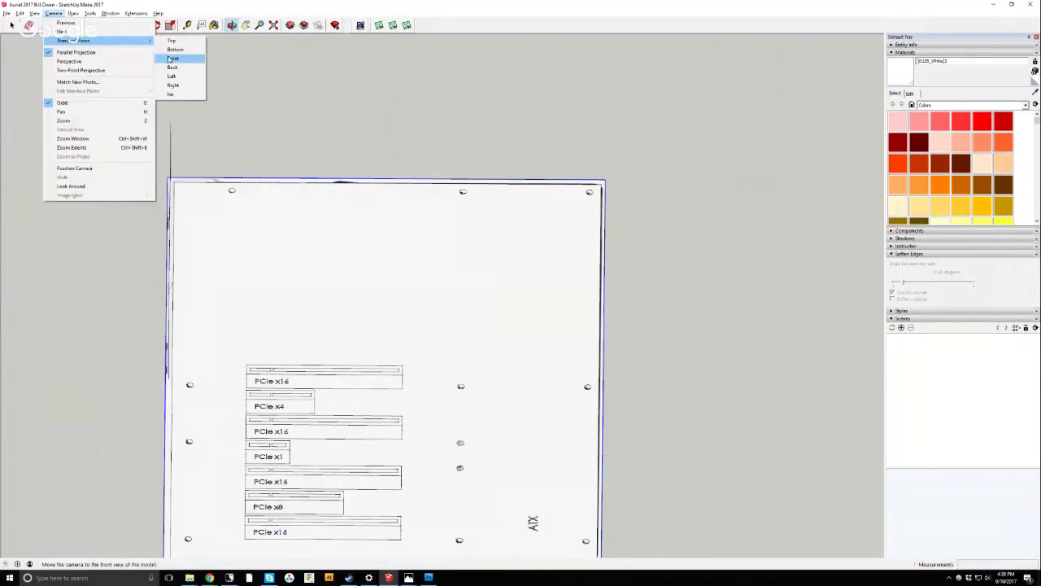
{"action": "left_click", "coordinate": [174, 60]}
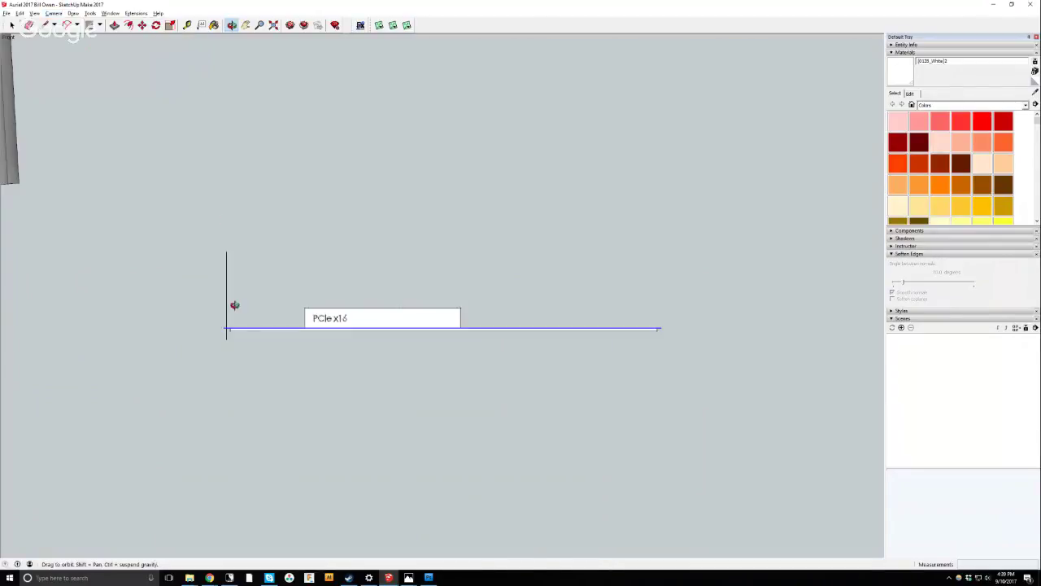
{"action": "scroll", "coordinate": [225, 341], "scroll_direction": "up", "scroll_amount": 3}
{"action": "scroll", "coordinate": [223, 348], "scroll_direction": "up", "scroll_amount": 1}
{"action": "left_click", "coordinate": [142, 25]}
{"action": "scroll", "coordinate": [244, 350], "scroll_direction": "up", "scroll_amount": 3}
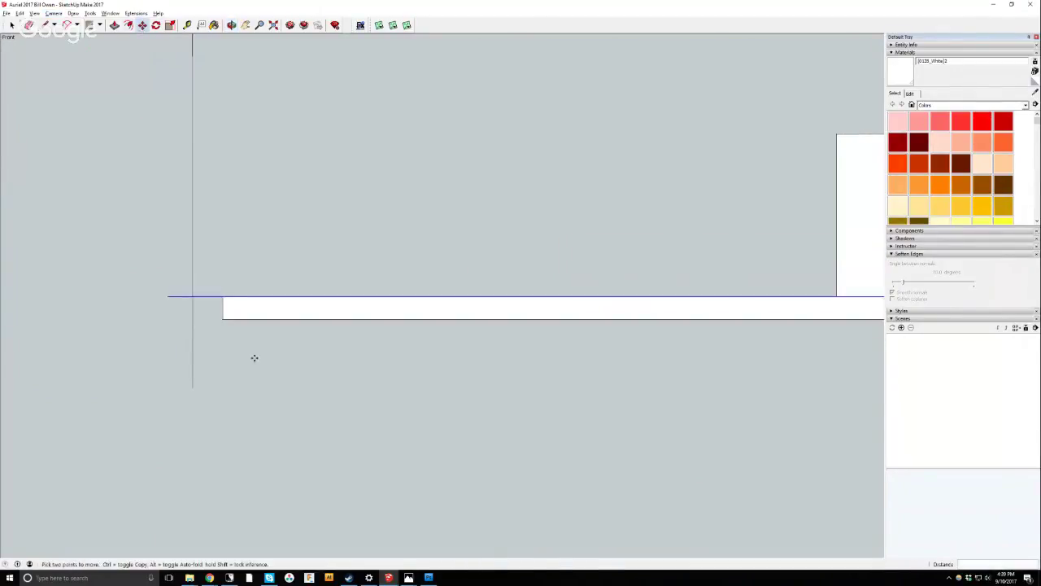
{"action": "left_click", "coordinate": [226, 232]}
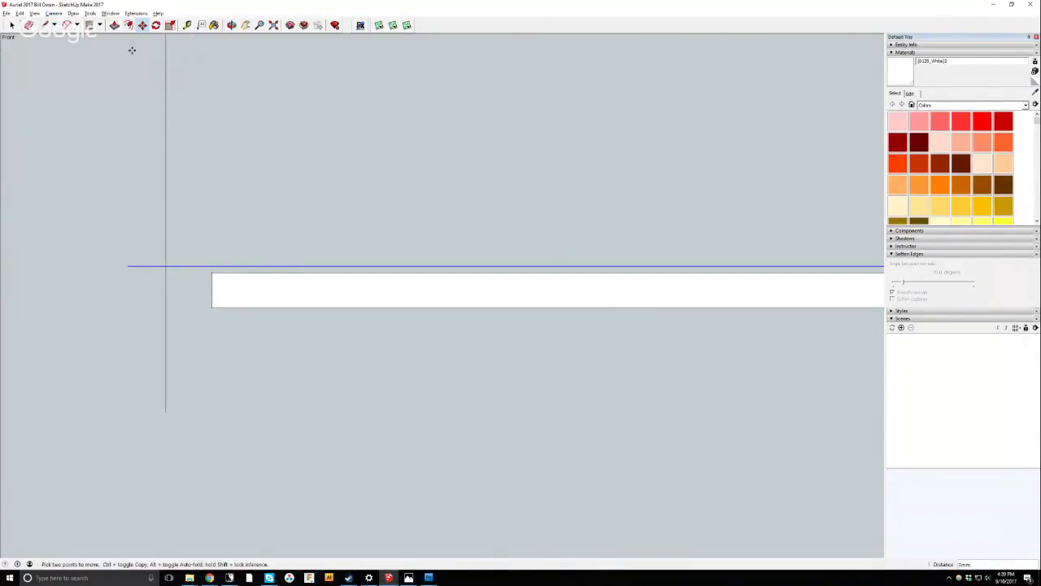
{"action": "left_click", "coordinate": [53, 13]}
{"action": "mouse_move", "coordinate": [138, 41]}
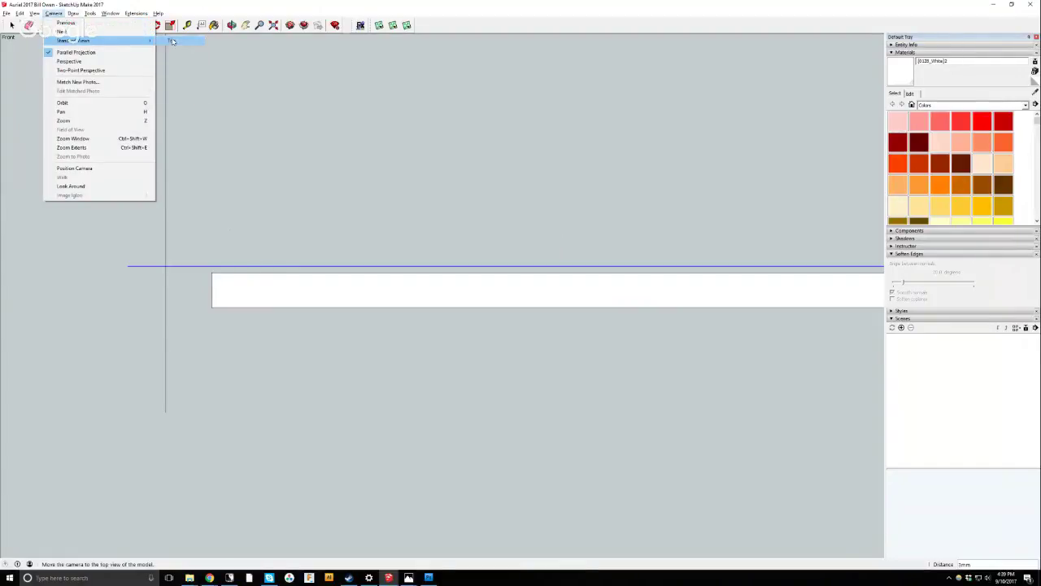
{"action": "left_click", "coordinate": [172, 41]}
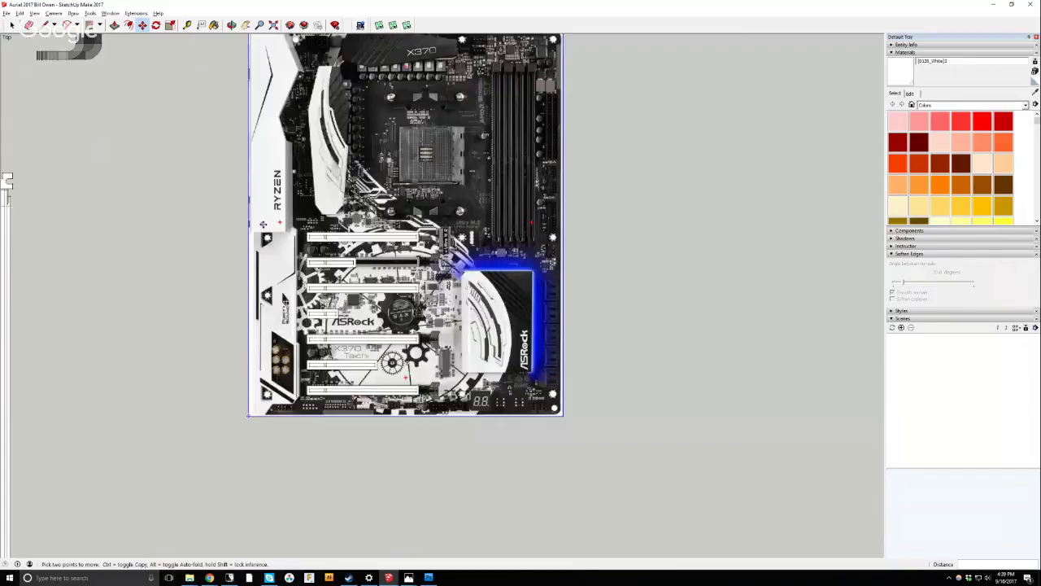
{"action": "key", "text": "shift+z"}
{"action": "key", "text": "space"}
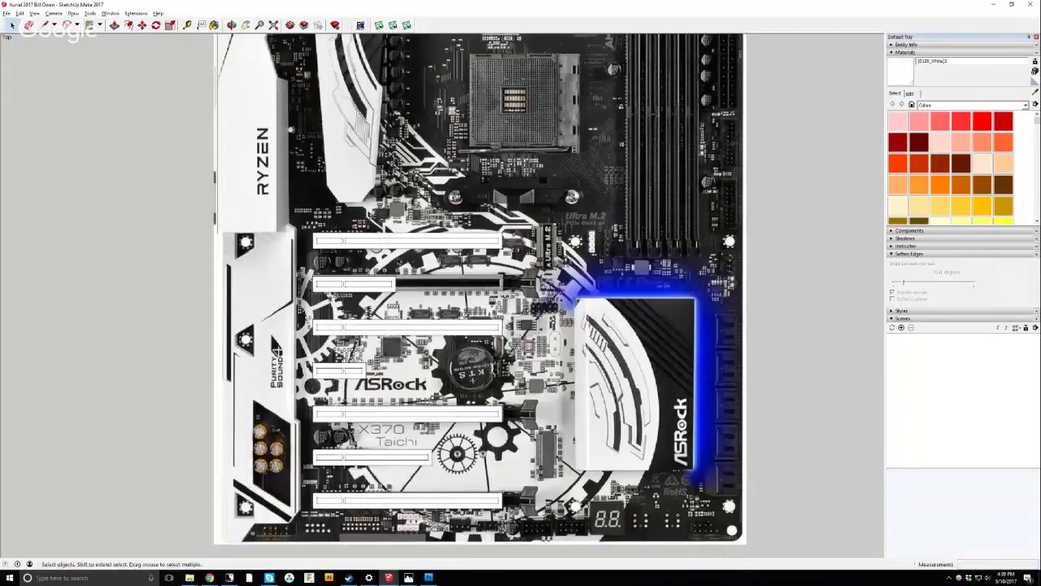
Delete the short slot outline and move the top slot outline down onto the photo's slot.
{"action": "scroll", "coordinate": [402, 262], "scroll_direction": "up", "scroll_amount": 3}
{"action": "left_click", "coordinate": [377, 301]}
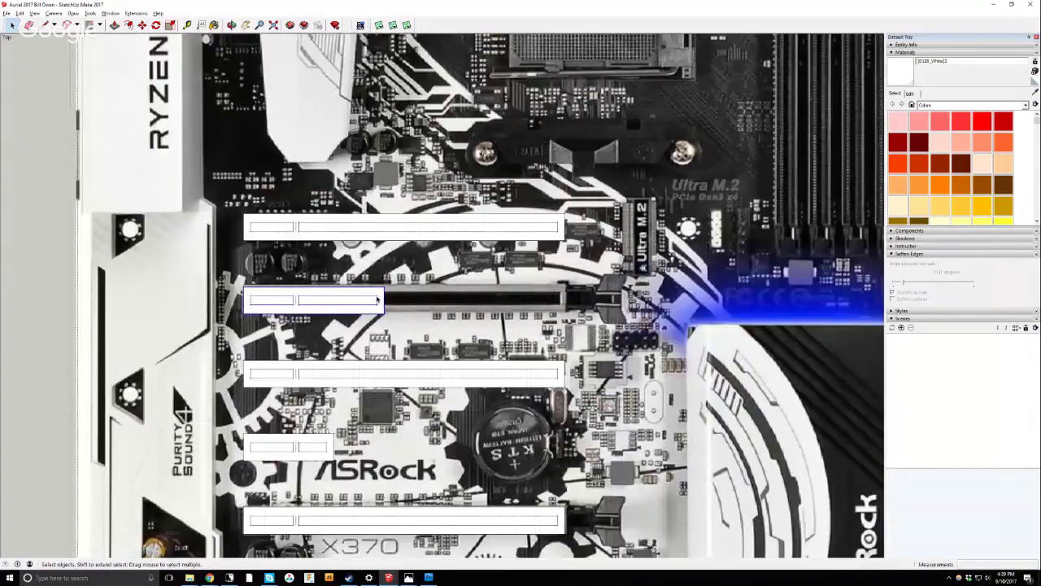
{"action": "key", "text": "Delete"}
{"action": "left_click", "coordinate": [365, 237]}
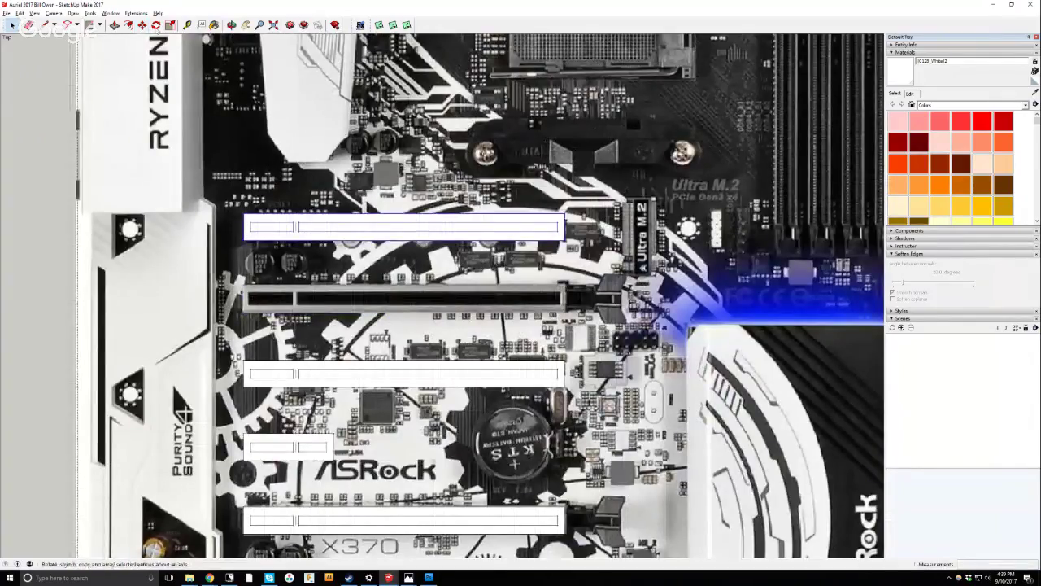
{"action": "key", "text": "m"}
{"action": "left_click", "coordinate": [57, 73]}
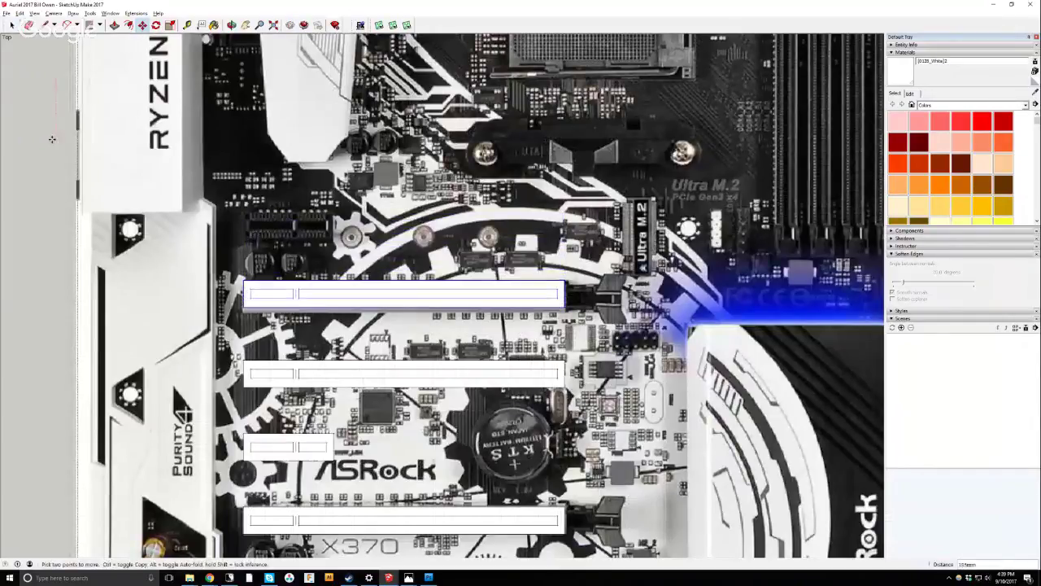
Move the small slot outline up to match its slot in the photo.
{"action": "left_click", "coordinate": [10, 26]}
{"action": "left_click", "coordinate": [297, 447]}
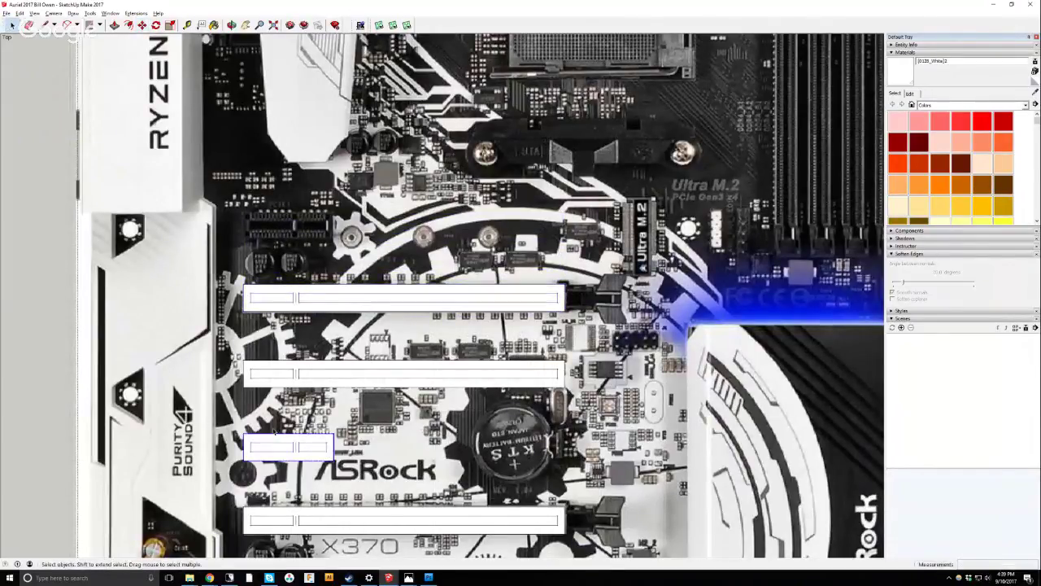
{"action": "scroll", "coordinate": [306, 289], "scroll_direction": "down", "scroll_amount": 2}
{"action": "scroll", "coordinate": [306, 289], "scroll_direction": "down", "scroll_amount": 1}
{"action": "key", "text": "m"}
{"action": "left_click", "coordinate": [294, 387]}
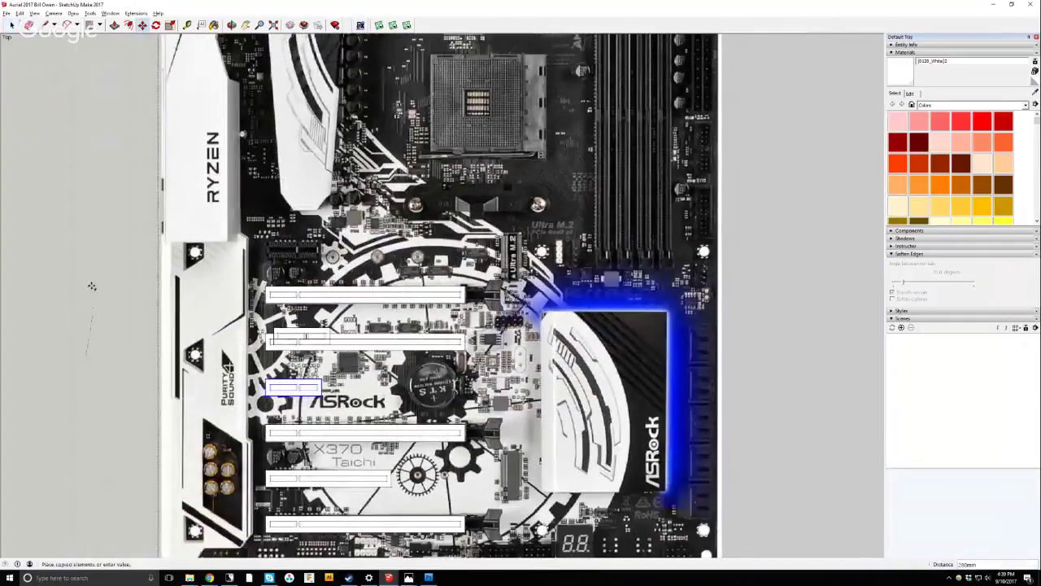
{"action": "scroll", "coordinate": [167, 289], "scroll_direction": "down", "scroll_amount": 1}
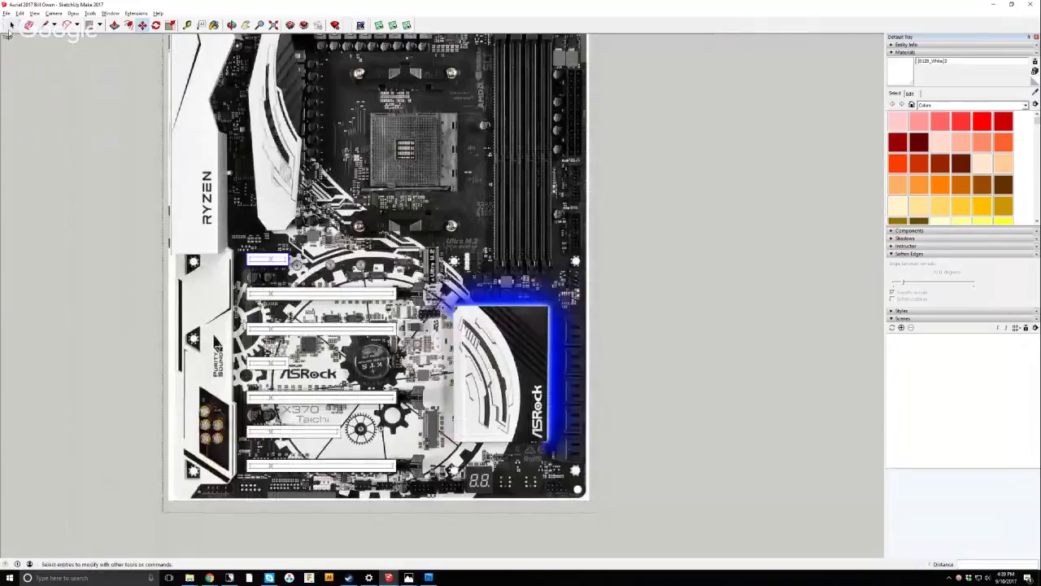
{"action": "key", "text": "shift+z"}
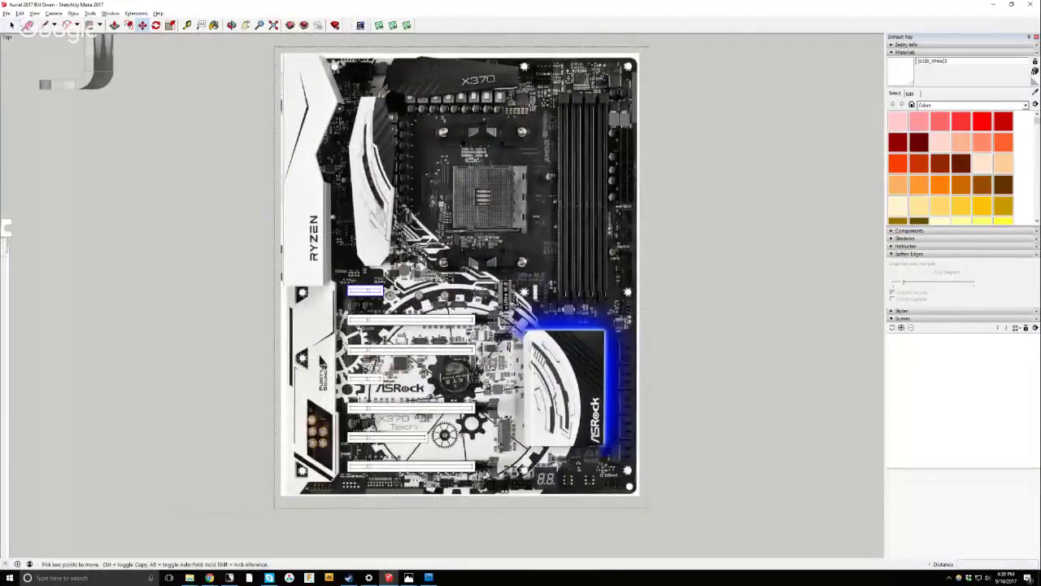
Deselect everything, zoom in to check the slot alignment, and switch to the Line tool.
{"action": "key", "text": "space"}
{"action": "left_click", "coordinate": [209, 222]}
{"action": "scroll", "coordinate": [669, 302], "scroll_direction": "down", "scroll_amount": 2}
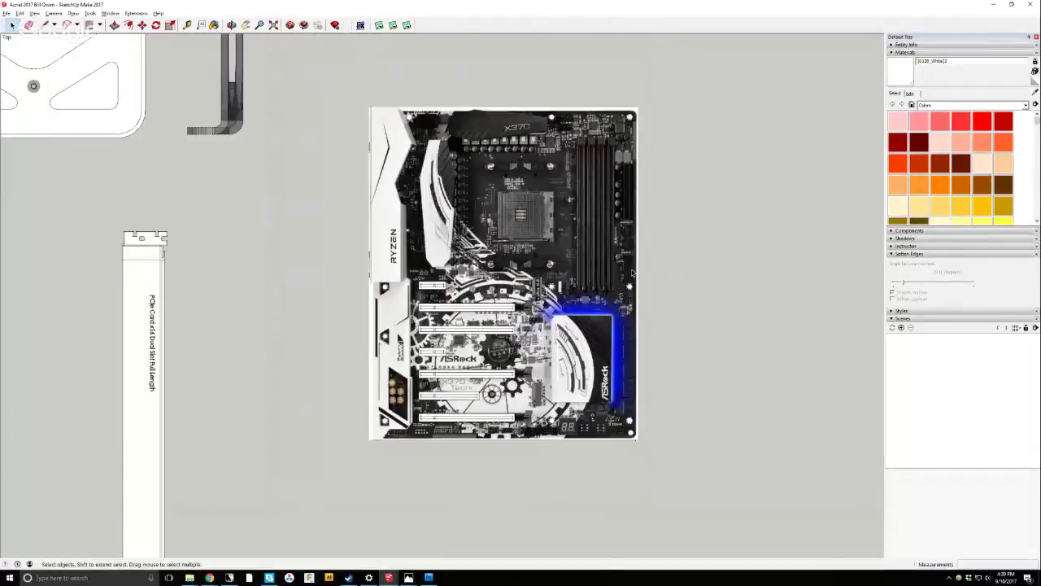
{"action": "scroll", "coordinate": [669, 302], "scroll_direction": "up", "scroll_amount": 1}
{"action": "scroll", "coordinate": [669, 302], "scroll_direction": "down", "scroll_amount": 1}
{"action": "scroll", "coordinate": [592, 366], "scroll_direction": "down", "scroll_amount": 1}
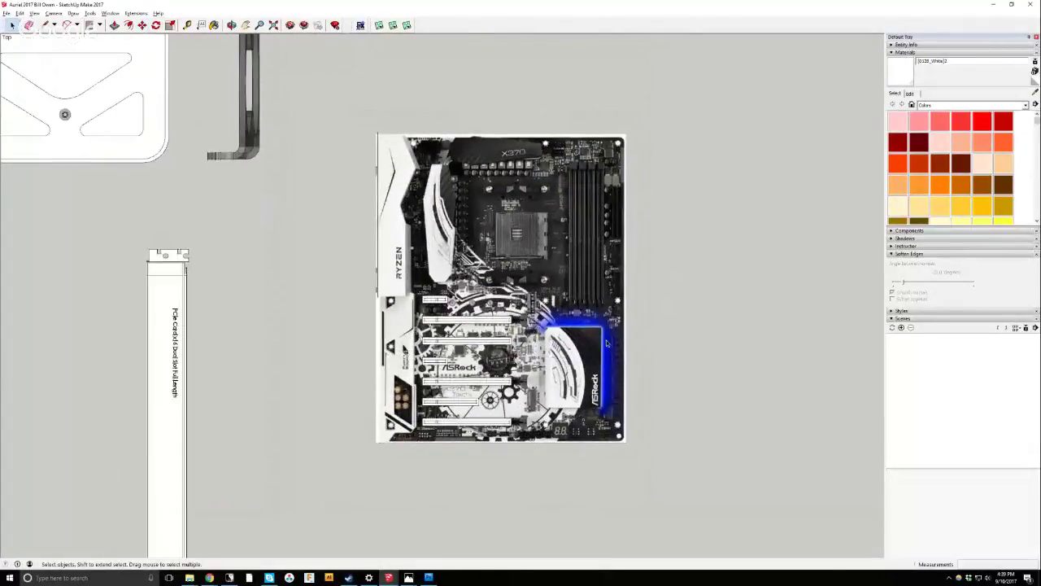
{"action": "key", "text": "l"}
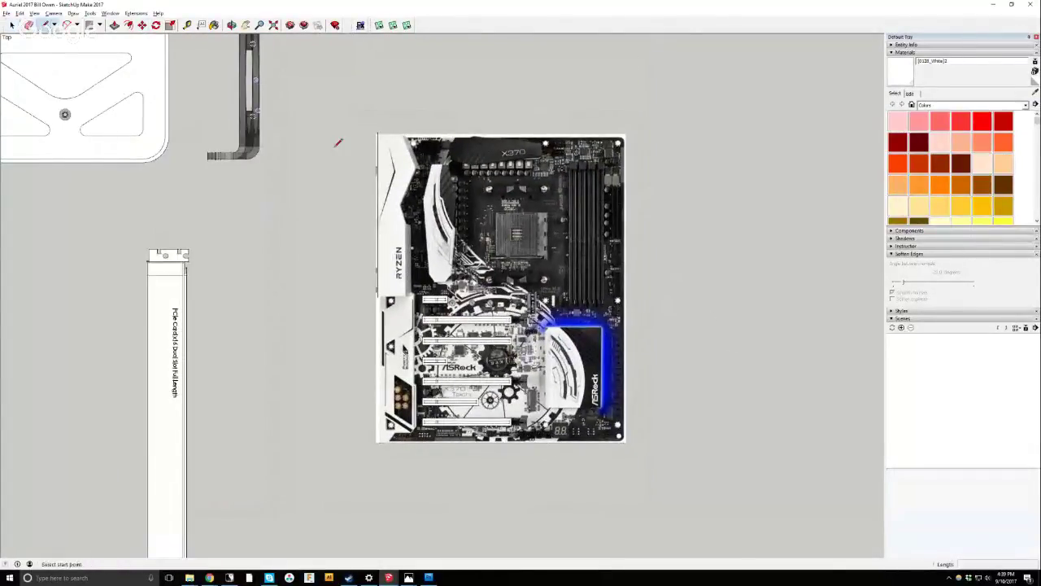
{"action": "scroll", "coordinate": [329, 134], "scroll_direction": "up", "scroll_amount": 3}
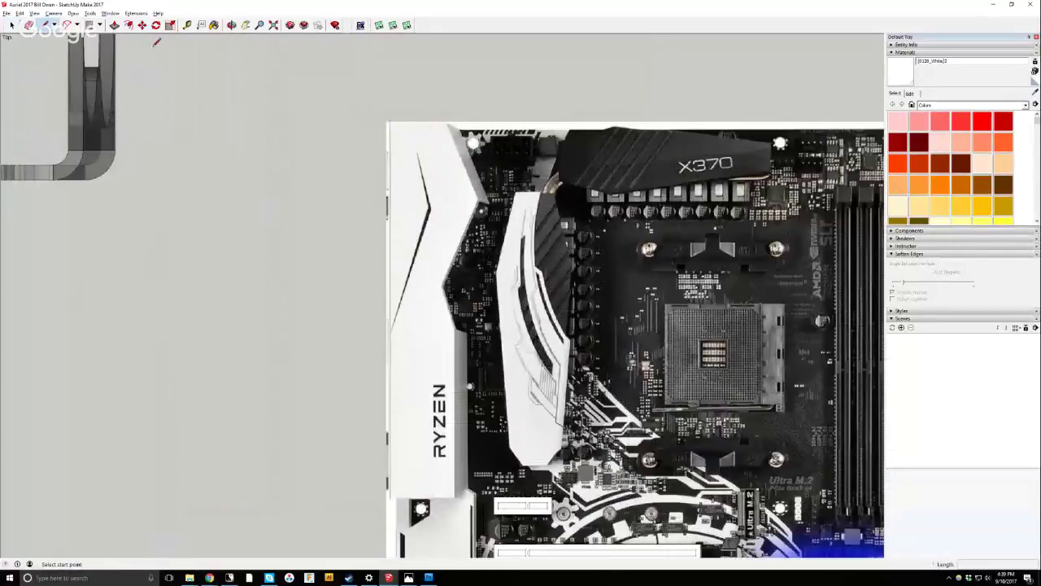
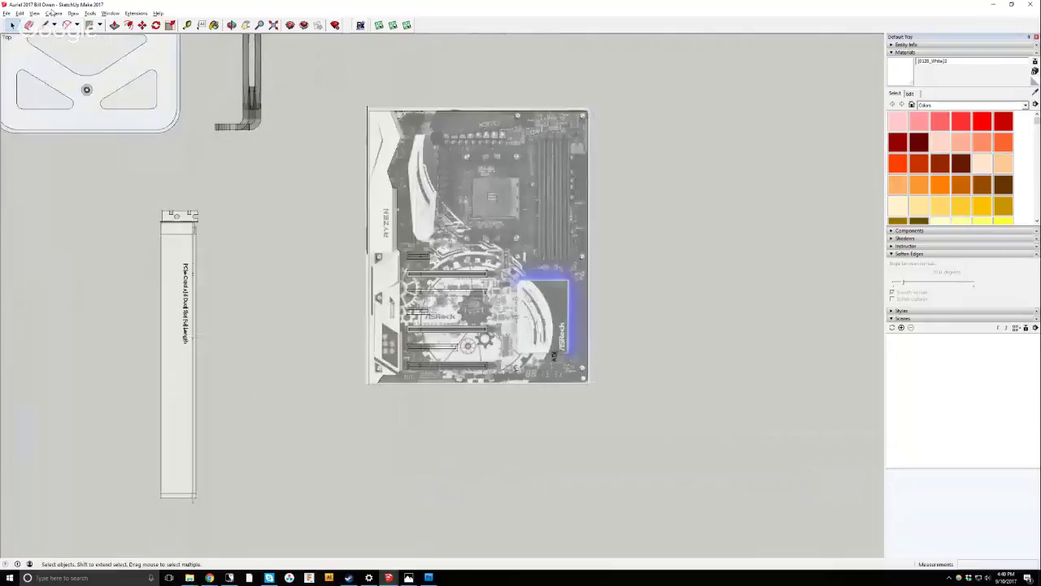
Turn off X-ray face style so the ASRock X370 motherboard texture shows fully opaque.
{"action": "left_click", "coordinate": [34, 13]}
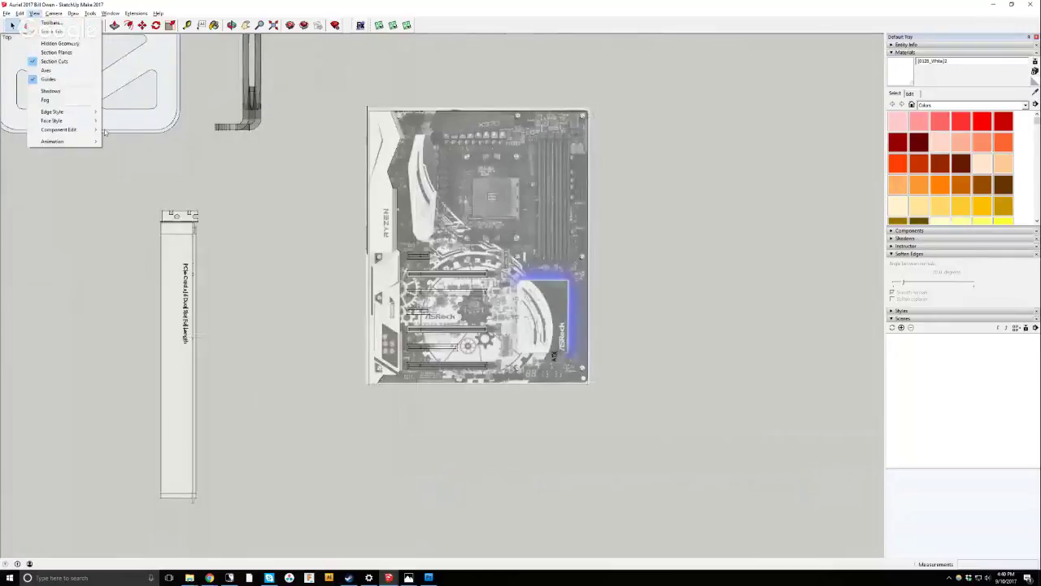
{"action": "mouse_move", "coordinate": [76, 120]}
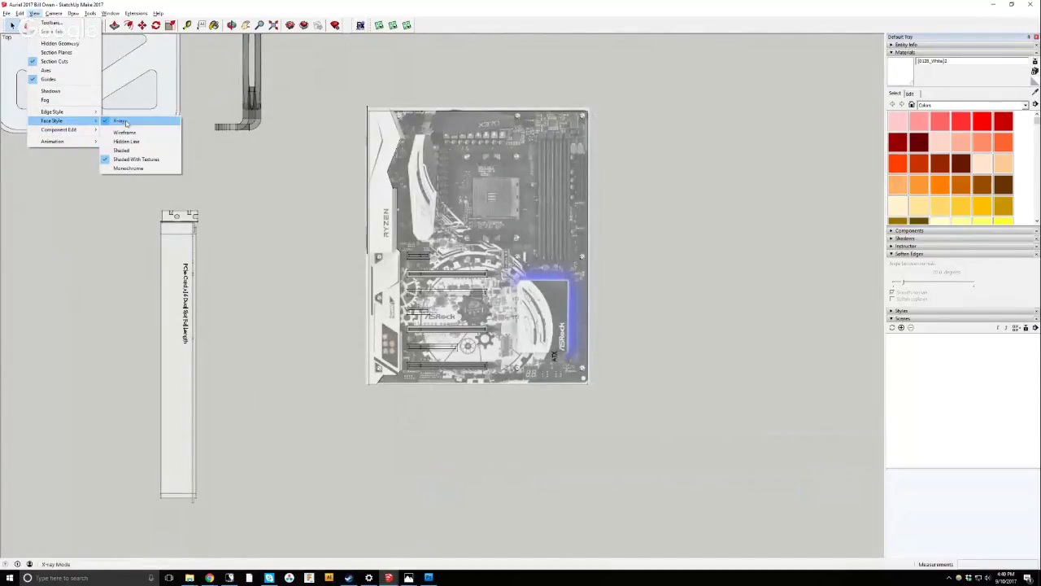
{"action": "left_click", "coordinate": [186, 122]}
{"action": "scroll", "coordinate": [431, 168], "scroll_direction": "up", "scroll_amount": 1}
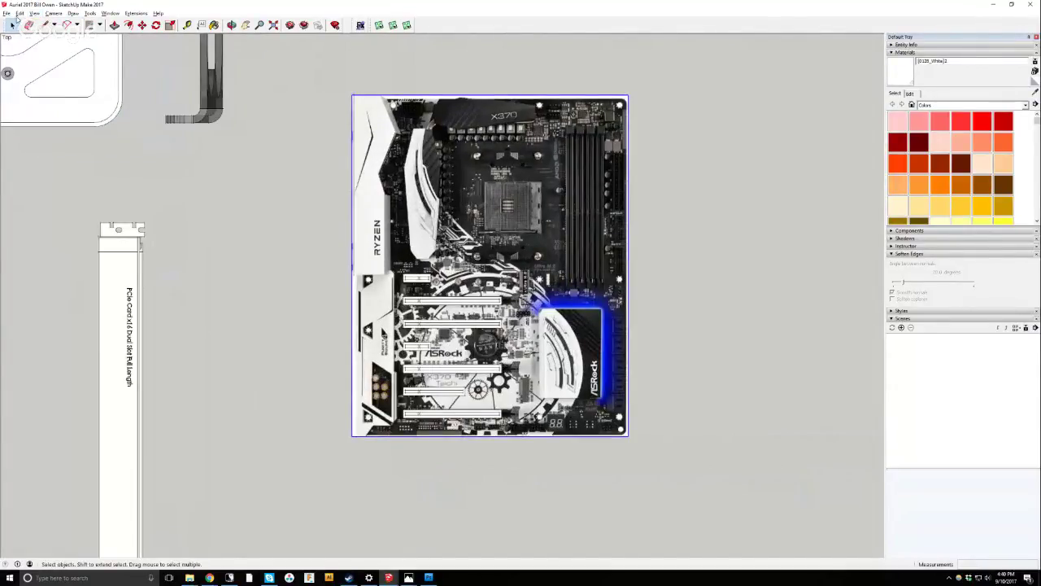
Hide the textured motherboard image and inspect the plain white board group's face.
{"action": "left_click", "coordinate": [19, 13]}
{"action": "left_click", "coordinate": [32, 122]}
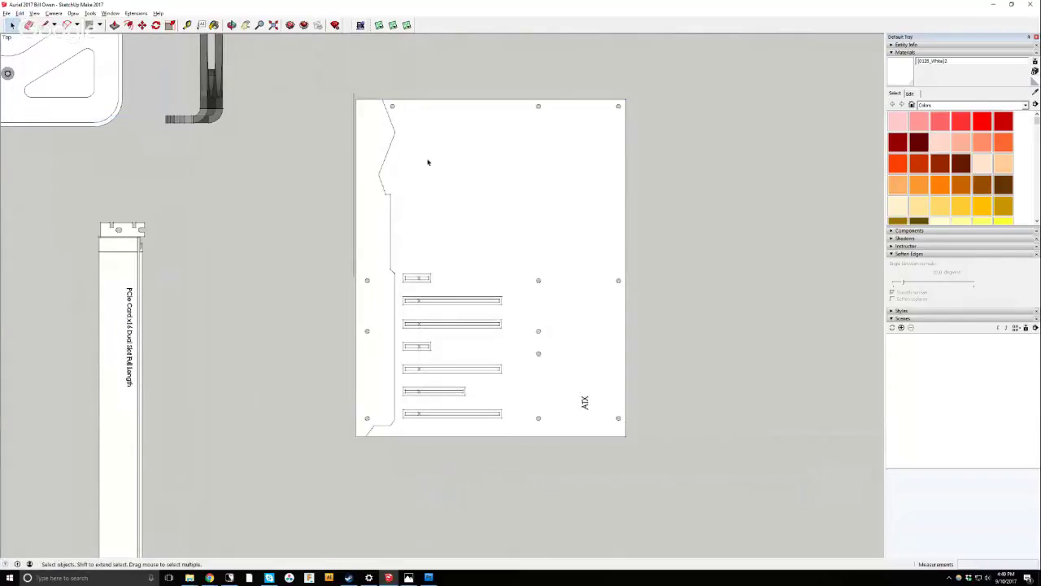
{"action": "double_click", "coordinate": [361, 376]}
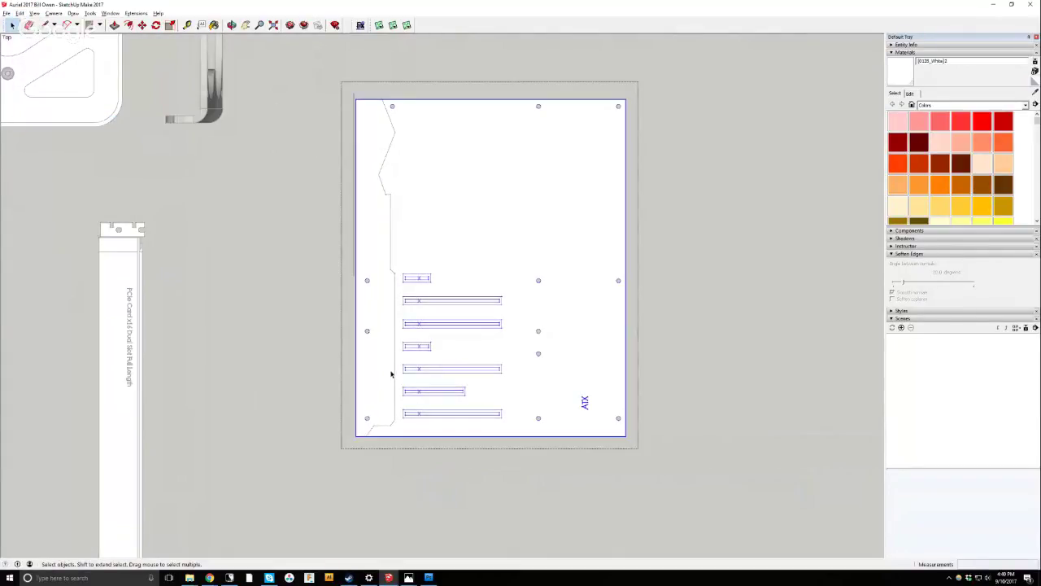
{"action": "left_click", "coordinate": [390, 373]}
{"action": "left_click", "coordinate": [321, 149]}
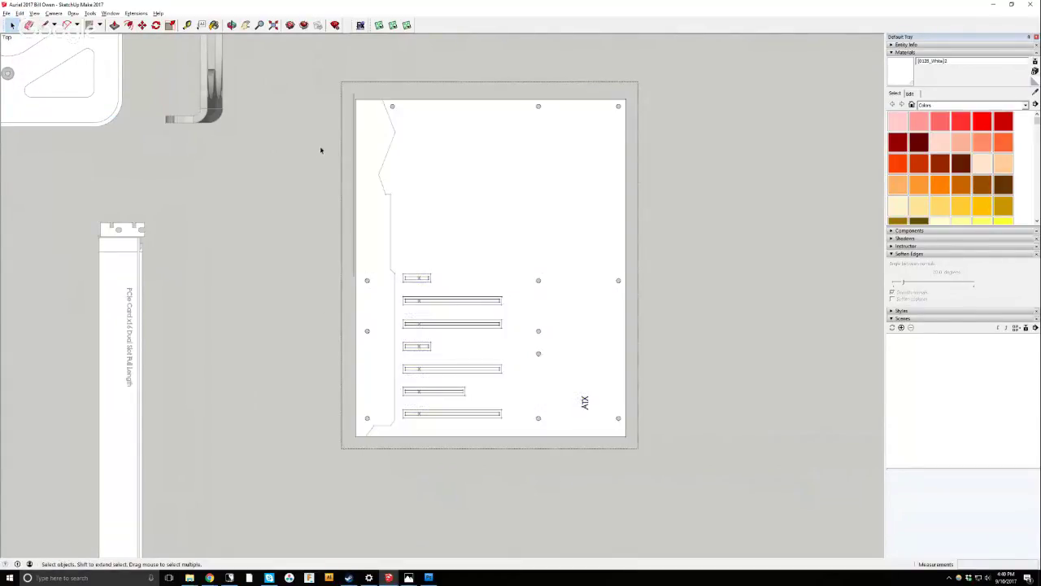
{"action": "left_click", "coordinate": [256, 219]}
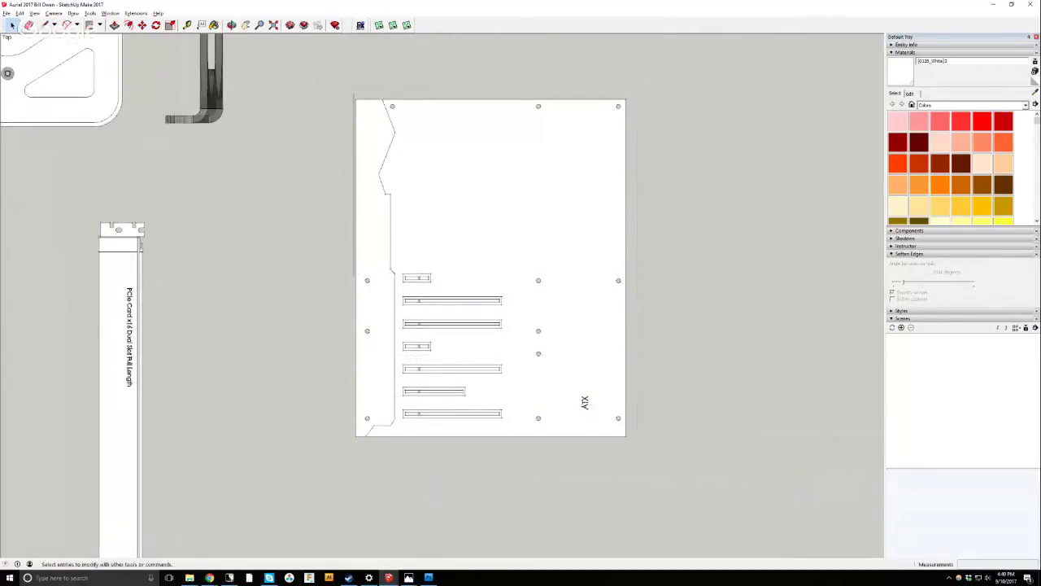
{"action": "scroll", "coordinate": [358, 74], "scroll_direction": "up", "scroll_amount": 3}
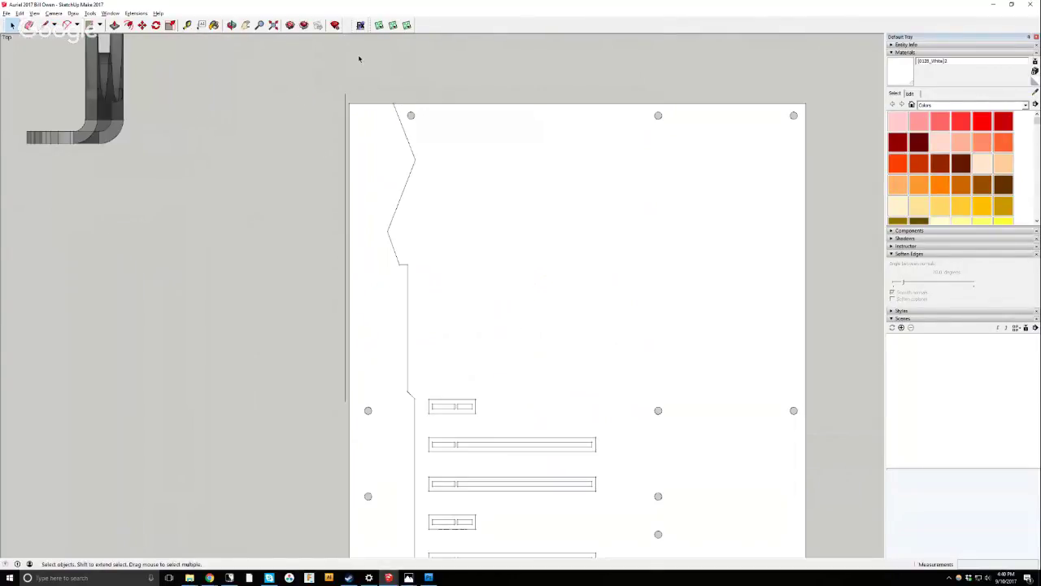
{"action": "scroll", "coordinate": [370, 60], "scroll_direction": "up", "scroll_amount": 5}
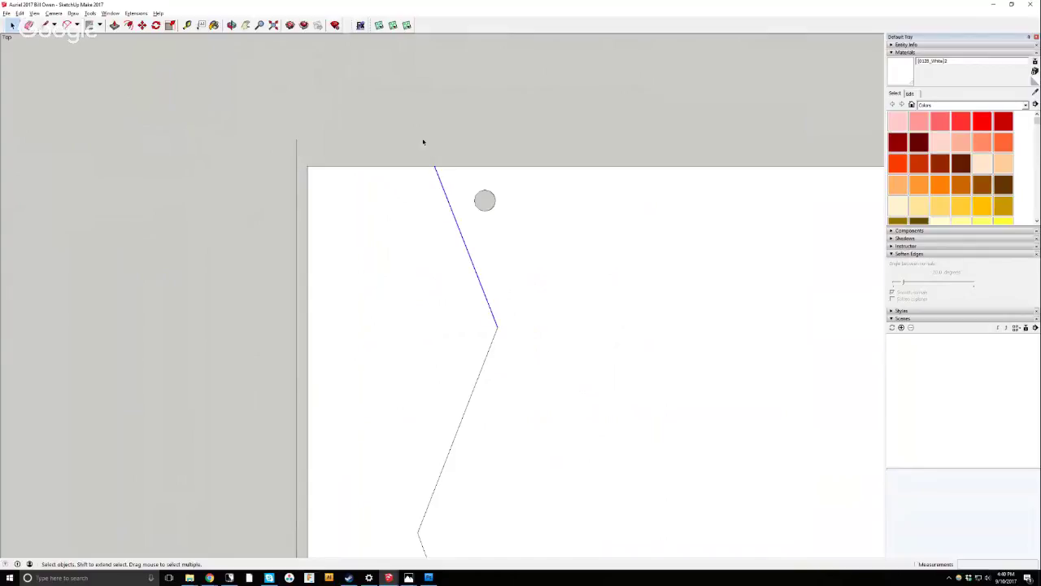
Draw an edge from the zigzag's top endpoint to the board's lower-left corner, then select the board.
{"action": "left_click", "coordinate": [46, 25]}
{"action": "left_click", "coordinate": [434, 167]}
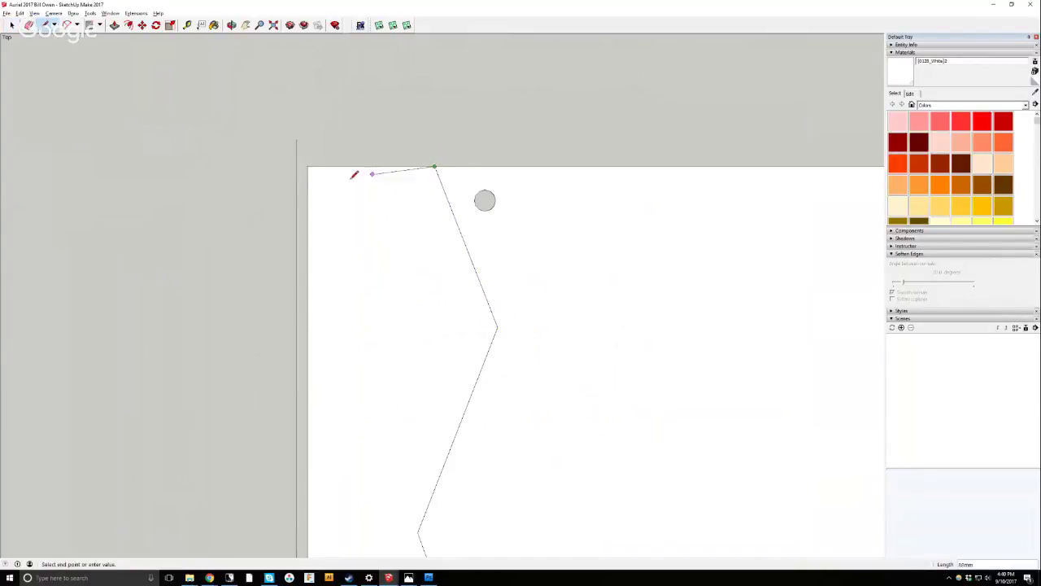
{"action": "scroll", "coordinate": [366, 87], "scroll_direction": "down", "scroll_amount": 8}
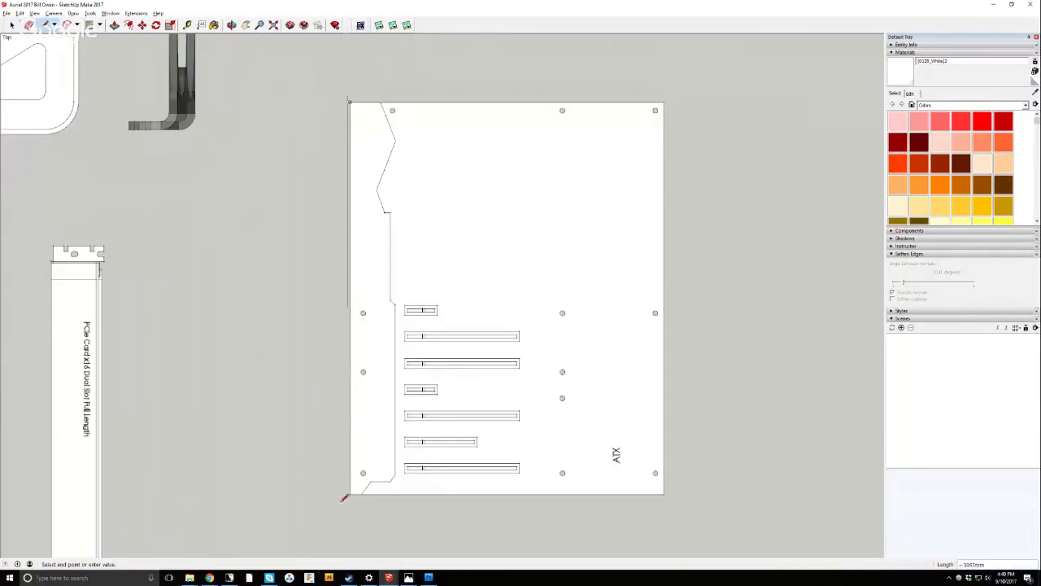
{"action": "scroll", "coordinate": [350, 488], "scroll_direction": "up", "scroll_amount": 5}
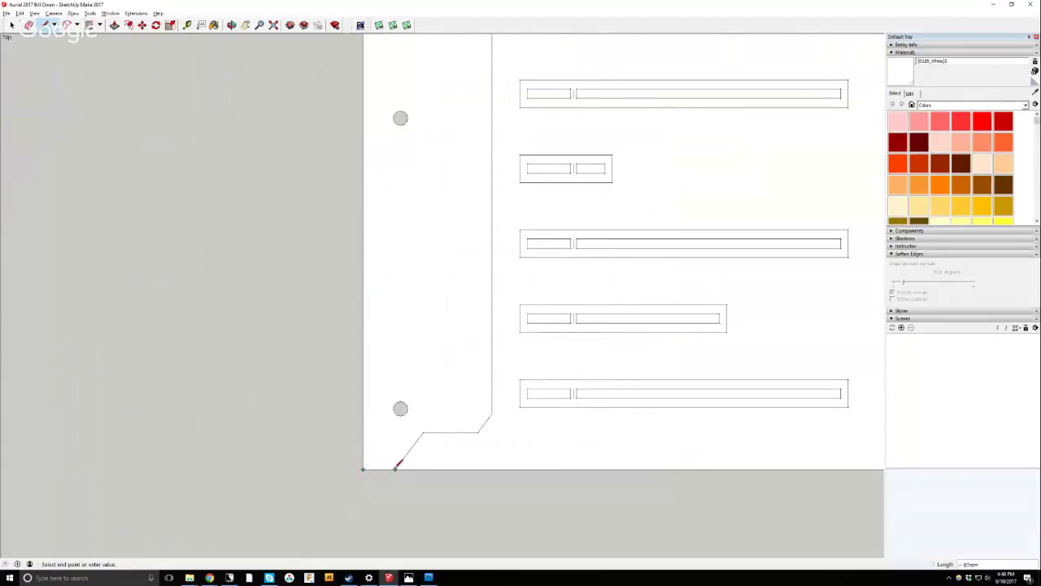
{"action": "left_click", "coordinate": [395, 469]}
{"action": "key", "text": "space"}
{"action": "left_click", "coordinate": [426, 290]}
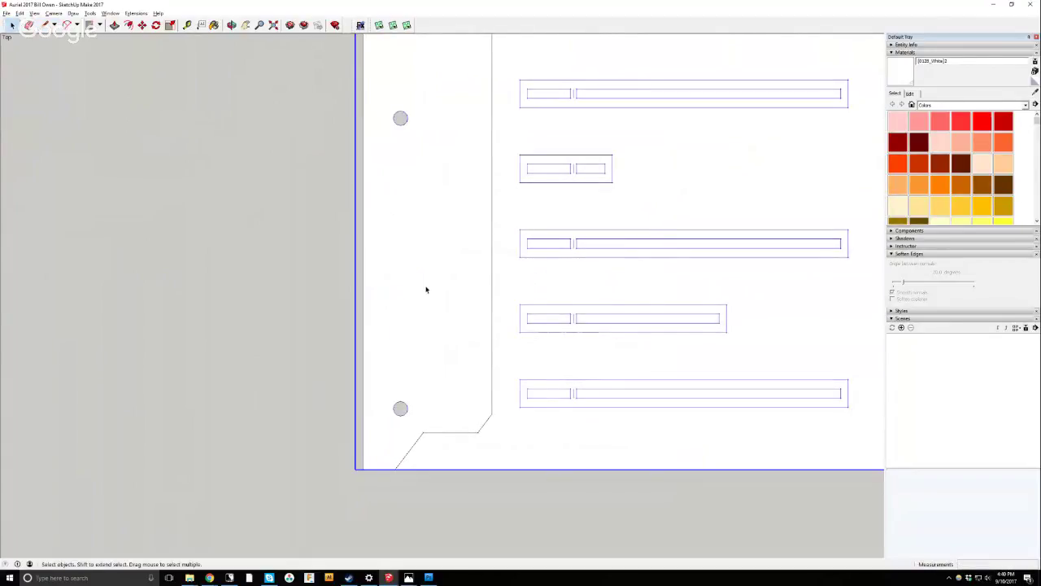
{"action": "scroll", "coordinate": [421, 292], "scroll_direction": "down", "scroll_amount": 4}
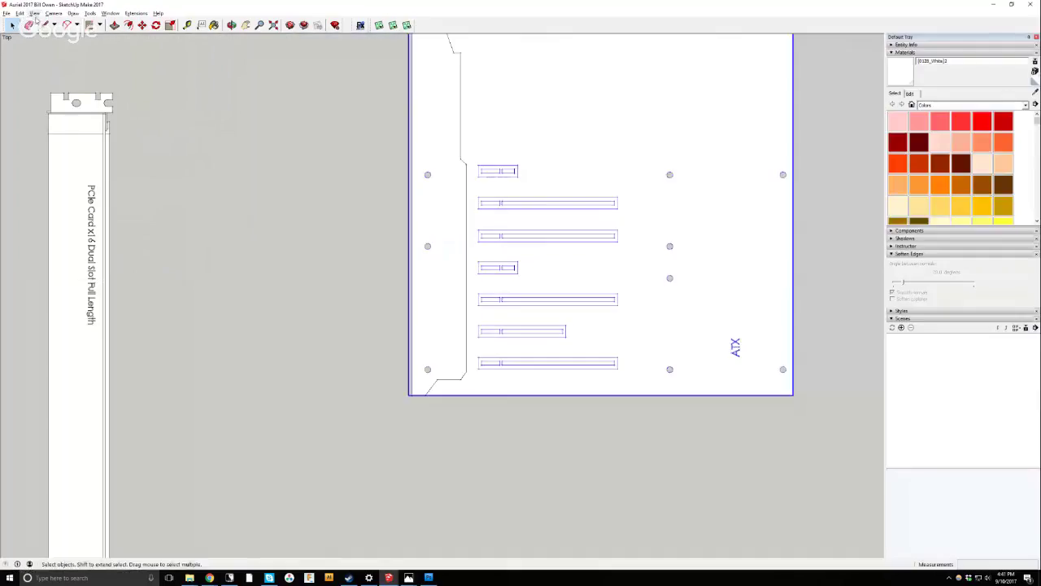
Hide the white board and select the traced edge profile outline.
{"action": "left_click", "coordinate": [20, 13]}
{"action": "left_click", "coordinate": [49, 120]}
{"action": "scroll", "coordinate": [446, 307], "scroll_direction": "down", "scroll_amount": 3}
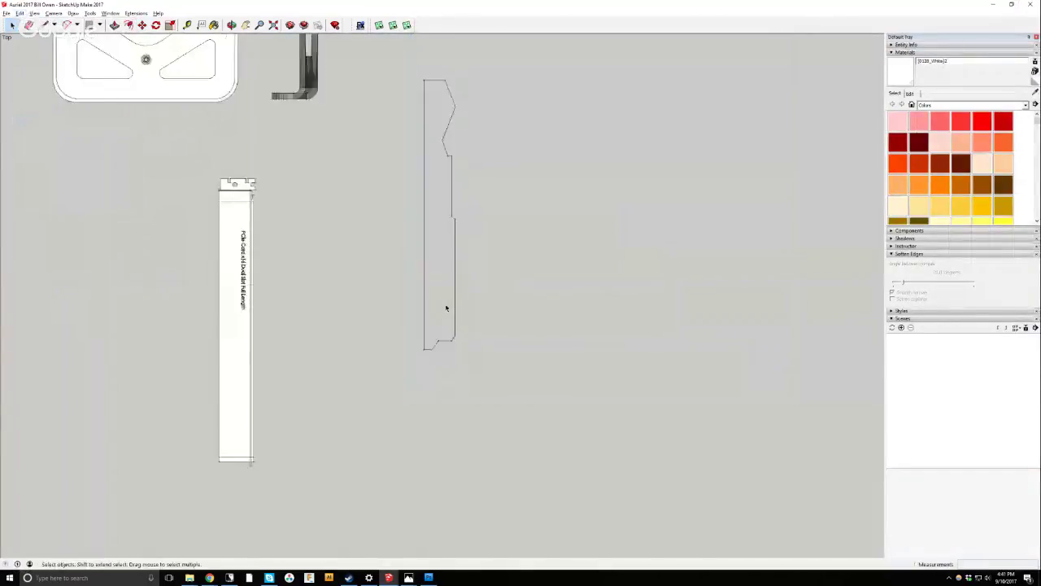
{"action": "scroll", "coordinate": [374, 163], "scroll_direction": "up", "scroll_amount": 6}
{"action": "left_click", "coordinate": [443, 107]}
{"action": "scroll", "coordinate": [488, 204], "scroll_direction": "down", "scroll_amount": 5}
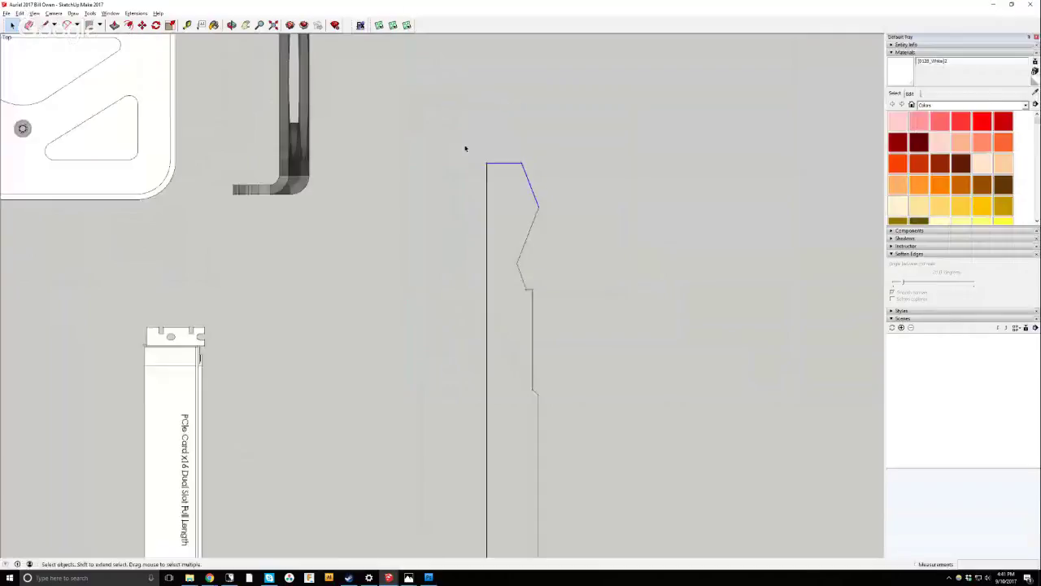
{"action": "left_click_drag", "start_coordinate": [413, 114], "coordinate": [568, 419]}
{"action": "scroll", "coordinate": [506, 298], "scroll_direction": "up", "scroll_amount": 2}
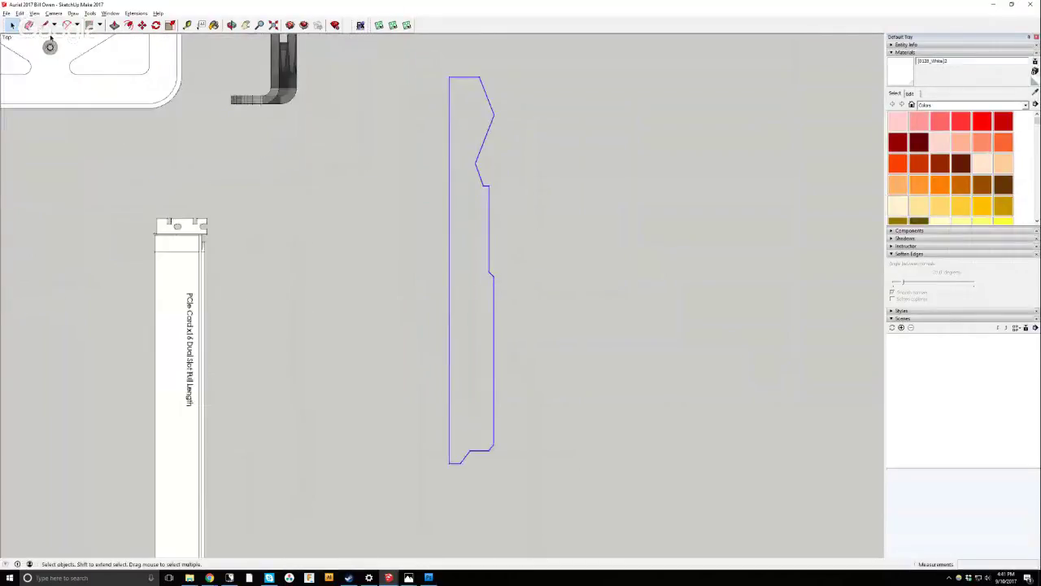
Draw a cross line from the profile's left edge to its right edge.
{"action": "left_click", "coordinate": [45, 25]}
{"action": "left_click", "coordinate": [449, 357]}
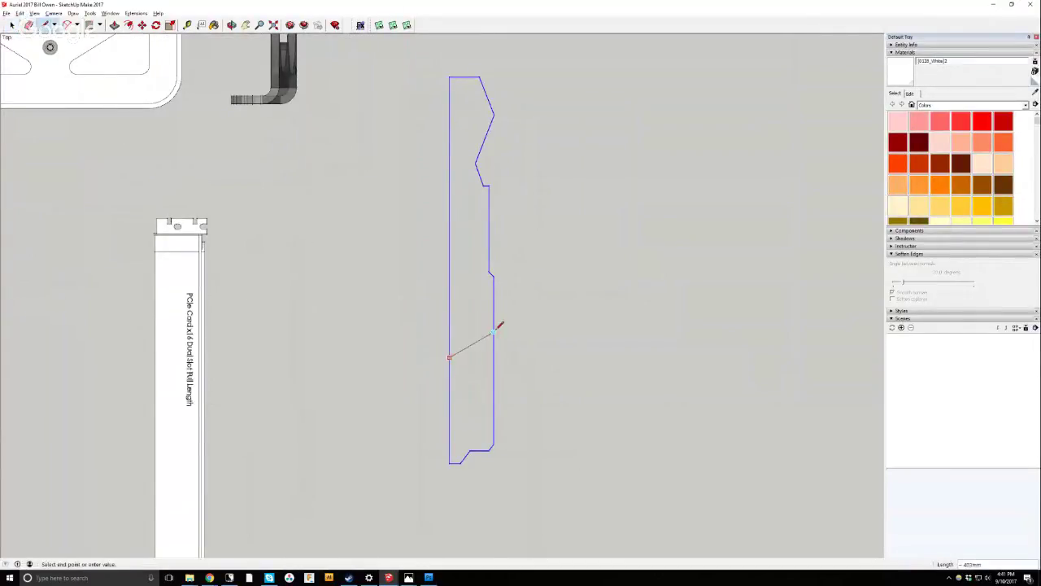
{"action": "left_click", "coordinate": [493, 386]}
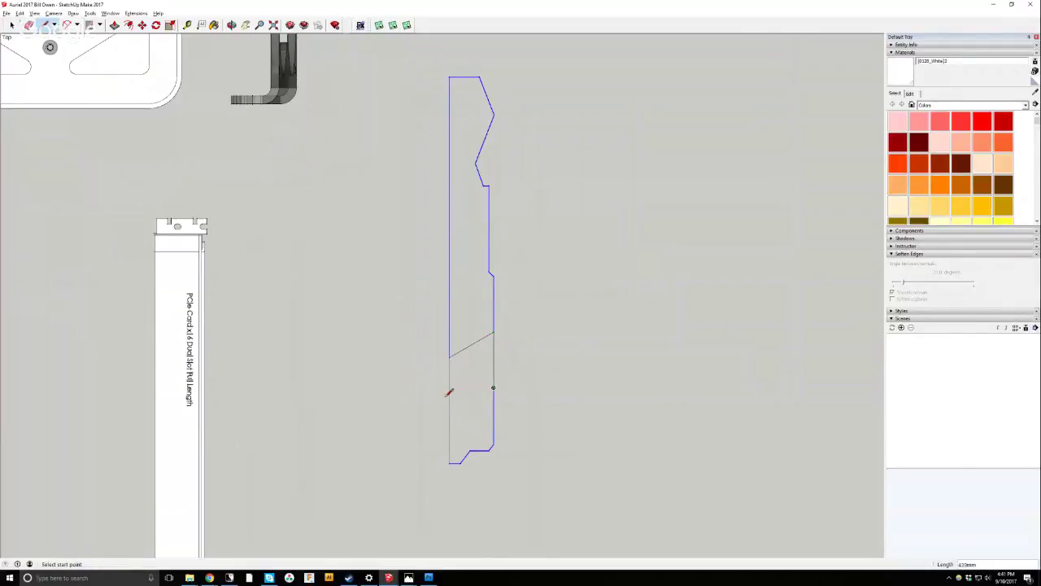
{"action": "key", "text": "space"}
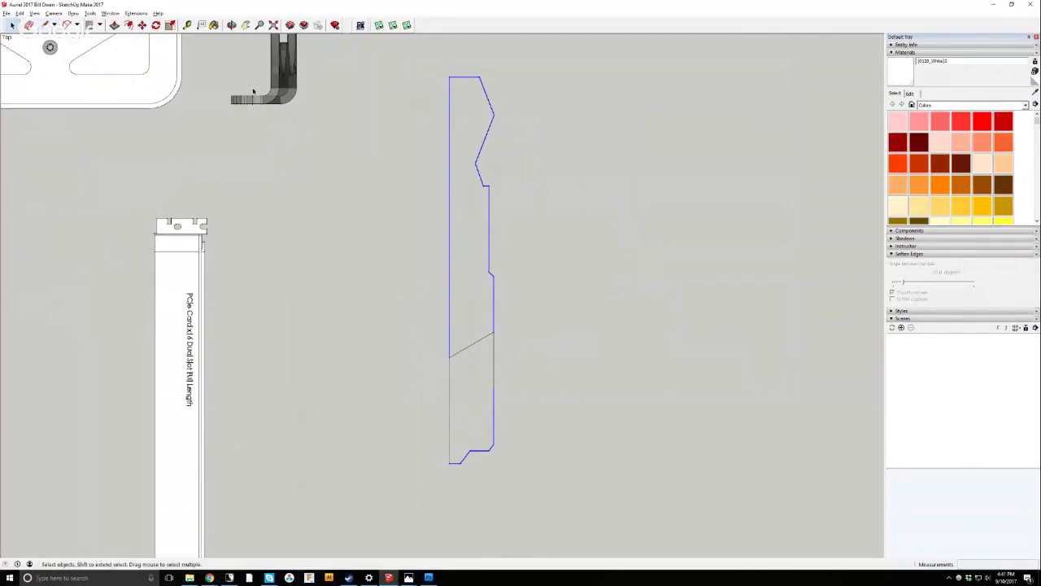
{"action": "left_click", "coordinate": [313, 166]}
Orbit into perspective and unhide all objects so the textured motherboard returns.
{"action": "left_click", "coordinate": [232, 25]}
{"action": "left_click_drag", "start_coordinate": [314, 158], "coordinate": [521, 268]}
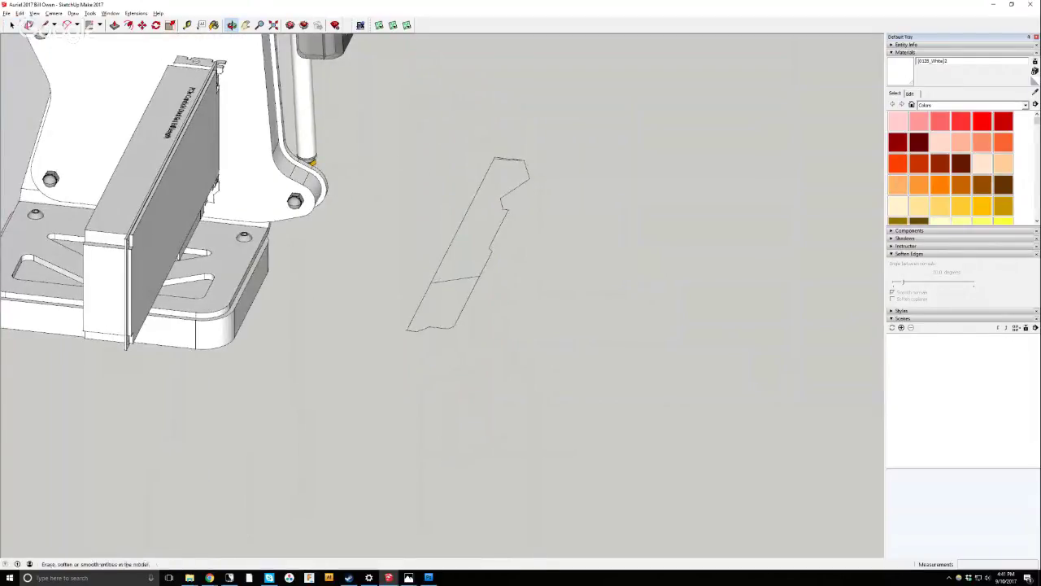
{"action": "left_click", "coordinate": [19, 13]}
{"action": "mouse_move", "coordinate": [49, 129]}
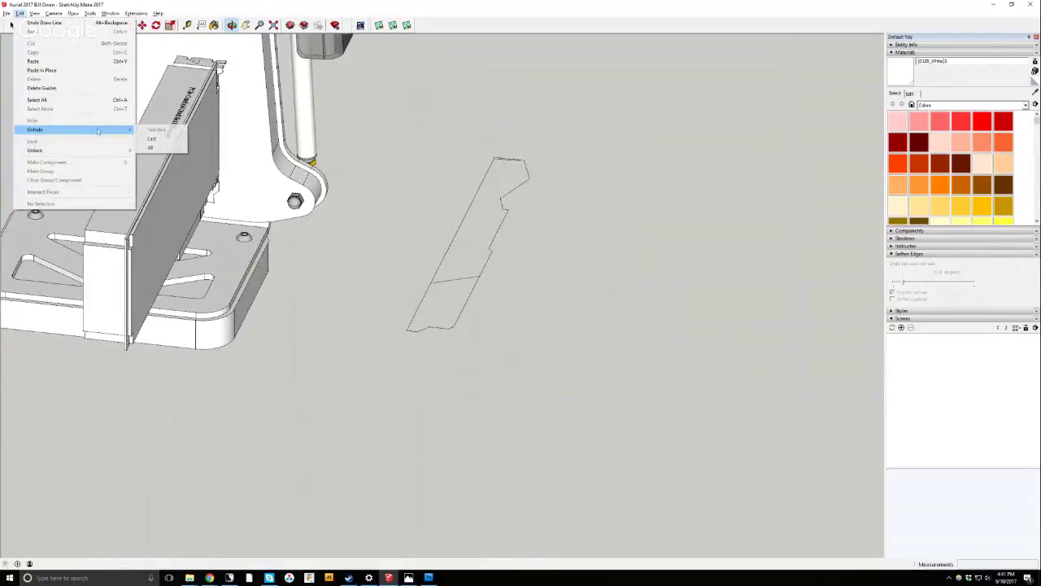
{"action": "left_click", "coordinate": [159, 147]}
{"action": "left_click_drag", "start_coordinate": [439, 293], "coordinate": [505, 292]}
{"action": "scroll", "coordinate": [577, 334], "scroll_direction": "up", "scroll_amount": 3}
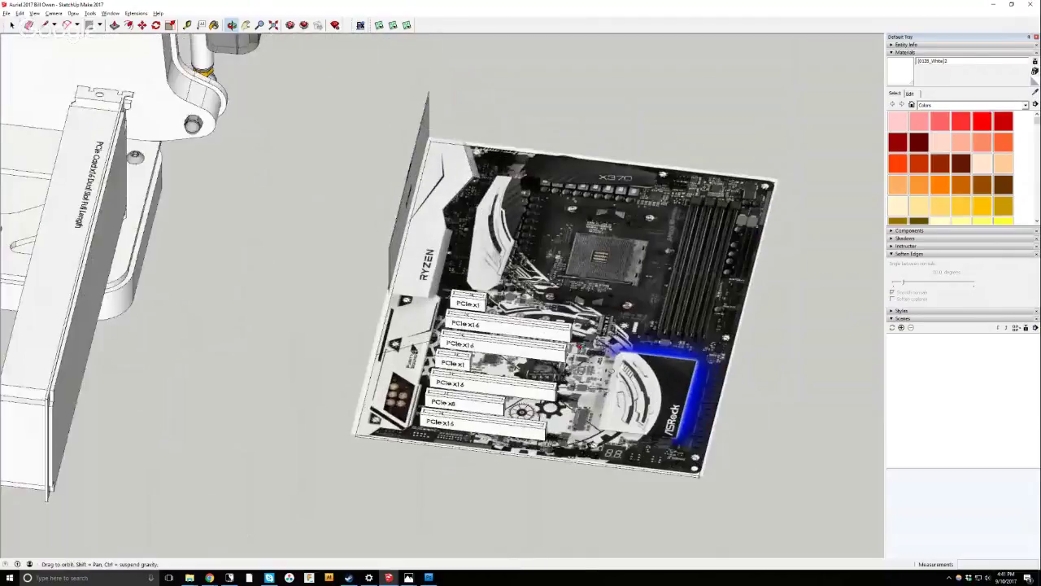
{"action": "left_click", "coordinate": [12, 25]}
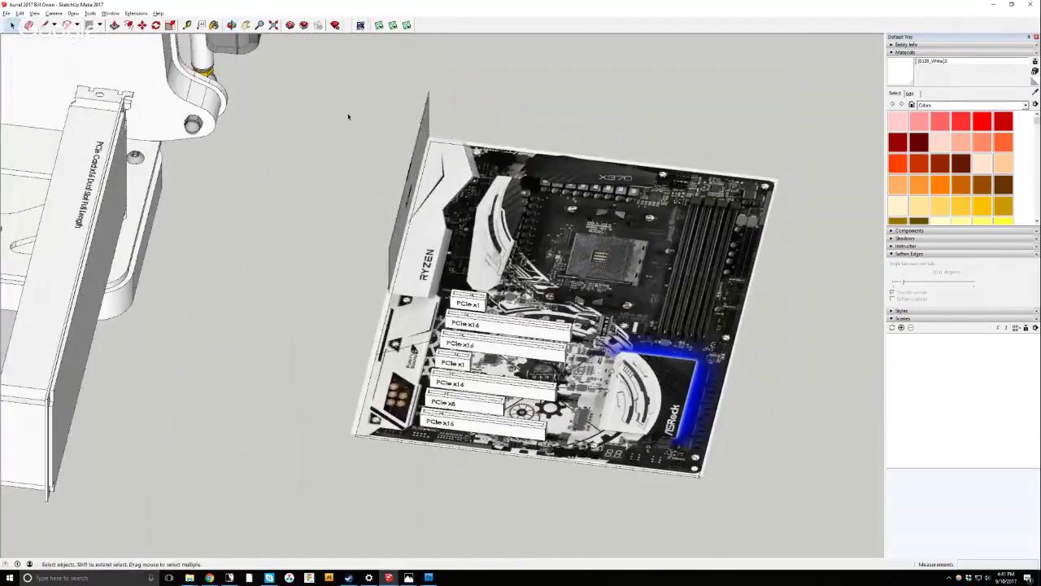
Go up to Documents, then into 2. Sketchup Models > Parts > RAM and open Viper_NFC.
{"action": "mouse_move", "coordinate": [190, 578]}
{"action": "left_click", "coordinate": [162, 512]}
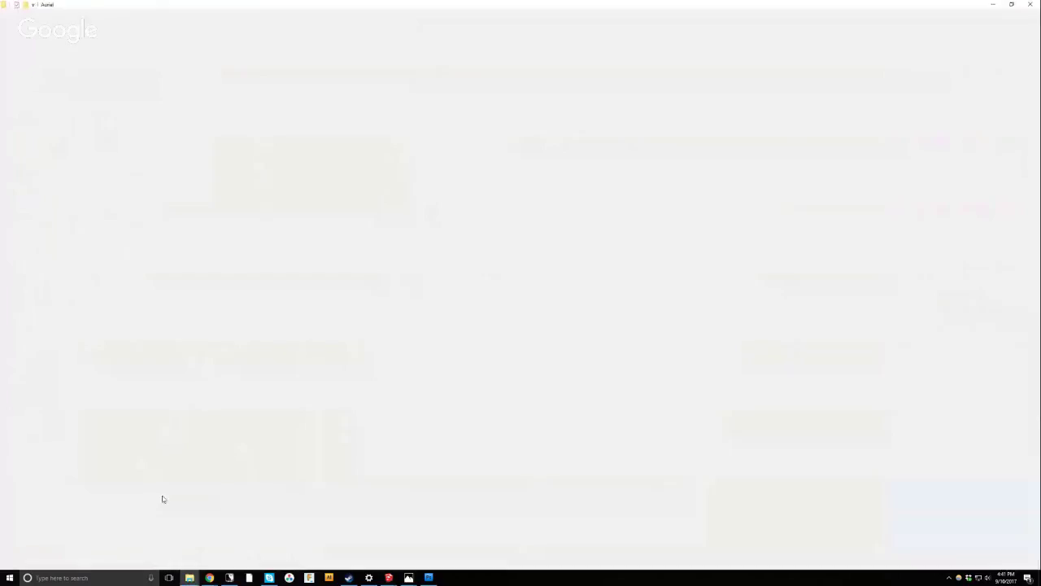
{"action": "left_click", "coordinate": [37, 25]}
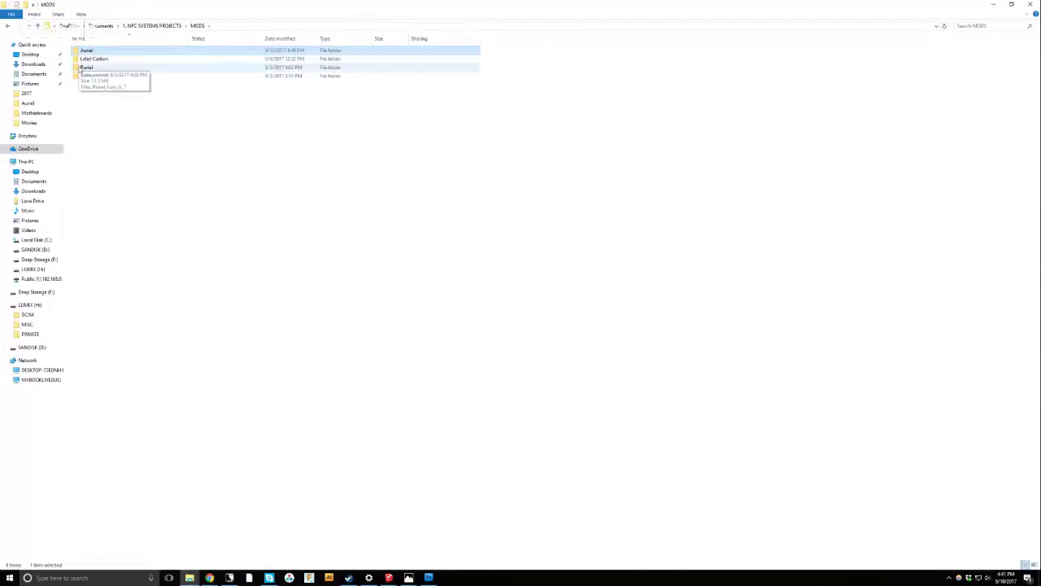
{"action": "left_click", "coordinate": [38, 27]}
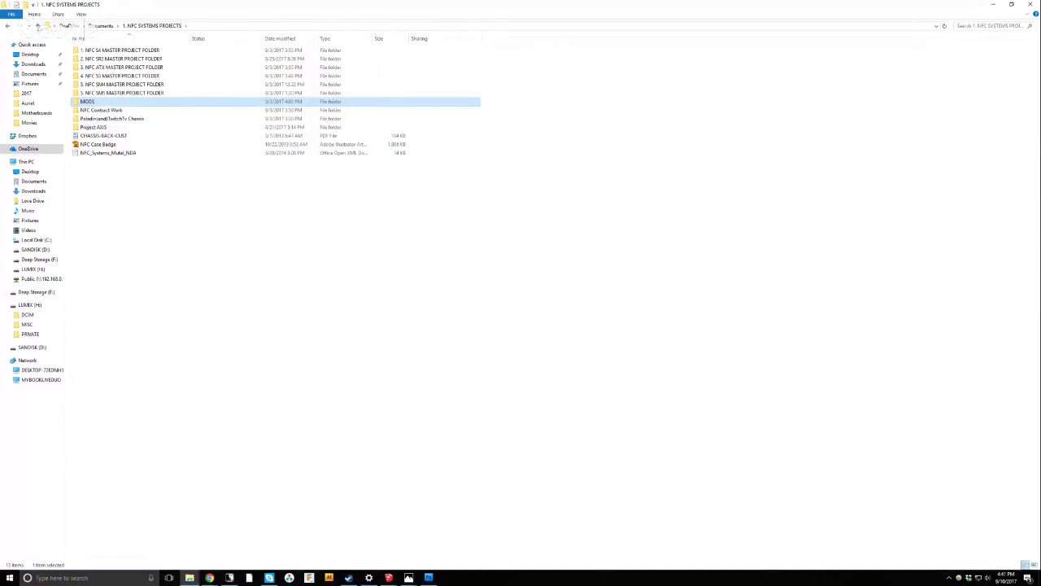
{"action": "left_click", "coordinate": [37, 25]}
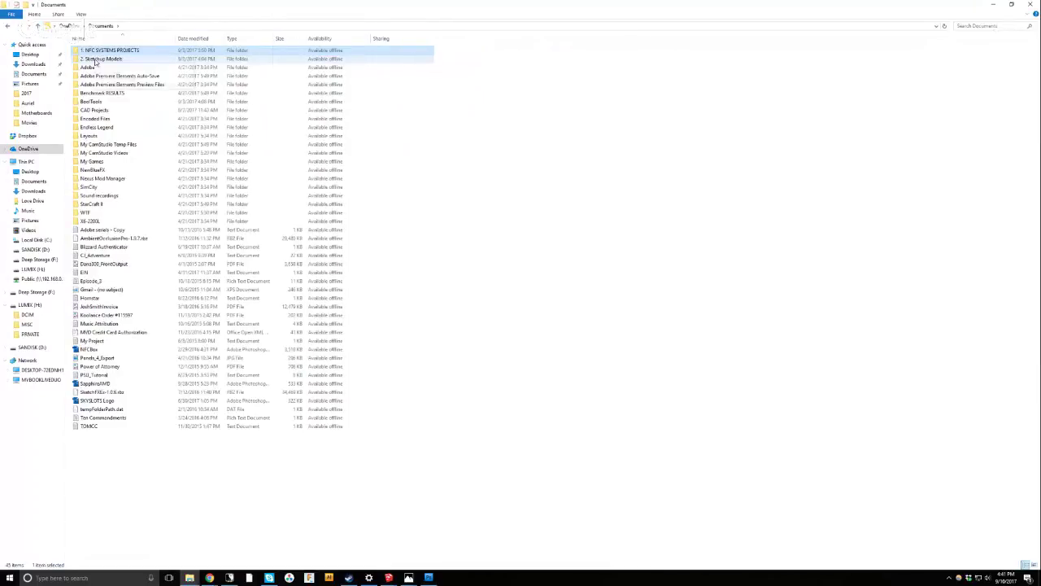
{"action": "double_click", "coordinate": [96, 59]}
{"action": "double_click", "coordinate": [95, 50]}
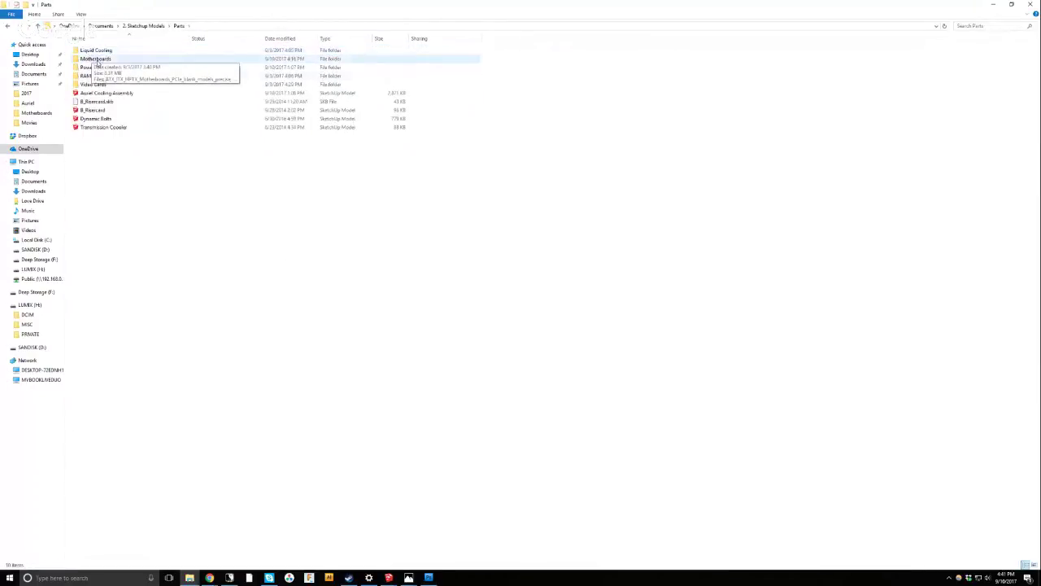
{"action": "double_click", "coordinate": [94, 77]}
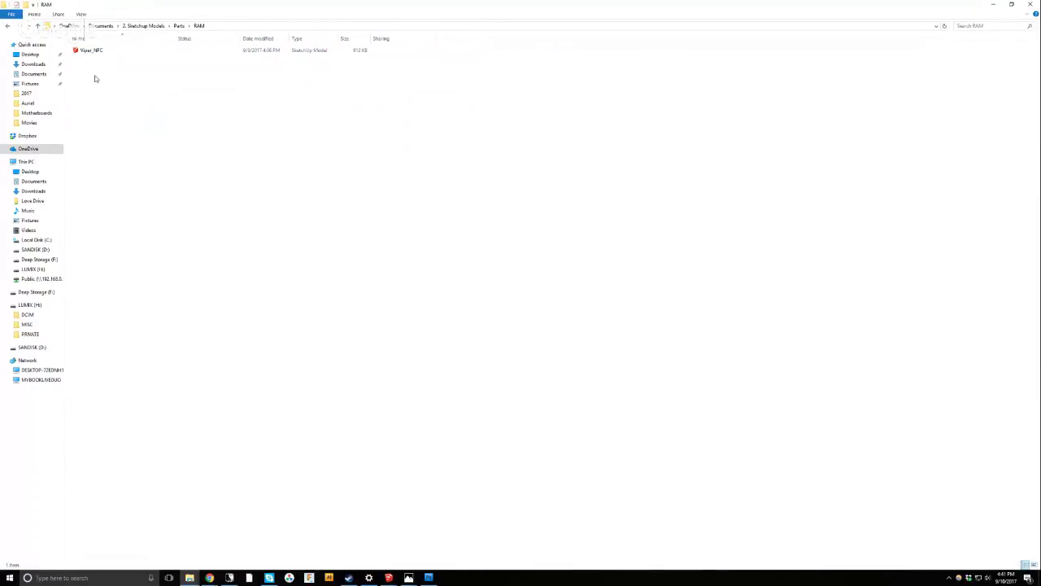
{"action": "left_click", "coordinate": [91, 50]}
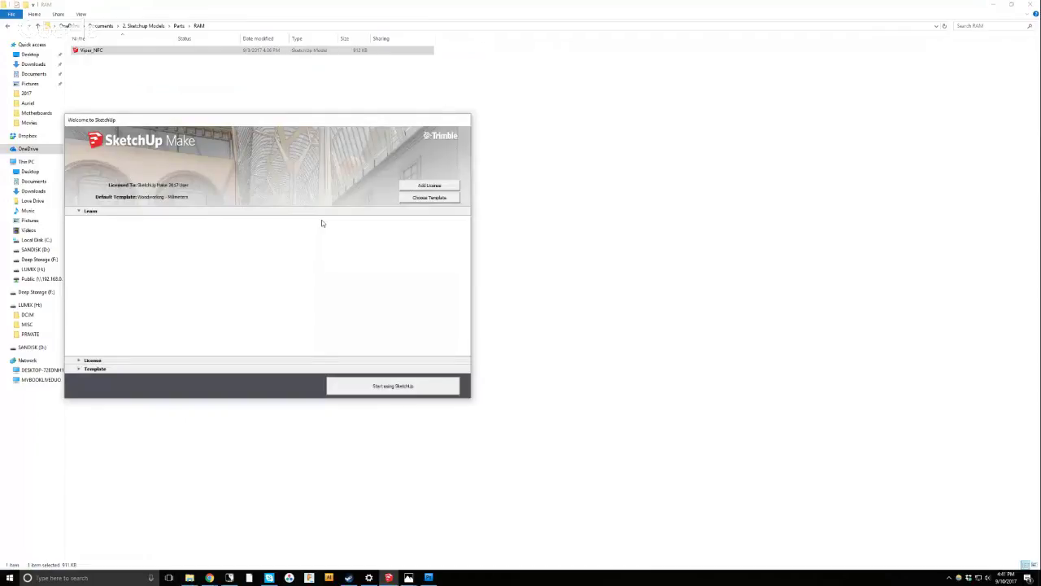
Choose 'Start using SketchUp' on the welcome dialog and browse the open windows in the taskbar.
{"action": "left_click", "coordinate": [407, 389]}
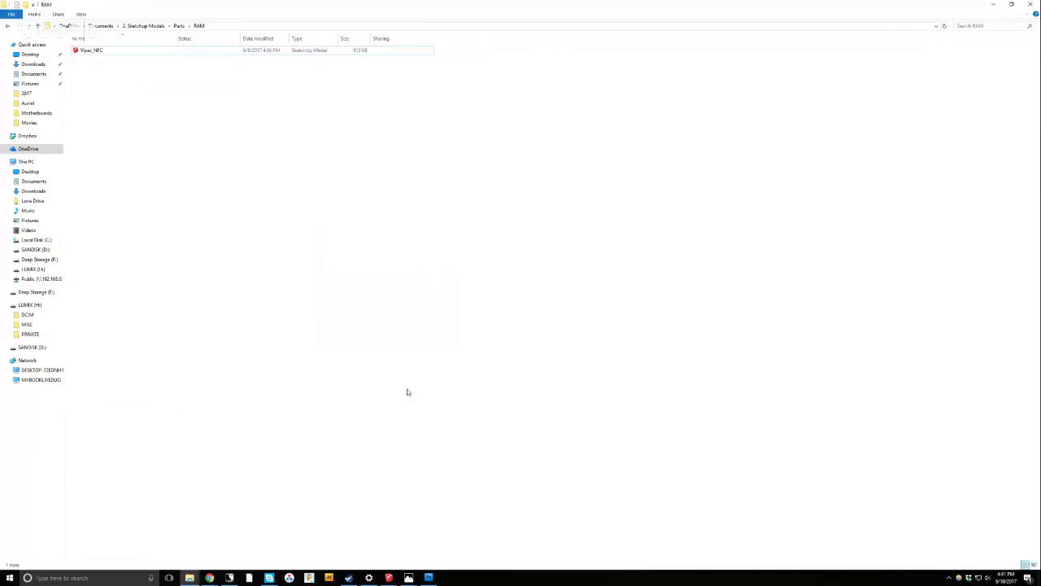
{"action": "left_click", "coordinate": [389, 577]}
{"action": "mouse_move", "coordinate": [491, 545]}
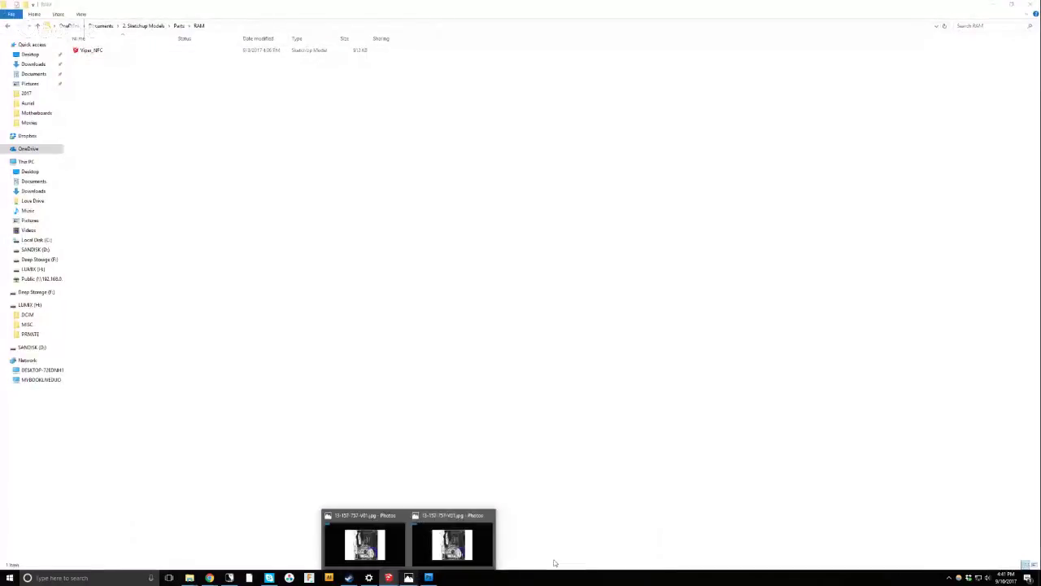
{"action": "left_click", "coordinate": [389, 577]}
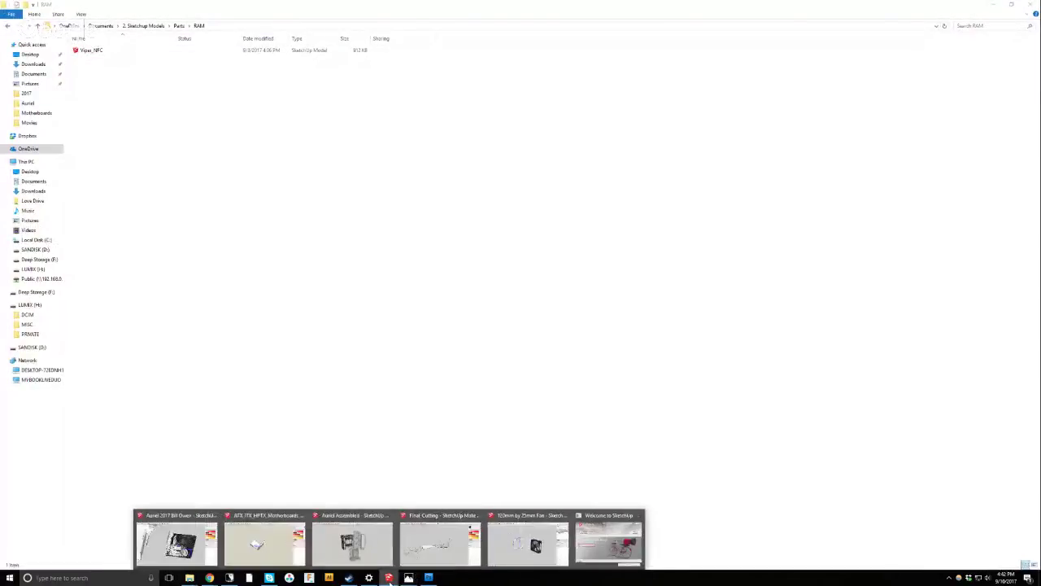
{"action": "left_click", "coordinate": [614, 547]}
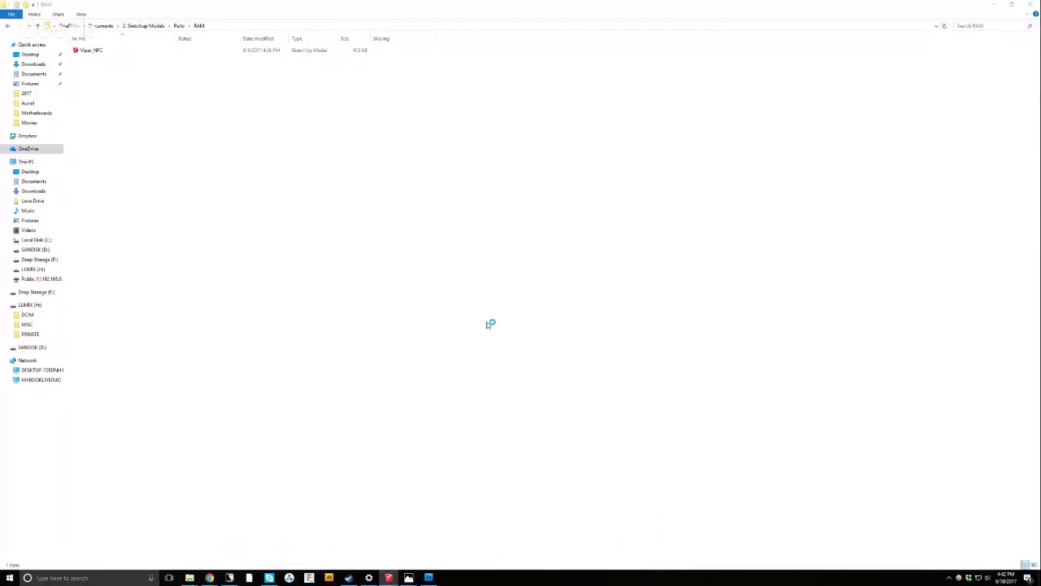
{"action": "key", "text": "alt+Tab"}
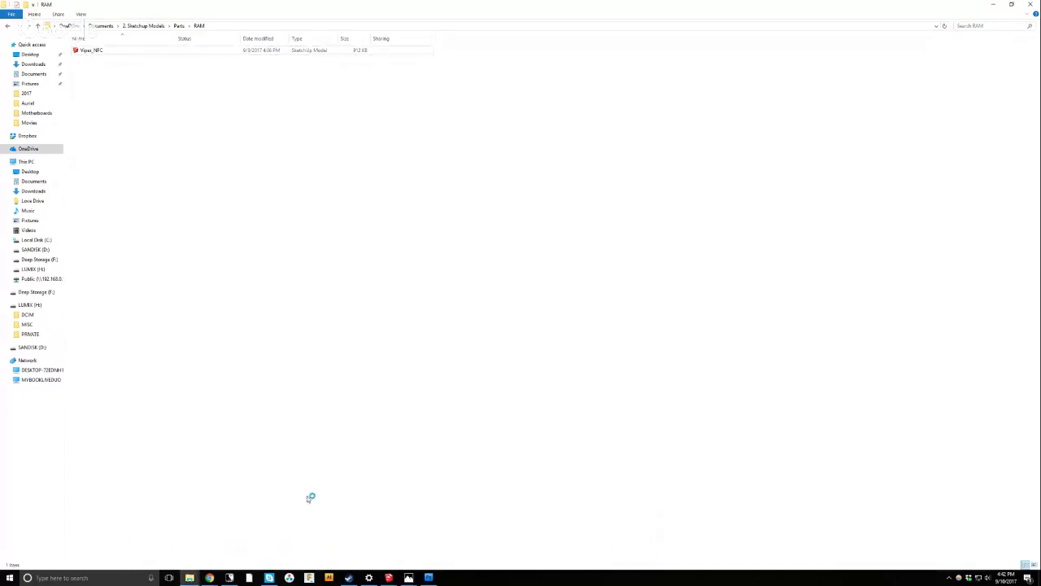
{"action": "left_click", "coordinate": [209, 574]}
{"action": "mouse_move", "coordinate": [198, 554]}
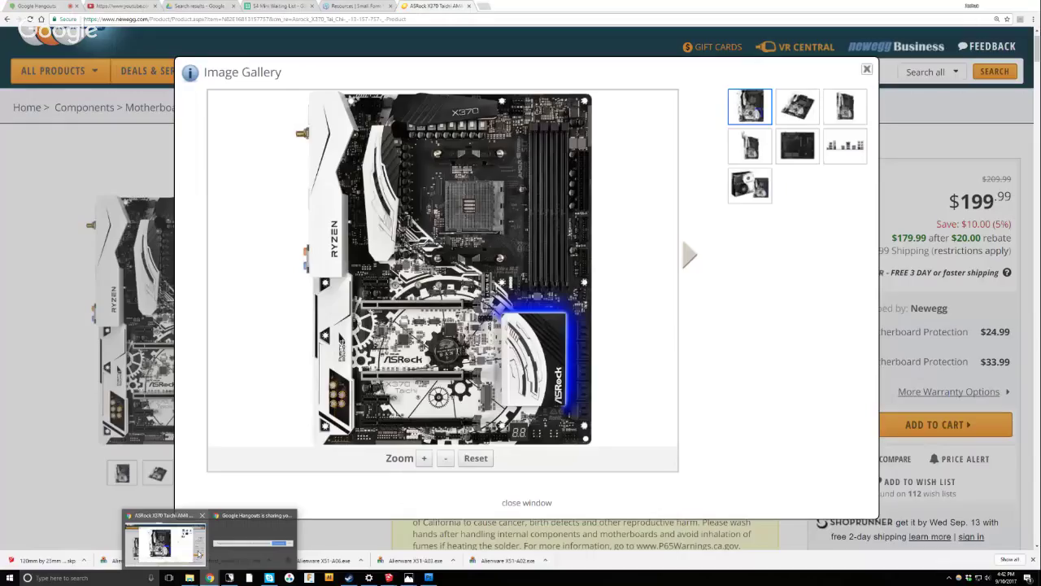
{"action": "left_click", "coordinate": [389, 577]}
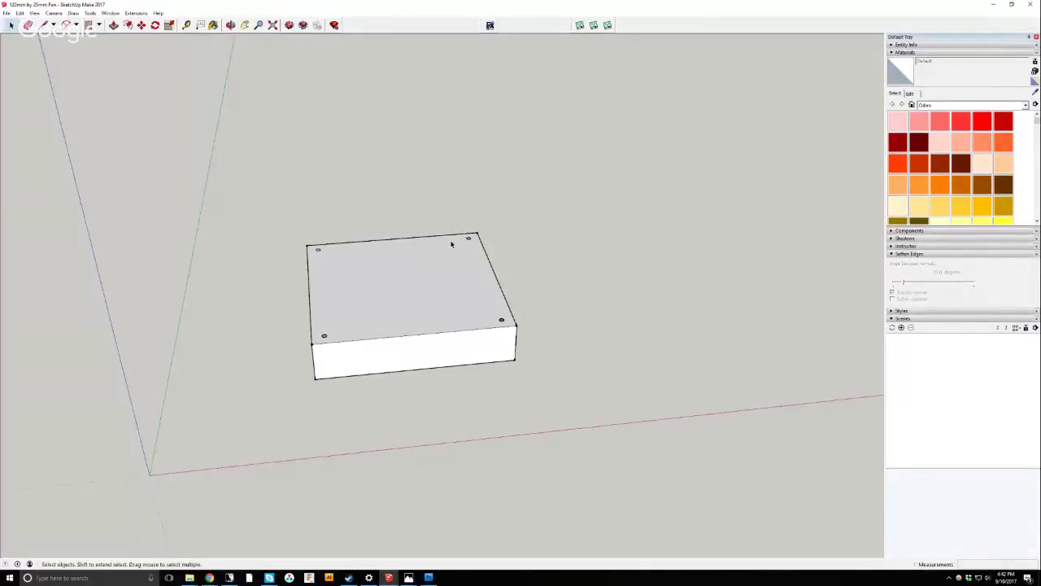
{"action": "key", "text": "alt+Tab"}
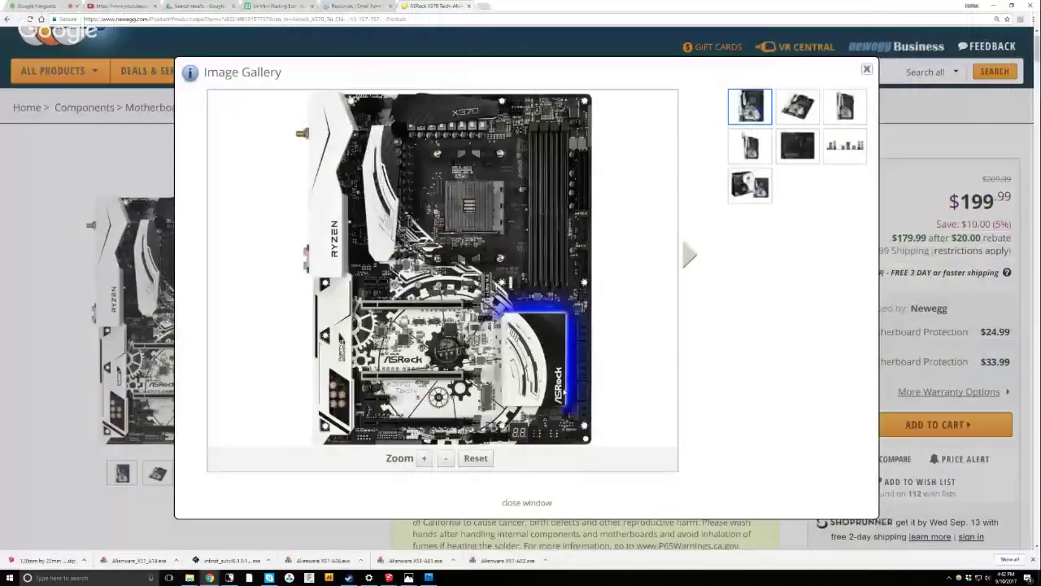
{"action": "key", "text": "alt+Tab"}
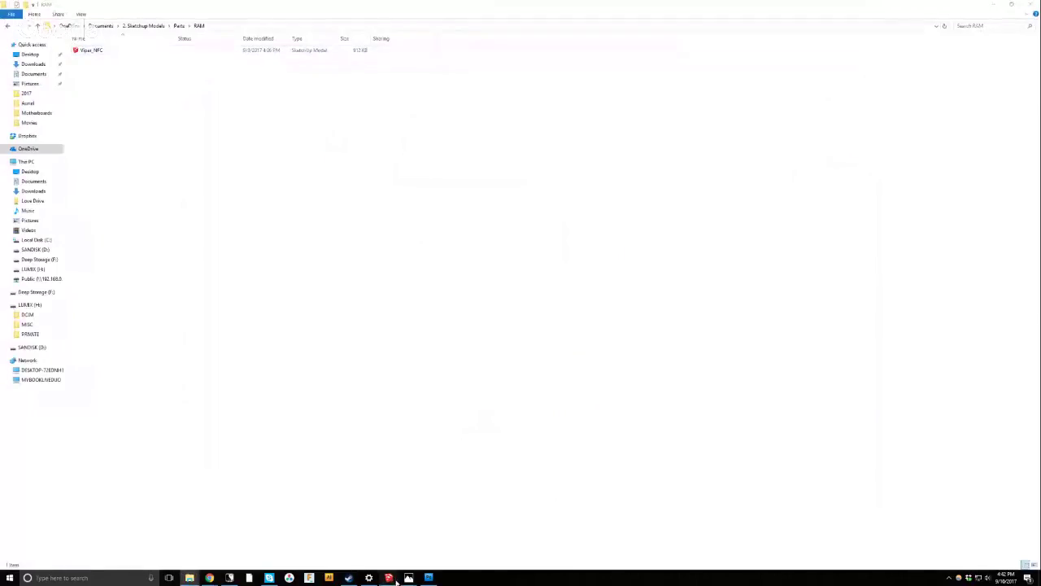
Bring the Welcome to SketchUp window forward and choose 'Start using SketchUp'.
{"action": "mouse_move", "coordinate": [389, 578]}
{"action": "left_click", "coordinate": [587, 553]}
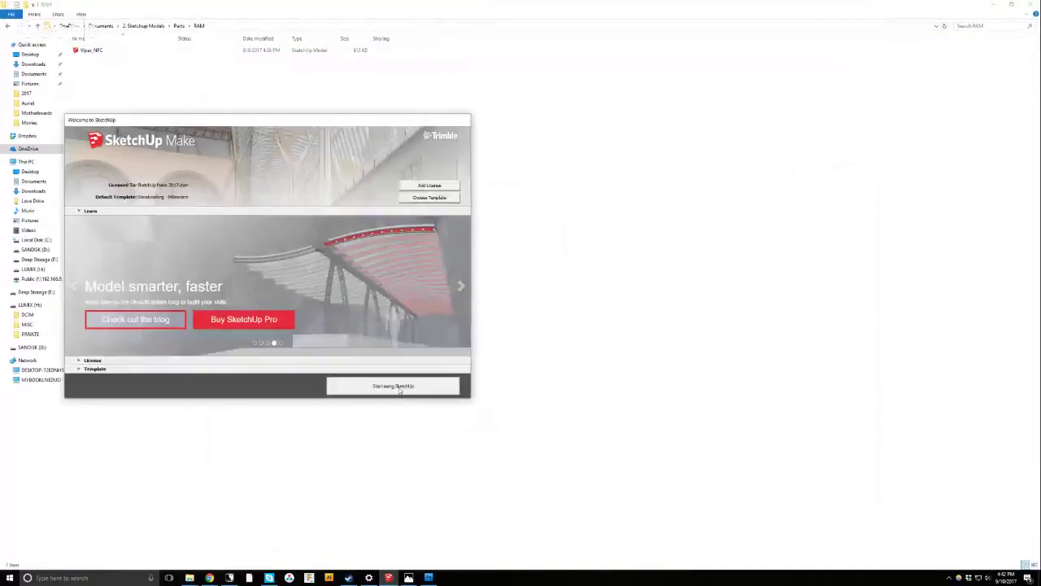
{"action": "left_click", "coordinate": [398, 385]}
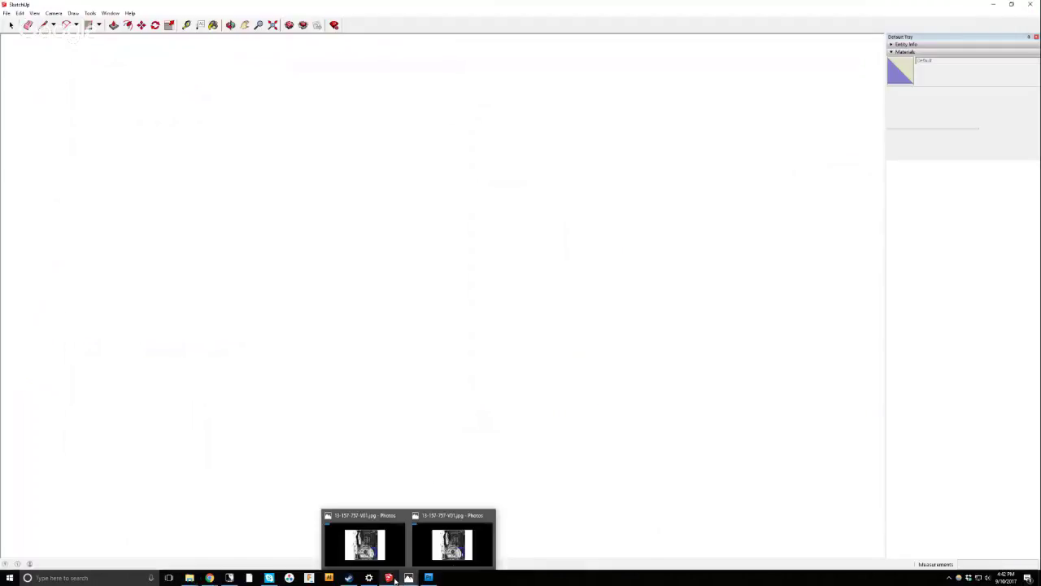
Select the whole Viper_NFC RAM model, then switch back to the Aurel 2017 case model window.
{"action": "mouse_move", "coordinate": [389, 578]}
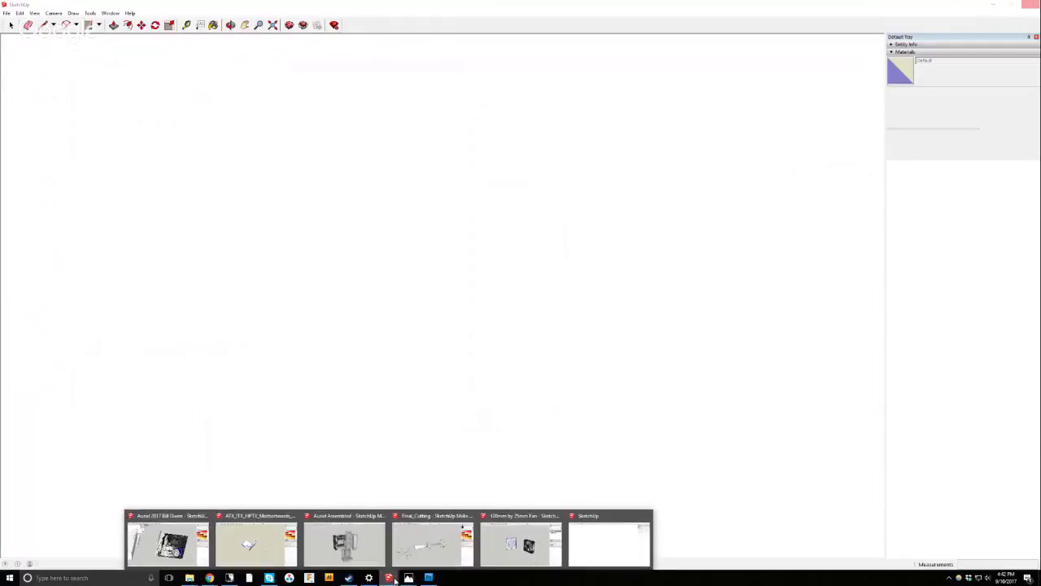
{"action": "left_click", "coordinate": [595, 516]}
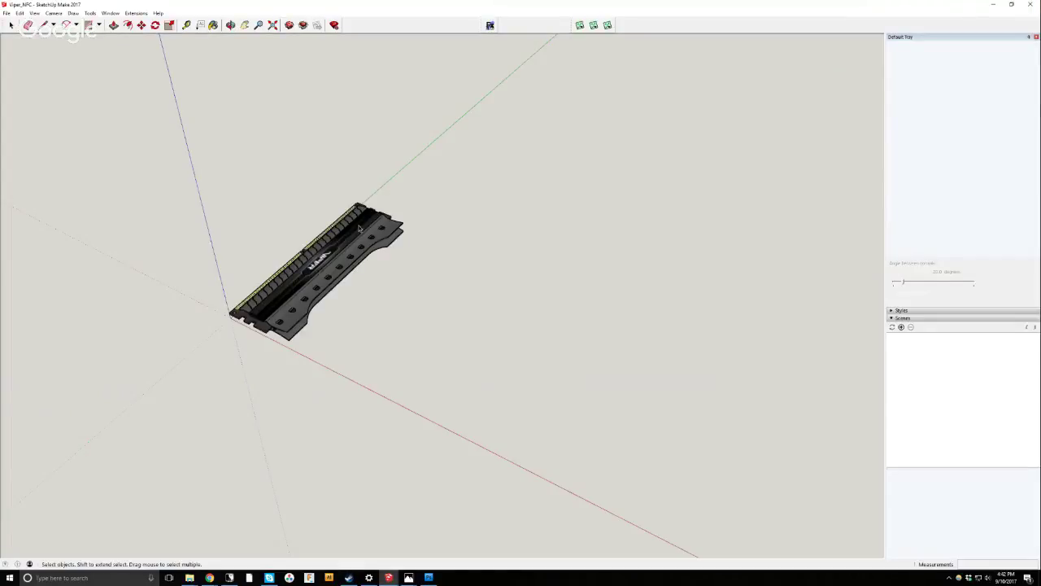
{"action": "left_click", "coordinate": [348, 250]}
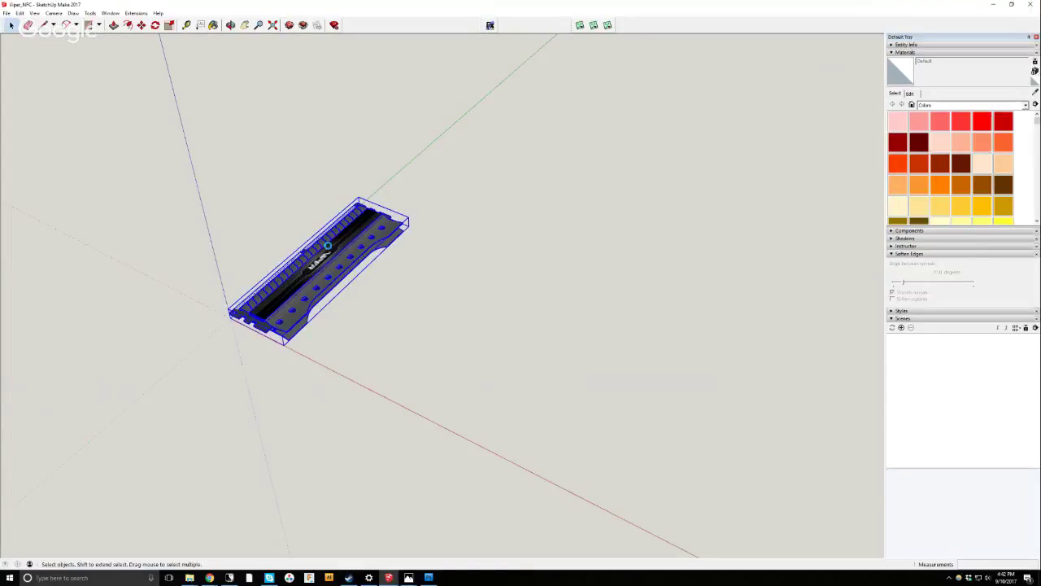
{"action": "key", "text": "alt+Tab"}
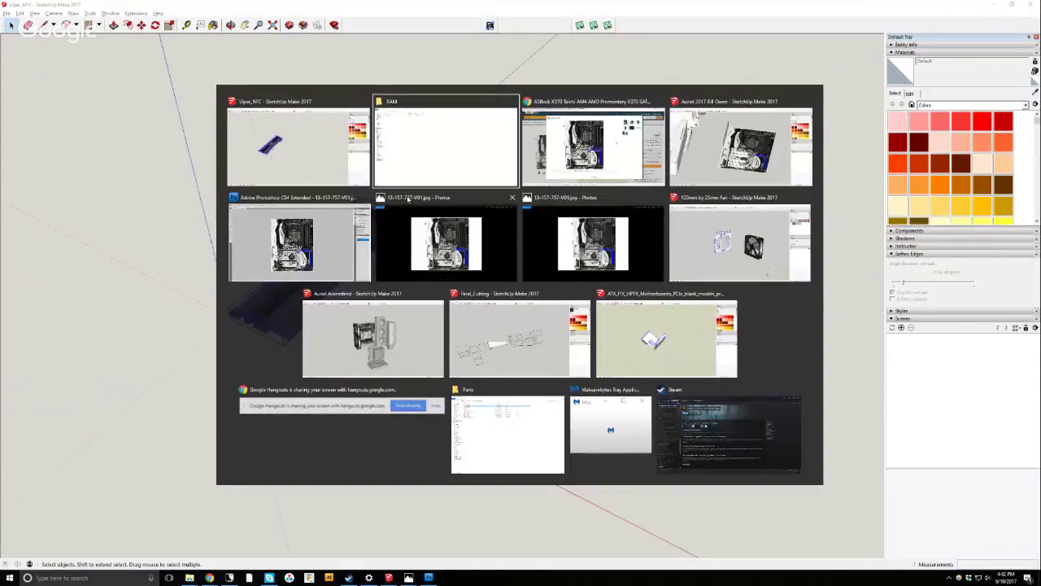
{"action": "left_click", "coordinate": [727, 139]}
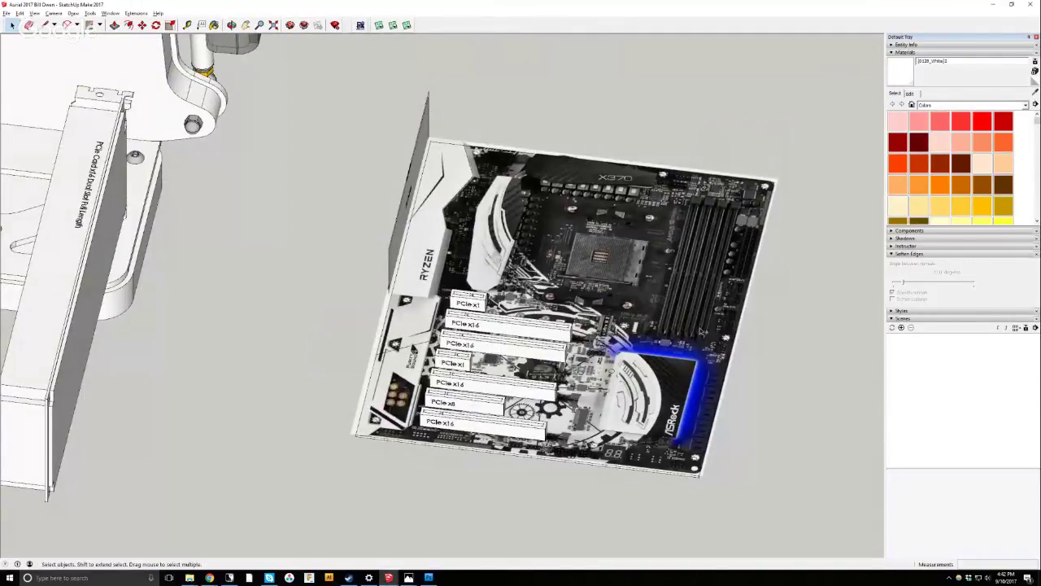
Paste the copied RAM stick into the case model and switch to the front view.
{"action": "middle_click_drag", "start_coordinate": [701, 331], "coordinate": [732, 326]}
{"action": "key", "text": "ctrl+v"}
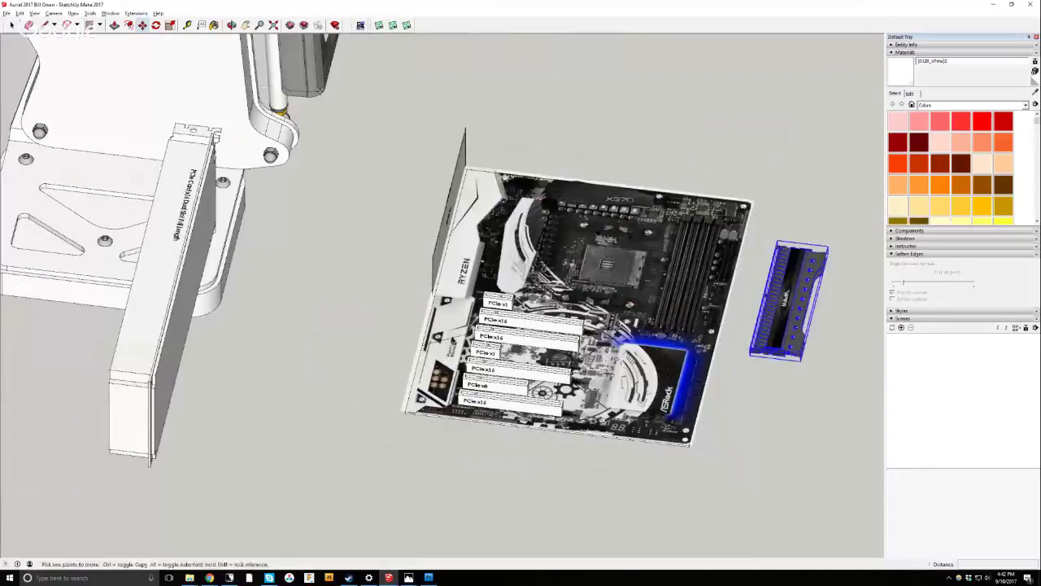
{"action": "left_click", "coordinate": [54, 13]}
{"action": "mouse_move", "coordinate": [122, 40]}
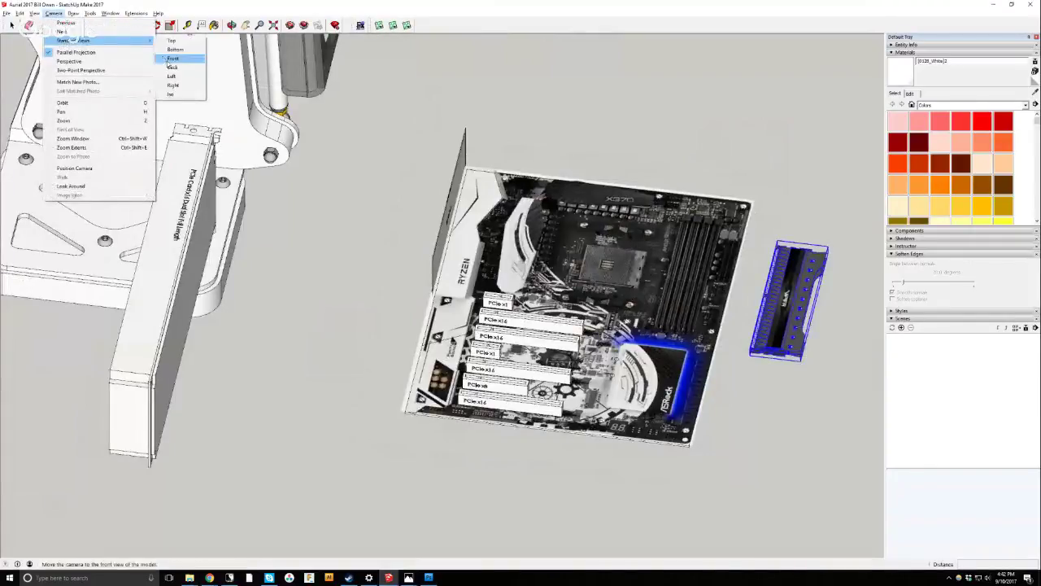
{"action": "left_click", "coordinate": [170, 59]}
{"action": "scroll", "coordinate": [496, 230], "scroll_direction": "down", "scroll_amount": 3}
{"action": "scroll", "coordinate": [492, 230], "scroll_direction": "up", "scroll_amount": 2}
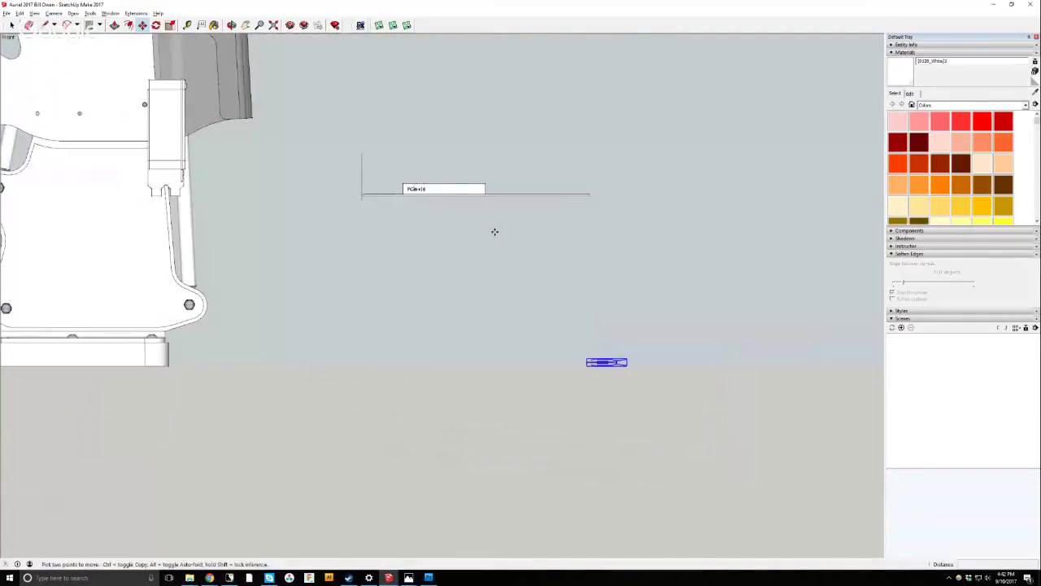
Rotate the RAM stick 90° upright and move it onto the motherboard.
{"action": "left_click", "coordinate": [157, 26]}
{"action": "scroll", "coordinate": [562, 358], "scroll_direction": "up", "scroll_amount": 3}
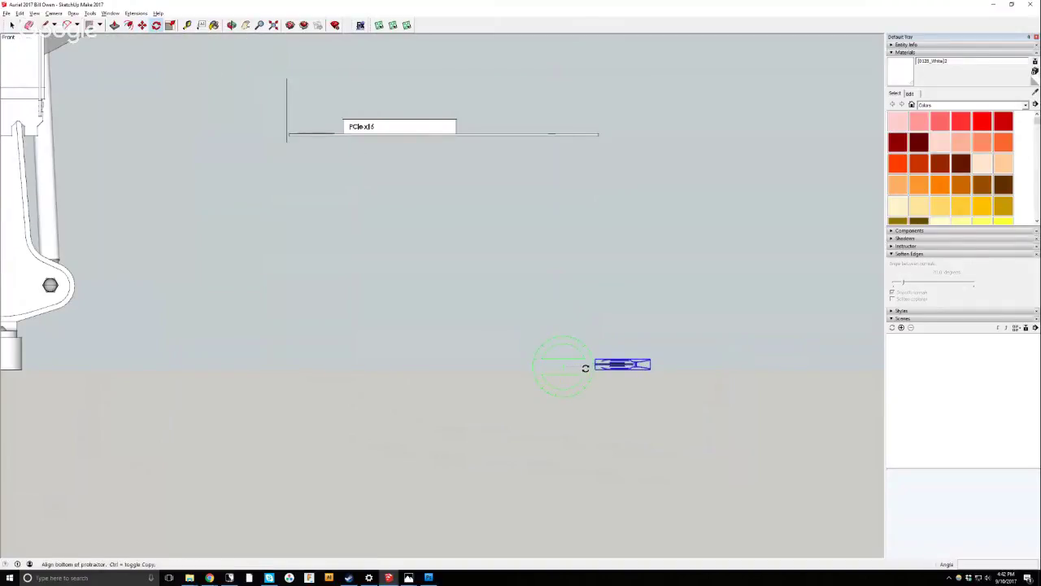
{"action": "left_click", "coordinate": [562, 366]}
{"action": "left_click", "coordinate": [622, 364]}
{"action": "left_click", "coordinate": [561, 307]}
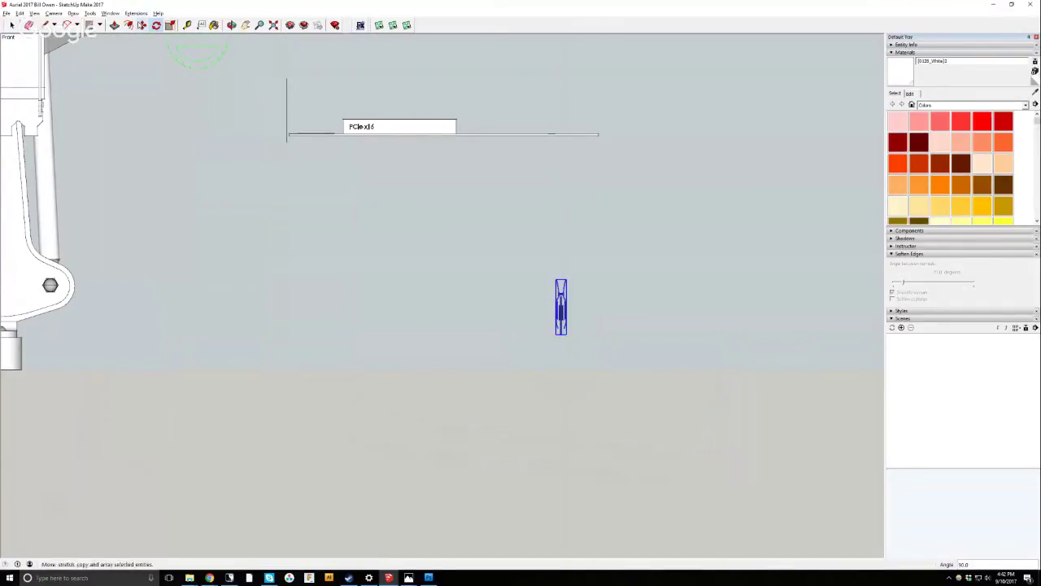
{"action": "left_click", "coordinate": [142, 25]}
{"action": "left_click", "coordinate": [560, 334]}
{"action": "scroll", "coordinate": [570, 325], "scroll_direction": "down", "scroll_amount": 3}
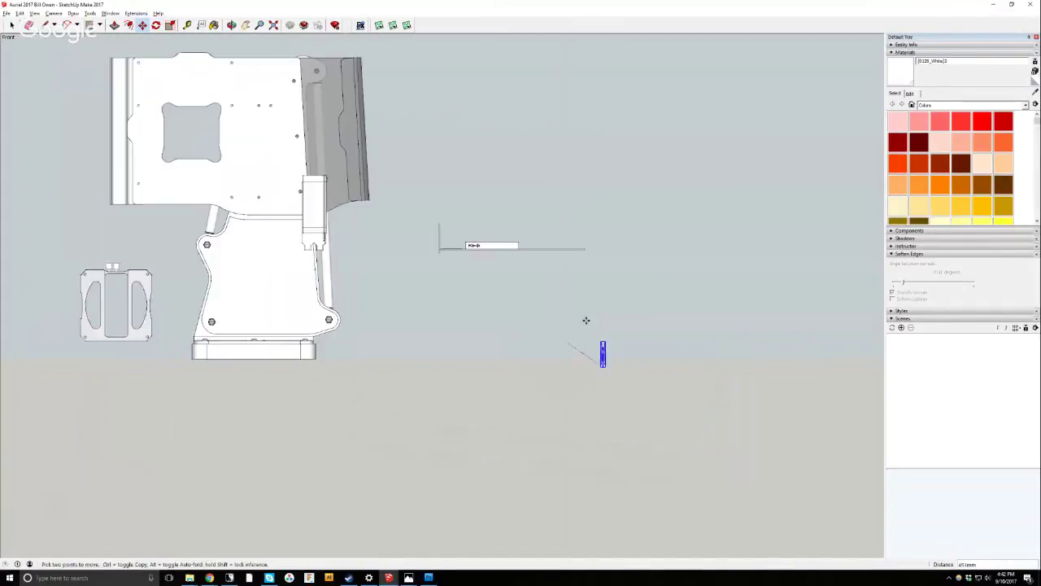
{"action": "scroll", "coordinate": [537, 220], "scroll_direction": "up", "scroll_amount": 8}
{"action": "left_click", "coordinate": [521, 254]}
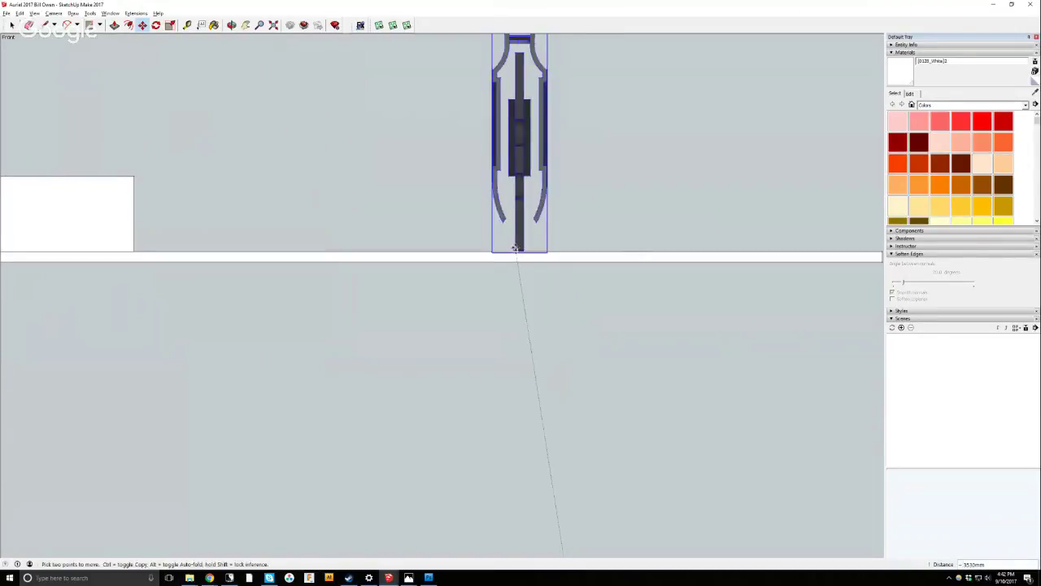
{"action": "scroll", "coordinate": [575, 295], "scroll_direction": "down", "scroll_amount": 5}
Switch to top view, undo the RAM stick's last move, and cancel a second rotation.
{"action": "left_click", "coordinate": [53, 14]}
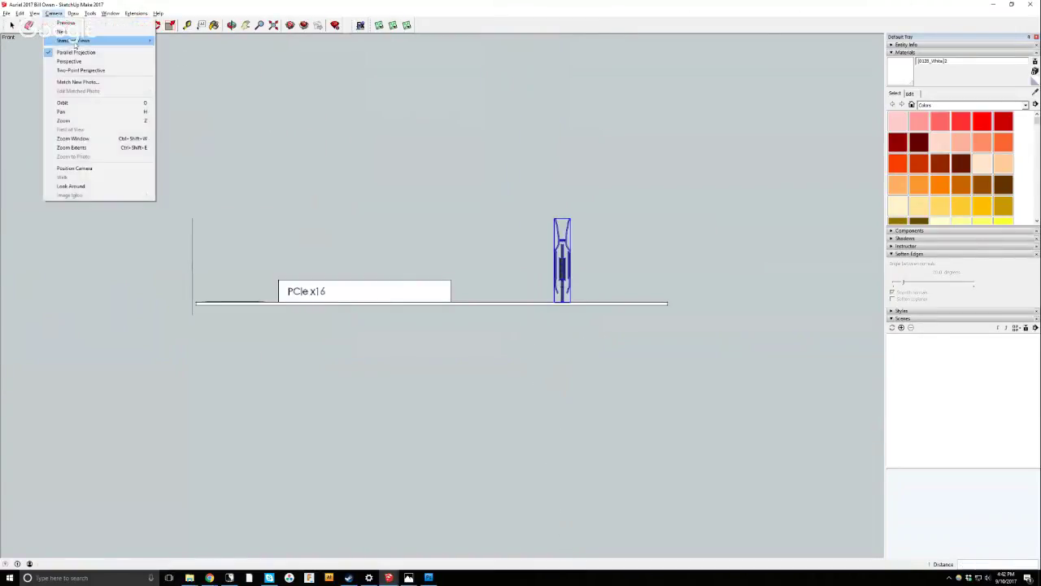
{"action": "mouse_move", "coordinate": [81, 40]}
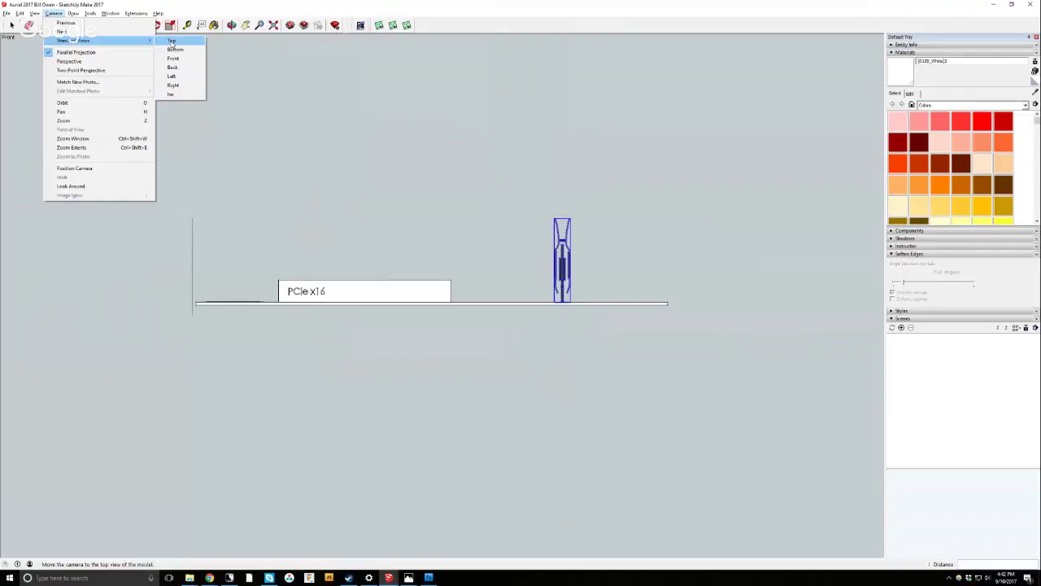
{"action": "left_click", "coordinate": [172, 41]}
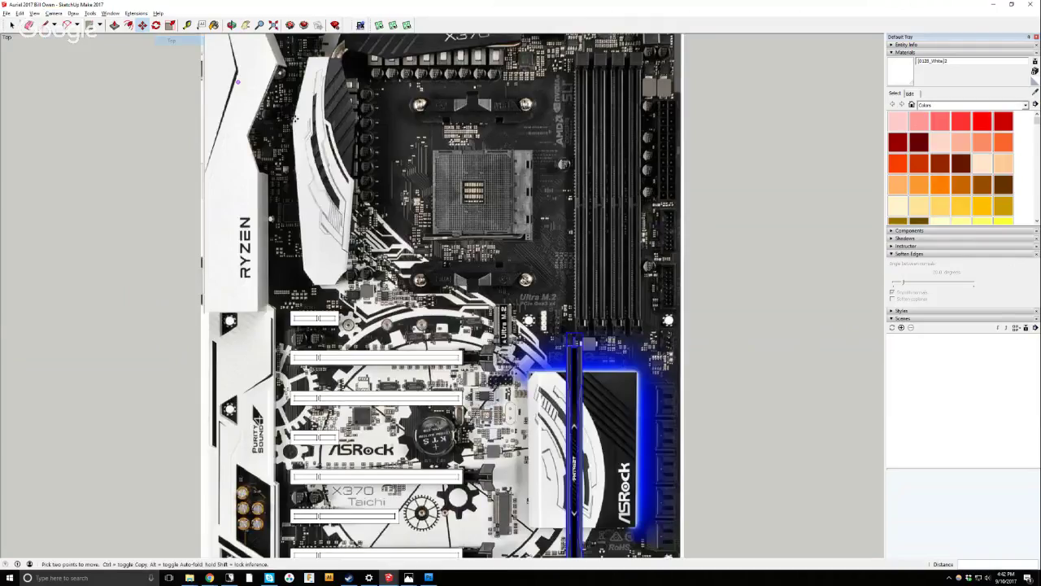
{"action": "scroll", "coordinate": [497, 255], "scroll_direction": "down", "scroll_amount": 5}
{"action": "key", "text": "ctrl+z"}
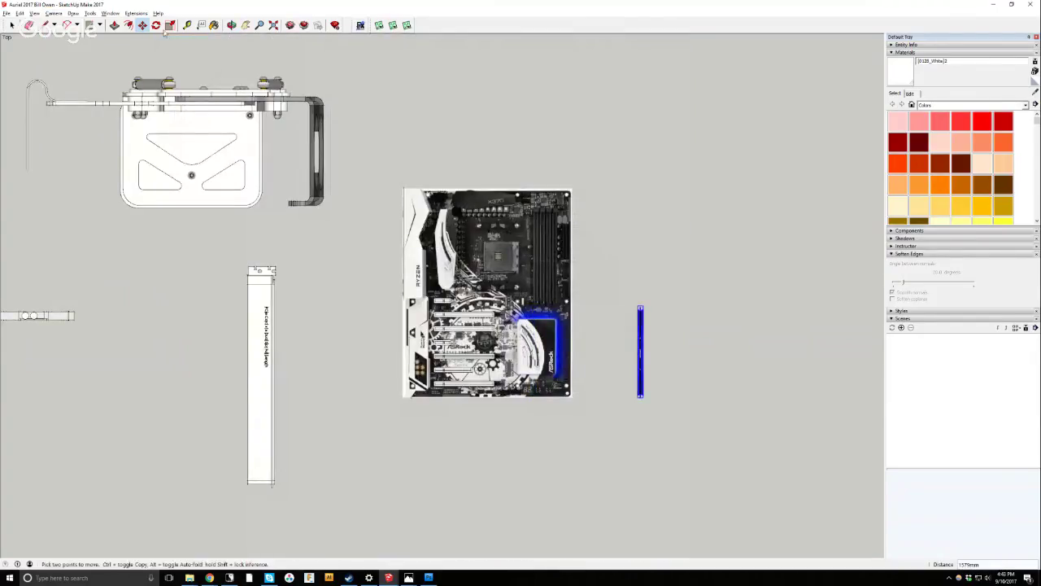
{"action": "left_click", "coordinate": [155, 24]}
{"action": "left_click", "coordinate": [655, 352]}
{"action": "left_click", "coordinate": [702, 355]}
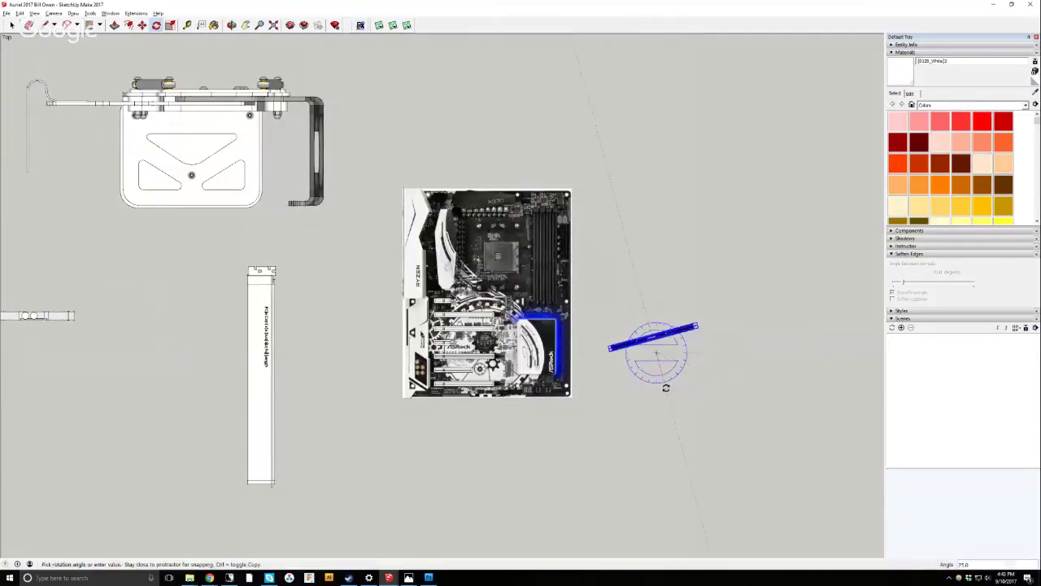
{"action": "key", "text": "Escape"}
{"action": "scroll", "coordinate": [618, 236], "scroll_direction": "down", "scroll_amount": 3}
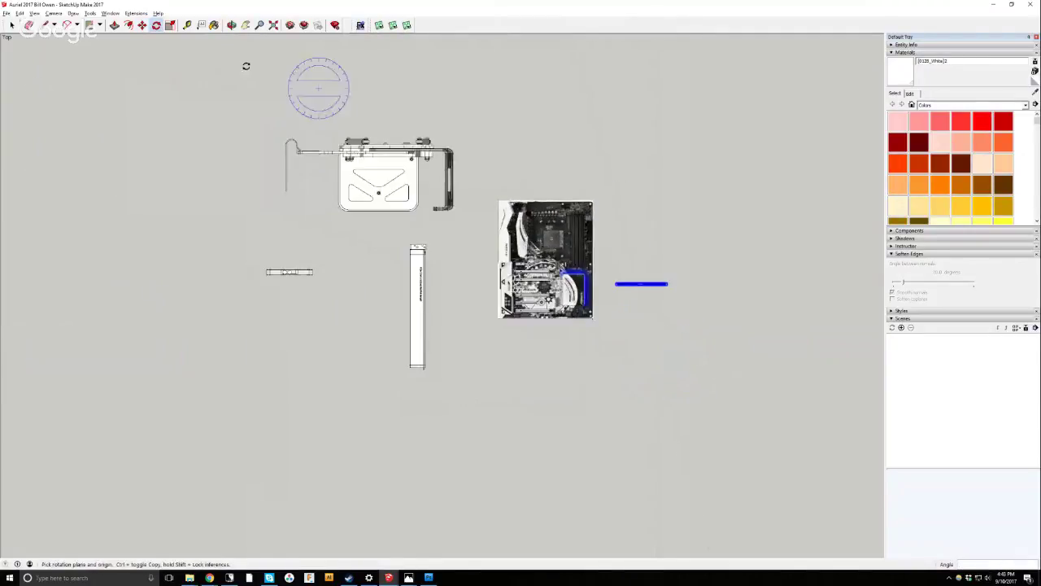
Move the RAM stick to a new spot, turn it vertical, and pick it up by its top end.
{"action": "left_click", "coordinate": [142, 25]}
{"action": "scroll", "coordinate": [624, 295], "scroll_direction": "up", "scroll_amount": 5}
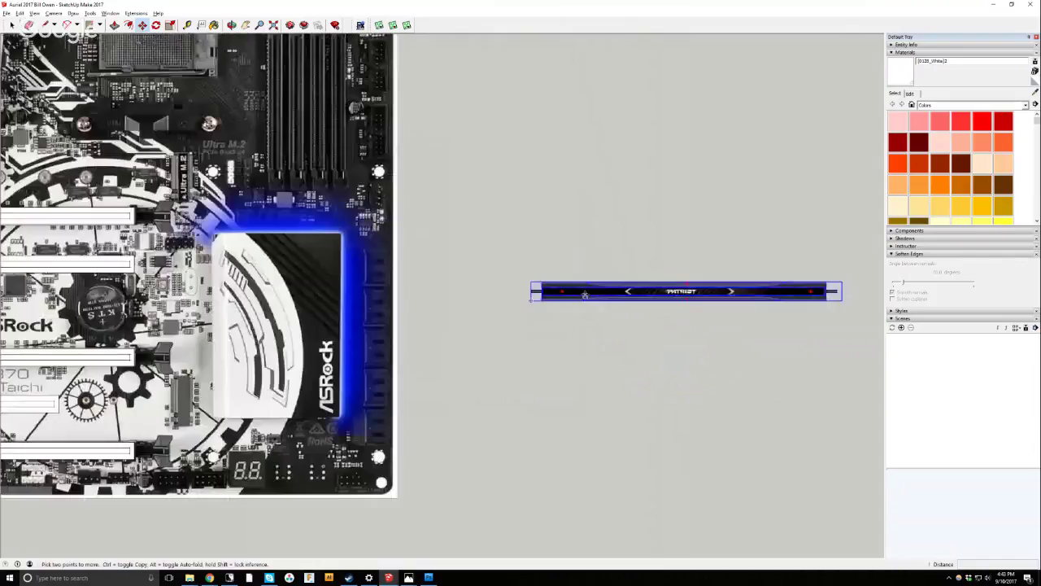
{"action": "scroll", "coordinate": [600, 303], "scroll_direction": "down", "scroll_amount": 4}
{"action": "left_click", "coordinate": [600, 301]}
{"action": "left_click", "coordinate": [575, 229]}
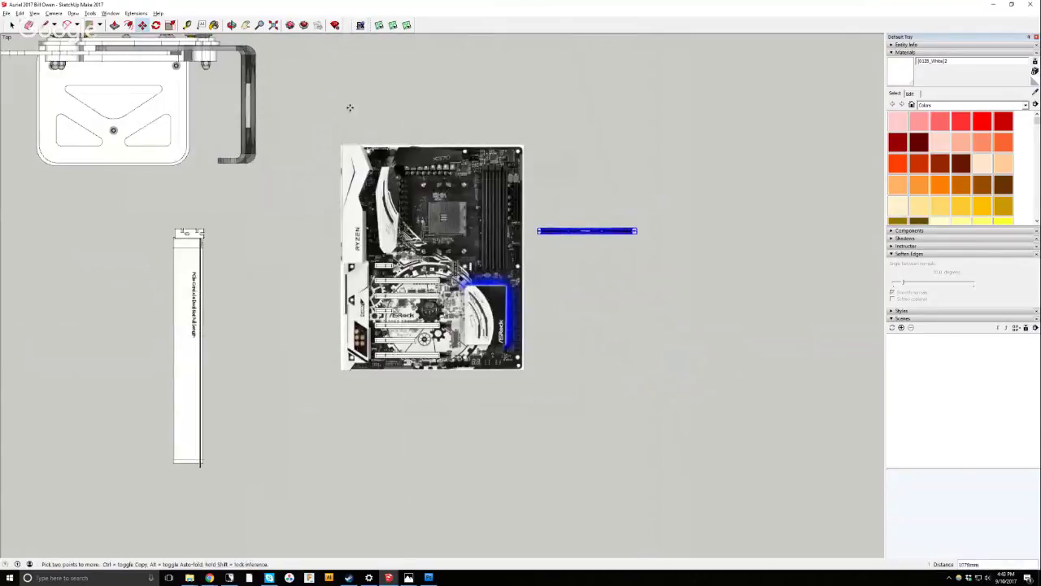
{"action": "scroll", "coordinate": [326, 101], "scroll_direction": "up", "scroll_amount": 3}
{"action": "left_click", "coordinate": [156, 25]}
{"action": "scroll", "coordinate": [187, 105], "scroll_direction": "down", "scroll_amount": 3}
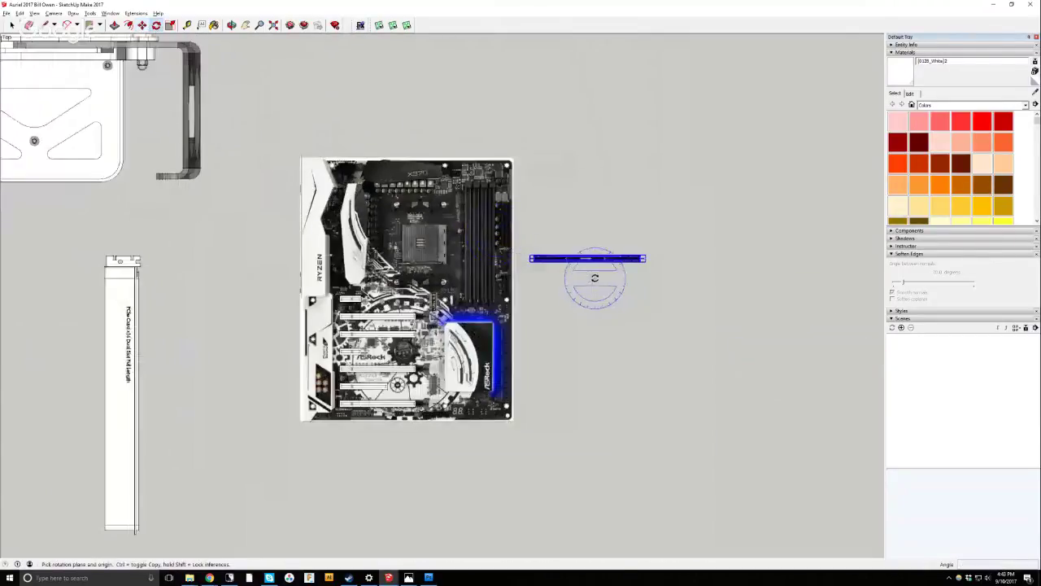
{"action": "left_click", "coordinate": [600, 276]}
{"action": "left_click", "coordinate": [618, 276]}
{"action": "left_click", "coordinate": [594, 295]}
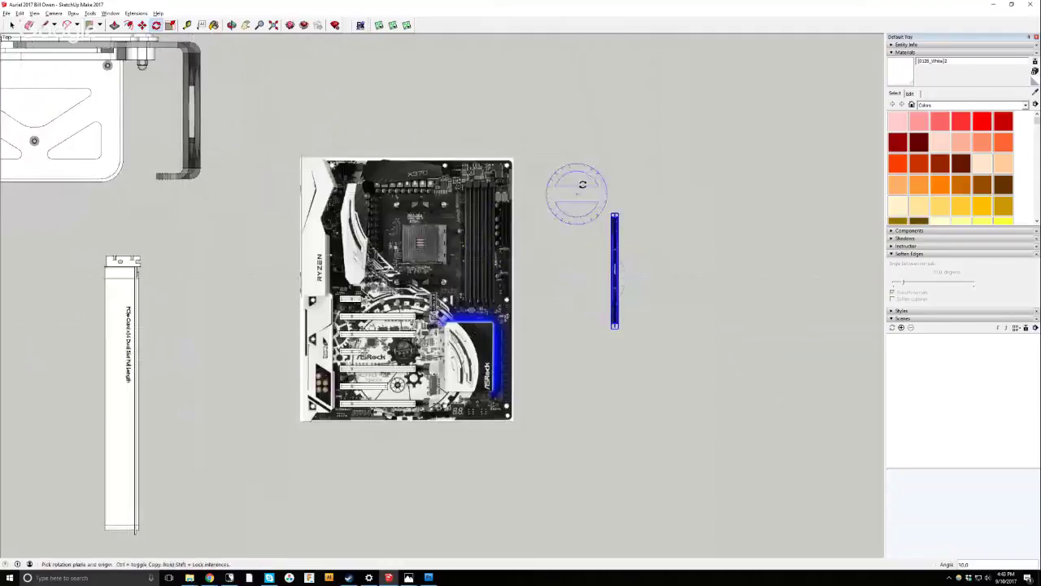
{"action": "key", "text": "m"}
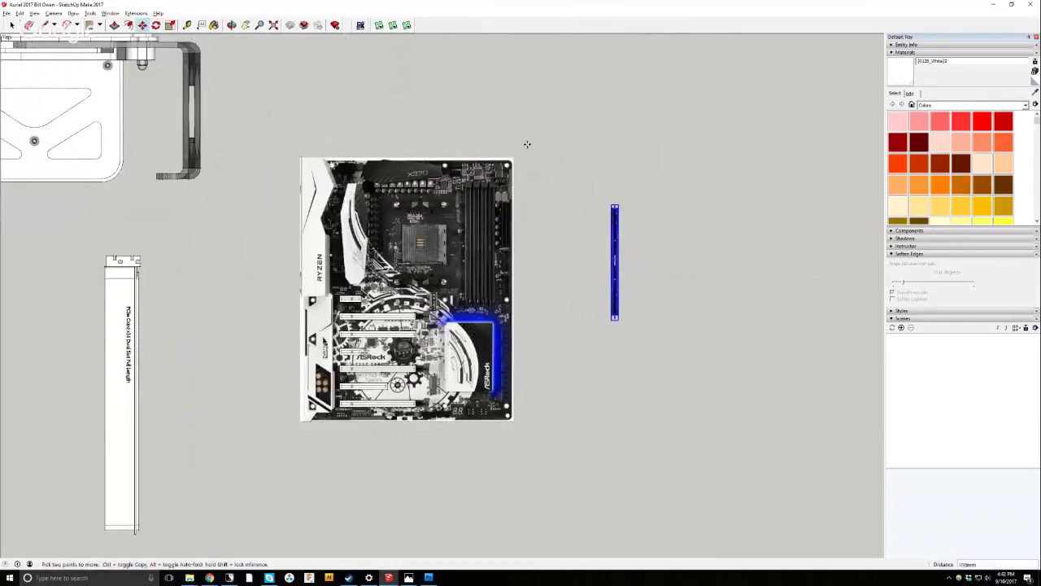
{"action": "left_click", "coordinate": [615, 206]}
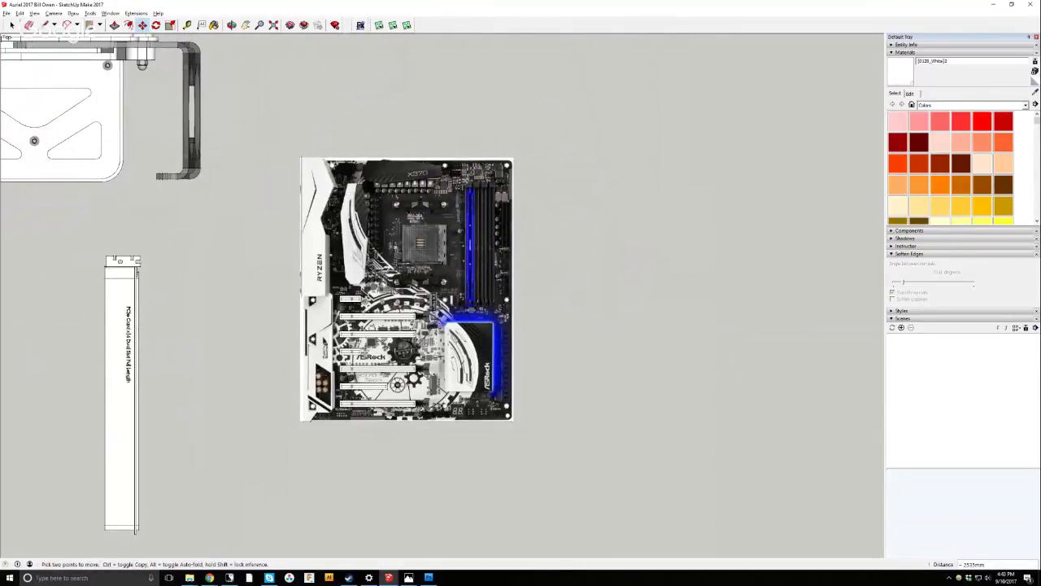
Place RAM stick copies into the next slot and the fourth DIMM slot.
{"action": "scroll", "coordinate": [444, 168], "scroll_direction": "up", "scroll_amount": 1}
{"action": "scroll", "coordinate": [449, 173], "scroll_direction": "up", "scroll_amount": 3}
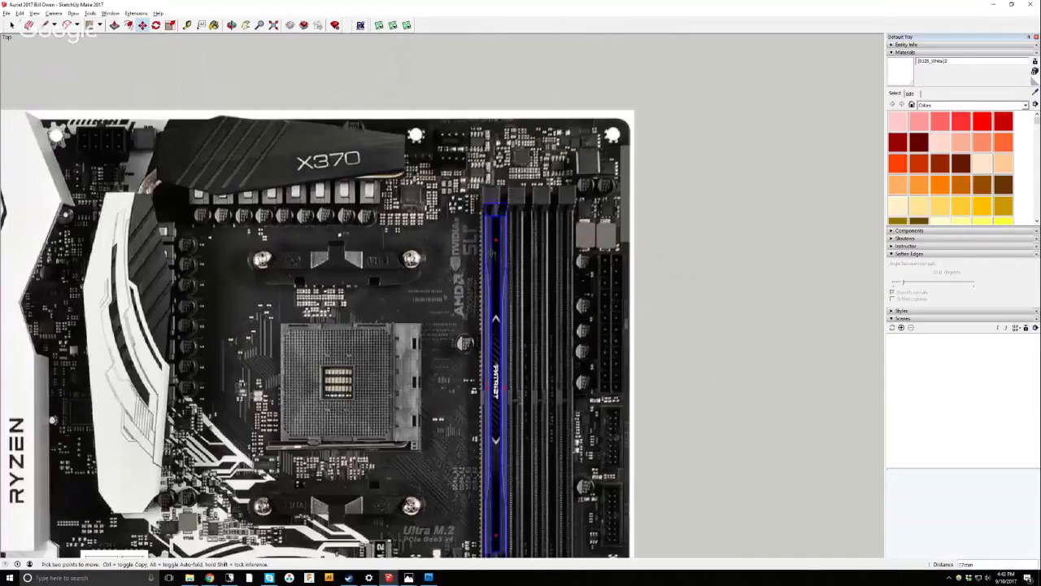
{"action": "scroll", "coordinate": [488, 244], "scroll_direction": "down", "scroll_amount": 2}
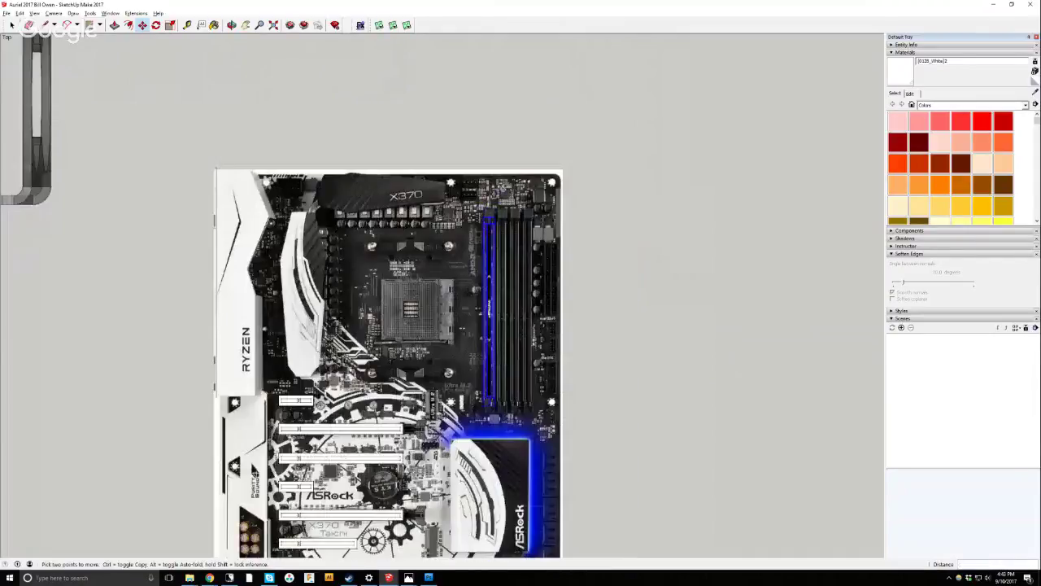
{"action": "left_click", "coordinate": [514, 142]}
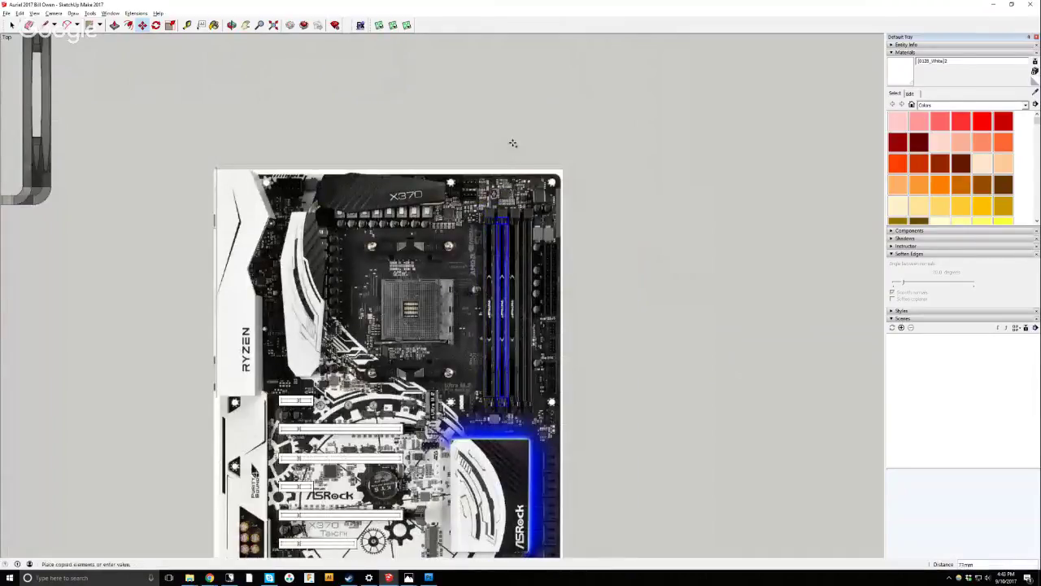
{"action": "scroll", "coordinate": [512, 208], "scroll_direction": "up", "scroll_amount": 2}
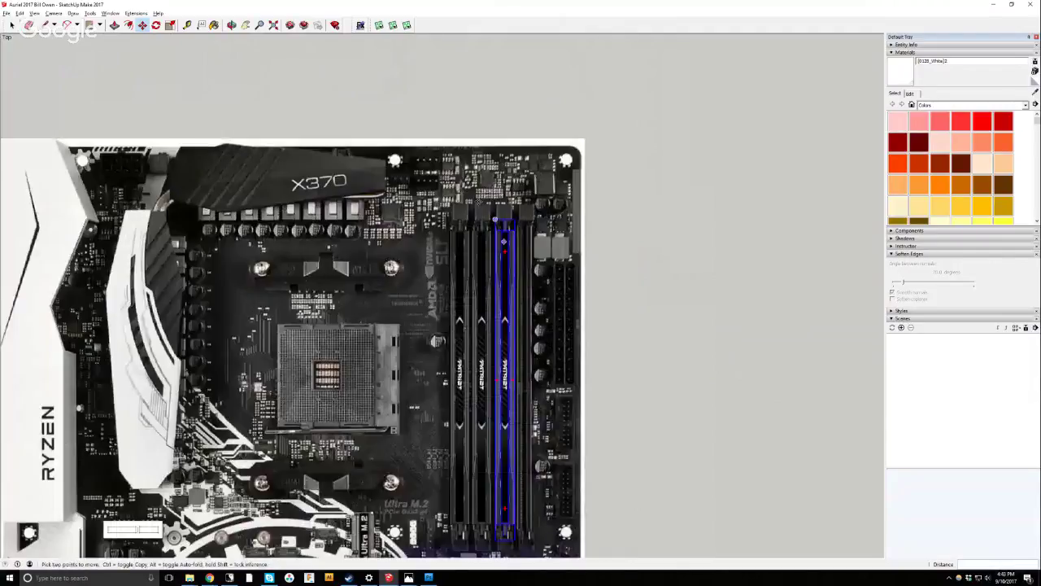
{"action": "key", "text": "ctrl+v"}
{"action": "left_click", "coordinate": [522, 112]}
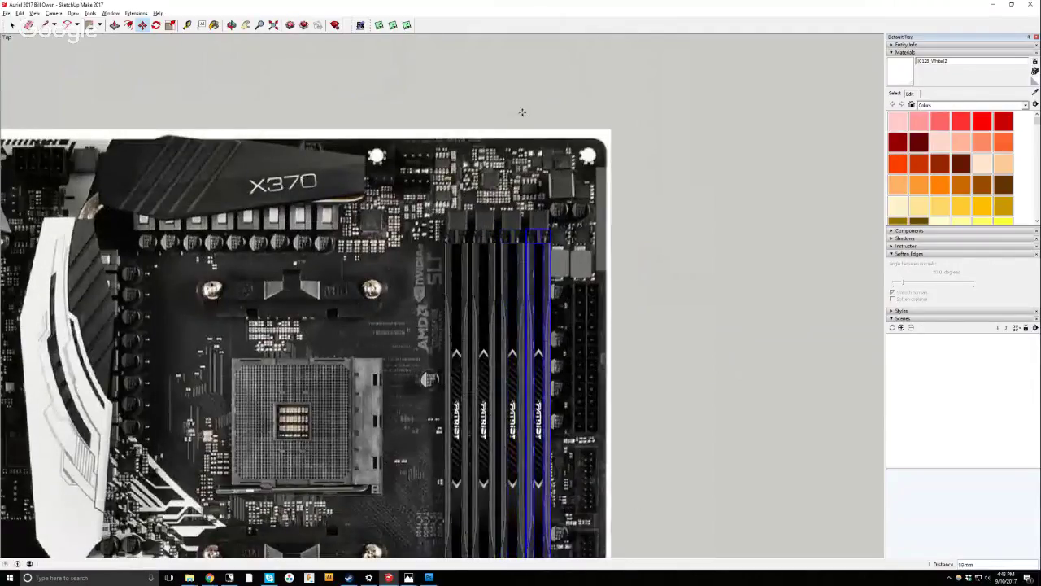
{"action": "scroll", "coordinate": [529, 110], "scroll_direction": "down", "scroll_amount": 3}
Clear the selection and orbit to a tilted, closer view of the board.
{"action": "key", "text": "space"}
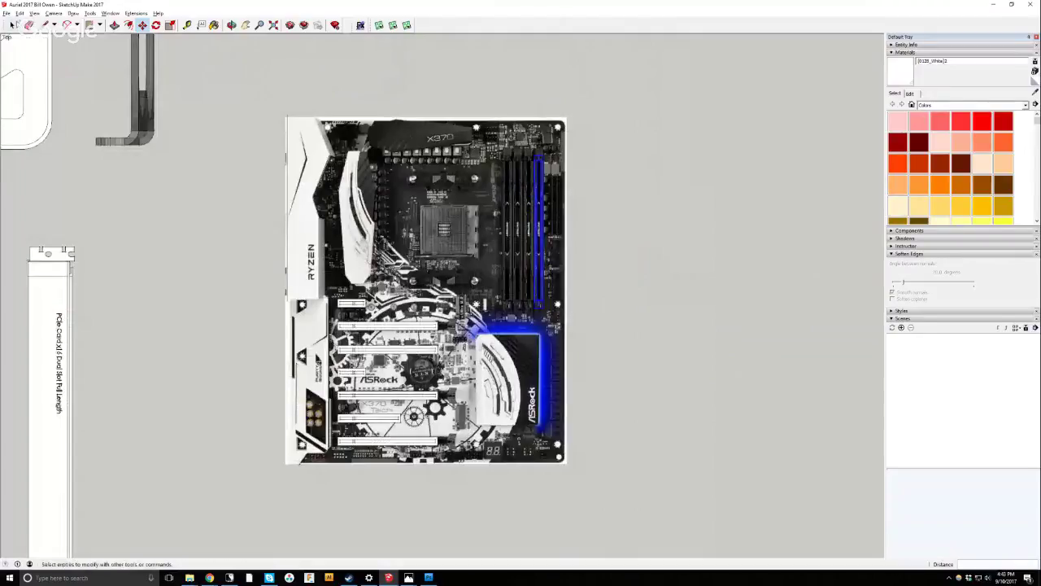
{"action": "left_click", "coordinate": [245, 271]}
{"action": "middle_click_drag", "start_coordinate": [244, 262], "coordinate": [305, 227]}
{"action": "left_click", "coordinate": [232, 25]}
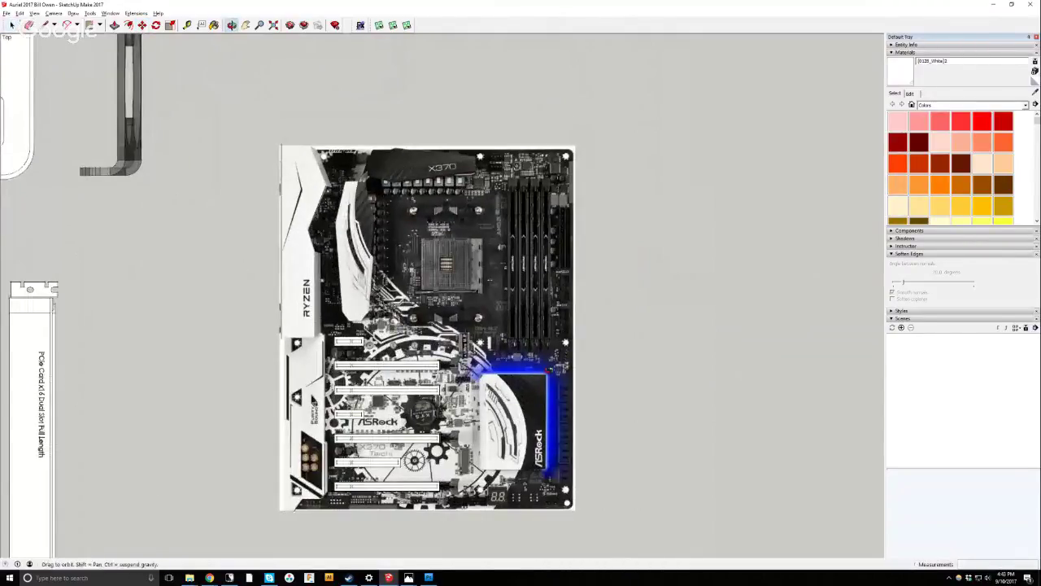
{"action": "left_click_drag", "start_coordinate": [358, 113], "coordinate": [326, 90]}
{"action": "key", "text": "space"}
{"action": "middle_click_drag", "start_coordinate": [325, 90], "coordinate": [248, 72]}
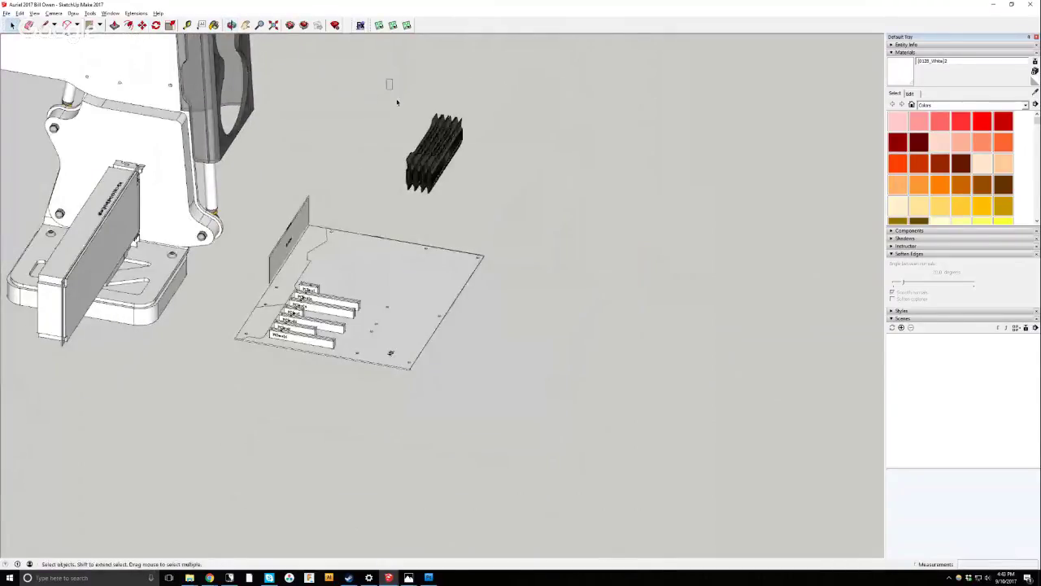
Select the four RAM sticks and, in front view, move them down onto the board.
{"action": "left_click_drag", "start_coordinate": [396, 102], "coordinate": [530, 221]}
{"action": "left_click", "coordinate": [53, 13]}
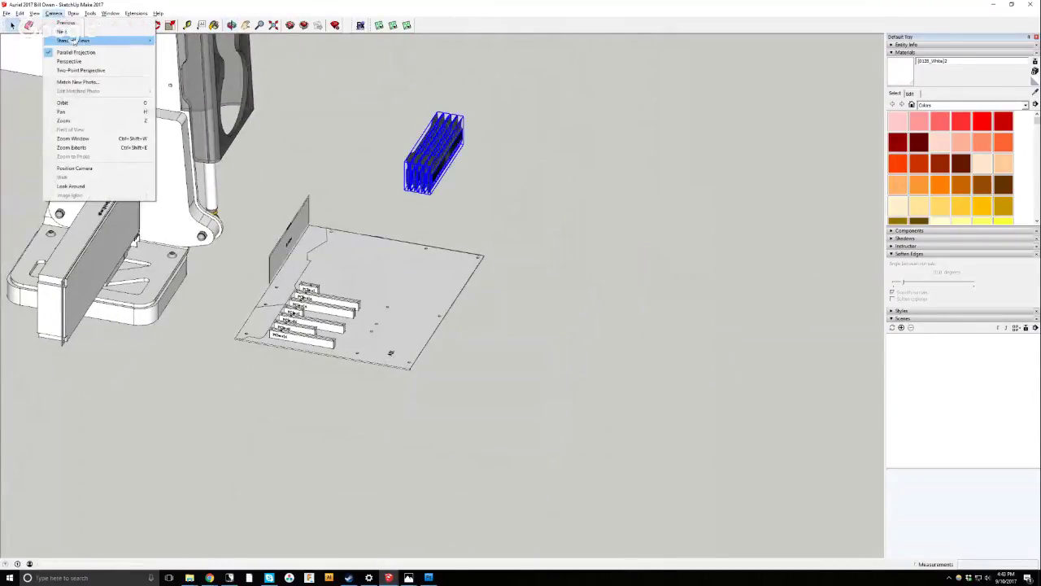
{"action": "mouse_move", "coordinate": [73, 40]}
{"action": "left_click", "coordinate": [184, 57]}
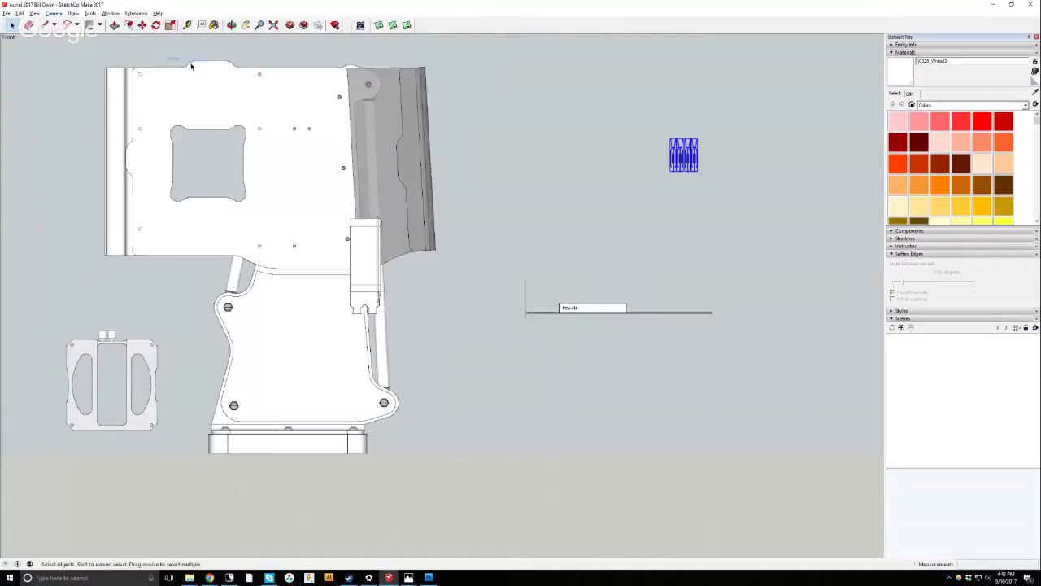
{"action": "scroll", "coordinate": [648, 230], "scroll_direction": "up", "scroll_amount": 3}
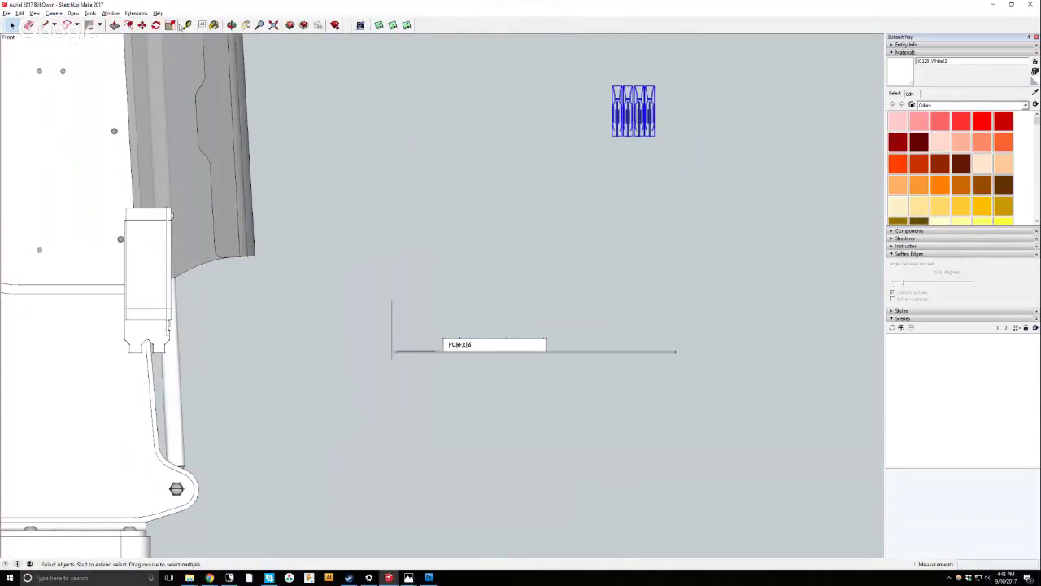
{"action": "key", "text": "m"}
{"action": "left_click", "coordinate": [651, 170]}
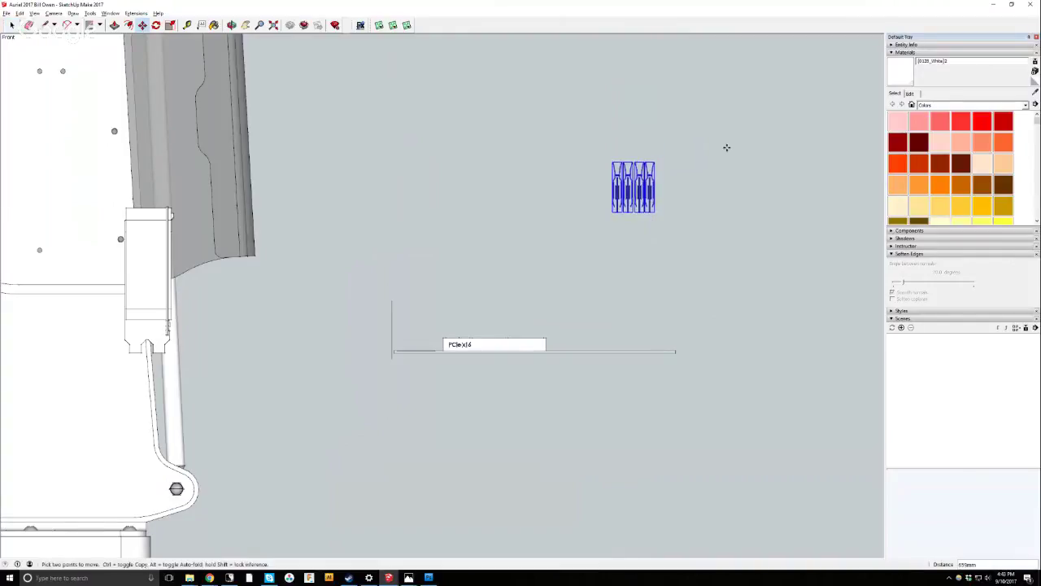
{"action": "left_click", "coordinate": [729, 285]}
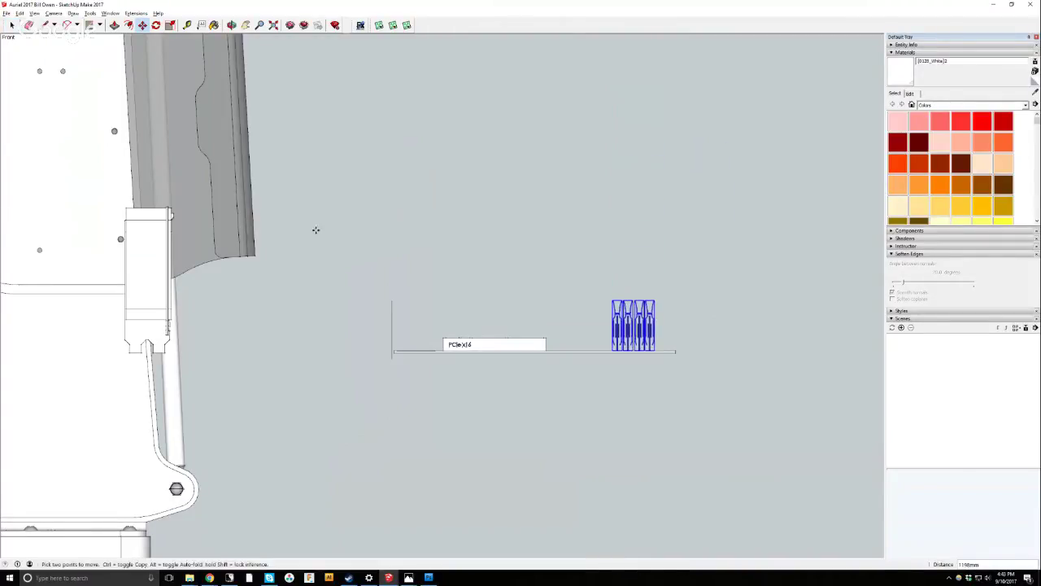
Return to top view and select, then deselect, the motherboard with its RAM.
{"action": "left_click", "coordinate": [54, 13]}
{"action": "mouse_move", "coordinate": [65, 40]}
{"action": "left_click", "coordinate": [172, 40]}
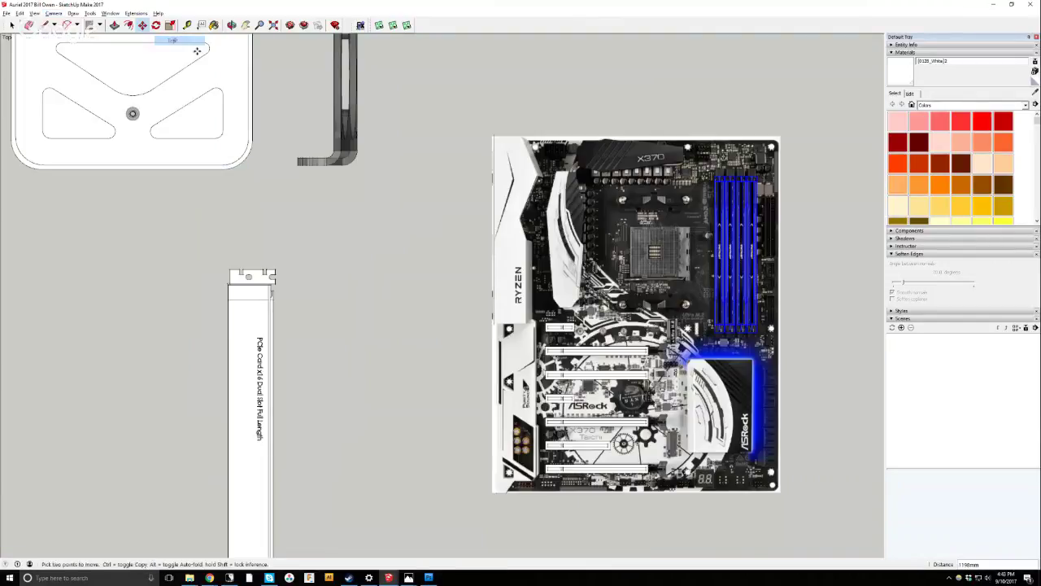
{"action": "key", "text": "space"}
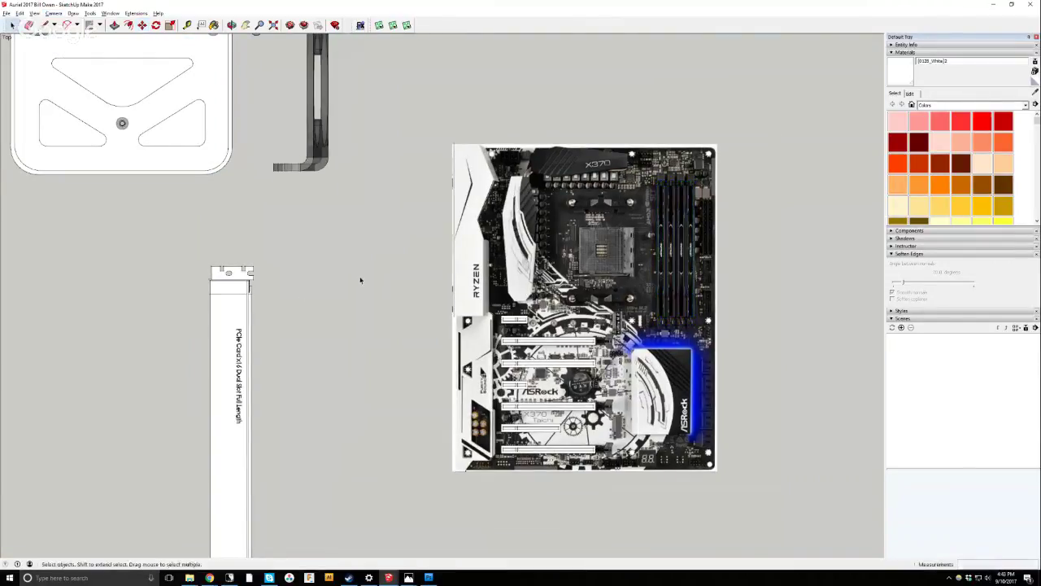
{"action": "scroll", "coordinate": [374, 276], "scroll_direction": "down", "scroll_amount": 3}
{"action": "left_click_drag", "start_coordinate": [409, 165], "coordinate": [716, 457]}
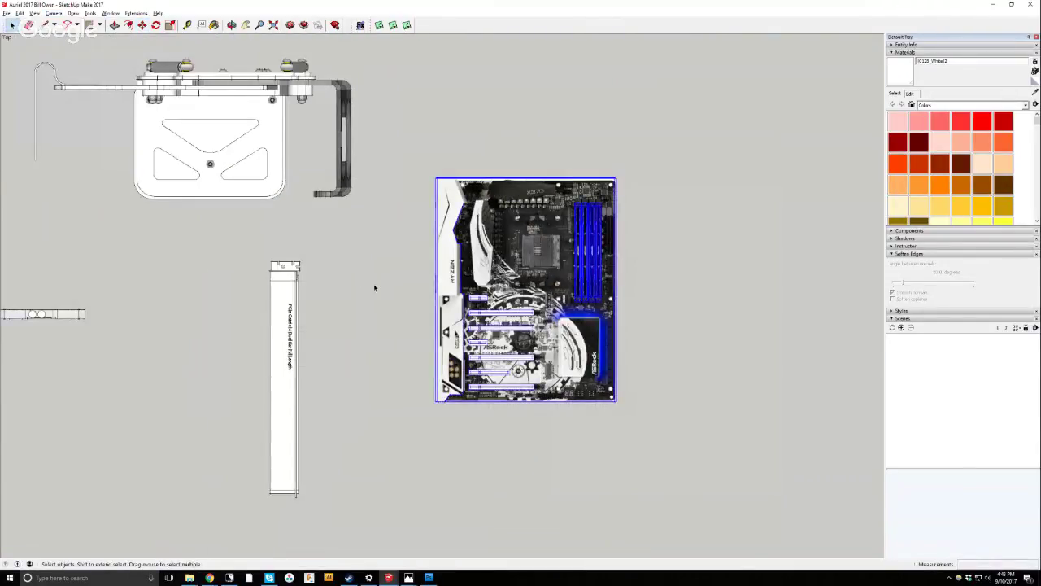
{"action": "left_click", "coordinate": [330, 378]}
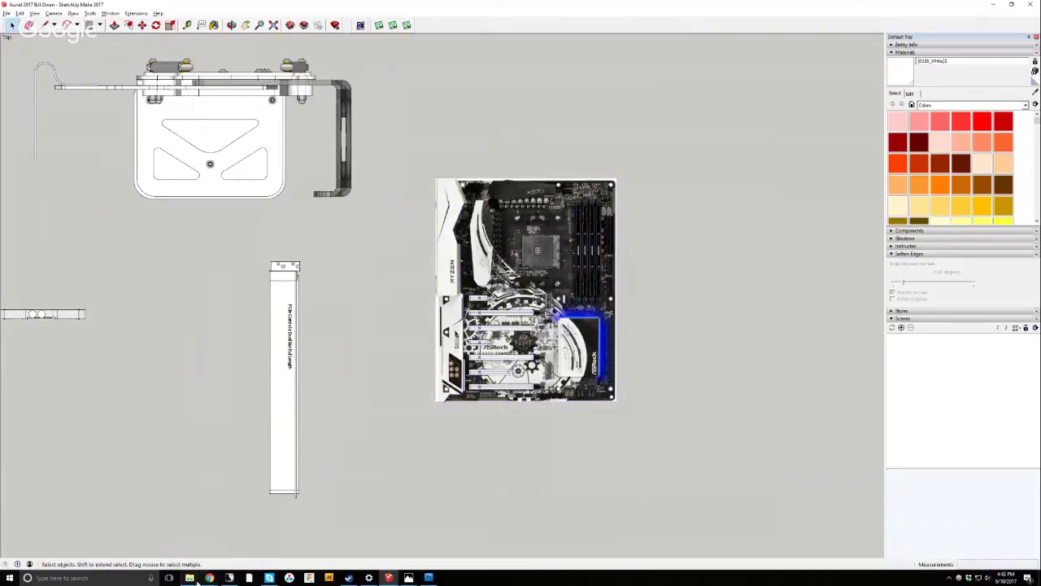
Open Parts > Motherboards, select the LGA Socket file, and minimize File Explorer.
{"action": "mouse_move", "coordinate": [190, 578]}
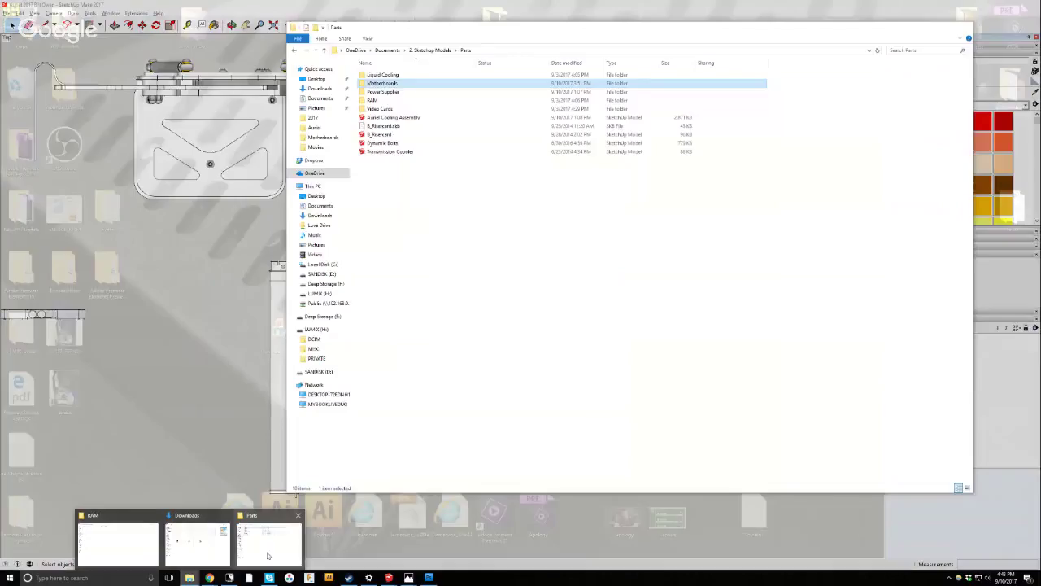
{"action": "left_click", "coordinate": [268, 555]}
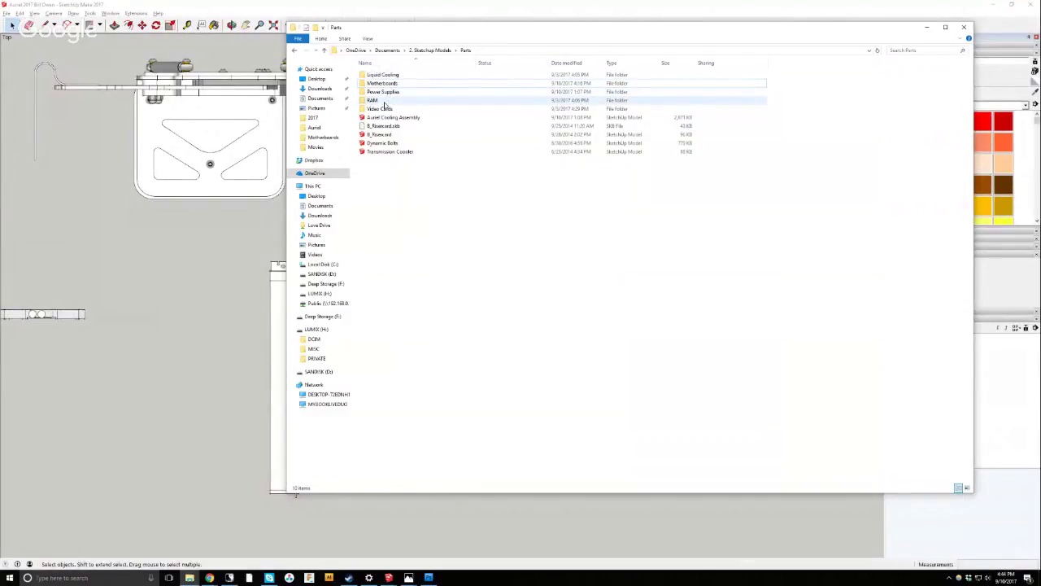
{"action": "left_click", "coordinate": [381, 84]}
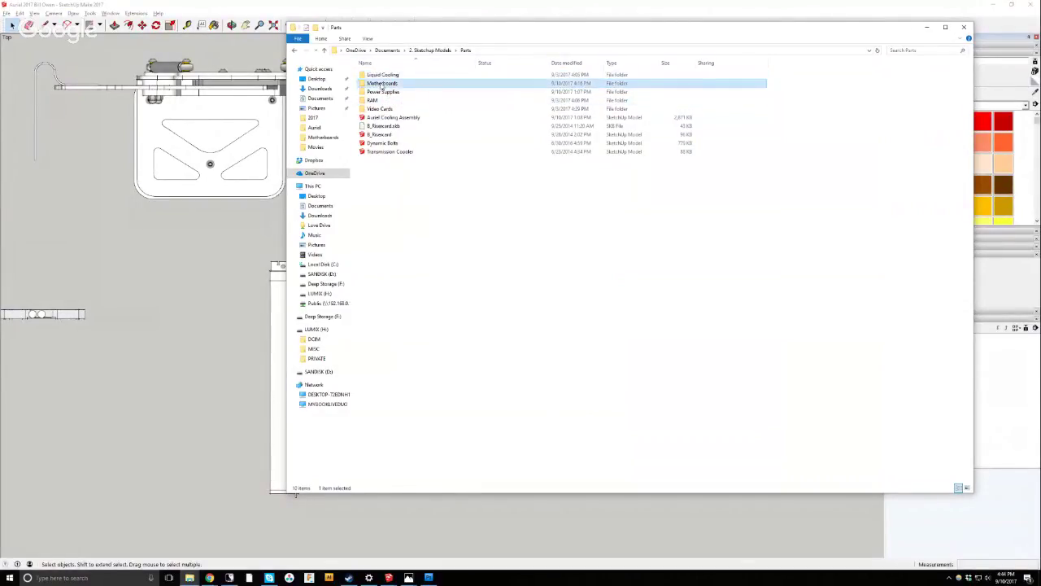
{"action": "double_click", "coordinate": [381, 84]}
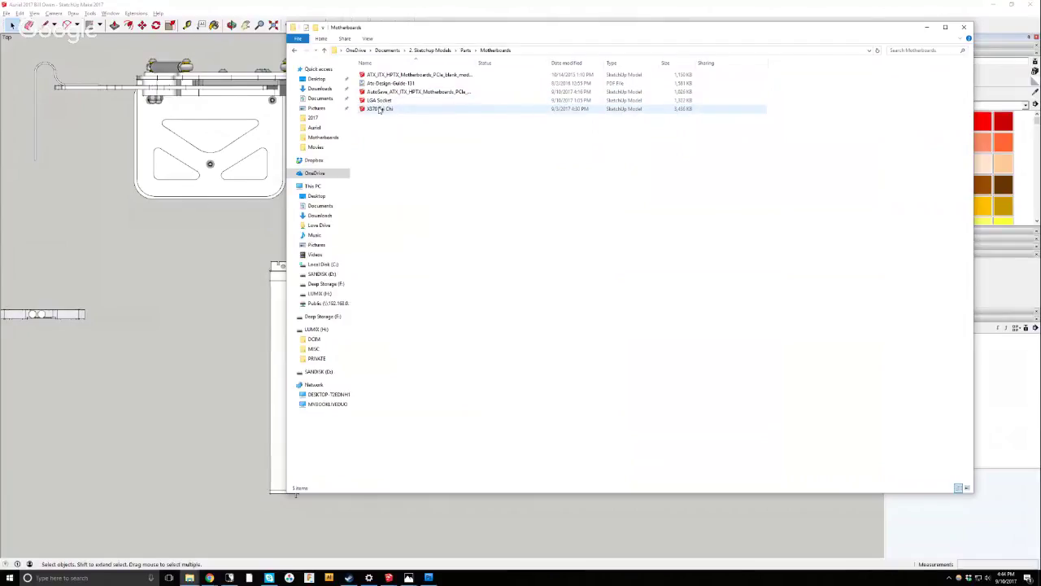
{"action": "left_click", "coordinate": [378, 101]}
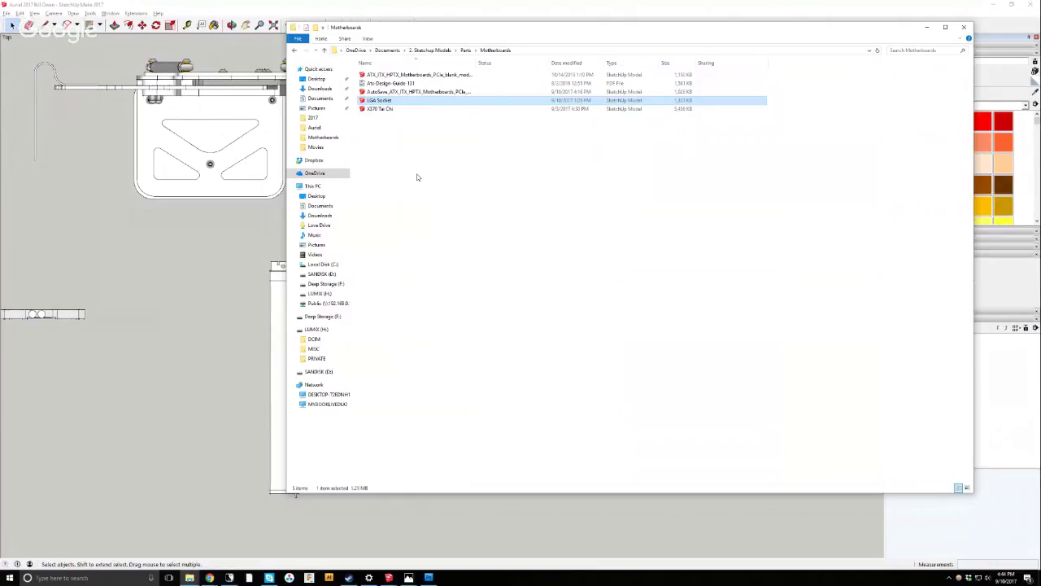
{"action": "left_click", "coordinate": [927, 27]}
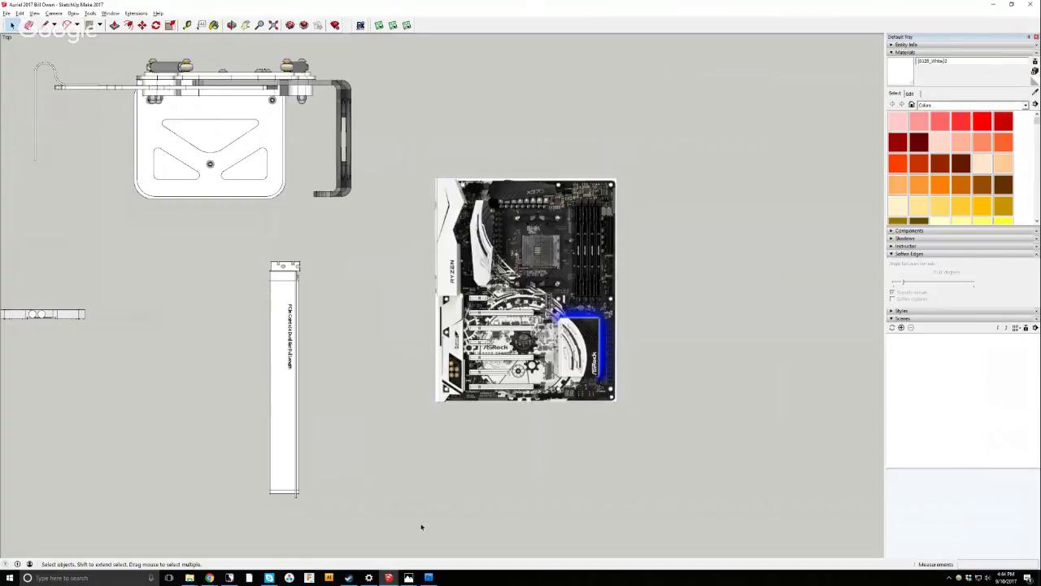
Bring the LGA Socket SketchUp window forward, sending the Welcome window behind it.
{"action": "mouse_move", "coordinate": [388, 578]}
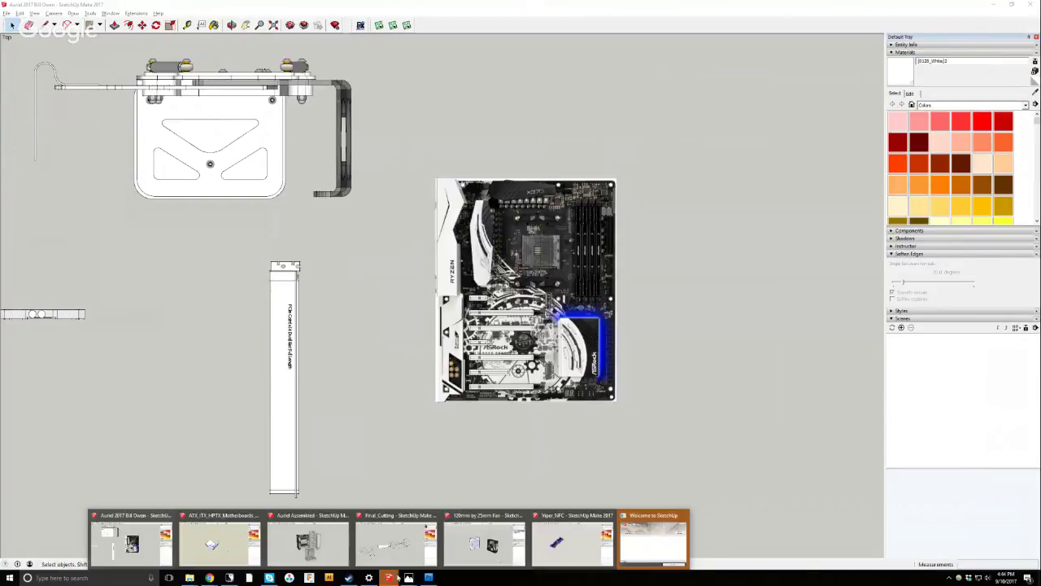
{"action": "left_click", "coordinate": [631, 544]}
{"action": "left_click", "coordinate": [706, 514]}
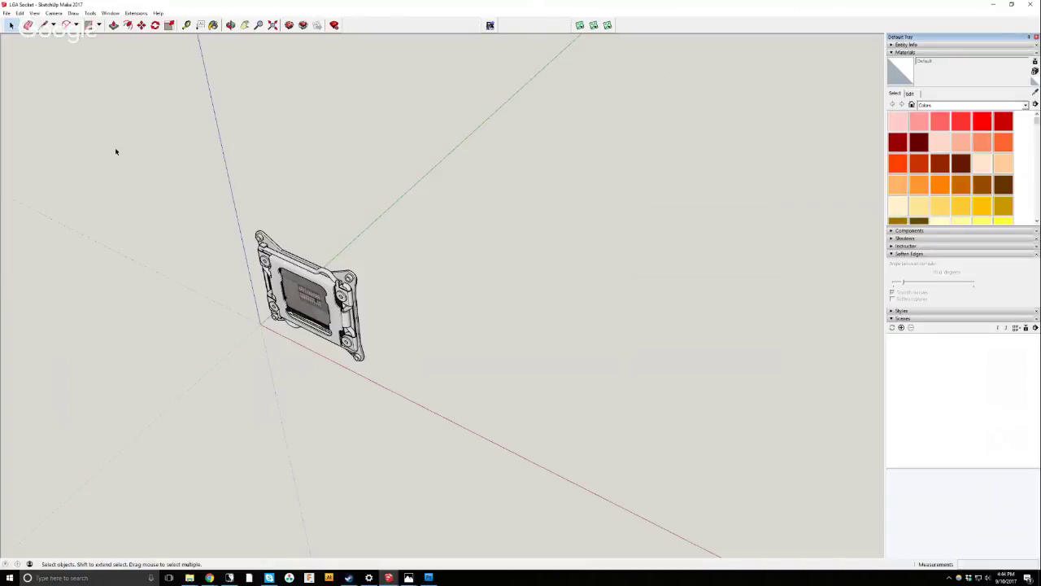
Select the whole LGA socket model and switch back to the PC build window.
{"action": "scroll", "coordinate": [317, 191], "scroll_direction": "down", "scroll_amount": 2}
{"action": "scroll", "coordinate": [414, 227], "scroll_direction": "up", "scroll_amount": 4}
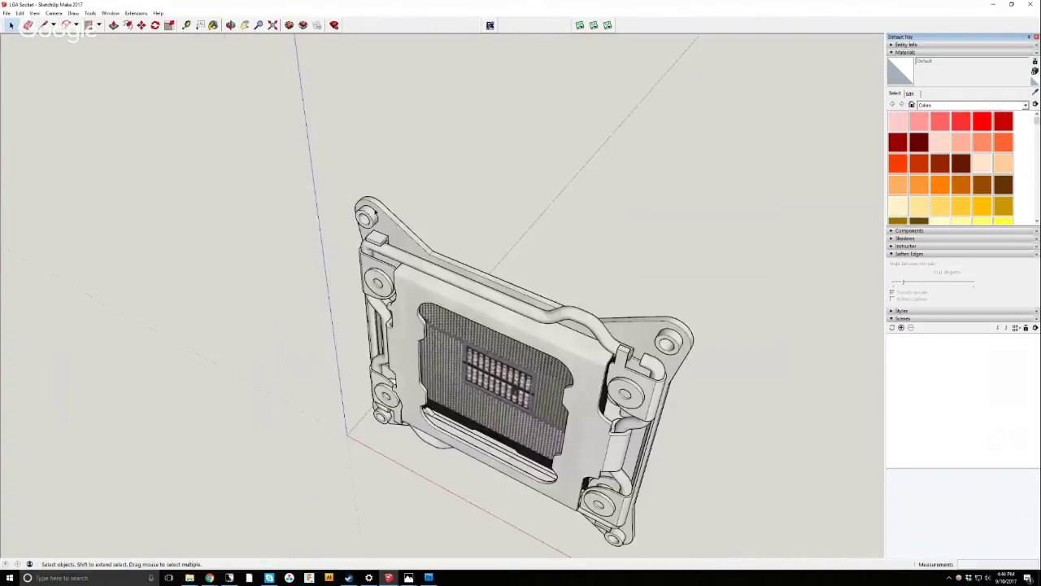
{"action": "left_click", "coordinate": [375, 213]}
{"action": "scroll", "coordinate": [375, 213], "scroll_direction": "down", "scroll_amount": 2}
{"action": "scroll", "coordinate": [353, 323], "scroll_direction": "down", "scroll_amount": 3}
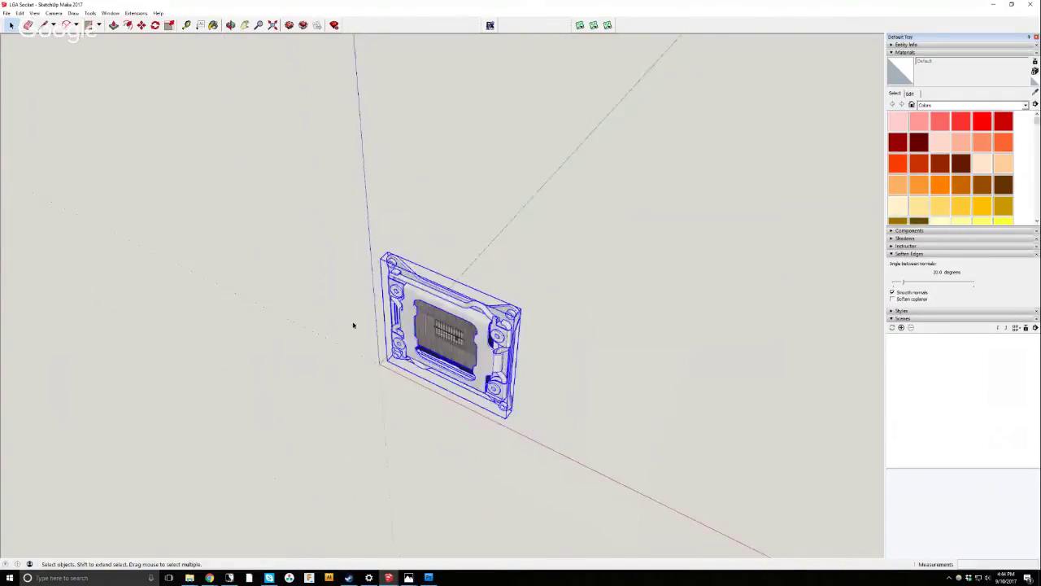
{"action": "key", "text": "alt+Tab"}
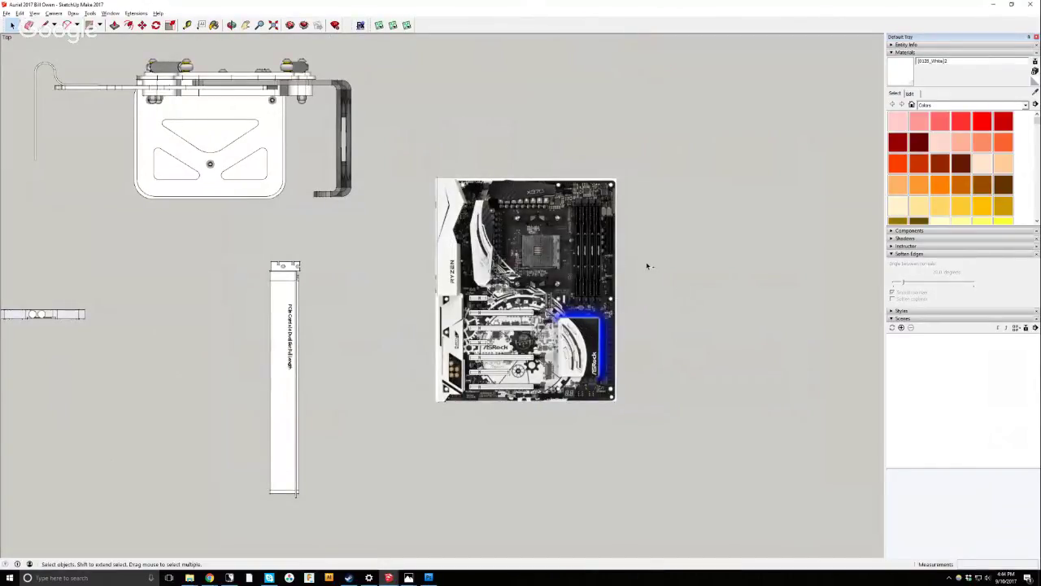
Paste the LGA socket and place it beside the motherboard.
{"action": "key", "text": "ctrl+v"}
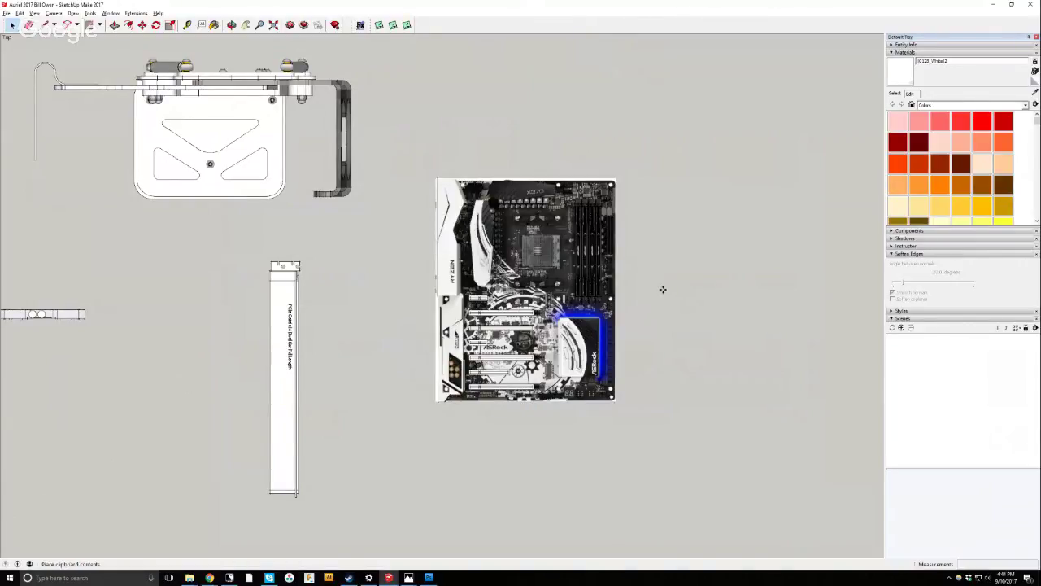
{"action": "scroll", "coordinate": [664, 285], "scroll_direction": "up", "scroll_amount": 1}
{"action": "left_click", "coordinate": [628, 329]}
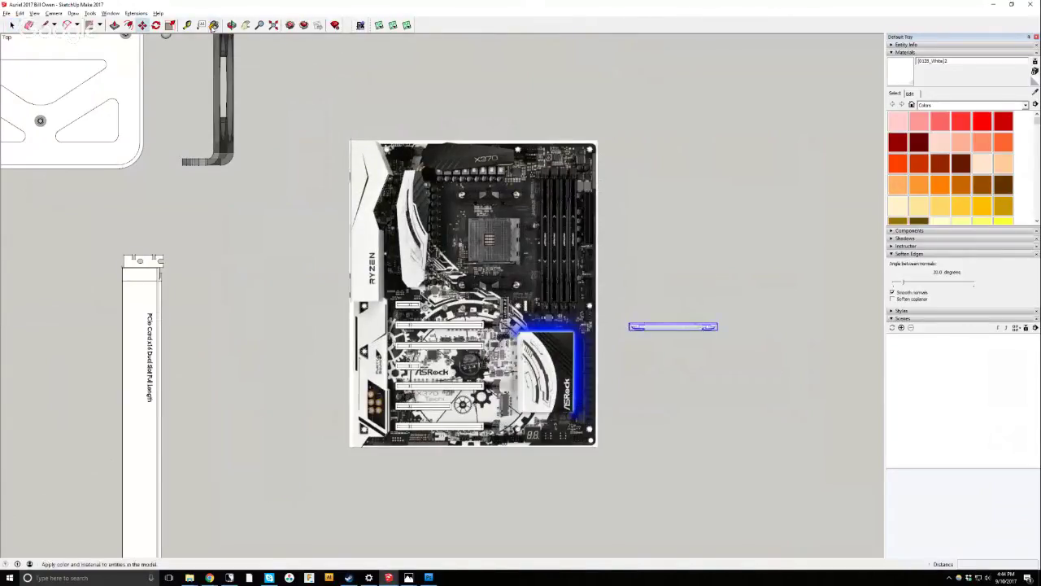
{"action": "middle_click_drag", "start_coordinate": [628, 328], "coordinate": [244, 306]}
{"action": "middle_click_drag", "start_coordinate": [196, 222], "coordinate": [220, 293]}
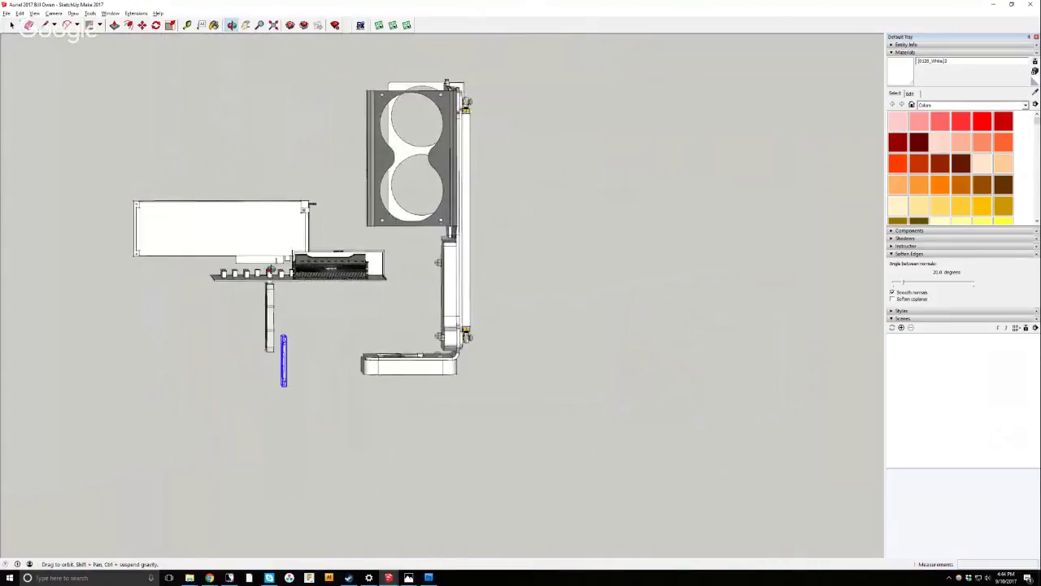
From the Right standard view, rotate the socket 90° so it lies horizontal.
{"action": "left_click", "coordinate": [53, 13]}
{"action": "mouse_move", "coordinate": [77, 40]}
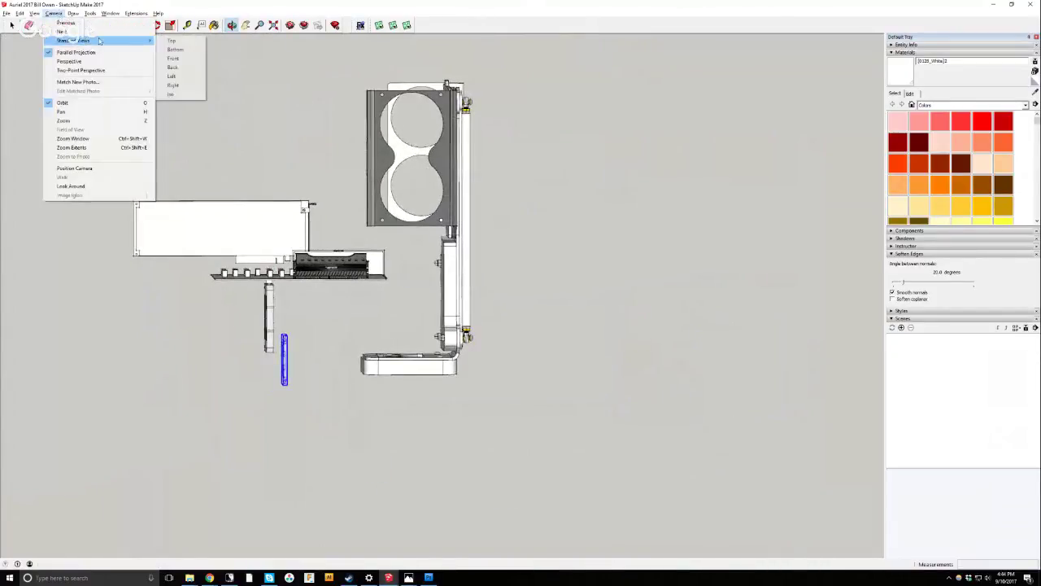
{"action": "left_click", "coordinate": [185, 86]}
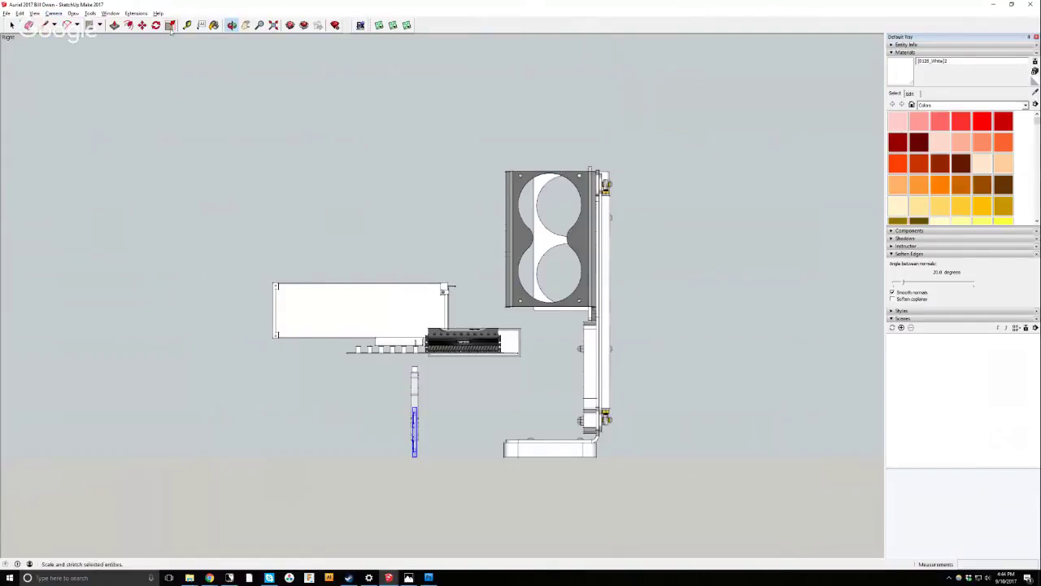
{"action": "key", "text": "q"}
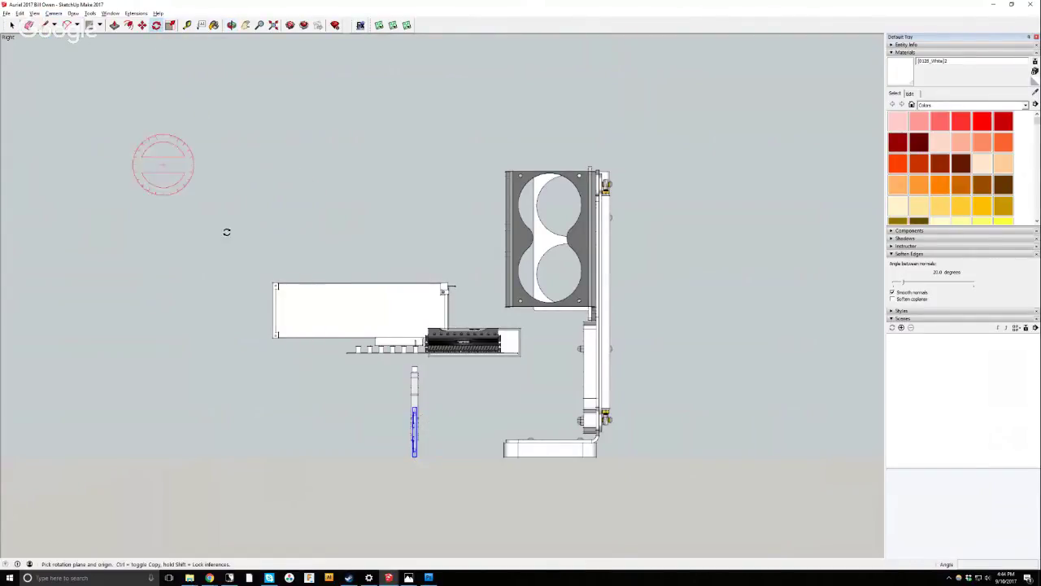
{"action": "left_click", "coordinate": [445, 423]}
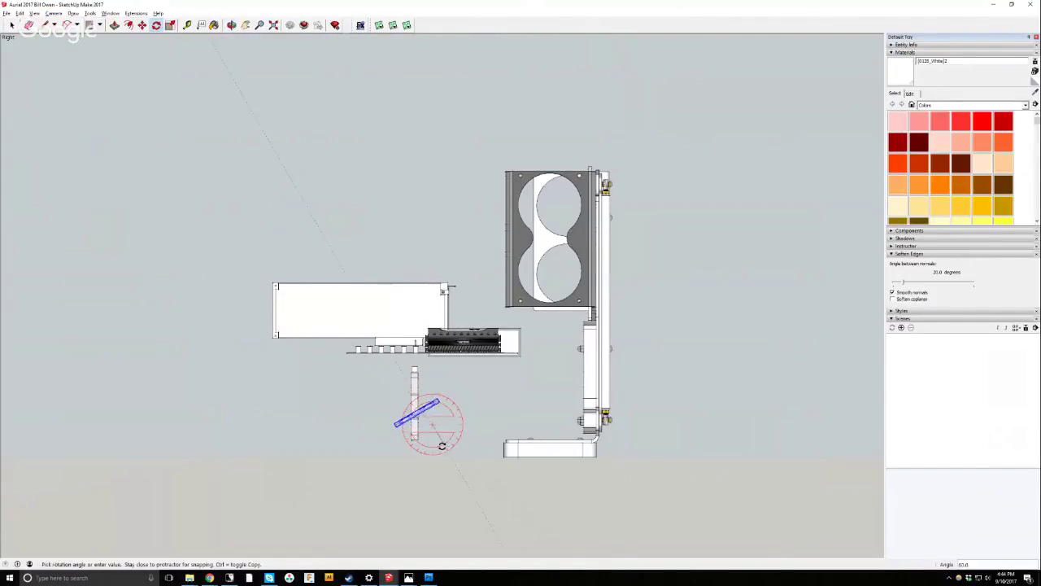
{"action": "left_click", "coordinate": [433, 449]}
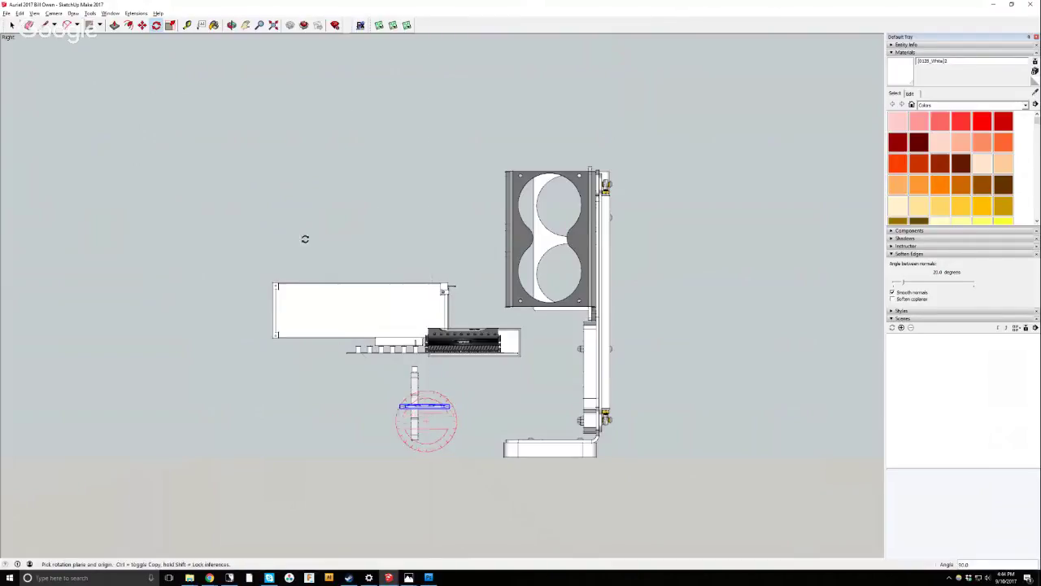
Move the rotated socket higher in the model and orbit to a perspective view.
{"action": "left_click", "coordinate": [141, 24]}
{"action": "left_click", "coordinate": [362, 434]}
{"action": "left_click", "coordinate": [237, 188]}
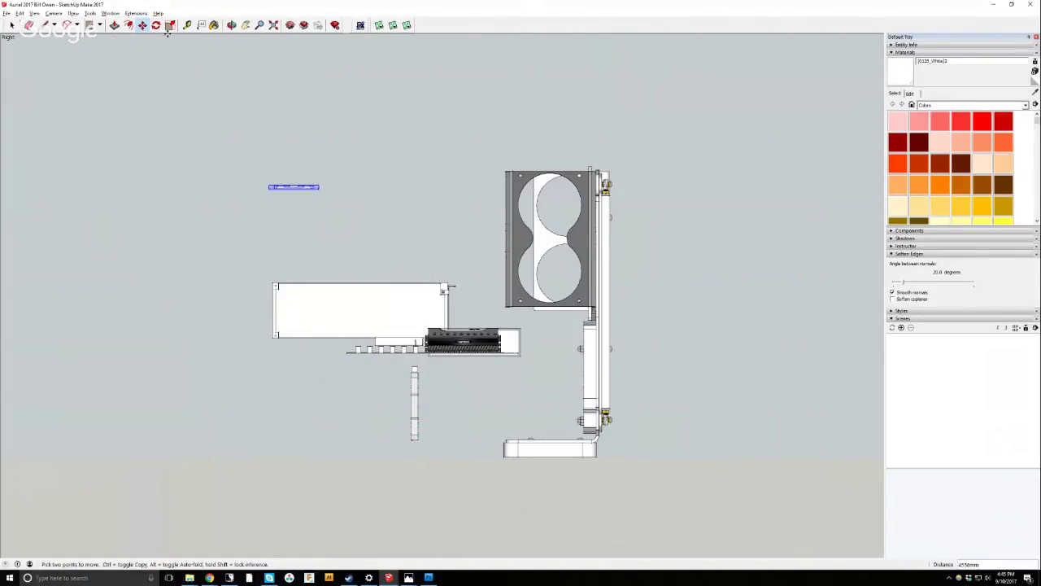
{"action": "left_click", "coordinate": [232, 25]}
{"action": "left_click_drag", "start_coordinate": [349, 228], "coordinate": [697, 480]}
{"action": "scroll", "coordinate": [674, 418], "scroll_direction": "up", "scroll_amount": 3}
Move the CPU socket onto the motherboard's CPU area.
{"action": "scroll", "coordinate": [697, 481], "scroll_direction": "up", "scroll_amount": 2}
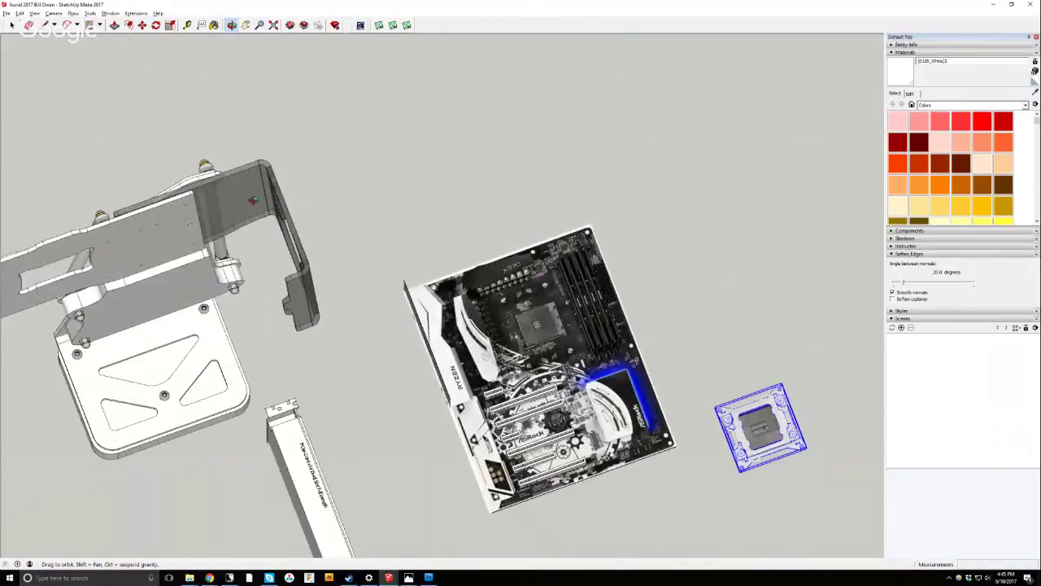
{"action": "left_click", "coordinate": [129, 26]}
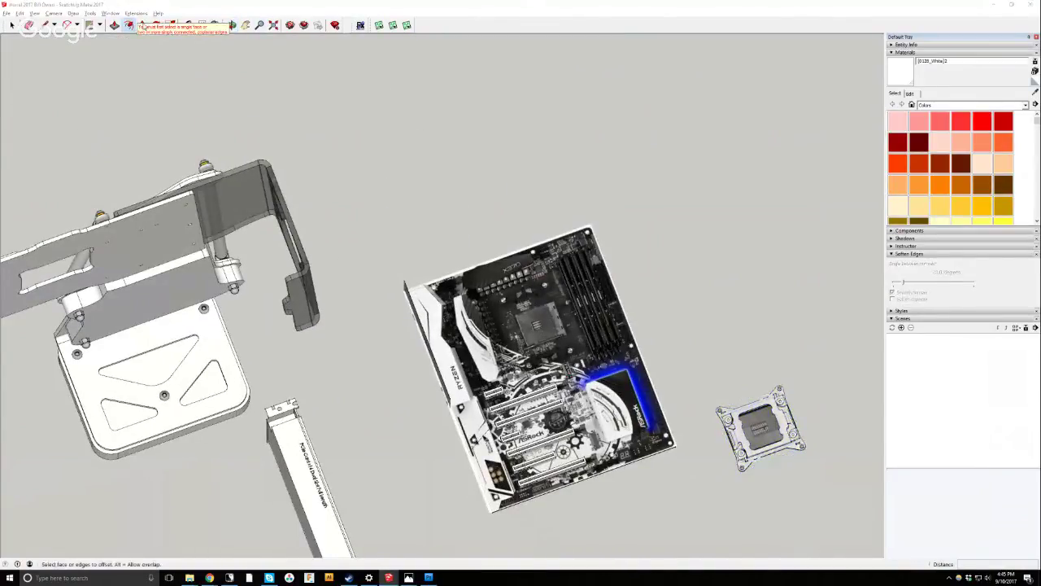
{"action": "key", "text": "m"}
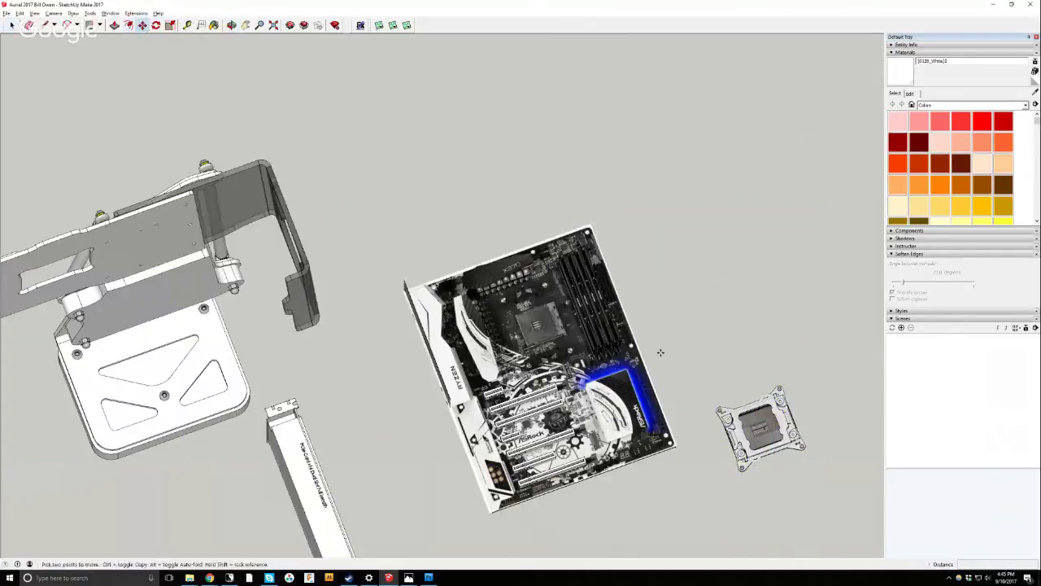
{"action": "scroll", "coordinate": [709, 406], "scroll_direction": "up", "scroll_amount": 1}
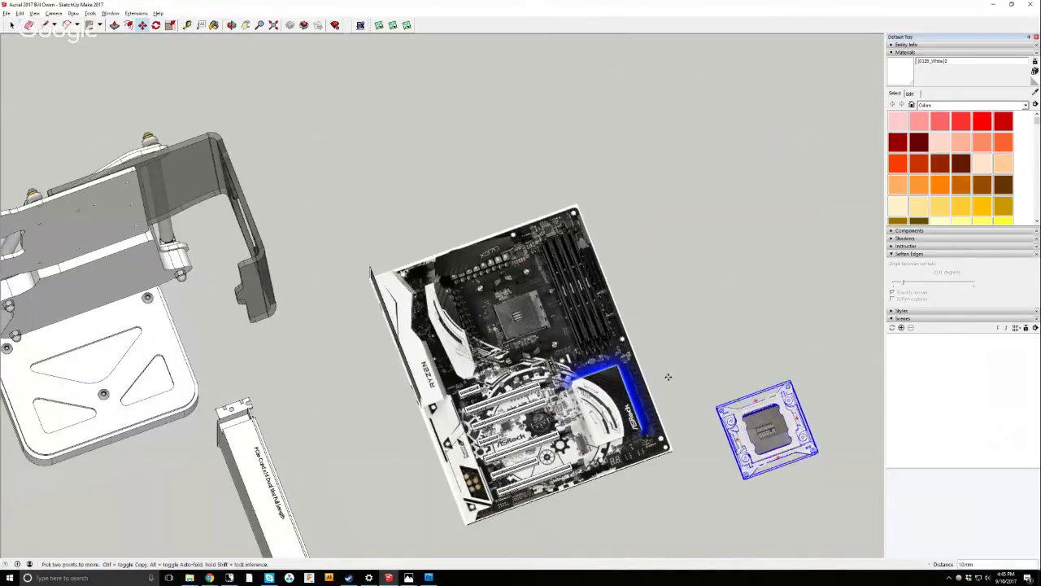
{"action": "left_click", "coordinate": [722, 408]}
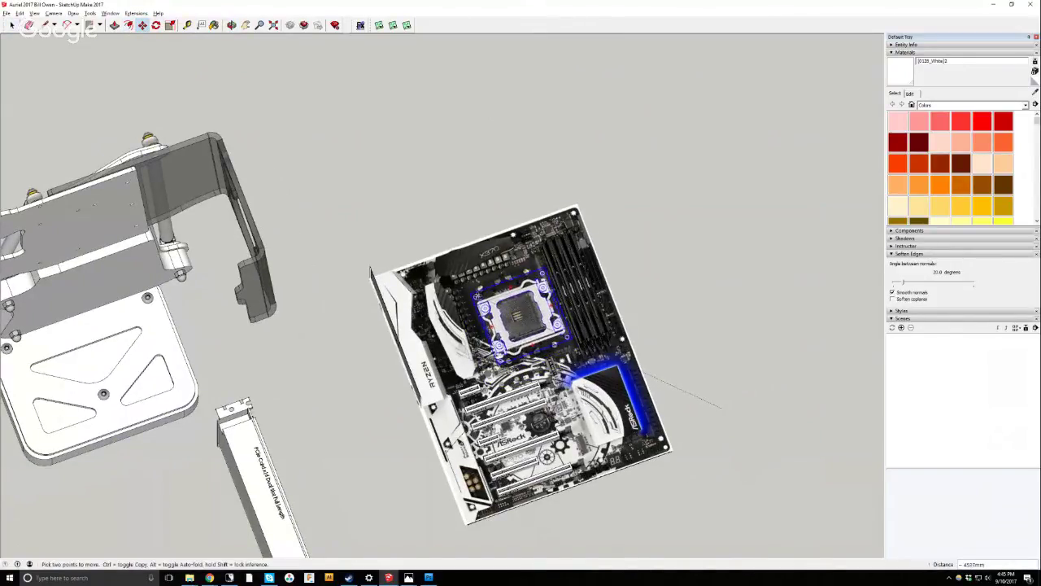
{"action": "left_click", "coordinate": [478, 300]}
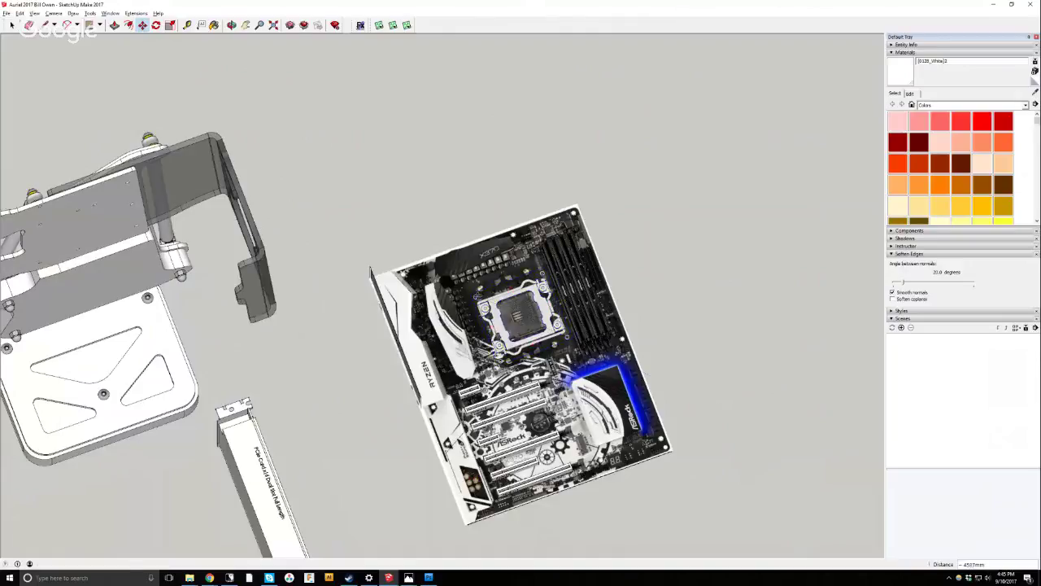
In Top view, rotate the CPU socket to match the board's orientation.
{"action": "left_click", "coordinate": [53, 13]}
{"action": "mouse_move", "coordinate": [81, 40]}
{"action": "left_click", "coordinate": [175, 40]}
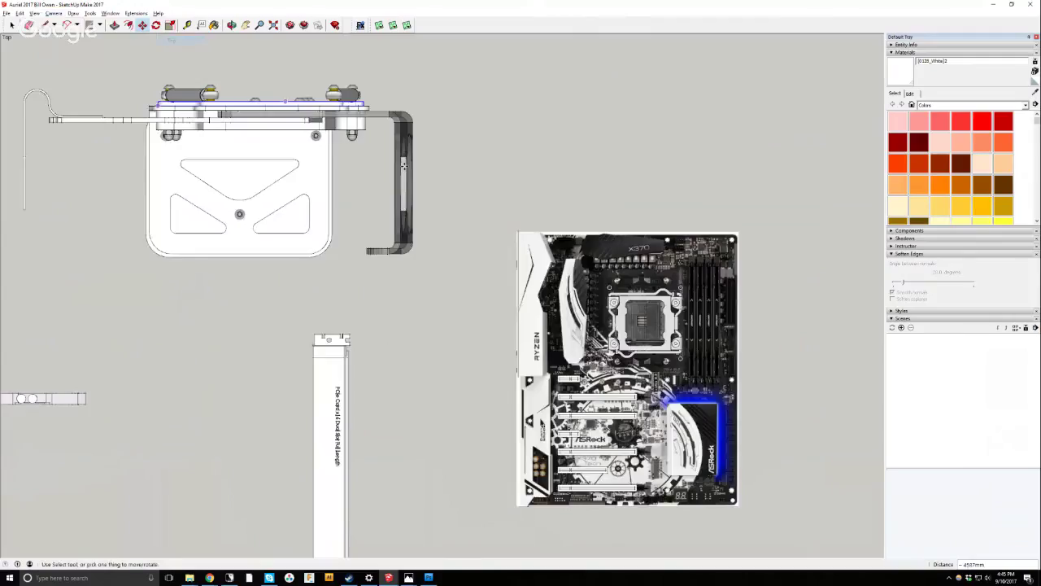
{"action": "scroll", "coordinate": [751, 311], "scroll_direction": "up", "scroll_amount": 4}
{"action": "left_click", "coordinate": [12, 24]}
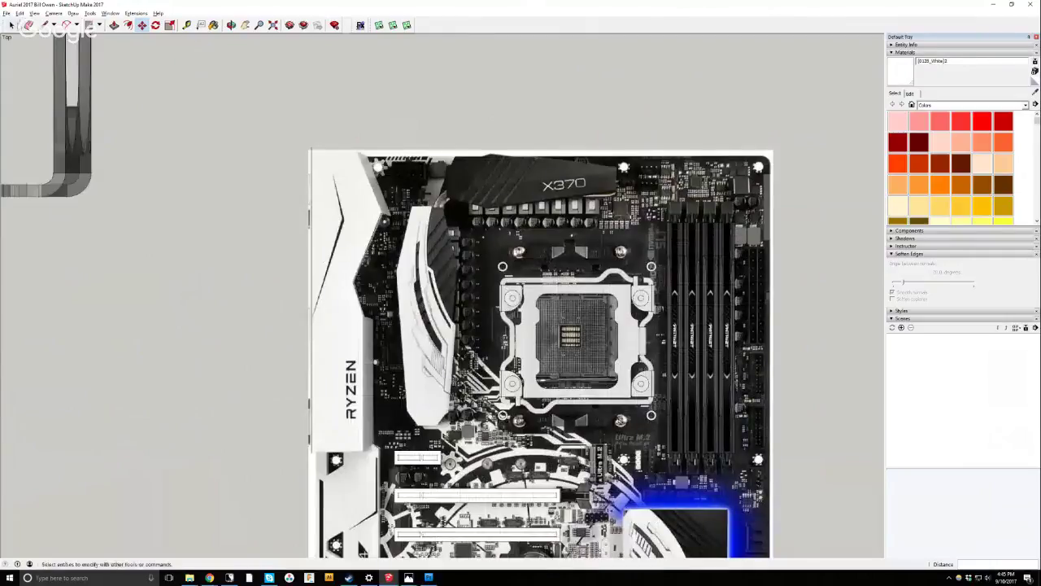
{"action": "left_click", "coordinate": [618, 350]}
{"action": "left_click", "coordinate": [155, 26]}
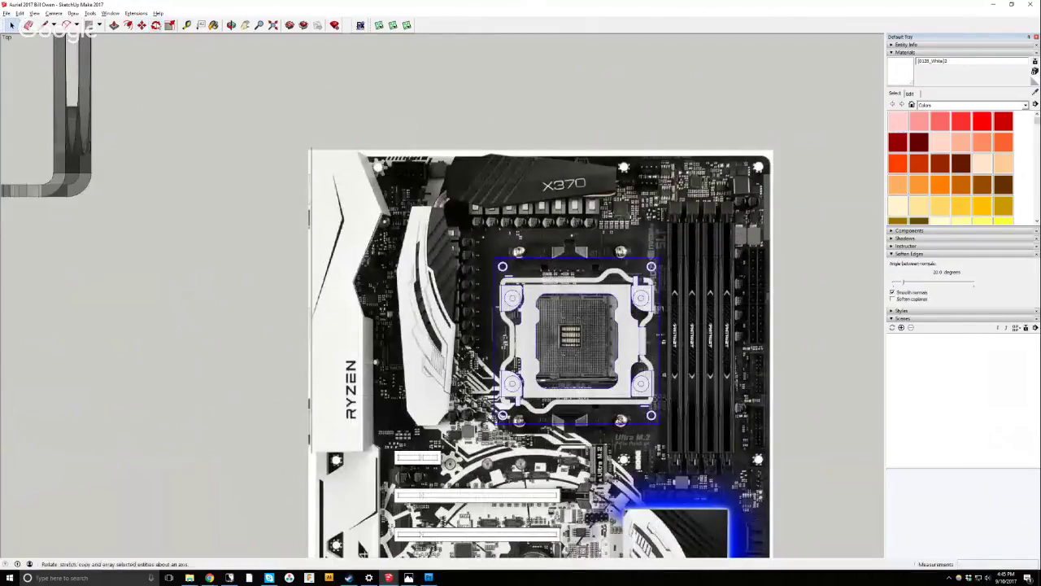
{"action": "left_click", "coordinate": [570, 335]}
{"action": "left_click", "coordinate": [642, 273]}
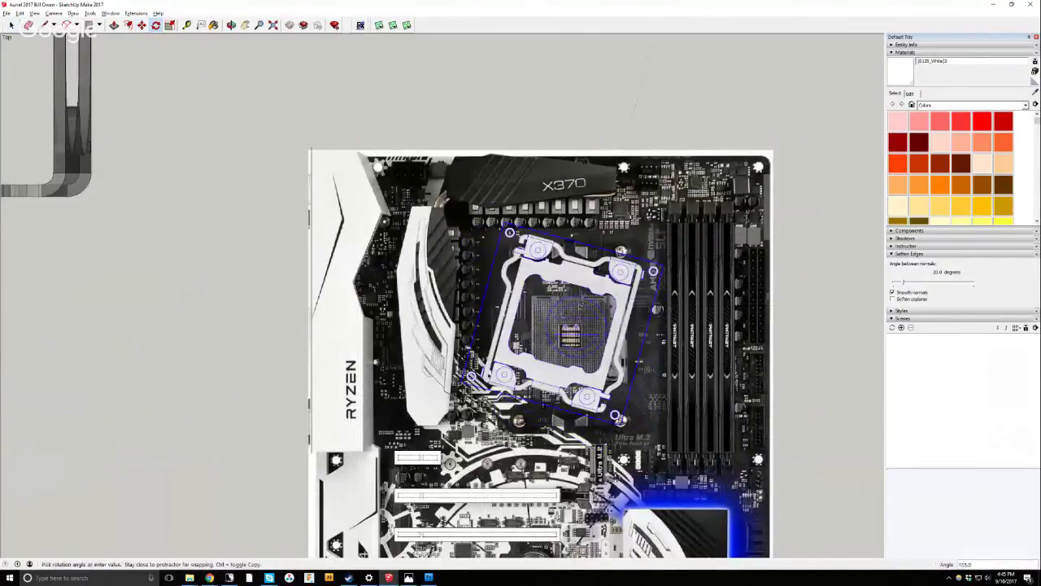
{"action": "left_click", "coordinate": [578, 96]}
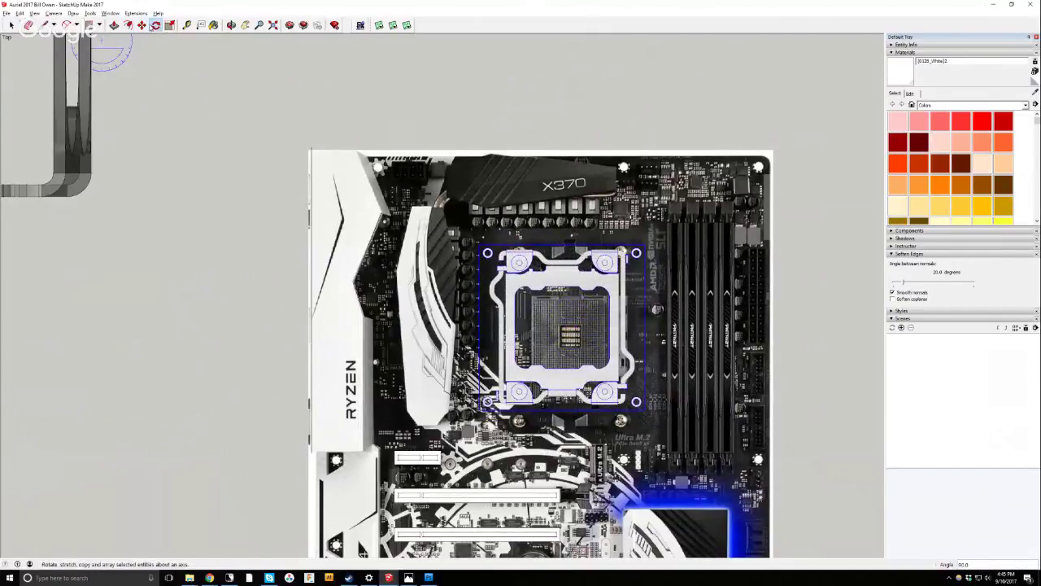
Nudge the socket squarely onto the printed CPU bracket.
{"action": "key", "text": "m"}
{"action": "left_click", "coordinate": [349, 81]}
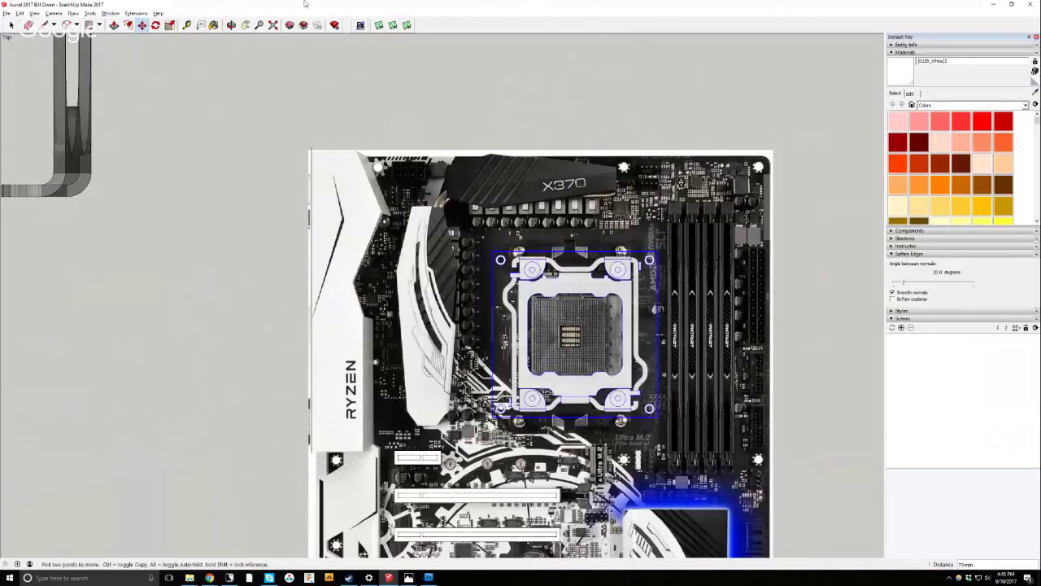
{"action": "scroll", "coordinate": [487, 149], "scroll_direction": "down", "scroll_amount": 2}
{"action": "key", "text": "space"}
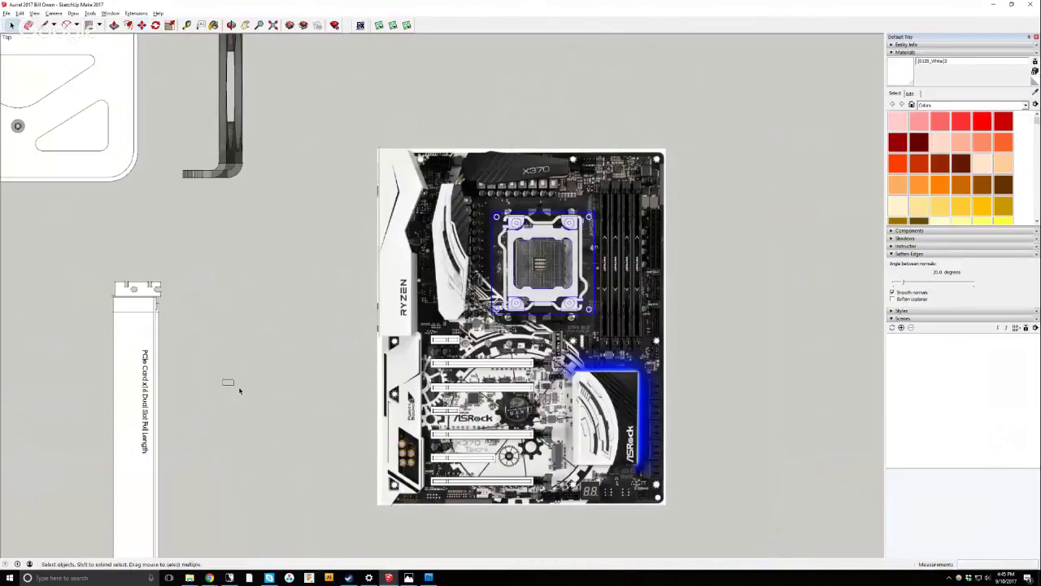
Tilt the view and shift the motherboard image slightly downward.
{"action": "left_click", "coordinate": [399, 175]}
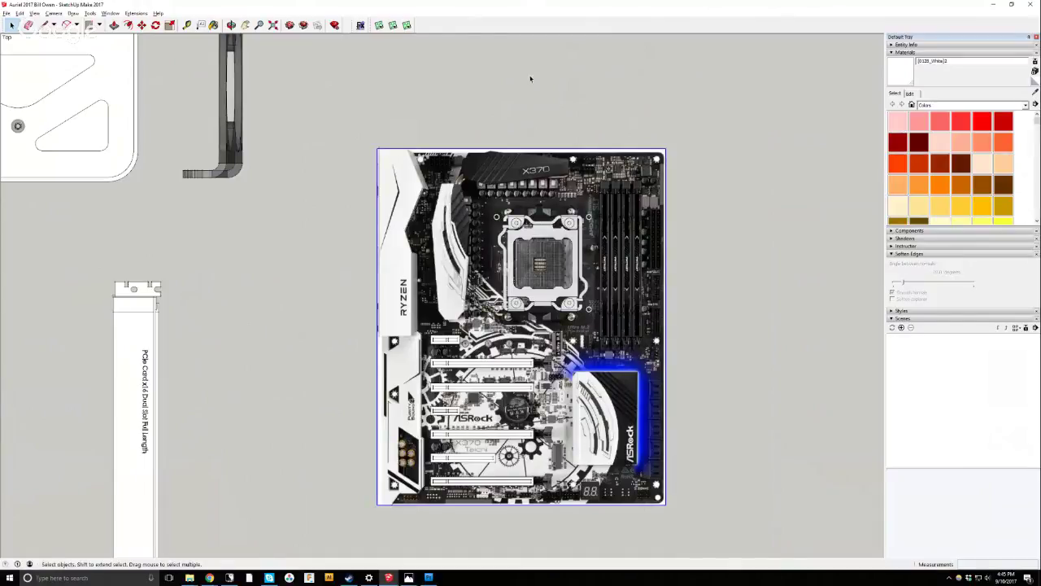
{"action": "left_click", "coordinate": [231, 25]}
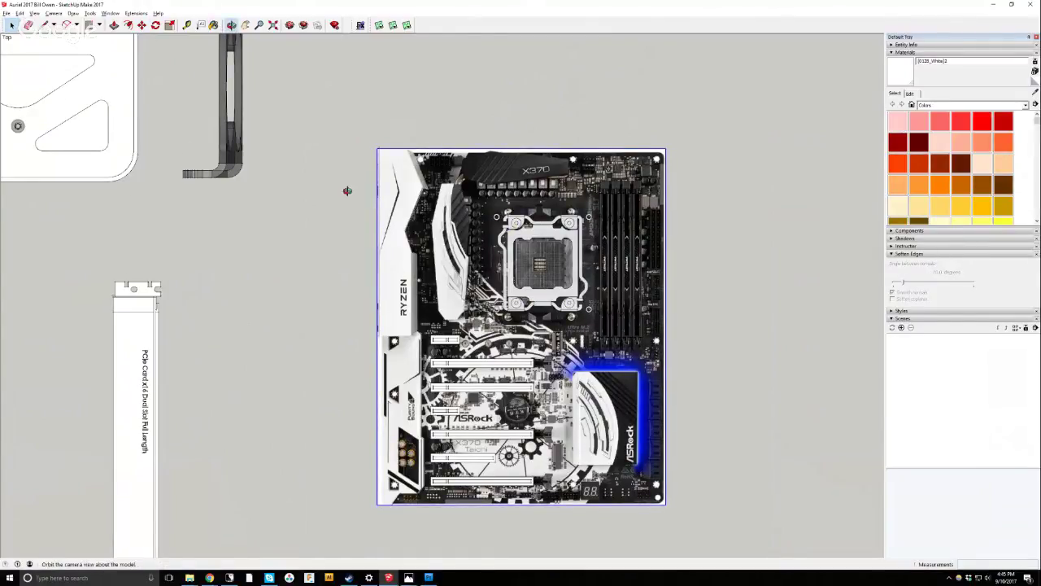
{"action": "left_click_drag", "start_coordinate": [344, 188], "coordinate": [548, 163]}
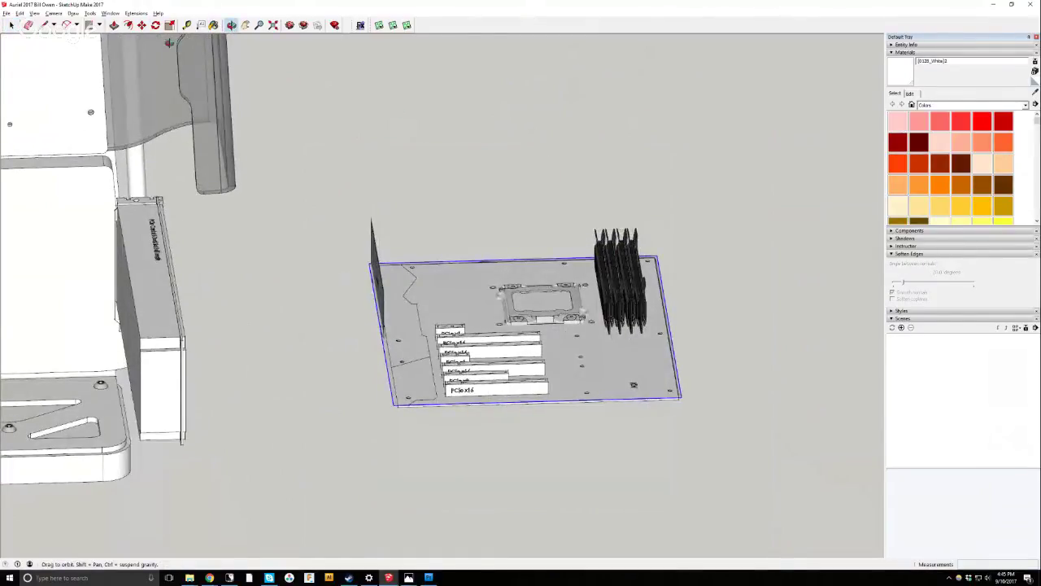
{"action": "left_click", "coordinate": [142, 26]}
{"action": "left_click", "coordinate": [279, 165]}
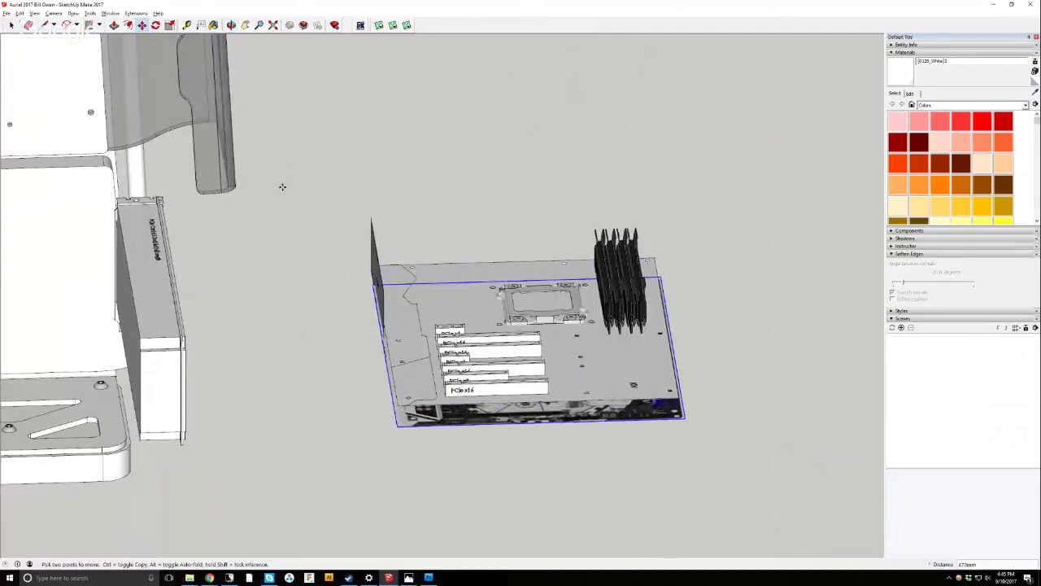
{"action": "left_click", "coordinate": [281, 187]}
{"action": "key", "text": "space"}
{"action": "left_click", "coordinate": [255, 298]}
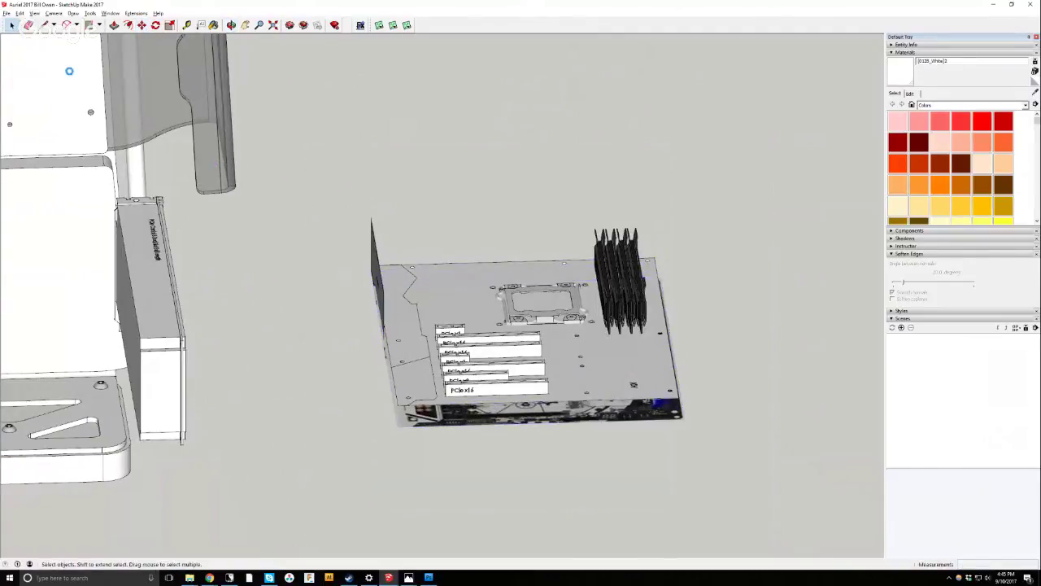
Select the motherboard photo from Top view, then switch to Front view.
{"action": "left_click", "coordinate": [53, 14]}
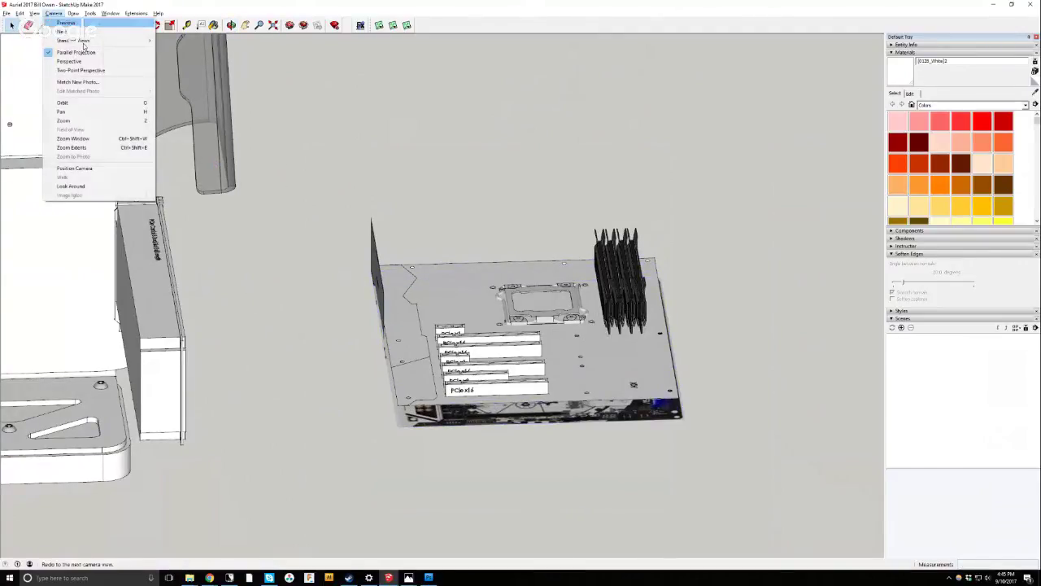
{"action": "mouse_move", "coordinate": [146, 40]}
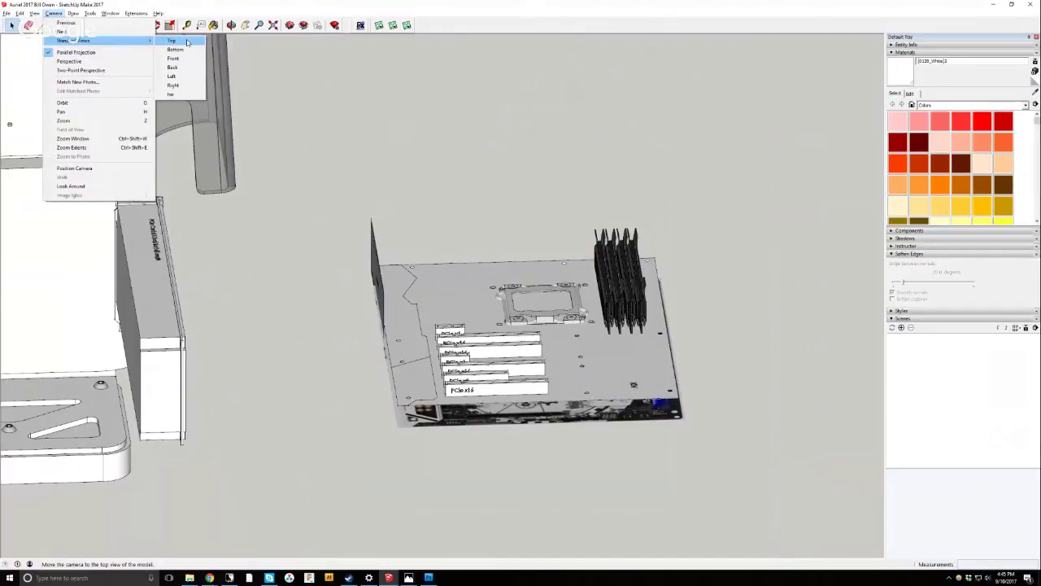
{"action": "left_click", "coordinate": [187, 42]}
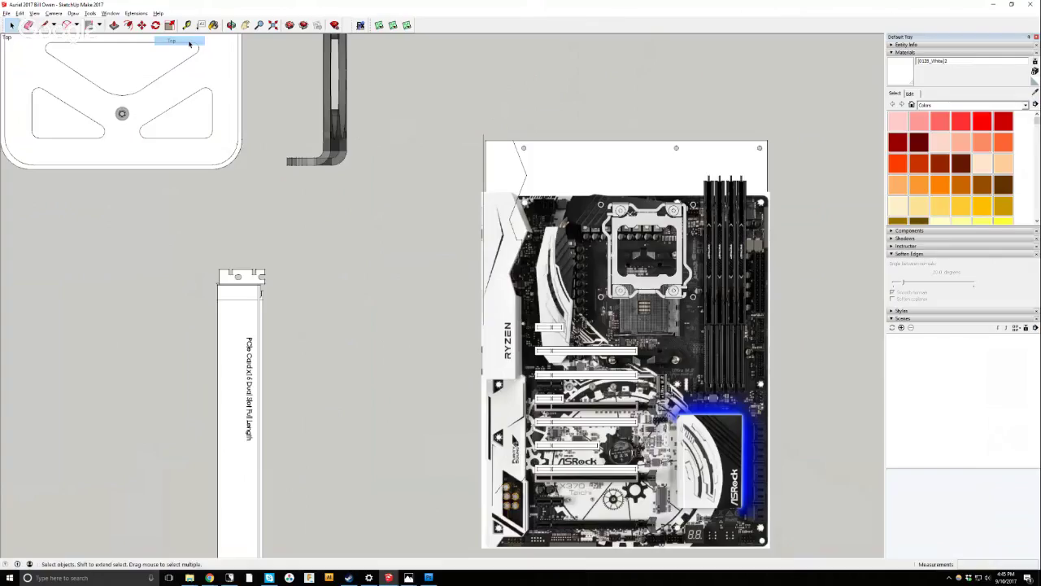
{"action": "left_click", "coordinate": [570, 326]}
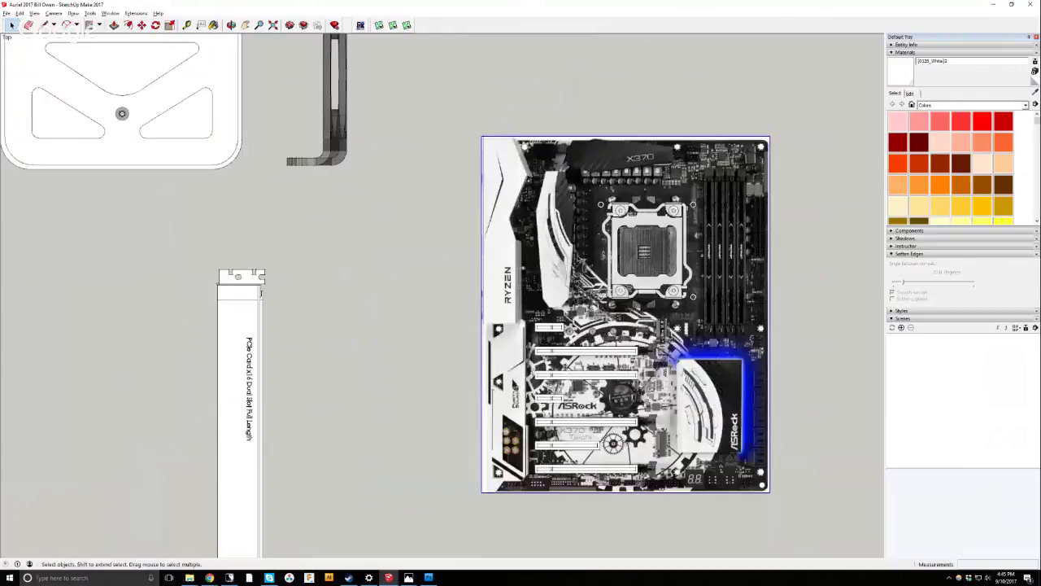
{"action": "left_click", "coordinate": [54, 13]}
{"action": "mouse_move", "coordinate": [81, 39]}
{"action": "left_click", "coordinate": [184, 59]}
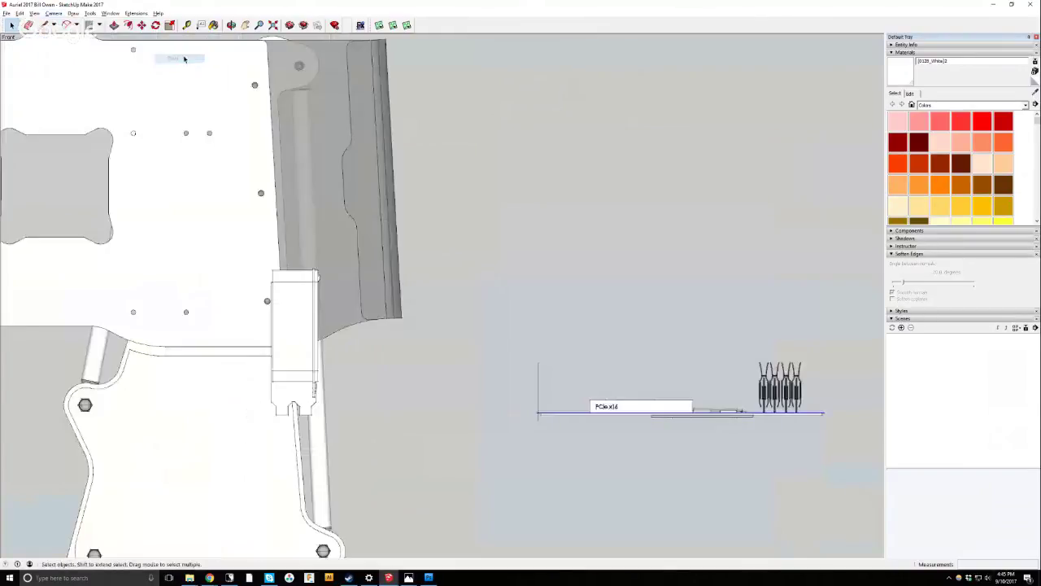
Lower the motherboard photo 173mm below the board and return to Top view.
{"action": "scroll", "coordinate": [252, 151], "scroll_direction": "down", "scroll_amount": 2}
{"action": "scroll", "coordinate": [483, 235], "scroll_direction": "up", "scroll_amount": 5}
{"action": "left_click", "coordinate": [141, 26]}
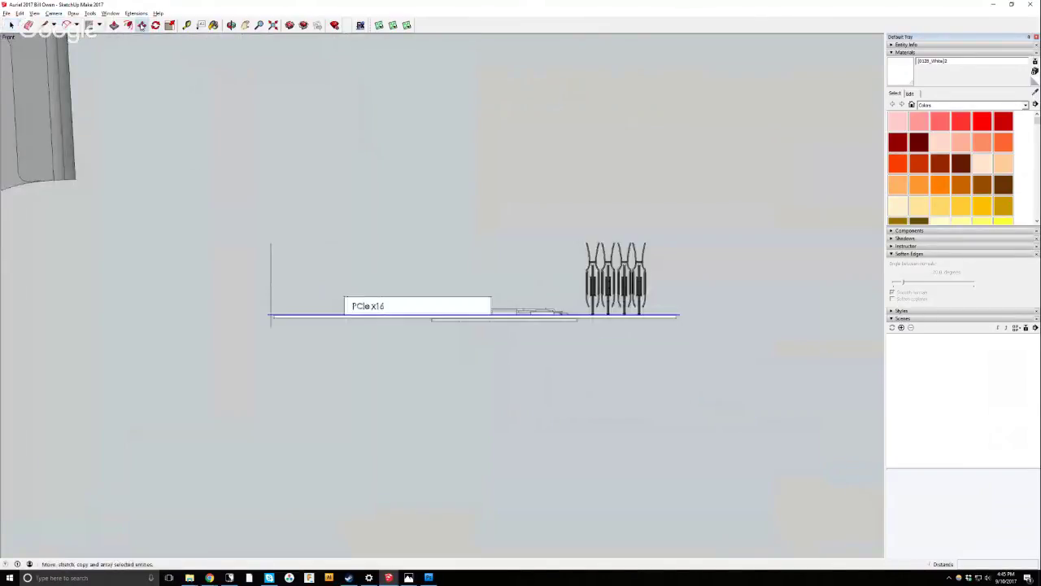
{"action": "left_click_drag", "start_coordinate": [197, 163], "coordinate": [198, 190]}
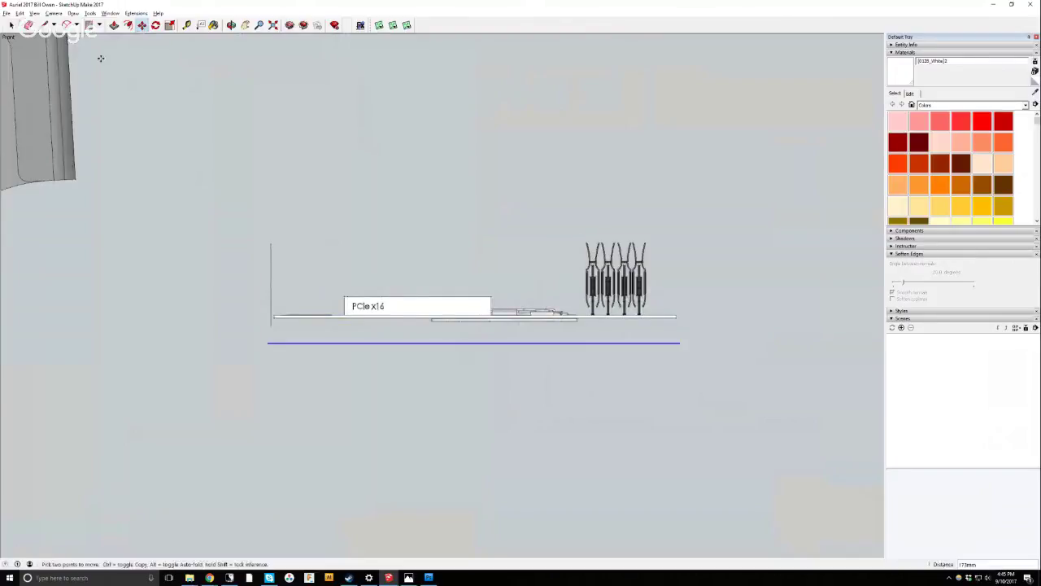
{"action": "left_click", "coordinate": [54, 13]}
{"action": "mouse_move", "coordinate": [81, 39]}
{"action": "left_click", "coordinate": [171, 40]}
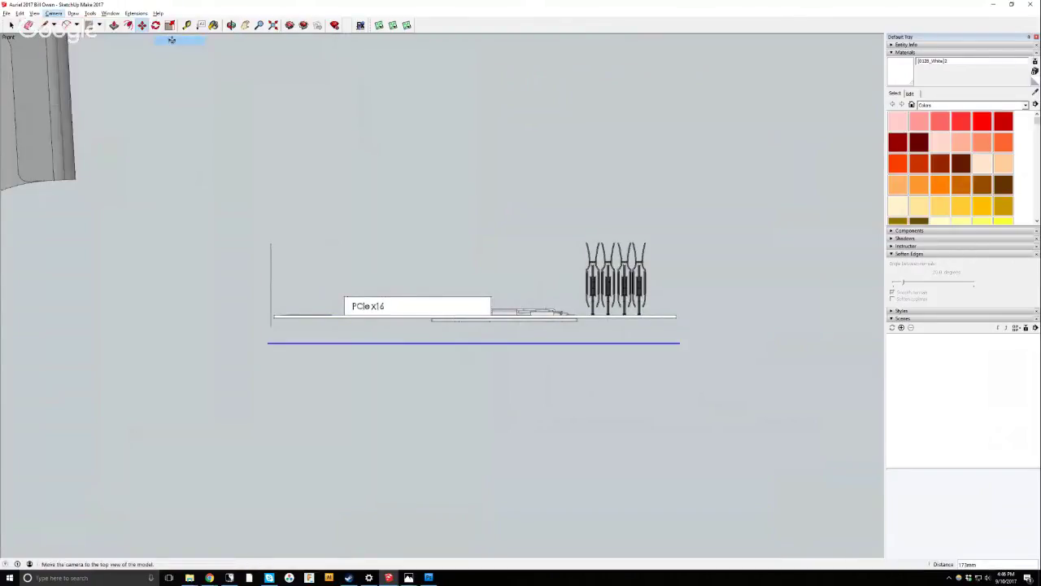
{"action": "scroll", "coordinate": [408, 211], "scroll_direction": "down", "scroll_amount": 3}
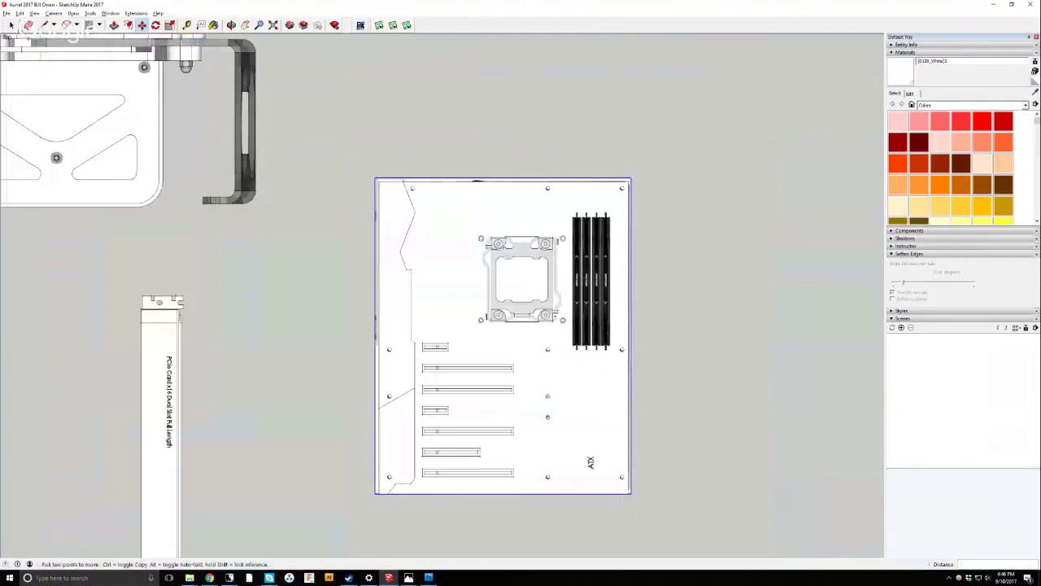
Delete the connected notch outline edges from the board.
{"action": "key", "text": "space"}
{"action": "left_click", "coordinate": [293, 346]}
{"action": "scroll", "coordinate": [418, 243], "scroll_direction": "up", "scroll_amount": 2}
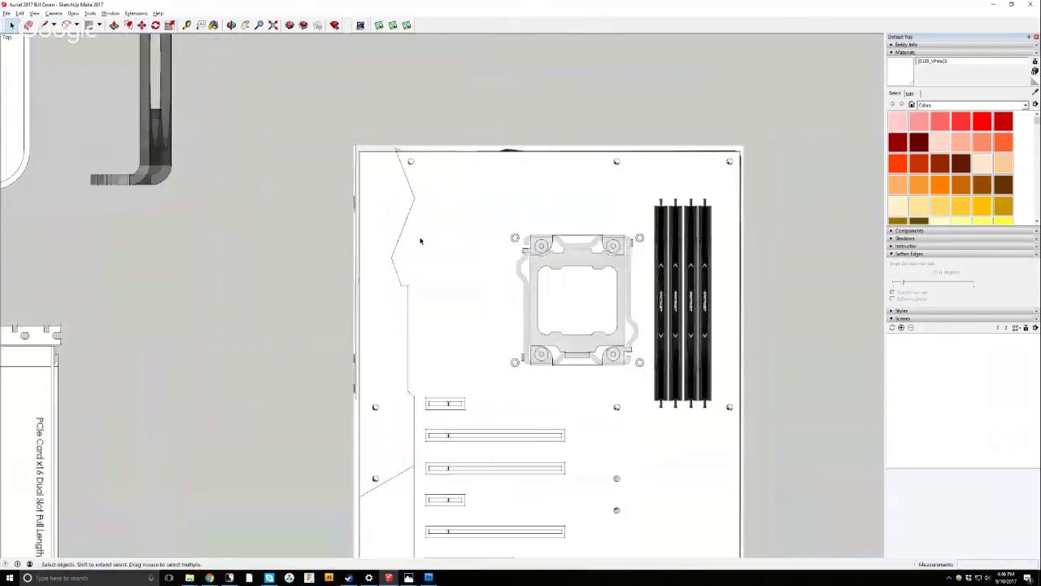
{"action": "left_click", "coordinate": [410, 210]}
{"action": "double_click", "coordinate": [411, 210]}
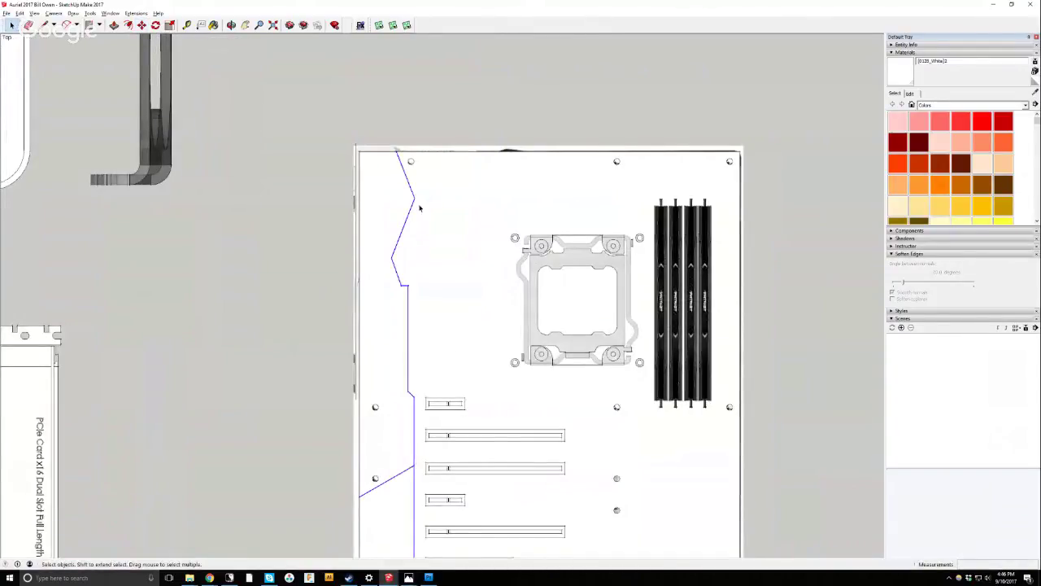
{"action": "key", "text": "Delete"}
{"action": "scroll", "coordinate": [416, 198], "scroll_direction": "down", "scroll_amount": 2}
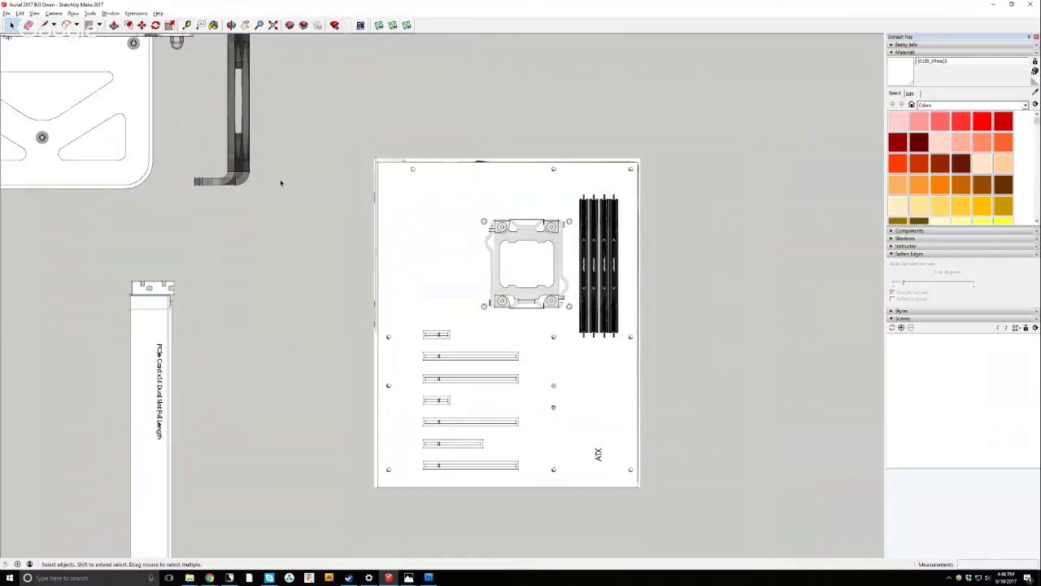
Paint the board face inside the group with Glass and Mirrors Translucent Glass Gray.
{"action": "double_click", "coordinate": [448, 203]}
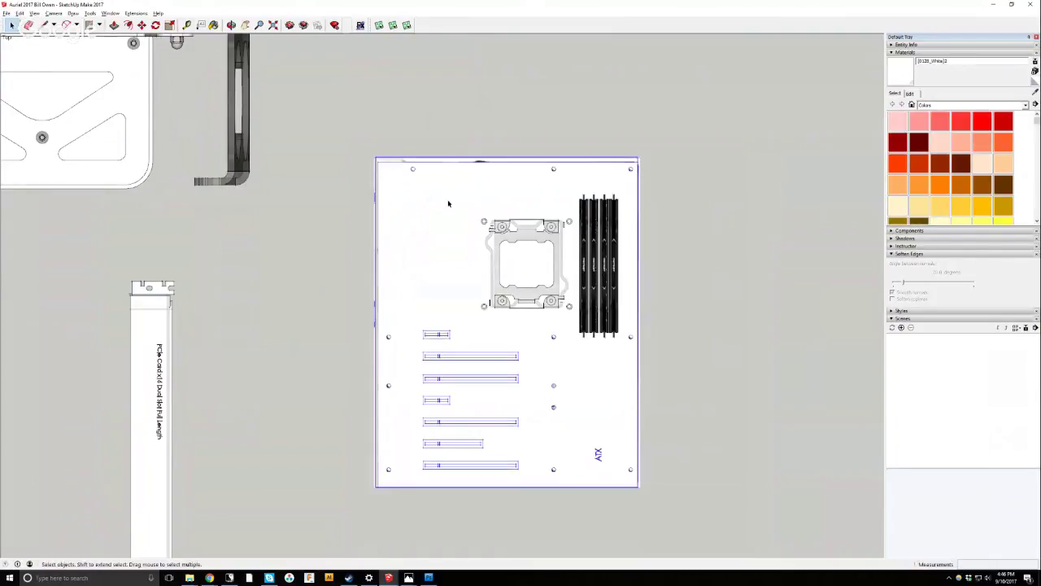
{"action": "left_click", "coordinate": [449, 204]}
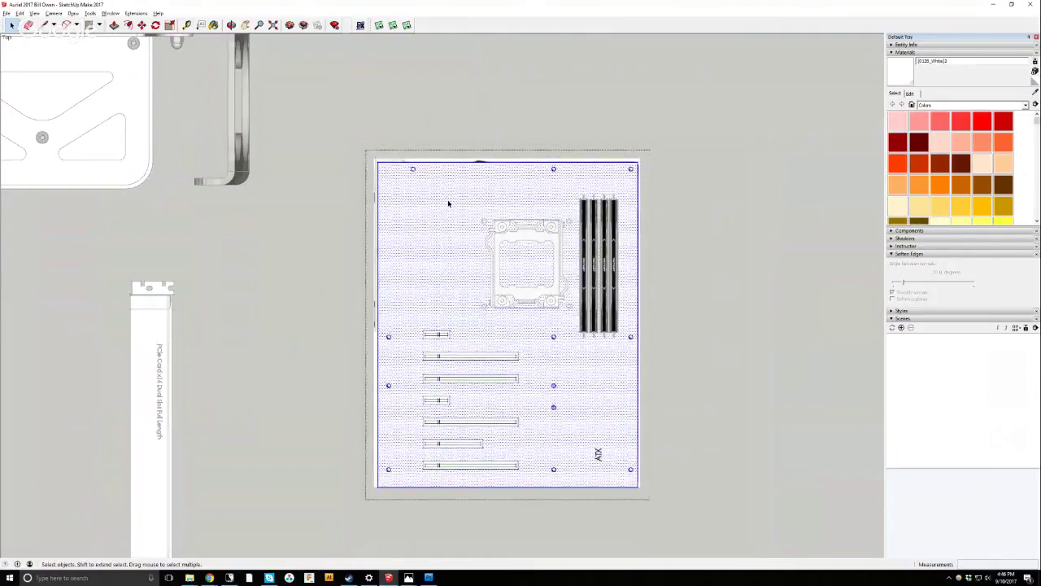
{"action": "left_click", "coordinate": [1006, 105]}
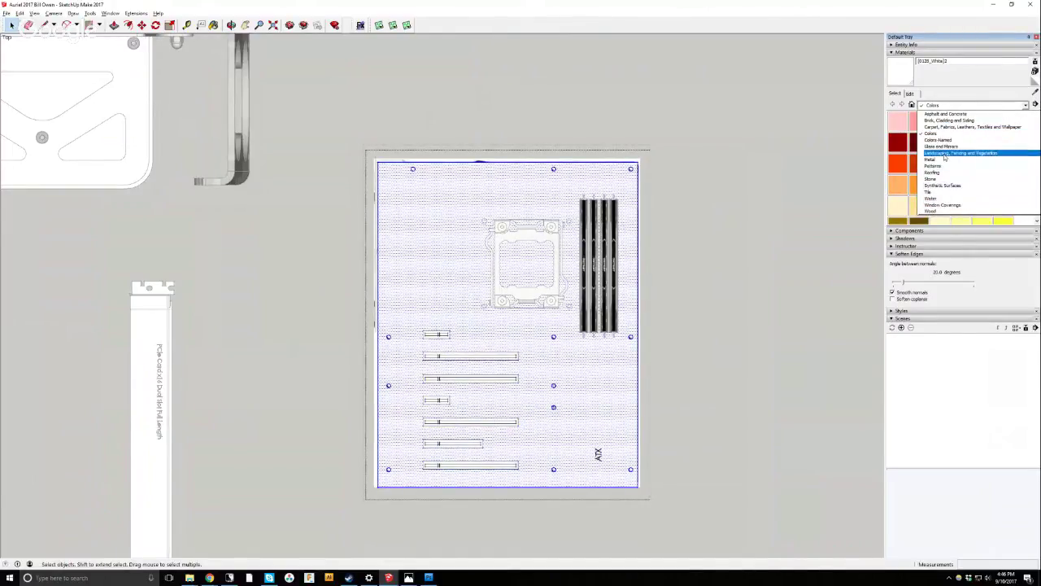
{"action": "left_click", "coordinate": [941, 147]}
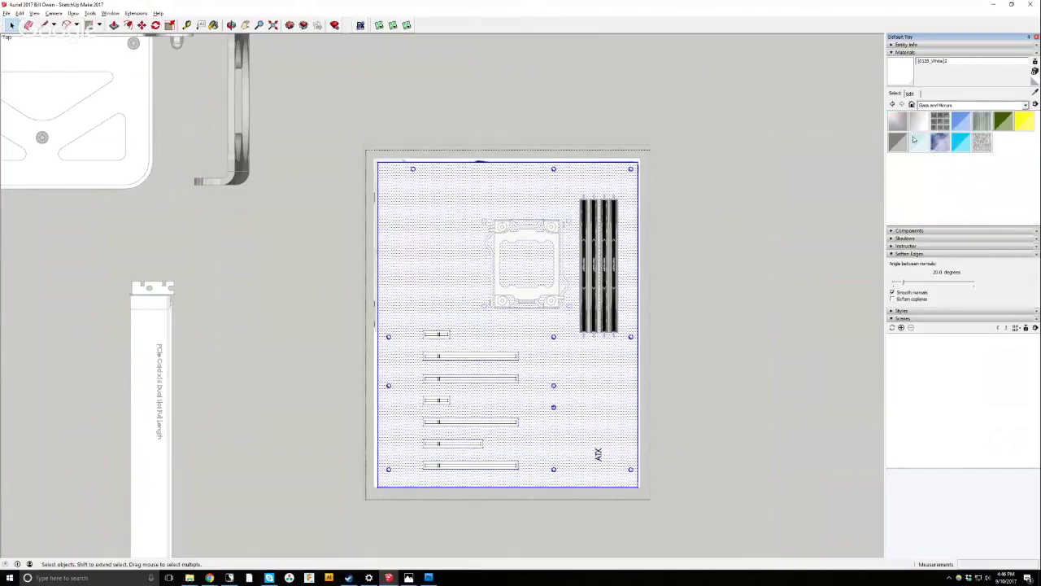
{"action": "left_click", "coordinate": [901, 142]}
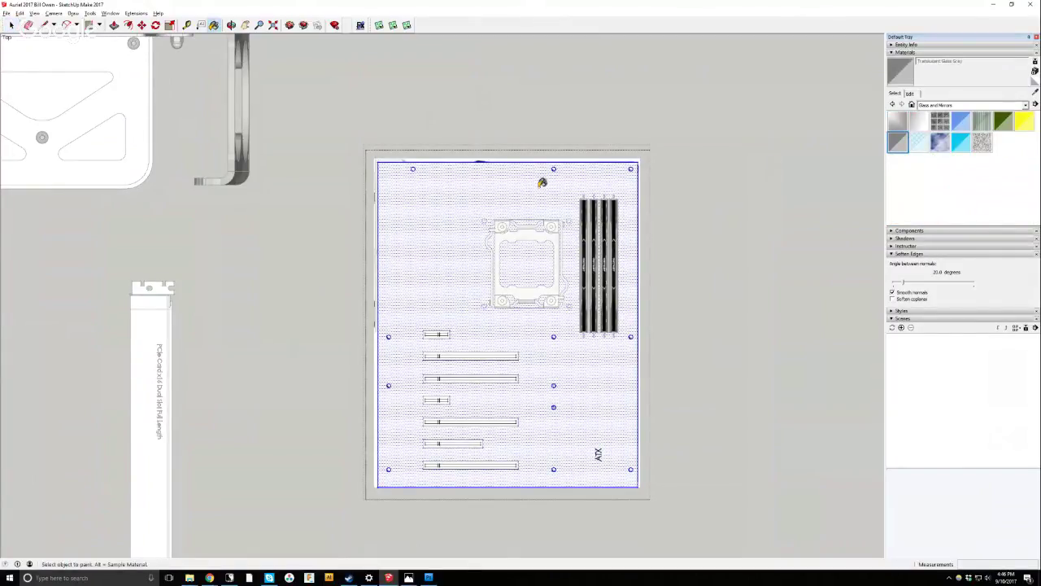
{"action": "left_click", "coordinate": [542, 182]}
{"action": "key", "text": "space"}
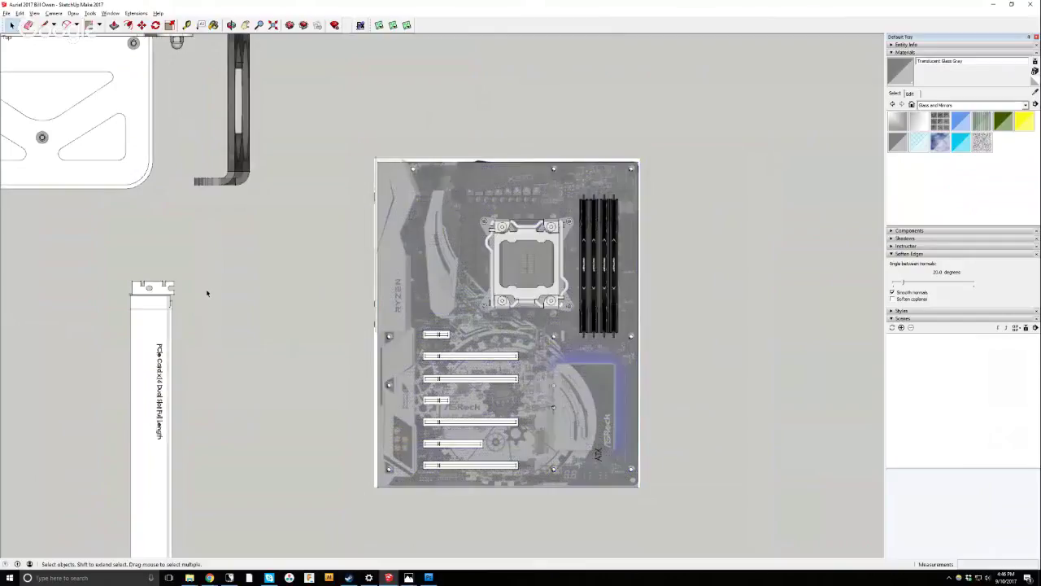
Reselect the motherboard and its board face inside the group.
{"action": "scroll", "coordinate": [422, 200], "scroll_direction": "up", "scroll_amount": 3}
{"action": "left_click", "coordinate": [449, 202]}
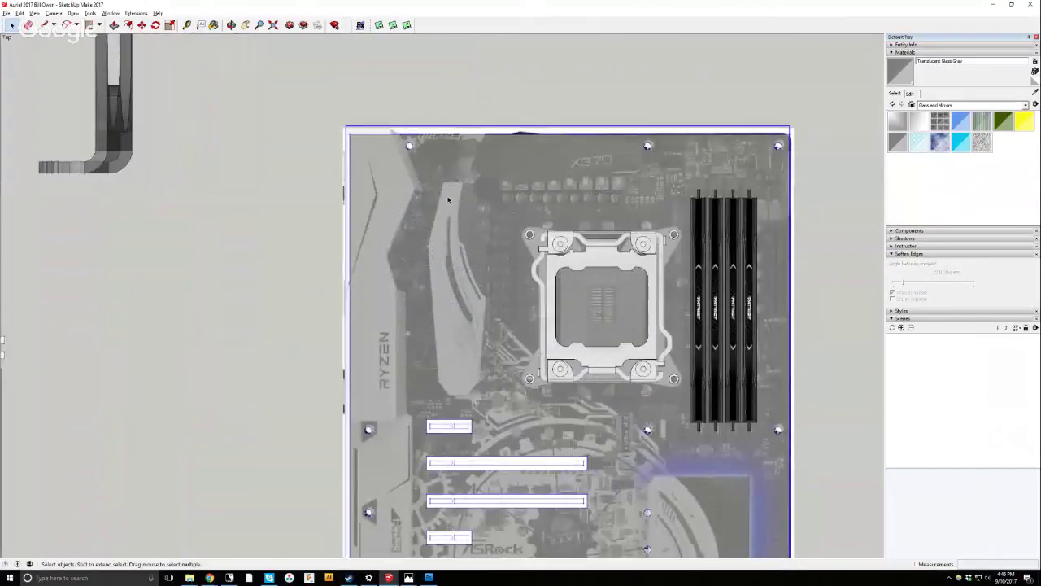
{"action": "double_click", "coordinate": [421, 188]}
{"action": "left_click", "coordinate": [421, 188]}
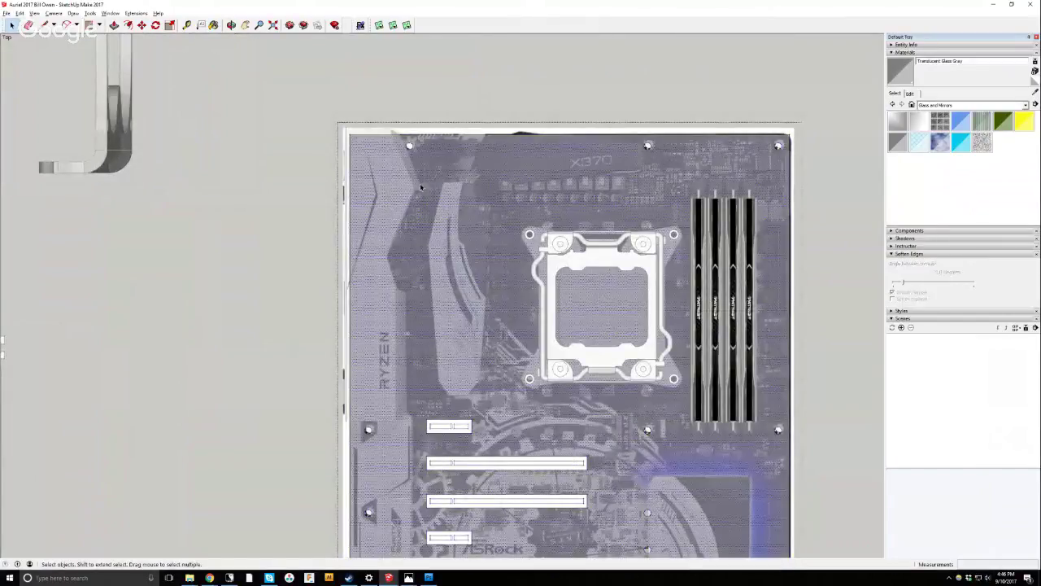
{"action": "scroll", "coordinate": [370, 135], "scroll_direction": "up", "scroll_amount": 1}
Draw line edges from the board's top edge down its left side.
{"action": "scroll", "coordinate": [345, 119], "scroll_direction": "up", "scroll_amount": 1}
{"action": "key", "text": "l"}
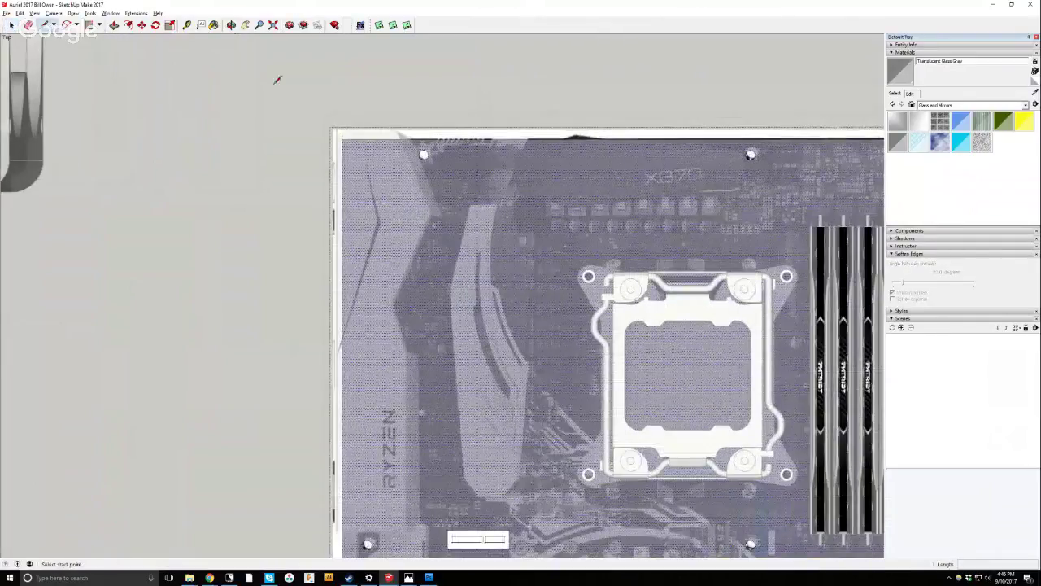
{"action": "scroll", "coordinate": [350, 118], "scroll_direction": "up", "scroll_amount": 1}
{"action": "left_click", "coordinate": [433, 151]}
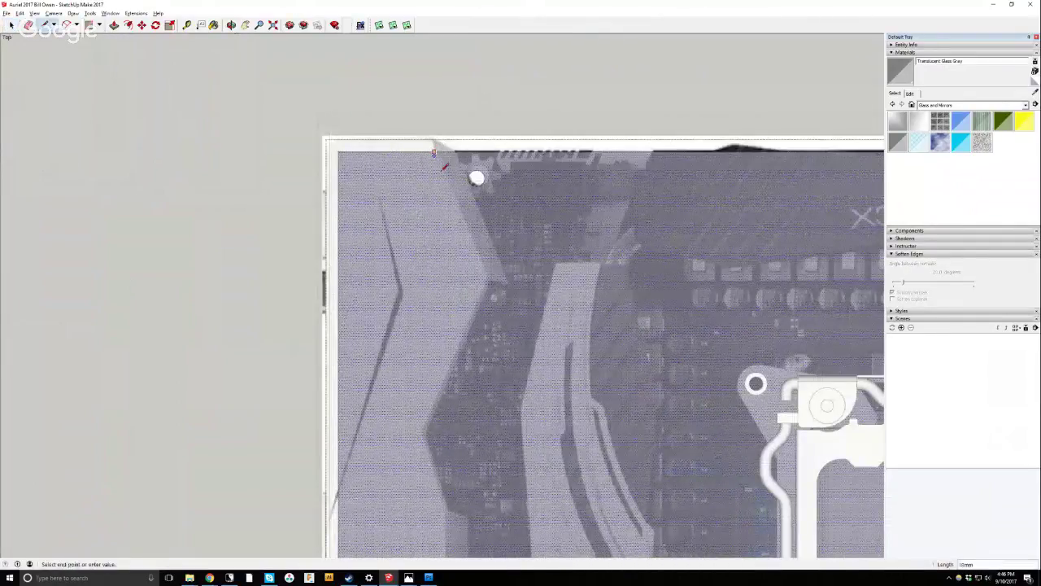
{"action": "left_click", "coordinate": [489, 280]}
{"action": "scroll", "coordinate": [436, 377], "scroll_direction": "down", "scroll_amount": 4}
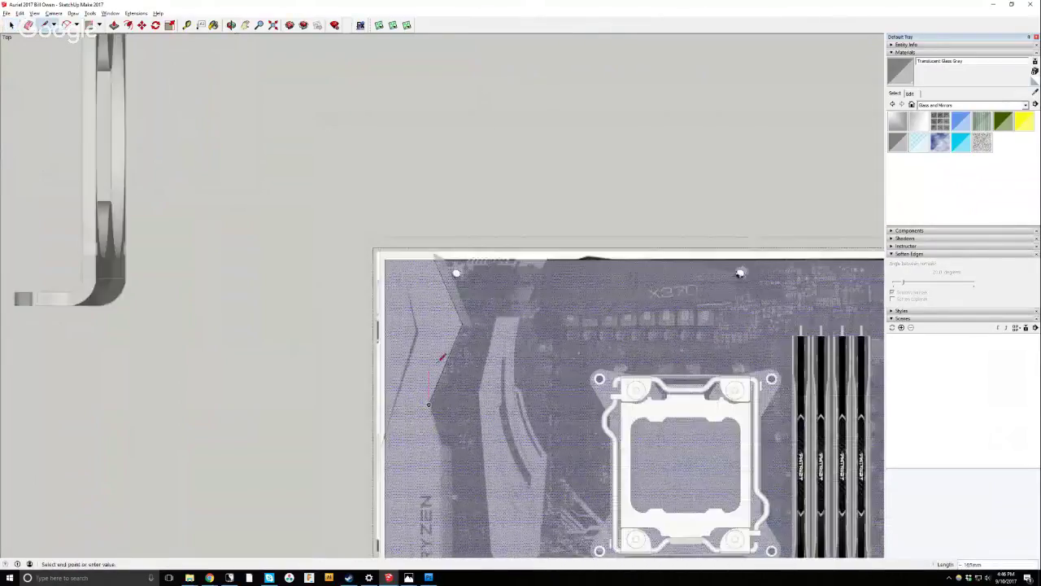
{"action": "scroll", "coordinate": [446, 402], "scroll_direction": "up", "scroll_amount": 4}
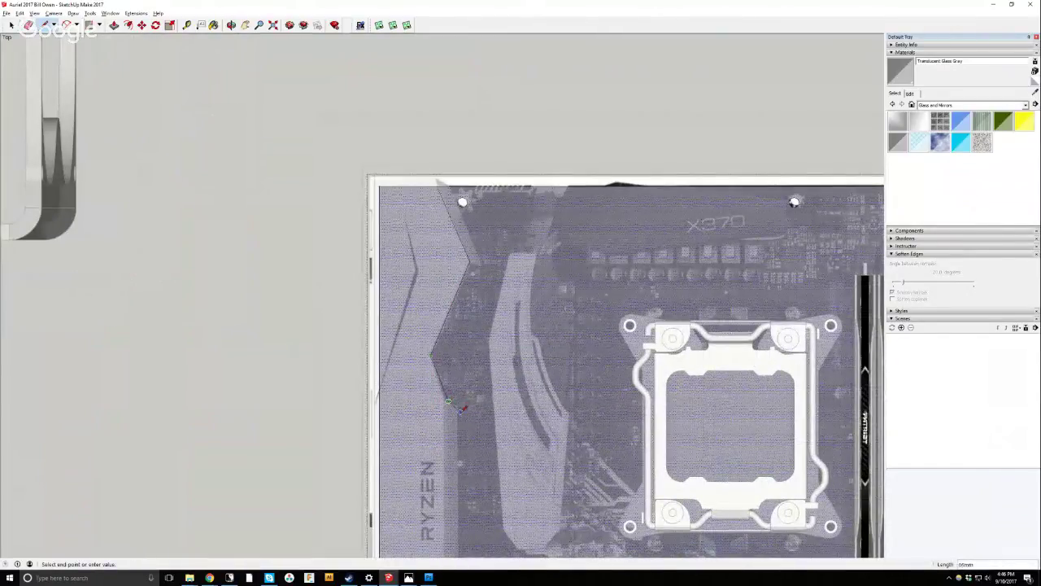
{"action": "scroll", "coordinate": [456, 409], "scroll_direction": "down", "scroll_amount": 4}
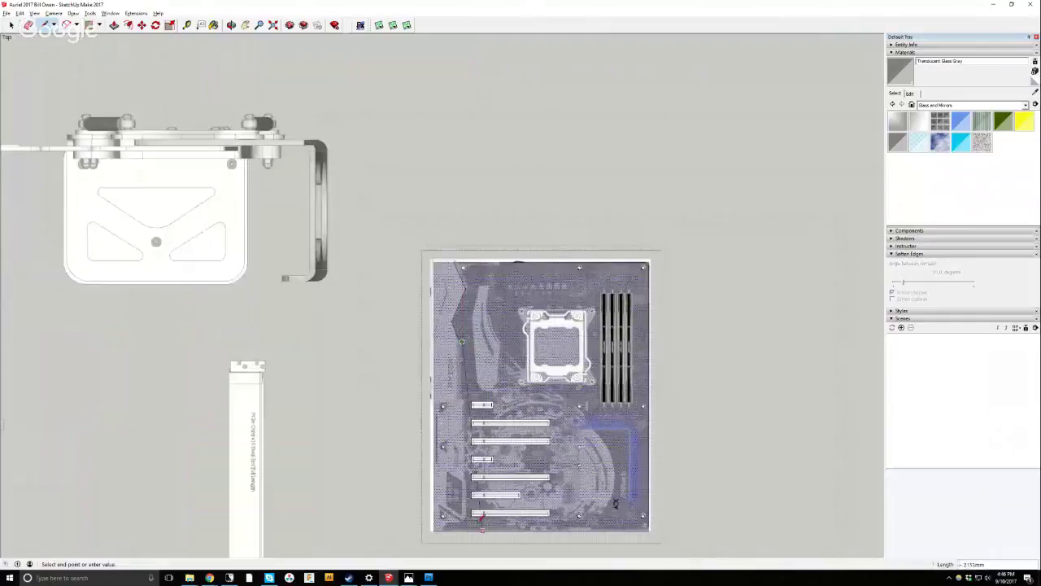
{"action": "scroll", "coordinate": [476, 488], "scroll_direction": "up", "scroll_amount": 4}
{"action": "left_click", "coordinate": [456, 281]}
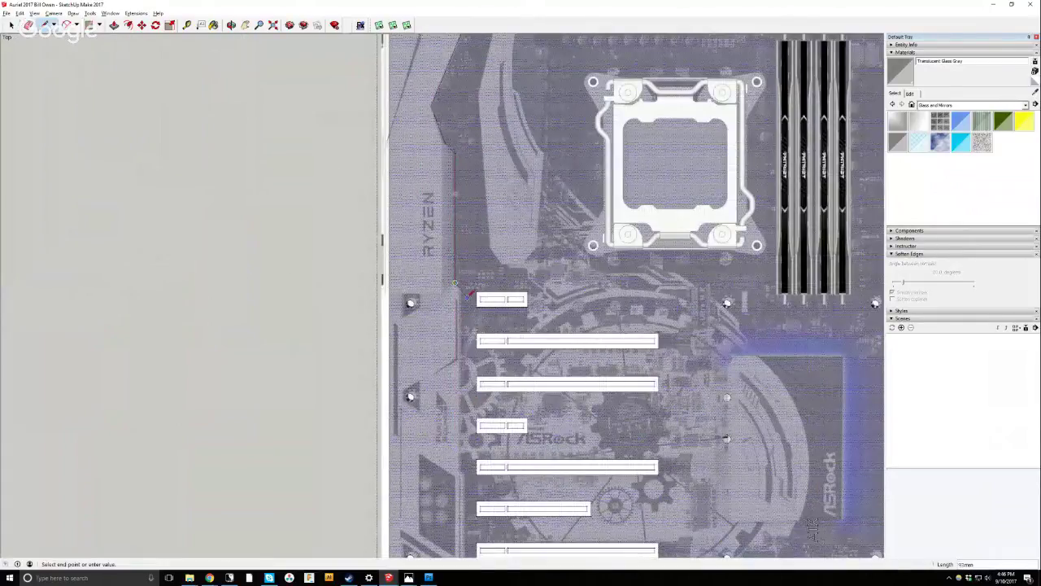
Extend the line to the board's lower-left corner and tilt into perspective.
{"action": "scroll", "coordinate": [467, 300], "scroll_direction": "down", "scroll_amount": 2}
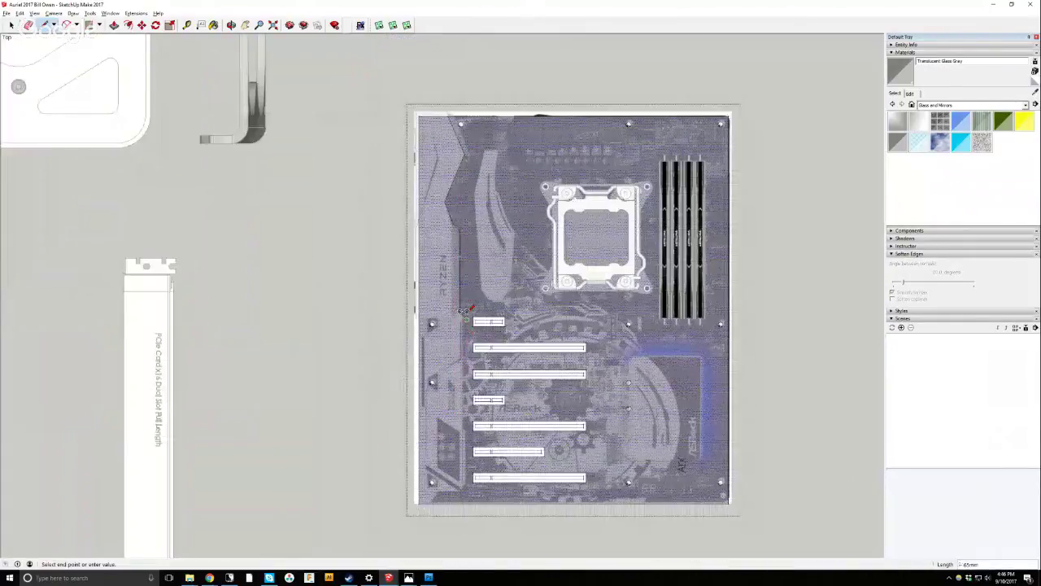
{"action": "scroll", "coordinate": [465, 312], "scroll_direction": "up", "scroll_amount": 5}
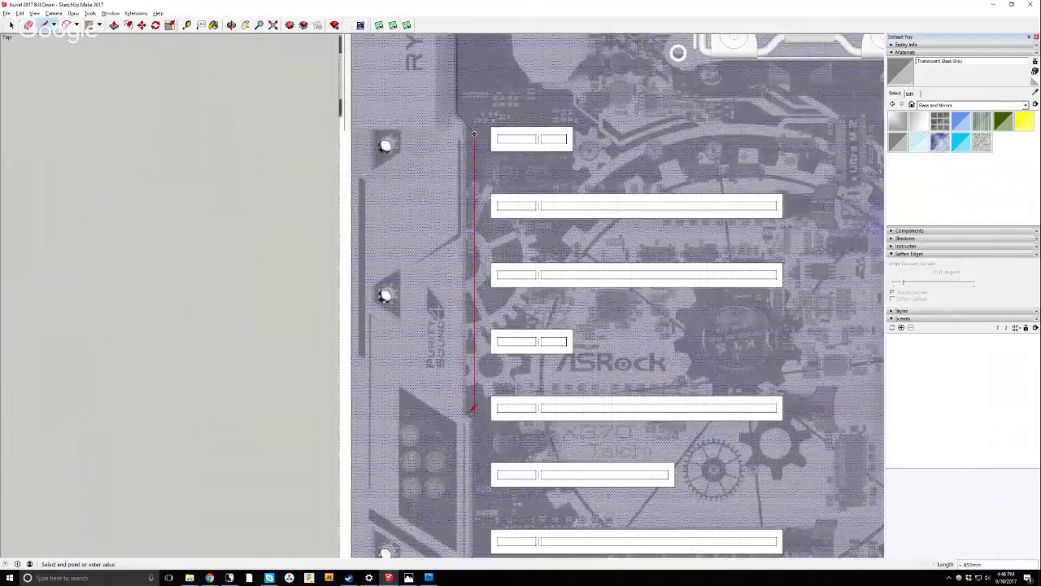
{"action": "scroll", "coordinate": [472, 409], "scroll_direction": "down", "scroll_amount": 3}
{"action": "scroll", "coordinate": [471, 410], "scroll_direction": "up", "scroll_amount": 3}
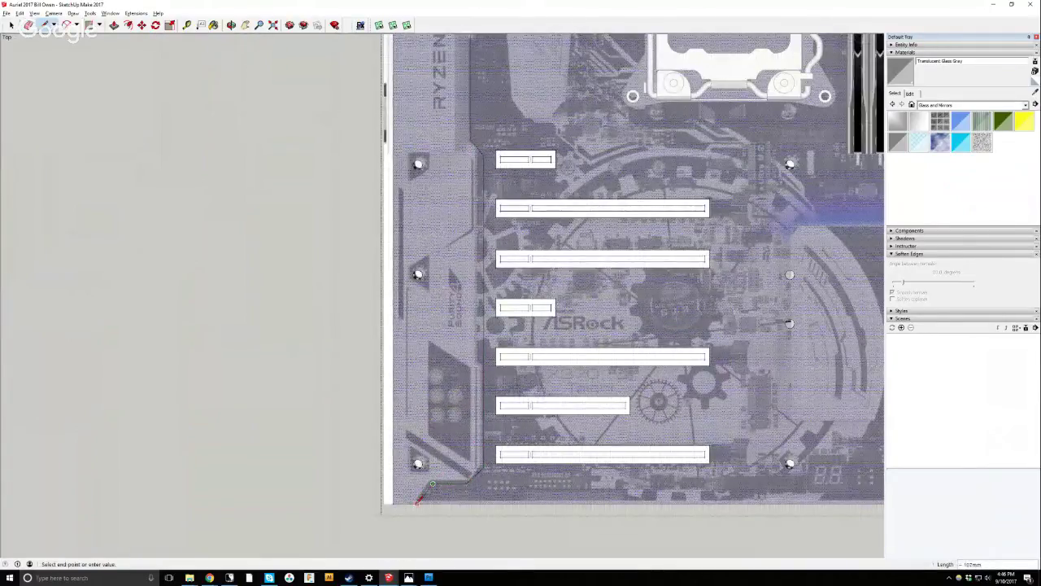
{"action": "left_click", "coordinate": [421, 498]}
{"action": "scroll", "coordinate": [484, 340], "scroll_direction": "down", "scroll_amount": 2}
{"action": "scroll", "coordinate": [486, 345], "scroll_direction": "down", "scroll_amount": 2}
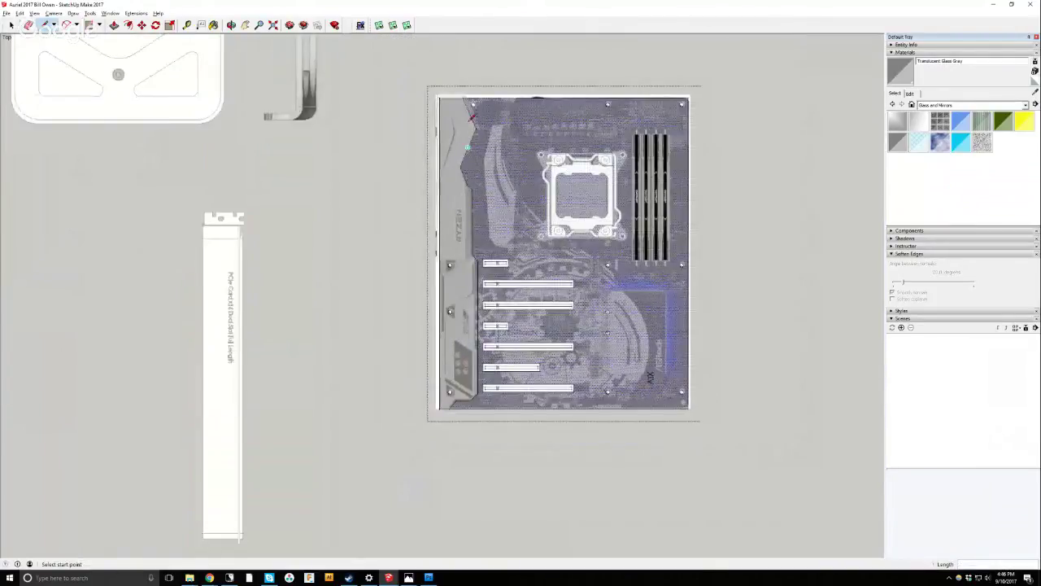
{"action": "scroll", "coordinate": [466, 112], "scroll_direction": "up", "scroll_amount": 3}
{"action": "middle_click_drag", "start_coordinate": [488, 391], "coordinate": [455, 360]}
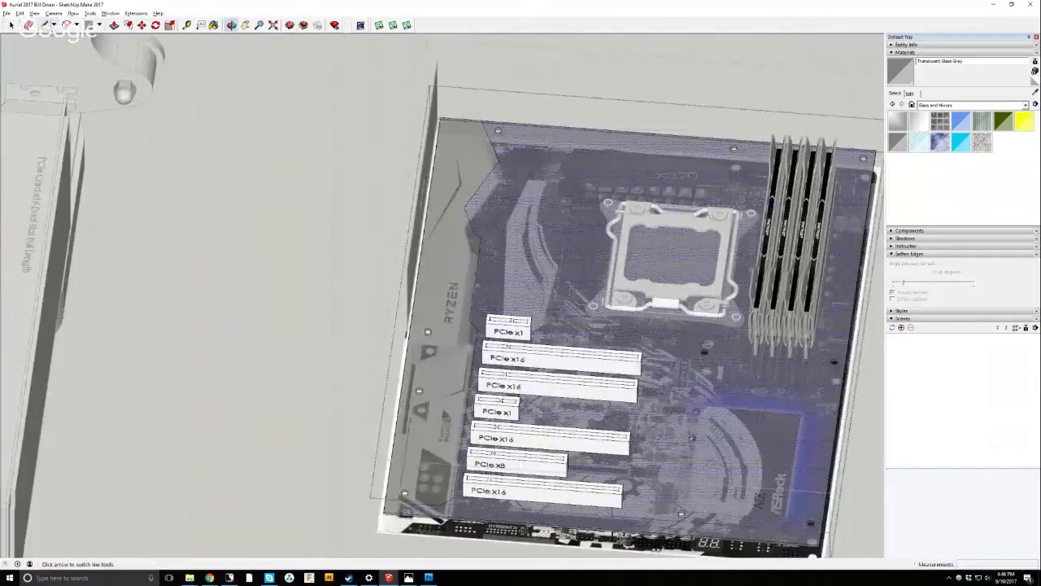
Push/Pull the RYZEN strip face up 125mm beside the PCIe slots.
{"action": "scroll", "coordinate": [455, 360], "scroll_direction": "up", "scroll_amount": 3}
{"action": "left_click", "coordinate": [484, 304]}
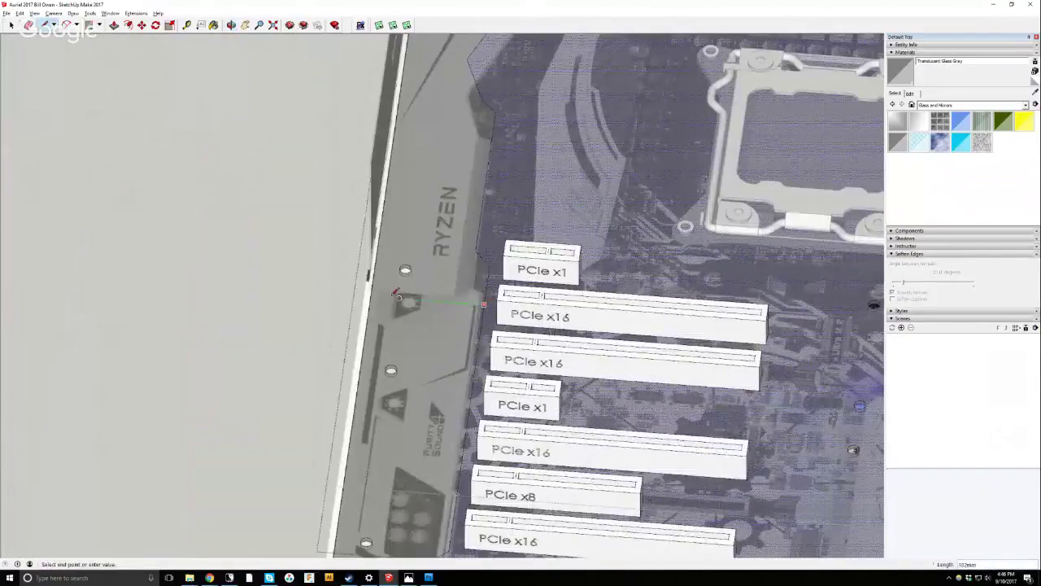
{"action": "scroll", "coordinate": [448, 355], "scroll_direction": "down", "scroll_amount": 5}
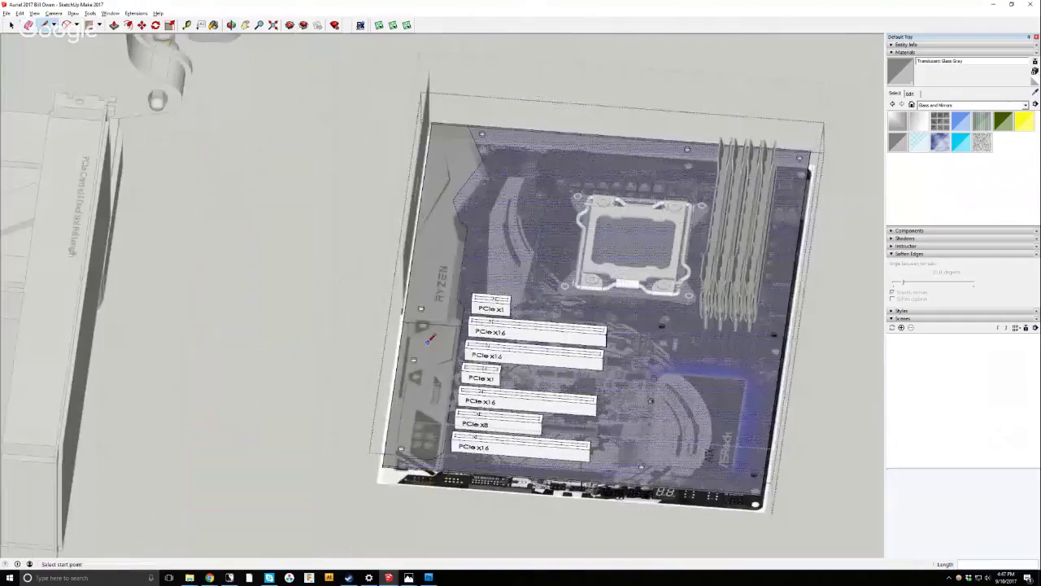
{"action": "key", "text": "p"}
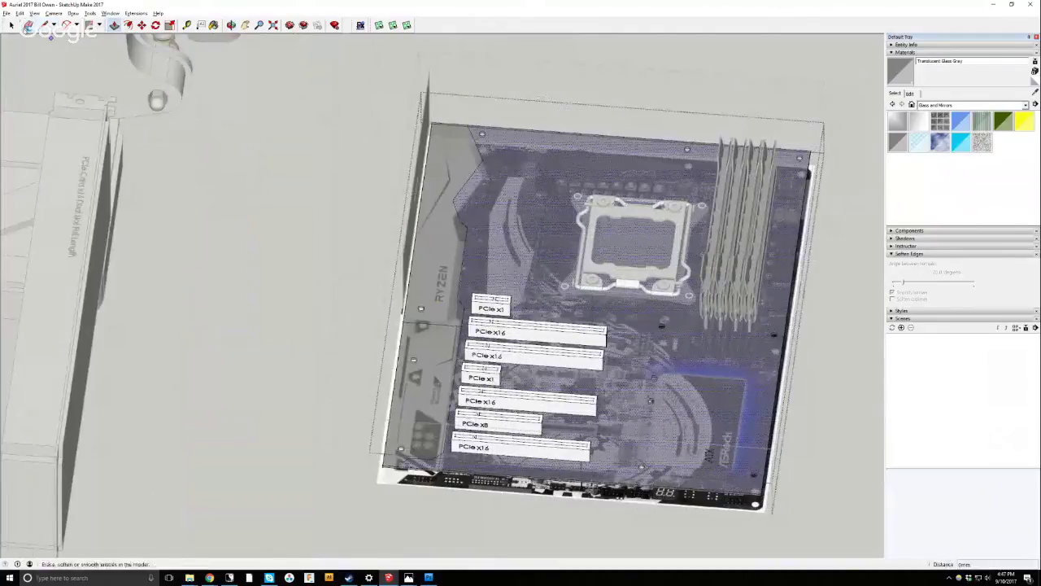
{"action": "key", "text": "space"}
{"action": "left_click", "coordinate": [450, 246]}
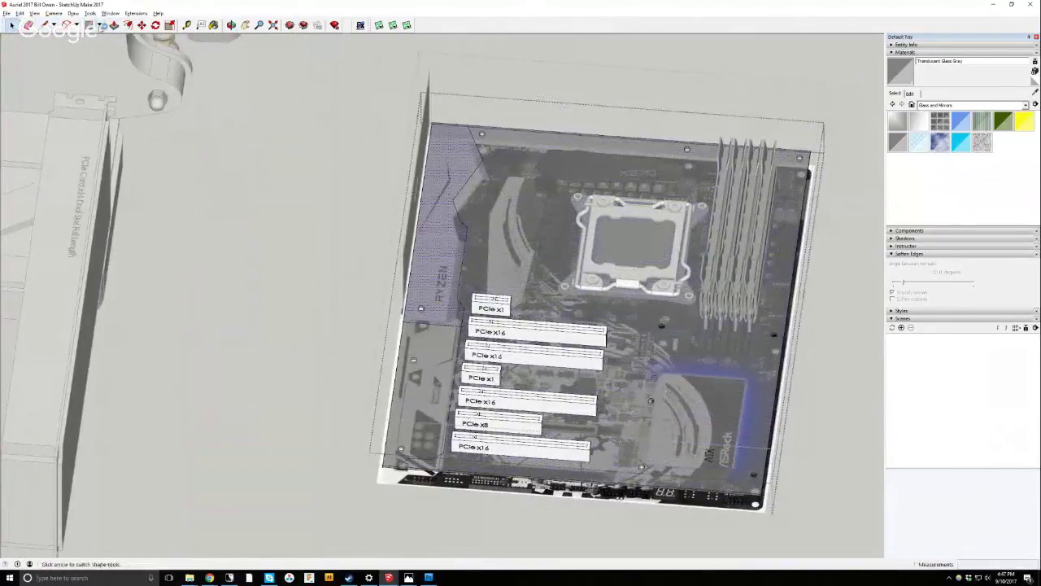
{"action": "key", "text": "p"}
{"action": "left_click", "coordinate": [438, 240]}
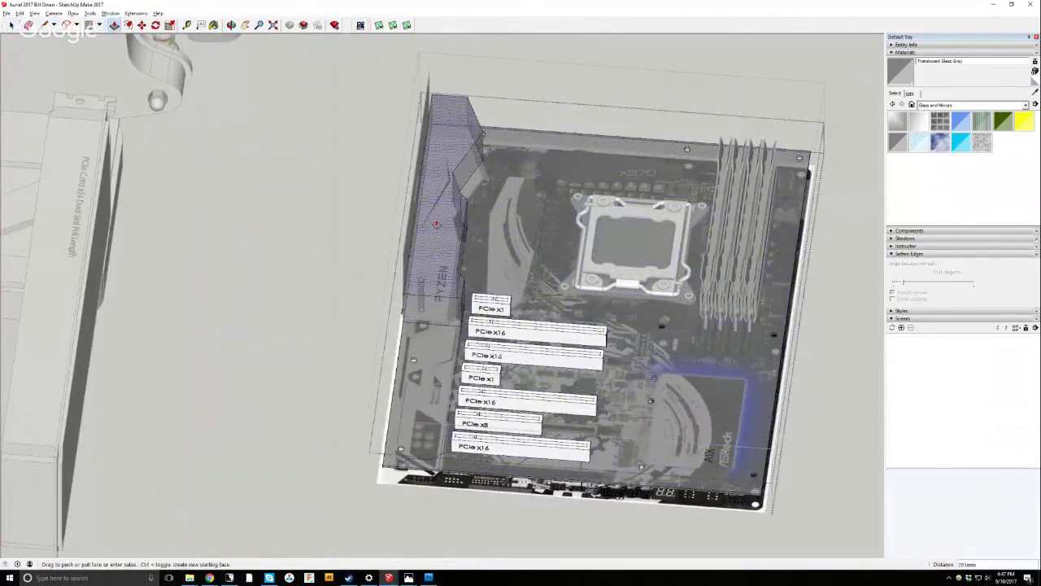
{"action": "left_click", "coordinate": [440, 171]}
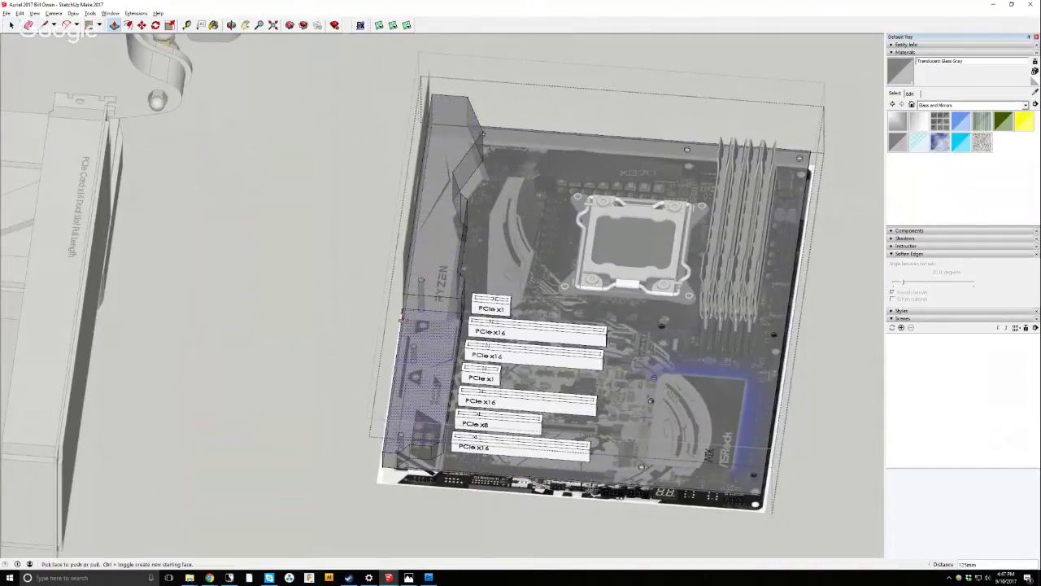
{"action": "left_click", "coordinate": [11, 25]}
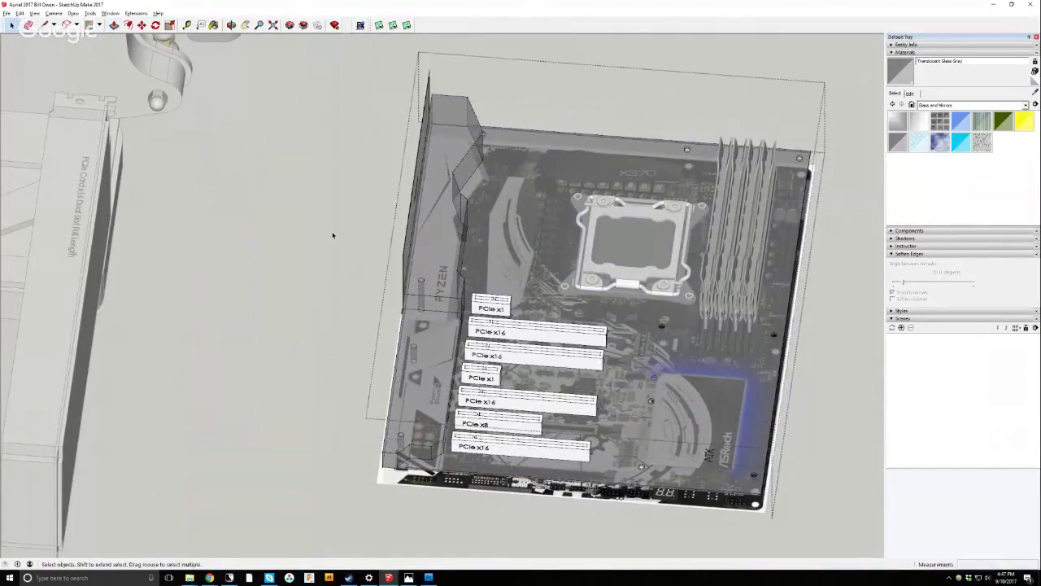
Paint the motherboard case group's body with the In Model material [0128_White]2.
{"action": "left_click", "coordinate": [615, 226]}
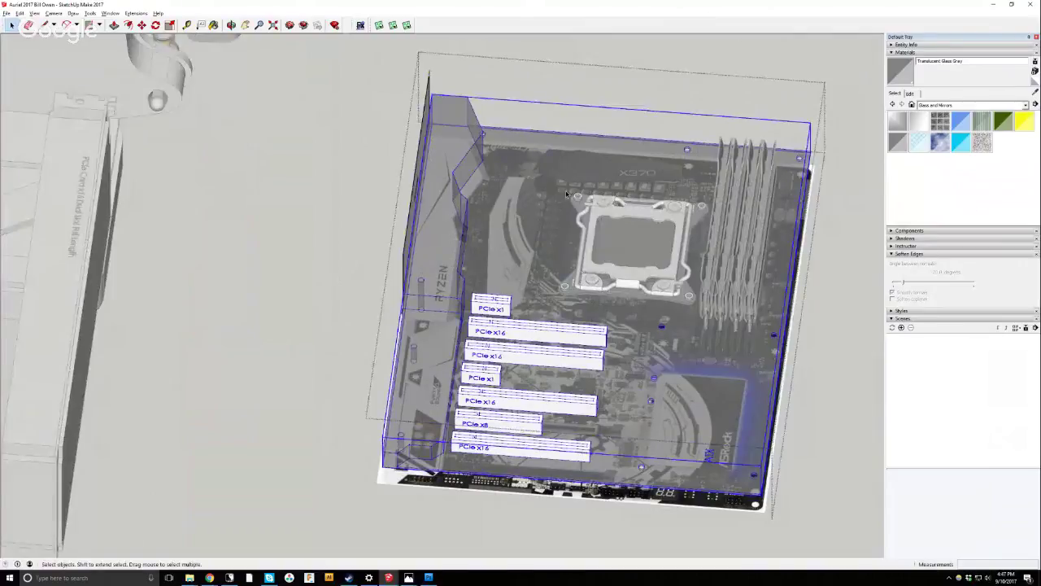
{"action": "triple_click", "coordinate": [567, 194]}
{"action": "left_click", "coordinate": [944, 105]}
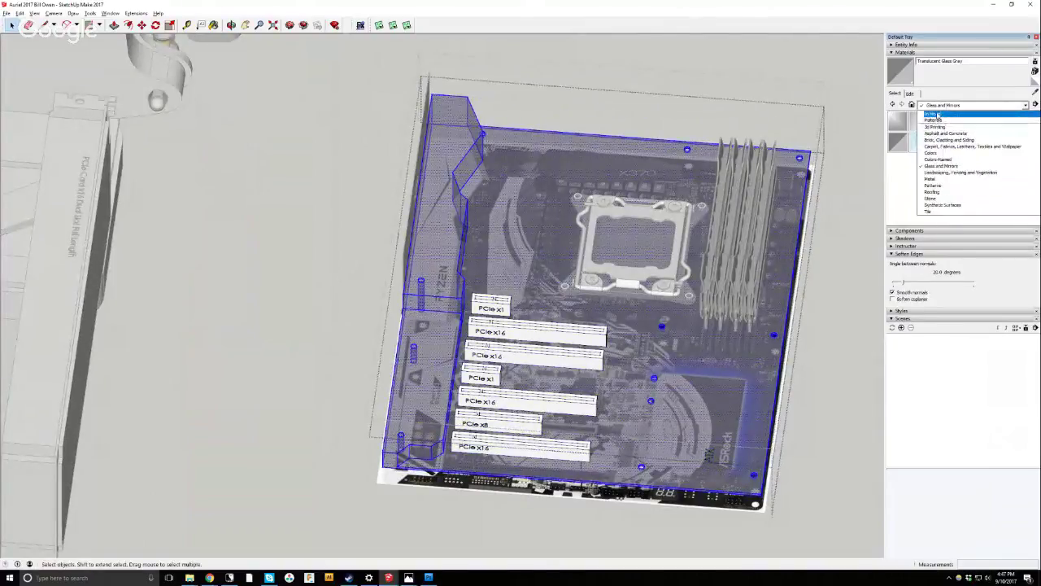
{"action": "left_click", "coordinate": [943, 113]}
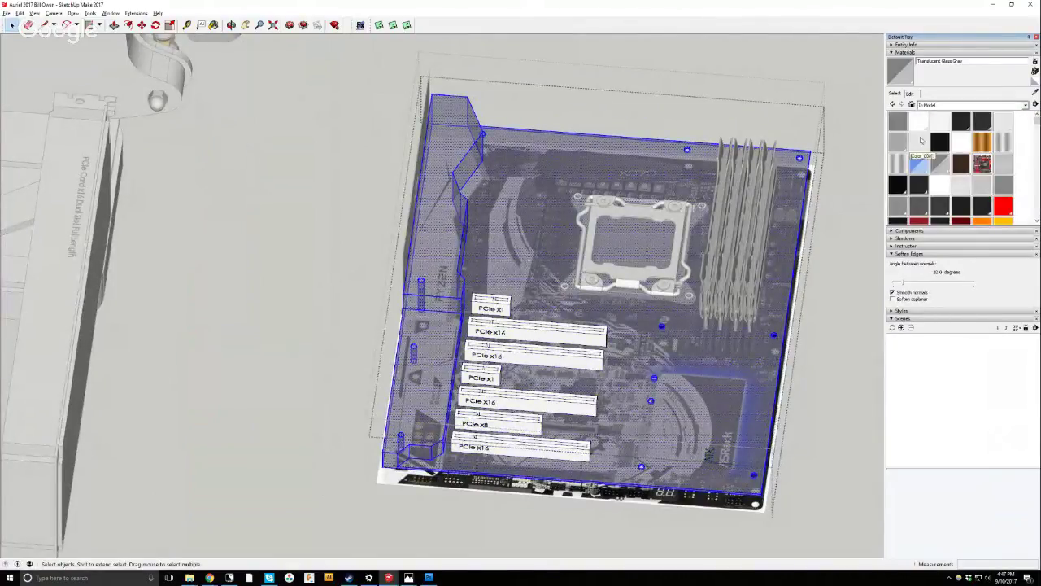
{"action": "left_click", "coordinate": [918, 121]}
{"action": "left_click", "coordinate": [547, 175]}
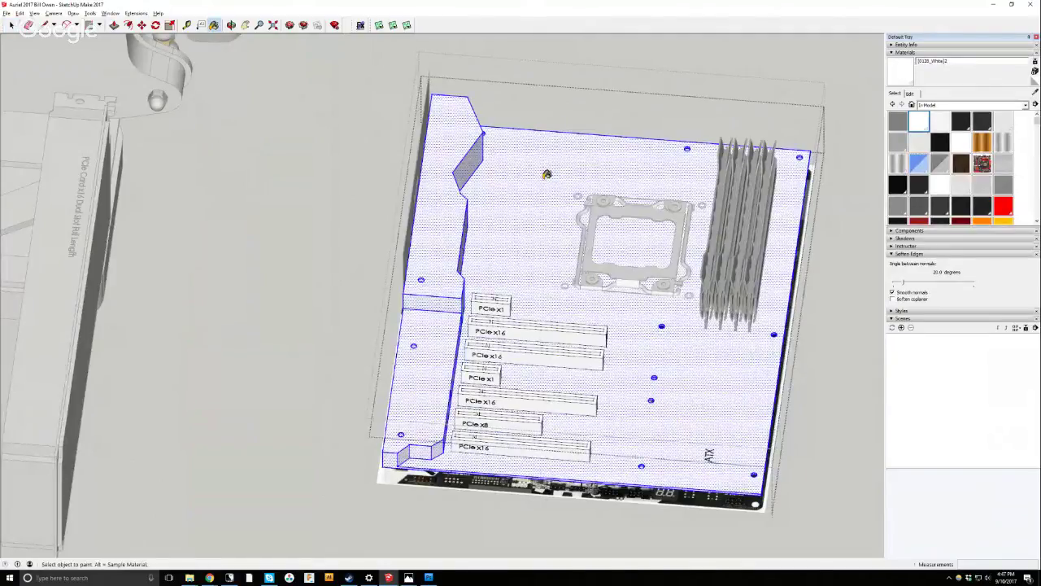
{"action": "key", "text": "space"}
{"action": "left_click", "coordinate": [193, 214]}
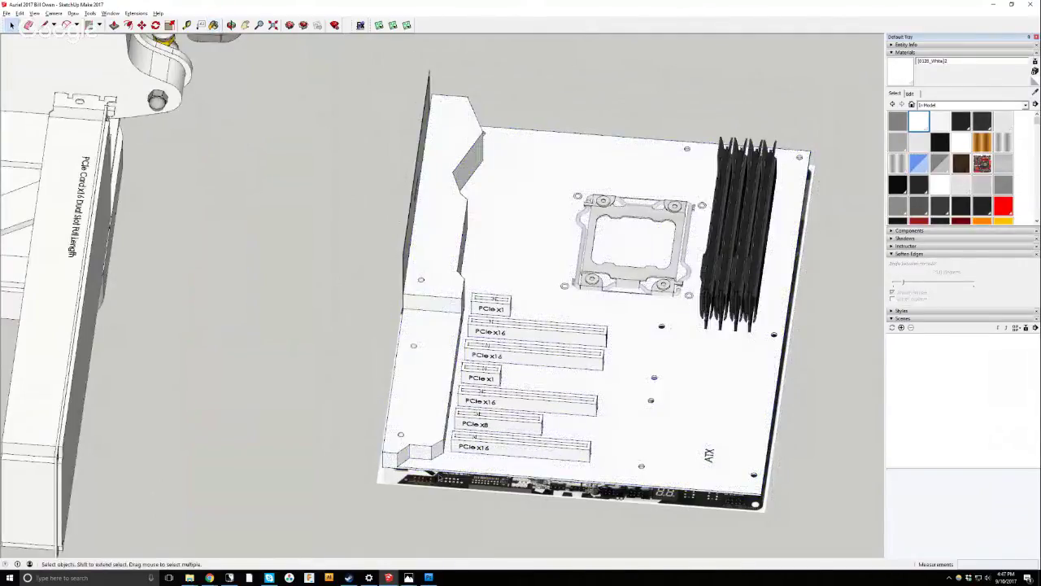
{"action": "left_click", "coordinate": [440, 478]}
Switch to the Front standard view and orbit to an angled top view of the motherboard.
{"action": "left_click", "coordinate": [52, 13]}
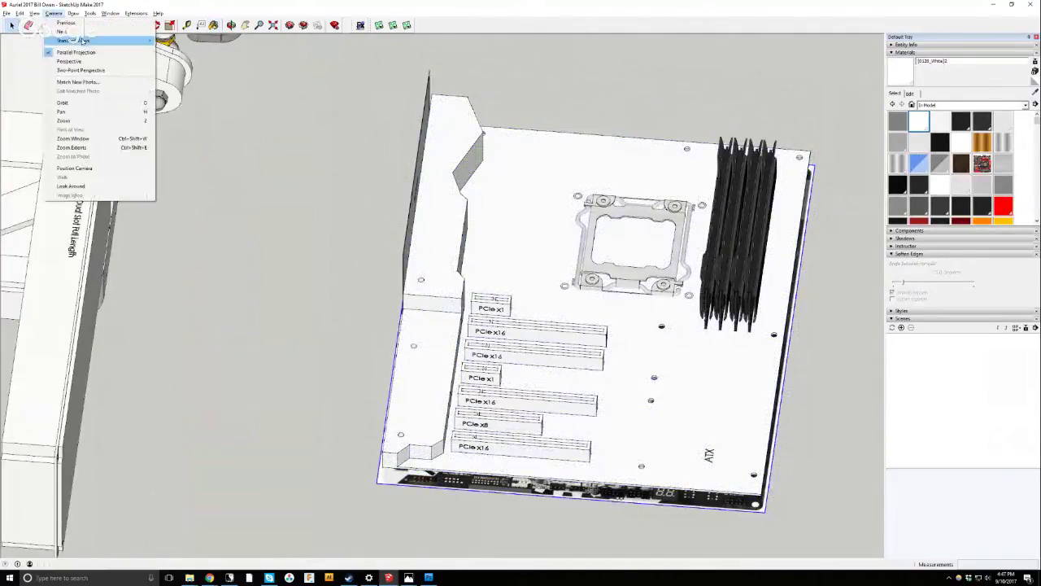
{"action": "mouse_move", "coordinate": [83, 41]}
{"action": "left_click", "coordinate": [171, 58]}
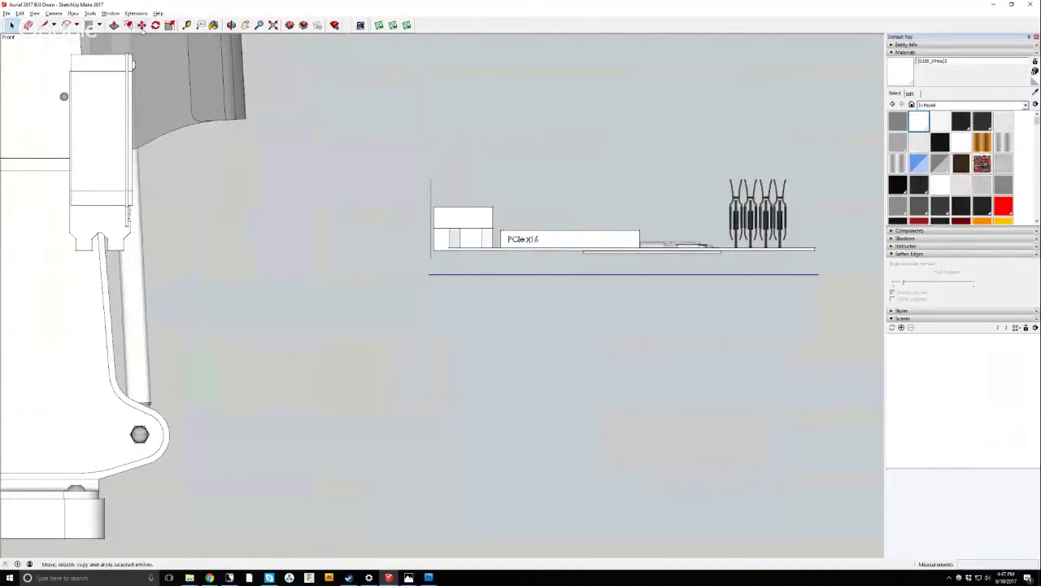
{"action": "key", "text": "m"}
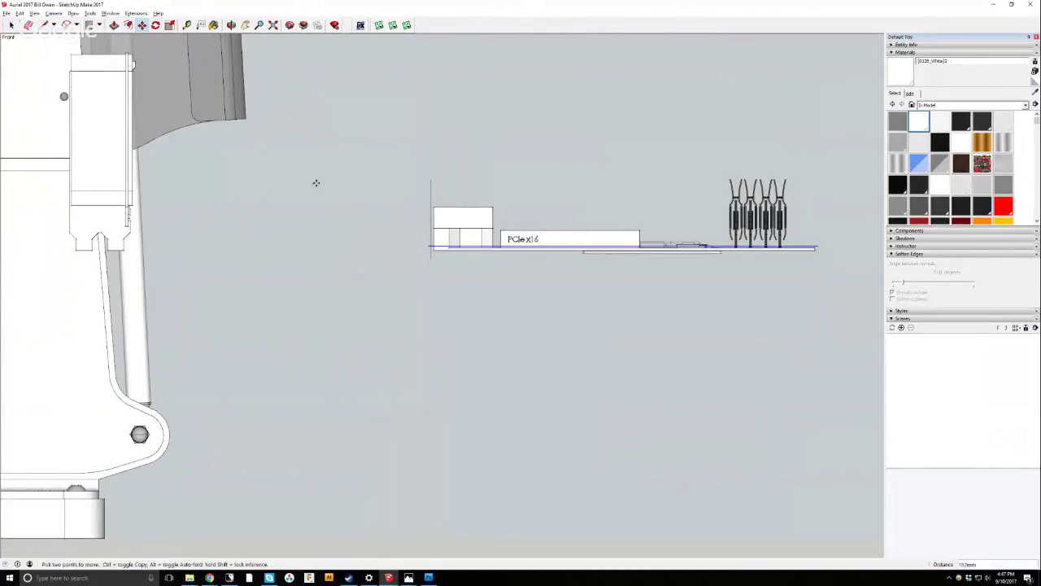
{"action": "left_click", "coordinate": [232, 25]}
{"action": "left_click_drag", "start_coordinate": [291, 95], "coordinate": [484, 437]}
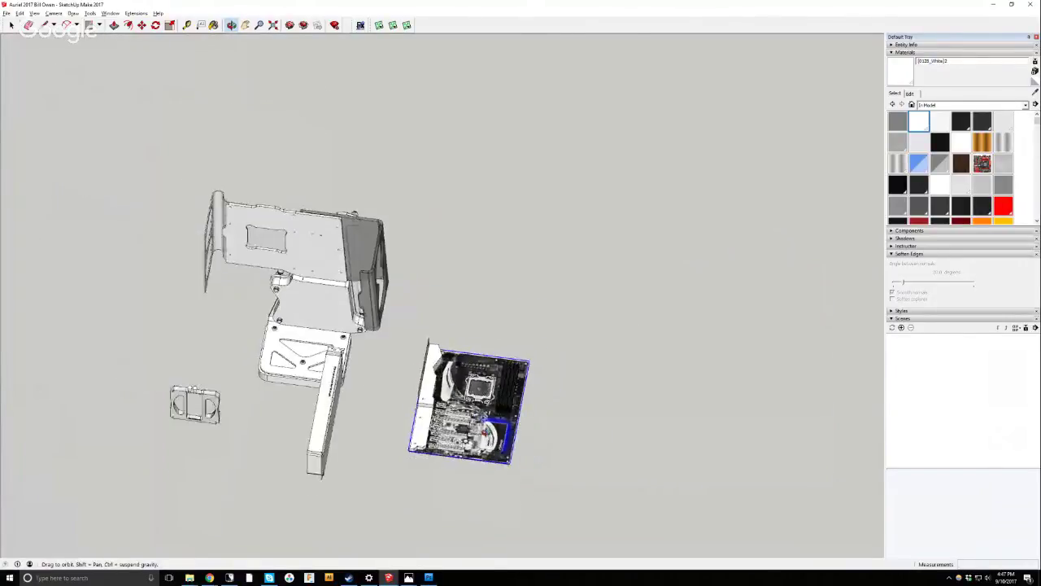
{"action": "scroll", "coordinate": [484, 437], "scroll_direction": "up", "scroll_amount": 5}
{"action": "scroll", "coordinate": [461, 438], "scroll_direction": "down", "scroll_amount": 1}
Box-select the motherboard with its RAM sticks and CPU socket and make them one group.
{"action": "left_click", "coordinate": [12, 25]}
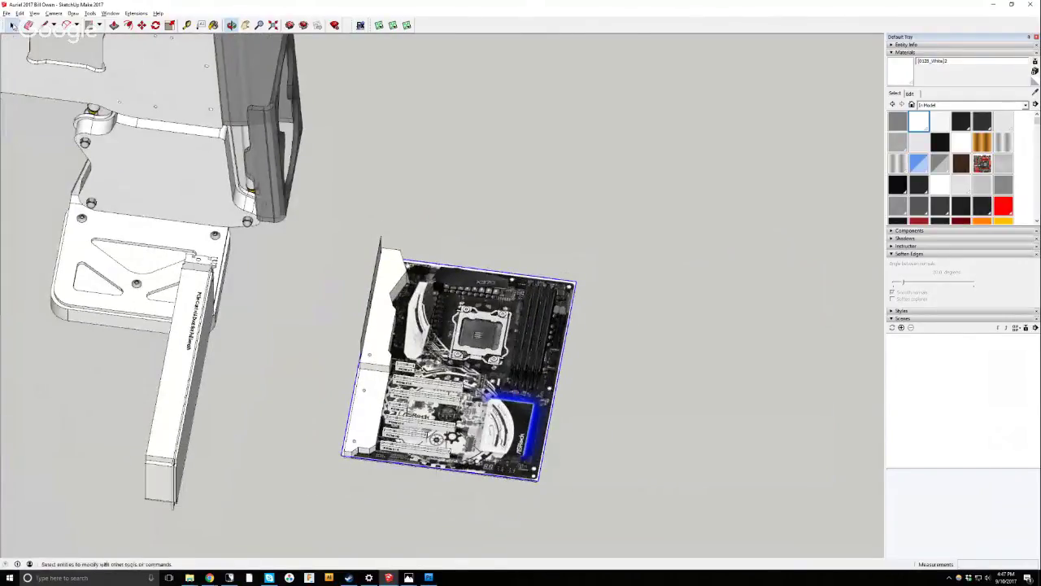
{"action": "left_click_drag", "start_coordinate": [294, 209], "coordinate": [656, 539]}
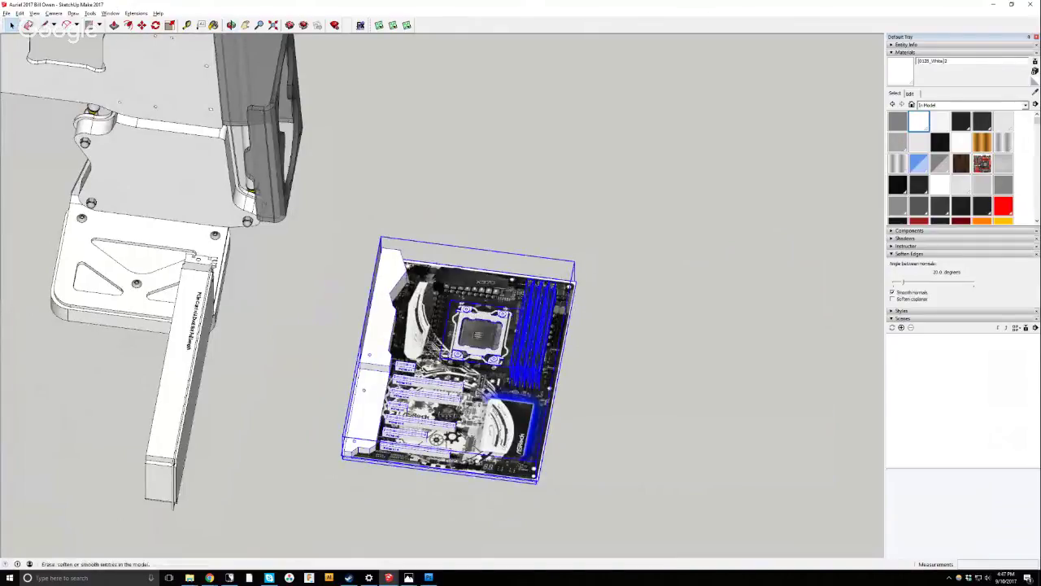
{"action": "left_click", "coordinate": [19, 13]}
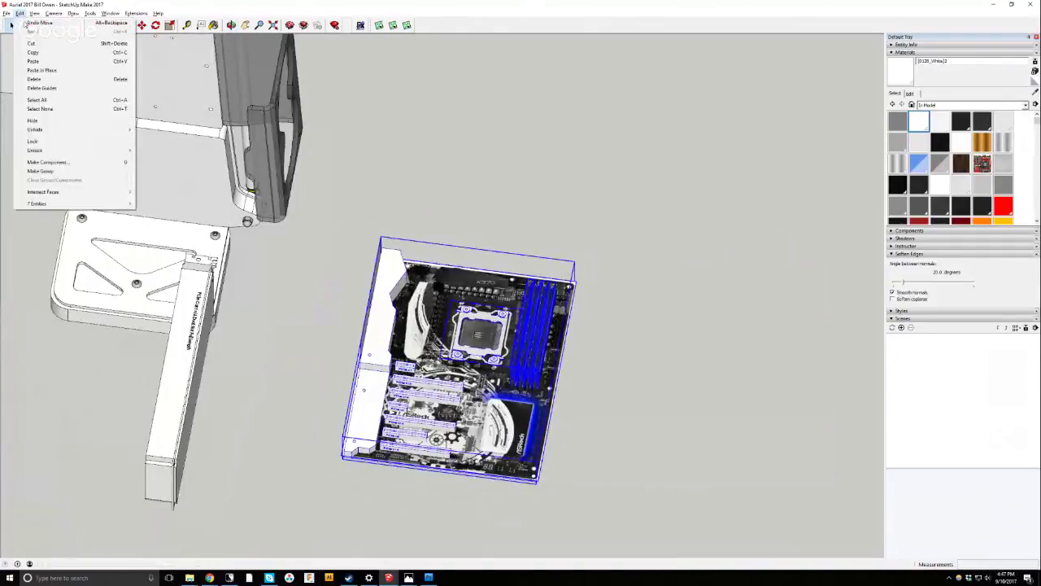
{"action": "left_click", "coordinate": [57, 171]}
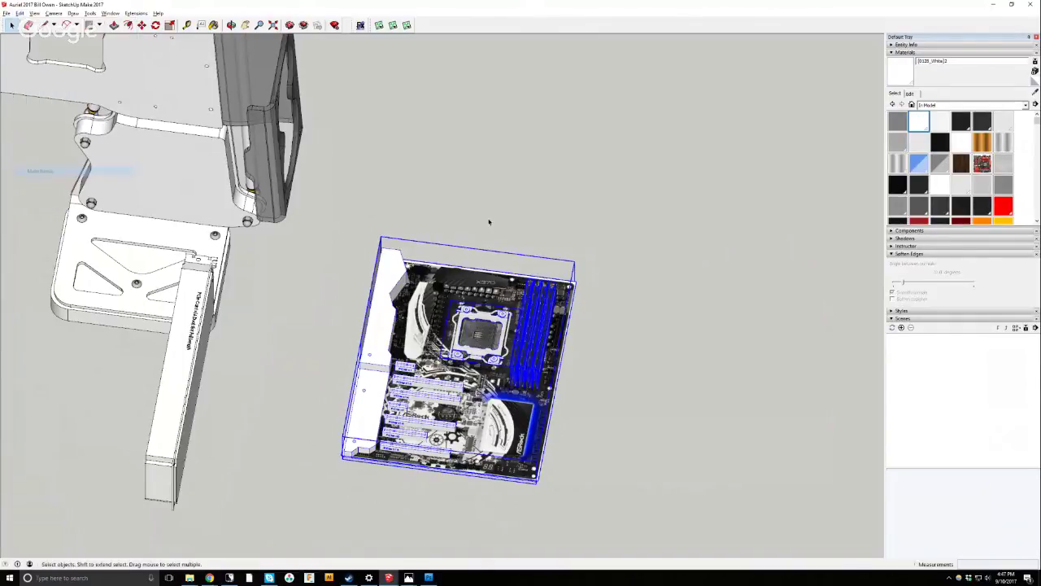
{"action": "left_click", "coordinate": [593, 342]}
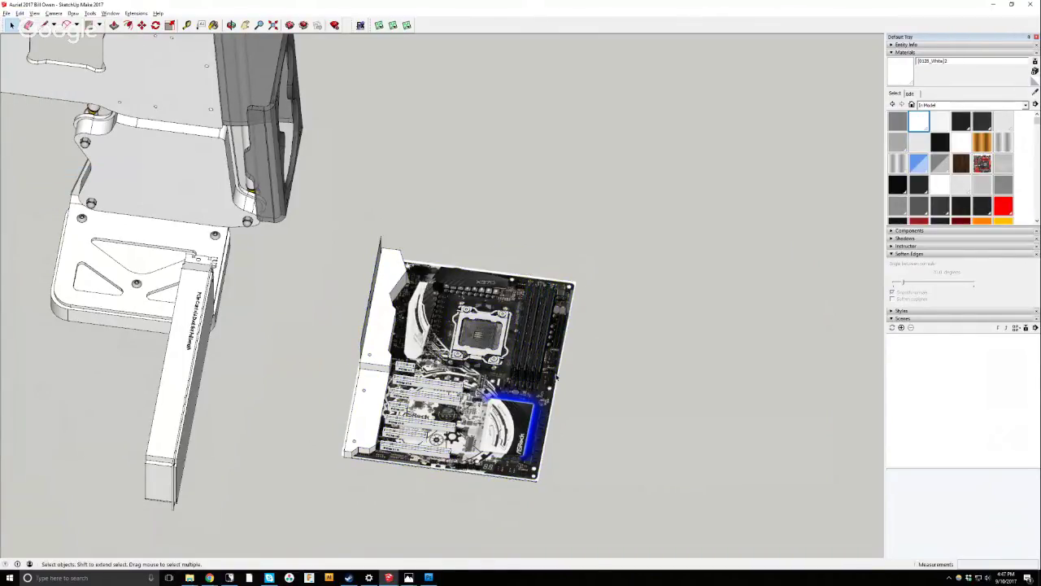
From the Top view, rotate the motherboard group 90° so its RAM sticks run horizontally.
{"action": "key", "text": "ctrl+z"}
{"action": "scroll", "coordinate": [708, 283], "scroll_direction": "down", "scroll_amount": 4}
{"action": "left_click", "coordinate": [52, 13]}
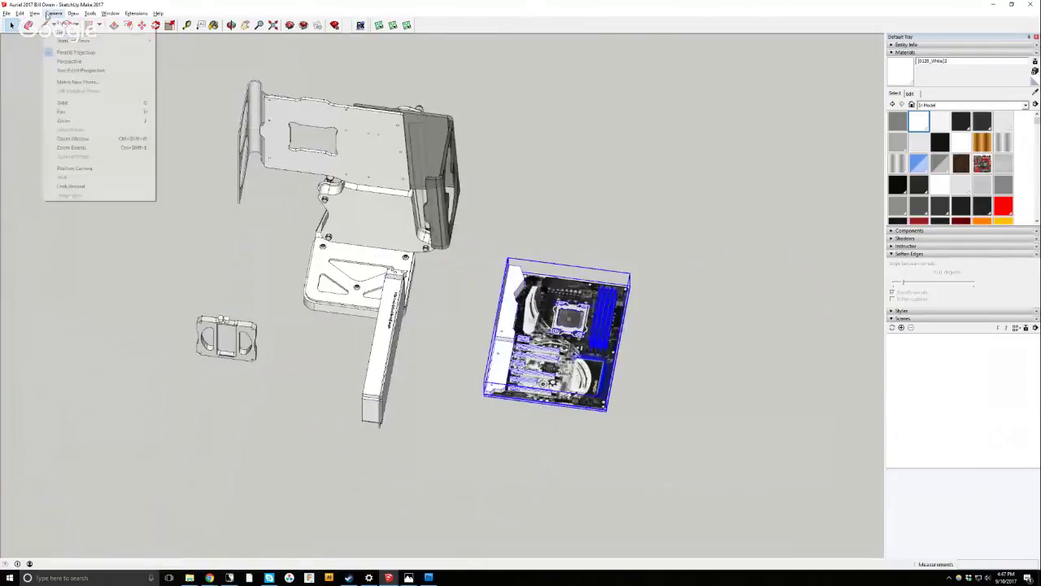
{"action": "mouse_move", "coordinate": [73, 39]}
{"action": "left_click", "coordinate": [173, 40]}
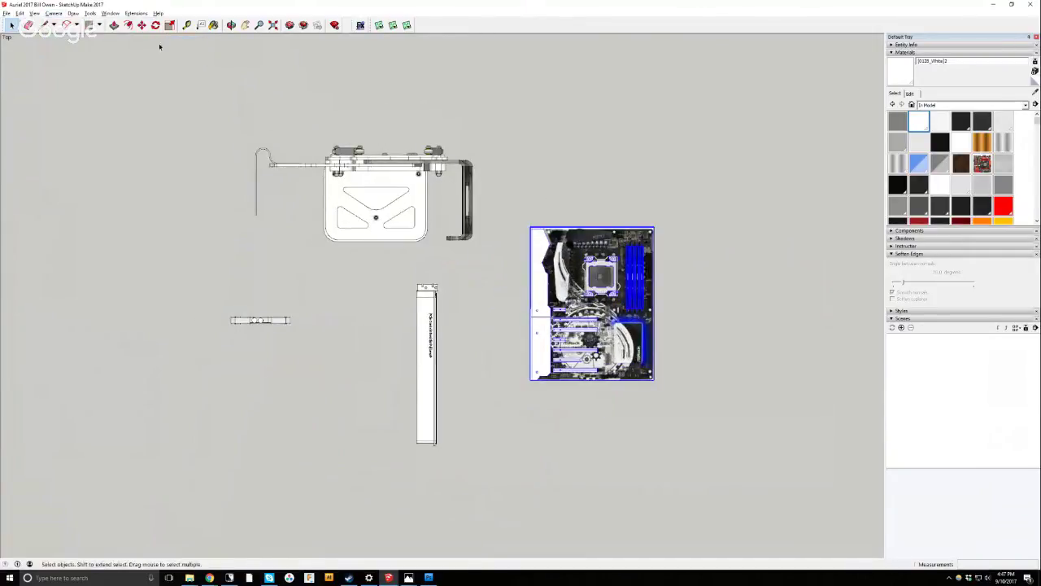
{"action": "key", "text": "q"}
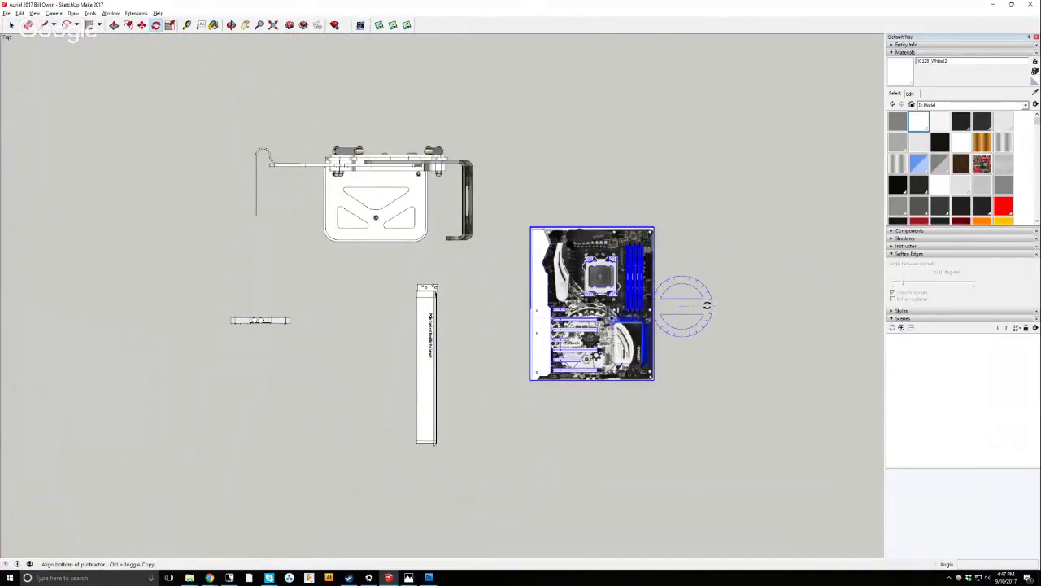
{"action": "left_click", "coordinate": [681, 382]}
{"action": "scroll", "coordinate": [569, 228], "scroll_direction": "down", "scroll_amount": 2}
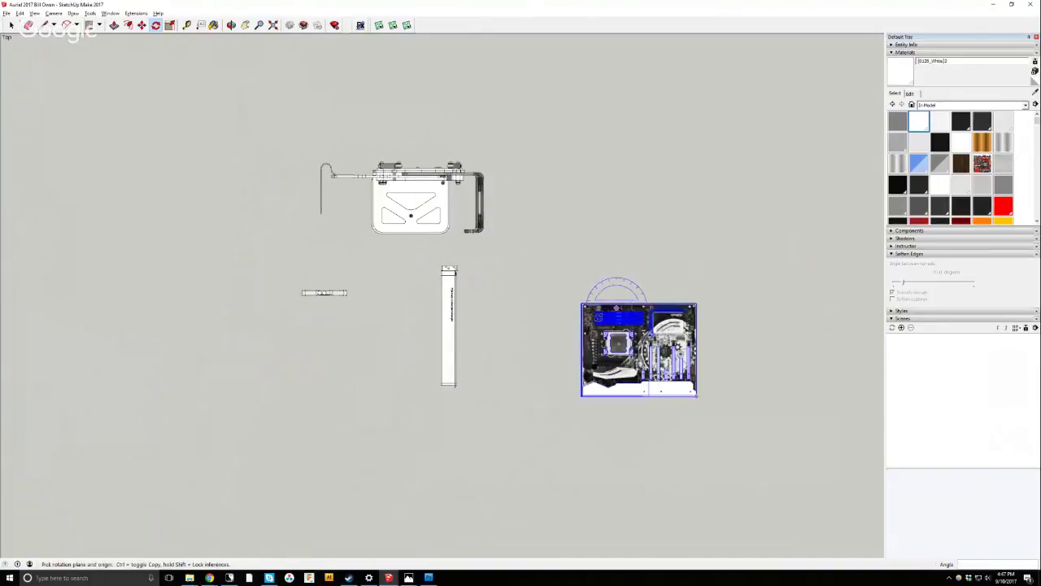
{"action": "scroll", "coordinate": [348, 302], "scroll_direction": "up", "scroll_amount": 5}
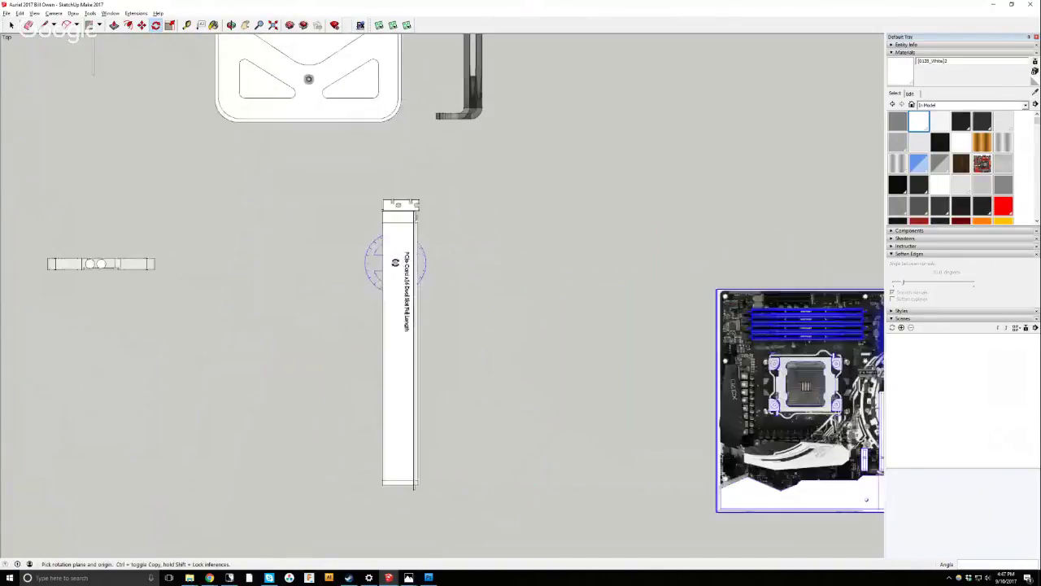
Copy the PCIe card rightward with Move and Ctrl, snapping copies side by side into a row of four.
{"action": "left_click", "coordinate": [11, 24]}
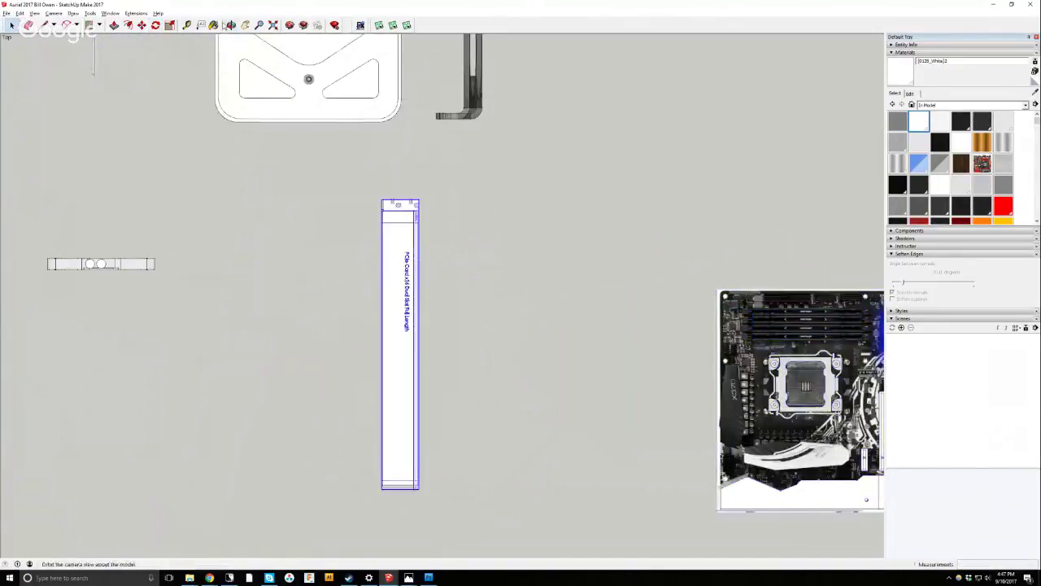
{"action": "left_click", "coordinate": [142, 24]}
{"action": "scroll", "coordinate": [434, 216], "scroll_direction": "up", "scroll_amount": 2}
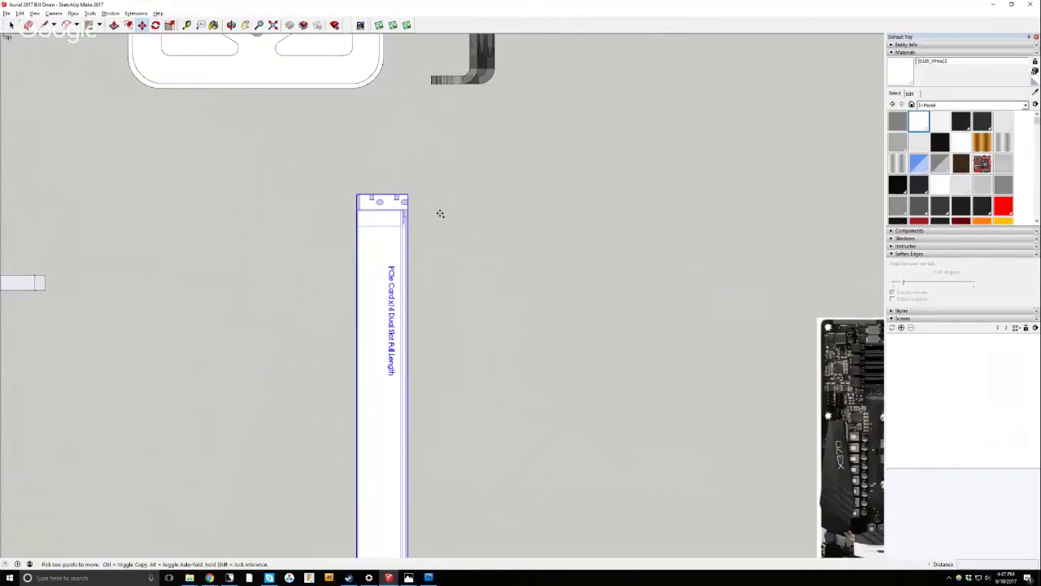
{"action": "key", "text": "ctrl"}
{"action": "left_click", "coordinate": [440, 214]}
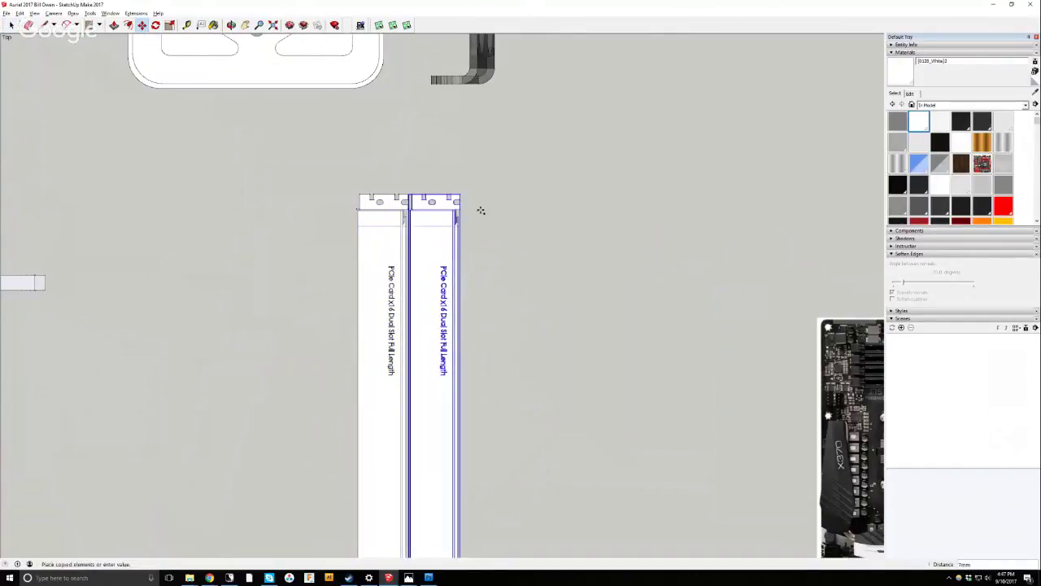
{"action": "left_click", "coordinate": [516, 204]}
{"action": "scroll", "coordinate": [548, 229], "scroll_direction": "down", "scroll_amount": 2}
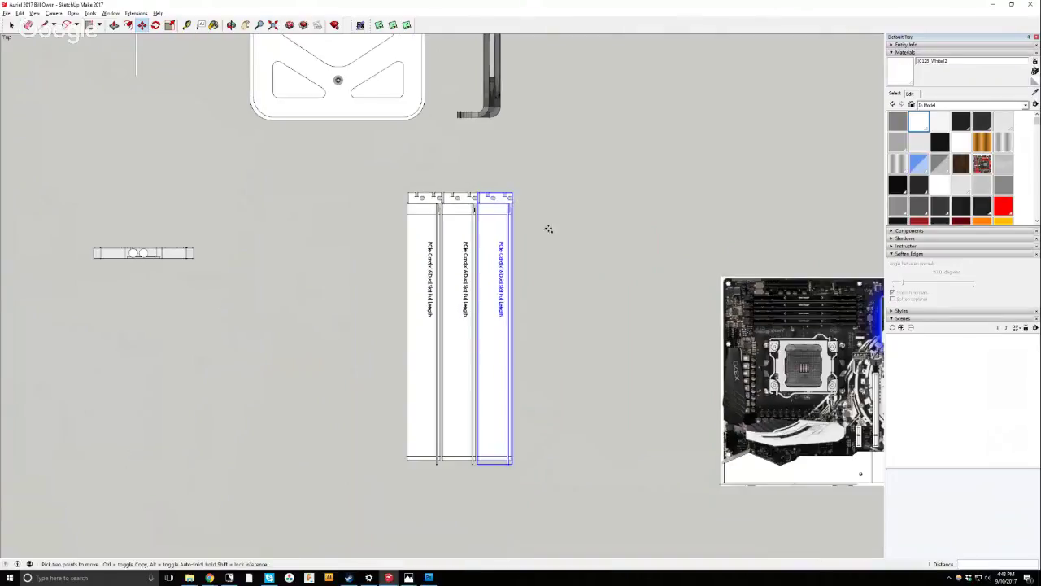
{"action": "left_click", "coordinate": [548, 228]}
{"action": "left_click", "coordinate": [582, 229]}
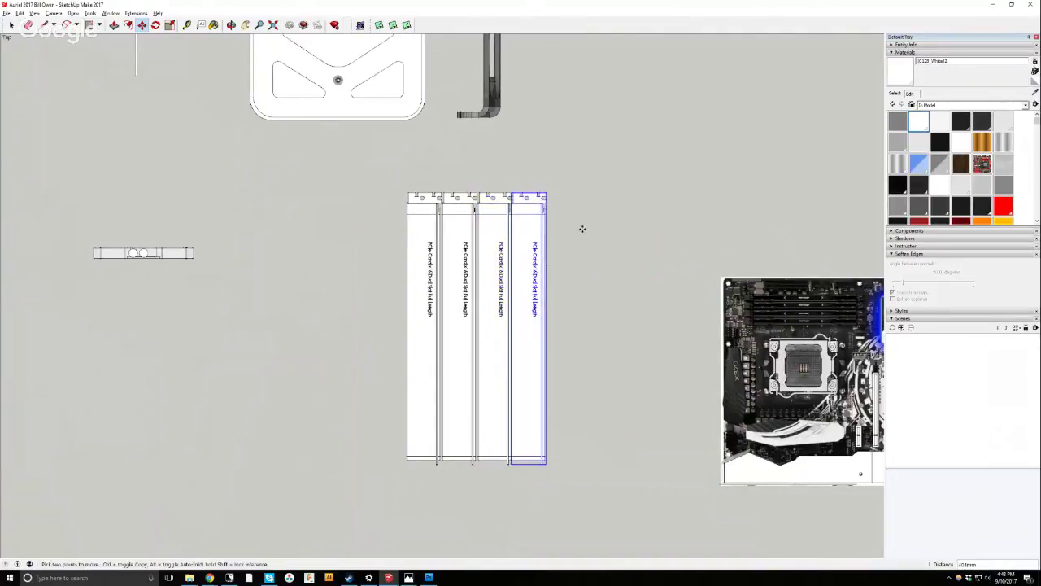
{"action": "scroll", "coordinate": [476, 243], "scroll_direction": "up", "scroll_amount": 2}
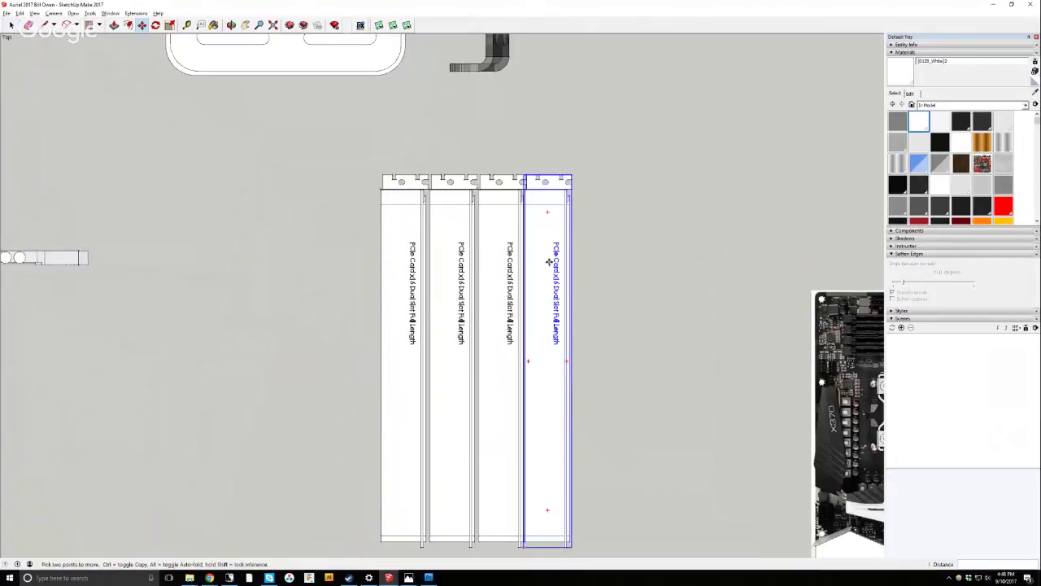
{"action": "scroll", "coordinate": [453, 220], "scroll_direction": "down", "scroll_amount": 2}
{"action": "scroll", "coordinate": [328, 230], "scroll_direction": "down", "scroll_amount": 1}
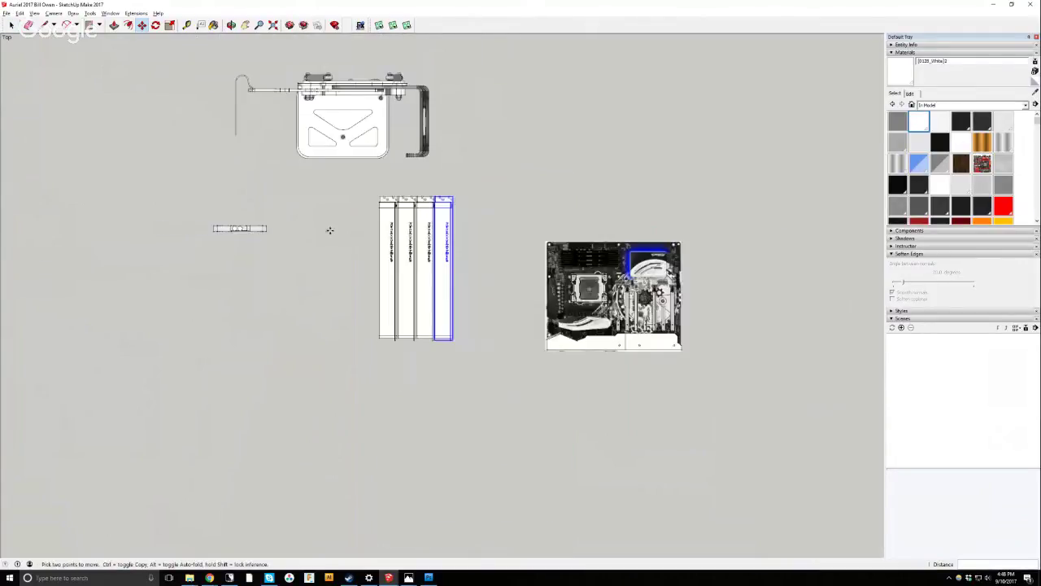
{"action": "scroll", "coordinate": [448, 218], "scroll_direction": "up", "scroll_amount": 2}
{"action": "scroll", "coordinate": [449, 218], "scroll_direction": "up", "scroll_amount": 3}
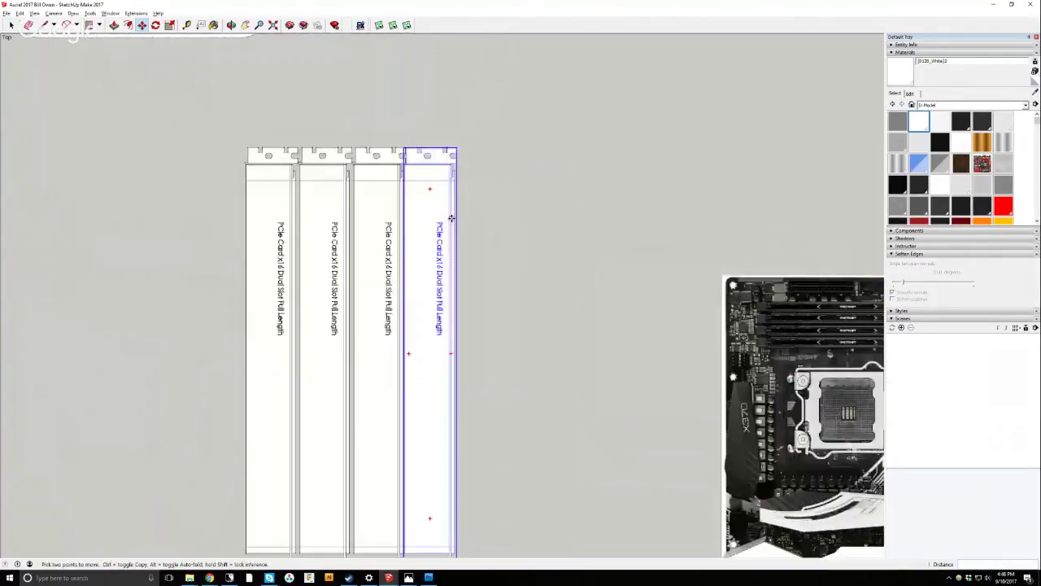
{"action": "scroll", "coordinate": [445, 213], "scroll_direction": "down", "scroll_amount": 4}
{"action": "scroll", "coordinate": [433, 200], "scroll_direction": "down", "scroll_amount": 1}
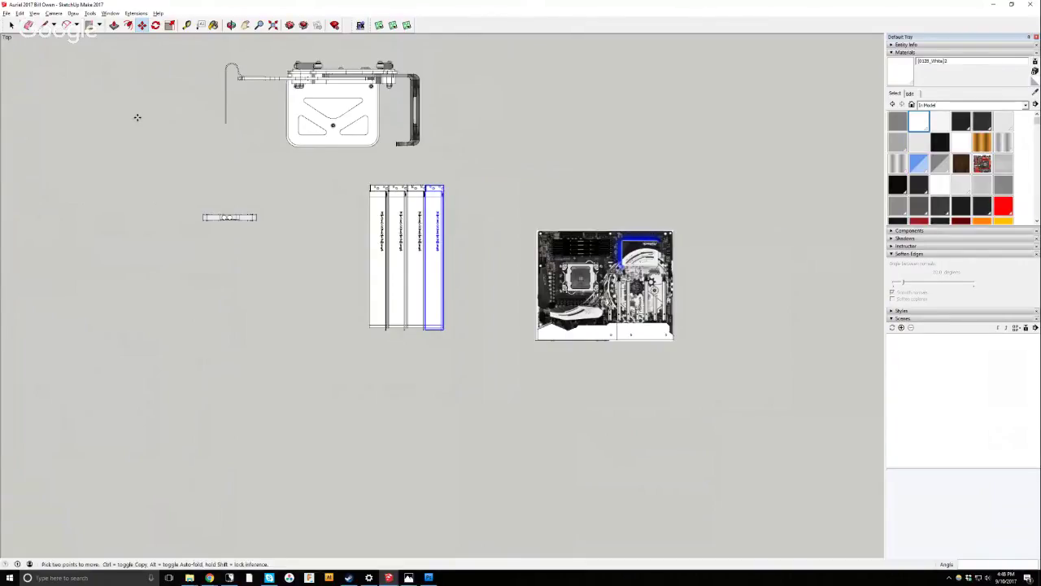
Select the PCIe card stack and orbit to an angled 3D view.
{"action": "key", "text": "space"}
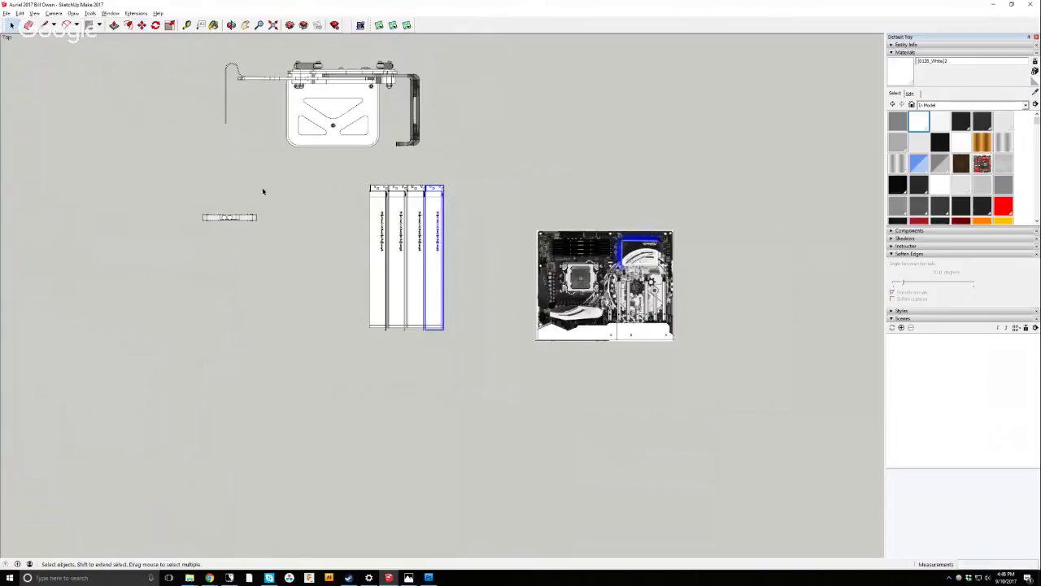
{"action": "left_click", "coordinate": [317, 209]}
{"action": "scroll", "coordinate": [364, 215], "scroll_direction": "up", "scroll_amount": 1}
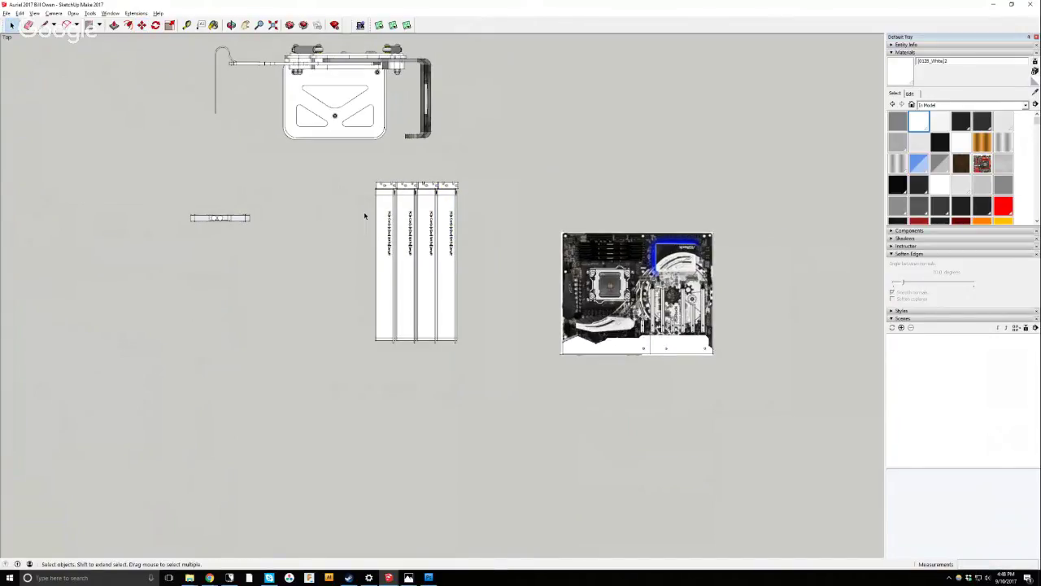
{"action": "scroll", "coordinate": [364, 212], "scroll_direction": "up", "scroll_amount": 1}
{"action": "left_click", "coordinate": [382, 219]}
{"action": "left_click", "coordinate": [231, 24]}
{"action": "left_click_drag", "start_coordinate": [244, 49], "coordinate": [789, 16]}
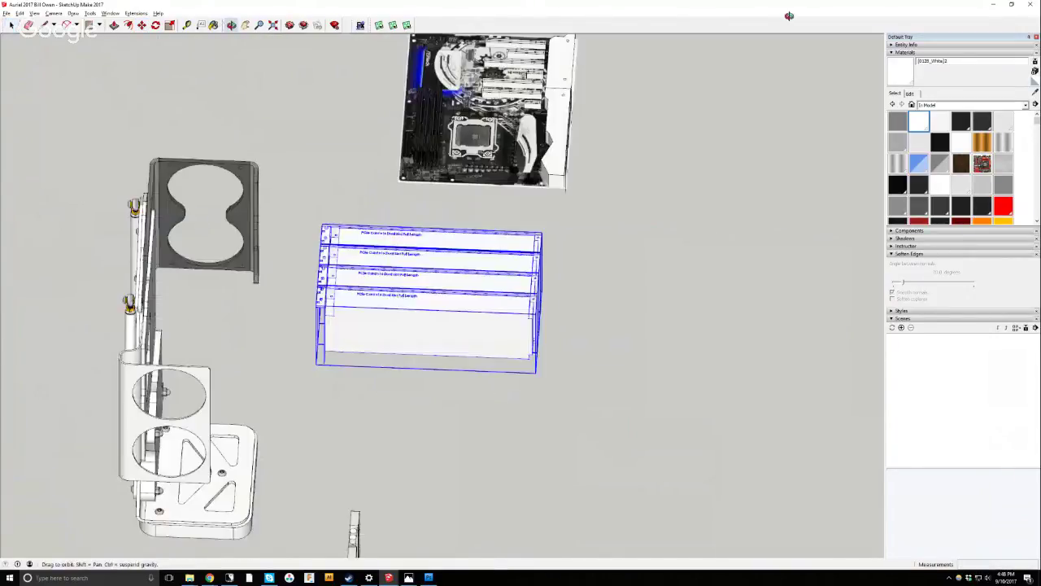
Reselect the whole card stack and rotate it 90° so the cards stand upright.
{"action": "left_click", "coordinate": [11, 26]}
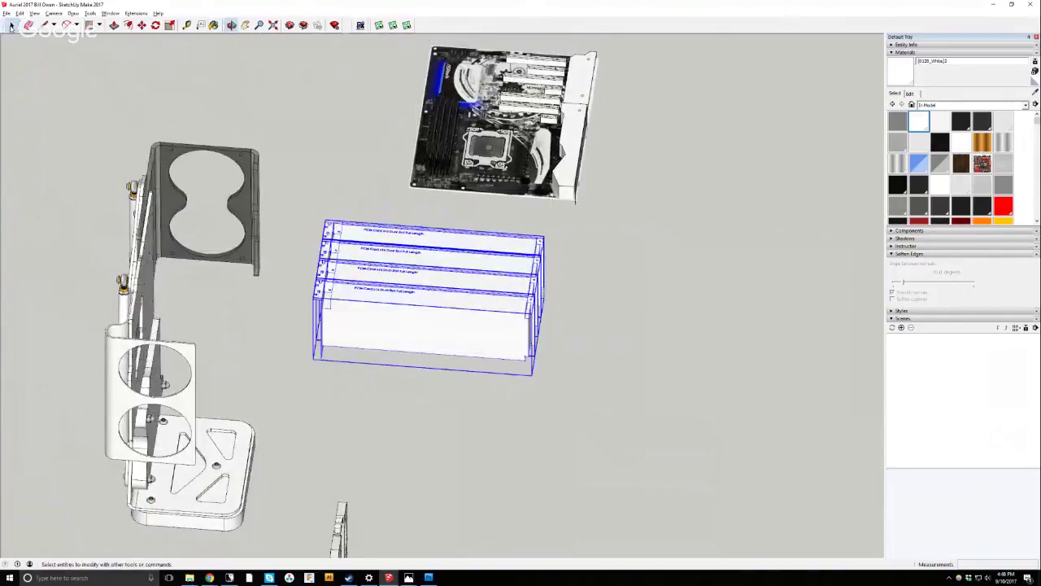
{"action": "double_click", "coordinate": [395, 309]}
{"action": "left_click", "coordinate": [407, 249]}
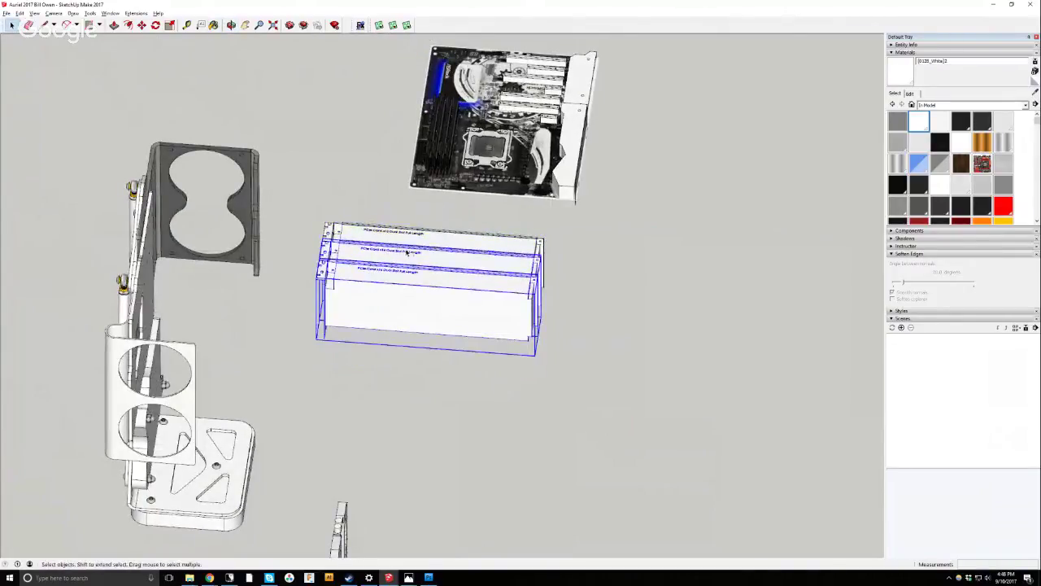
{"action": "left_click", "coordinate": [399, 228]}
{"action": "left_click", "coordinate": [404, 307]}
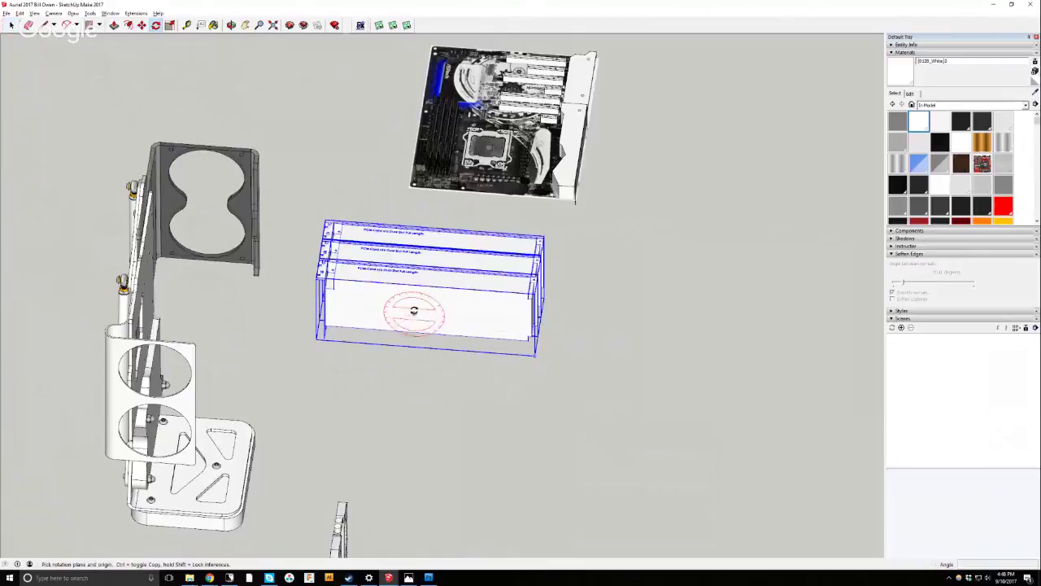
{"action": "left_click", "coordinate": [431, 308]}
{"action": "left_click", "coordinate": [410, 291]}
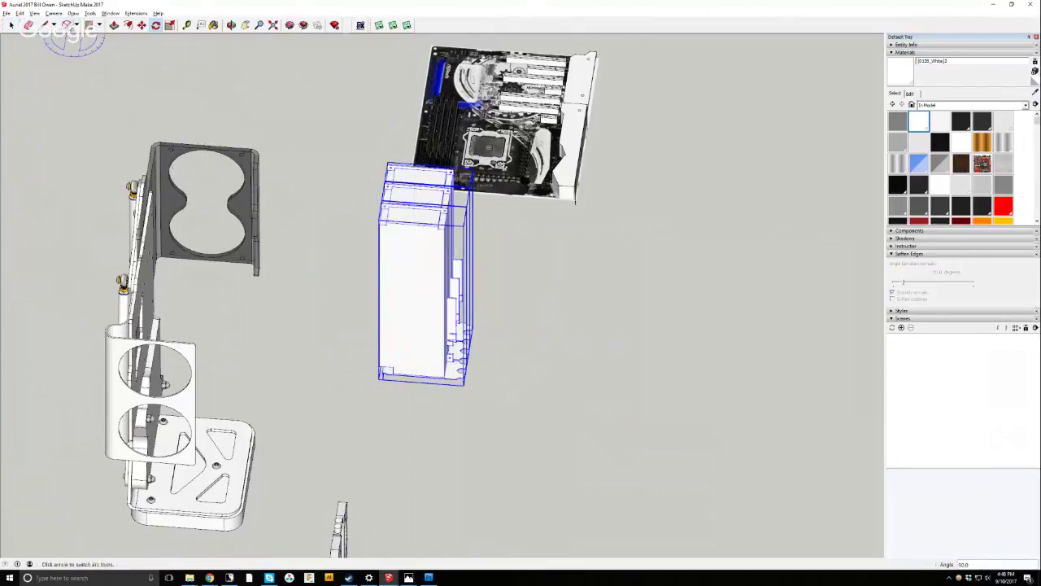
{"action": "left_click", "coordinate": [54, 13]}
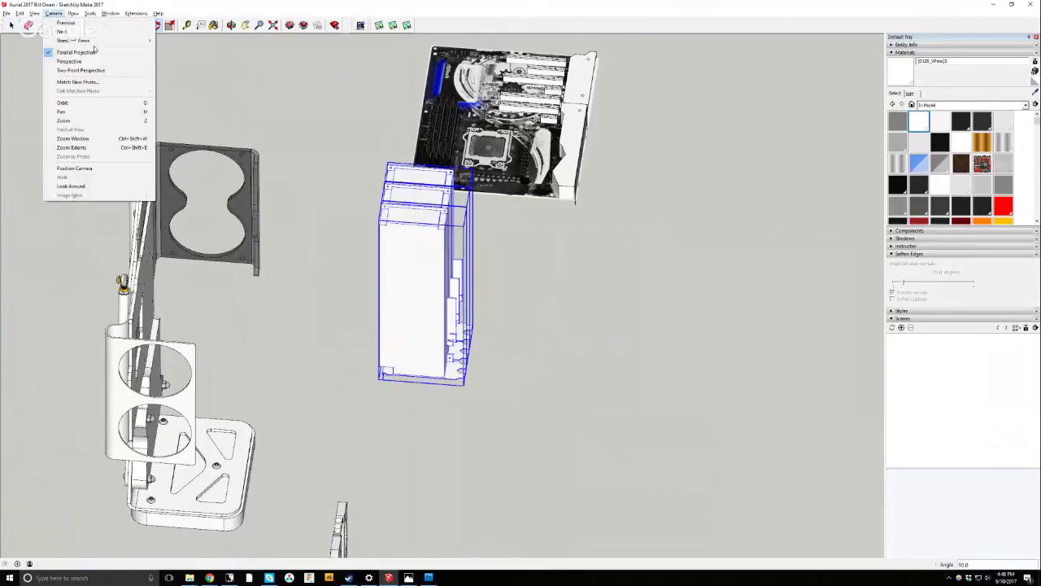
In Top view, turn the PCIe card stack around by 180°.
{"action": "left_click", "coordinate": [169, 43]}
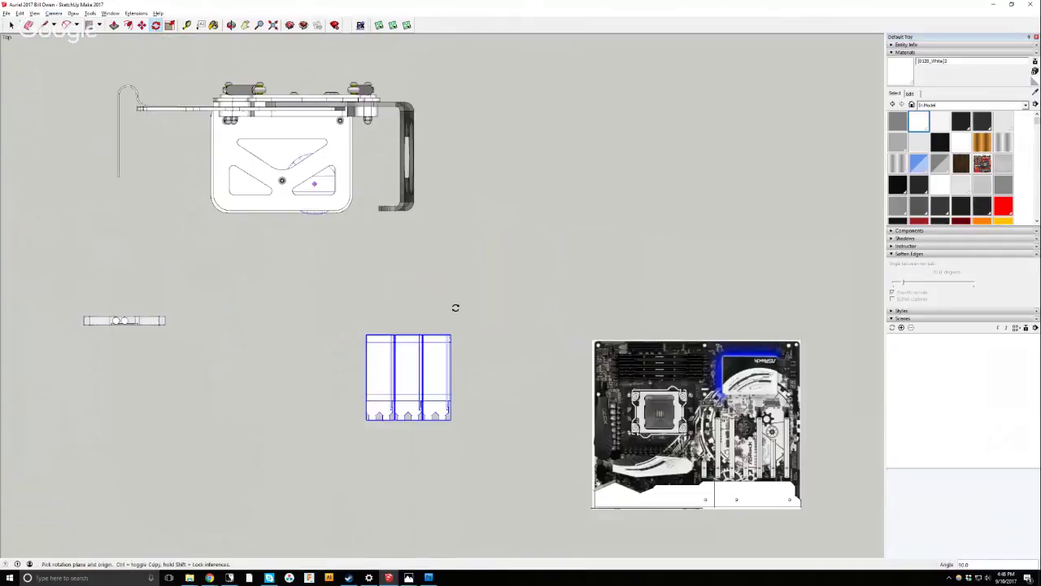
{"action": "left_click", "coordinate": [414, 300]}
{"action": "left_click", "coordinate": [444, 301]}
{"action": "left_click", "coordinate": [391, 304]}
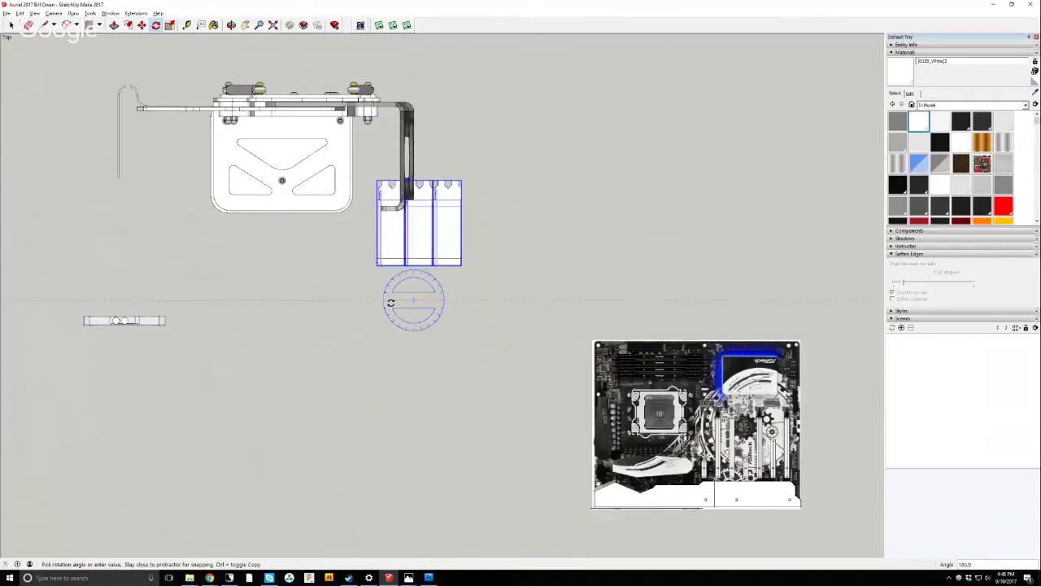
Move the card stack onto the case bracket plate beside the vertical rail, then deselect.
{"action": "left_click", "coordinate": [142, 26]}
{"action": "scroll", "coordinate": [333, 268], "scroll_direction": "down", "scroll_amount": 2}
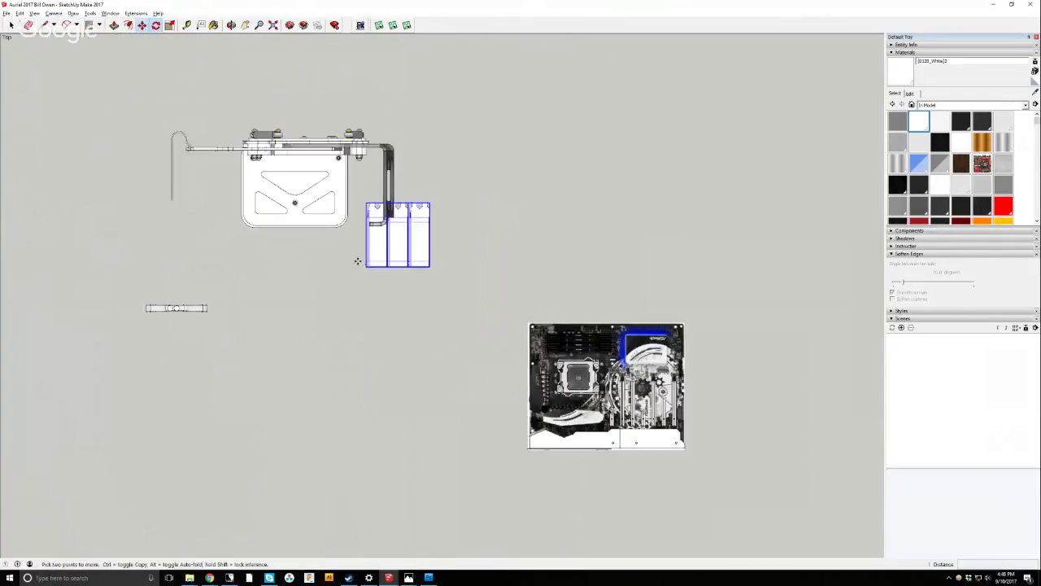
{"action": "scroll", "coordinate": [374, 147], "scroll_direction": "up", "scroll_amount": 4}
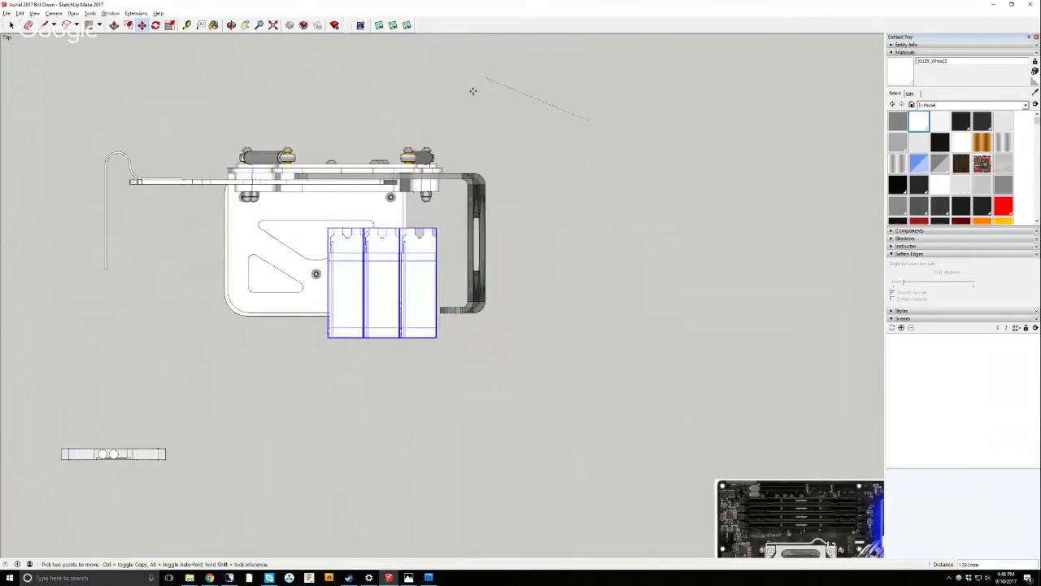
{"action": "left_click", "coordinate": [474, 125]}
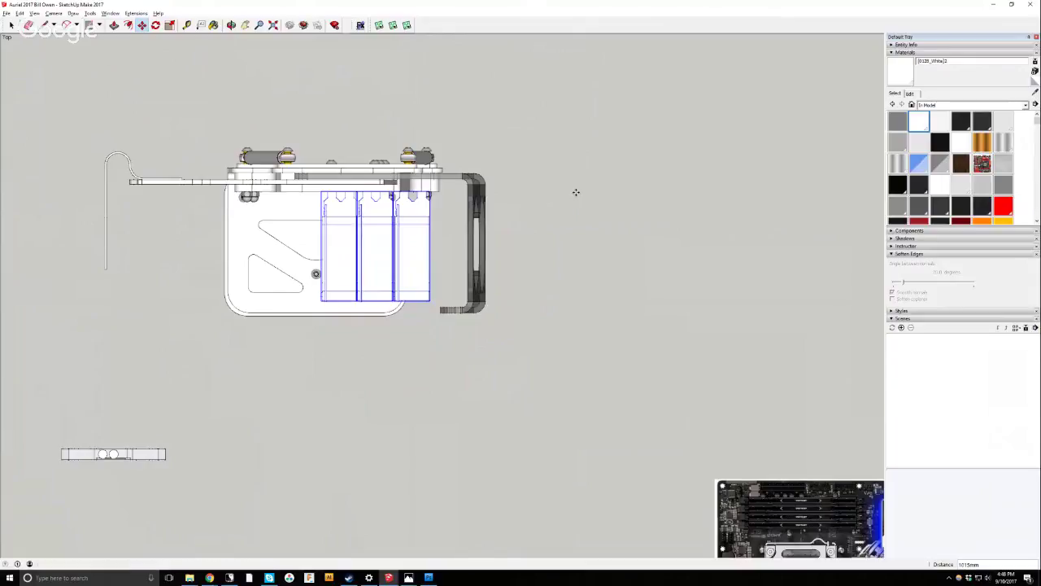
{"action": "left_click", "coordinate": [558, 225]}
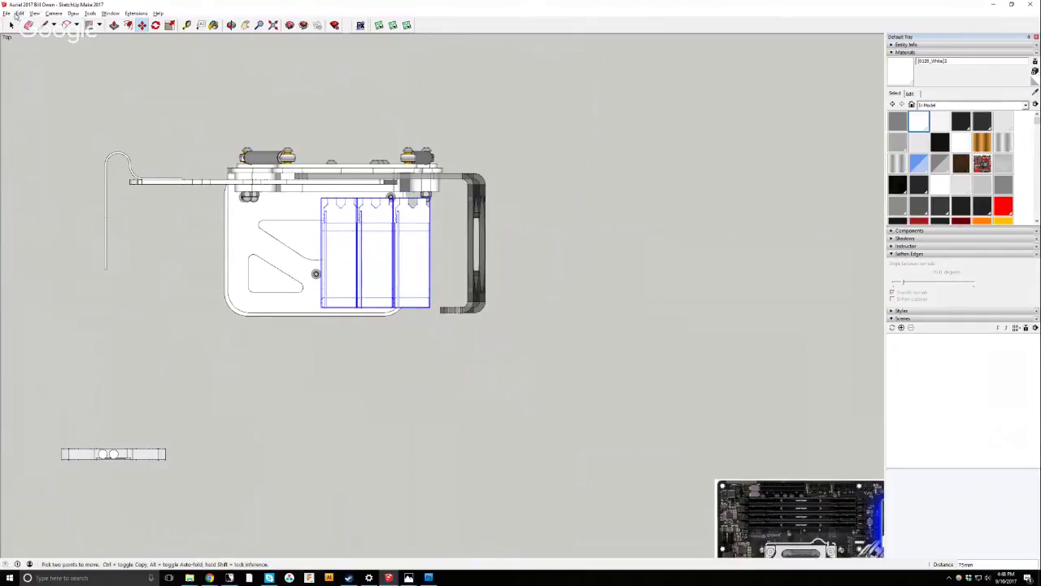
{"action": "left_click", "coordinate": [18, 14]}
{"action": "key", "text": "Escape"}
{"action": "key", "text": "space"}
{"action": "scroll", "coordinate": [285, 98], "scroll_direction": "down", "scroll_amount": 3}
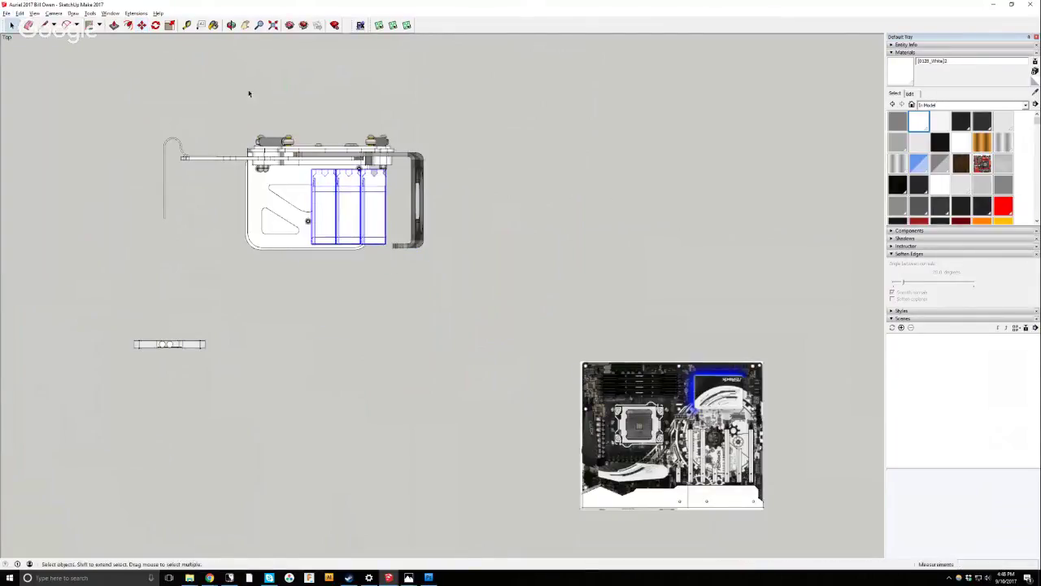
Move the motherboard group beneath the upright PCIe card stack on the case.
{"action": "left_click", "coordinate": [343, 330]}
{"action": "left_click", "coordinate": [650, 423]}
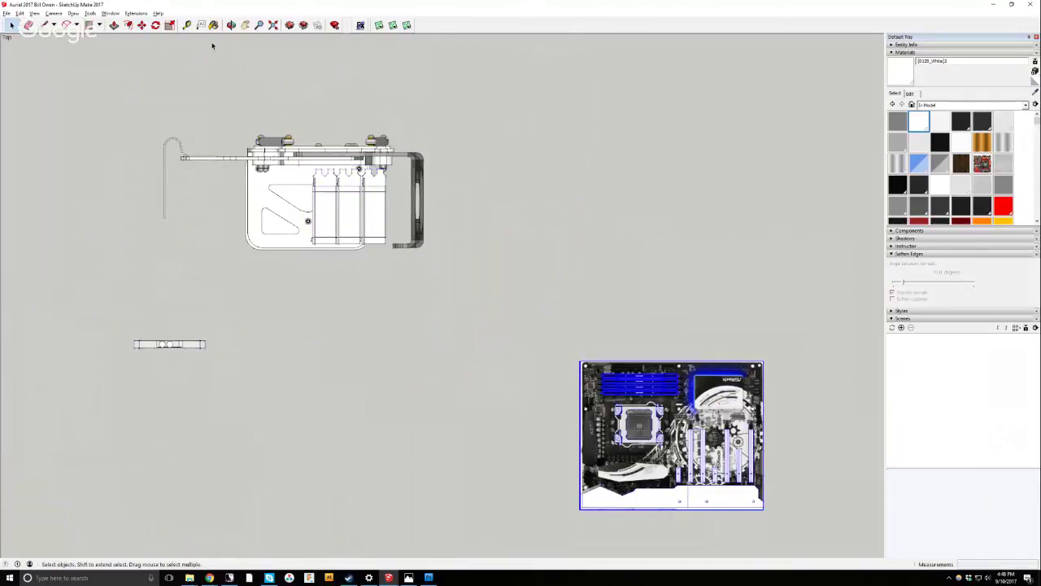
{"action": "key", "text": "m"}
{"action": "left_click", "coordinate": [686, 453]}
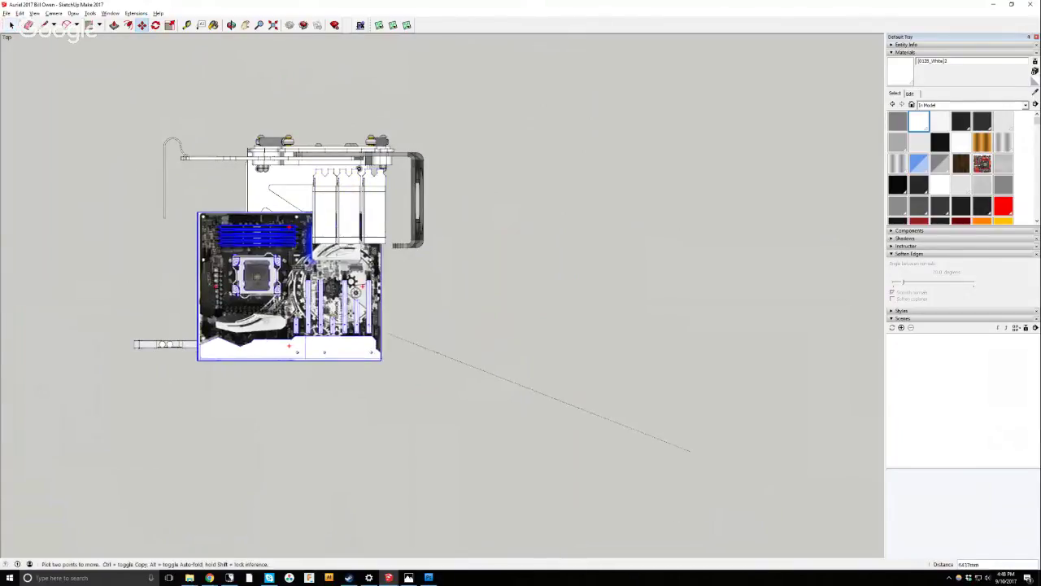
{"action": "left_click", "coordinate": [391, 326]}
{"action": "key", "text": "space"}
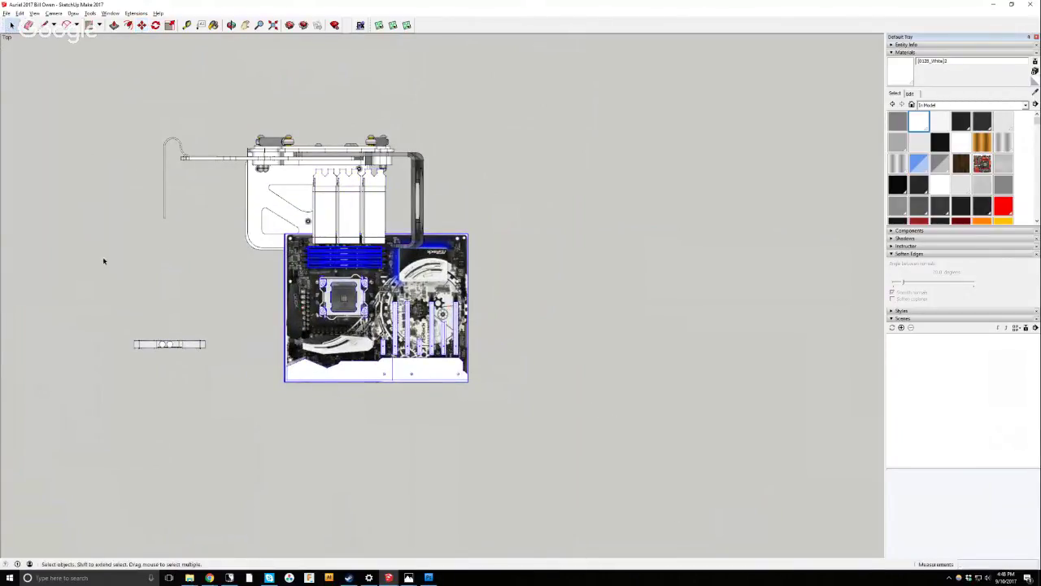
Move the small bar piece from the left side off to the right.
{"action": "left_click_drag", "start_coordinate": [103, 273], "coordinate": [210, 393]}
{"action": "key", "text": "m"}
{"action": "left_click", "coordinate": [204, 327]}
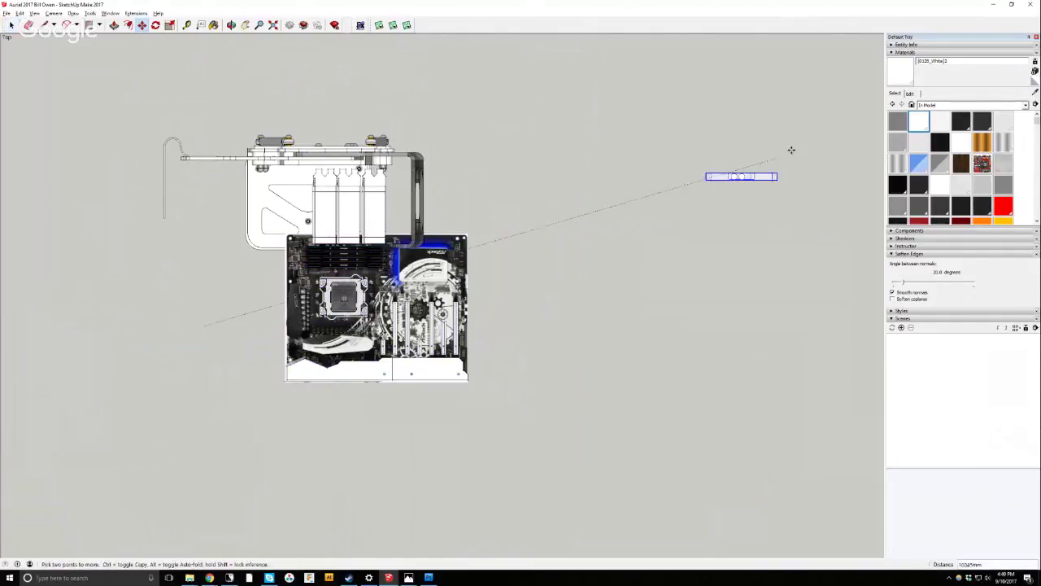
{"action": "left_click", "coordinate": [627, 202]}
{"action": "scroll", "coordinate": [293, 246], "scroll_direction": "up", "scroll_amount": 1}
{"action": "scroll", "coordinate": [213, 220], "scroll_direction": "up", "scroll_amount": 5}
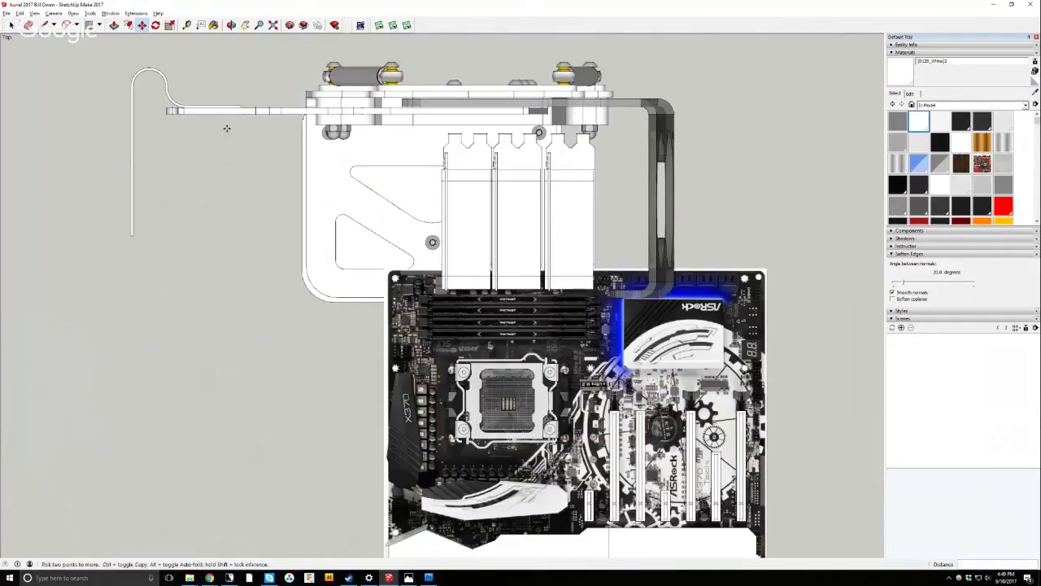
{"action": "scroll", "coordinate": [348, 188], "scroll_direction": "down", "scroll_amount": 3}
{"action": "left_click", "coordinate": [232, 25]}
{"action": "left_click_drag", "start_coordinate": [455, 146], "coordinate": [612, 130]}
Select the tall white components beside the motherboard and hide them.
{"action": "scroll", "coordinate": [591, 196], "scroll_direction": "down", "scroll_amount": 2}
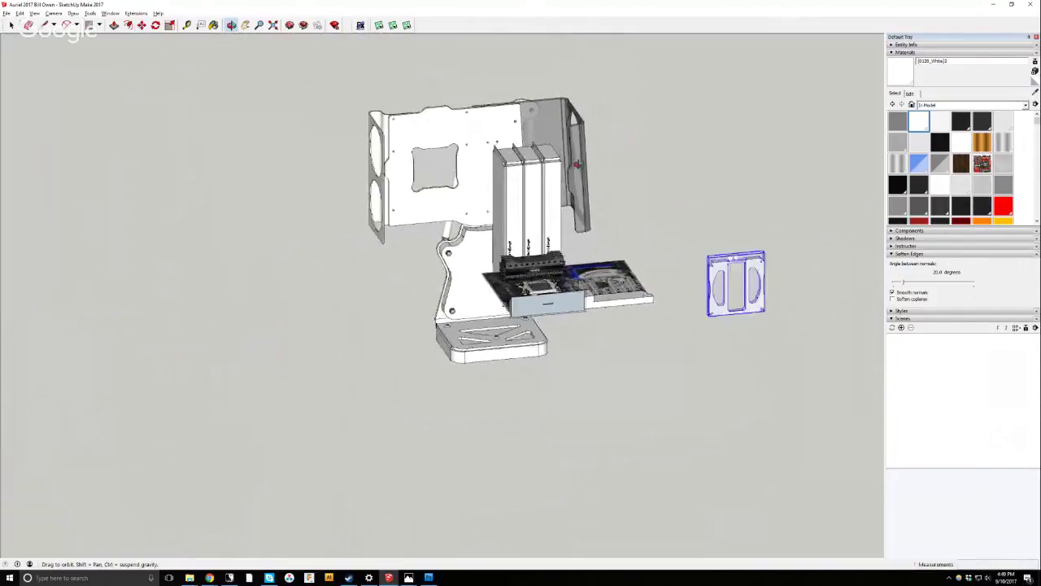
{"action": "scroll", "coordinate": [600, 272], "scroll_direction": "up", "scroll_amount": 2}
{"action": "left_click_drag", "start_coordinate": [417, 130], "coordinate": [745, 309]}
{"action": "scroll", "coordinate": [691, 342], "scroll_direction": "up", "scroll_amount": 3}
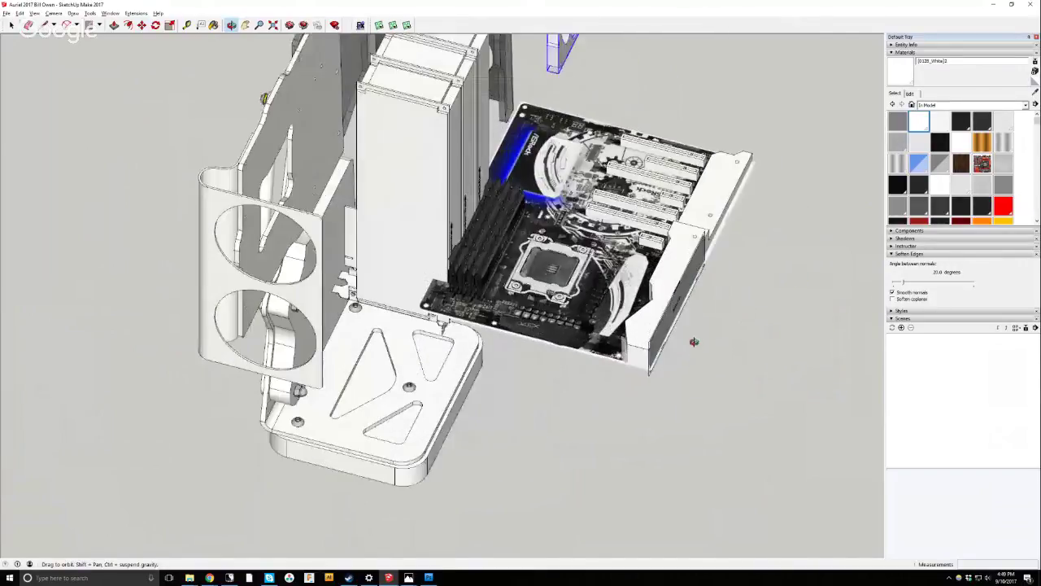
{"action": "scroll", "coordinate": [162, 139], "scroll_direction": "down", "scroll_amount": 3}
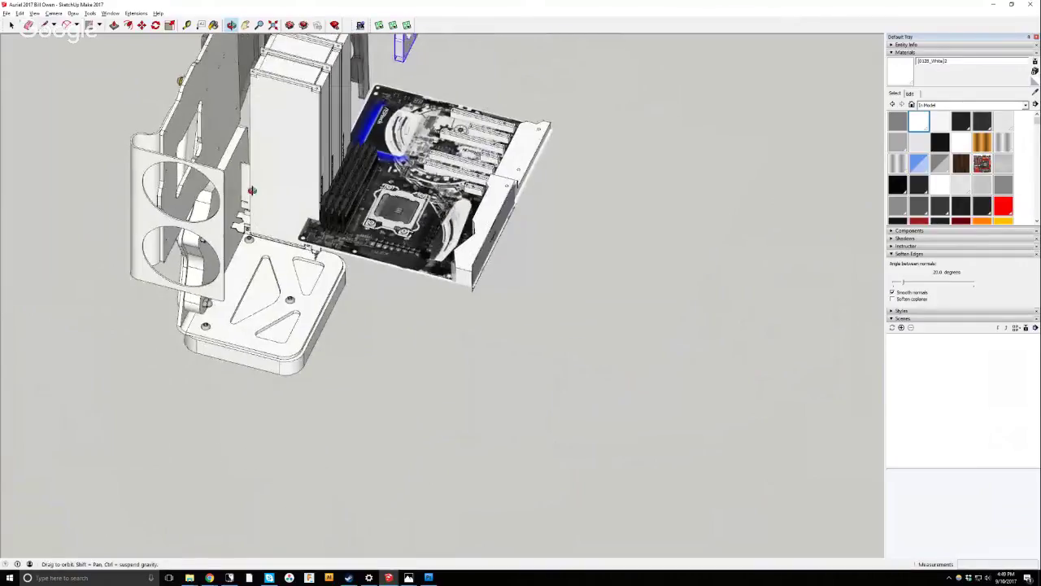
{"action": "left_click", "coordinate": [13, 27]}
{"action": "left_click", "coordinate": [275, 124]}
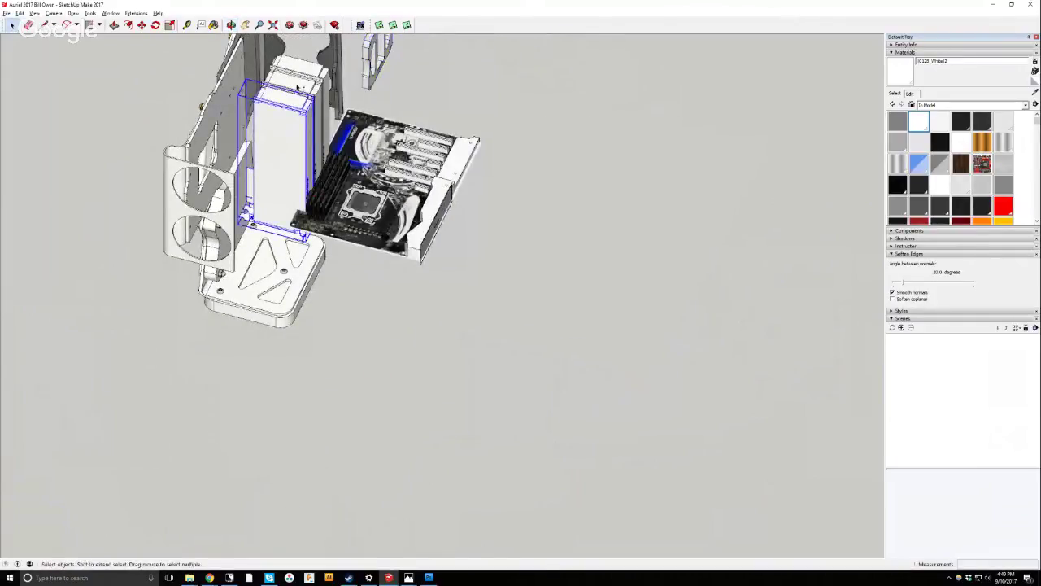
{"action": "left_click", "coordinate": [19, 13]}
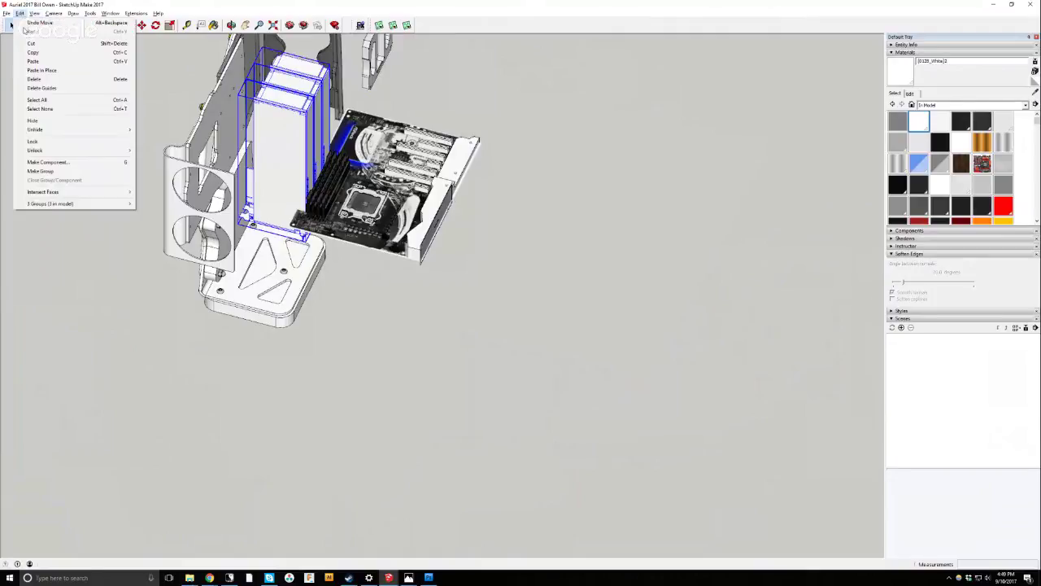
{"action": "left_click", "coordinate": [36, 120]}
{"action": "middle_click_drag", "start_coordinate": [407, 341], "coordinate": [570, 456]}
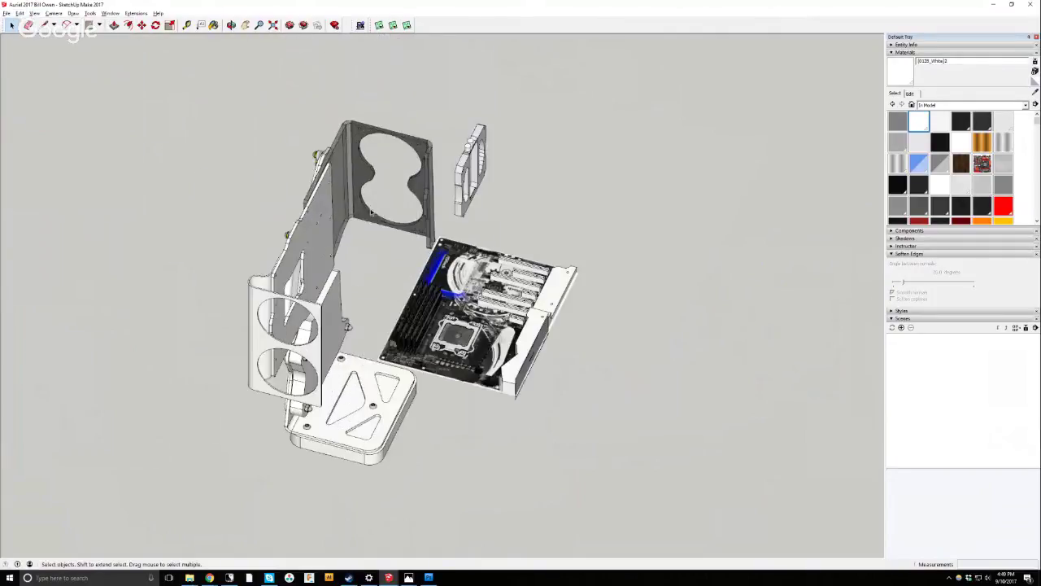
Turn Hidden Geometry display on to inspect the hidden parts, then turn it off again.
{"action": "left_click", "coordinate": [232, 25]}
{"action": "left_click_drag", "start_coordinate": [456, 309], "coordinate": [531, 322]}
{"action": "scroll", "coordinate": [531, 322], "scroll_direction": "up", "scroll_amount": 3}
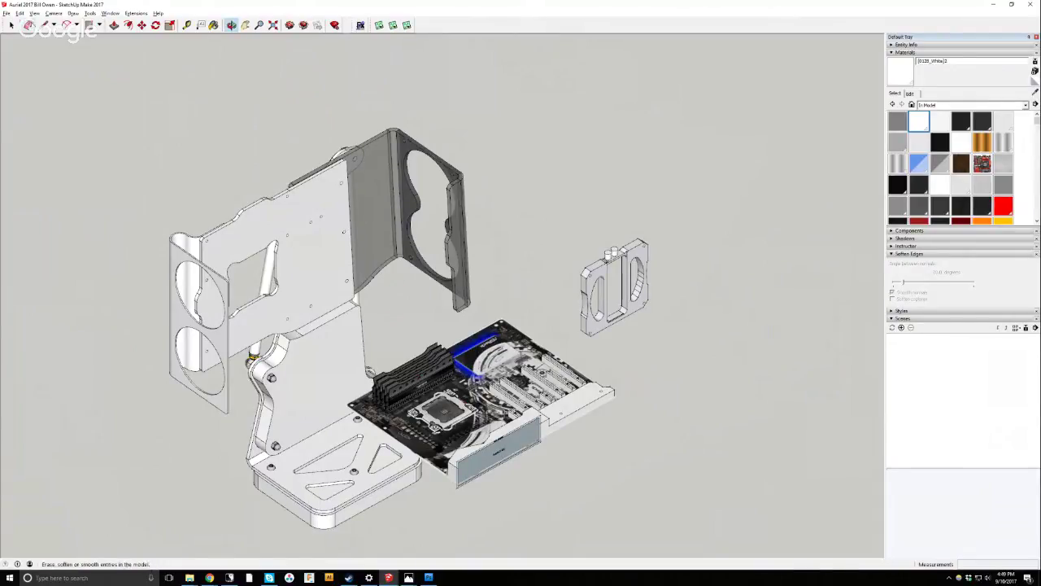
{"action": "left_click", "coordinate": [19, 14]}
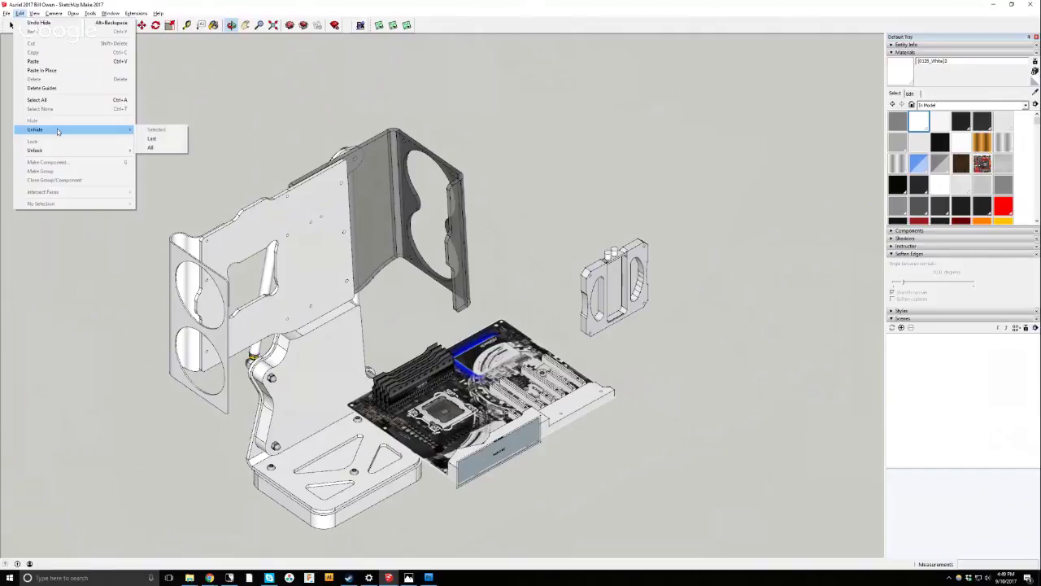
{"action": "mouse_move", "coordinate": [34, 14]}
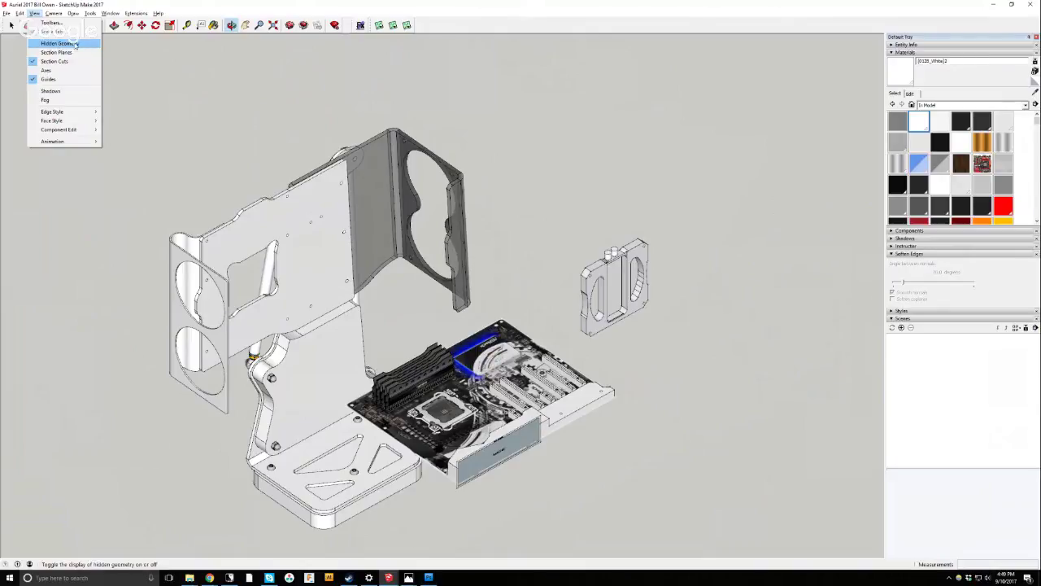
{"action": "left_click", "coordinate": [54, 43]}
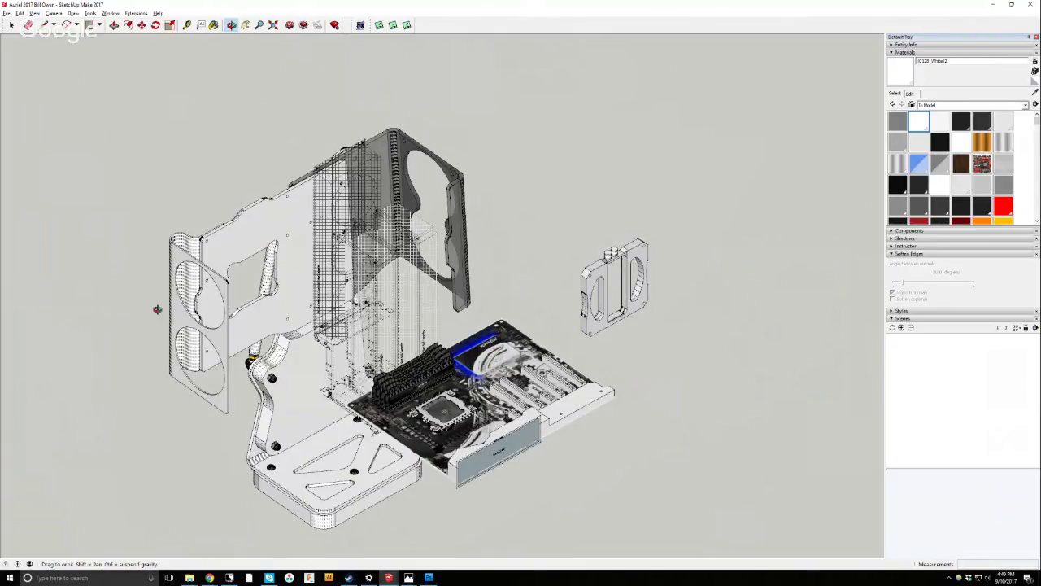
{"action": "left_click_drag", "start_coordinate": [488, 183], "coordinate": [274, 299]}
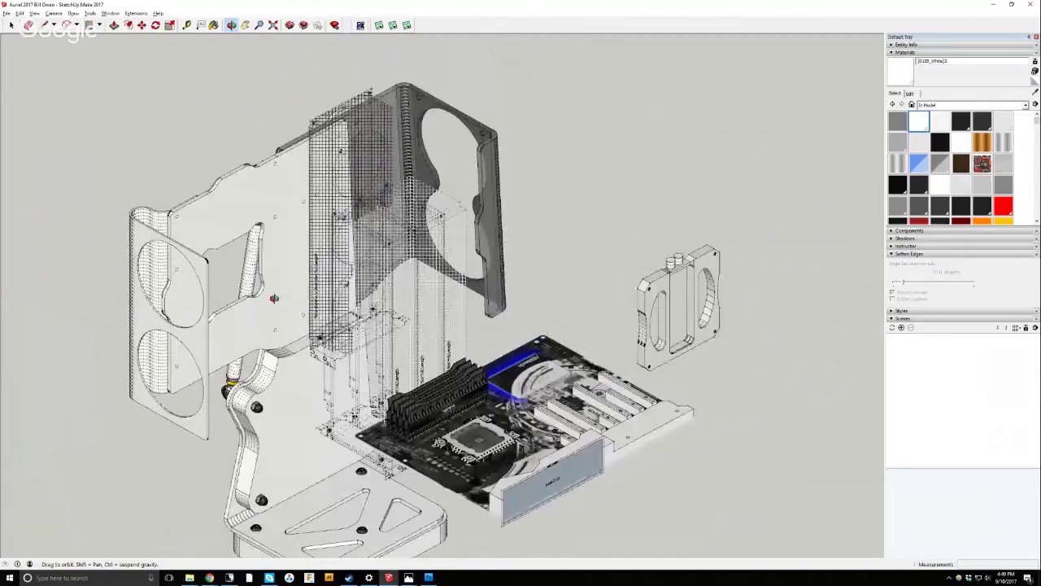
{"action": "left_click", "coordinate": [34, 13]}
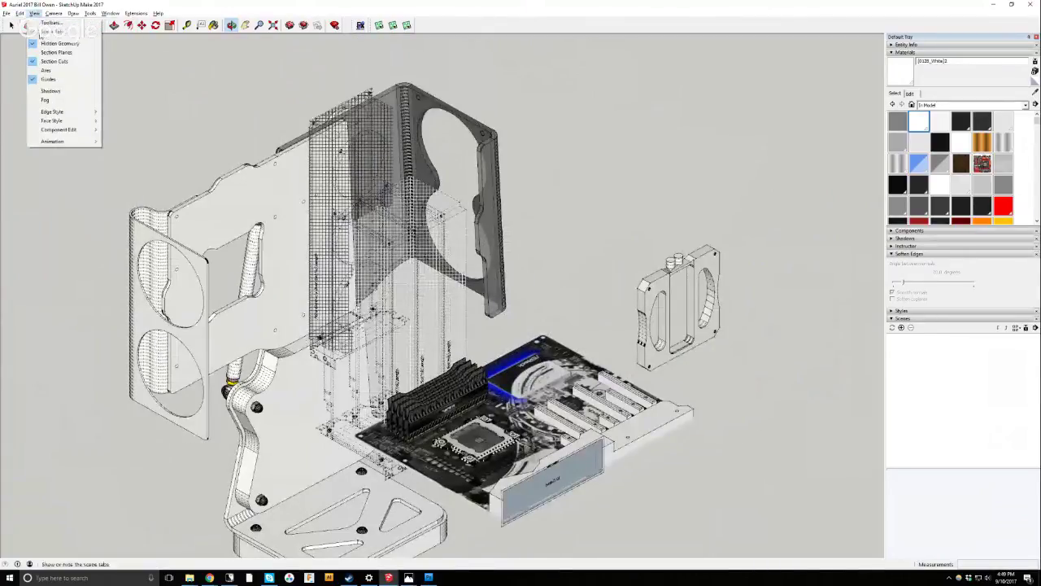
{"action": "left_click", "coordinate": [46, 42]}
{"action": "left_click_drag", "start_coordinate": [179, 211], "coordinate": [203, 233]}
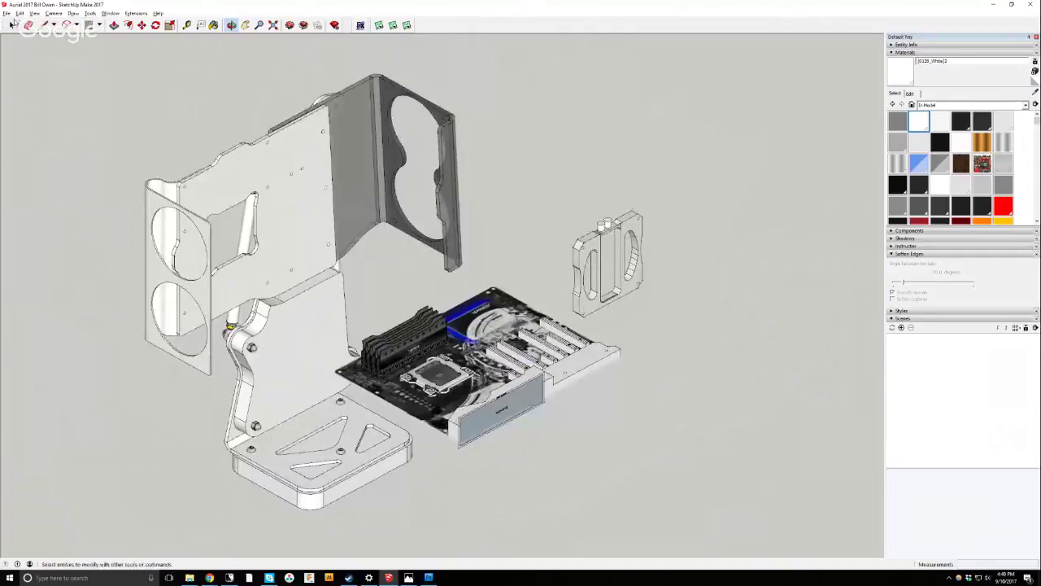
{"action": "scroll", "coordinate": [473, 443], "scroll_direction": "up", "scroll_amount": 2}
Select the motherboard and start rotating it from the Left view, then cancel.
{"action": "left_click", "coordinate": [501, 411]}
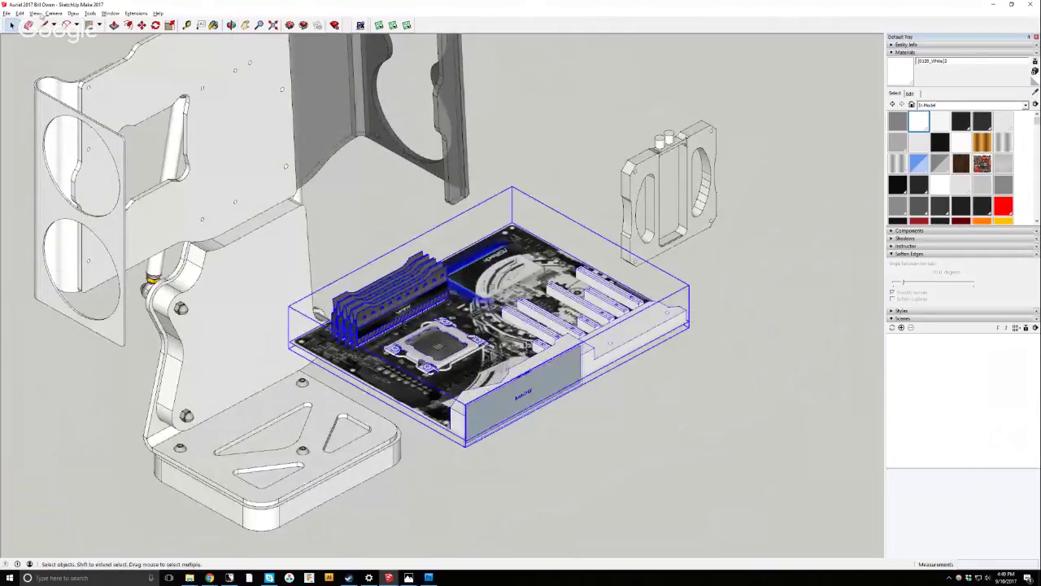
{"action": "left_click", "coordinate": [51, 14]}
{"action": "mouse_move", "coordinate": [89, 39]}
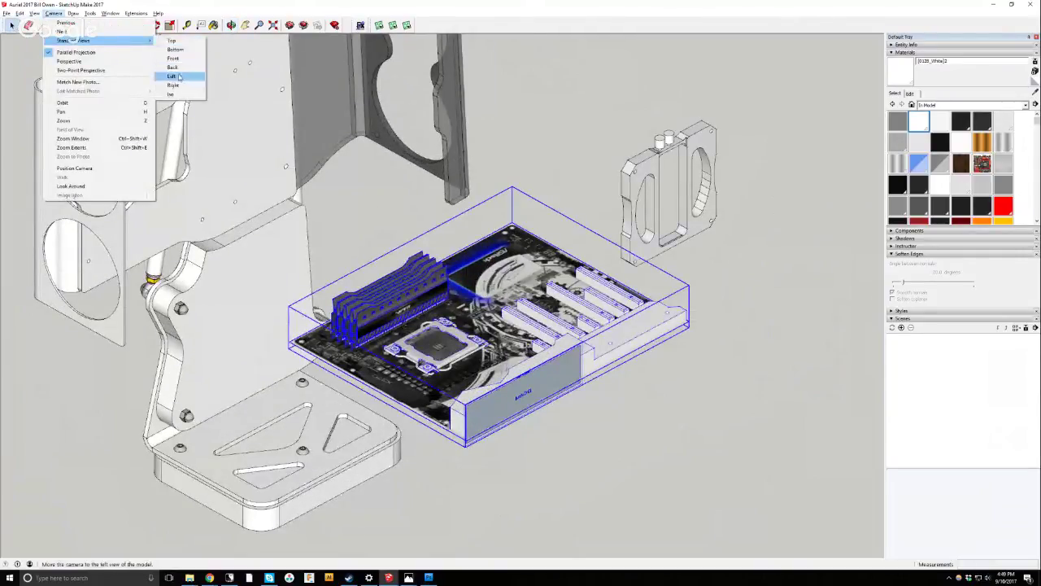
{"action": "left_click", "coordinate": [179, 77]}
{"action": "key", "text": "q"}
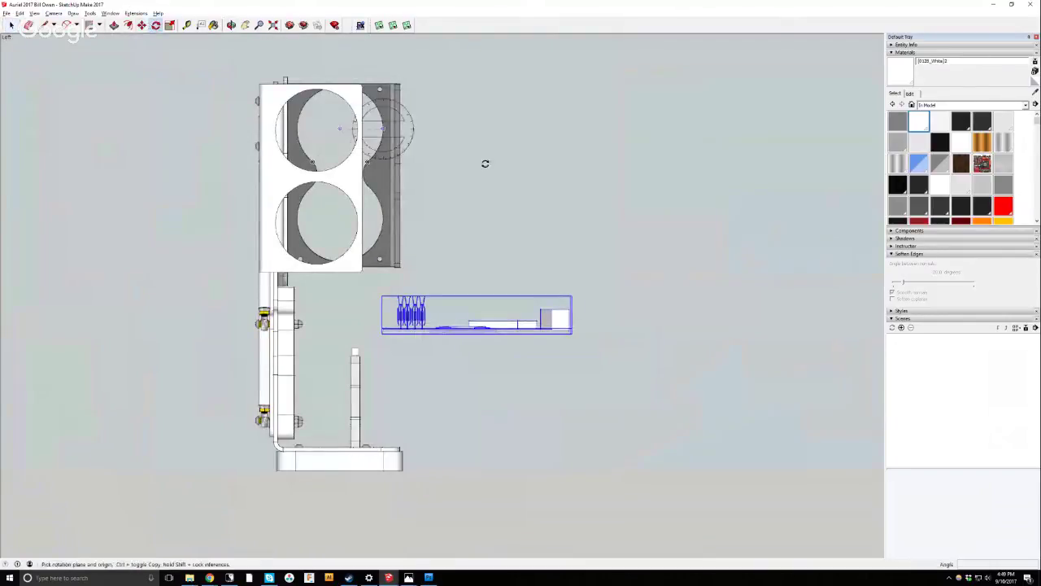
{"action": "left_click", "coordinate": [532, 179]}
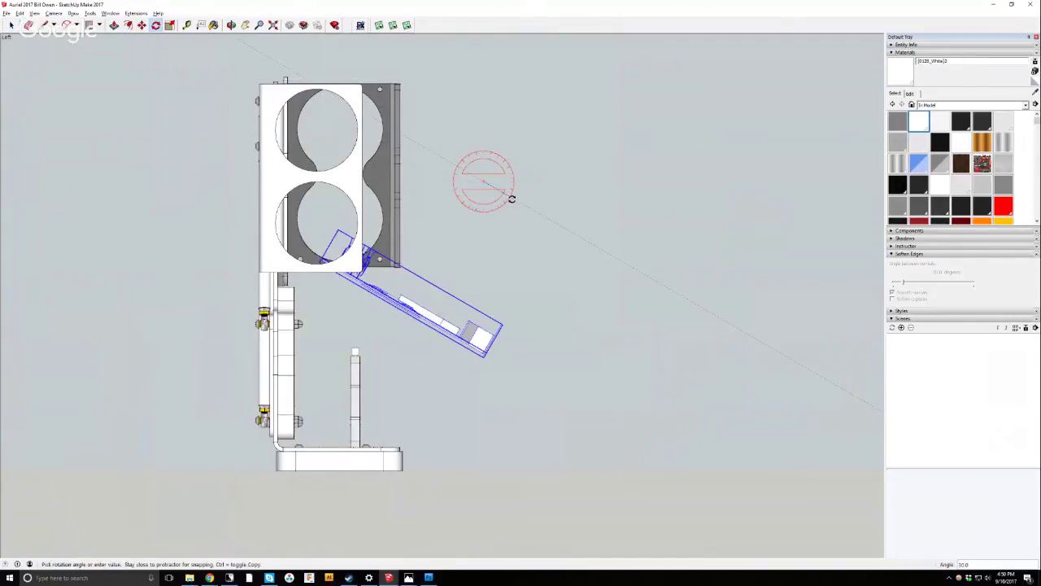
{"action": "key", "text": "Escape"}
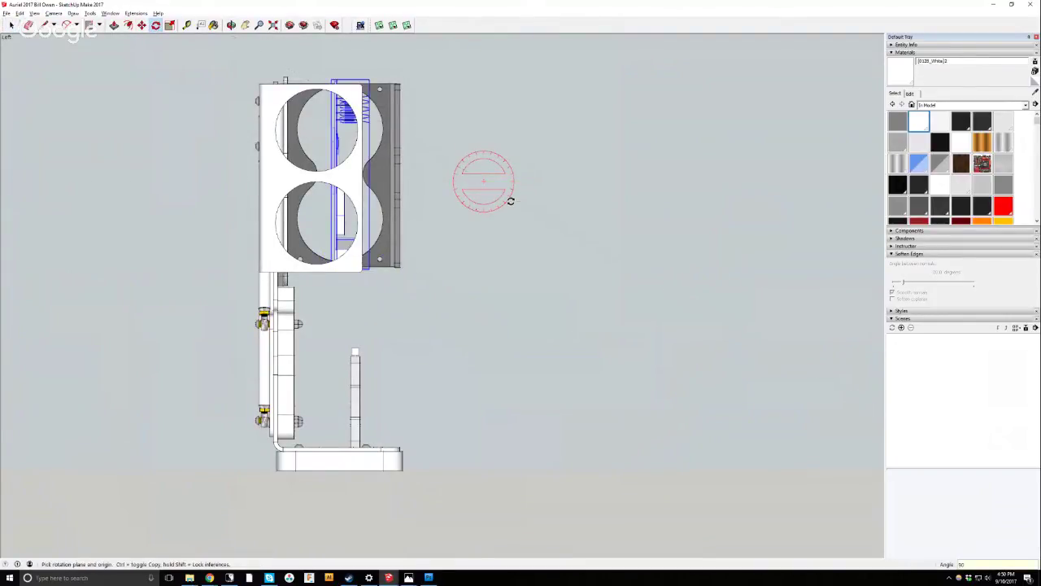
From the Front view, rotate the motherboard 180°.
{"action": "left_click", "coordinate": [53, 13]}
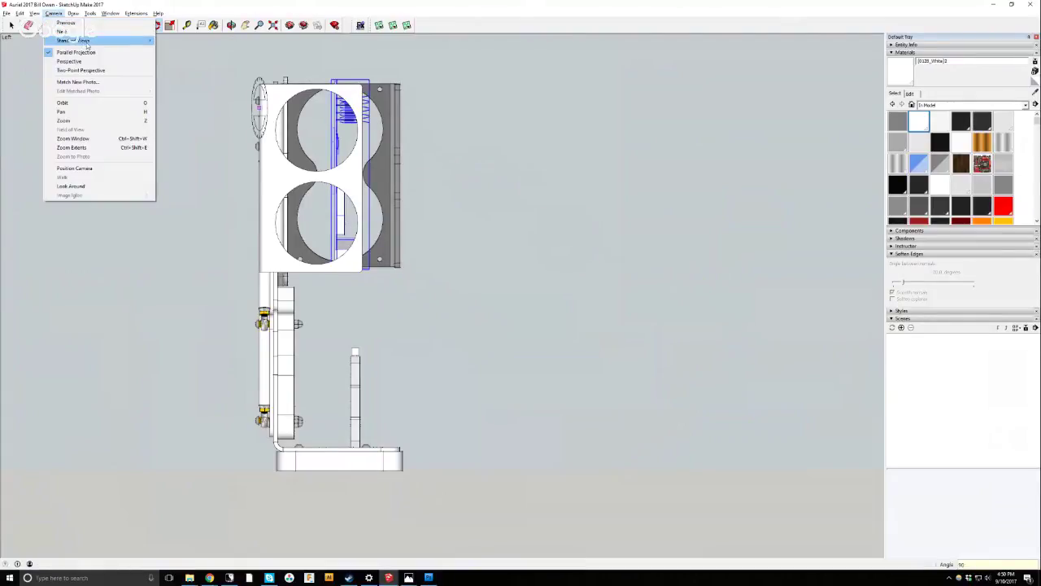
{"action": "mouse_move", "coordinate": [87, 42]}
{"action": "left_click", "coordinate": [190, 59]}
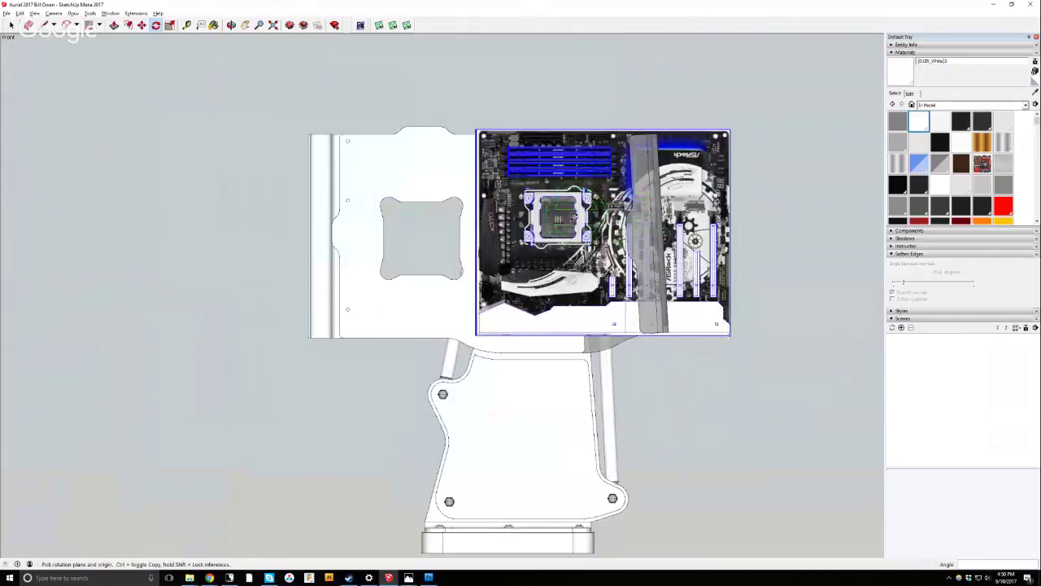
{"action": "left_click", "coordinate": [557, 218]}
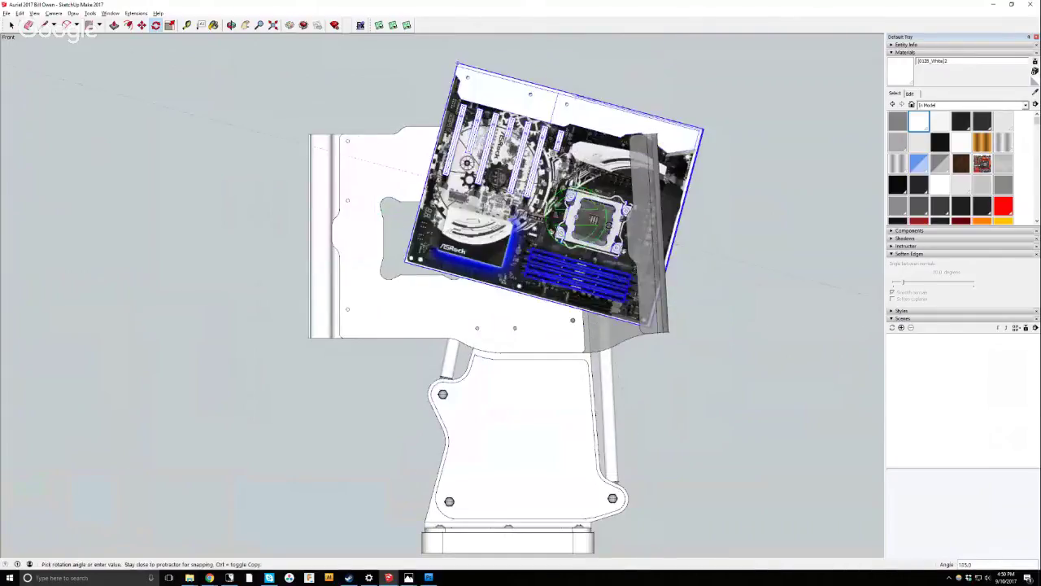
{"action": "left_click", "coordinate": [366, 218]}
{"action": "key", "text": "space"}
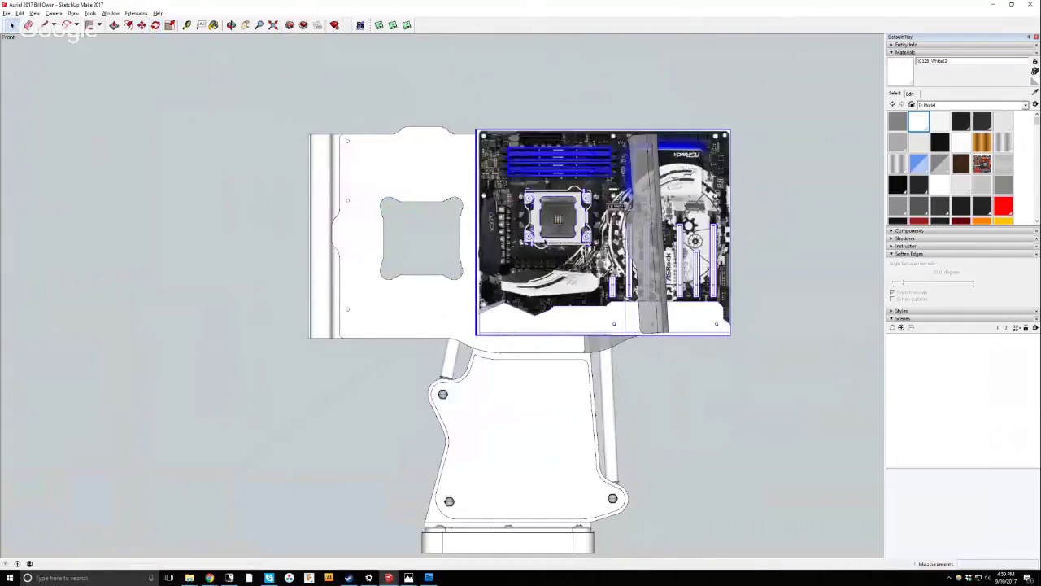
Move the motherboard left so it lines up against the case's mounting plate.
{"action": "left_click", "coordinate": [142, 26]}
{"action": "left_click", "coordinate": [477, 102]}
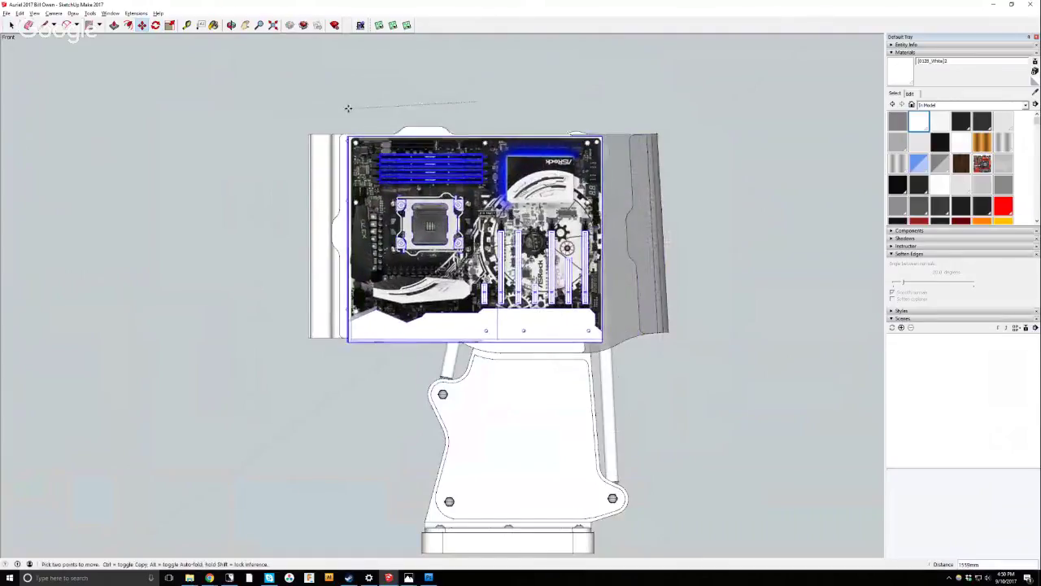
{"action": "scroll", "coordinate": [327, 86], "scroll_direction": "up", "scroll_amount": 2}
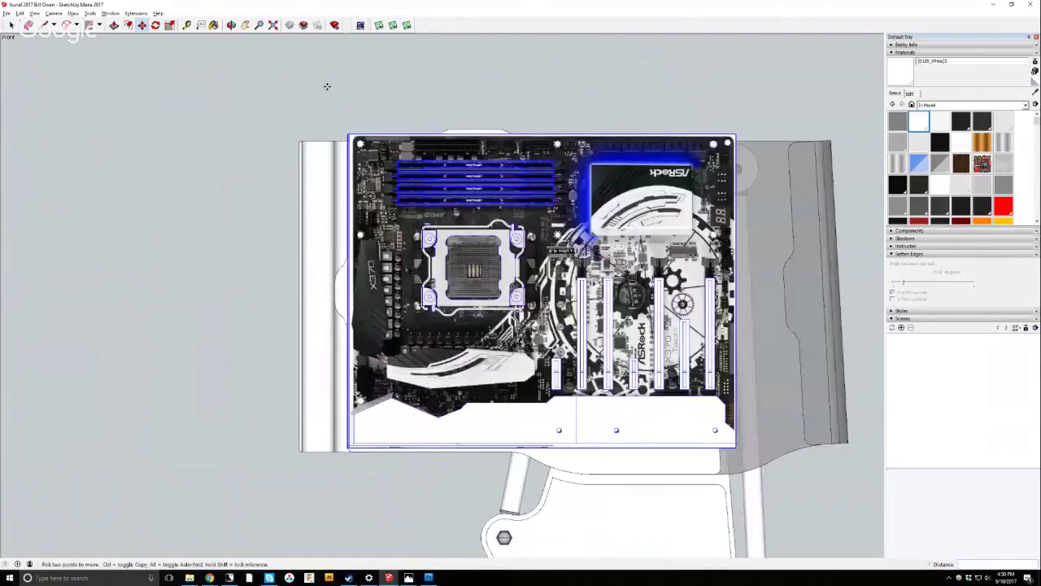
{"action": "scroll", "coordinate": [337, 93], "scroll_direction": "up", "scroll_amount": 3}
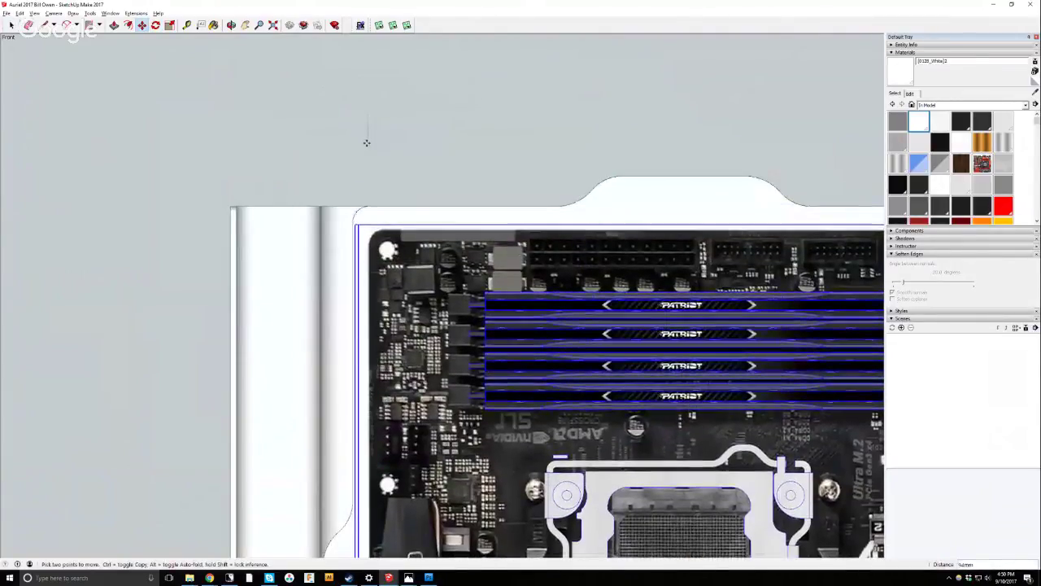
{"action": "scroll", "coordinate": [133, 62], "scroll_direction": "down", "scroll_amount": 5}
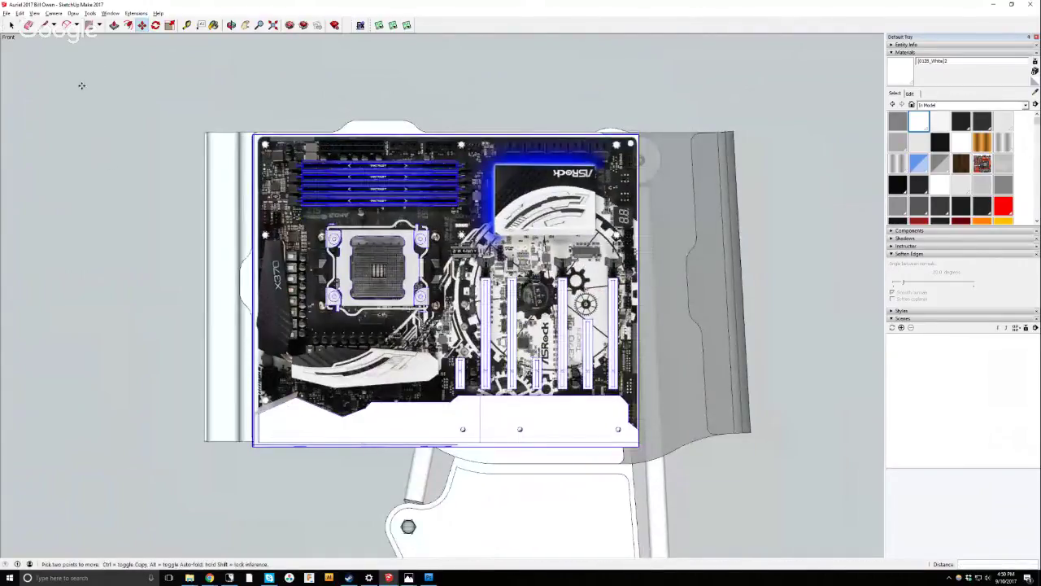
{"action": "scroll", "coordinate": [133, 147], "scroll_direction": "down", "scroll_amount": 2}
{"action": "scroll", "coordinate": [297, 84], "scroll_direction": "up", "scroll_amount": 5}
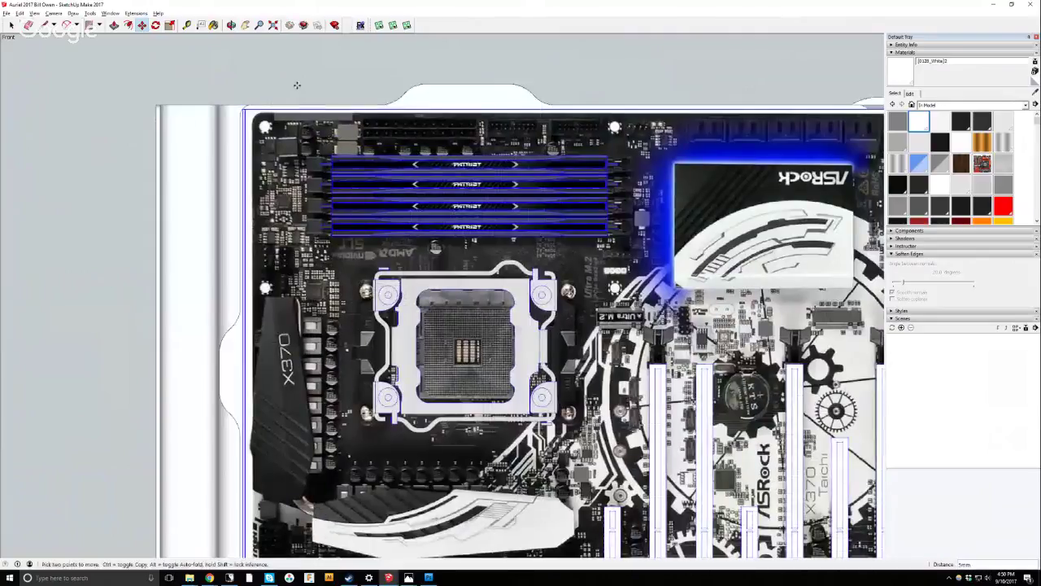
{"action": "left_click", "coordinate": [322, 85]}
Clear the selection and select the motherboard group again.
{"action": "left_click", "coordinate": [12, 24]}
{"action": "left_click", "coordinate": [41, 103]}
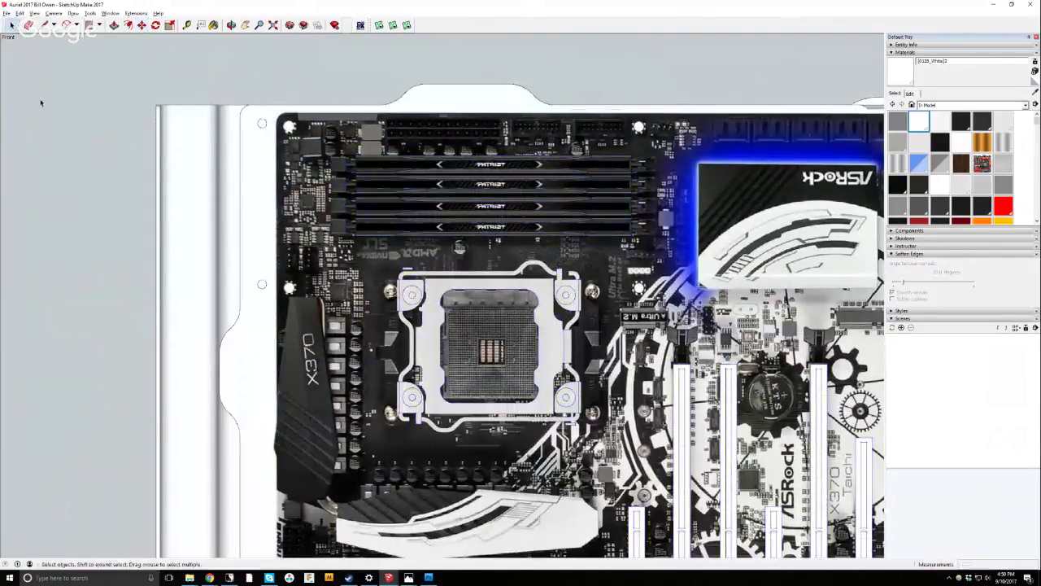
{"action": "left_click", "coordinate": [291, 126]}
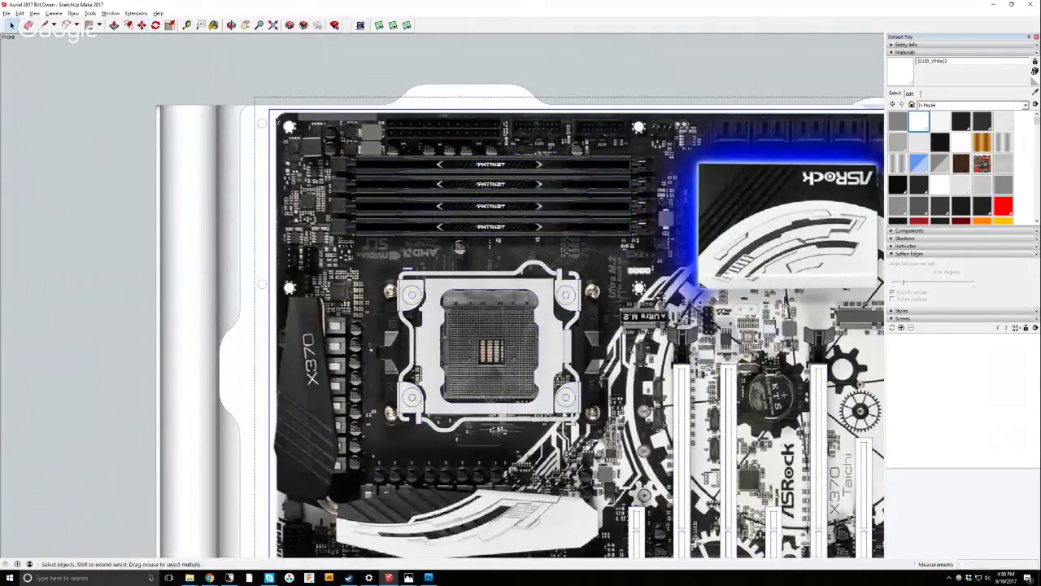
{"action": "left_click", "coordinate": [230, 26]}
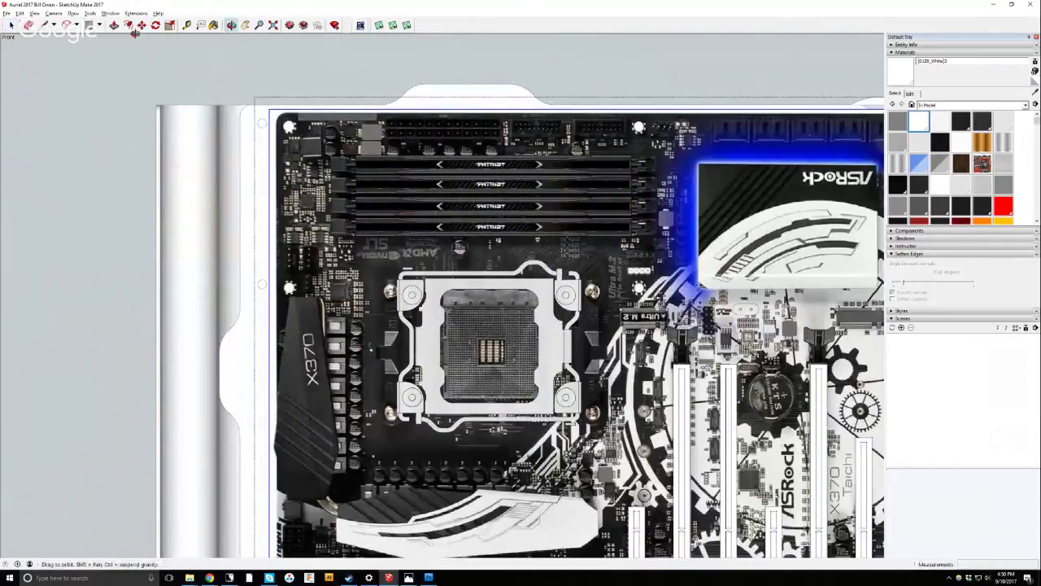
{"action": "left_click", "coordinate": [12, 25]}
{"action": "left_click", "coordinate": [98, 102]}
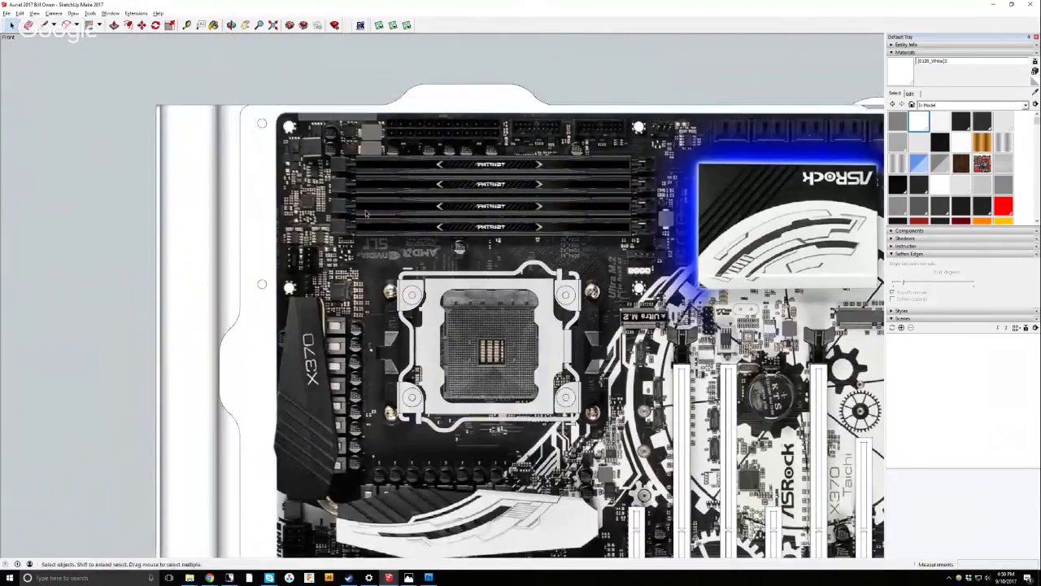
{"action": "left_click", "coordinate": [366, 213]}
{"action": "left_click", "coordinate": [35, 14]}
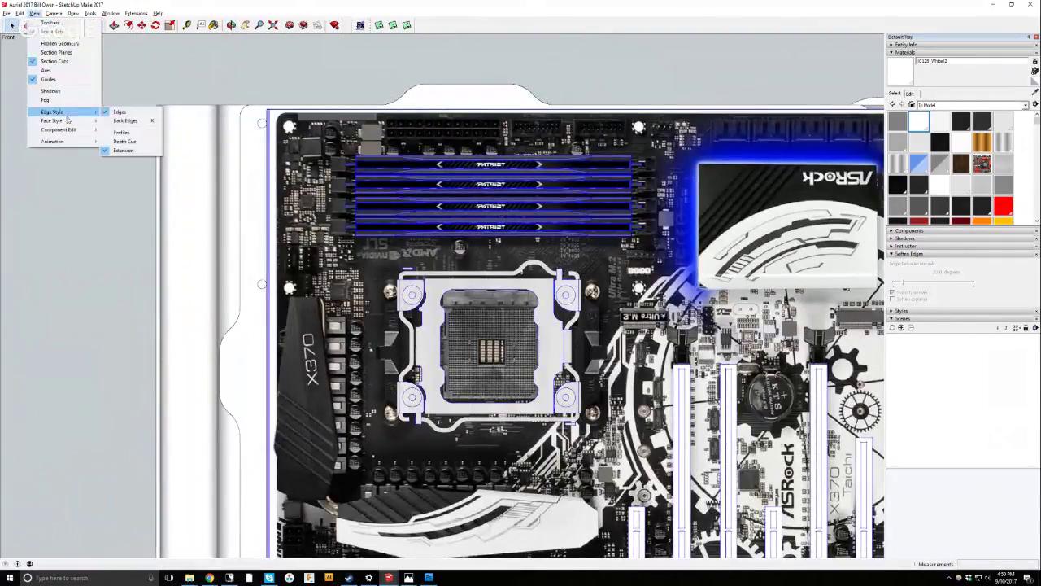
Turn on X-Ray and move the motherboard 130mm left into place in the case.
{"action": "mouse_move", "coordinate": [67, 121]}
{"action": "left_click", "coordinate": [120, 121]}
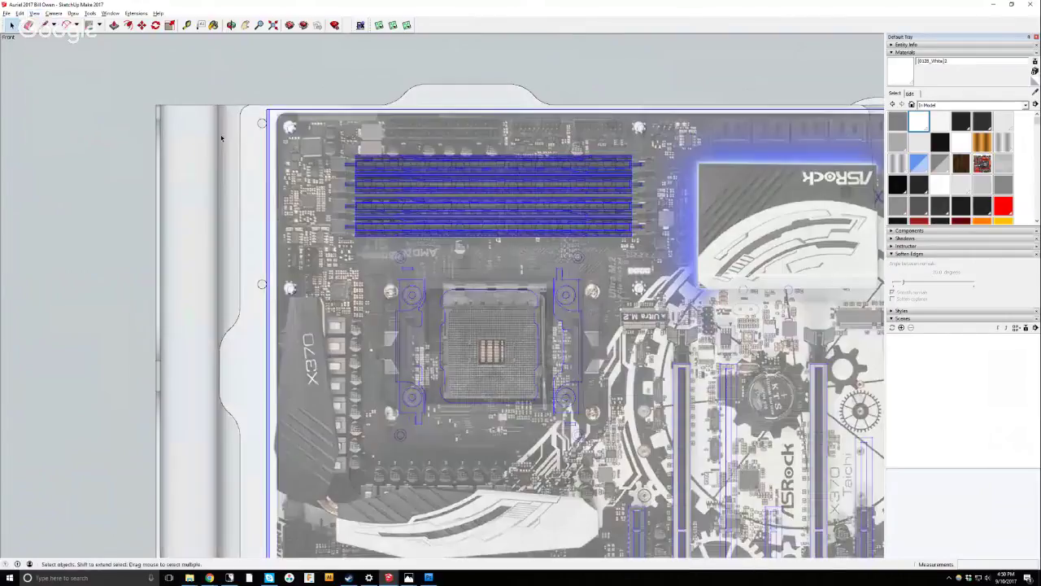
{"action": "left_click", "coordinate": [141, 26]}
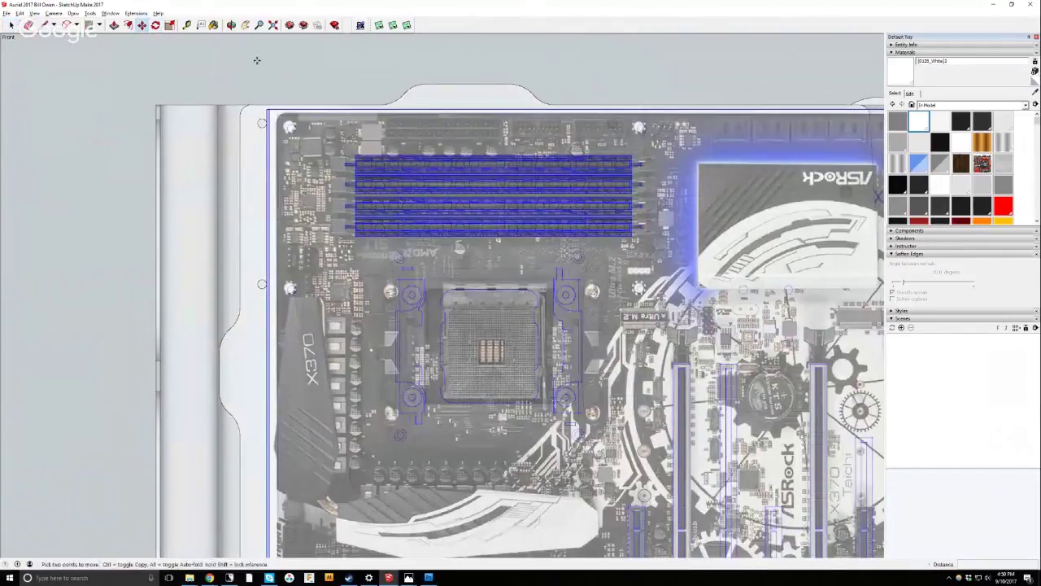
{"action": "left_click", "coordinate": [307, 74]}
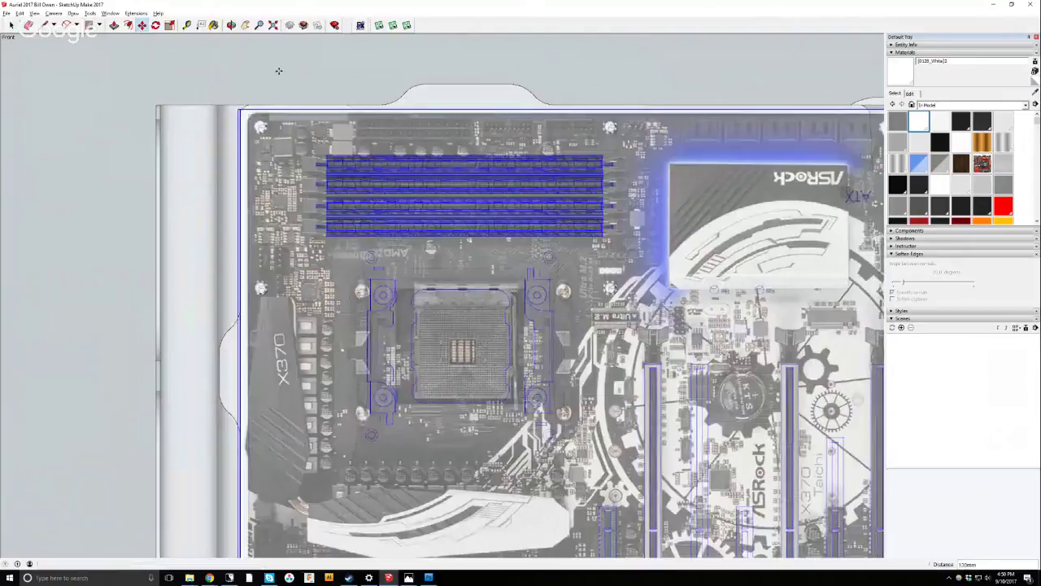
{"action": "scroll", "coordinate": [300, 94], "scroll_direction": "up", "scroll_amount": 6}
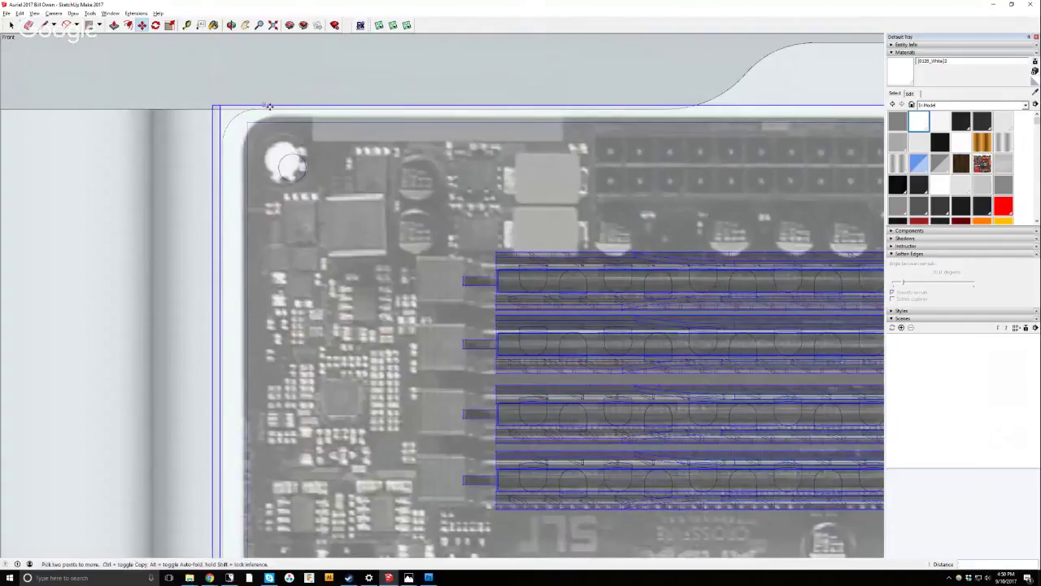
{"action": "scroll", "coordinate": [300, 149], "scroll_direction": "down", "scroll_amount": 3}
{"action": "scroll", "coordinate": [300, 148], "scroll_direction": "down", "scroll_amount": 6}
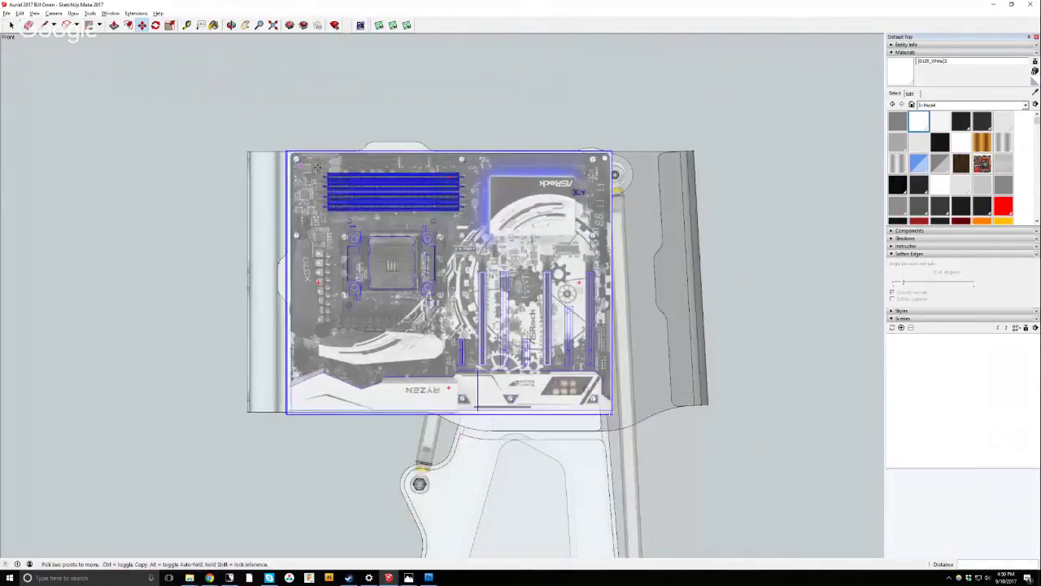
{"action": "scroll", "coordinate": [454, 255], "scroll_direction": "down", "scroll_amount": 2}
{"action": "scroll", "coordinate": [446, 310], "scroll_direction": "up", "scroll_amount": 3}
{"action": "scroll", "coordinate": [446, 337], "scroll_direction": "down", "scroll_amount": 2}
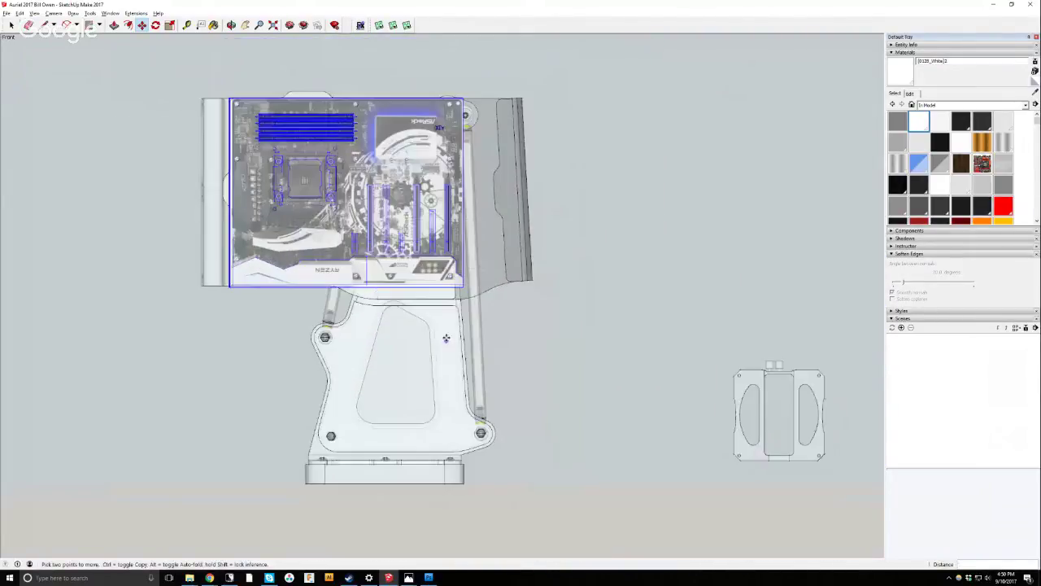
Turn X-Ray off so the model shows solid, and return to the Select tool.
{"action": "left_click", "coordinate": [34, 14]}
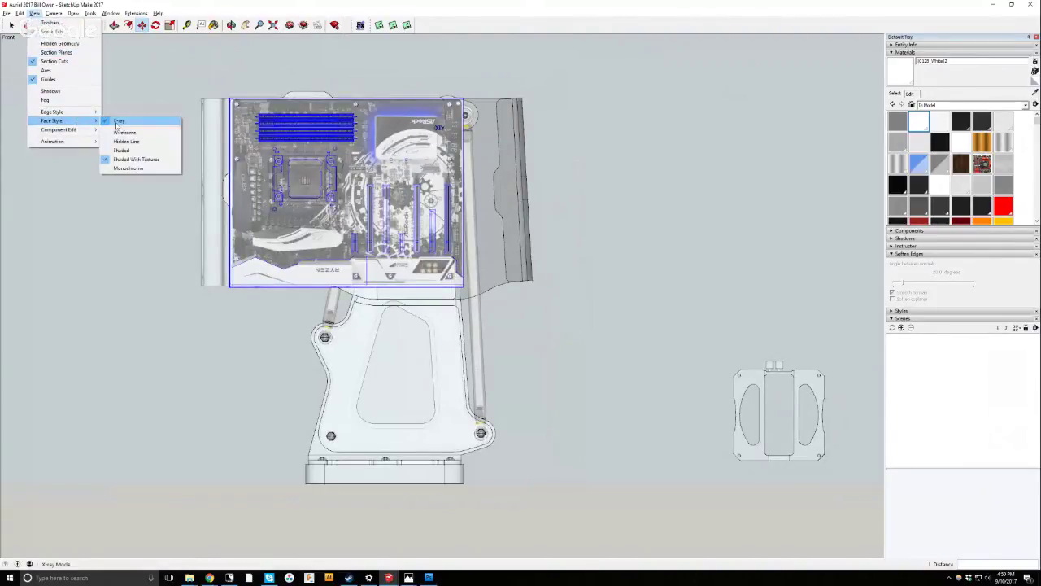
{"action": "left_click", "coordinate": [118, 120]}
{"action": "key", "text": "space"}
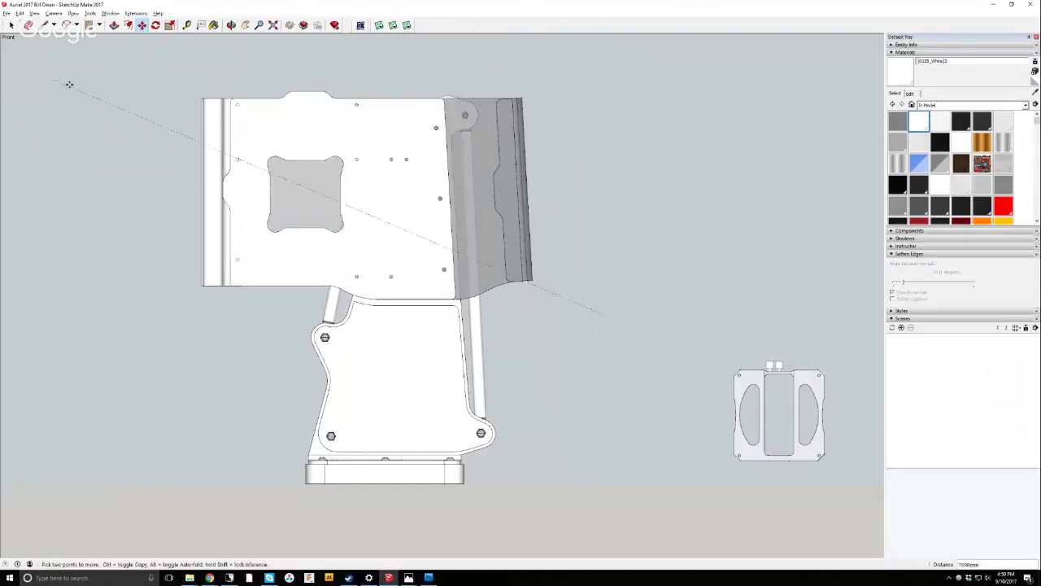
{"action": "left_click", "coordinate": [19, 14]}
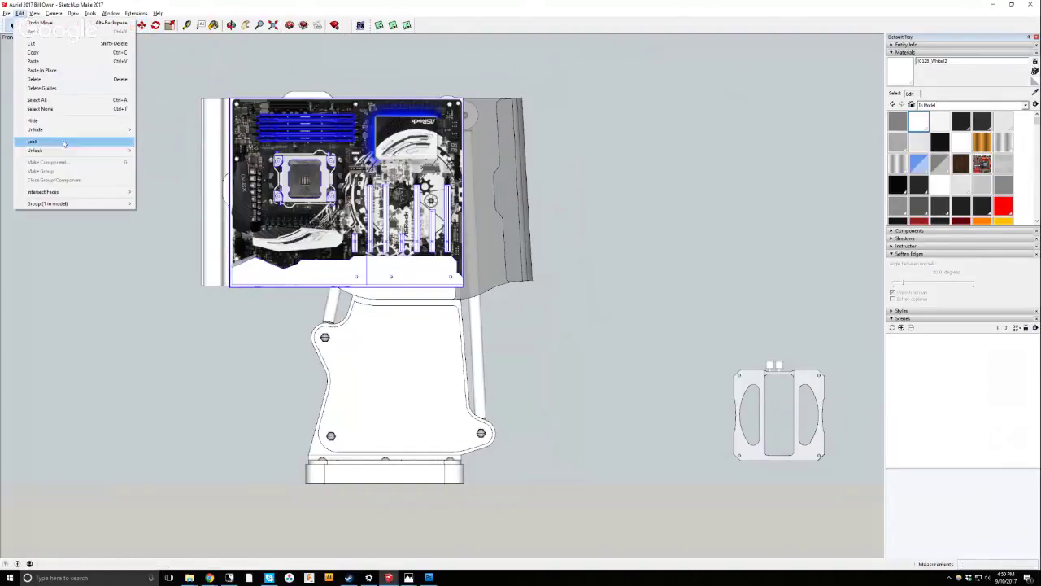
Unhide the last hidden objects and select the three PCIe cards.
{"action": "mouse_move", "coordinate": [122, 130]}
{"action": "left_click", "coordinate": [168, 140]}
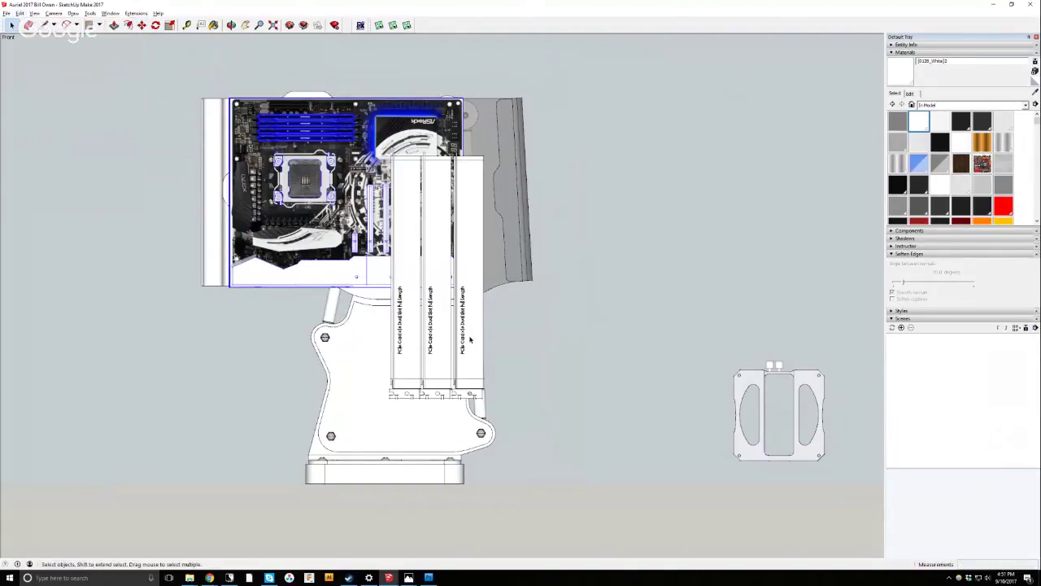
{"action": "left_click", "coordinate": [468, 339]}
{"action": "left_click_drag", "start_coordinate": [452, 328], "coordinate": [416, 324]}
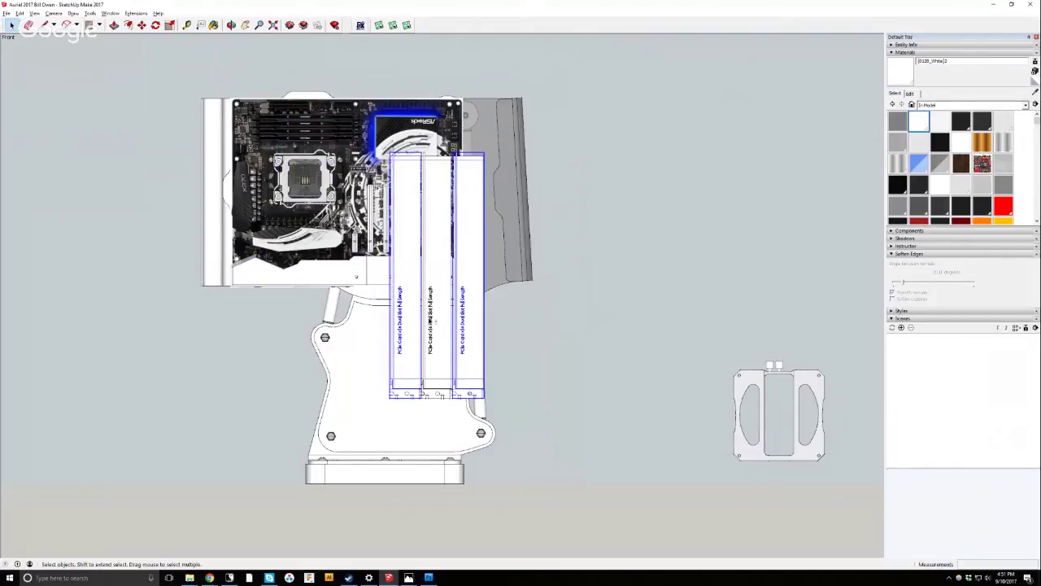
With X-Ray on, move the selected PCIe cards higher up in the case.
{"action": "left_click", "coordinate": [34, 14]}
{"action": "mouse_move", "coordinate": [73, 121]}
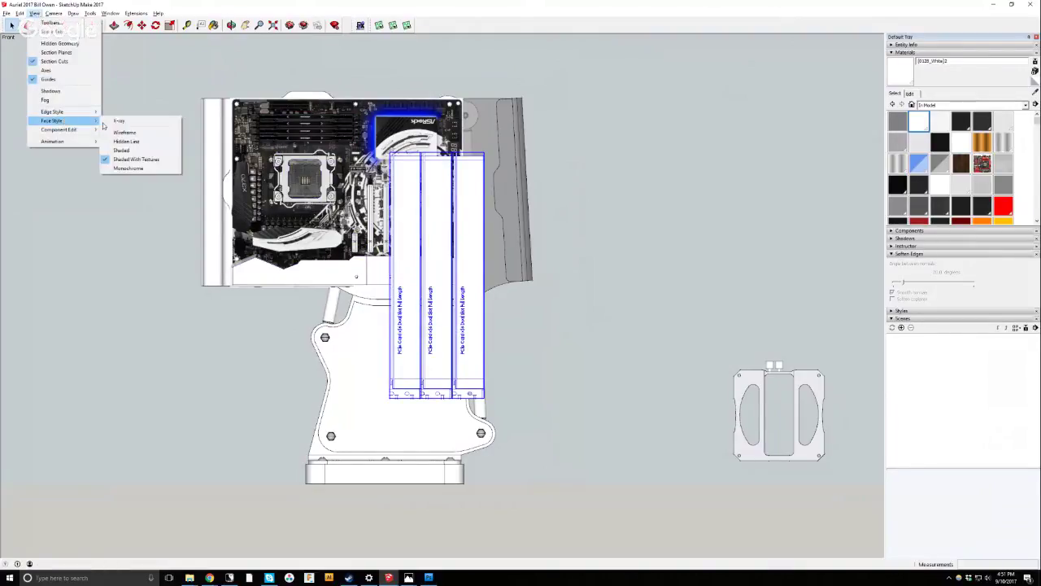
{"action": "left_click", "coordinate": [121, 121]}
{"action": "left_click", "coordinate": [142, 25]}
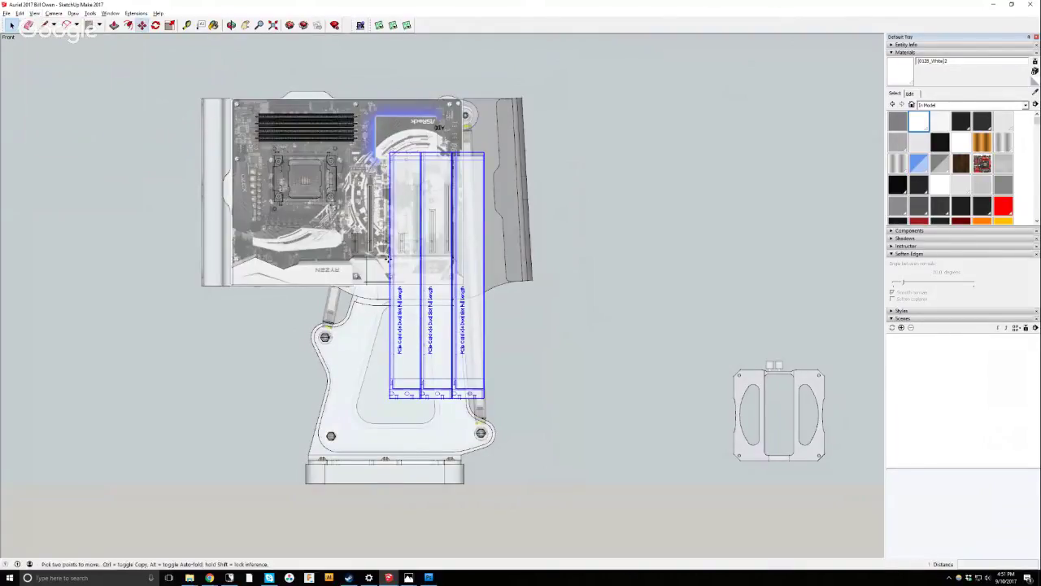
{"action": "scroll", "coordinate": [559, 225], "scroll_direction": "up", "scroll_amount": 2}
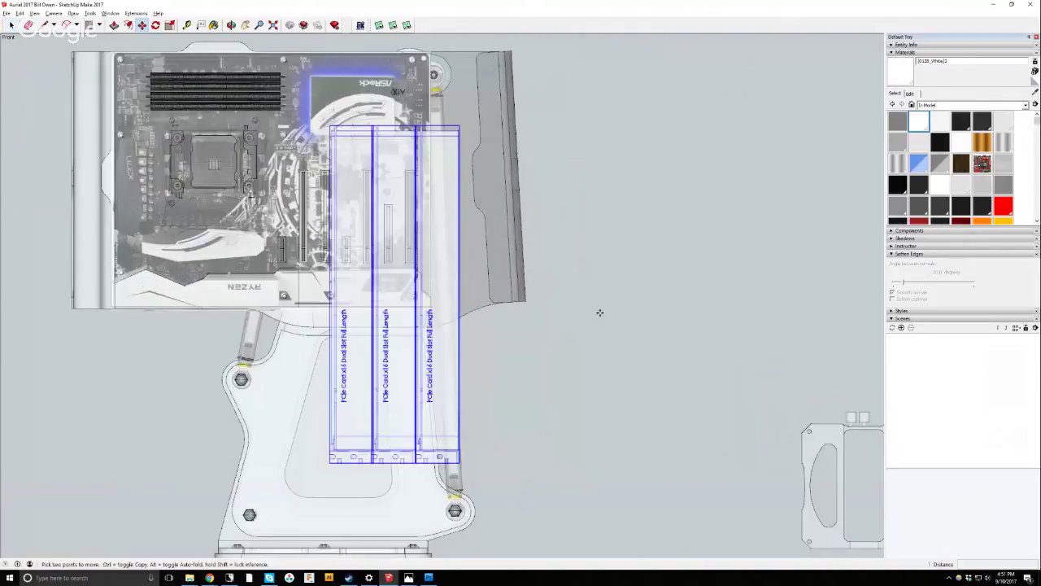
{"action": "left_click", "coordinate": [599, 312]}
{"action": "left_click", "coordinate": [601, 165]}
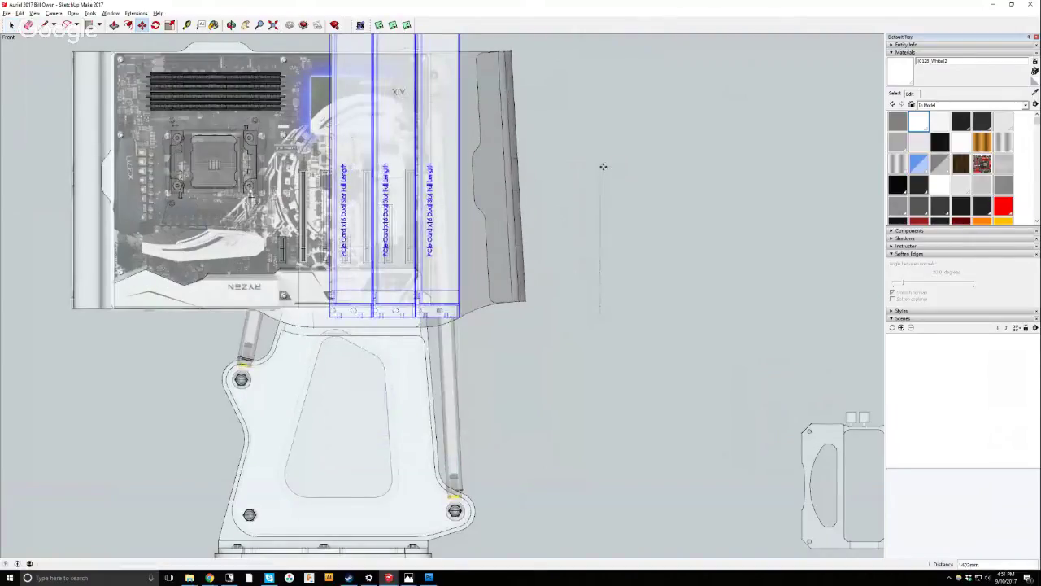
{"action": "scroll", "coordinate": [242, 173], "scroll_direction": "up", "scroll_amount": 2}
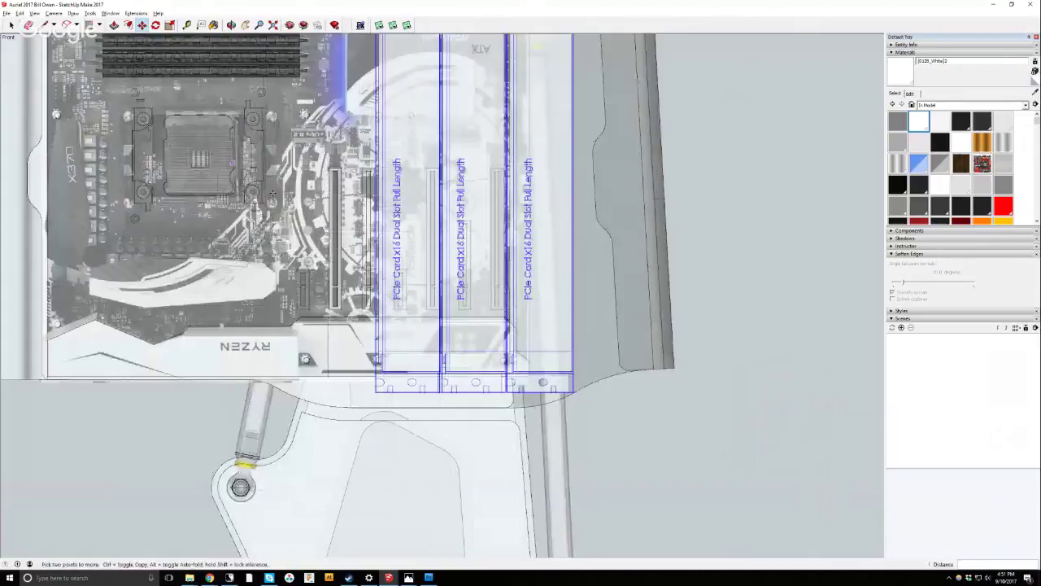
{"action": "scroll", "coordinate": [425, 233], "scroll_direction": "up", "scroll_amount": 1}
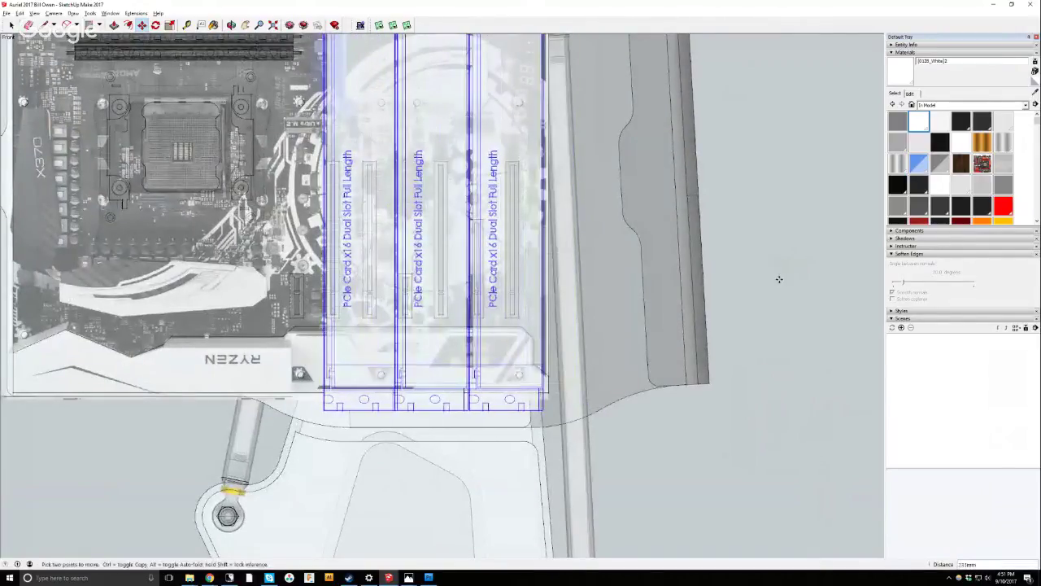
{"action": "scroll", "coordinate": [777, 284], "scroll_direction": "down", "scroll_amount": 3}
In the standard Left view, shift the PCIe cards sideways beside the motherboard.
{"action": "key", "text": "o"}
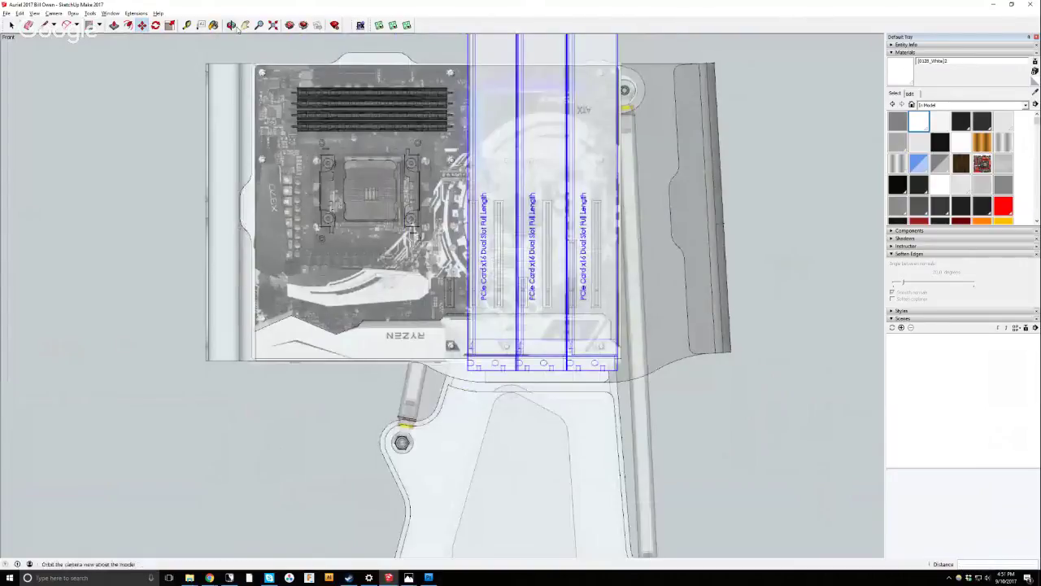
{"action": "mouse_move", "coordinate": [365, 158]}
{"action": "left_mouse_down"}
{"action": "mouse_move", "coordinate": [382, 153]}
{"action": "mouse_move", "coordinate": [528, 271]}
{"action": "mouse_move", "coordinate": [244, 147]}
{"action": "left_mouse_up"}
{"action": "left_click", "coordinate": [53, 14]}
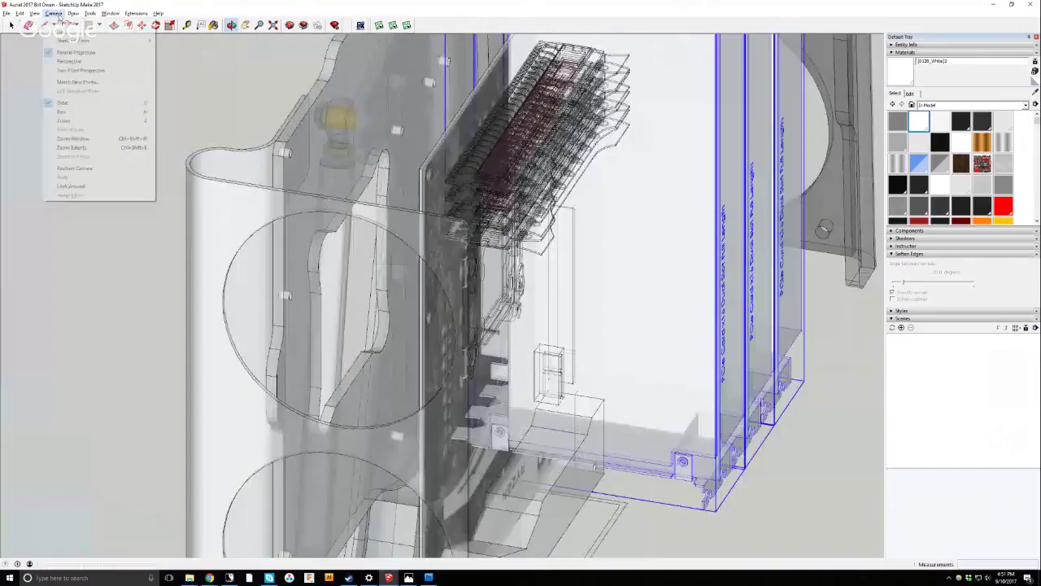
{"action": "mouse_move", "coordinate": [98, 40]}
{"action": "left_click", "coordinate": [187, 76]}
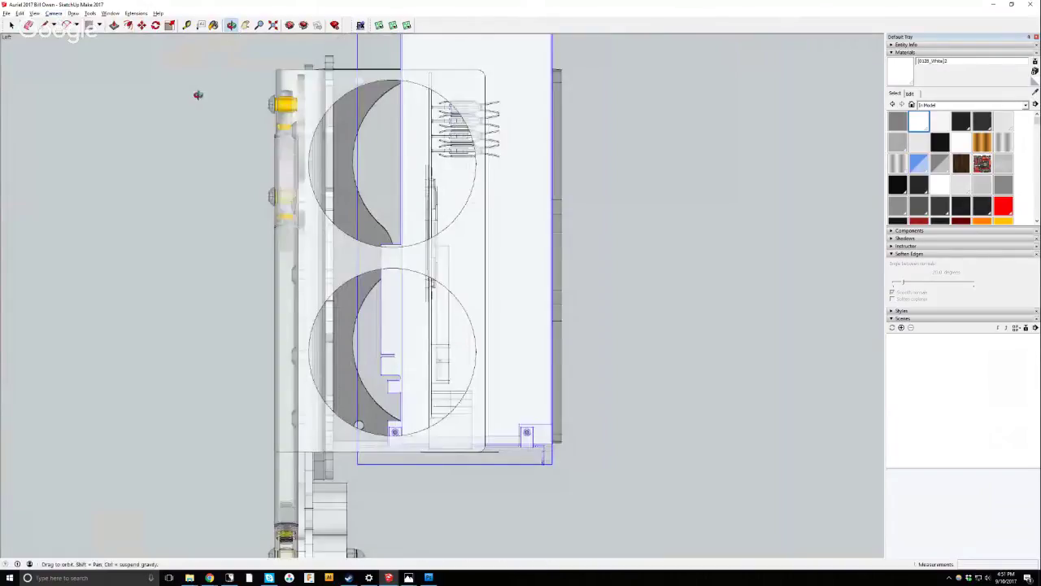
{"action": "key", "text": "m"}
{"action": "scroll", "coordinate": [584, 154], "scroll_direction": "up", "scroll_amount": 3}
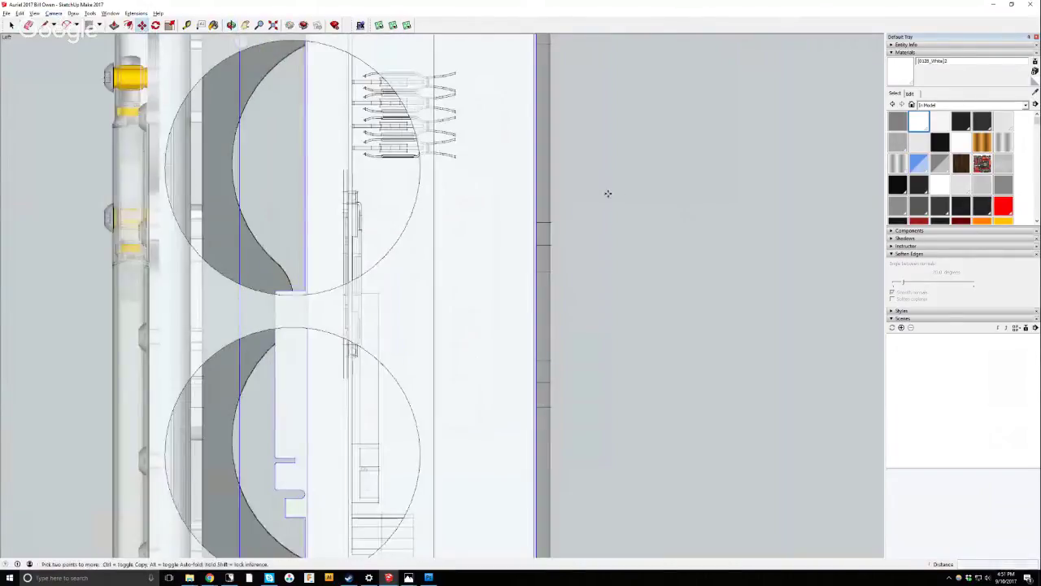
{"action": "left_click", "coordinate": [606, 190]}
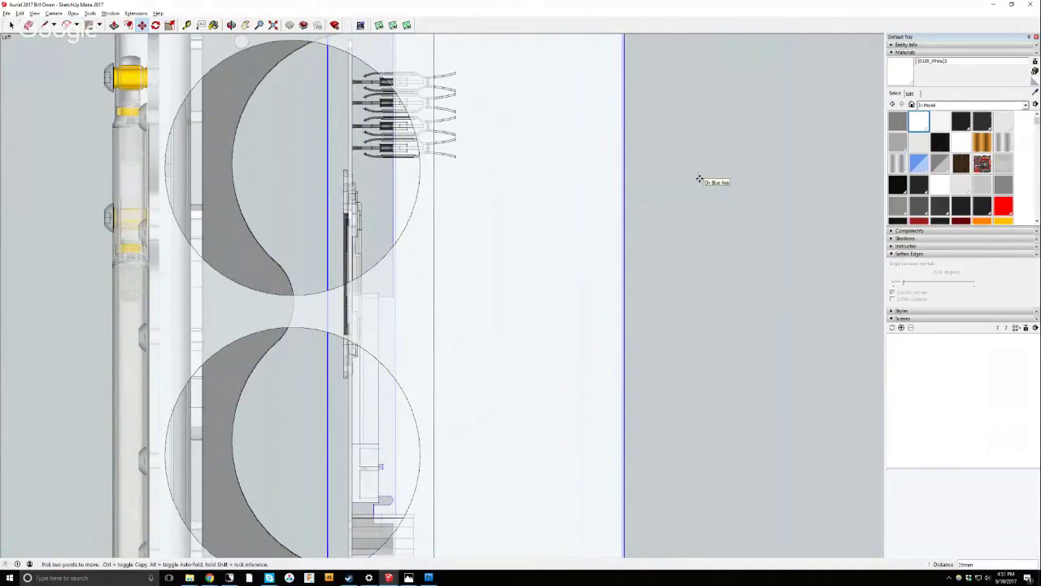
Orbit to an angled view, zoom to fit the whole model, and clear the selection.
{"action": "scroll", "coordinate": [697, 177], "scroll_direction": "down", "scroll_amount": 2}
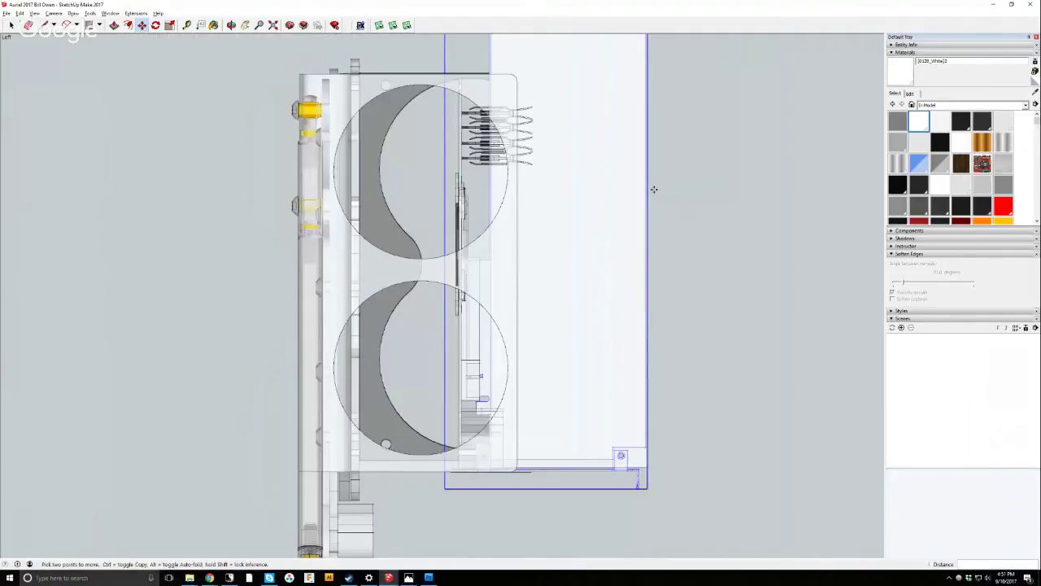
{"action": "scroll", "coordinate": [654, 189], "scroll_direction": "down", "scroll_amount": 2}
{"action": "middle_click_drag", "start_coordinate": [654, 189], "coordinate": [244, 163]}
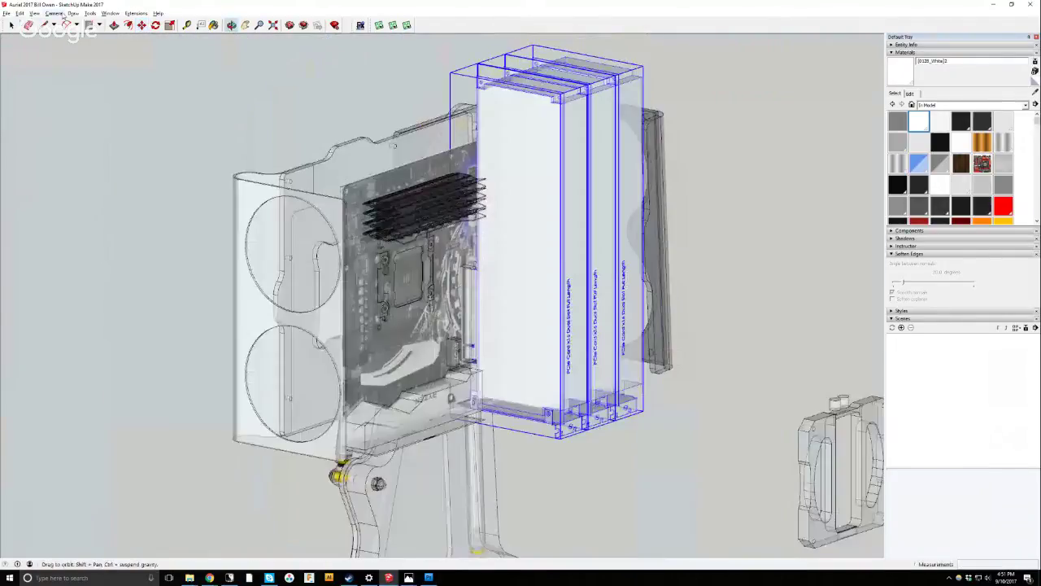
{"action": "left_click", "coordinate": [53, 13]}
{"action": "left_click", "coordinate": [74, 58]}
{"action": "scroll", "coordinate": [406, 292], "scroll_direction": "up", "scroll_amount": 3}
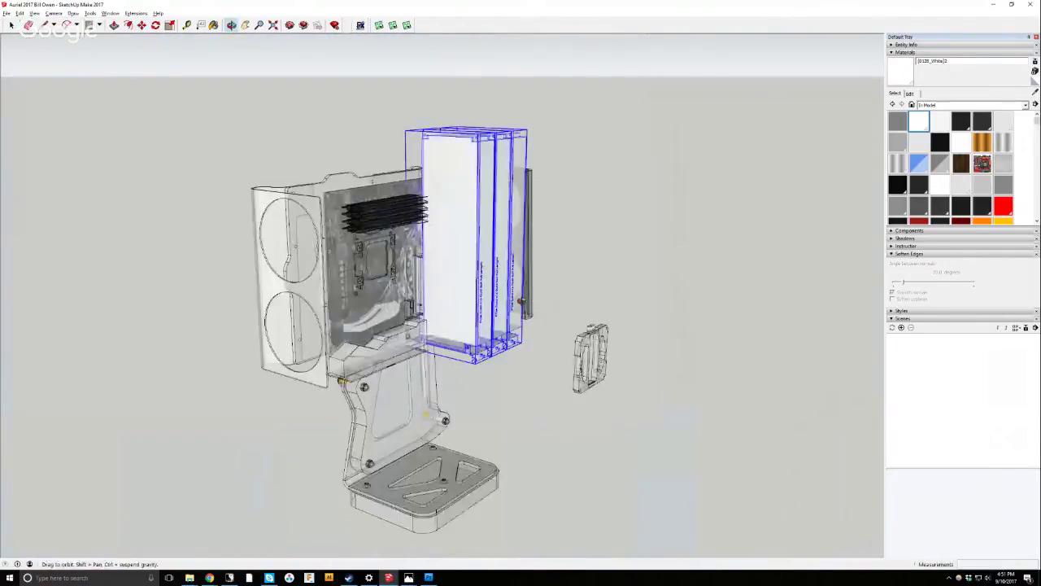
{"action": "middle_click_drag", "start_coordinate": [406, 293], "coordinate": [196, 347]}
{"action": "key", "text": "space"}
{"action": "left_click", "coordinate": [196, 347]}
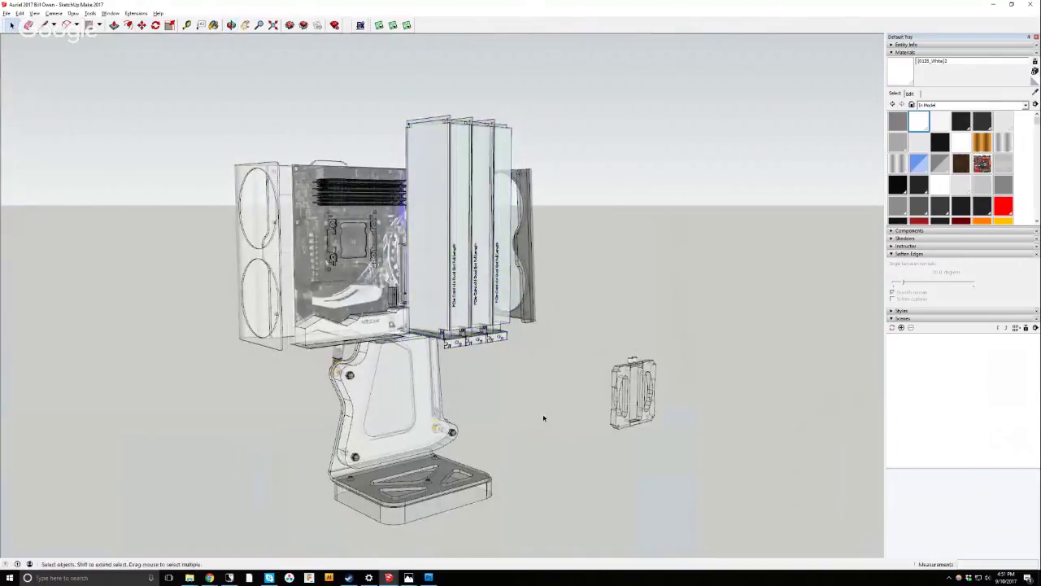
Turn off X-Ray face style so the parts render solid.
{"action": "left_click", "coordinate": [35, 13]}
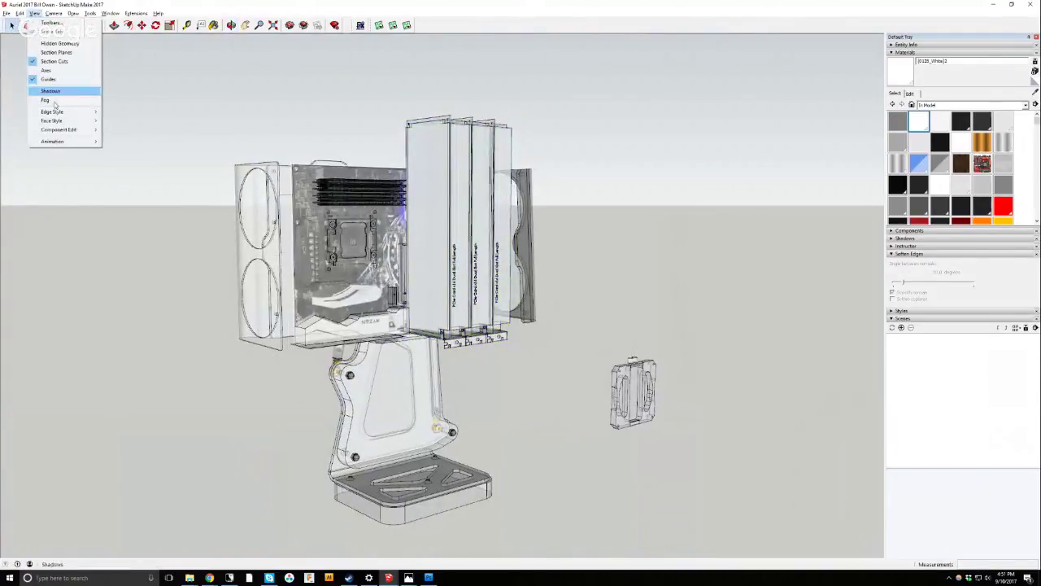
{"action": "mouse_move", "coordinate": [69, 122]}
{"action": "left_click", "coordinate": [118, 121]}
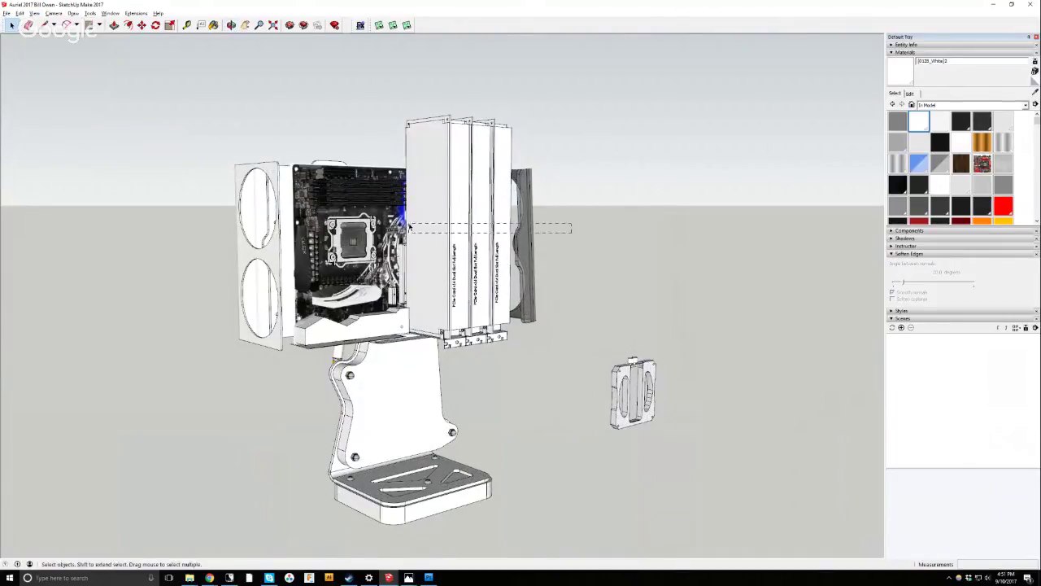
Orbit around the case to review the motherboard and graphics-card stack, then clear the selection.
{"action": "left_click", "coordinate": [231, 24]}
{"action": "mouse_move", "coordinate": [569, 225]}
{"action": "left_mouse_down"}
{"action": "mouse_move", "coordinate": [124, 195]}
{"action": "mouse_move", "coordinate": [235, 190]}
{"action": "mouse_move", "coordinate": [513, 127]}
{"action": "mouse_move", "coordinate": [576, 233]}
{"action": "left_mouse_up"}
{"action": "left_click_drag", "start_coordinate": [655, 318], "coordinate": [651, 360]}
{"action": "scroll", "coordinate": [650, 360], "scroll_direction": "up", "scroll_amount": 3}
{"action": "scroll", "coordinate": [650, 360], "scroll_direction": "down", "scroll_amount": 3}
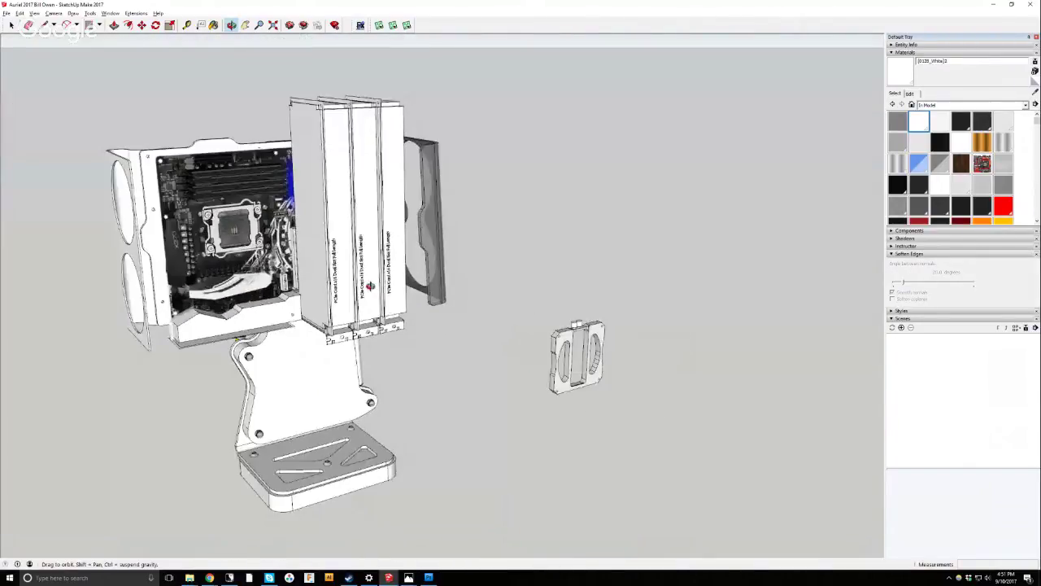
{"action": "key", "text": "space"}
{"action": "left_click", "coordinate": [371, 126]}
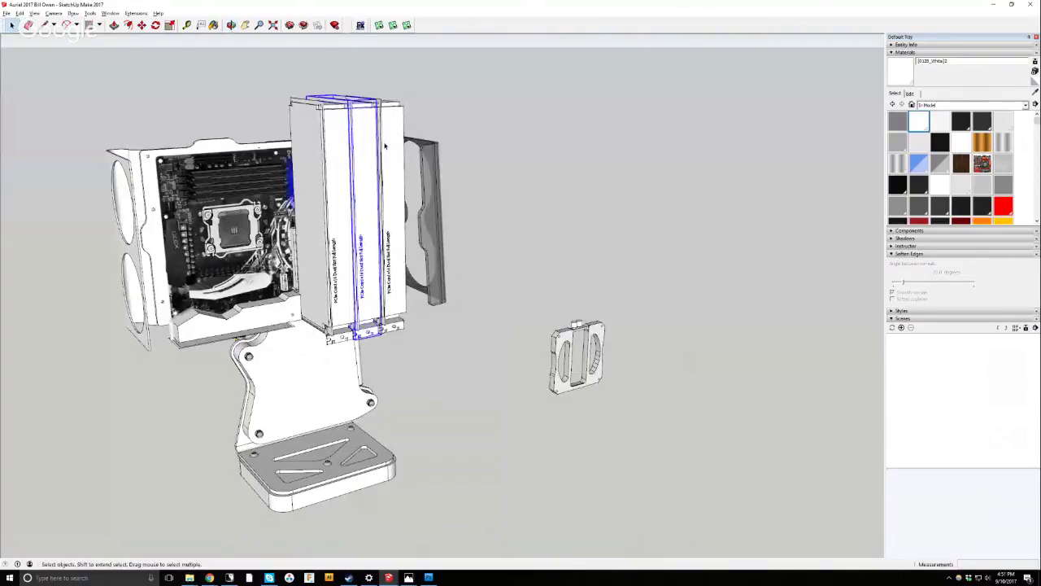
{"action": "left_click", "coordinate": [418, 458]}
Deselect the LGA Socket file in the Motherboards folder and minimize that Explorer window.
{"action": "mouse_move", "coordinate": [189, 576]}
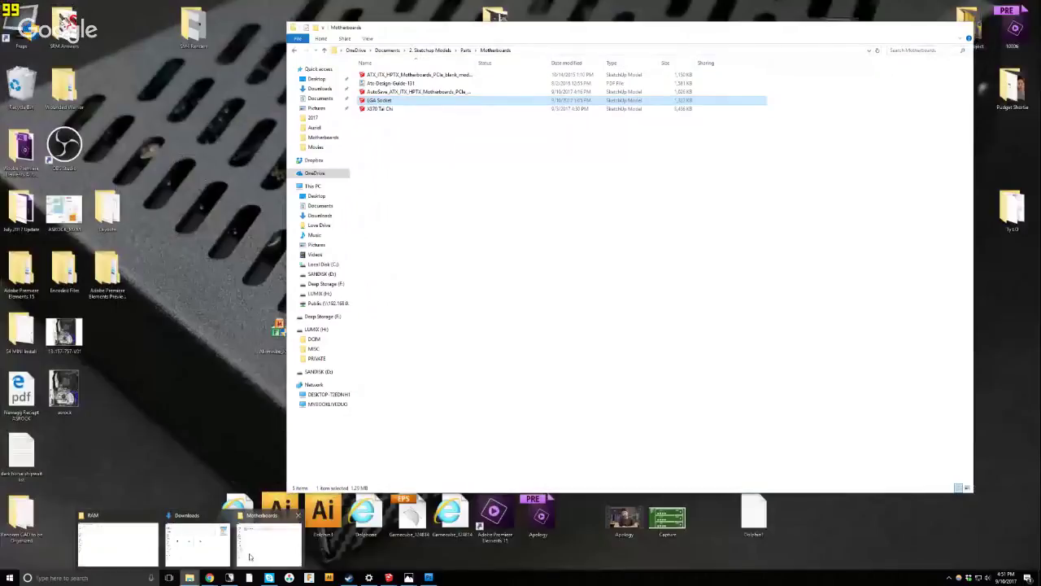
{"action": "left_click", "coordinate": [251, 555]}
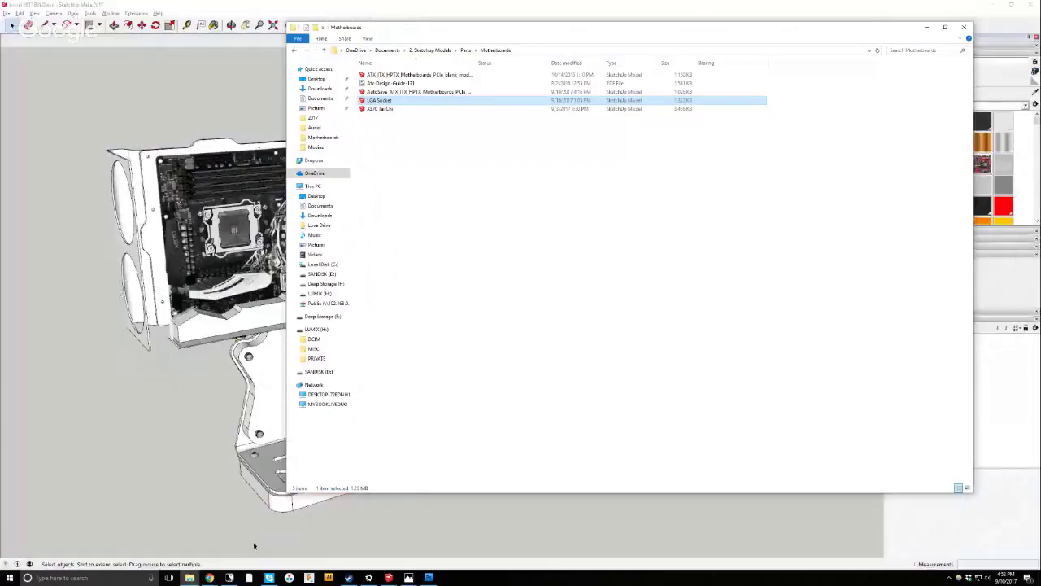
{"action": "left_click", "coordinate": [405, 357]}
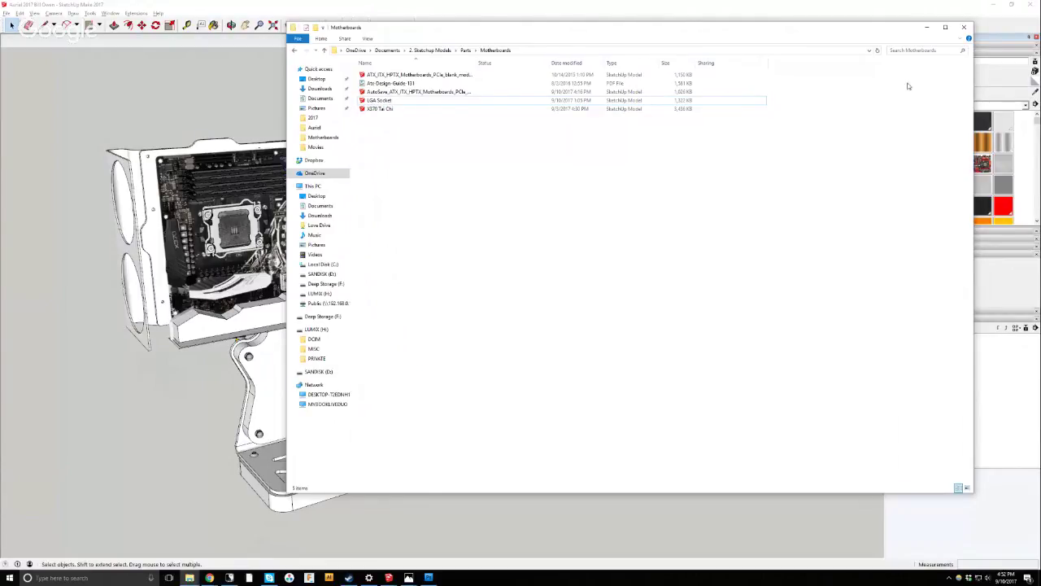
{"action": "left_click", "coordinate": [927, 28]}
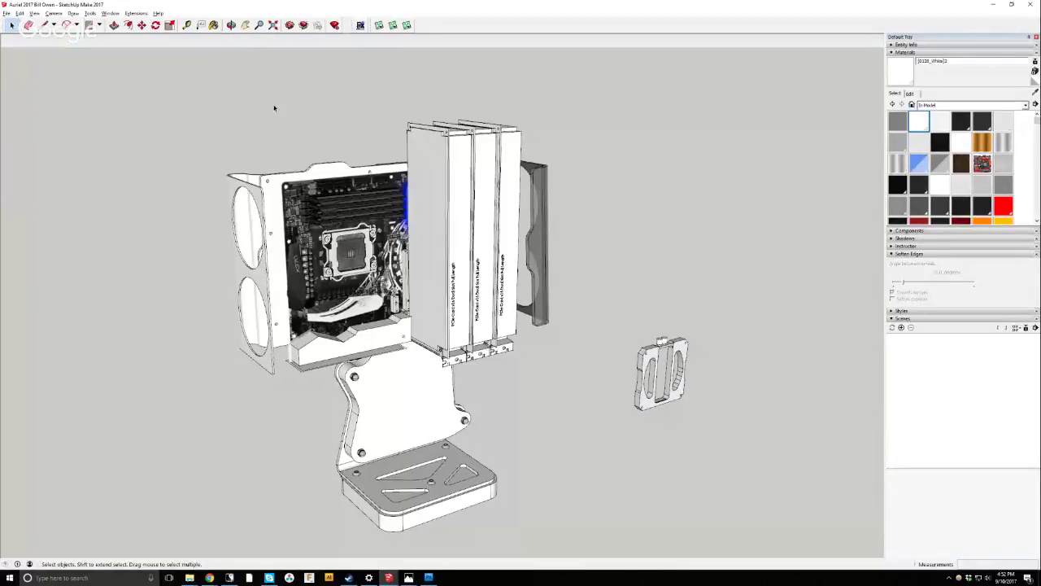
Orbit the case and select the RAM stick group together with the PCIe cards.
{"action": "left_click", "coordinate": [231, 25]}
{"action": "left_click_drag", "start_coordinate": [488, 317], "coordinate": [521, 366]}
{"action": "scroll", "coordinate": [494, 320], "scroll_direction": "down", "scroll_amount": 3}
{"action": "scroll", "coordinate": [494, 319], "scroll_direction": "up", "scroll_amount": 3}
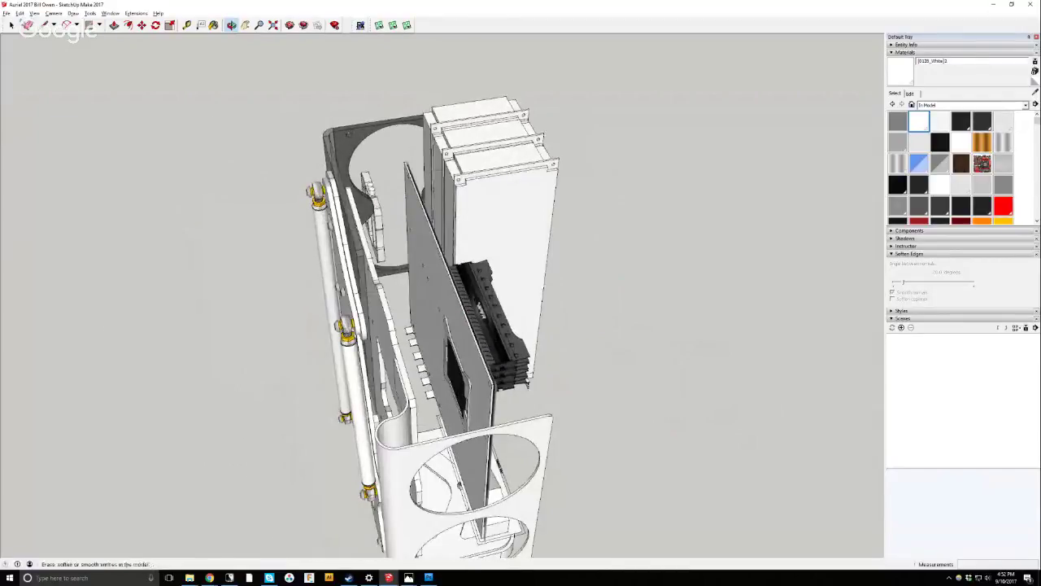
{"action": "left_click", "coordinate": [12, 26]}
{"action": "scroll", "coordinate": [398, 257], "scroll_direction": "up", "scroll_amount": 3}
{"action": "left_click", "coordinate": [511, 103]}
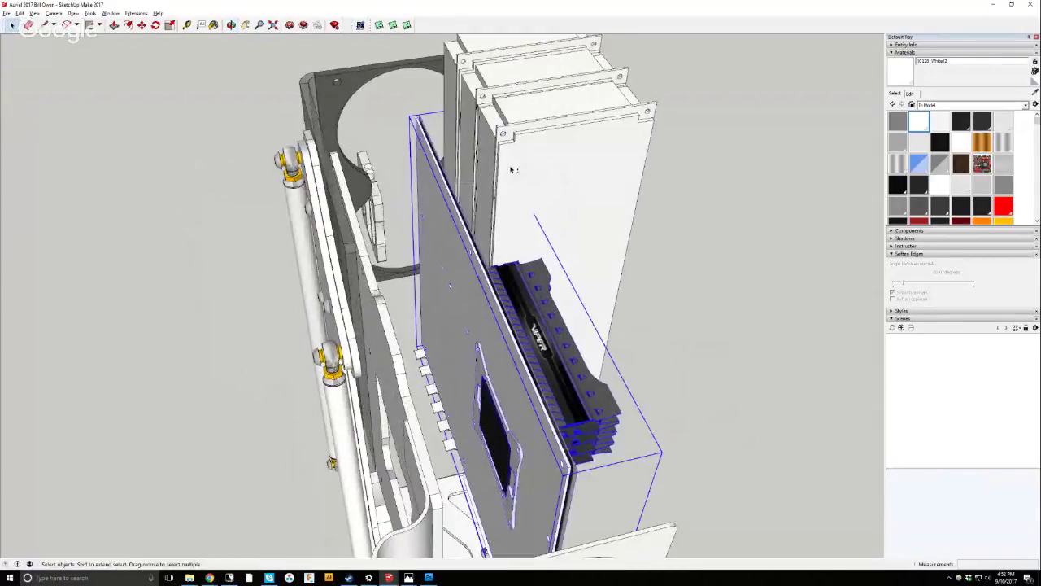
{"action": "left_click", "coordinate": [475, 55], "text": "shift"}
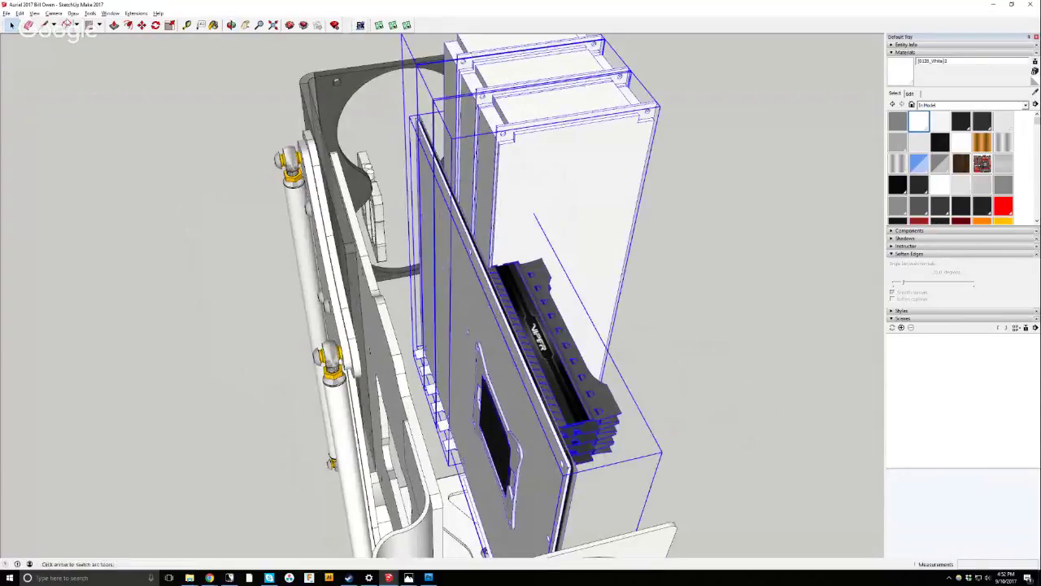
From the Top view, move the RAM and card group upward by 1.
{"action": "left_click", "coordinate": [54, 13]}
{"action": "mouse_move", "coordinate": [72, 39]}
{"action": "left_click", "coordinate": [171, 40]}
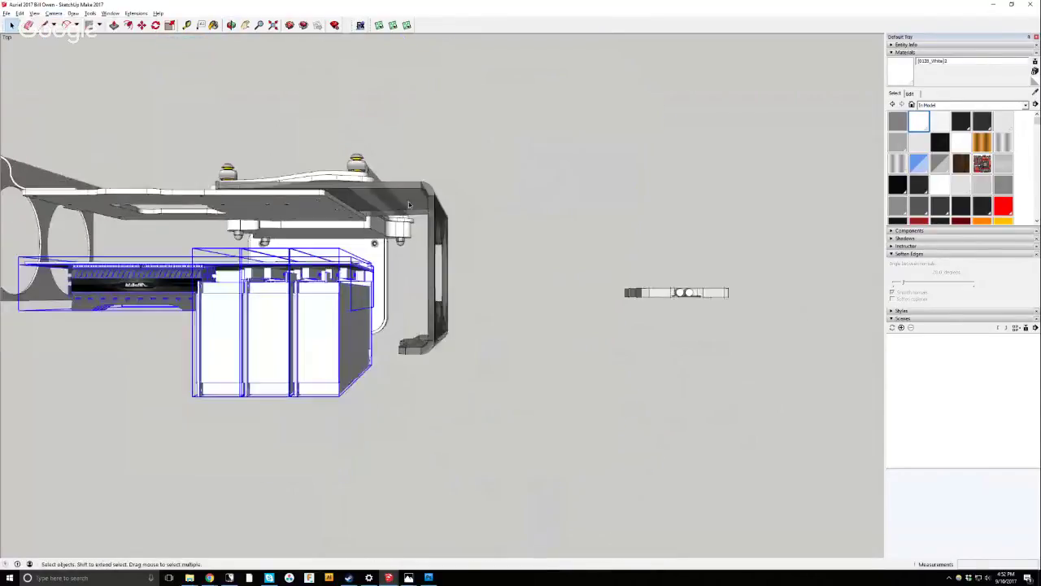
{"action": "left_click", "coordinate": [54, 13]}
{"action": "left_click", "coordinate": [69, 53]}
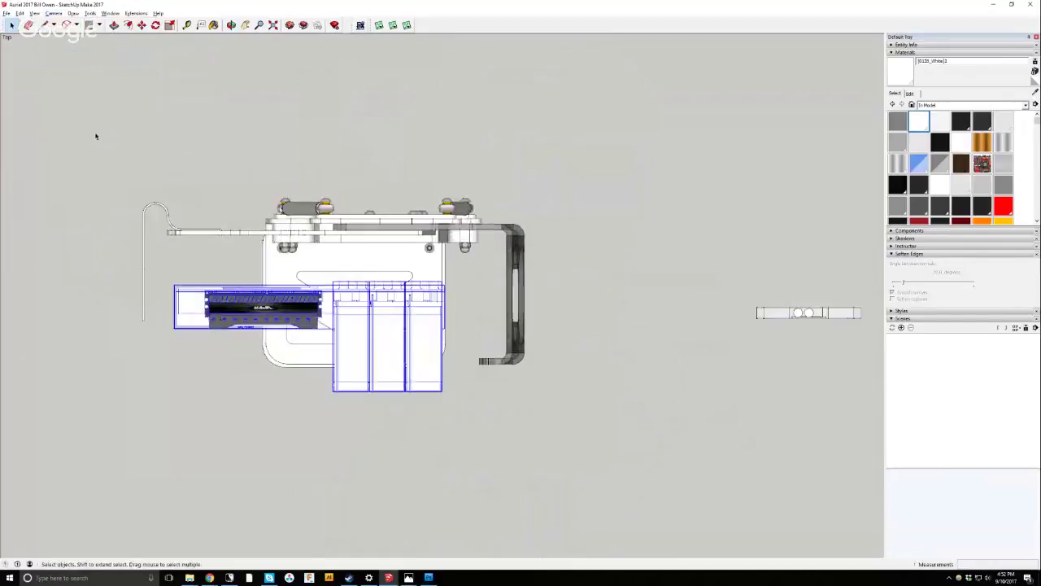
{"action": "key", "text": "m"}
{"action": "left_click", "coordinate": [246, 186]}
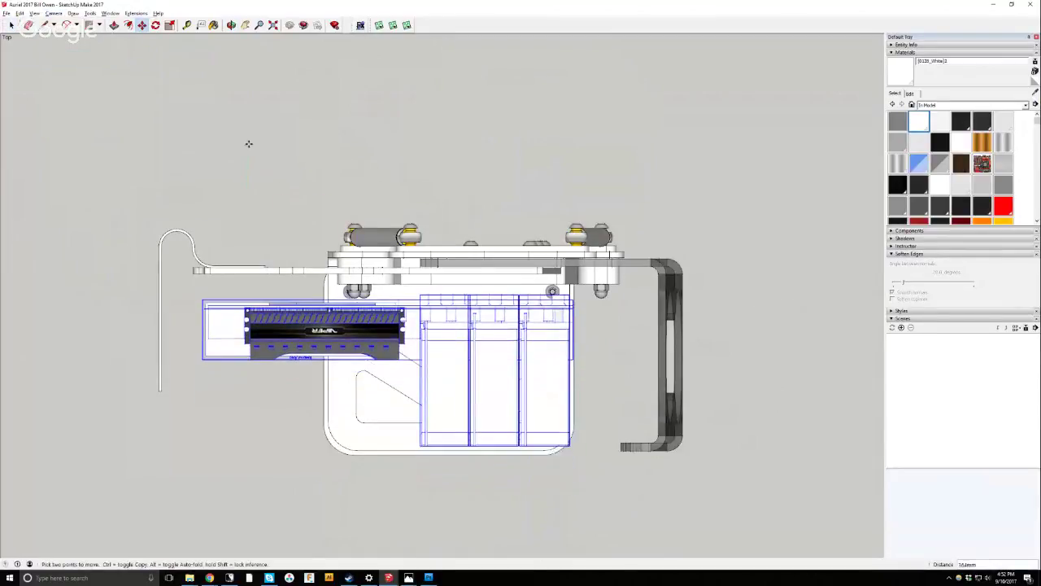
{"action": "left_click", "coordinate": [249, 142]}
{"action": "scroll", "coordinate": [268, 203], "scroll_direction": "up", "scroll_amount": 5}
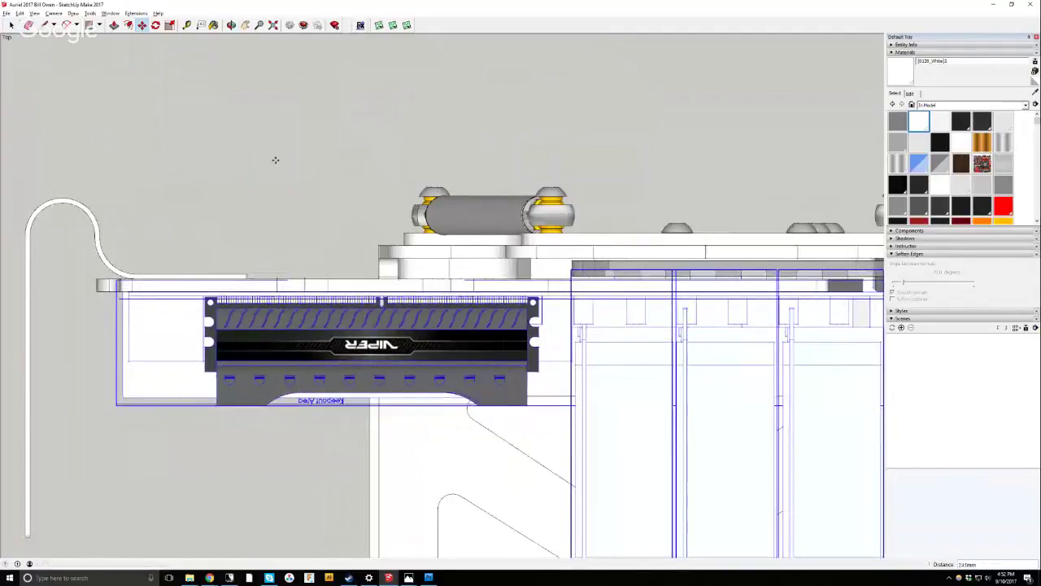
{"action": "type", "text": "10\""}
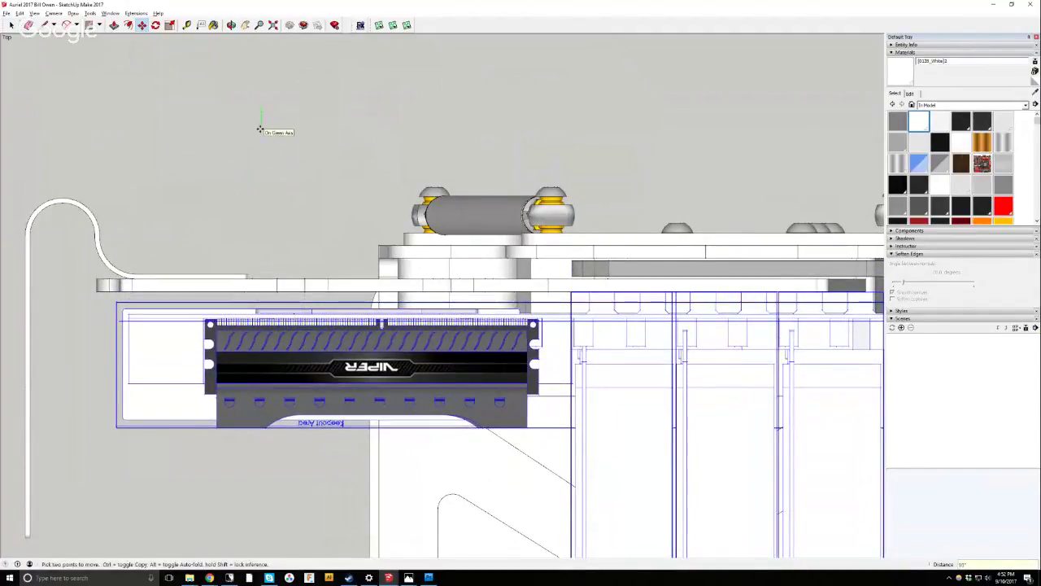
{"action": "key", "text": "Return"}
Orbit back to a two-point perspective three-quarter view and select the rightmost expansion card.
{"action": "scroll", "coordinate": [260, 130], "scroll_direction": "down", "scroll_amount": 4}
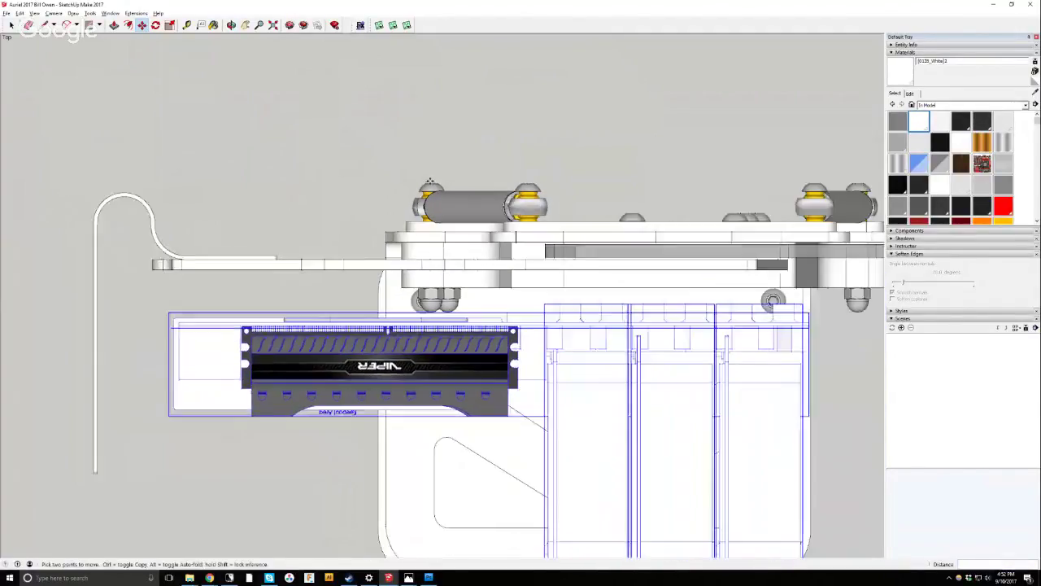
{"action": "key", "text": "o"}
{"action": "left_click_drag", "start_coordinate": [411, 216], "coordinate": [244, 82]}
{"action": "scroll", "coordinate": [455, 163], "scroll_direction": "down", "scroll_amount": 3}
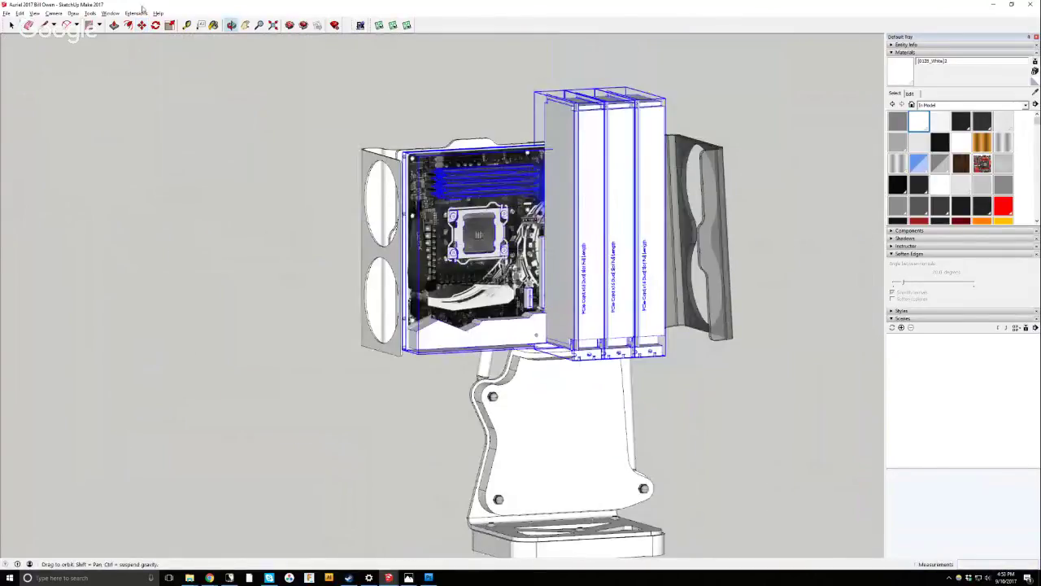
{"action": "left_click", "coordinate": [52, 13]}
{"action": "left_click", "coordinate": [73, 63]}
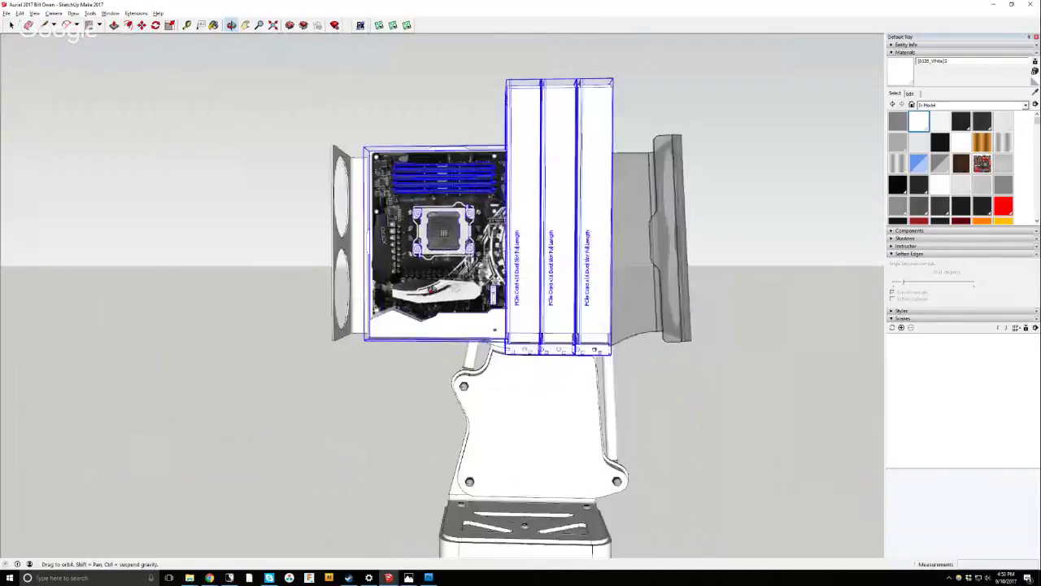
{"action": "left_click_drag", "start_coordinate": [650, 301], "coordinate": [721, 262]}
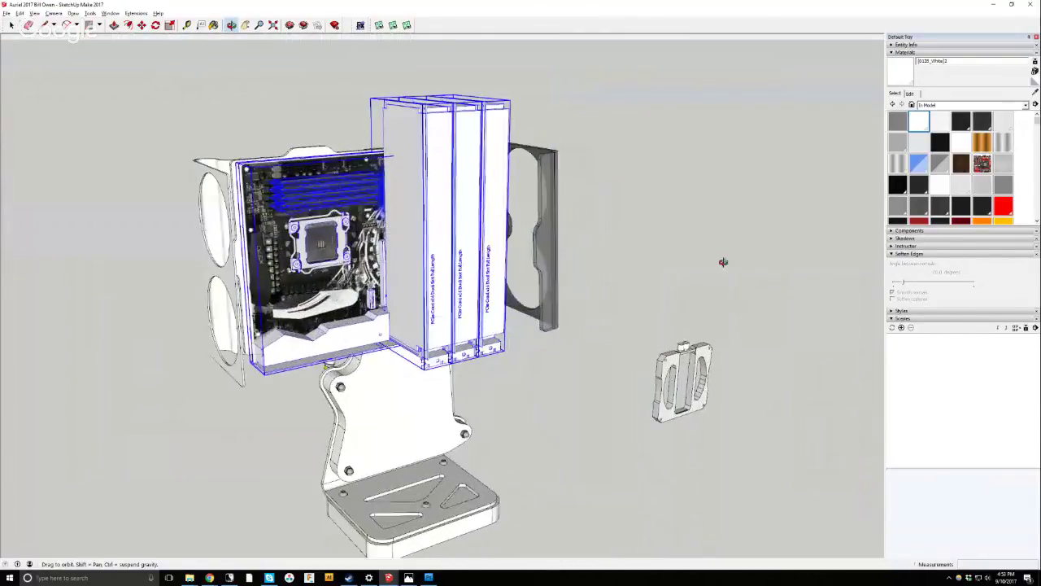
{"action": "left_click", "coordinate": [12, 25]}
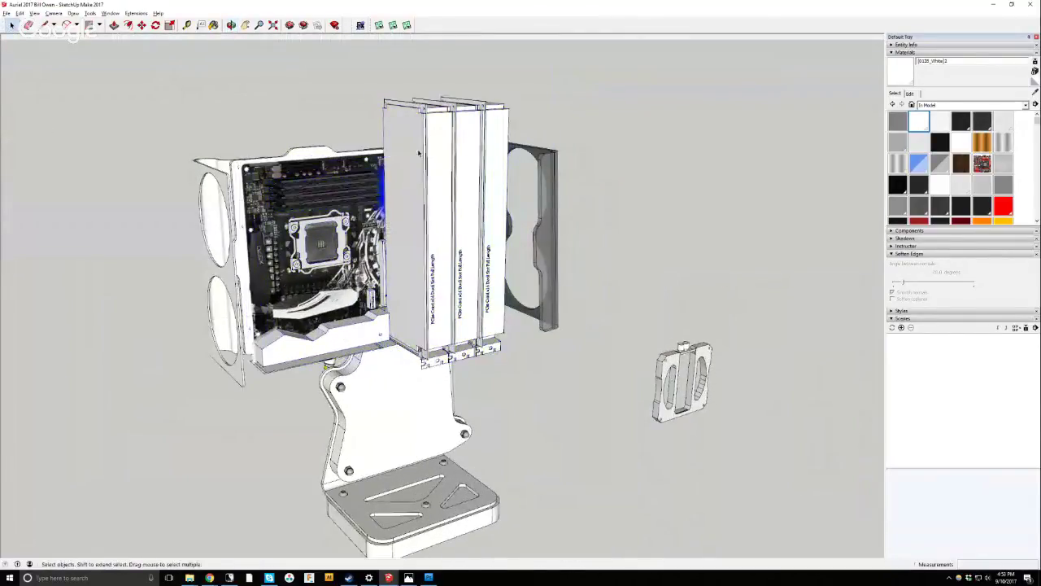
{"action": "left_click", "coordinate": [489, 168]}
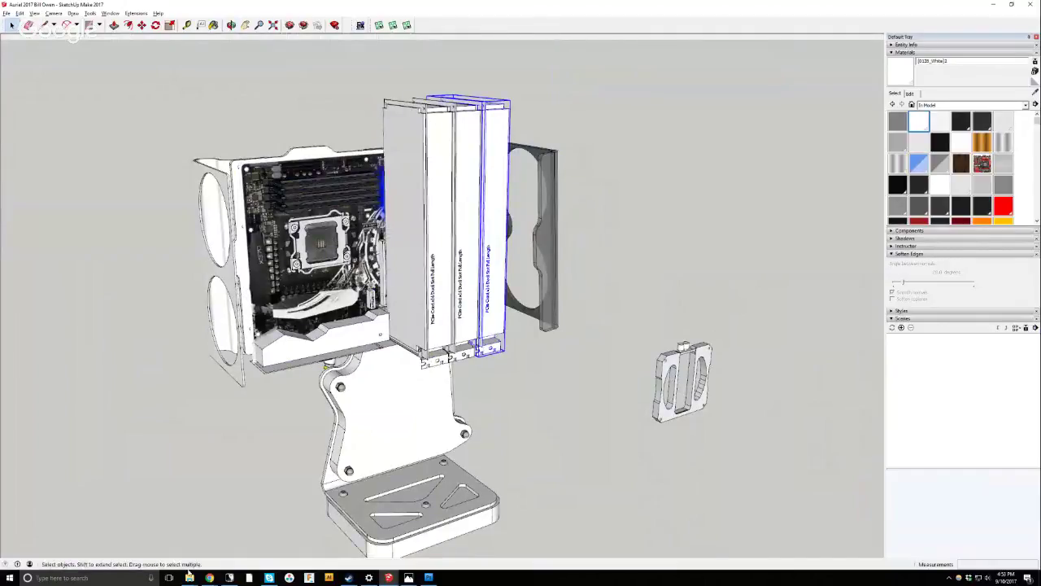
From the RAM folder, go up to Parts, open Video Cards, and open the RX580ish model.
{"action": "mouse_move", "coordinate": [190, 576]}
{"action": "mouse_move", "coordinate": [183, 541]}
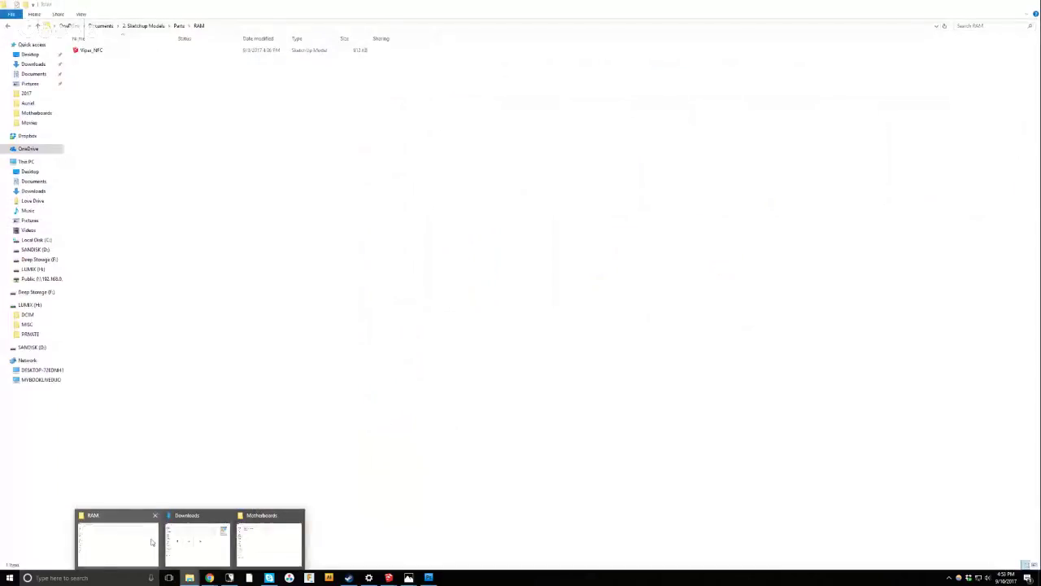
{"action": "left_click", "coordinate": [118, 542]}
{"action": "left_click", "coordinate": [36, 26]}
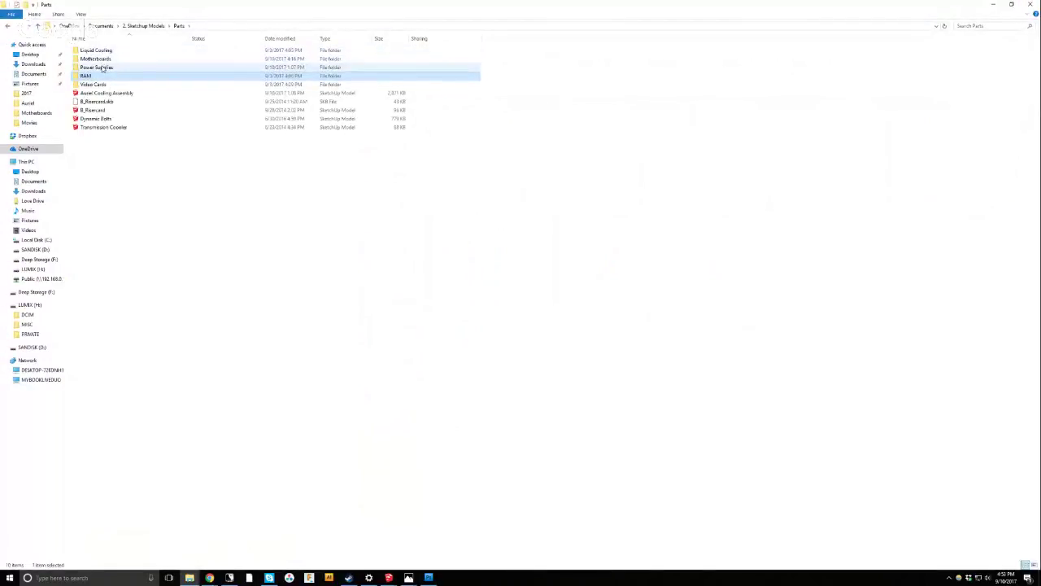
{"action": "double_click", "coordinate": [93, 84]}
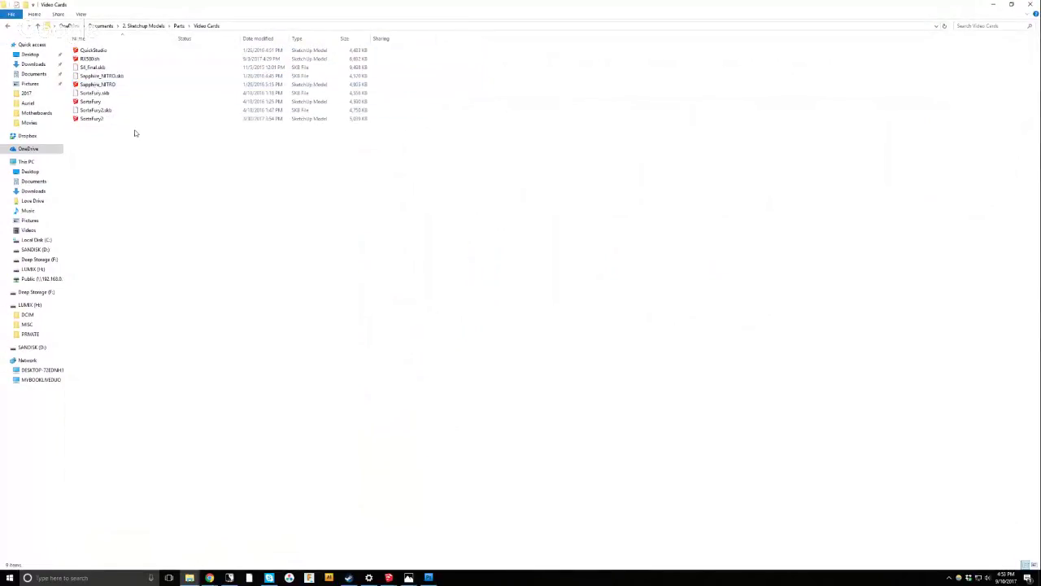
{"action": "double_click", "coordinate": [95, 60]}
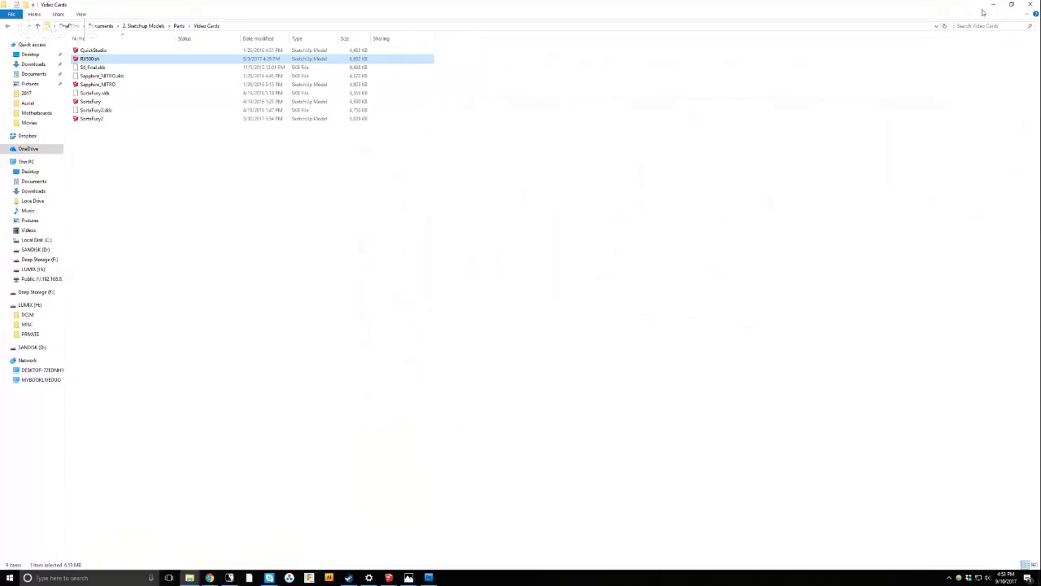
{"action": "left_click", "coordinate": [389, 578]}
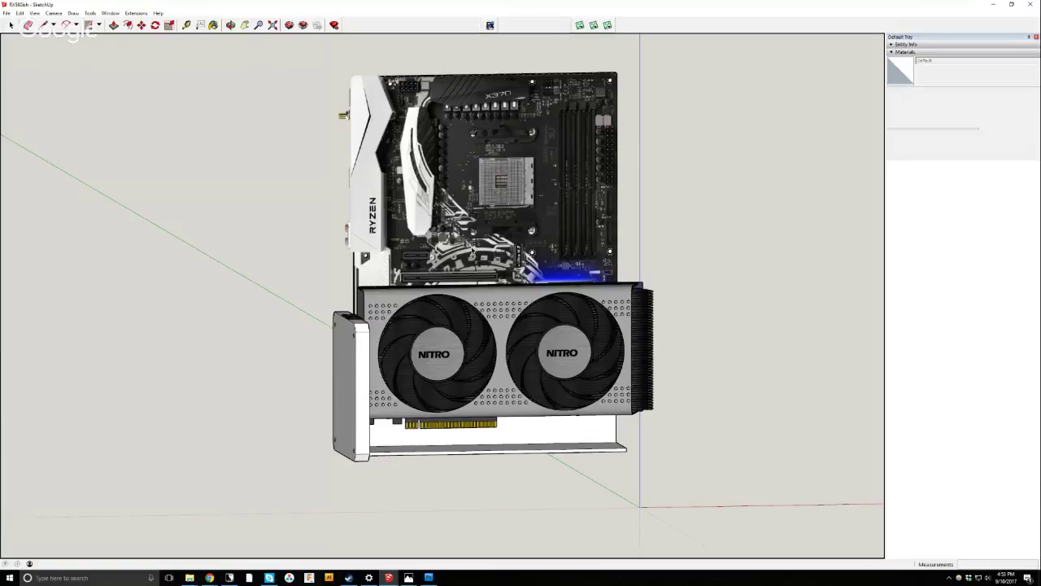
Select the RX580 card in the RX580ish model, then return to the case model window.
{"action": "left_click", "coordinate": [487, 328]}
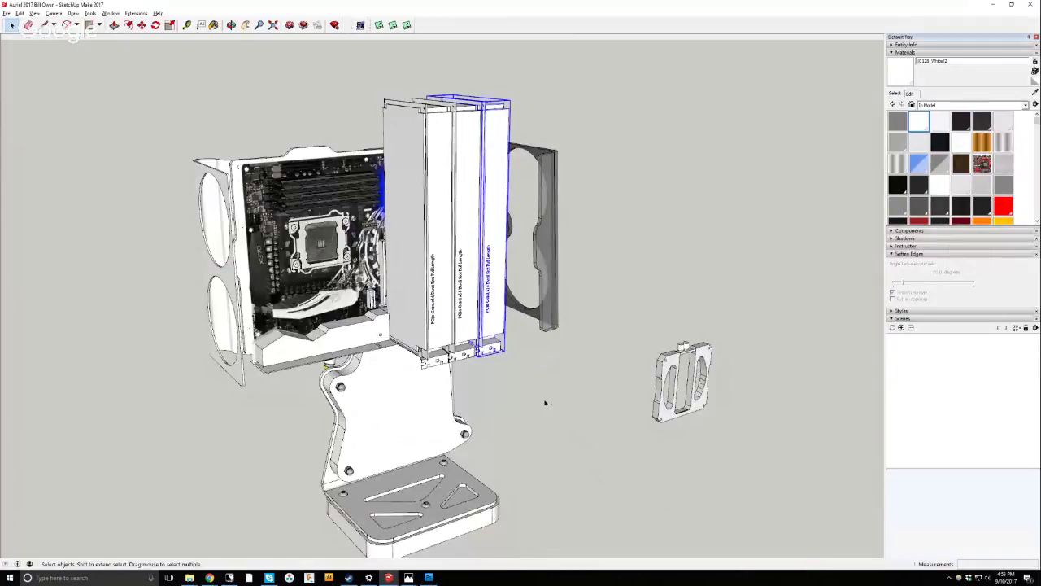
{"action": "middle_click_drag", "start_coordinate": [546, 402], "coordinate": [615, 464]}
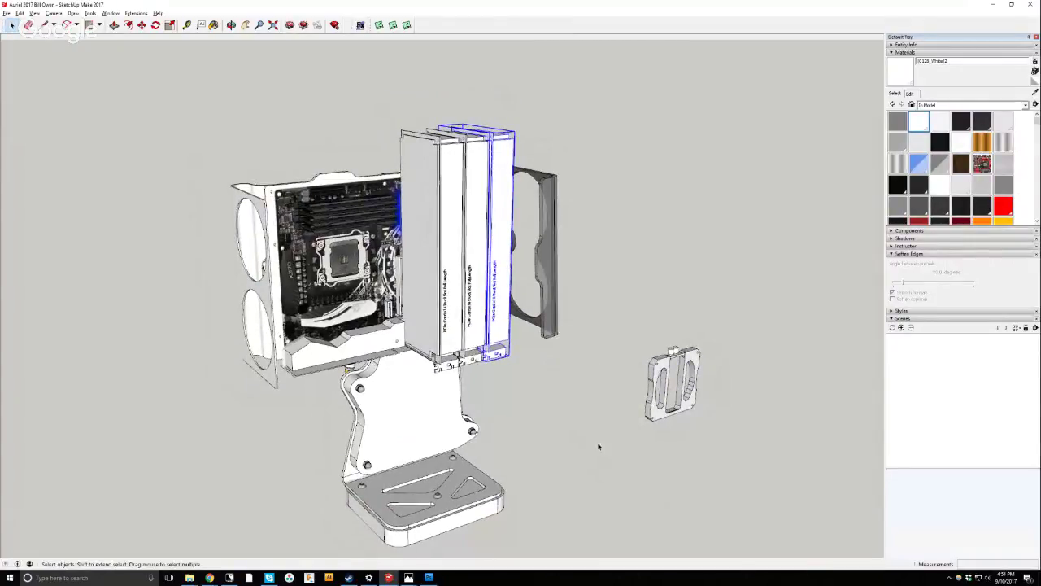
{"action": "key", "text": "alt+tab"}
{"action": "left_click", "coordinate": [515, 267]}
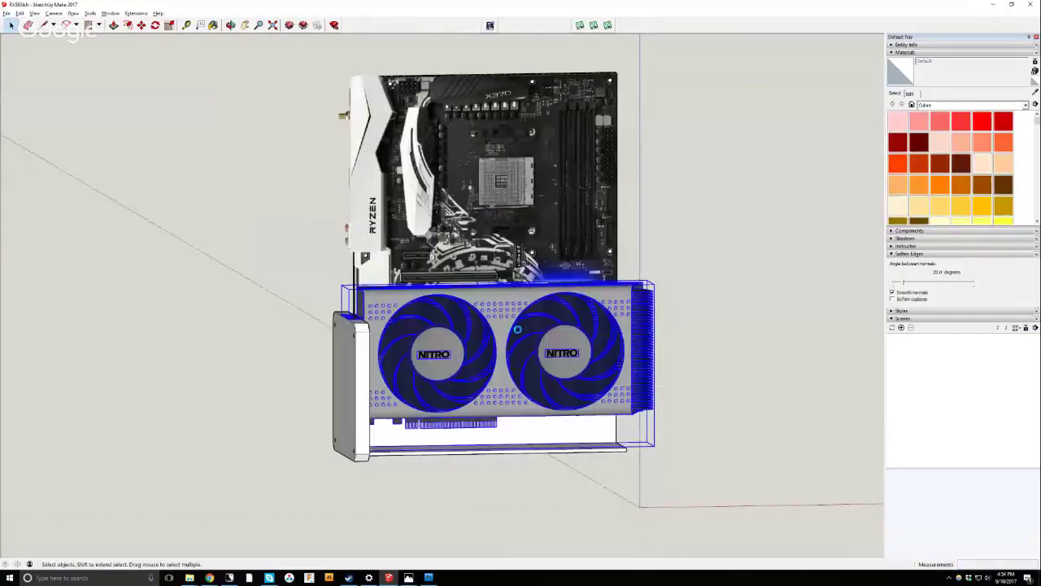
{"action": "key", "text": "alt+Tab"}
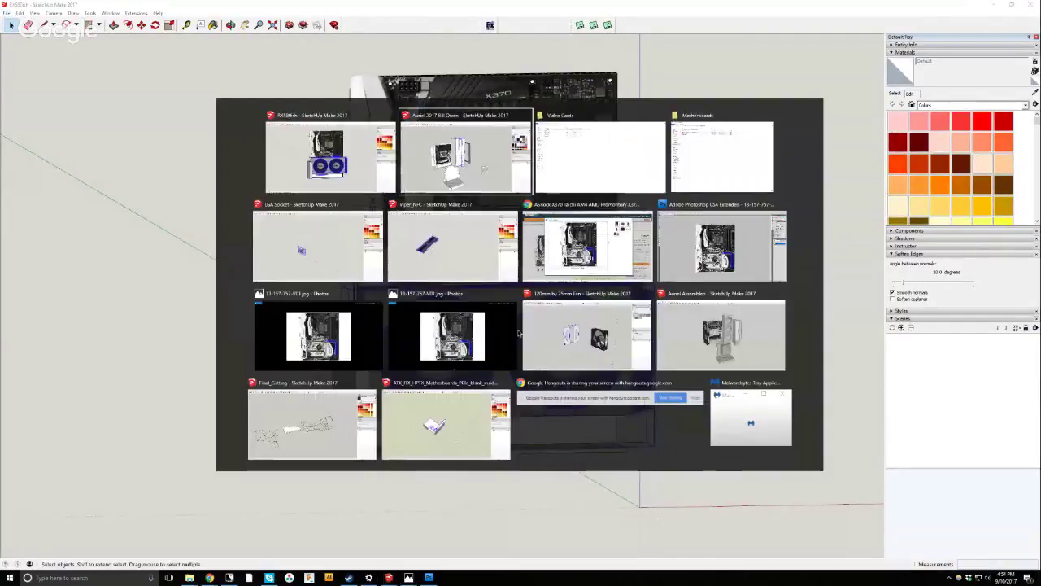
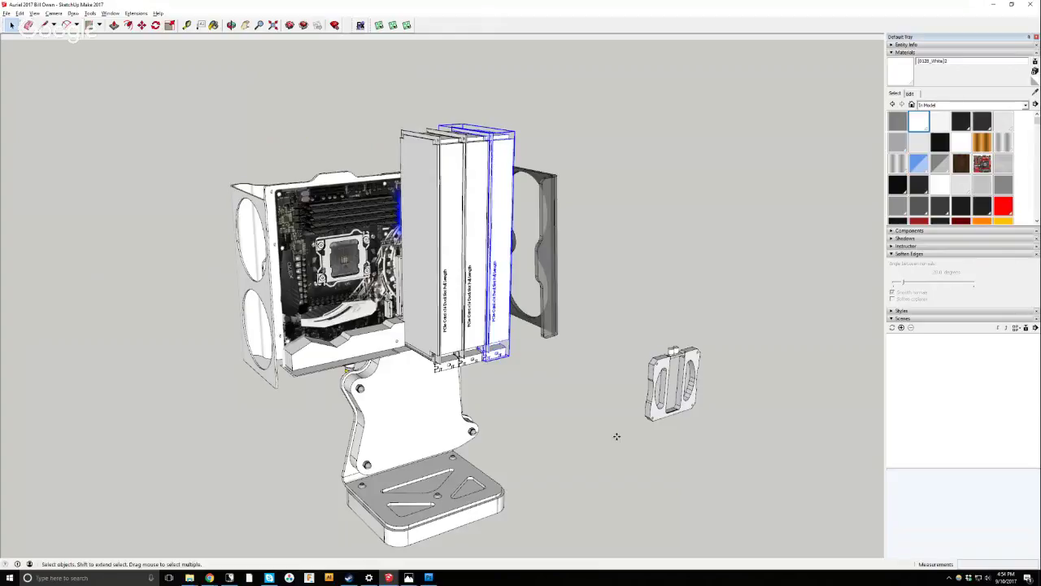
Paste the copied dual-fan graphics card and place it beside the small mounting plate.
{"action": "key", "text": "ctrl+v"}
{"action": "scroll", "coordinate": [617, 436], "scroll_direction": "up", "scroll_amount": 1}
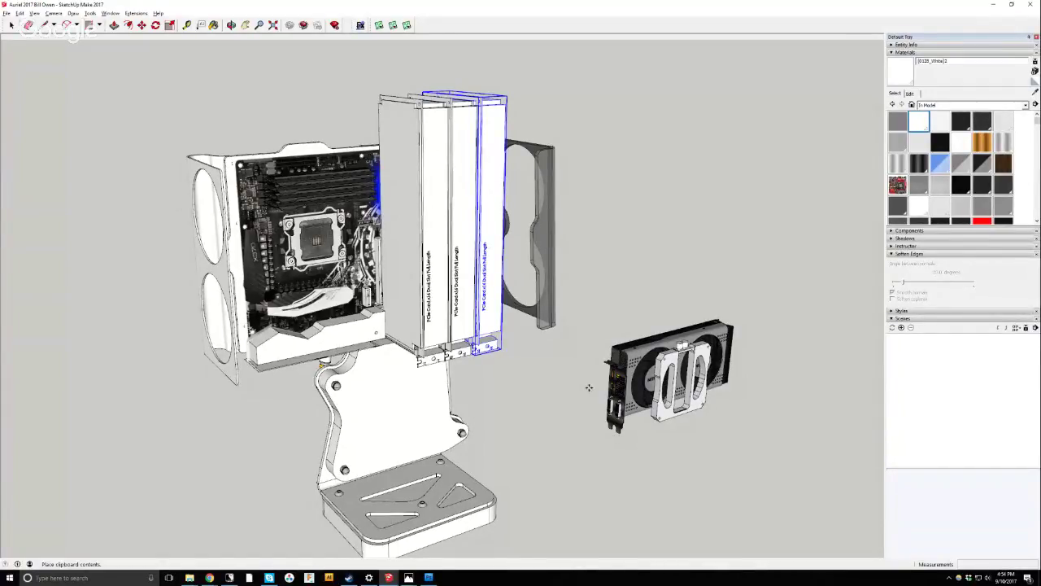
{"action": "left_click", "coordinate": [553, 393]}
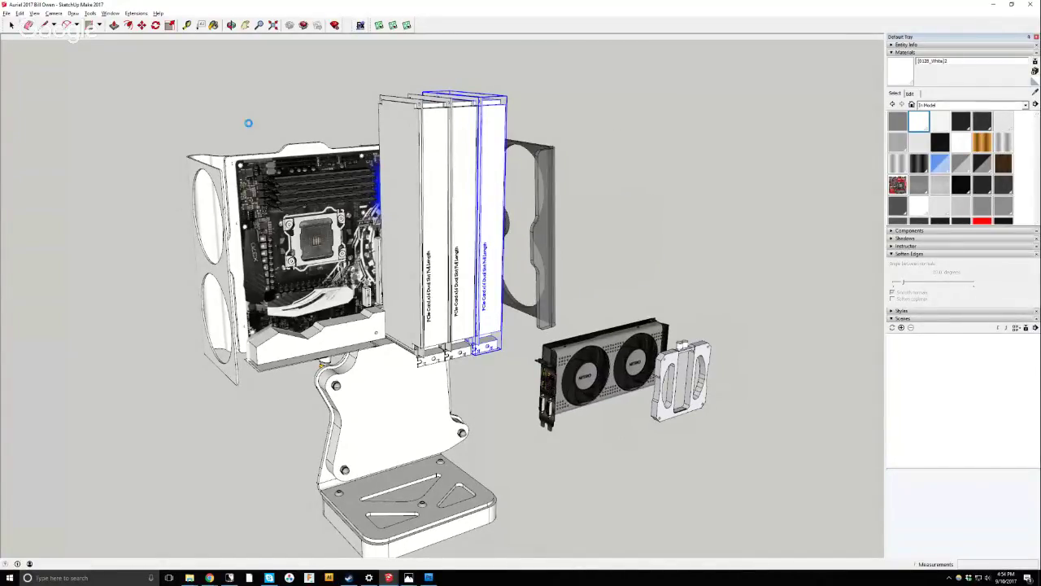
Switch to the Front standard view with parallel projection.
{"action": "left_click", "coordinate": [57, 14]}
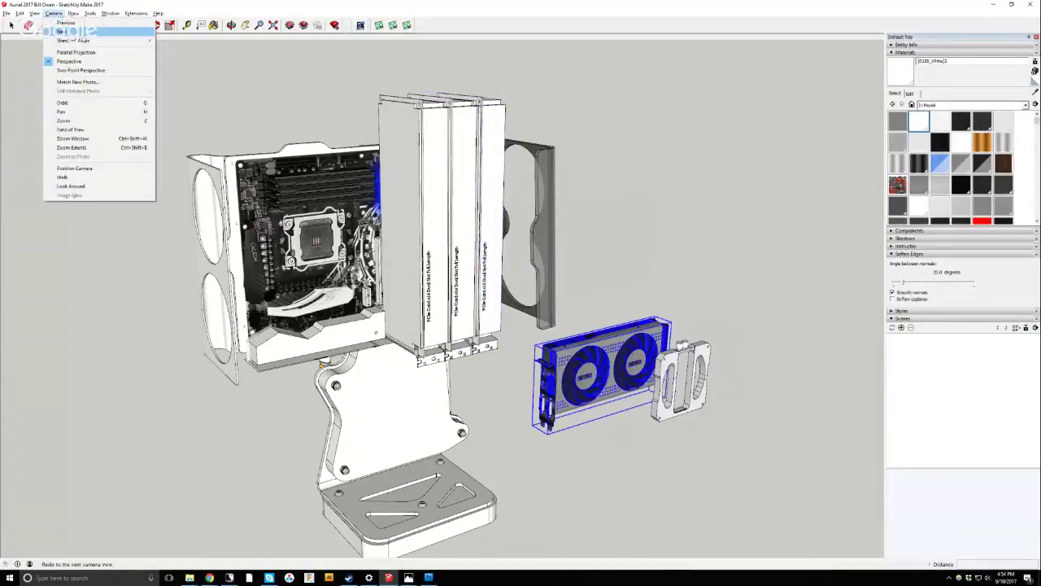
{"action": "mouse_move", "coordinate": [81, 40]}
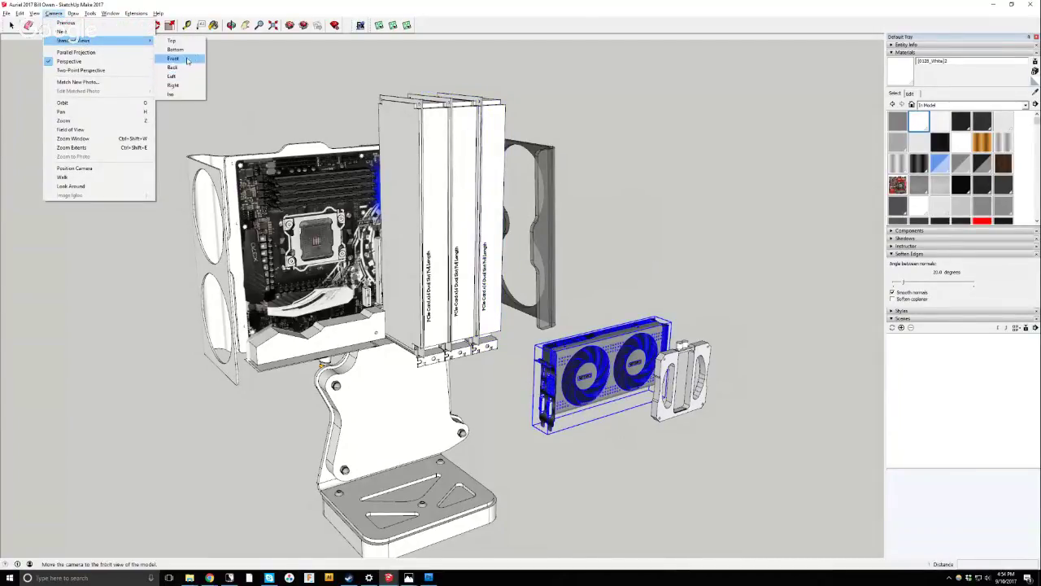
{"action": "left_click", "coordinate": [195, 57]}
{"action": "left_click", "coordinate": [55, 14]}
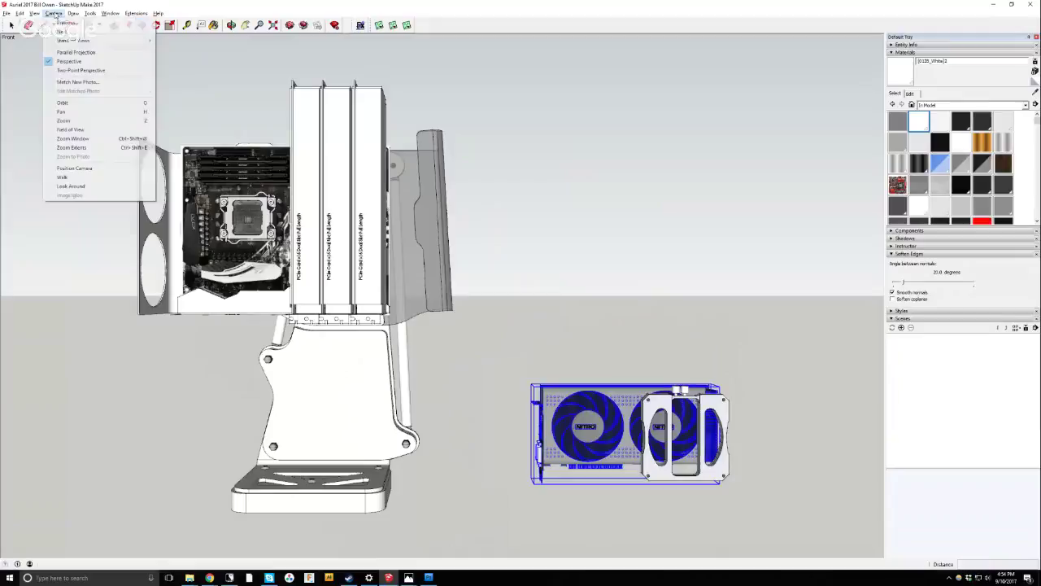
{"action": "left_click", "coordinate": [76, 52]}
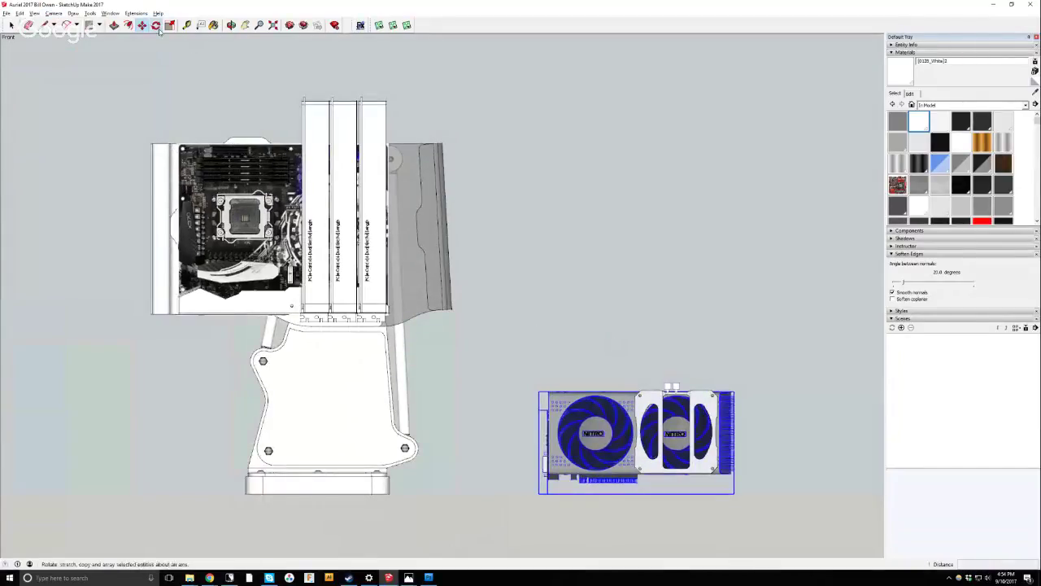
Rotate the graphics card 90° upright and move it left toward the case.
{"action": "key", "text": "q"}
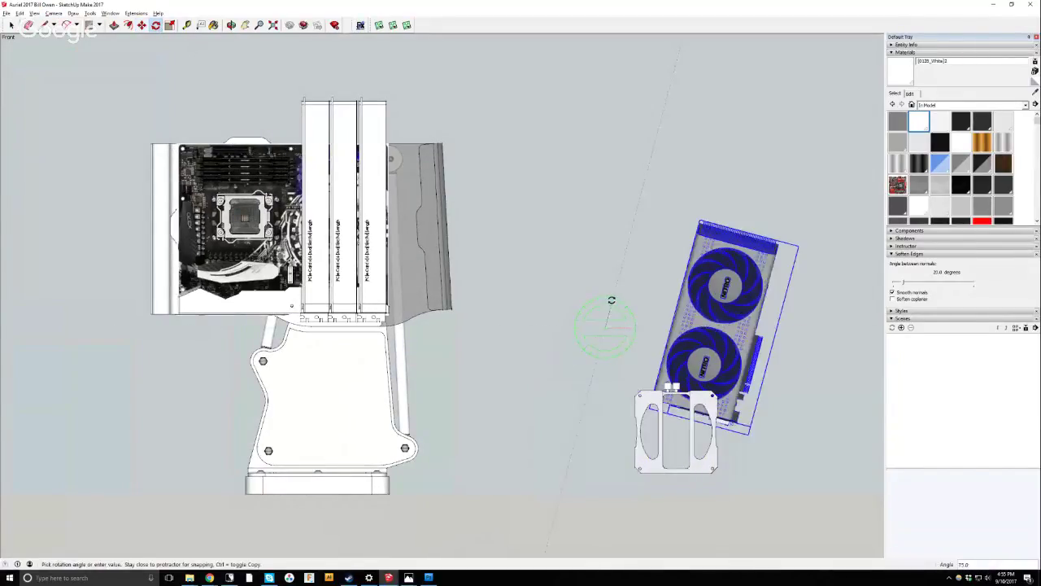
{"action": "left_click", "coordinate": [607, 295]}
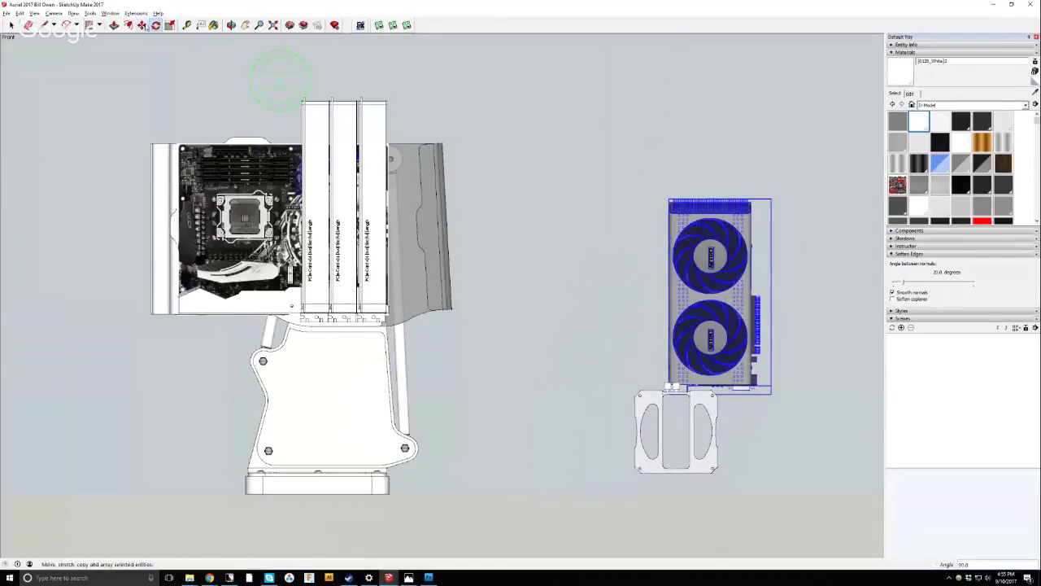
{"action": "key", "text": "m"}
{"action": "left_click", "coordinate": [708, 167]}
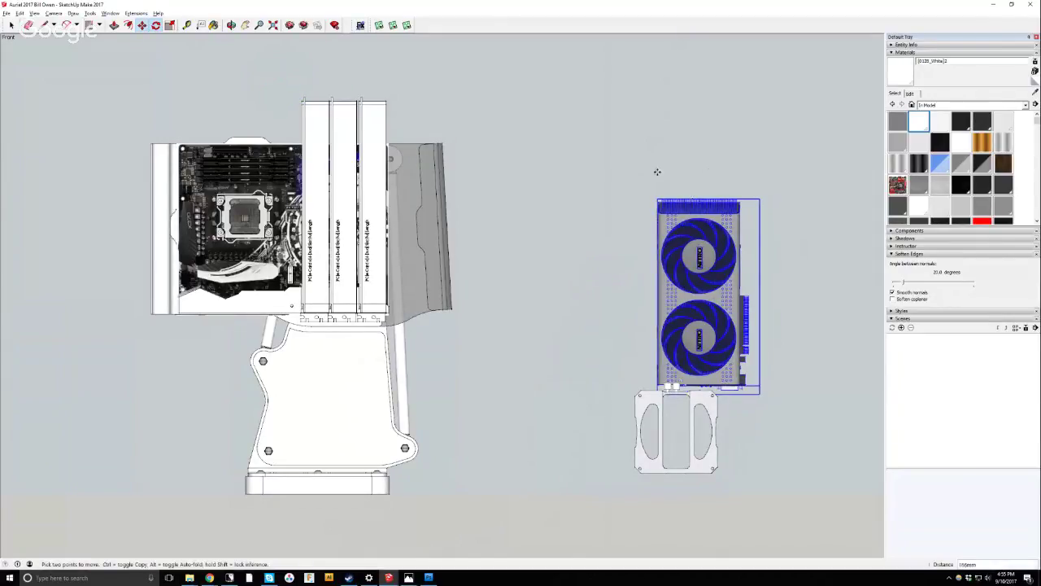
{"action": "left_click", "coordinate": [523, 170]}
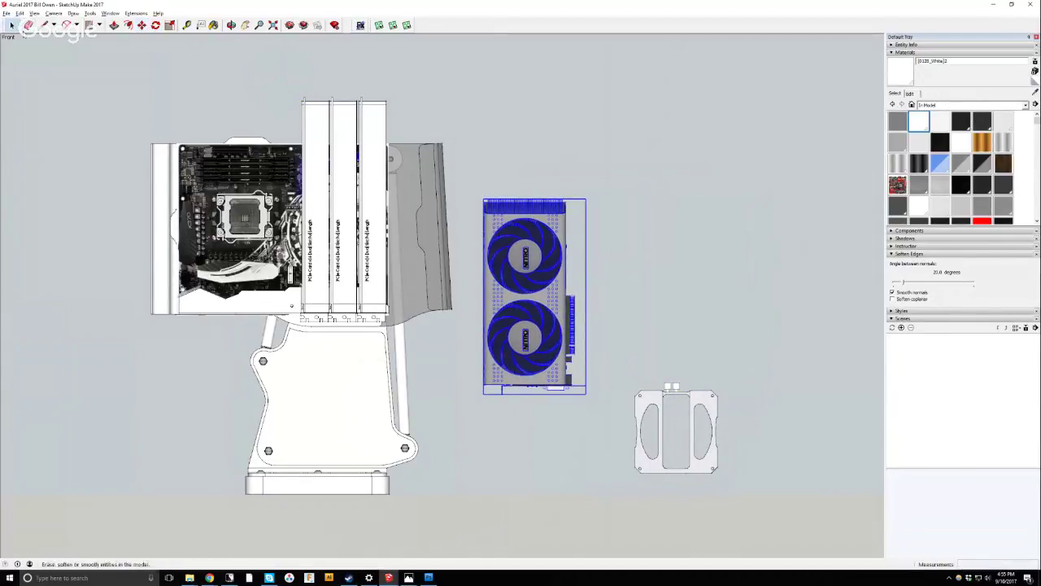
Switch the camera to the Top standard view.
{"action": "left_click", "coordinate": [53, 13]}
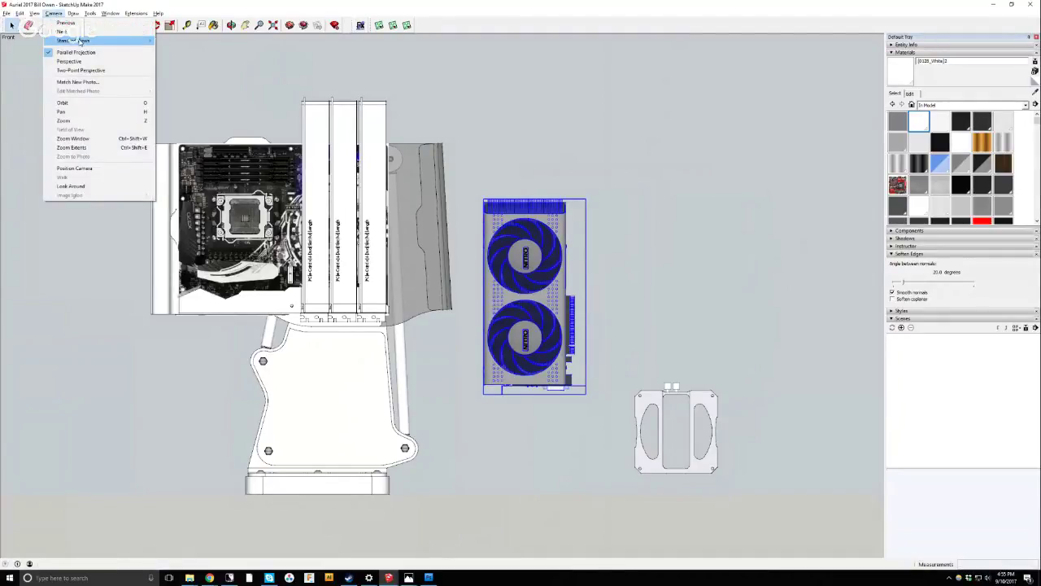
{"action": "mouse_move", "coordinate": [106, 40]}
{"action": "left_click", "coordinate": [167, 39]}
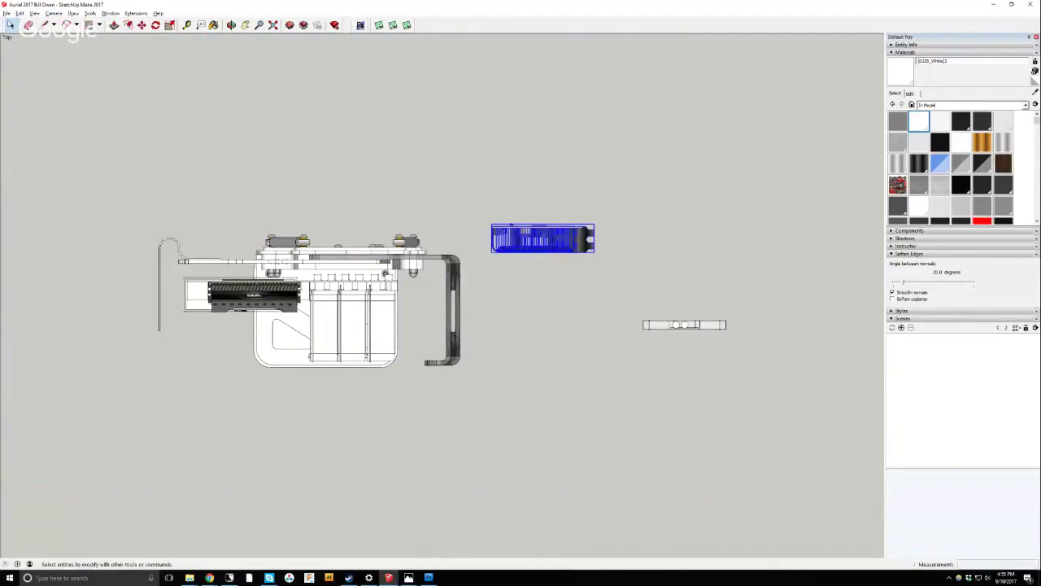
Select the mounting plate and rotate it 90° in Top, then flat in Front view.
{"action": "left_click_drag", "start_coordinate": [601, 277], "coordinate": [770, 366]}
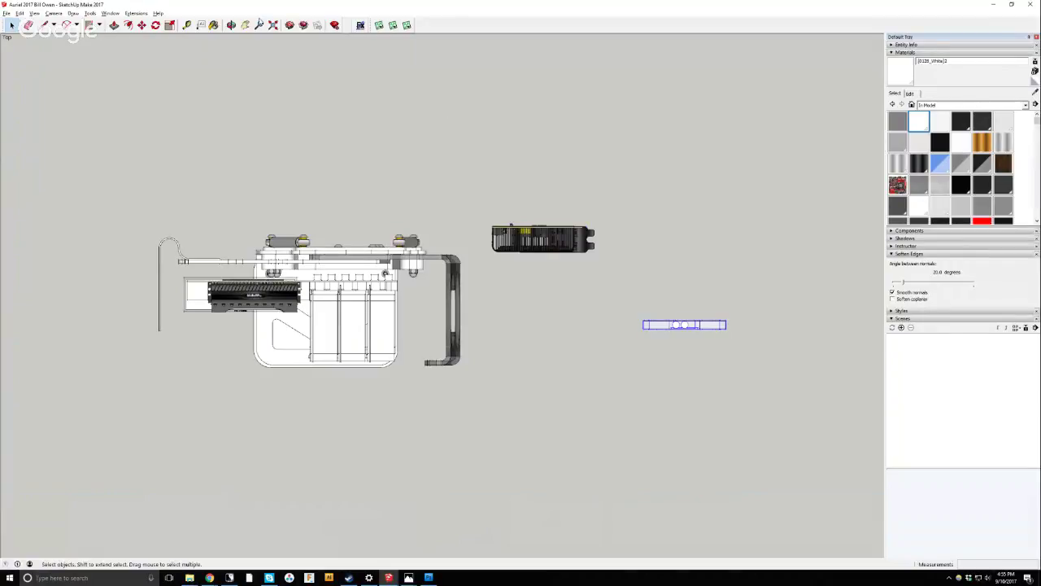
{"action": "key", "text": "q"}
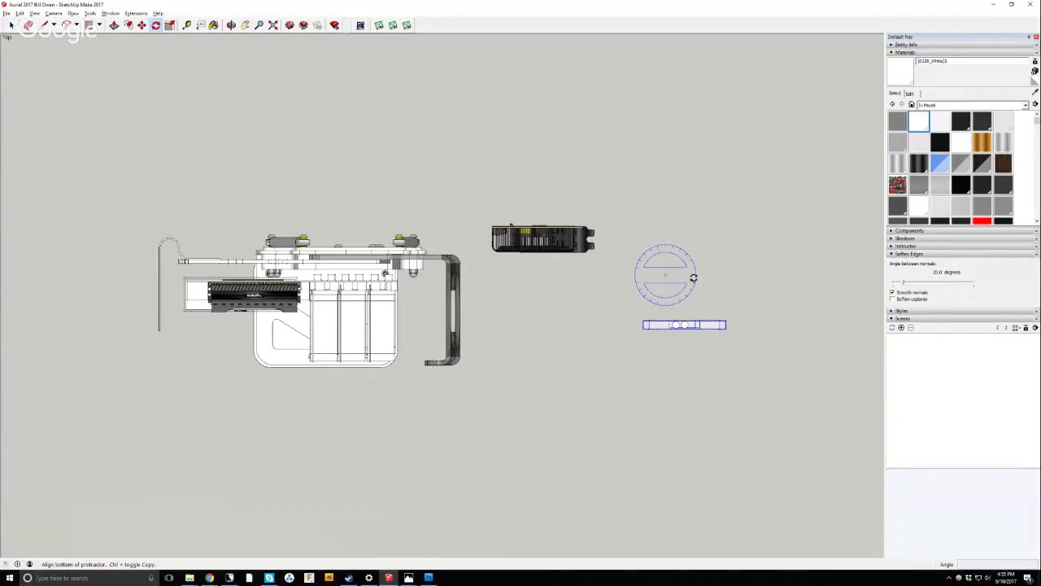
{"action": "left_click", "coordinate": [693, 277]}
{"action": "left_click", "coordinate": [667, 248]}
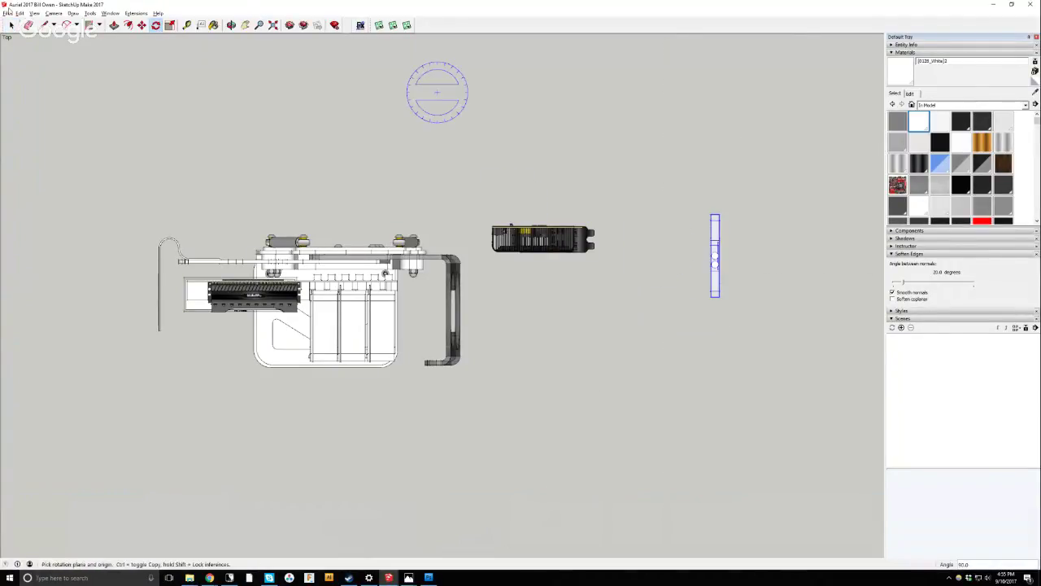
{"action": "left_click", "coordinate": [53, 13]}
{"action": "mouse_move", "coordinate": [73, 40]}
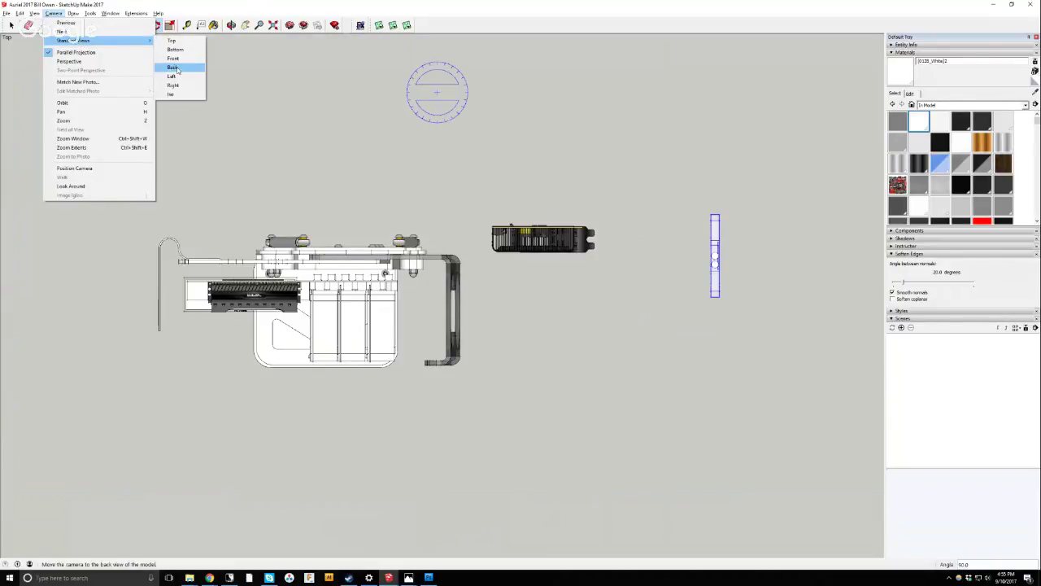
{"action": "left_click", "coordinate": [173, 59]}
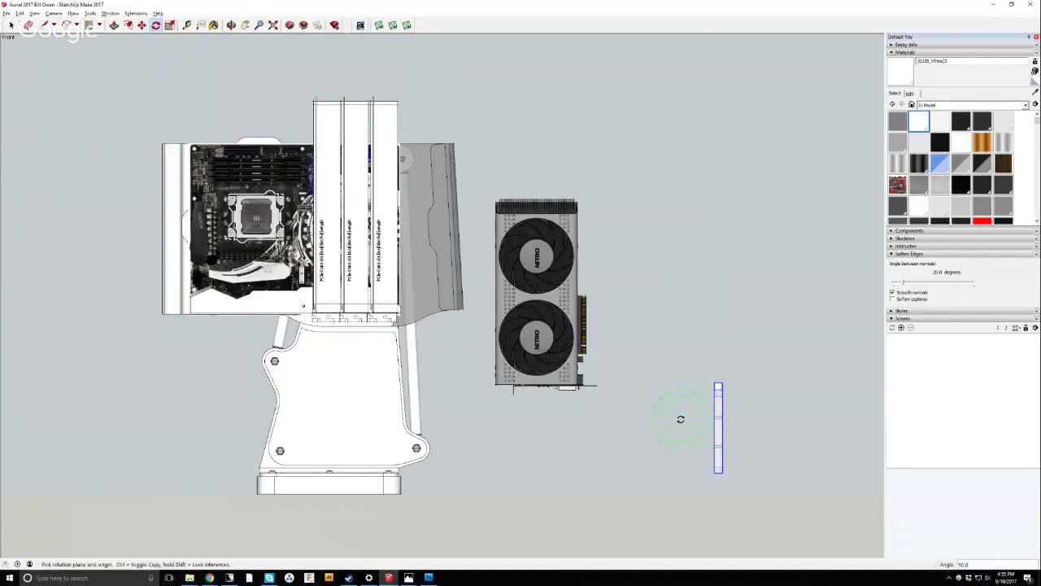
{"action": "left_click", "coordinate": [641, 429]}
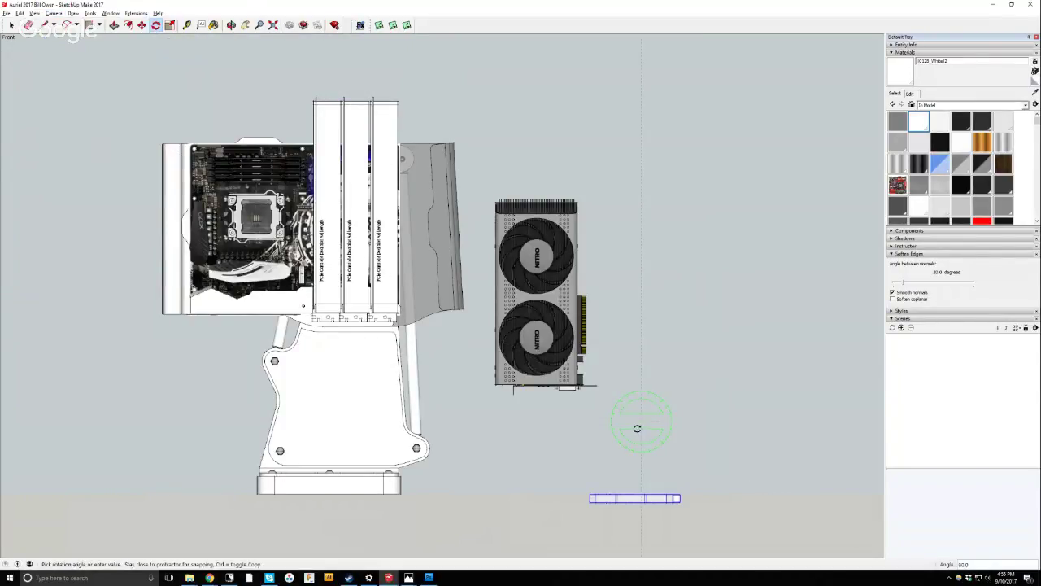
{"action": "left_click", "coordinate": [637, 428]}
Raise the plate 131mm and place it directly under the graphics card.
{"action": "left_click", "coordinate": [141, 26]}
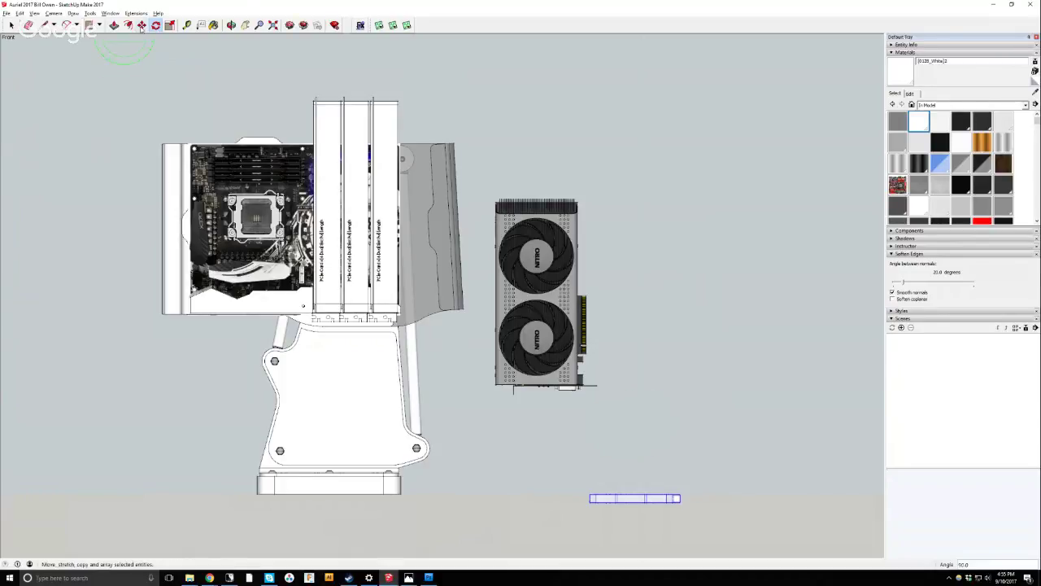
{"action": "left_click", "coordinate": [590, 456]}
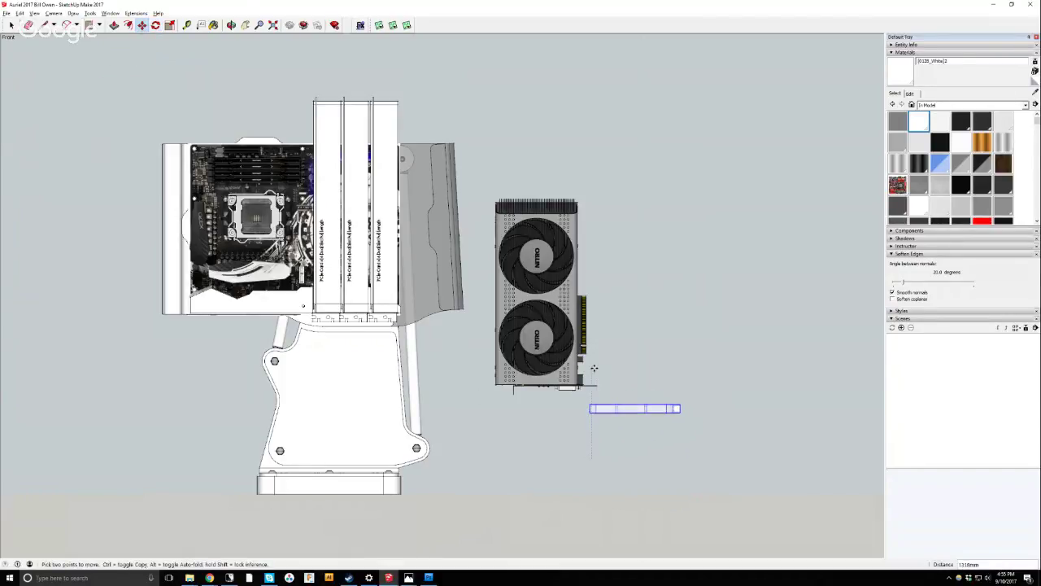
{"action": "left_click", "coordinate": [594, 368]}
{"action": "scroll", "coordinate": [526, 434], "scroll_direction": "up", "scroll_amount": 2}
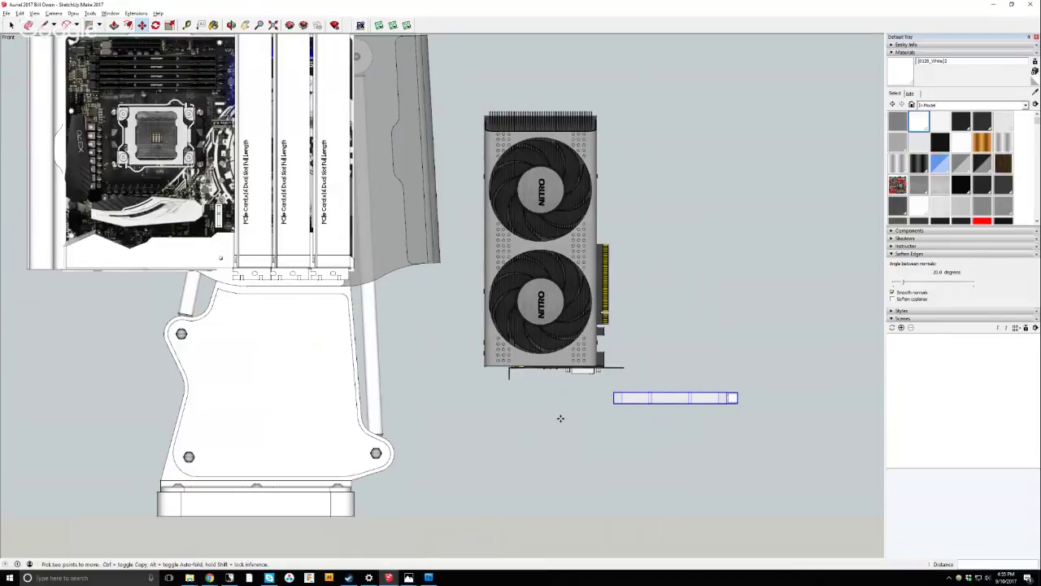
{"action": "left_click", "coordinate": [560, 418]}
{"action": "scroll", "coordinate": [561, 418], "scroll_direction": "up", "scroll_amount": 6}
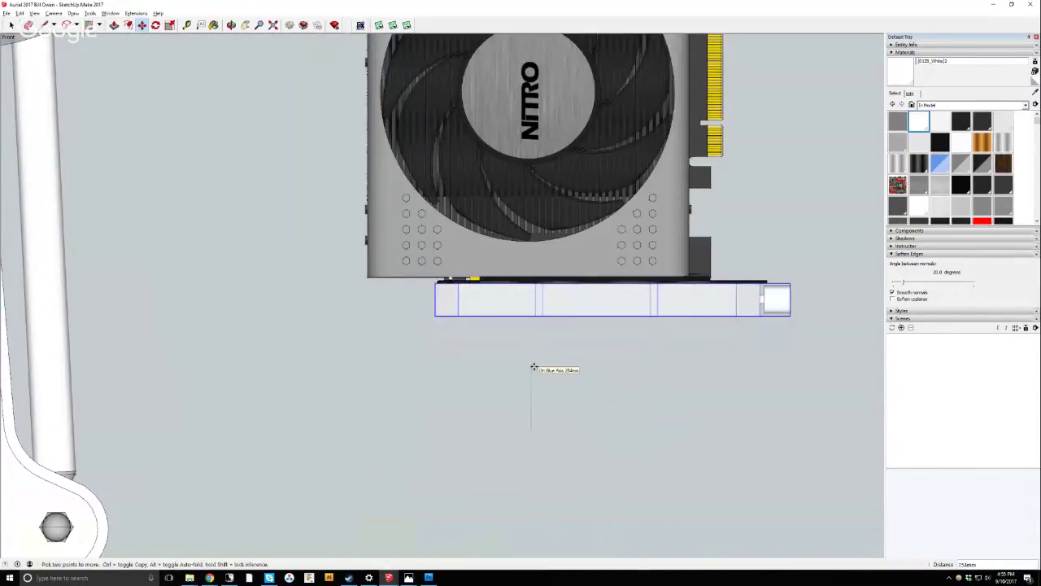
{"action": "left_click", "coordinate": [532, 368]}
{"action": "scroll", "coordinate": [336, 212], "scroll_direction": "down", "scroll_amount": 1}
{"action": "middle_click_drag", "start_coordinate": [337, 211], "coordinate": [610, 178]}
Return the camera to the Top standard view.
{"action": "left_click", "coordinate": [53, 13]}
{"action": "mouse_move", "coordinate": [89, 39]}
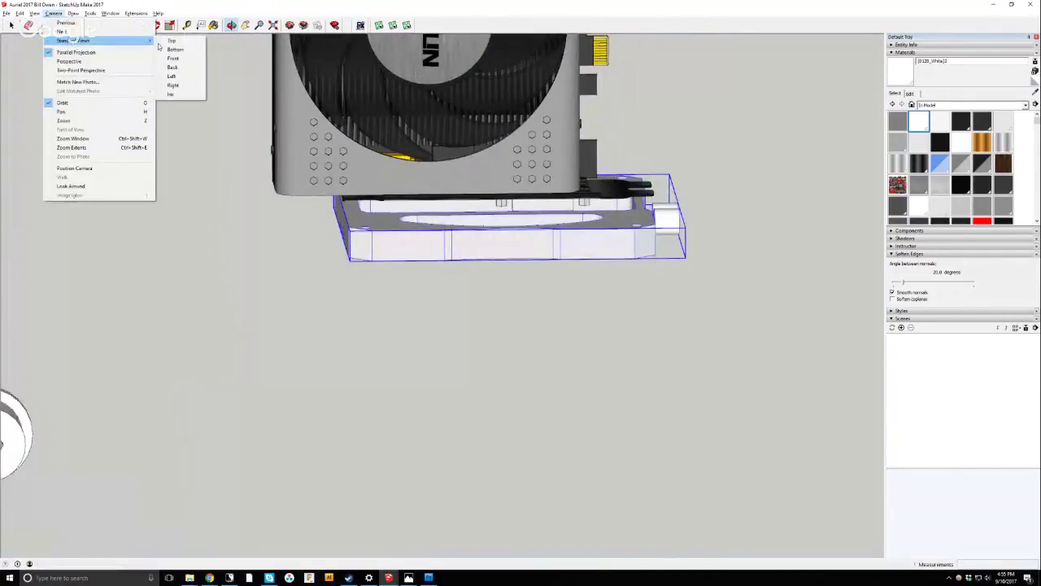
{"action": "left_click", "coordinate": [175, 40]}
{"action": "scroll", "coordinate": [276, 218], "scroll_direction": "down", "scroll_amount": 2}
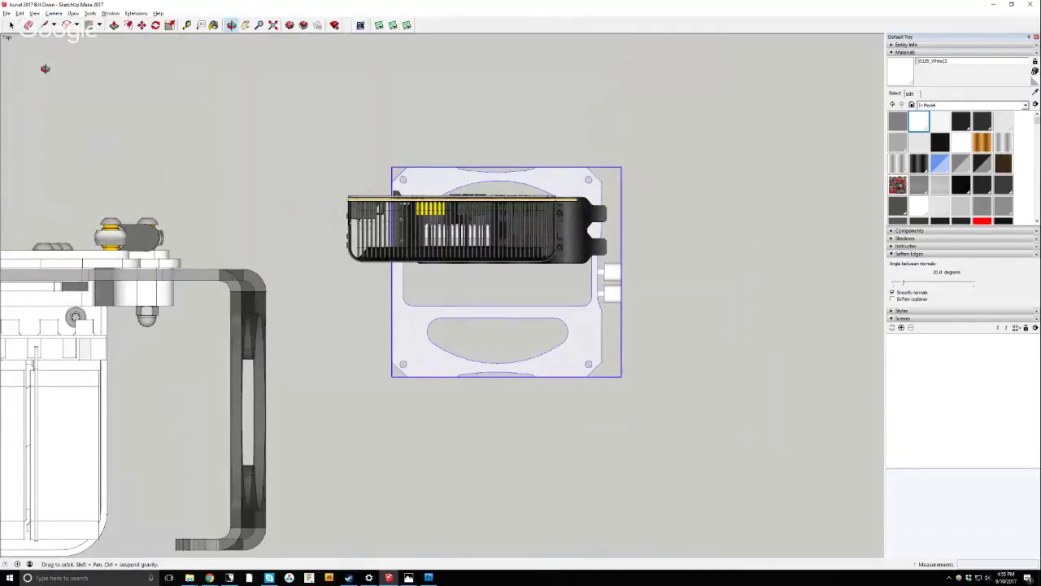
Clear the selection and turn on X-ray face style.
{"action": "left_click", "coordinate": [12, 24]}
{"action": "left_click", "coordinate": [186, 125]}
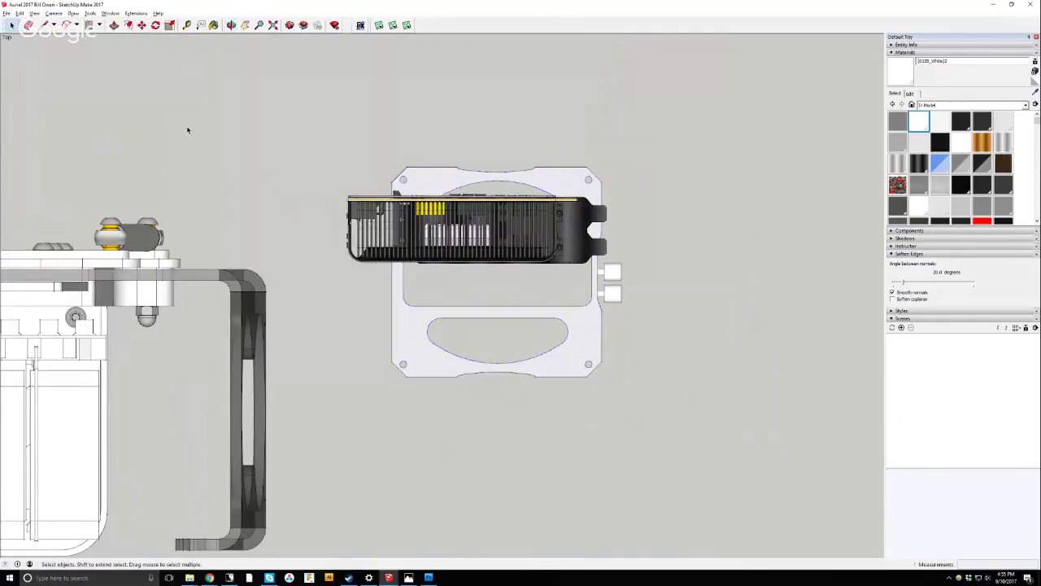
{"action": "left_click", "coordinate": [34, 13]}
{"action": "mouse_move", "coordinate": [82, 119]}
{"action": "left_click", "coordinate": [131, 120]}
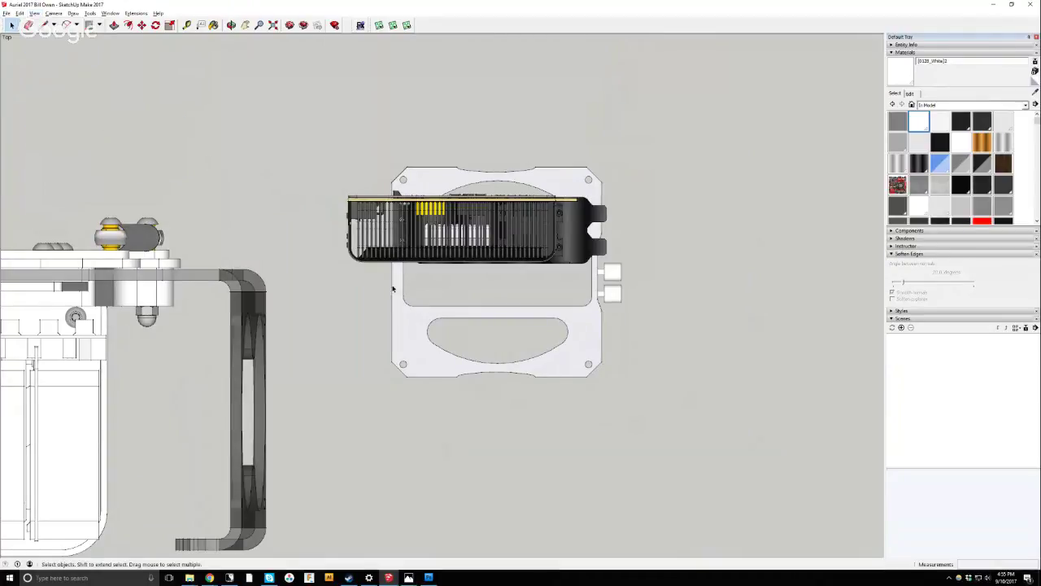
Move the mounting plate 254mm to centre it under the card and rotate it 180°.
{"action": "left_click", "coordinate": [422, 334]}
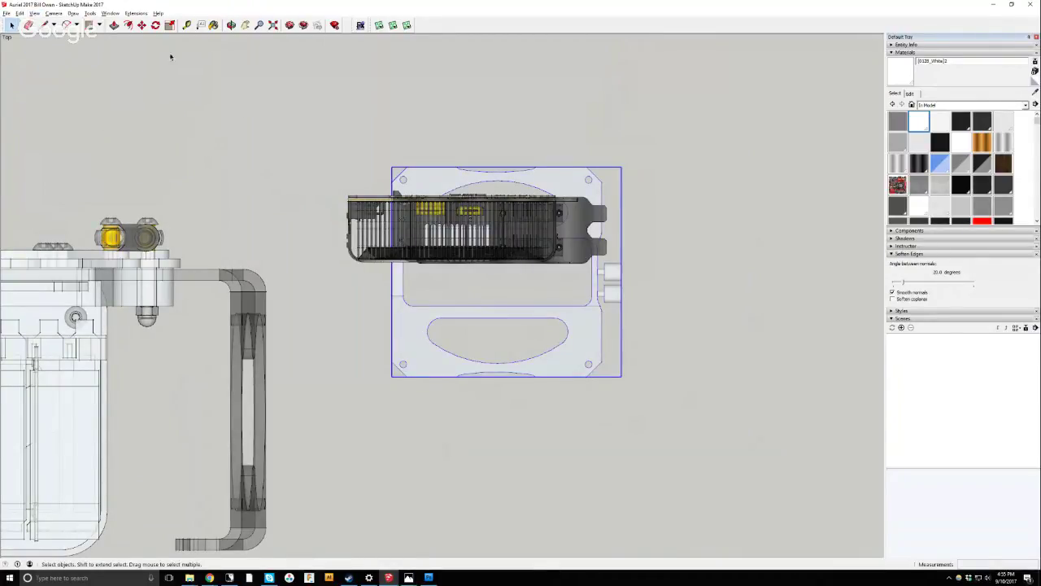
{"action": "left_click", "coordinate": [141, 24]}
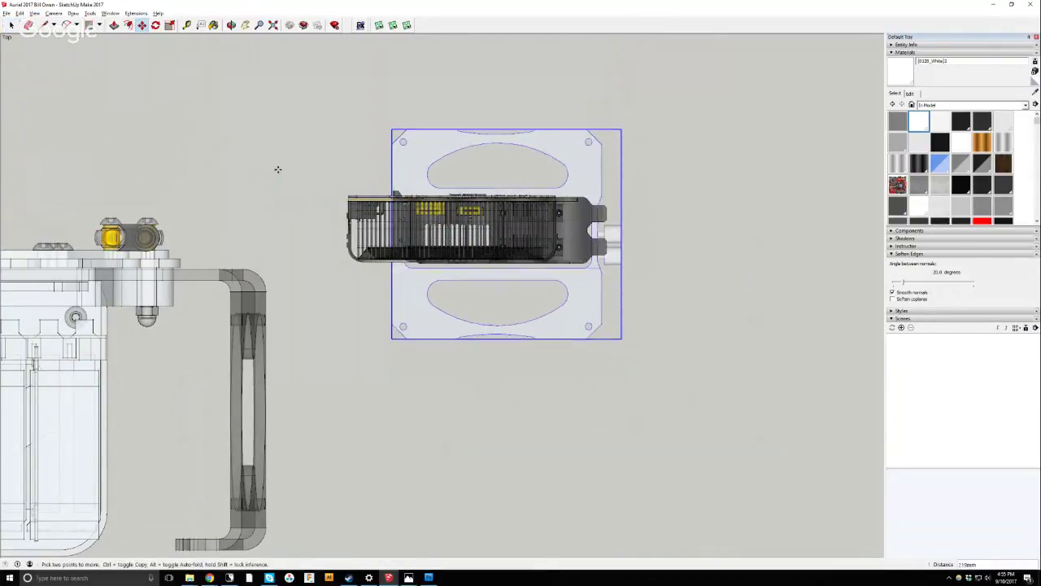
{"action": "left_click", "coordinate": [277, 165]}
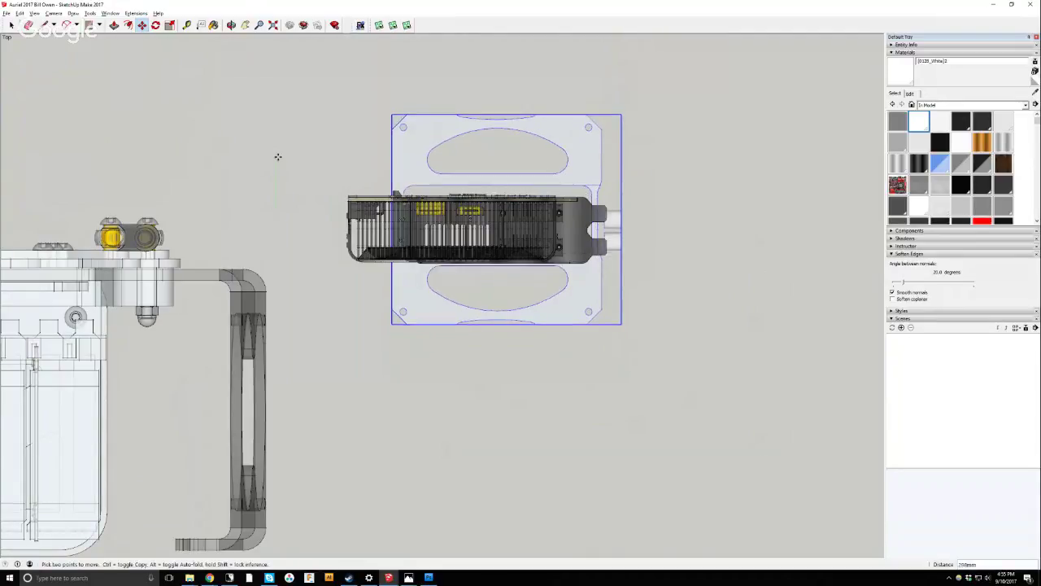
{"action": "left_click", "coordinate": [155, 25]}
{"action": "left_click_drag", "start_coordinate": [498, 230], "coordinate": [522, 231]}
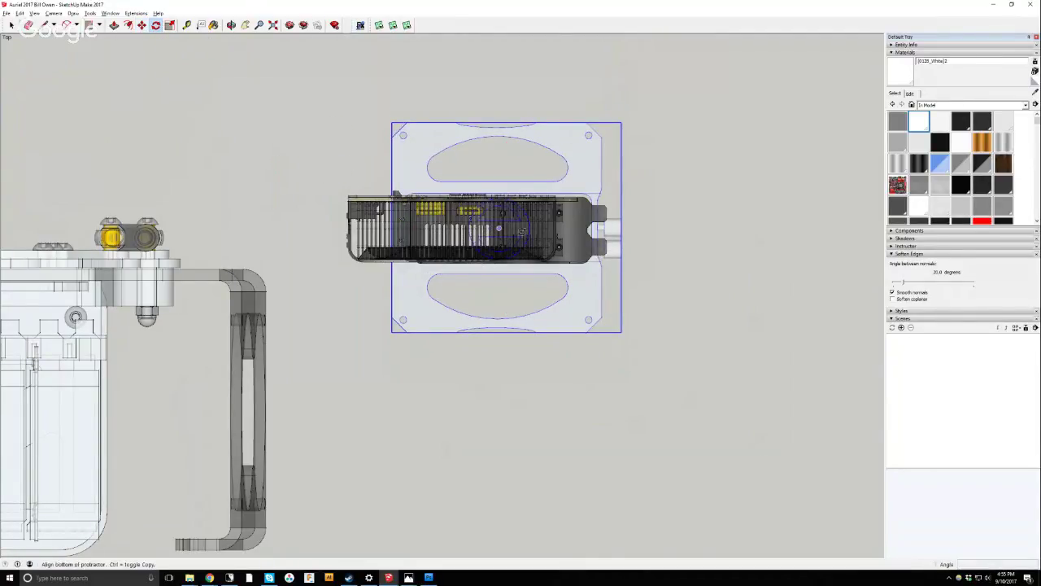
{"action": "left_click", "coordinate": [526, 230]}
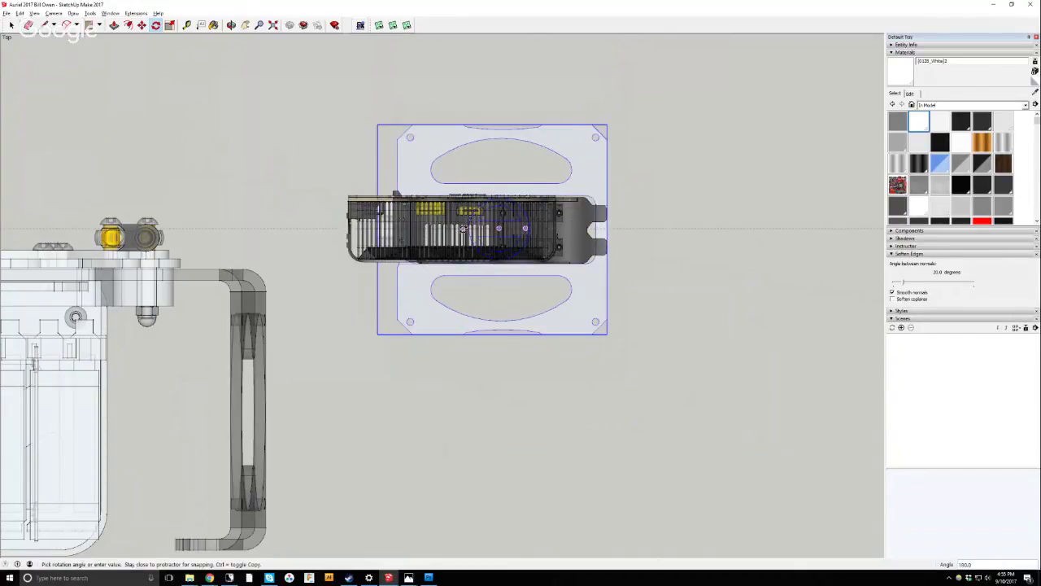
{"action": "left_click", "coordinate": [462, 229]}
{"action": "scroll", "coordinate": [558, 163], "scroll_direction": "up", "scroll_amount": 3}
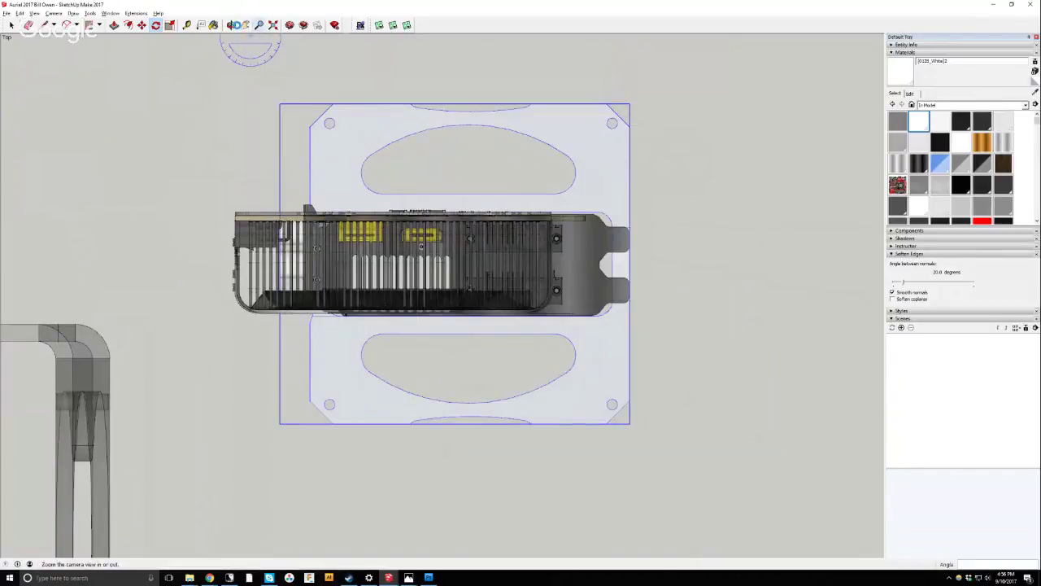
Orbit to the card's fan side and turn X-ray display off.
{"action": "left_click", "coordinate": [232, 25]}
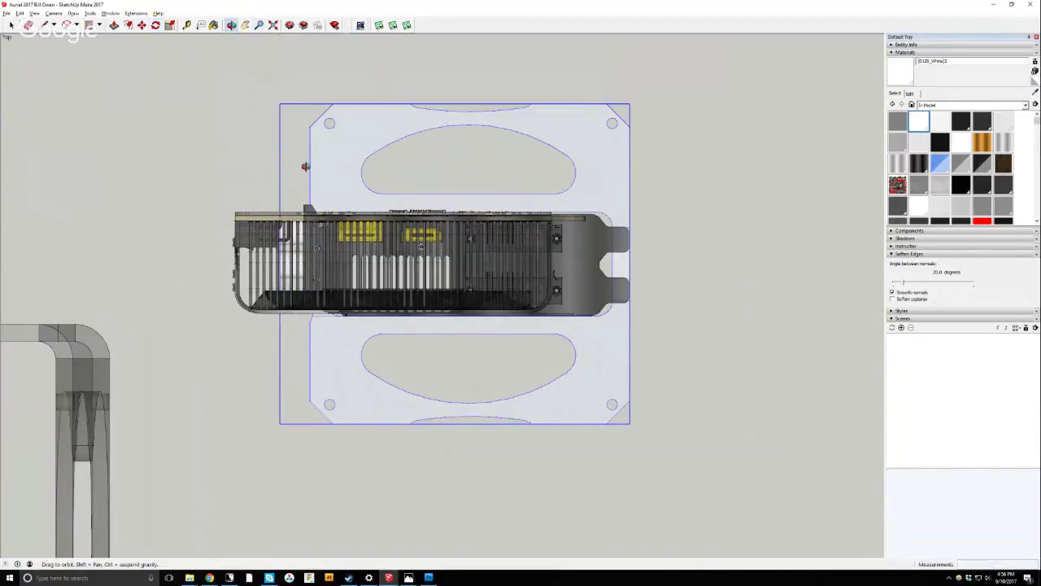
{"action": "left_click_drag", "start_coordinate": [304, 168], "coordinate": [488, 409]}
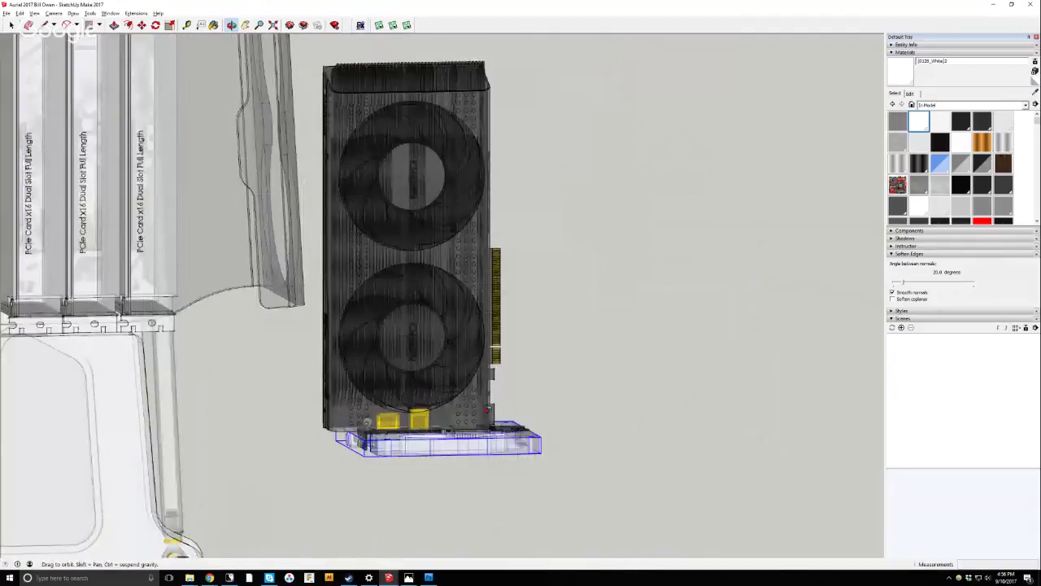
{"action": "scroll", "coordinate": [418, 442], "scroll_direction": "up", "scroll_amount": 6}
{"action": "scroll", "coordinate": [474, 394], "scroll_direction": "down", "scroll_amount": 4}
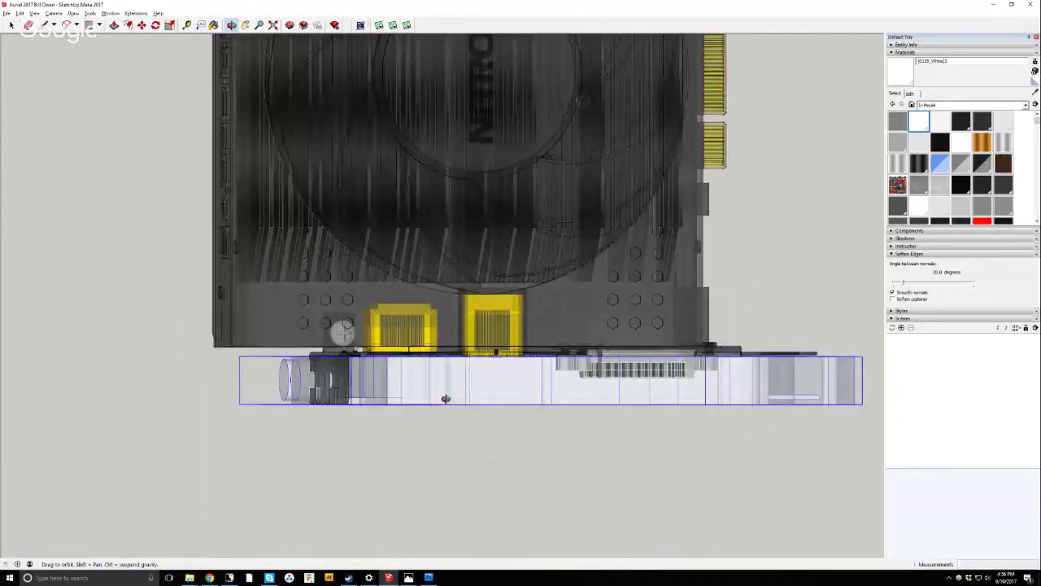
{"action": "scroll", "coordinate": [410, 419], "scroll_direction": "down", "scroll_amount": 2}
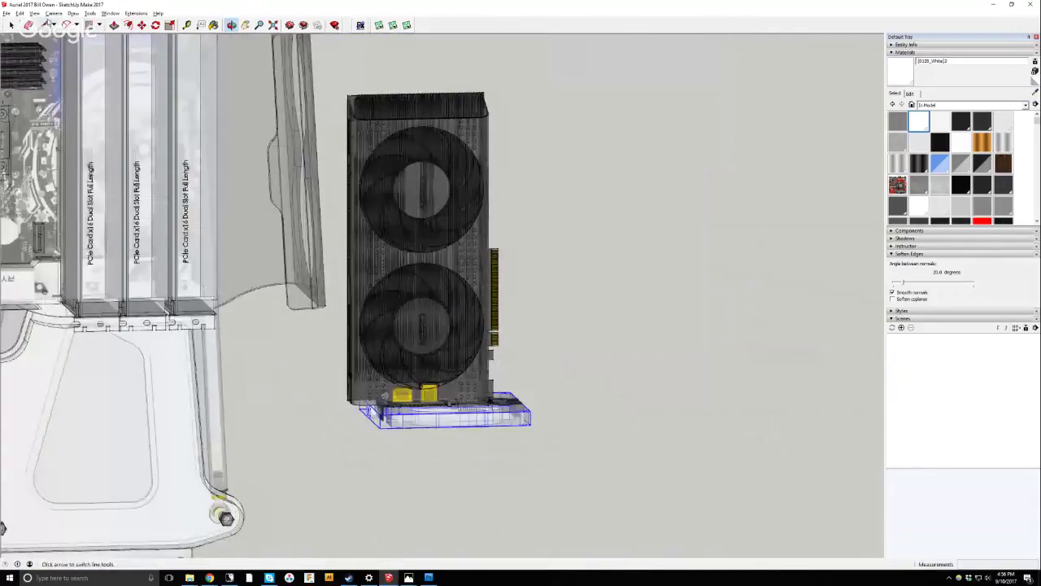
{"action": "left_click", "coordinate": [49, 25]}
{"action": "left_click", "coordinate": [586, 311]}
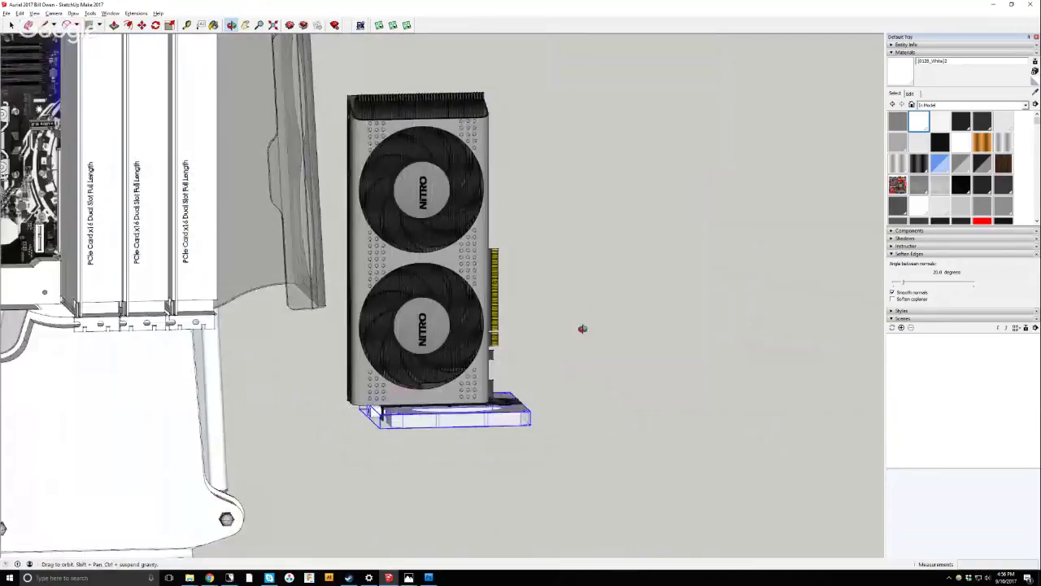
{"action": "left_click_drag", "start_coordinate": [581, 326], "coordinate": [560, 361]}
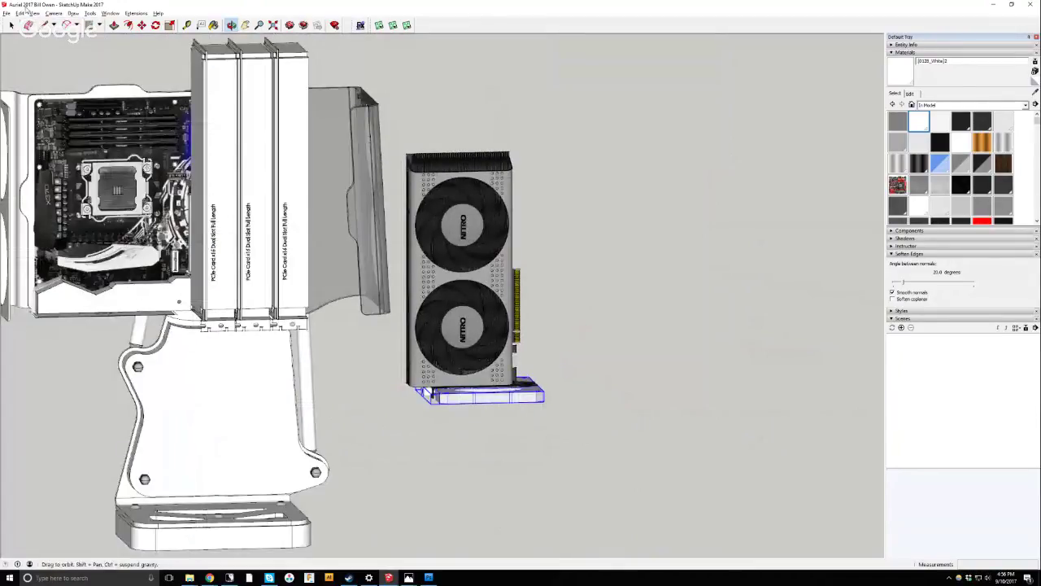
Delete the three PCIe card placeholders beside the motherboard.
{"action": "left_click_drag", "start_coordinate": [366, 162], "coordinate": [310, 146]}
{"action": "key", "text": "space"}
{"action": "left_click", "coordinate": [310, 146]}
{"action": "left_click", "coordinate": [289, 138], "text": "shift"}
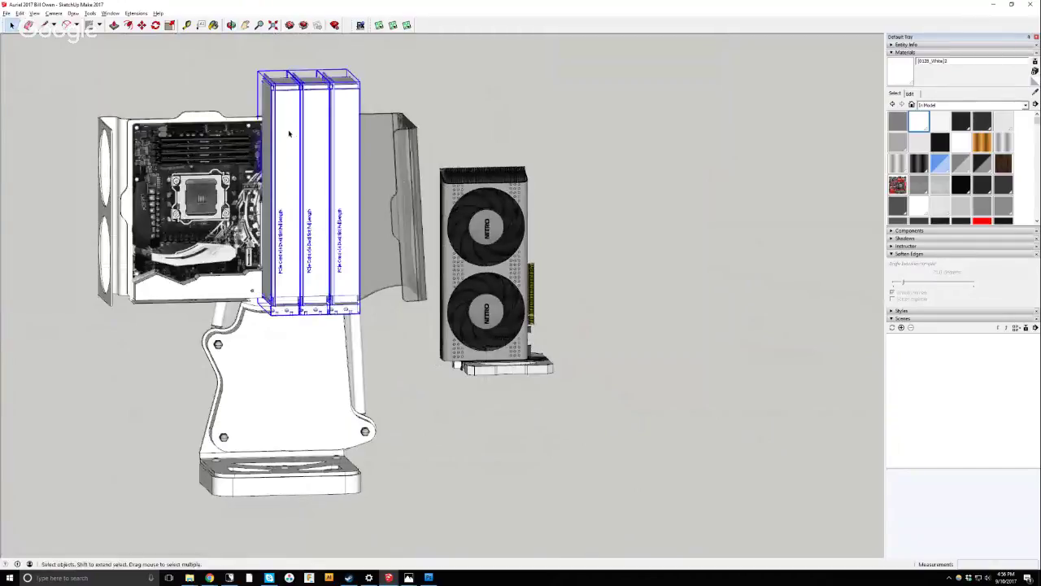
{"action": "key", "text": "Delete"}
In Top view, move the graphics card and bracket left into the case.
{"action": "left_click", "coordinate": [521, 371]}
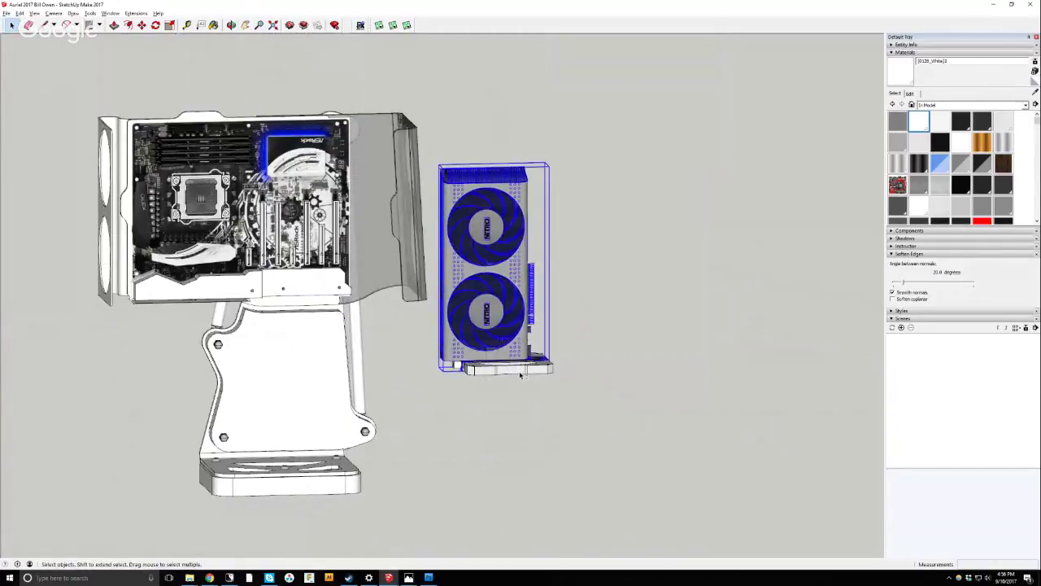
{"action": "left_click", "coordinate": [521, 373], "text": "shift"}
{"action": "left_click", "coordinate": [53, 14]}
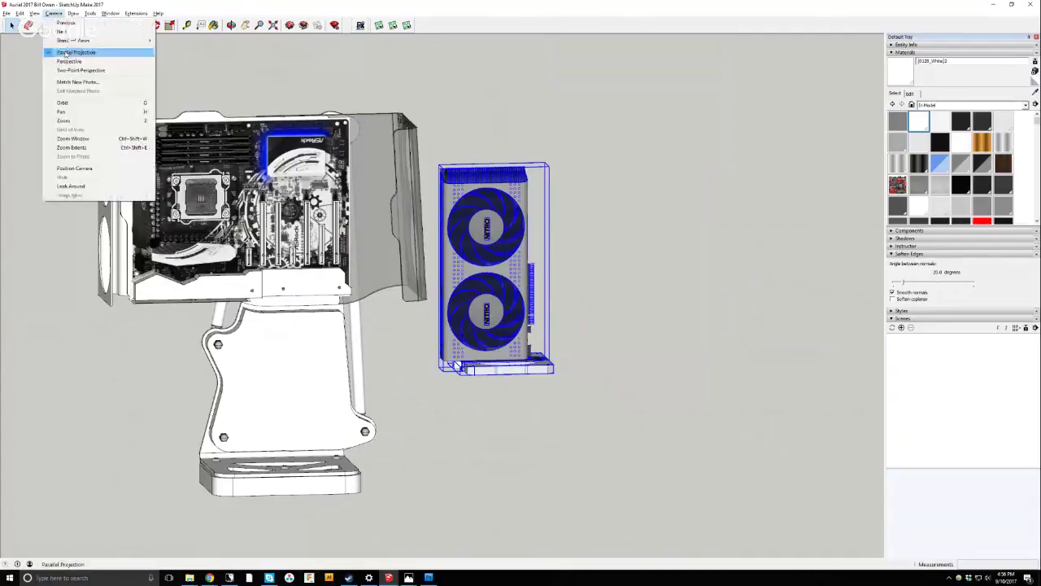
{"action": "mouse_move", "coordinate": [98, 40]}
{"action": "left_click", "coordinate": [193, 43]}
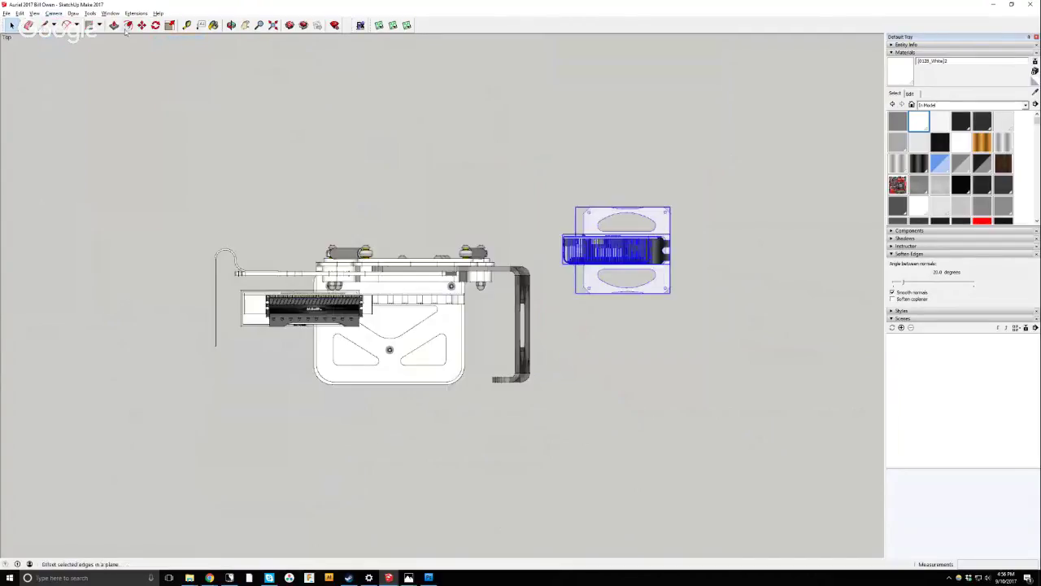
{"action": "left_click", "coordinate": [141, 25]}
{"action": "left_click", "coordinate": [700, 219]}
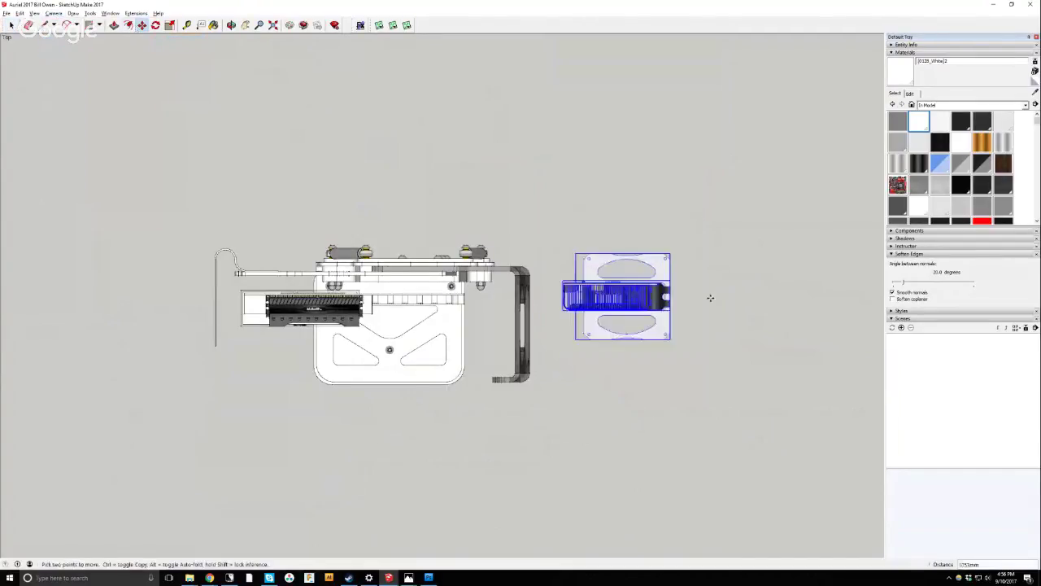
{"action": "left_click", "coordinate": [710, 318]}
{"action": "left_click", "coordinate": [630, 194]}
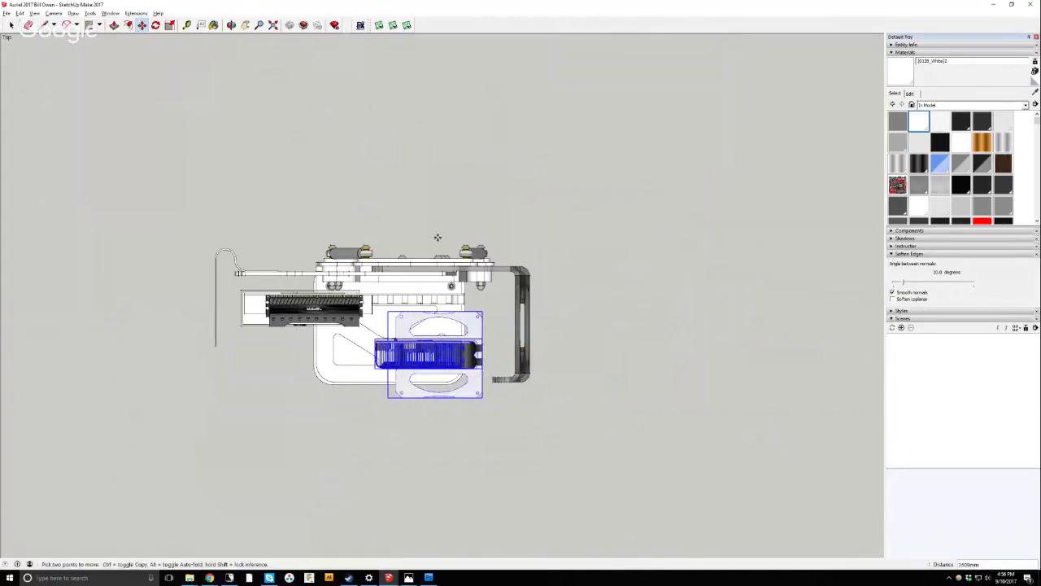
{"action": "scroll", "coordinate": [439, 237], "scroll_direction": "up", "scroll_amount": 4}
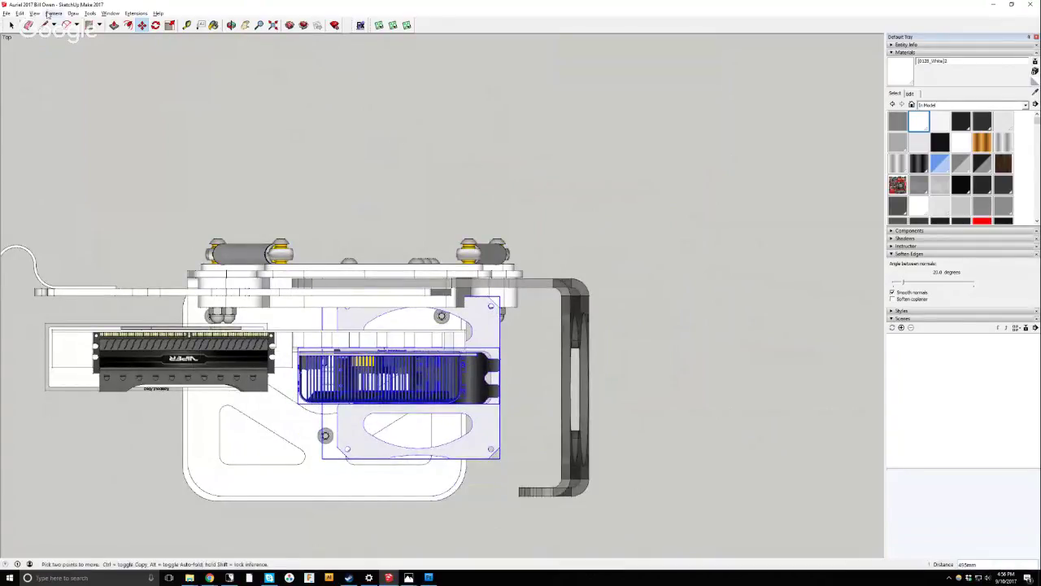
Finish positioning the card and bracket from the Front view.
{"action": "left_click", "coordinate": [51, 14]}
{"action": "mouse_move", "coordinate": [81, 39]}
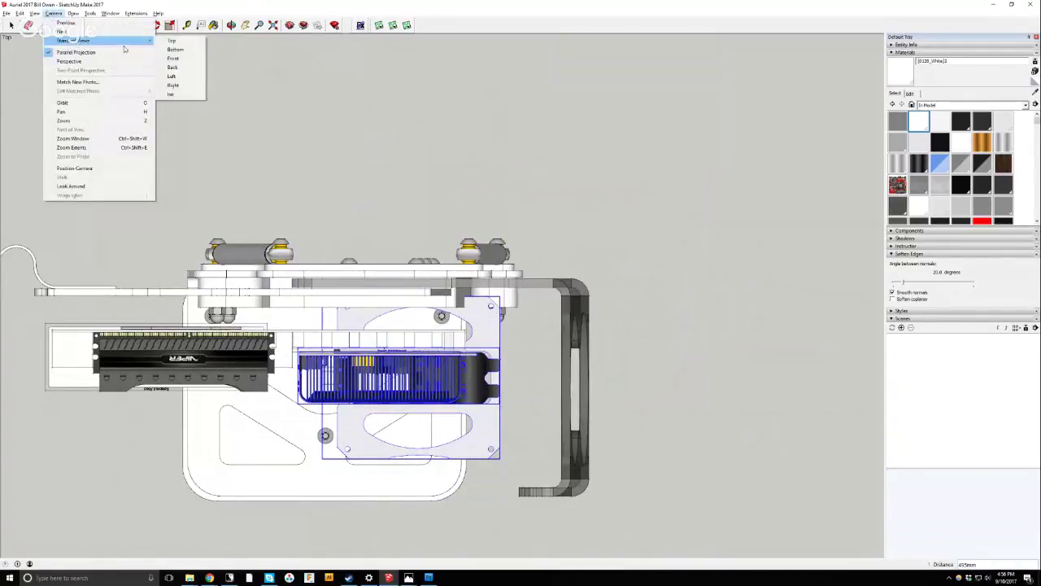
{"action": "left_click", "coordinate": [172, 59]}
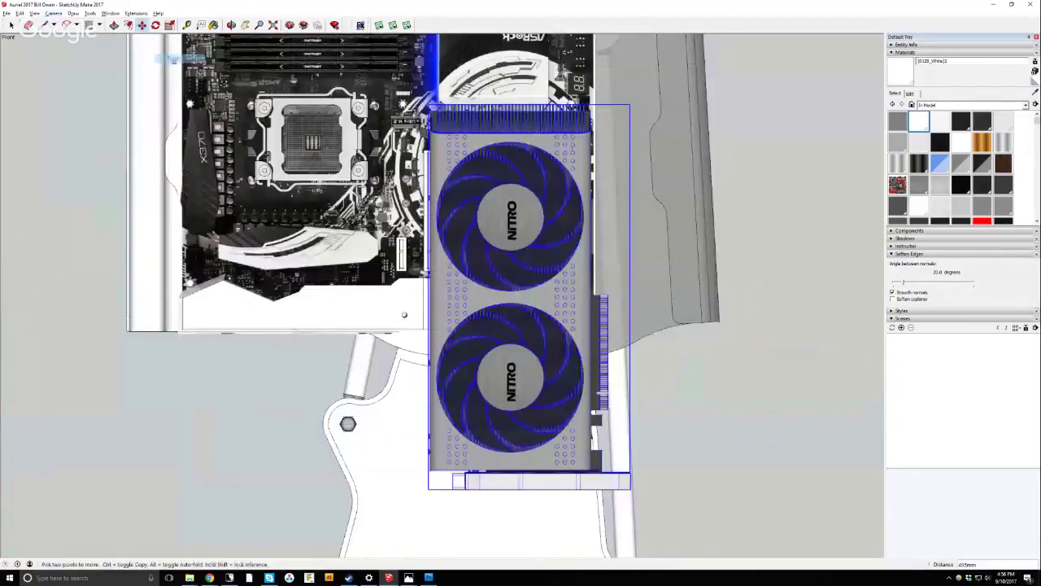
{"action": "scroll", "coordinate": [437, 412], "scroll_direction": "down", "scroll_amount": 2}
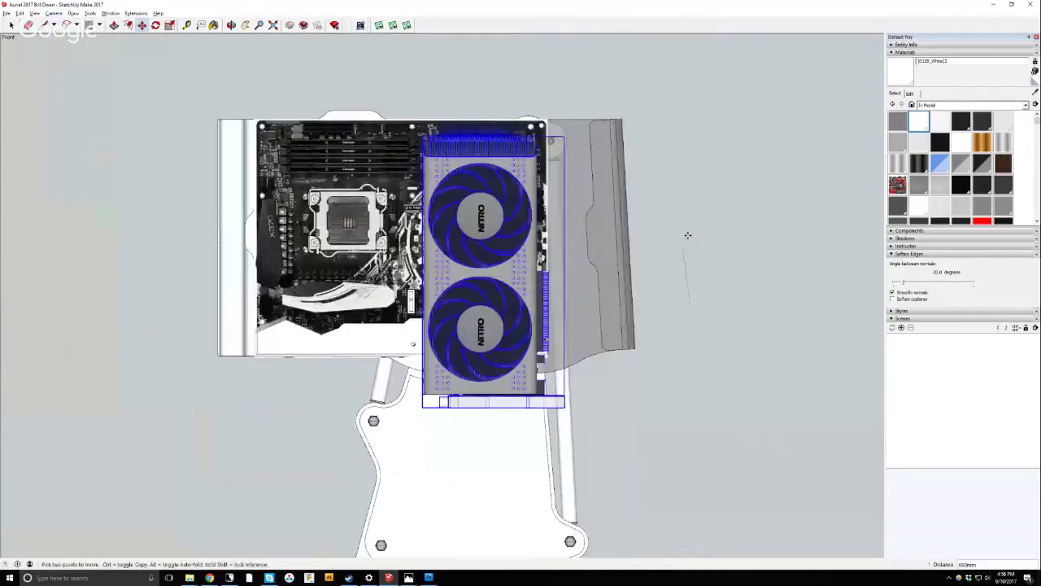
{"action": "left_click", "coordinate": [705, 190]}
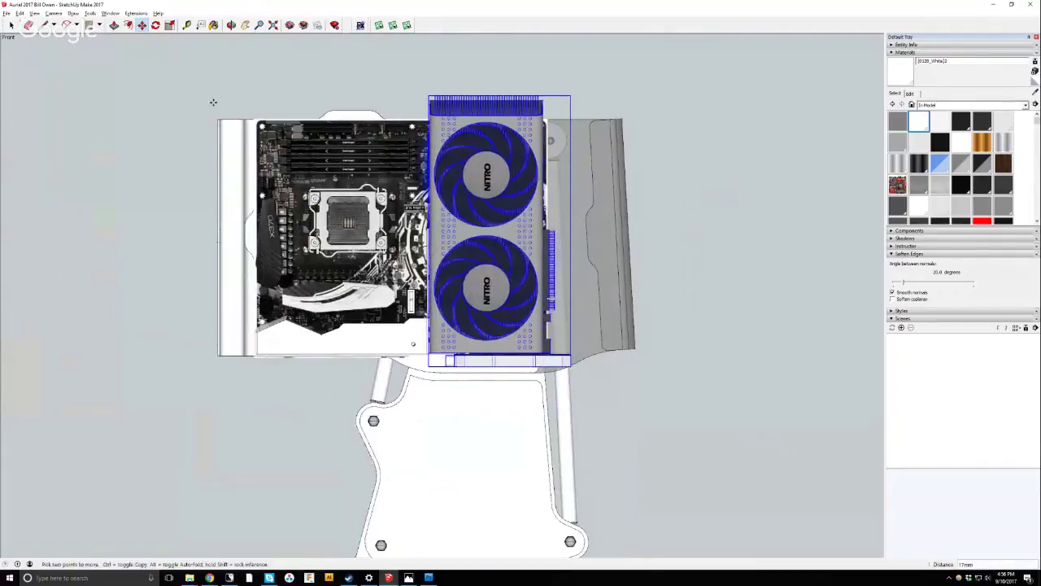
Deselect and orbit around the assembled case, then switch to the web browser.
{"action": "left_click", "coordinate": [12, 24]}
{"action": "key", "text": "ctrl+t"}
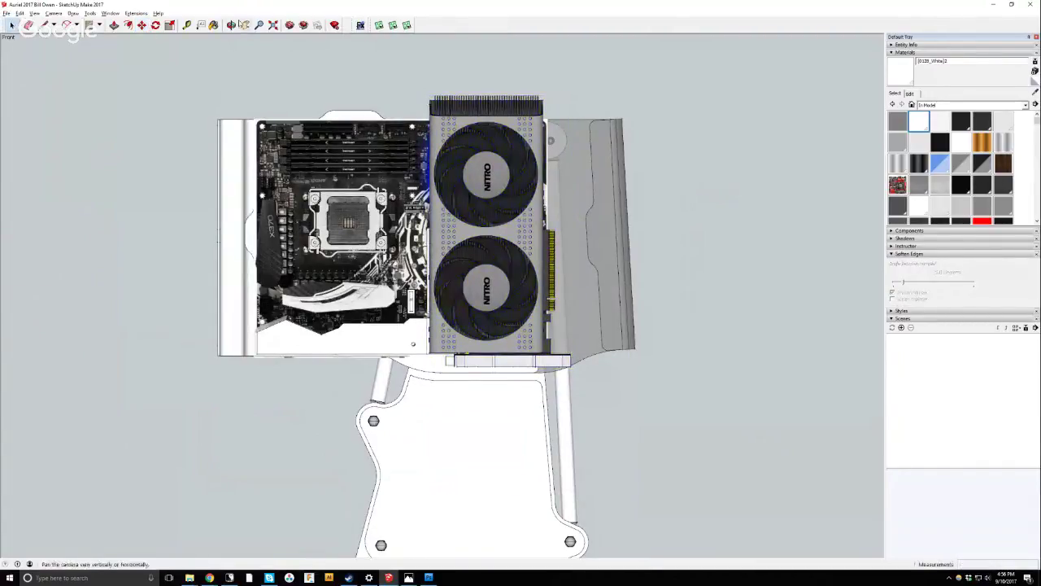
{"action": "left_click", "coordinate": [231, 24]}
{"action": "left_click_drag", "start_coordinate": [193, 198], "coordinate": [81, 57]}
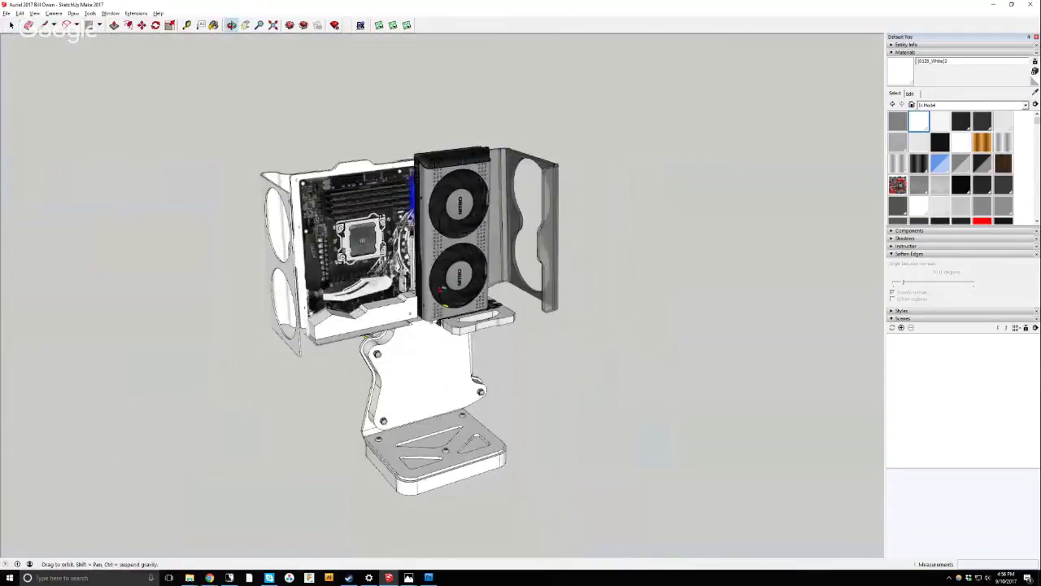
{"action": "scroll", "coordinate": [449, 411], "scroll_direction": "up", "scroll_amount": 3}
{"action": "scroll", "coordinate": [449, 412], "scroll_direction": "down", "scroll_amount": 2}
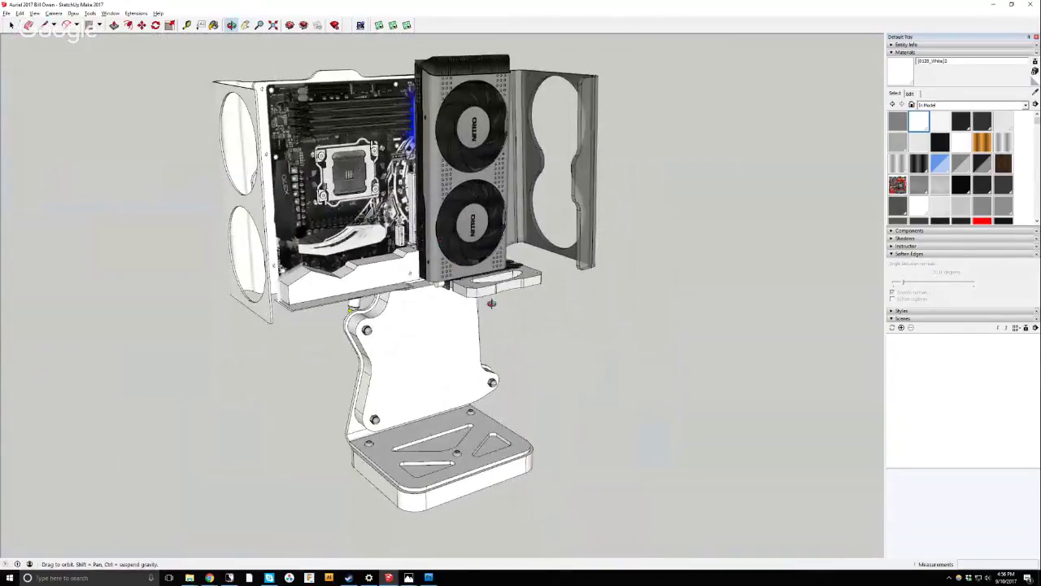
{"action": "left_click_drag", "start_coordinate": [492, 303], "coordinate": [497, 273]}
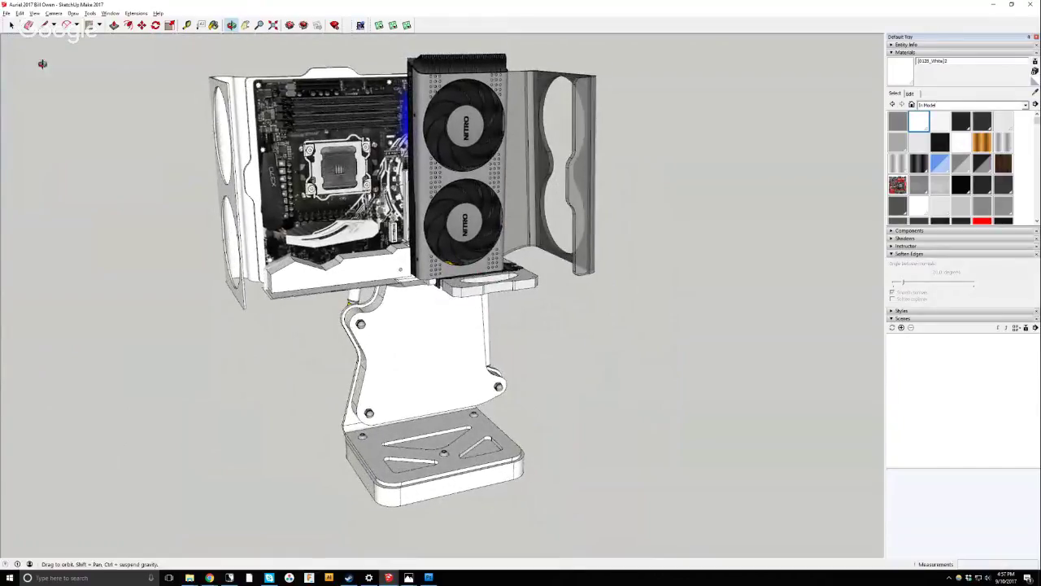
{"action": "left_click", "coordinate": [209, 577]}
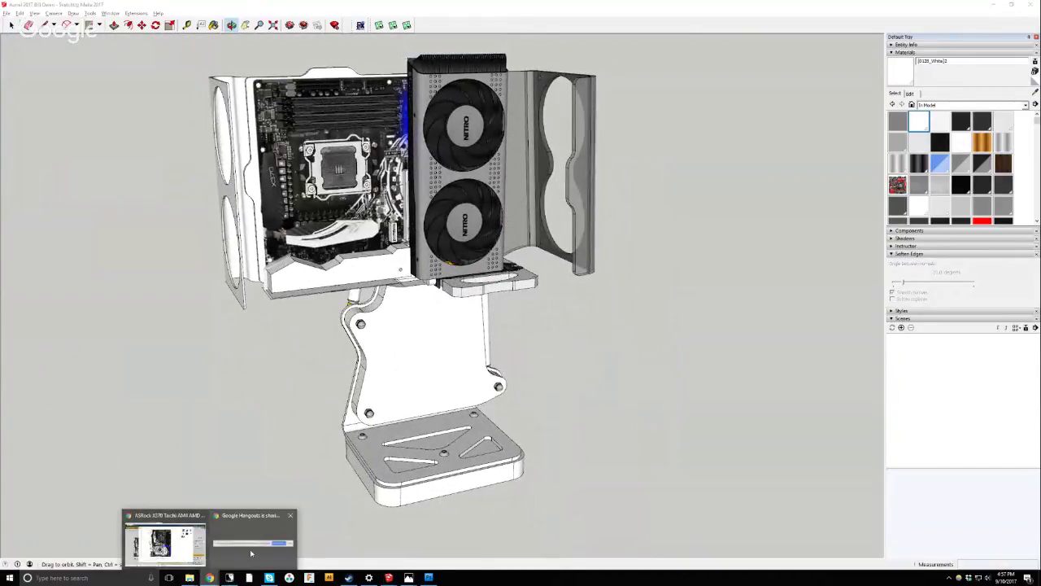
Glance at the motherboard product page, then go to the SFF Forum Resources page.
{"action": "mouse_move", "coordinate": [285, 521]}
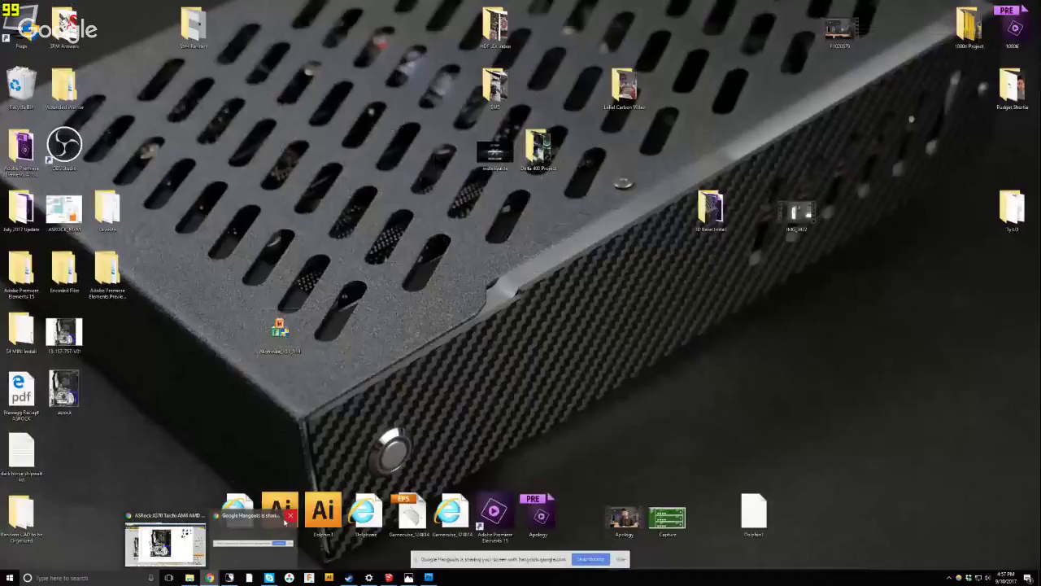
{"action": "left_click", "coordinate": [166, 541]}
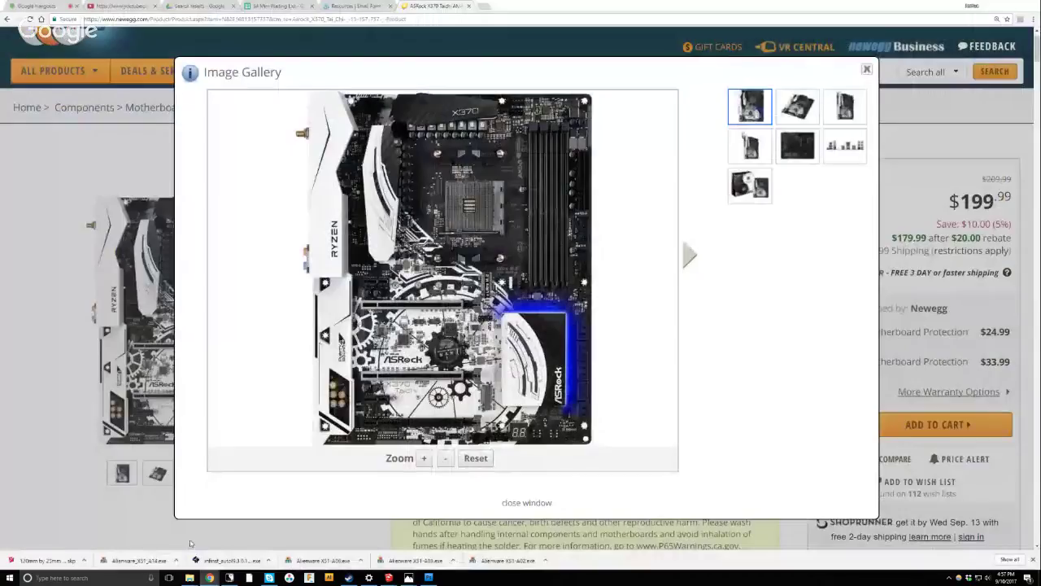
{"action": "left_click", "coordinate": [63, 153]}
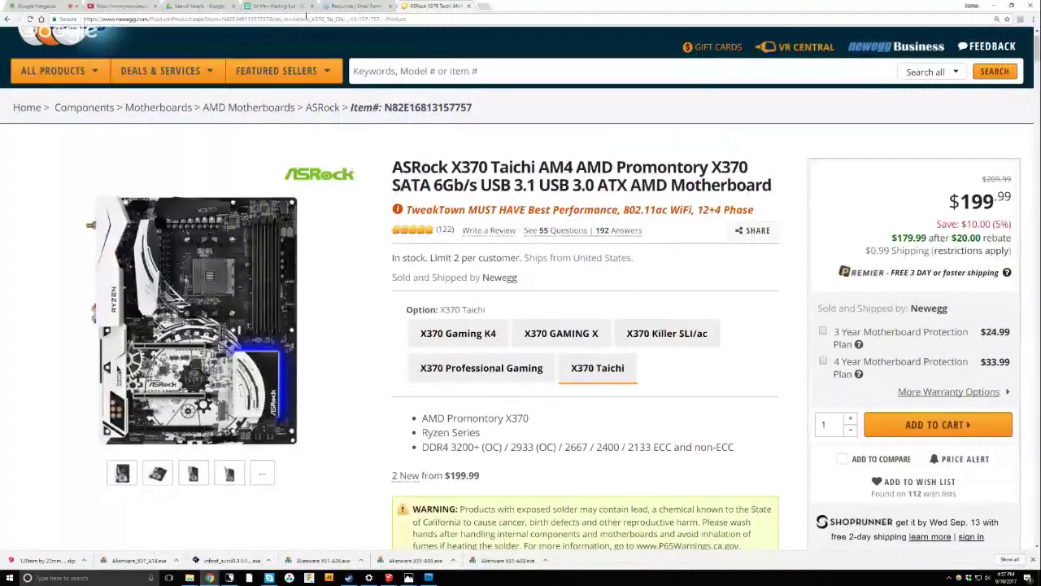
{"action": "left_click", "coordinate": [346, 6]}
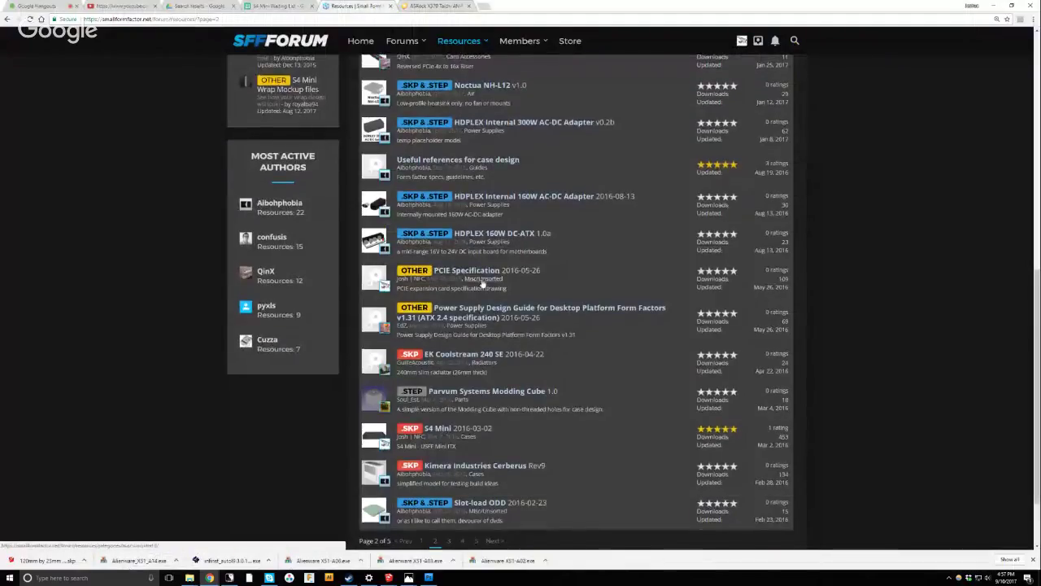
{"action": "scroll", "coordinate": [488, 265], "scroll_direction": "up", "scroll_amount": 1}
{"action": "scroll", "coordinate": [504, 266], "scroll_direction": "down", "scroll_amount": 1}
{"action": "scroll", "coordinate": [509, 265], "scroll_direction": "down", "scroll_amount": 1}
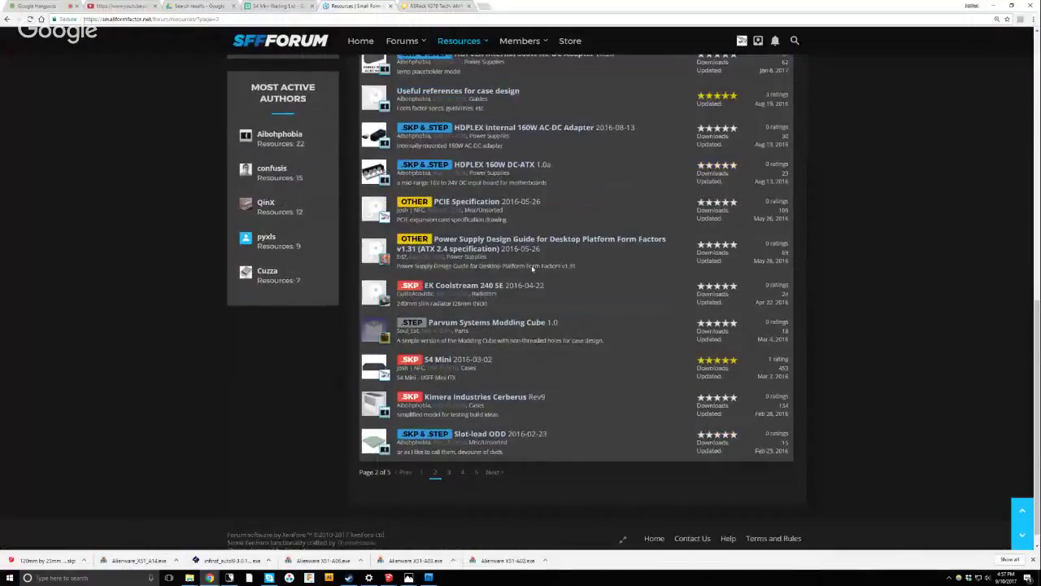
Browse resource pages 3, 4 and 5, scrolling through each list.
{"action": "left_click", "coordinate": [448, 456]}
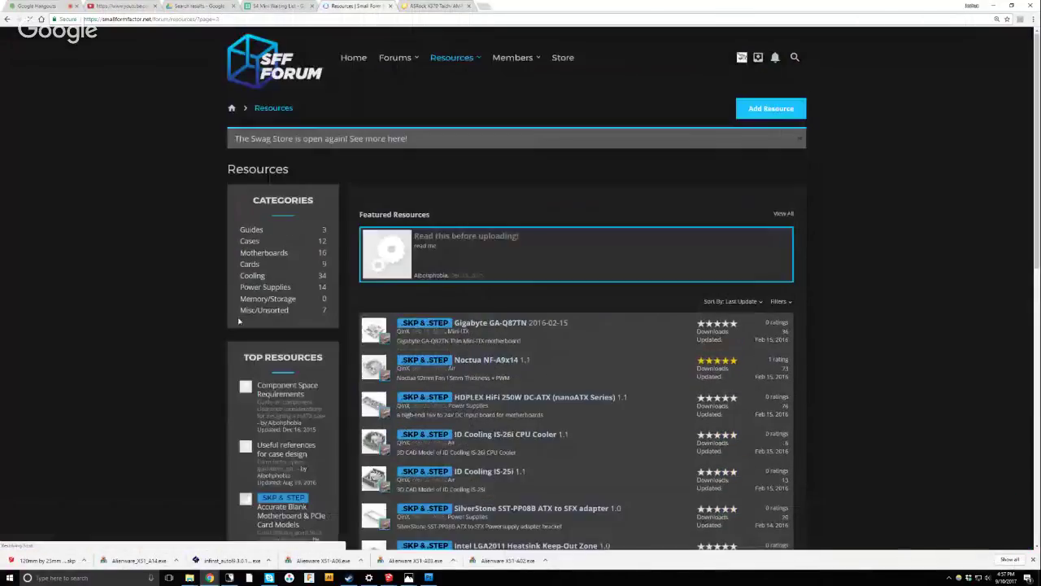
{"action": "scroll", "coordinate": [404, 375], "scroll_direction": "down", "scroll_amount": 4}
{"action": "scroll", "coordinate": [404, 376], "scroll_direction": "down", "scroll_amount": 4}
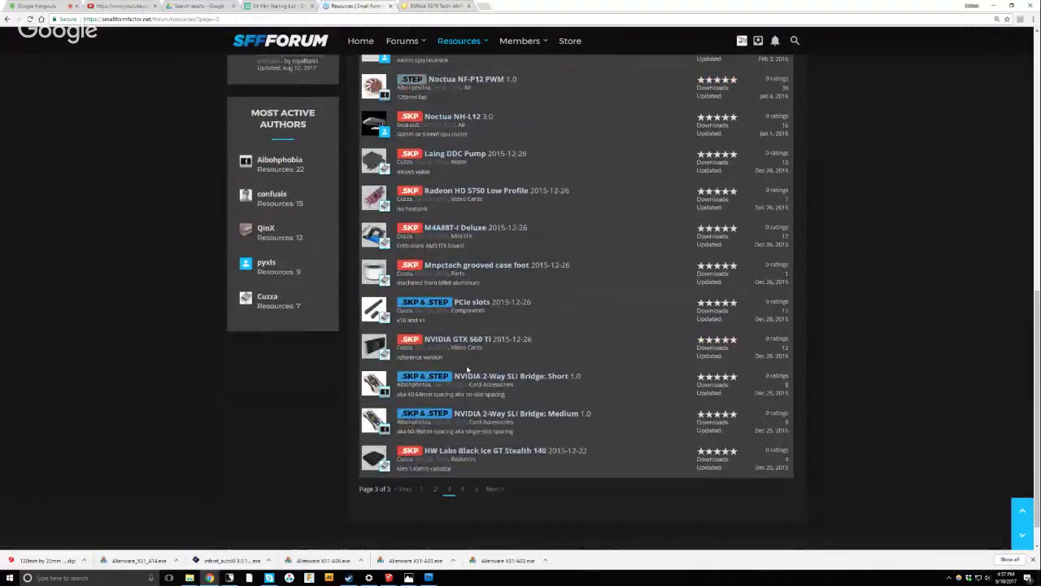
{"action": "left_click", "coordinate": [462, 488]}
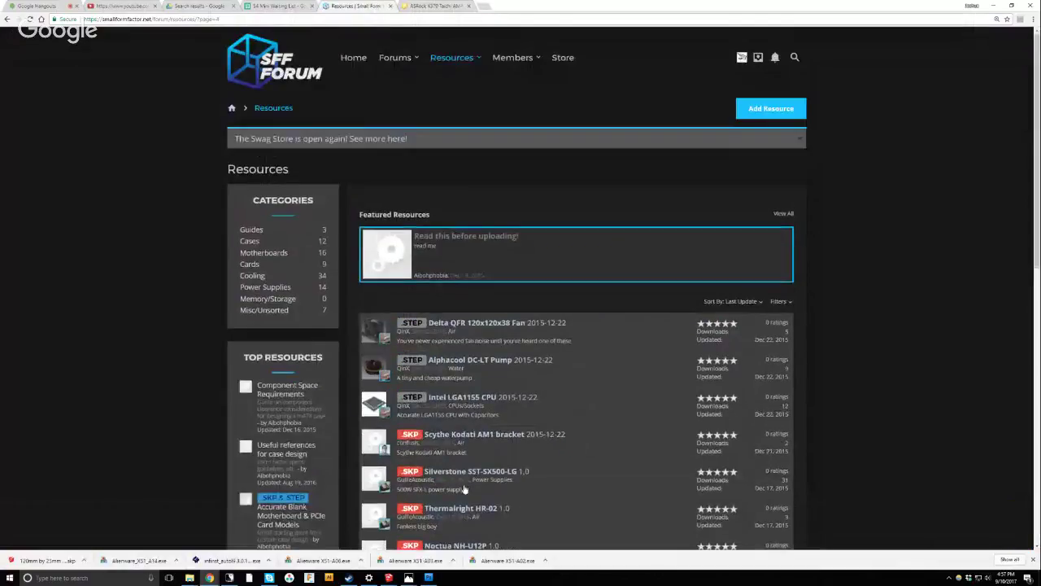
{"action": "scroll", "coordinate": [474, 344], "scroll_direction": "down", "scroll_amount": 3}
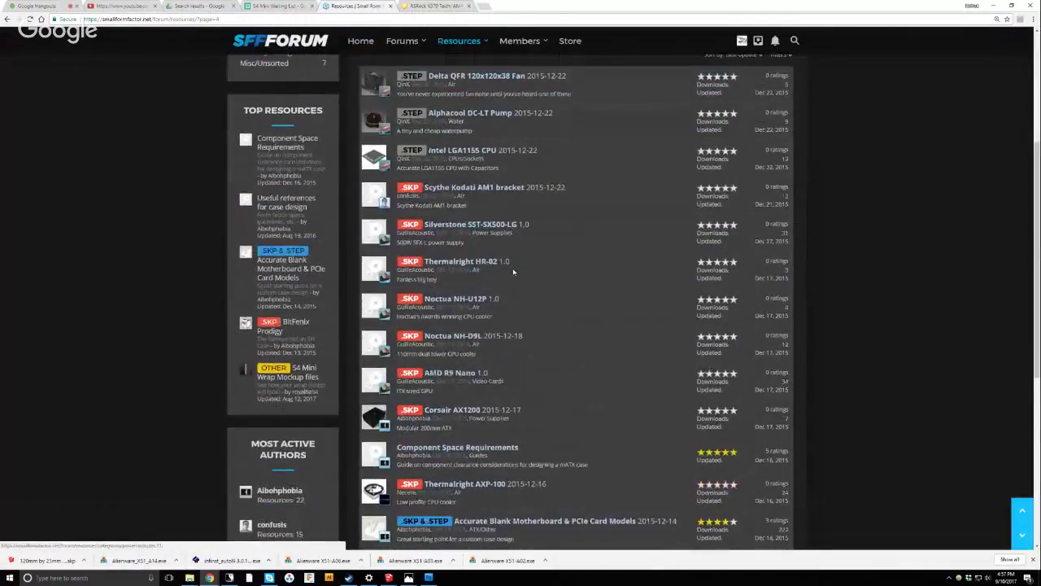
{"action": "scroll", "coordinate": [510, 295], "scroll_direction": "down", "scroll_amount": 5}
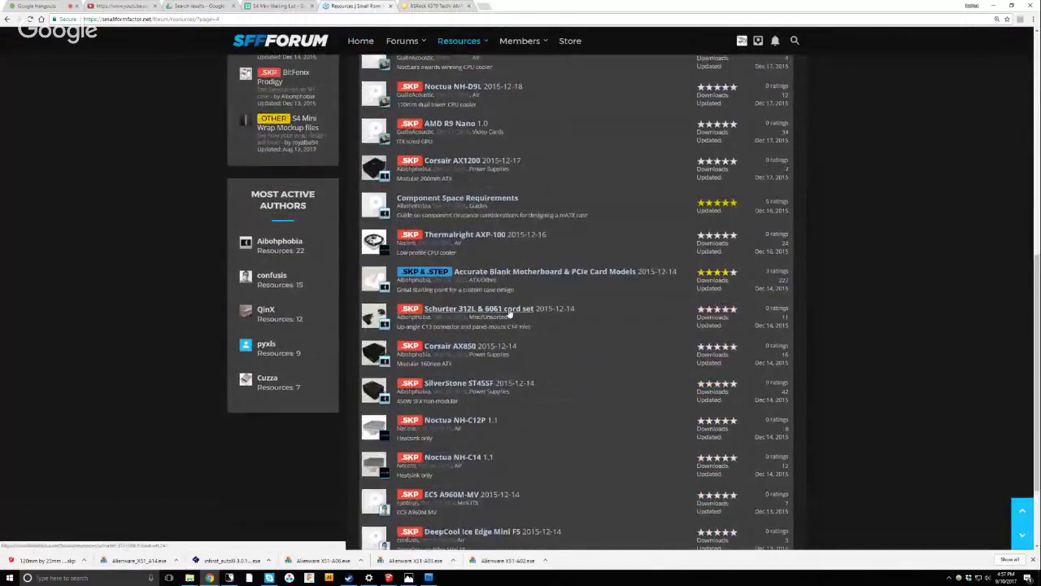
{"action": "left_click", "coordinate": [475, 488]}
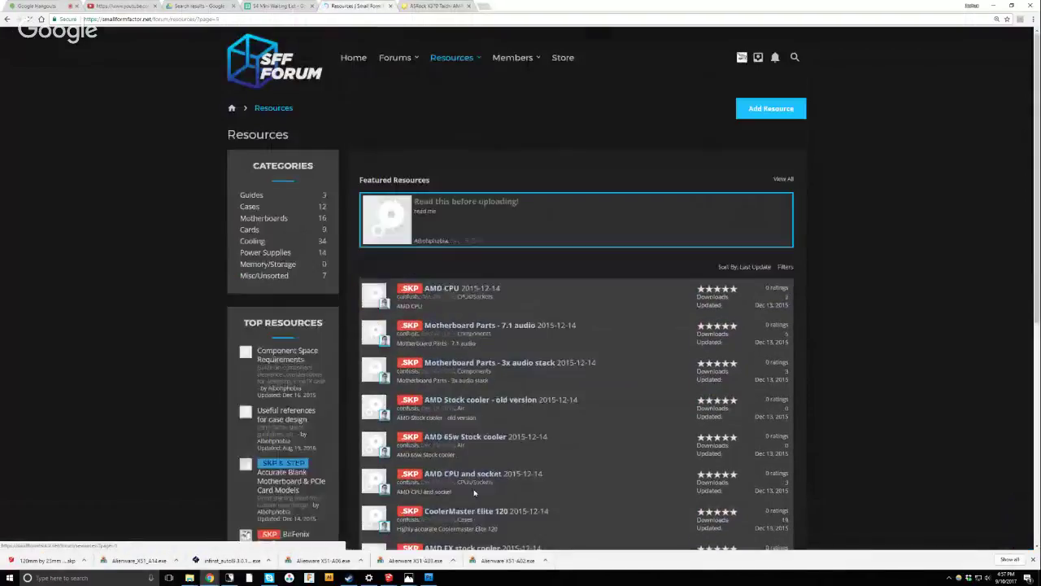
{"action": "scroll", "coordinate": [493, 428], "scroll_direction": "down", "scroll_amount": 5}
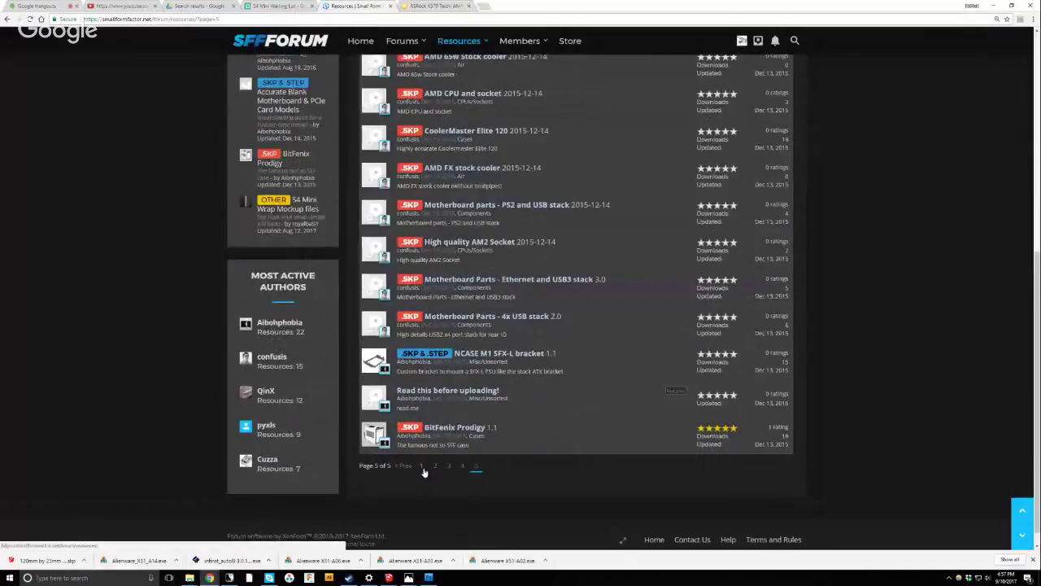
Browse resource pages 1 and 2, then select the page's web address.
{"action": "left_click", "coordinate": [423, 468]}
{"action": "scroll", "coordinate": [498, 428], "scroll_direction": "down", "scroll_amount": 3}
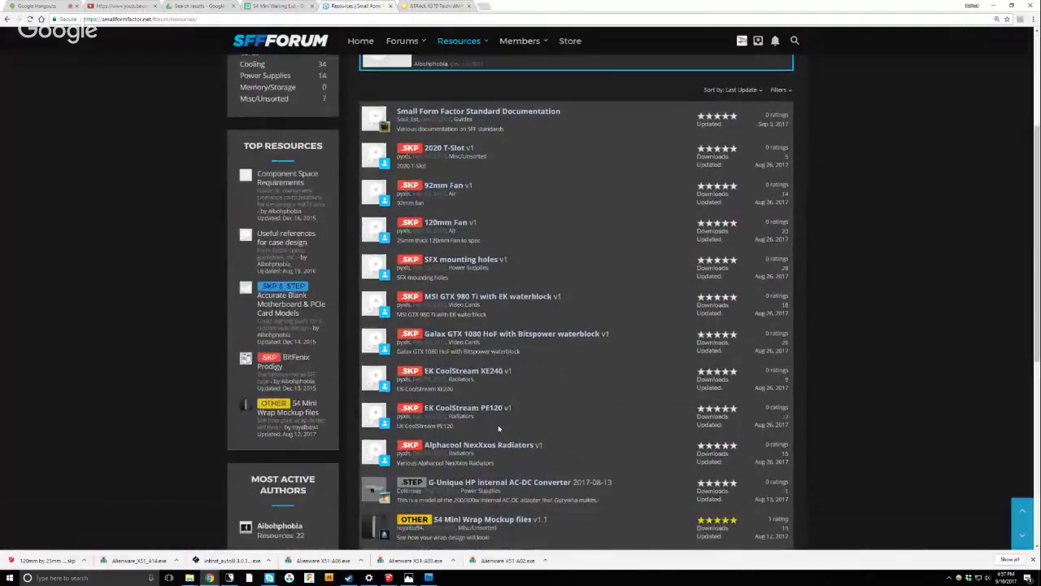
{"action": "scroll", "coordinate": [498, 429], "scroll_direction": "down", "scroll_amount": 3}
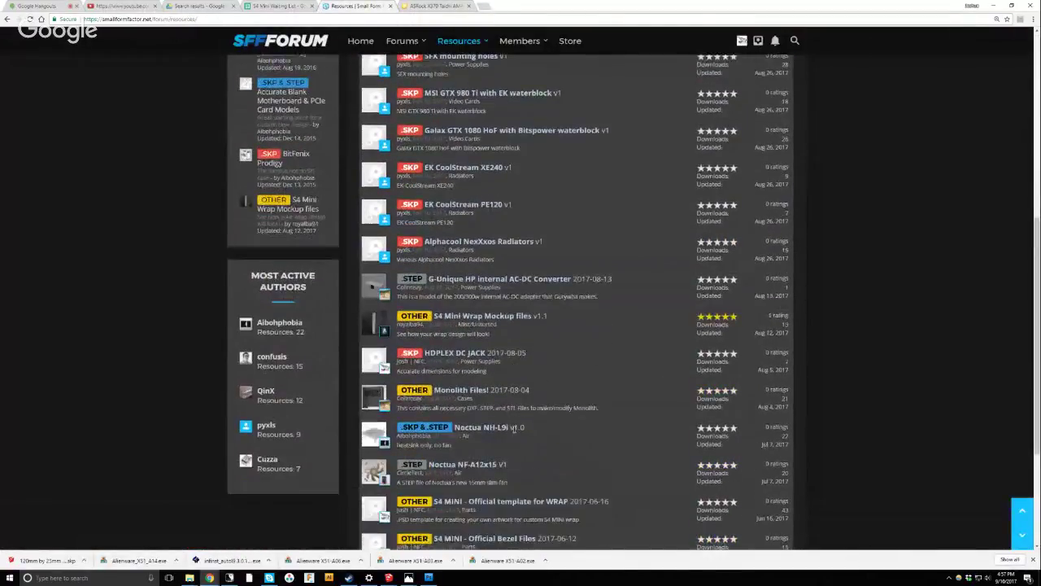
{"action": "scroll", "coordinate": [513, 430], "scroll_direction": "down", "scroll_amount": 2}
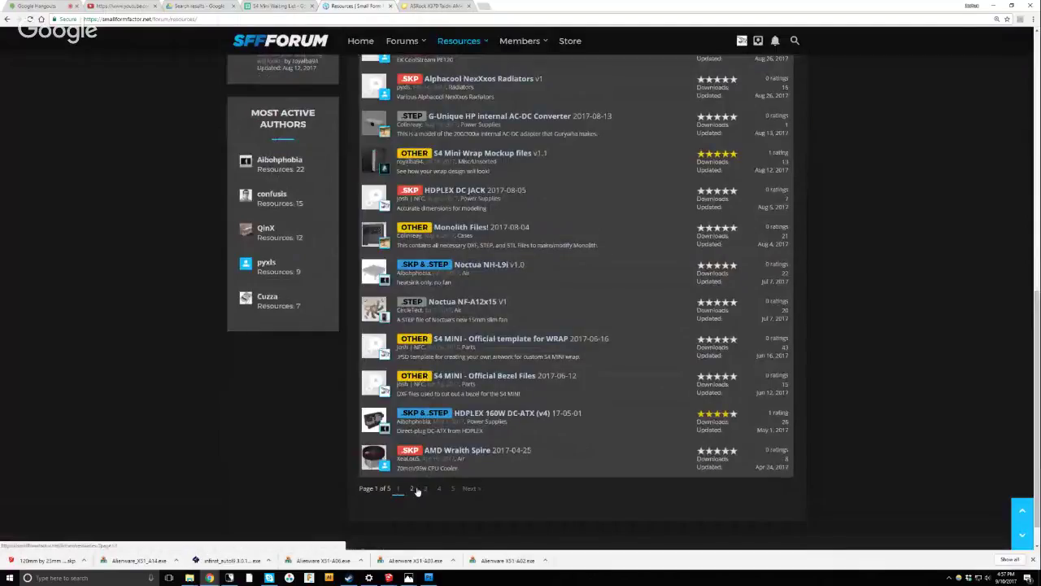
{"action": "left_click", "coordinate": [413, 489]}
{"action": "scroll", "coordinate": [544, 335], "scroll_direction": "down", "scroll_amount": 3}
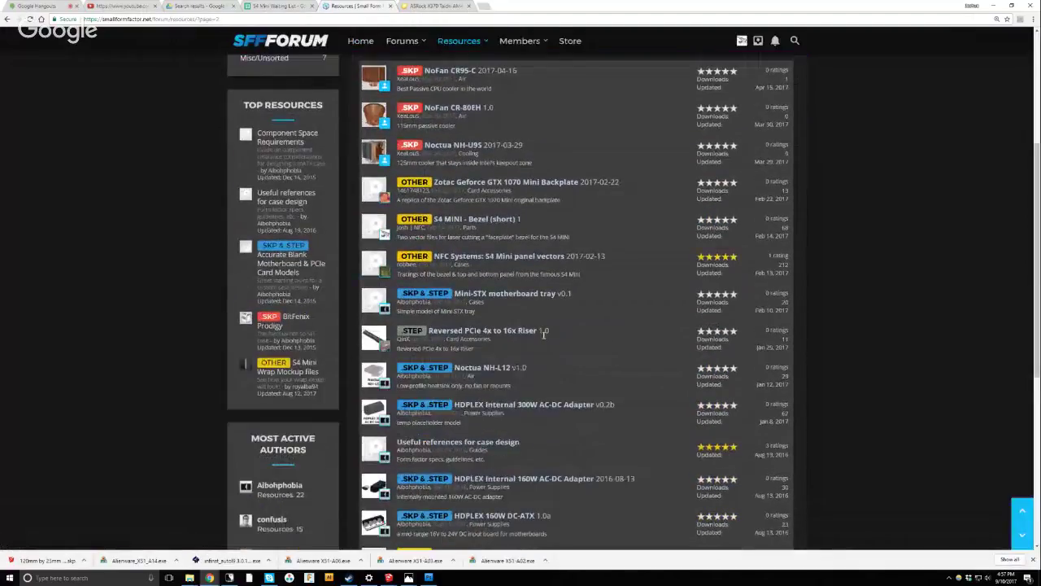
{"action": "scroll", "coordinate": [544, 333], "scroll_direction": "down", "scroll_amount": 3}
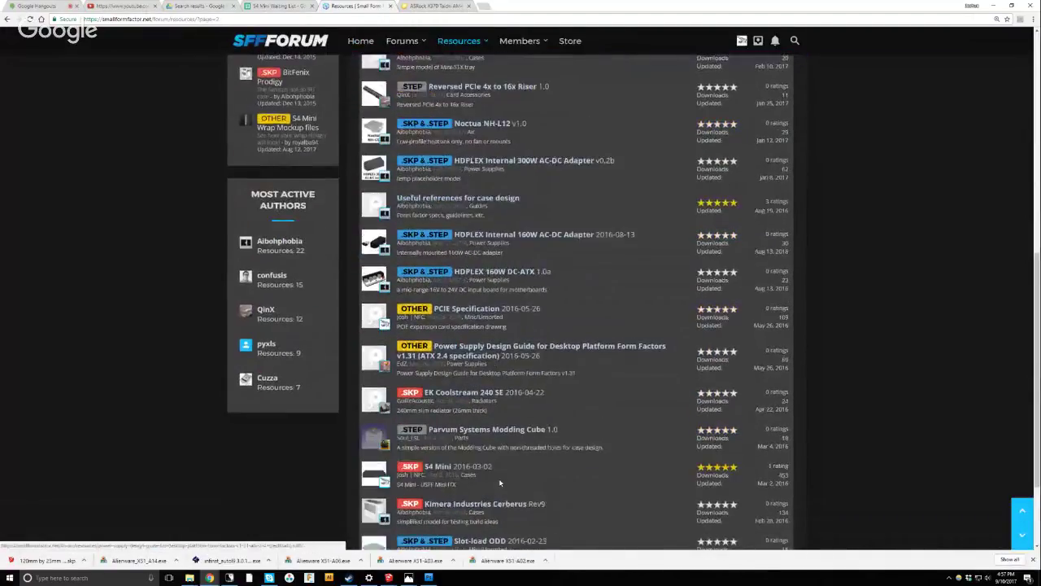
{"action": "scroll", "coordinate": [502, 483], "scroll_direction": "down", "scroll_amount": 1}
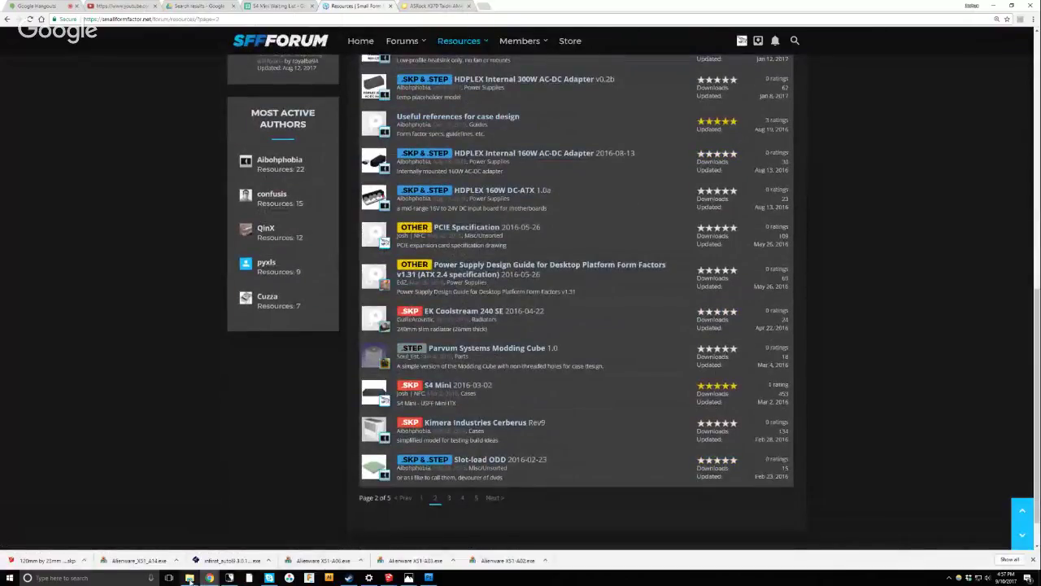
{"action": "mouse_move", "coordinate": [189, 579]}
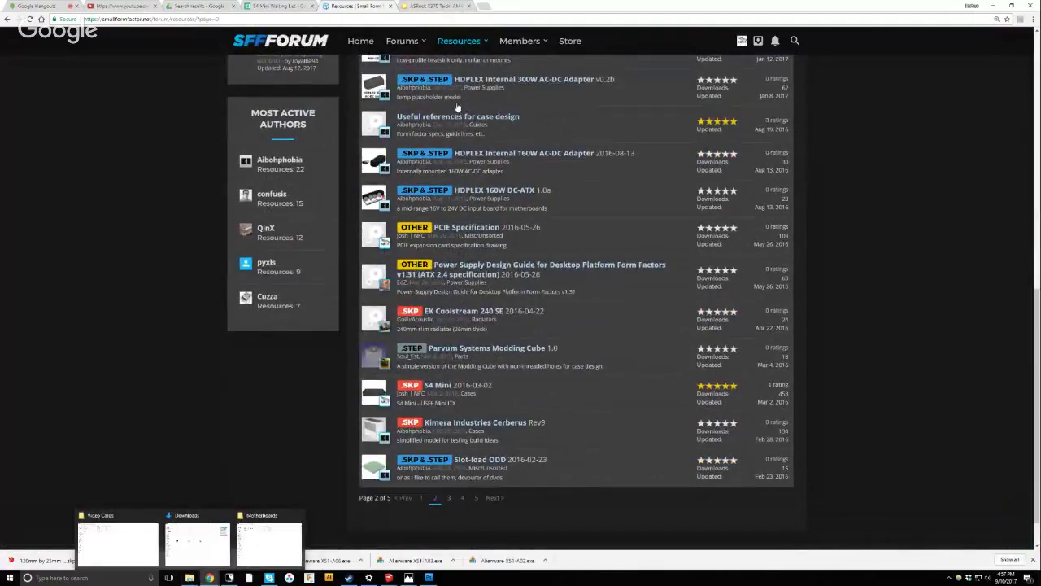
{"action": "left_click", "coordinate": [426, 17]}
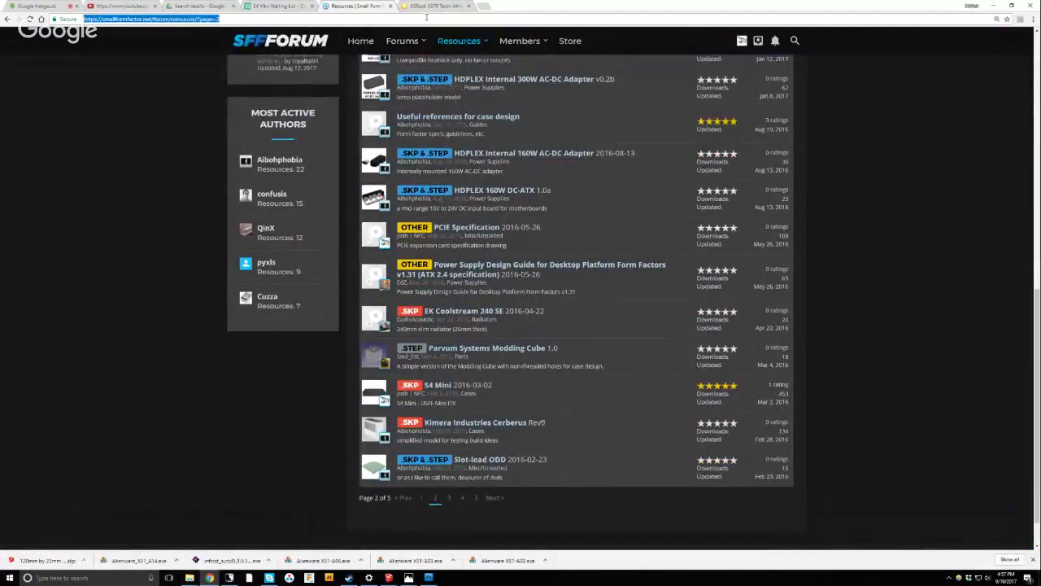
In a new tab, load the jezmckean SketchUp Components Collection and open Water Radiators.
{"action": "left_click", "coordinate": [486, 6]}
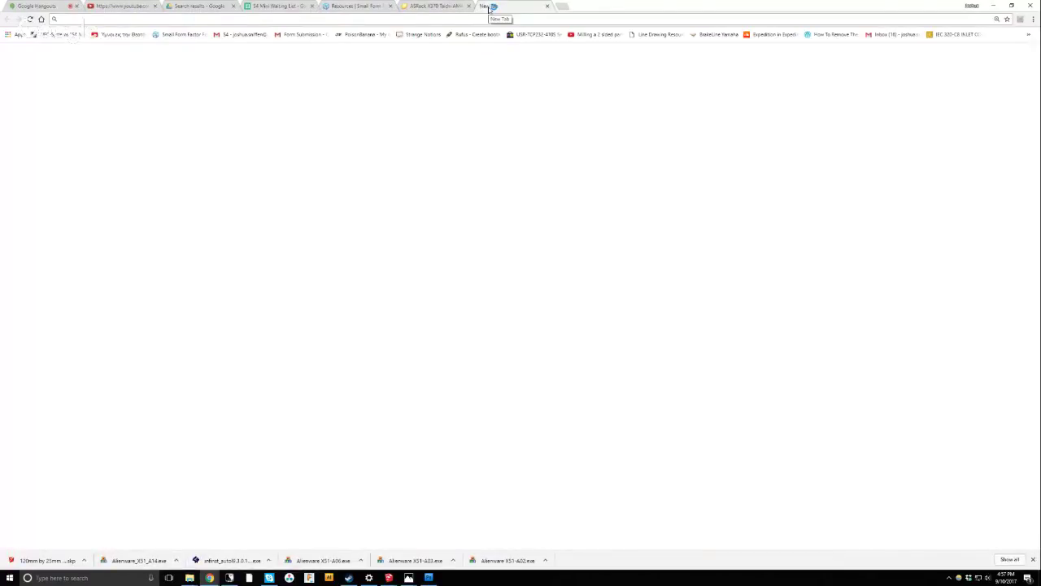
{"action": "type", "text": "jezmckean"}
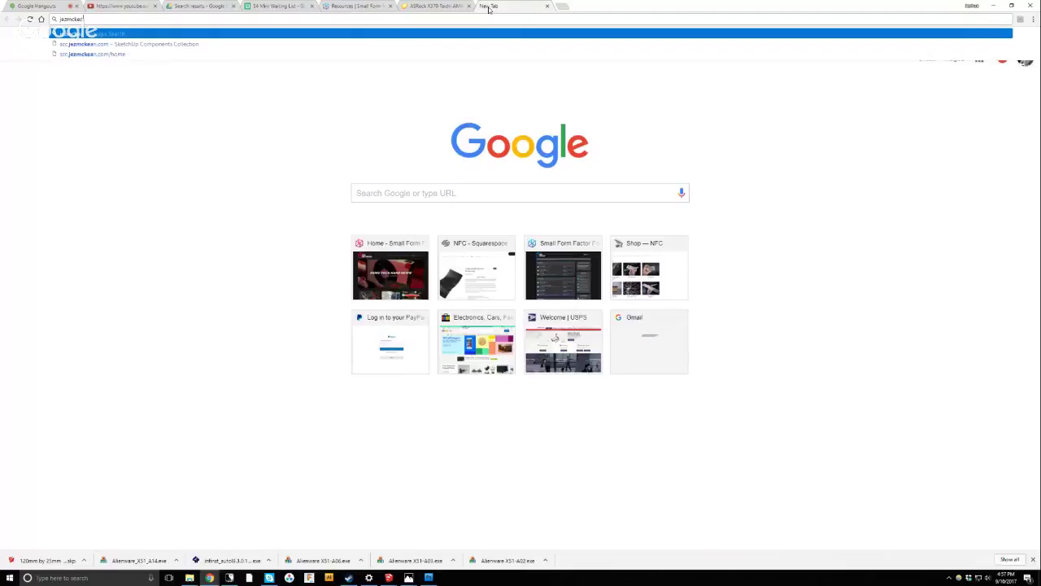
{"action": "key", "text": "Return"}
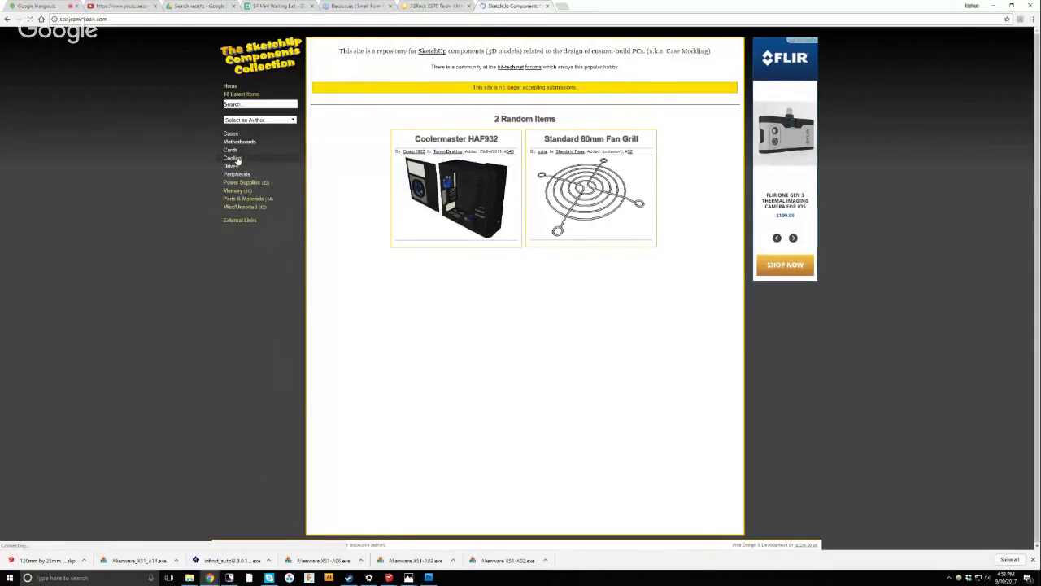
{"action": "mouse_move", "coordinate": [236, 160]}
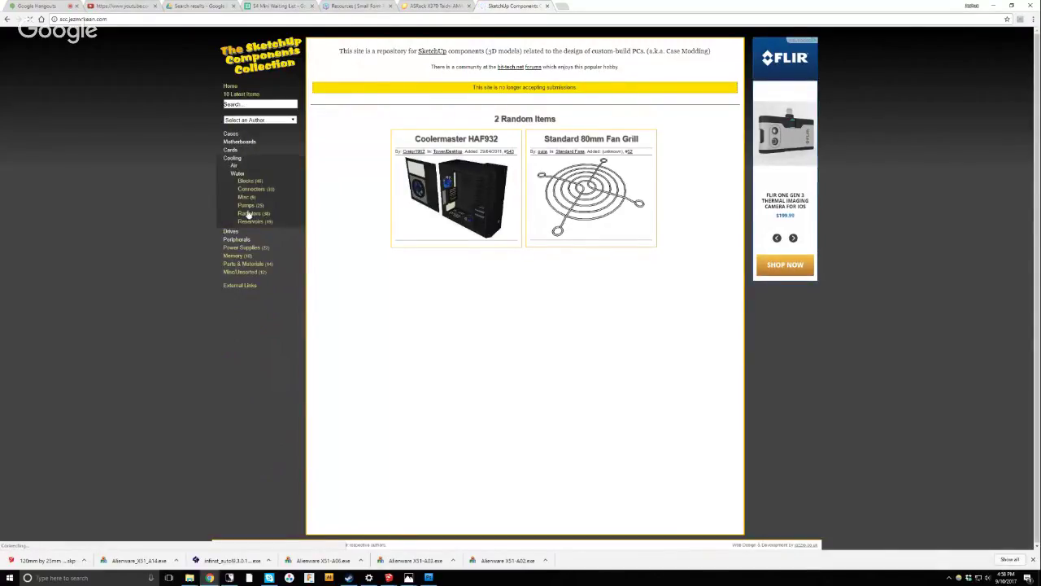
{"action": "left_click", "coordinate": [252, 216]}
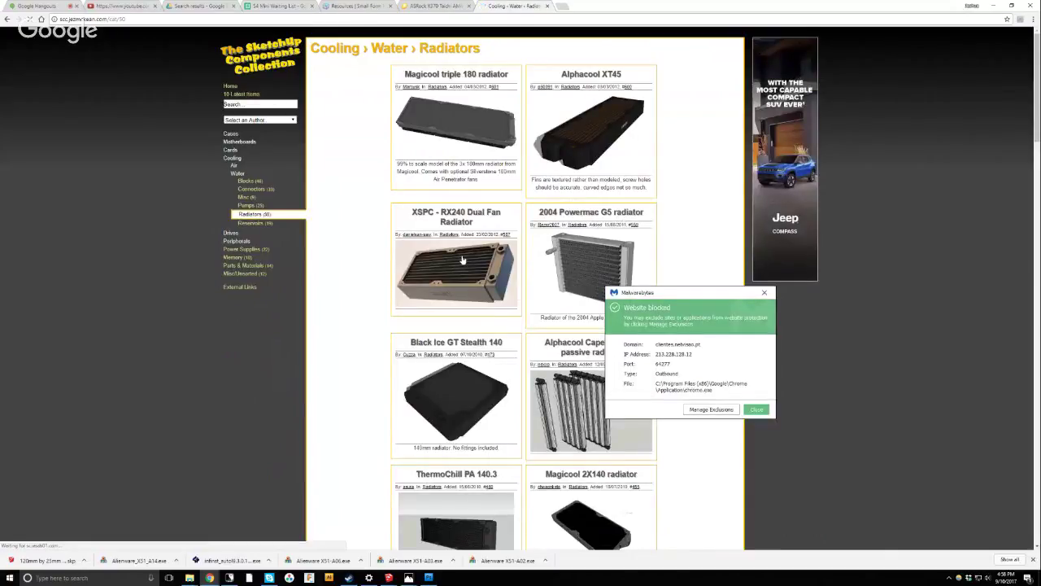
Scroll the radiator list and download the Swiftech MCR220-QP Res model.
{"action": "scroll", "coordinate": [488, 260], "scroll_direction": "down", "scroll_amount": 2}
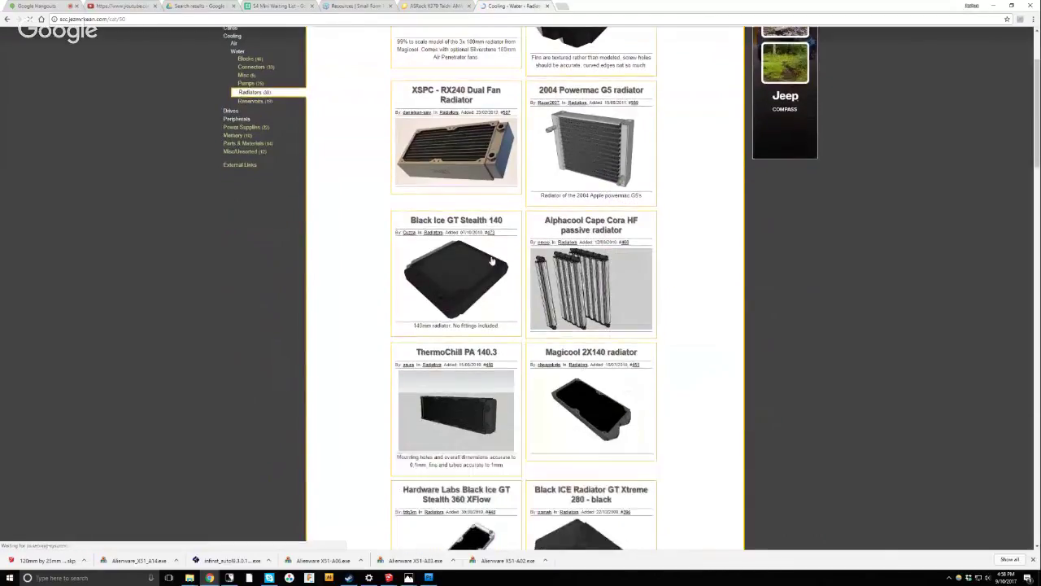
{"action": "scroll", "coordinate": [491, 260], "scroll_direction": "down", "scroll_amount": 2}
{"action": "scroll", "coordinate": [576, 287], "scroll_direction": "down", "scroll_amount": 5}
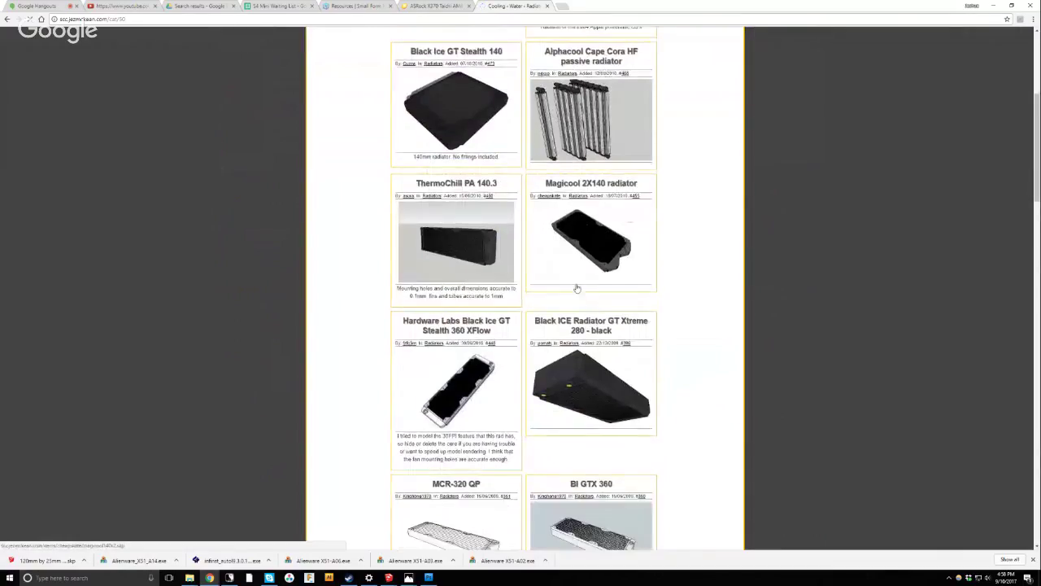
{"action": "scroll", "coordinate": [561, 348], "scroll_direction": "down", "scroll_amount": 1}
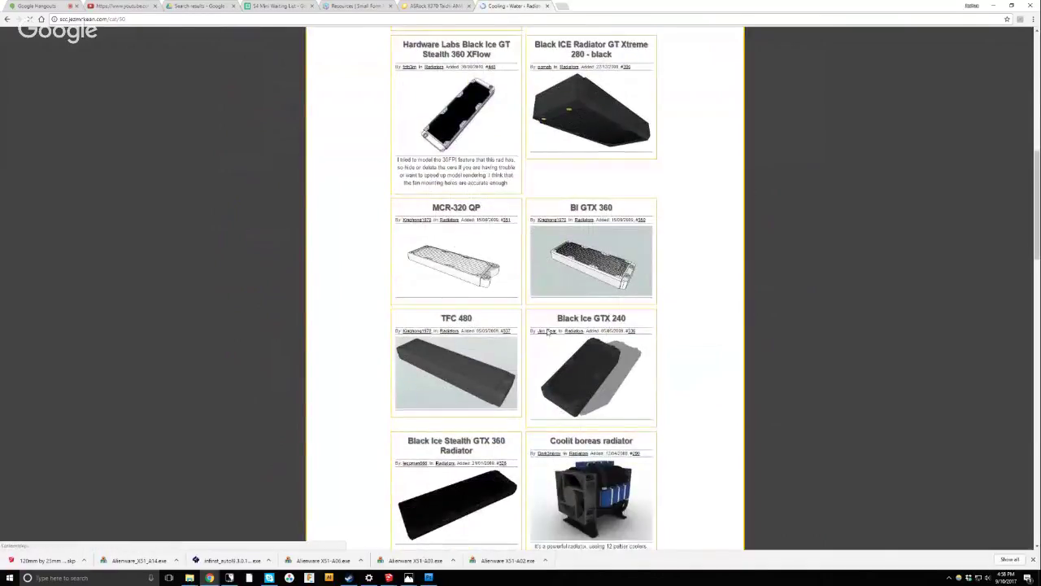
{"action": "scroll", "coordinate": [582, 358], "scroll_direction": "down", "scroll_amount": 5}
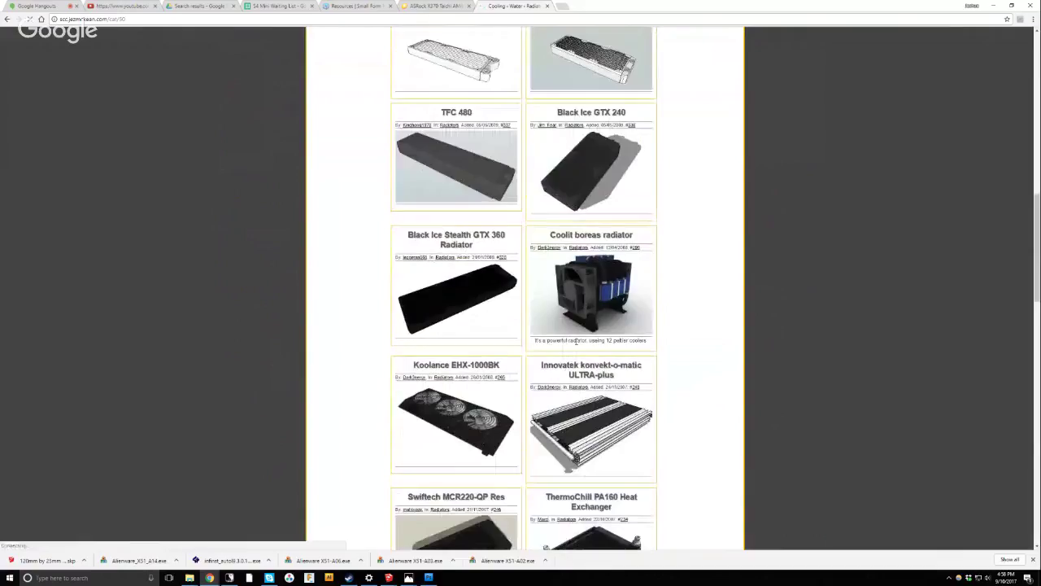
{"action": "scroll", "coordinate": [575, 342], "scroll_direction": "down", "scroll_amount": 2}
{"action": "scroll", "coordinate": [577, 335], "scroll_direction": "down", "scroll_amount": 2}
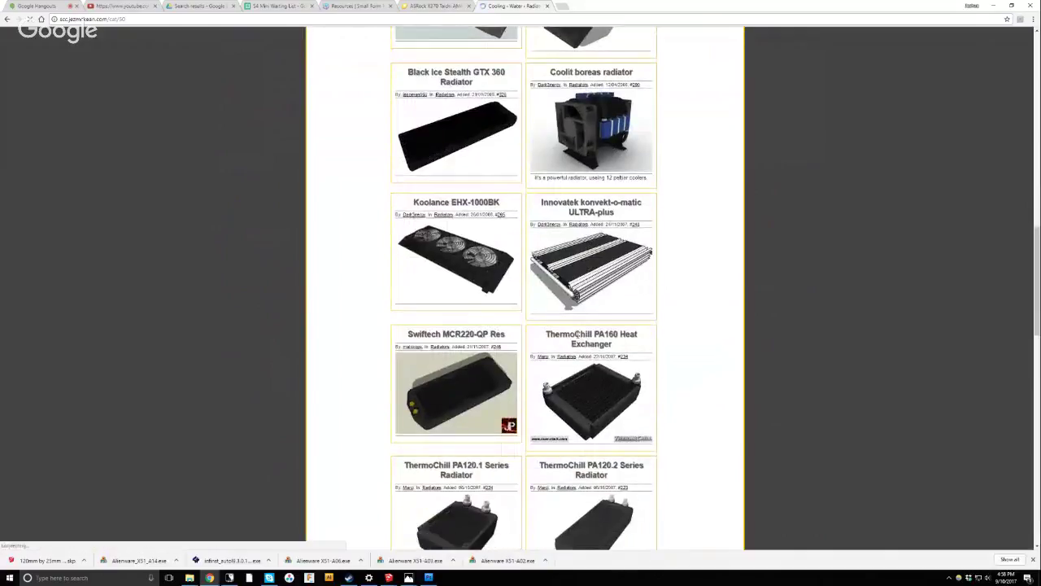
{"action": "scroll", "coordinate": [504, 341], "scroll_direction": "down", "scroll_amount": 2}
{"action": "left_click", "coordinate": [473, 313]}
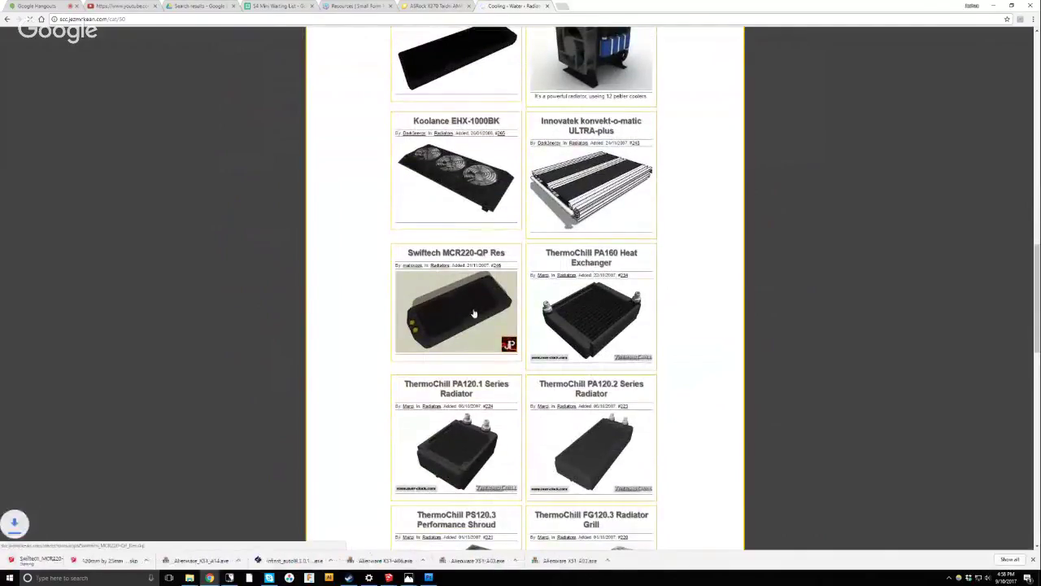
Open the downloaded radiator file from the download shelf.
{"action": "left_click", "coordinate": [55, 565]}
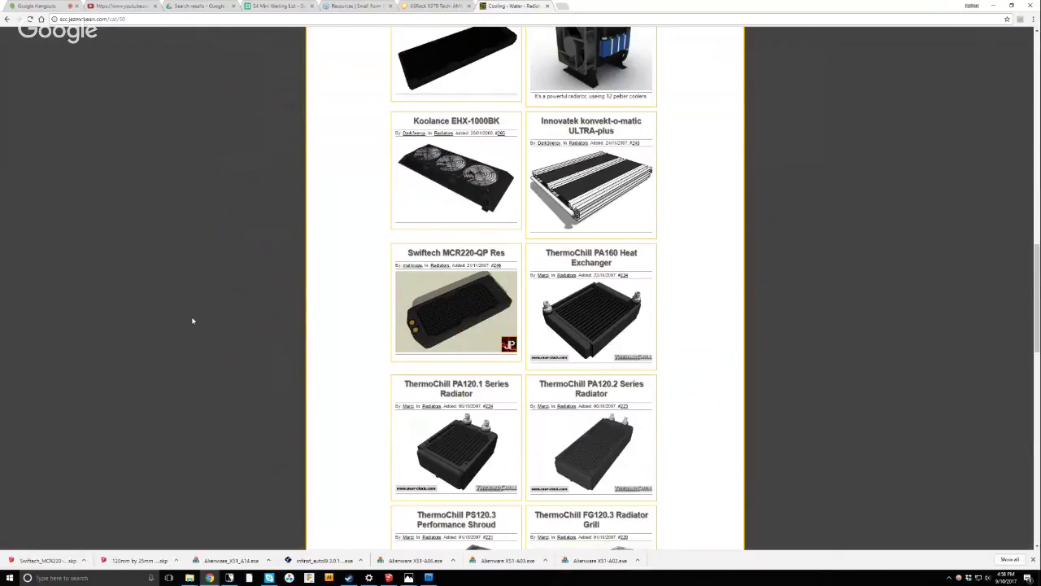
{"action": "left_click", "coordinate": [84, 560]}
{"action": "left_click", "coordinate": [101, 521]}
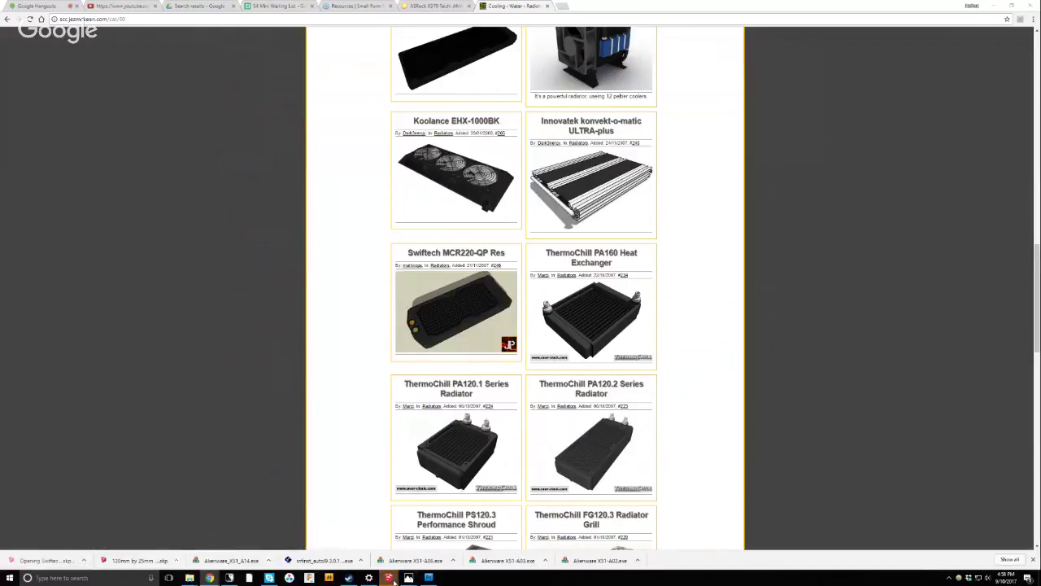
{"action": "mouse_move", "coordinate": [399, 575]}
{"action": "left_click", "coordinate": [741, 543]}
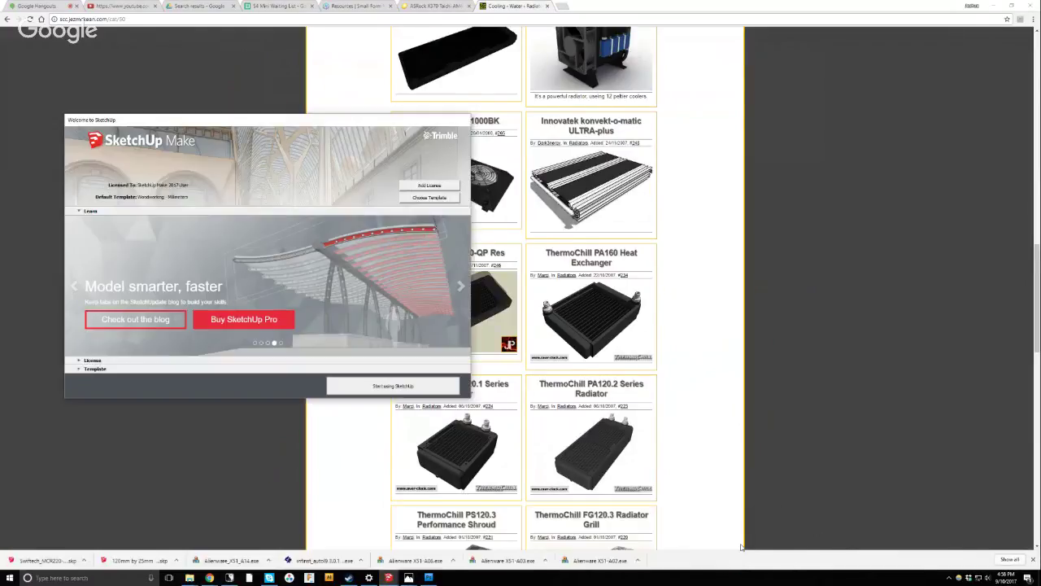
{"action": "left_click", "coordinate": [362, 382]}
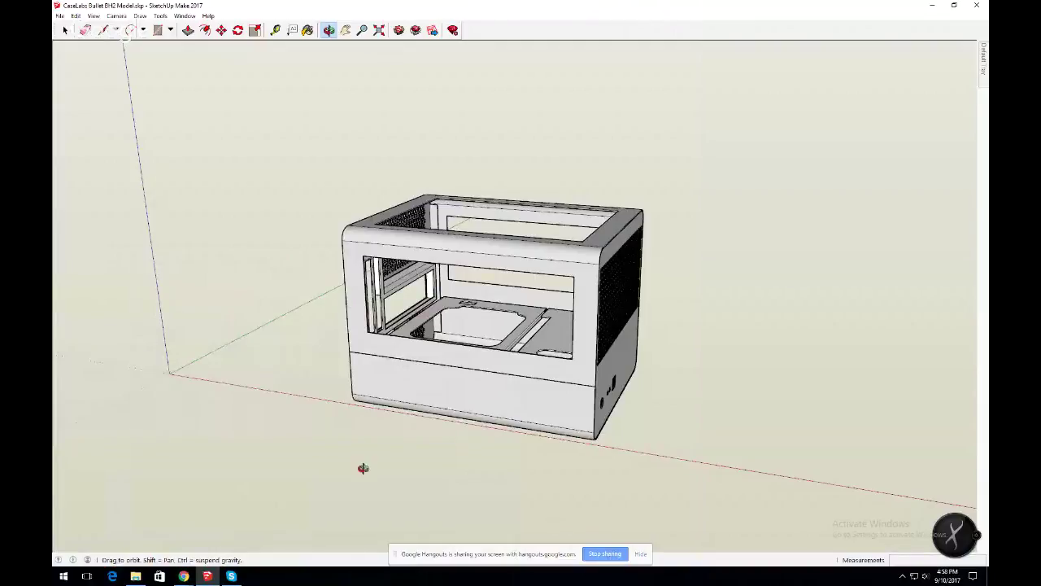
{"action": "left_click_drag", "start_coordinate": [546, 366], "coordinate": [504, 420]}
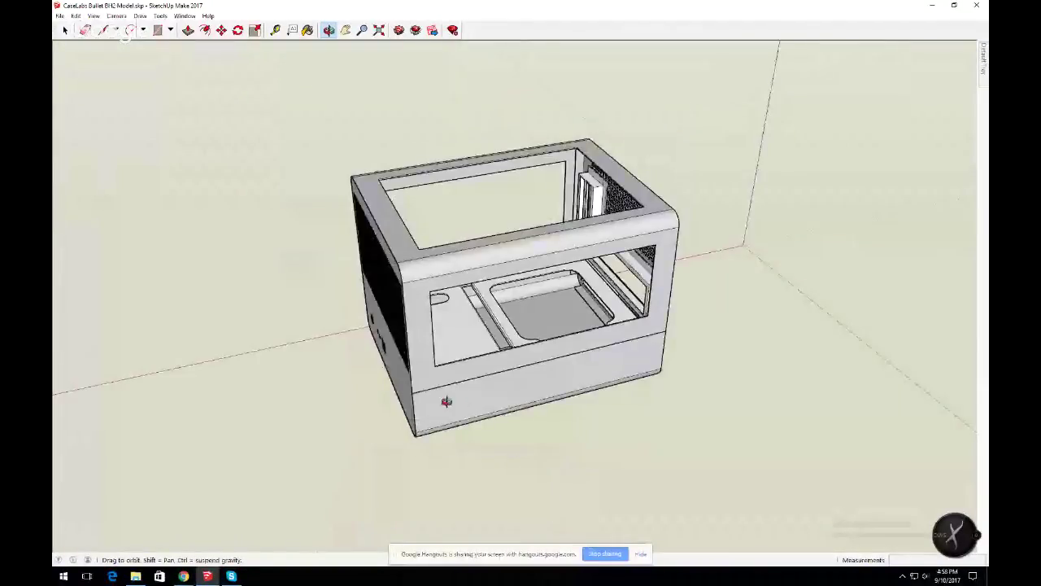
{"action": "left_click_drag", "start_coordinate": [422, 375], "coordinate": [566, 357]}
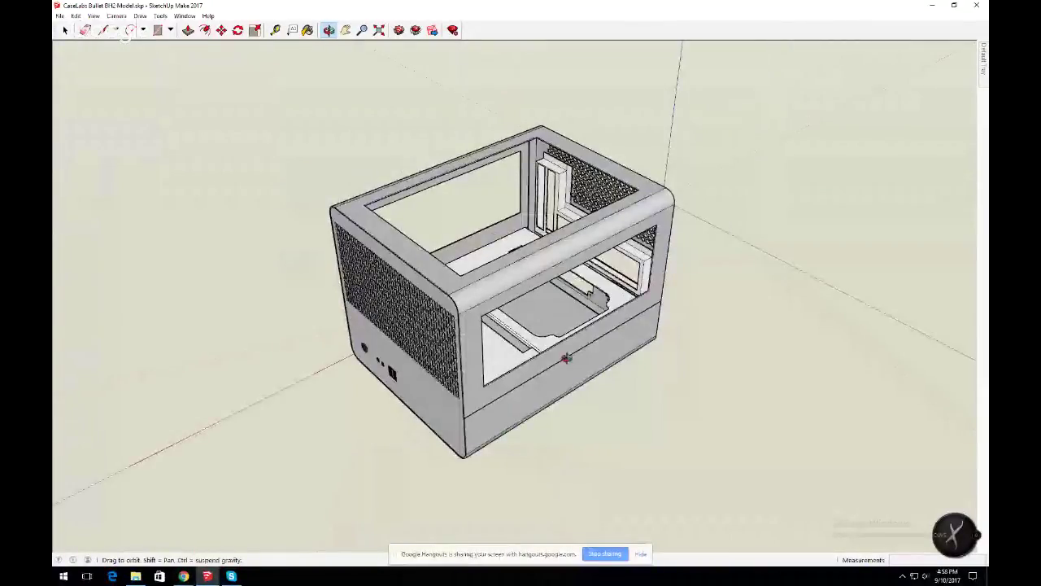
{"action": "left_click_drag", "start_coordinate": [468, 384], "coordinate": [732, 274]}
{"action": "left_click_drag", "start_coordinate": [892, 216], "coordinate": [214, 279]}
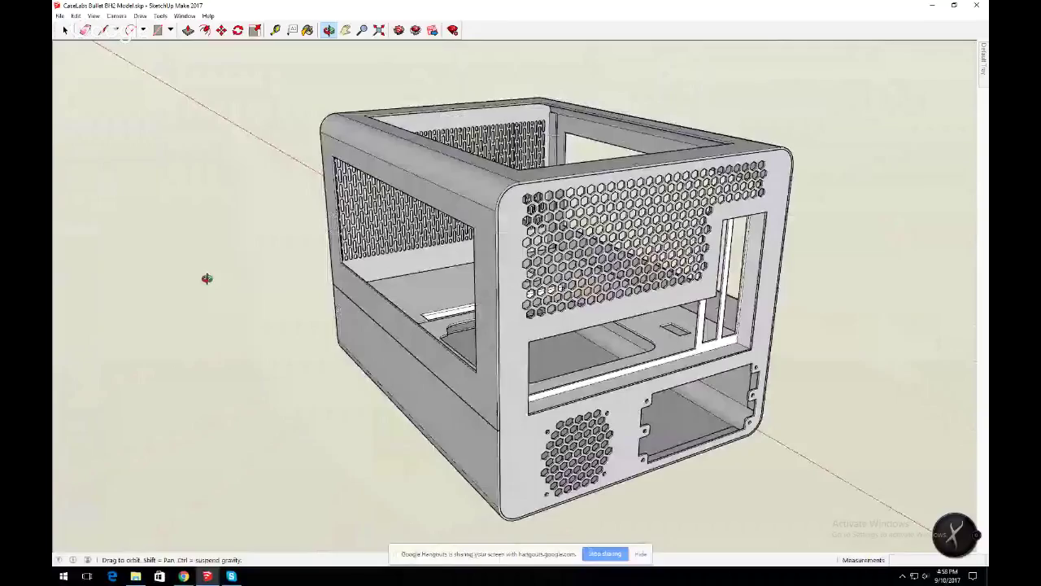
{"action": "left_click_drag", "start_coordinate": [654, 349], "coordinate": [407, 236]}
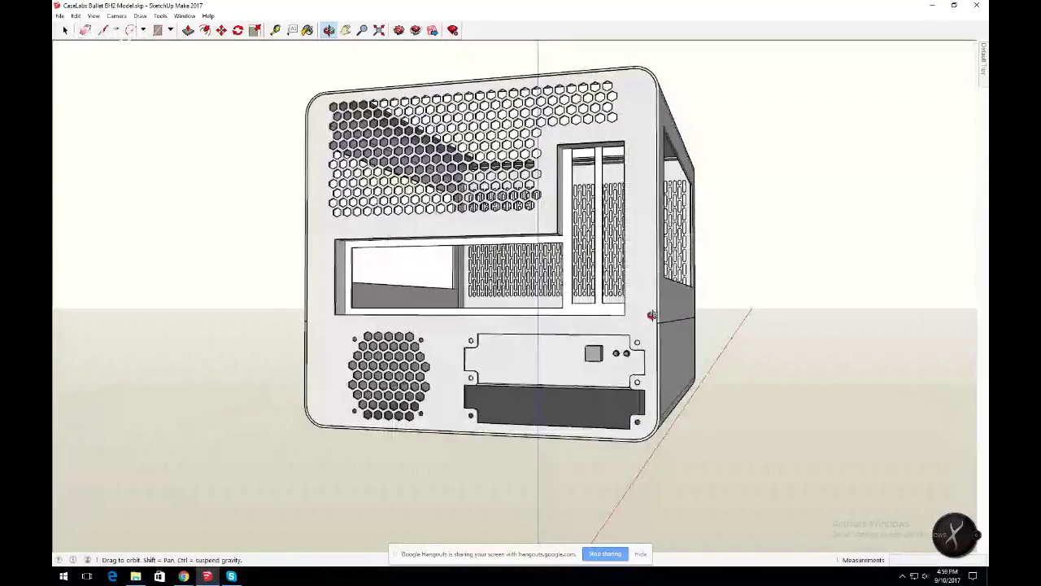
{"action": "left_click_drag", "start_coordinate": [619, 260], "coordinate": [573, 311]}
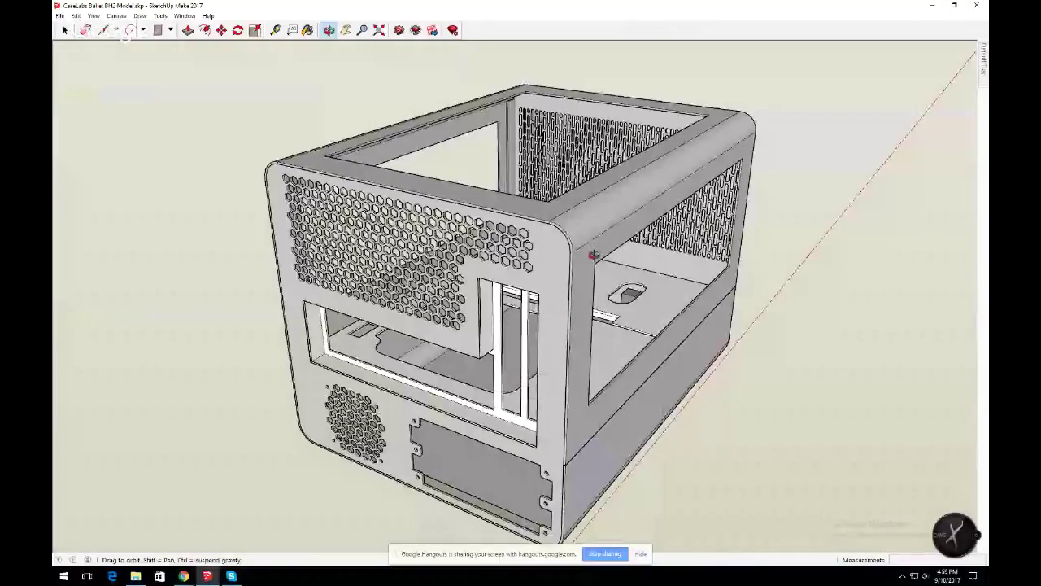
{"action": "left_click_drag", "start_coordinate": [594, 255], "coordinate": [569, 270]}
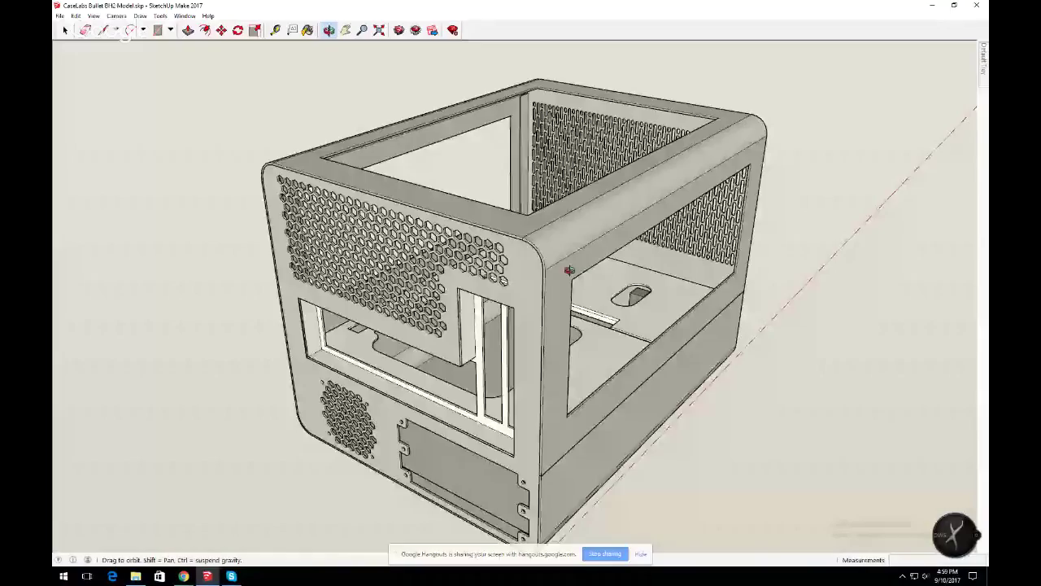
{"action": "scroll", "coordinate": [569, 270], "scroll_direction": "down", "scroll_amount": 5}
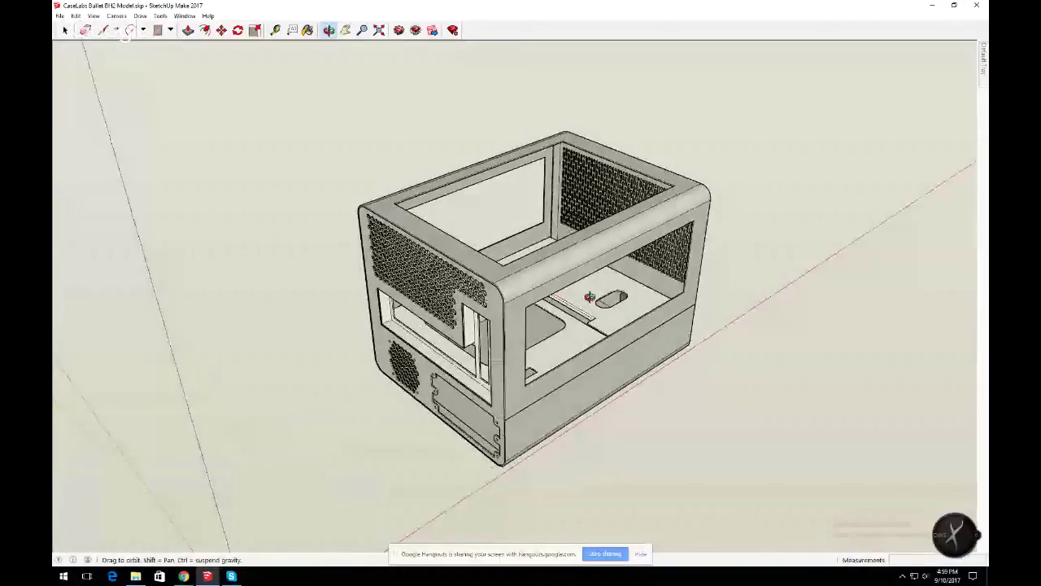
{"action": "left_click_drag", "start_coordinate": [588, 297], "coordinate": [393, 350]}
{"action": "scroll", "coordinate": [393, 350], "scroll_direction": "down", "scroll_amount": 5}
{"action": "key", "text": "space"}
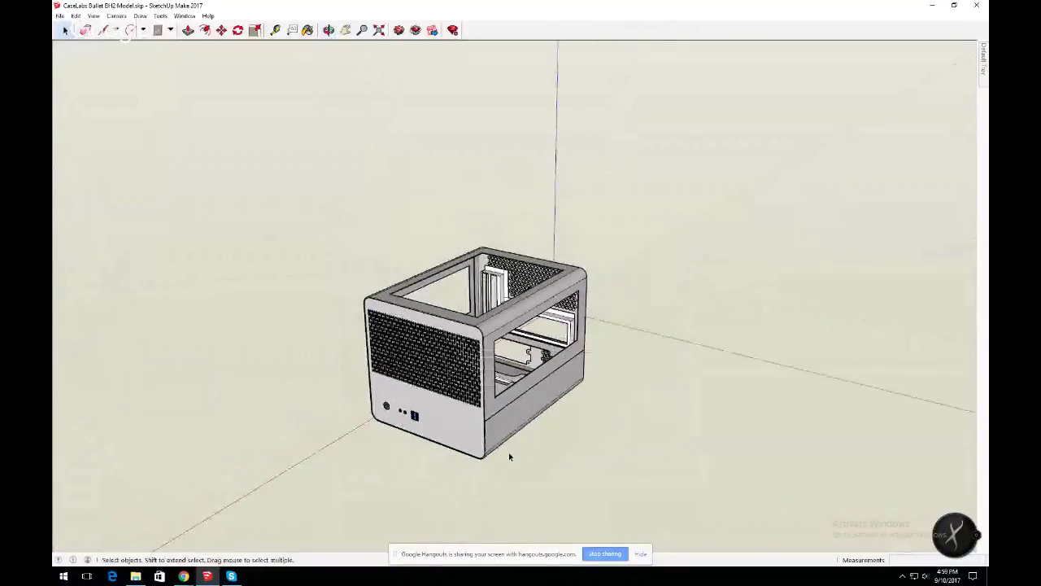
{"action": "key", "text": "r"}
{"action": "left_click", "coordinate": [572, 503]}
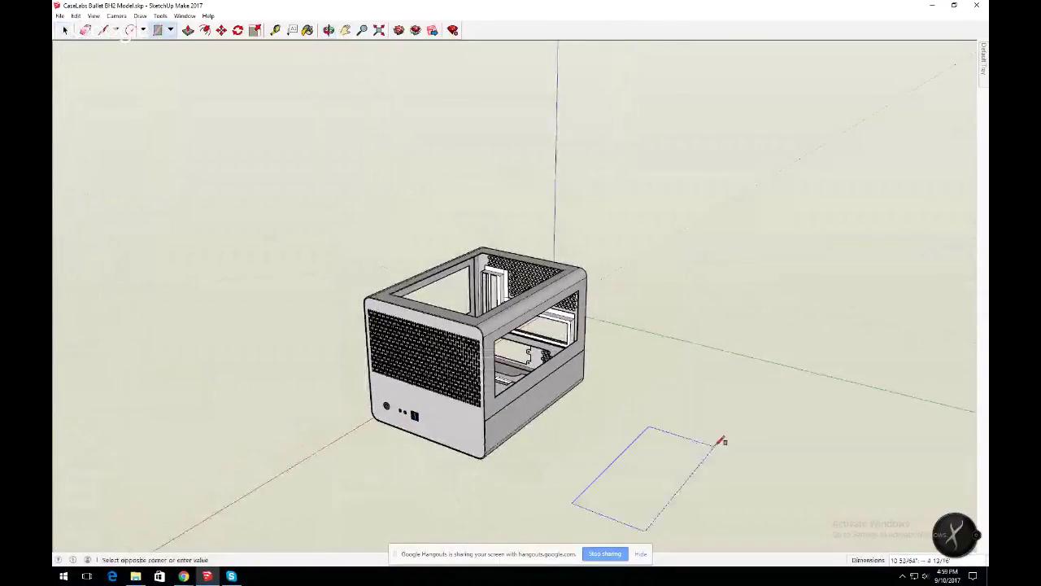
{"action": "left_click", "coordinate": [818, 431]}
{"action": "key", "text": "p"}
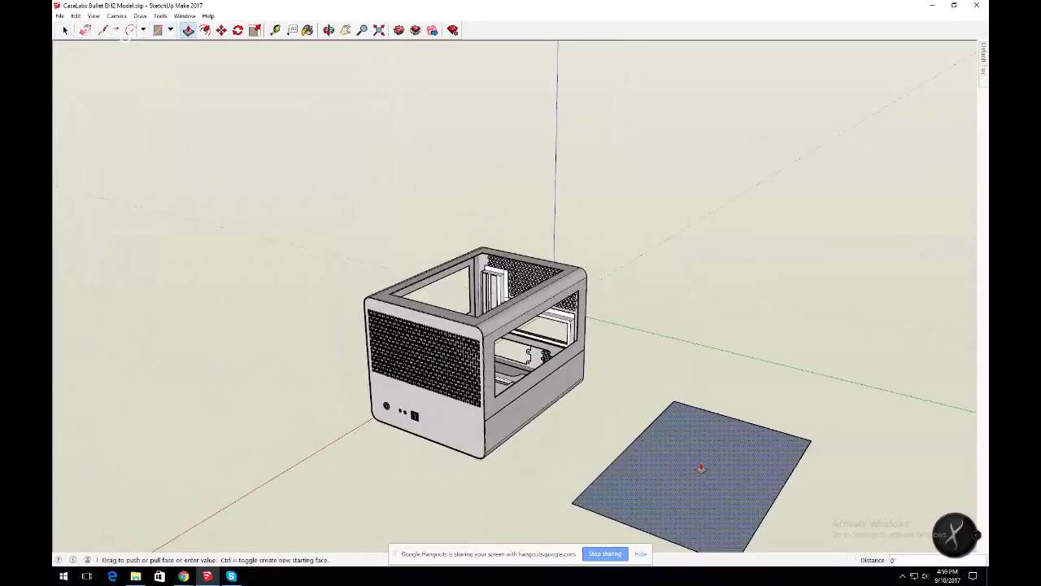
{"action": "left_click_drag", "start_coordinate": [692, 442], "coordinate": [735, 342]}
{"action": "middle_click_drag", "start_coordinate": [832, 465], "coordinate": [751, 432]}
{"action": "key", "text": "space"}
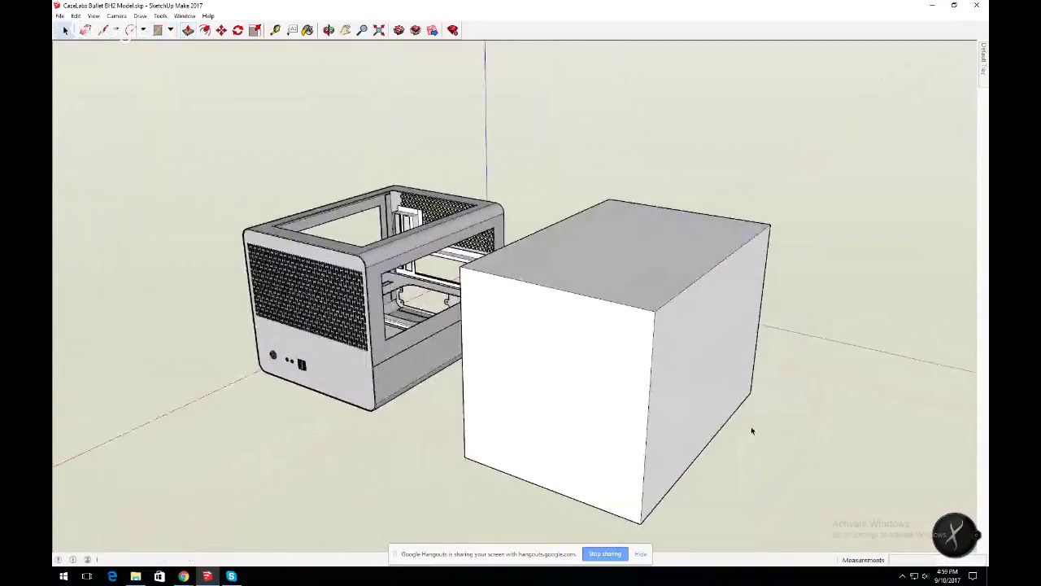
{"action": "left_click", "coordinate": [624, 402]}
{"action": "triple_click", "coordinate": [672, 364]}
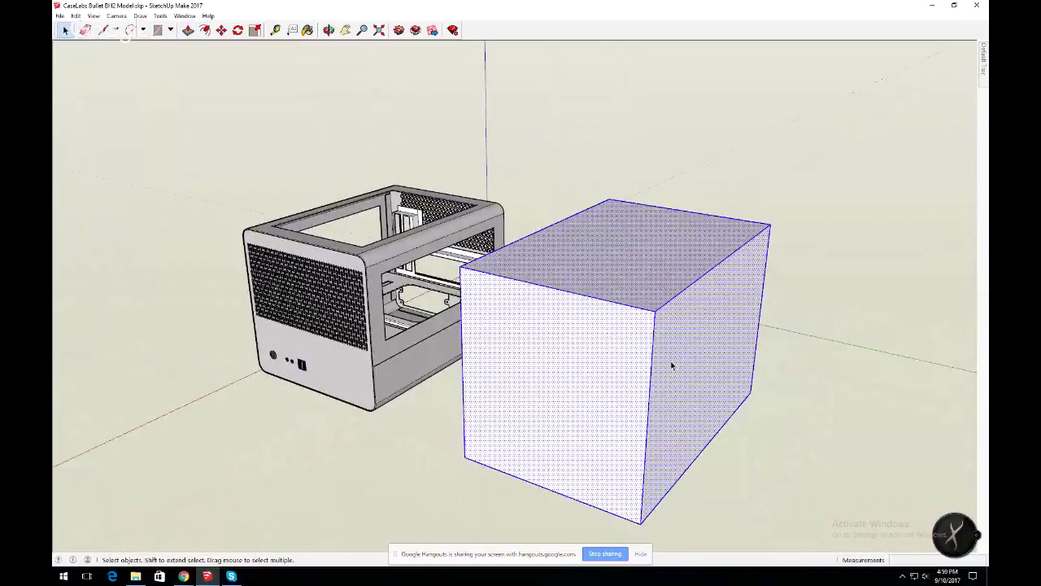
{"action": "key", "text": "Delete"}
Turn on Hidden Geometry display and orbit in on the wireframe case.
{"action": "left_click", "coordinate": [94, 16]}
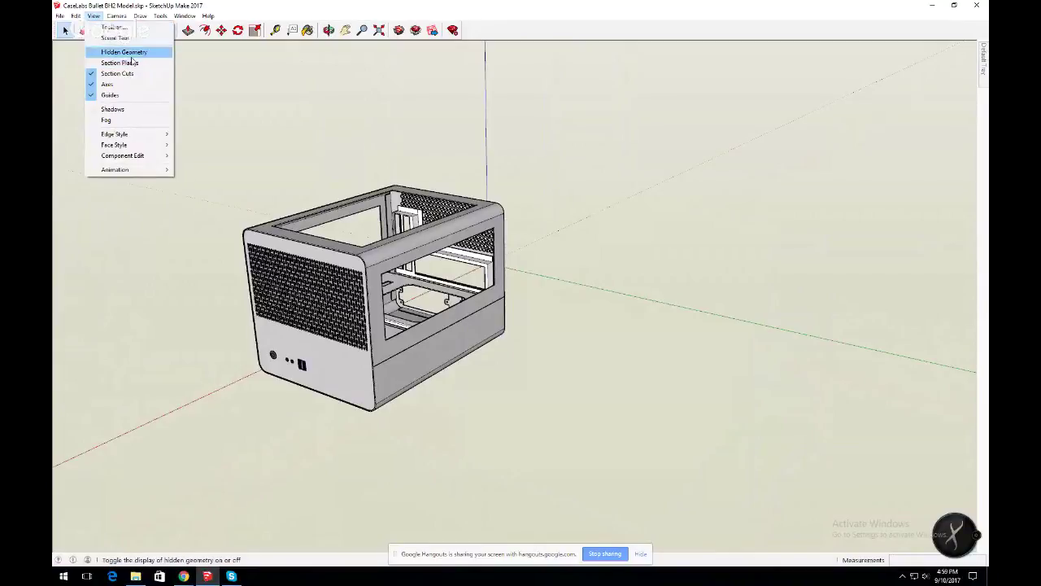
{"action": "left_click", "coordinate": [124, 52]}
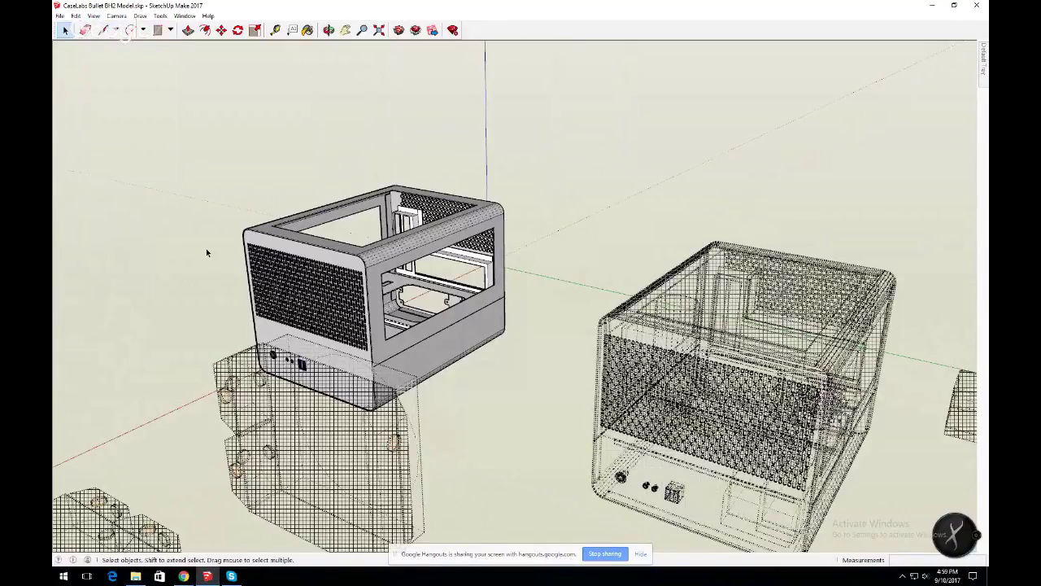
{"action": "middle_click_drag", "start_coordinate": [206, 248], "coordinate": [163, 244]}
{"action": "scroll", "coordinate": [802, 298], "scroll_direction": "down", "scroll_amount": 3}
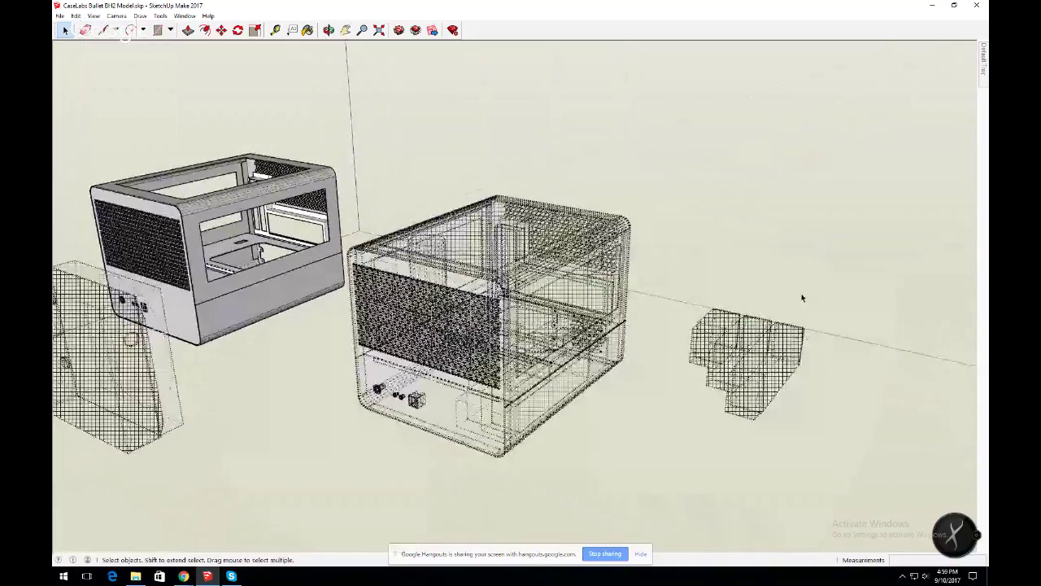
{"action": "middle_click_drag", "start_coordinate": [802, 297], "coordinate": [748, 280]}
{"action": "scroll", "coordinate": [618, 321], "scroll_direction": "up", "scroll_amount": 5}
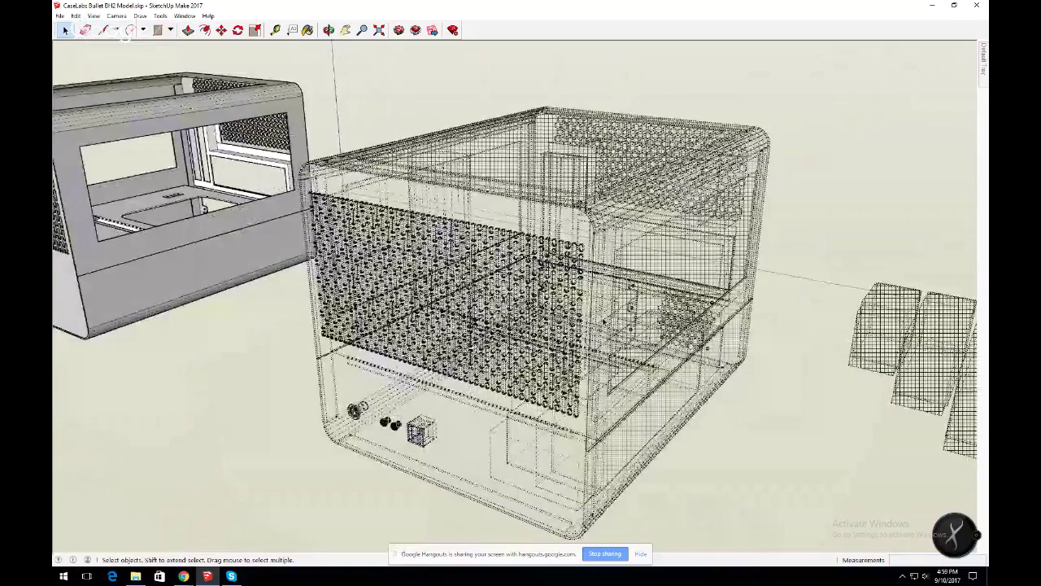
{"action": "middle_click_drag", "start_coordinate": [455, 299], "coordinate": [478, 236]}
{"action": "left_click", "coordinate": [478, 236]}
{"action": "left_click", "coordinate": [479, 237]}
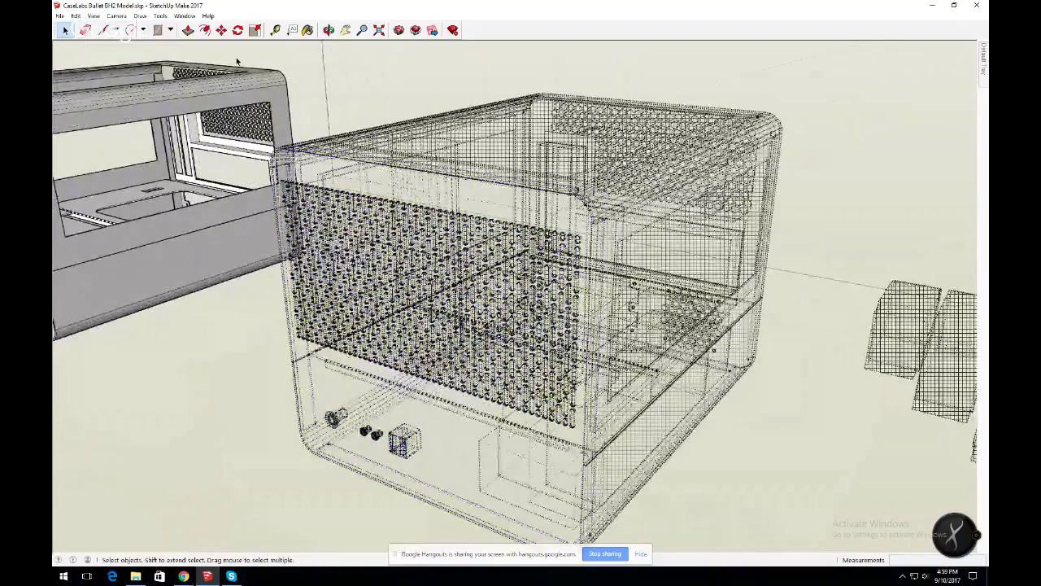
Box-select the wireframe case and unhide all its hidden panels.
{"action": "left_click_drag", "start_coordinate": [202, 46], "coordinate": [805, 583]}
{"action": "right_click", "coordinate": [580, 327]}
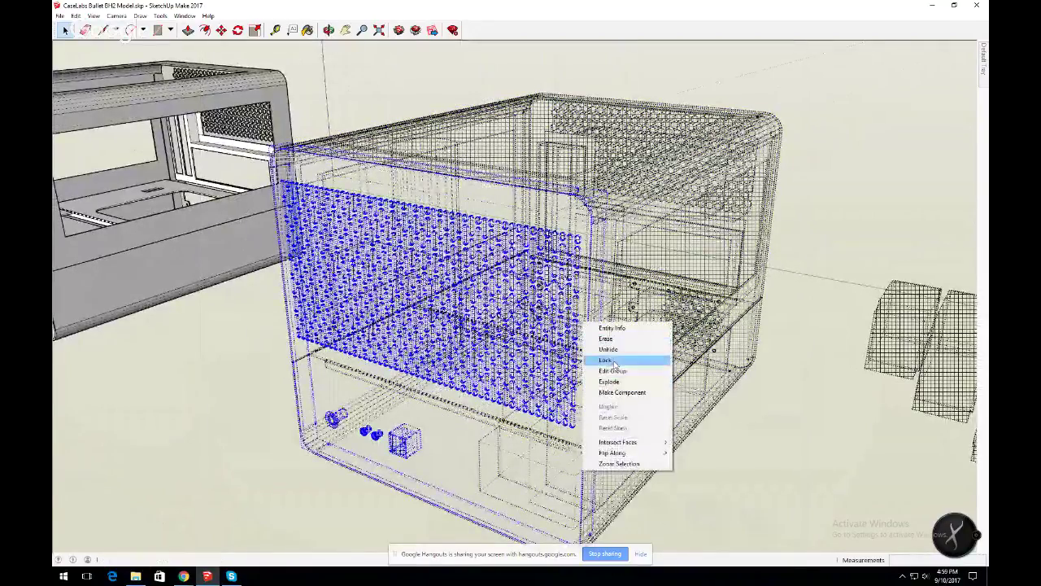
{"action": "left_click", "coordinate": [610, 350]}
{"action": "scroll", "coordinate": [610, 350], "scroll_direction": "down", "scroll_amount": 5}
{"action": "middle_click_drag", "start_coordinate": [610, 350], "coordinate": [562, 236]}
{"action": "right_click", "coordinate": [562, 232]}
{"action": "left_click", "coordinate": [447, 160]}
{"action": "left_click_drag", "start_coordinate": [371, 92], "coordinate": [681, 461]}
{"action": "right_click", "coordinate": [595, 228]}
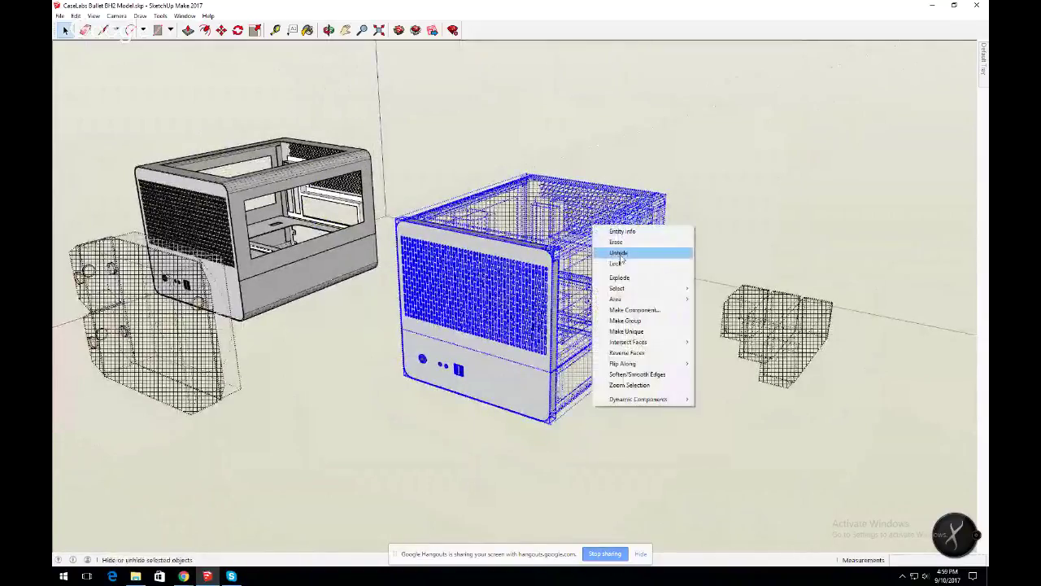
{"action": "left_click", "coordinate": [611, 247]}
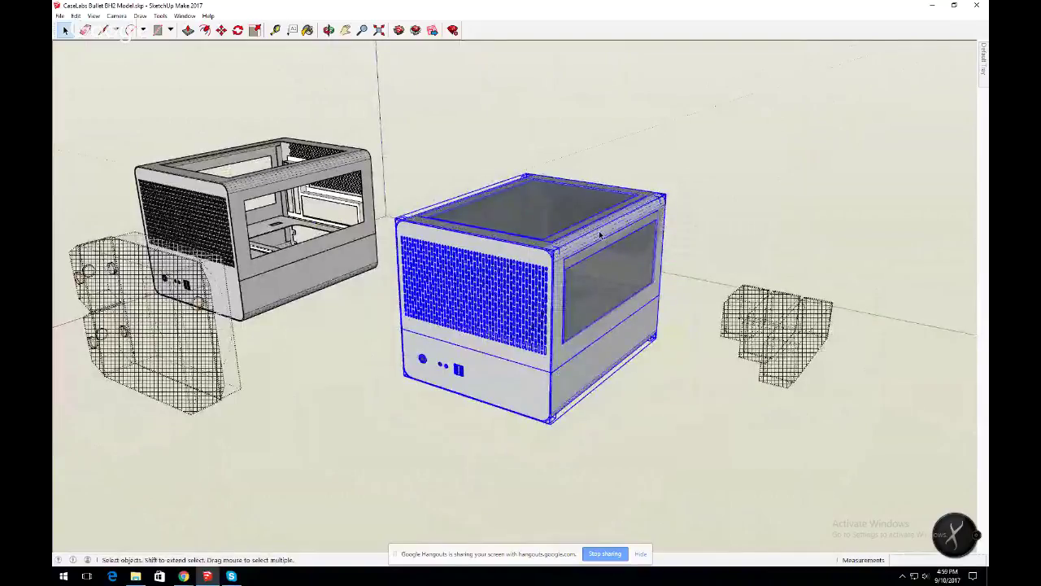
Make the unhidden case parts into a single group.
{"action": "right_click", "coordinate": [498, 256]}
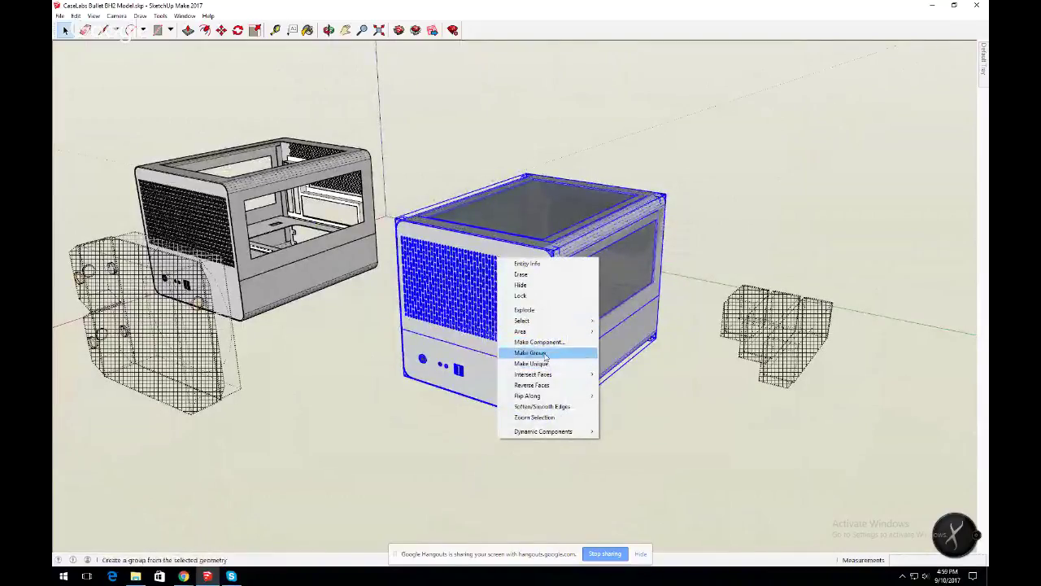
{"action": "left_click", "coordinate": [541, 353]}
{"action": "left_click", "coordinate": [367, 367]}
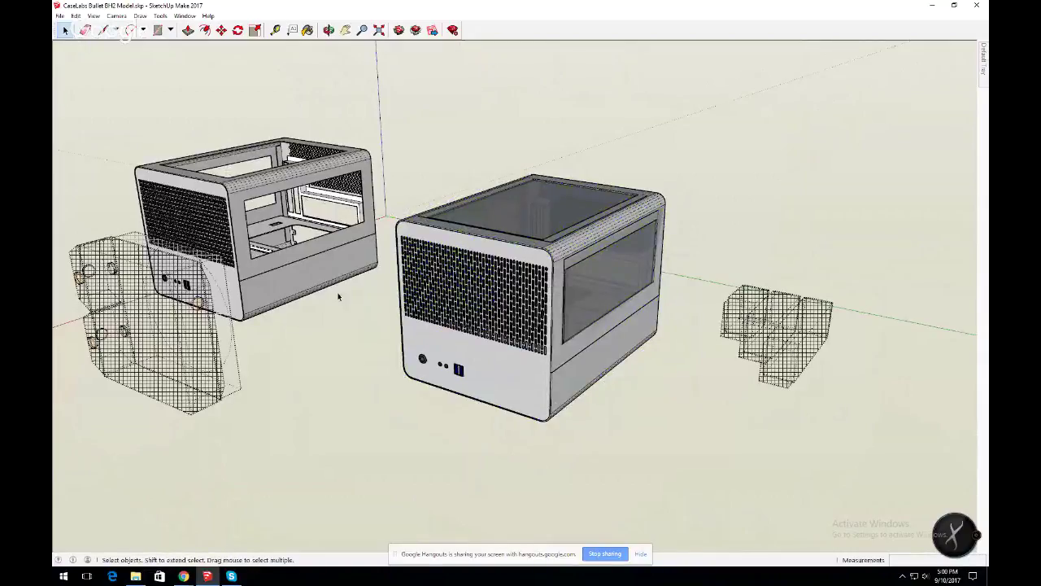
Uncheck Hidden Geometry, enable the Large Tool Set toolbar and disable Getting Started.
{"action": "left_click", "coordinate": [93, 15]}
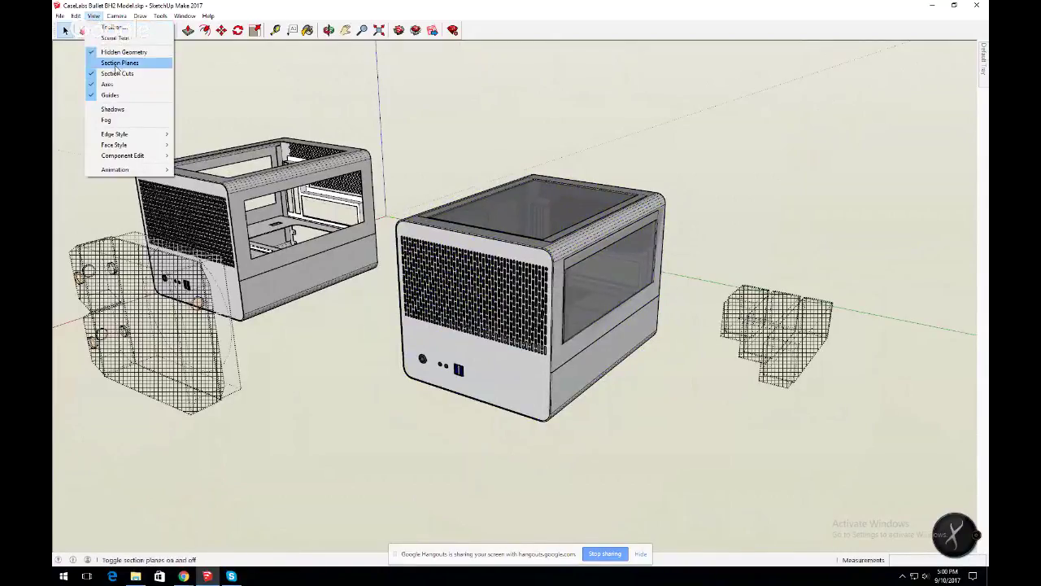
{"action": "left_click", "coordinate": [122, 52]}
{"action": "right_click", "coordinate": [514, 31]}
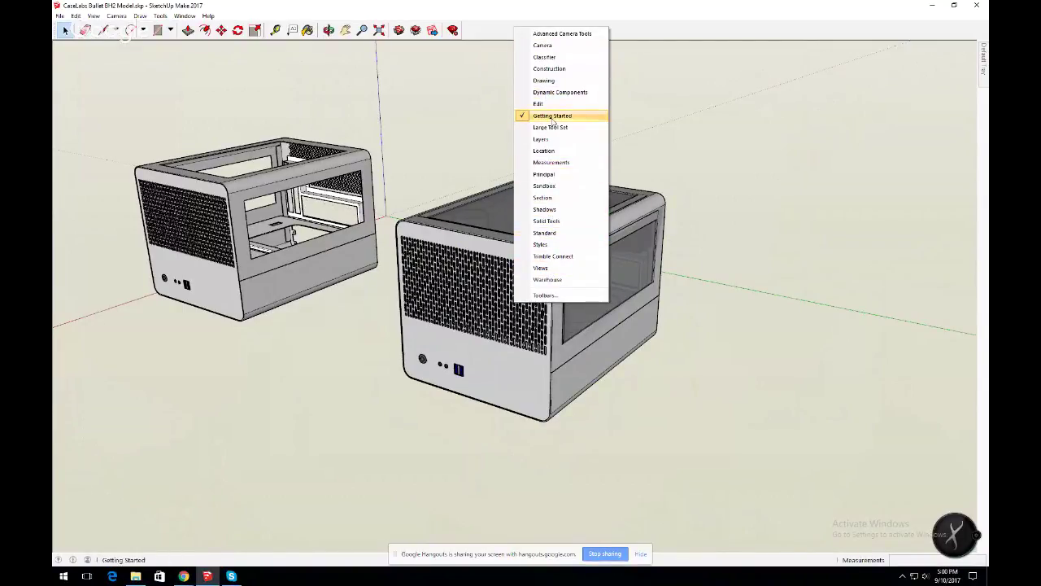
{"action": "left_click", "coordinate": [550, 127]}
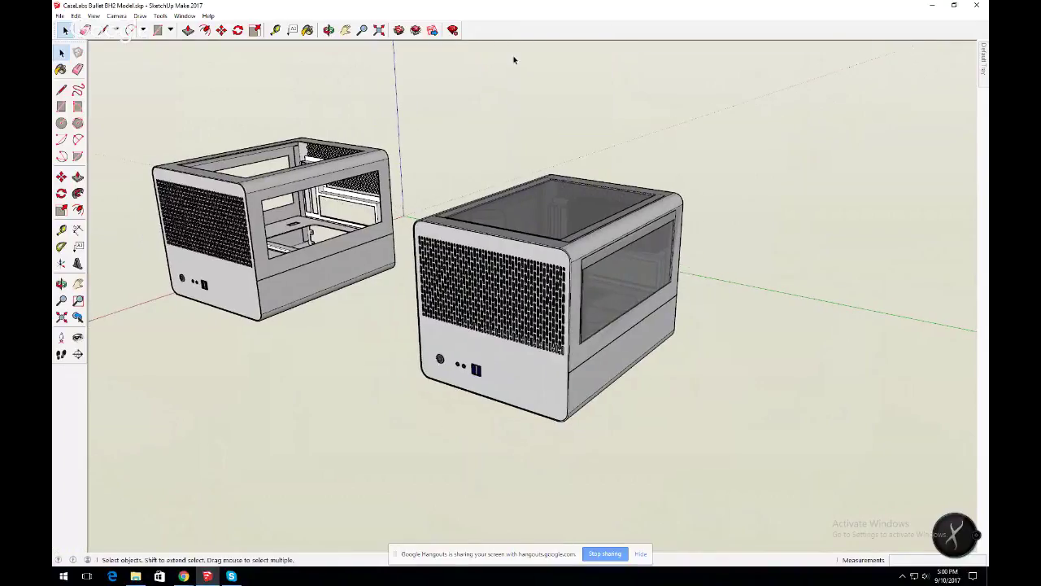
{"action": "right_click", "coordinate": [563, 35]}
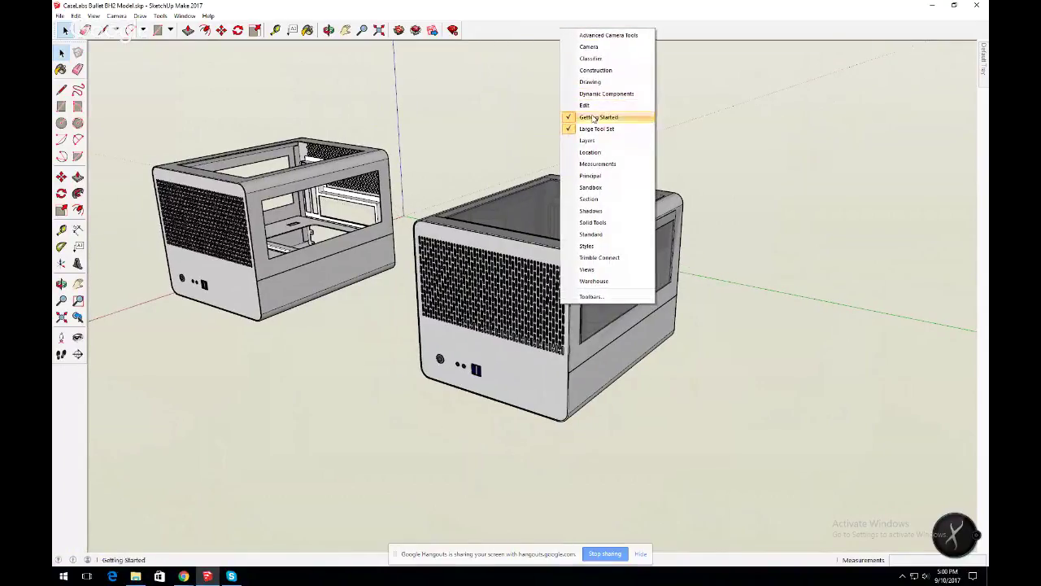
{"action": "left_click", "coordinate": [592, 119]}
{"action": "middle_click_drag", "start_coordinate": [338, 329], "coordinate": [340, 304]}
{"action": "mouse_move", "coordinate": [404, 302]}
{"action": "middle_mouse_down"}
{"action": "mouse_move", "coordinate": [740, 259]}
{"action": "mouse_move", "coordinate": [719, 185]}
{"action": "middle_mouse_up"}
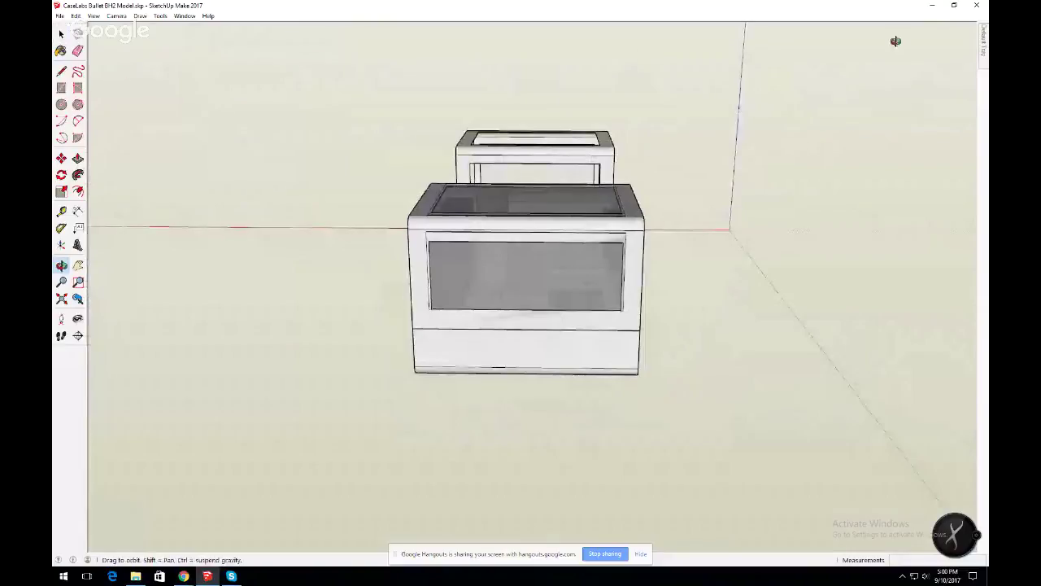
Open the File > Open dialog at MosquitoRAID (Z:) > SketchUp > Wood Projects.
{"action": "left_click", "coordinate": [62, 16]}
{"action": "left_click", "coordinate": [75, 39]}
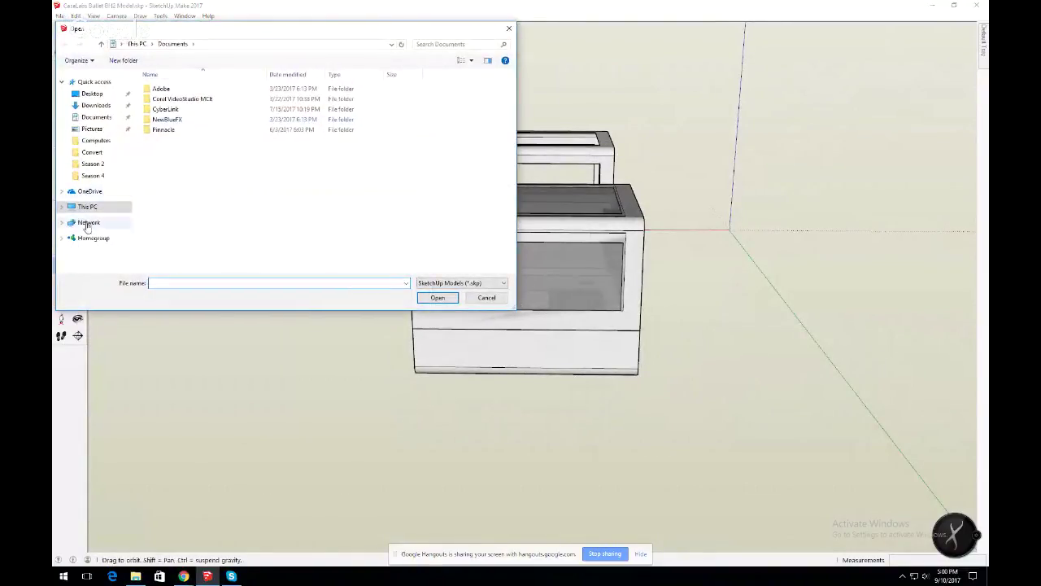
{"action": "left_click", "coordinate": [87, 206]}
{"action": "double_click", "coordinate": [203, 231]}
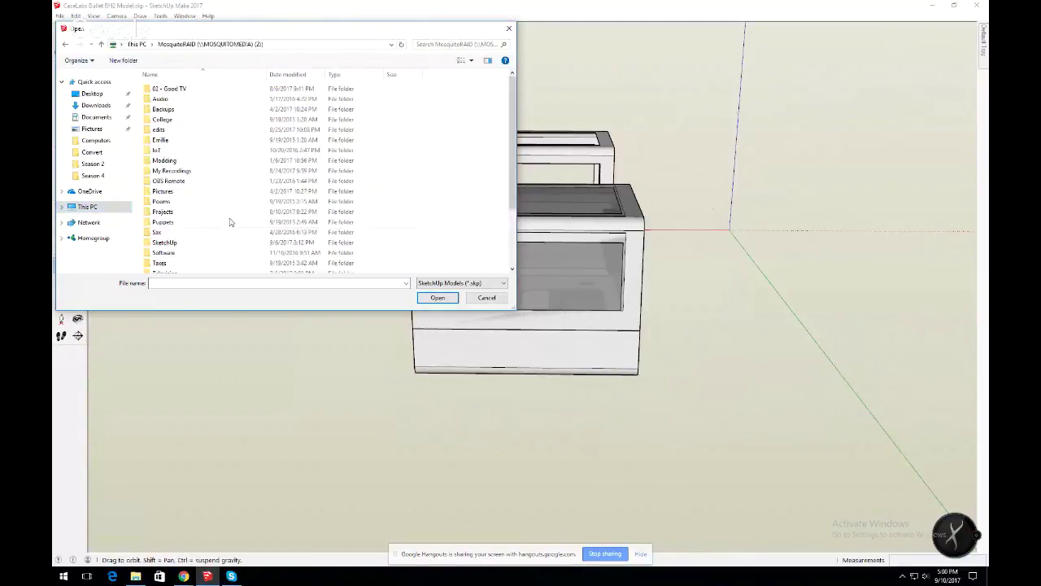
{"action": "scroll", "coordinate": [235, 211], "scroll_direction": "down", "scroll_amount": 5}
{"action": "double_click", "coordinate": [166, 165]}
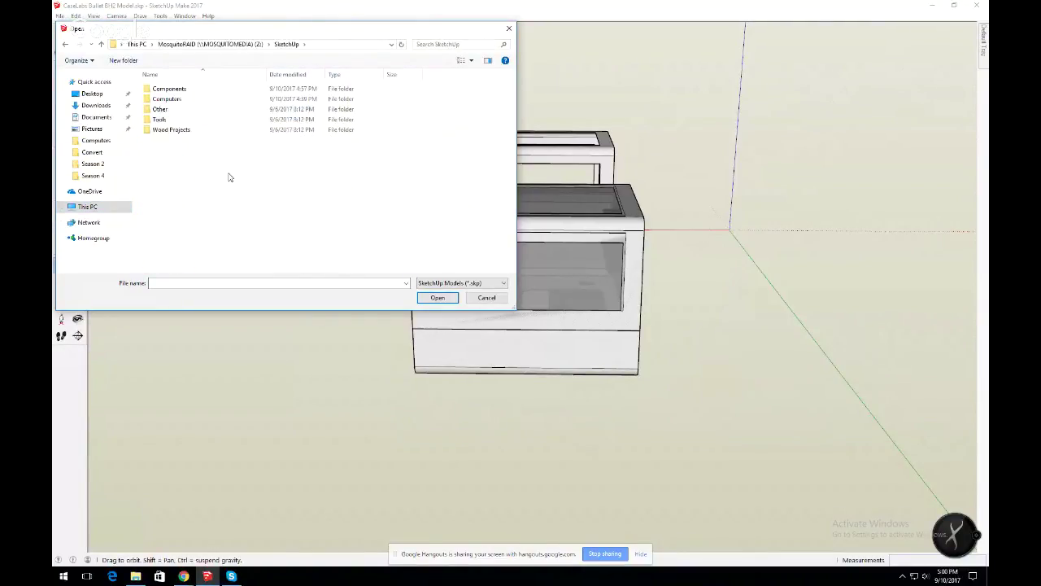
{"action": "double_click", "coordinate": [165, 131]}
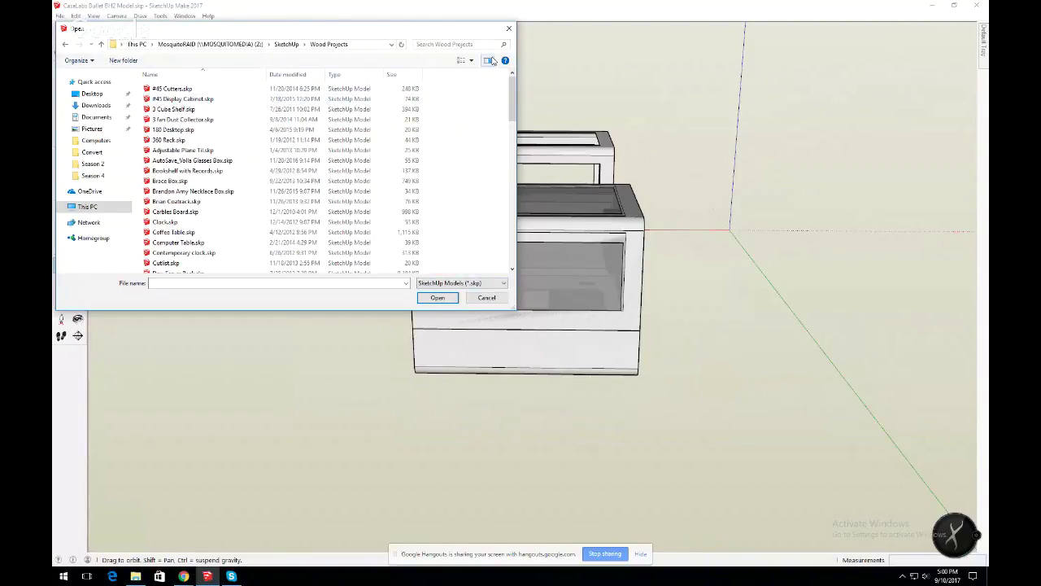
Turn on the preview pane and preview the #45 Cutters.skp model.
{"action": "left_click", "coordinate": [488, 60]}
{"action": "left_click", "coordinate": [173, 87]}
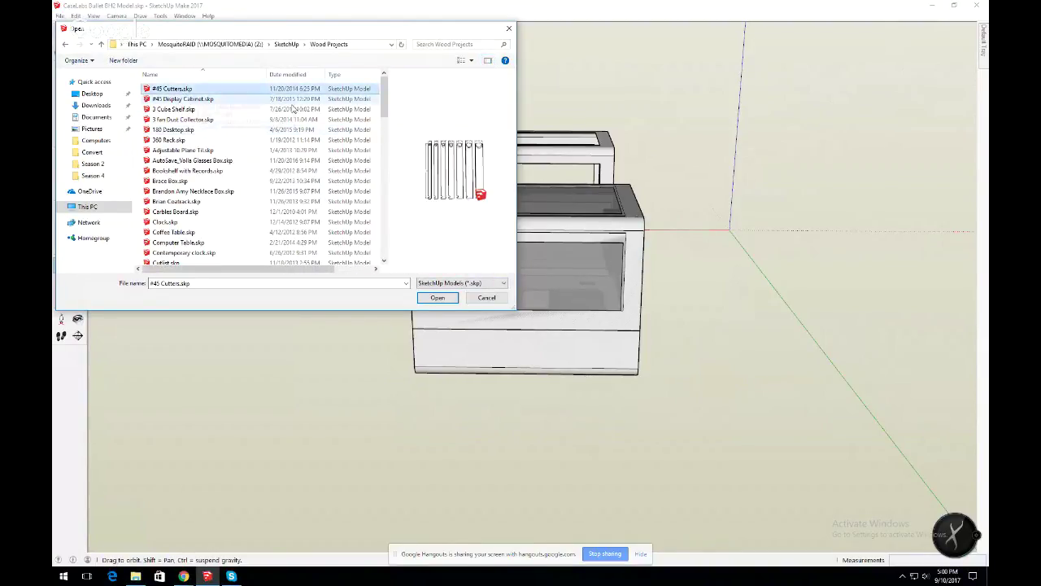
{"action": "left_click_drag", "start_coordinate": [386, 100], "coordinate": [386, 113]}
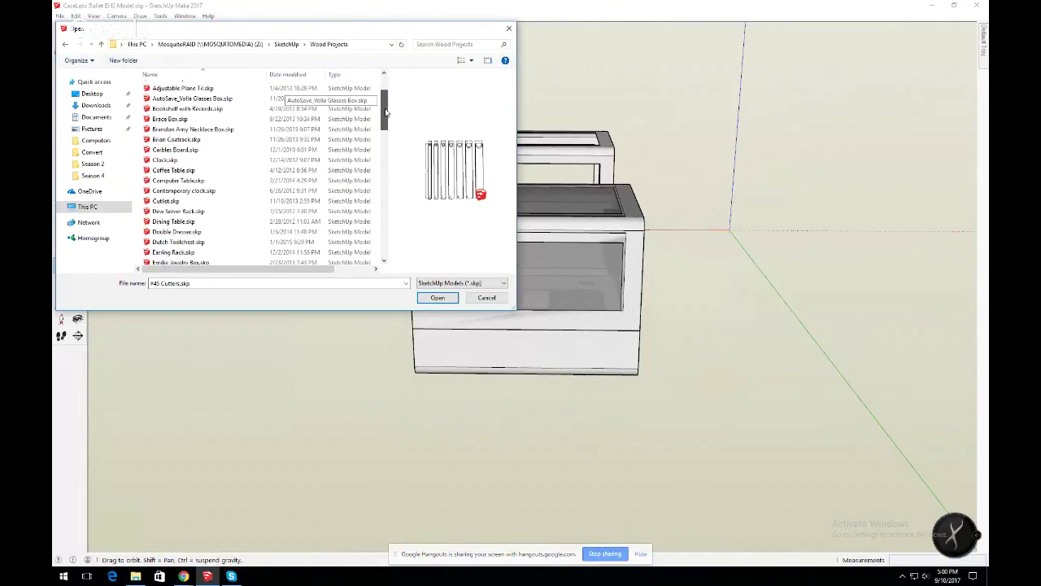
{"action": "left_click_drag", "start_coordinate": [386, 113], "coordinate": [386, 116]}
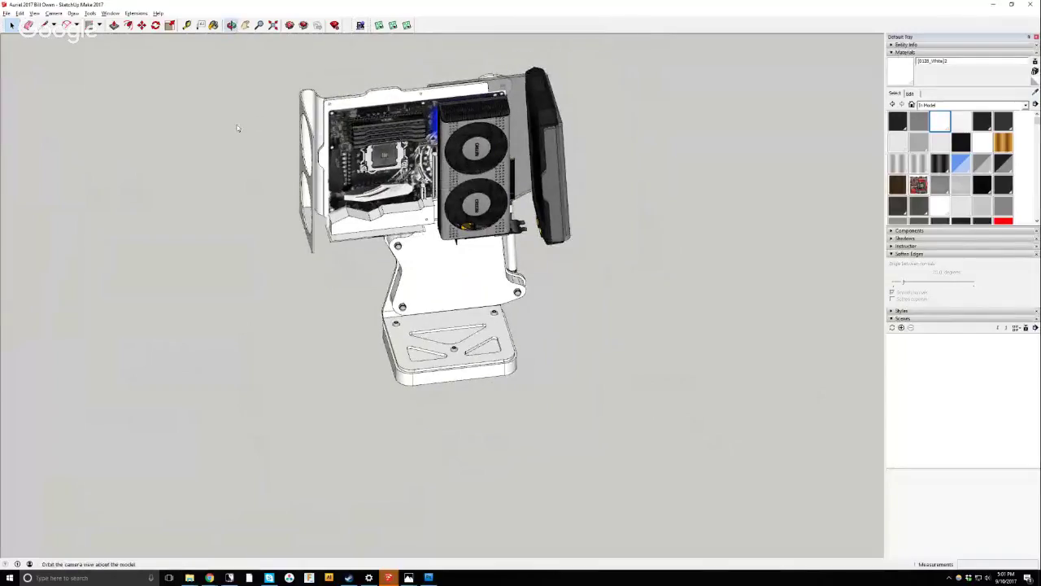
Switch the camera to perspective and orbit toward the graphics card and radiator.
{"action": "left_click_drag", "start_coordinate": [456, 211], "coordinate": [504, 118]}
{"action": "left_click", "coordinate": [57, 14]}
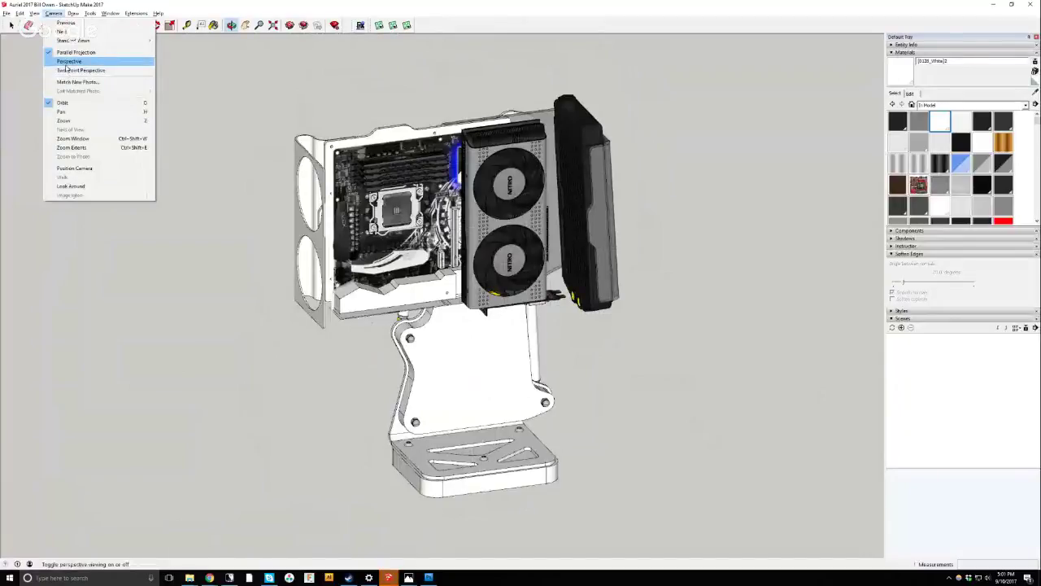
{"action": "left_click", "coordinate": [58, 64]}
{"action": "left_click_drag", "start_coordinate": [558, 282], "coordinate": [83, 94]}
Flip the radiator group along an axis and orbit to face its front.
{"action": "left_click", "coordinate": [12, 24]}
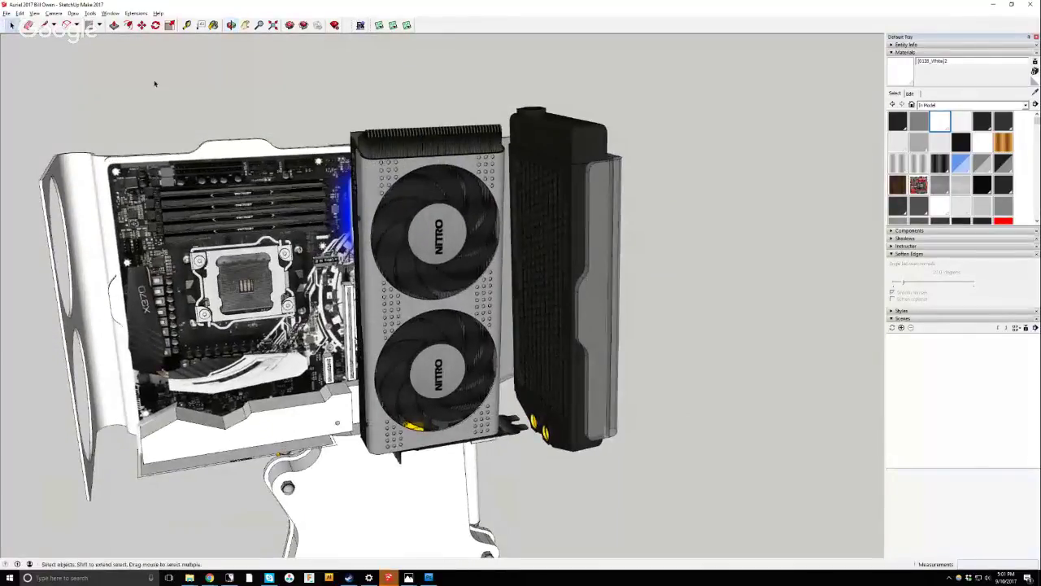
{"action": "right_click", "coordinate": [550, 166]}
{"action": "mouse_move", "coordinate": [583, 271]}
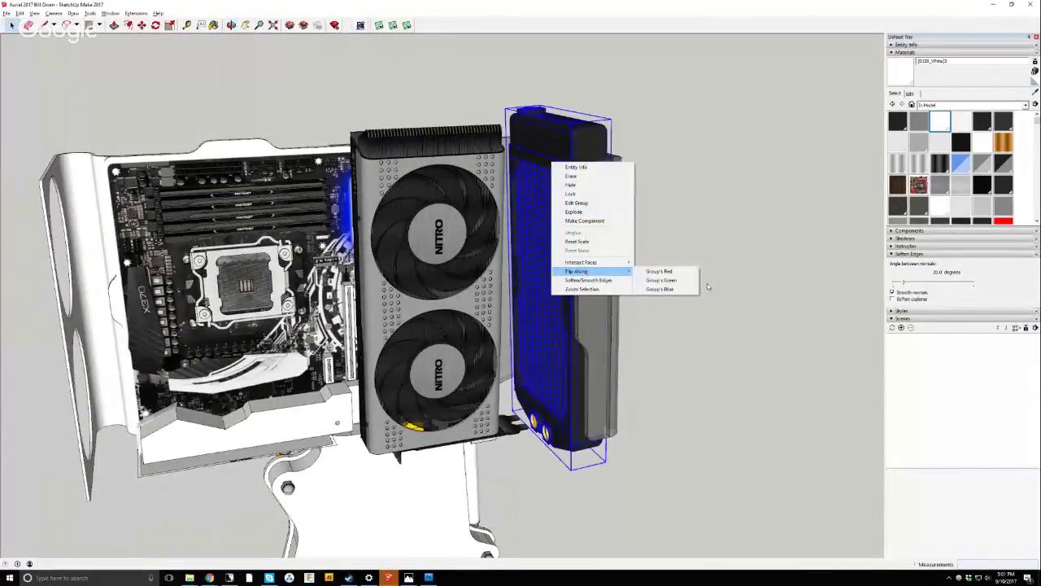
{"action": "left_click", "coordinate": [675, 289]}
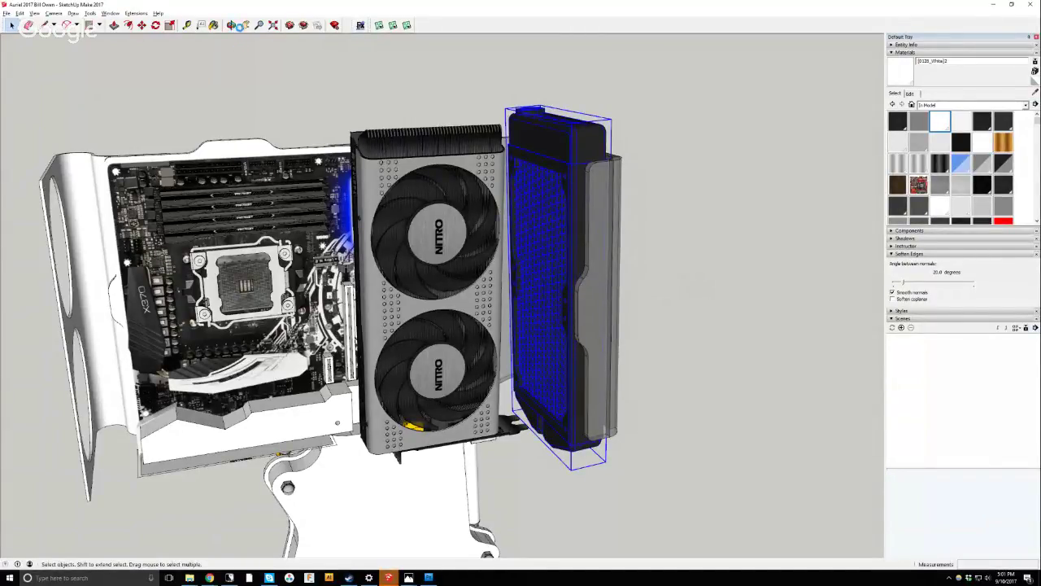
{"action": "left_click", "coordinate": [231, 24]}
{"action": "mouse_move", "coordinate": [350, 181]}
{"action": "left_mouse_down"}
{"action": "mouse_move", "coordinate": [113, 174]}
{"action": "mouse_move", "coordinate": [314, 140]}
{"action": "mouse_move", "coordinate": [203, 122]}
{"action": "left_mouse_up"}
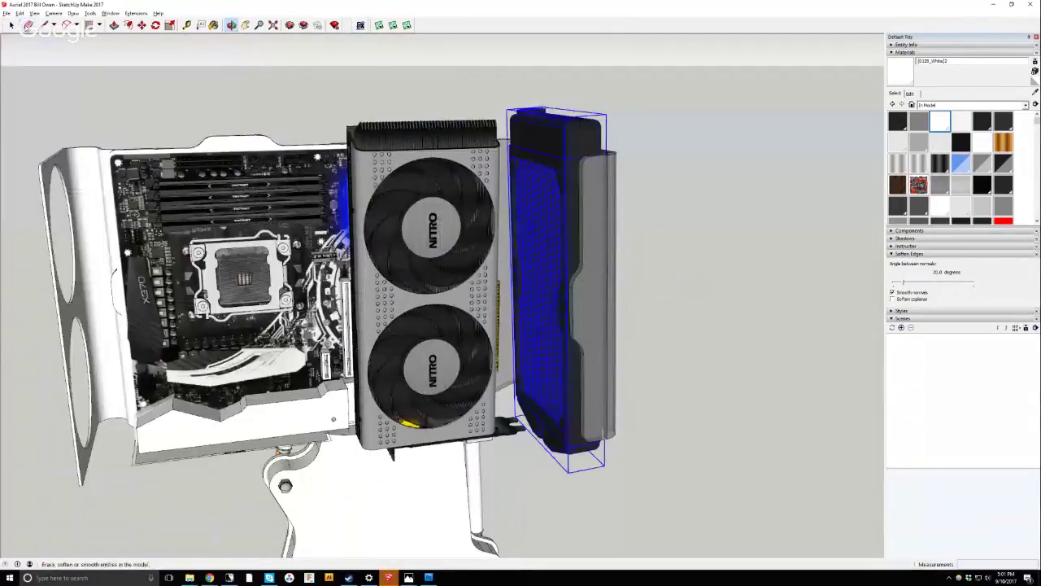
Flip the radiator along its green axis, then along its red axis.
{"action": "left_click", "coordinate": [11, 25]}
{"action": "right_click", "coordinate": [549, 147]}
{"action": "mouse_move", "coordinate": [586, 254]}
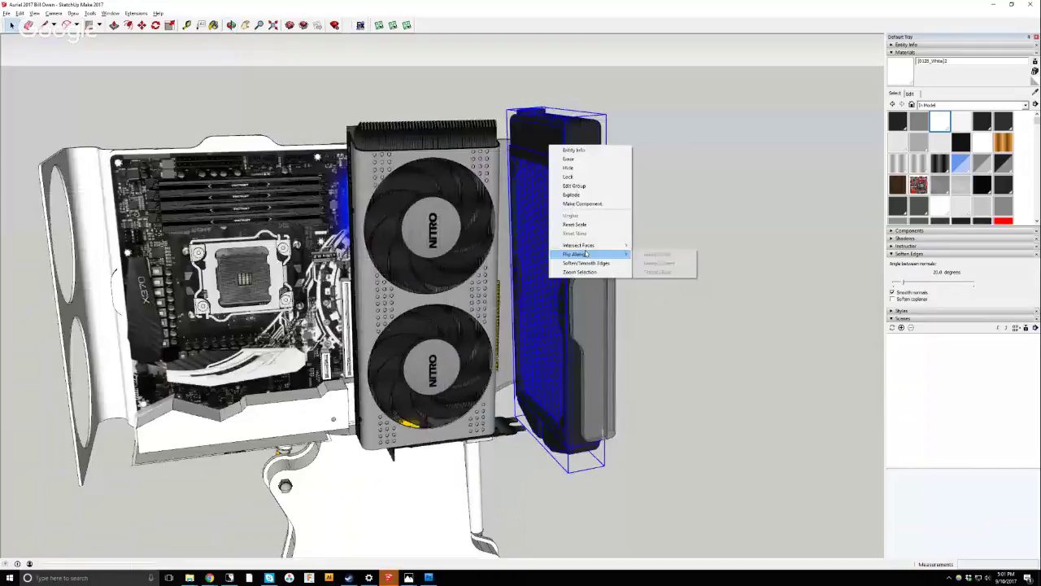
{"action": "left_click", "coordinate": [666, 264]}
{"action": "right_click", "coordinate": [567, 149]}
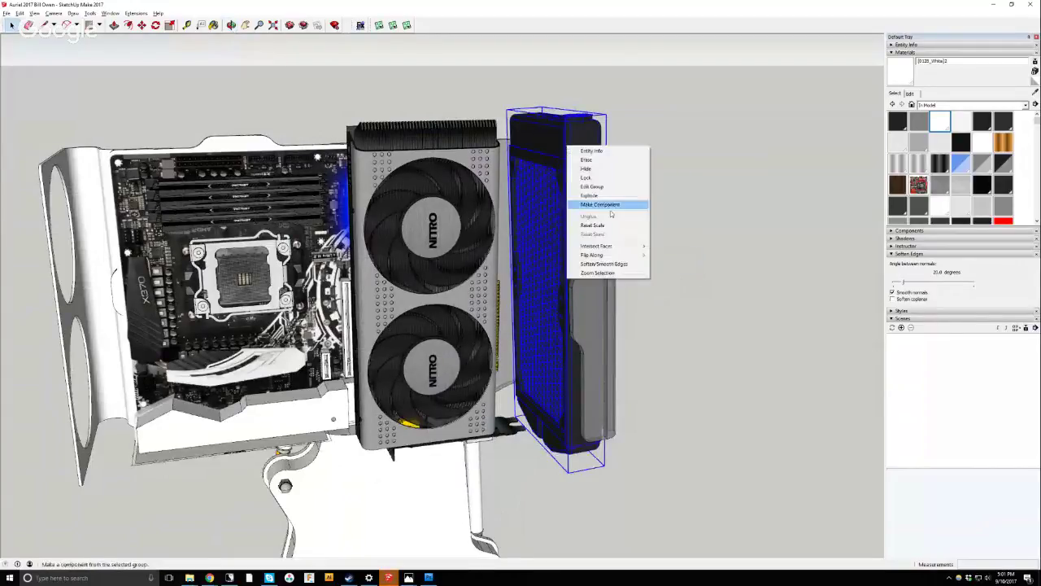
{"action": "mouse_move", "coordinate": [614, 256]}
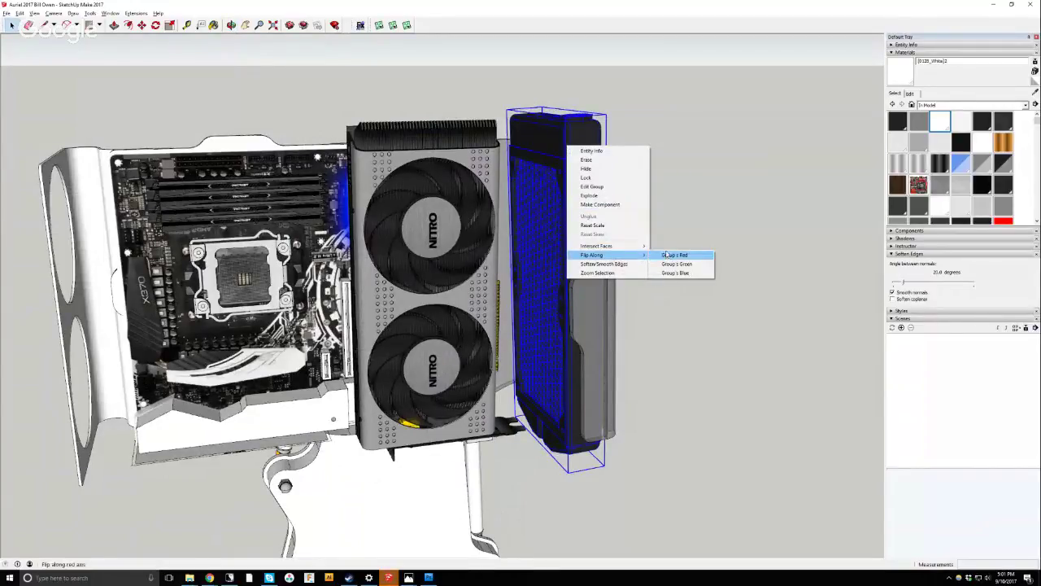
{"action": "left_click", "coordinate": [666, 255]}
{"action": "left_click", "coordinate": [231, 24]}
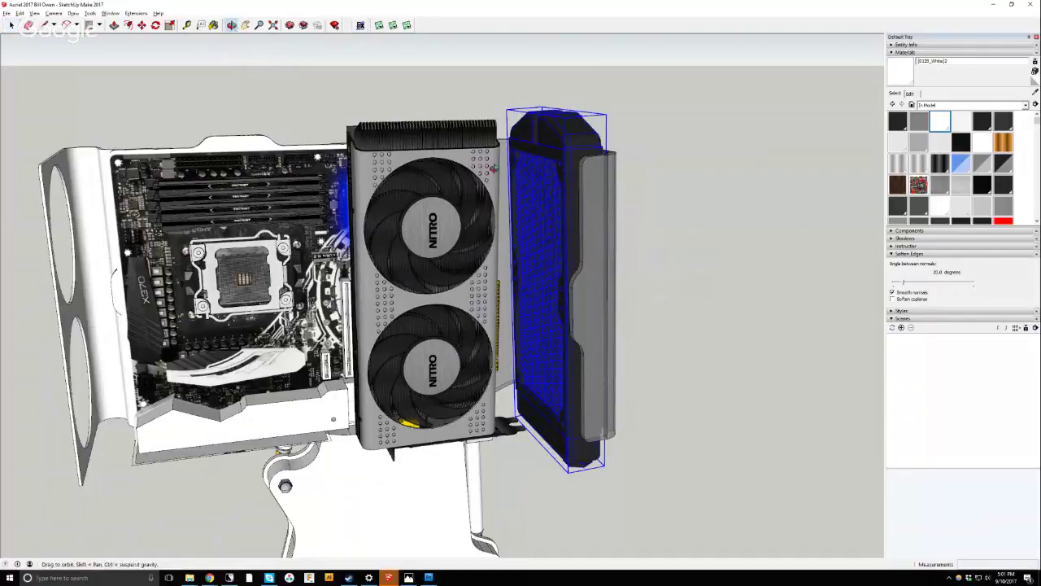
{"action": "left_click_drag", "start_coordinate": [492, 168], "coordinate": [48, 53]}
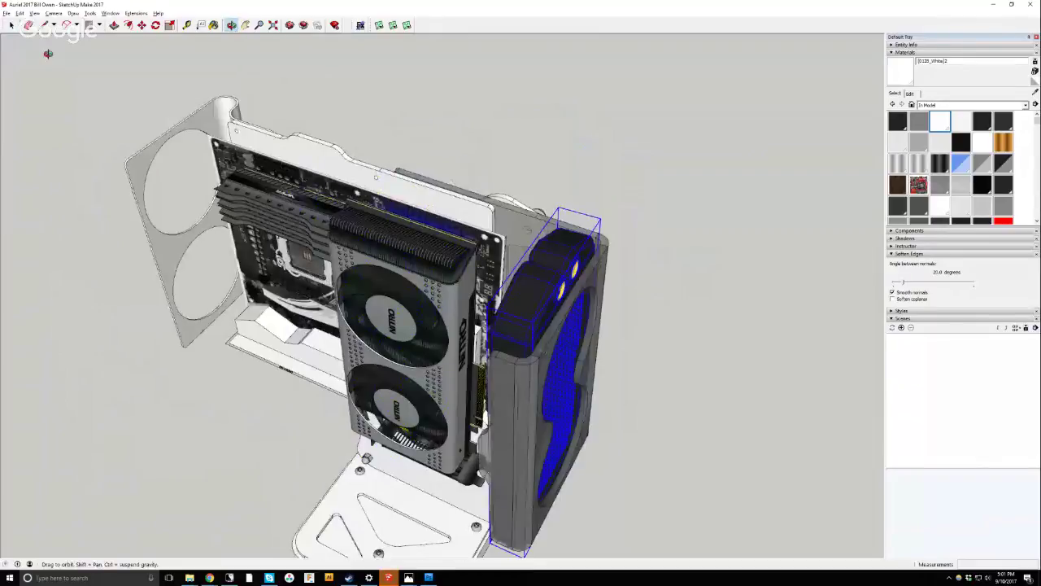
Flip the radiator along its red axis once more.
{"action": "key", "text": "space"}
{"action": "right_click", "coordinate": [525, 306]}
{"action": "mouse_move", "coordinate": [581, 413]}
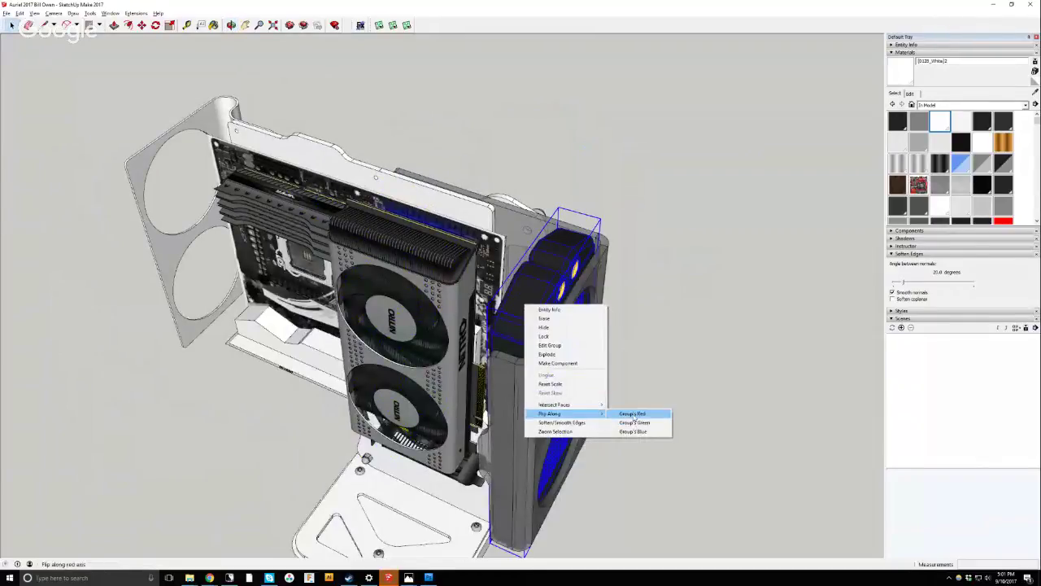
{"action": "left_click", "coordinate": [633, 414]}
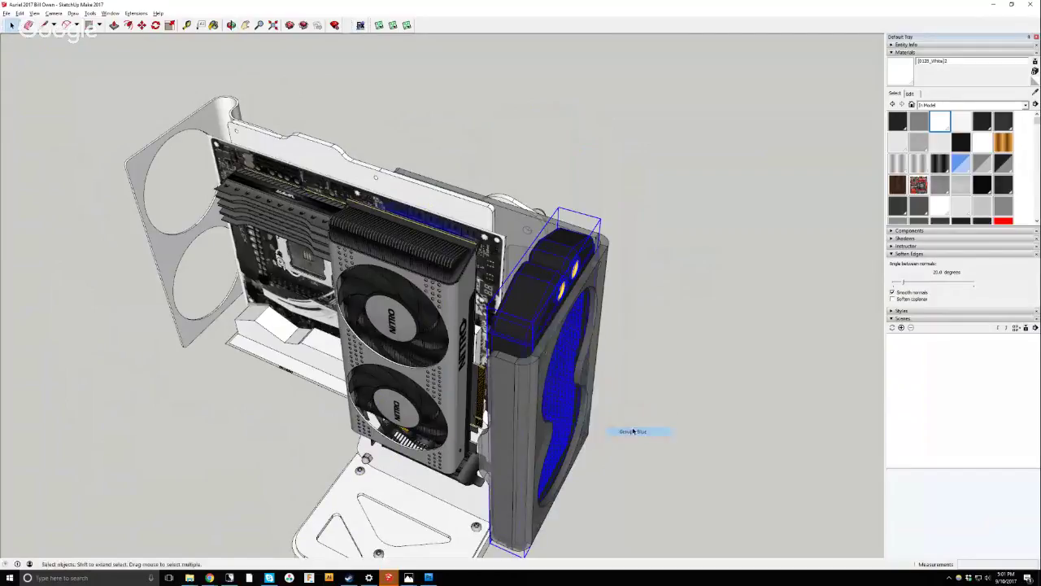
Orbit around the card, radiator and motherboard to check orientation, then zoom extents.
{"action": "key", "text": "o"}
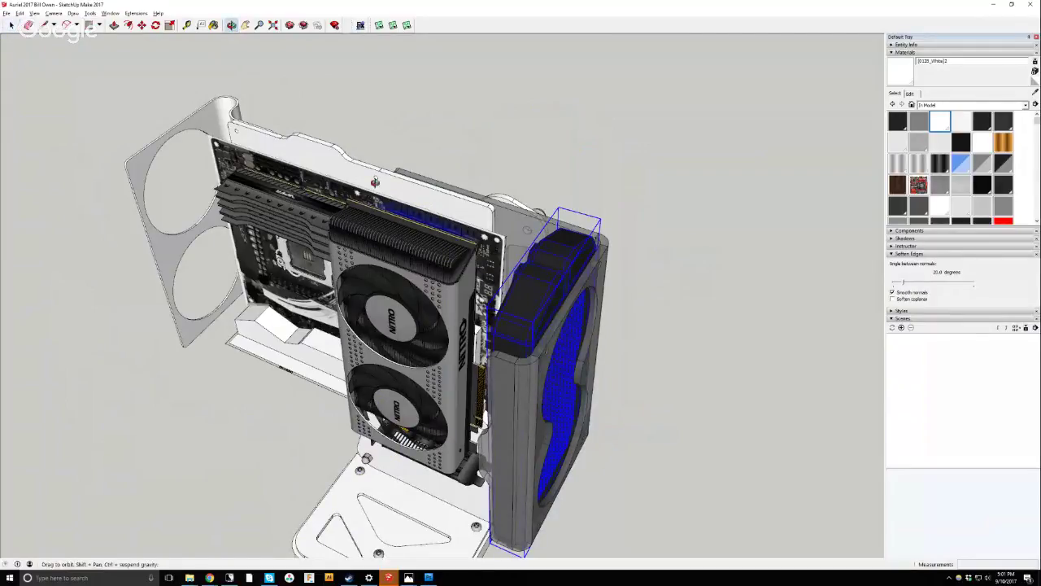
{"action": "left_click_drag", "start_coordinate": [375, 180], "coordinate": [623, 144]}
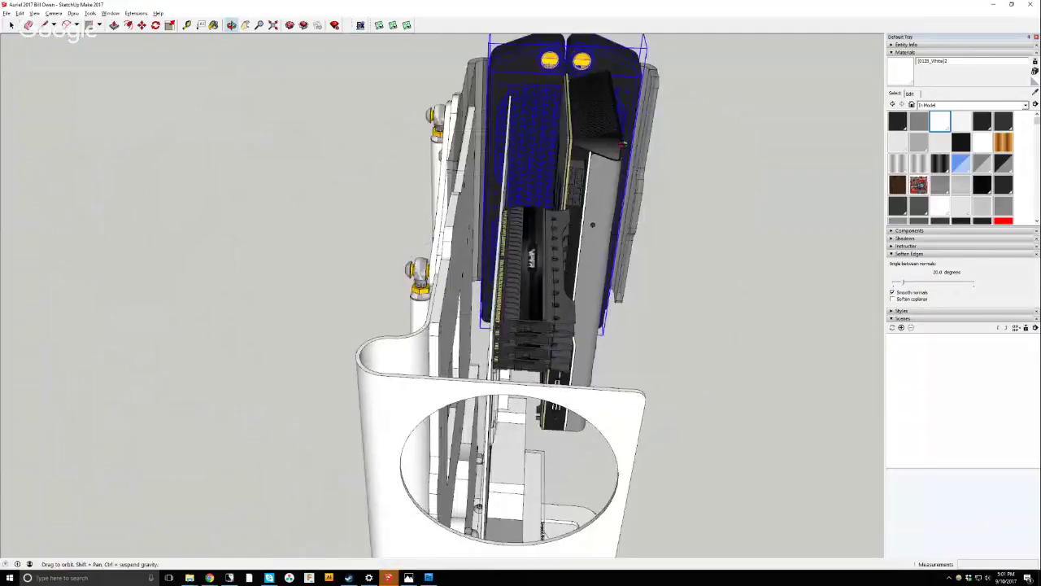
{"action": "left_click_drag", "start_coordinate": [623, 143], "coordinate": [467, 251]}
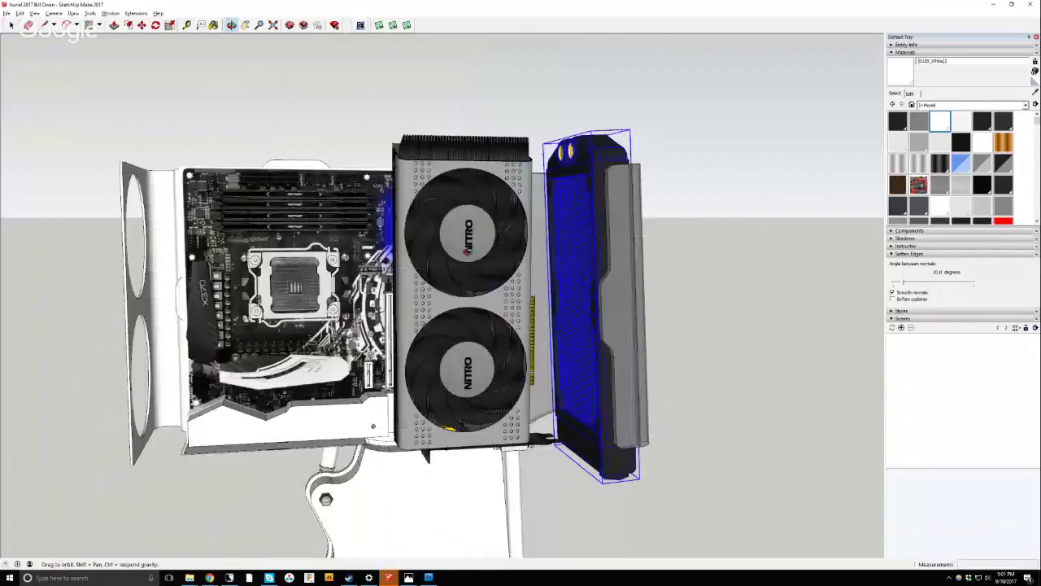
{"action": "middle_click_drag", "start_coordinate": [467, 252], "coordinate": [569, 308]}
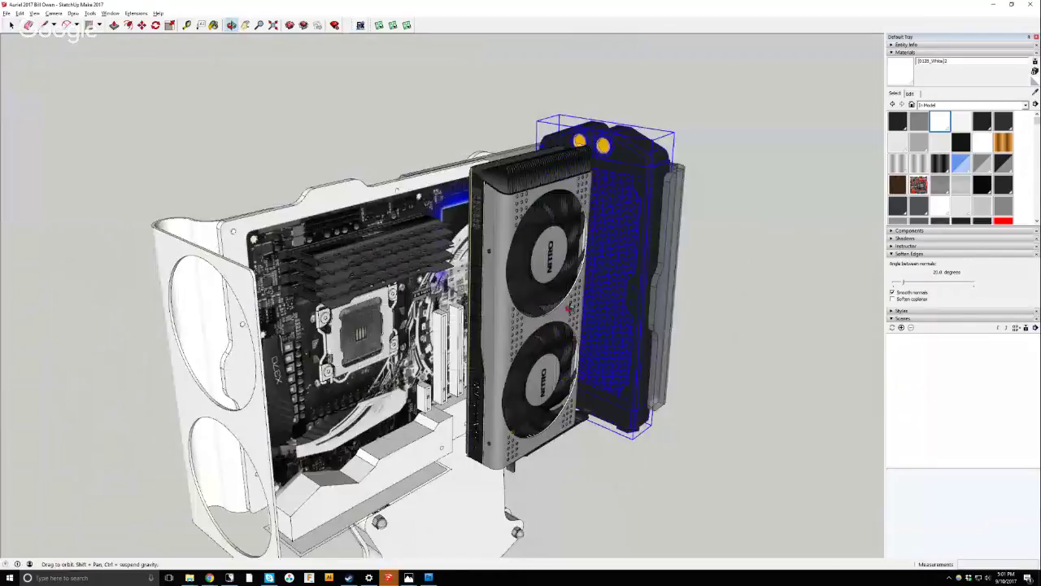
{"action": "scroll", "coordinate": [569, 307], "scroll_direction": "up", "scroll_amount": 4}
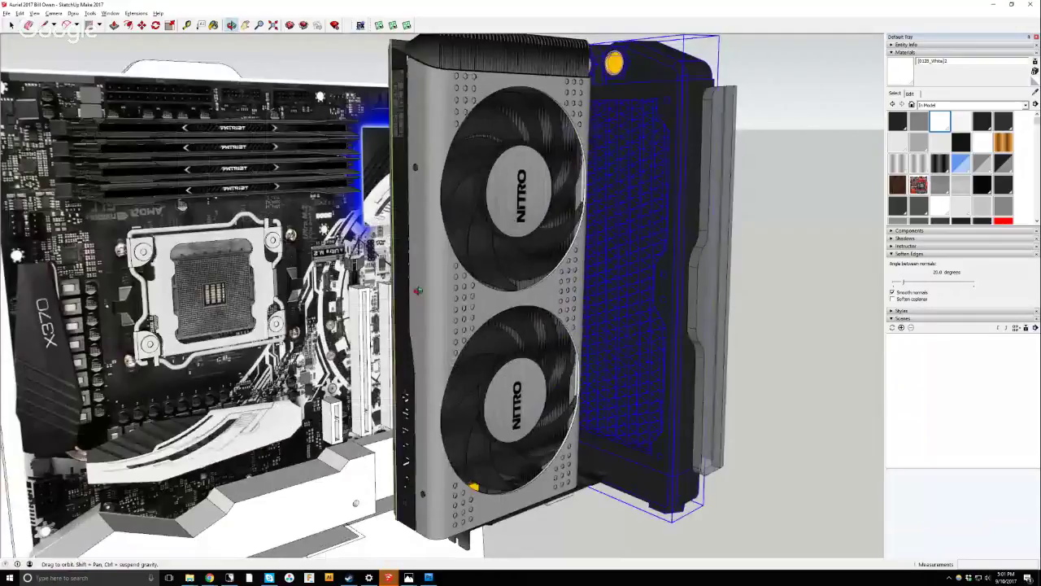
{"action": "middle_click_drag", "start_coordinate": [417, 290], "coordinate": [525, 139]}
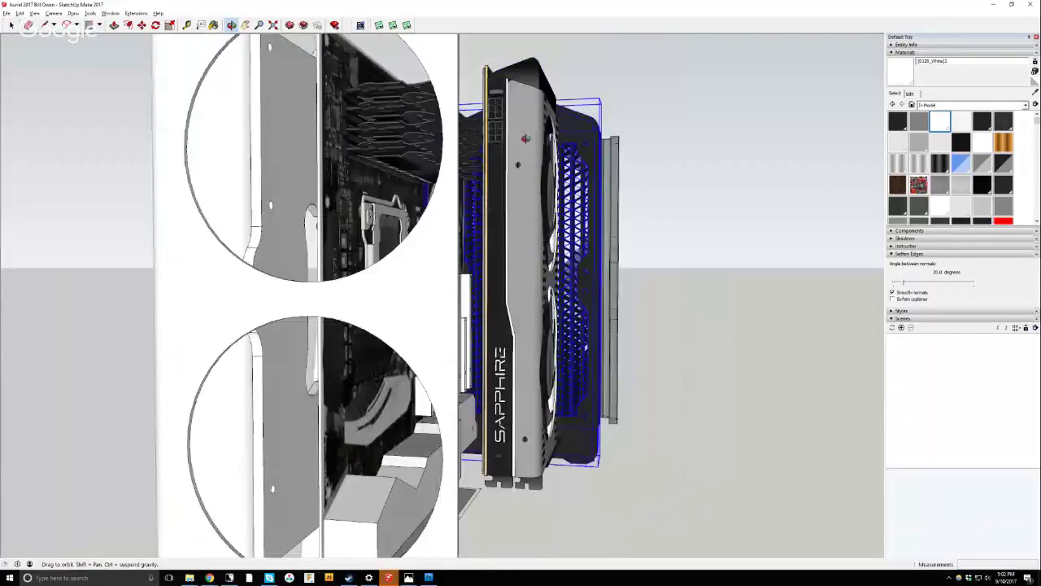
{"action": "scroll", "coordinate": [526, 138], "scroll_direction": "up", "scroll_amount": 2}
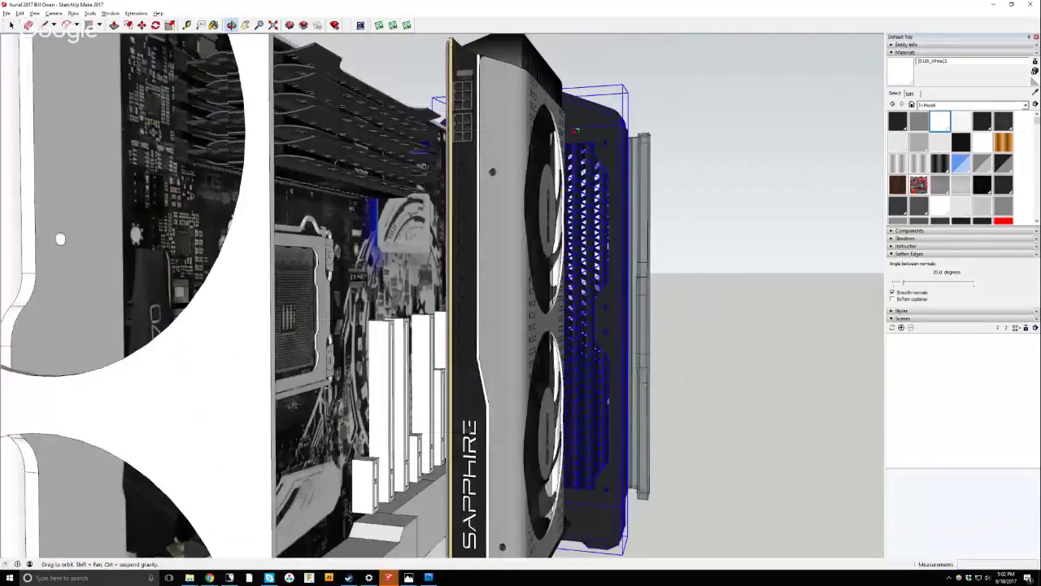
{"action": "middle_click_drag", "start_coordinate": [574, 130], "coordinate": [533, 332]}
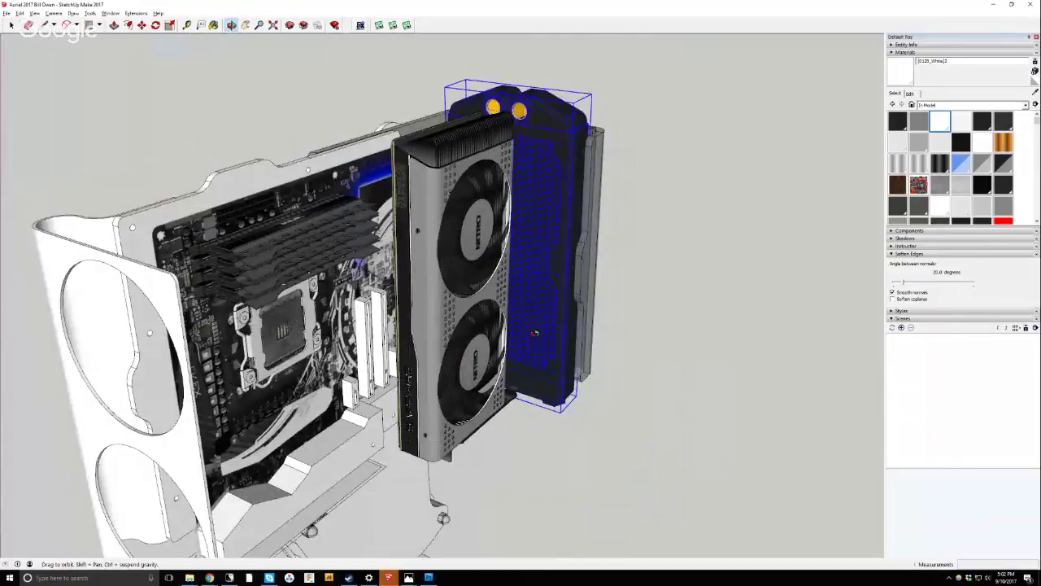
{"action": "middle_click_drag", "start_coordinate": [558, 144], "coordinate": [371, 186]}
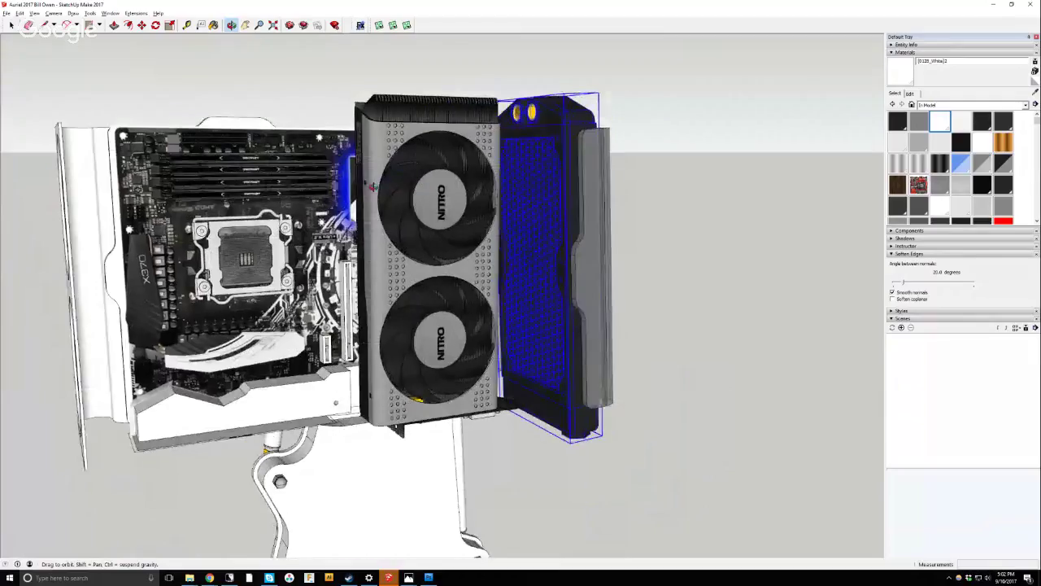
{"action": "key", "text": "shift+z"}
{"action": "key", "text": "space"}
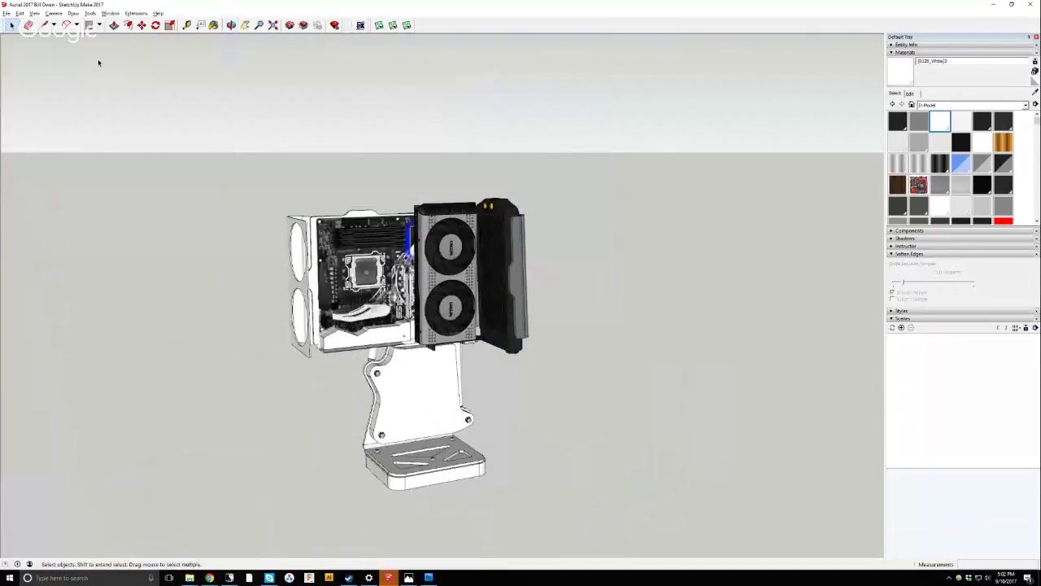
Copy the fan from the 120mm fan model and paste it beside the stand.
{"action": "key", "text": "alt+Tab"}
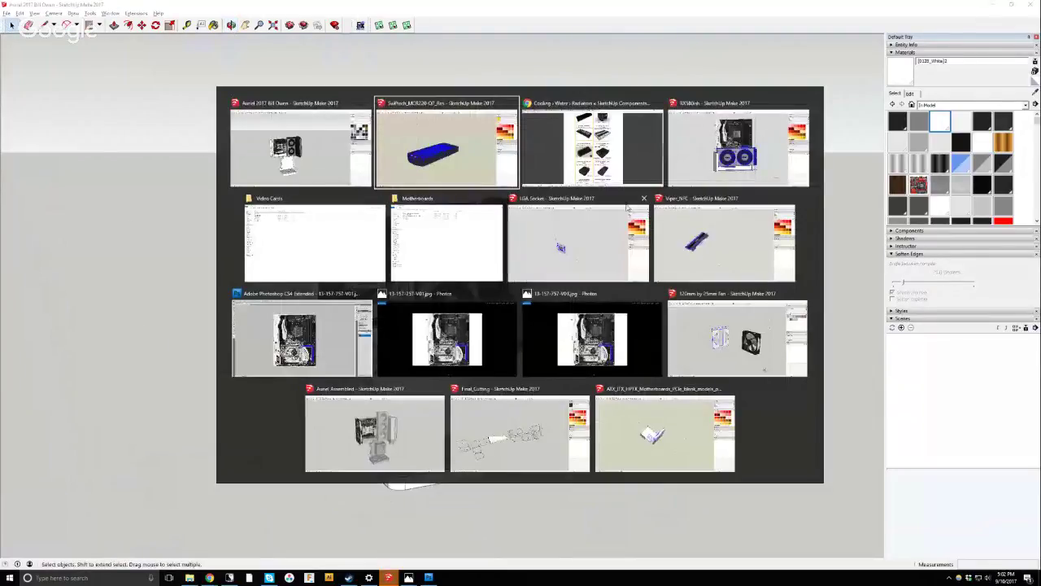
{"action": "left_click", "coordinate": [719, 350]}
{"action": "left_click", "coordinate": [683, 316]}
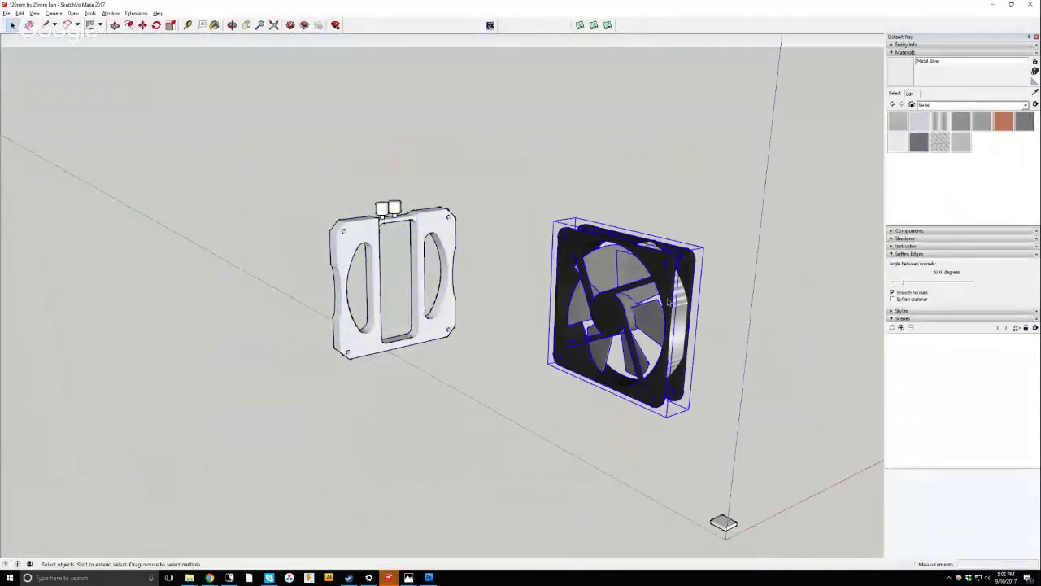
{"action": "key", "text": "alt+Tab"}
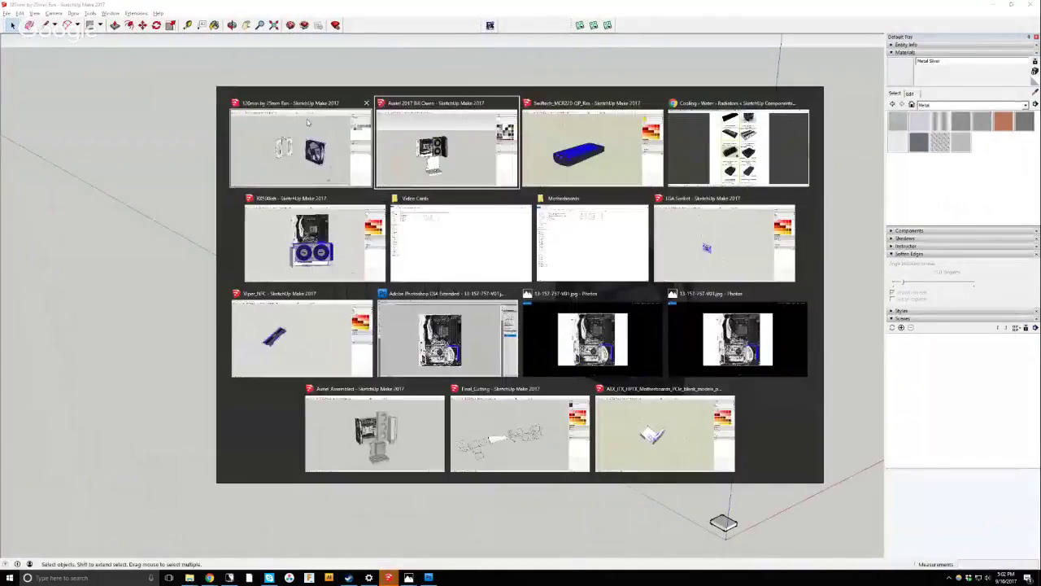
{"action": "left_click", "coordinate": [459, 143]}
{"action": "key", "text": "ctrl+v"}
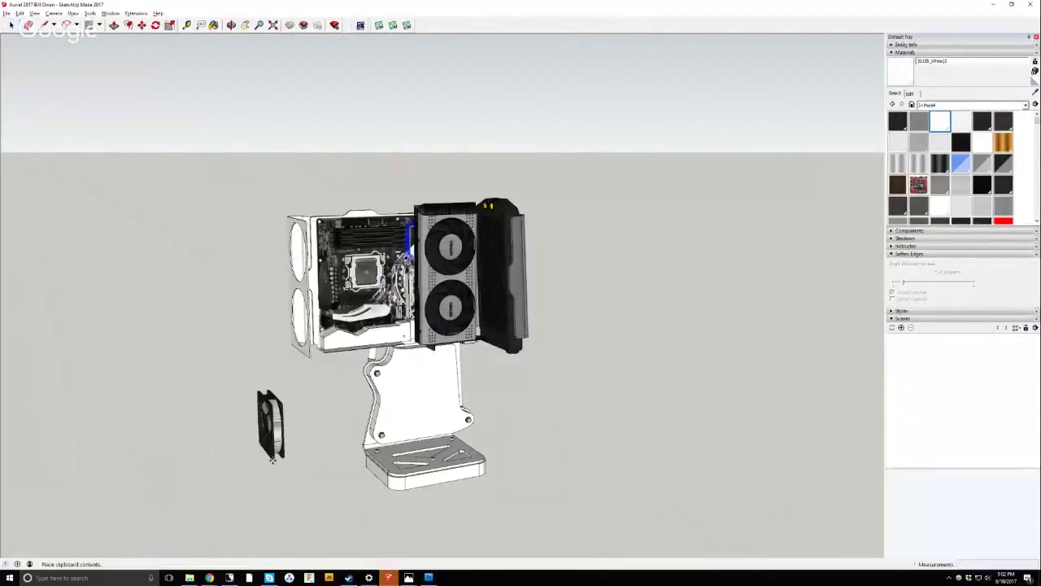
{"action": "left_click", "coordinate": [279, 464]}
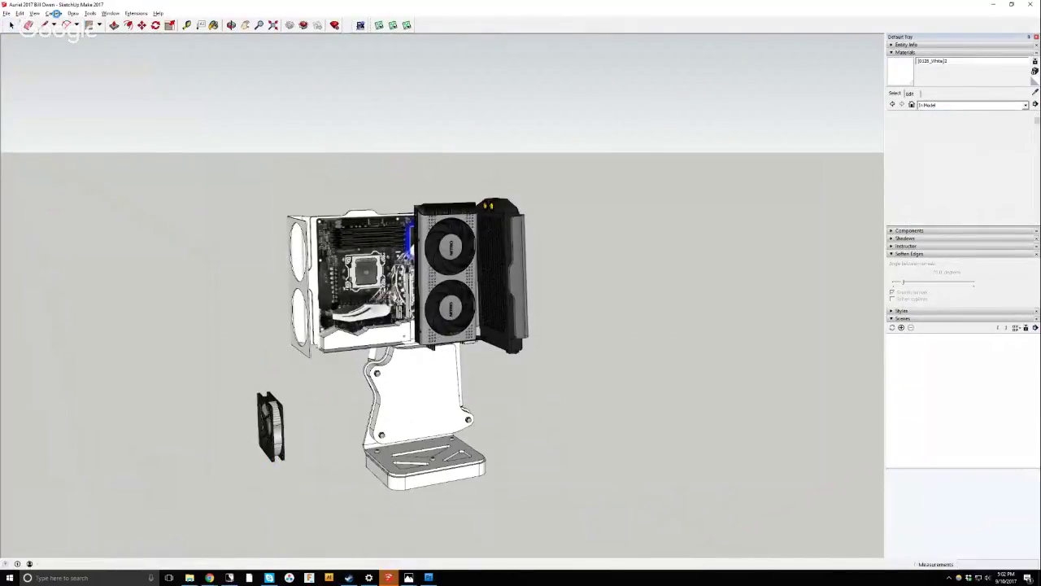
Set the Front view with parallel projection and move the fan up beside the motherboard.
{"action": "left_click", "coordinate": [54, 13]}
{"action": "mouse_move", "coordinate": [92, 40]}
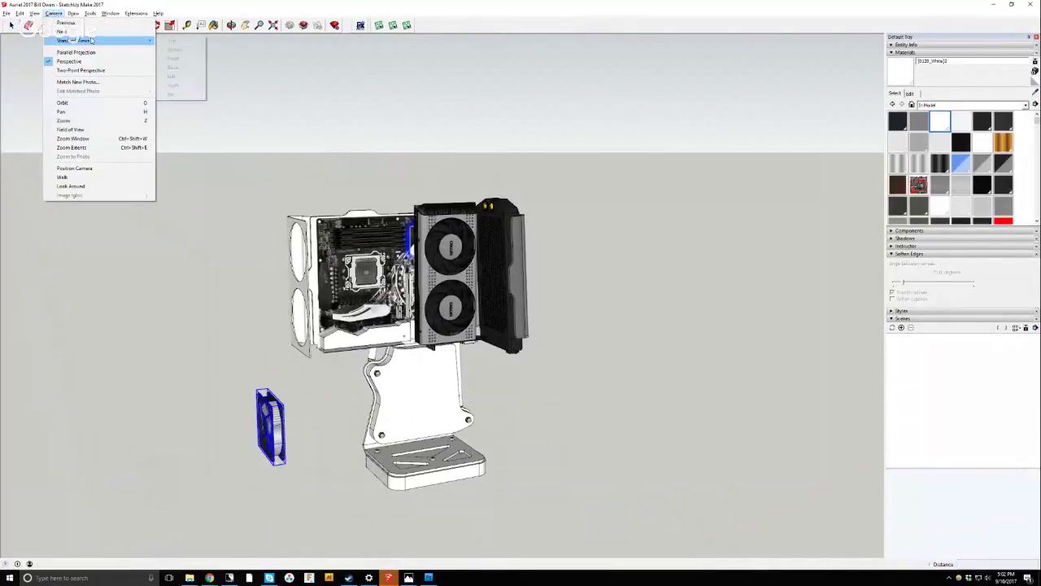
{"action": "left_click", "coordinate": [193, 59]}
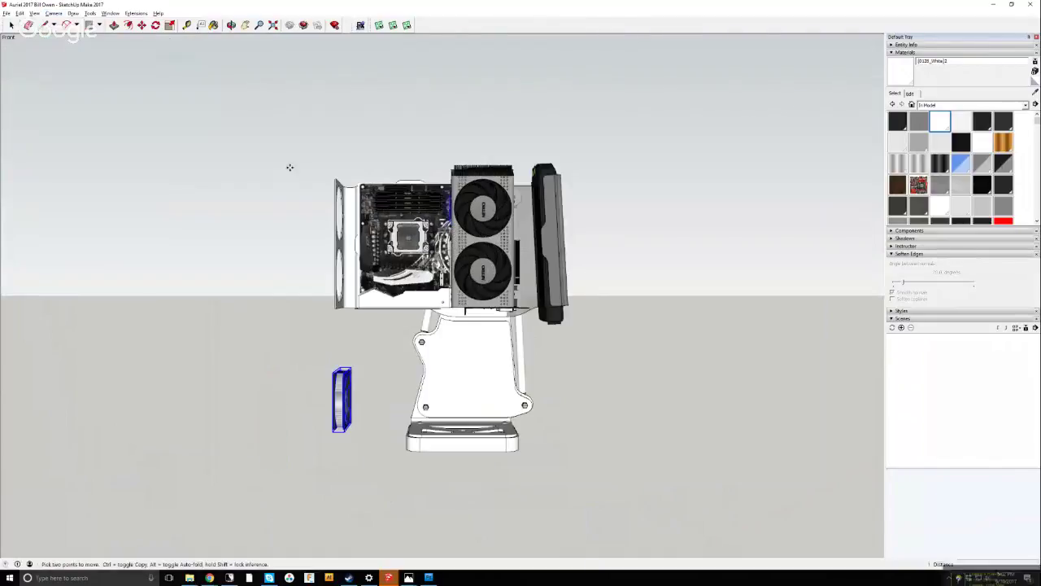
{"action": "left_click", "coordinate": [53, 13]}
{"action": "left_click", "coordinate": [68, 52]}
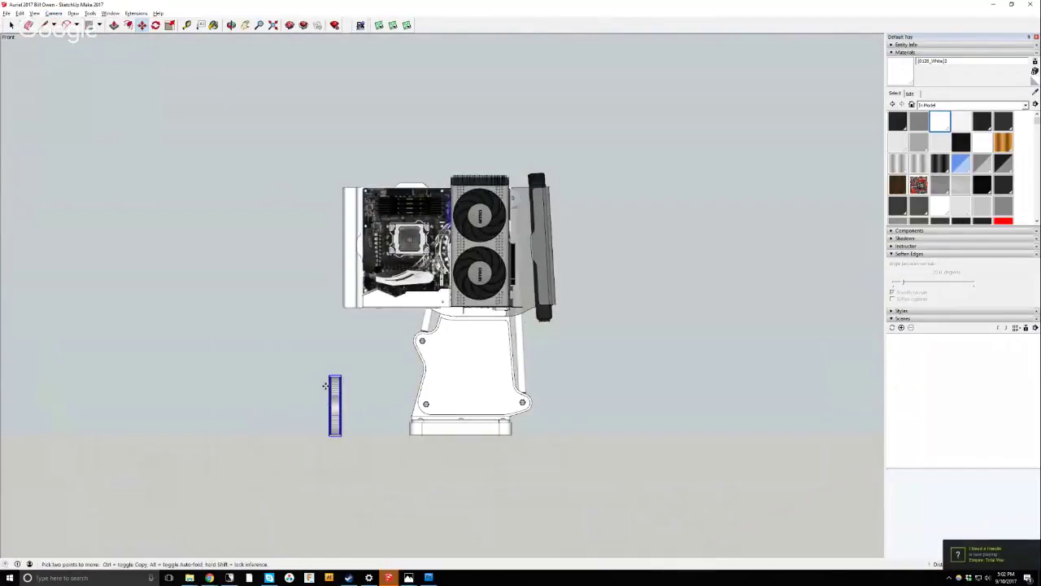
{"action": "left_click_drag", "start_coordinate": [321, 387], "coordinate": [306, 221]}
{"action": "scroll", "coordinate": [311, 239], "scroll_direction": "up", "scroll_amount": 5}
In Top view, move the fan beside the case's left side.
{"action": "left_click", "coordinate": [53, 13]}
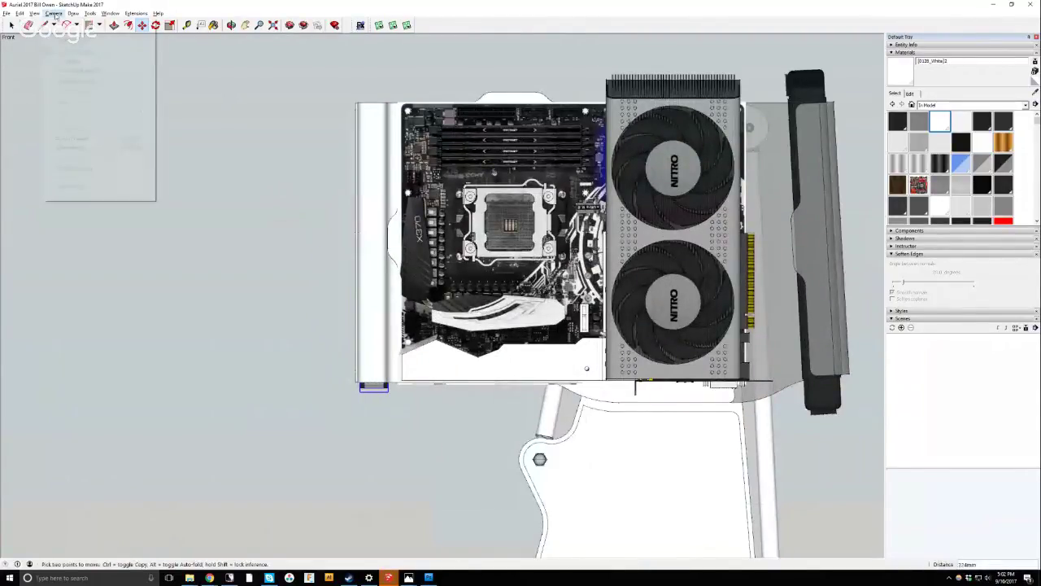
{"action": "mouse_move", "coordinate": [82, 40]}
{"action": "left_click", "coordinate": [173, 39]}
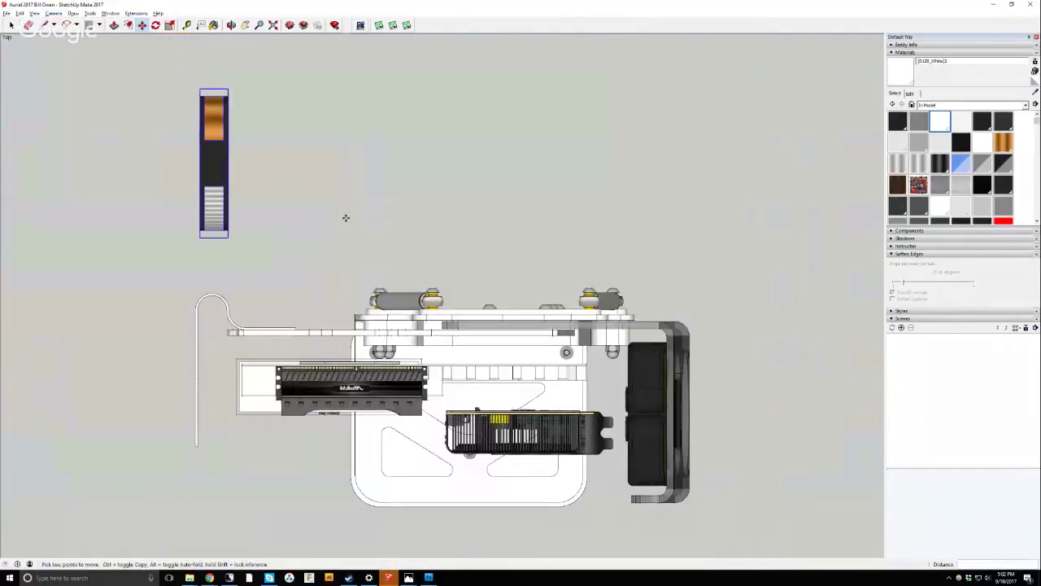
{"action": "left_click", "coordinate": [149, 177]}
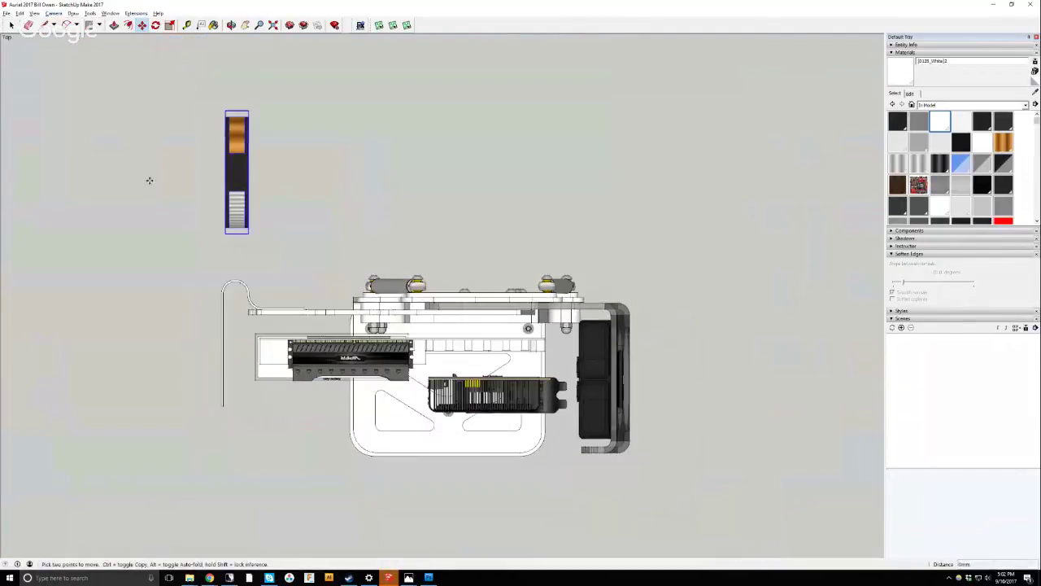
{"action": "left_click", "coordinate": [149, 321]}
{"action": "scroll", "coordinate": [188, 316], "scroll_direction": "up", "scroll_amount": 3}
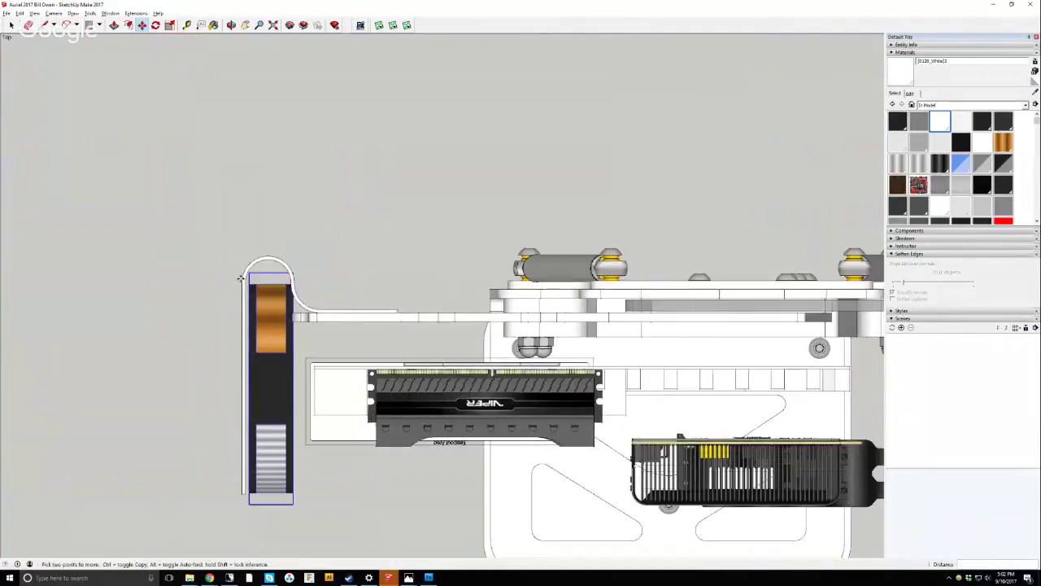
{"action": "scroll", "coordinate": [242, 278], "scroll_direction": "up", "scroll_amount": 4}
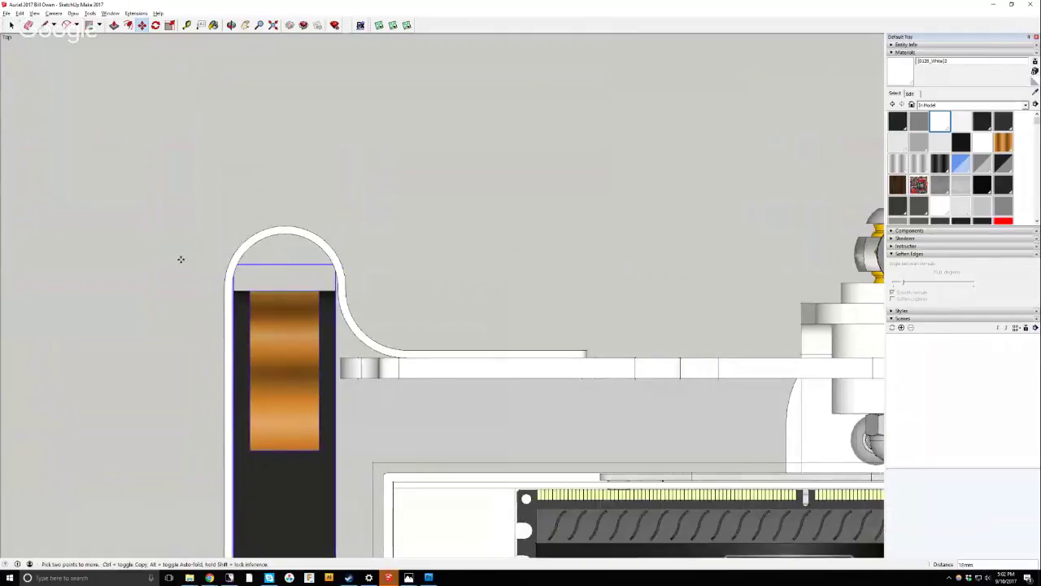
{"action": "scroll", "coordinate": [269, 203], "scroll_direction": "down", "scroll_amount": 5}
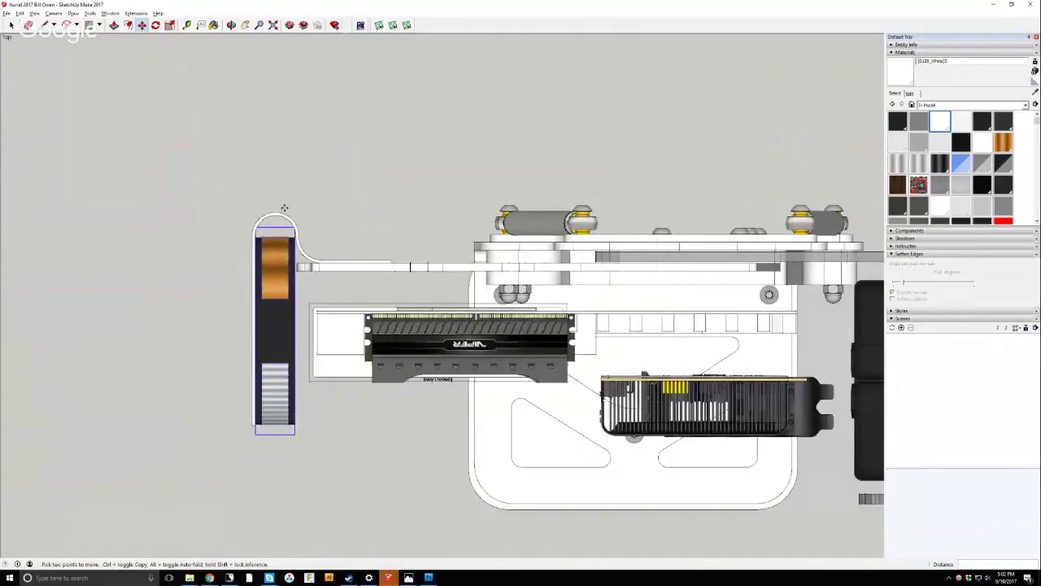
Paint all the fan group's geometry with the Charcoal material.
{"action": "key", "text": "space"}
{"action": "double_click", "coordinate": [275, 270]}
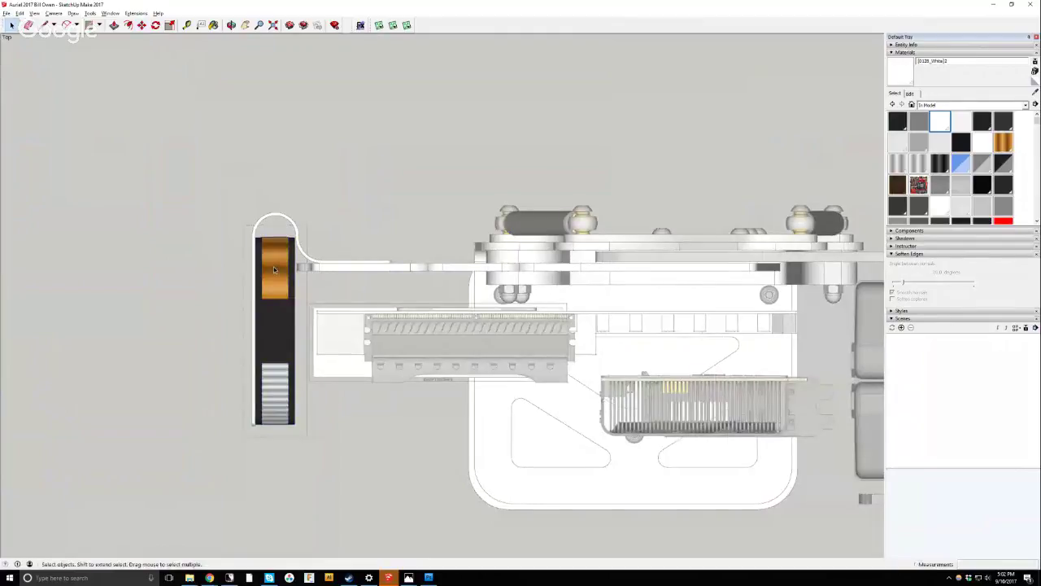
{"action": "triple_click", "coordinate": [274, 270]}
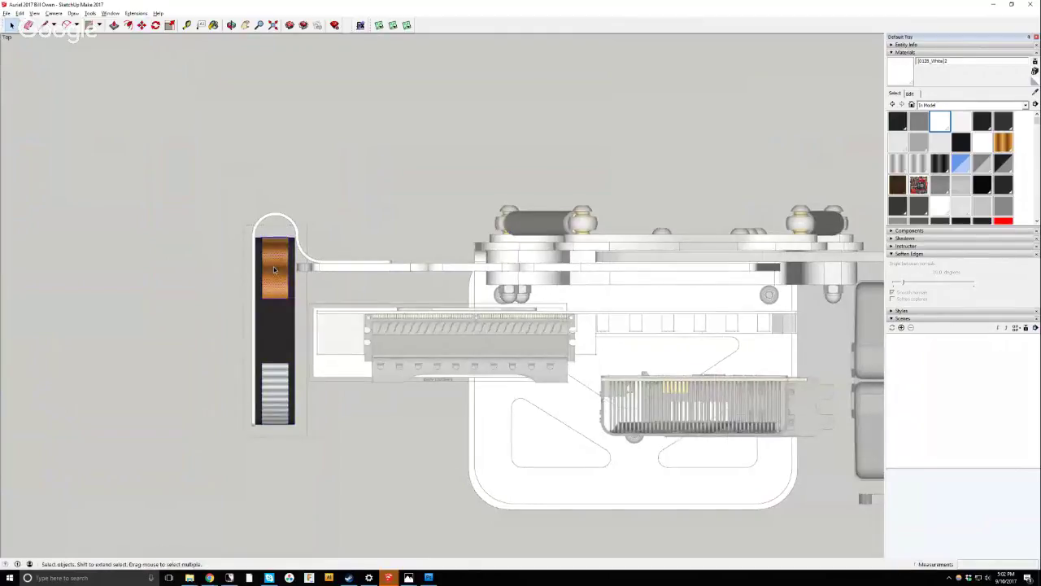
{"action": "left_click", "coordinate": [213, 25]}
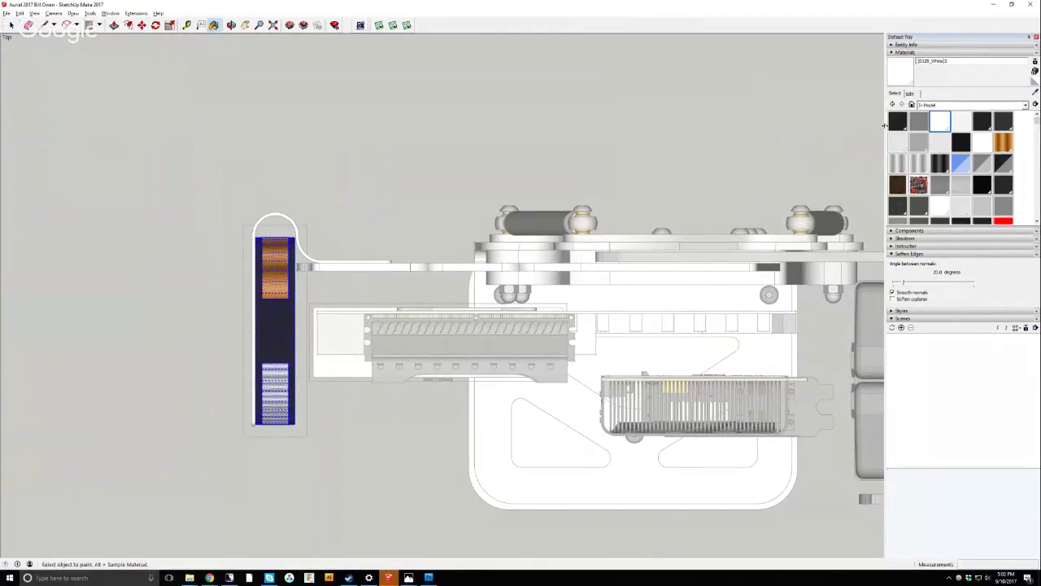
{"action": "left_click", "coordinate": [897, 121]}
{"action": "left_click", "coordinate": [268, 254]}
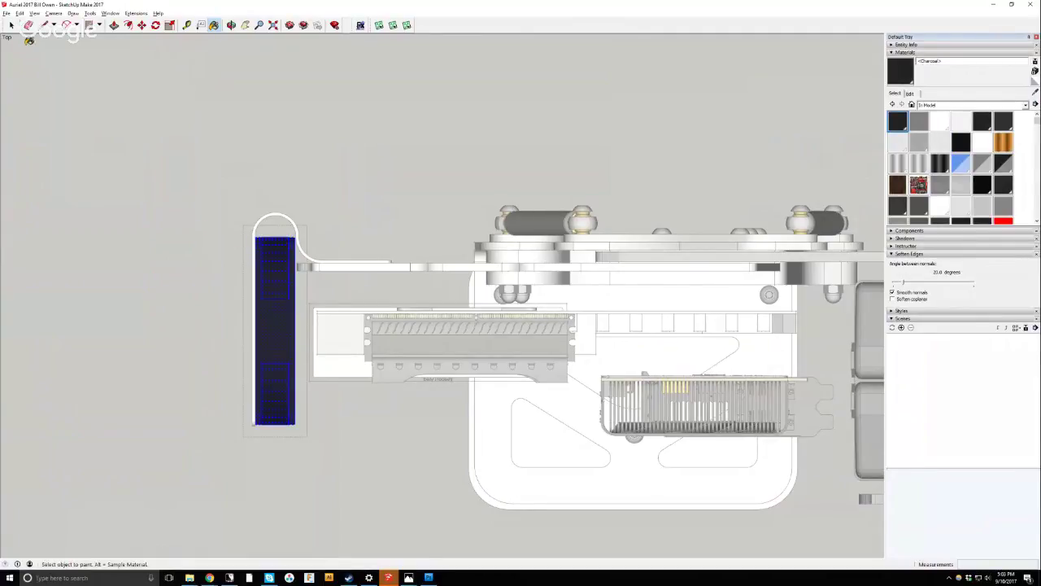
{"action": "left_click", "coordinate": [11, 25]}
{"action": "left_click", "coordinate": [42, 122]}
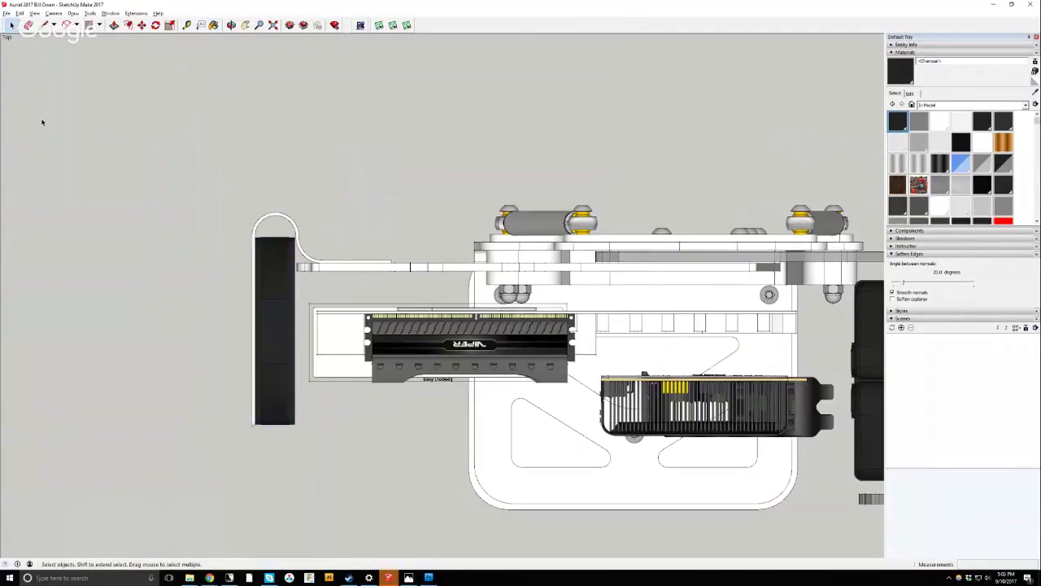
Return to the Front standard view.
{"action": "left_click", "coordinate": [53, 13]}
{"action": "mouse_move", "coordinate": [73, 39]}
{"action": "left_click", "coordinate": [174, 57]}
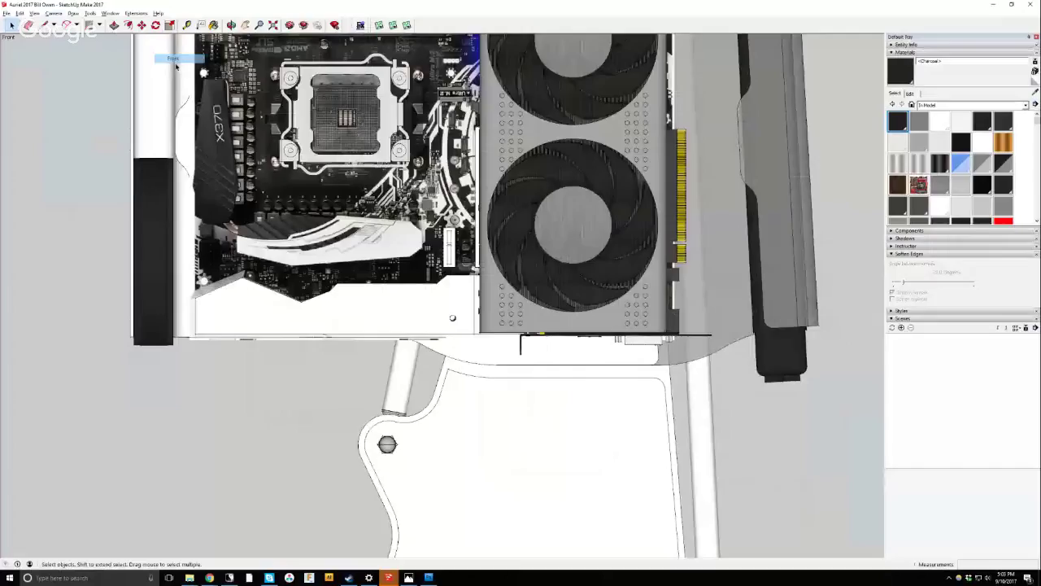
Switch to the Left standard view and select the side-panel fan.
{"action": "left_click", "coordinate": [53, 13]}
{"action": "left_click", "coordinate": [173, 76]}
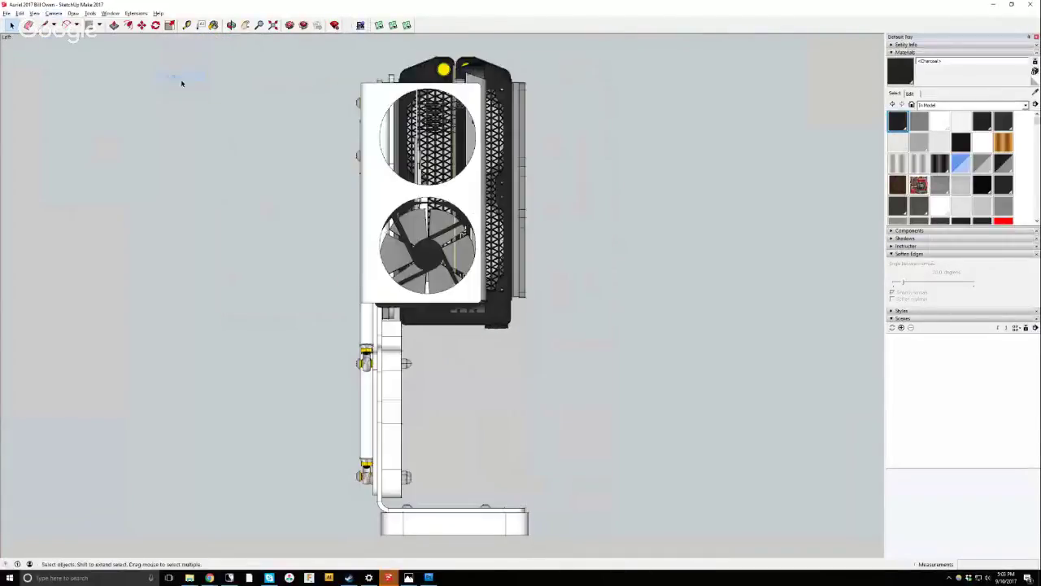
{"action": "left_click", "coordinate": [419, 245]}
{"action": "scroll", "coordinate": [390, 65], "scroll_direction": "up", "scroll_amount": 3}
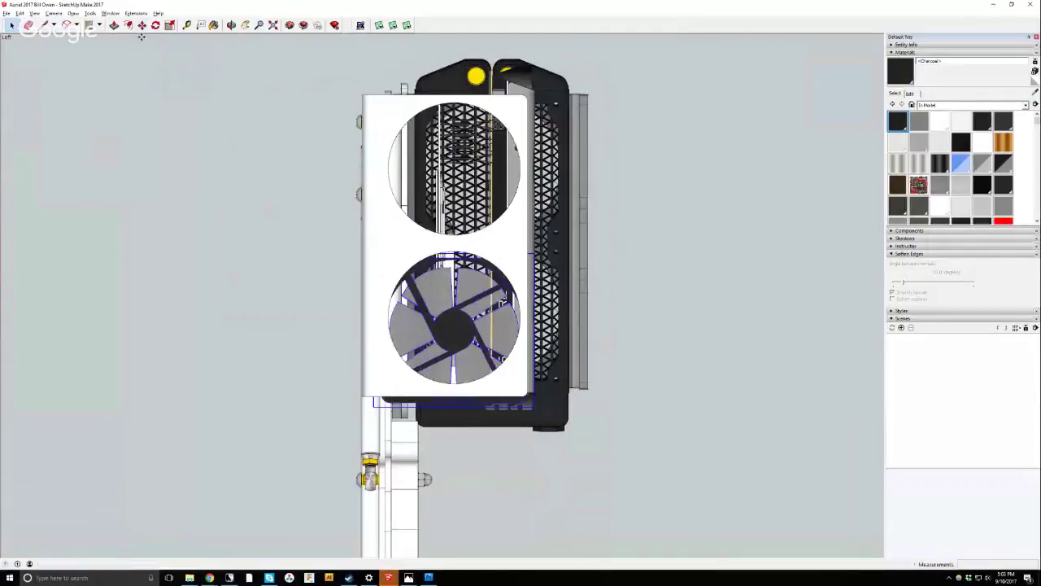
Copy the fan straight up the blue axis to sit above the first one.
{"action": "left_click", "coordinate": [141, 25]}
{"action": "scroll", "coordinate": [309, 188], "scroll_direction": "up", "scroll_amount": 1}
{"action": "left_click", "coordinate": [310, 188]}
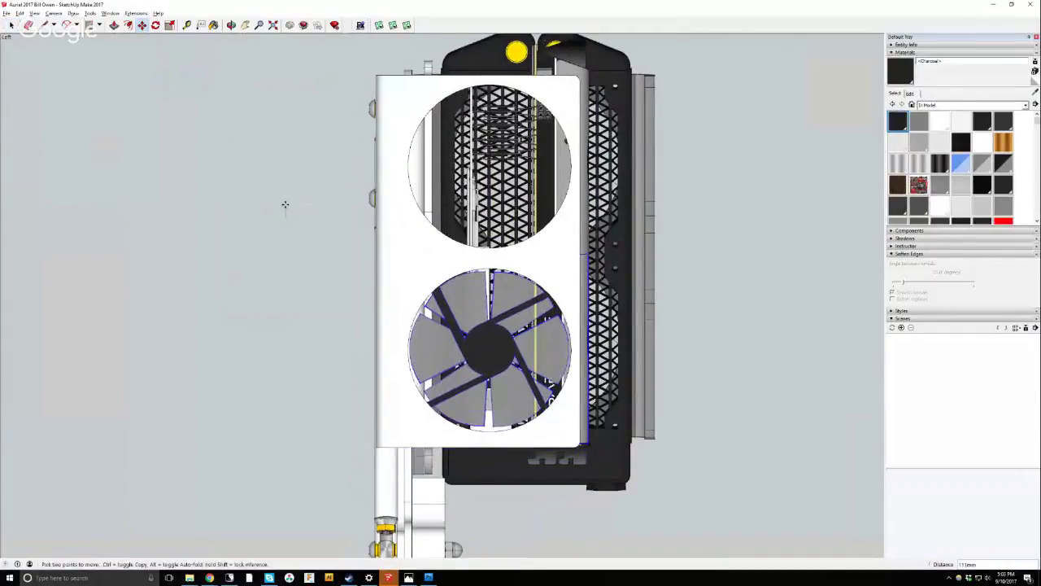
{"action": "key", "text": "ctrl"}
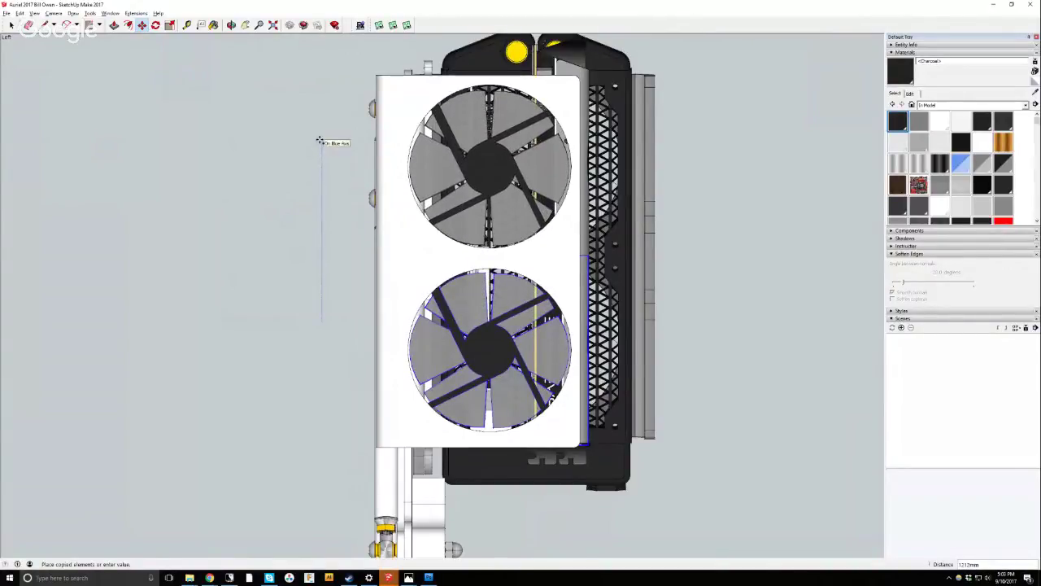
{"action": "left_click", "coordinate": [319, 139]}
{"action": "key", "text": "o"}
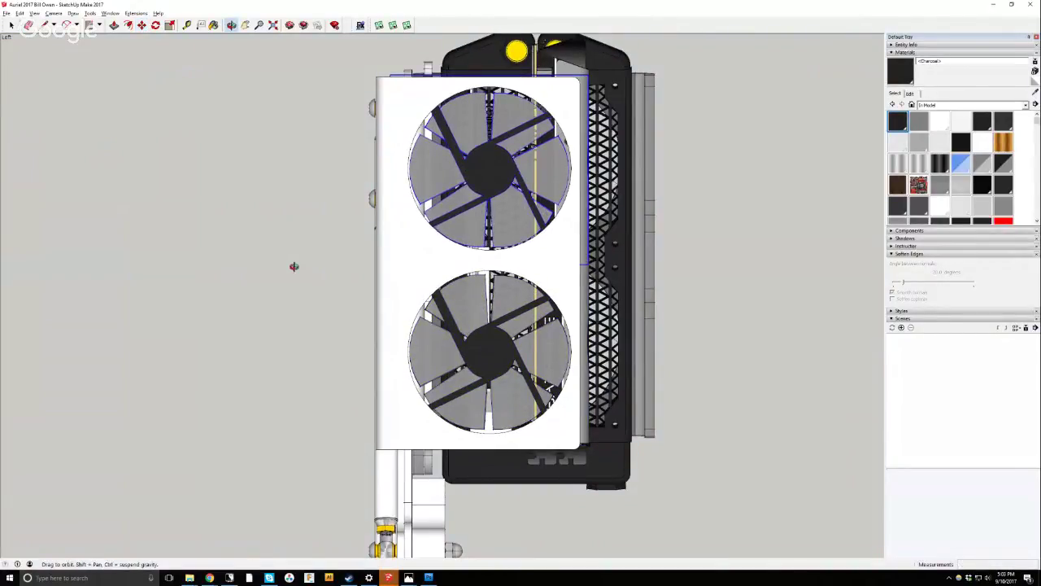
{"action": "left_click_drag", "start_coordinate": [294, 266], "coordinate": [139, 272]}
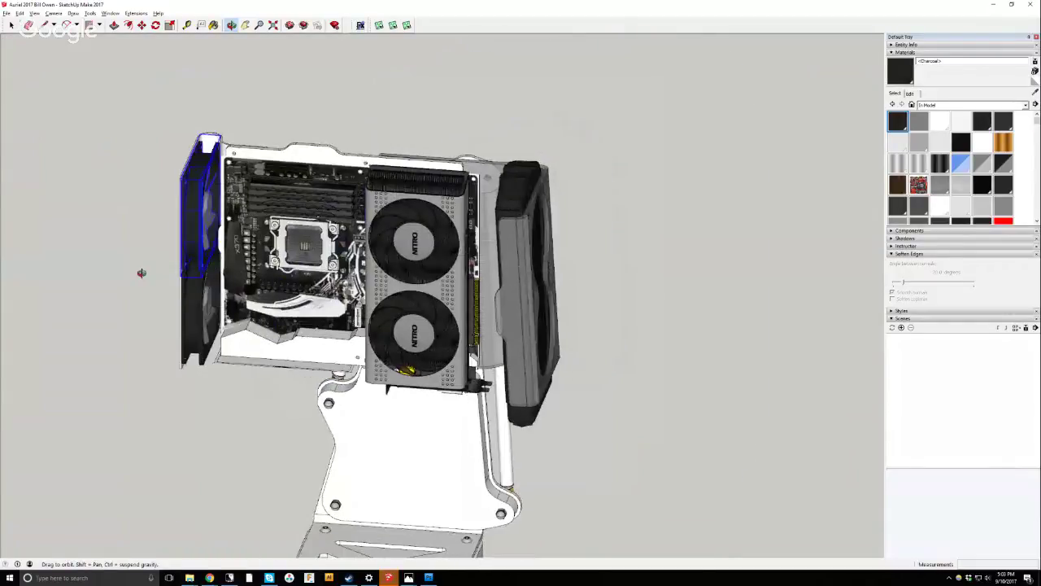
Orbit and zoom around the case to view the stacked fans, GPU side and front.
{"action": "left_click_drag", "start_coordinate": [181, 158], "coordinate": [144, 121]}
{"action": "scroll", "coordinate": [195, 128], "scroll_direction": "up", "scroll_amount": 5}
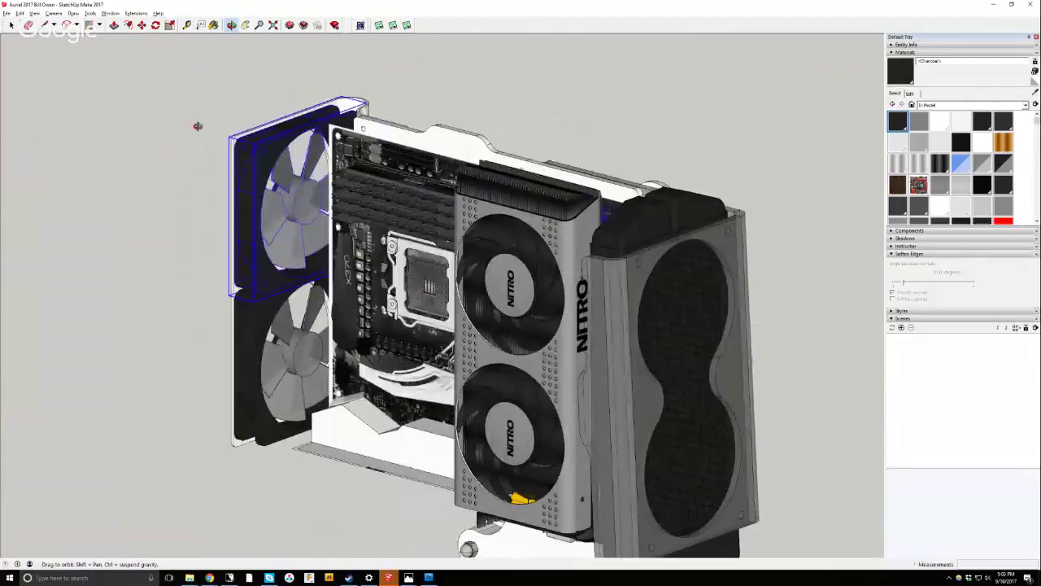
{"action": "scroll", "coordinate": [291, 121], "scroll_direction": "down", "scroll_amount": 3}
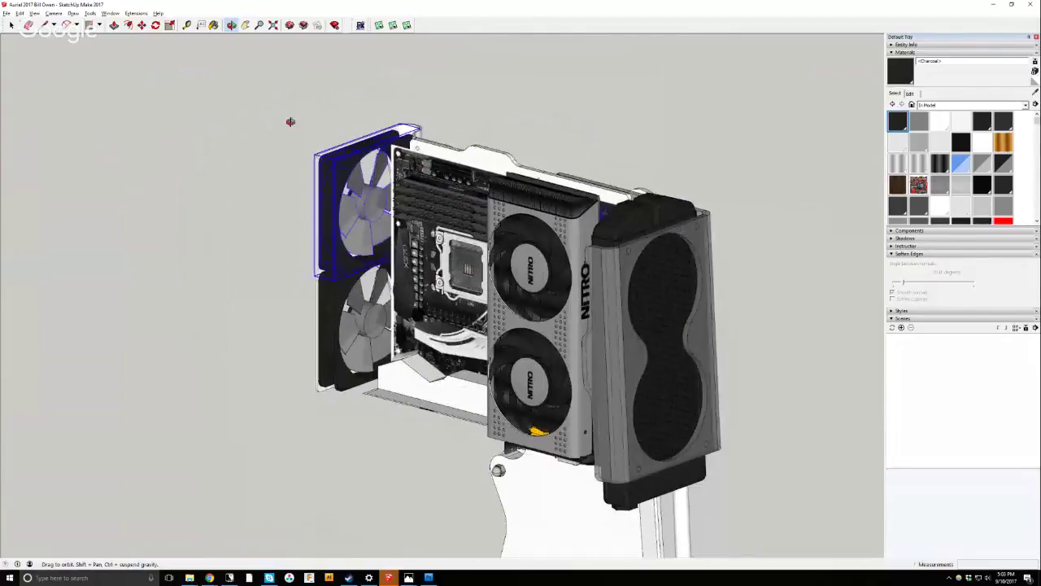
{"action": "left_click", "coordinate": [54, 13]}
{"action": "left_click", "coordinate": [69, 148]}
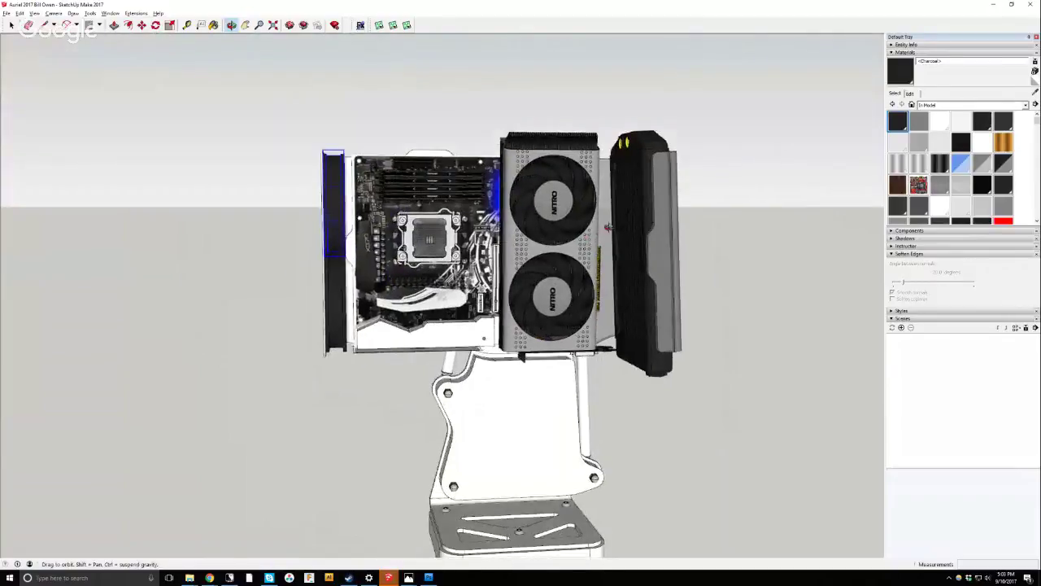
{"action": "left_click_drag", "start_coordinate": [589, 231], "coordinate": [848, 395]}
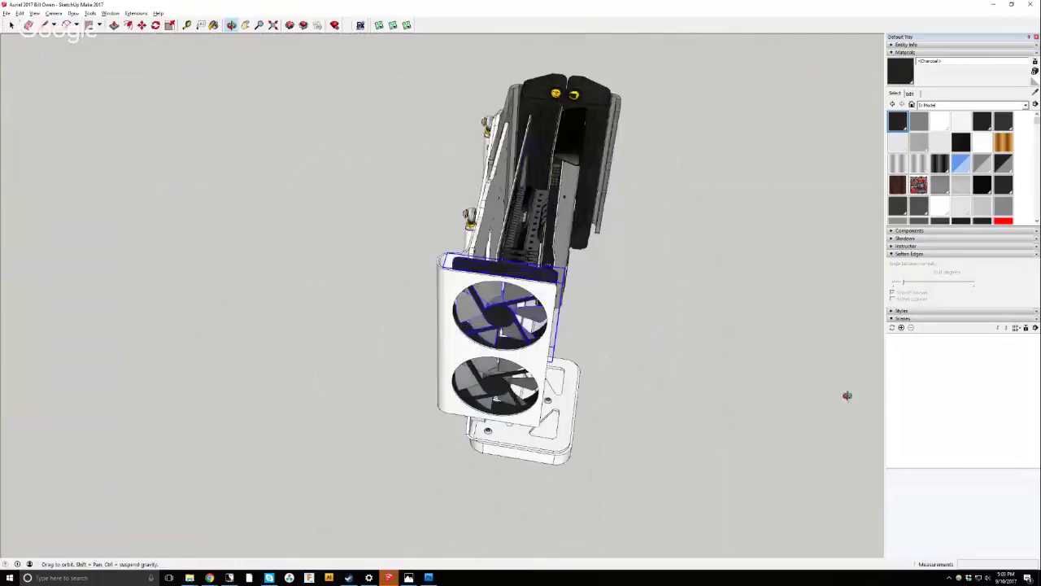
{"action": "left_click_drag", "start_coordinate": [664, 206], "coordinate": [781, 196]}
{"action": "left_click_drag", "start_coordinate": [414, 196], "coordinate": [483, 211]}
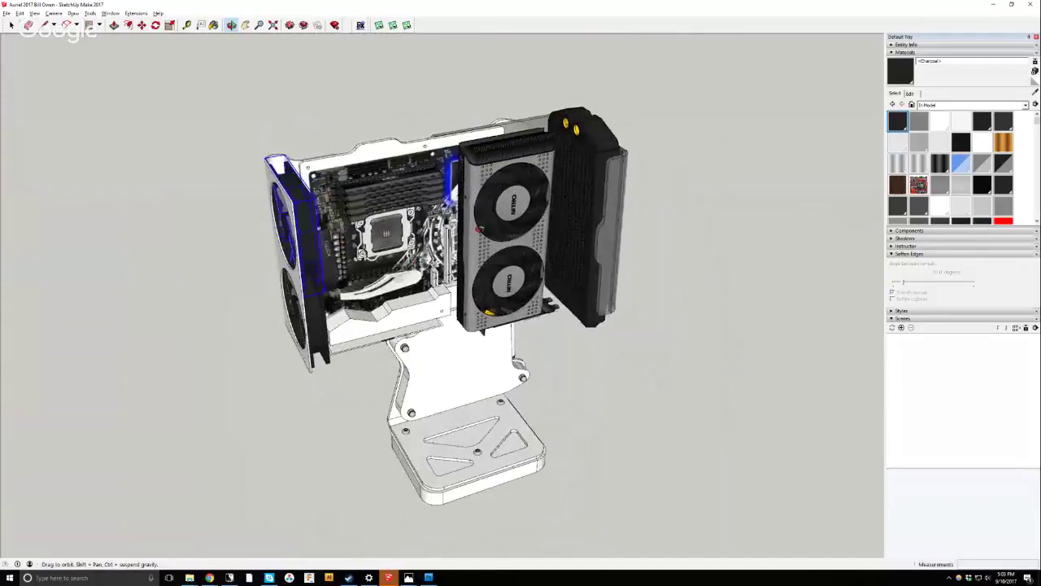
{"action": "scroll", "coordinate": [483, 211], "scroll_direction": "up", "scroll_amount": 5}
{"action": "scroll", "coordinate": [431, 370], "scroll_direction": "down", "scroll_amount": 3}
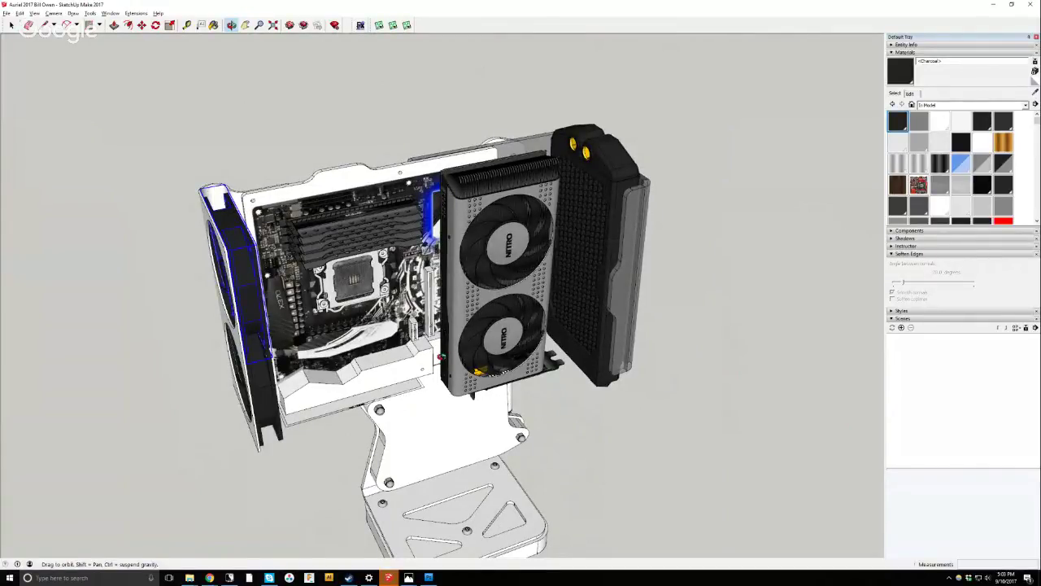
Deselect the fan, then open the HeatKiller model from the Parts > Liquid Cooling folder.
{"action": "key", "text": "alt+Tab"}
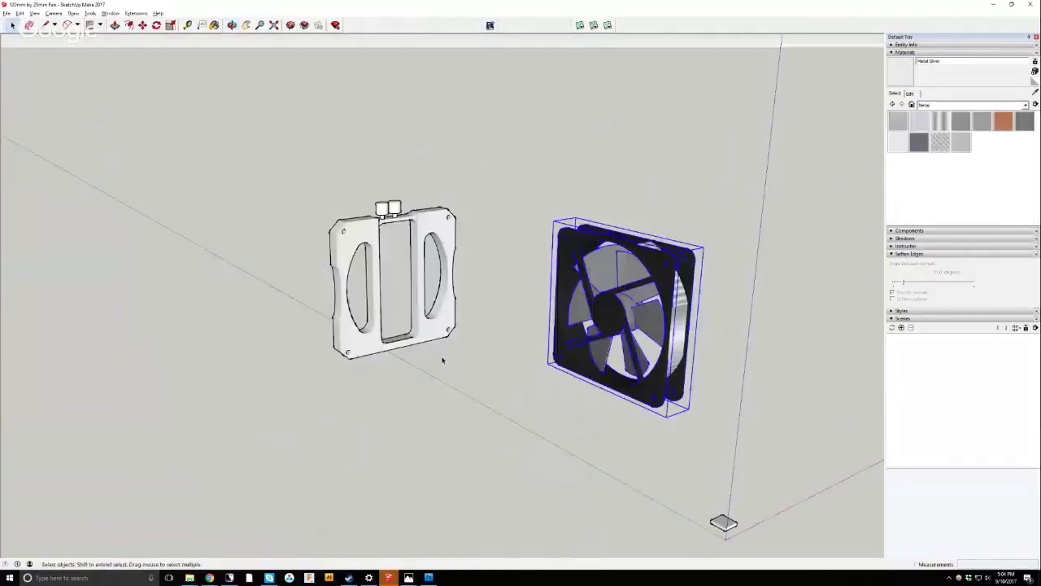
{"action": "left_click", "coordinate": [533, 239]}
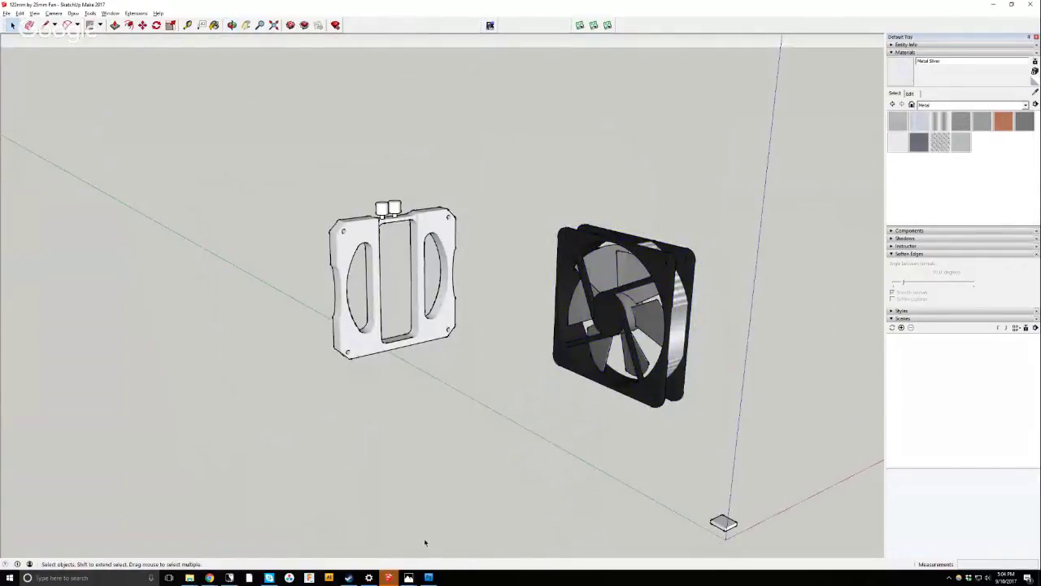
{"action": "mouse_move", "coordinate": [190, 577]}
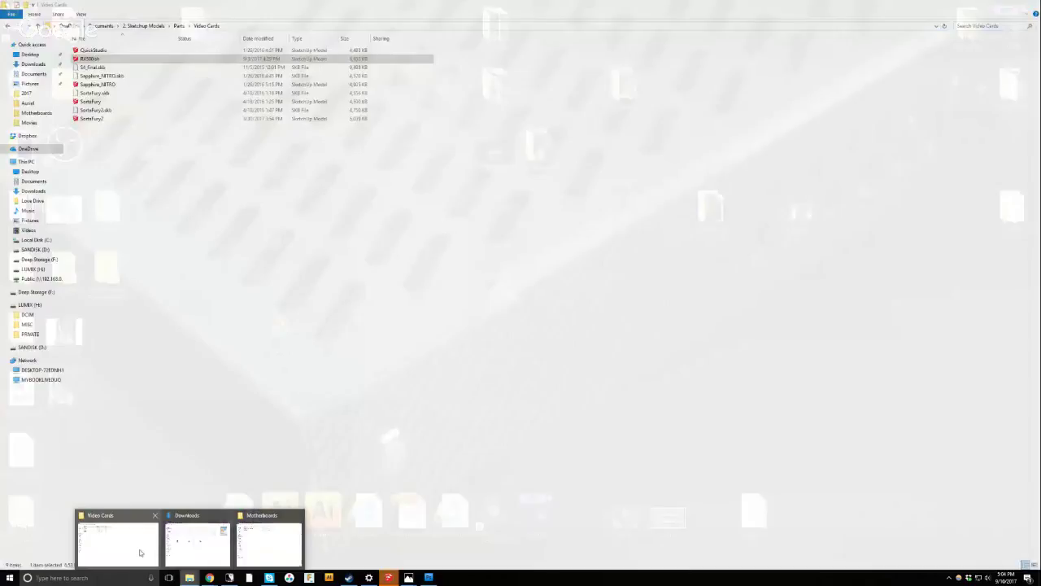
{"action": "left_click", "coordinate": [140, 553]}
{"action": "left_click", "coordinate": [38, 26]}
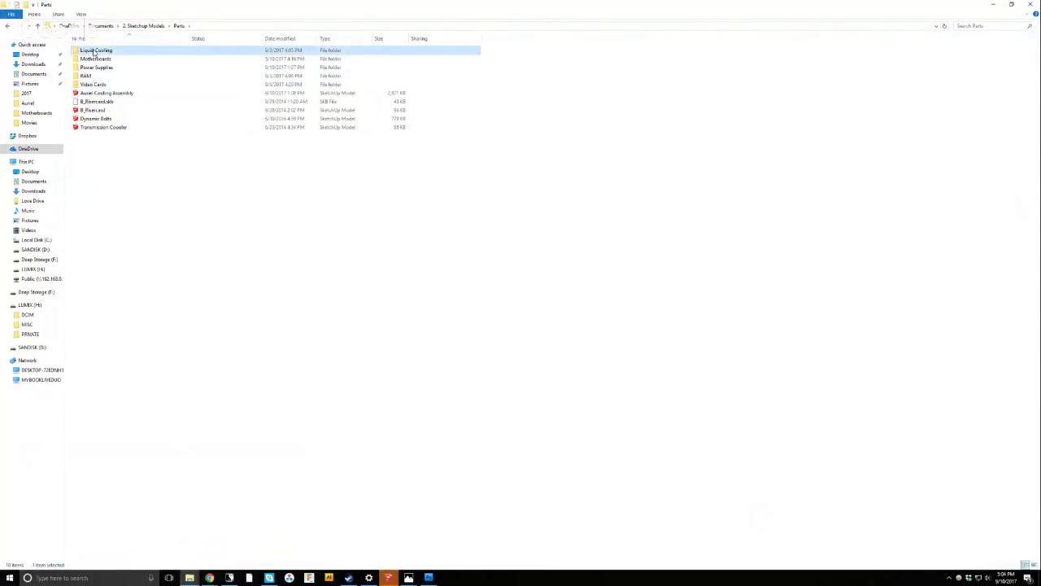
{"action": "double_click", "coordinate": [90, 50]}
{"action": "left_click", "coordinate": [92, 60]}
{"action": "double_click", "coordinate": [91, 59]}
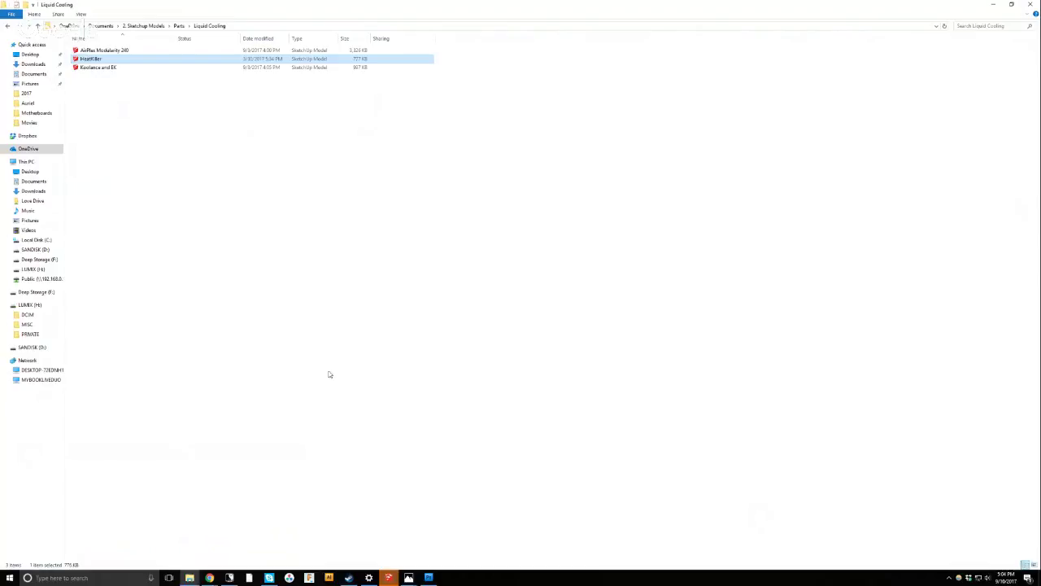
Dismiss the Welcome to SketchUp window and bring the newly launched SketchUp window forward.
{"action": "left_click", "coordinate": [387, 577]}
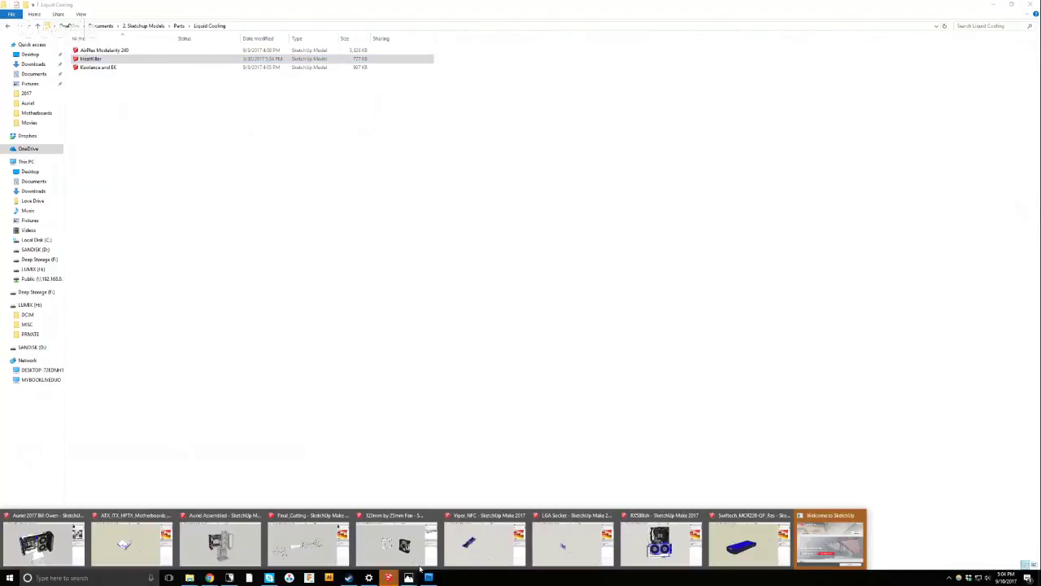
{"action": "left_click", "coordinate": [378, 384]}
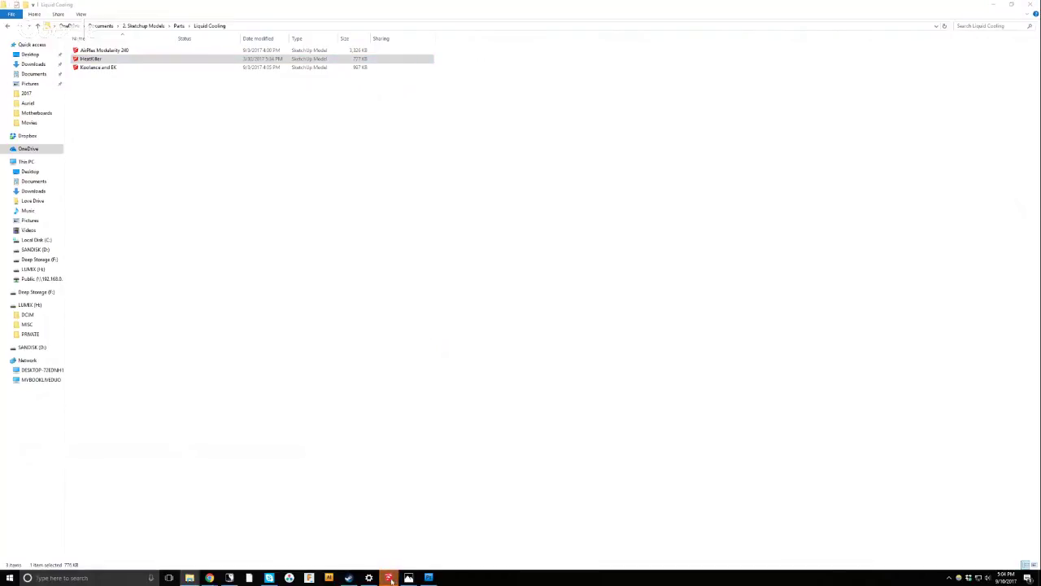
{"action": "mouse_move", "coordinate": [388, 577]}
{"action": "left_click", "coordinate": [823, 548]}
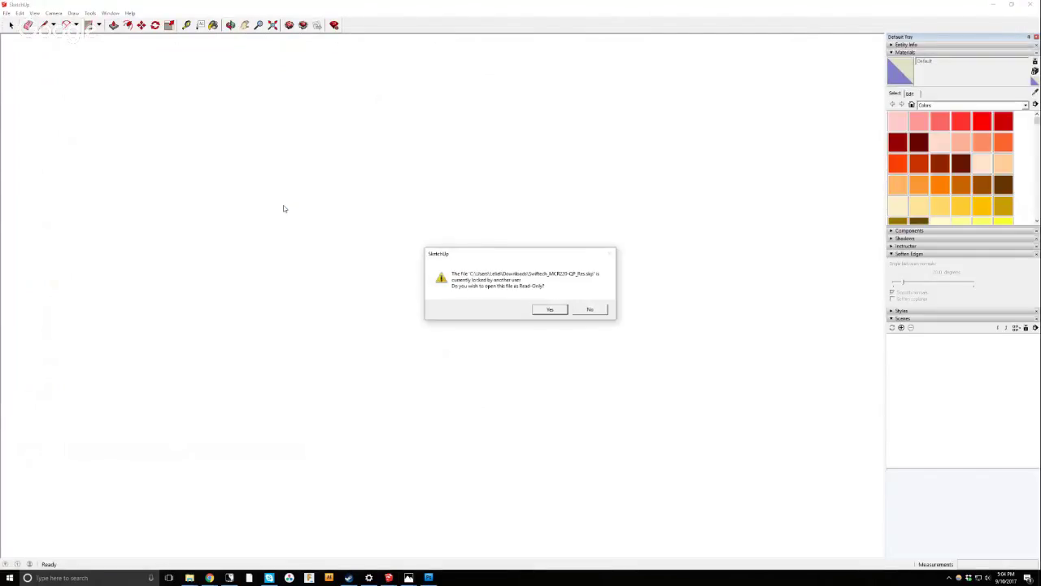
Open the locked Swiftech file read-only, then close the radiator model's window.
{"action": "left_click", "coordinate": [561, 310]}
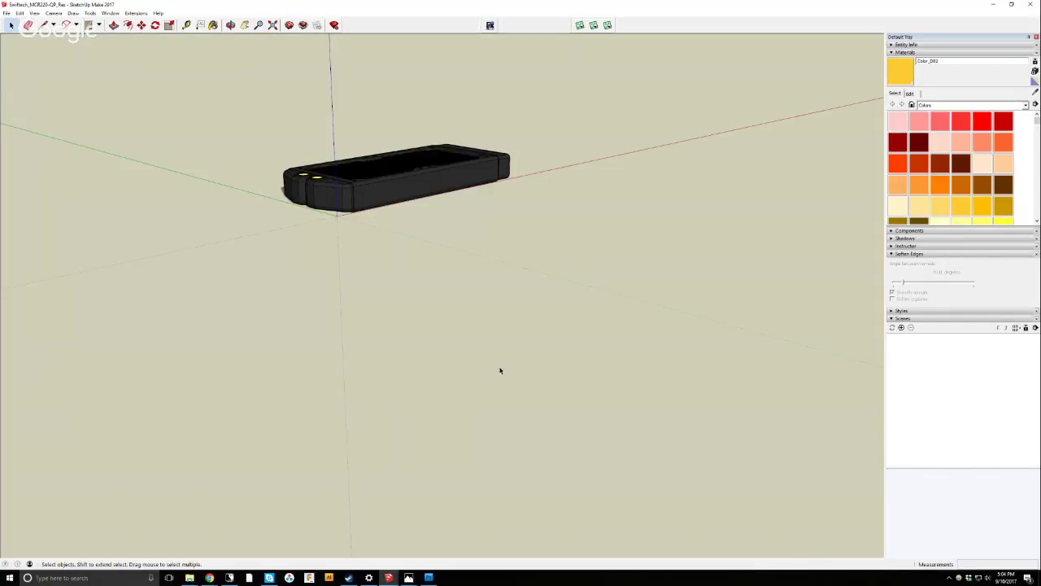
{"action": "left_click", "coordinate": [1028, 4]}
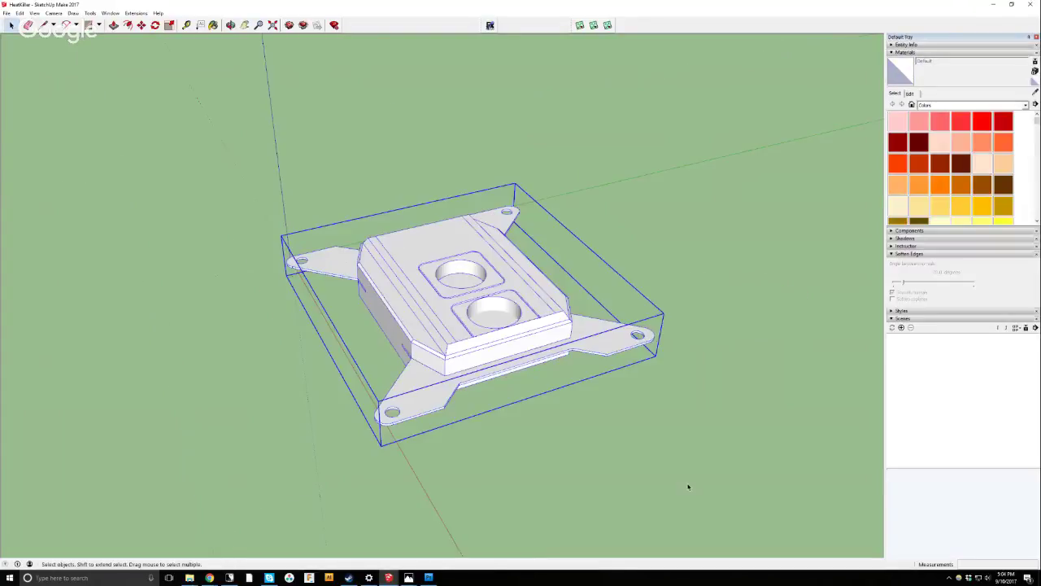
Paste the copied HeatKiller water block into the Aunel 2017 case model beside the stand.
{"action": "key", "text": "alt+Tab"}
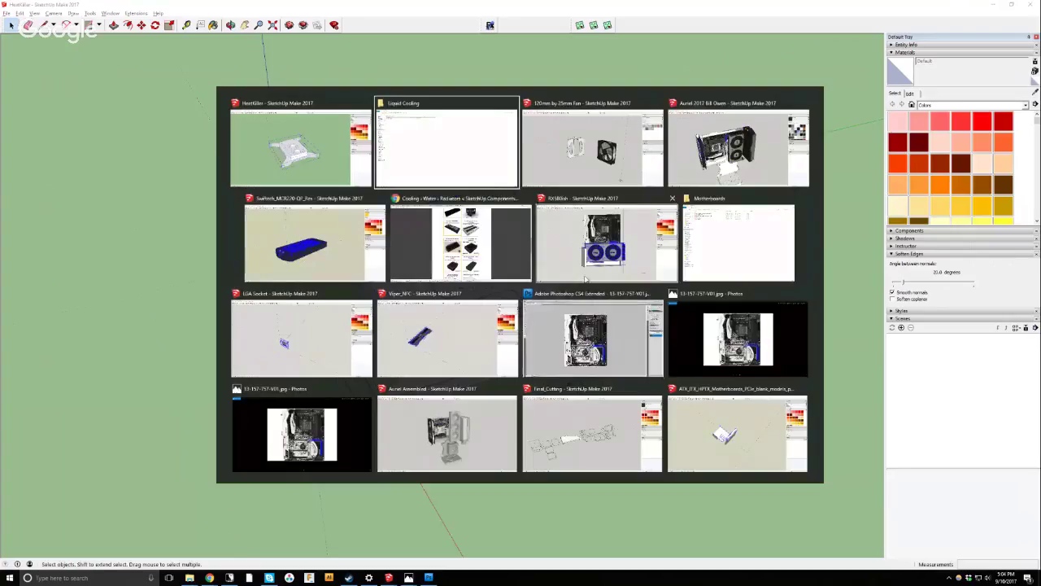
{"action": "key", "text": "alt+Tab"}
{"action": "key", "text": "alt+Tab"}
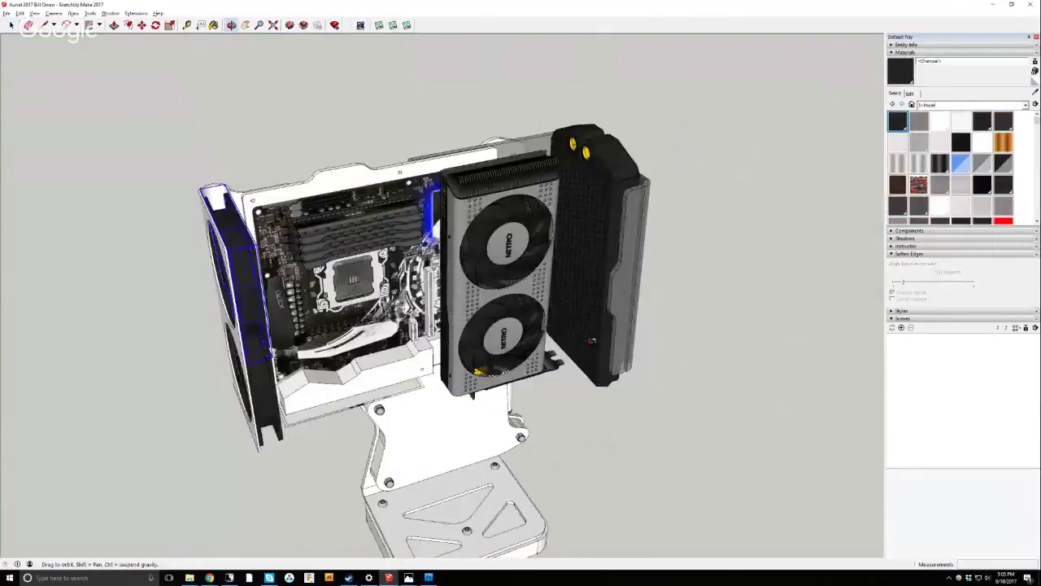
{"action": "scroll", "coordinate": [386, 304], "scroll_direction": "up", "scroll_amount": 3}
{"action": "scroll", "coordinate": [511, 411], "scroll_direction": "down", "scroll_amount": 5}
{"action": "key", "text": "space"}
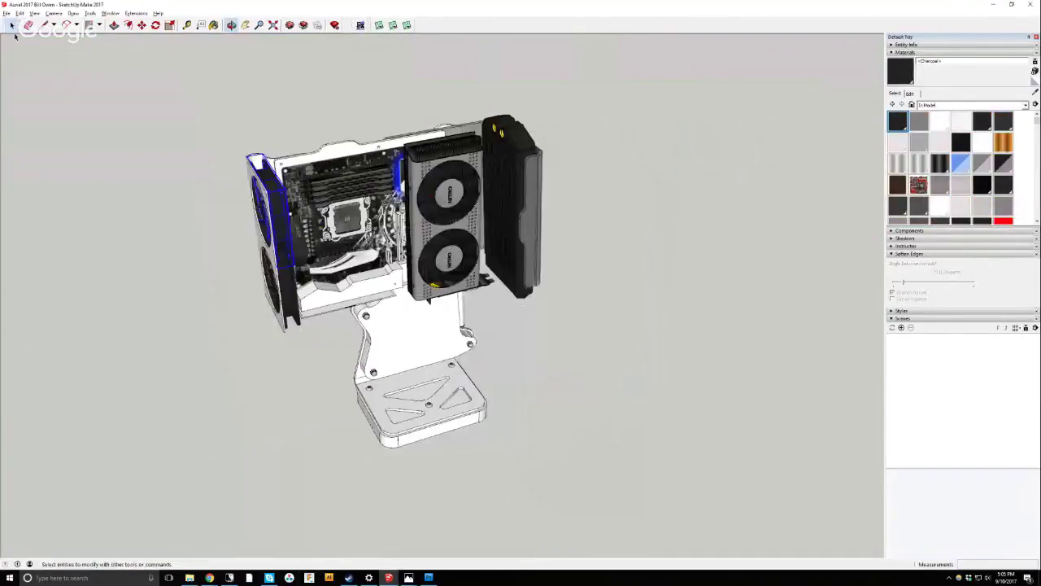
{"action": "key", "text": "ctrl+v"}
{"action": "left_click", "coordinate": [540, 381]}
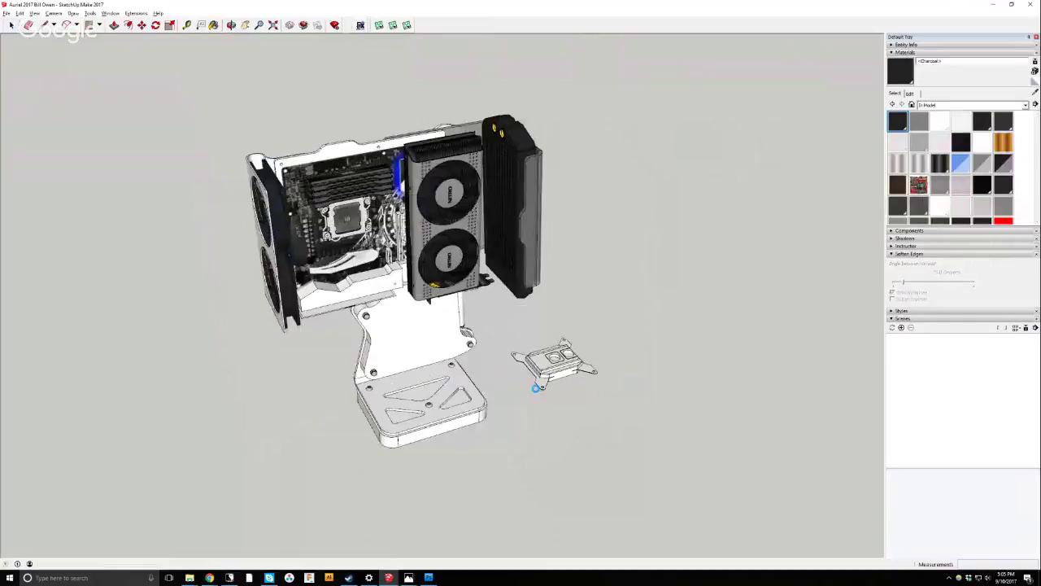
{"action": "key", "text": "m"}
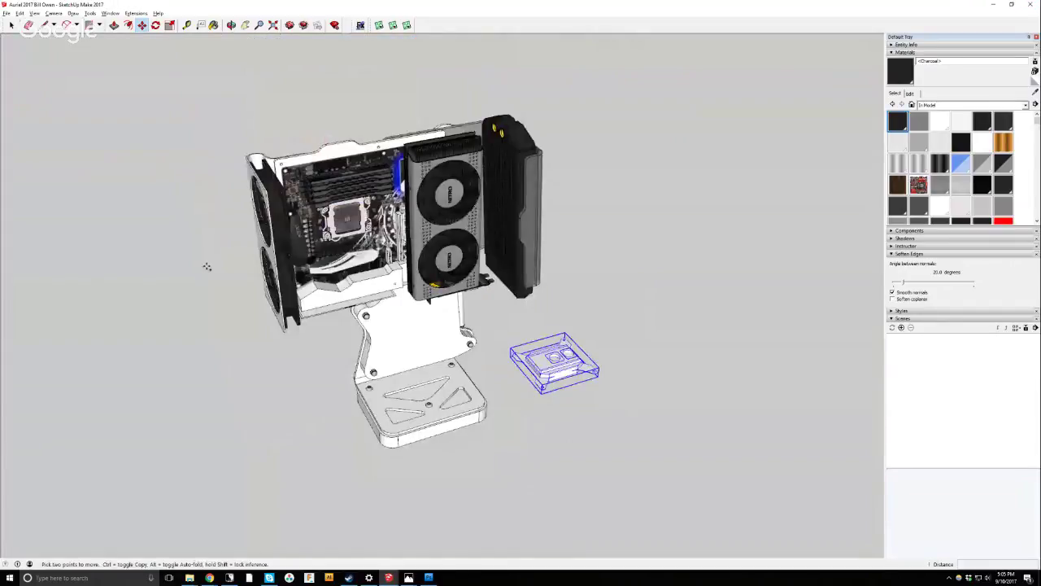
From the Right standard view, rotate the water block 90°.
{"action": "left_click", "coordinate": [54, 13]}
{"action": "mouse_move", "coordinate": [72, 39]}
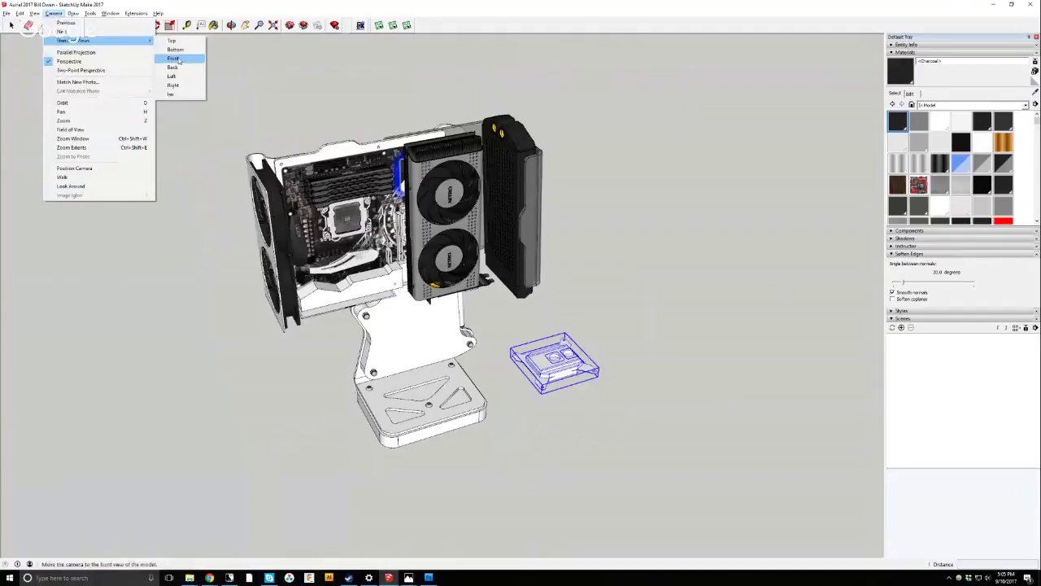
{"action": "left_click", "coordinate": [173, 58]}
{"action": "left_click", "coordinate": [71, 14]}
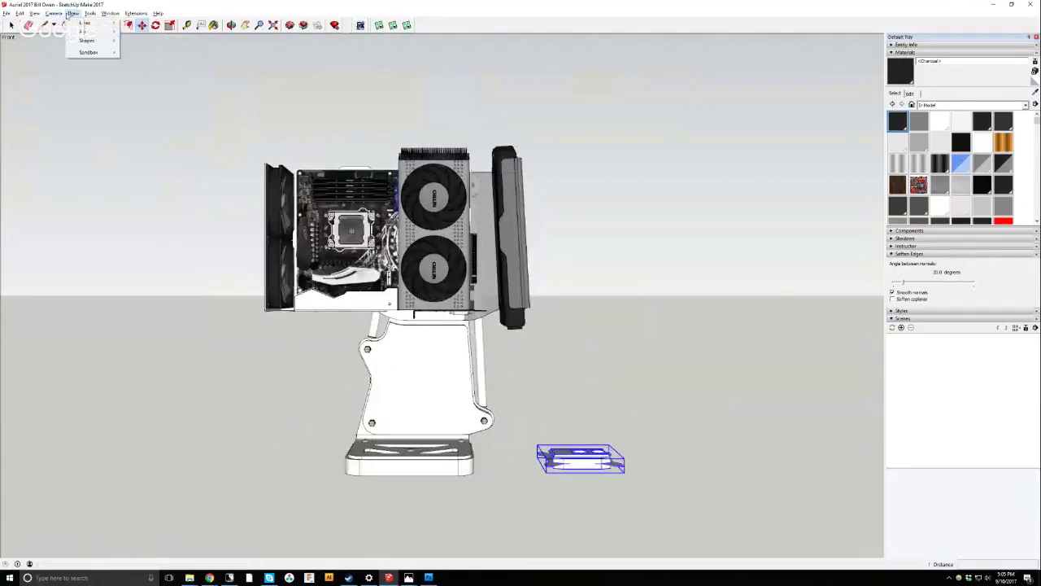
{"action": "mouse_move", "coordinate": [53, 13]}
{"action": "mouse_move", "coordinate": [71, 39]}
{"action": "left_click", "coordinate": [171, 85]}
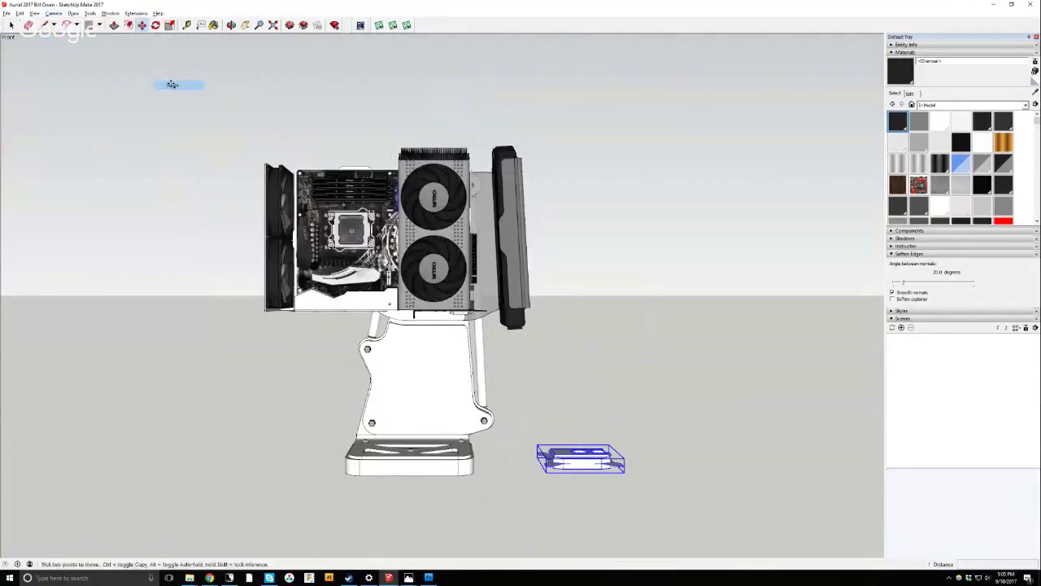
{"action": "left_click", "coordinate": [155, 25]}
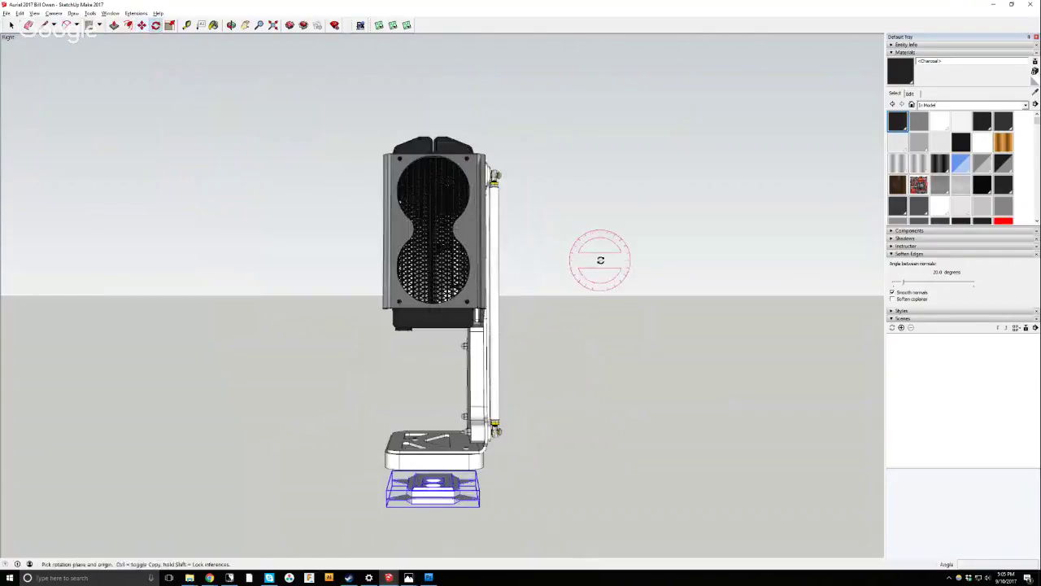
{"action": "left_click", "coordinate": [600, 260]}
{"action": "left_click", "coordinate": [599, 252]}
{"action": "type", "text": "90"}
{"action": "key", "text": "Return"}
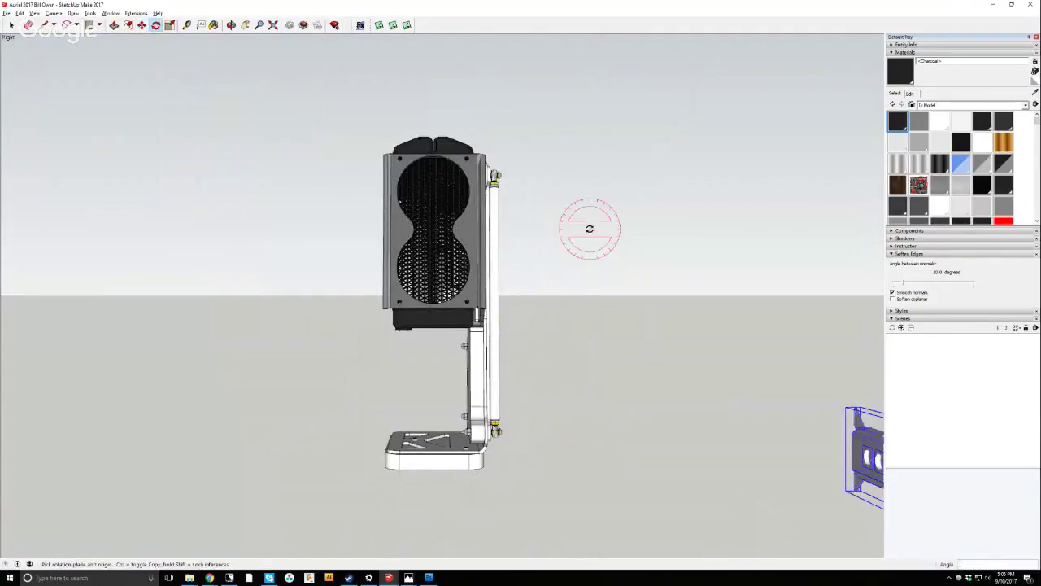
In Front view with parallel projection, turn the water block 90° upright.
{"action": "scroll", "coordinate": [590, 229], "scroll_direction": "down", "scroll_amount": 2}
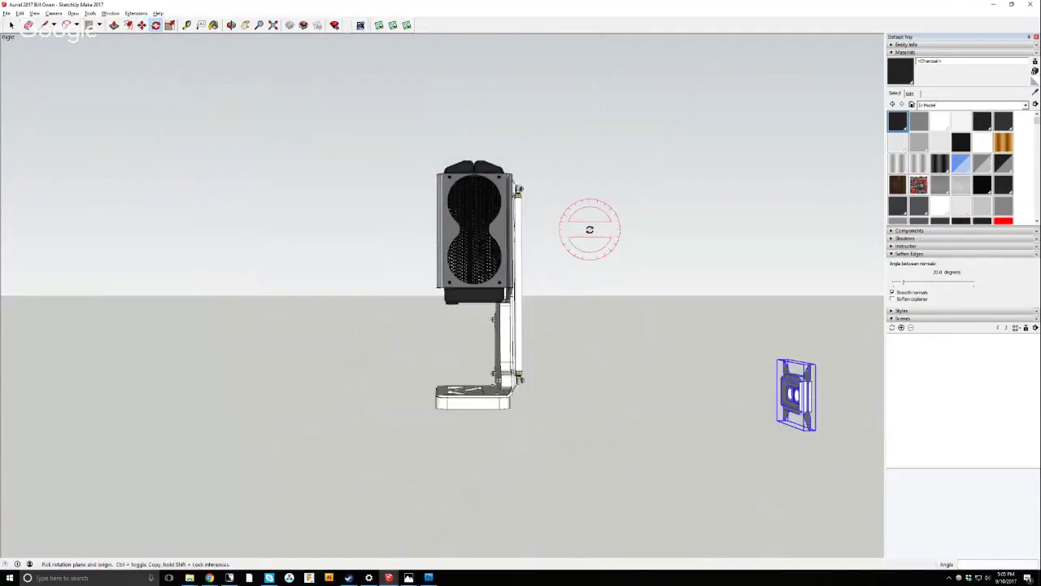
{"action": "left_click", "coordinate": [54, 13]}
{"action": "mouse_move", "coordinate": [81, 40]}
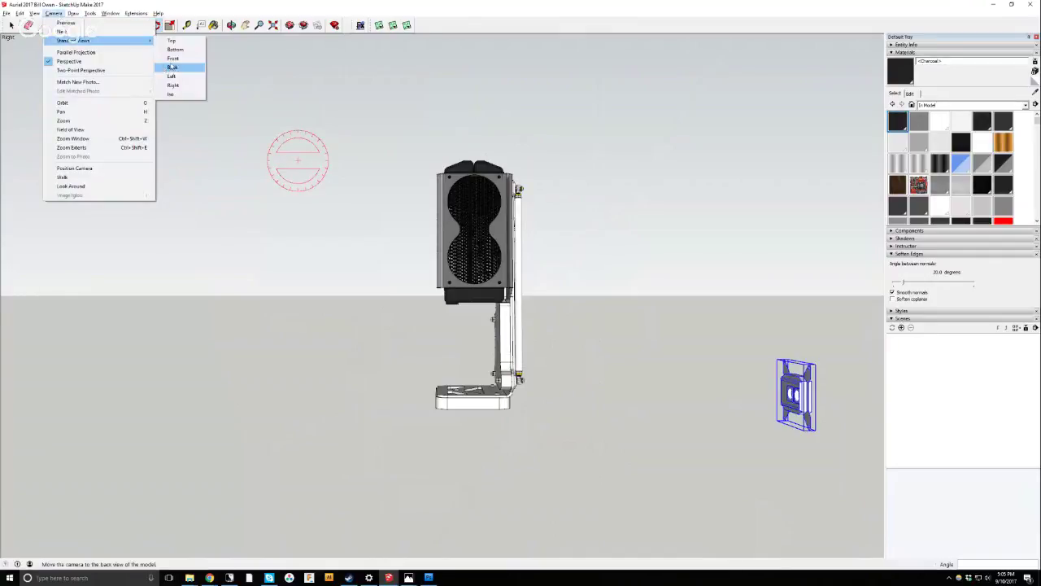
{"action": "left_click", "coordinate": [172, 58]}
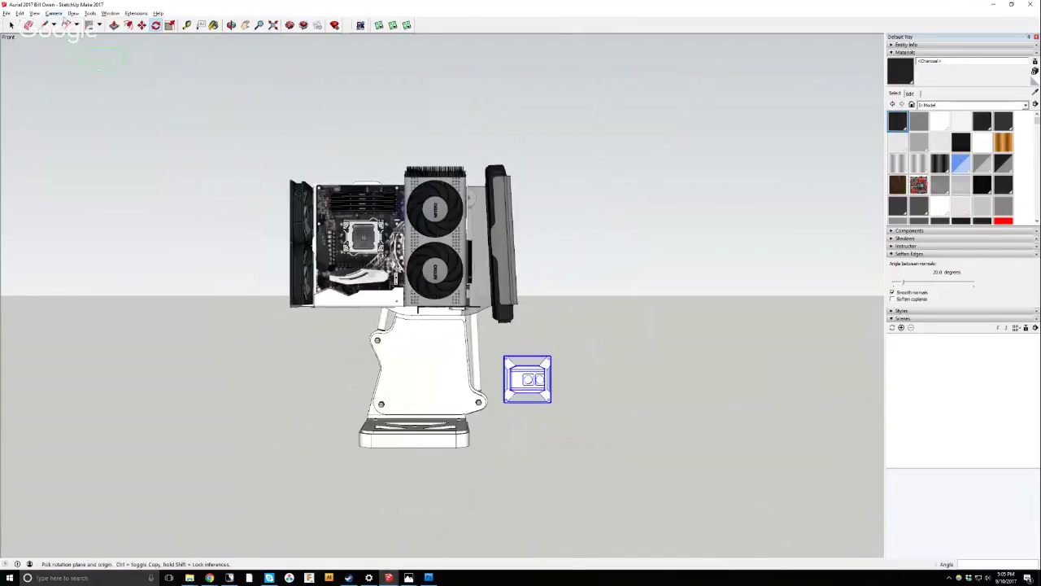
{"action": "left_click", "coordinate": [54, 13]}
{"action": "left_click", "coordinate": [65, 49]}
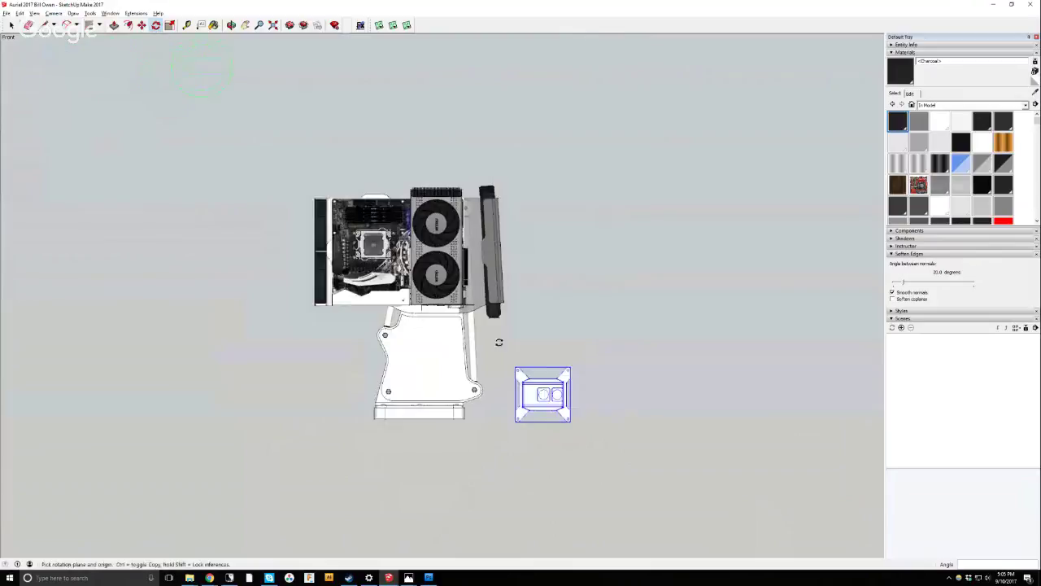
{"action": "left_click", "coordinate": [547, 354]}
{"action": "left_click", "coordinate": [574, 354]}
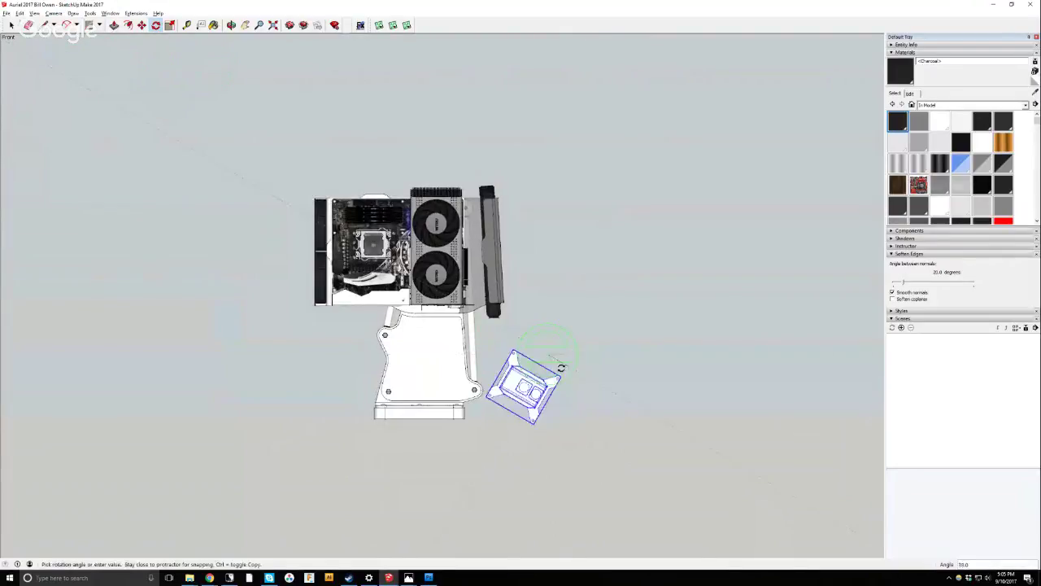
{"action": "left_click", "coordinate": [549, 366]}
Move the water block to the left of the stand.
{"action": "left_click", "coordinate": [141, 24]}
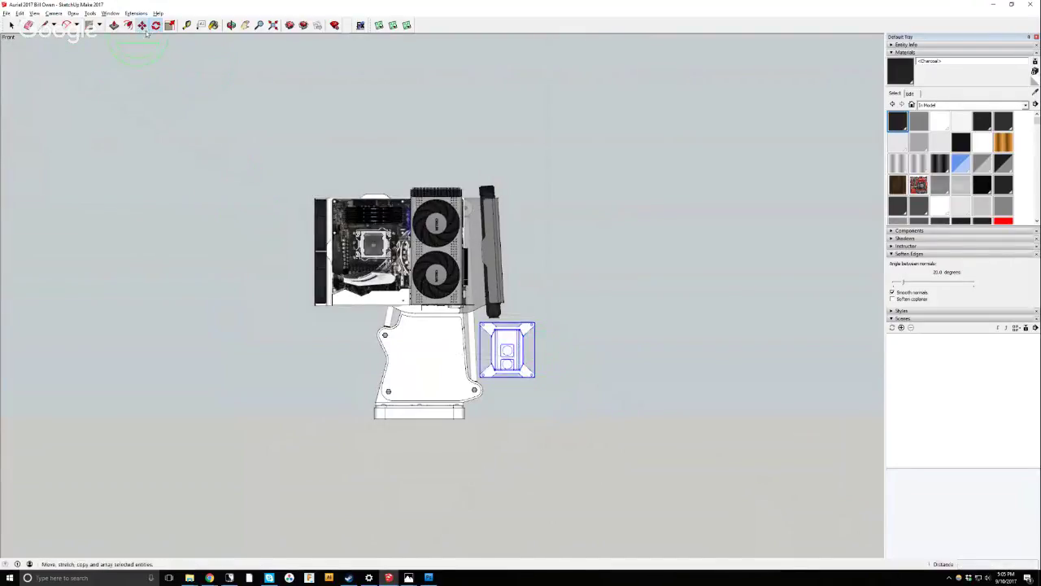
{"action": "left_click", "coordinate": [403, 130]}
{"action": "left_click", "coordinate": [191, 134]}
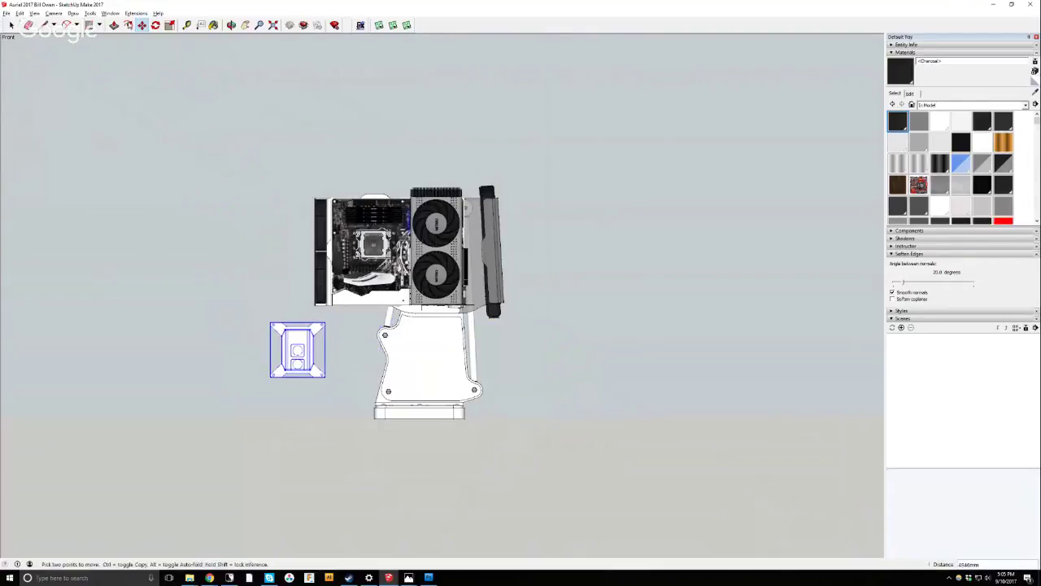
{"action": "key", "text": "o"}
{"action": "left_click_drag", "start_coordinate": [263, 147], "coordinate": [391, 152]}
Align the block's depth with the case in Top view, then slide it under the motherboard.
{"action": "left_click", "coordinate": [53, 13]}
{"action": "mouse_move", "coordinate": [80, 39]}
{"action": "left_click", "coordinate": [167, 40]}
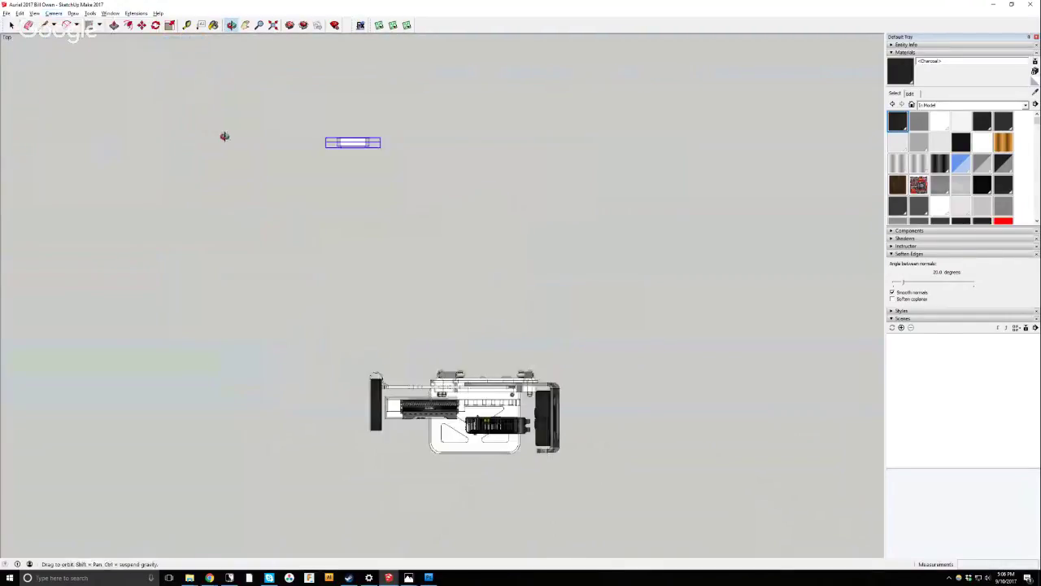
{"action": "key", "text": "m"}
{"action": "left_click", "coordinate": [309, 118]}
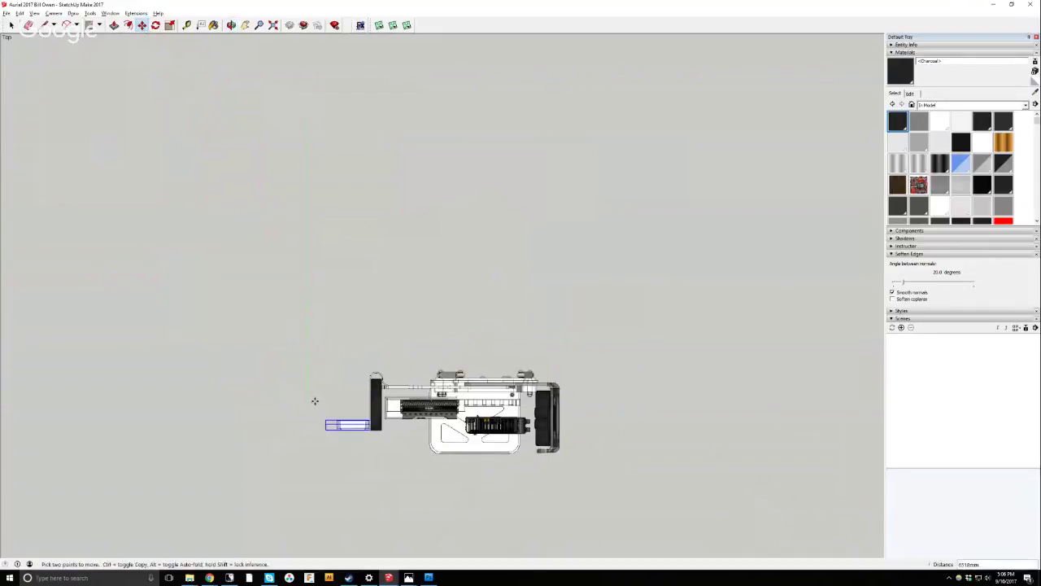
{"action": "left_click", "coordinate": [310, 400]}
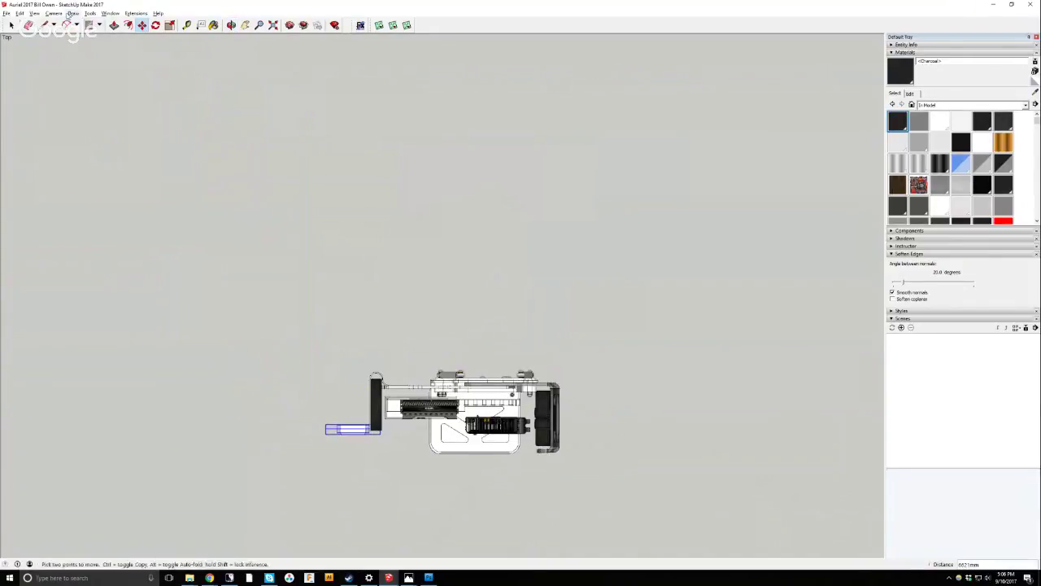
{"action": "left_click", "coordinate": [55, 13]}
{"action": "mouse_move", "coordinate": [81, 39]}
{"action": "left_click", "coordinate": [167, 56]}
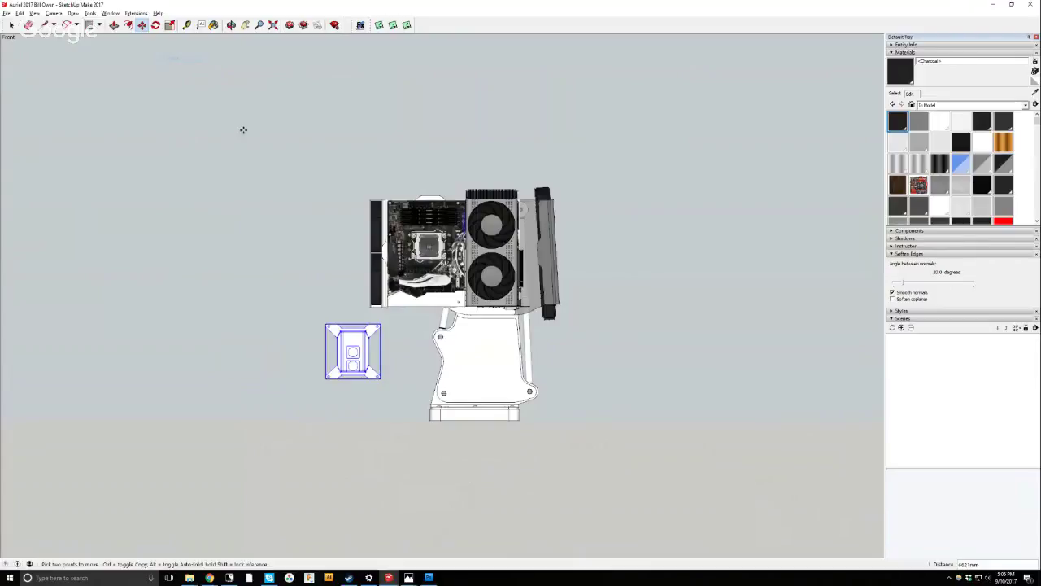
{"action": "left_click", "coordinate": [243, 130]}
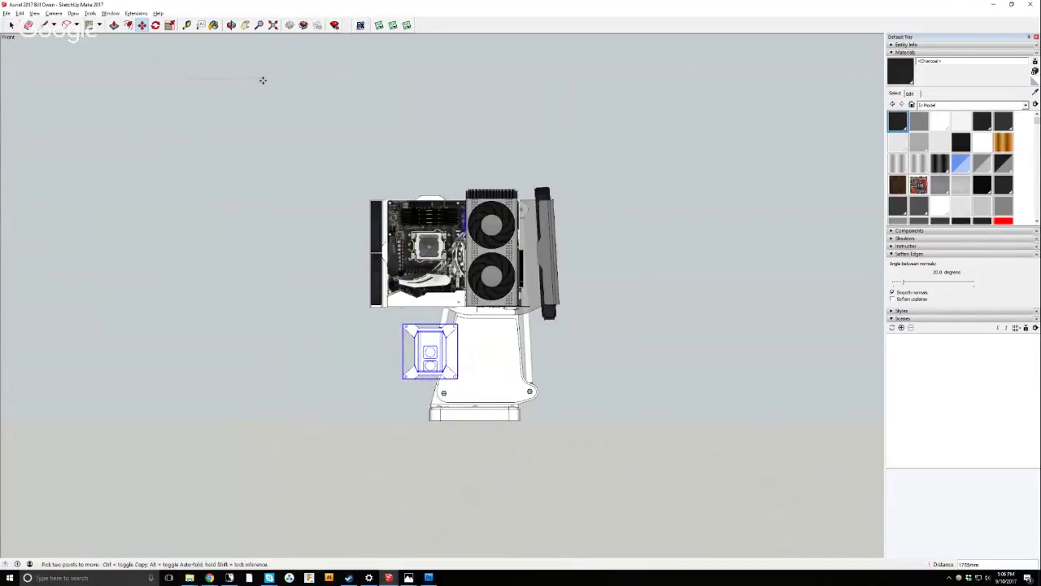
{"action": "scroll", "coordinate": [315, 167], "scroll_direction": "up", "scroll_amount": 2}
Zoom in and turn the water block 90° sideways.
{"action": "scroll", "coordinate": [336, 189], "scroll_direction": "up", "scroll_amount": 2}
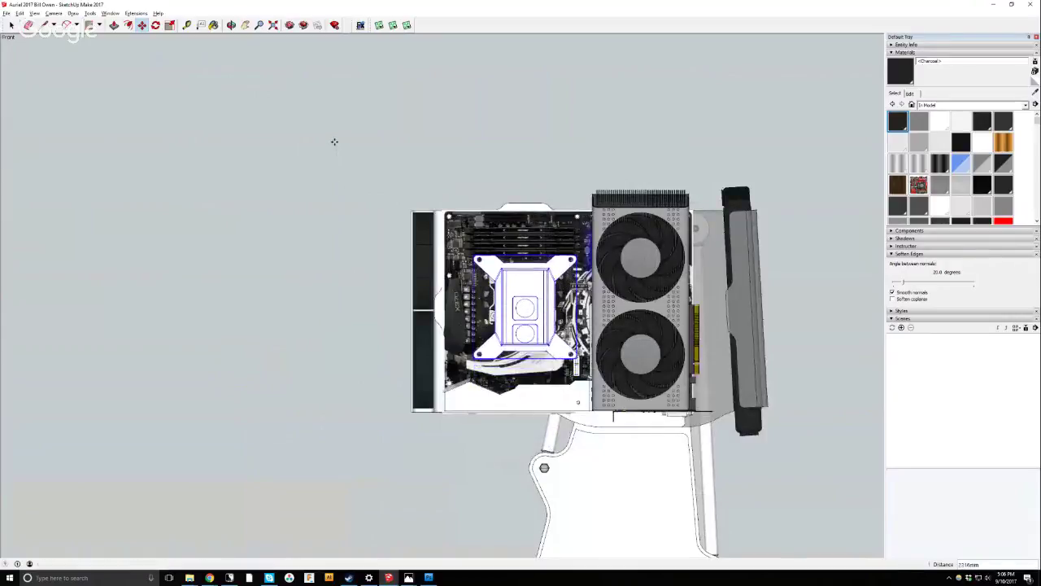
{"action": "scroll", "coordinate": [497, 288], "scroll_direction": "up", "scroll_amount": 2}
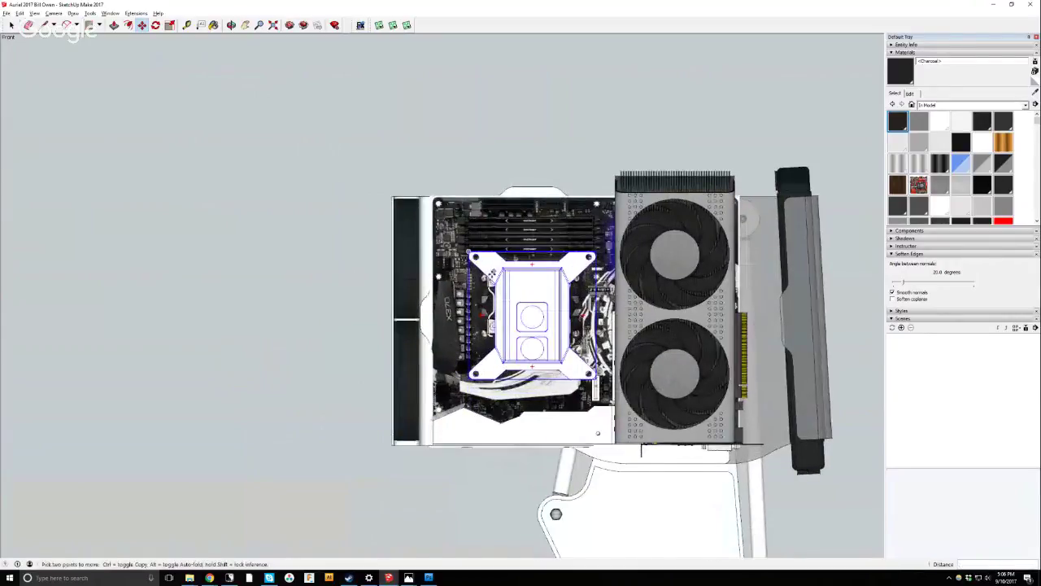
{"action": "scroll", "coordinate": [492, 286], "scroll_direction": "up", "scroll_amount": 2}
{"action": "key", "text": "q"}
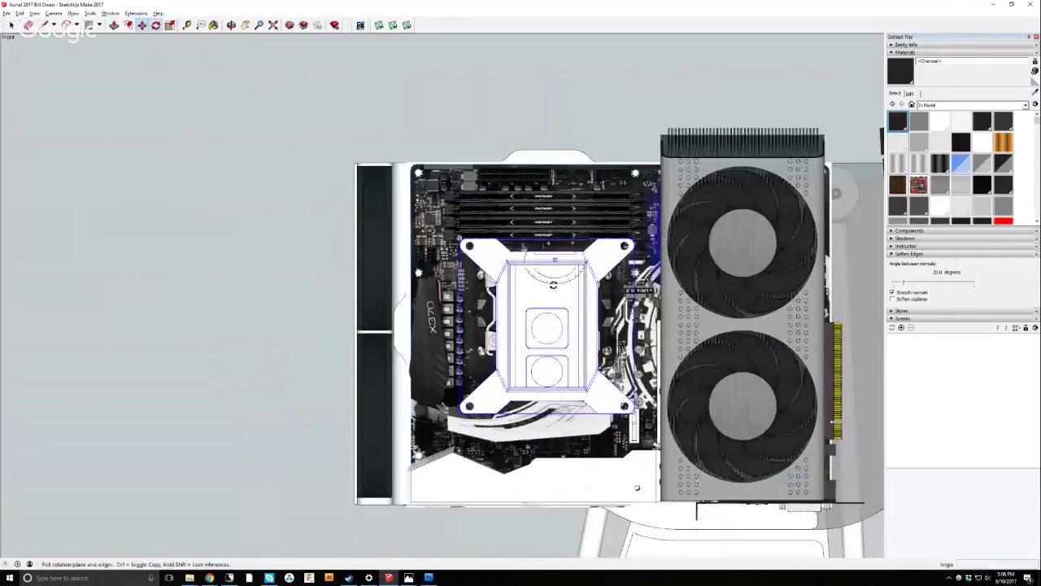
{"action": "left_click", "coordinate": [319, 361]}
{"action": "left_click", "coordinate": [282, 359]}
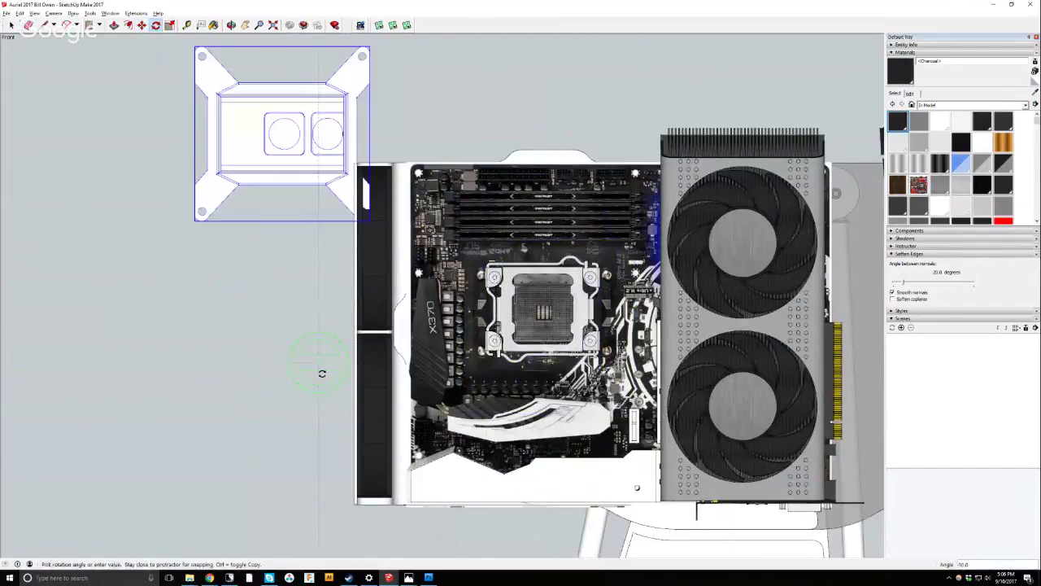
{"action": "left_click", "coordinate": [320, 370]}
Move the water block onto the motherboard's CPU socket.
{"action": "scroll", "coordinate": [324, 313], "scroll_direction": "down", "scroll_amount": 1}
{"action": "scroll", "coordinate": [328, 293], "scroll_direction": "down", "scroll_amount": 1}
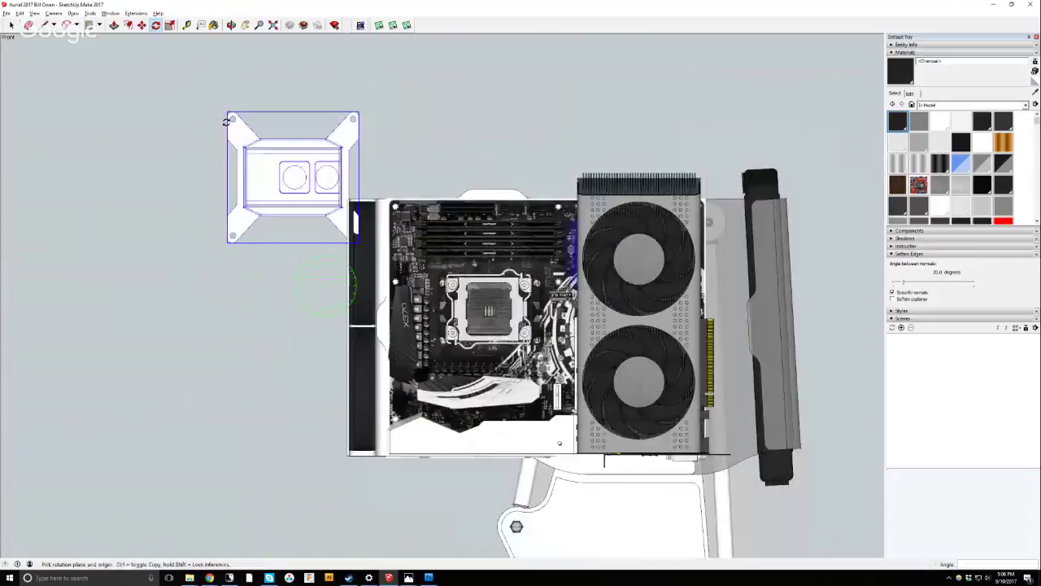
{"action": "left_click", "coordinate": [142, 27]}
{"action": "left_click", "coordinate": [182, 66]}
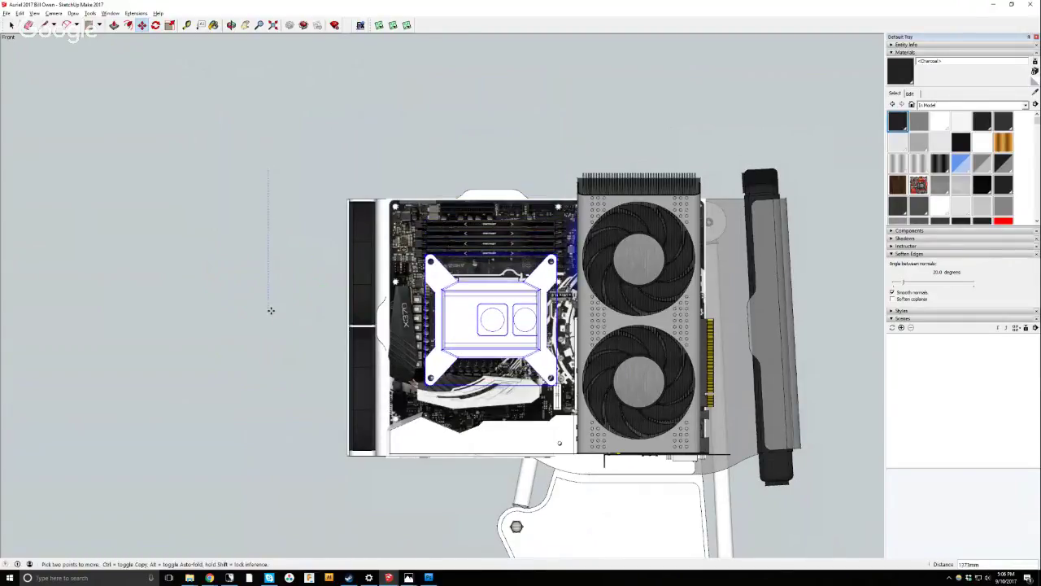
{"action": "scroll", "coordinate": [392, 343], "scroll_direction": "up", "scroll_amount": 3}
{"action": "scroll", "coordinate": [488, 288], "scroll_direction": "up", "scroll_amount": 2}
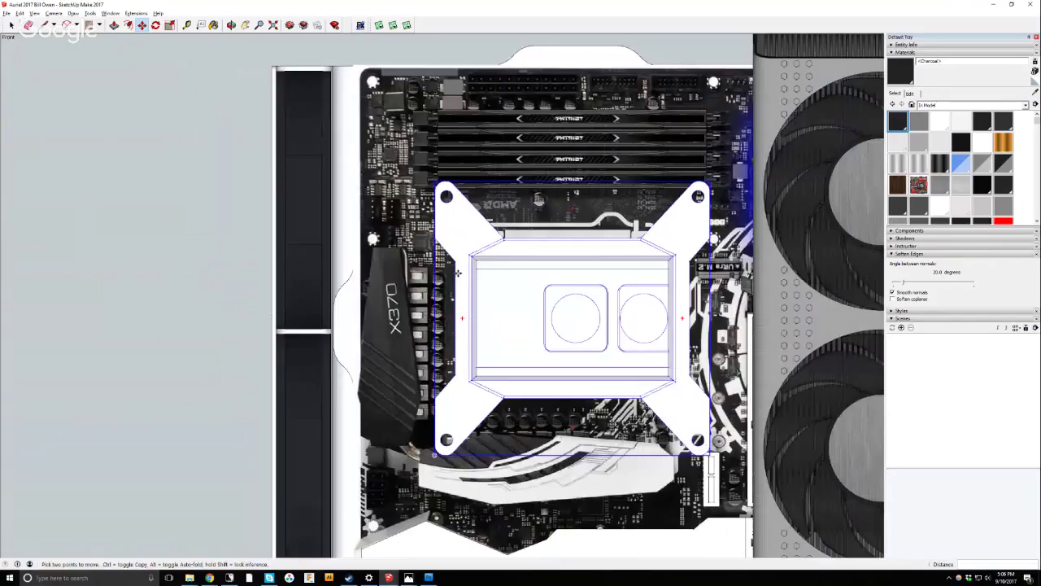
{"action": "scroll", "coordinate": [507, 287], "scroll_direction": "down", "scroll_amount": 2}
{"action": "key", "text": "s"}
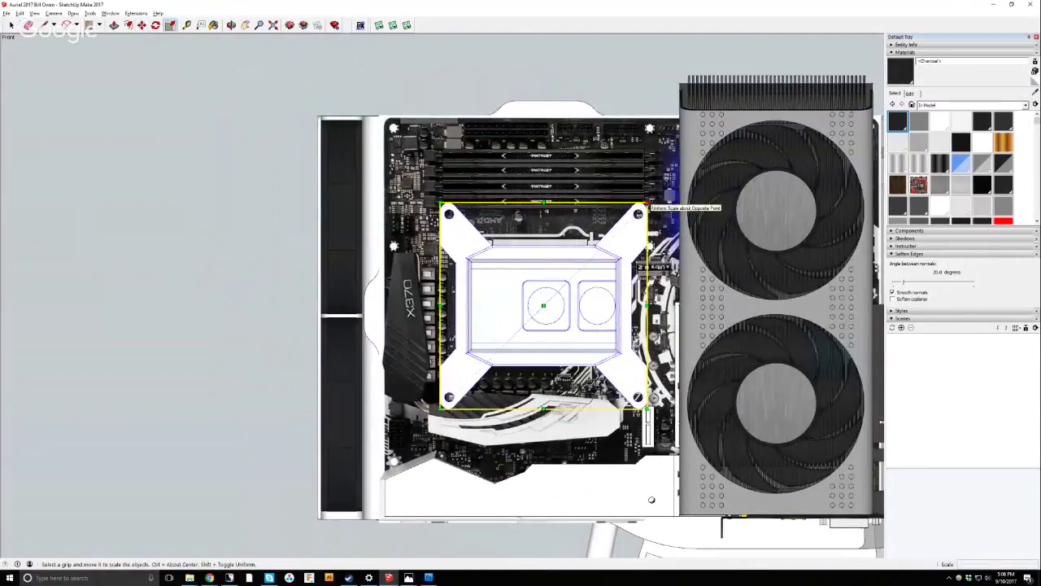
Scale the water block uniformly to 0.81 and nudge it higher on the motherboard.
{"action": "left_click_drag", "start_coordinate": [646, 204], "coordinate": [605, 242]}
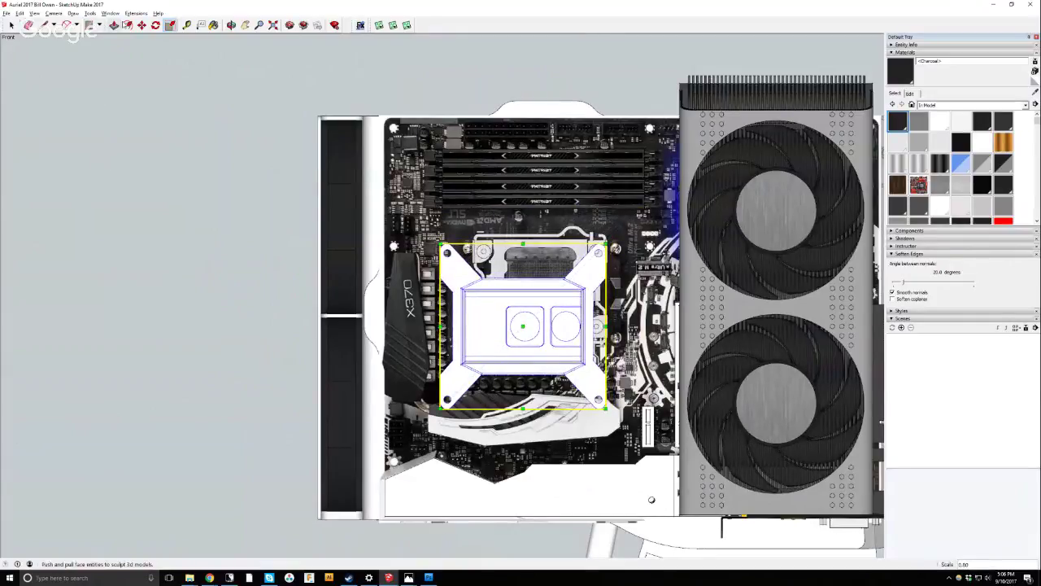
{"action": "left_click", "coordinate": [142, 25]}
{"action": "left_click", "coordinate": [209, 281]}
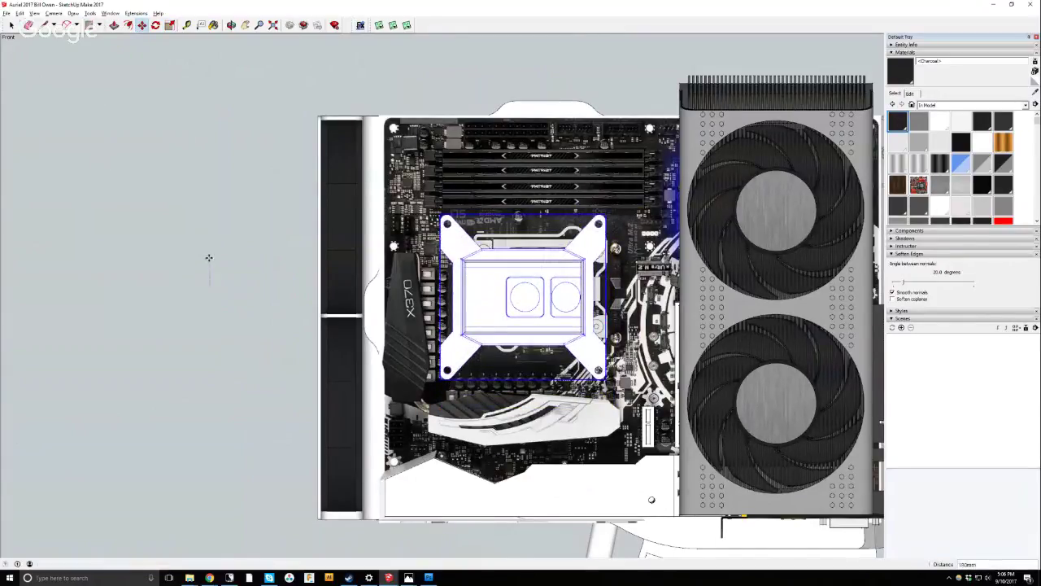
{"action": "left_click", "coordinate": [204, 266]}
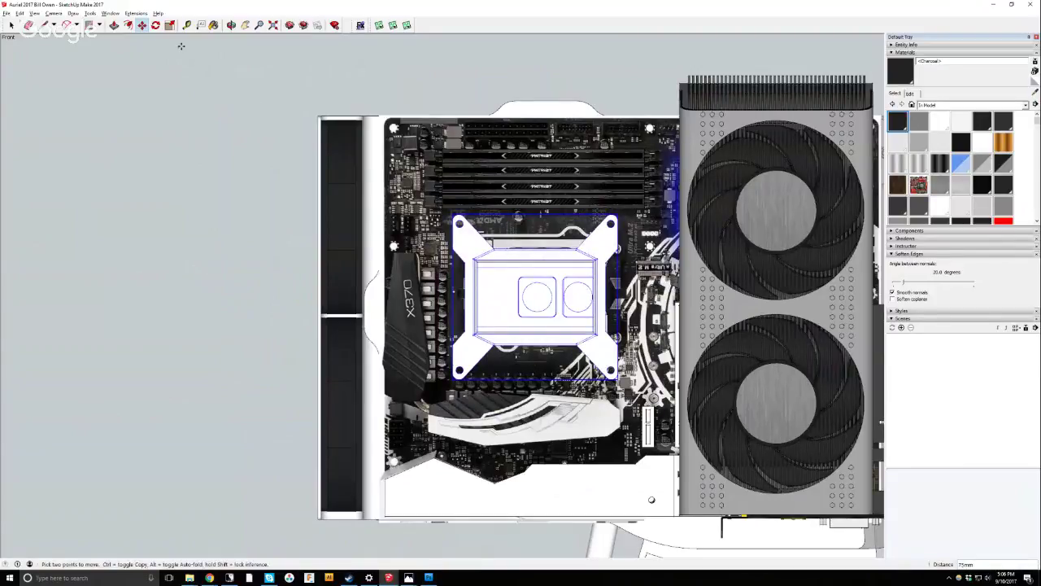
Rotate the water block 90° and drop it over the CPU socket.
{"action": "key", "text": "q"}
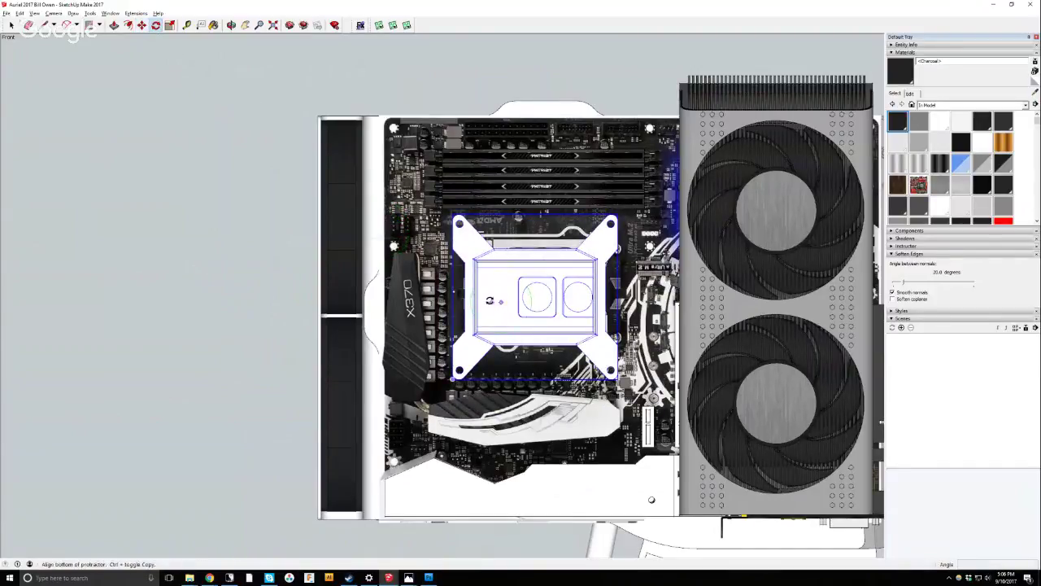
{"action": "key", "text": "space"}
{"action": "left_click", "coordinate": [156, 26]}
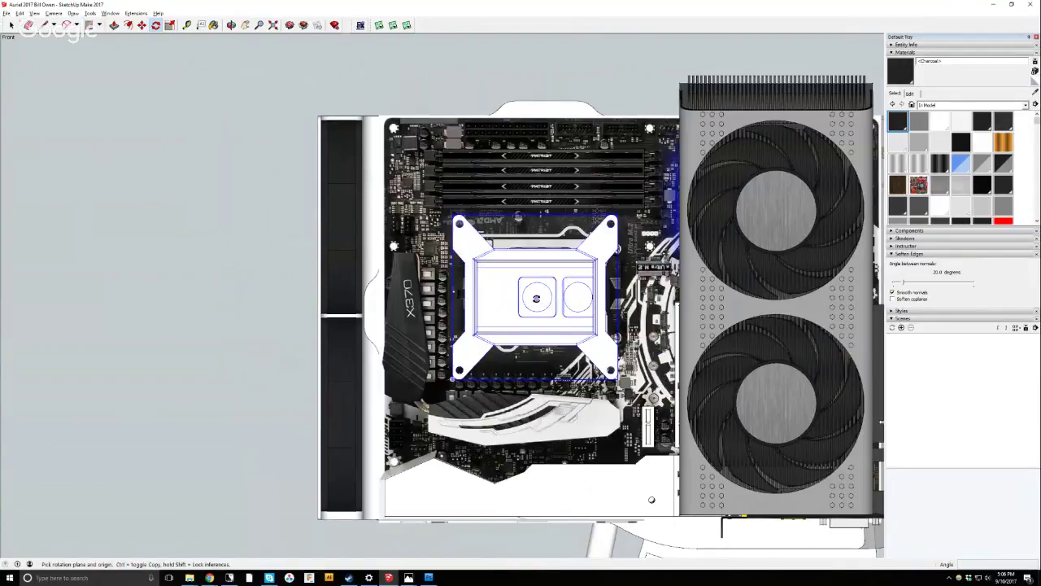
{"action": "left_click", "coordinate": [536, 298]}
{"action": "left_click", "coordinate": [511, 298]}
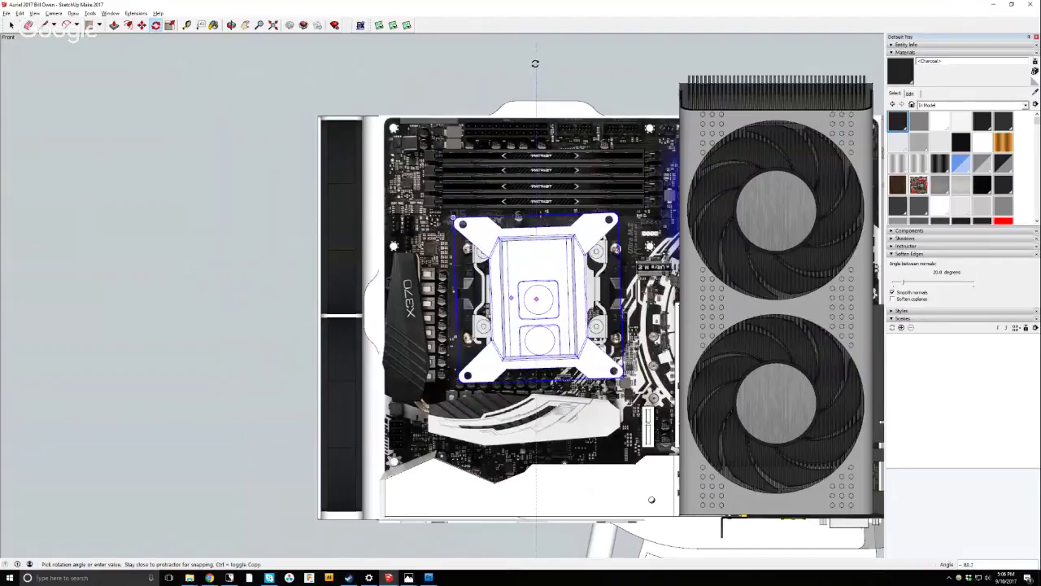
{"action": "left_click", "coordinate": [545, 59]}
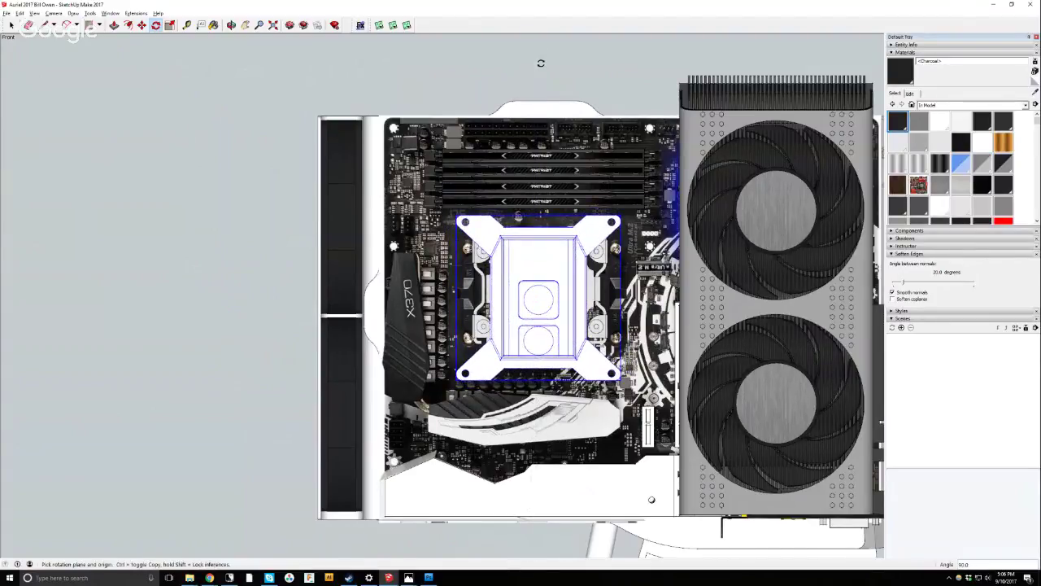
{"action": "key", "text": "m"}
{"action": "left_click", "coordinate": [166, 122]}
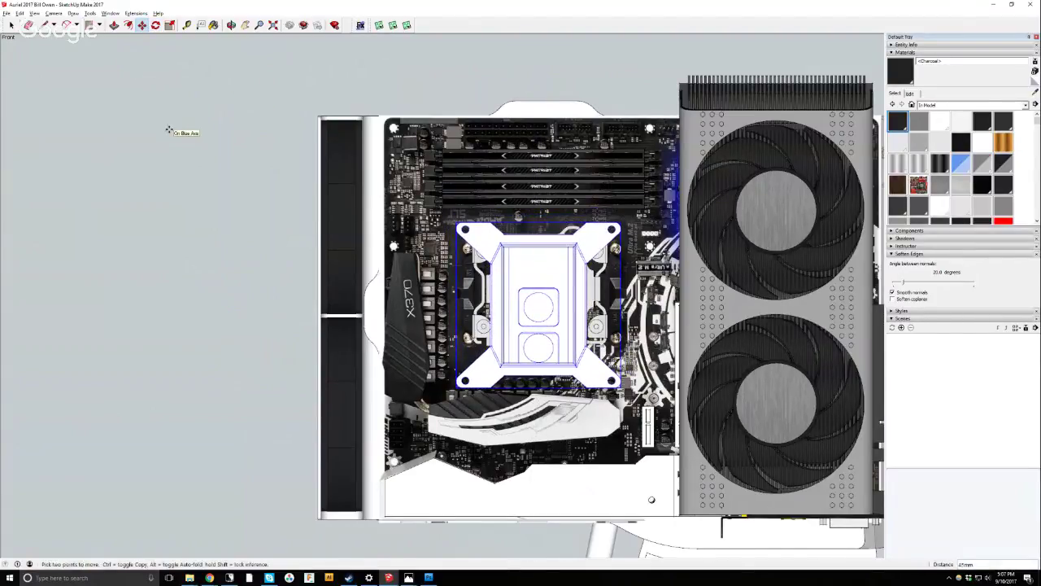
{"action": "left_click", "coordinate": [167, 128]}
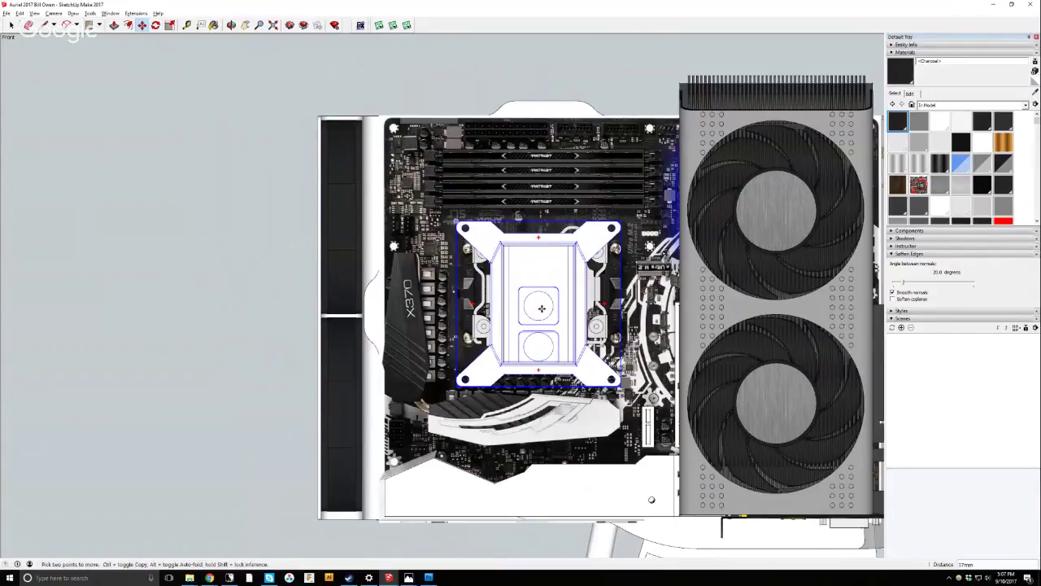
In Top view, move the water block back under the RAM stick, then orbit to perspective.
{"action": "key", "text": "space"}
{"action": "scroll", "coordinate": [533, 305], "scroll_direction": "down", "scroll_amount": 2}
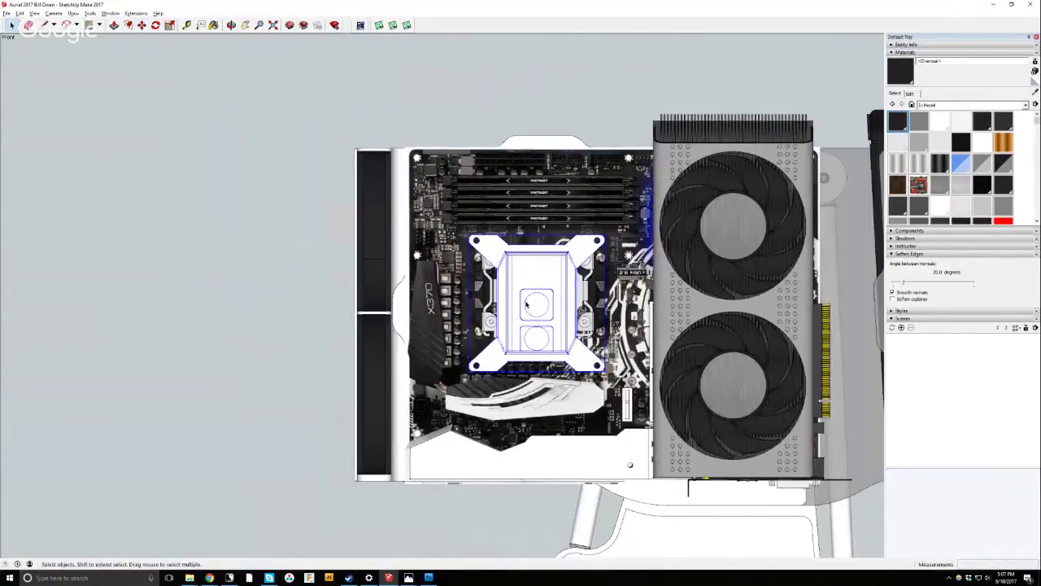
{"action": "scroll", "coordinate": [526, 305], "scroll_direction": "down", "scroll_amount": 2}
{"action": "key", "text": "o"}
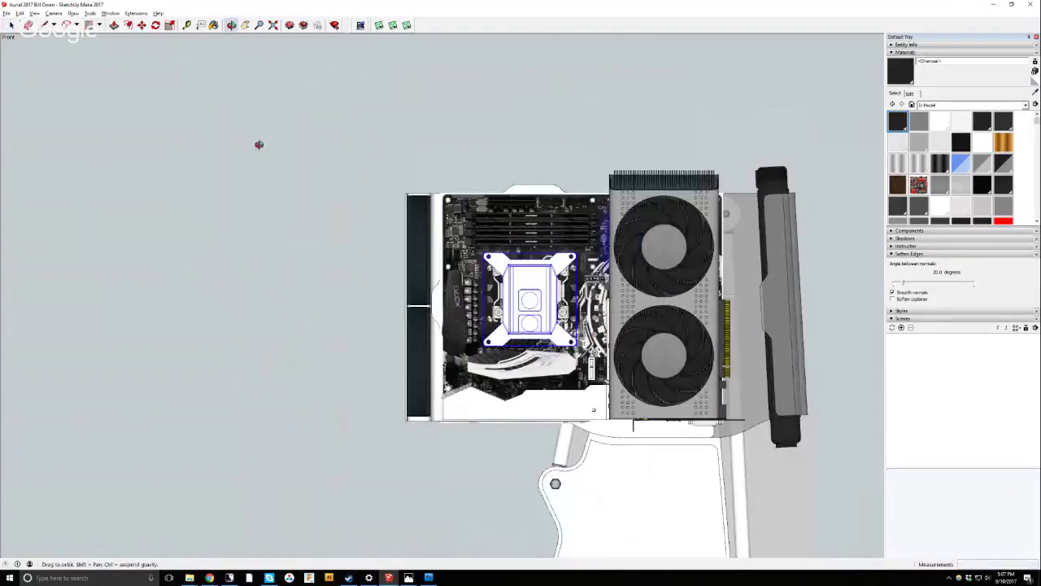
{"action": "left_click_drag", "start_coordinate": [259, 144], "coordinate": [388, 225]}
{"action": "left_click", "coordinate": [53, 13]}
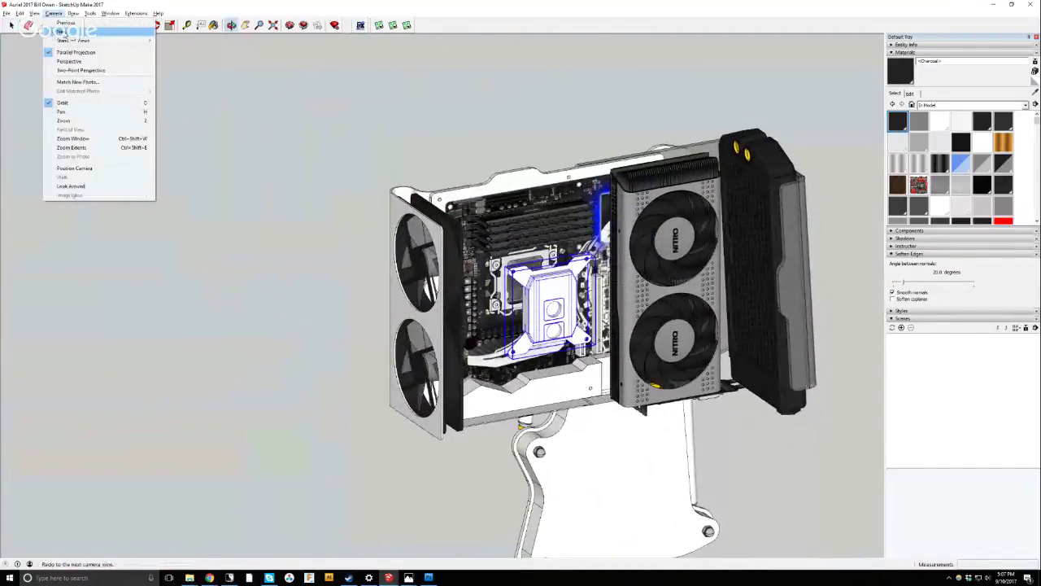
{"action": "mouse_move", "coordinate": [81, 40]}
{"action": "left_click", "coordinate": [188, 41]}
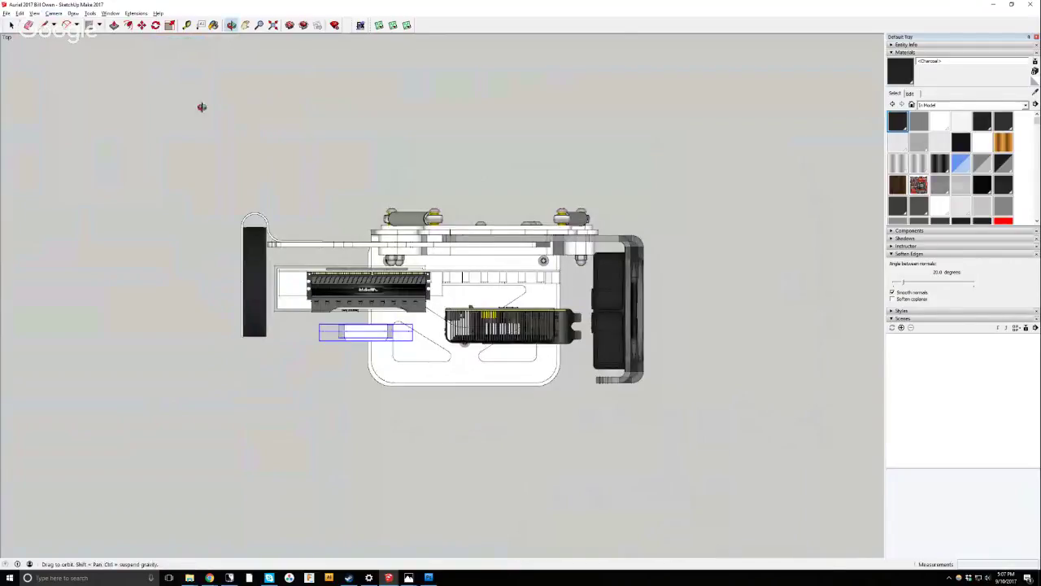
{"action": "left_click", "coordinate": [142, 25]}
{"action": "scroll", "coordinate": [188, 288], "scroll_direction": "up", "scroll_amount": 2}
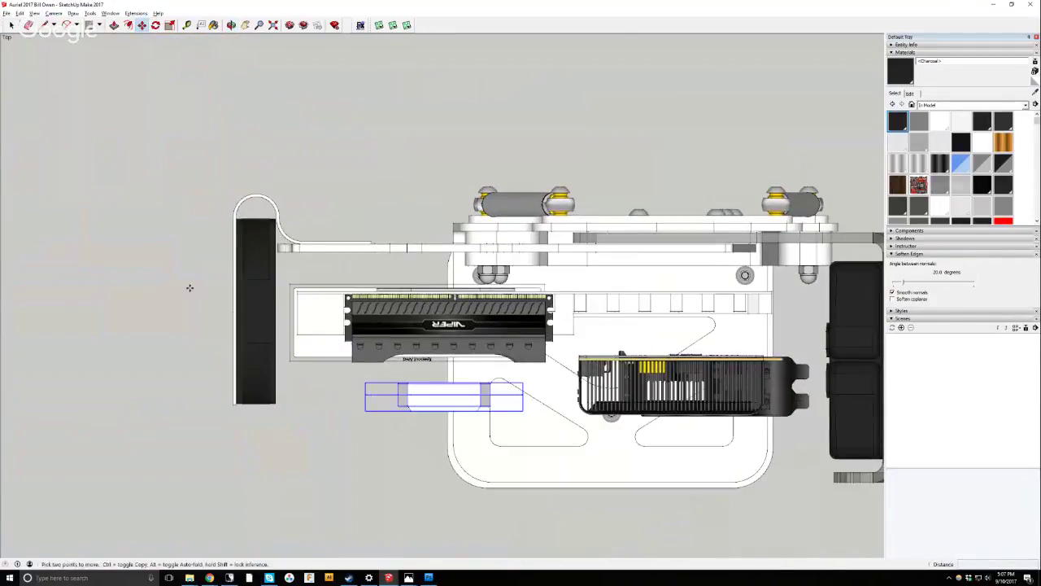
{"action": "left_click_drag", "start_coordinate": [190, 288], "coordinate": [160, 229]}
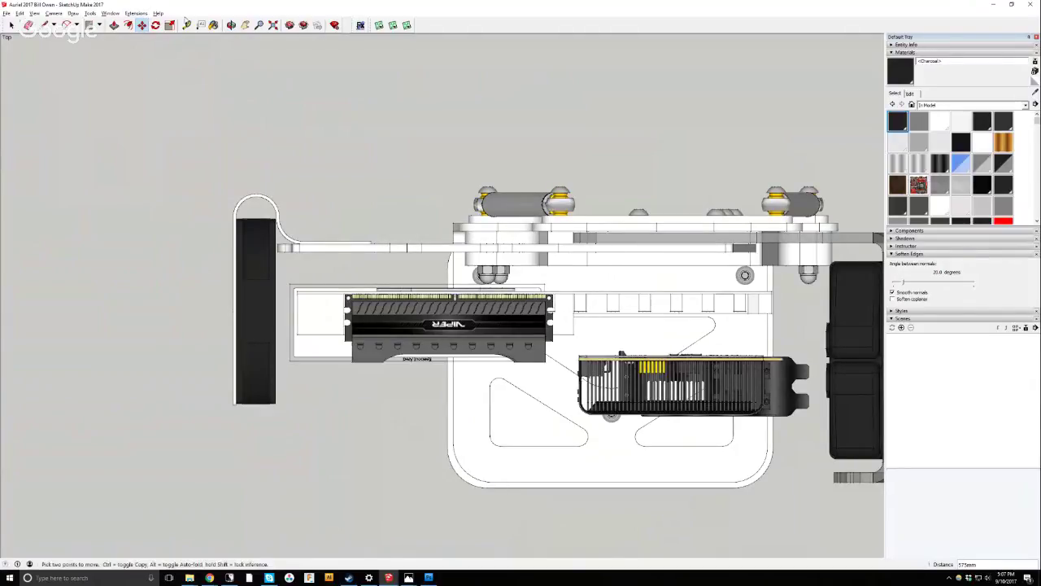
{"action": "left_click", "coordinate": [231, 26]}
{"action": "left_click_drag", "start_coordinate": [520, 211], "coordinate": [538, 308]}
{"action": "scroll", "coordinate": [525, 356], "scroll_direction": "down", "scroll_amount": 3}
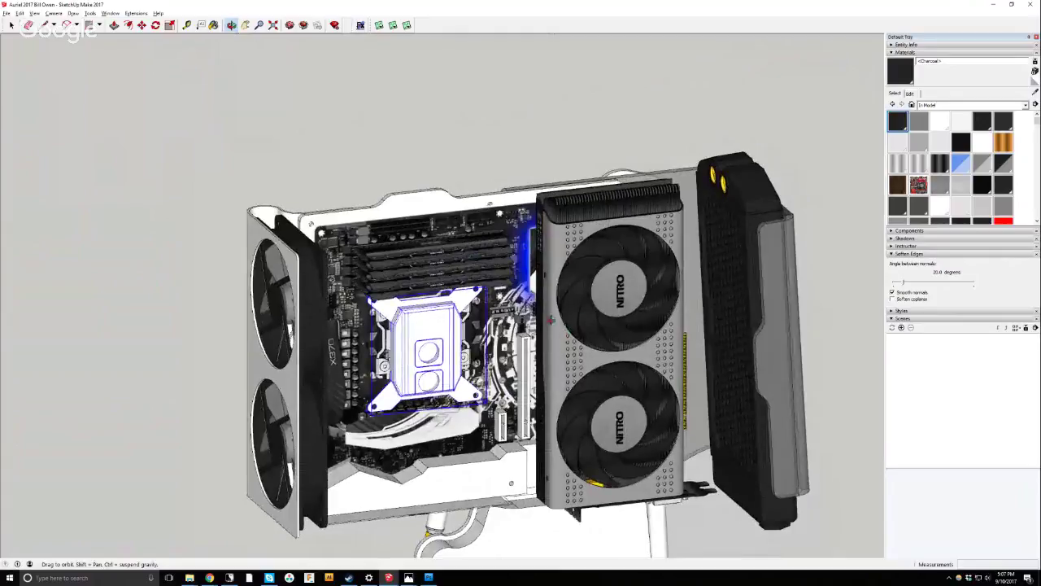
Hide the GPU to reveal the motherboard.
{"action": "left_click_drag", "start_coordinate": [676, 242], "coordinate": [75, 47]}
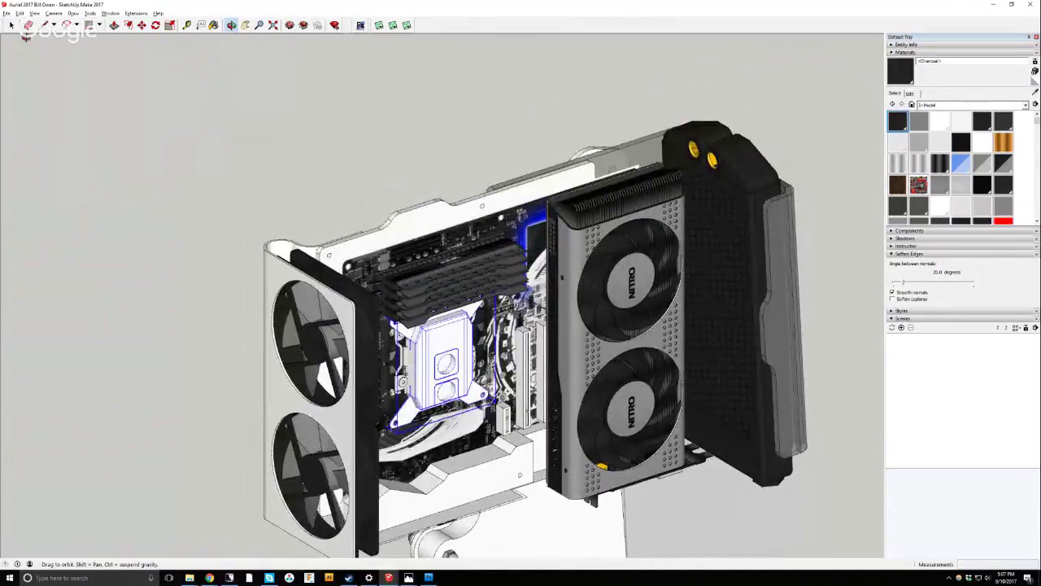
{"action": "left_click", "coordinate": [12, 24]}
{"action": "left_click", "coordinate": [579, 254]}
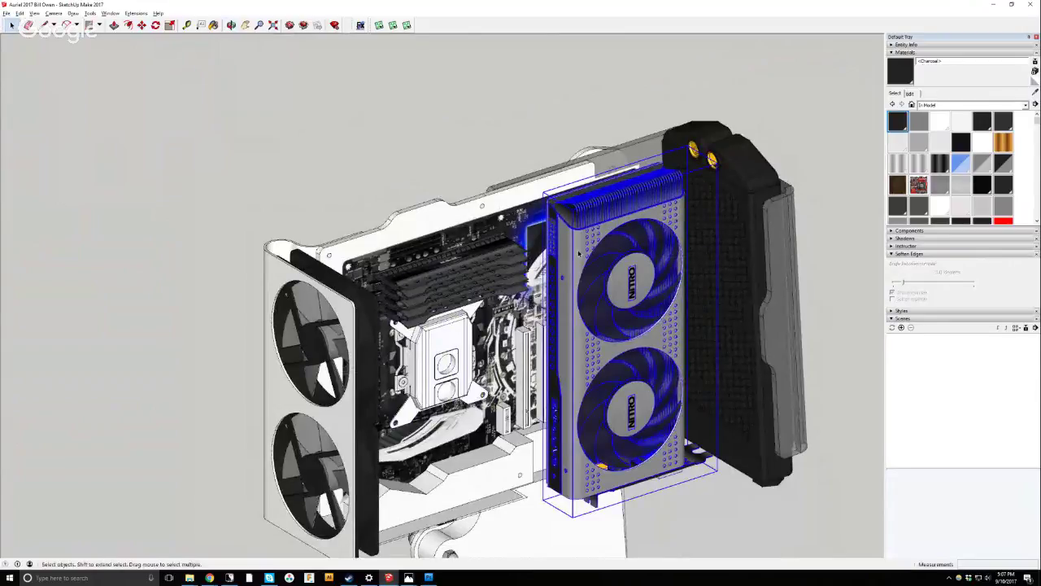
{"action": "left_click", "coordinate": [304, 104]}
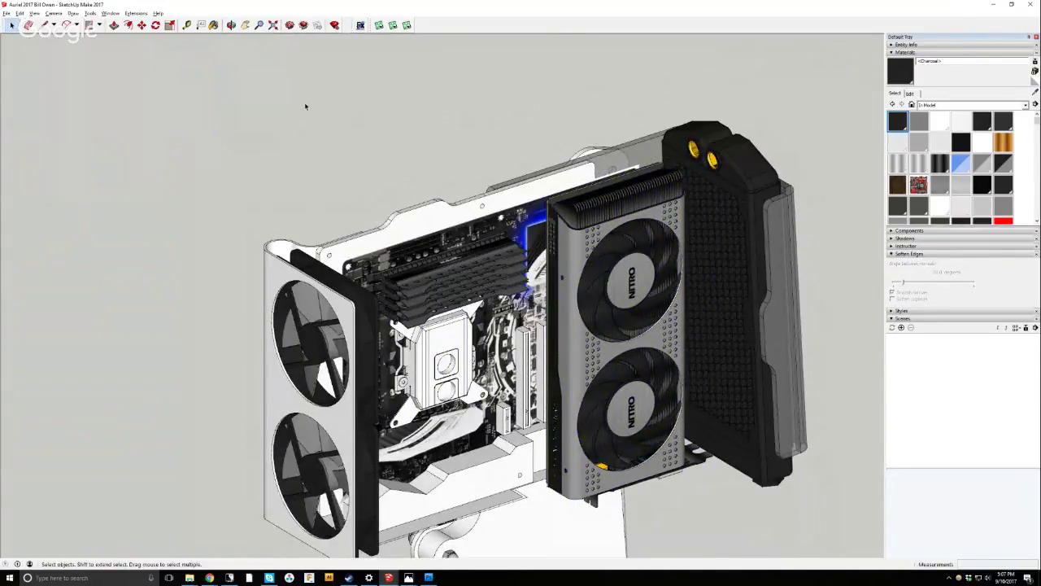
{"action": "left_click", "coordinate": [603, 282]}
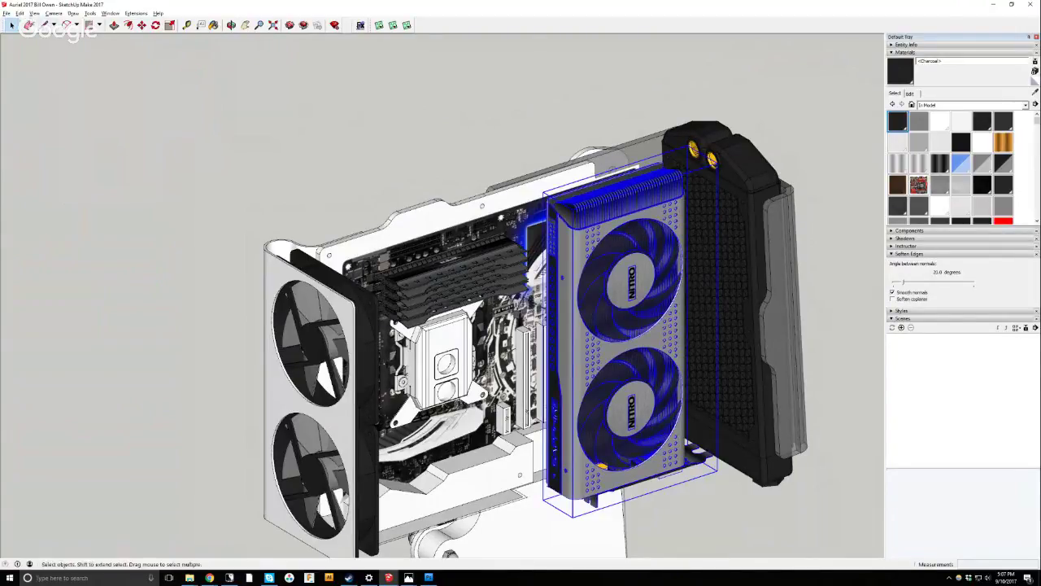
{"action": "left_click", "coordinate": [20, 13]}
{"action": "left_click", "coordinate": [65, 121]}
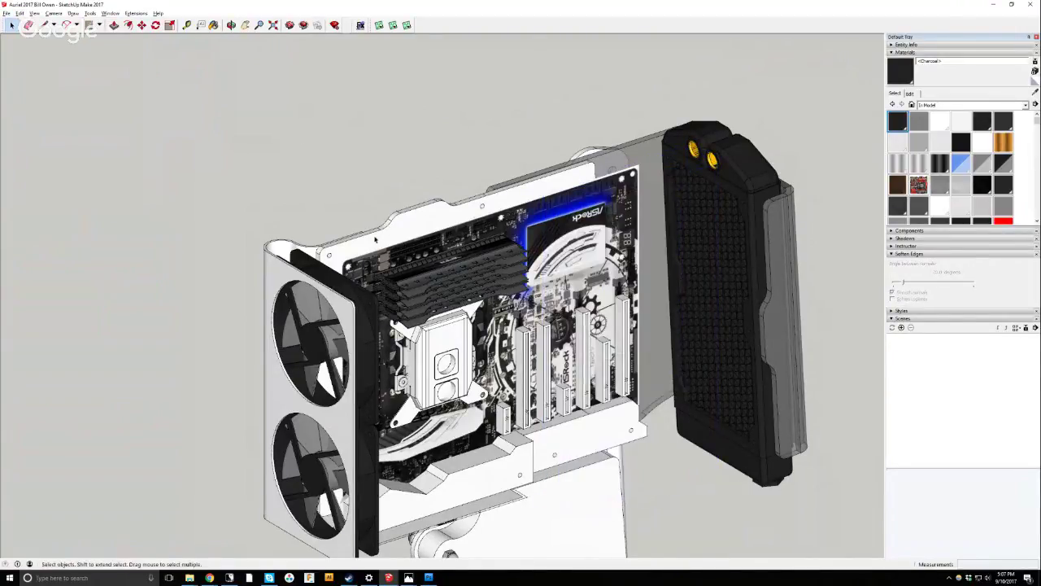
{"action": "scroll", "coordinate": [447, 275], "scroll_direction": "down", "scroll_amount": 2}
Hide the rest of the case, leaving the radiator and water block, in perspective projection.
{"action": "key", "text": "ctrl+a"}
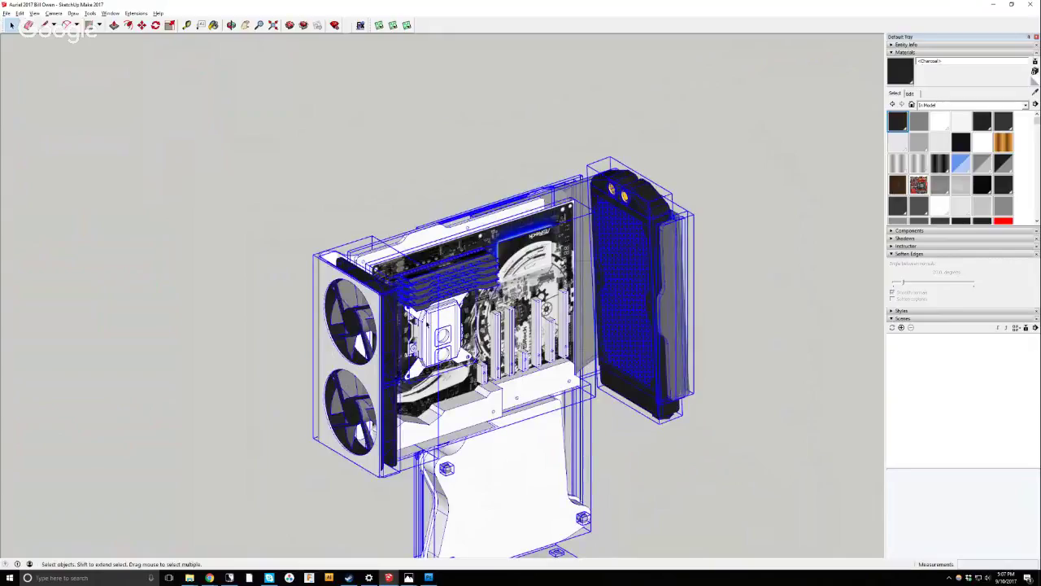
{"action": "left_click", "coordinate": [19, 13]}
{"action": "left_click", "coordinate": [33, 120]}
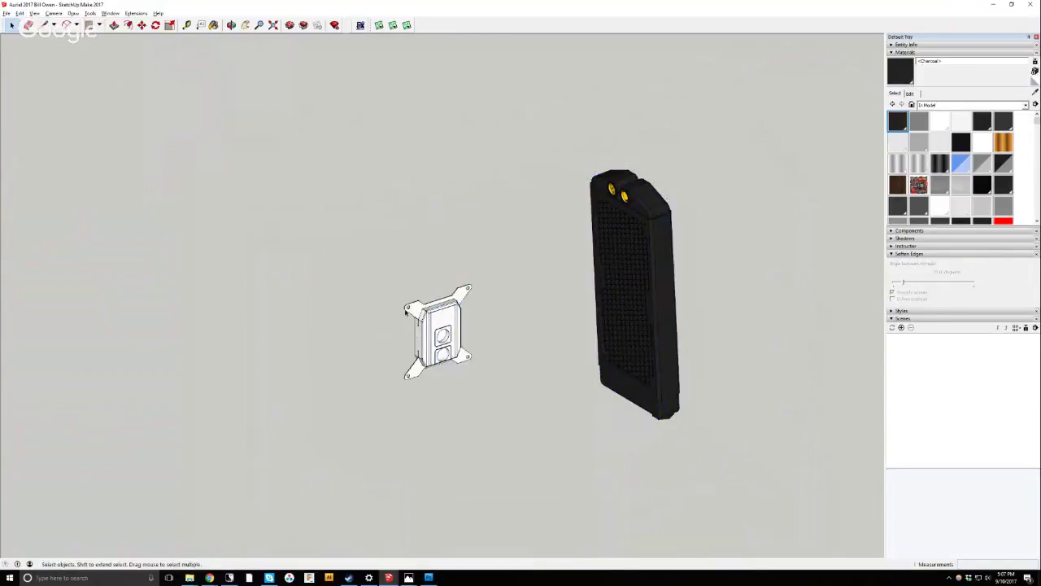
{"action": "middle_click_drag", "start_coordinate": [455, 244], "coordinate": [373, 219]}
{"action": "left_click", "coordinate": [232, 24]}
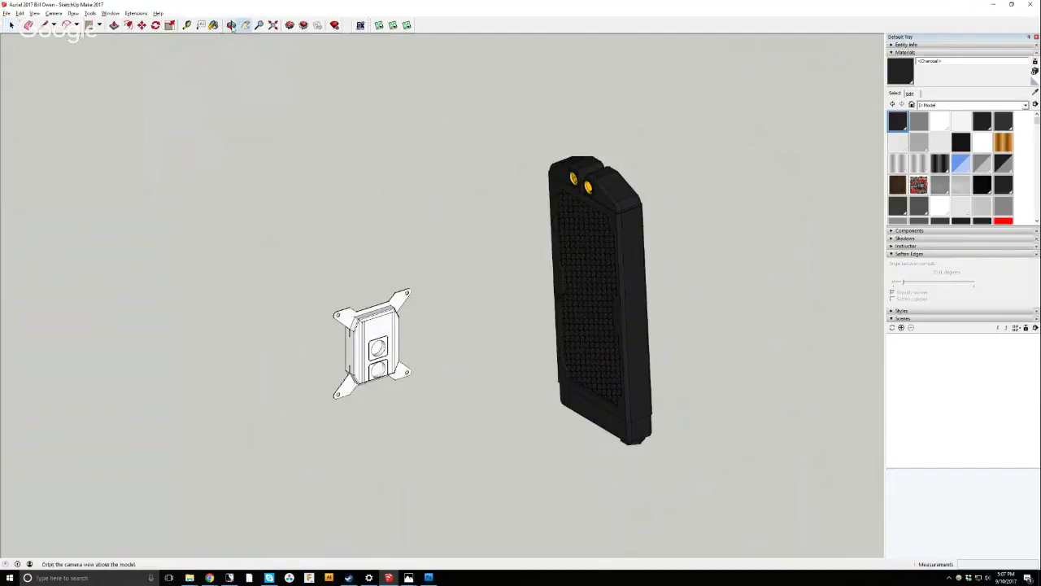
{"action": "left_click_drag", "start_coordinate": [456, 228], "coordinate": [370, 158]}
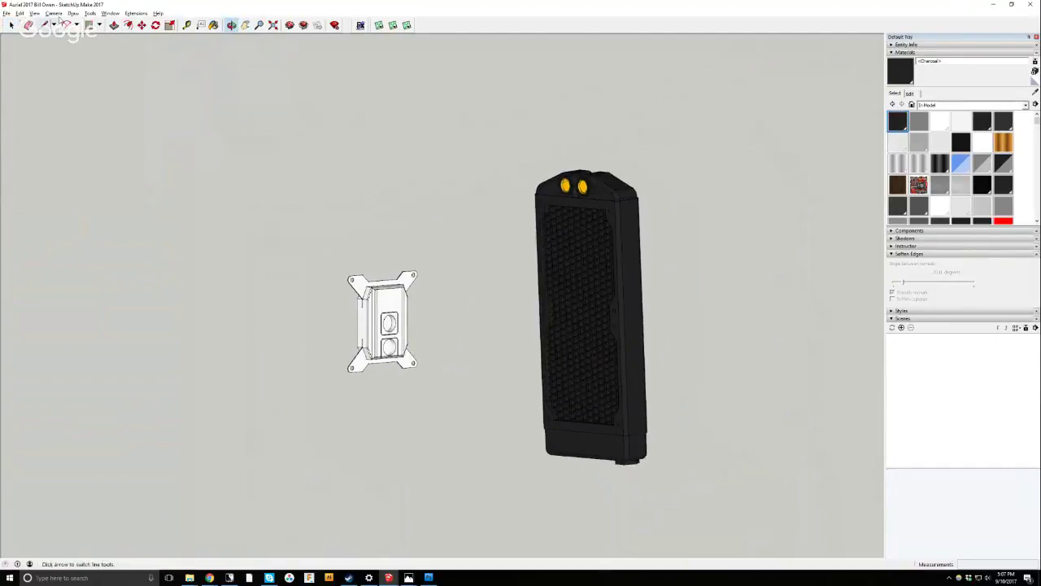
{"action": "left_click", "coordinate": [57, 14]}
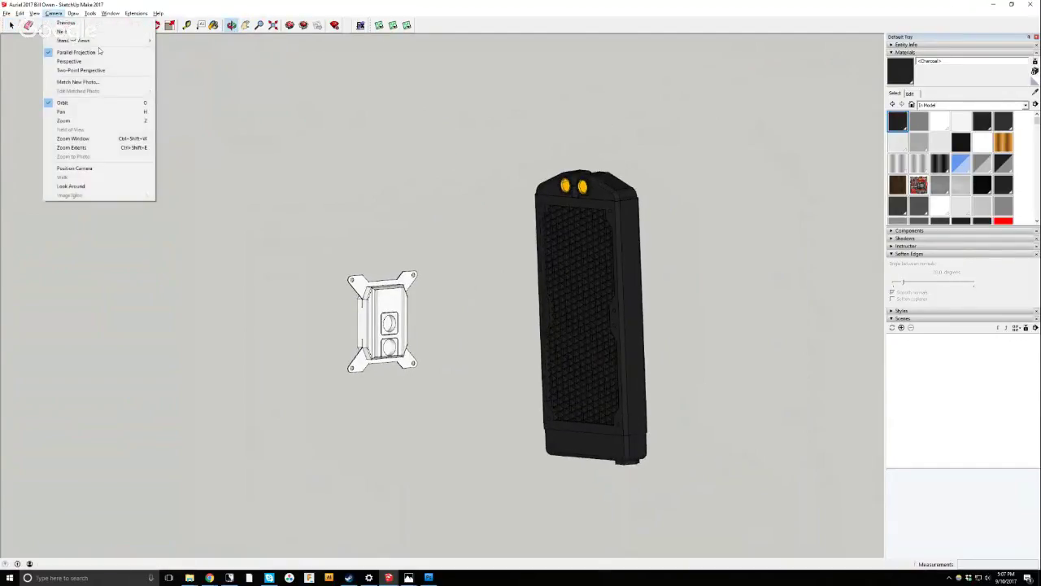
{"action": "mouse_move", "coordinate": [104, 43]}
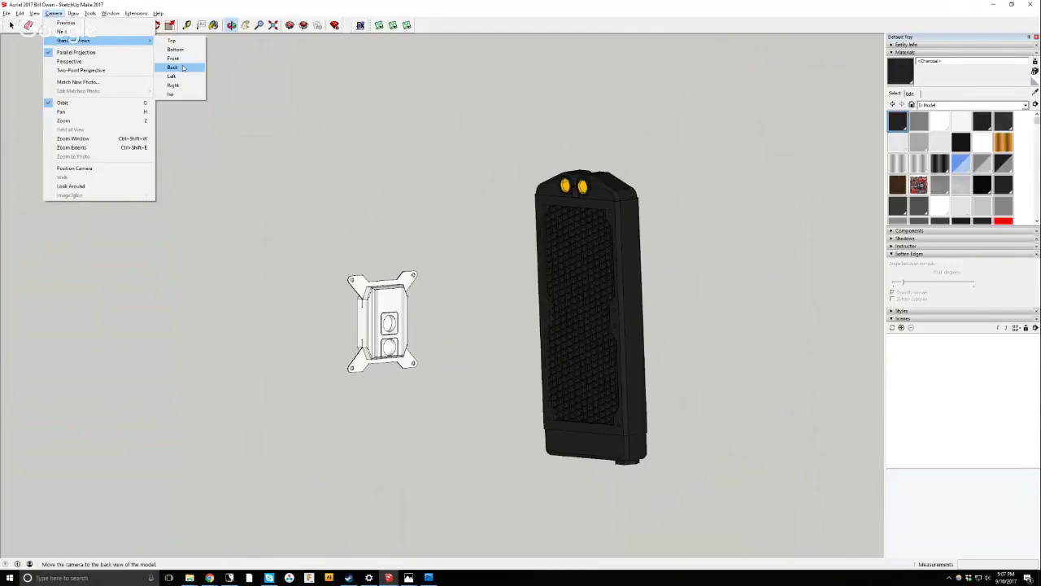
{"action": "left_click", "coordinate": [97, 61]}
Select the radiator and orbit and zoom to face its top ports head-on.
{"action": "scroll", "coordinate": [553, 324], "scroll_direction": "up", "scroll_amount": 5}
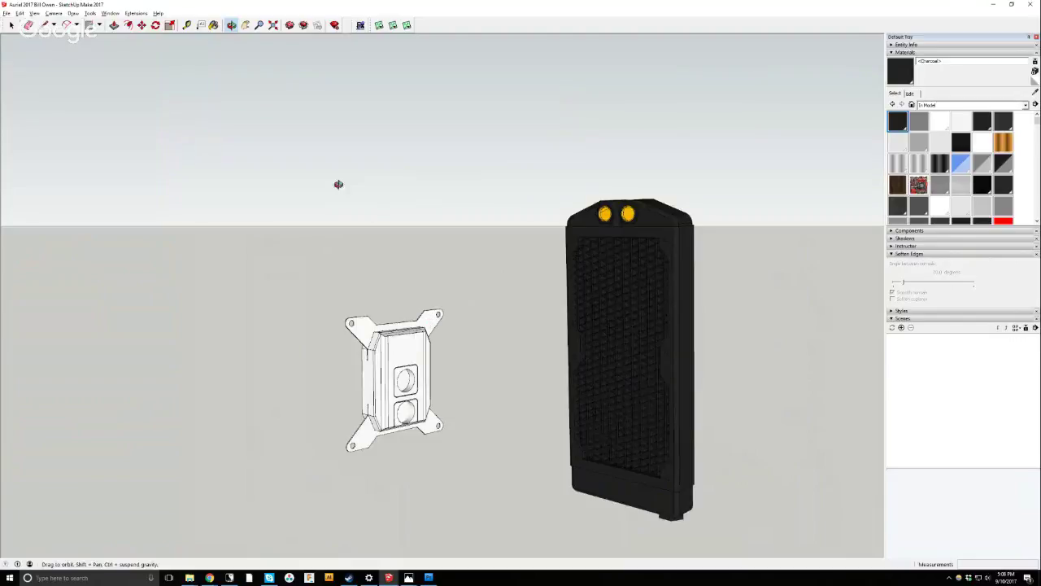
{"action": "left_click", "coordinate": [54, 14]}
{"action": "mouse_move", "coordinate": [122, 43]}
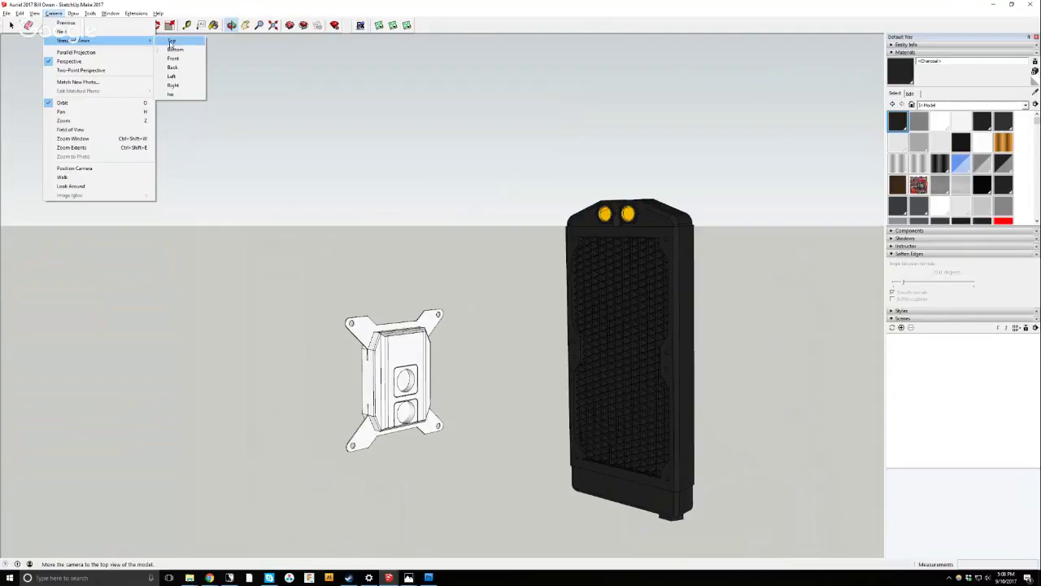
{"action": "left_click", "coordinate": [591, 195]}
{"action": "scroll", "coordinate": [610, 210], "scroll_direction": "up", "scroll_amount": 3}
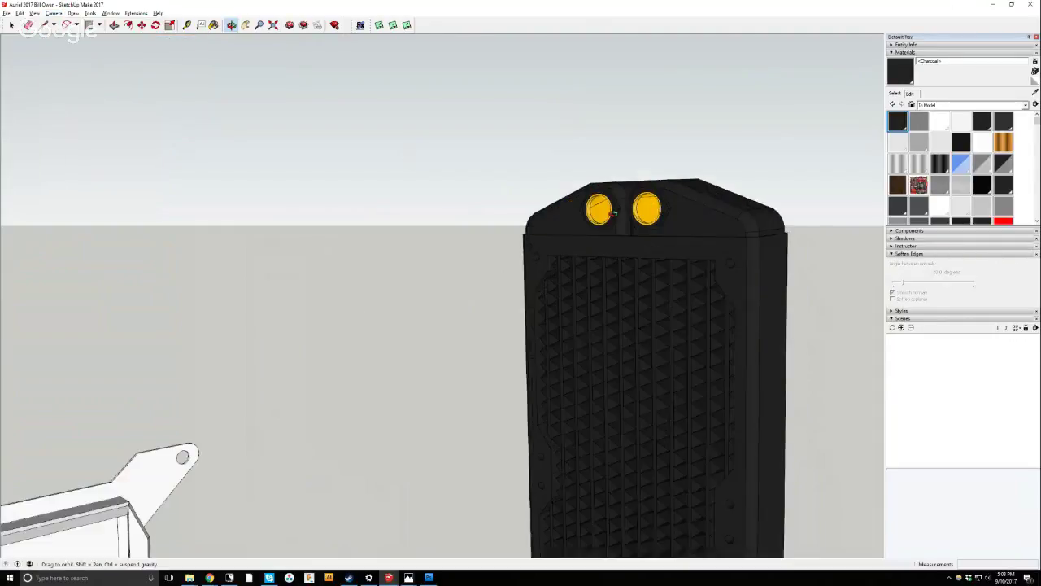
{"action": "left_click_drag", "start_coordinate": [614, 213], "coordinate": [349, 187]}
{"action": "scroll", "coordinate": [81, 162], "scroll_direction": "down", "scroll_amount": 5}
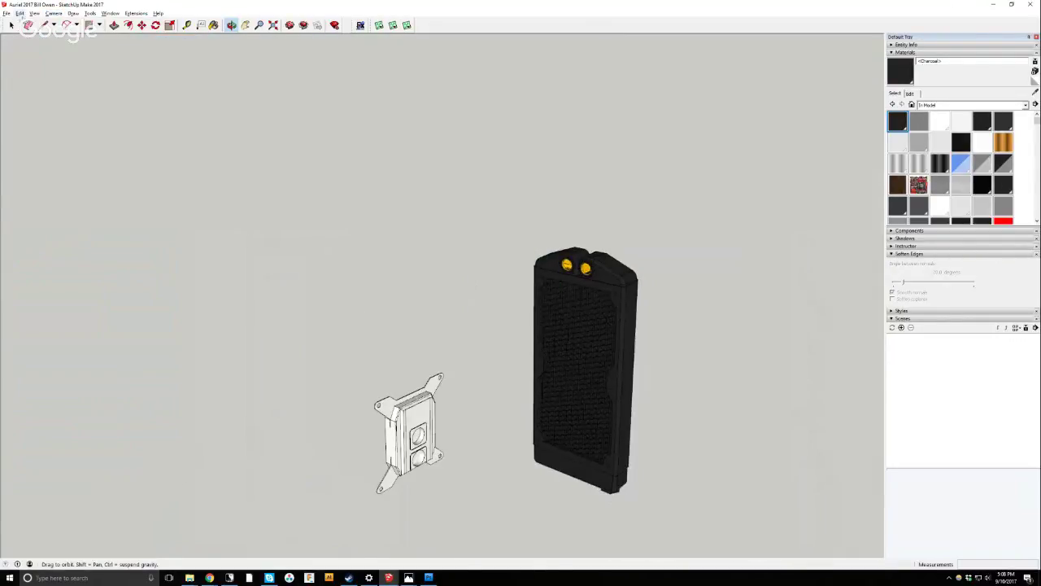
{"action": "key", "text": "space"}
{"action": "left_click", "coordinate": [594, 351]}
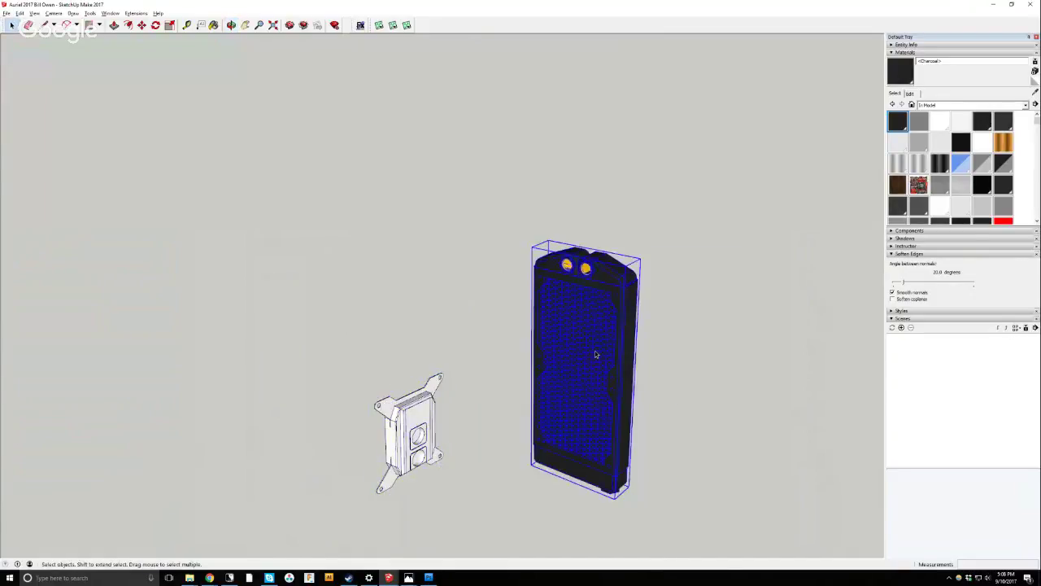
{"action": "scroll", "coordinate": [594, 351], "scroll_direction": "up", "scroll_amount": 4}
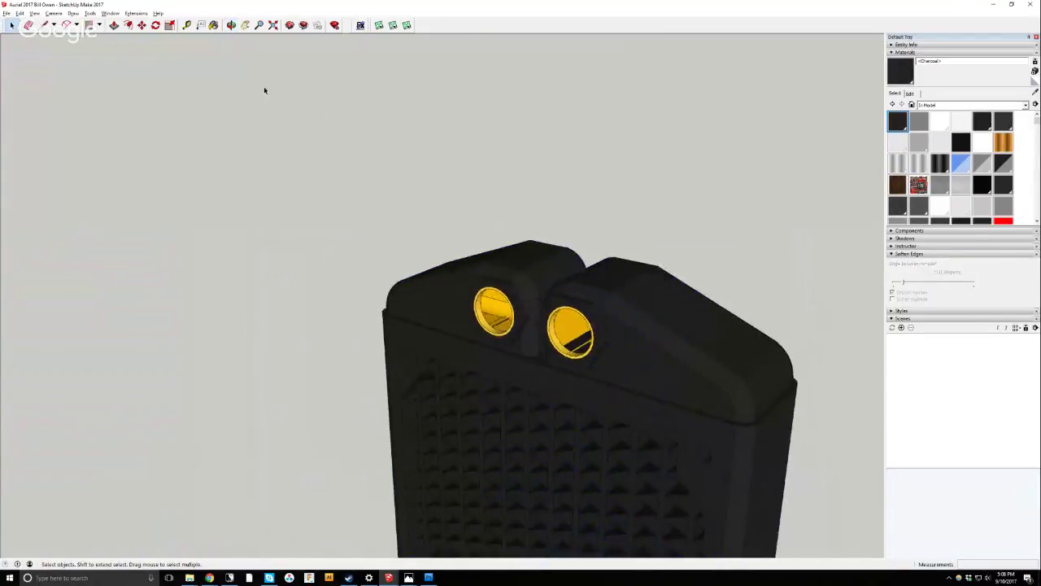
{"action": "middle_click_drag", "start_coordinate": [262, 89], "coordinate": [413, 188]}
{"action": "key", "text": "o"}
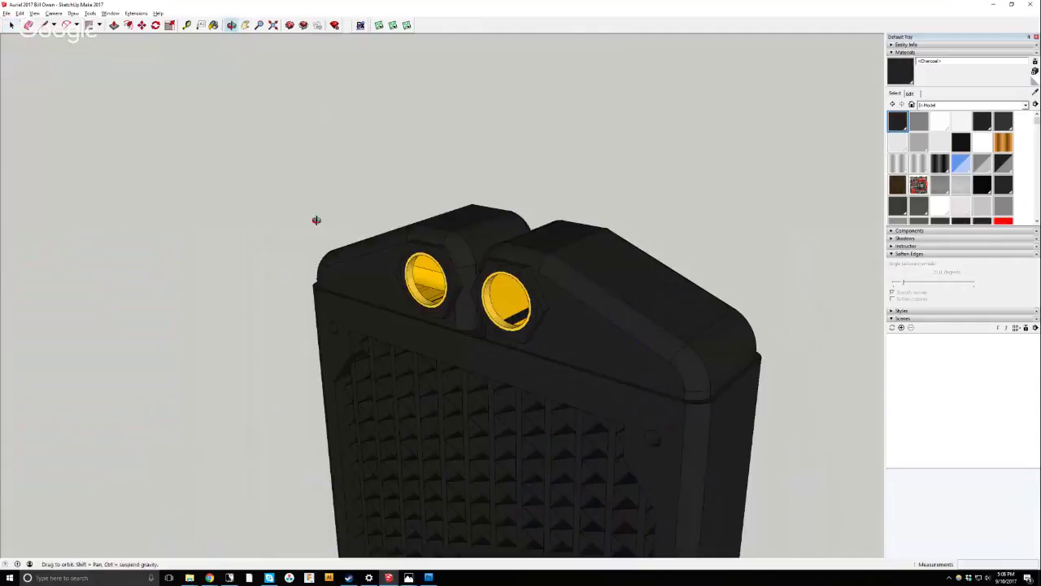
{"action": "left_click_drag", "start_coordinate": [317, 223], "coordinate": [428, 281]}
{"action": "scroll", "coordinate": [429, 281], "scroll_direction": "up", "scroll_amount": 5}
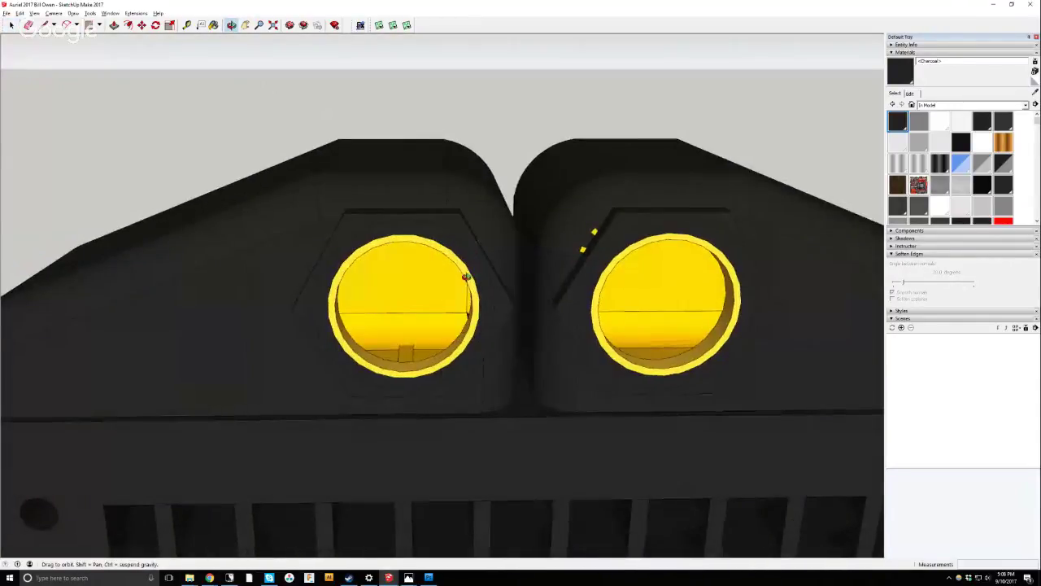
{"action": "left_click", "coordinate": [67, 24]}
{"action": "left_click", "coordinate": [403, 308]}
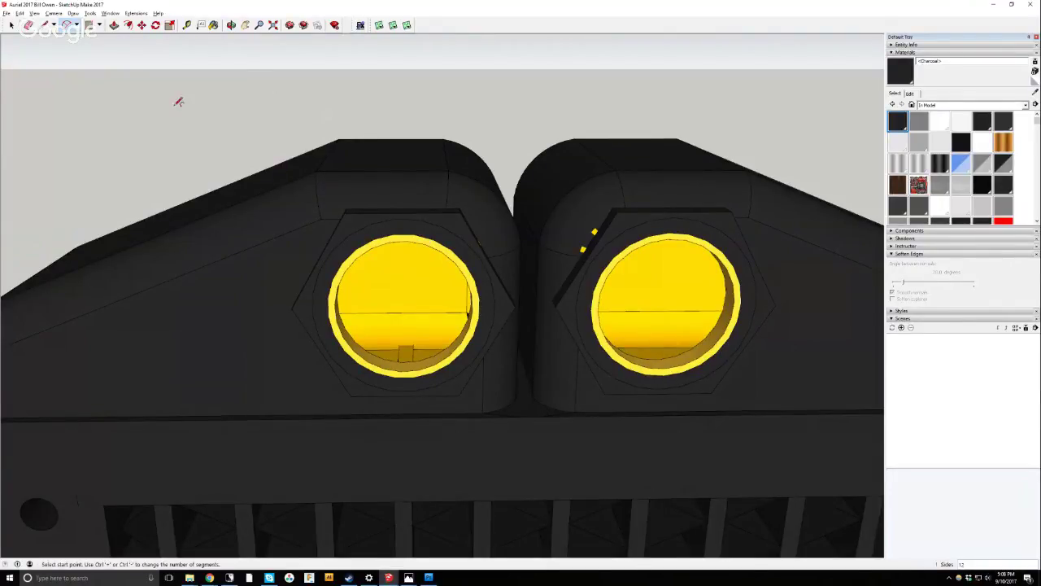
Draw circles filling the left and right radiator openings.
{"action": "left_click", "coordinate": [77, 24]}
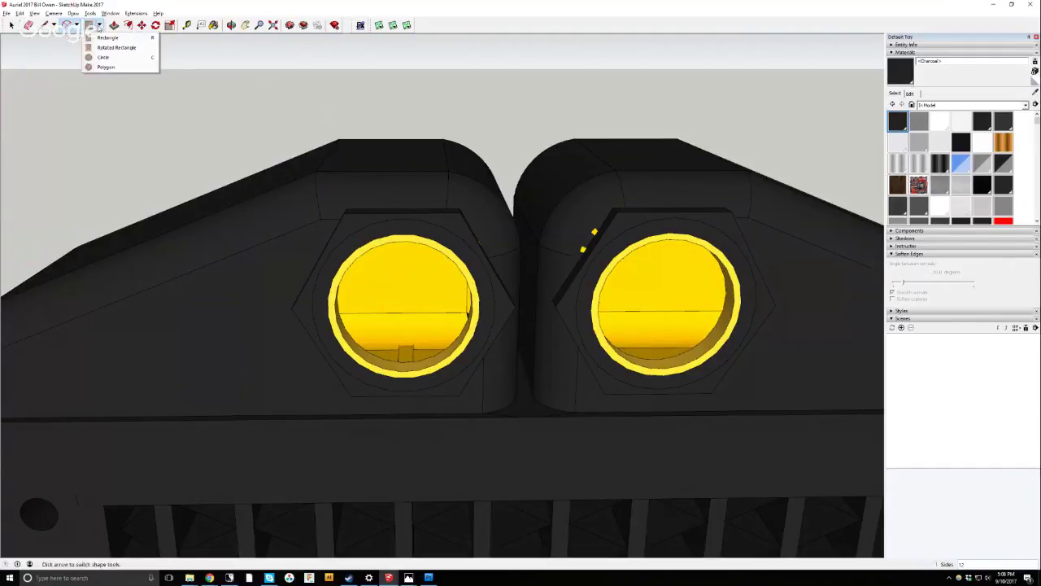
{"action": "left_click", "coordinate": [85, 65]}
{"action": "key", "text": "c"}
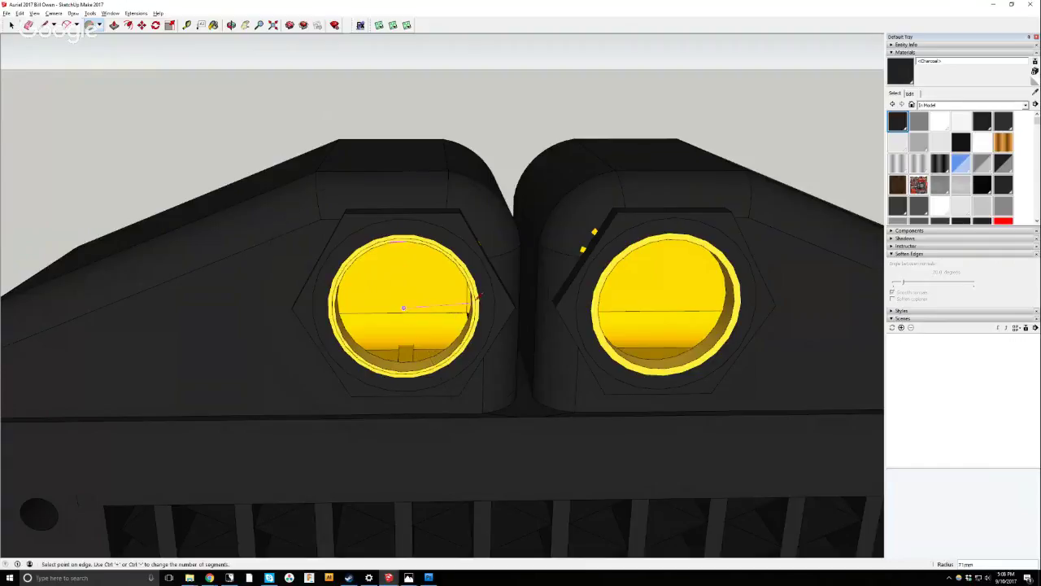
{"action": "left_click", "coordinate": [462, 313]}
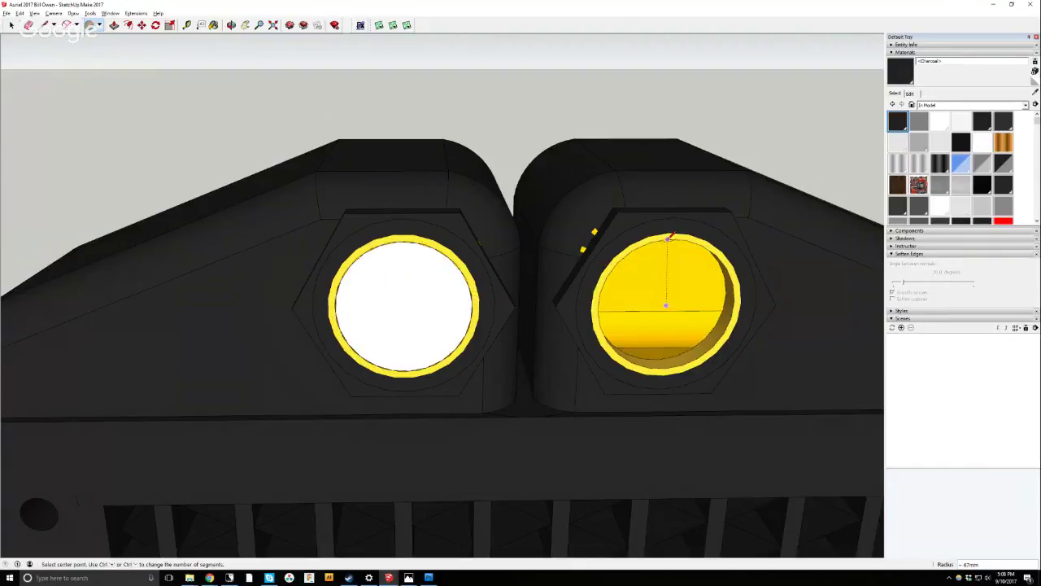
{"action": "left_click", "coordinate": [663, 303]}
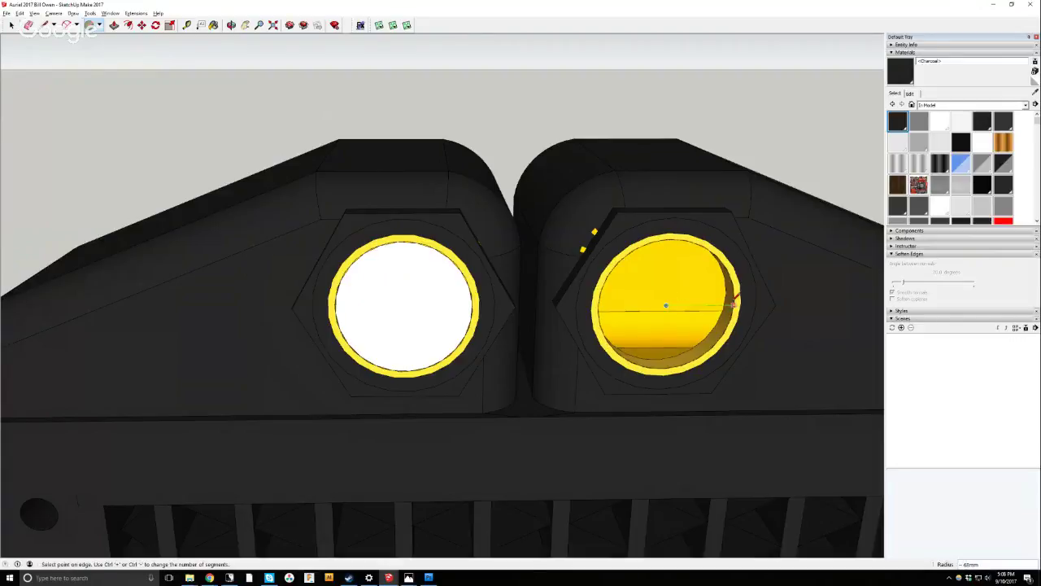
{"action": "left_click", "coordinate": [733, 304]}
Draw circles on the upper and lower round port faces of the CPU block.
{"action": "scroll", "coordinate": [515, 222], "scroll_direction": "down", "scroll_amount": 4}
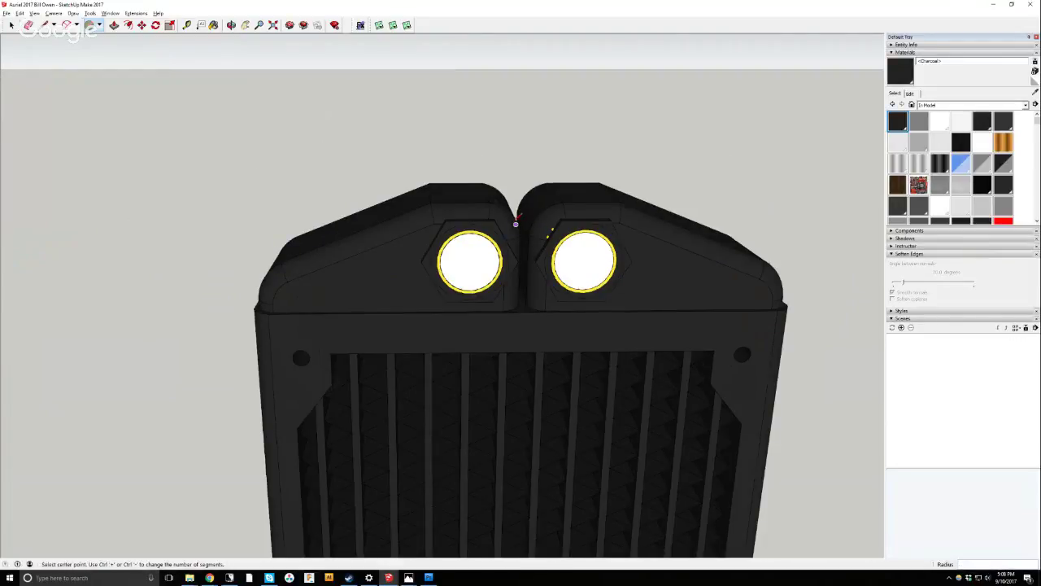
{"action": "scroll", "coordinate": [515, 221], "scroll_direction": "down", "scroll_amount": 5}
{"action": "scroll", "coordinate": [97, 123], "scroll_direction": "up", "scroll_amount": 6}
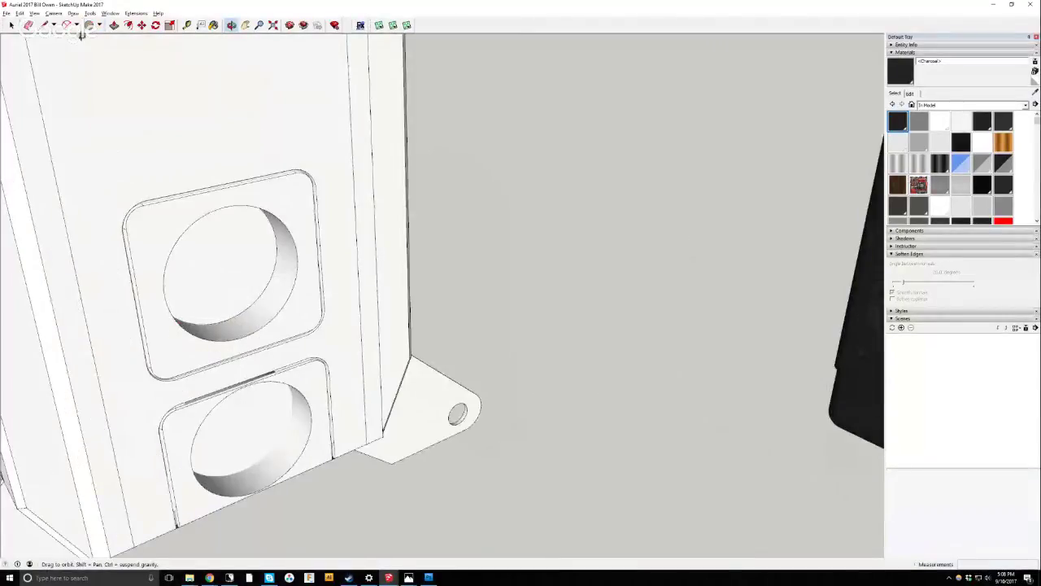
{"action": "left_click", "coordinate": [90, 25]}
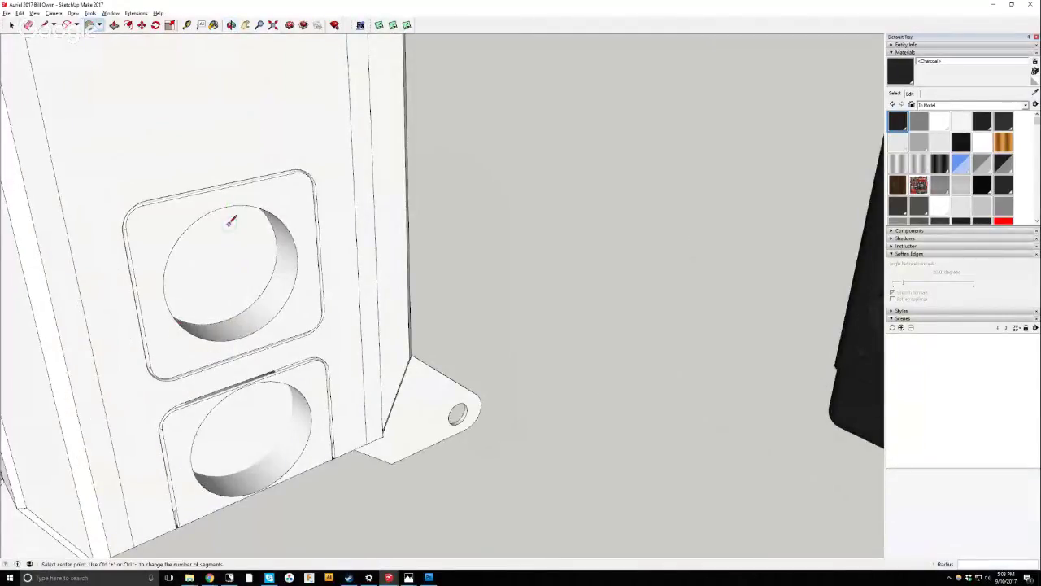
{"action": "left_click", "coordinate": [234, 274]}
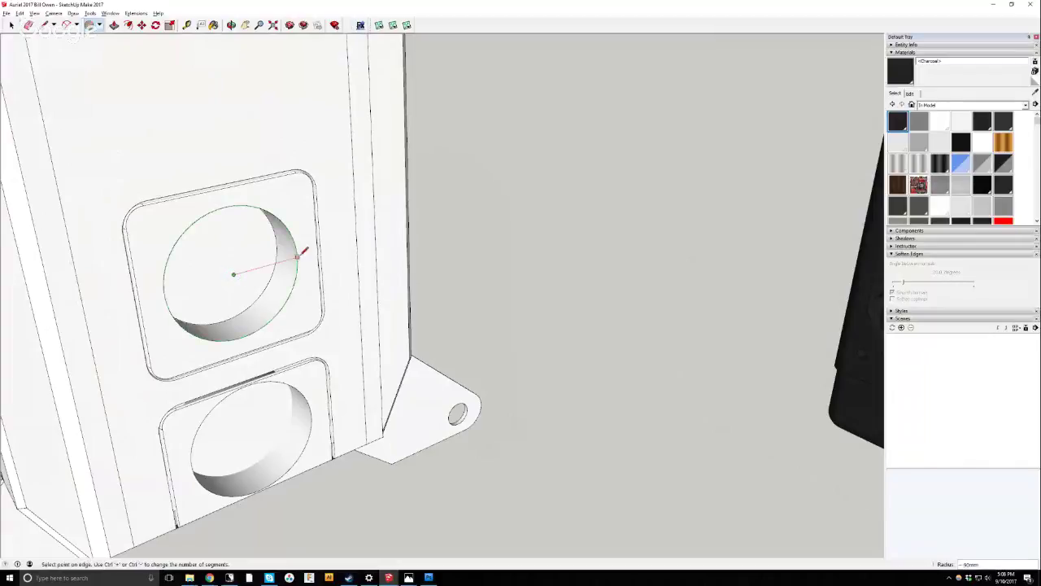
{"action": "left_click", "coordinate": [298, 257]}
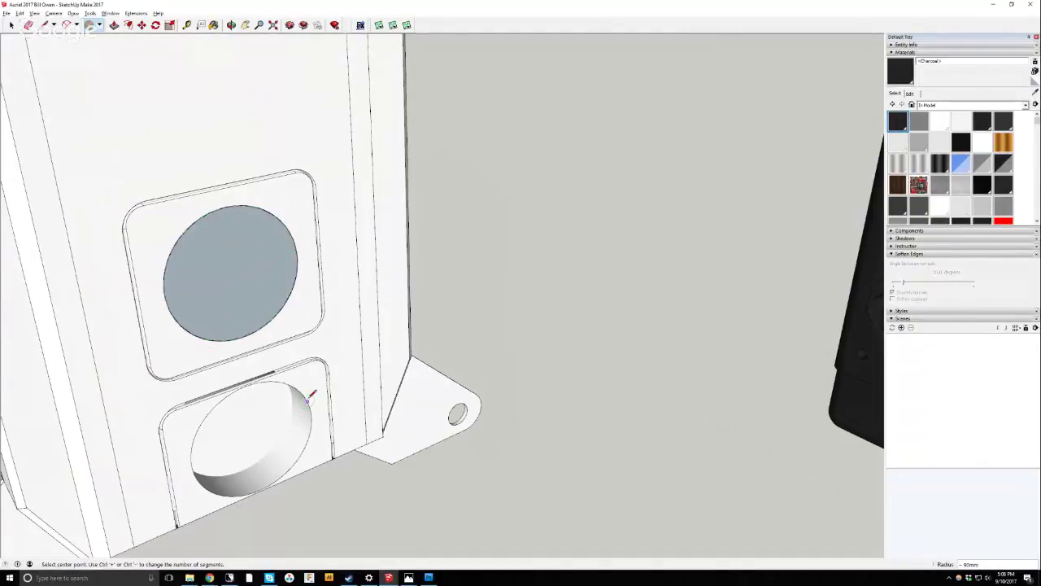
{"action": "left_click", "coordinate": [253, 439]}
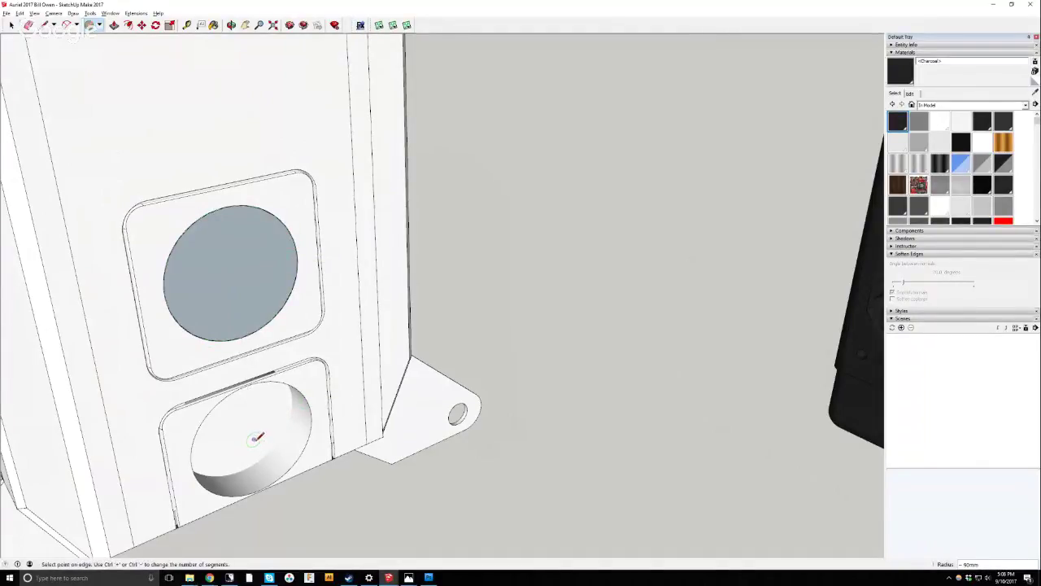
{"action": "left_click", "coordinate": [309, 419]}
Select the CPU block together with the radiator and open the Edit menu.
{"action": "scroll", "coordinate": [478, 248], "scroll_direction": "down", "scroll_amount": 8}
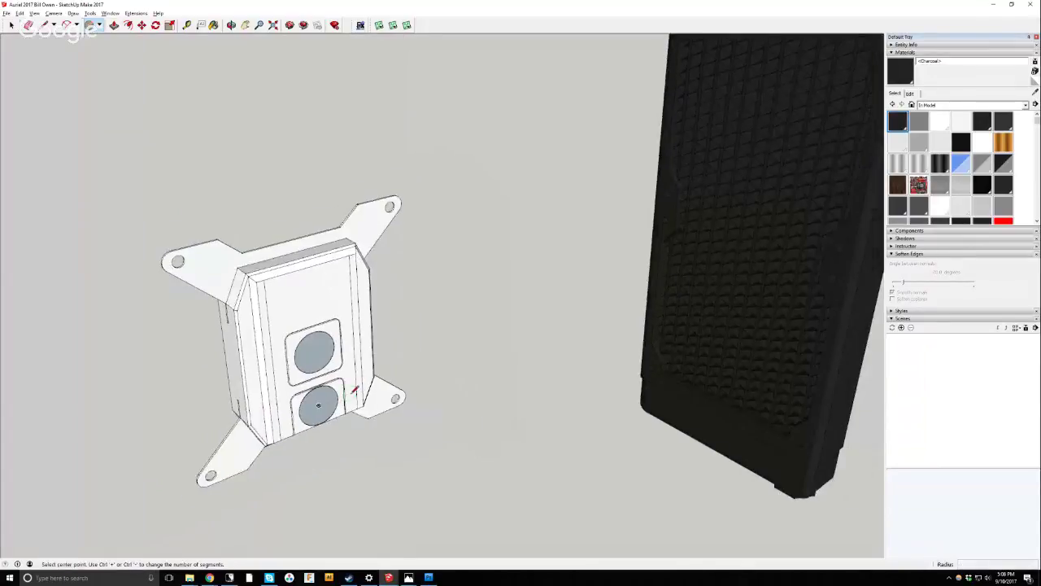
{"action": "scroll", "coordinate": [387, 275], "scroll_direction": "down", "scroll_amount": 3}
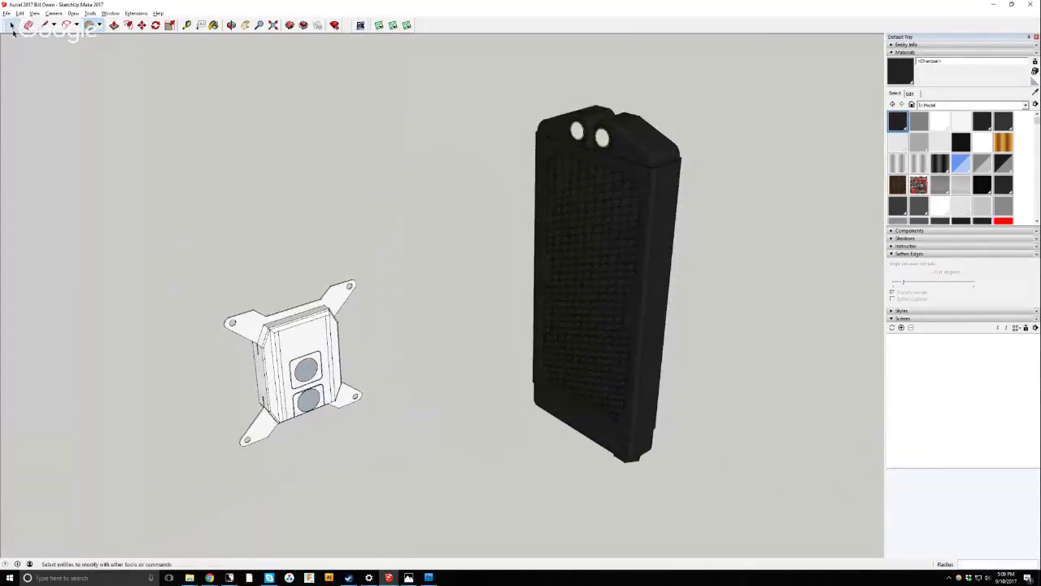
{"action": "left_click", "coordinate": [11, 25]}
{"action": "left_click", "coordinate": [308, 341]}
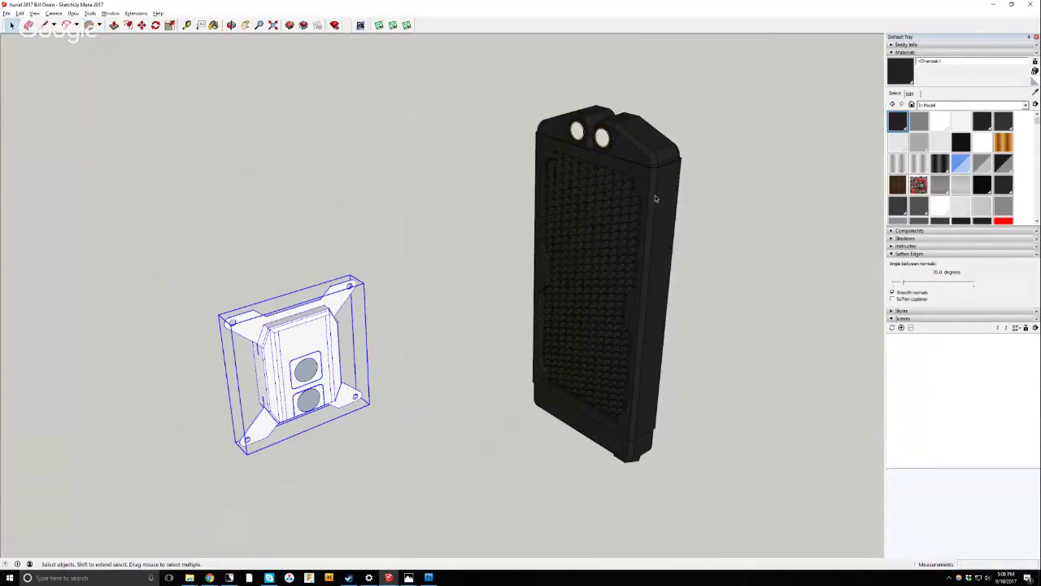
{"action": "left_click", "coordinate": [654, 186], "text": "shift"}
{"action": "left_click", "coordinate": [20, 13]}
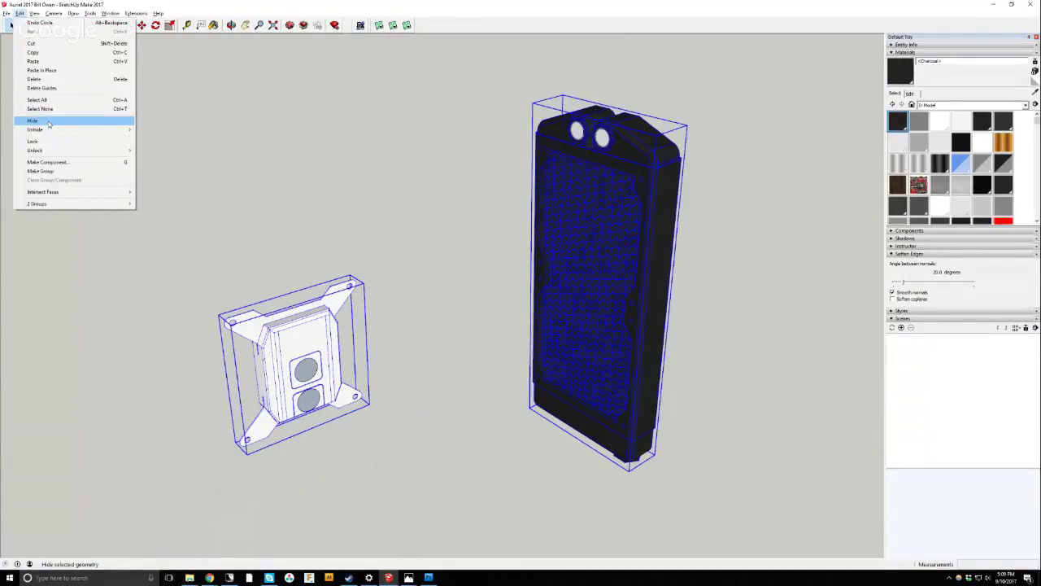
Hide the CPU block and radiator, then box-select the four remaining port circles.
{"action": "left_click", "coordinate": [49, 123]}
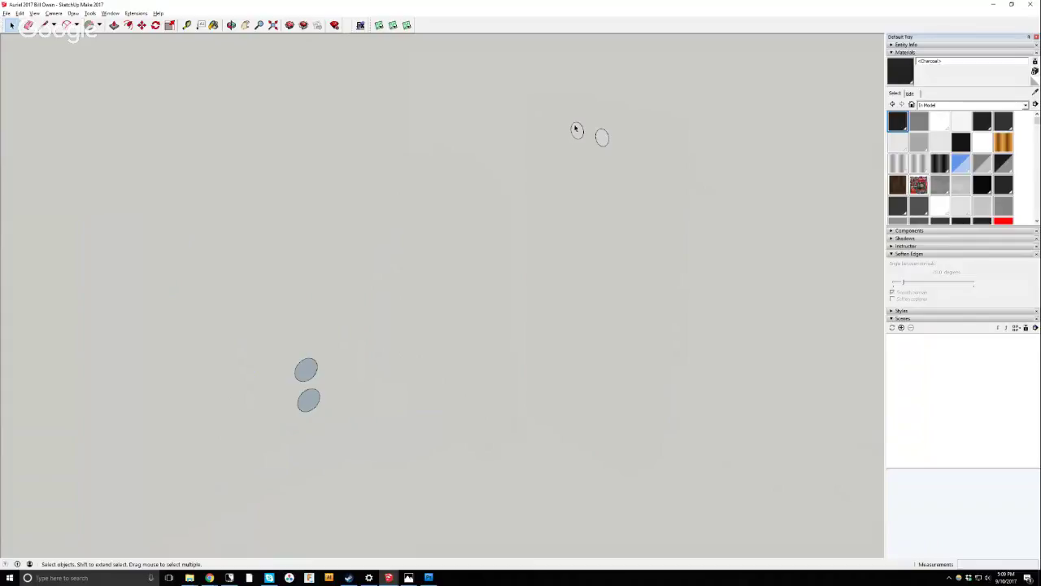
{"action": "key", "text": "ctrl+a"}
{"action": "left_click", "coordinate": [434, 174]}
{"action": "left_click_drag", "start_coordinate": [197, 63], "coordinate": [748, 446]}
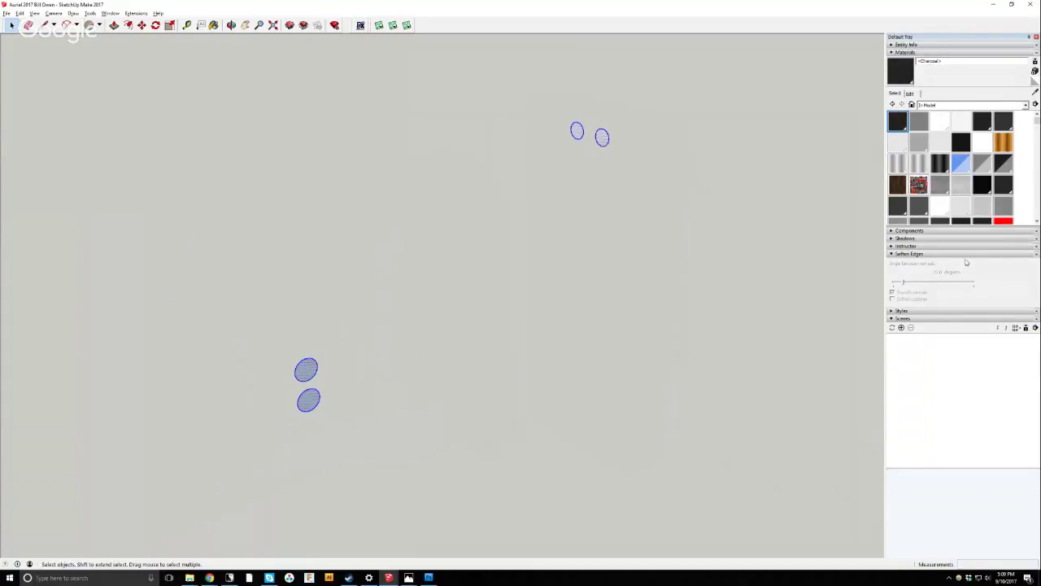
Paint all four port circles red and clear the selection.
{"action": "left_click", "coordinate": [1002, 221]}
{"action": "left_click", "coordinate": [602, 136]}
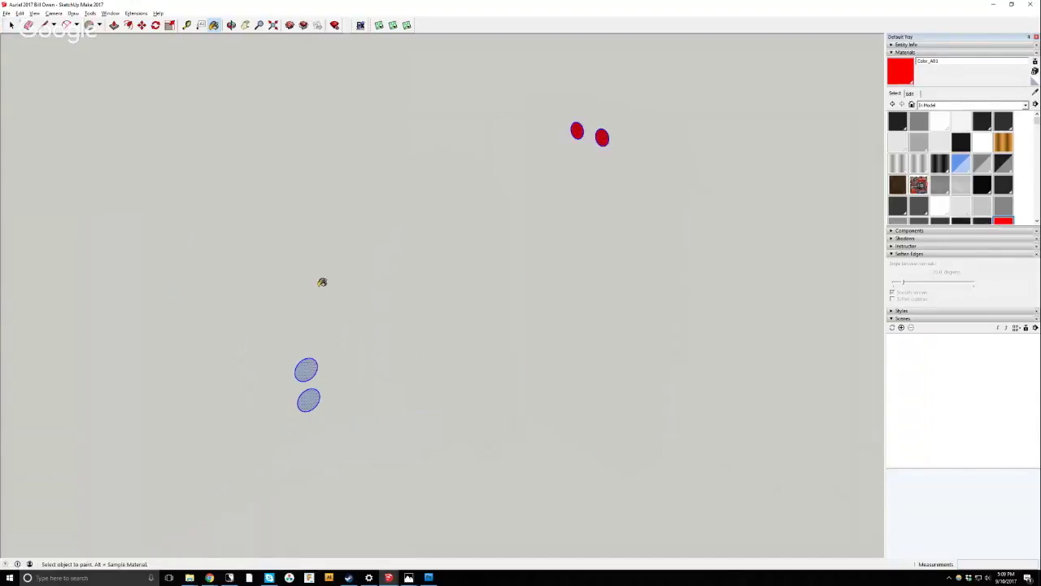
{"action": "left_click", "coordinate": [308, 366]}
{"action": "left_click", "coordinate": [12, 24]}
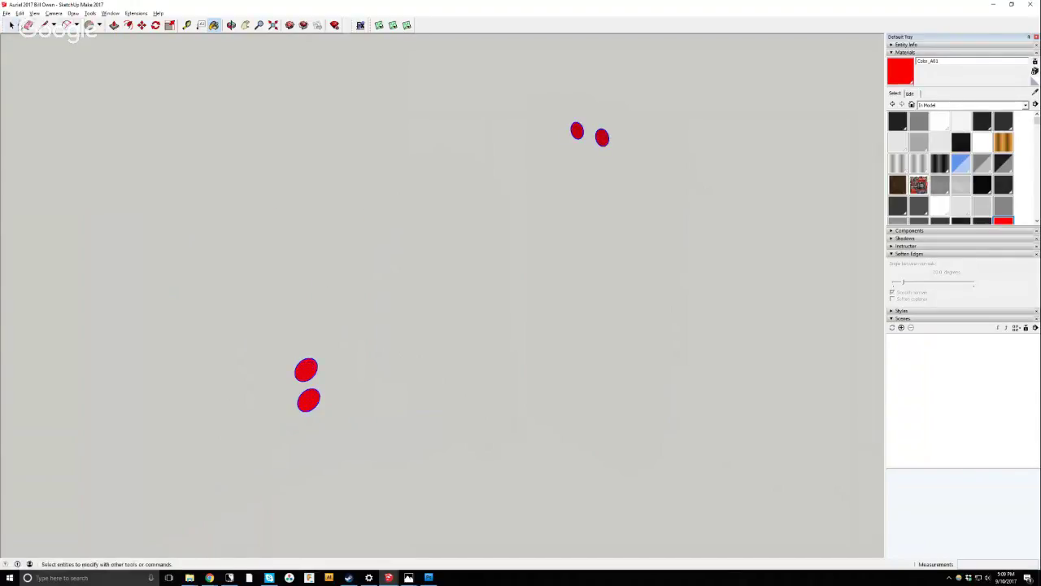
{"action": "left_click", "coordinate": [410, 225]}
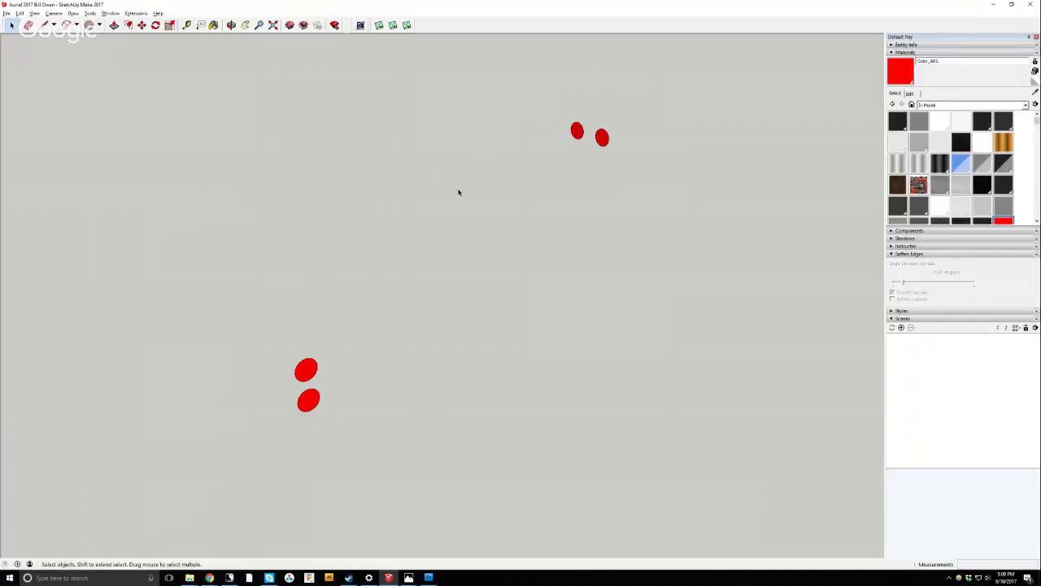
Draw a line from the centre of a red circle out to a nearby end point.
{"action": "scroll", "coordinate": [404, 160], "scroll_direction": "down", "scroll_amount": 2}
{"action": "scroll", "coordinate": [393, 130], "scroll_direction": "up", "scroll_amount": 4}
{"action": "mouse_move", "coordinate": [393, 130]}
{"action": "middle_mouse_down"}
{"action": "mouse_move", "coordinate": [469, 149]}
{"action": "mouse_move", "coordinate": [540, 89]}
{"action": "mouse_move", "coordinate": [468, 122]}
{"action": "mouse_move", "coordinate": [139, 79]}
{"action": "middle_mouse_up"}
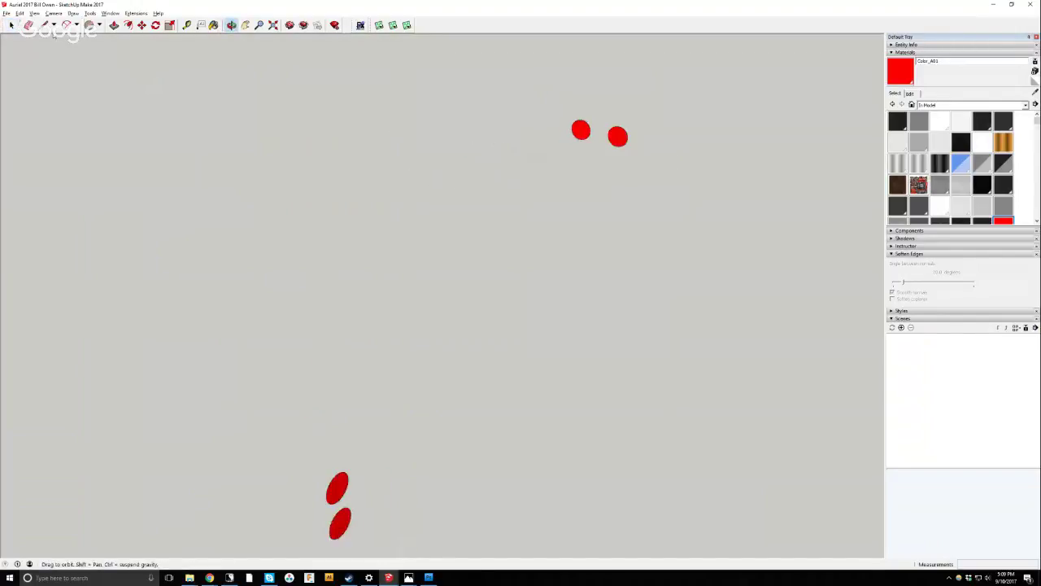
{"action": "left_click", "coordinate": [44, 26]}
{"action": "scroll", "coordinate": [578, 123], "scroll_direction": "up", "scroll_amount": 2}
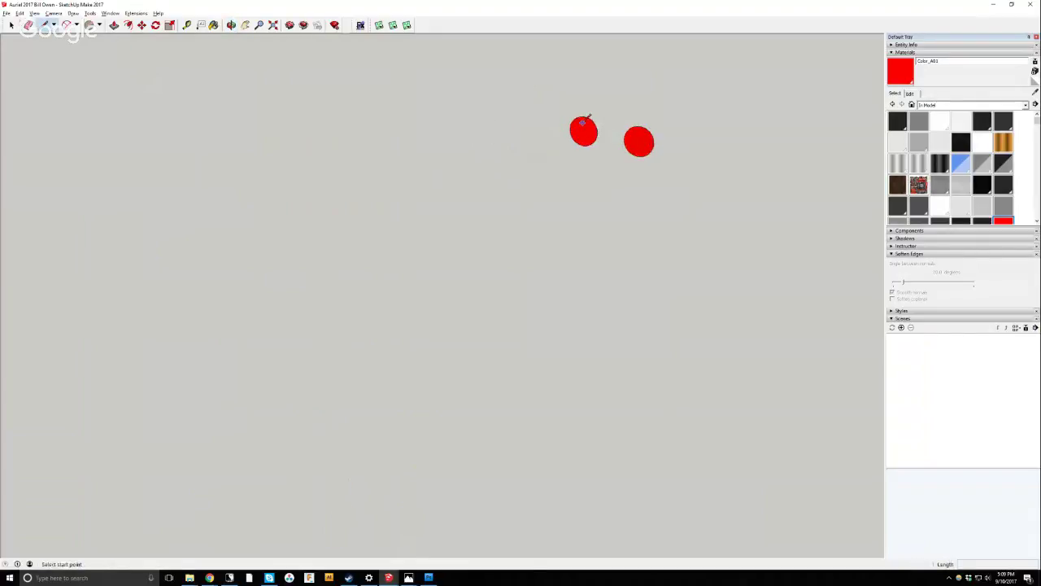
{"action": "scroll", "coordinate": [584, 114], "scroll_direction": "up", "scroll_amount": 2}
{"action": "left_click", "coordinate": [584, 133]}
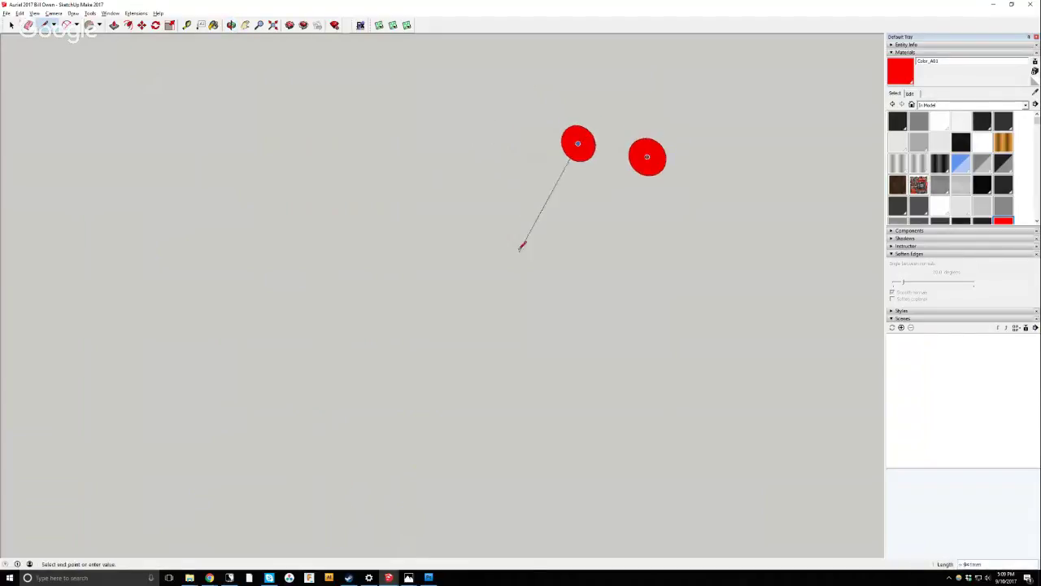
{"action": "scroll", "coordinate": [516, 246], "scroll_direction": "down", "scroll_amount": 4}
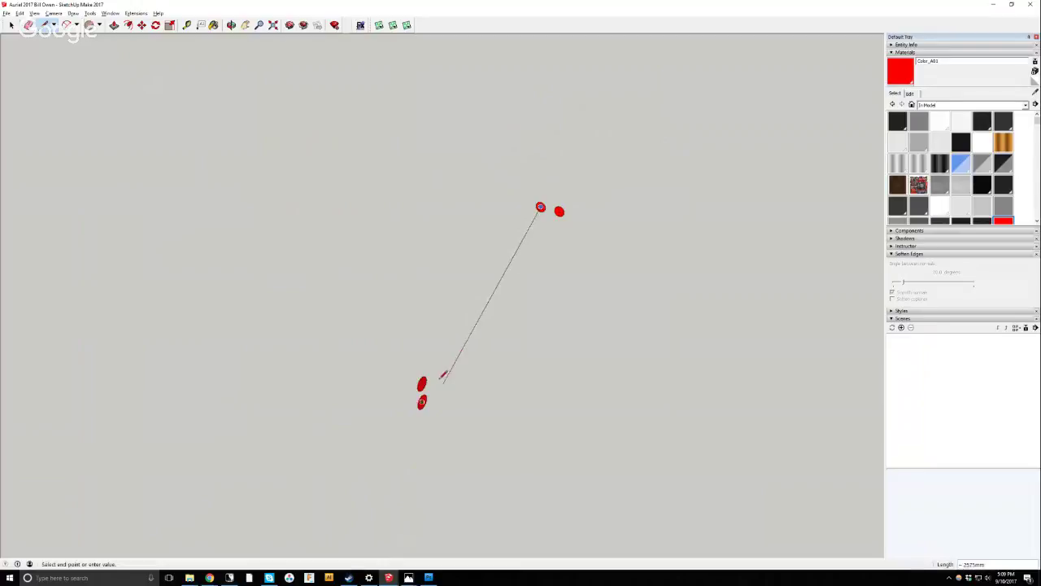
{"action": "scroll", "coordinate": [448, 358], "scroll_direction": "up", "scroll_amount": 3}
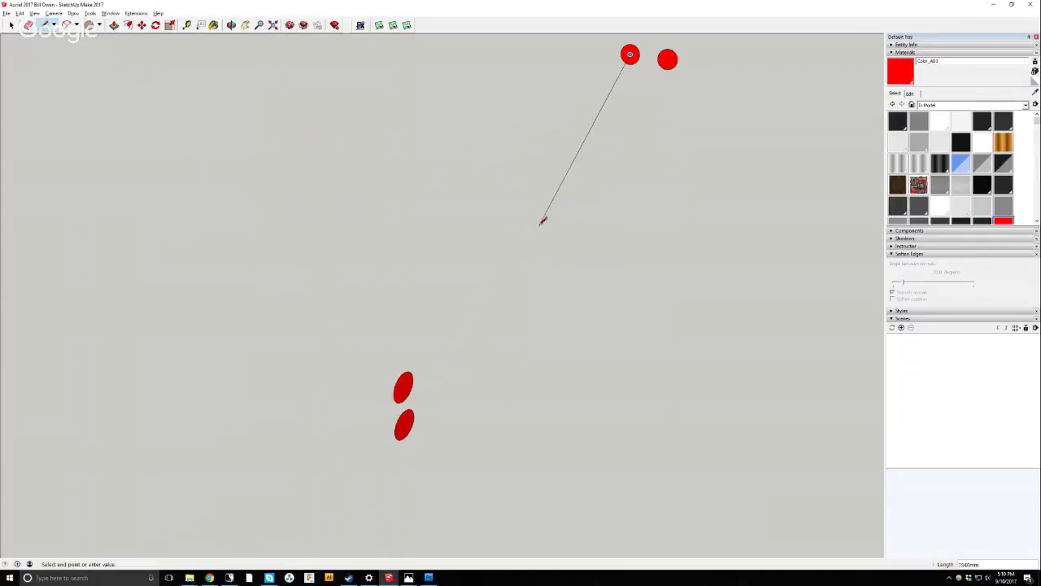
{"action": "left_click", "coordinate": [539, 220]}
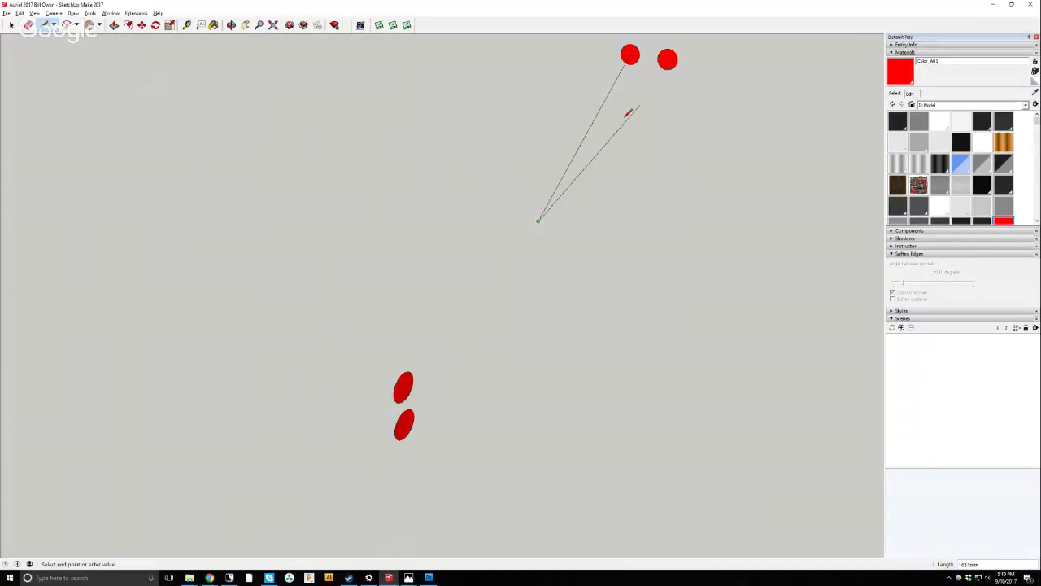
{"action": "key", "text": "space"}
Orbit the view so the red circles spread apart, then open the Edit menu.
{"action": "scroll", "coordinate": [278, 63], "scroll_direction": "down", "scroll_amount": 6}
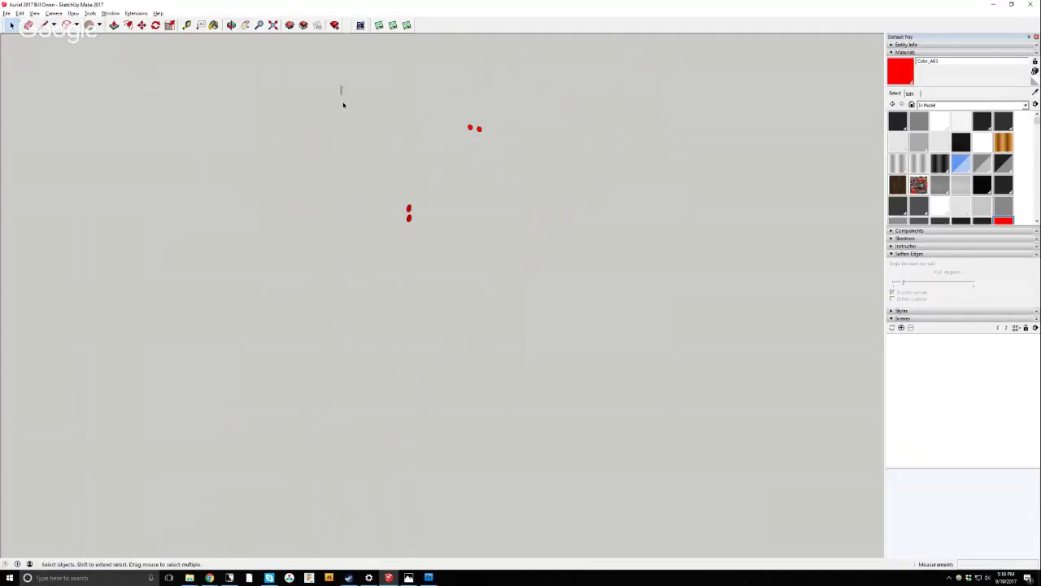
{"action": "left_click", "coordinate": [231, 25]}
{"action": "left_click_drag", "start_coordinate": [304, 81], "coordinate": [376, 318]}
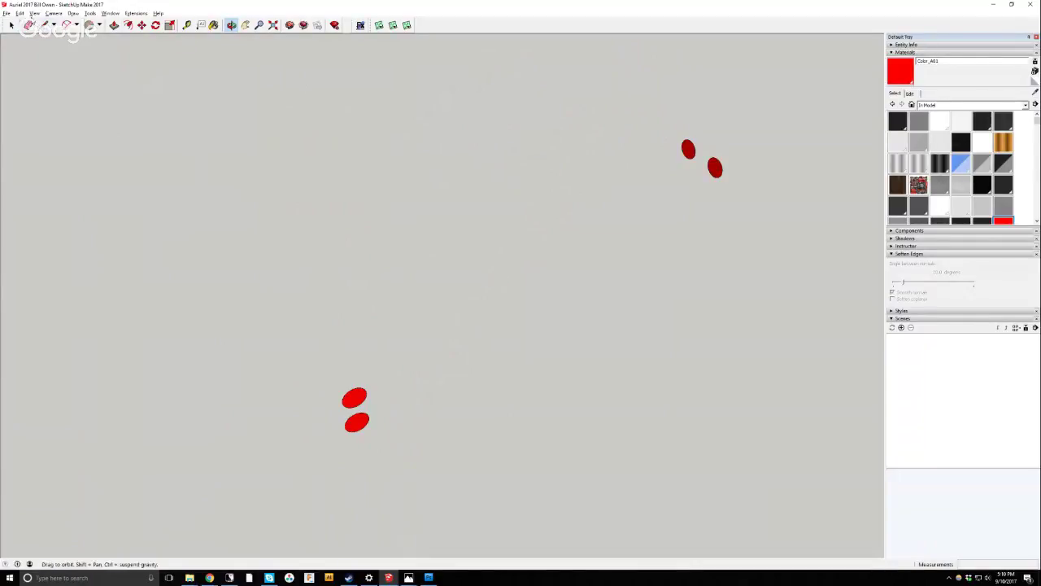
{"action": "left_click", "coordinate": [19, 13]}
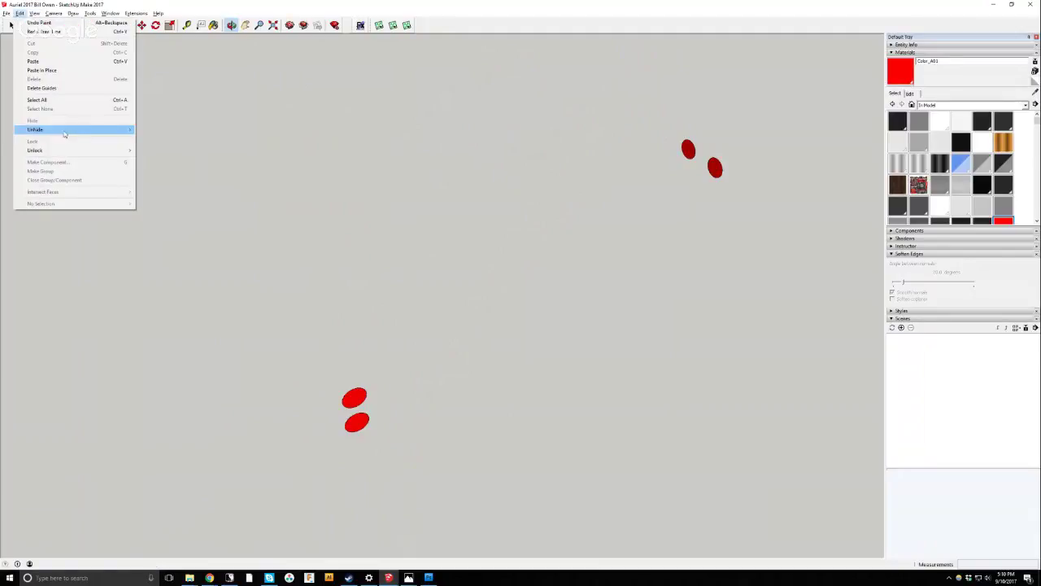
Unhide all hidden parts of the model with Edit > Unhide > All.
{"action": "mouse_move", "coordinate": [97, 130]}
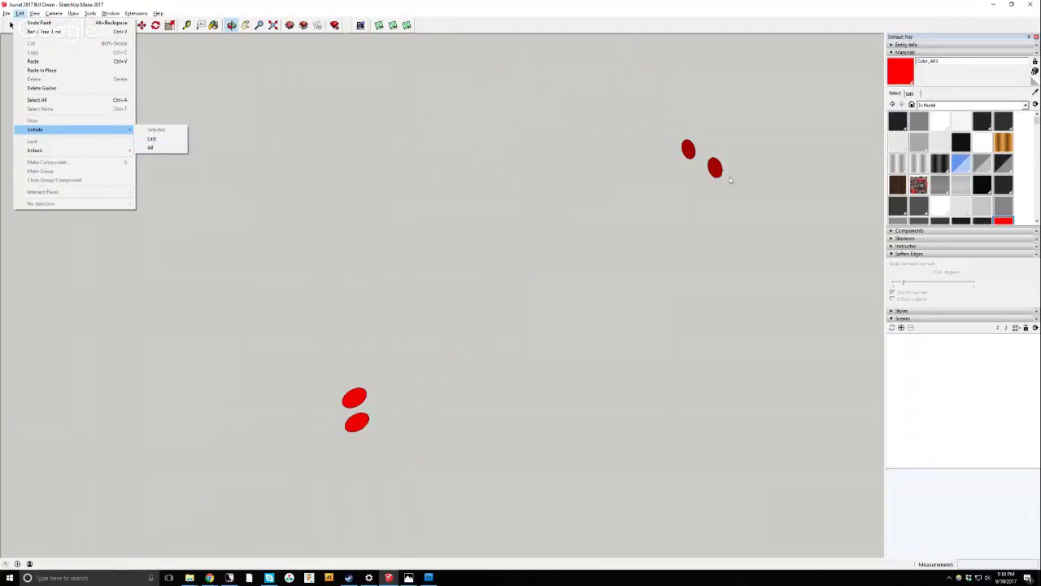
{"action": "left_click", "coordinate": [148, 148]}
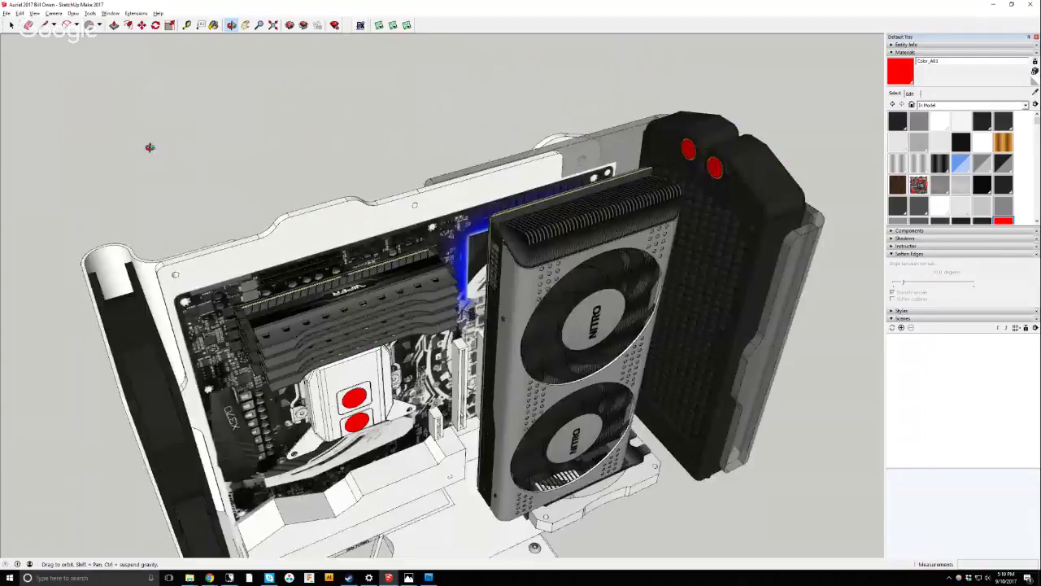
{"action": "left_click_drag", "start_coordinate": [150, 147], "coordinate": [372, 438]}
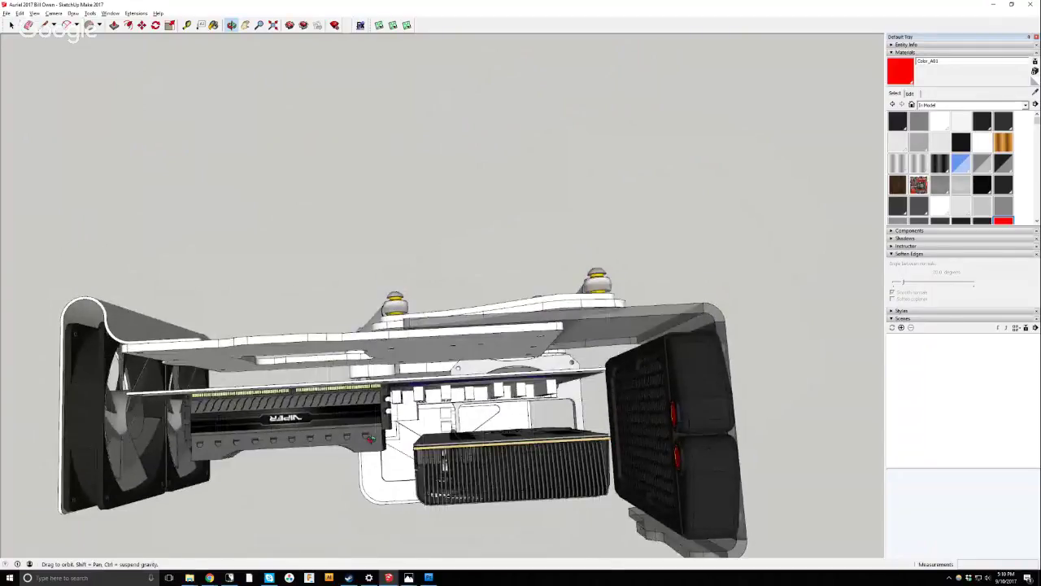
Switch the camera to the Top standard view with parallel projection.
{"action": "left_click", "coordinate": [53, 13]}
{"action": "mouse_move", "coordinate": [70, 39]}
{"action": "left_click", "coordinate": [167, 39]}
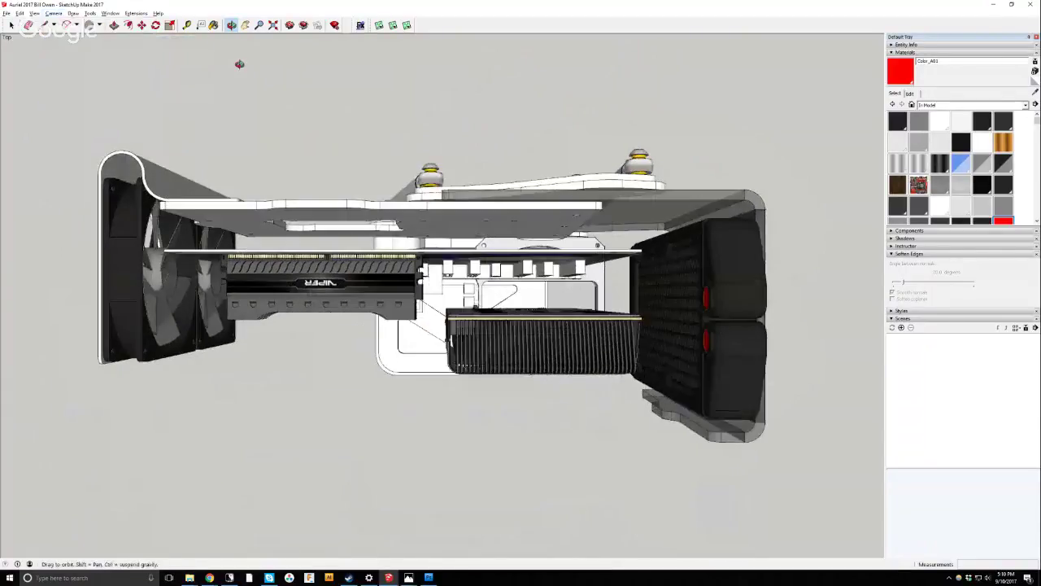
{"action": "left_click", "coordinate": [53, 13]}
{"action": "left_click", "coordinate": [78, 60]}
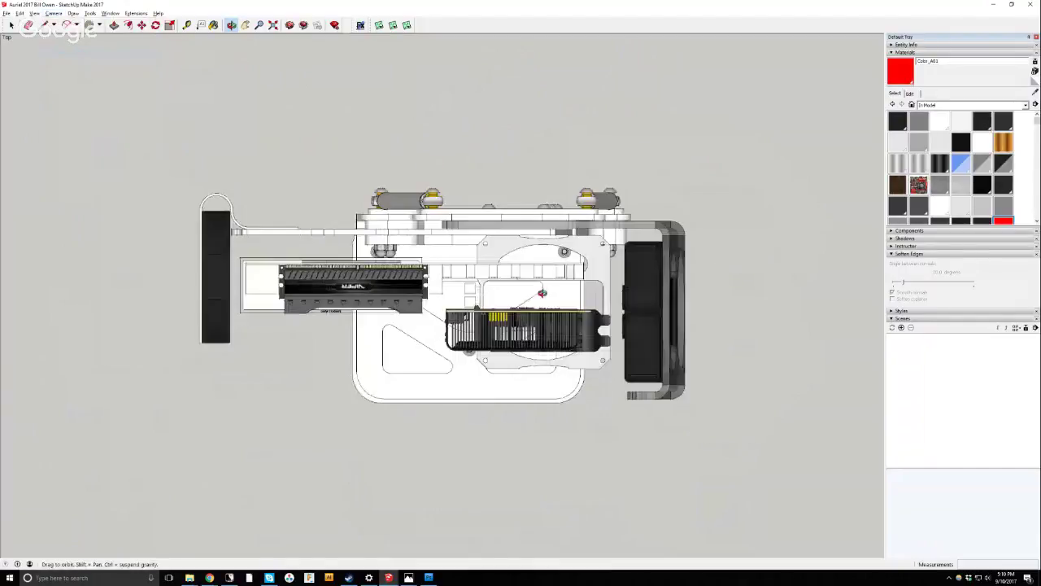
{"action": "scroll", "coordinate": [600, 312], "scroll_direction": "up", "scroll_amount": 2}
Move the graphics card slightly further away from the motherboard.
{"action": "key", "text": "space"}
{"action": "left_click", "coordinate": [437, 313]}
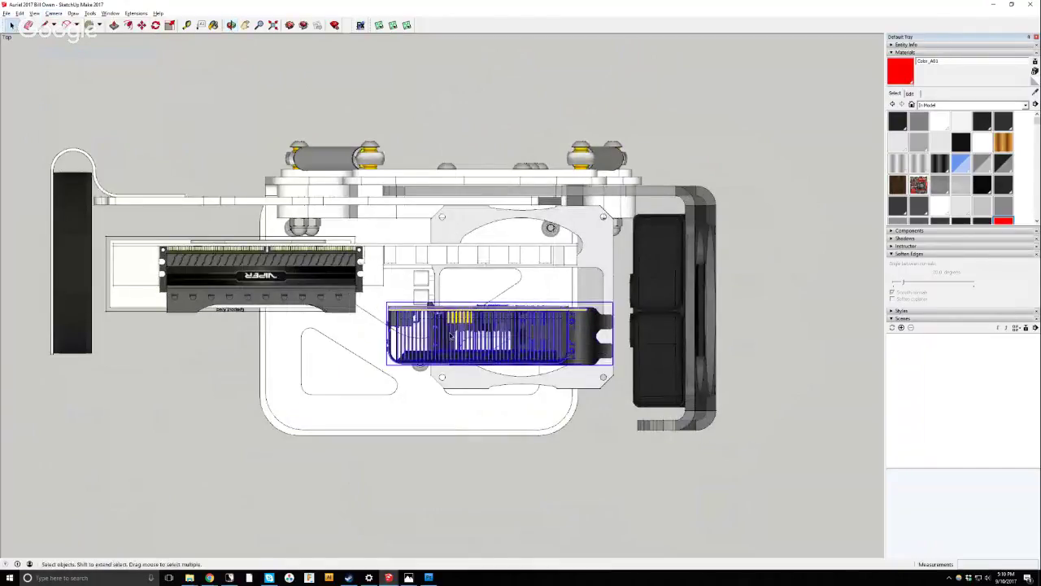
{"action": "left_click", "coordinate": [141, 26]}
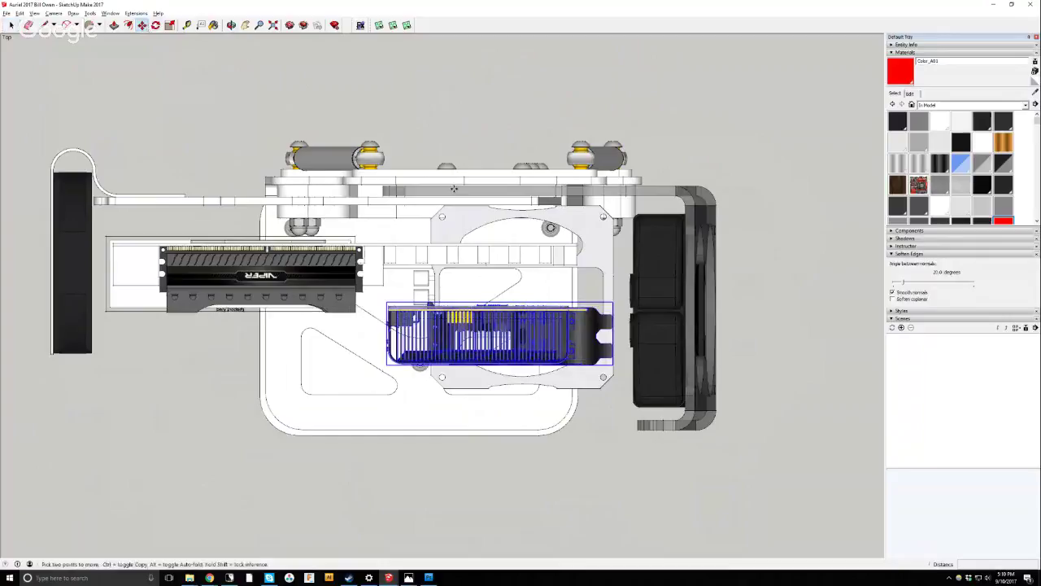
{"action": "left_click", "coordinate": [797, 249]}
{"action": "left_click", "coordinate": [795, 267]}
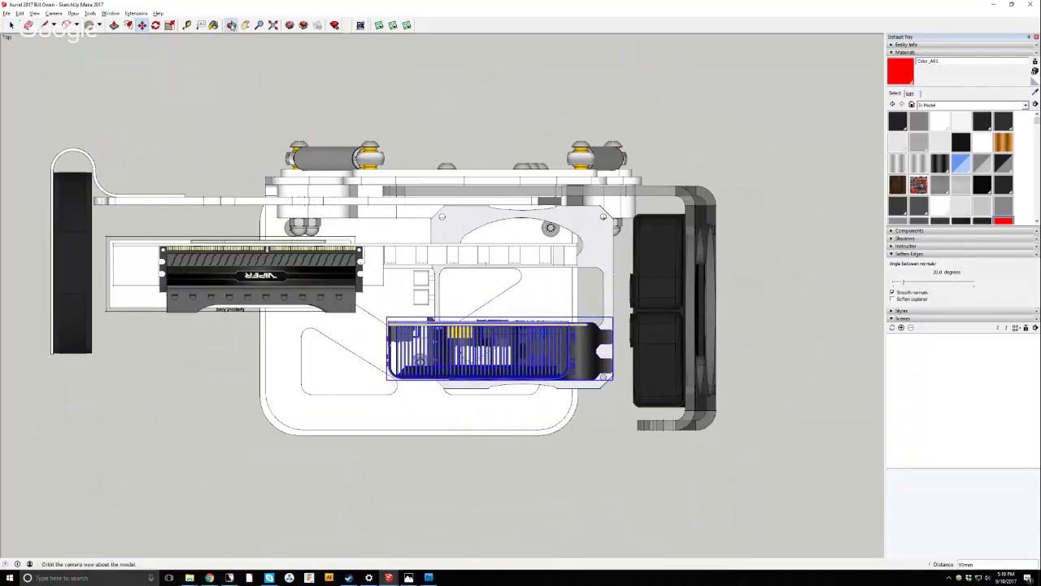
Orbit back to a perspective front view of the graphics card and clear the selection.
{"action": "key", "text": "o"}
{"action": "left_click_drag", "start_coordinate": [297, 102], "coordinate": [411, 313]}
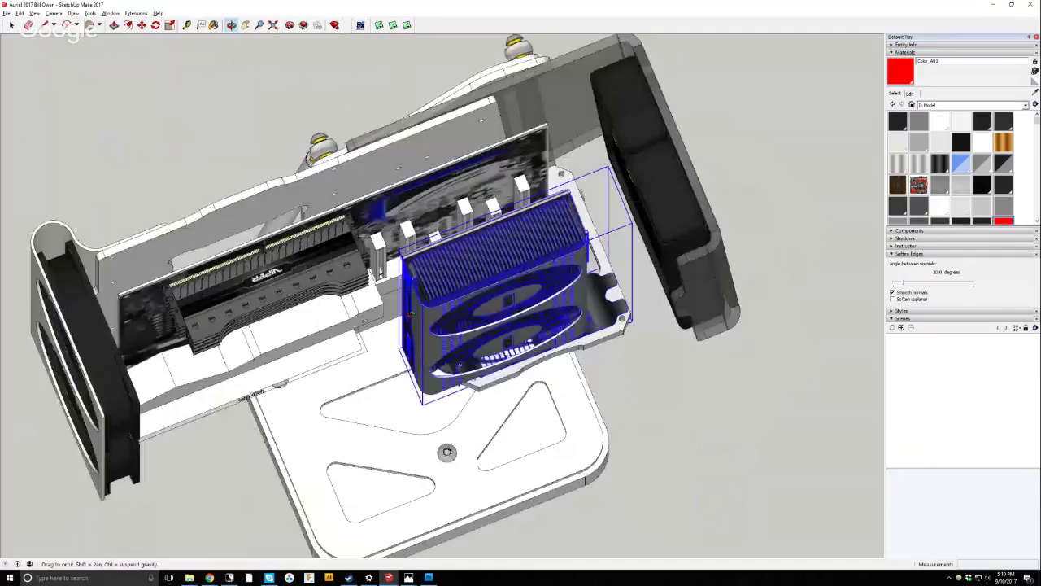
{"action": "left_click_drag", "start_coordinate": [446, 452], "coordinate": [570, 388]}
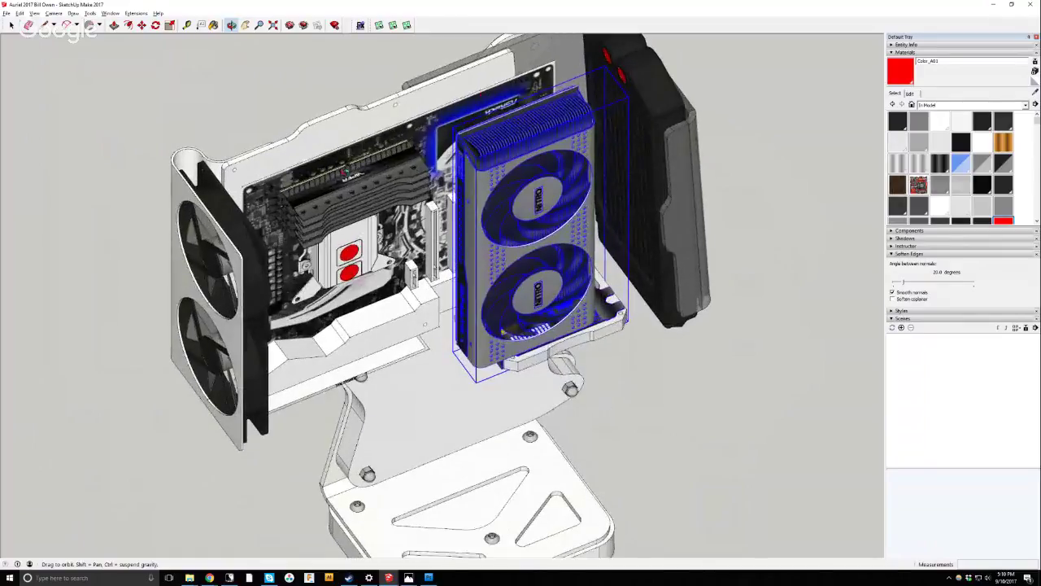
{"action": "left_click", "coordinate": [11, 26]}
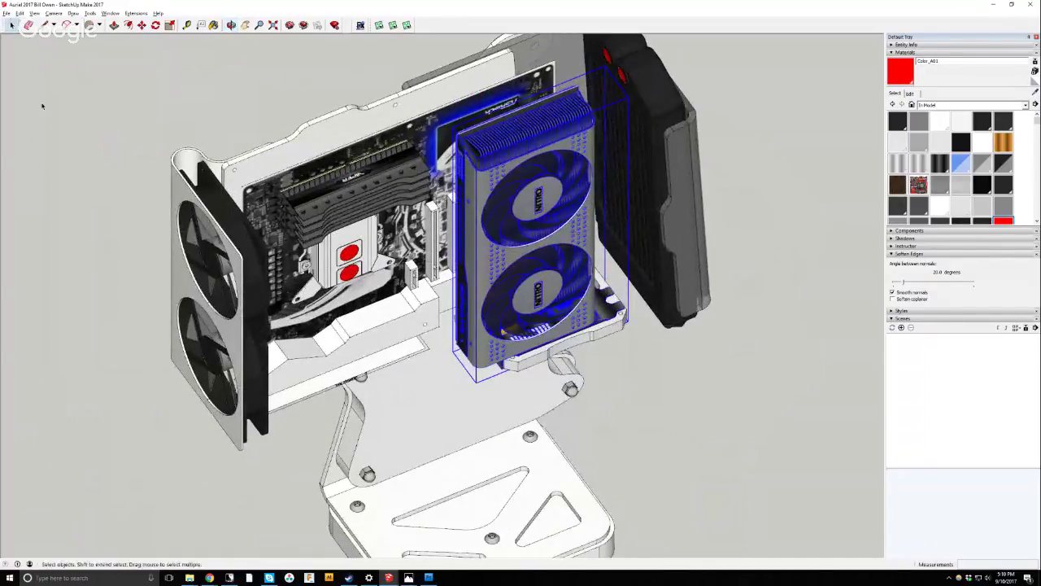
{"action": "left_click", "coordinate": [210, 160]}
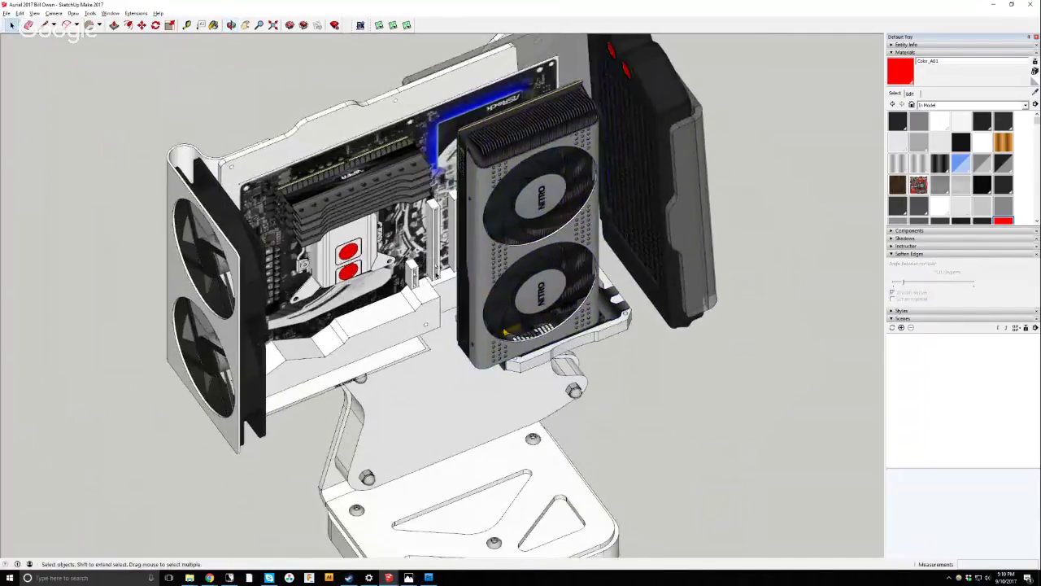
{"action": "scroll", "coordinate": [380, 57], "scroll_direction": "down", "scroll_amount": 3}
{"action": "scroll", "coordinate": [380, 57], "scroll_direction": "up", "scroll_amount": 3}
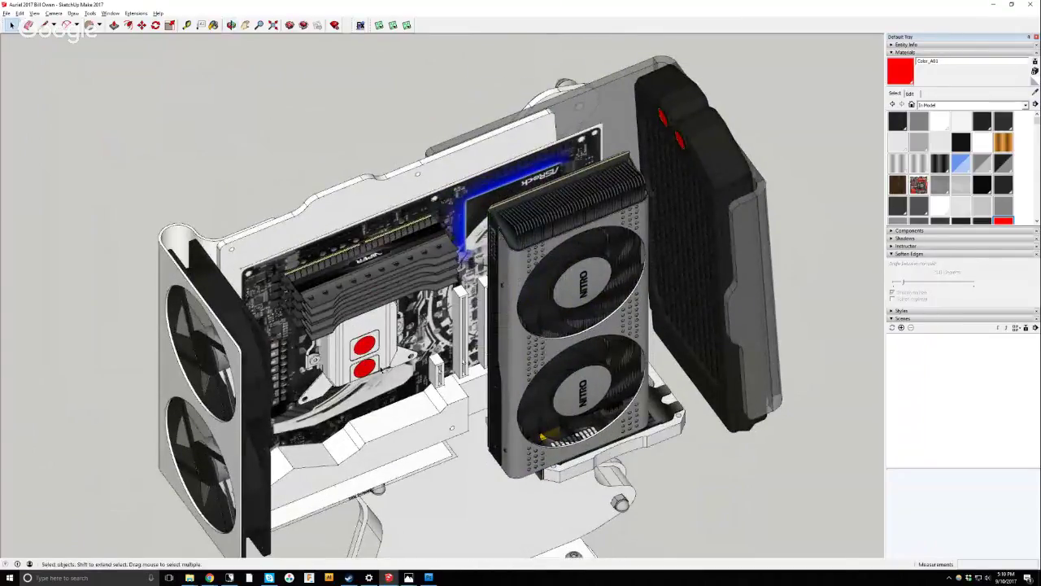
Enter the PC model group and select every component except the motherboard assembly.
{"action": "left_click", "coordinate": [379, 369]}
{"action": "double_click", "coordinate": [311, 235]}
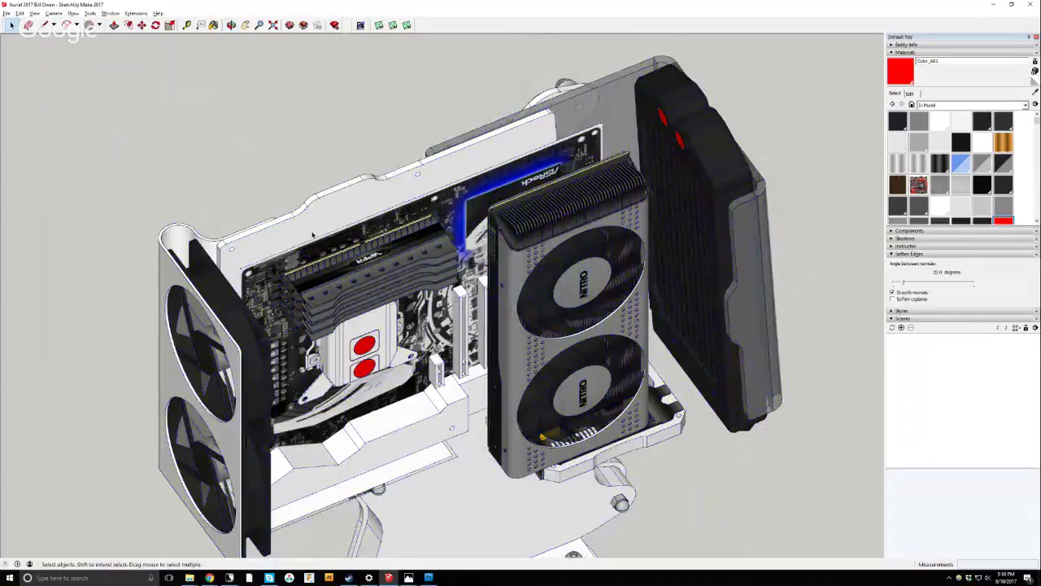
{"action": "left_click", "coordinate": [515, 342]}
{"action": "left_click", "coordinate": [370, 345]}
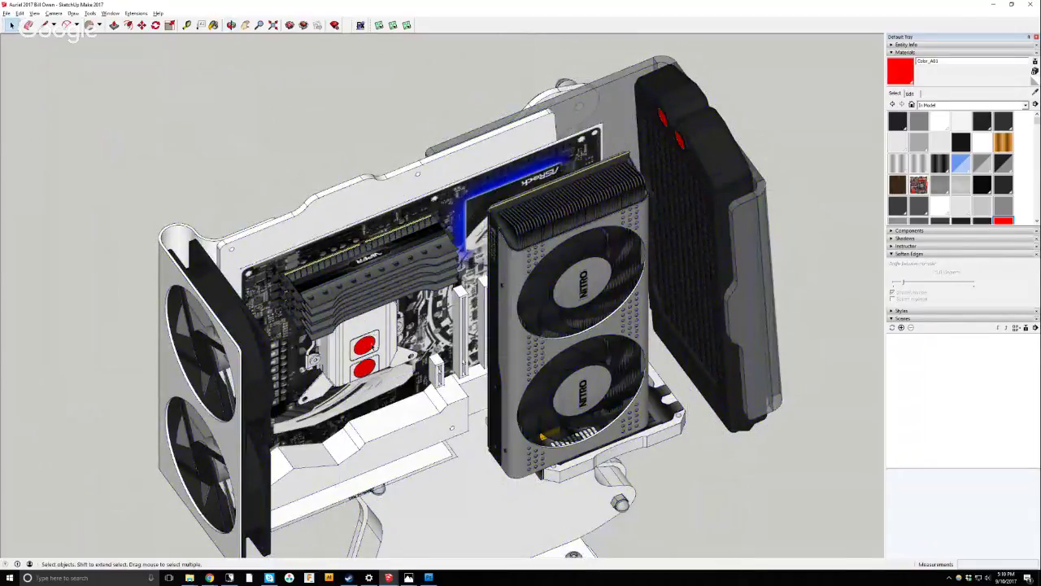
{"action": "key", "text": "ctrl+a"}
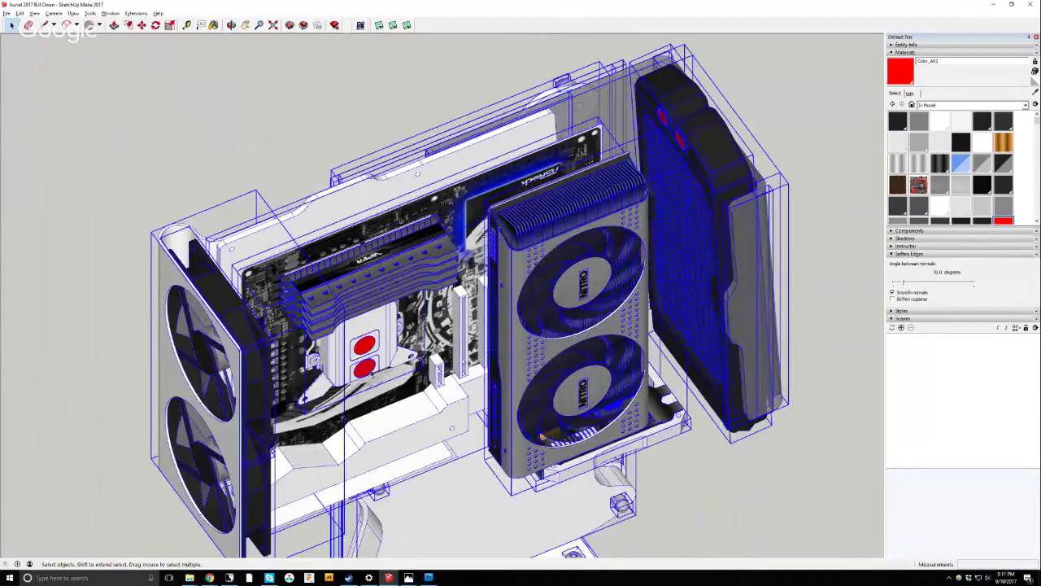
{"action": "left_click", "coordinate": [368, 370], "text": "shift"}
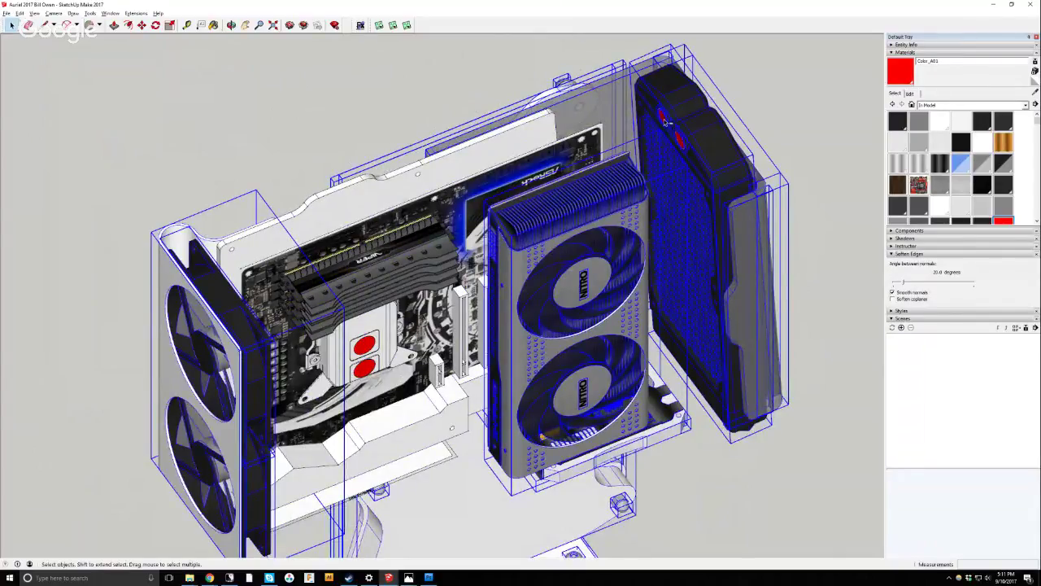
Hide the fans, graphics card, radiator and case, leaving the motherboard assembly visible.
{"action": "left_click", "coordinate": [20, 13]}
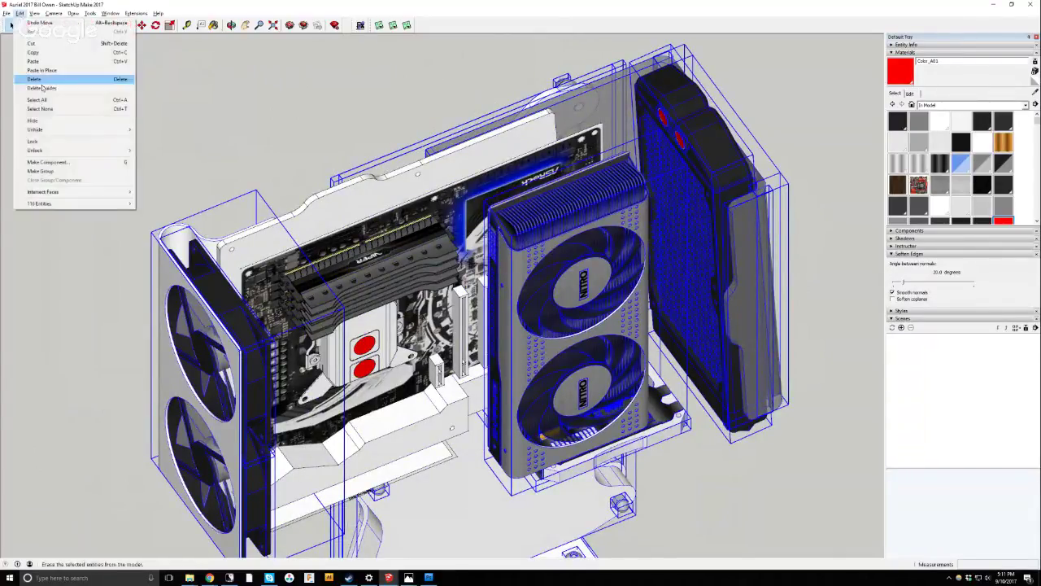
{"action": "left_click", "coordinate": [50, 121]}
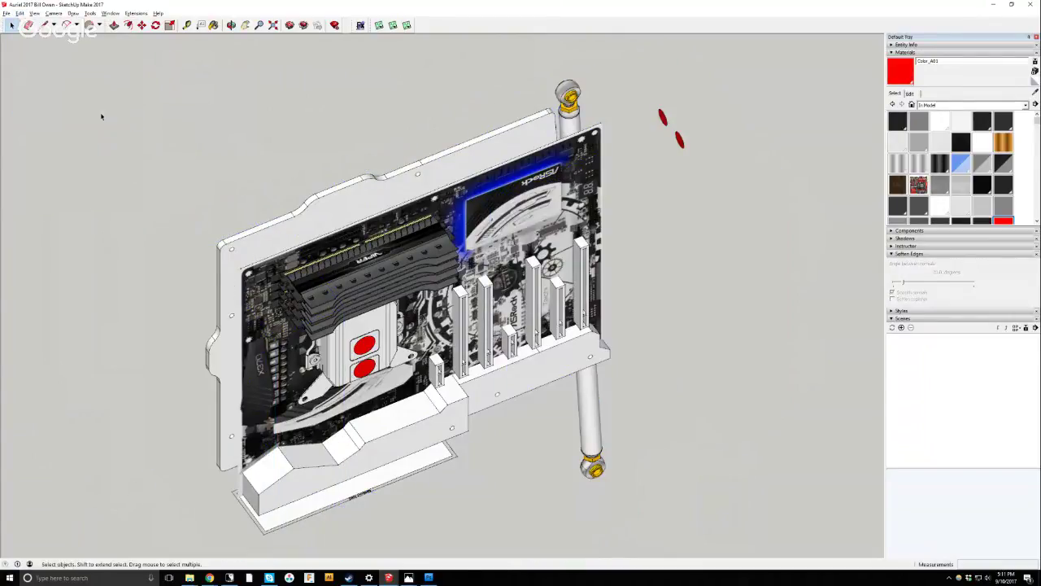
{"action": "left_click", "coordinate": [45, 25]}
{"action": "scroll", "coordinate": [388, 382], "scroll_direction": "up", "scroll_amount": 2}
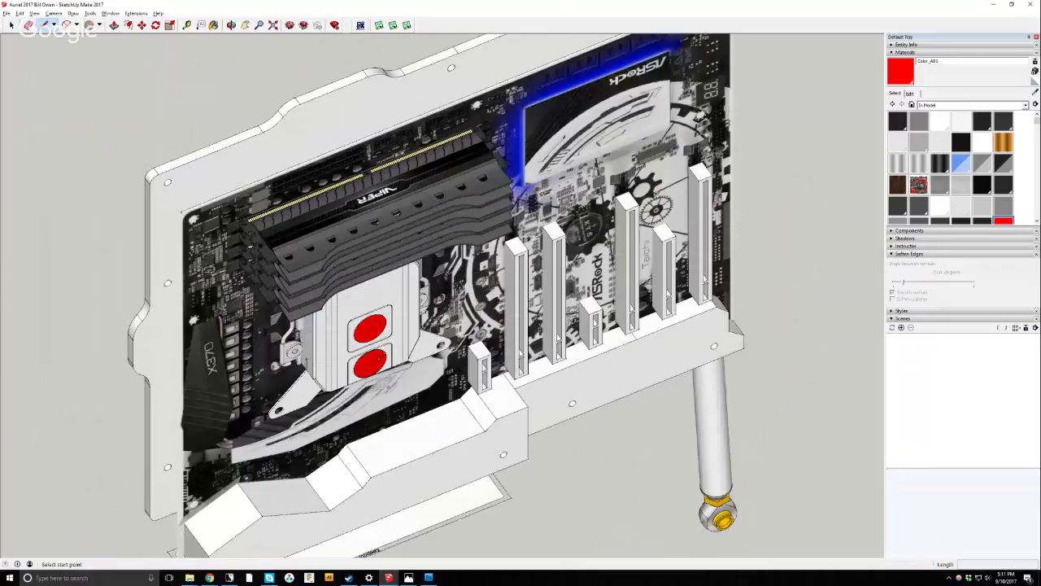
{"action": "scroll", "coordinate": [389, 388], "scroll_direction": "up", "scroll_amount": 2}
{"action": "key", "text": "space"}
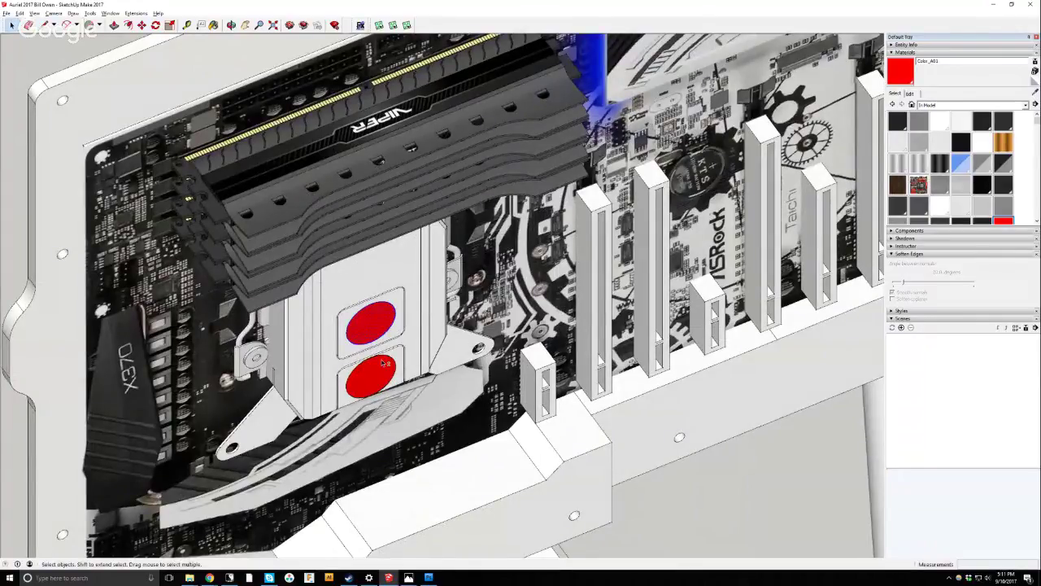
{"action": "scroll", "coordinate": [385, 363], "scroll_direction": "down", "scroll_amount": 5}
{"action": "middle_click_drag", "start_coordinate": [569, 203], "coordinate": [644, 106]}
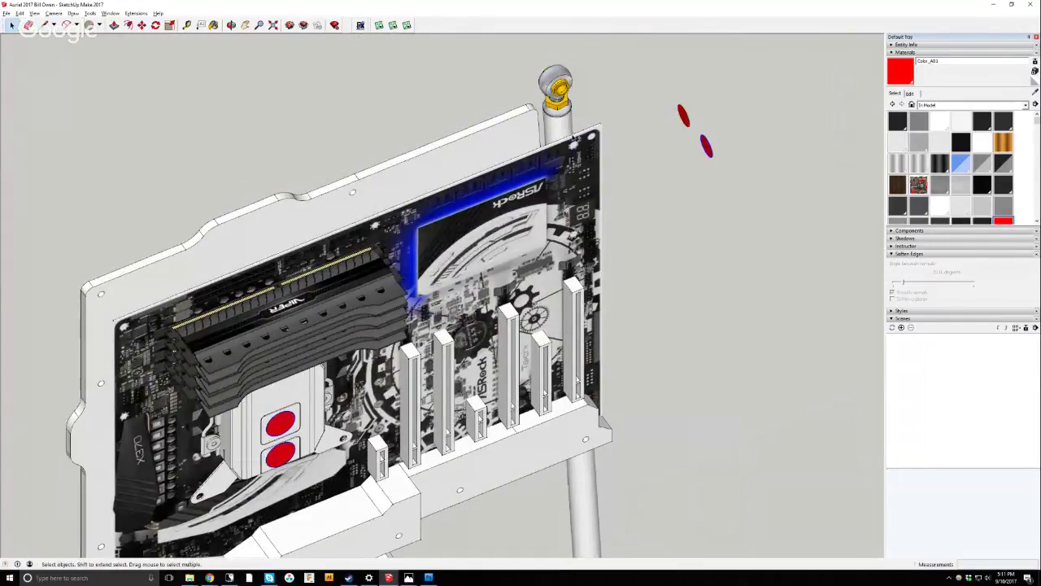
Group the selected motherboard parts and clear the selection.
{"action": "left_click", "coordinate": [19, 13]}
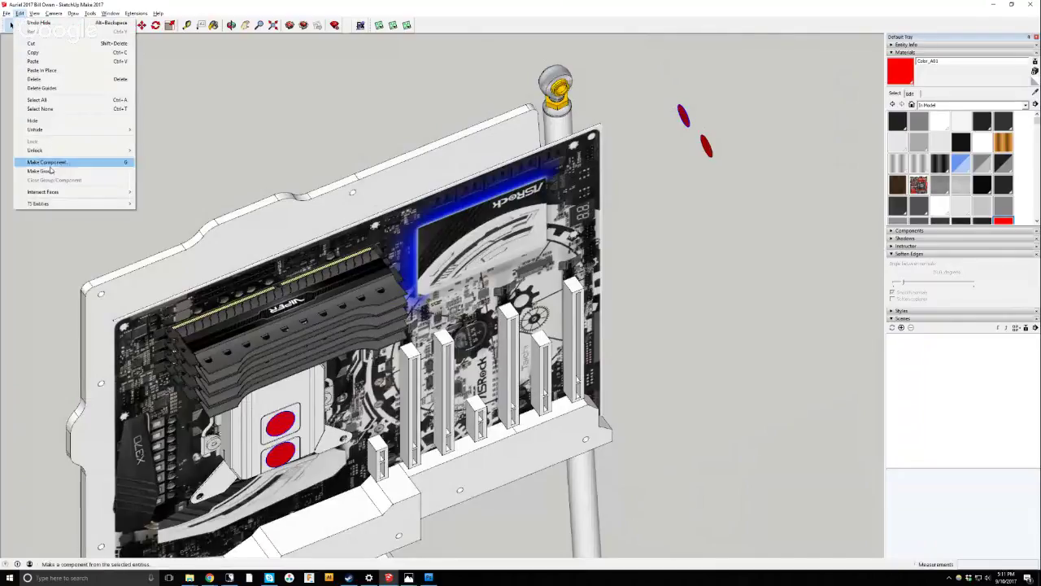
{"action": "left_click", "coordinate": [52, 170]}
{"action": "left_click", "coordinate": [260, 174]}
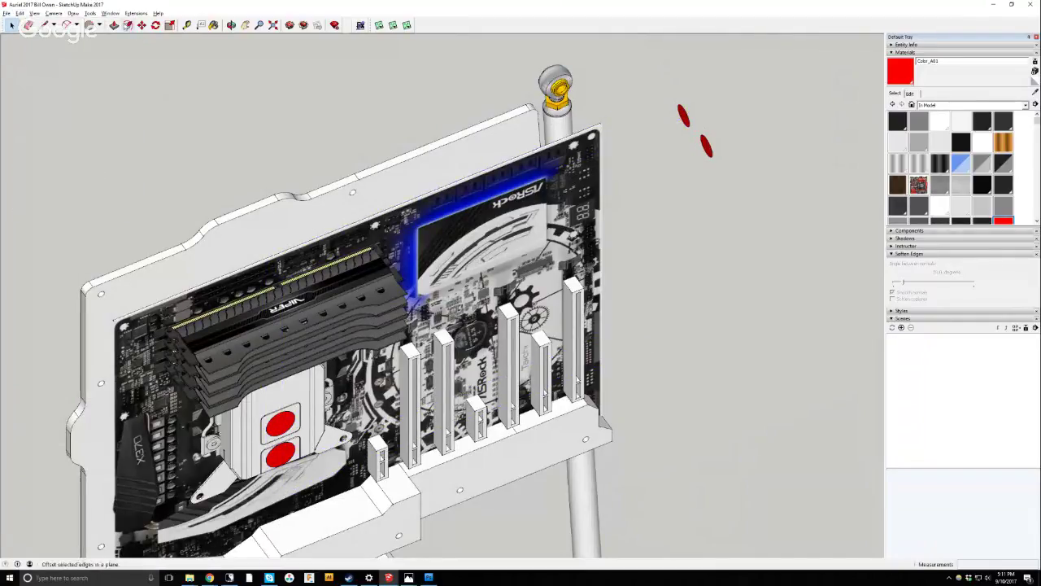
{"action": "left_click", "coordinate": [44, 24]}
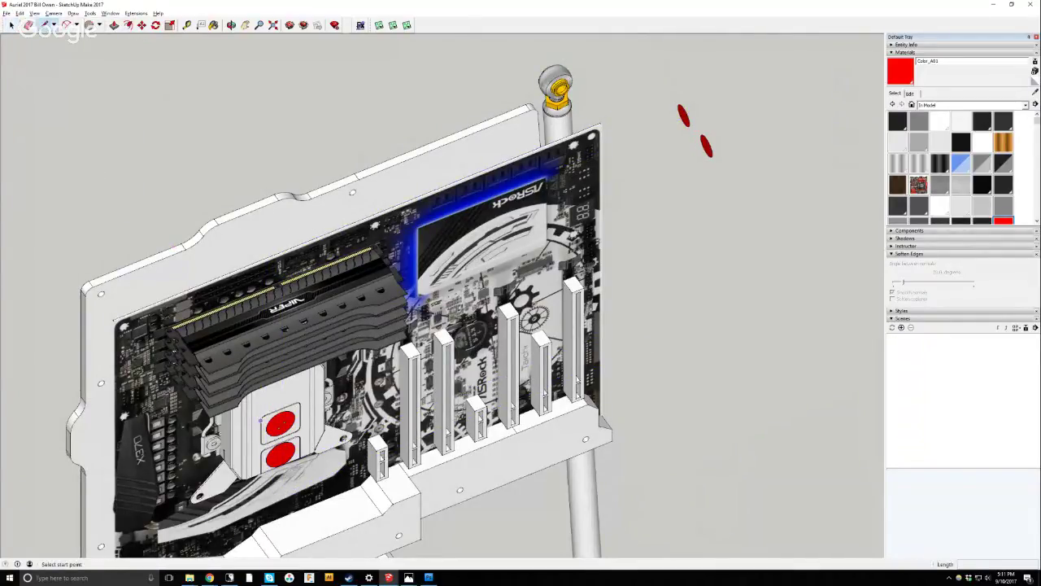
{"action": "scroll", "coordinate": [265, 422], "scroll_direction": "up", "scroll_amount": 3}
{"action": "left_click", "coordinate": [282, 418]}
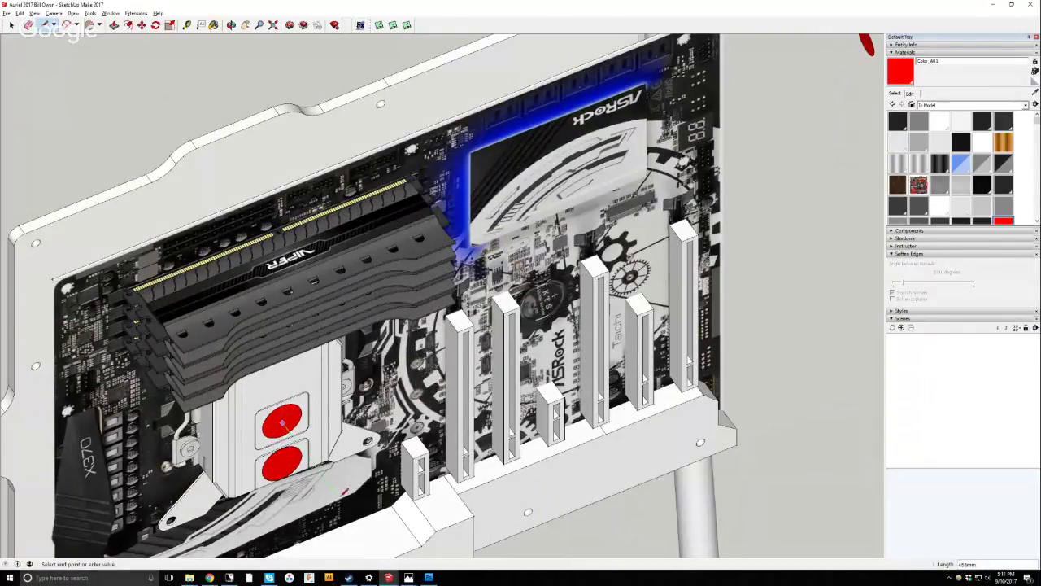
{"action": "scroll", "coordinate": [488, 309], "scroll_direction": "down", "scroll_amount": 2}
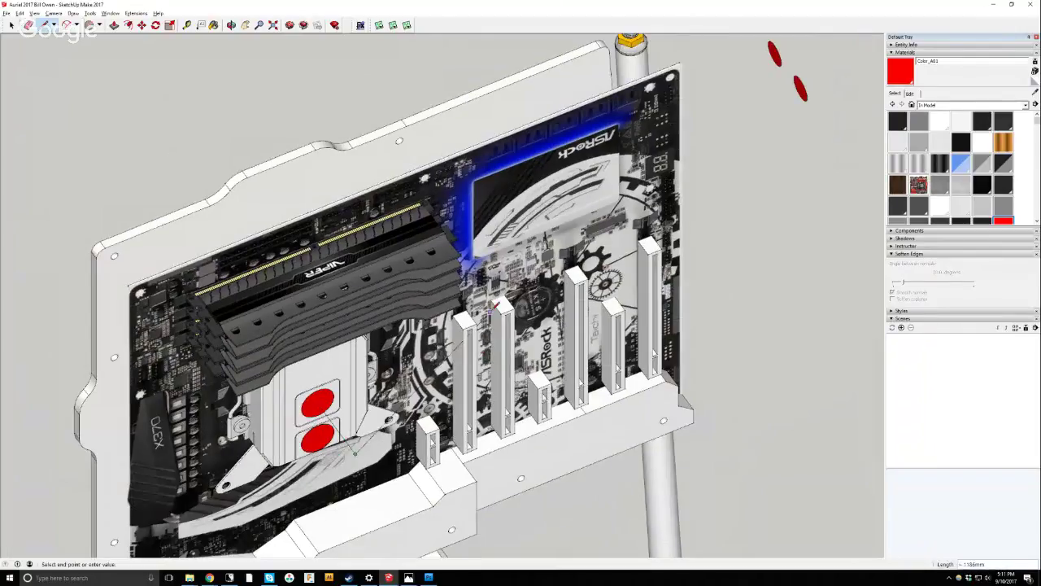
{"action": "key", "text": "space"}
Draw a short line from the floating red ellipse's centre toward the motherboard.
{"action": "left_click", "coordinate": [43, 25]}
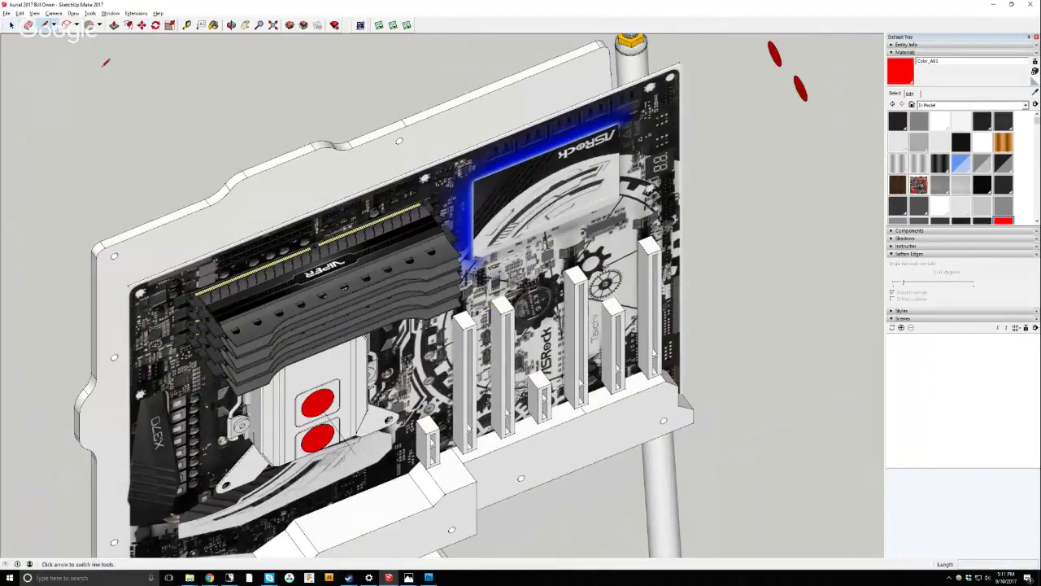
{"action": "scroll", "coordinate": [768, 51], "scroll_direction": "down", "scroll_amount": 2}
{"action": "scroll", "coordinate": [732, 82], "scroll_direction": "up", "scroll_amount": 3}
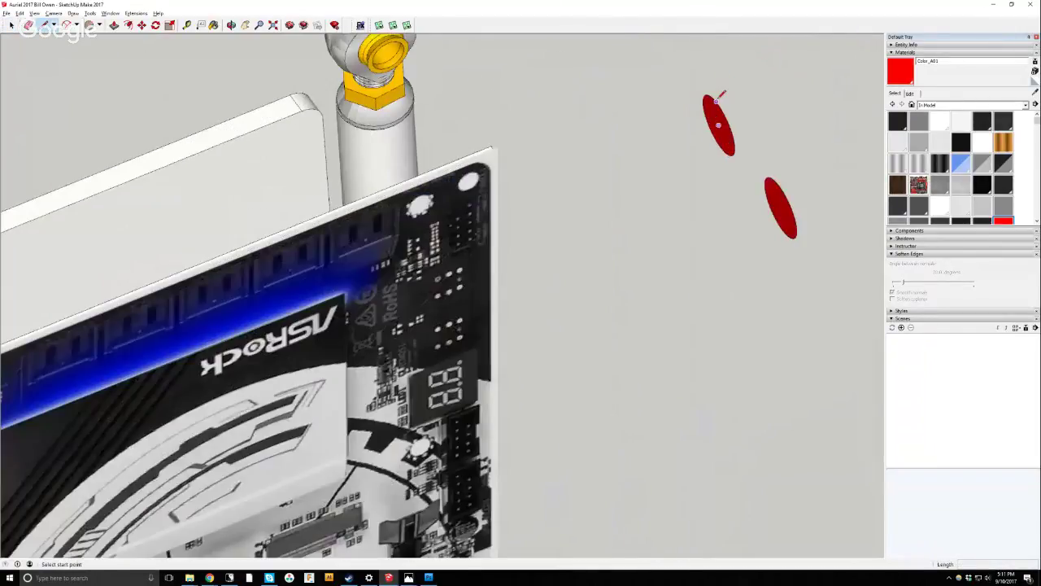
{"action": "left_click", "coordinate": [719, 124]}
{"action": "left_click", "coordinate": [644, 180]}
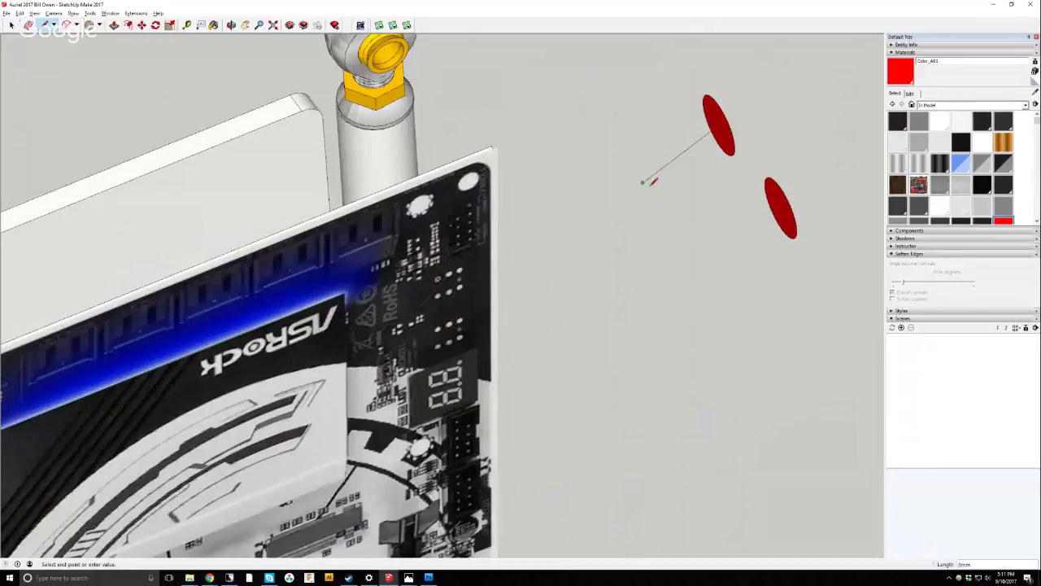
{"action": "key", "text": "space"}
{"action": "scroll", "coordinate": [658, 156], "scroll_direction": "down", "scroll_amount": 2}
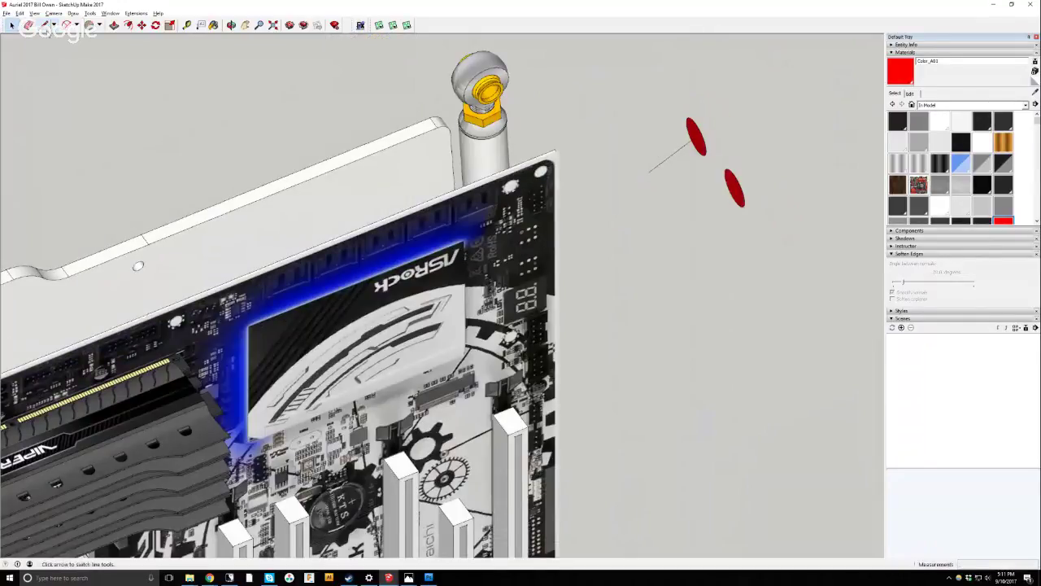
{"action": "scroll", "coordinate": [295, 211], "scroll_direction": "down", "scroll_amount": 4}
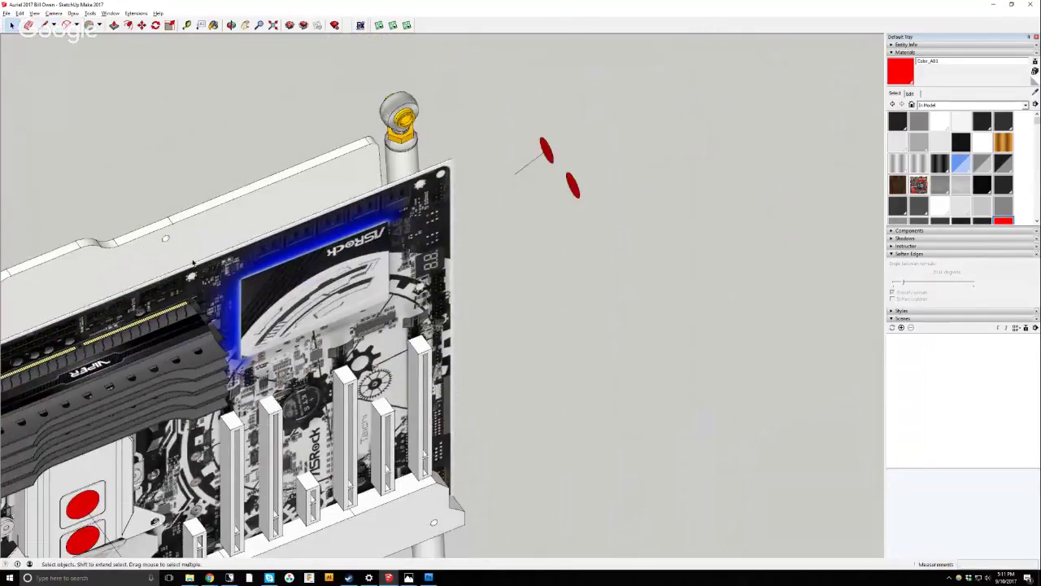
Select the white mounting plate and the motherboard component.
{"action": "middle_click_drag", "start_coordinate": [534, 318], "coordinate": [496, 293]}
{"action": "scroll", "coordinate": [273, 447], "scroll_direction": "up", "scroll_amount": 2}
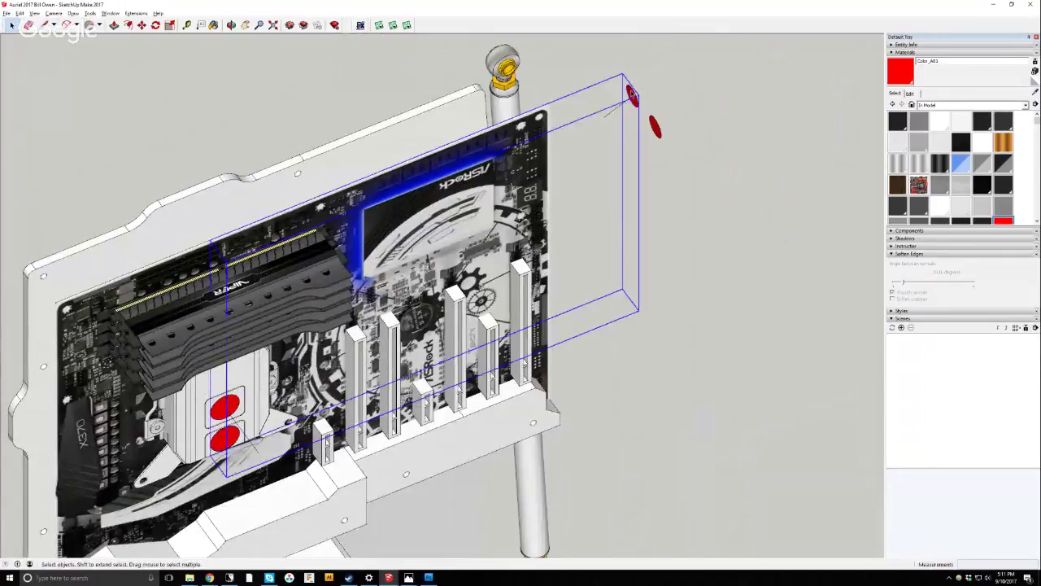
{"action": "left_click", "coordinate": [207, 213]}
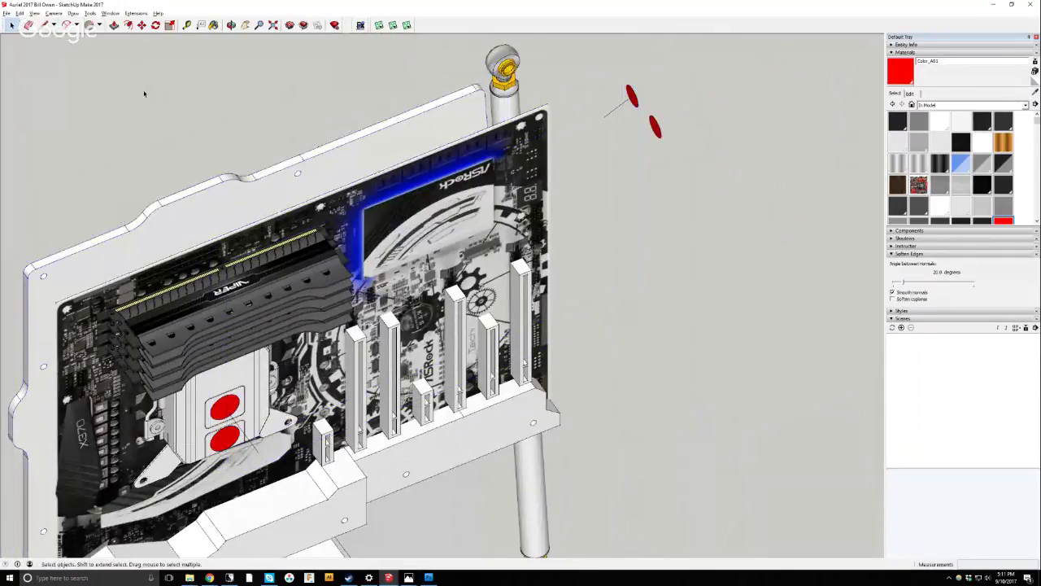
{"action": "left_click", "coordinate": [224, 414]}
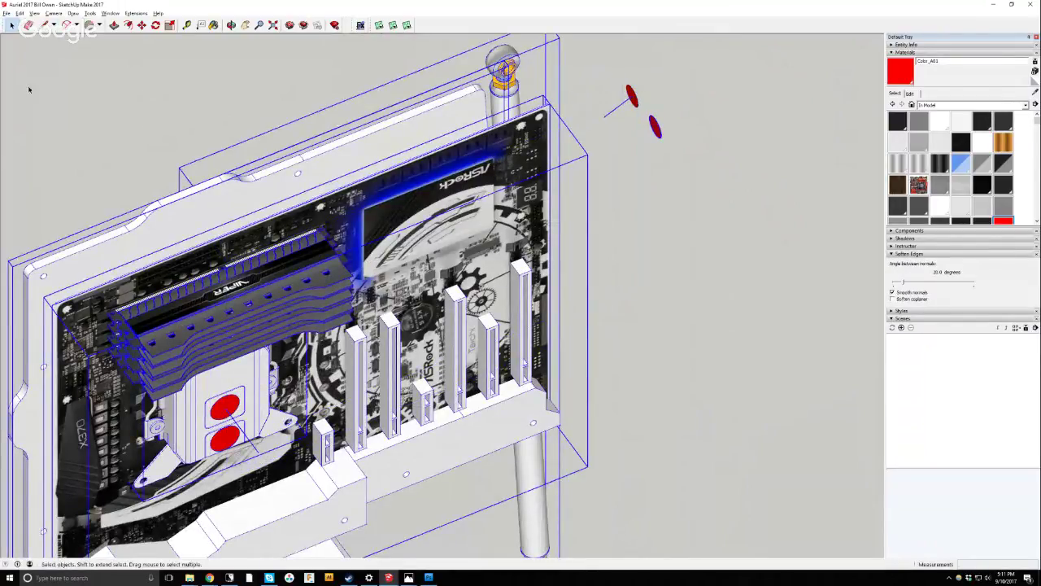
Hide the selected motherboard assembly and select the lower red oval.
{"action": "left_click", "coordinate": [19, 13]}
{"action": "left_click", "coordinate": [42, 120]}
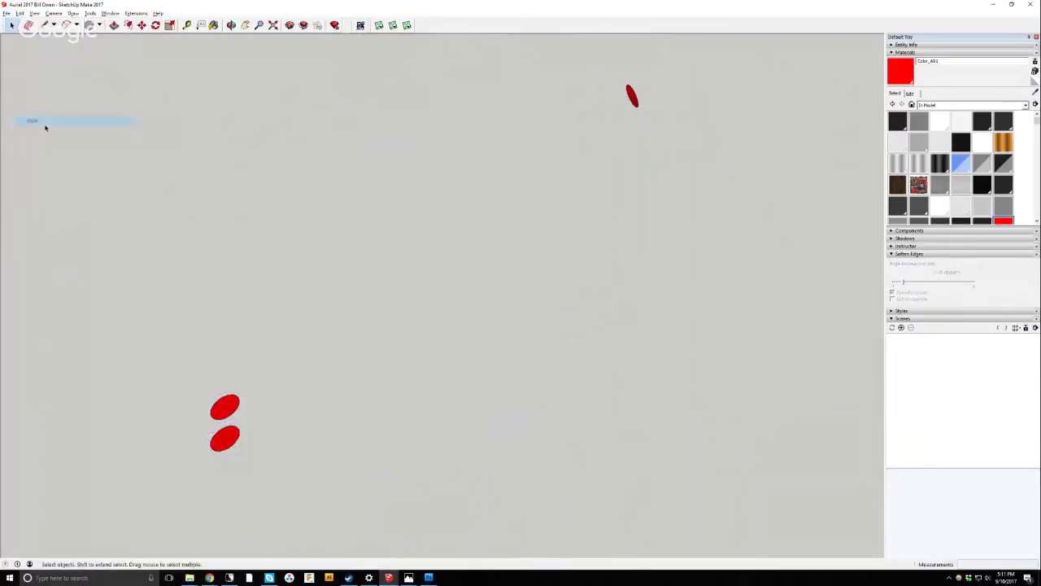
{"action": "scroll", "coordinate": [423, 268], "scroll_direction": "down", "scroll_amount": 3}
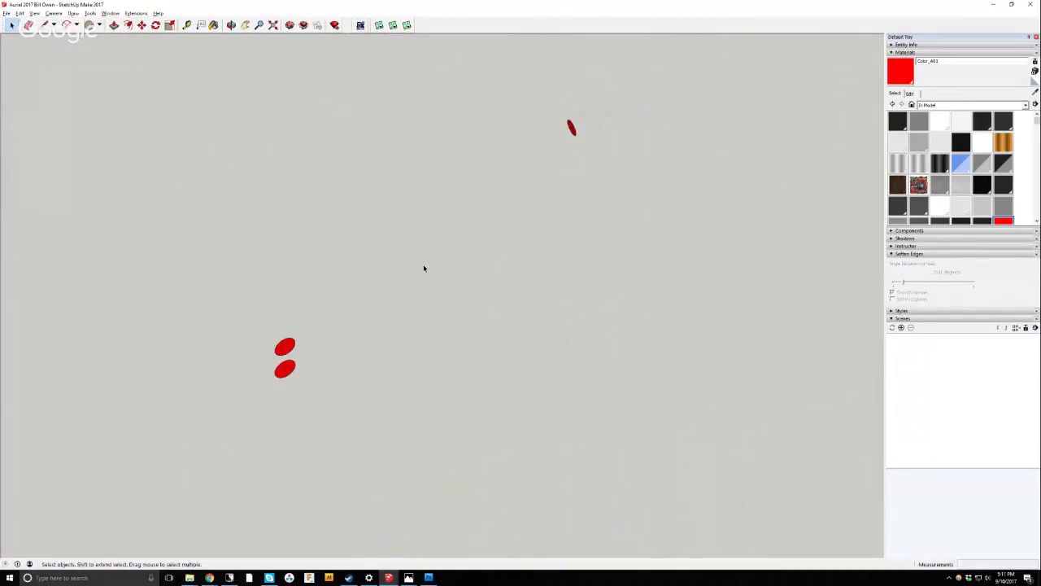
{"action": "left_click_drag", "start_coordinate": [263, 366], "coordinate": [298, 385]}
{"action": "scroll", "coordinate": [277, 260], "scroll_direction": "up", "scroll_amount": 3}
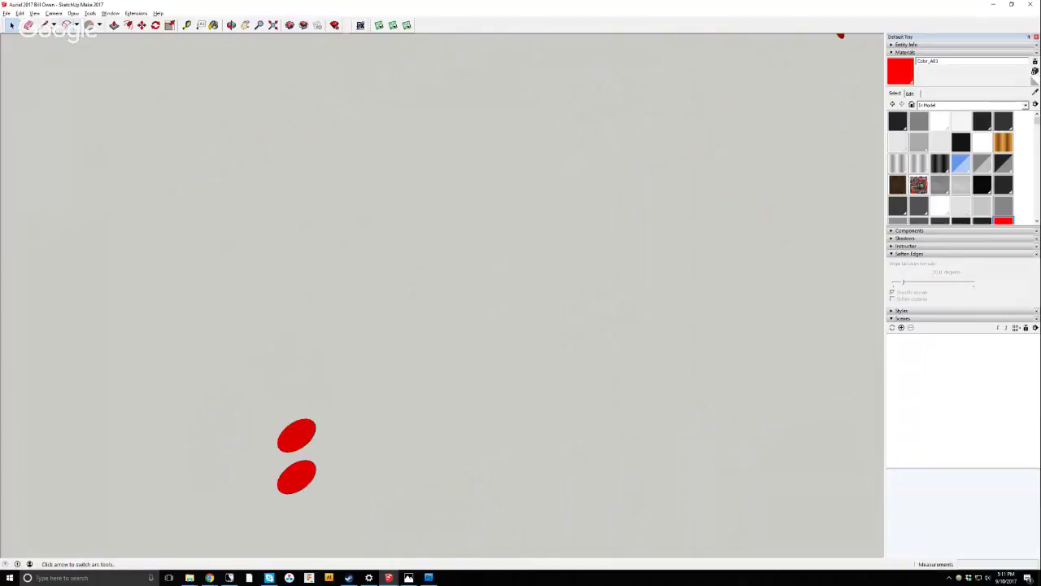
Draw a bent multi-segment line path from the red oval to the floating ellipse's centre.
{"action": "left_click", "coordinate": [45, 25]}
{"action": "scroll", "coordinate": [317, 497], "scroll_direction": "up", "scroll_amount": 3}
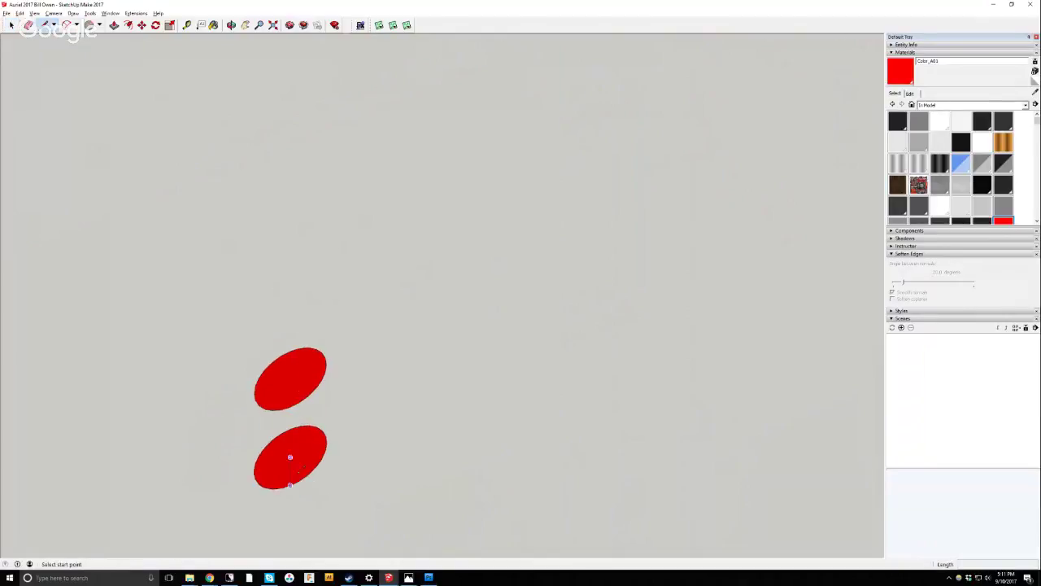
{"action": "left_click", "coordinate": [292, 380]}
{"action": "scroll", "coordinate": [301, 394], "scroll_direction": "down", "scroll_amount": 2}
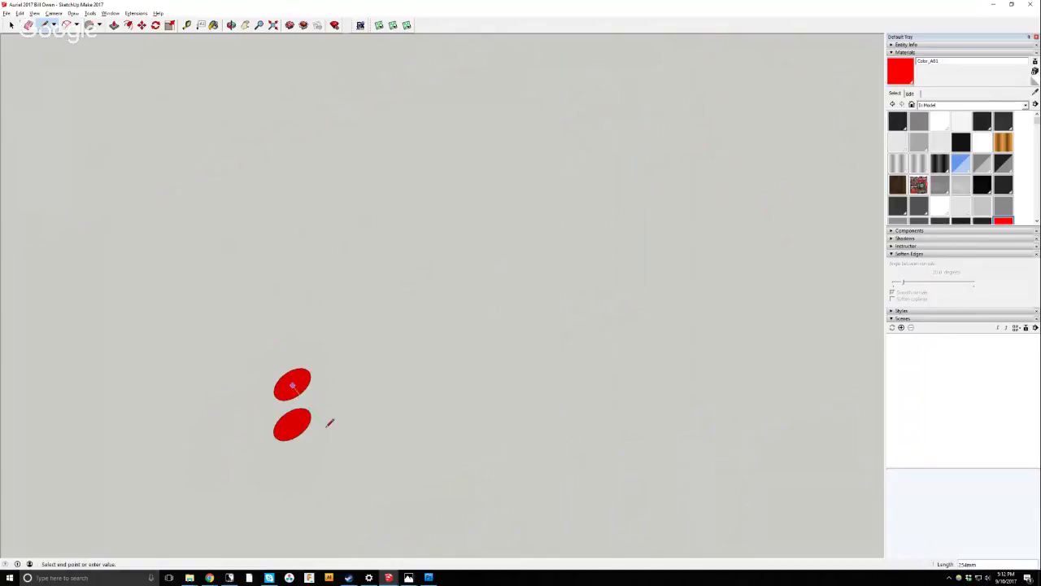
{"action": "left_click", "coordinate": [325, 429]}
{"action": "left_click", "coordinate": [420, 417]}
{"action": "scroll", "coordinate": [512, 330], "scroll_direction": "down", "scroll_amount": 3}
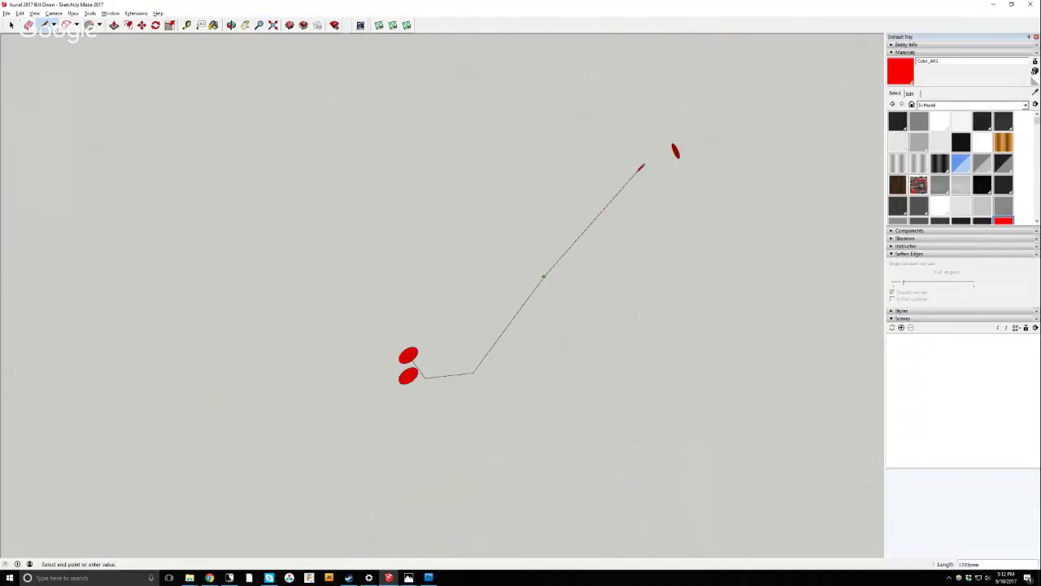
{"action": "left_click", "coordinate": [639, 169]}
{"action": "scroll", "coordinate": [650, 159], "scroll_direction": "up", "scroll_amount": 5}
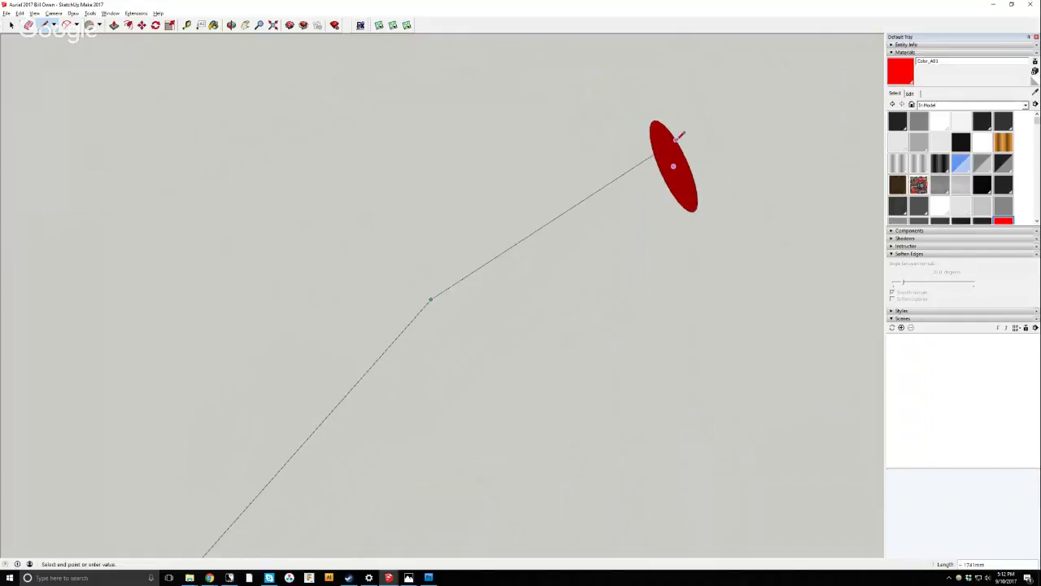
{"action": "left_click", "coordinate": [672, 165]}
{"action": "scroll", "coordinate": [577, 158], "scroll_direction": "down", "scroll_amount": 5}
{"action": "key", "text": "space"}
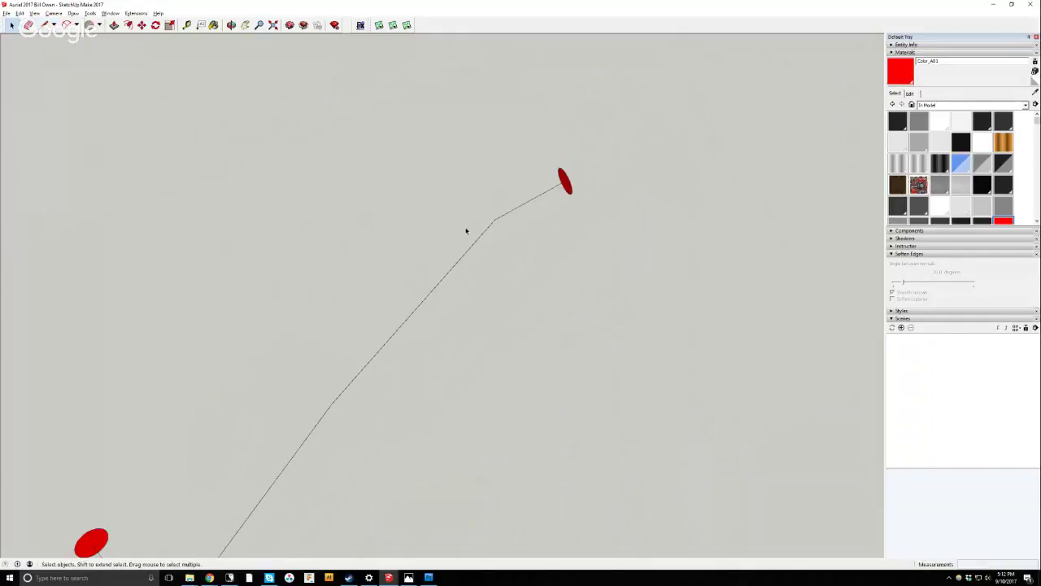
{"action": "scroll", "coordinate": [466, 231], "scroll_direction": "down", "scroll_amount": 3}
{"action": "scroll", "coordinate": [268, 374], "scroll_direction": "up", "scroll_amount": 2}
Add a line from the red oval's end point to the lower path edge and erase the stray triangle.
{"action": "left_click", "coordinate": [231, 25]}
{"action": "left_click_drag", "start_coordinate": [272, 155], "coordinate": [765, 302]}
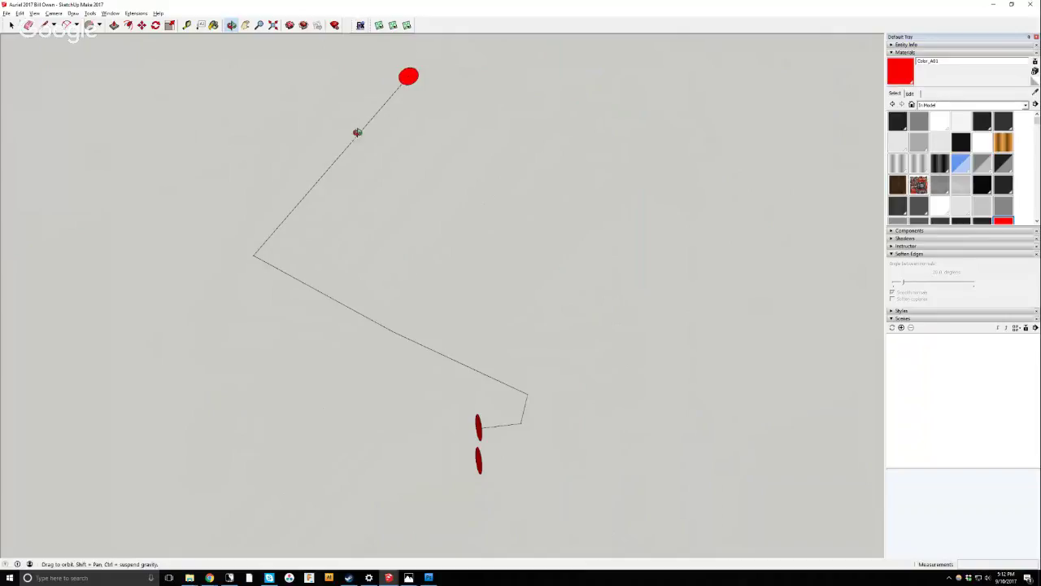
{"action": "scroll", "coordinate": [350, 128], "scroll_direction": "up", "scroll_amount": 2}
{"action": "left_click", "coordinate": [46, 24]}
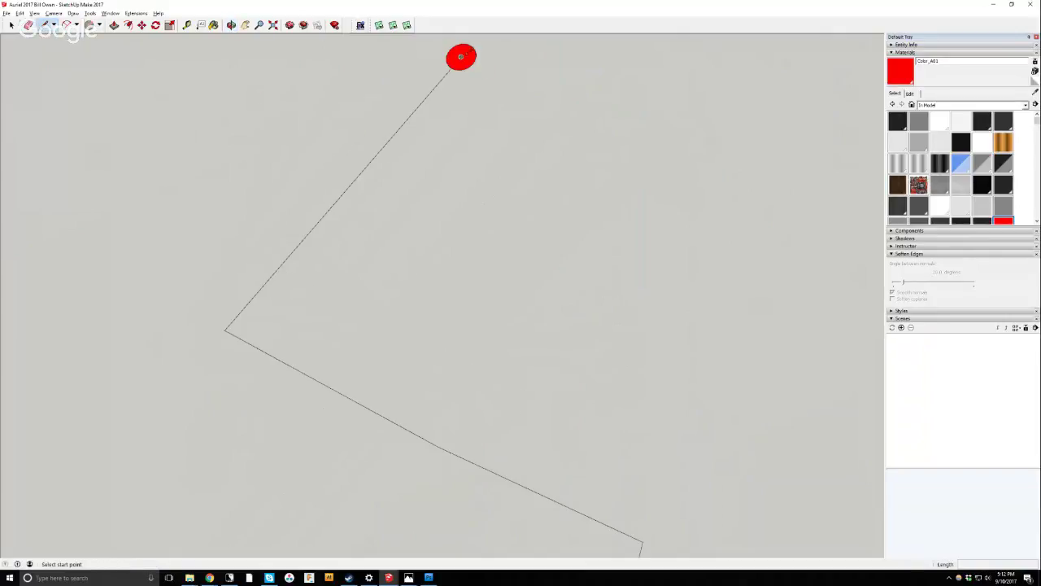
{"action": "left_click", "coordinate": [462, 57]}
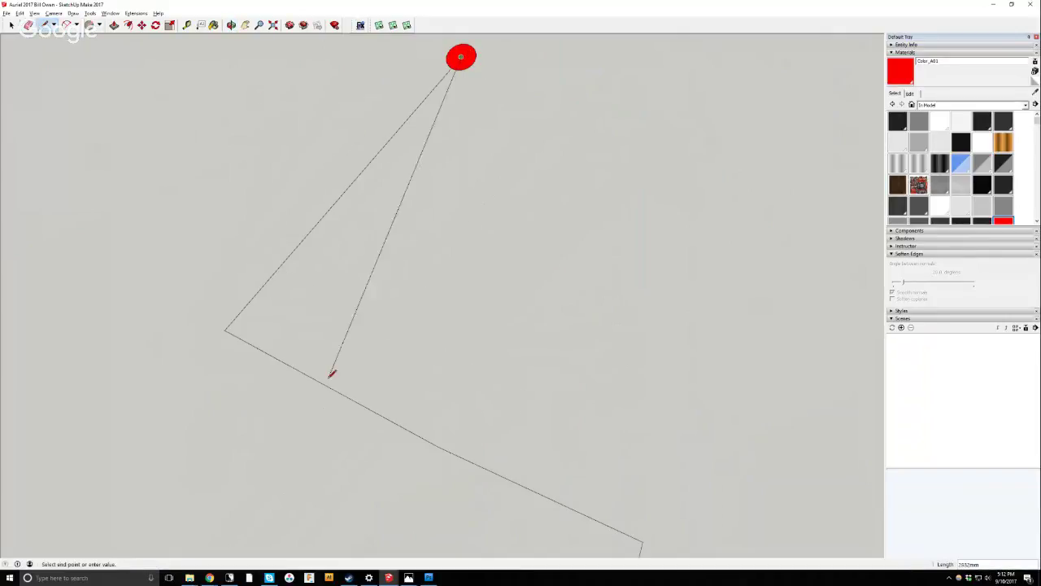
{"action": "left_click", "coordinate": [361, 400]}
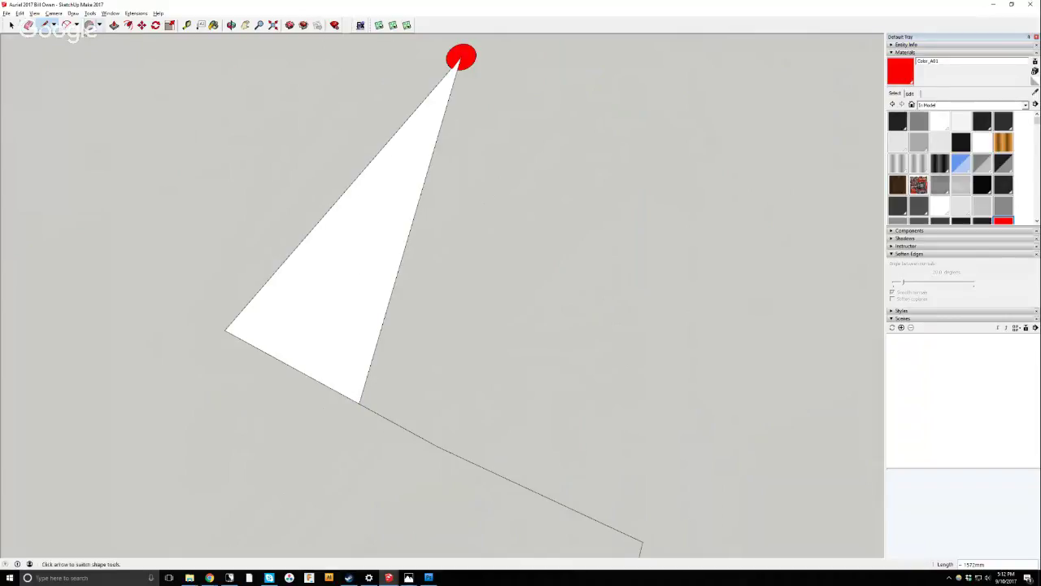
{"action": "left_click", "coordinate": [28, 24]}
{"action": "left_click_drag", "start_coordinate": [279, 257], "coordinate": [268, 359]}
Orbit to view the whole path together with the red circles.
{"action": "left_click", "coordinate": [231, 24]}
{"action": "left_click_drag", "start_coordinate": [296, 188], "coordinate": [184, 174]}
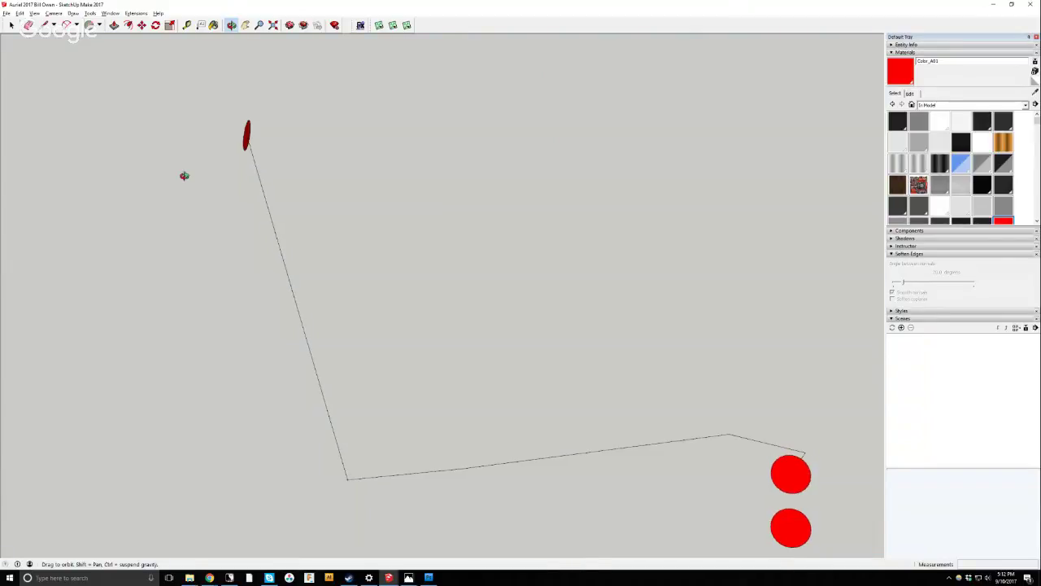
{"action": "left_click", "coordinate": [67, 24]}
Round the first corner with a tangent arc and erase the replaced left and bottom edges.
{"action": "left_click", "coordinate": [280, 251]}
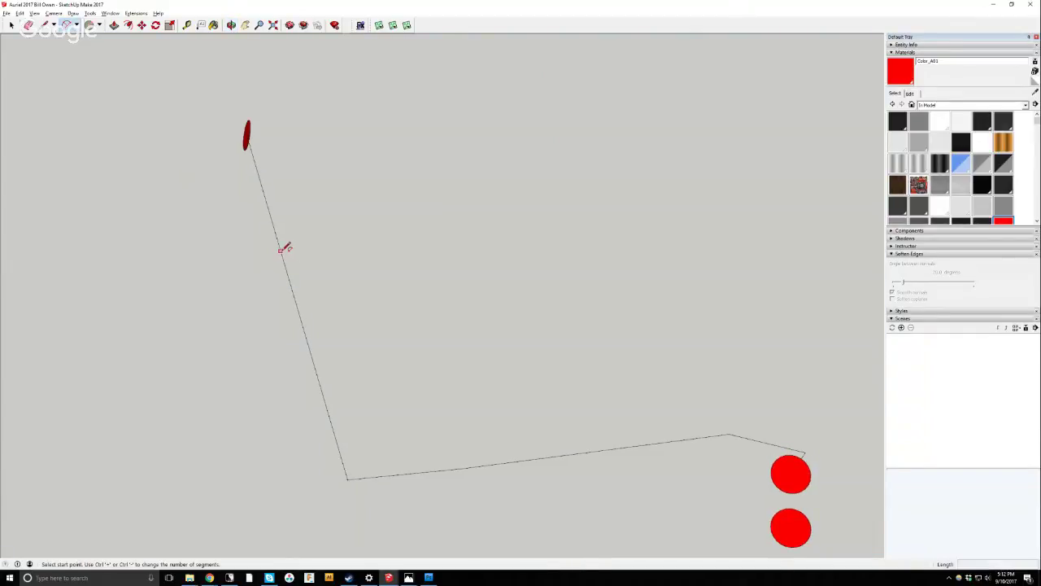
{"action": "left_click", "coordinate": [558, 455]}
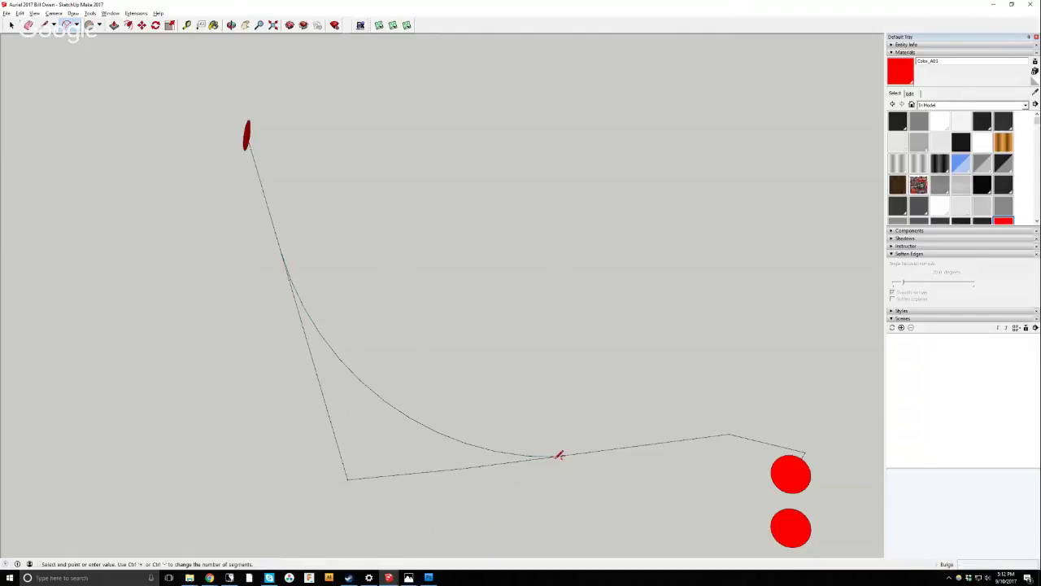
{"action": "left_click", "coordinate": [11, 24]}
{"action": "left_click", "coordinate": [29, 25]}
{"action": "mouse_move", "coordinate": [285, 375]}
{"action": "left_mouse_down"}
{"action": "mouse_move", "coordinate": [348, 461]}
{"action": "mouse_move", "coordinate": [407, 481]}
{"action": "left_mouse_up"}
{"action": "scroll", "coordinate": [472, 480], "scroll_direction": "down", "scroll_amount": 1}
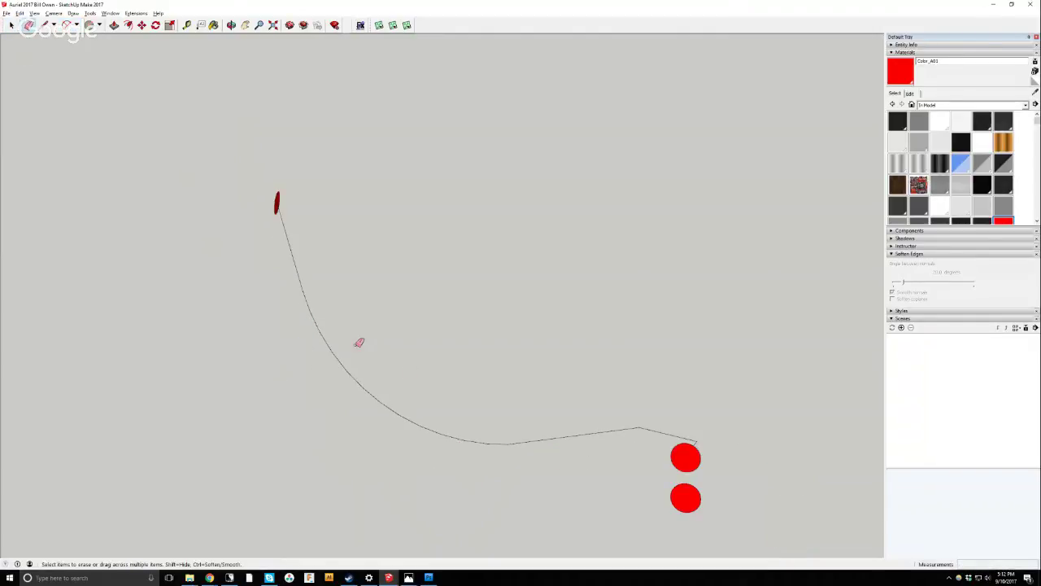
{"action": "left_click", "coordinate": [231, 25]}
{"action": "left_click_drag", "start_coordinate": [435, 186], "coordinate": [179, 244]}
Round two more corners near the red circles with arcs and erase the leftover sliver face.
{"action": "left_click", "coordinate": [70, 25]}
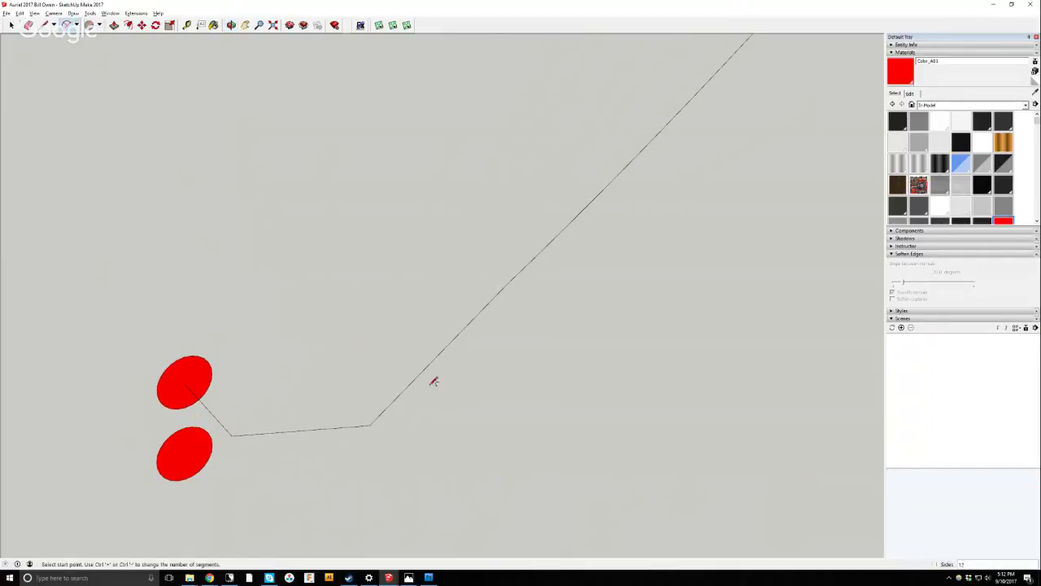
{"action": "left_click", "coordinate": [414, 380]}
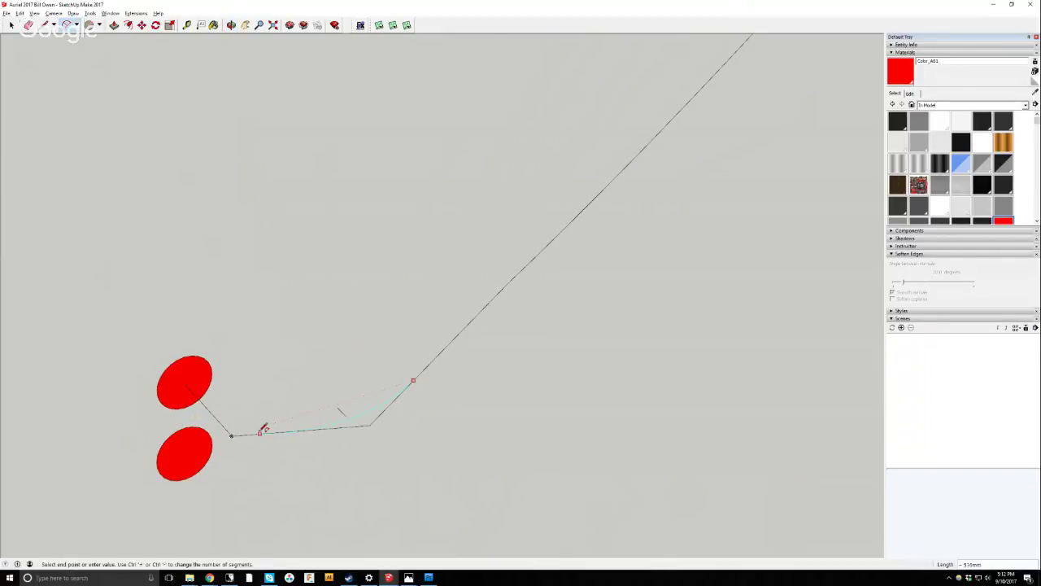
{"action": "left_click", "coordinate": [302, 425]}
{"action": "left_click", "coordinate": [293, 426]}
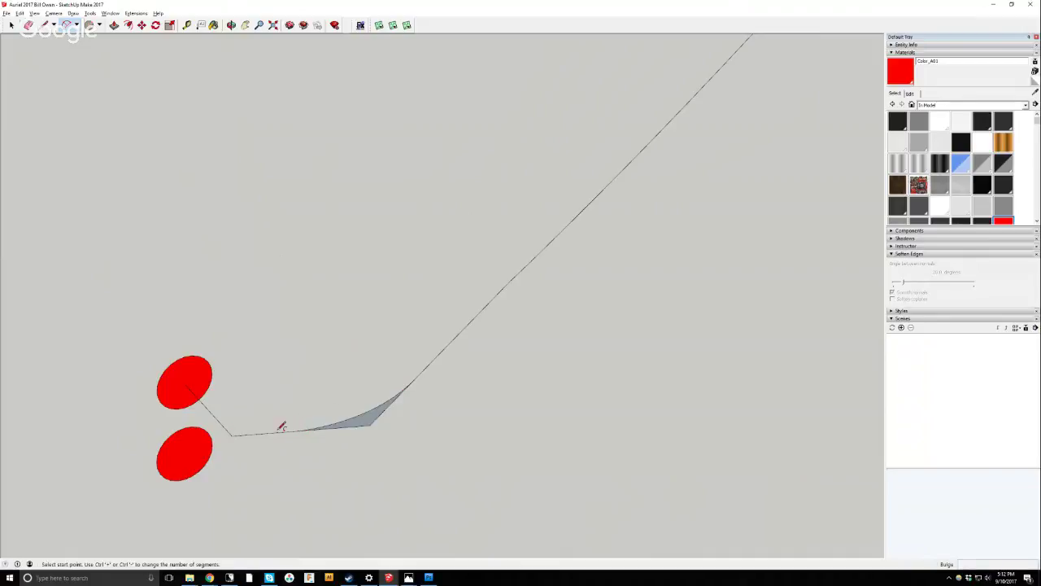
{"action": "scroll", "coordinate": [231, 421], "scroll_direction": "up", "scroll_amount": 2}
{"action": "left_click", "coordinate": [199, 405]}
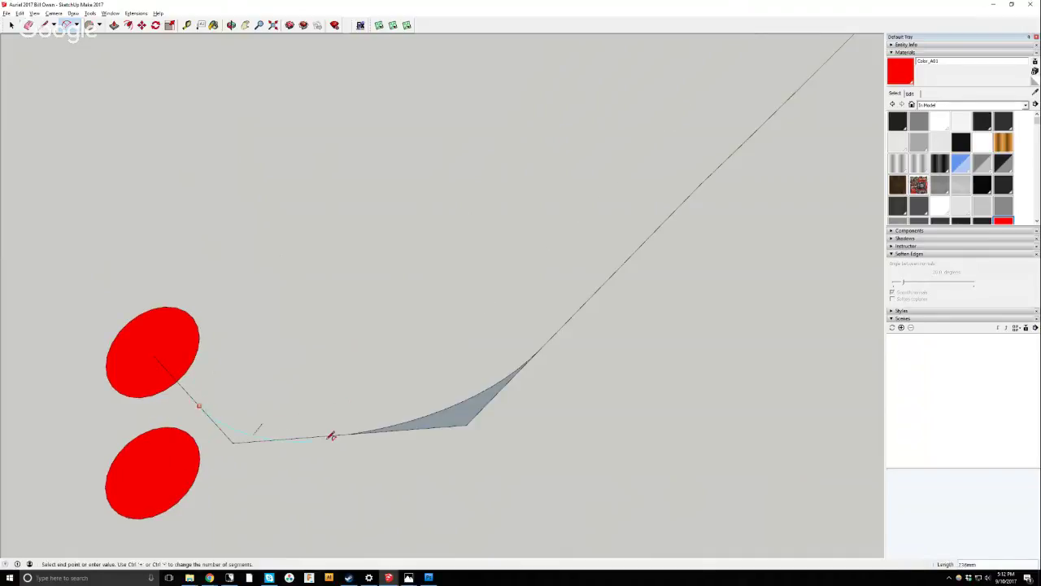
{"action": "left_click", "coordinate": [305, 435]}
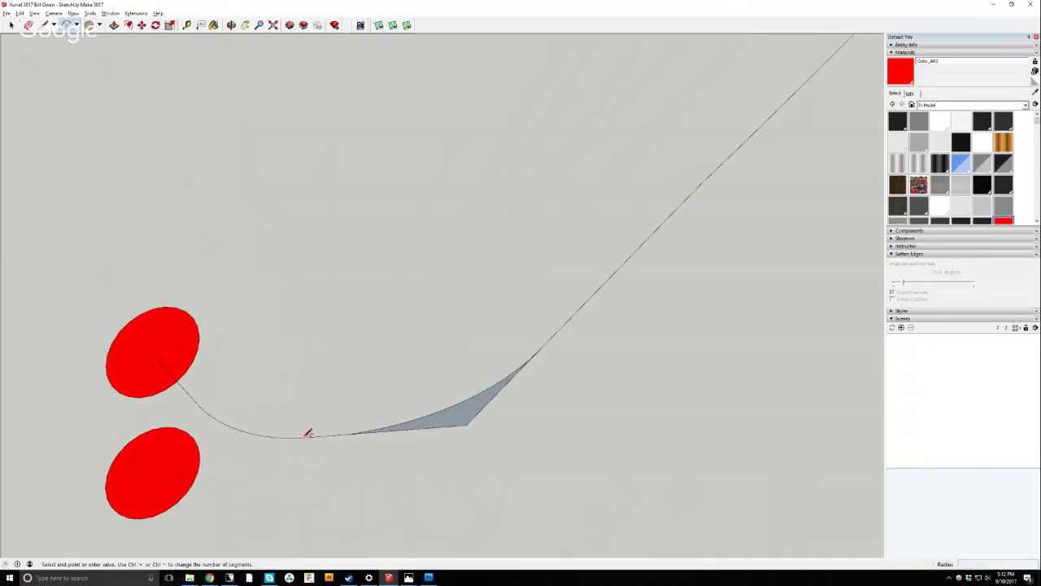
{"action": "left_click", "coordinate": [305, 431]}
{"action": "left_click", "coordinate": [28, 25]}
{"action": "mouse_move", "coordinate": [475, 430]}
{"action": "left_mouse_down"}
{"action": "mouse_move", "coordinate": [440, 423]}
{"action": "mouse_move", "coordinate": [489, 410]}
{"action": "mouse_move", "coordinate": [447, 437]}
{"action": "left_mouse_up"}
{"action": "scroll", "coordinate": [481, 422], "scroll_direction": "down", "scroll_amount": 6}
Draw a short straight line out from the upper ellipse's centre.
{"action": "key", "text": "o"}
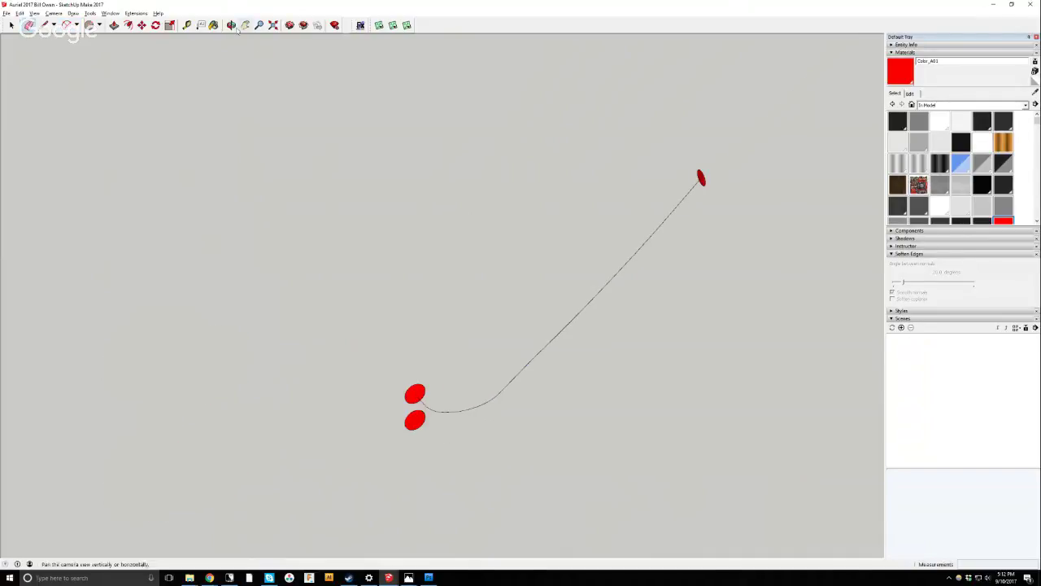
{"action": "left_click_drag", "start_coordinate": [418, 265], "coordinate": [643, 279]}
{"action": "scroll", "coordinate": [562, 346], "scroll_direction": "up", "scroll_amount": 3}
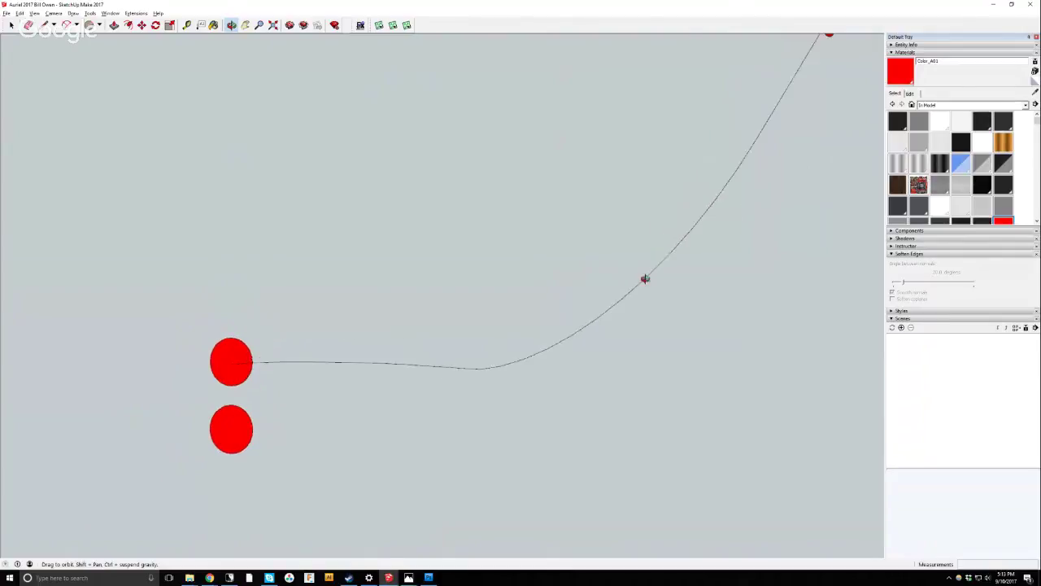
{"action": "scroll", "coordinate": [676, 279], "scroll_direction": "down", "scroll_amount": 3}
{"action": "scroll", "coordinate": [762, 124], "scroll_direction": "up", "scroll_amount": 5}
{"action": "scroll", "coordinate": [761, 125], "scroll_direction": "up", "scroll_amount": 2}
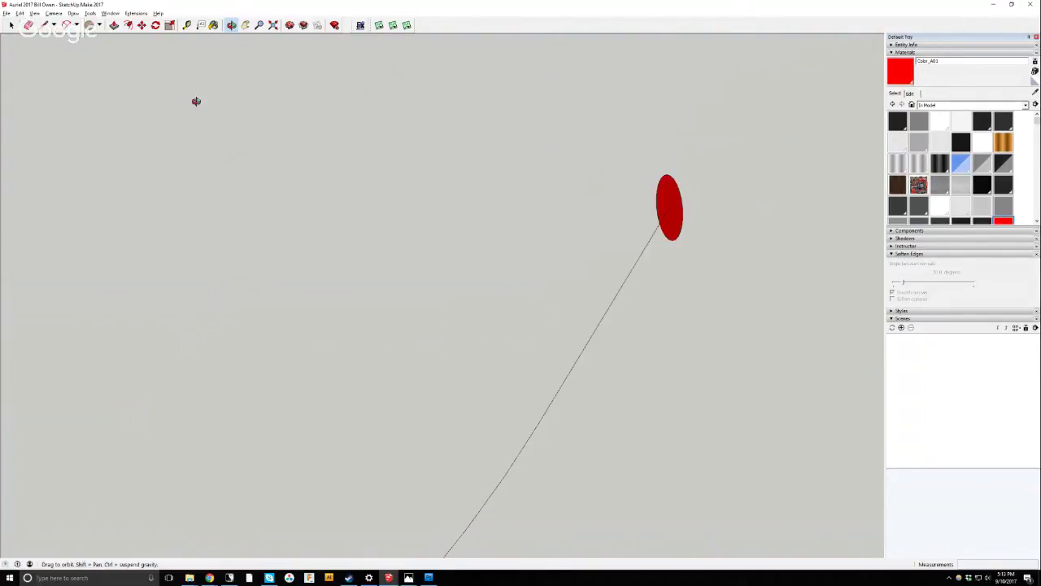
{"action": "left_click", "coordinate": [46, 25]}
{"action": "left_click", "coordinate": [668, 208]}
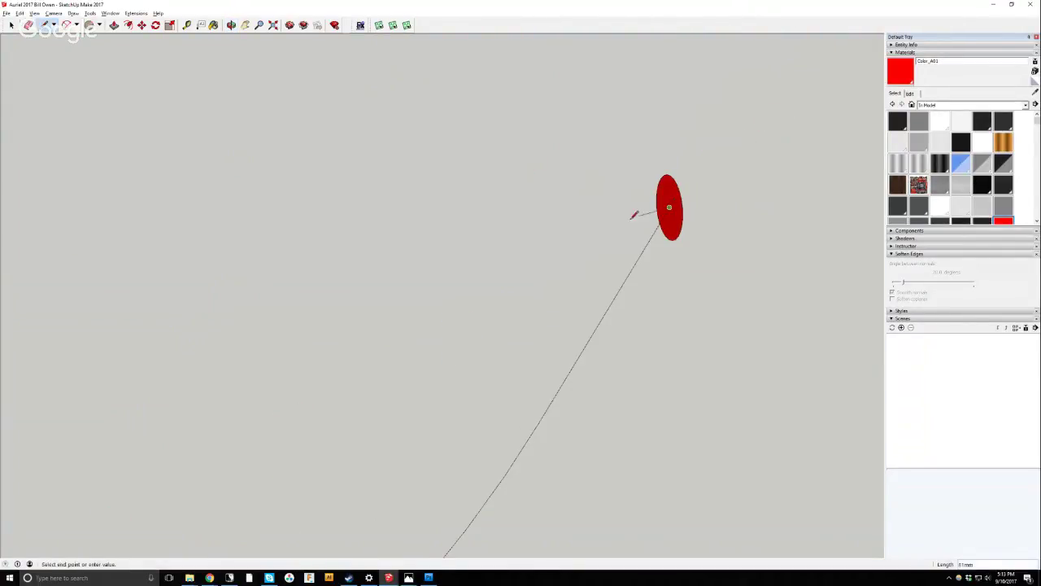
{"action": "left_click", "coordinate": [566, 216]}
{"action": "key", "text": "Escape"}
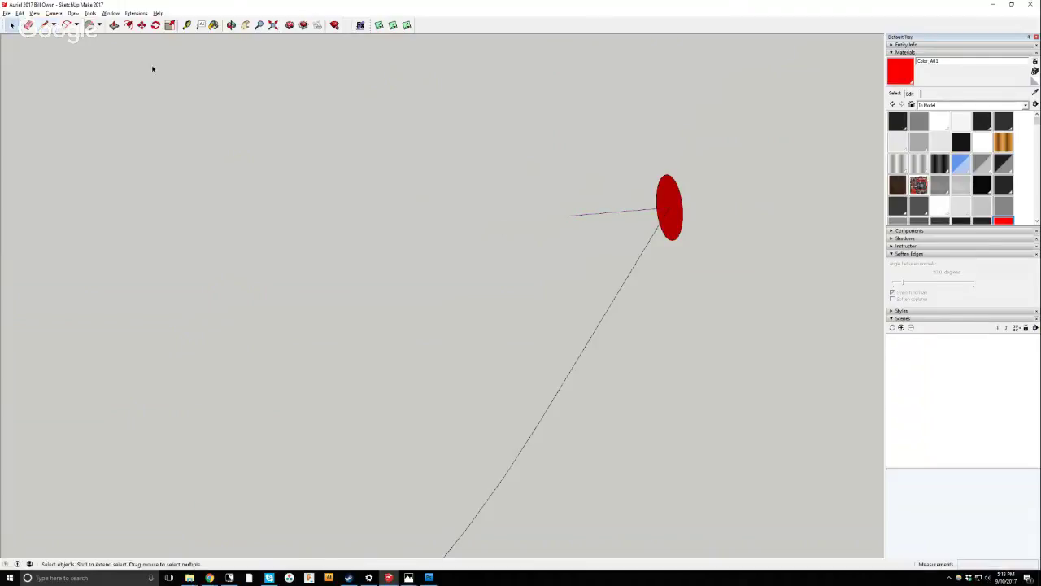
Chain two arcs from the line's end, the second landing on the diagonal path.
{"action": "key", "text": "a"}
{"action": "left_click", "coordinate": [567, 215]}
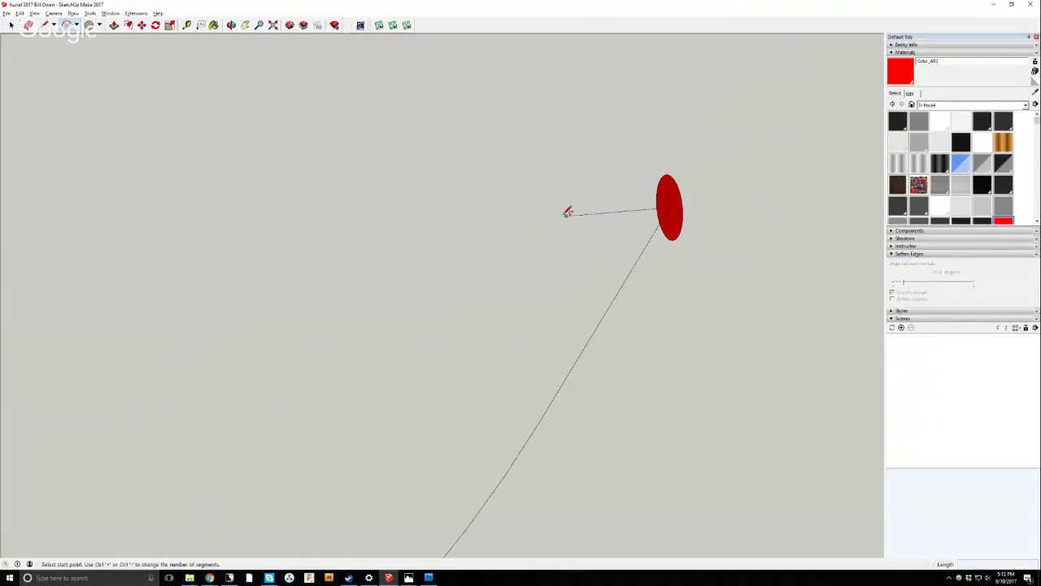
{"action": "scroll", "coordinate": [563, 203], "scroll_direction": "down", "scroll_amount": 3}
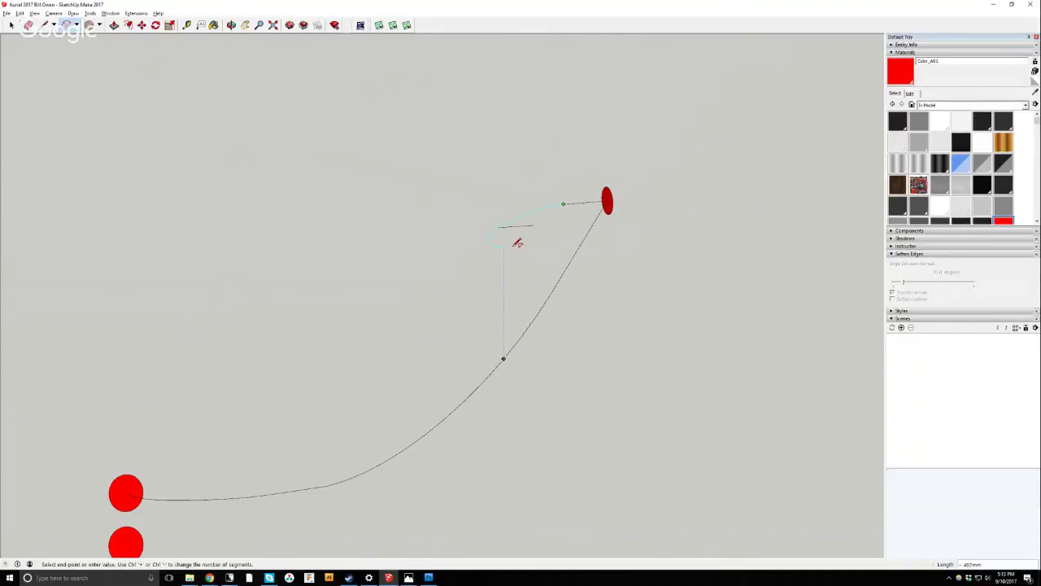
{"action": "double_click", "coordinate": [500, 283]}
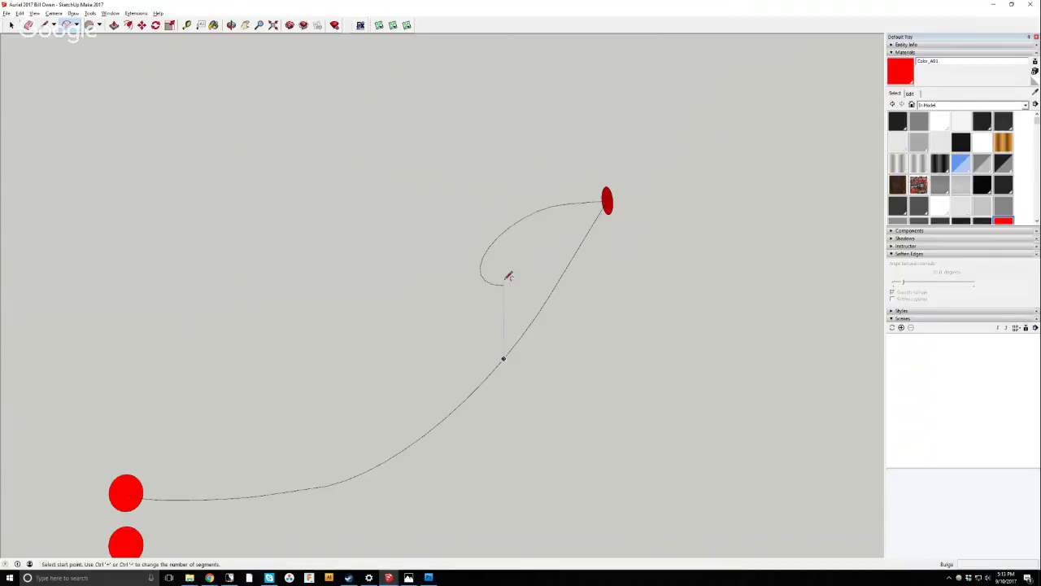
{"action": "left_click", "coordinate": [504, 284]}
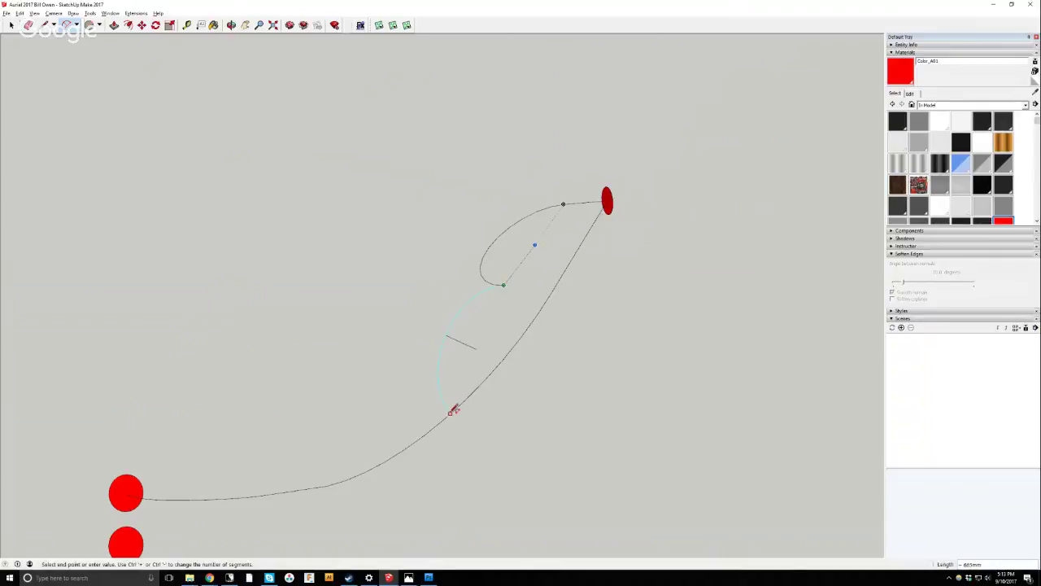
{"action": "left_click", "coordinate": [453, 411]}
{"action": "left_click", "coordinate": [512, 327]}
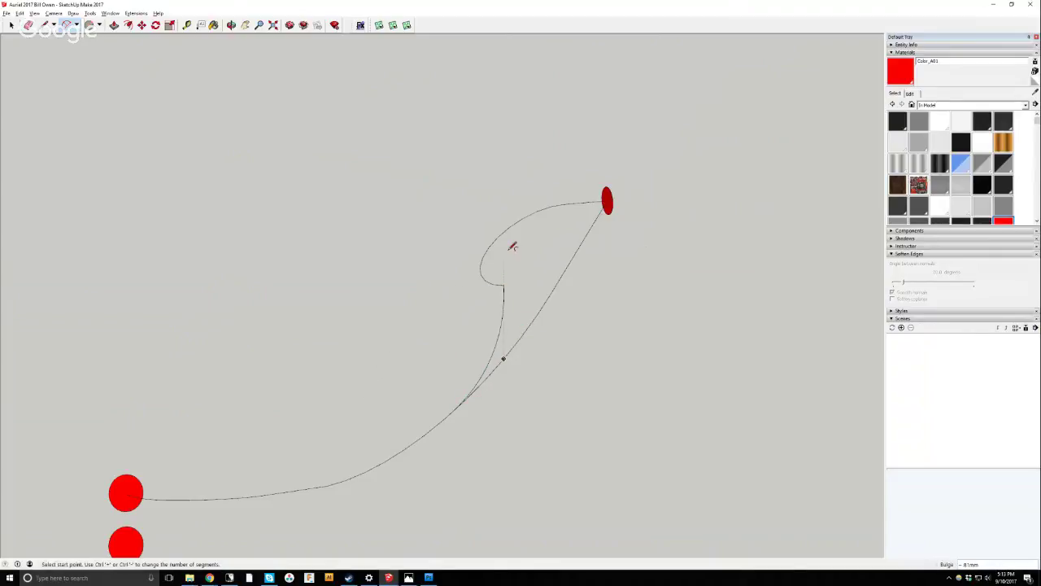
Close the loop with two arcs curving back to the red ellipse.
{"action": "left_click", "coordinate": [503, 284]}
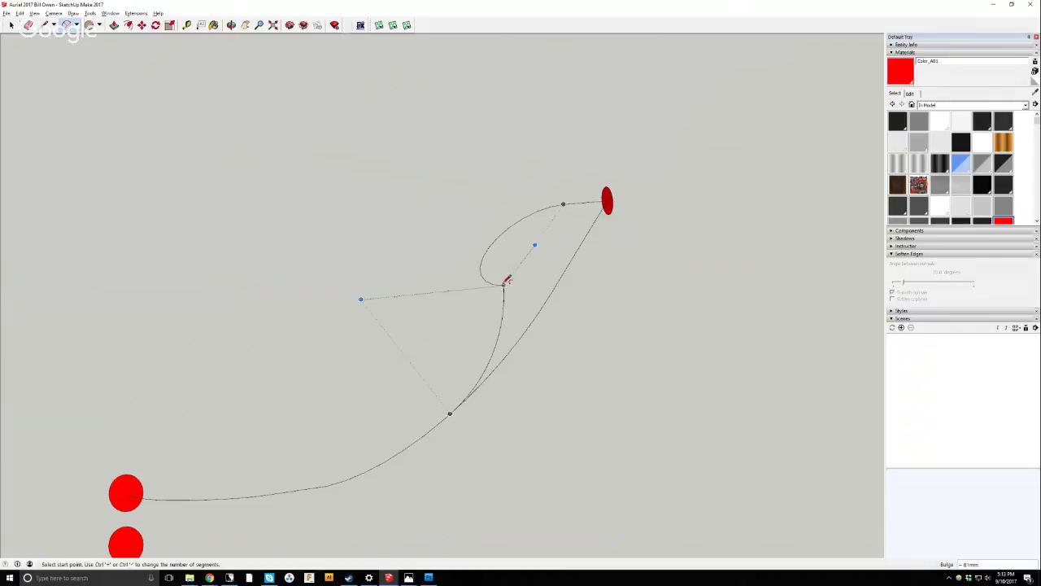
{"action": "double_click", "coordinate": [520, 233]}
{"action": "left_click", "coordinate": [522, 236]}
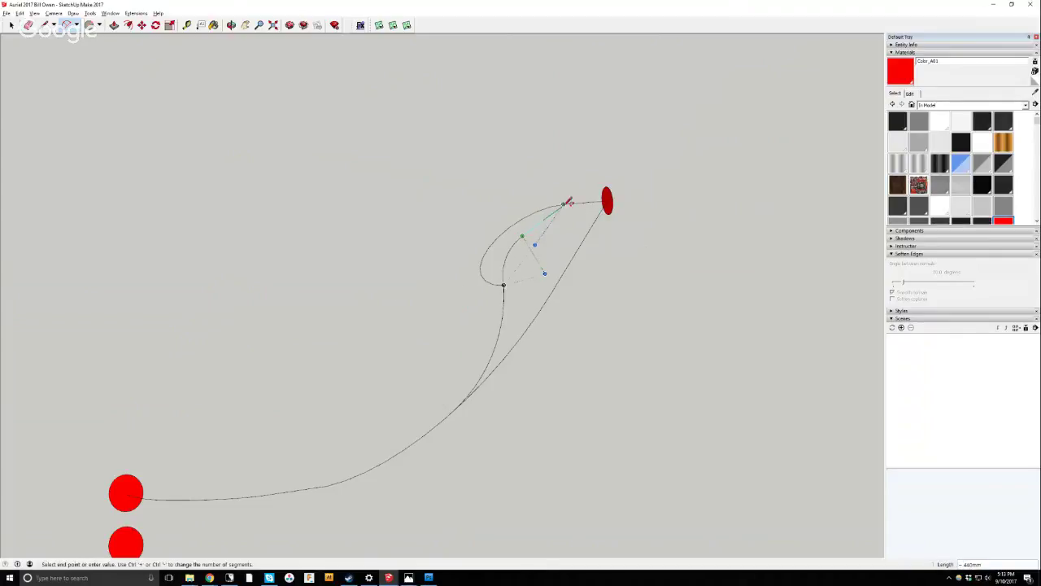
{"action": "double_click", "coordinate": [607, 200]}
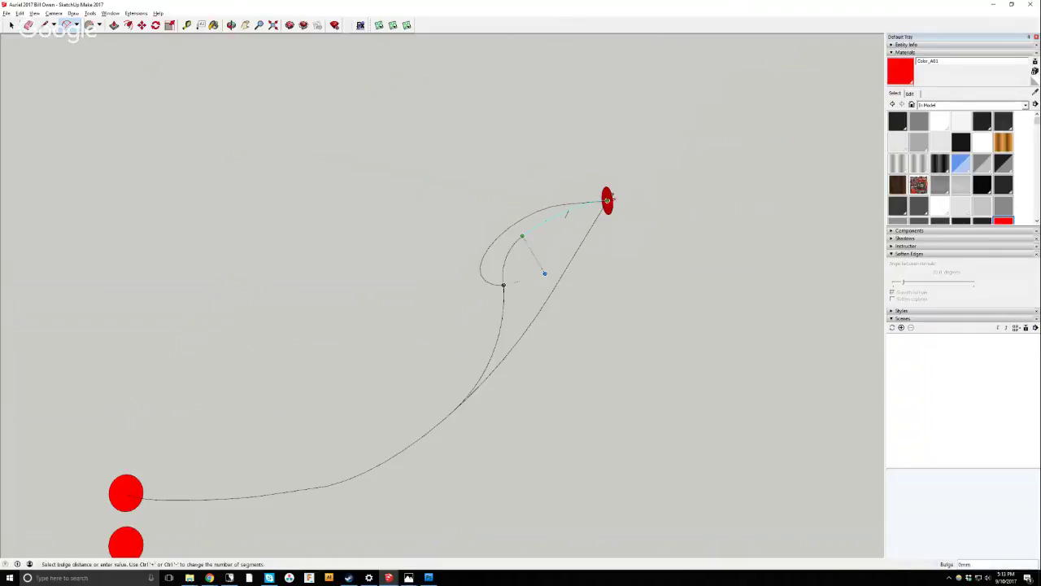
Erase the leftover straight segments and the left loop, leaving only the smooth curved path.
{"action": "key", "text": "e"}
{"action": "scroll", "coordinate": [539, 227], "scroll_direction": "up", "scroll_amount": 3}
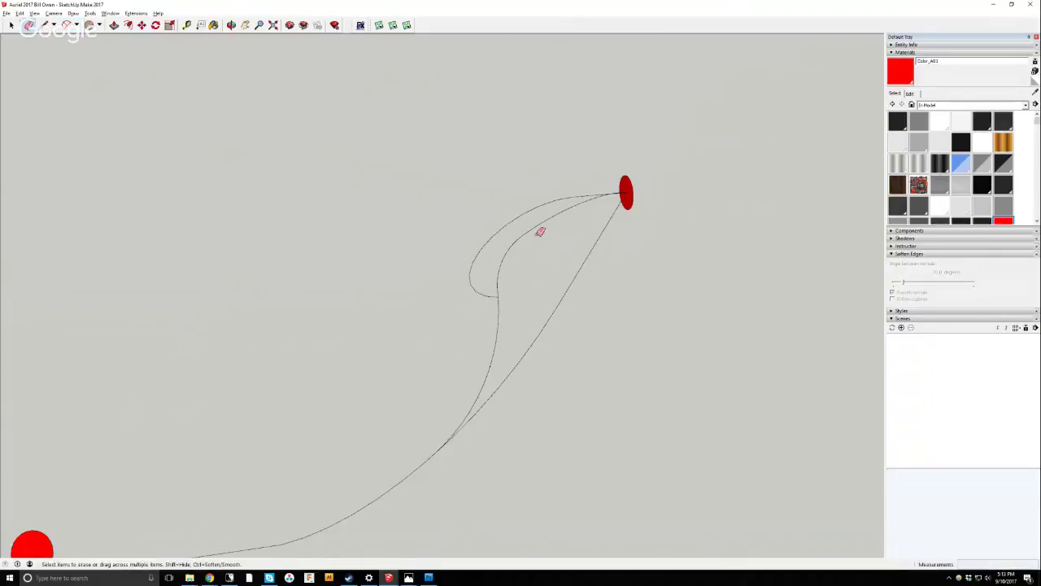
{"action": "left_click", "coordinate": [634, 240]}
{"action": "left_click", "coordinate": [556, 358]}
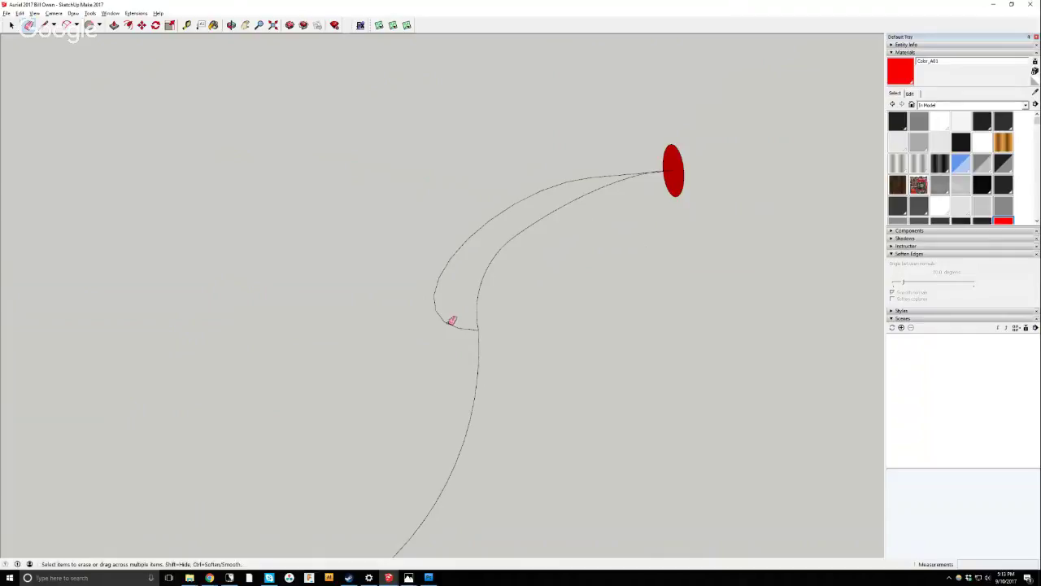
{"action": "left_click_drag", "start_coordinate": [453, 320], "coordinate": [437, 279]}
{"action": "scroll", "coordinate": [619, 168], "scroll_direction": "up", "scroll_amount": 3}
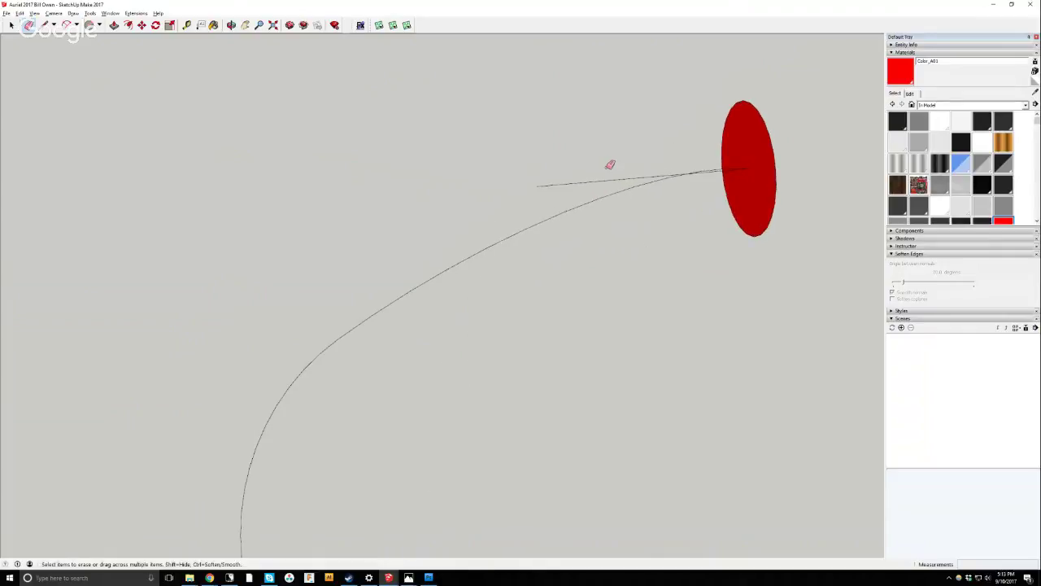
{"action": "mouse_move", "coordinate": [610, 165]}
{"action": "left_mouse_down"}
{"action": "mouse_move", "coordinate": [588, 186]}
{"action": "mouse_move", "coordinate": [538, 182]}
{"action": "left_mouse_up"}
{"action": "scroll", "coordinate": [534, 165], "scroll_direction": "down", "scroll_amount": 5}
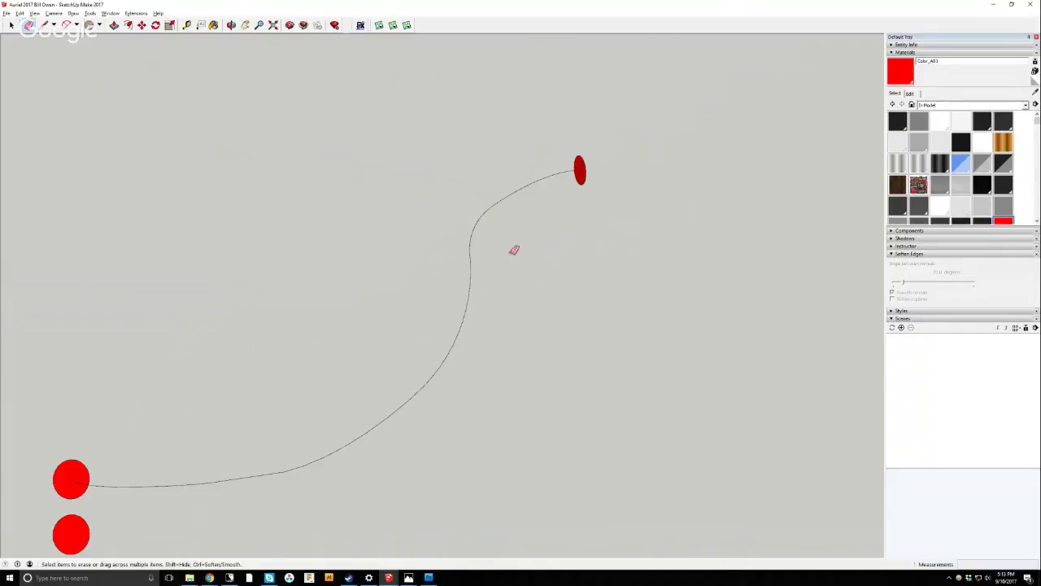
{"action": "scroll", "coordinate": [402, 323], "scroll_direction": "down", "scroll_amount": 2}
{"action": "scroll", "coordinate": [116, 461], "scroll_direction": "up", "scroll_amount": 4}
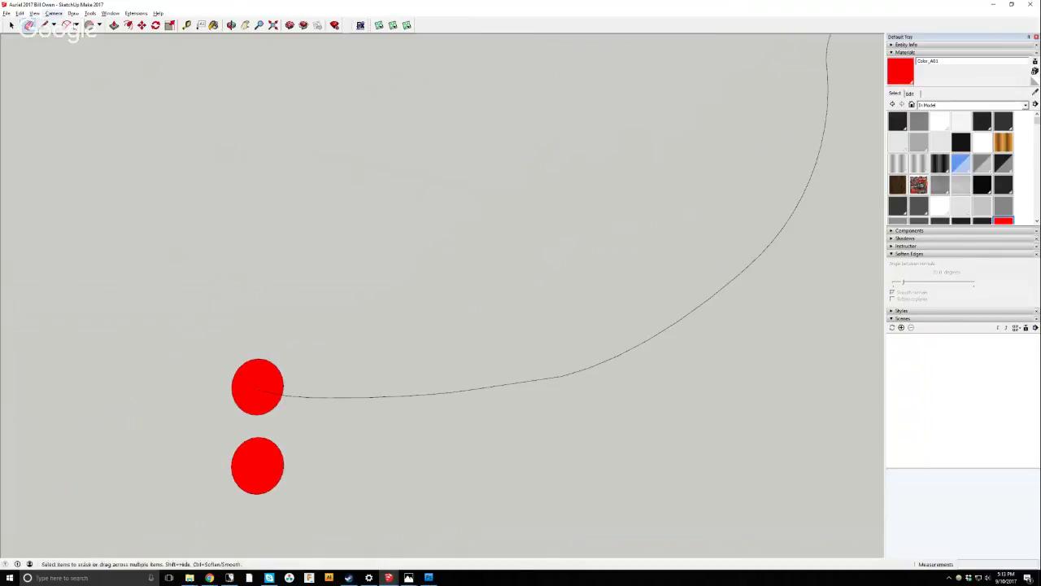
{"action": "scroll", "coordinate": [51, 106], "scroll_direction": "down", "scroll_amount": 2}
Orbit until the red circles face the camera, then select the entire curved path.
{"action": "key", "text": "space"}
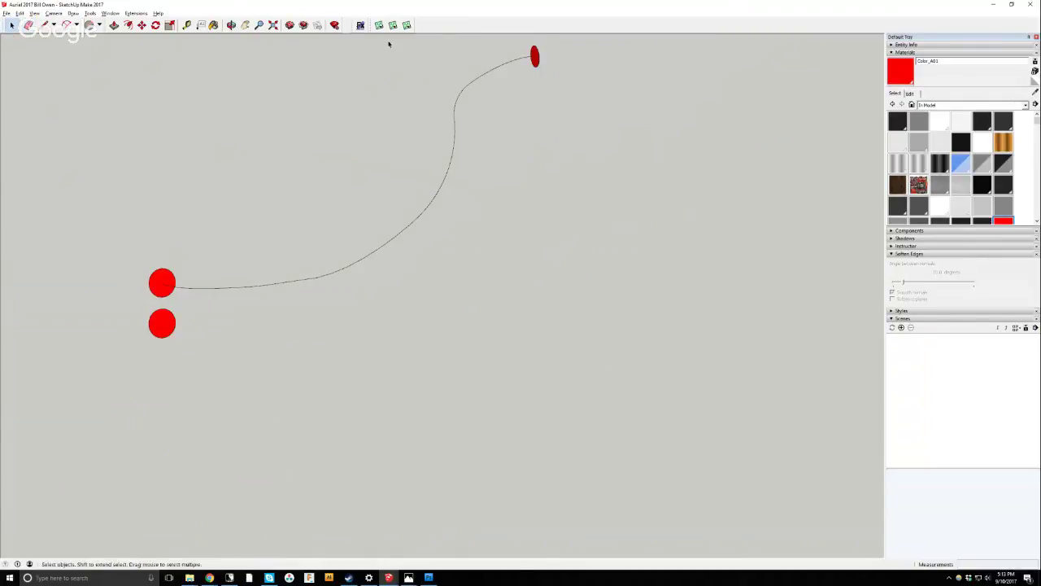
{"action": "left_click", "coordinate": [231, 25]}
{"action": "left_click_drag", "start_coordinate": [244, 49], "coordinate": [133, 369]}
{"action": "scroll", "coordinate": [227, 424], "scroll_direction": "up", "scroll_amount": 2}
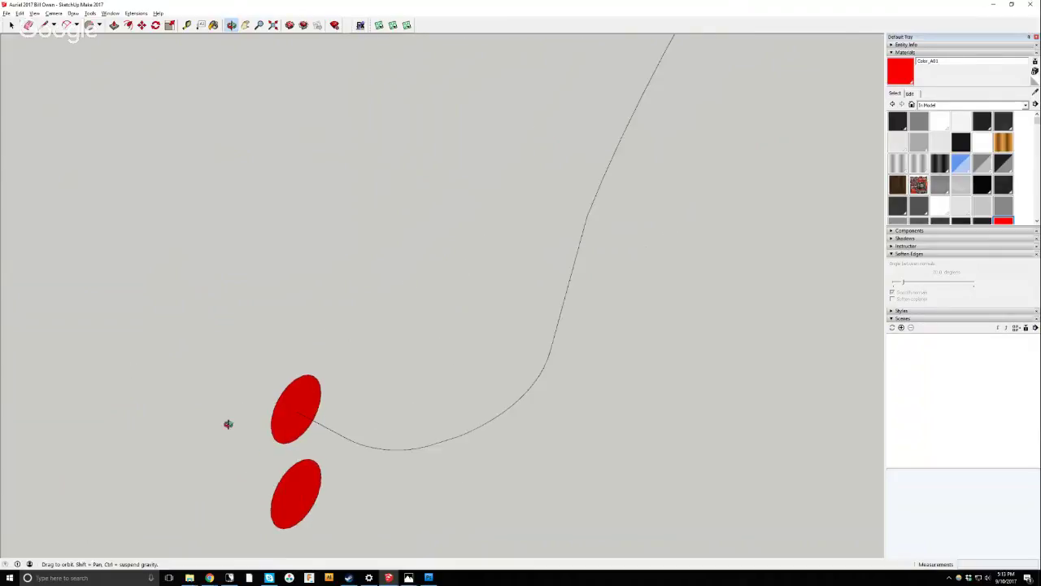
{"action": "left_click_drag", "start_coordinate": [228, 423], "coordinate": [112, 165]}
{"action": "left_click", "coordinate": [11, 25]}
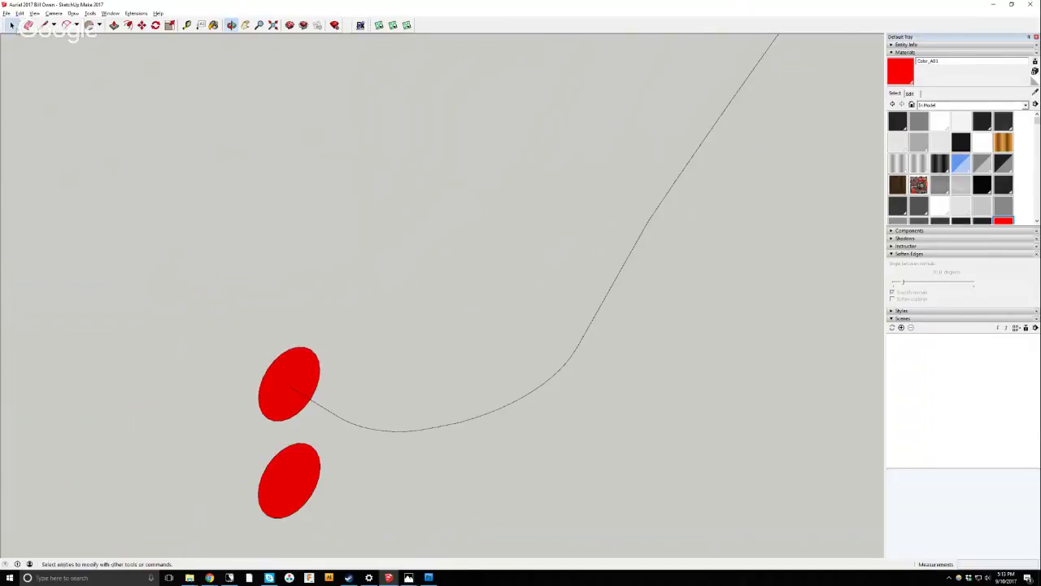
{"action": "triple_click", "coordinate": [351, 426]}
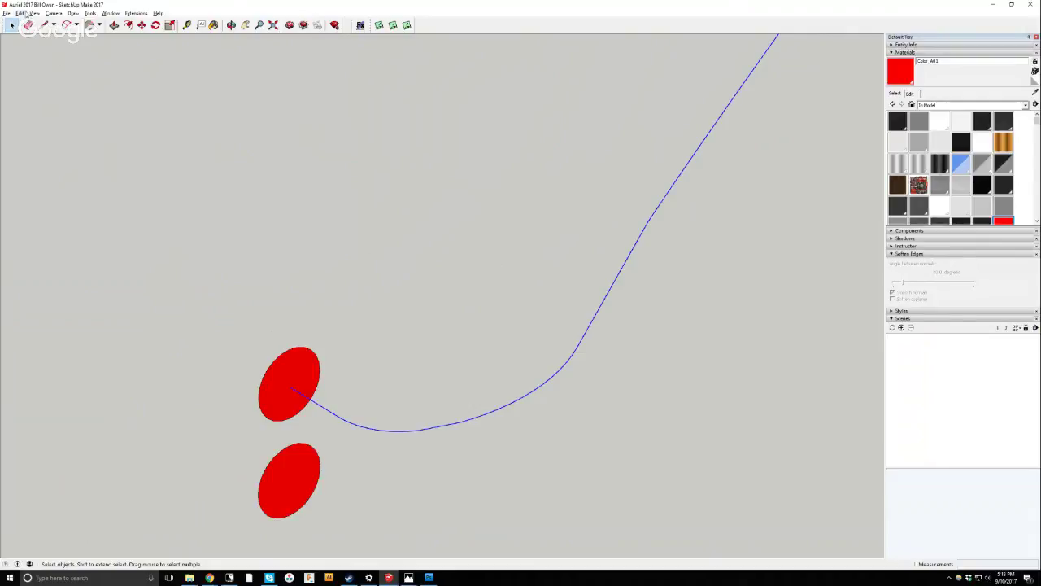
{"action": "left_click", "coordinate": [19, 14]}
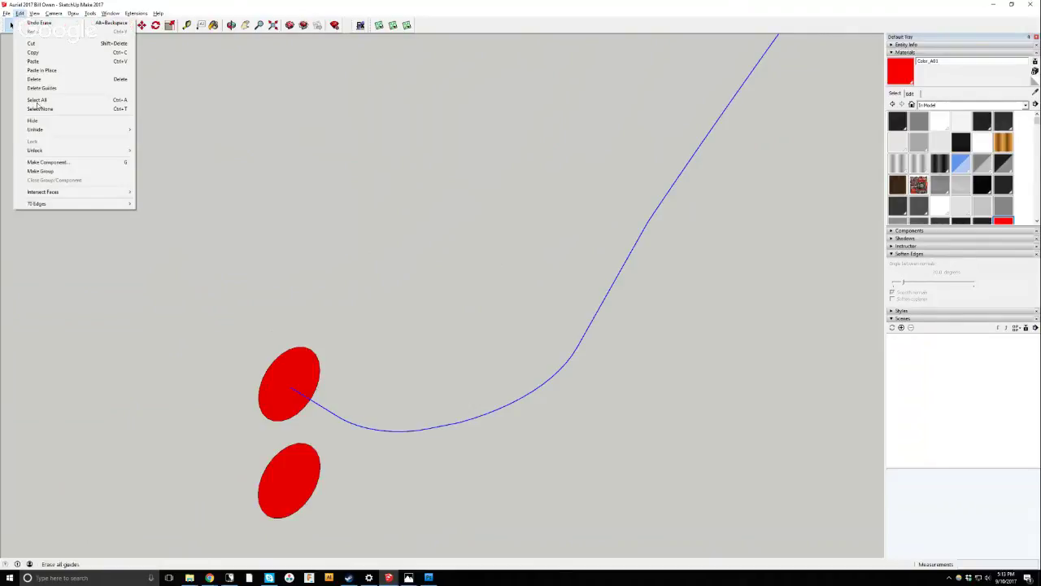
Turn the selected curve into a group and deselect it.
{"action": "left_click", "coordinate": [32, 170]}
{"action": "left_click", "coordinate": [157, 236]}
{"action": "scroll", "coordinate": [353, 391], "scroll_direction": "up", "scroll_amount": 3}
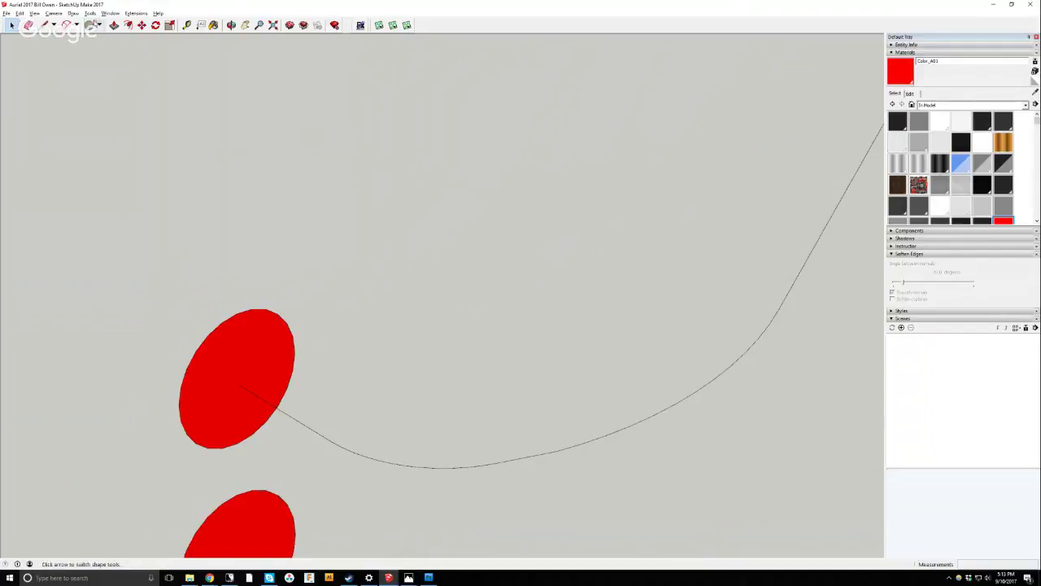
Draw a circle on the upper red disk from its centre to its edge, then orbit out to view the path.
{"action": "left_click", "coordinate": [89, 25]}
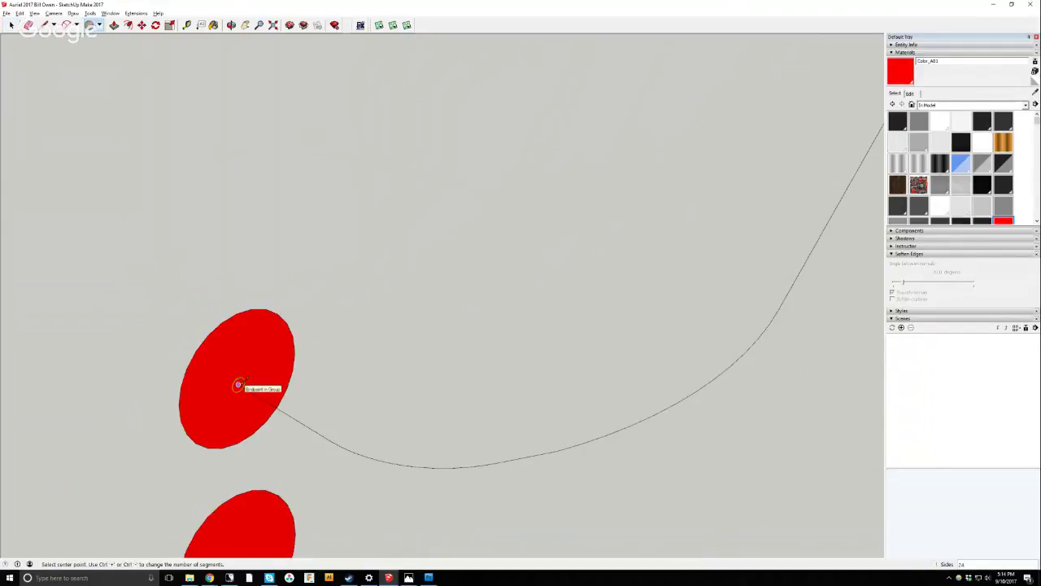
{"action": "left_click", "coordinate": [238, 384]}
{"action": "left_click", "coordinate": [292, 375]}
{"action": "scroll", "coordinate": [189, 280], "scroll_direction": "down", "scroll_amount": 1}
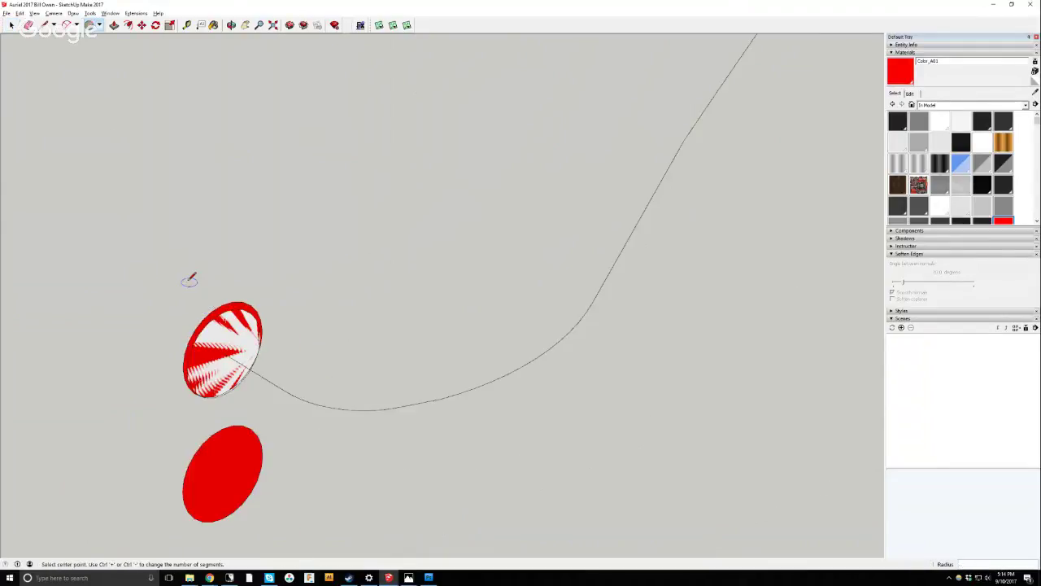
{"action": "scroll", "coordinate": [215, 402], "scroll_direction": "down", "scroll_amount": 5}
{"action": "scroll", "coordinate": [223, 298], "scroll_direction": "up", "scroll_amount": 2}
{"action": "scroll", "coordinate": [239, 318], "scroll_direction": "down", "scroll_amount": 1}
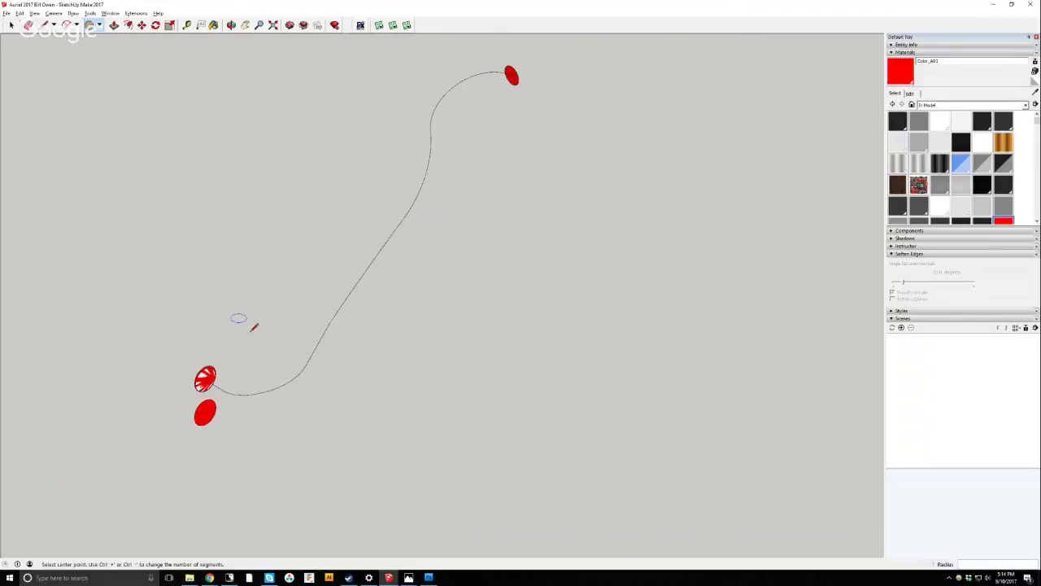
{"action": "scroll", "coordinate": [228, 244], "scroll_direction": "down", "scroll_amount": 1}
{"action": "middle_click_drag", "start_coordinate": [391, 158], "coordinate": [451, 285]}
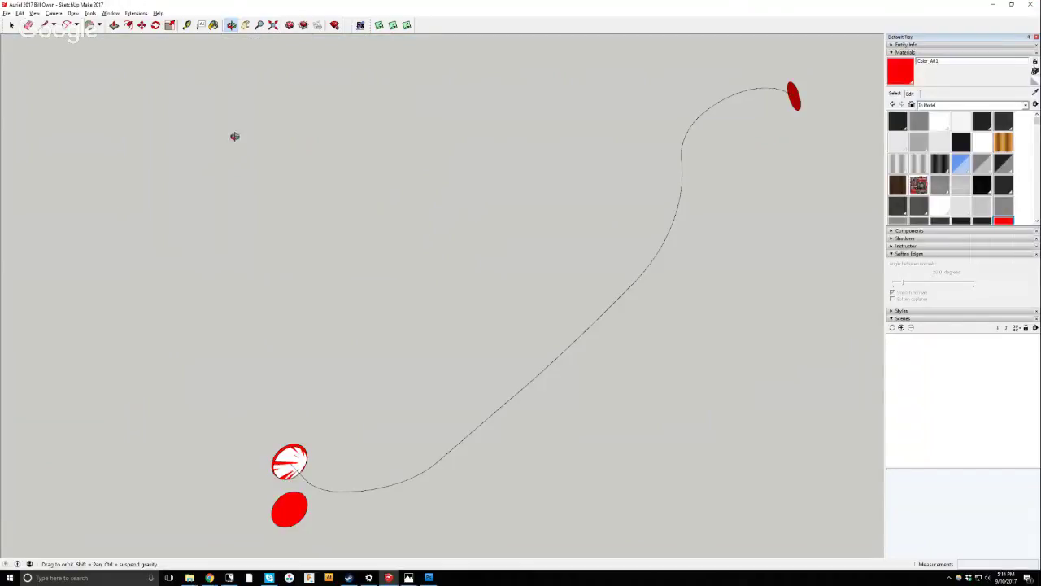
{"action": "left_click", "coordinate": [114, 25]}
{"action": "left_click_drag", "start_coordinate": [300, 463], "coordinate": [381, 484]}
{"action": "key", "text": "space"}
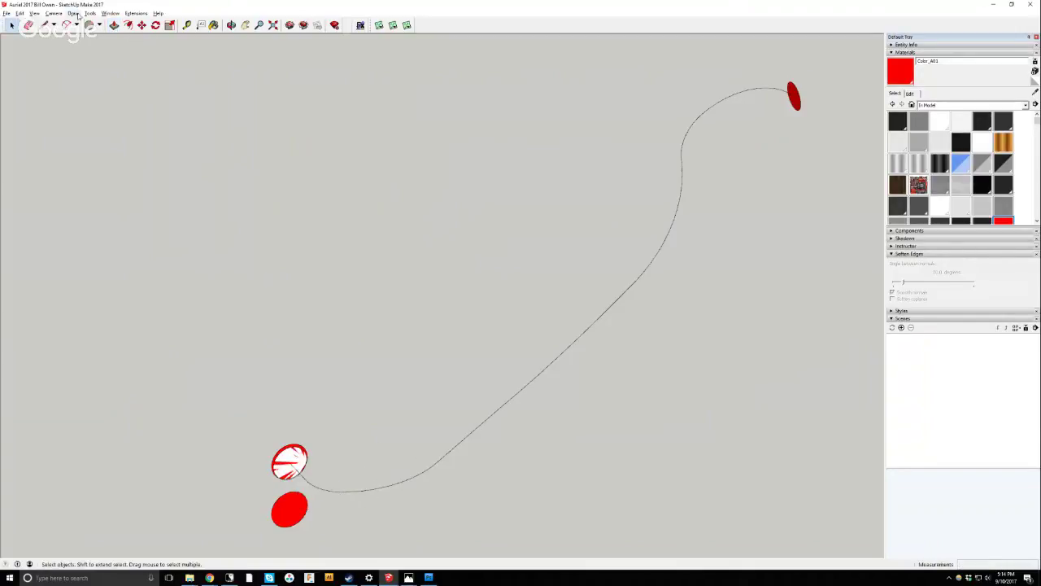
{"action": "left_click", "coordinate": [89, 13]}
{"action": "left_click", "coordinate": [122, 90]}
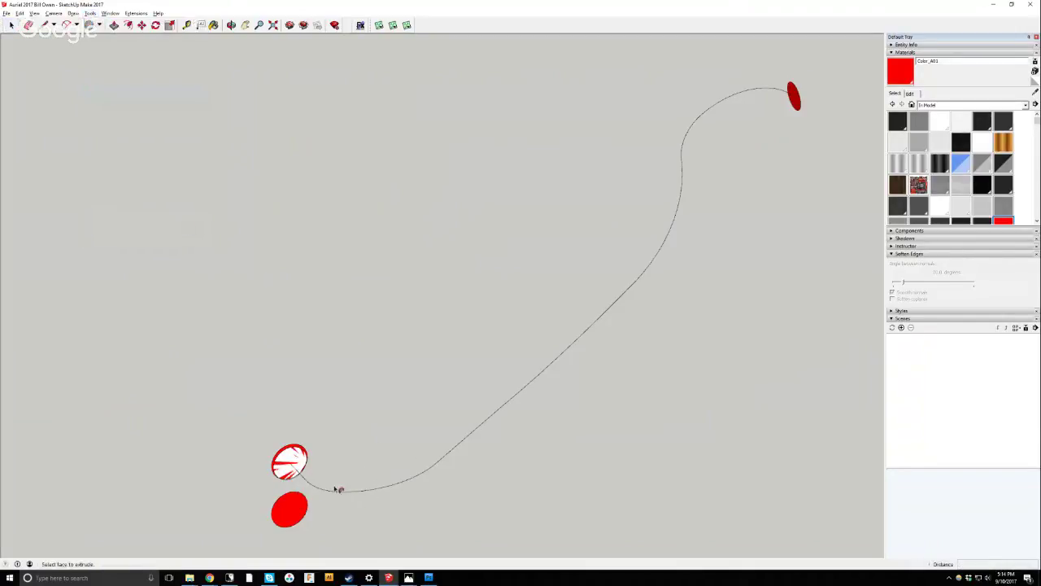
{"action": "left_click", "coordinate": [301, 472]}
{"action": "scroll", "coordinate": [310, 490], "scroll_direction": "up", "scroll_amount": 4}
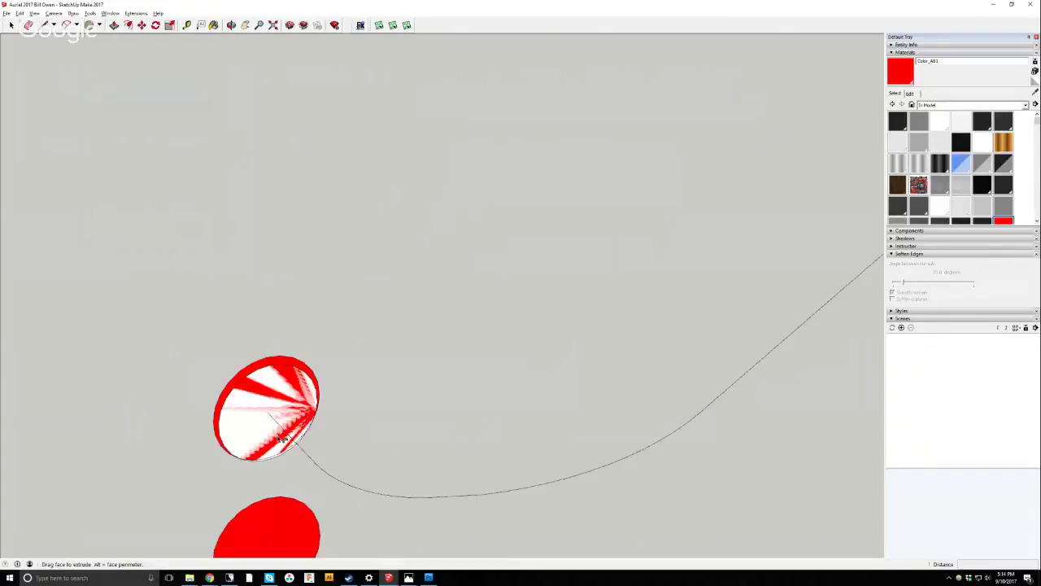
{"action": "scroll", "coordinate": [244, 433], "scroll_direction": "up", "scroll_amount": 2}
{"action": "scroll", "coordinate": [244, 399], "scroll_direction": "up", "scroll_amount": 2}
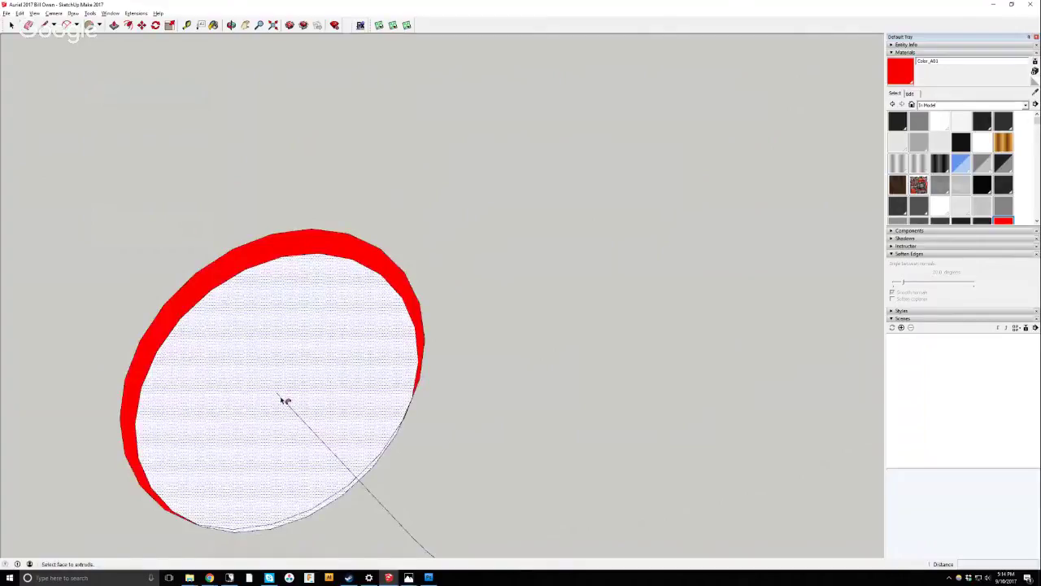
{"action": "scroll", "coordinate": [317, 366], "scroll_direction": "down", "scroll_amount": 3}
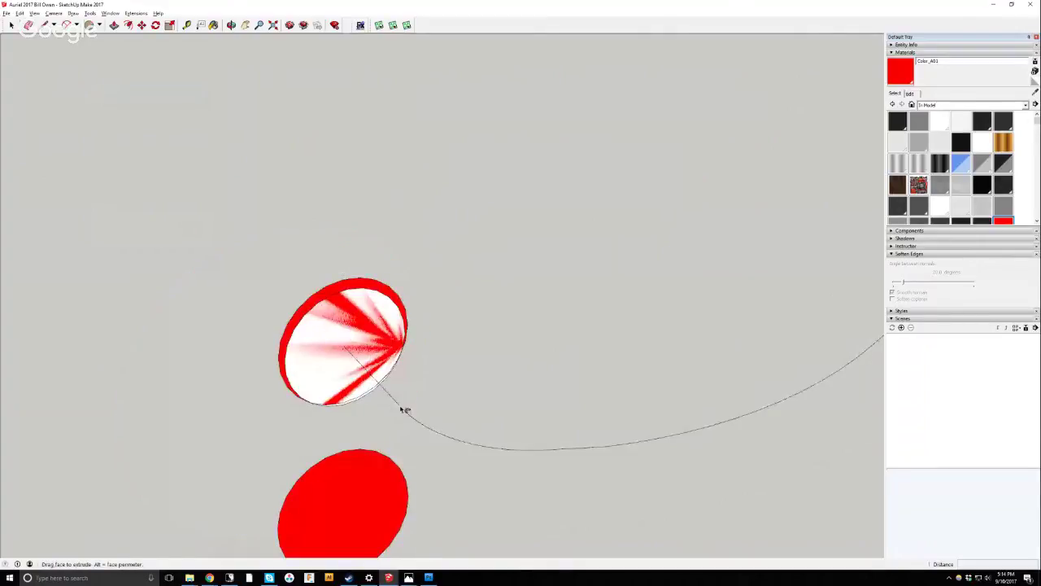
{"action": "key", "text": "space"}
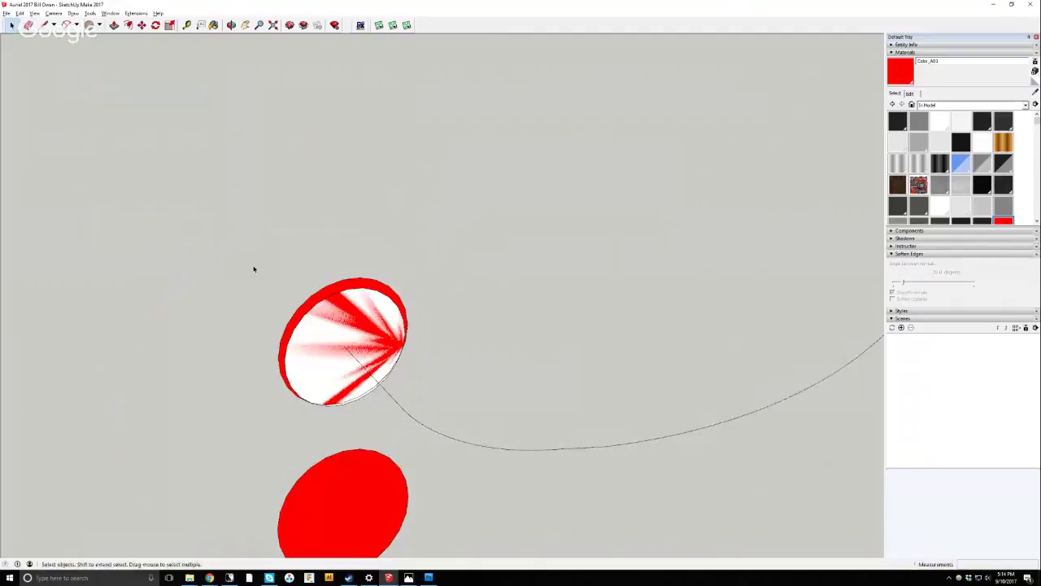
Explode the curved path group back into loose geometry.
{"action": "left_click", "coordinate": [470, 447]}
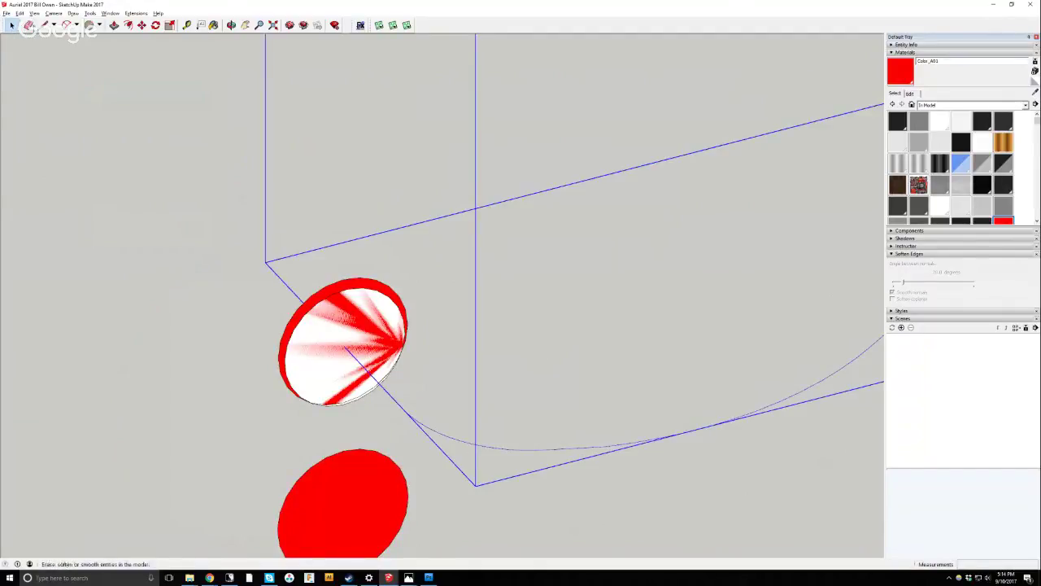
{"action": "left_click", "coordinate": [20, 13]}
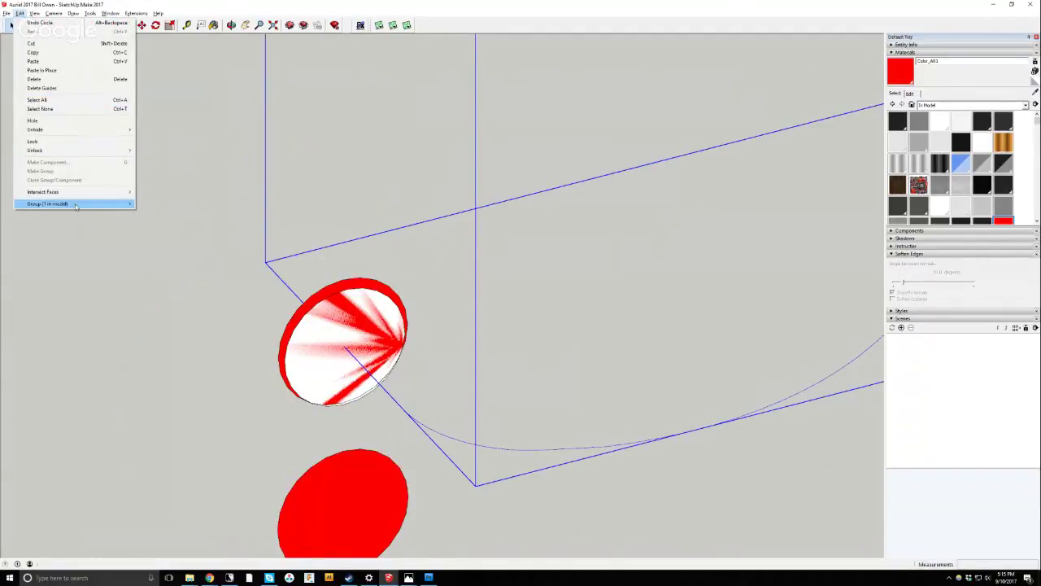
{"action": "mouse_move", "coordinate": [81, 203]}
{"action": "left_click", "coordinate": [154, 214]}
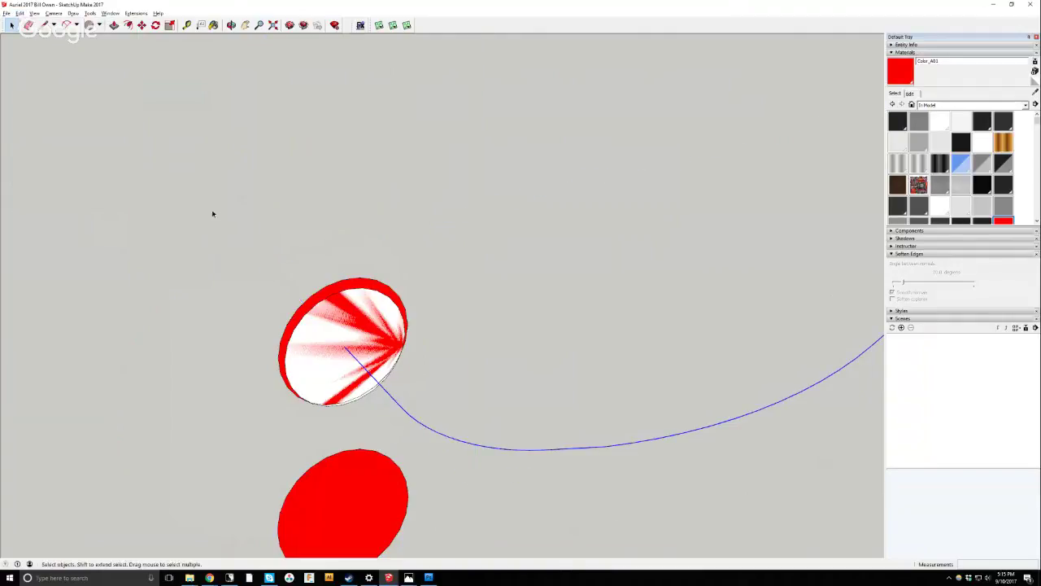
Use Follow Me to sweep the circle face along the curve into a tube.
{"action": "left_click", "coordinate": [73, 13]}
{"action": "mouse_move", "coordinate": [90, 13]}
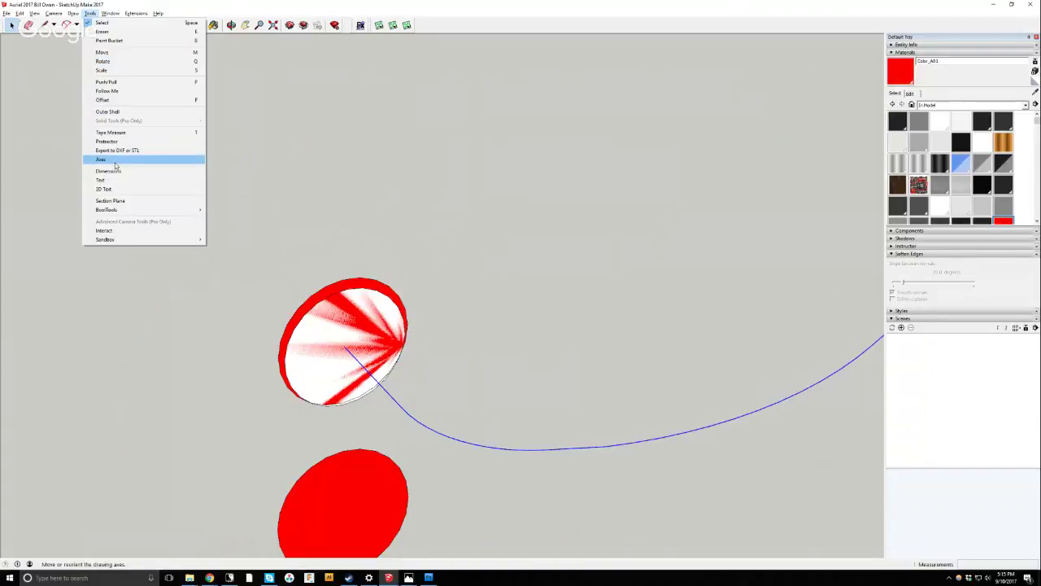
{"action": "left_click", "coordinate": [107, 90]}
{"action": "left_click", "coordinate": [355, 360]}
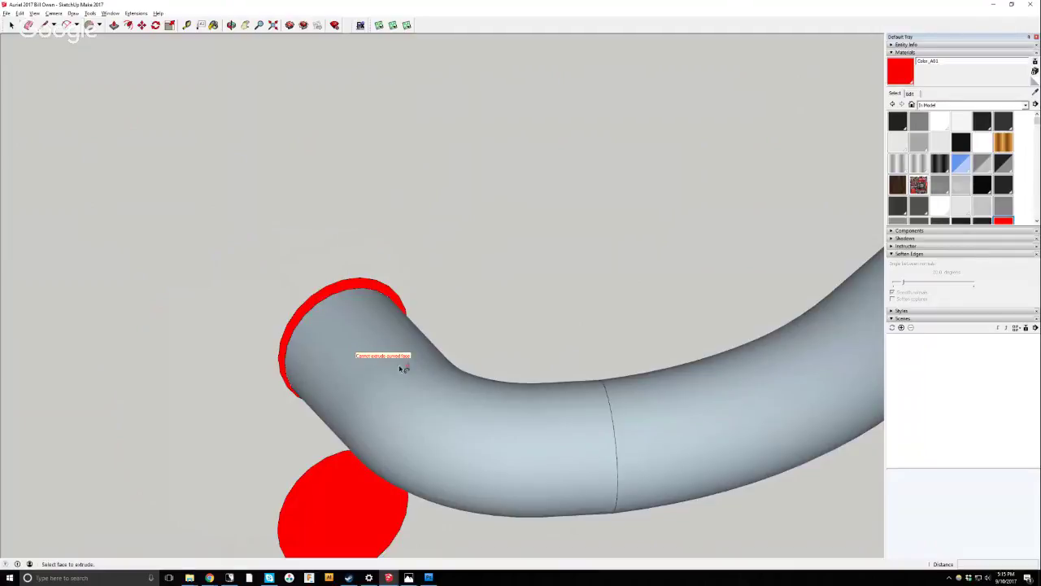
{"action": "scroll", "coordinate": [470, 405], "scroll_direction": "down", "scroll_amount": 6}
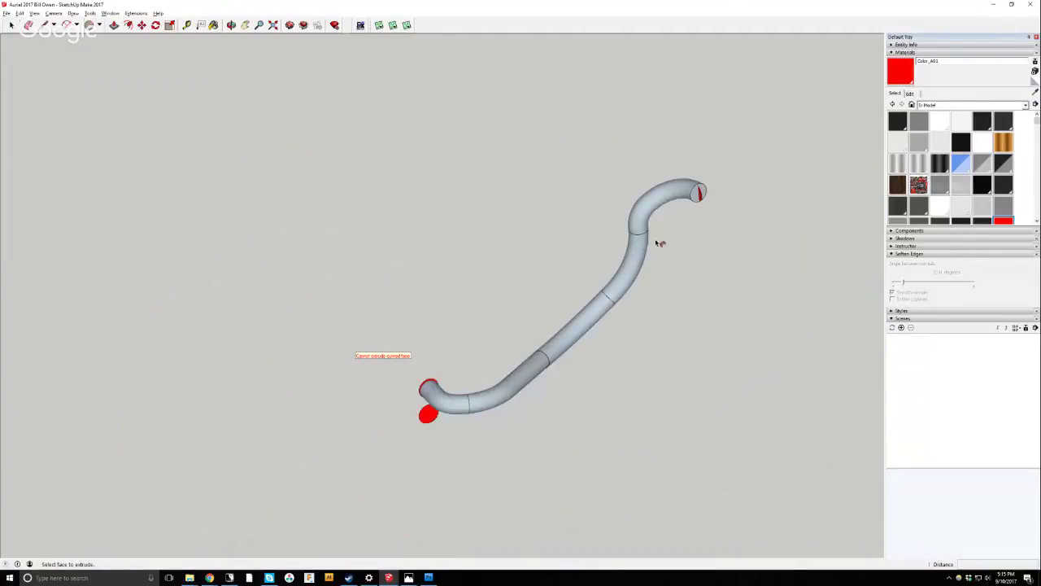
{"action": "scroll", "coordinate": [396, 245], "scroll_direction": "up", "scroll_amount": 2}
Orbit around the swept tube to inspect it and select the whole connected tube.
{"action": "left_click", "coordinate": [11, 25]}
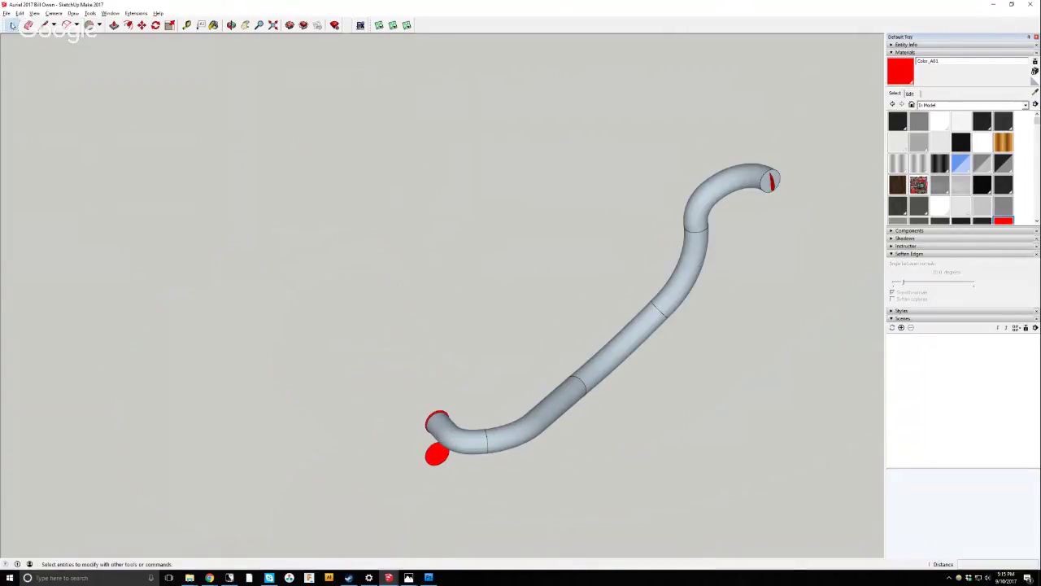
{"action": "scroll", "coordinate": [794, 228], "scroll_direction": "up", "scroll_amount": 2}
{"action": "scroll", "coordinate": [281, 40], "scroll_direction": "down", "scroll_amount": 1}
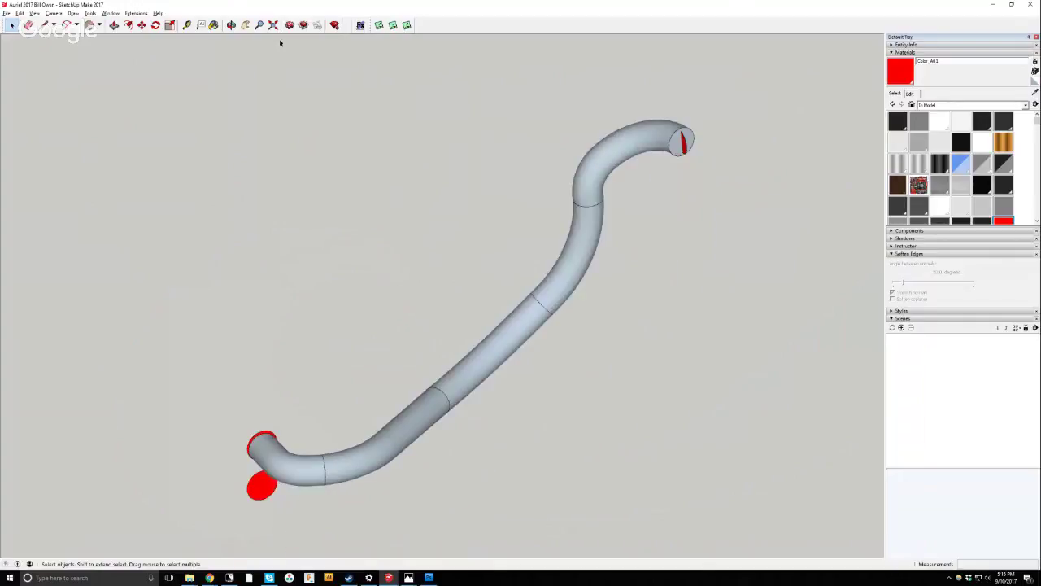
{"action": "key", "text": "o"}
{"action": "left_click_drag", "start_coordinate": [367, 228], "coordinate": [428, 226]}
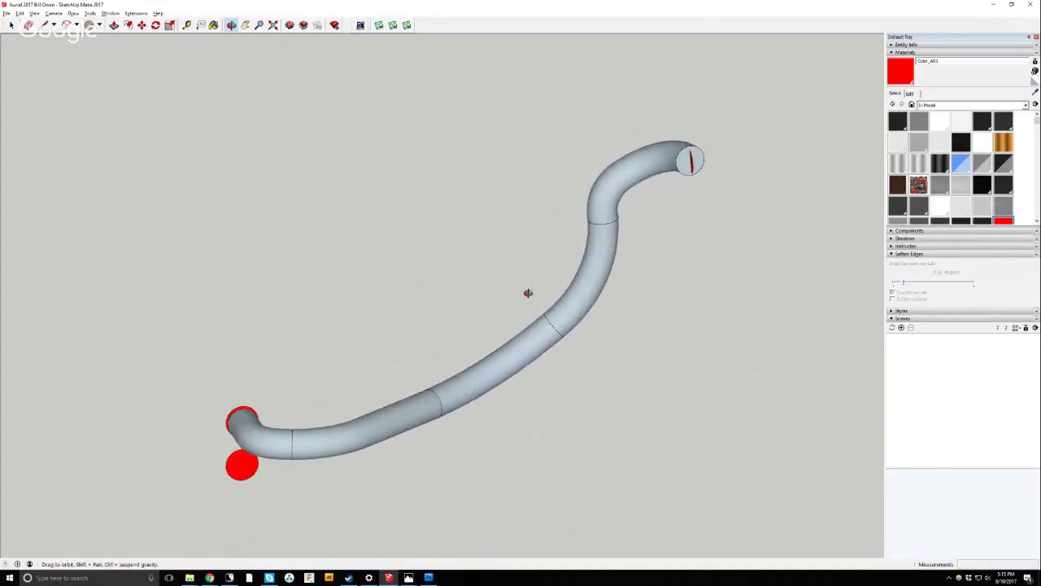
{"action": "left_click_drag", "start_coordinate": [528, 293], "coordinate": [615, 299]}
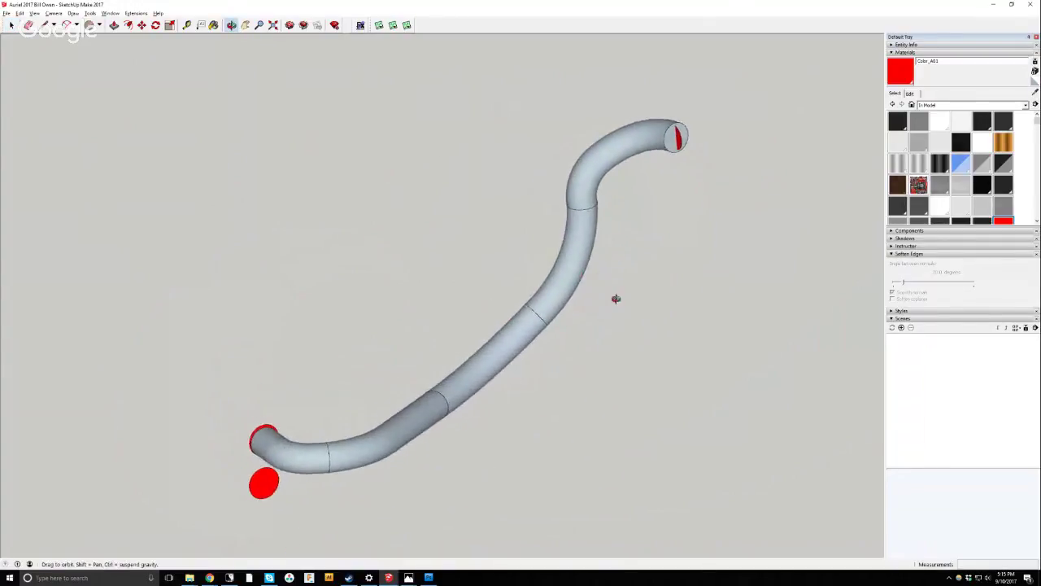
{"action": "left_click", "coordinate": [11, 24]}
{"action": "left_click", "coordinate": [350, 448]}
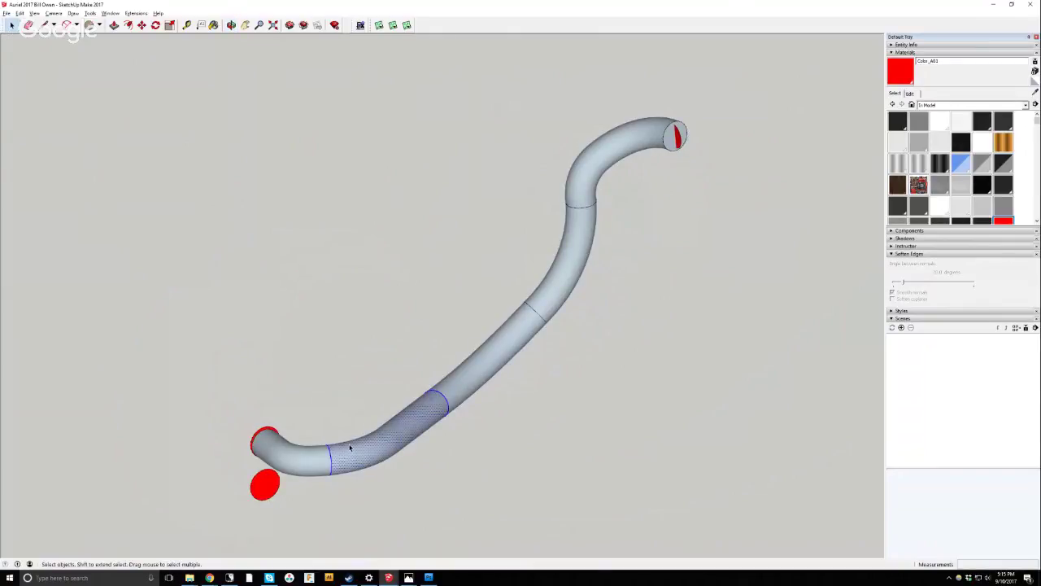
{"action": "triple_click", "coordinate": [349, 448]}
Delete the tube surface and then the curved path, leaving only the red circles.
{"action": "scroll", "coordinate": [971, 163], "scroll_direction": "down", "scroll_amount": 3}
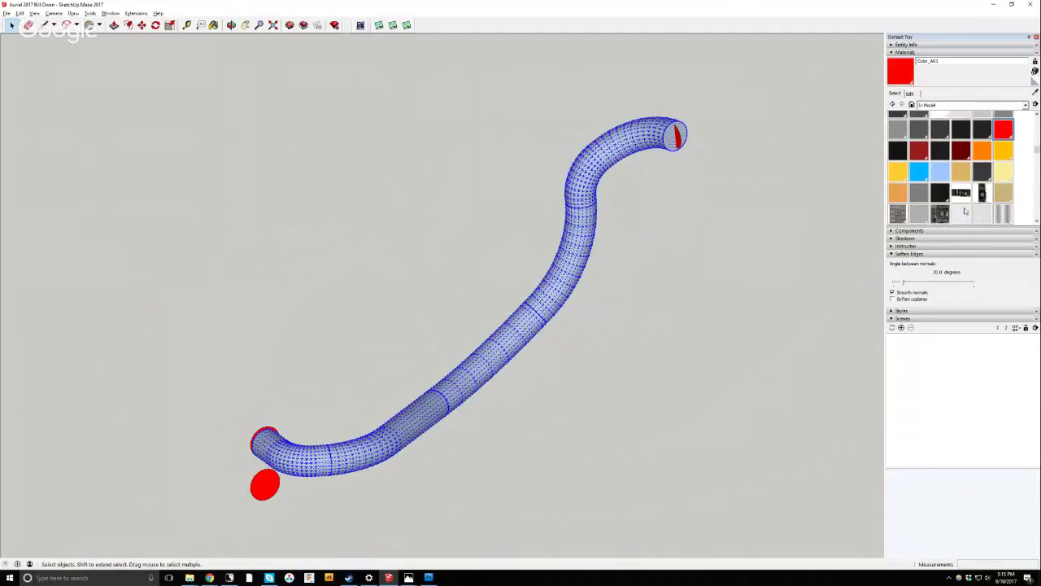
{"action": "scroll", "coordinate": [980, 195], "scroll_direction": "up", "scroll_amount": 3}
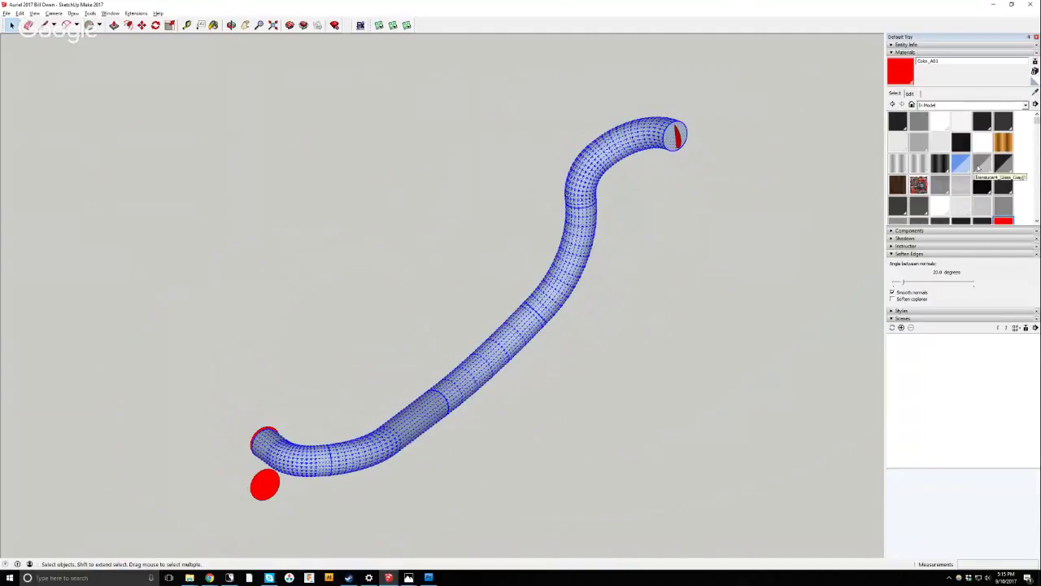
{"action": "left_click", "coordinate": [718, 282]}
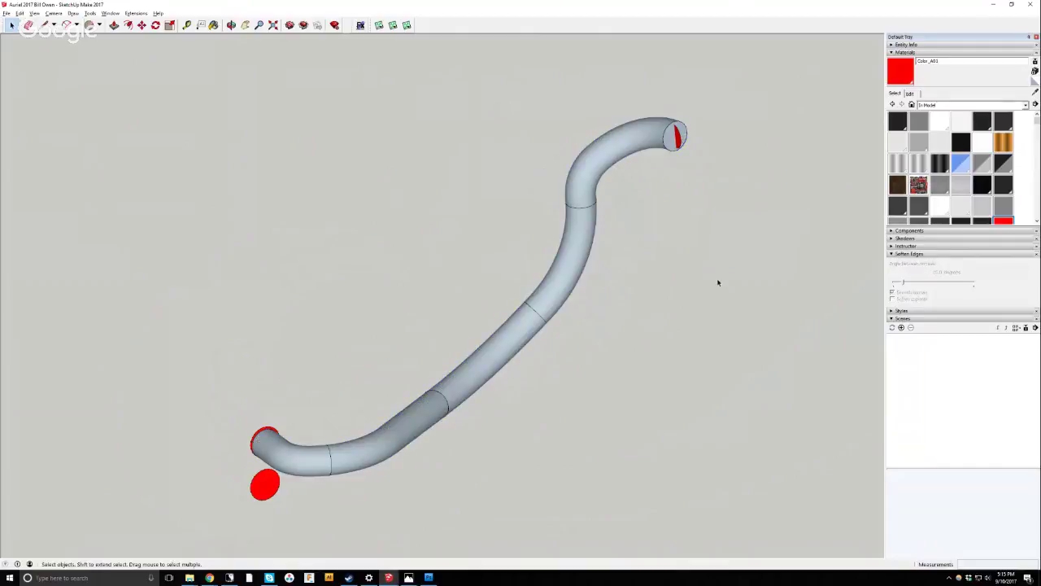
{"action": "left_click", "coordinate": [546, 289]}
{"action": "key", "text": "Delete"}
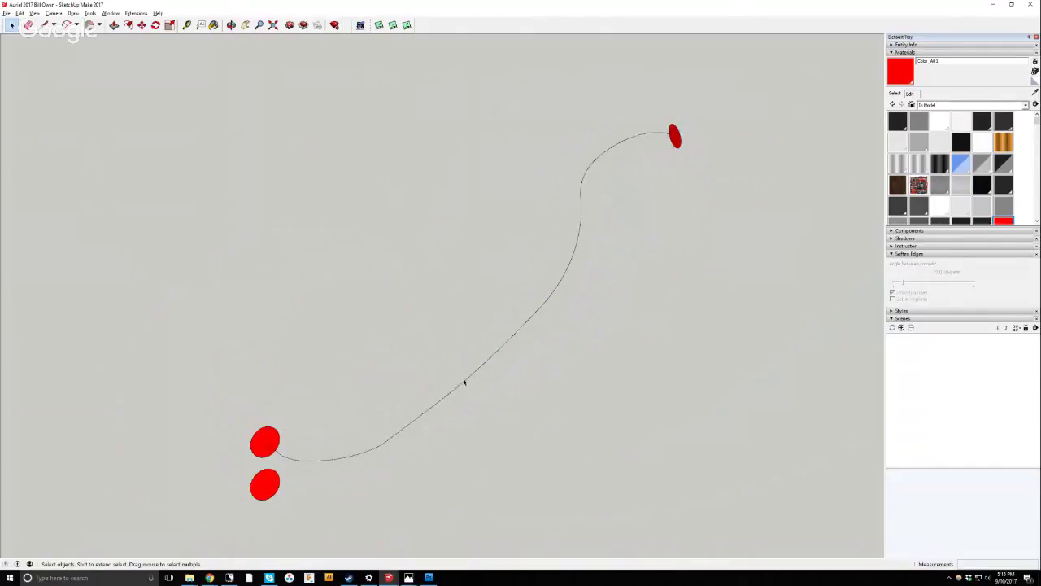
{"action": "left_click", "coordinate": [466, 383]}
{"action": "key", "text": "Delete"}
{"action": "scroll", "coordinate": [383, 188], "scroll_direction": "down", "scroll_amount": 3}
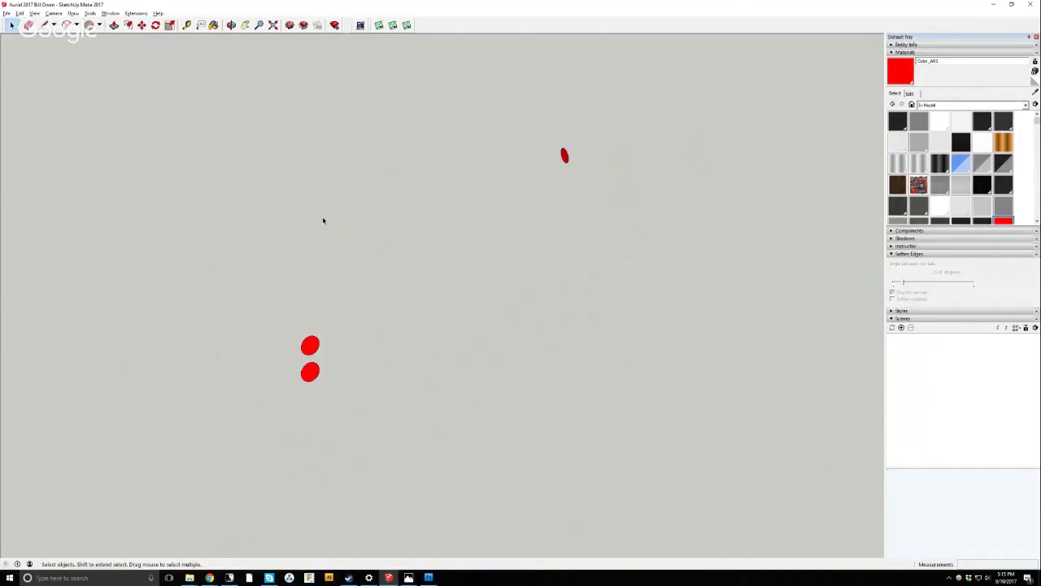
Unhide all hidden parts of the model and pan to frame it.
{"action": "left_click", "coordinate": [20, 13]}
{"action": "mouse_move", "coordinate": [81, 132]}
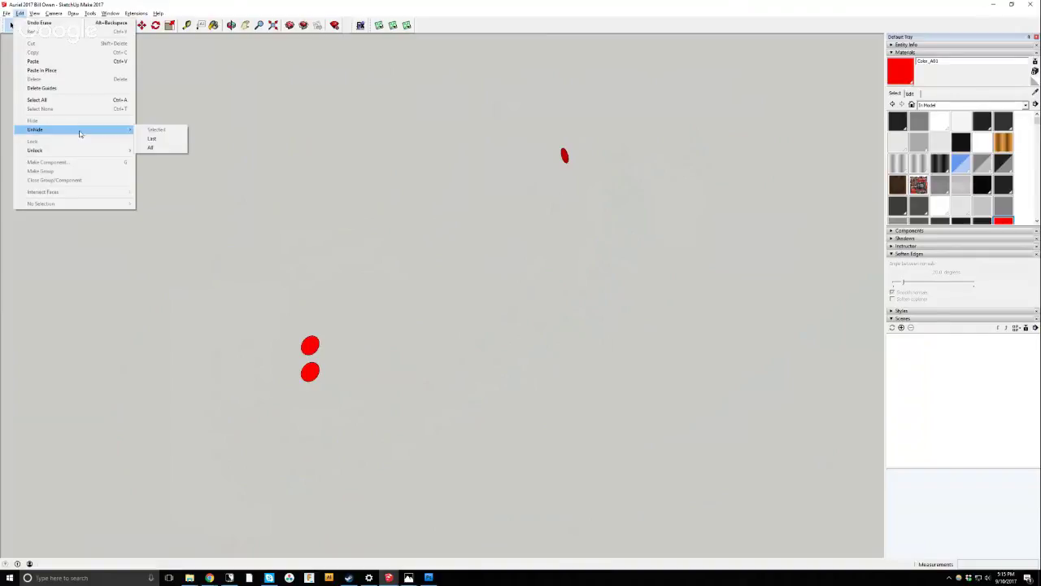
{"action": "left_click", "coordinate": [166, 148]}
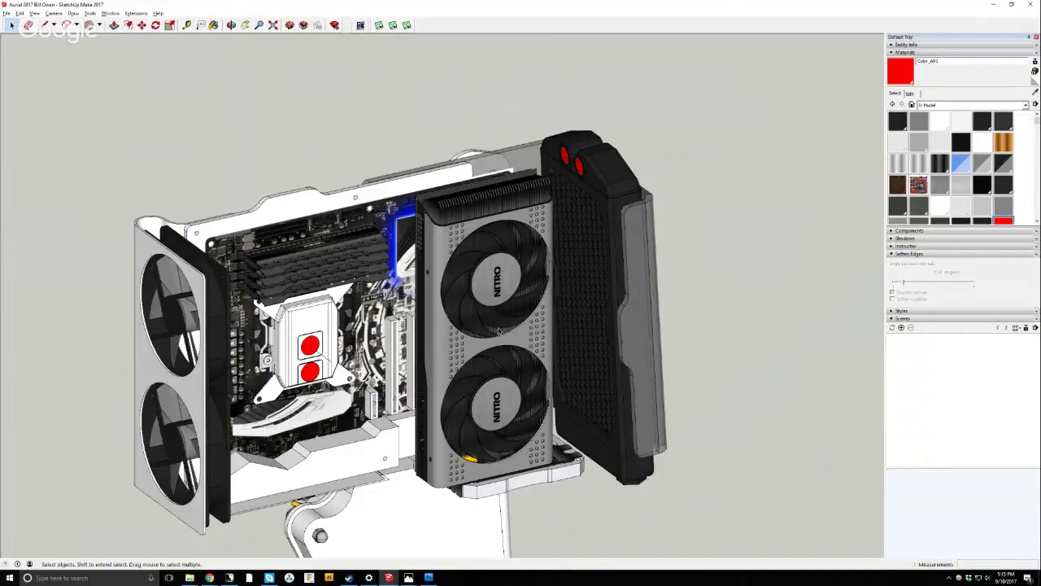
{"action": "middle_click_drag", "start_coordinate": [499, 331], "coordinate": [400, 297]}
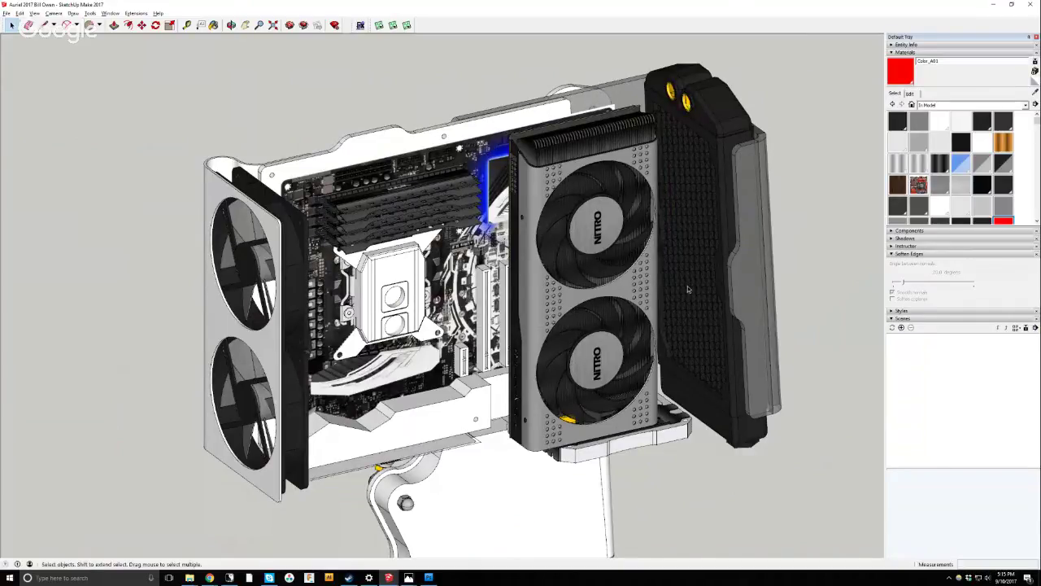
{"action": "scroll", "coordinate": [687, 289], "scroll_direction": "down", "scroll_amount": 4}
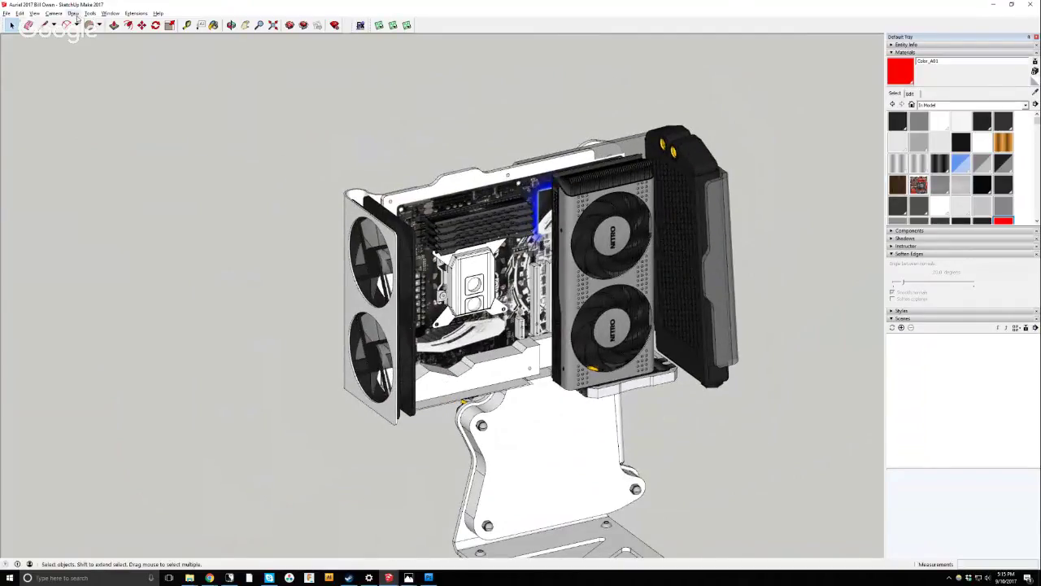
Switch the camera to Perspective and orbit to a lower, frontal view of the case.
{"action": "left_click", "coordinate": [53, 13]}
{"action": "left_click", "coordinate": [68, 62]}
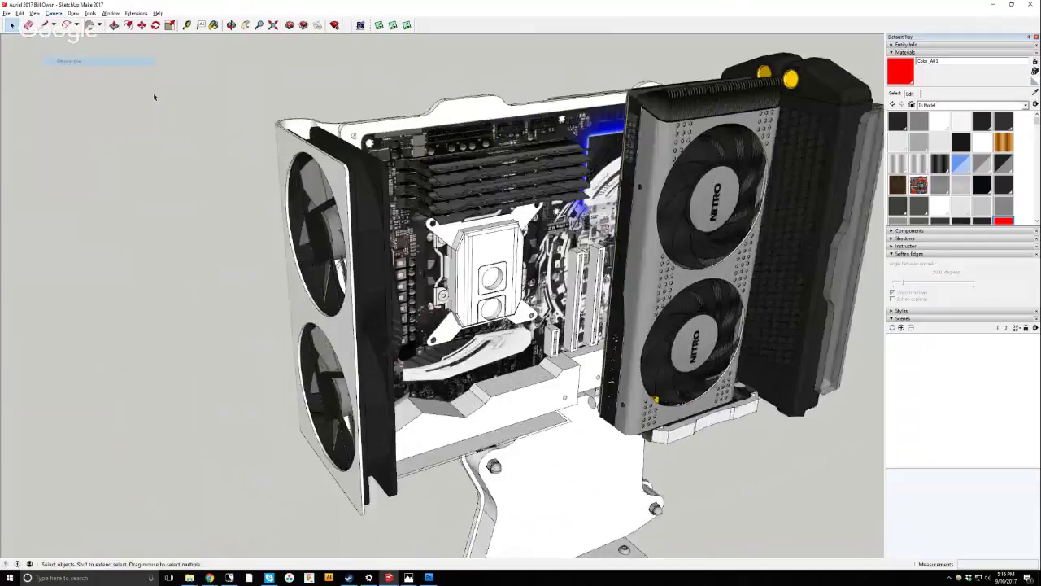
{"action": "middle_click_drag", "start_coordinate": [659, 268], "coordinate": [660, 372]}
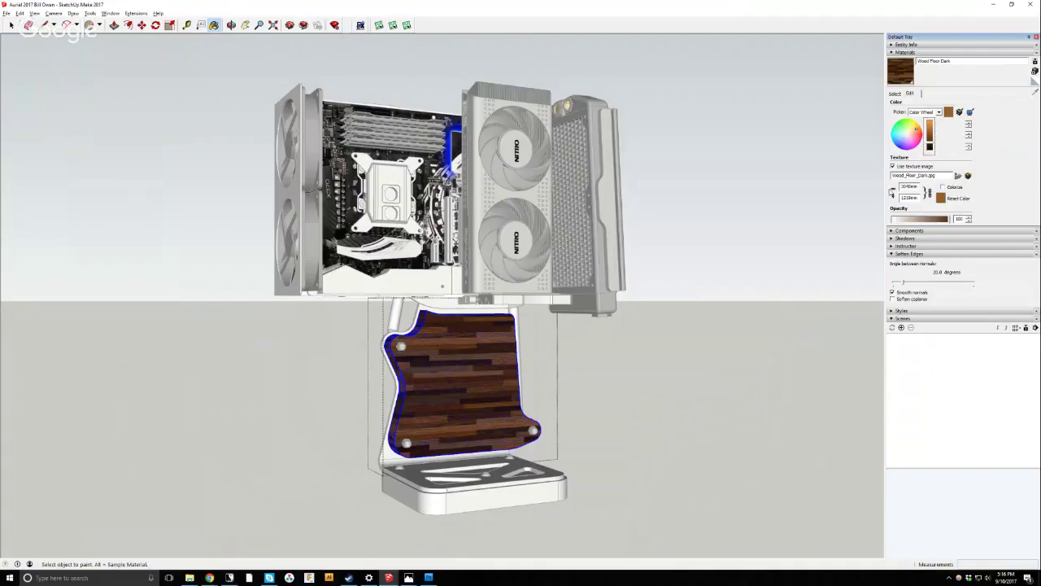
Resize the dark wood texture width, trying 1000mm and 100000mm before settling on 10000mm.
{"action": "left_click", "coordinate": [907, 187]}
{"action": "type", "text": "1000"}
{"action": "key", "text": "Return"}
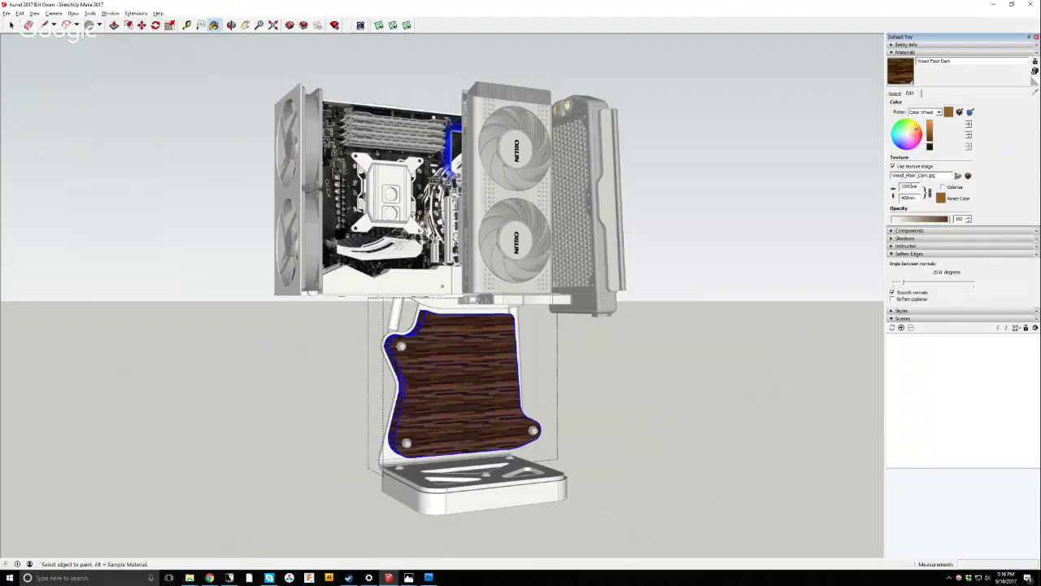
{"action": "type", "text": "100000"}
{"action": "key", "text": "Return"}
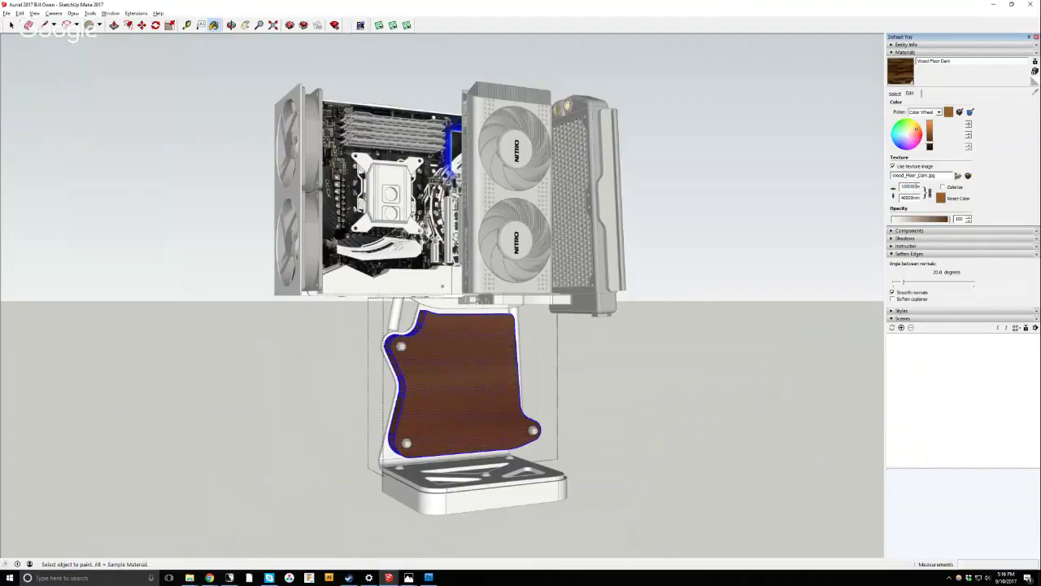
{"action": "key", "text": "BackSpace"}
{"action": "key", "text": "Return"}
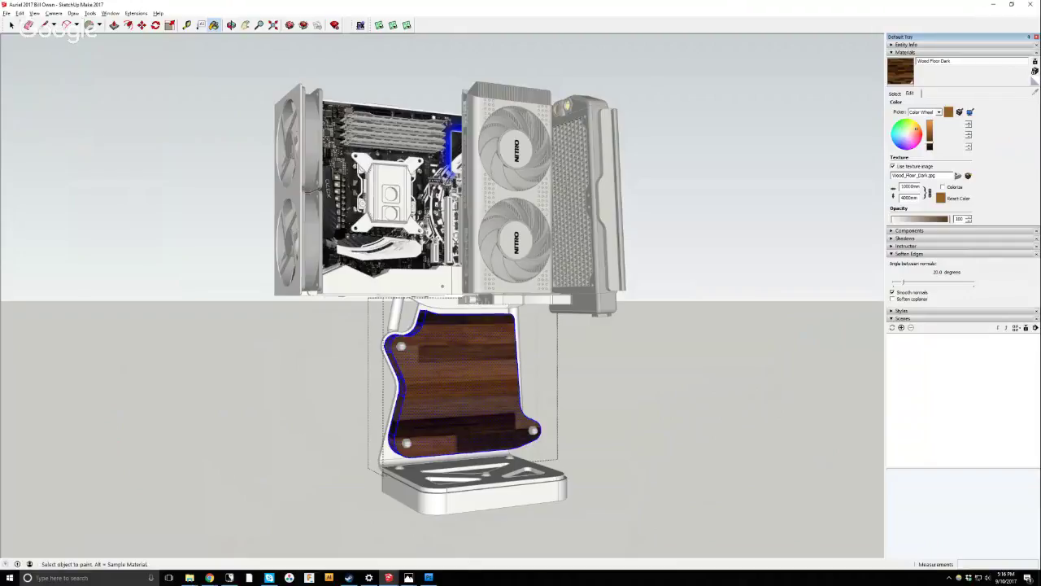
{"action": "key", "text": "BackSpace"}
{"action": "key", "text": "Return"}
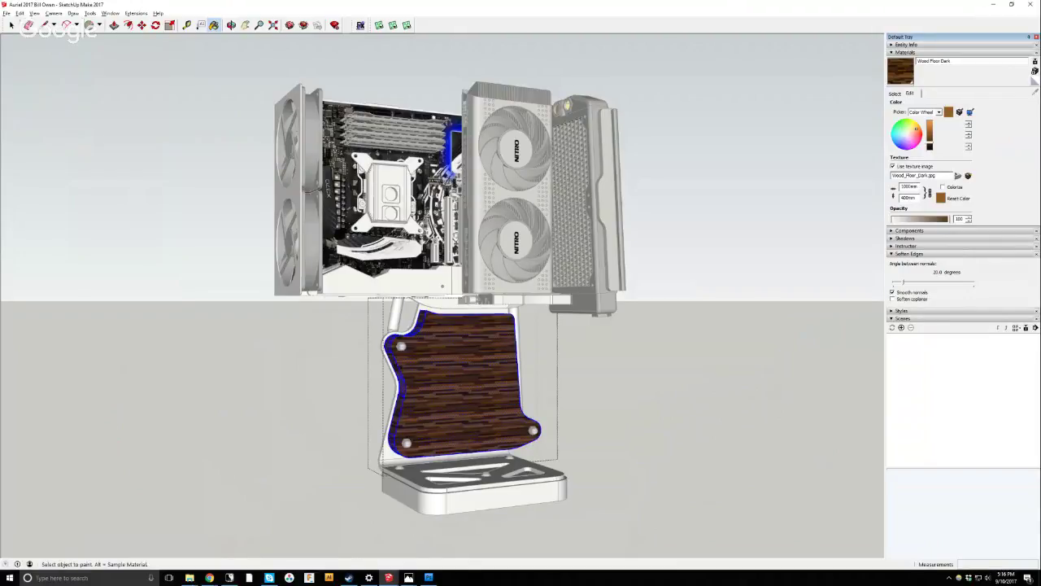
{"action": "type", "text": "0"}
{"action": "key", "text": "Return"}
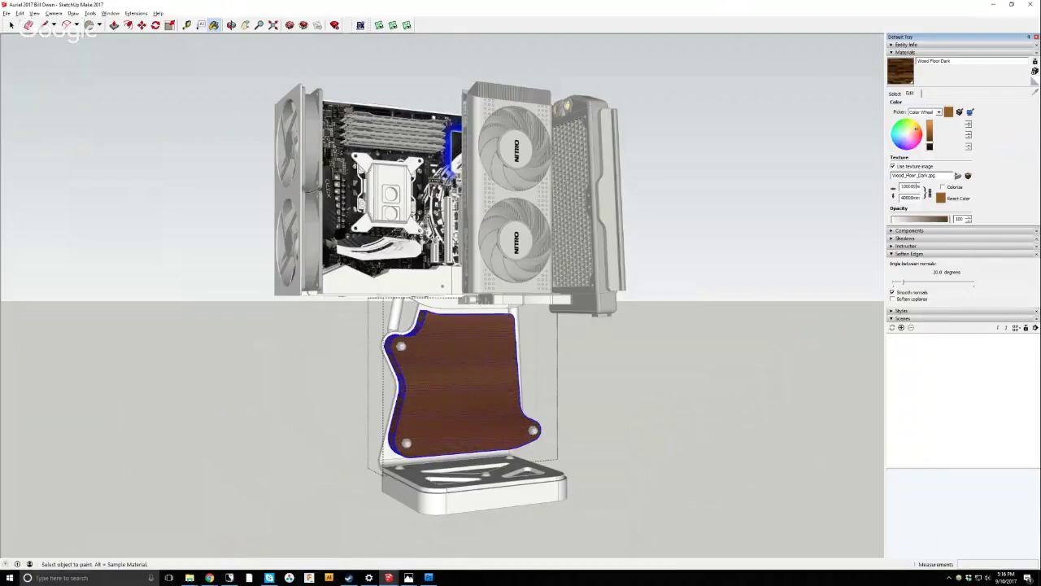
Leave the wood panel group, orbit to the left side, and open the base to choose a material.
{"action": "left_click", "coordinate": [12, 25]}
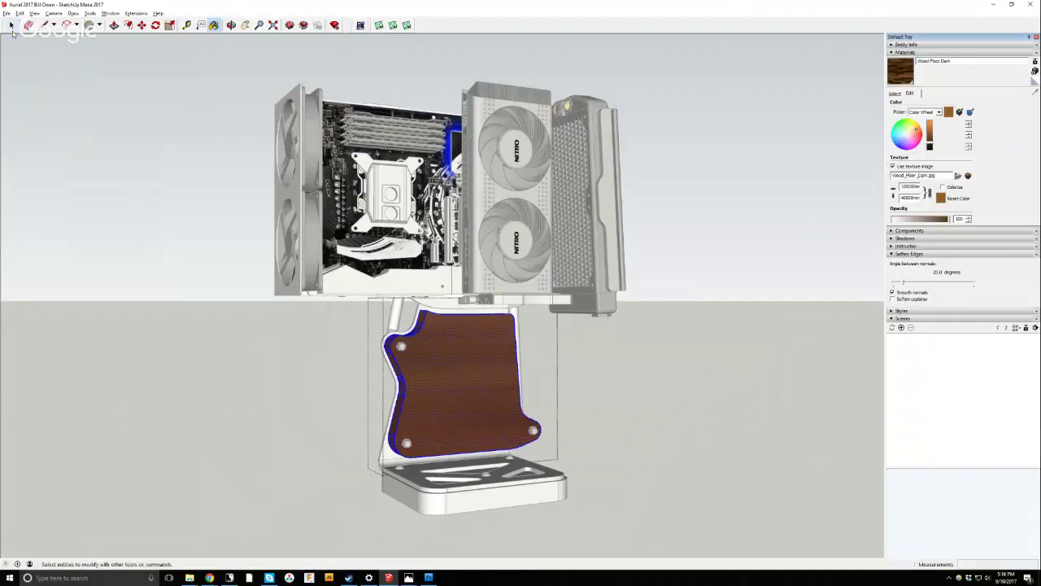
{"action": "left_click", "coordinate": [431, 276]}
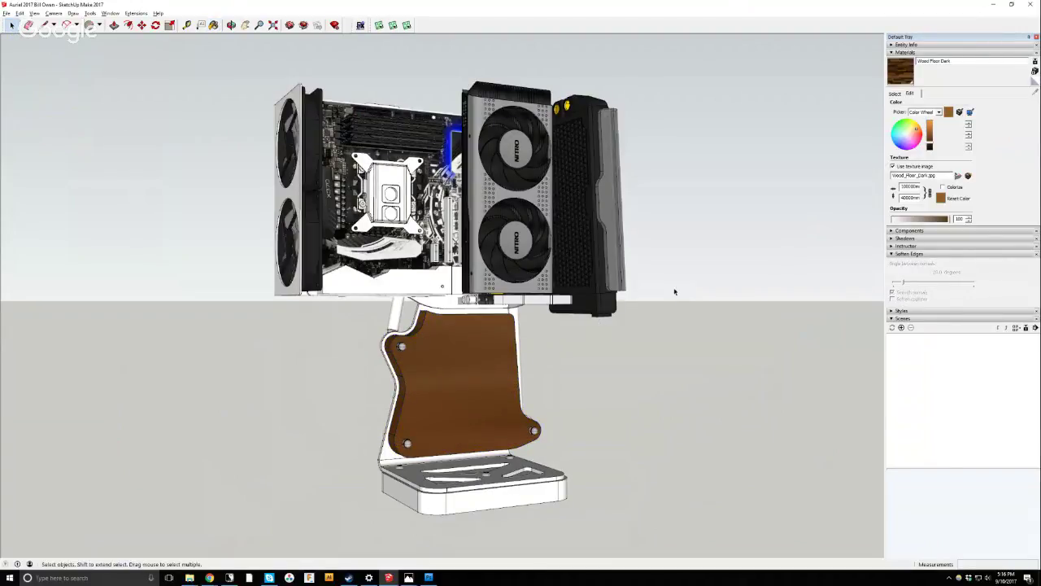
{"action": "left_click", "coordinate": [231, 25]}
{"action": "left_click_drag", "start_coordinate": [358, 455], "coordinate": [435, 484]}
{"action": "scroll", "coordinate": [448, 528], "scroll_direction": "up", "scroll_amount": 5}
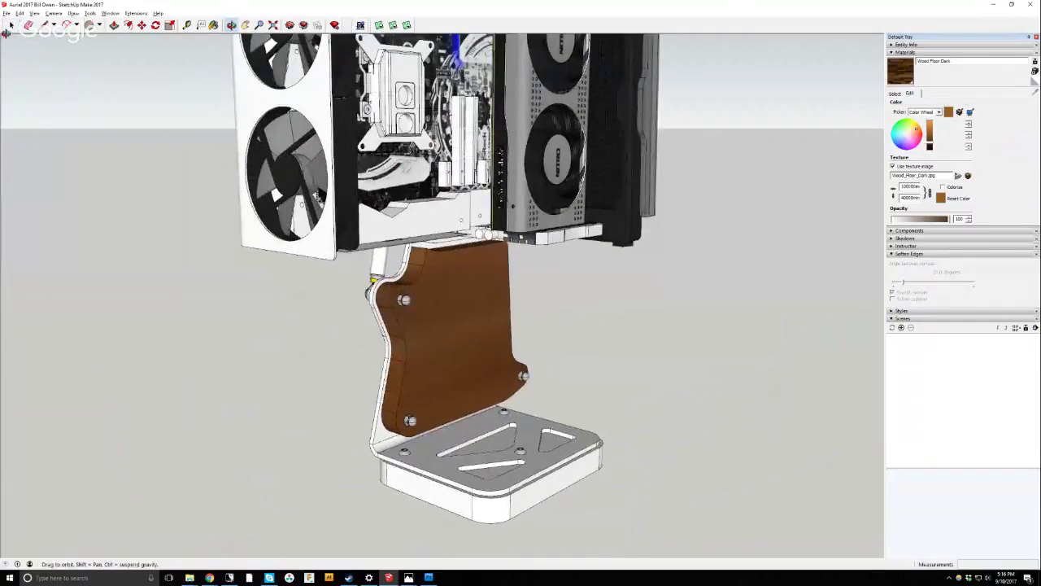
{"action": "left_click", "coordinate": [11, 26]}
{"action": "scroll", "coordinate": [400, 436], "scroll_direction": "up", "scroll_amount": 4}
{"action": "scroll", "coordinate": [370, 509], "scroll_direction": "down", "scroll_amount": 2}
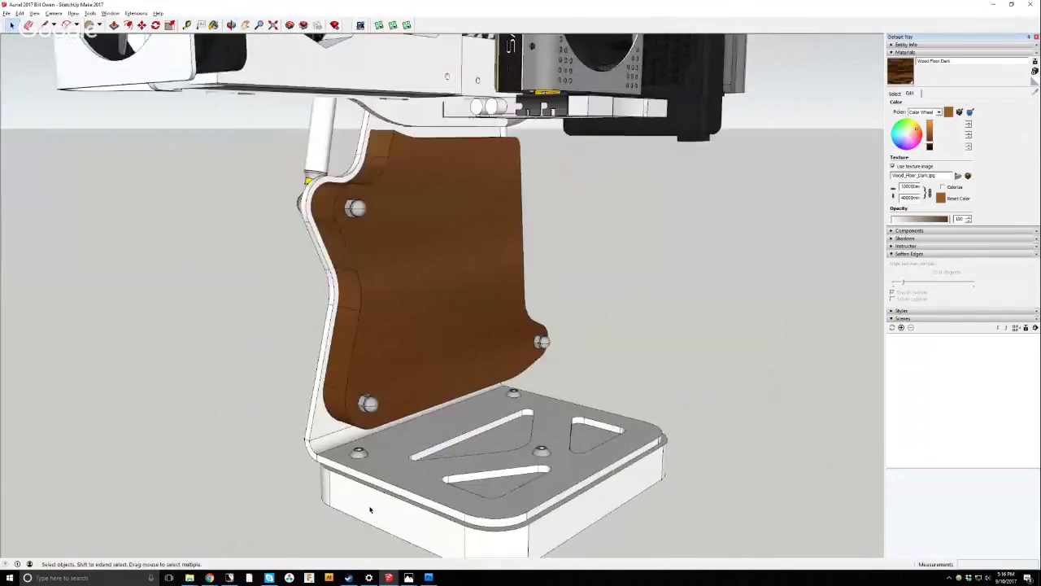
{"action": "double_click", "coordinate": [370, 509]}
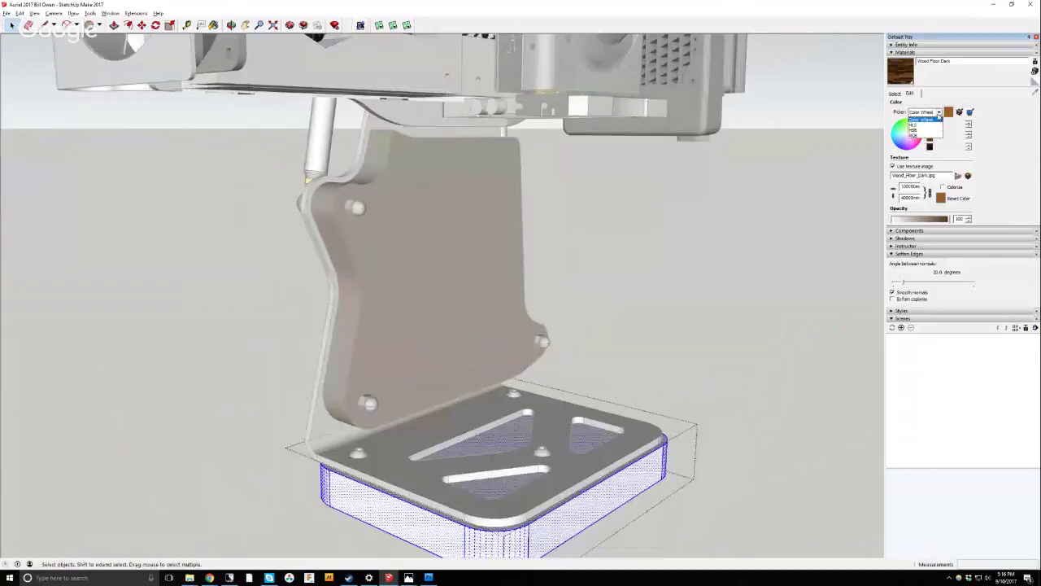
{"action": "left_click", "coordinate": [895, 95]}
{"action": "left_click", "coordinate": [931, 105]}
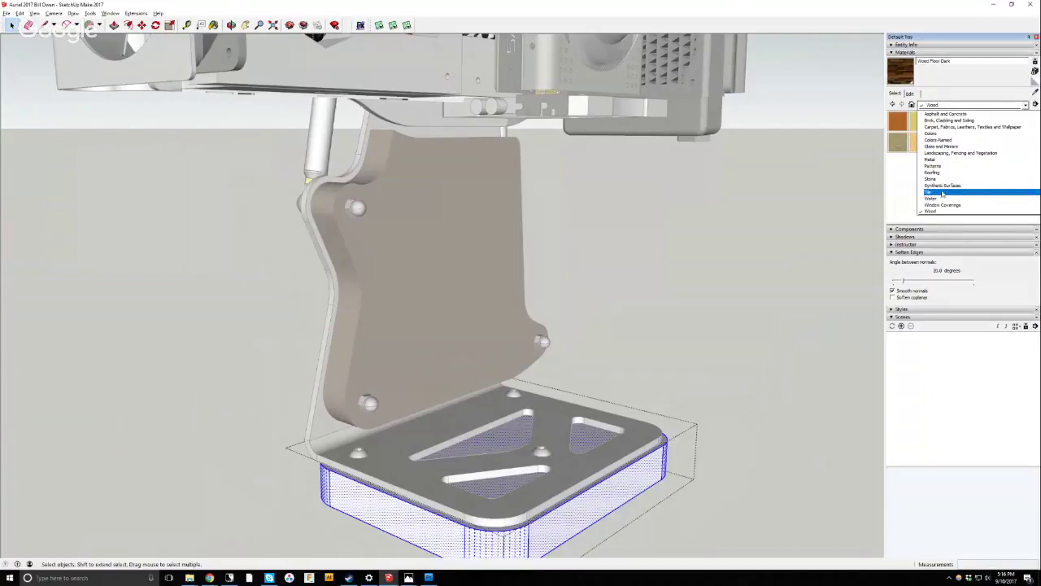
Paint the stand's base with Translucent Glass Gray from the Glass and Mirrors collection.
{"action": "left_click", "coordinate": [941, 147]}
{"action": "left_click", "coordinate": [897, 142]}
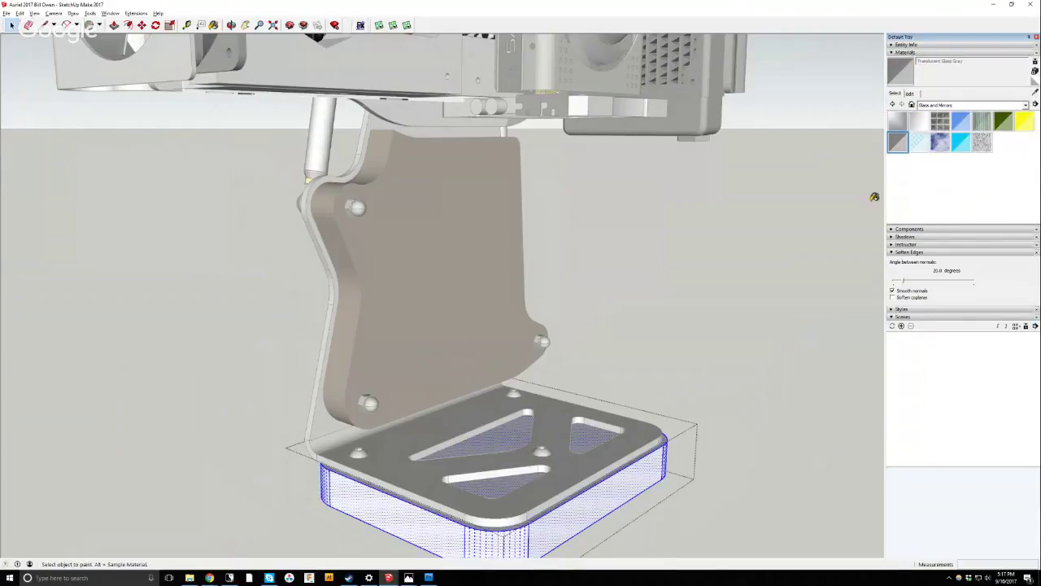
{"action": "left_click", "coordinate": [603, 438]}
{"action": "scroll", "coordinate": [455, 337], "scroll_direction": "down", "scroll_amount": 2}
{"action": "key", "text": "space"}
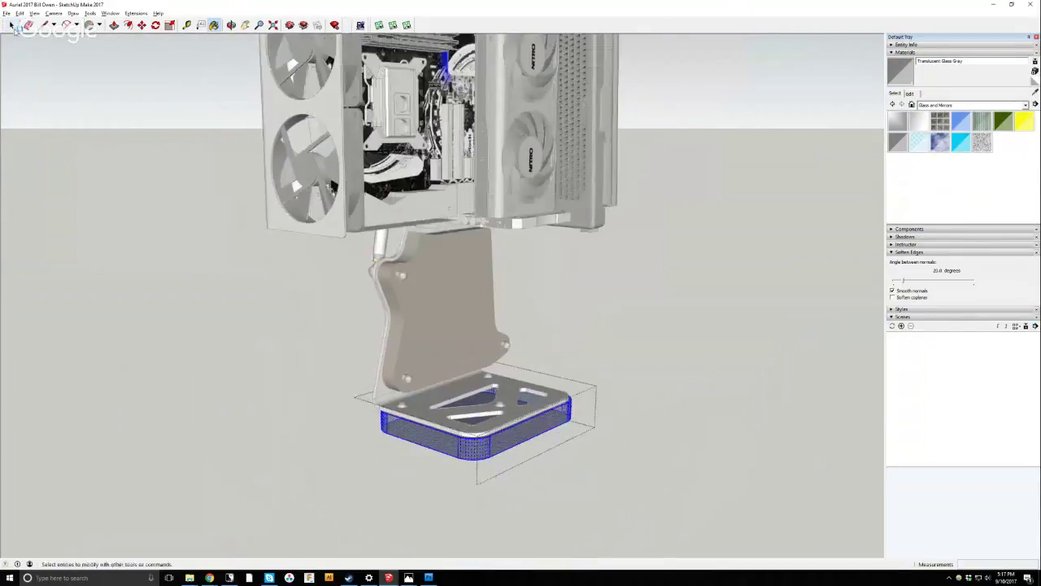
{"action": "left_click", "coordinate": [81, 252]}
{"action": "mouse_move", "coordinate": [81, 251]}
{"action": "middle_mouse_down"}
{"action": "mouse_move", "coordinate": [323, 418]}
{"action": "mouse_move", "coordinate": [396, 443]}
{"action": "middle_mouse_up"}
{"action": "scroll", "coordinate": [396, 443], "scroll_direction": "up", "scroll_amount": 3}
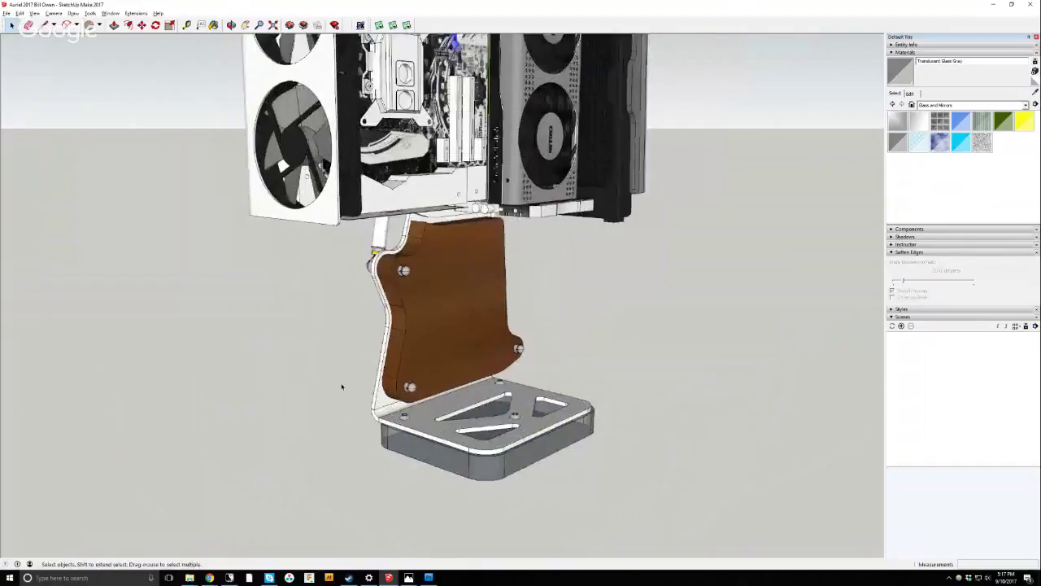
Paint the top plate with the Aluminum material from the Metal collection.
{"action": "triple_click", "coordinate": [488, 423]}
{"action": "left_click", "coordinate": [968, 105]}
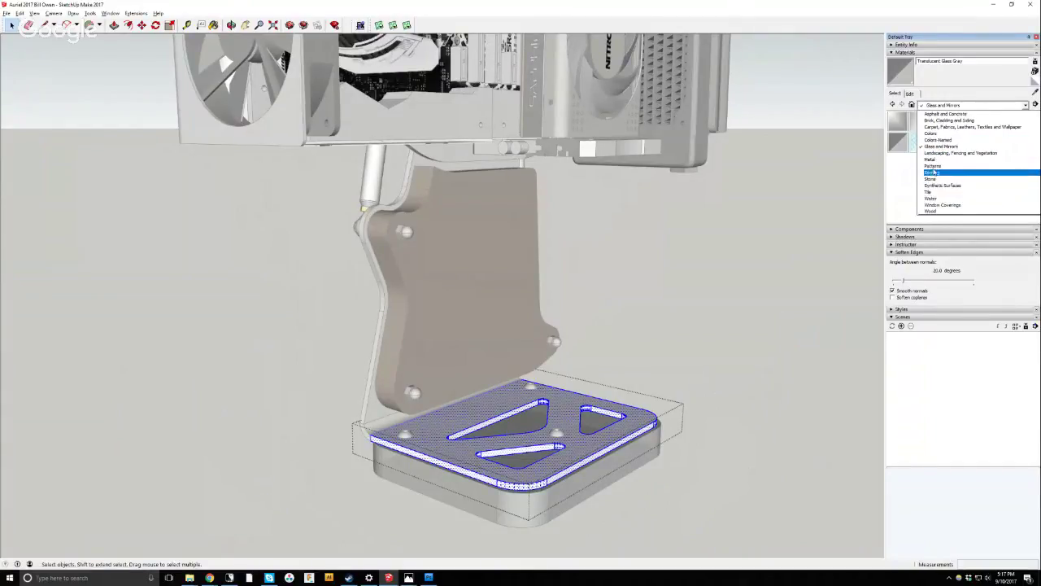
{"action": "left_click", "coordinate": [931, 159]}
{"action": "left_click", "coordinate": [911, 125]}
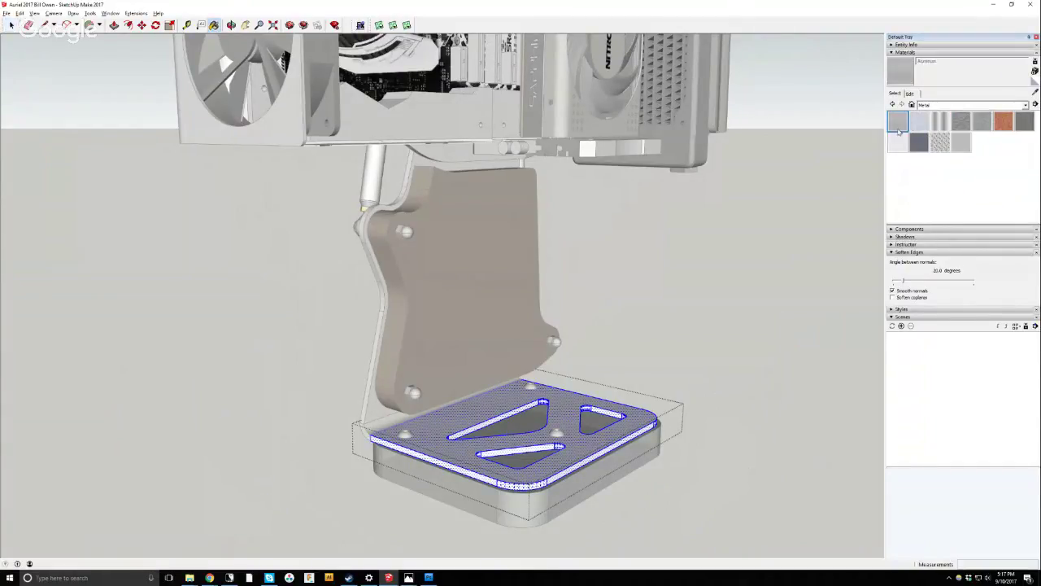
{"action": "left_click", "coordinate": [568, 431]}
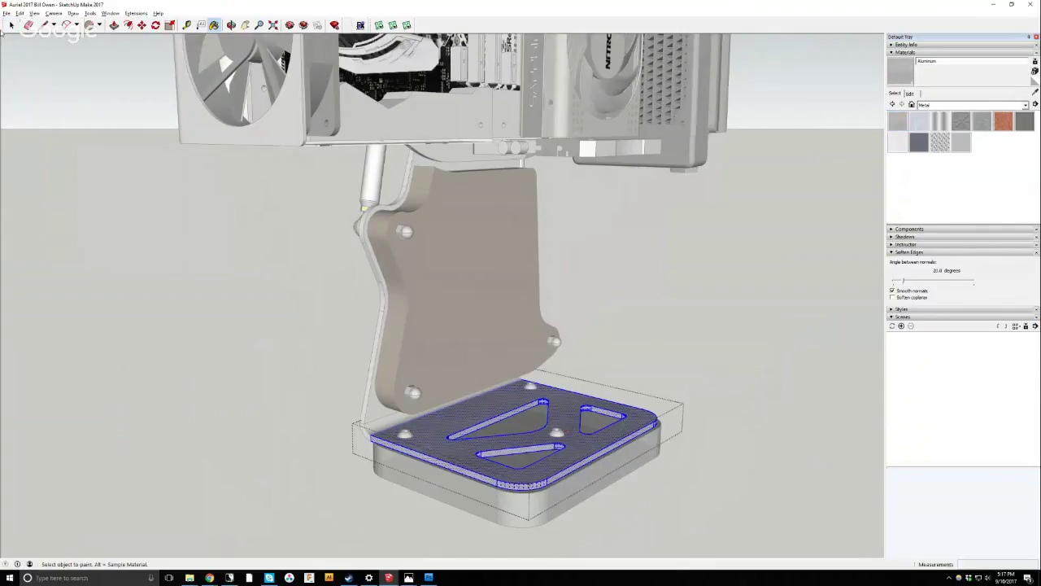
{"action": "key", "text": "space"}
{"action": "left_click", "coordinate": [111, 210]}
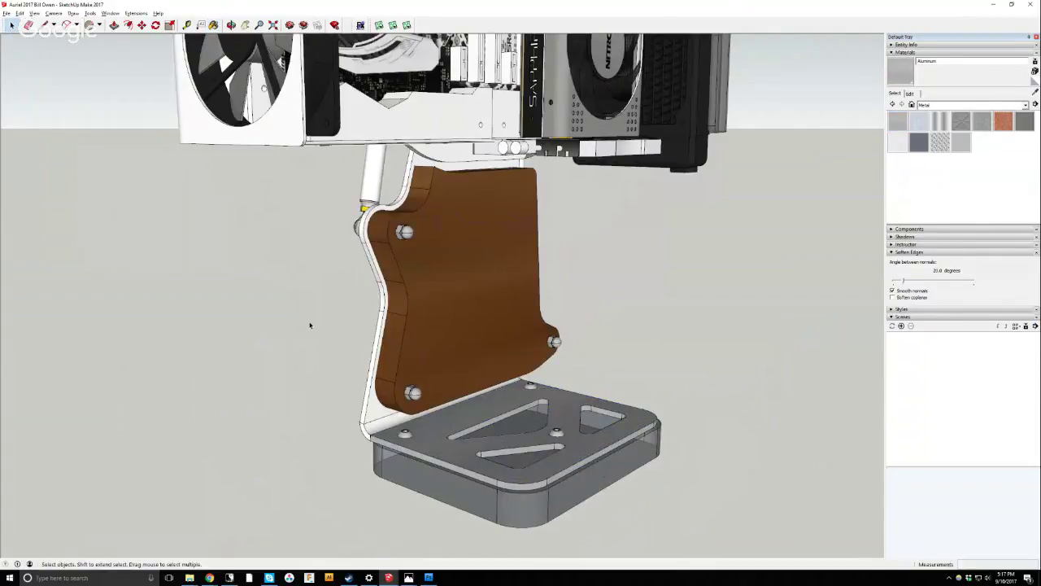
Paint the bracket's curved bend strip with Aluminum too.
{"action": "double_click", "coordinate": [387, 416]}
{"action": "left_click", "coordinate": [214, 24]}
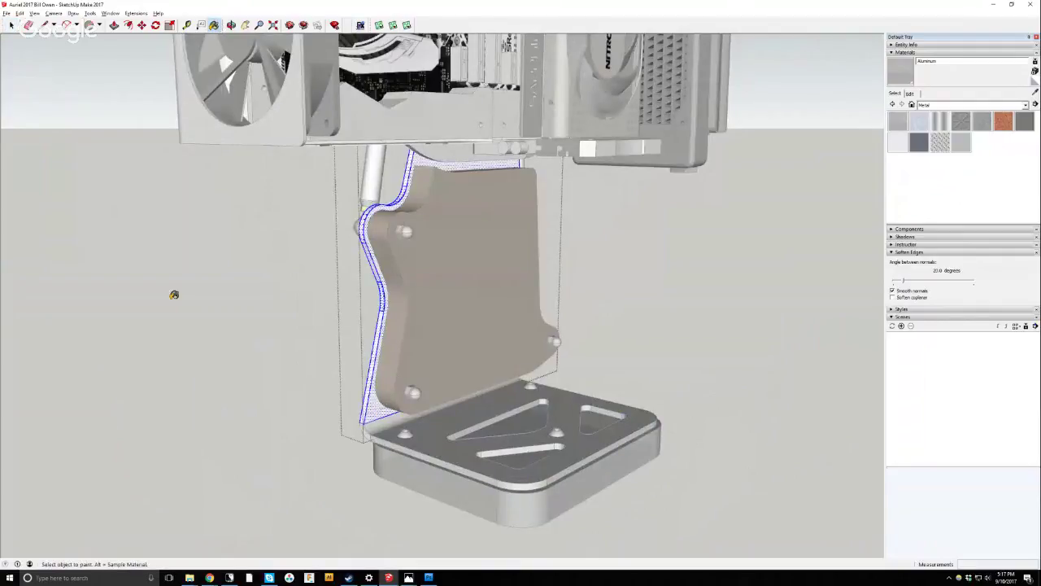
{"action": "left_click", "coordinate": [11, 24]}
{"action": "left_click", "coordinate": [327, 385]}
{"action": "left_click", "coordinate": [384, 429]}
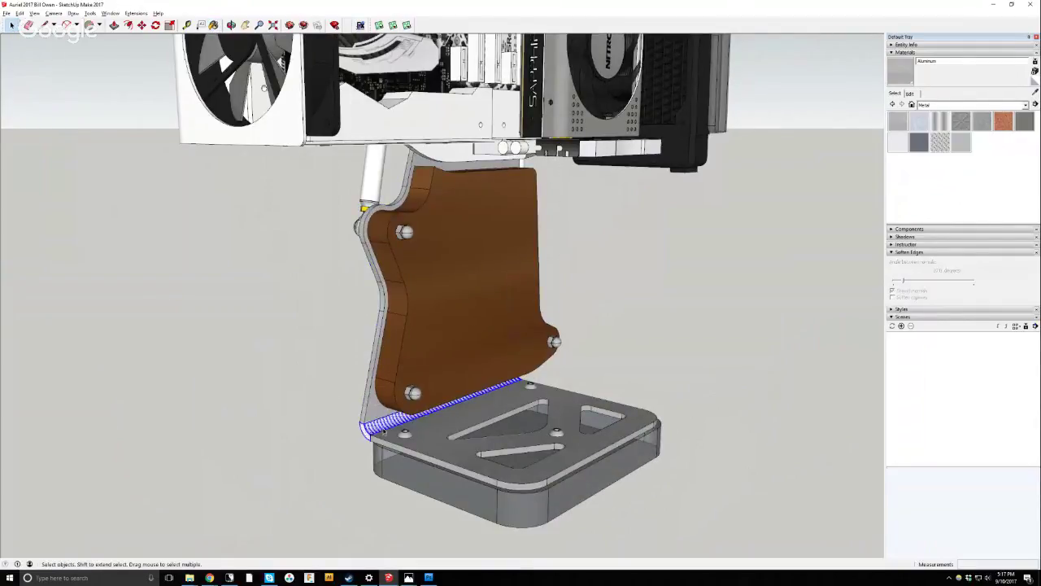
{"action": "key", "text": "b"}
{"action": "left_click", "coordinate": [395, 419]}
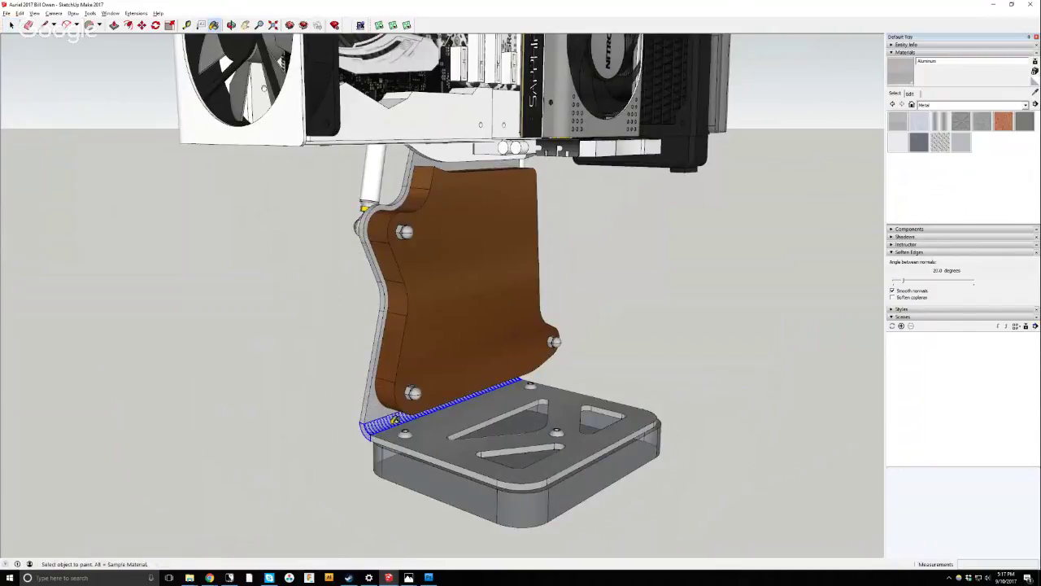
{"action": "key", "text": "space"}
{"action": "left_click", "coordinate": [92, 205]}
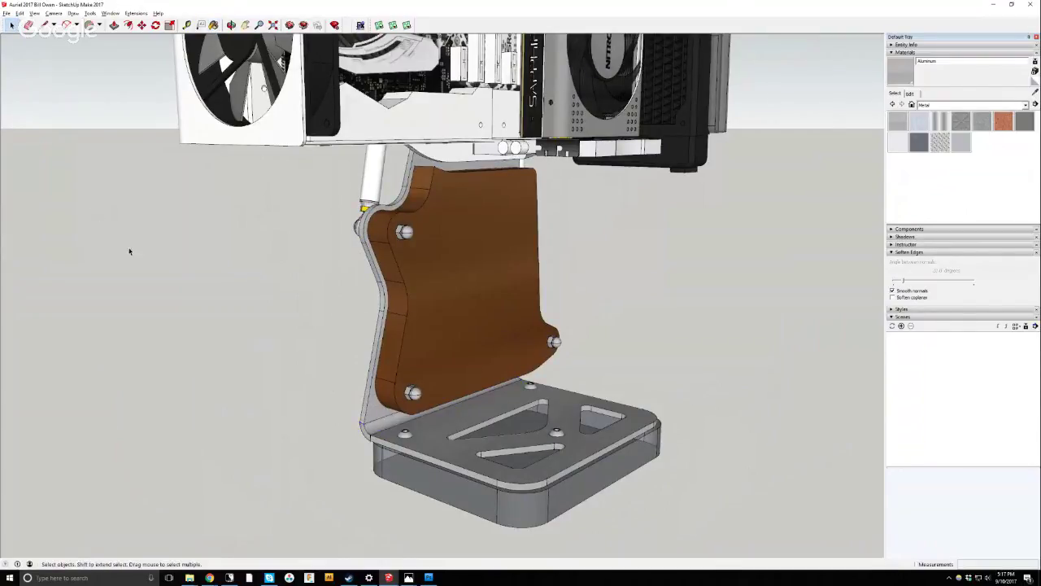
{"action": "mouse_move", "coordinate": [128, 249]}
{"action": "middle_mouse_down"}
{"action": "mouse_move", "coordinate": [371, 406]}
{"action": "mouse_move", "coordinate": [255, 40]}
{"action": "mouse_move", "coordinate": [231, 24]}
{"action": "middle_mouse_up"}
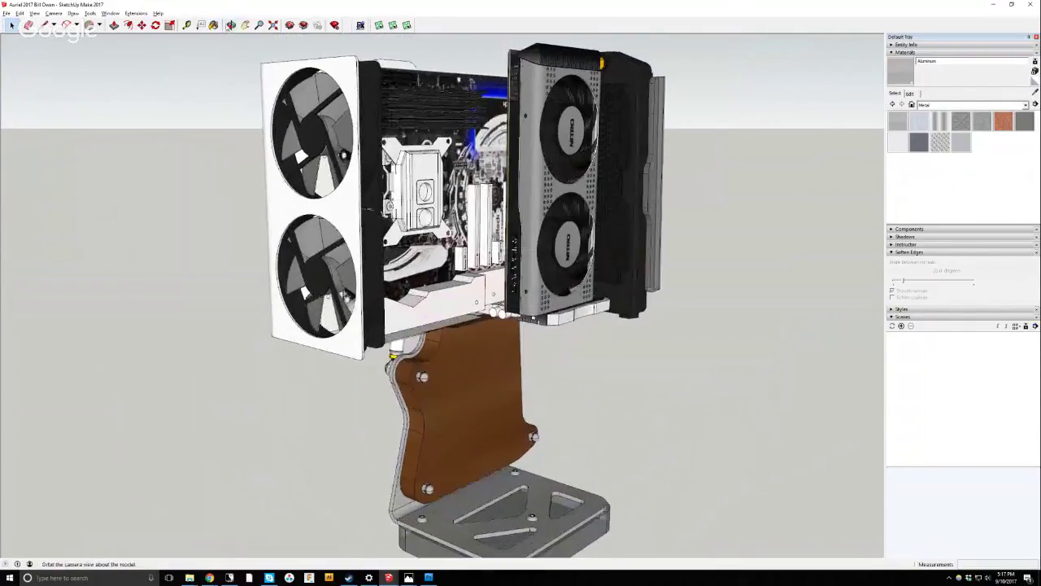
Orbit to the flat side plate and paint it with the Diamond Box pattern material.
{"action": "left_click", "coordinate": [231, 24]}
{"action": "left_click_drag", "start_coordinate": [488, 212], "coordinate": [562, 142]}
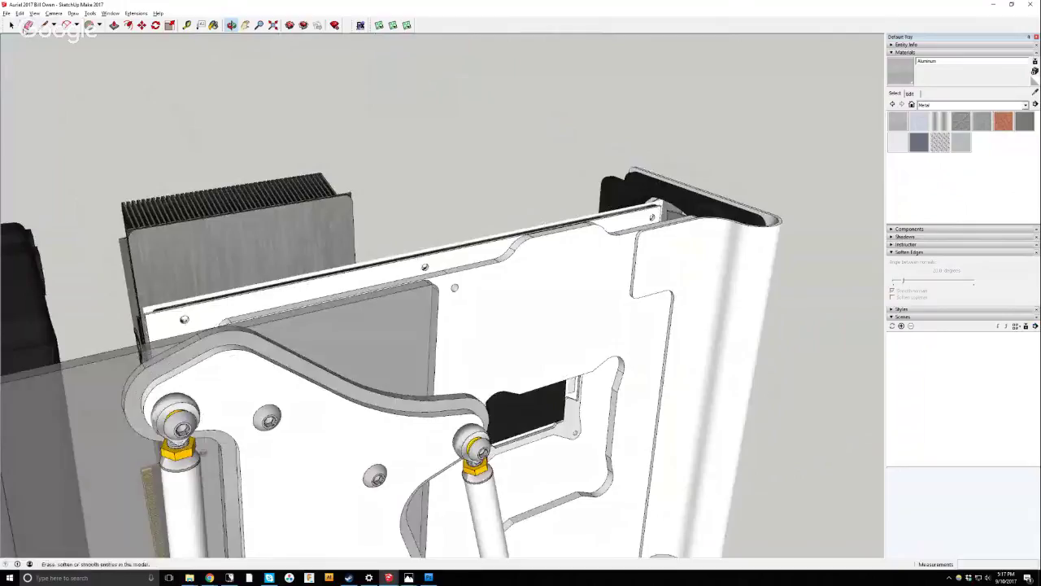
{"action": "left_click", "coordinate": [12, 25]}
{"action": "double_click", "coordinate": [529, 288]}
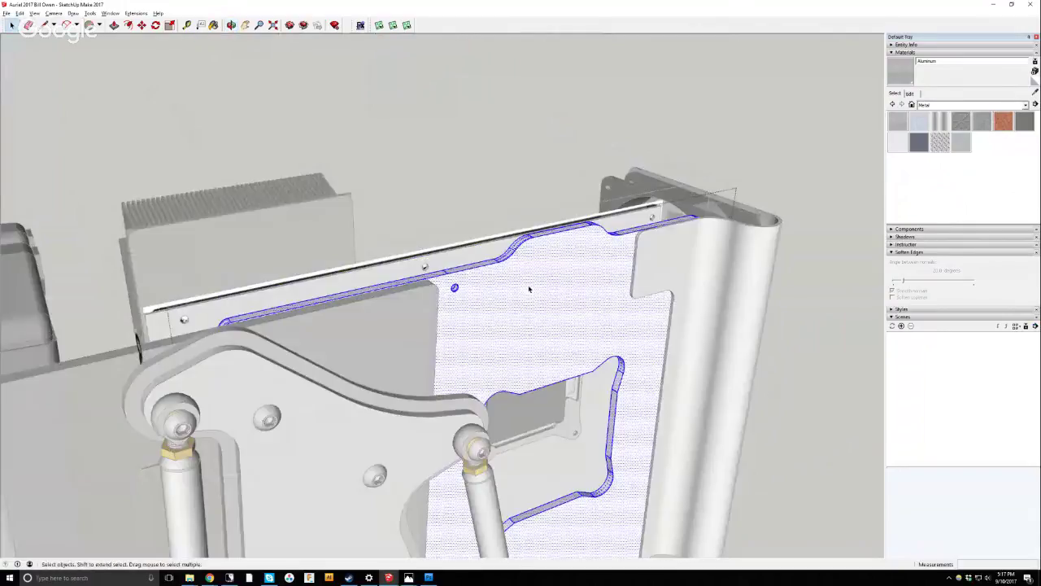
{"action": "left_click", "coordinate": [935, 105]}
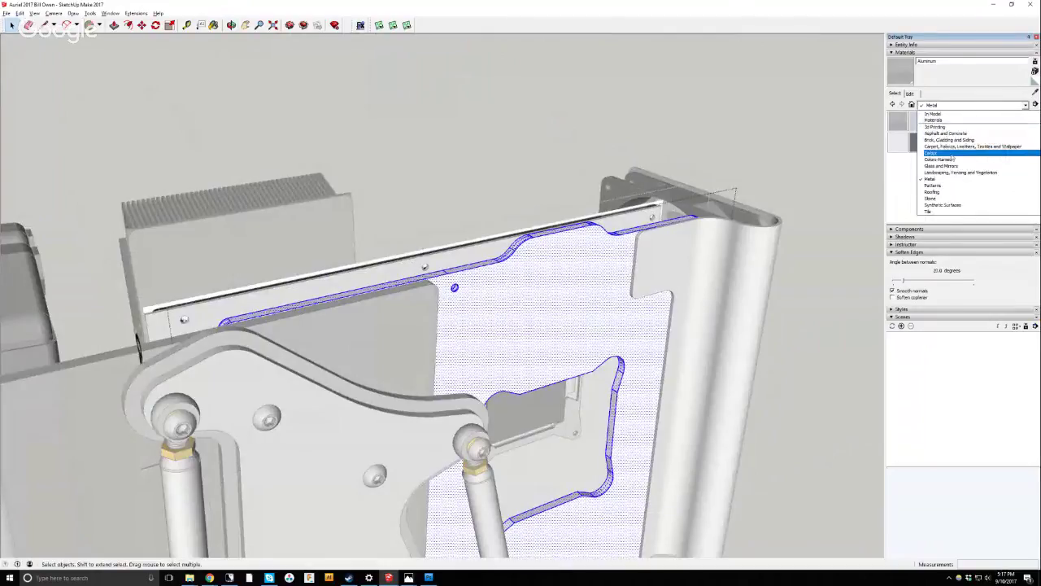
{"action": "scroll", "coordinate": [948, 169], "scroll_direction": "down", "scroll_amount": 2}
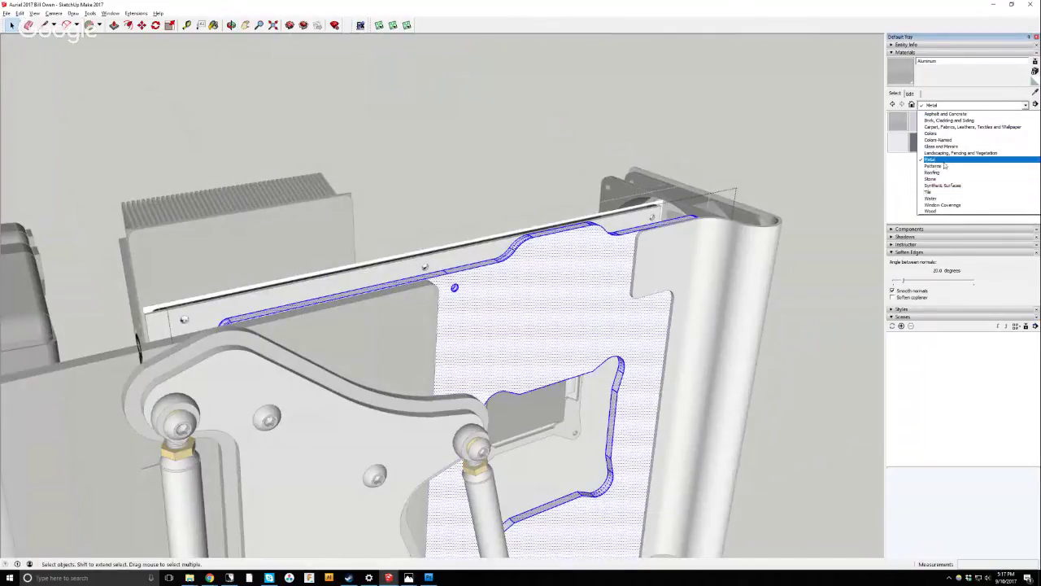
{"action": "scroll", "coordinate": [947, 167], "scroll_direction": "up", "scroll_amount": 4}
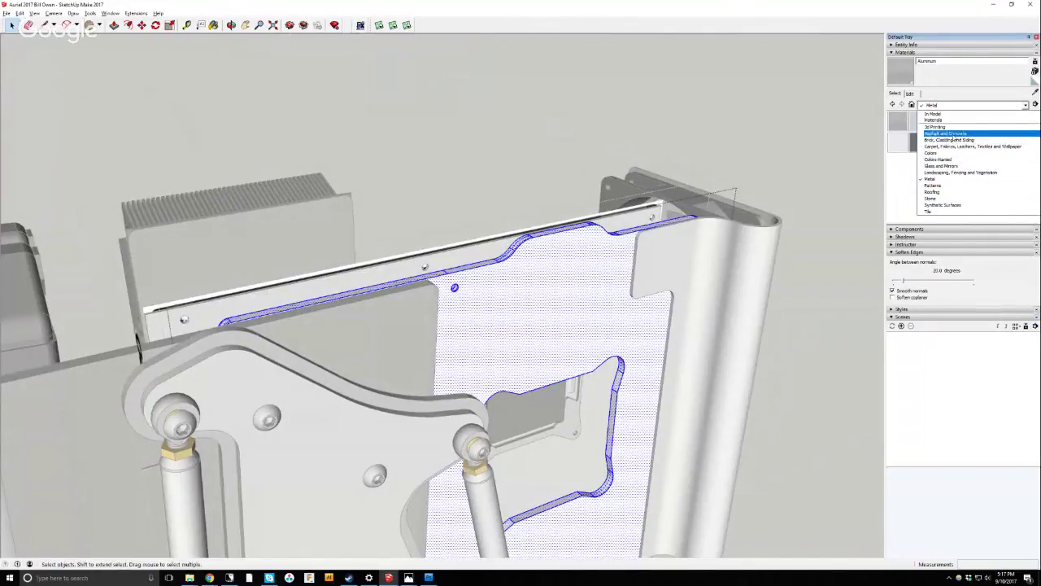
{"action": "left_click", "coordinate": [951, 186]}
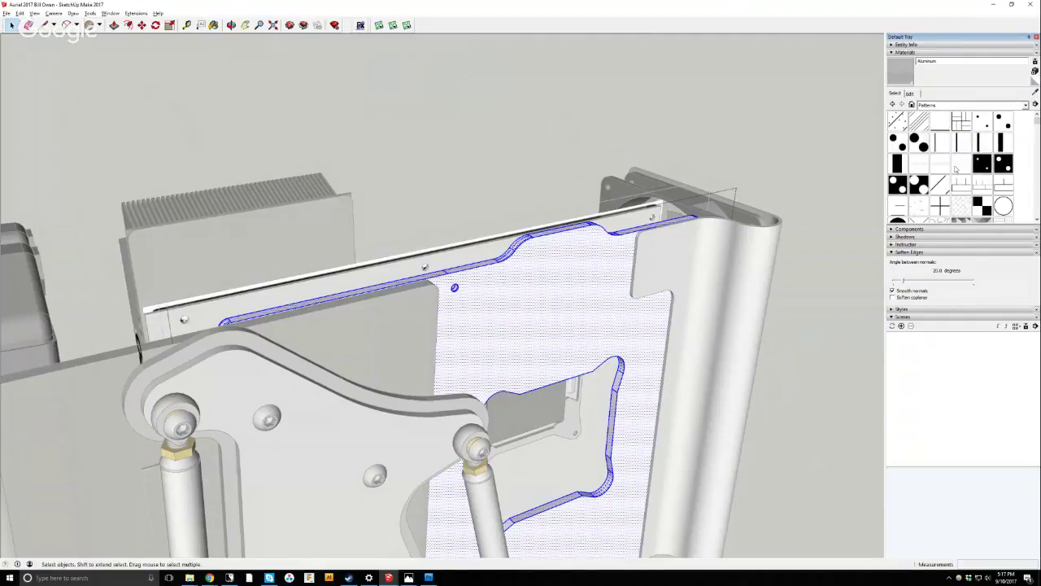
{"action": "scroll", "coordinate": [955, 169], "scroll_direction": "down", "scroll_amount": 2}
{"action": "left_click", "coordinate": [961, 178]}
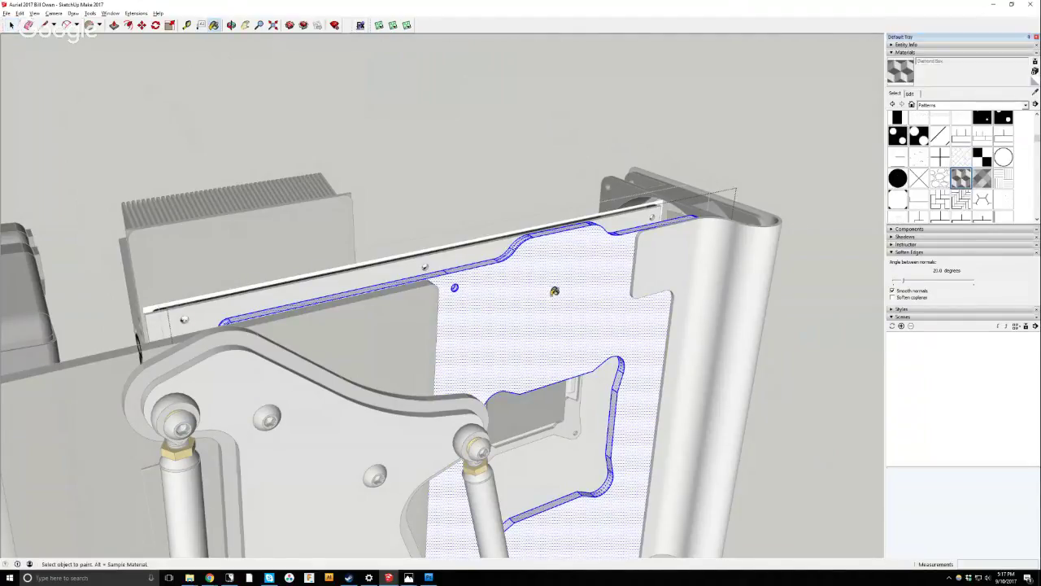
{"action": "left_click", "coordinate": [553, 291]}
Darken the Diamond Box colour and set its texture width to 55mm after trying 10, 100 and 50.
{"action": "left_click", "coordinate": [910, 93]}
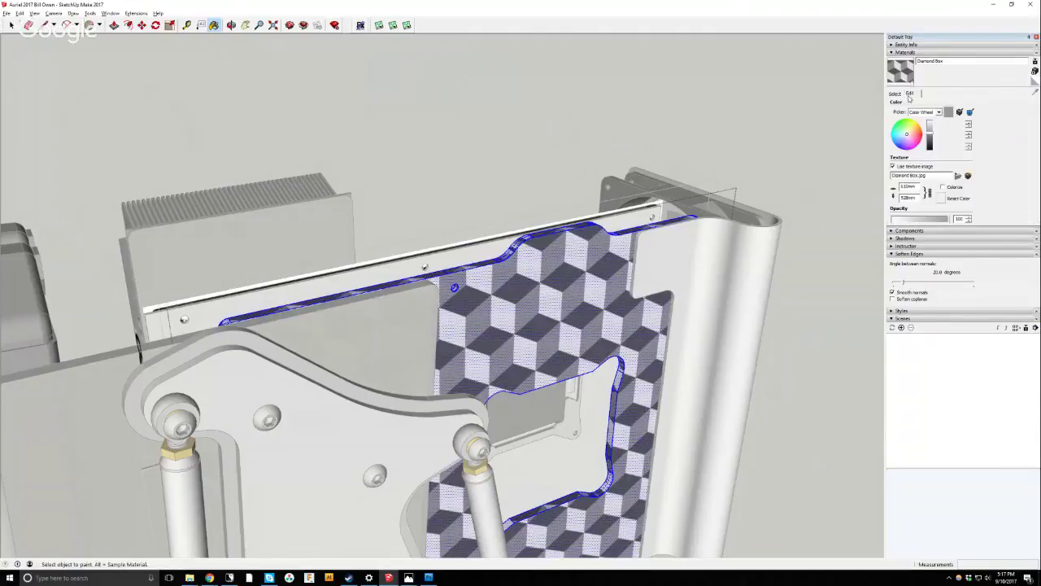
{"action": "left_click", "coordinate": [930, 145]}
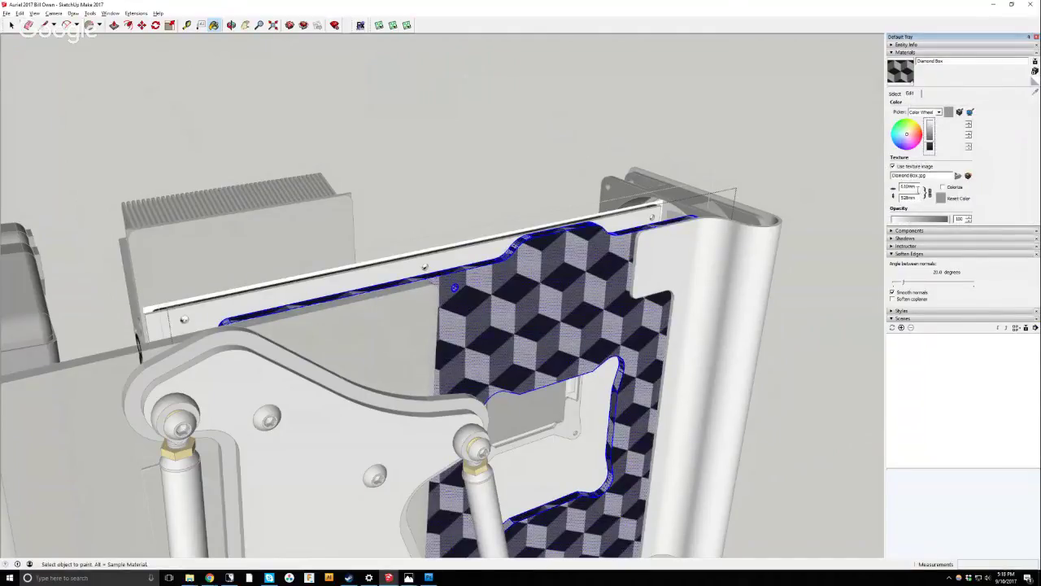
{"action": "double_click", "coordinate": [919, 187]}
{"action": "type", "text": "10"}
{"action": "key", "text": "Return"}
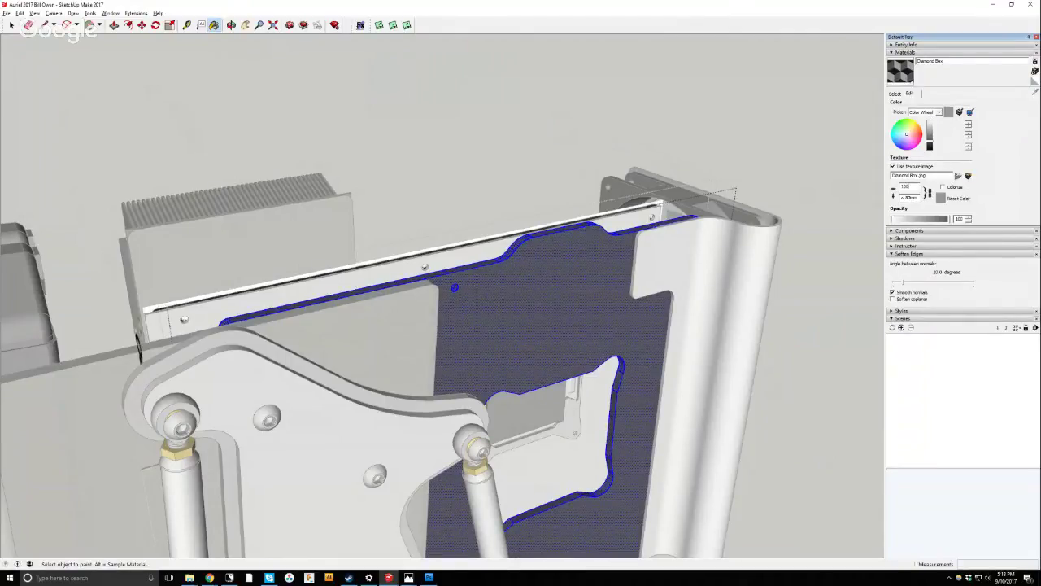
{"action": "key", "text": "Return"}
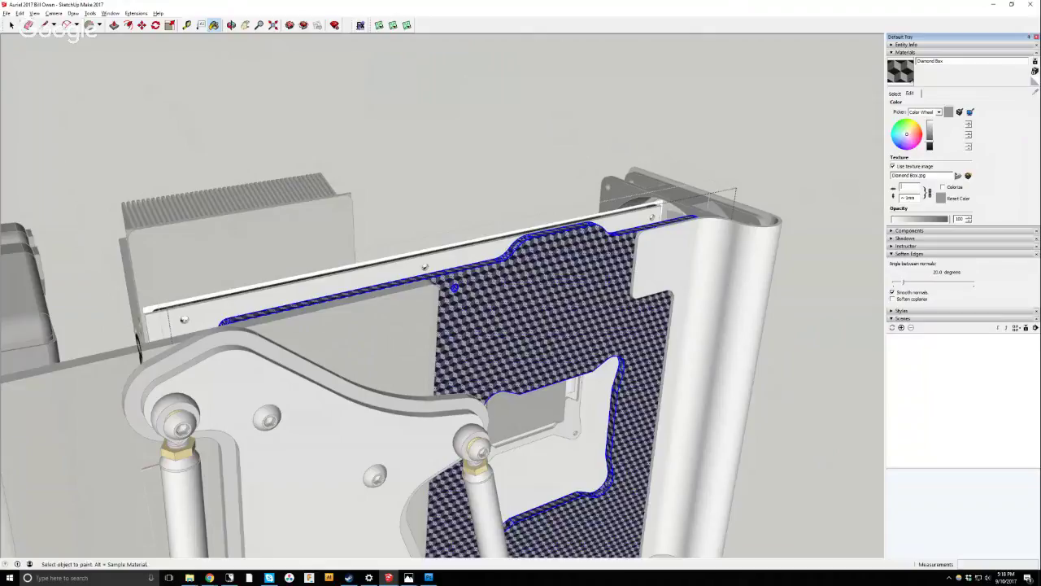
{"action": "type", "text": "5"}
{"action": "key", "text": "Return"}
{"action": "type", "text": "0"}
{"action": "key", "text": "Return"}
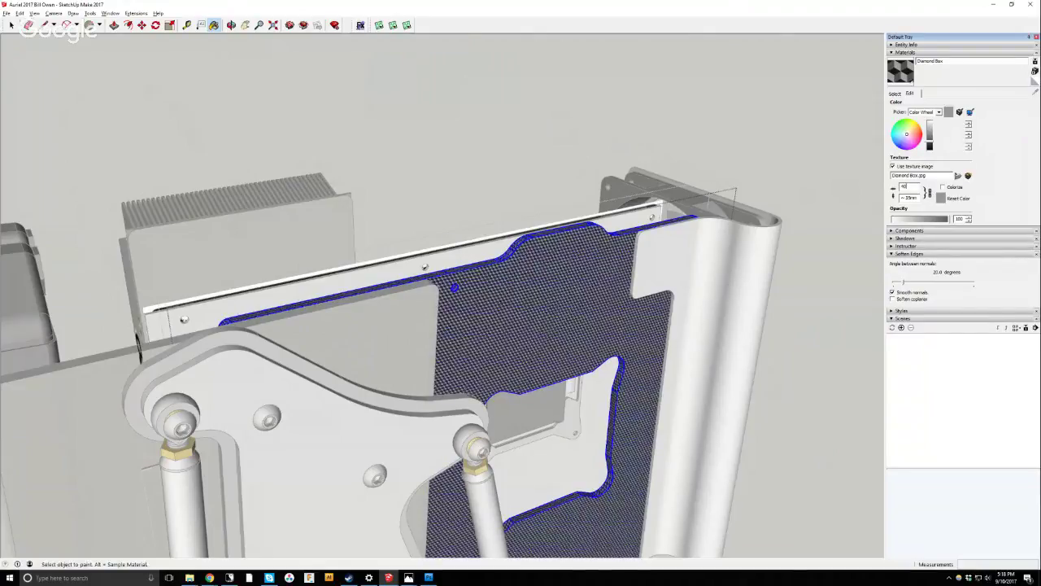
{"action": "type", "text": "55"}
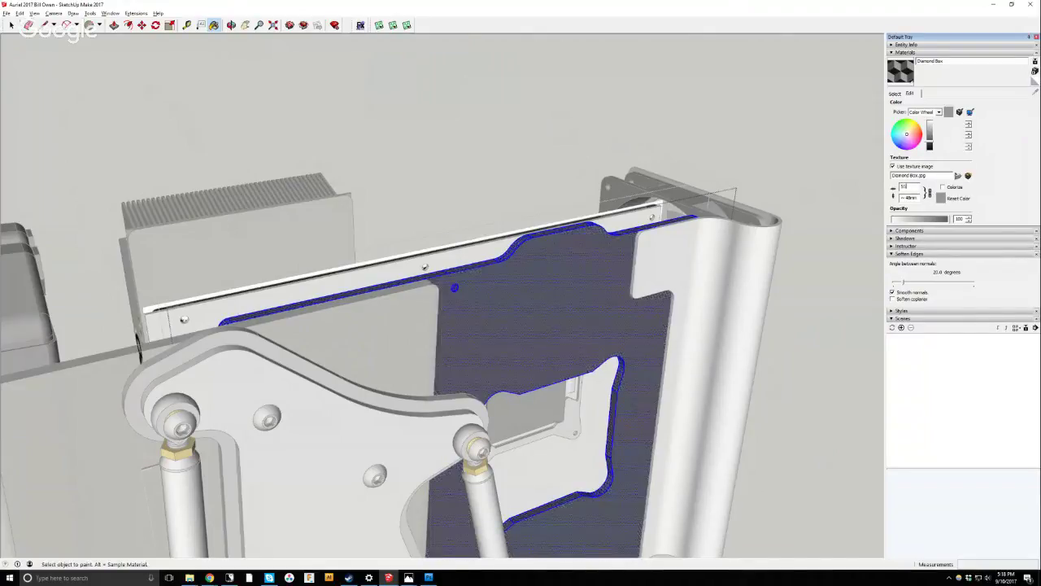
{"action": "key", "text": "Return"}
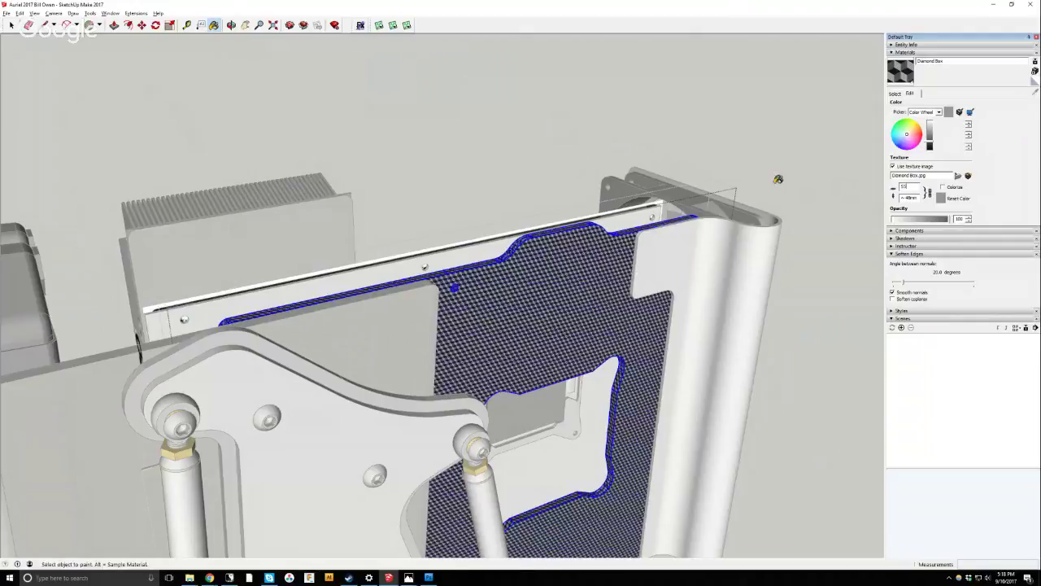
{"action": "key", "text": "space"}
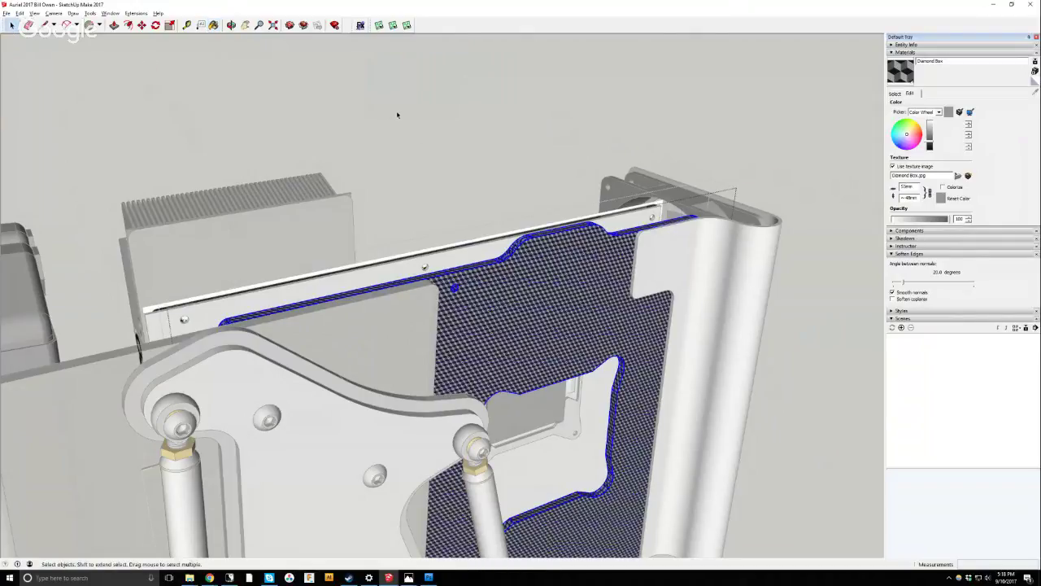
{"action": "left_click", "coordinate": [410, 122]}
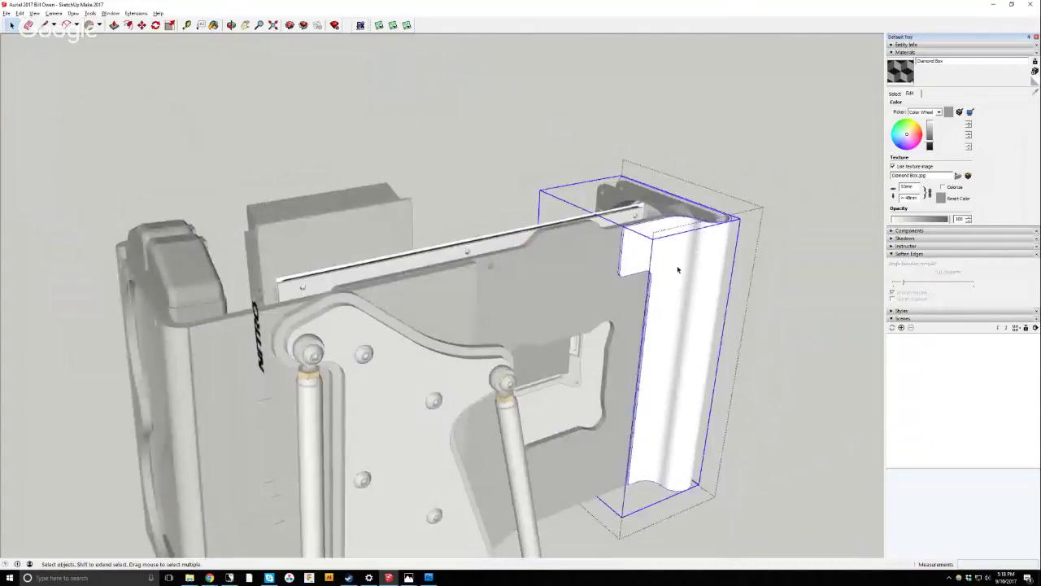
Paint the curved right-hand end panel with corrugated shiny metal at texture width 400.
{"action": "double_click", "coordinate": [676, 267]}
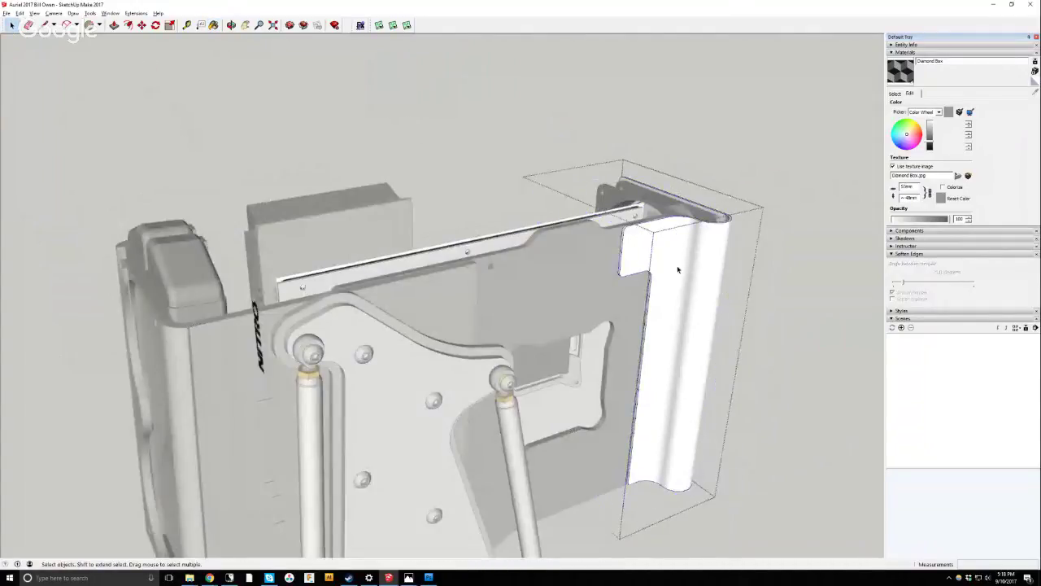
{"action": "left_click", "coordinate": [676, 267]}
{"action": "left_click", "coordinate": [894, 93]}
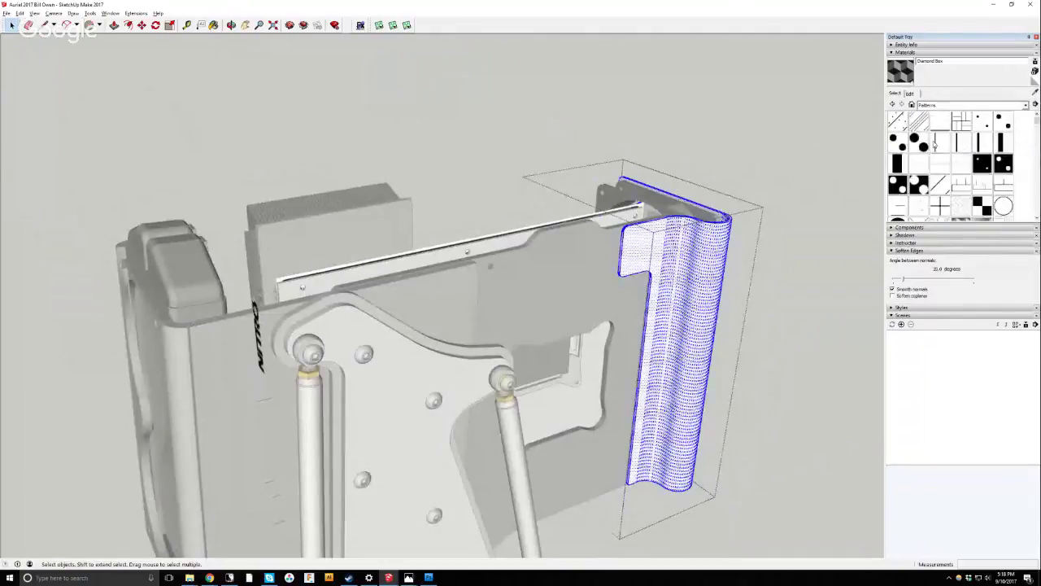
{"action": "left_click", "coordinate": [960, 105]}
{"action": "left_click", "coordinate": [943, 114]}
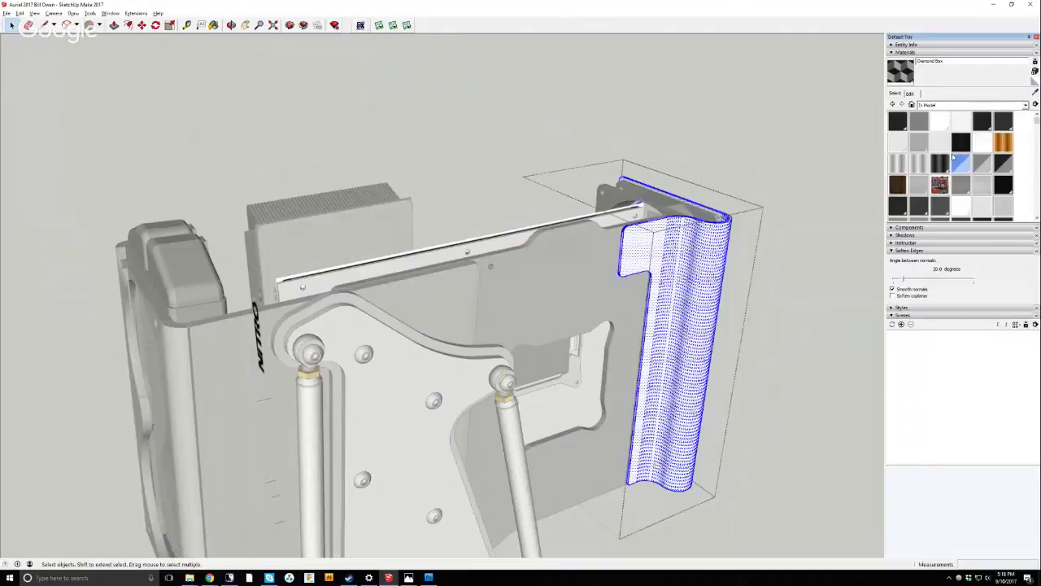
{"action": "left_click", "coordinate": [919, 163]}
{"action": "left_click", "coordinate": [698, 249]}
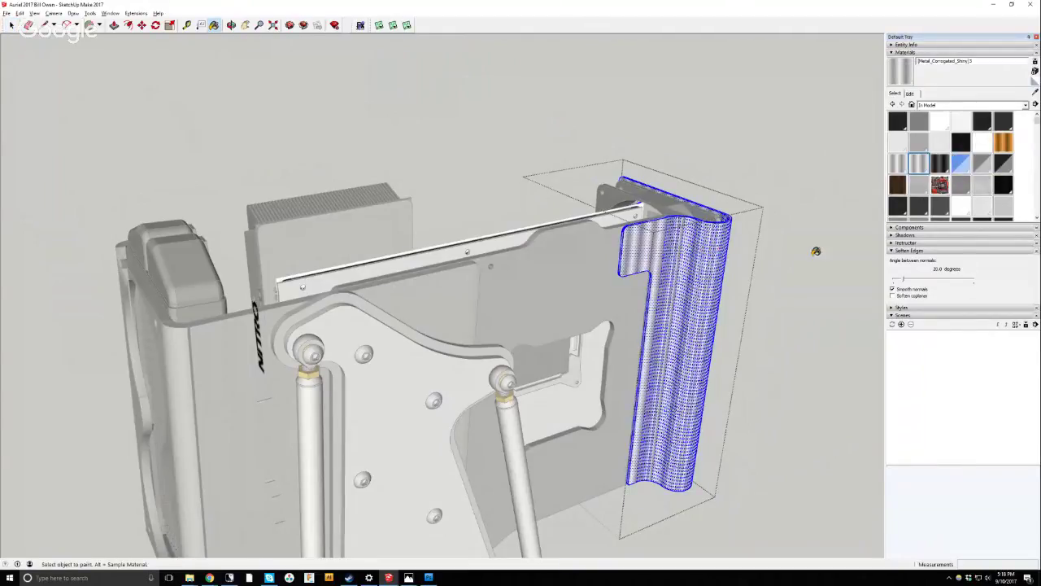
{"action": "left_click", "coordinate": [910, 93]}
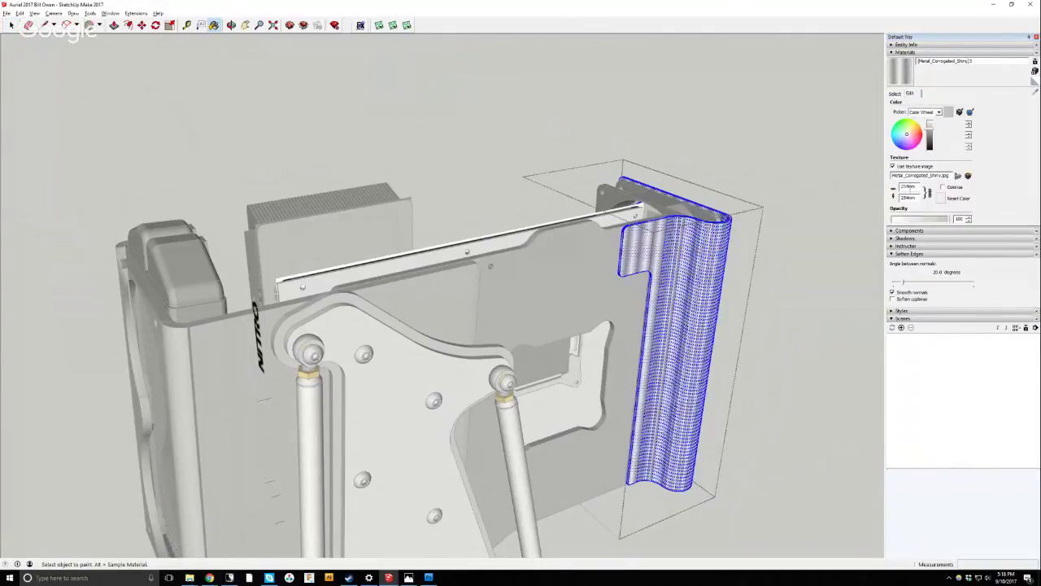
{"action": "type", "text": "400"}
{"action": "key", "text": "Return"}
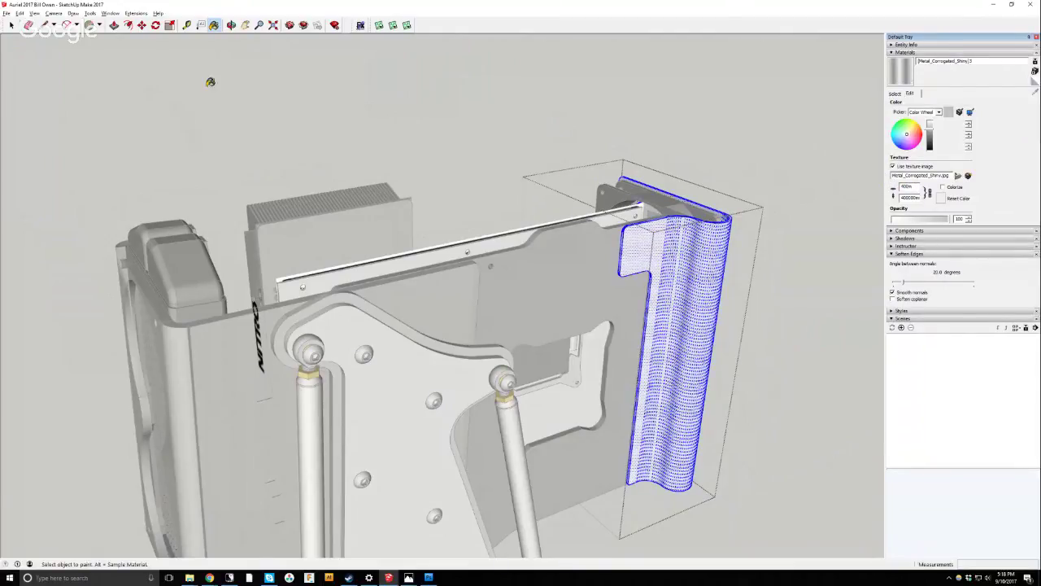
Re-enter the end panel and change the corrugated texture width to 1000.
{"action": "left_click", "coordinate": [11, 25]}
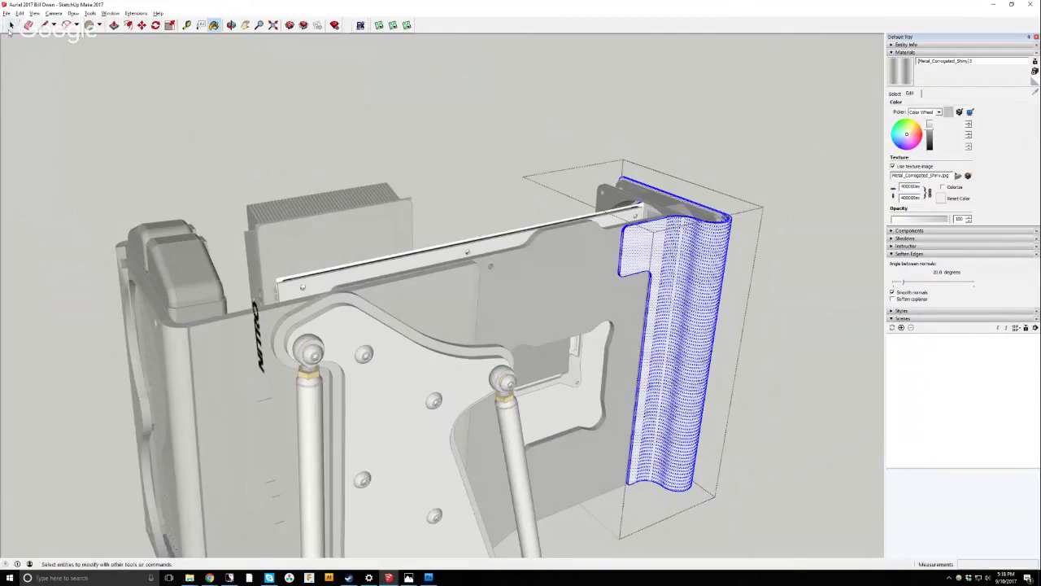
{"action": "left_click", "coordinate": [57, 60]}
{"action": "scroll", "coordinate": [700, 237], "scroll_direction": "down", "scroll_amount": 2}
{"action": "double_click", "coordinate": [700, 236]}
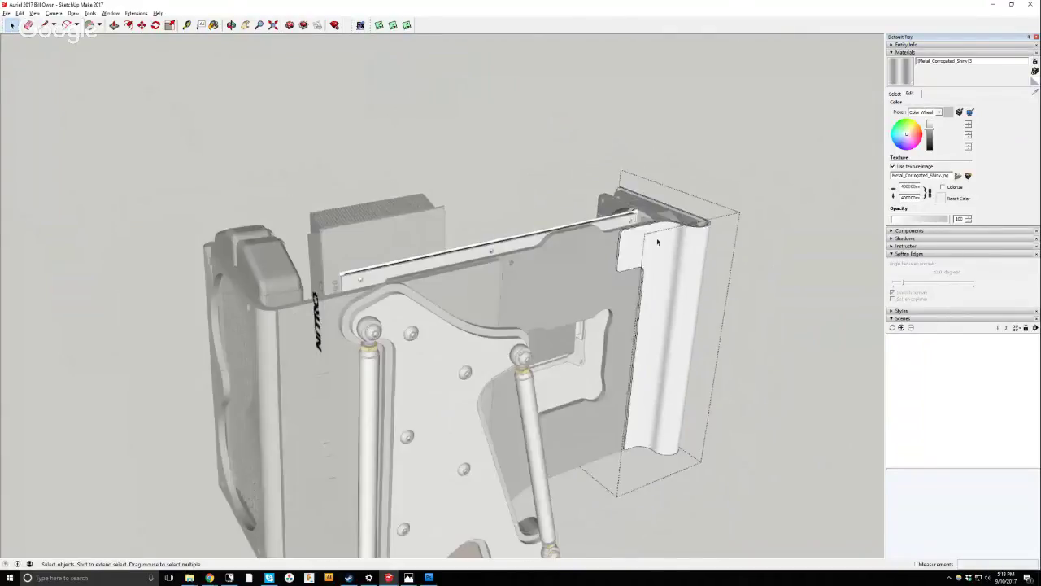
{"action": "left_click", "coordinate": [686, 257]}
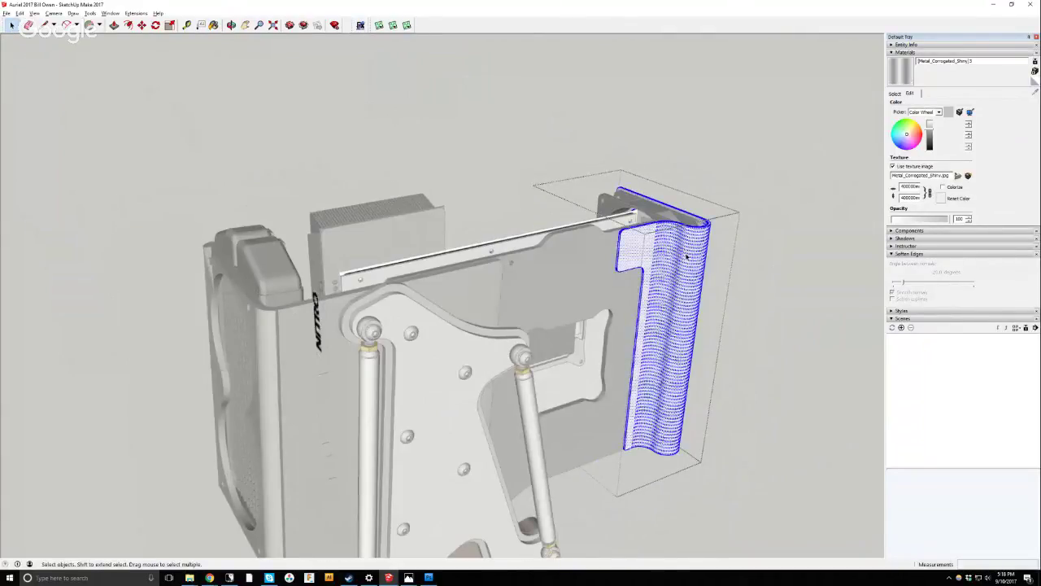
{"action": "double_click", "coordinate": [911, 186]}
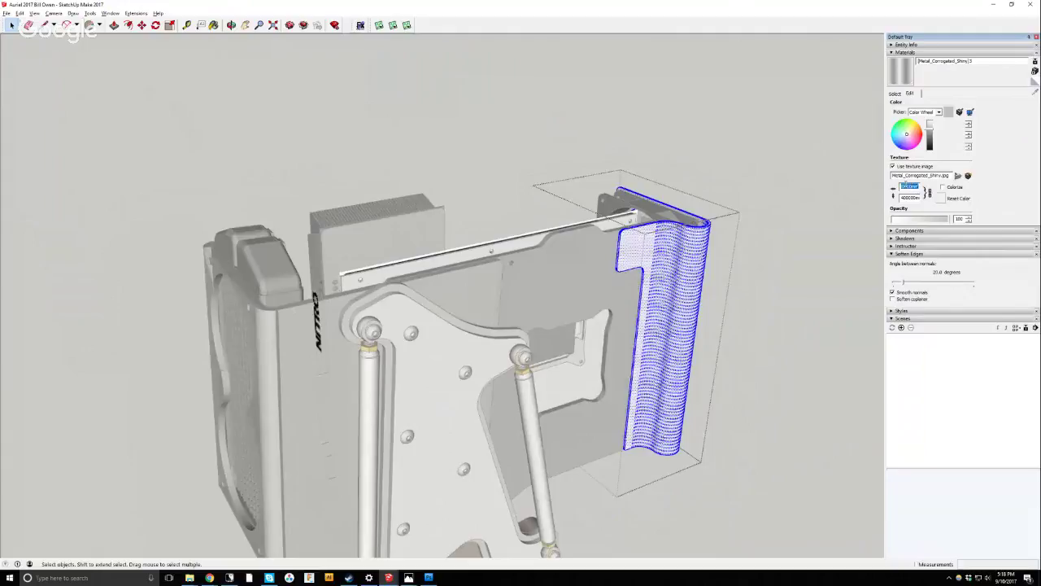
{"action": "type", "text": "100"}
{"action": "key", "text": "Return"}
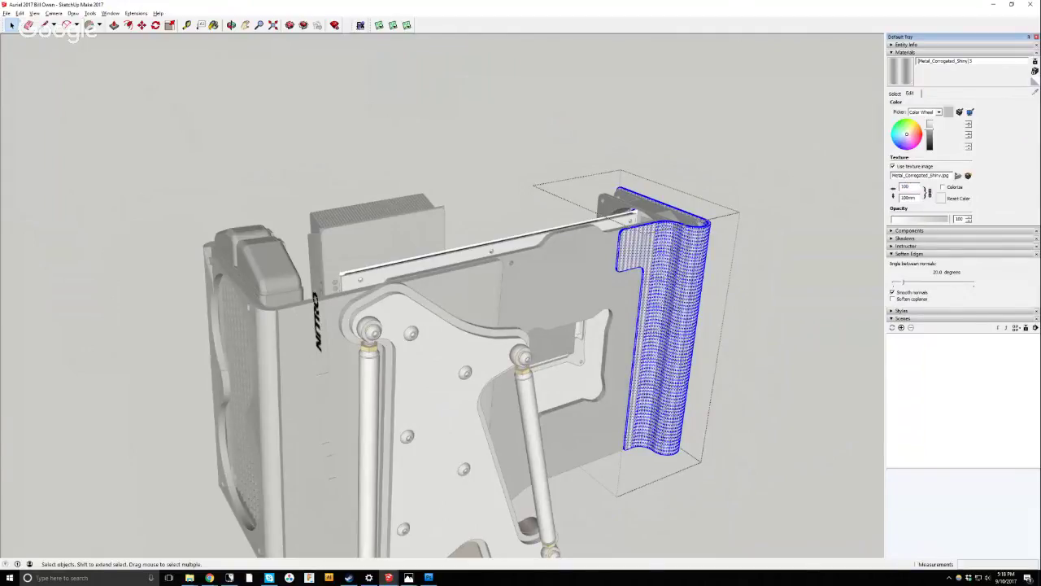
{"action": "type", "text": "0"}
{"action": "key", "text": "Return"}
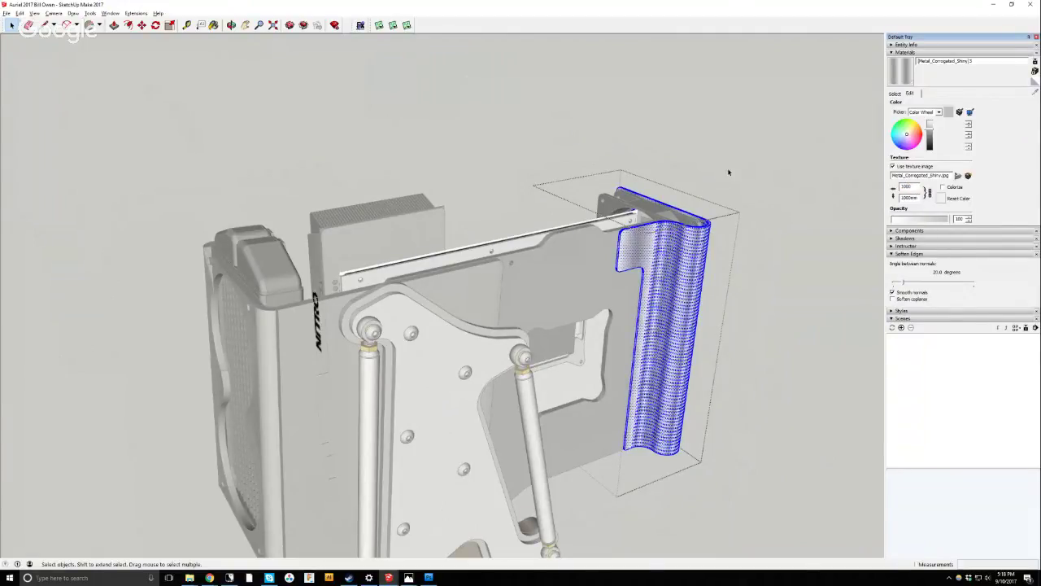
{"action": "left_click", "coordinate": [366, 132]}
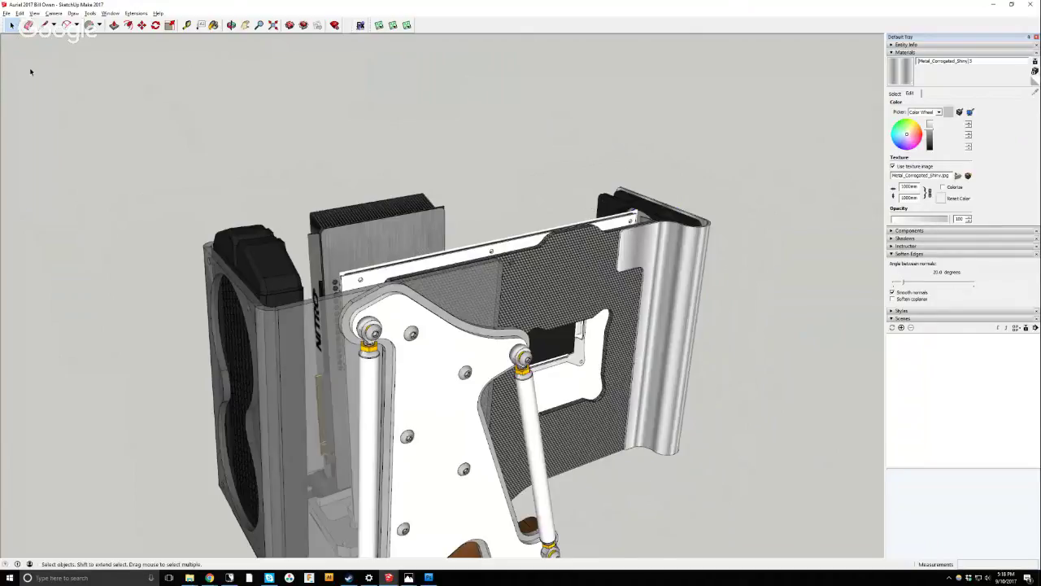
Enter the white plate and sample the carbon material from the model with the Paint Bucket.
{"action": "scroll", "coordinate": [366, 133], "scroll_direction": "down", "scroll_amount": 2}
{"action": "scroll", "coordinate": [418, 281], "scroll_direction": "up", "scroll_amount": 4}
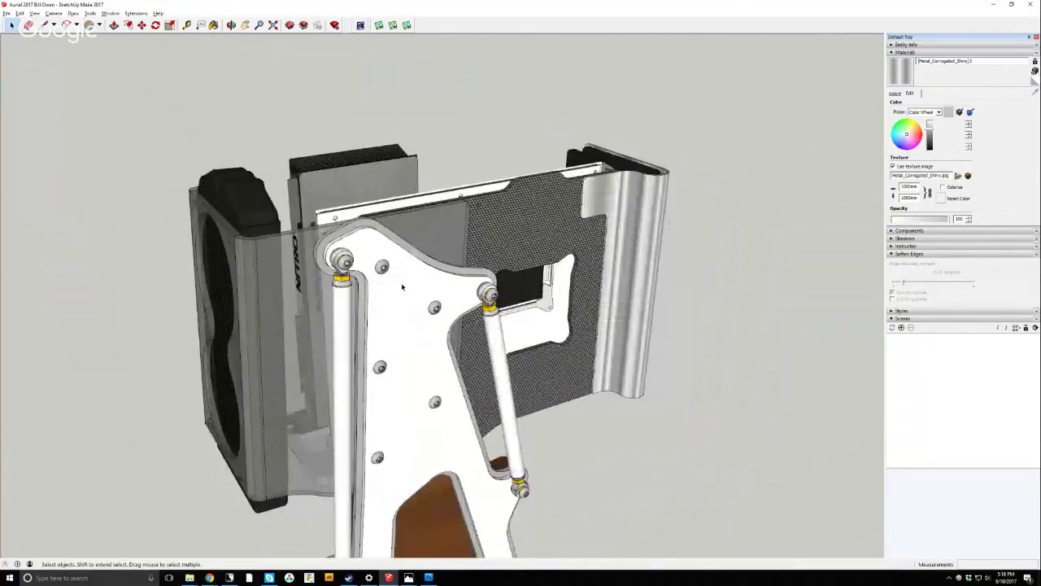
{"action": "double_click", "coordinate": [417, 280]}
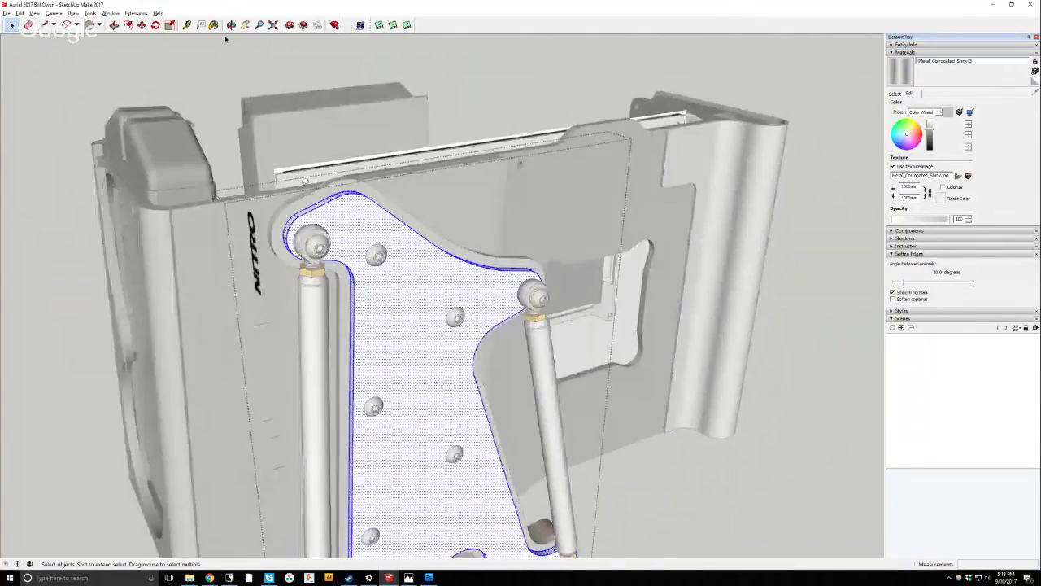
{"action": "left_click", "coordinate": [213, 26]}
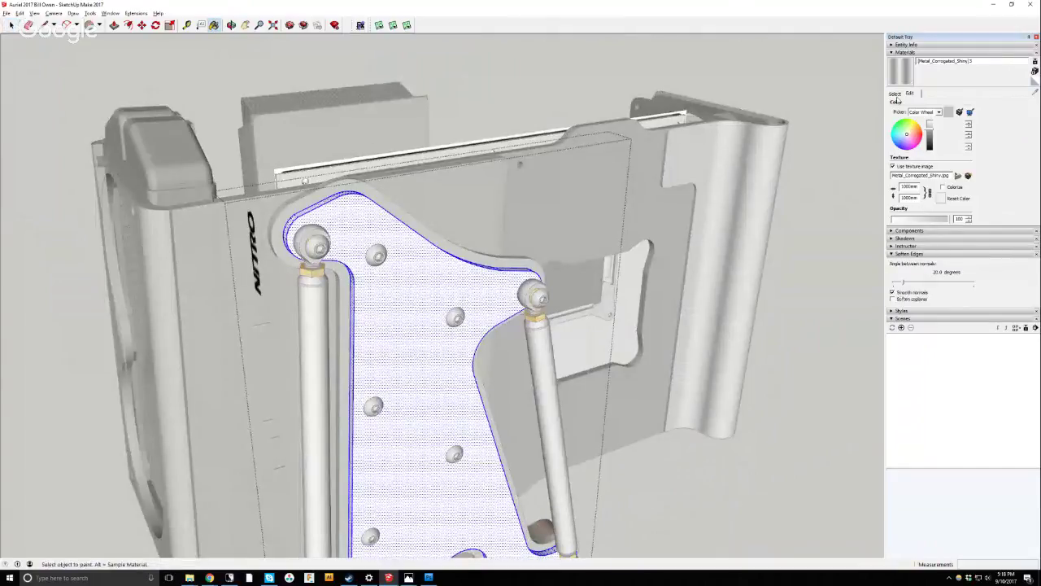
{"action": "left_click", "coordinate": [895, 95]}
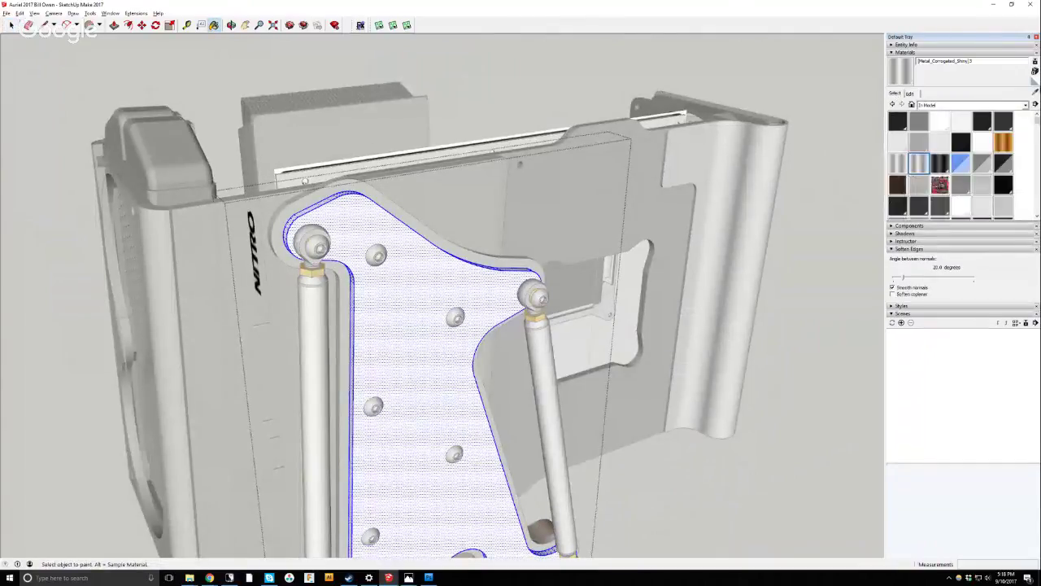
{"action": "key", "text": "alt"}
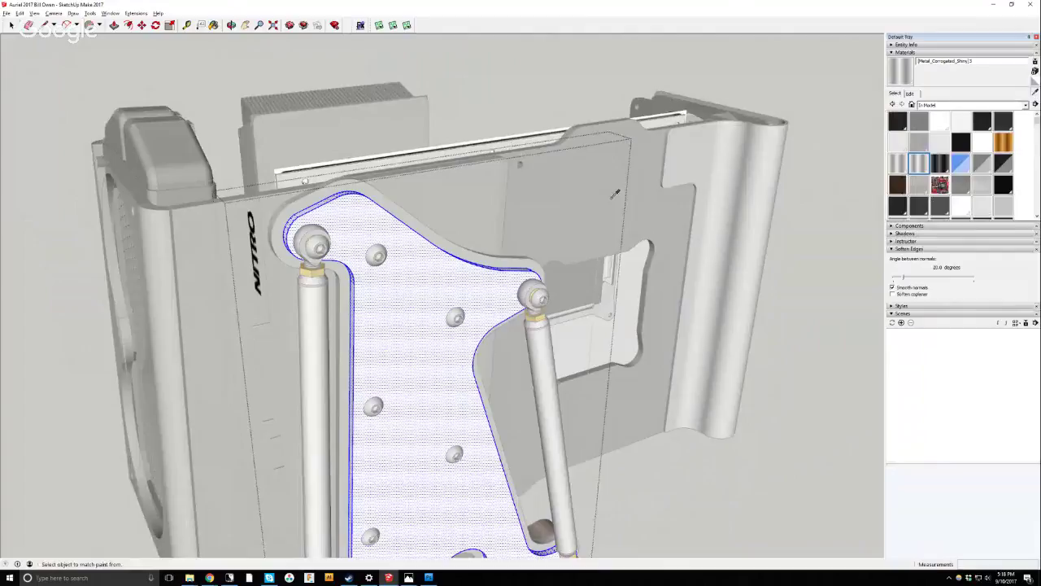
{"action": "left_click", "coordinate": [669, 202], "text": "alt"}
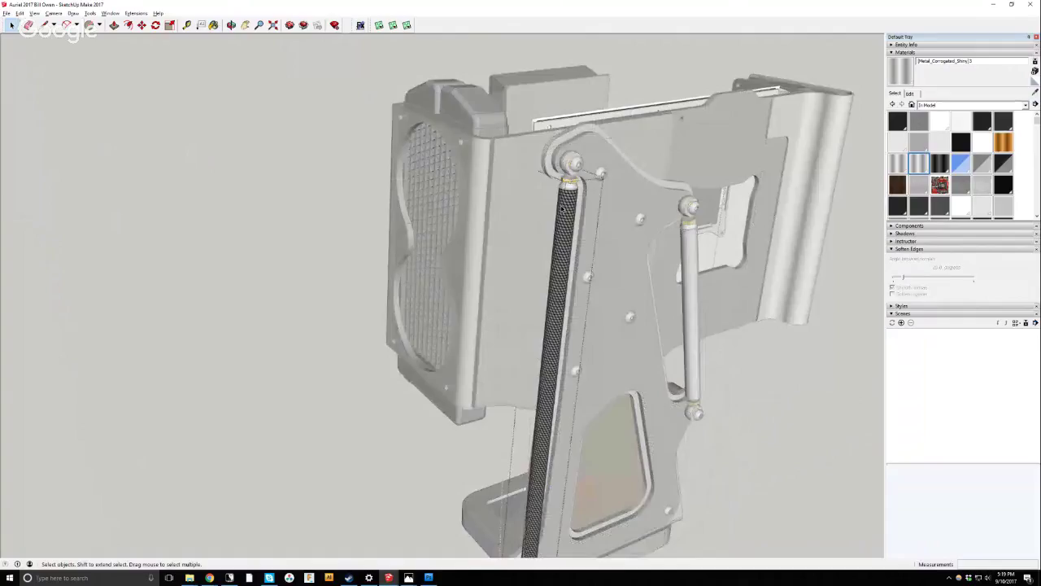
Select the carbon rod, then orbit and zoom to view the motherboard and GPU side.
{"action": "left_click", "coordinate": [558, 283]}
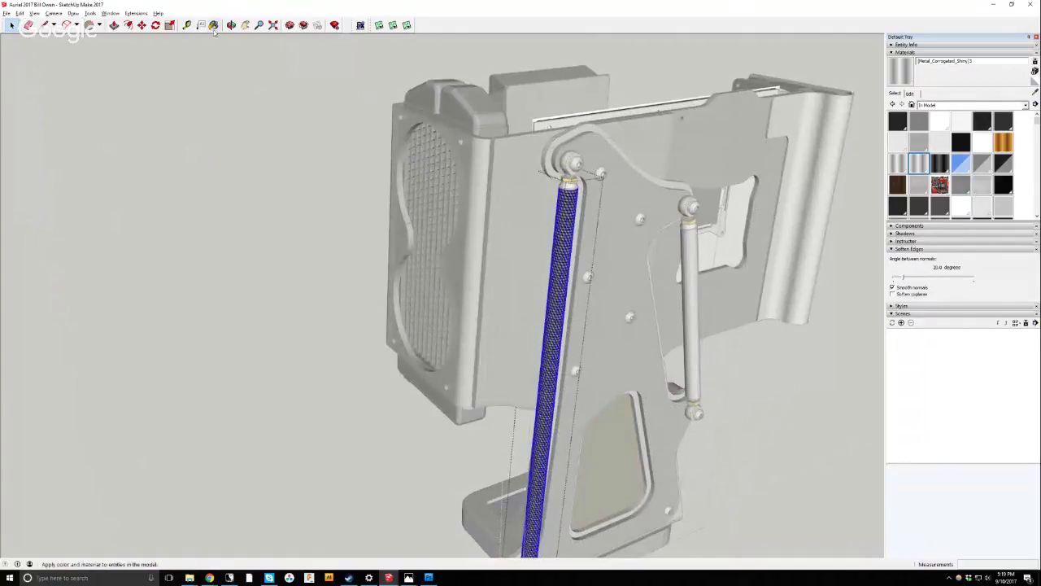
{"action": "key", "text": "b"}
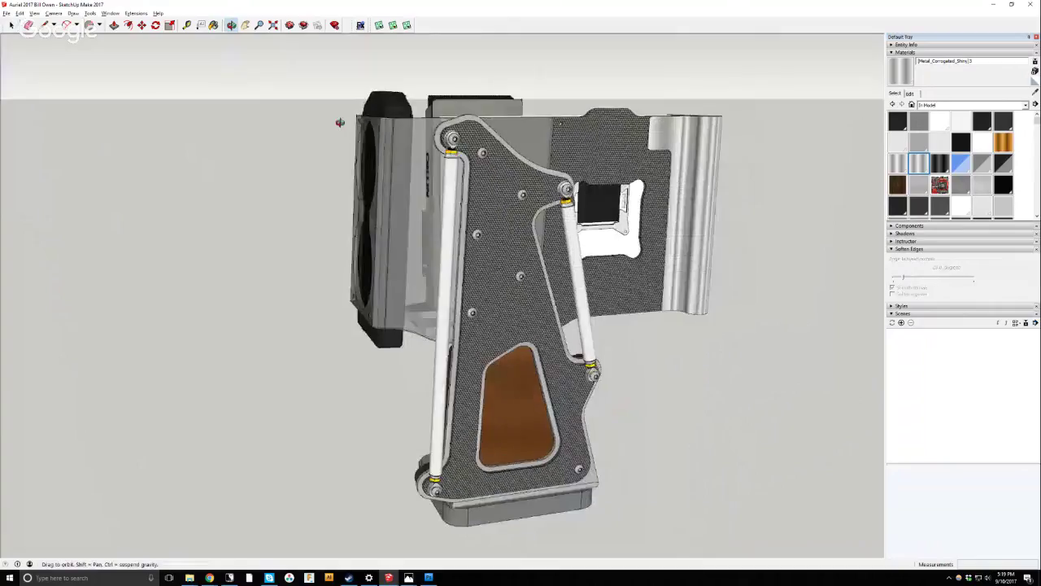
{"action": "mouse_move", "coordinate": [344, 116]}
{"action": "middle_mouse_down"}
{"action": "mouse_move", "coordinate": [528, 241]}
{"action": "mouse_move", "coordinate": [462, 258]}
{"action": "mouse_move", "coordinate": [447, 244]}
{"action": "mouse_move", "coordinate": [568, 213]}
{"action": "middle_mouse_up"}
{"action": "scroll", "coordinate": [455, 244], "scroll_direction": "down", "scroll_amount": 3}
{"action": "middle_click_drag", "start_coordinate": [456, 244], "coordinate": [528, 244]}
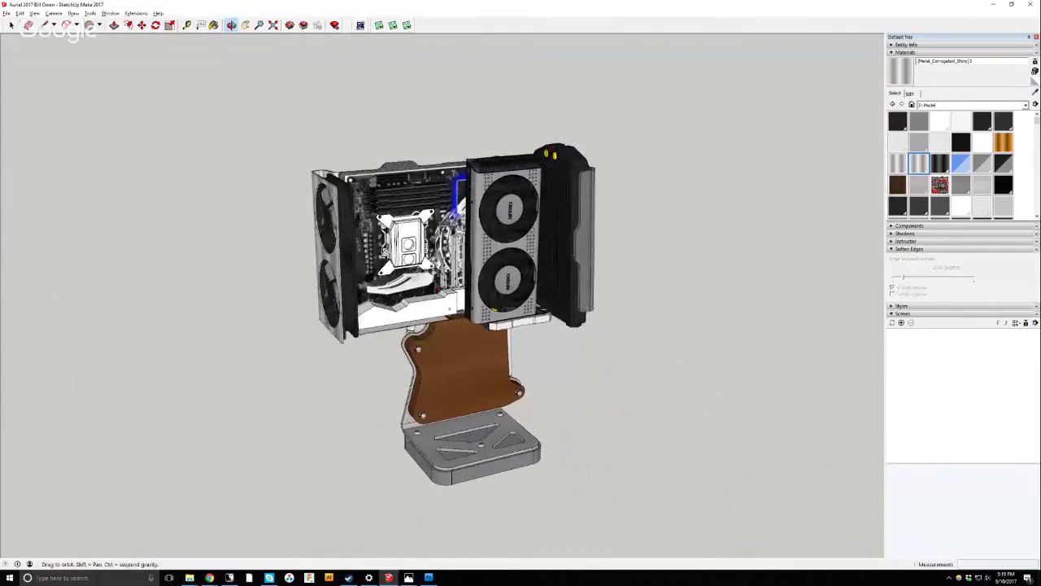
{"action": "scroll", "coordinate": [455, 244], "scroll_direction": "up", "scroll_amount": 3}
{"action": "mouse_move", "coordinate": [451, 273]}
{"action": "middle_mouse_down"}
{"action": "mouse_move", "coordinate": [486, 279]}
{"action": "mouse_move", "coordinate": [512, 244]}
{"action": "mouse_move", "coordinate": [488, 195]}
{"action": "mouse_move", "coordinate": [504, 173]}
{"action": "middle_mouse_up"}
{"action": "scroll", "coordinate": [477, 167], "scroll_direction": "up", "scroll_amount": 3}
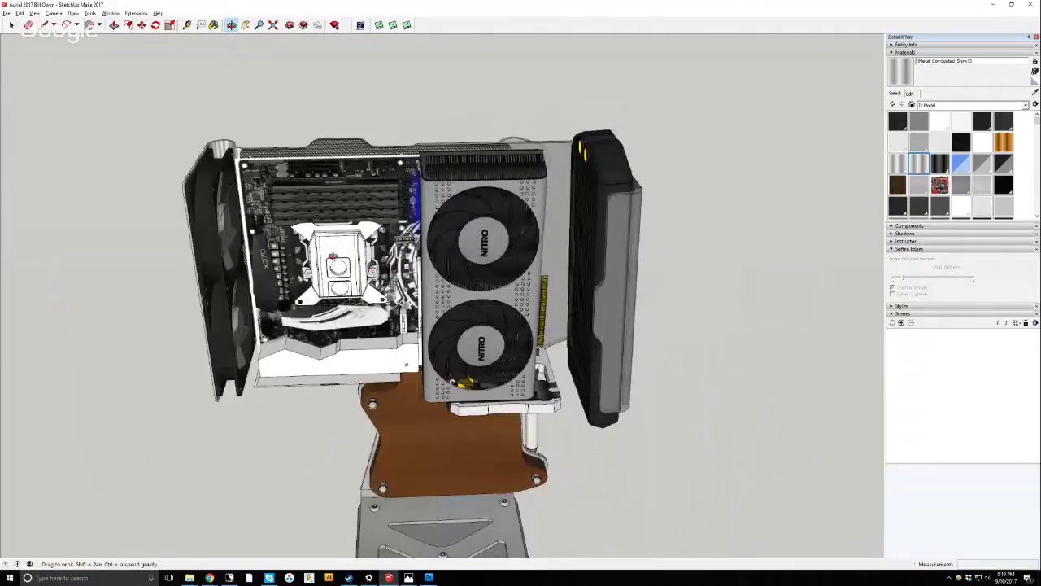
{"action": "scroll", "coordinate": [456, 318], "scroll_direction": "up", "scroll_amount": 3}
{"action": "scroll", "coordinate": [280, 252], "scroll_direction": "up", "scroll_amount": 3}
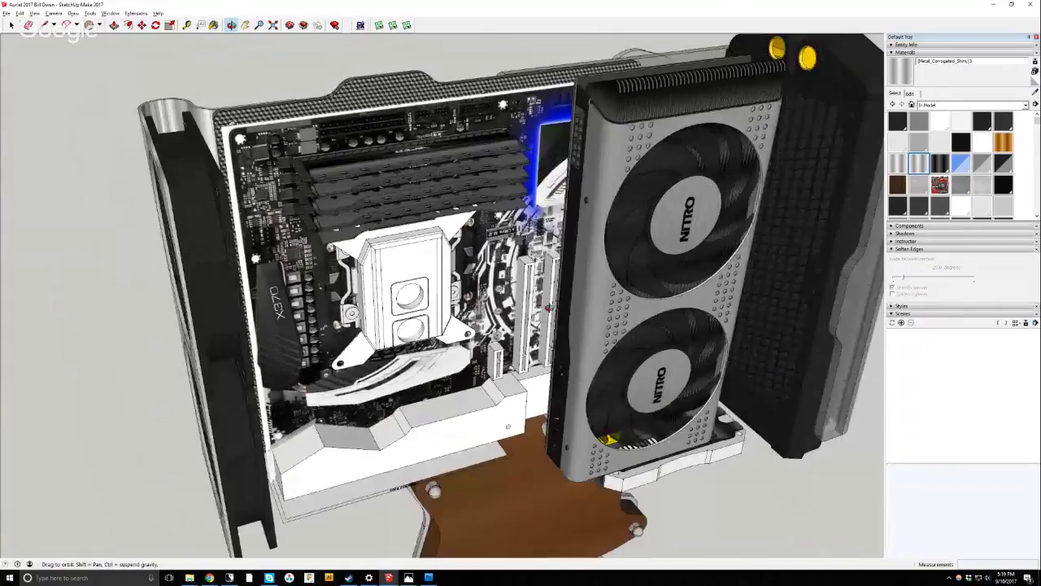
{"action": "middle_click_drag", "start_coordinate": [548, 307], "coordinate": [548, 307]}
{"action": "scroll", "coordinate": [548, 306], "scroll_direction": "down", "scroll_amount": 5}
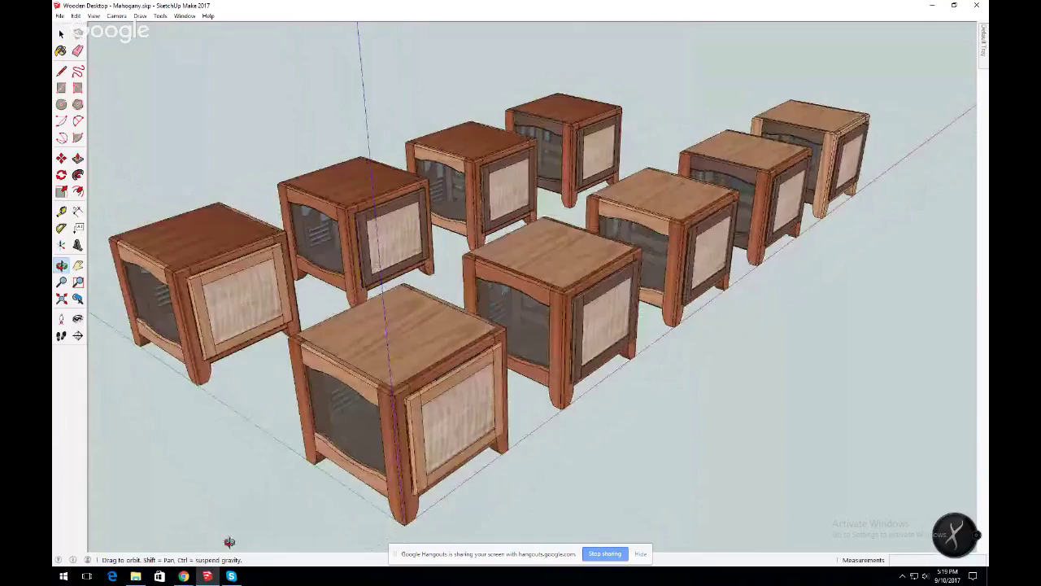
Bring the YouTube live chat window forward from the Chrome taskbar preview.
{"action": "mouse_move", "coordinate": [190, 579]}
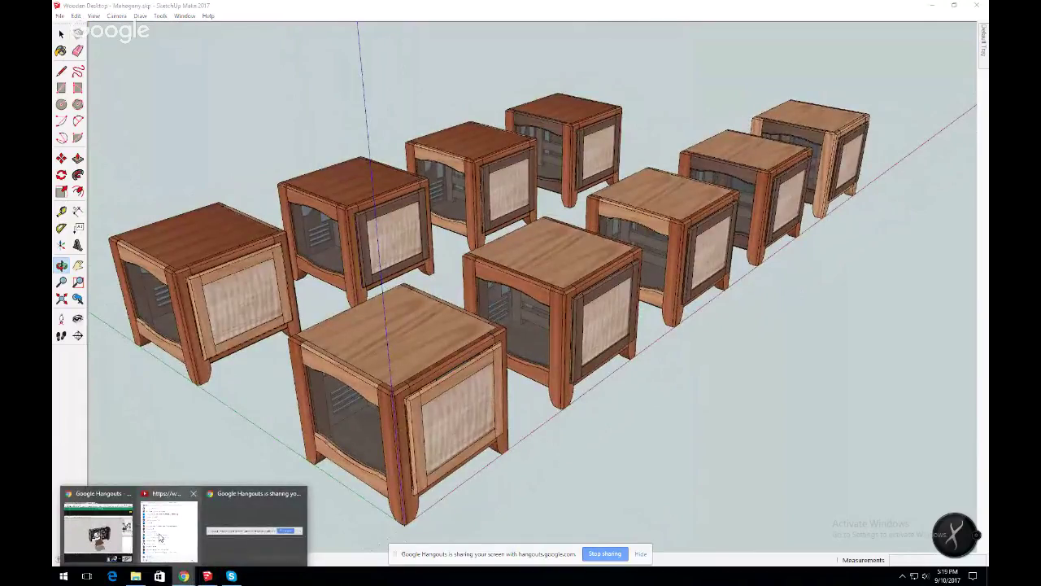
{"action": "left_click", "coordinate": [158, 530]}
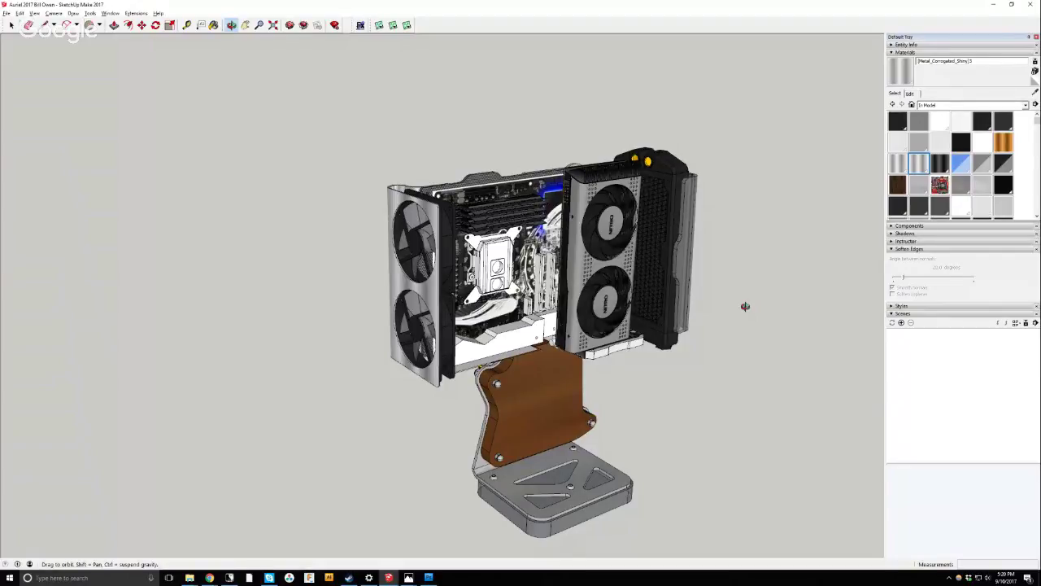
Orbit around the case model, then bring the Liquid Cooling folder window forward.
{"action": "left_click_drag", "start_coordinate": [649, 312], "coordinate": [813, 158]}
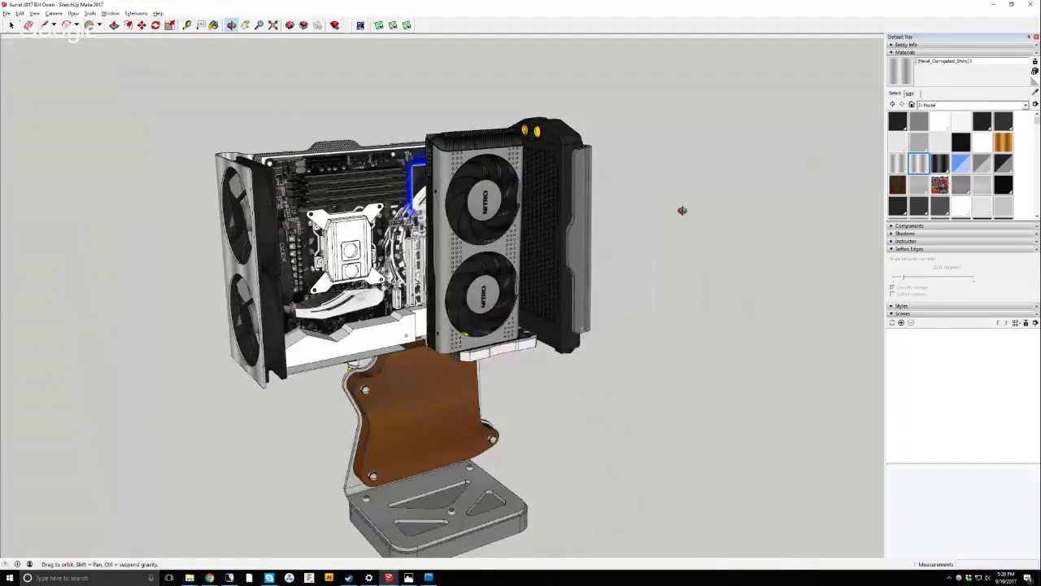
{"action": "left_click_drag", "start_coordinate": [679, 226], "coordinate": [680, 281]}
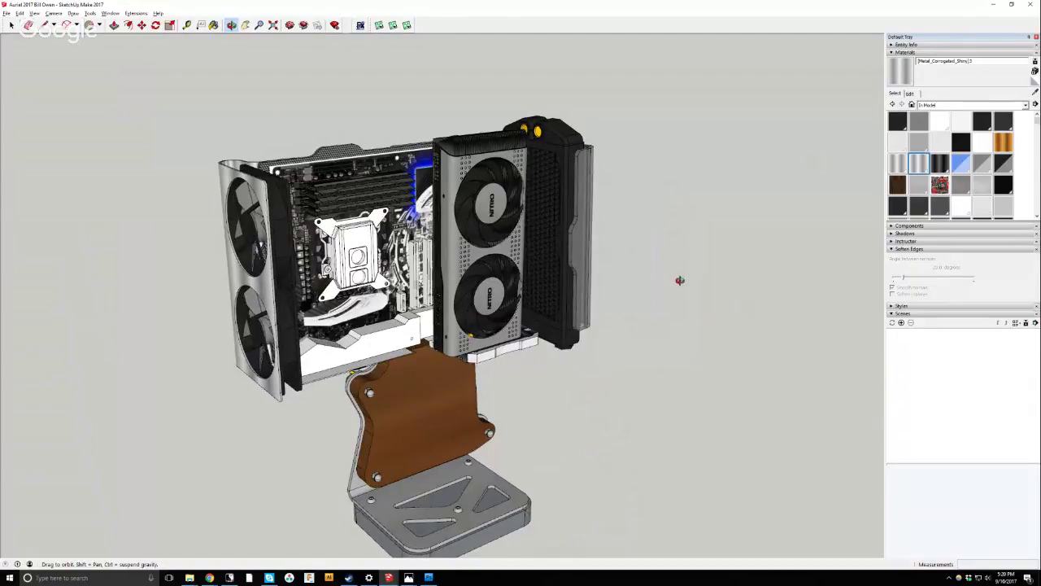
{"action": "left_click_drag", "start_coordinate": [692, 274], "coordinate": [537, 480]}
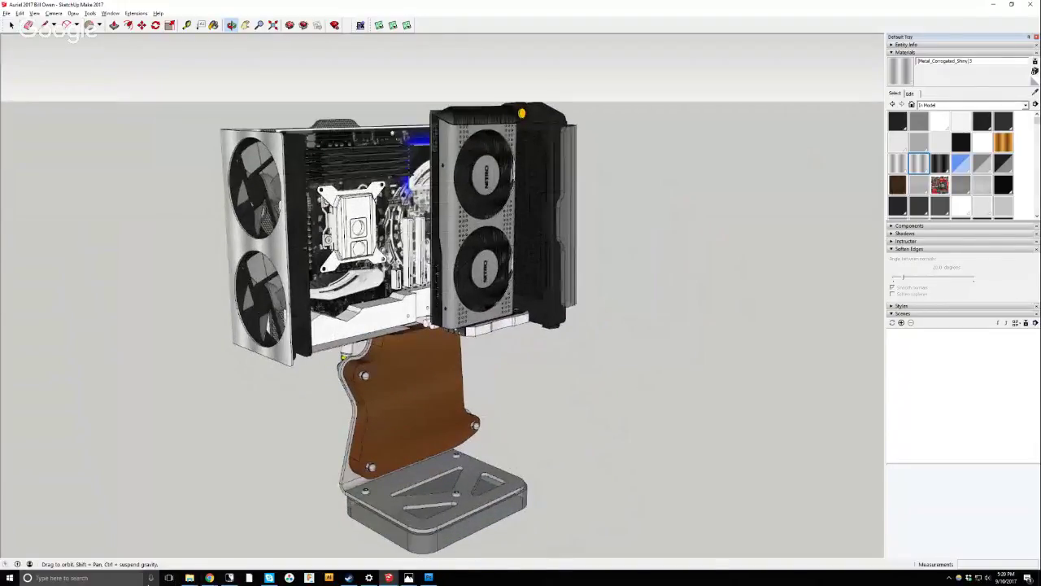
{"action": "left_click", "coordinate": [115, 538]}
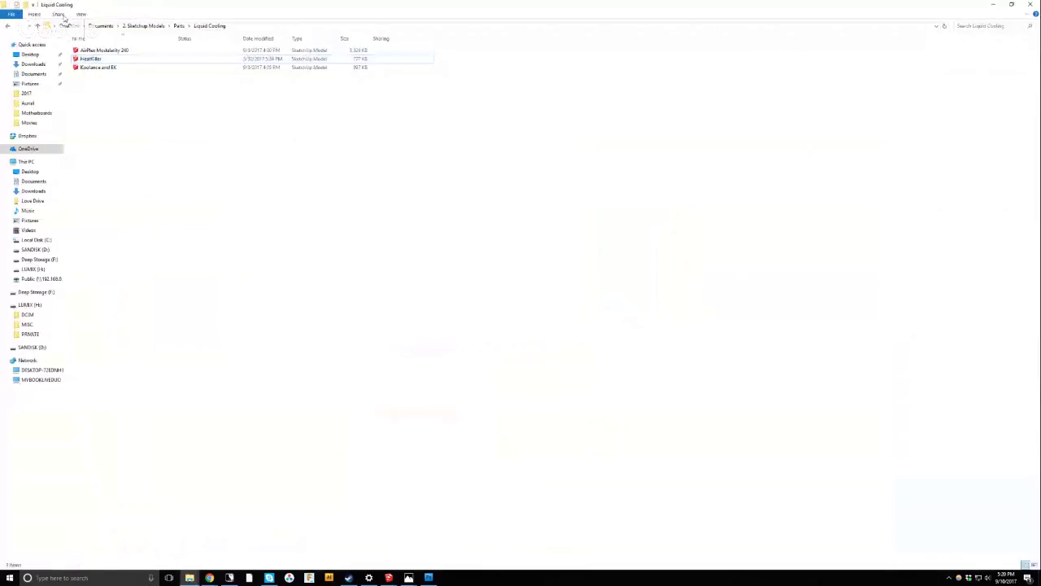
Open the SFX Silverstone model from Parts > Power Supplies in SketchUp.
{"action": "left_click", "coordinate": [36, 26]}
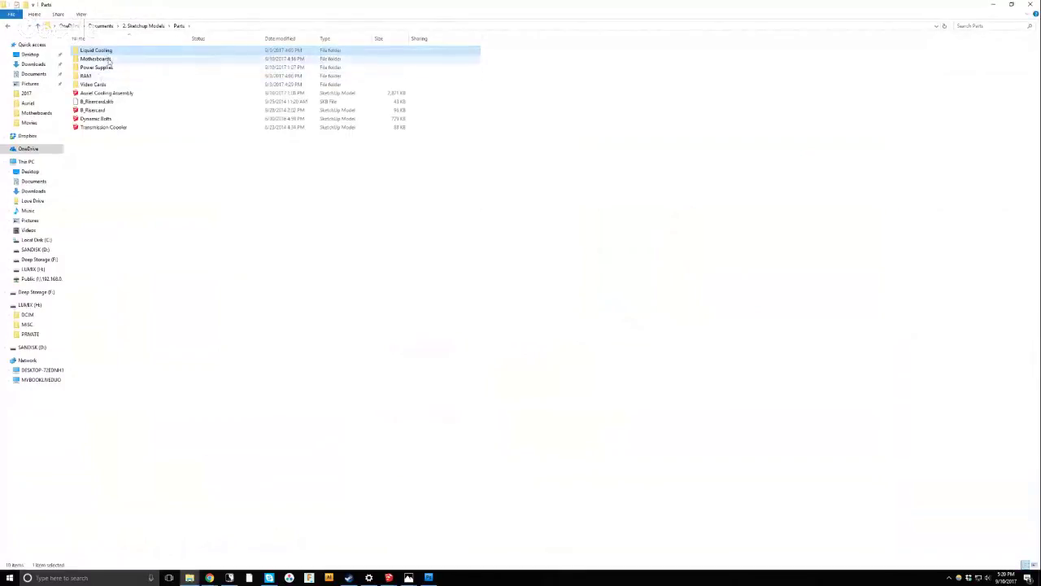
{"action": "double_click", "coordinate": [91, 69]}
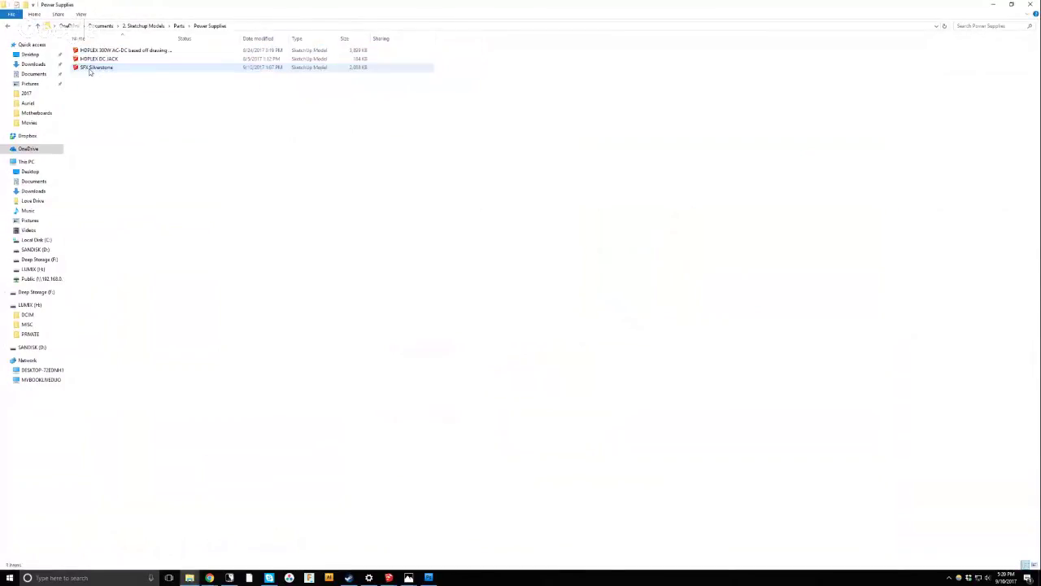
{"action": "left_click", "coordinate": [90, 70]}
{"action": "double_click", "coordinate": [90, 69]}
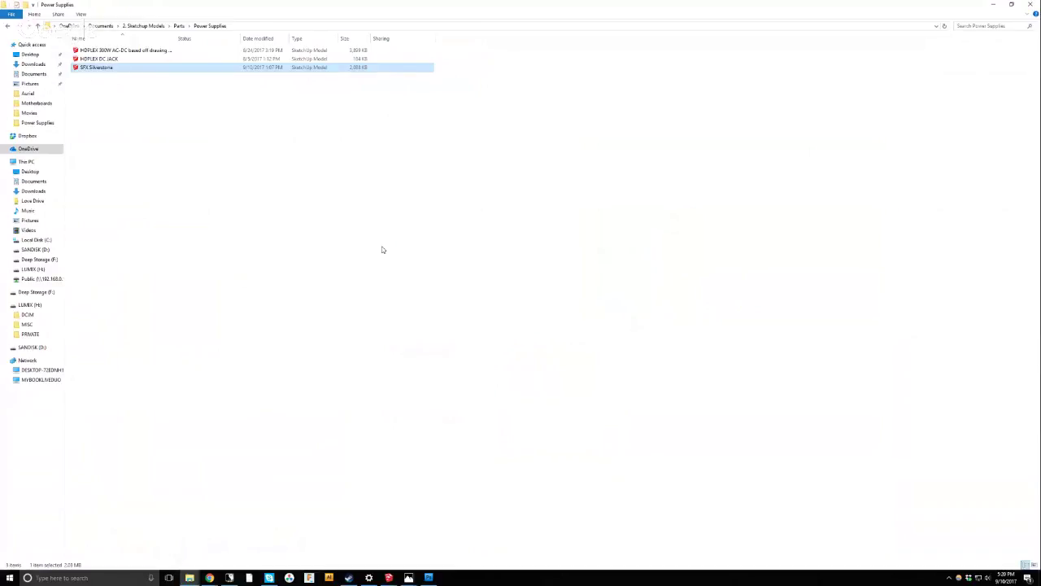
{"action": "key", "text": "Return"}
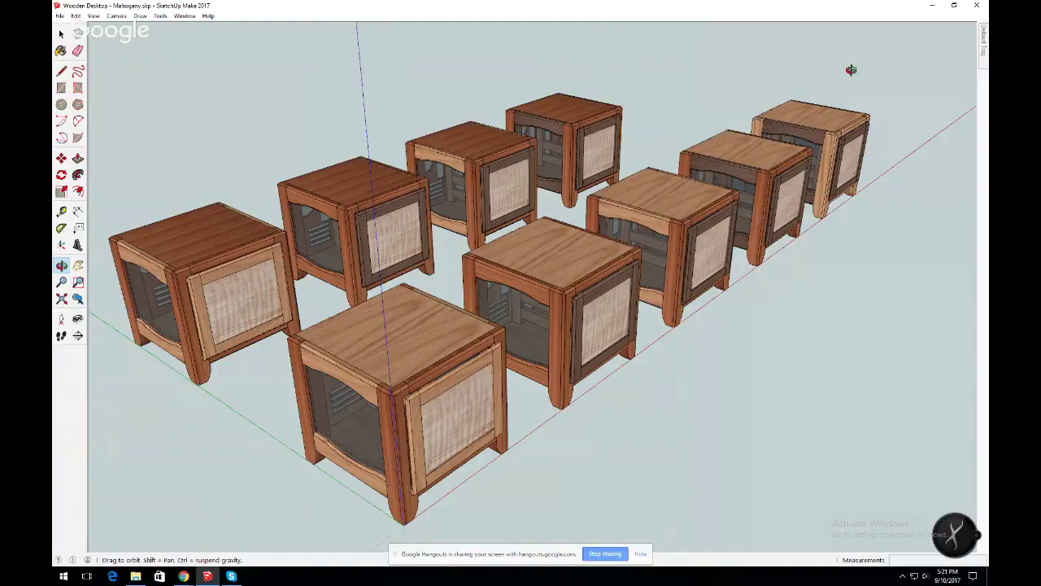
Orbit and zoom around the wooden cabinet rows from low, high and frontal angles.
{"action": "left_click_drag", "start_coordinate": [754, 313], "coordinate": [545, 335]}
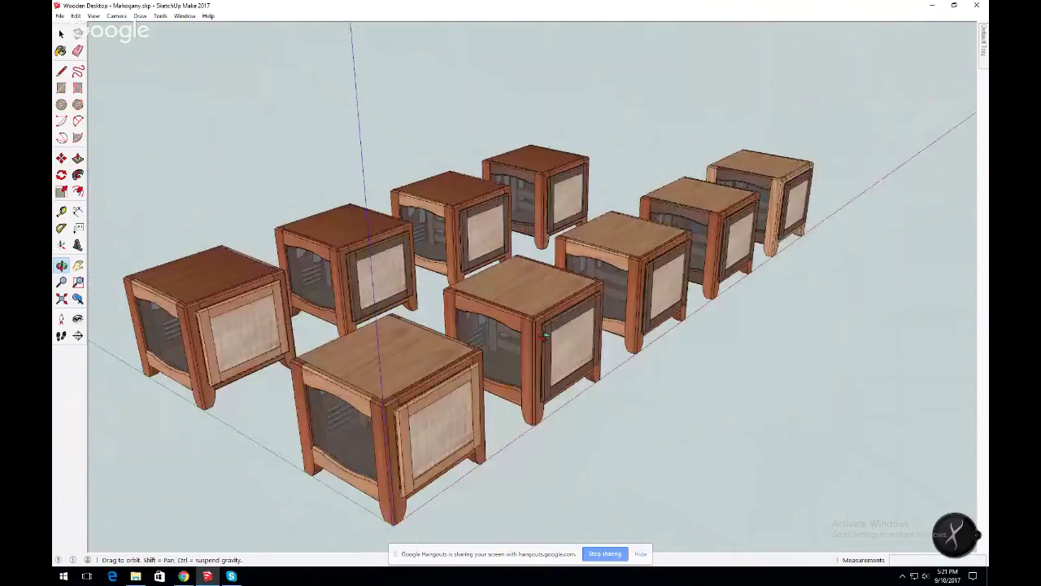
{"action": "left_click_drag", "start_coordinate": [544, 275], "coordinate": [617, 266]}
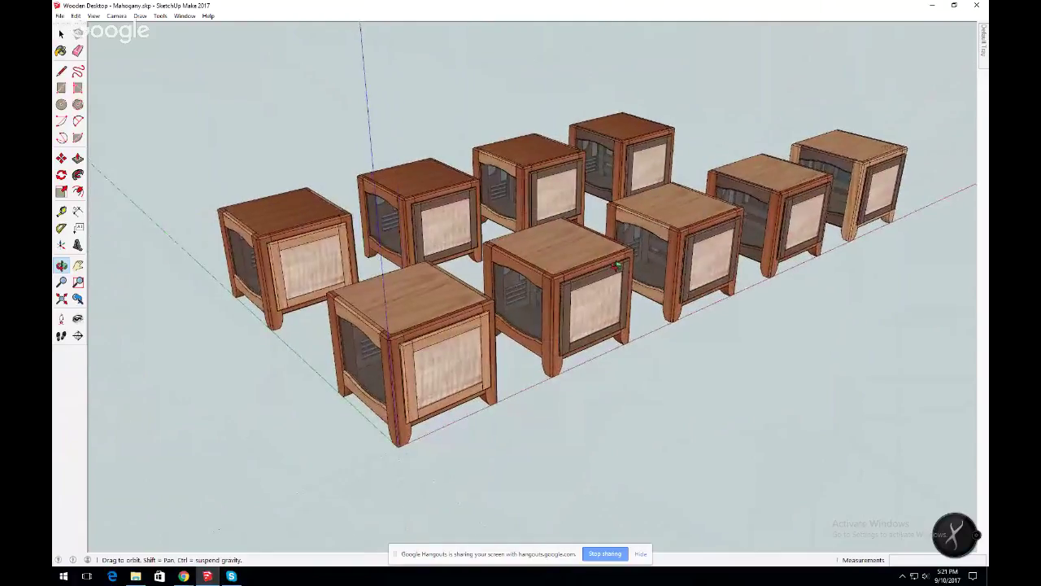
{"action": "scroll", "coordinate": [387, 284], "scroll_direction": "up", "scroll_amount": 2}
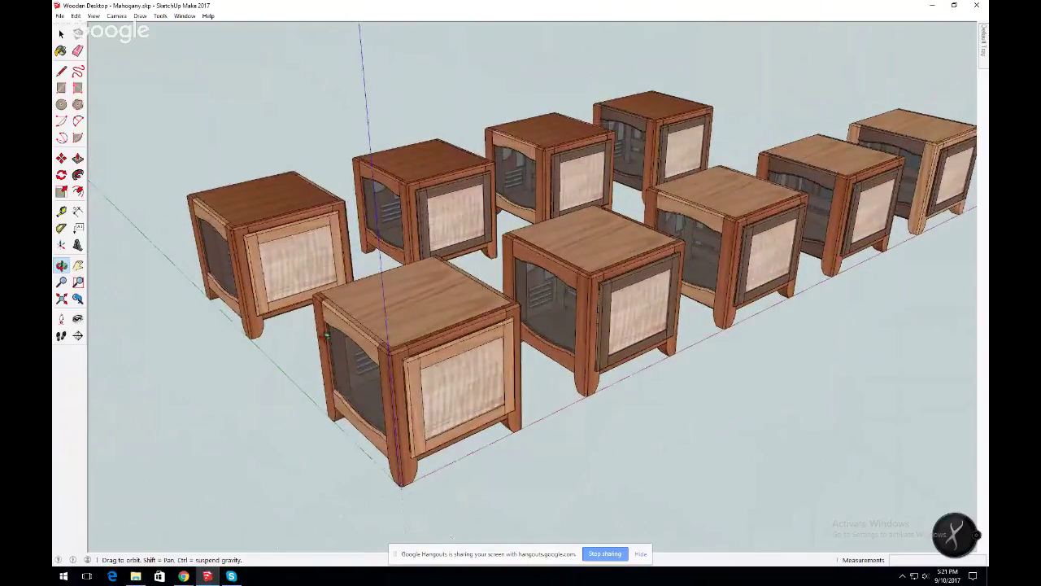
{"action": "left_click_drag", "start_coordinate": [326, 334], "coordinate": [309, 288]}
{"action": "scroll", "coordinate": [242, 331], "scroll_direction": "down", "scroll_amount": 2}
{"action": "scroll", "coordinate": [242, 331], "scroll_direction": "up", "scroll_amount": 3}
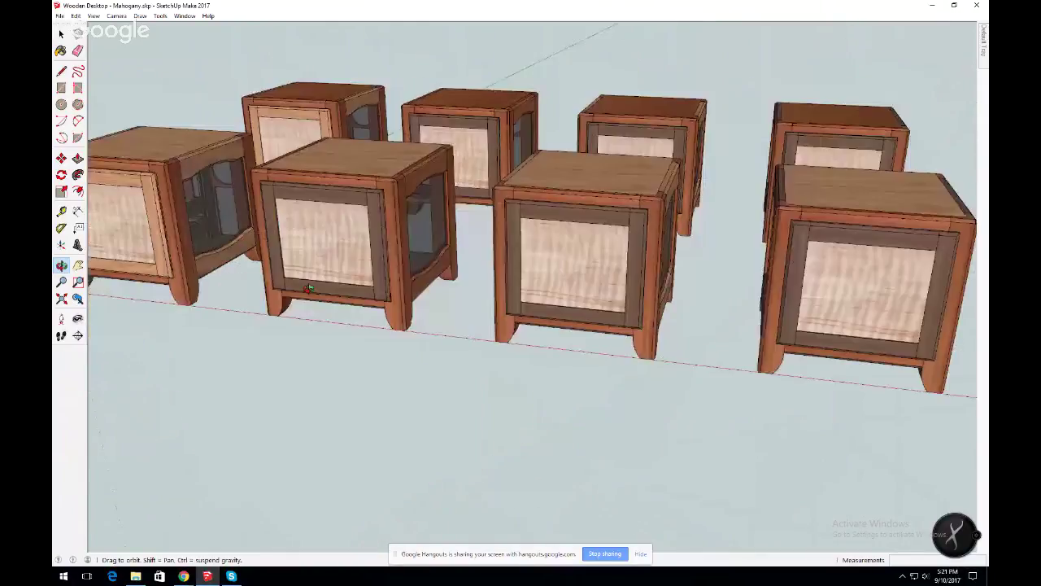
{"action": "scroll", "coordinate": [249, 286], "scroll_direction": "down", "scroll_amount": 5}
{"action": "left_click_drag", "start_coordinate": [248, 268], "coordinate": [648, 327]}
{"action": "left_click_drag", "start_coordinate": [725, 291], "coordinate": [390, 333]}
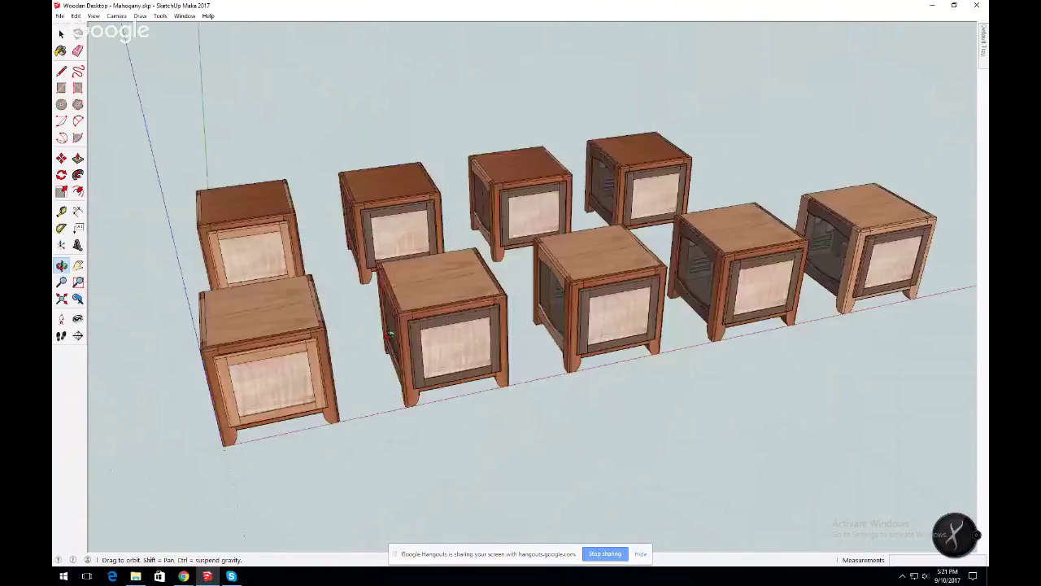
{"action": "left_click_drag", "start_coordinate": [521, 301], "coordinate": [433, 312]}
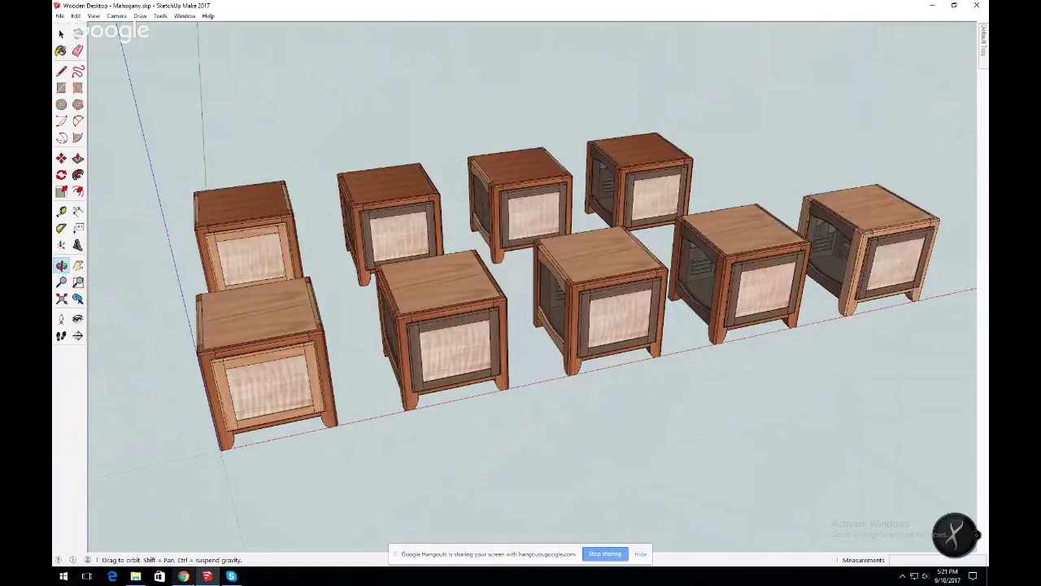
Open Wooden Desktop.skp through File > Open and dismiss the loading message.
{"action": "left_click", "coordinate": [59, 16]}
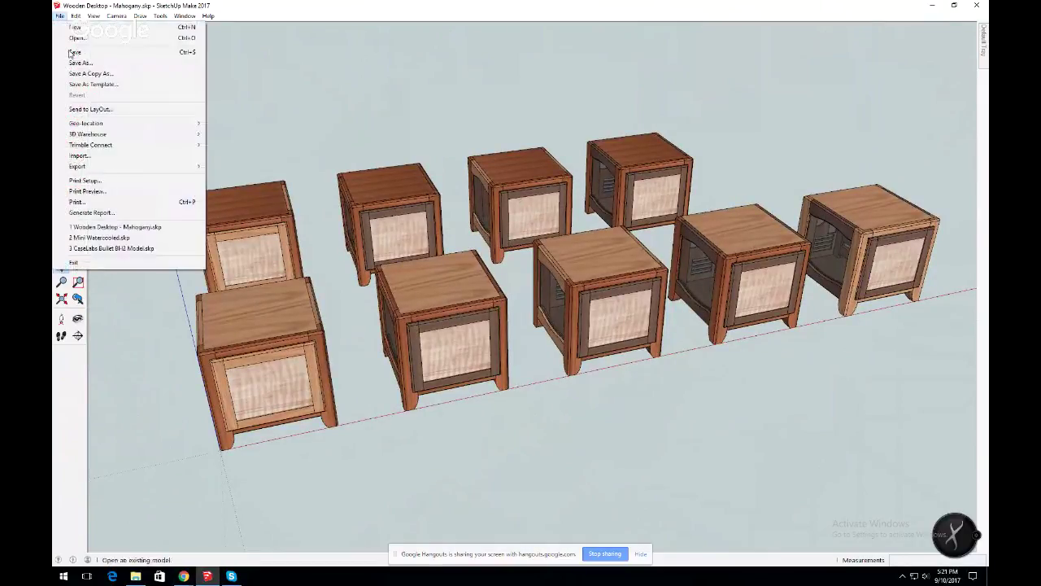
{"action": "left_click", "coordinate": [78, 38]}
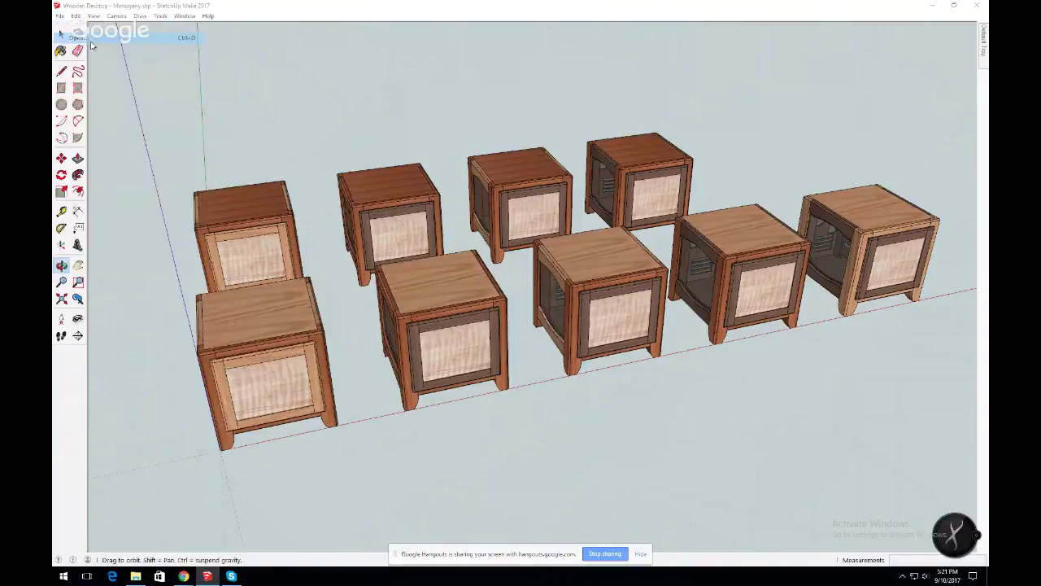
{"action": "scroll", "coordinate": [311, 222], "scroll_direction": "down", "scroll_amount": 10}
{"action": "scroll", "coordinate": [312, 221], "scroll_direction": "down", "scroll_amount": 1}
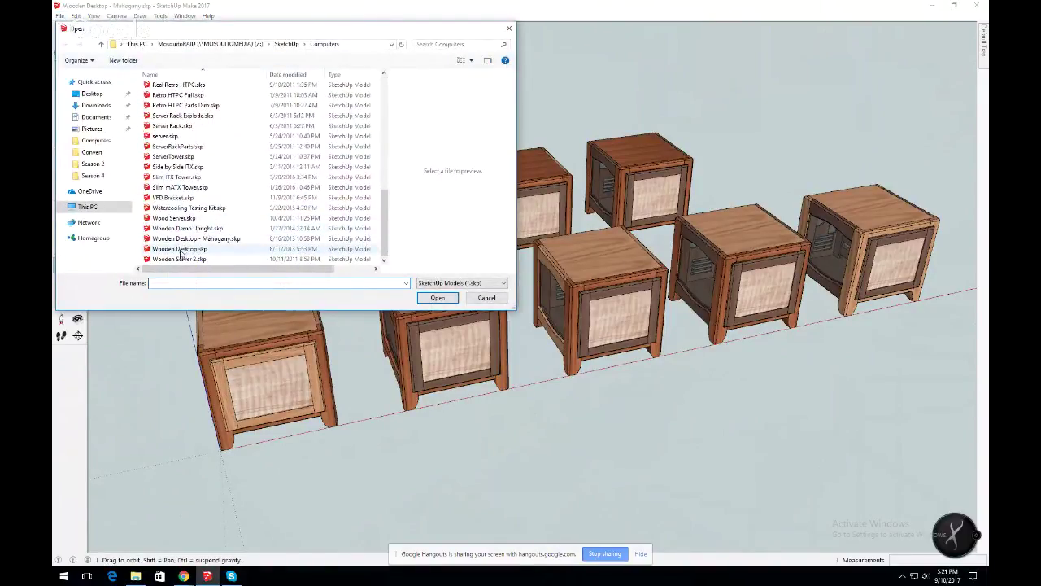
{"action": "left_click", "coordinate": [181, 249]}
{"action": "double_click", "coordinate": [177, 250]}
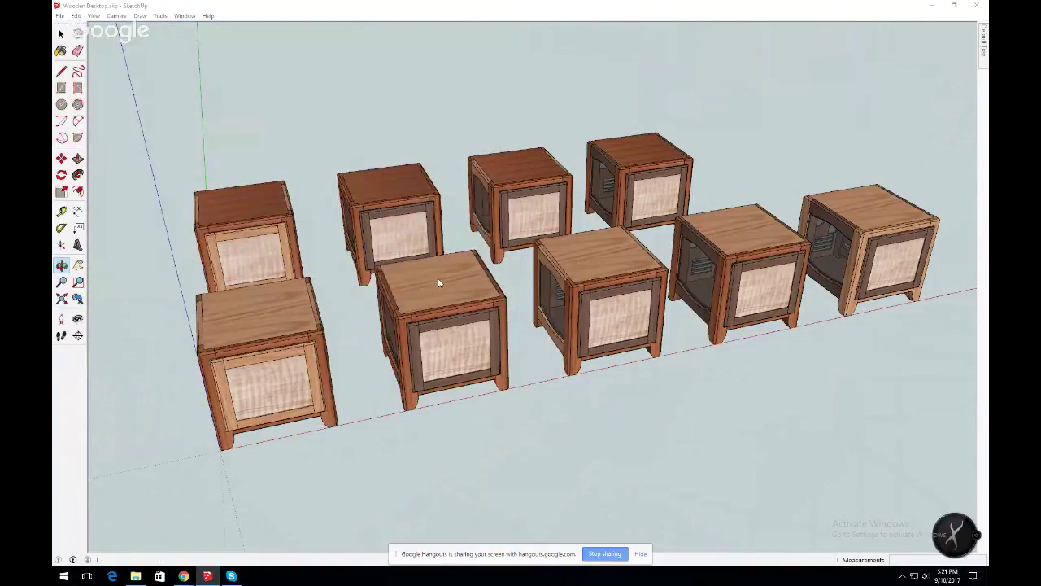
{"action": "left_click", "coordinate": [572, 319]}
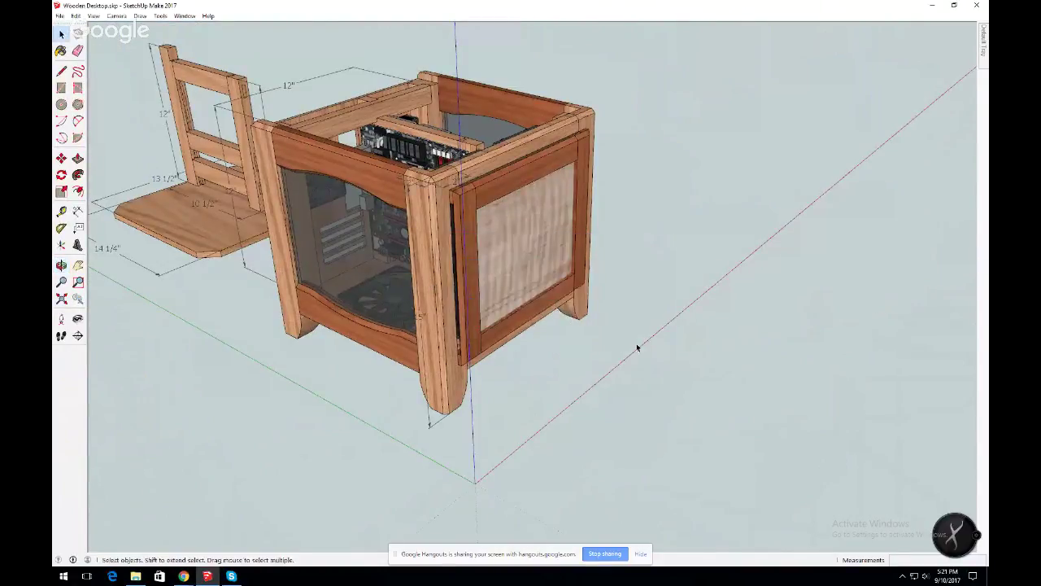
Orbit to look at the wooden cabinet from above.
{"action": "scroll", "coordinate": [573, 333], "scroll_direction": "down", "scroll_amount": 5}
{"action": "scroll", "coordinate": [555, 317], "scroll_direction": "up", "scroll_amount": 5}
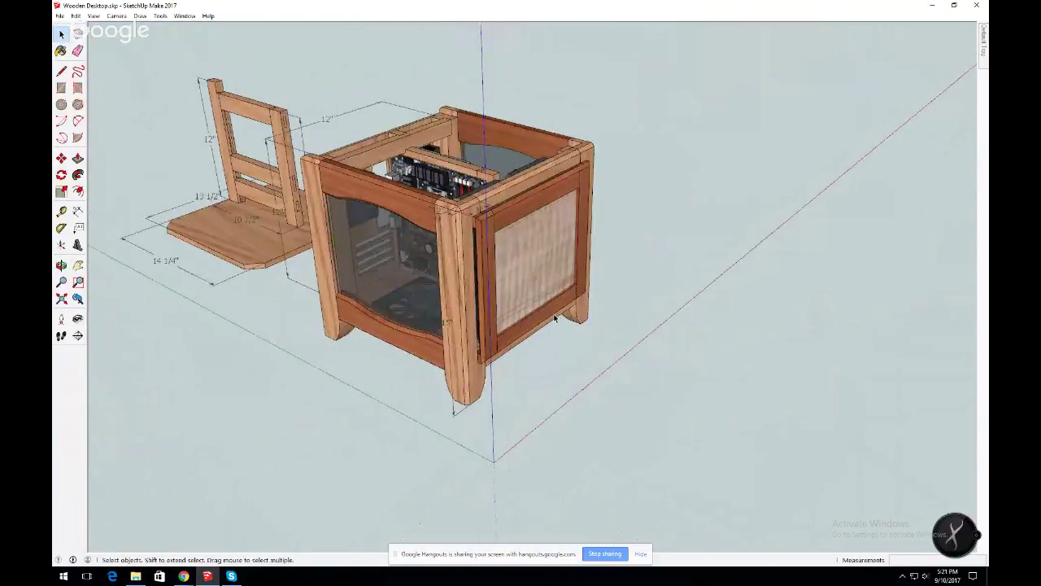
{"action": "key", "text": "o"}
{"action": "left_click_drag", "start_coordinate": [397, 350], "coordinate": [546, 300]}
{"action": "scroll", "coordinate": [502, 283], "scroll_direction": "down", "scroll_amount": 5}
{"action": "scroll", "coordinate": [326, 236], "scroll_direction": "up", "scroll_amount": 5}
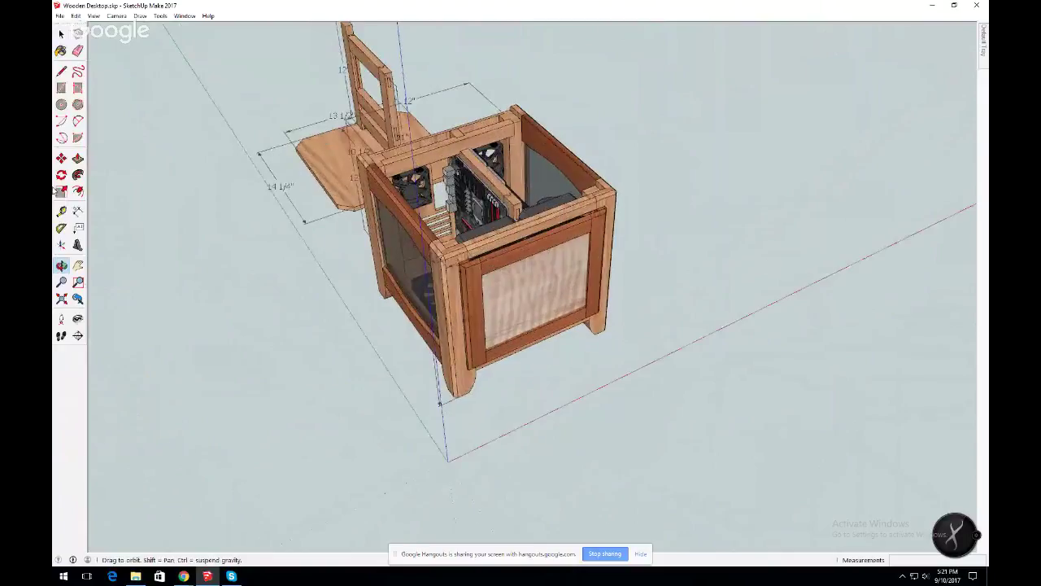
Preview saved models in the Open dialog: Dual ITX, Dew Server, Desktop Waterfall, Art Deco AM1 HTPC.
{"action": "left_click", "coordinate": [59, 15]}
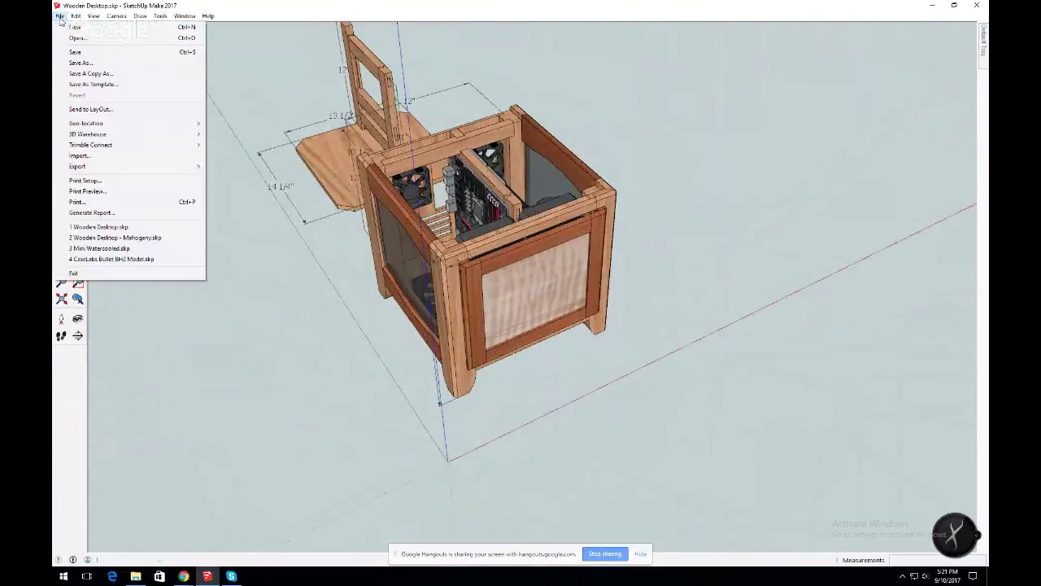
{"action": "left_click", "coordinate": [75, 38]}
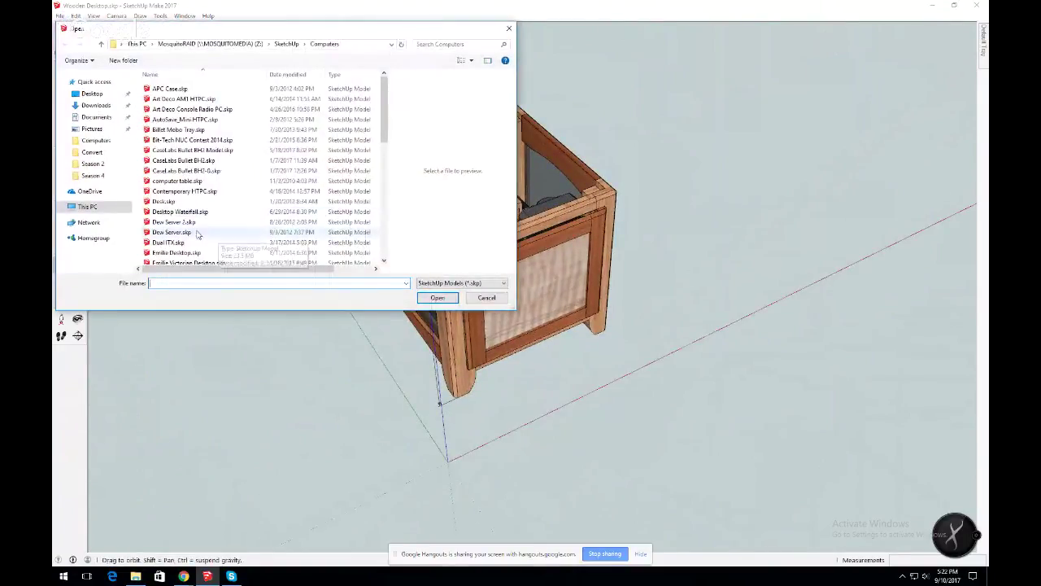
{"action": "left_click", "coordinate": [174, 244]}
{"action": "left_click", "coordinate": [173, 232]}
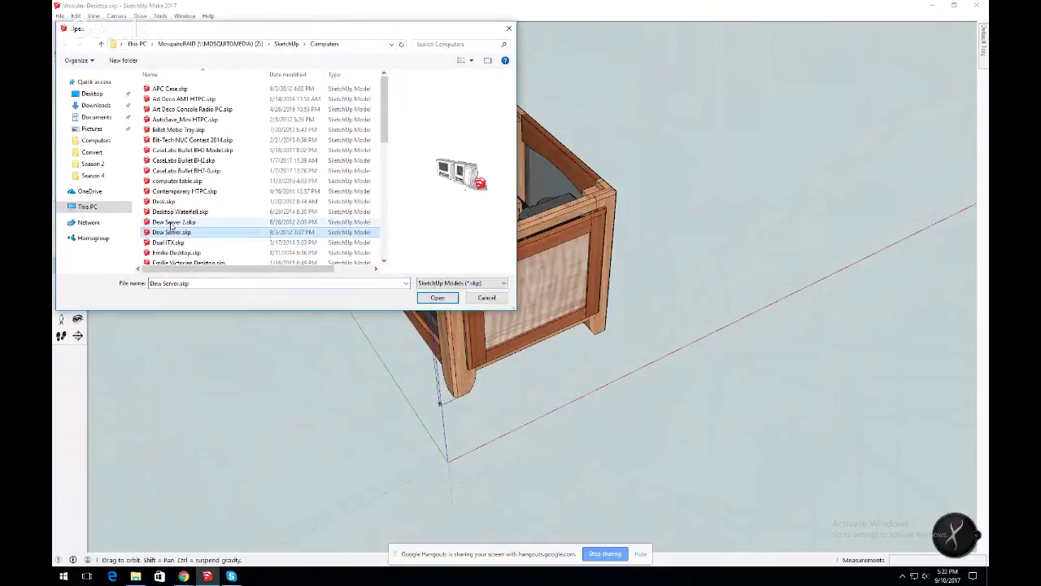
{"action": "left_click", "coordinate": [173, 222]}
{"action": "left_click", "coordinate": [172, 212]}
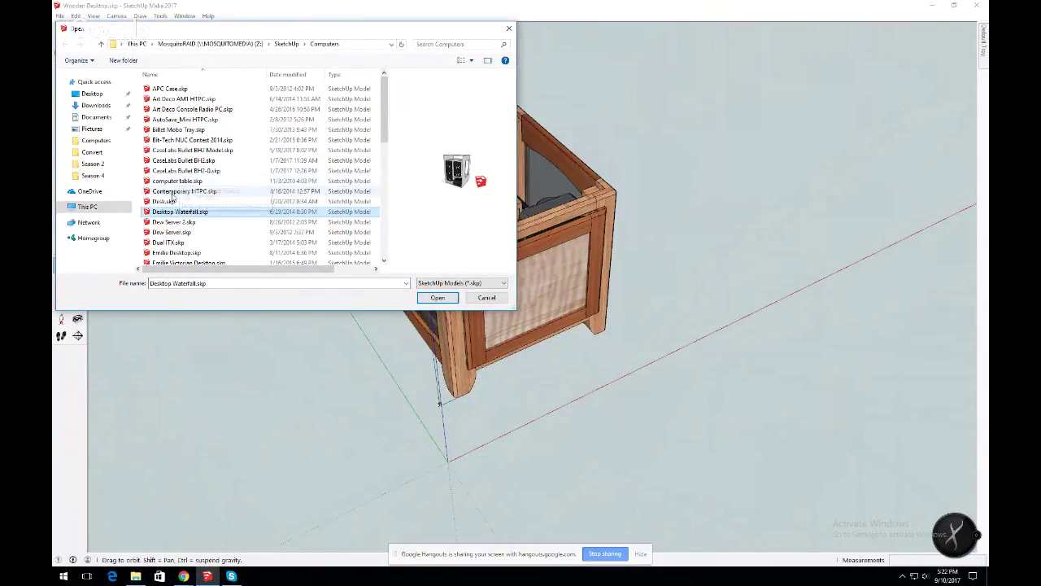
{"action": "left_click", "coordinate": [172, 191]}
{"action": "left_click", "coordinate": [172, 180]}
{"action": "left_click", "coordinate": [172, 181]}
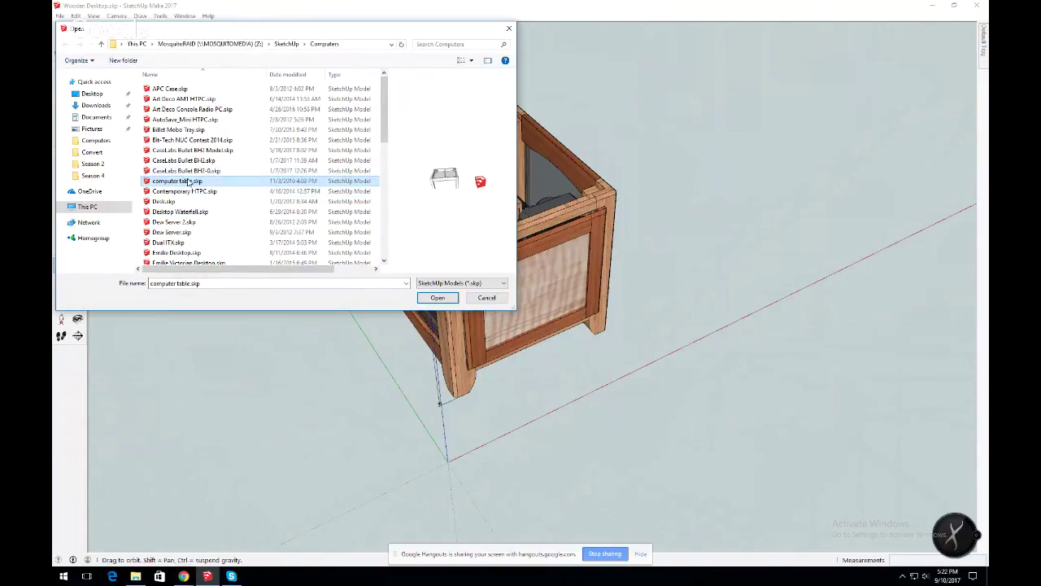
{"action": "left_click", "coordinate": [181, 129]}
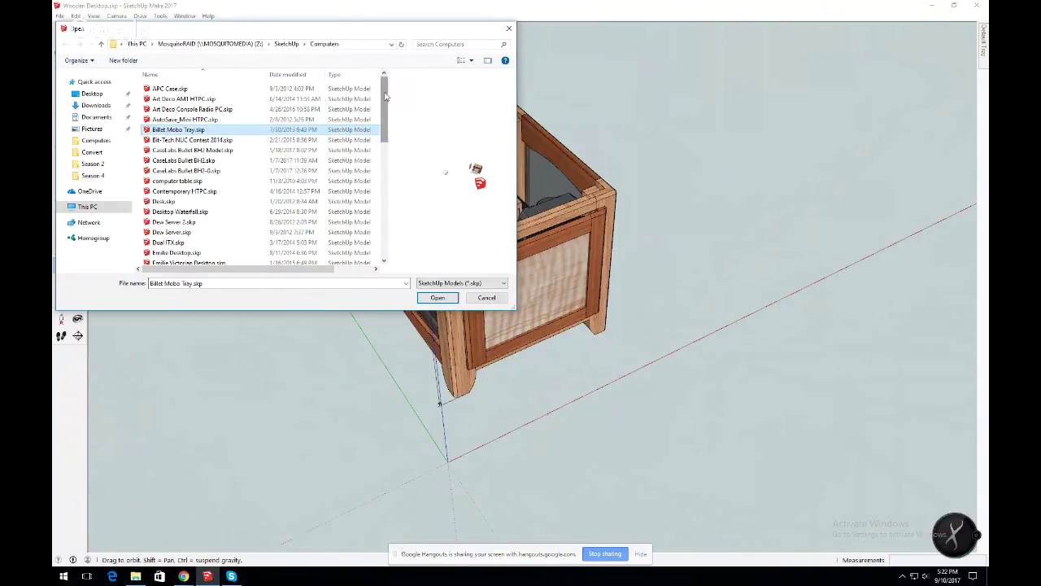
{"action": "left_click", "coordinate": [192, 100]}
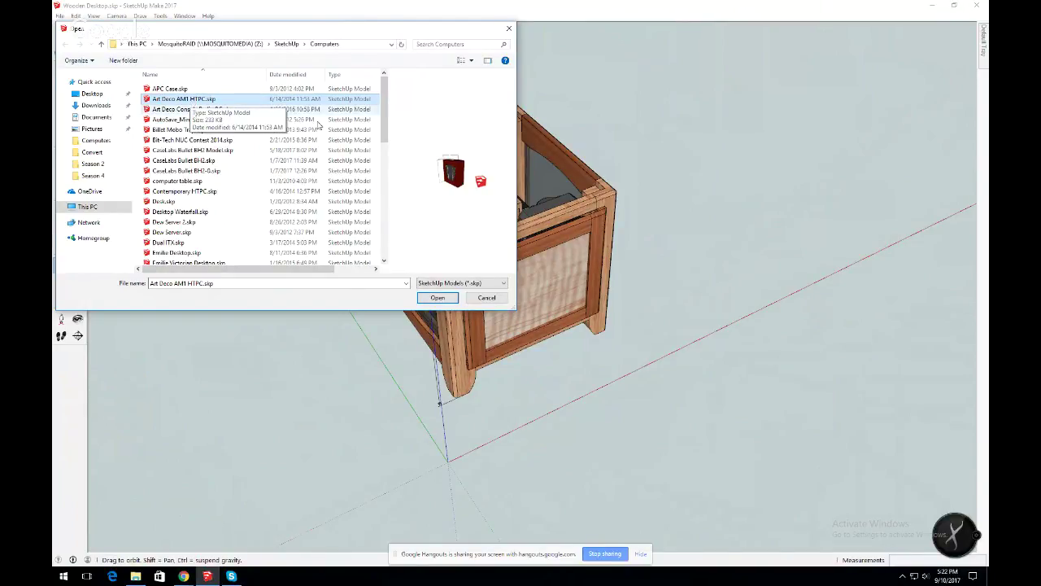
{"action": "left_click_drag", "start_coordinate": [384, 114], "coordinate": [376, 236]}
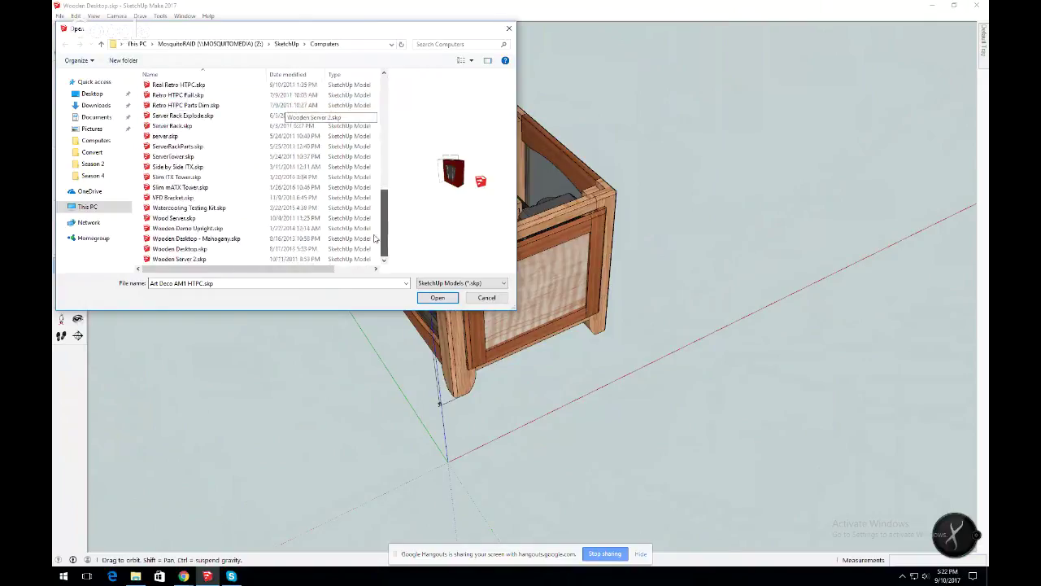
{"action": "scroll", "coordinate": [215, 203], "scroll_direction": "up", "scroll_amount": 4}
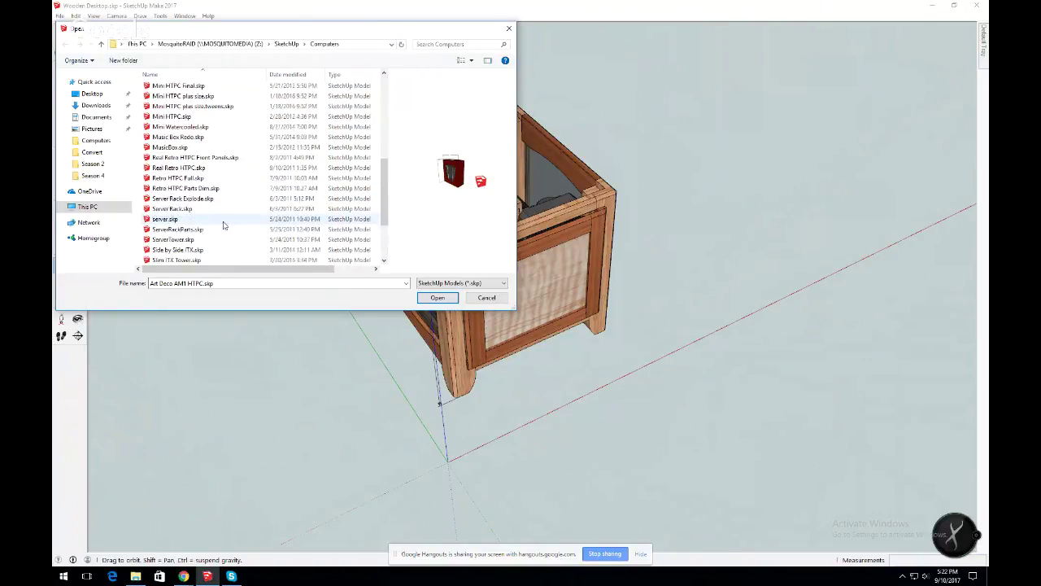
{"action": "scroll", "coordinate": [213, 223], "scroll_direction": "up", "scroll_amount": 3}
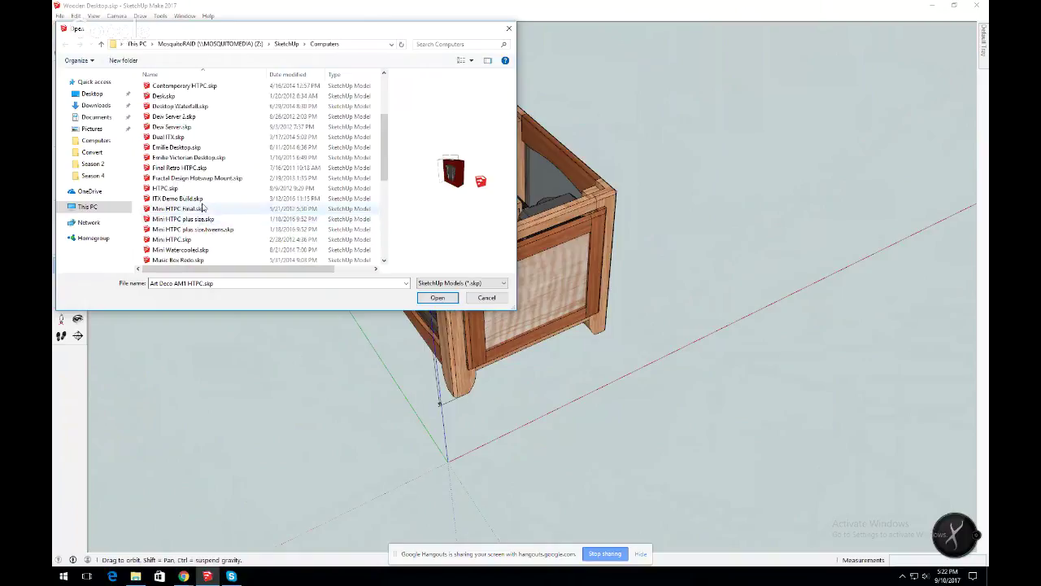
Open the Victorian Desktop model, dismiss the version warning, and orbit closer to the cabinet.
{"action": "left_click", "coordinate": [192, 159]}
{"action": "double_click", "coordinate": [192, 159]}
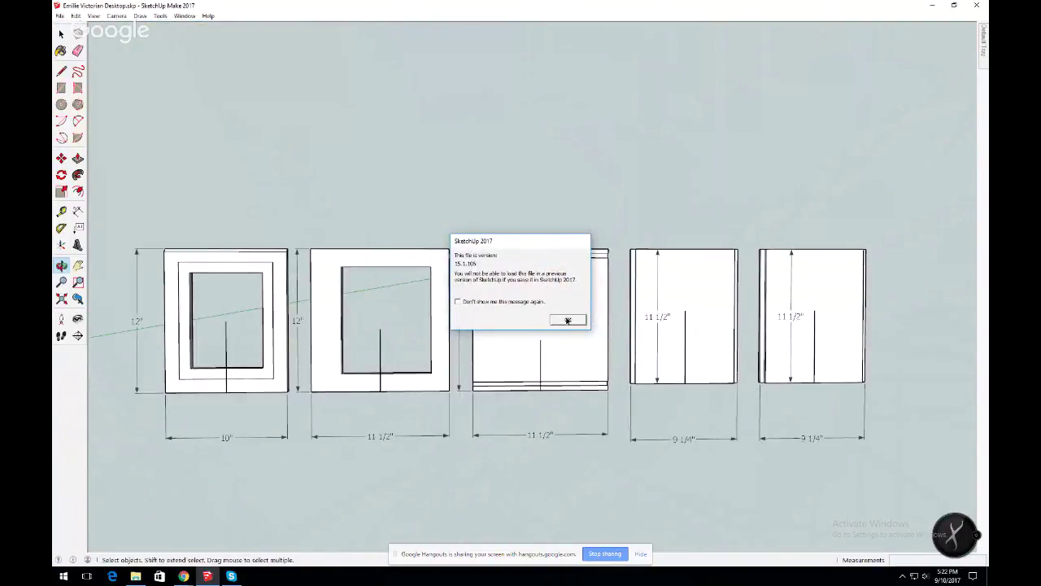
{"action": "left_click", "coordinate": [567, 319]}
{"action": "scroll", "coordinate": [525, 309], "scroll_direction": "down", "scroll_amount": 2}
{"action": "middle_click_drag", "start_coordinate": [754, 299], "coordinate": [239, 293]}
{"action": "scroll", "coordinate": [312, 277], "scroll_direction": "down", "scroll_amount": 2}
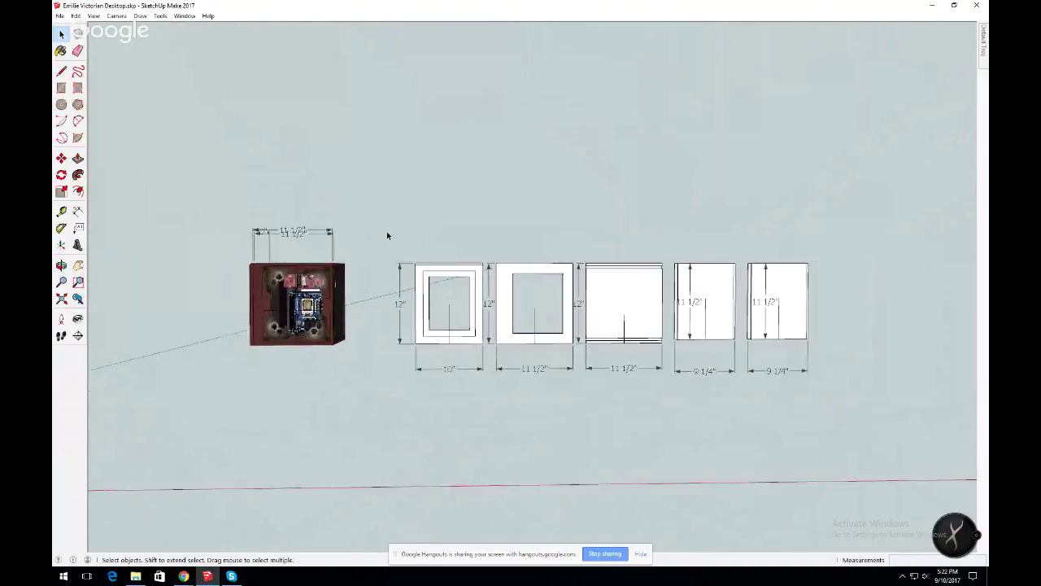
Hide the five flat panel drawings and turn the cabinet to a three-quarter view.
{"action": "left_click_drag", "start_coordinate": [380, 216], "coordinate": [897, 428]}
{"action": "right_click", "coordinate": [642, 289]}
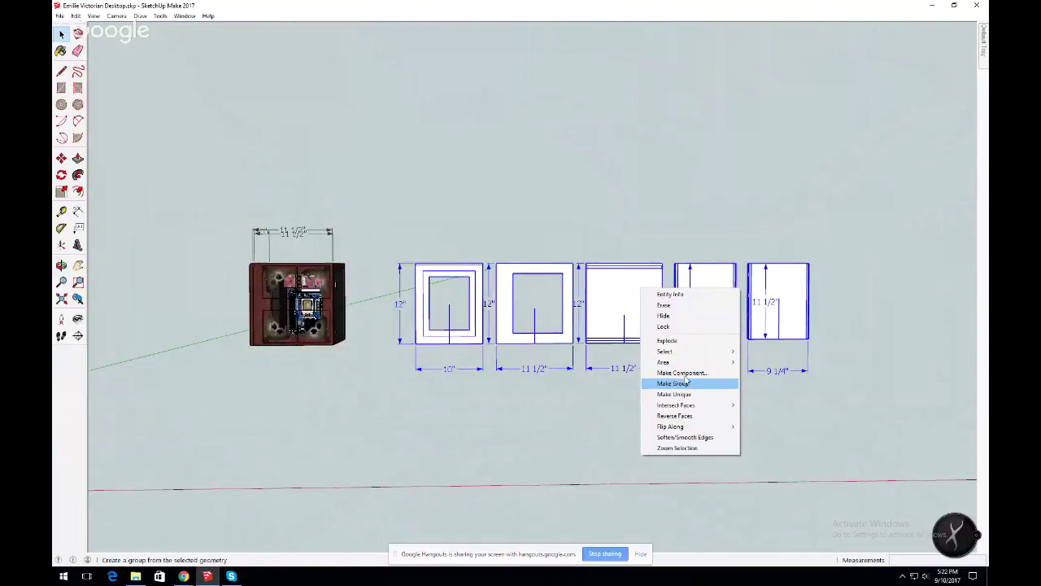
{"action": "left_click", "coordinate": [666, 316]}
{"action": "key", "text": "o"}
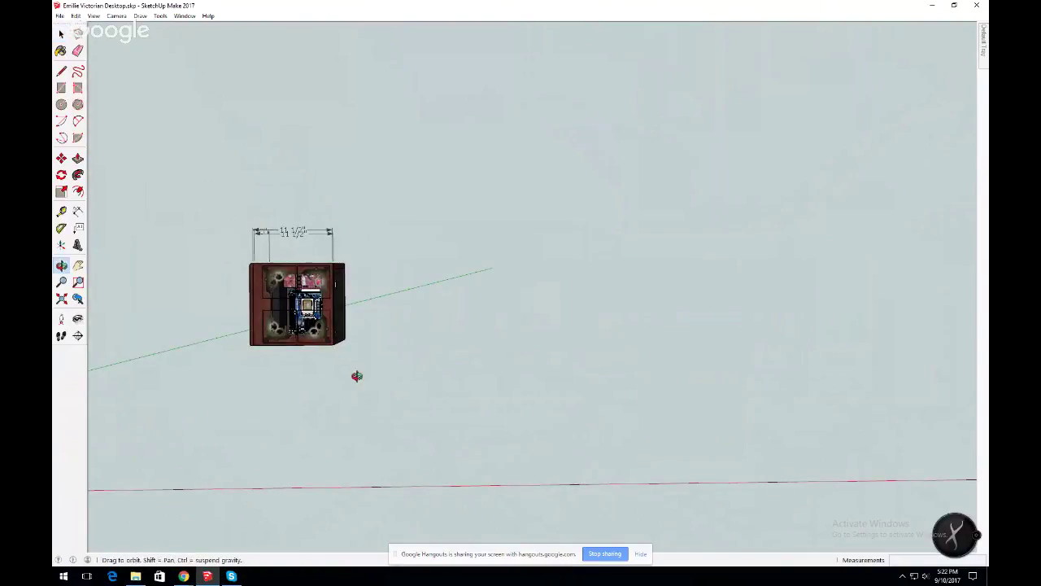
{"action": "left_click_drag", "start_coordinate": [250, 323], "coordinate": [532, 275]}
{"action": "scroll", "coordinate": [361, 300], "scroll_direction": "up", "scroll_amount": 5}
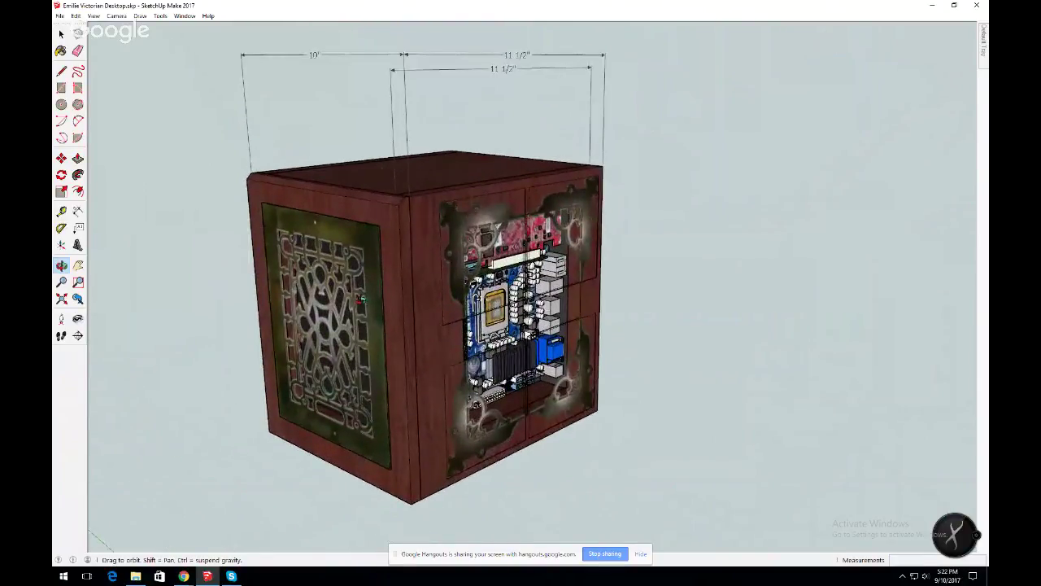
Delete the dimension annotations above the cabinet and swing round to its grille face.
{"action": "key", "text": "space"}
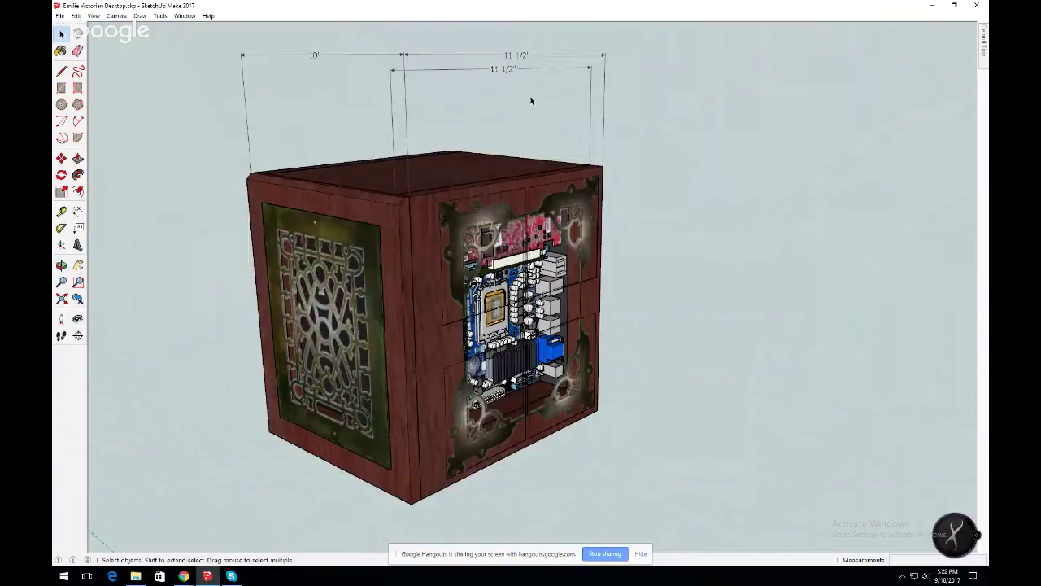
{"action": "key", "text": "Delete"}
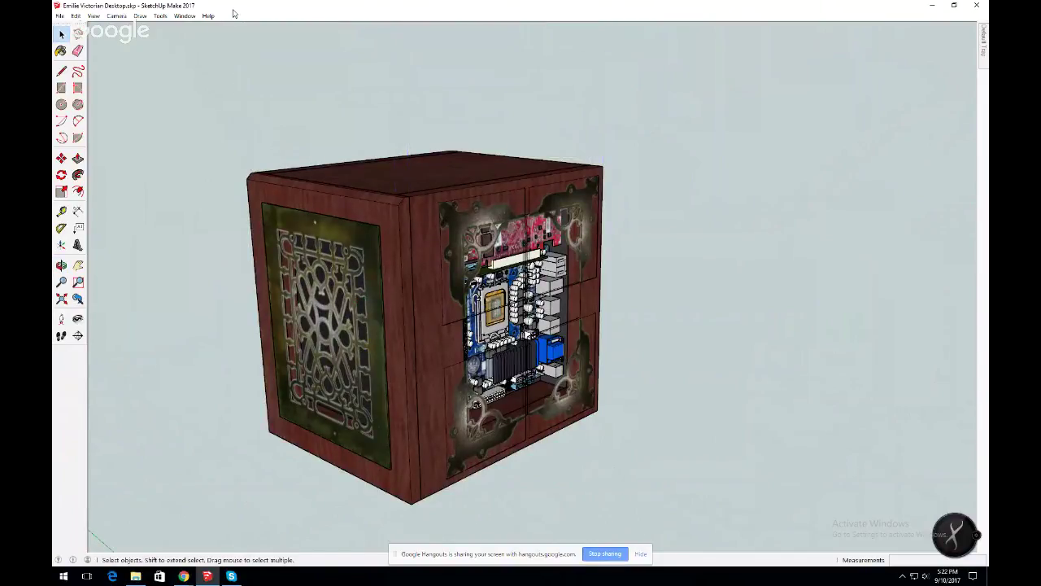
{"action": "key", "text": "o"}
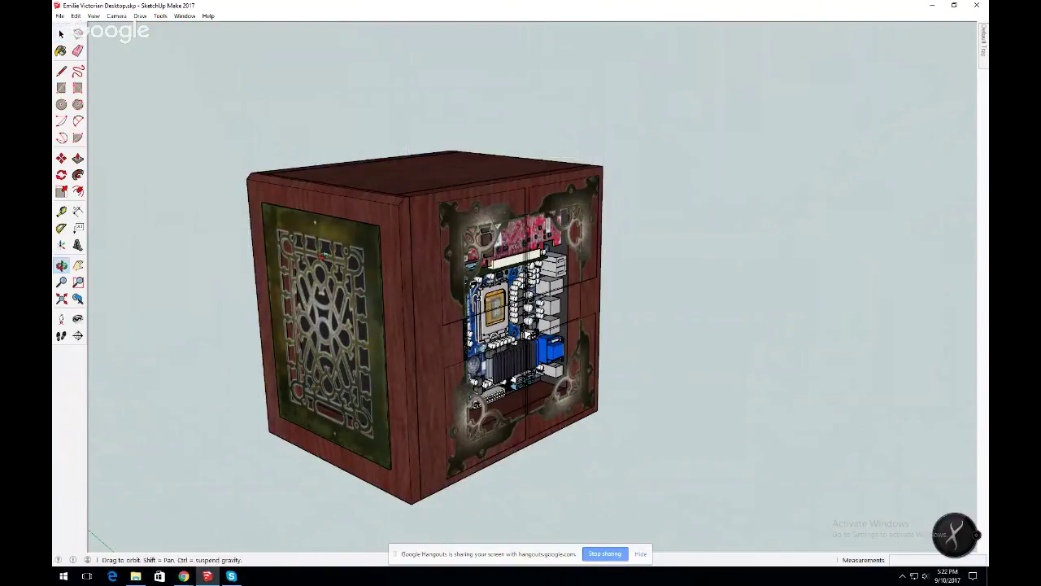
{"action": "left_click_drag", "start_coordinate": [321, 254], "coordinate": [547, 262]}
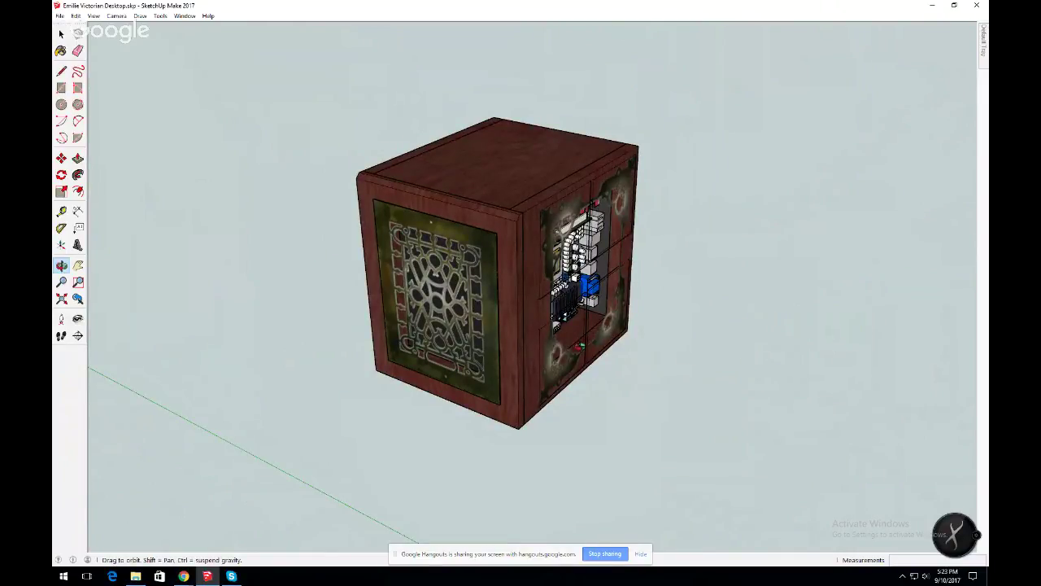
{"action": "left_click_drag", "start_coordinate": [544, 419], "coordinate": [363, 325]}
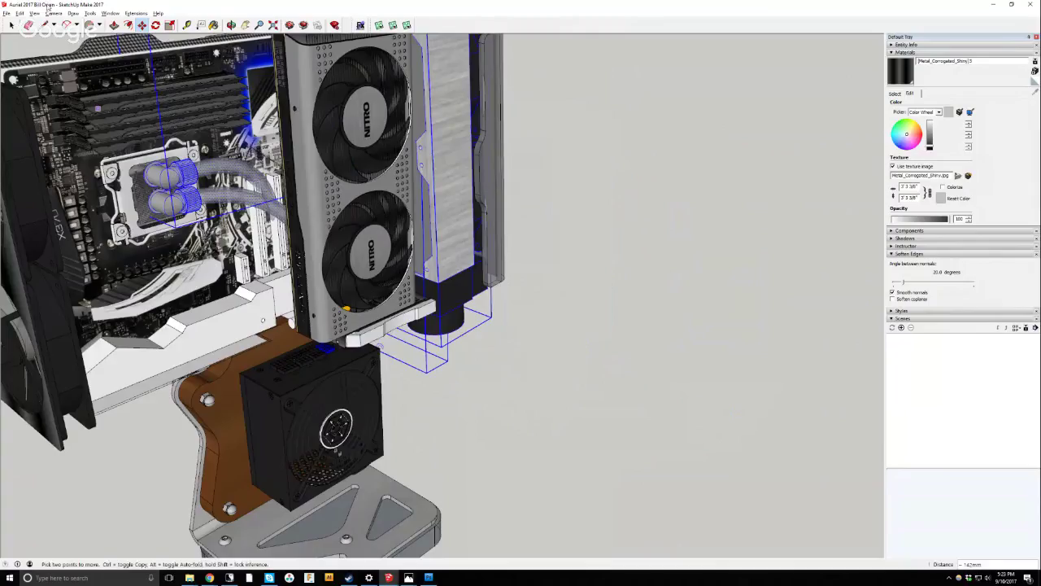
Turn the cabinet's right side toward the viewer and call up the browser windows.
{"action": "left_click", "coordinate": [53, 13]}
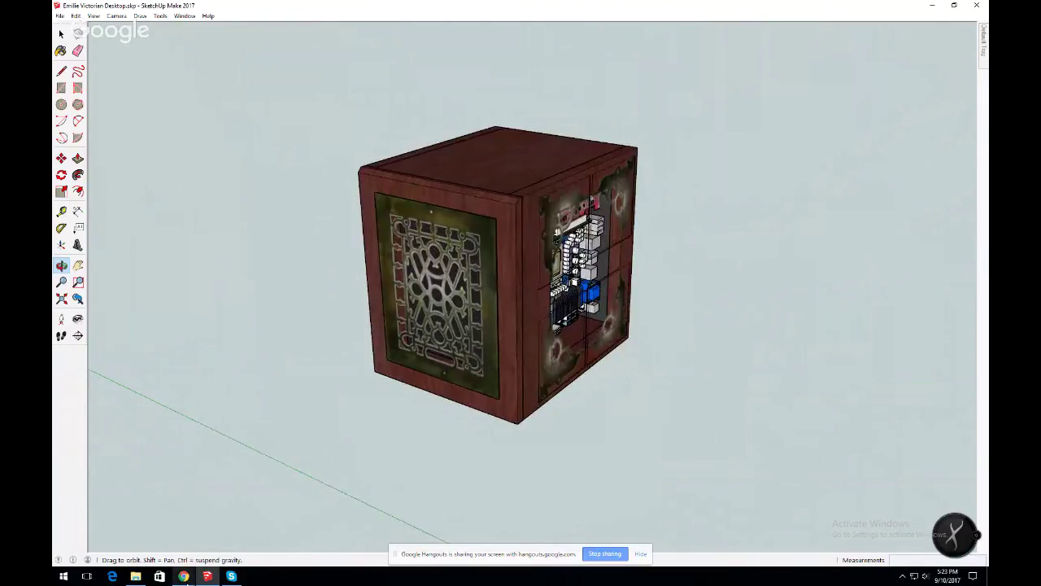
{"action": "mouse_move", "coordinate": [186, 580]}
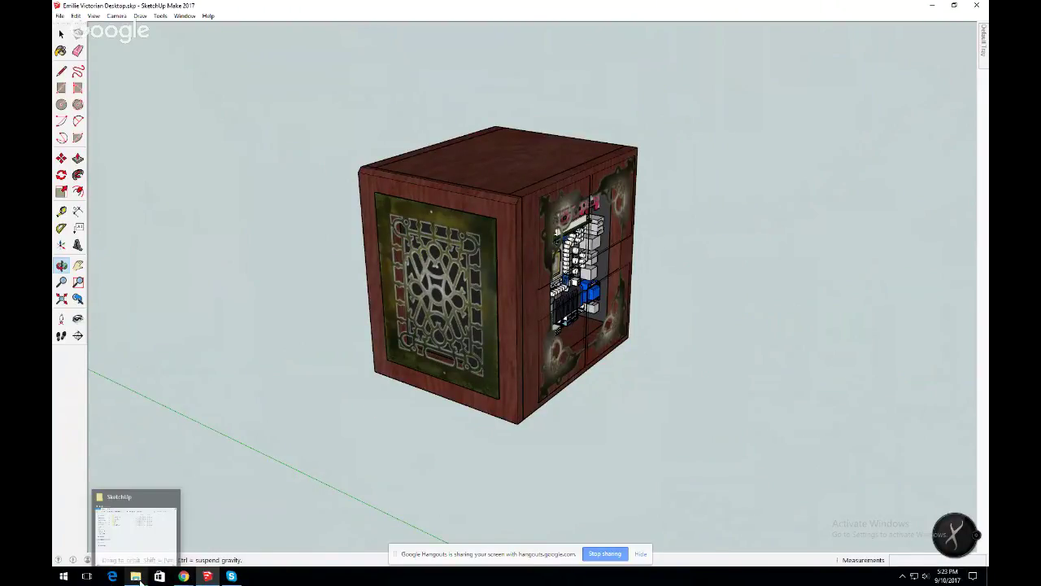
{"action": "mouse_move", "coordinate": [434, 311]}
{"action": "left_mouse_down"}
{"action": "mouse_move", "coordinate": [410, 311]}
{"action": "mouse_move", "coordinate": [416, 283]}
{"action": "mouse_move", "coordinate": [437, 293]}
{"action": "left_mouse_up"}
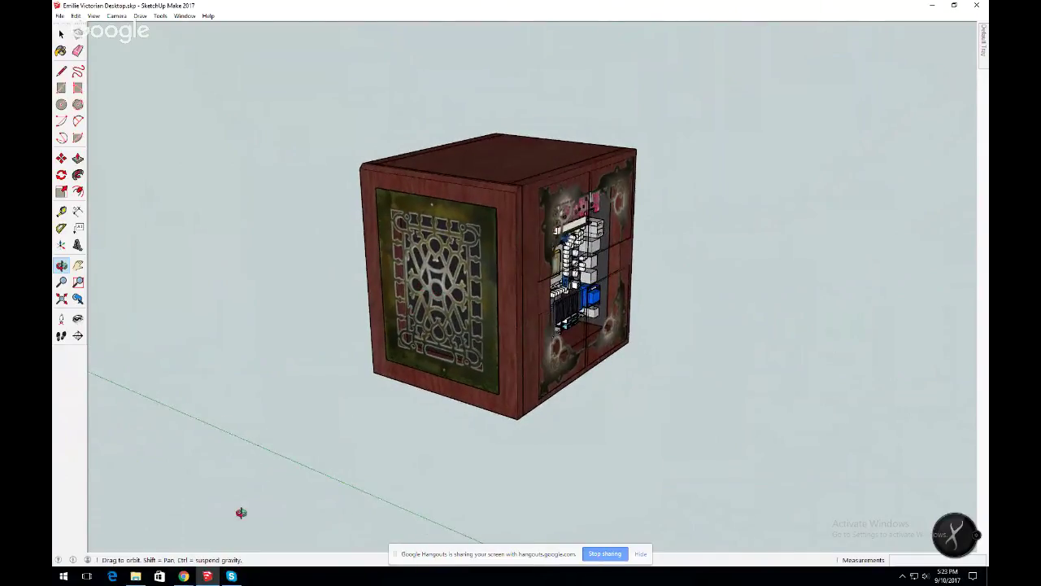
{"action": "left_click", "coordinate": [186, 576]}
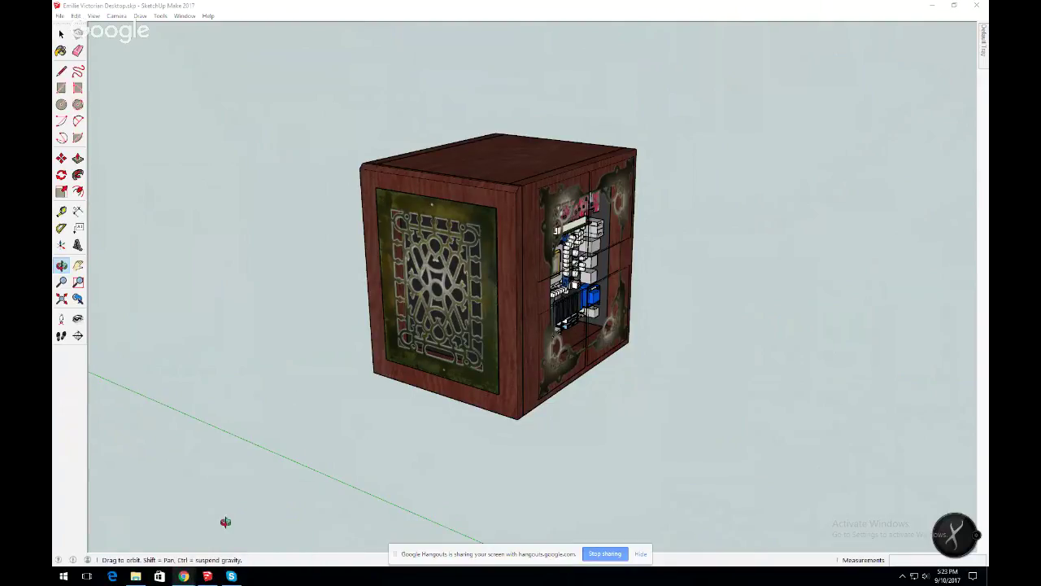
Open a new Chrome tab with the Mosquito Projects gallery's Computers category.
{"action": "mouse_move", "coordinate": [186, 575]}
{"action": "left_click", "coordinate": [99, 537]}
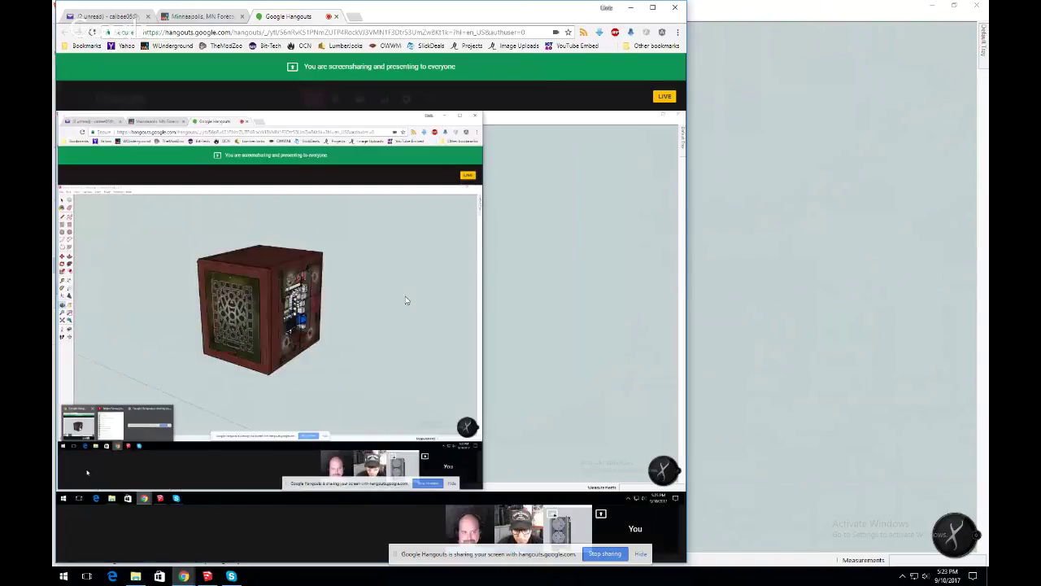
{"action": "key", "text": "ctrl+t"}
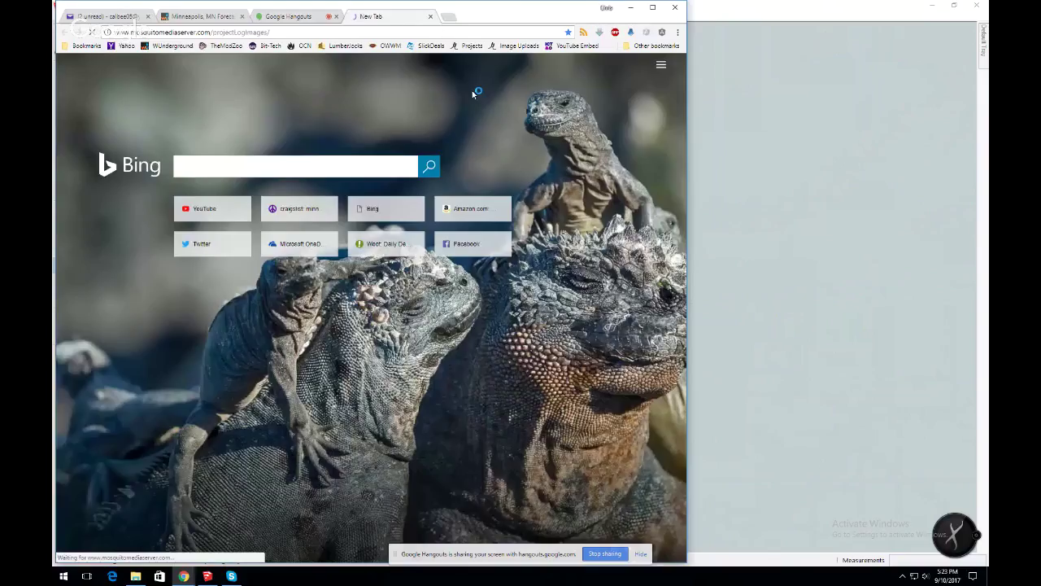
{"action": "left_click", "coordinate": [472, 46]}
{"action": "left_click", "coordinate": [343, 102]}
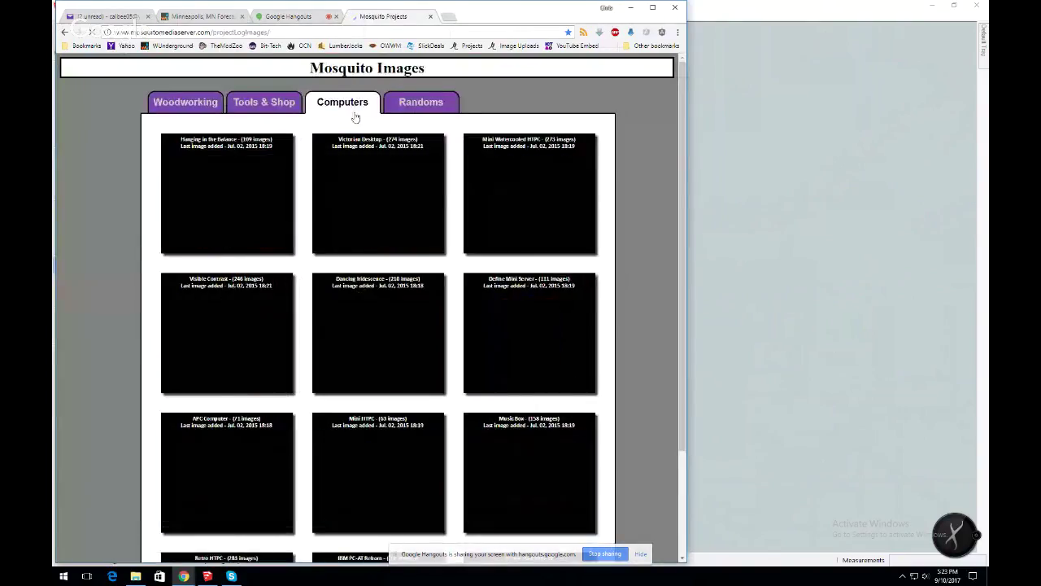
Switch the SketchUp camera to Perspective view.
{"action": "key", "text": "alt+Tab"}
{"action": "left_click", "coordinate": [54, 13]}
{"action": "left_click", "coordinate": [86, 64]}
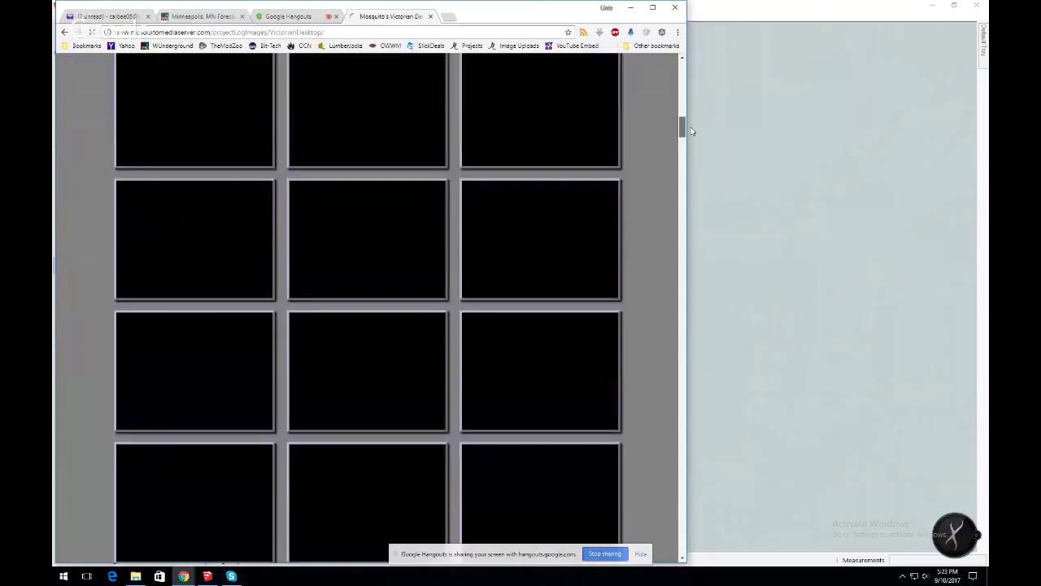
Scroll the Victorian Desktop gallery and open the wooden cabinet photo full size.
{"action": "left_click_drag", "start_coordinate": [683, 128], "coordinate": [669, 549]}
{"action": "scroll", "coordinate": [665, 391], "scroll_direction": "up", "scroll_amount": 5}
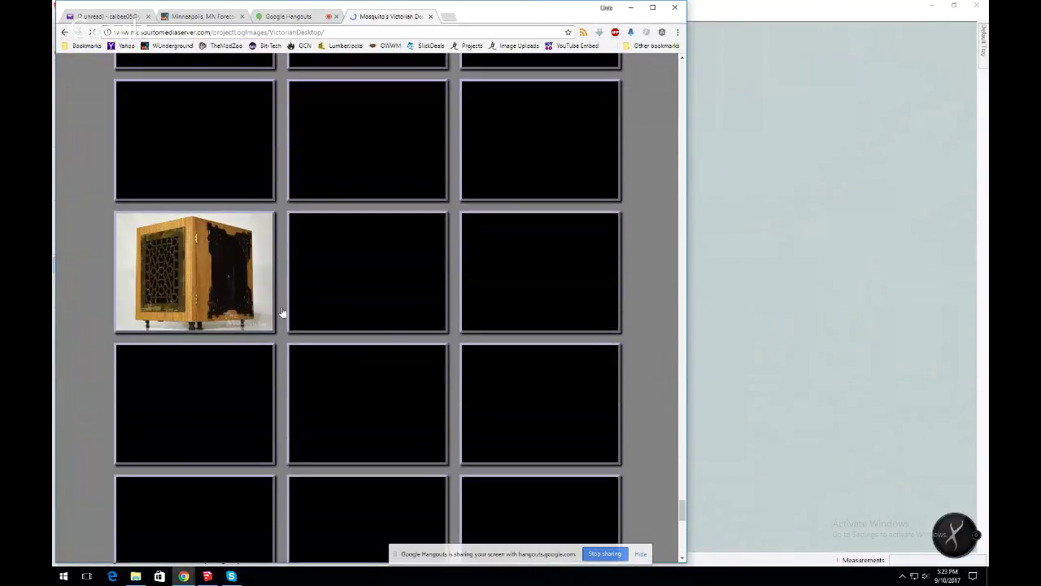
{"action": "left_click", "coordinate": [154, 252]}
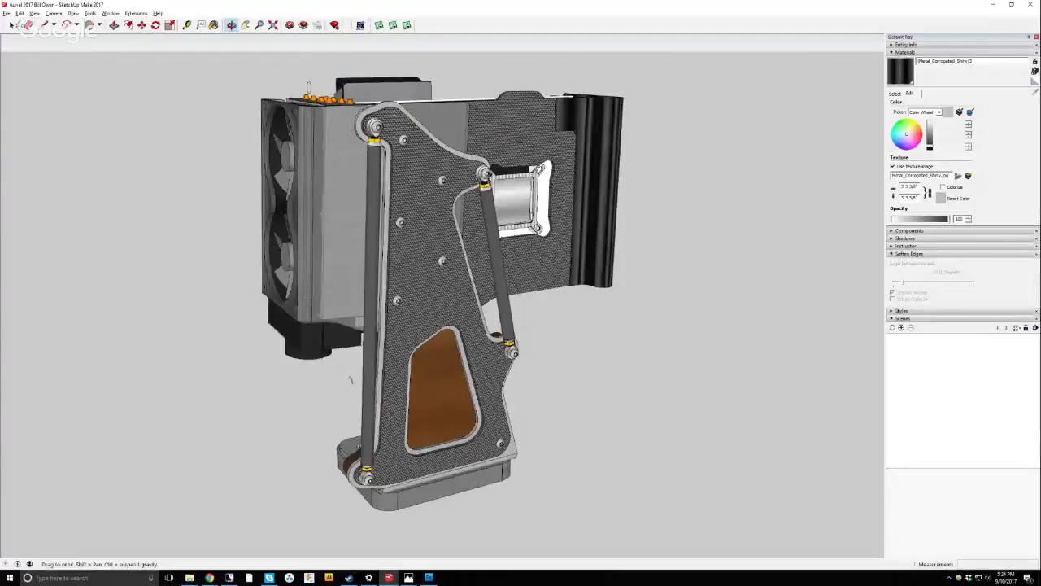
Paint the side plate inside its group with Metal_Corrugated_Shiny, then exit the group.
{"action": "key", "text": "space"}
{"action": "double_click", "coordinate": [433, 207]}
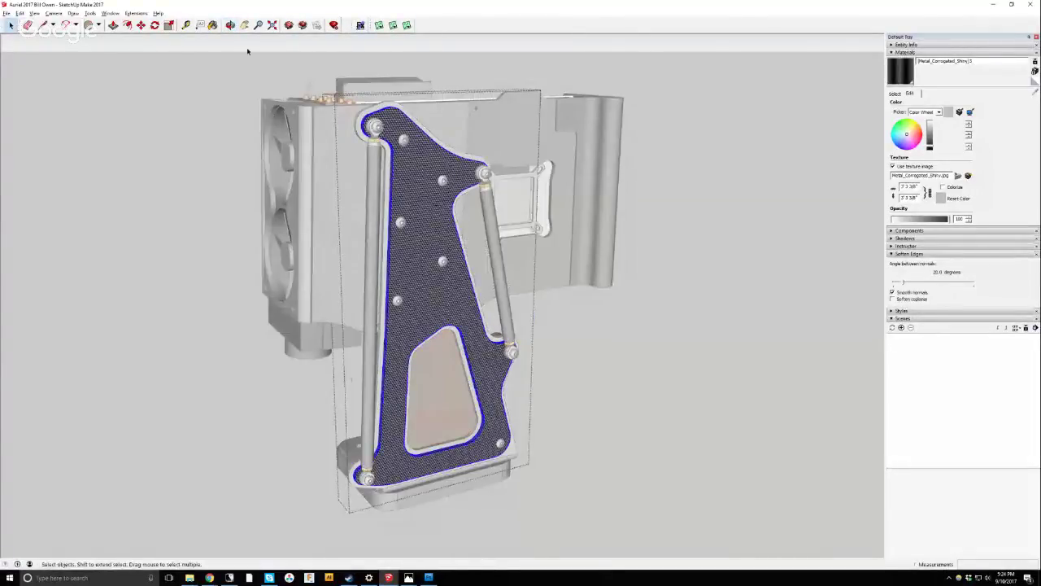
{"action": "left_click", "coordinate": [212, 24]}
{"action": "left_click", "coordinate": [416, 162]}
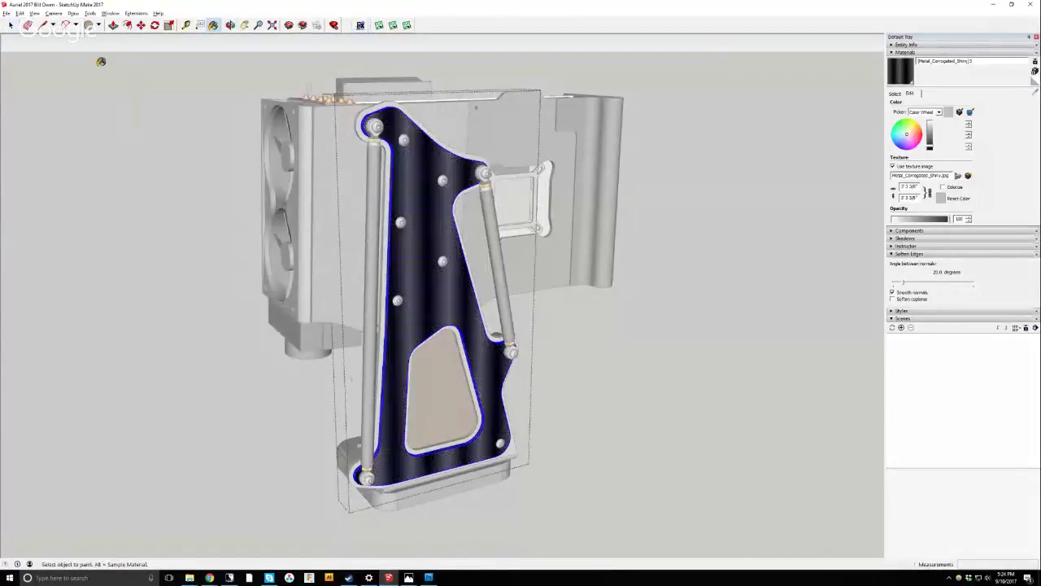
{"action": "left_click", "coordinate": [12, 25]}
{"action": "left_click", "coordinate": [77, 145]}
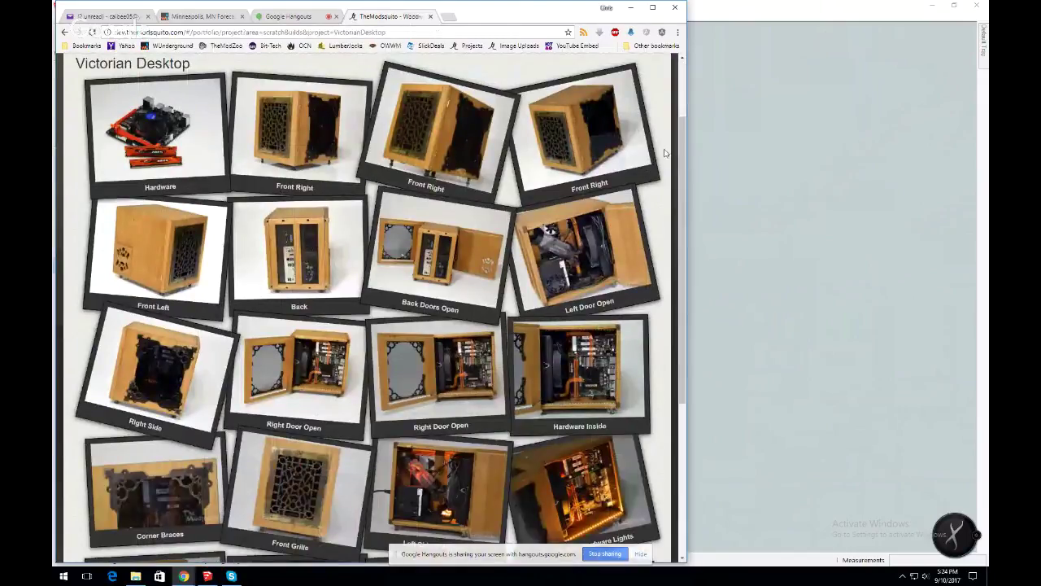
Open the full-size front-right photo of the wooden Victorian desktop, with the SketchUp window narrowed beside it.
{"action": "scroll", "coordinate": [664, 153], "scroll_direction": "down", "scroll_amount": 1}
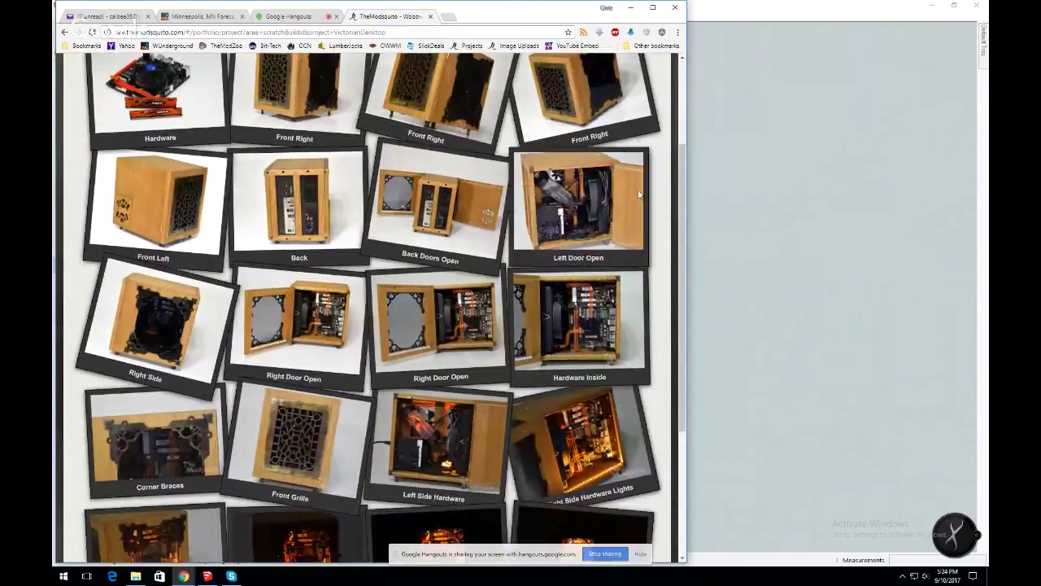
{"action": "scroll", "coordinate": [659, 192], "scroll_direction": "up", "scroll_amount": 2}
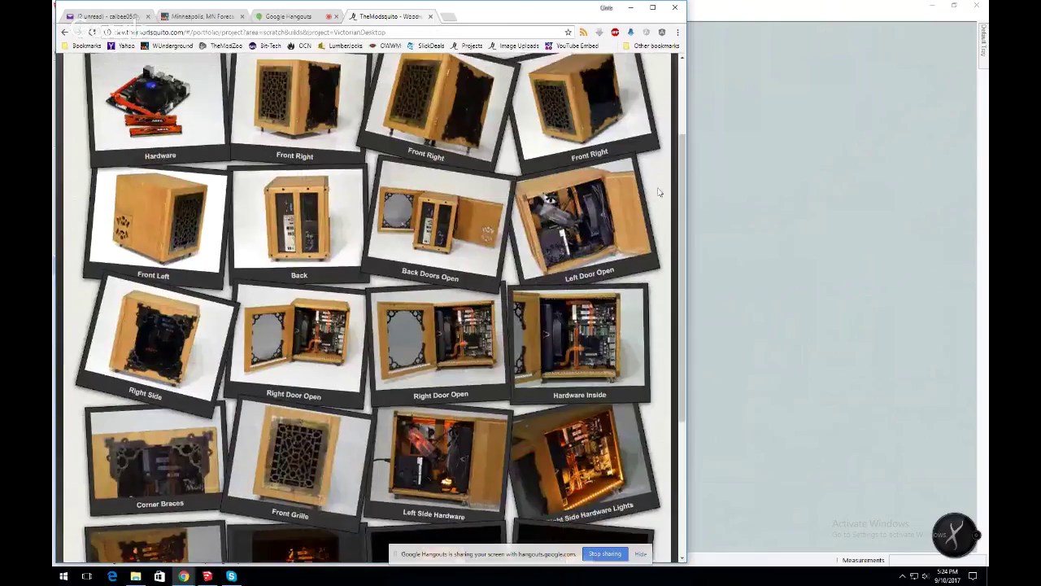
{"action": "left_click", "coordinate": [429, 193]}
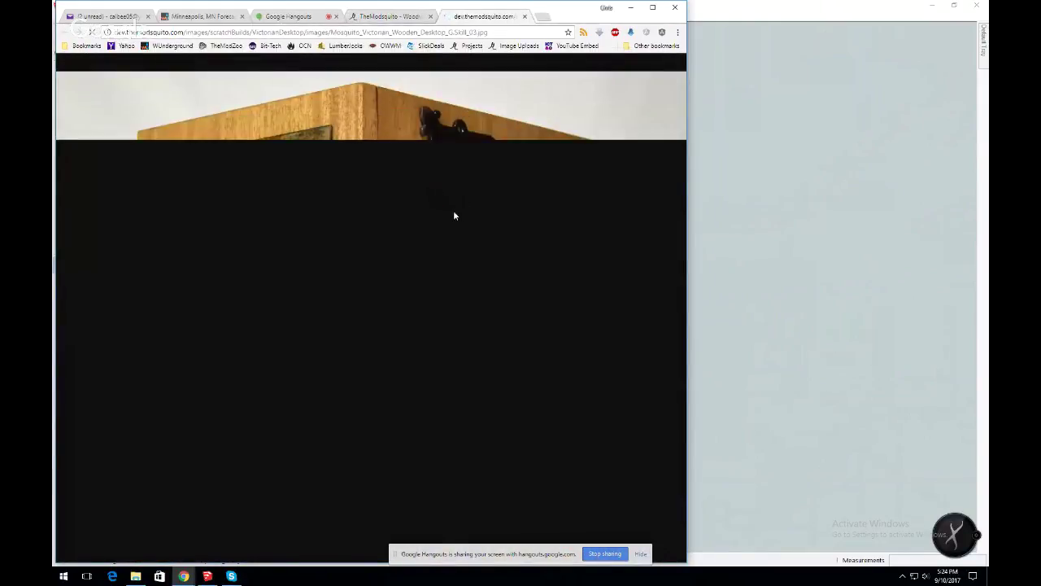
{"action": "double_click", "coordinate": [802, 5]}
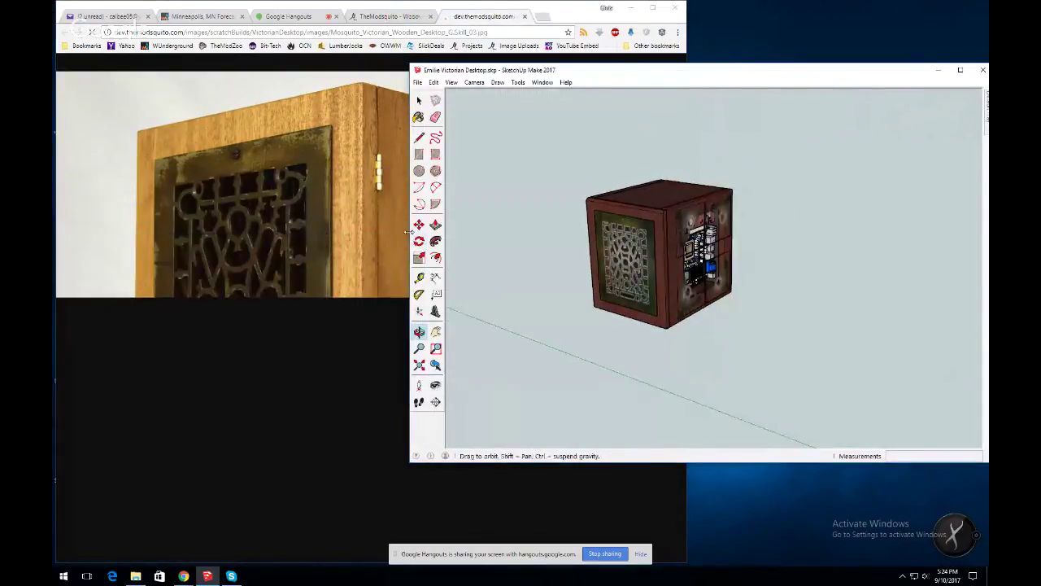
{"action": "mouse_move", "coordinate": [411, 236]}
{"action": "left_mouse_down"}
{"action": "mouse_move", "coordinate": [690, 234]}
{"action": "mouse_move", "coordinate": [663, 235]}
{"action": "left_mouse_up"}
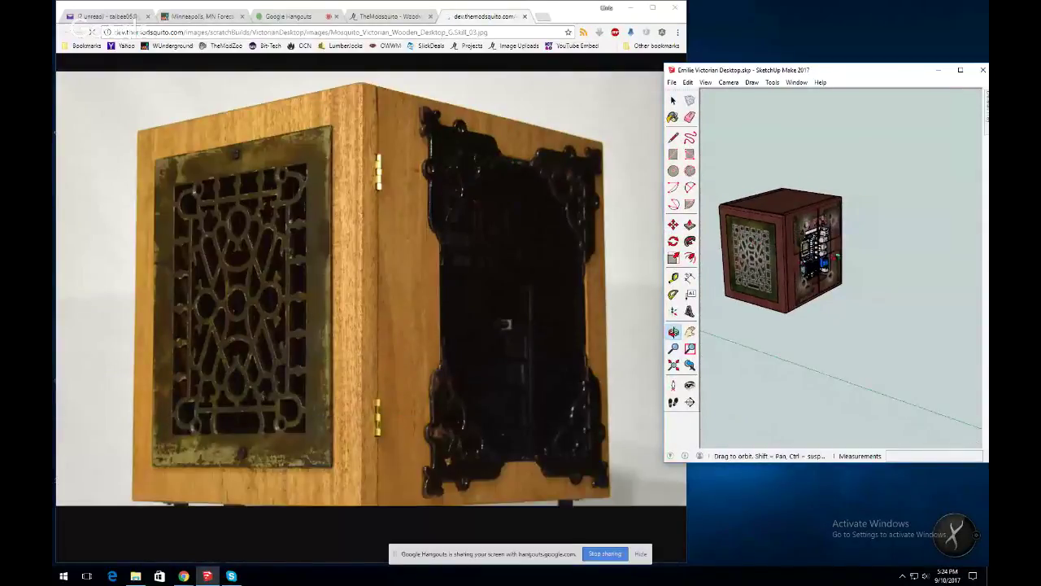
Pan and orbit the case model to a level front view matching the photo.
{"action": "key", "text": "h"}
{"action": "left_click_drag", "start_coordinate": [765, 244], "coordinate": [811, 240]}
{"action": "key", "text": "space"}
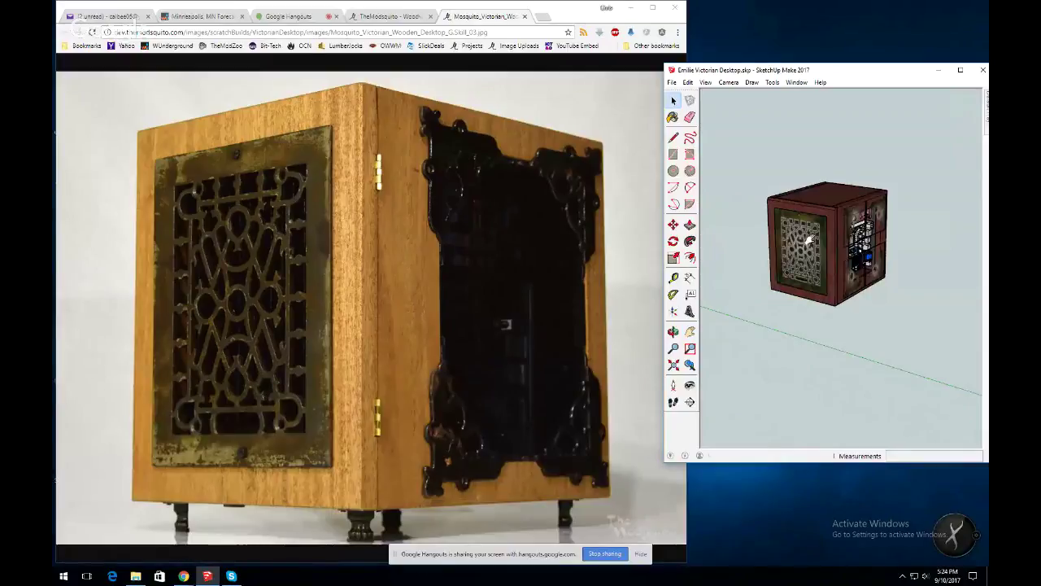
{"action": "key", "text": "o"}
{"action": "scroll", "coordinate": [809, 236], "scroll_direction": "up", "scroll_amount": 3}
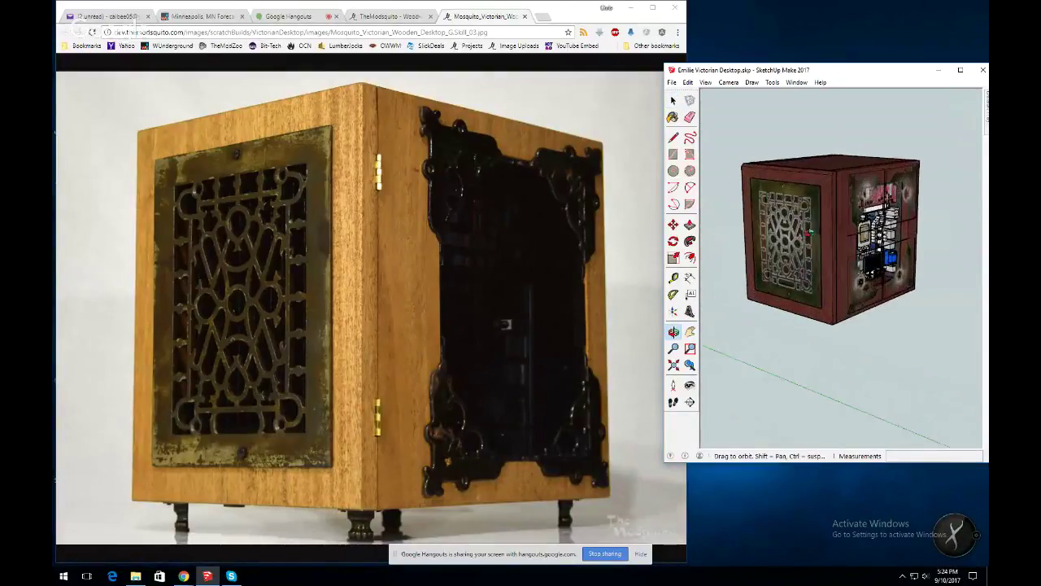
{"action": "scroll", "coordinate": [809, 231], "scroll_direction": "up", "scroll_amount": 2}
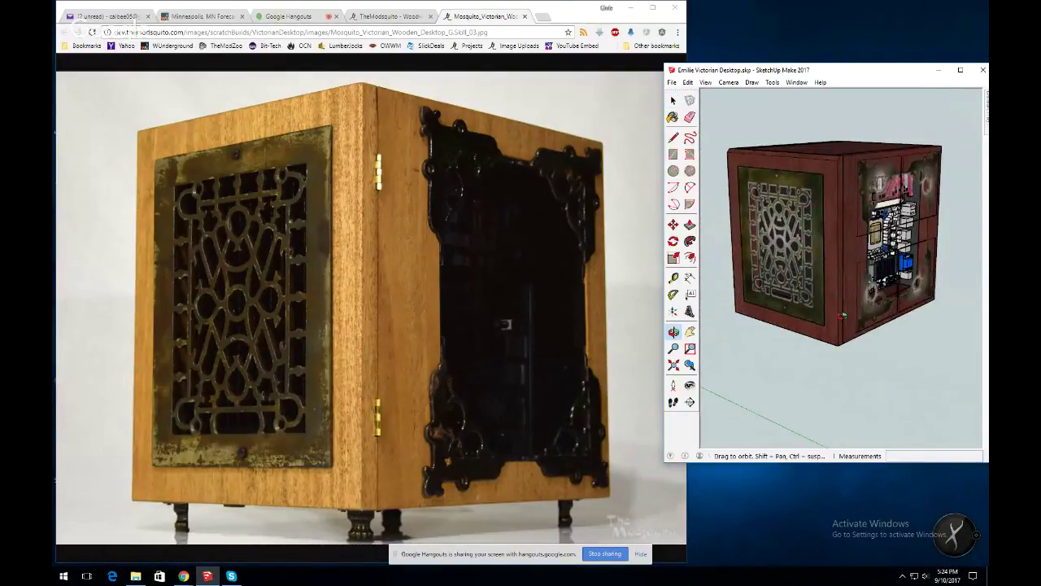
{"action": "left_click_drag", "start_coordinate": [843, 315], "coordinate": [846, 231]}
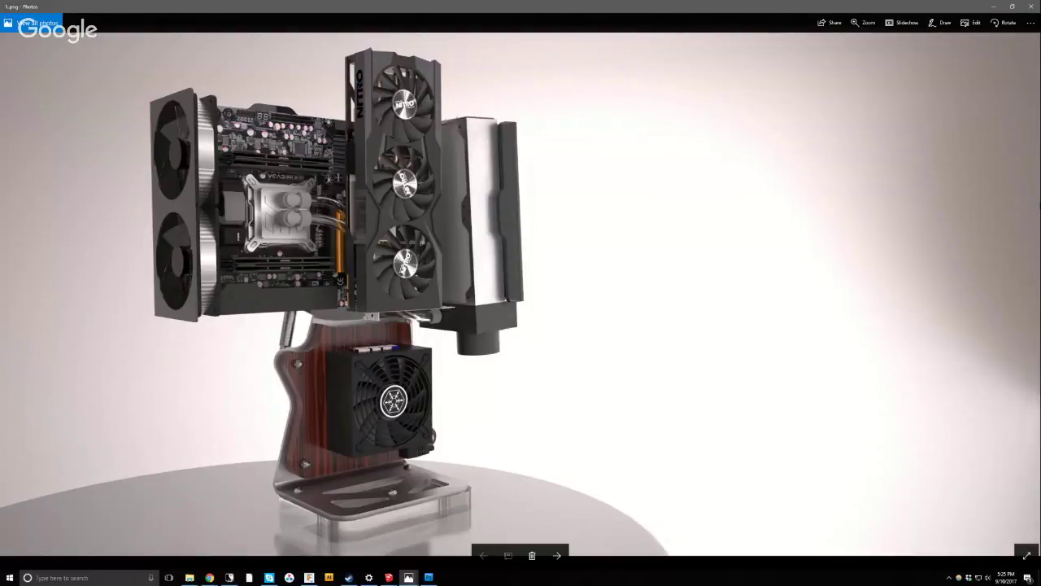
Page through renders 1.png–6.png and the 2016-04-22.jpg wood board photo, ending on render 5.png.
{"action": "key", "text": "Right"}
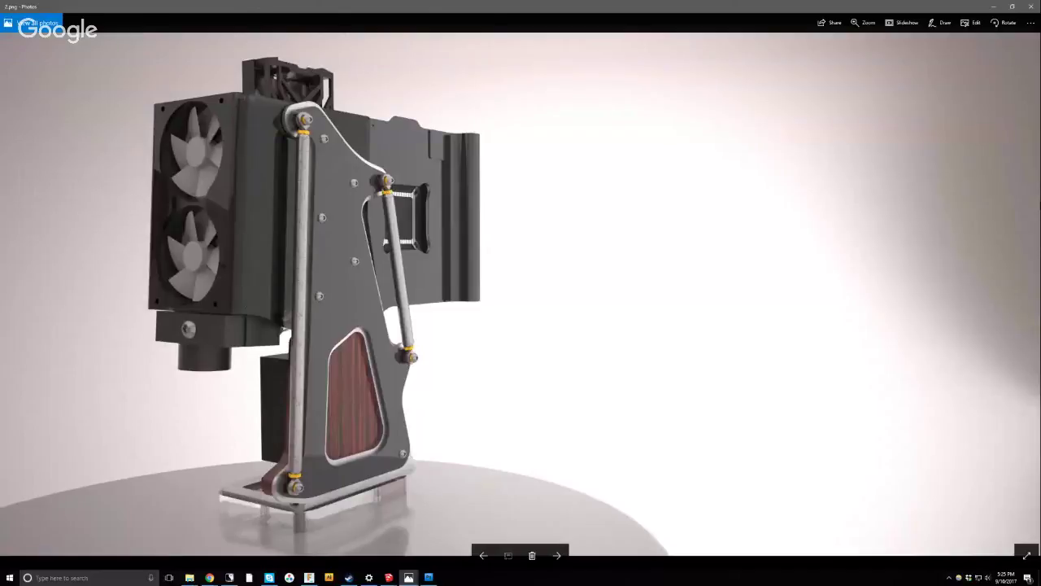
{"action": "key", "text": "Right"}
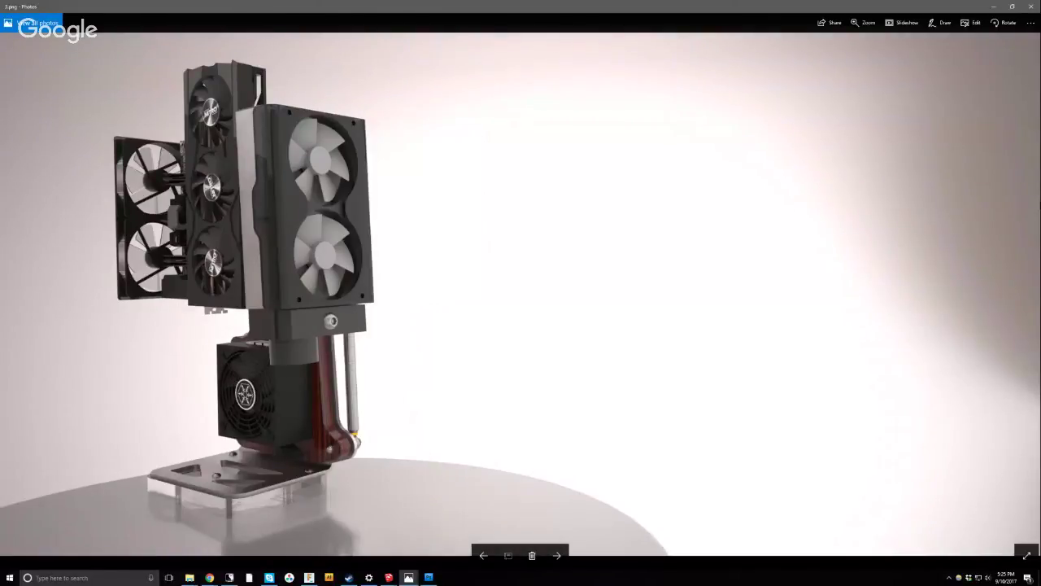
{"action": "key", "text": "Right"}
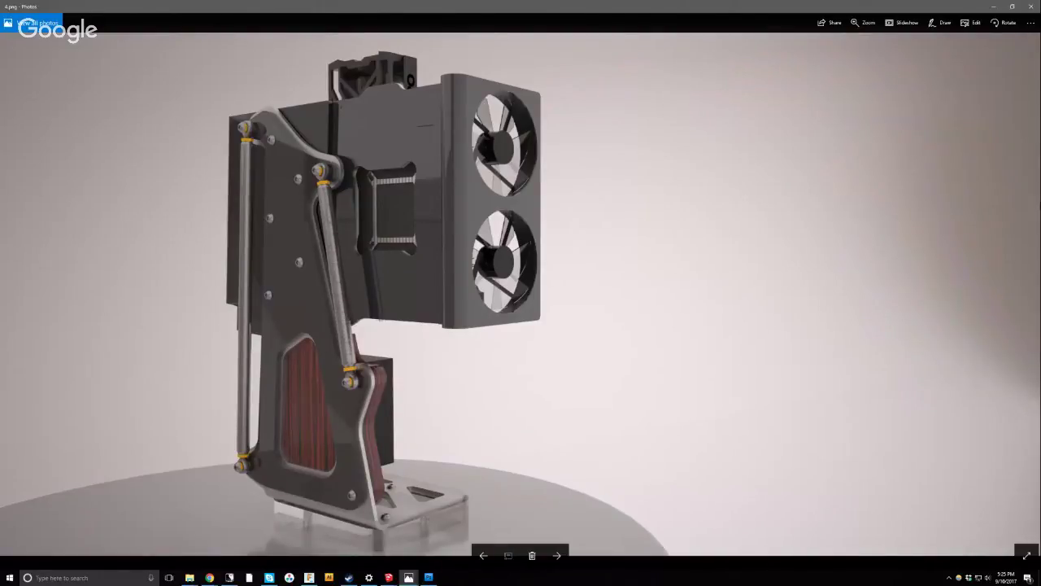
{"action": "key", "text": "Right"}
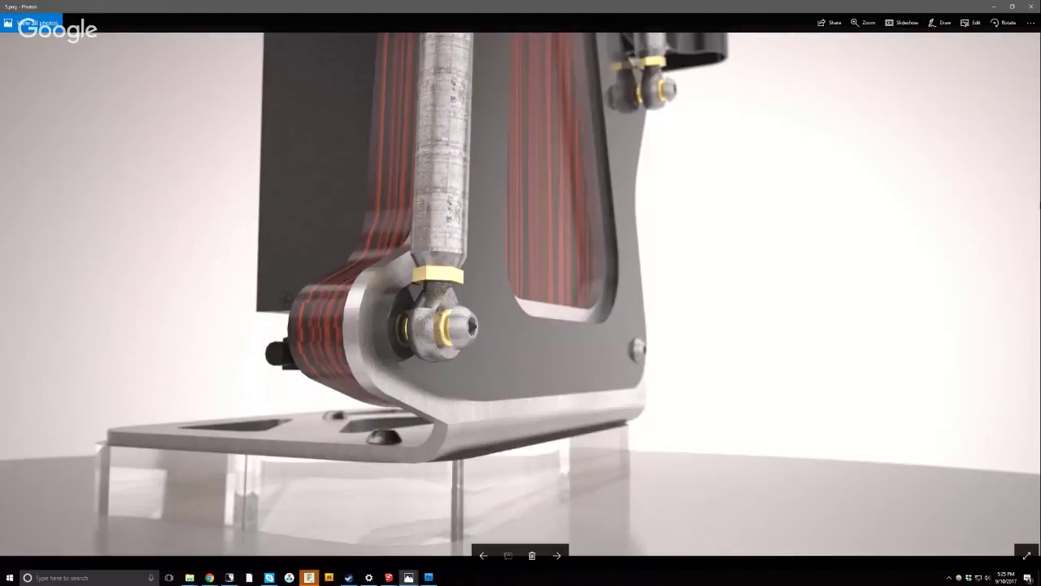
{"action": "key", "text": "Right"}
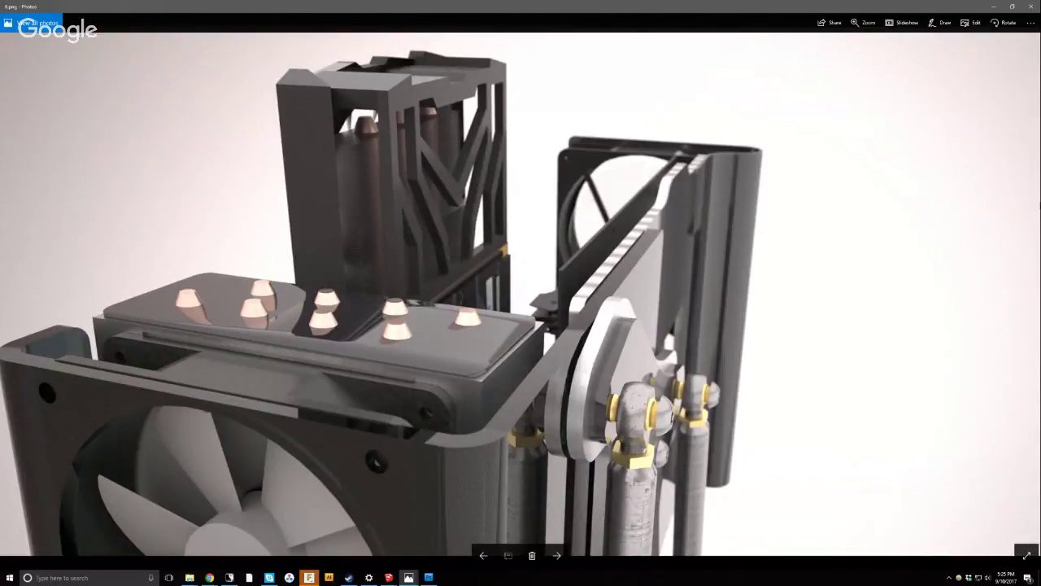
{"action": "key", "text": "Right"}
{"action": "key", "text": "Left"}
{"action": "key", "text": "Right"}
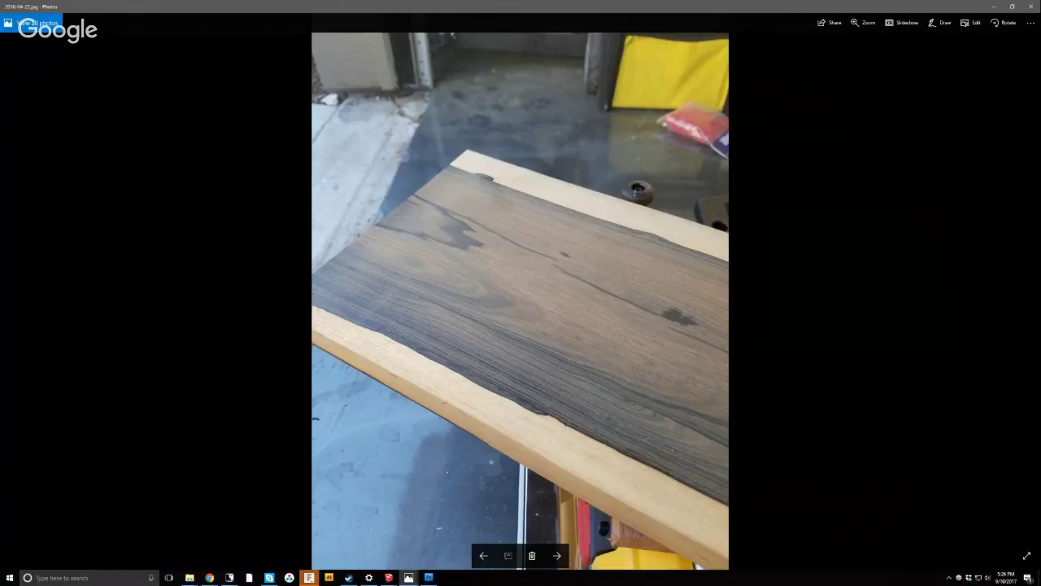
{"action": "key", "text": "Right"}
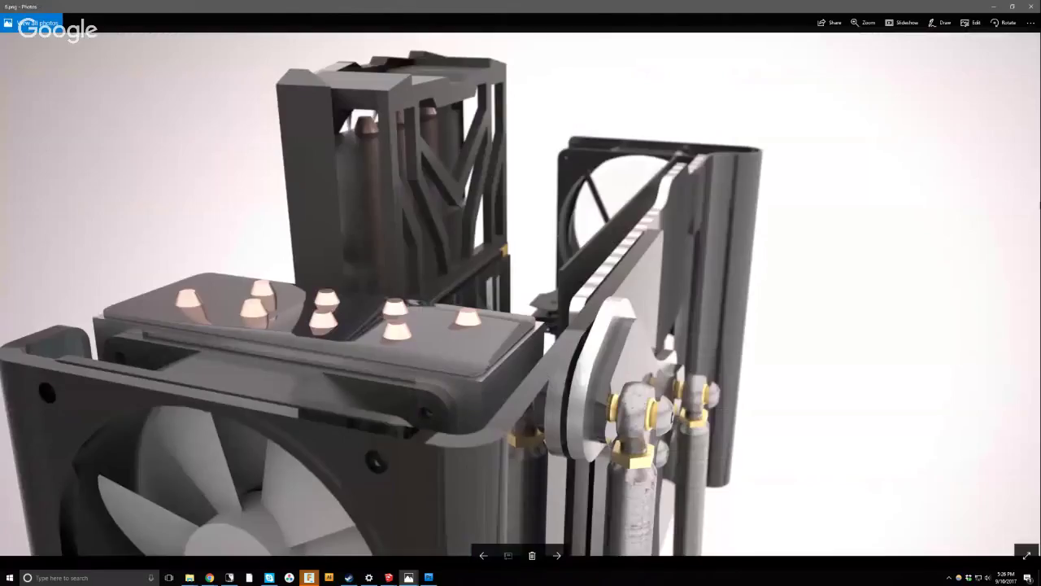
{"action": "key", "text": "Right"}
{"action": "key", "text": "Right"}
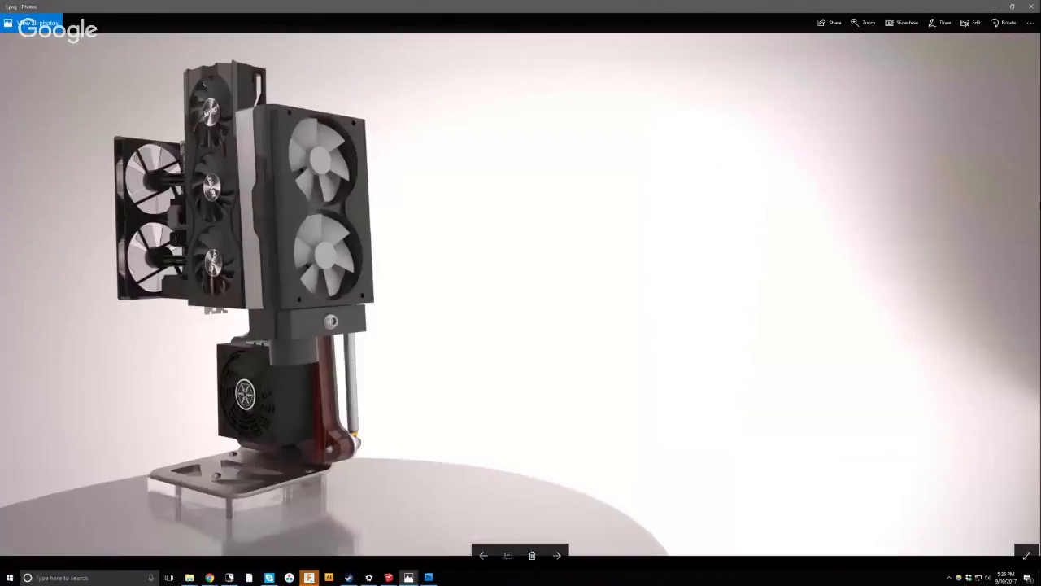
{"action": "key", "text": "Right"}
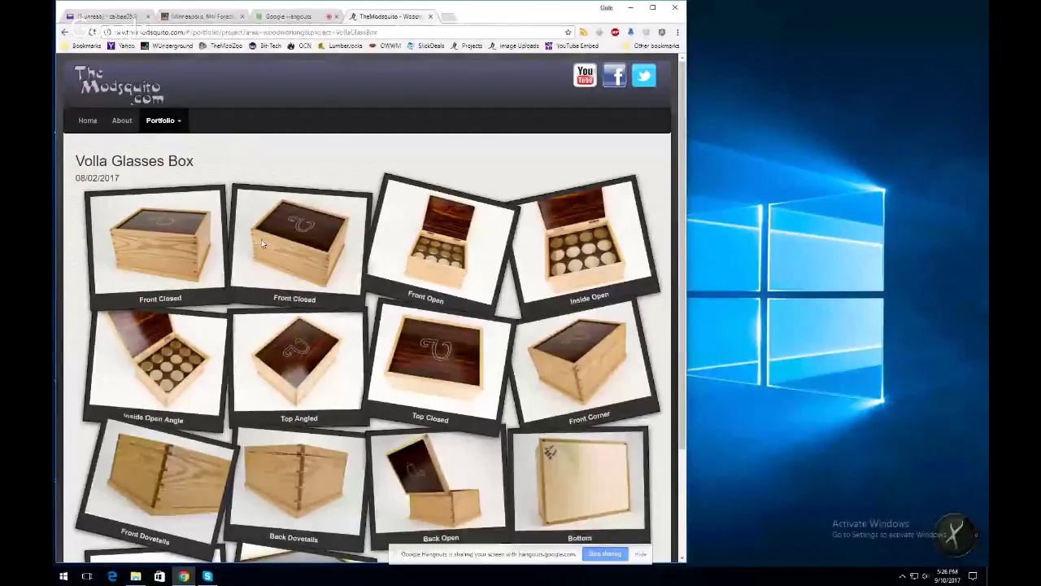
Open the second Front Closed photo of the Volla Glasses Box at full size.
{"action": "left_click", "coordinate": [261, 239]}
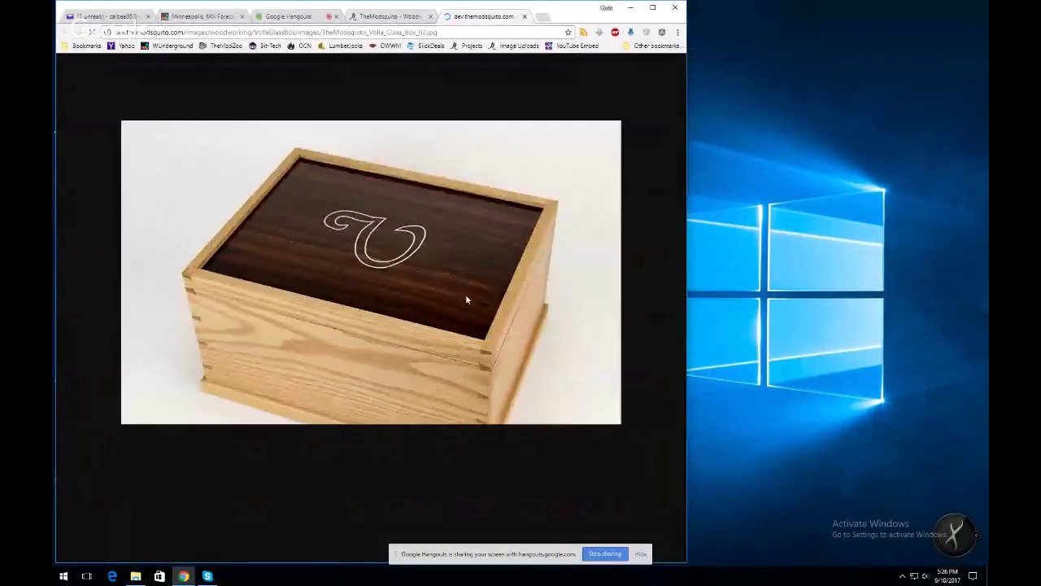